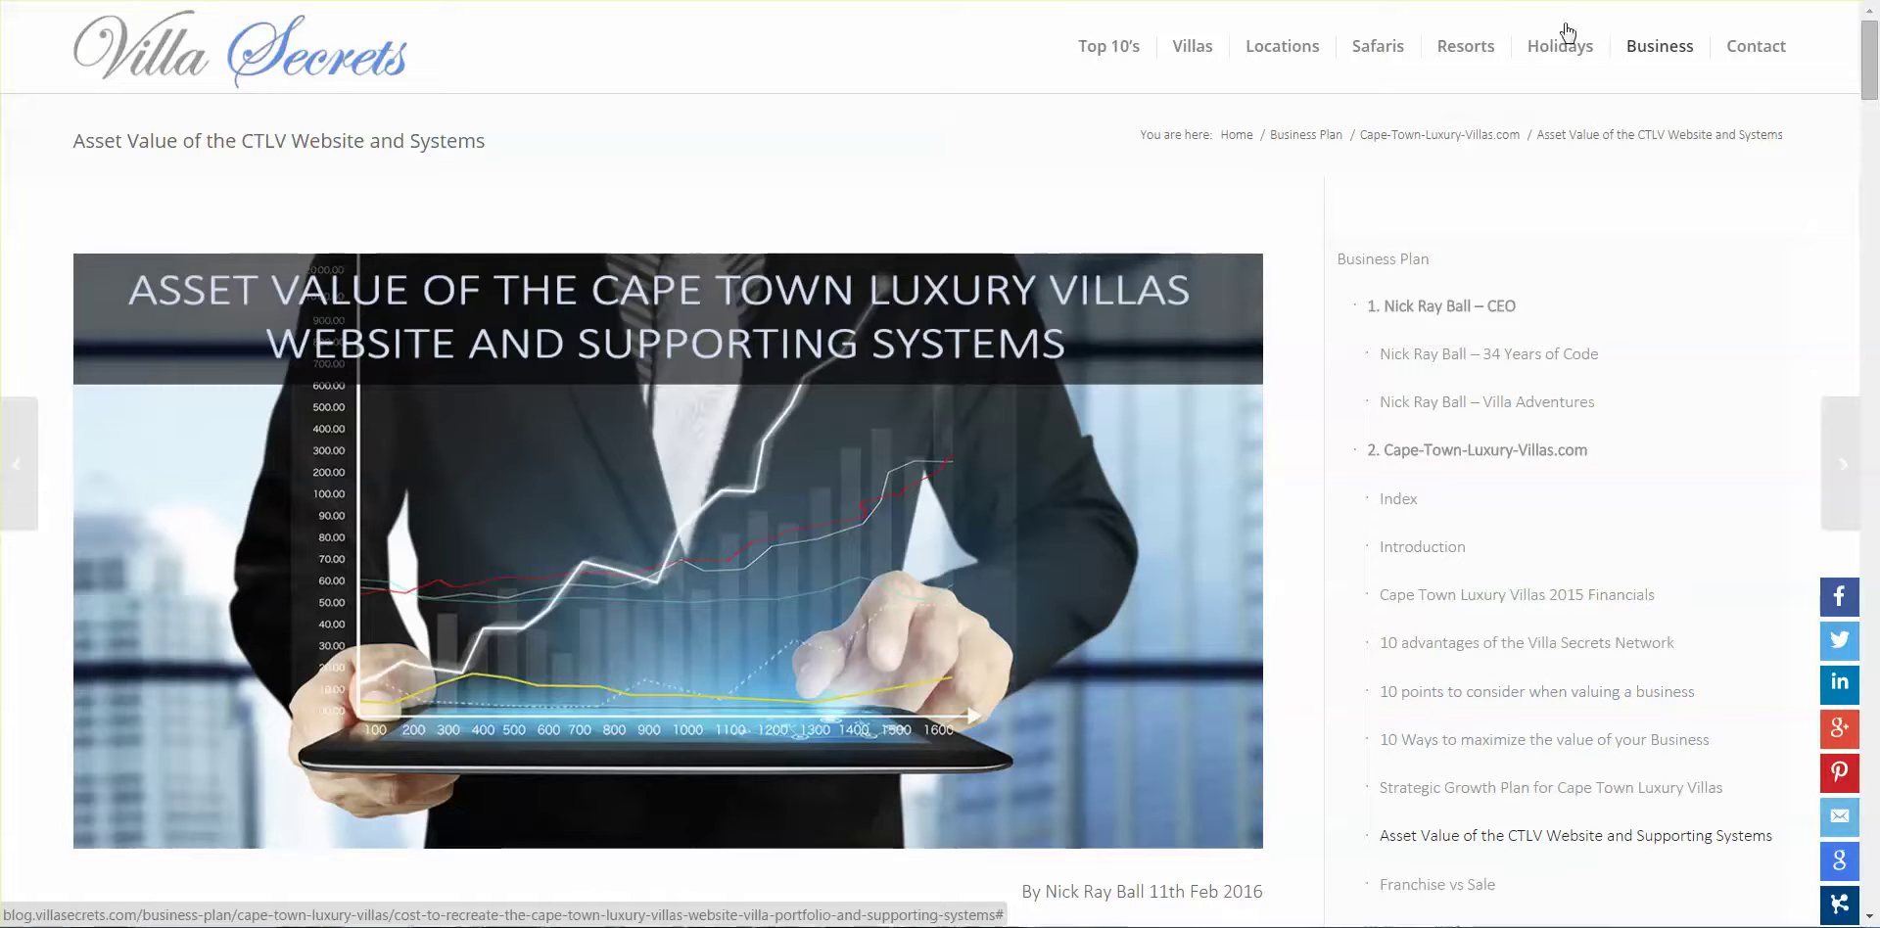
Review the Business menu entries and read through the Asset Value of the CTLV Website and Systems page
{"action": "mouse_move", "coordinate": [1664, 49]}
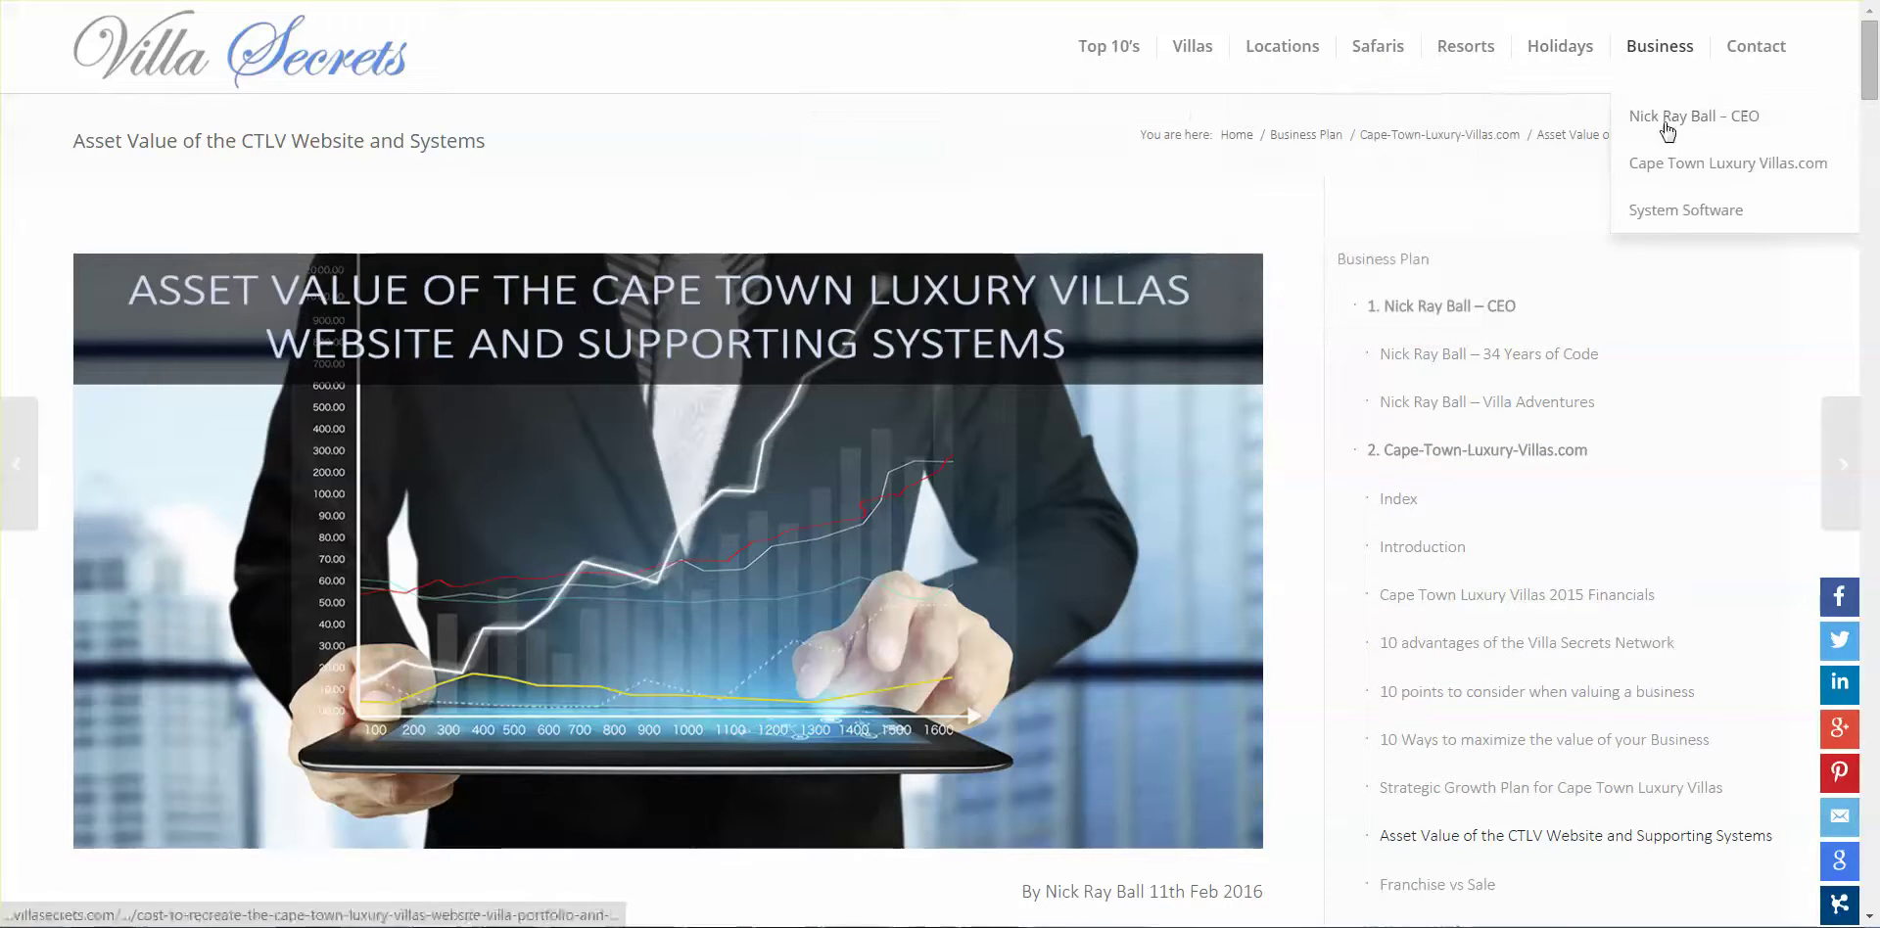
{"action": "mouse_move", "coordinate": [1661, 214]}
{"action": "mouse_move", "coordinate": [1656, 172]}
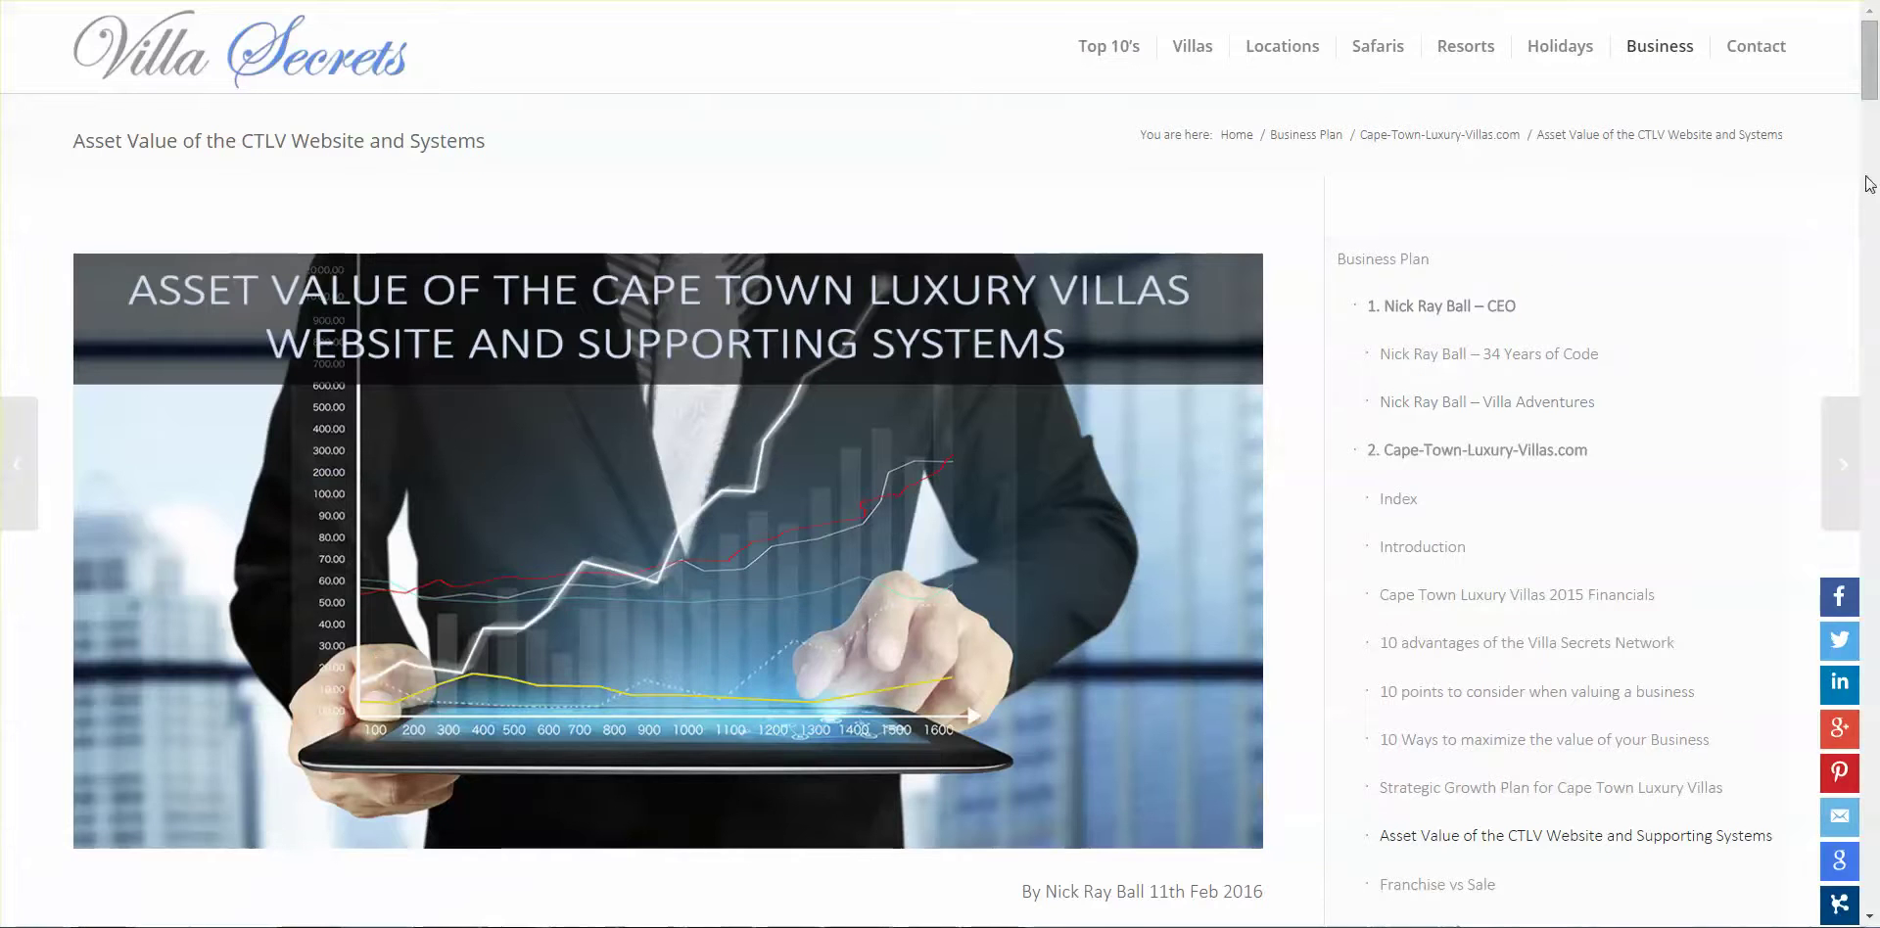
{"action": "left_click_drag", "start_coordinate": [1872, 17], "coordinate": [1836, 726]}
{"action": "left_click", "coordinate": [1768, 835]}
{"action": "scroll", "coordinate": [821, 345], "scroll_direction": "down", "scroll_amount": 6}
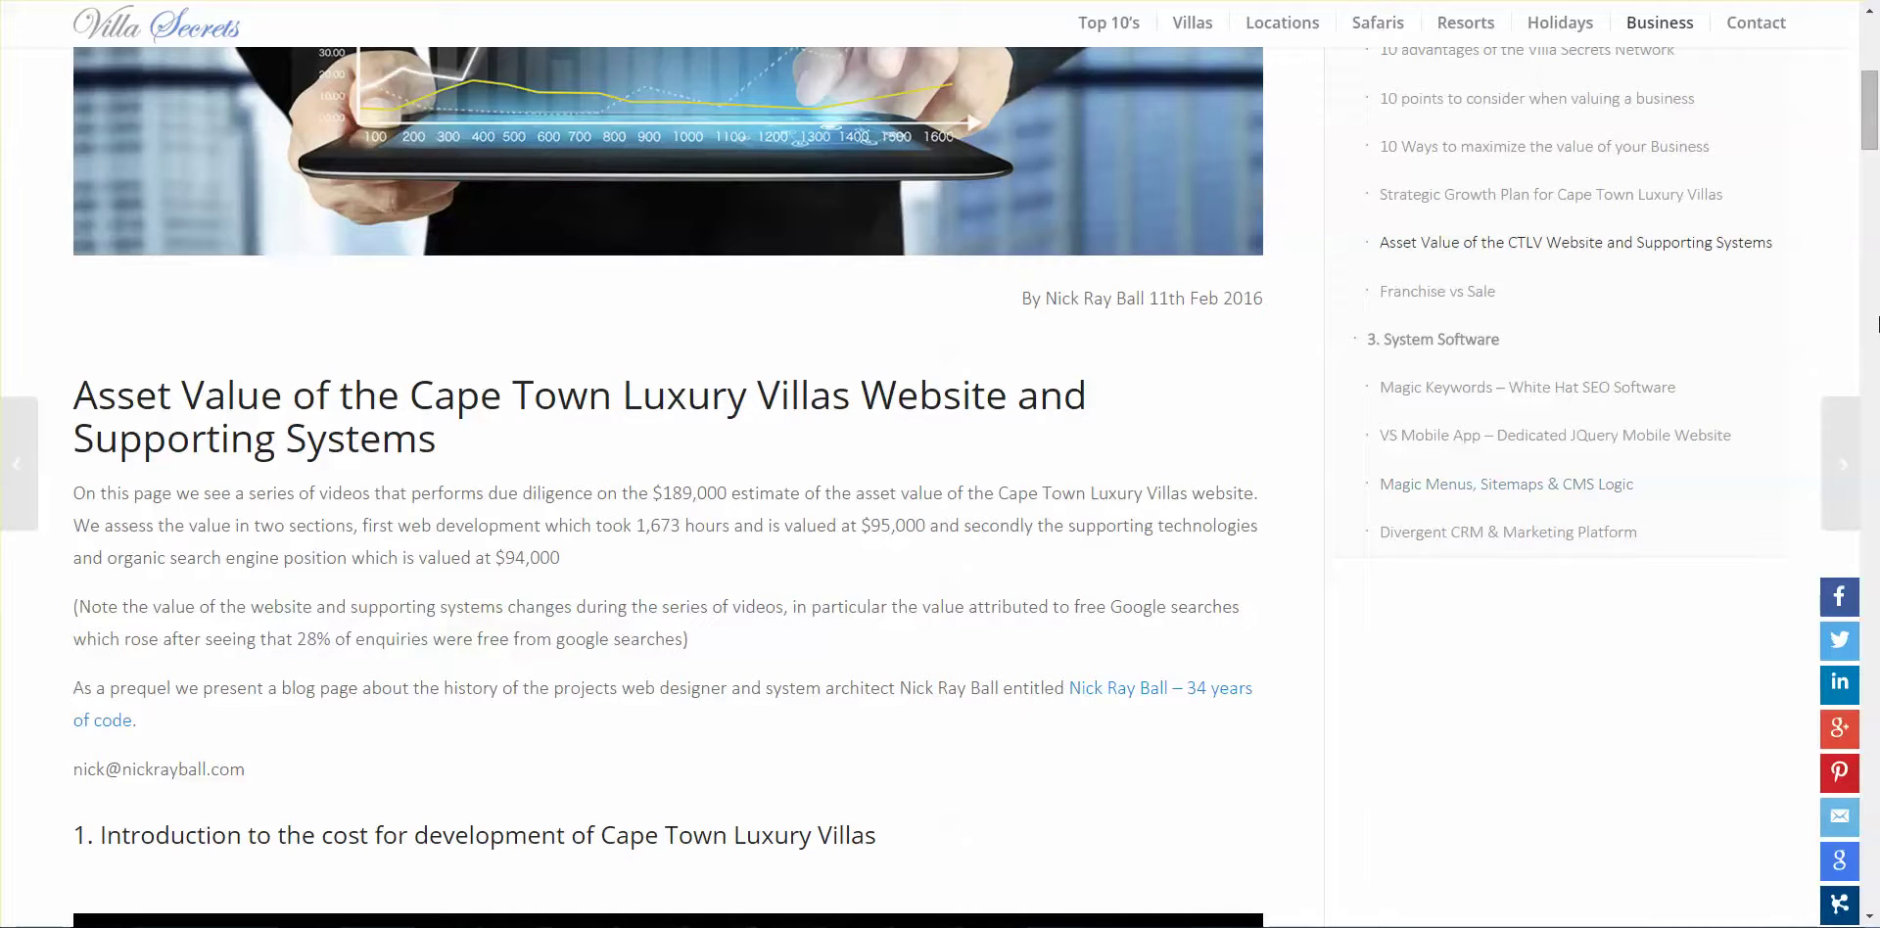
{"action": "left_click_drag", "start_coordinate": [1860, 106], "coordinate": [1861, 49]}
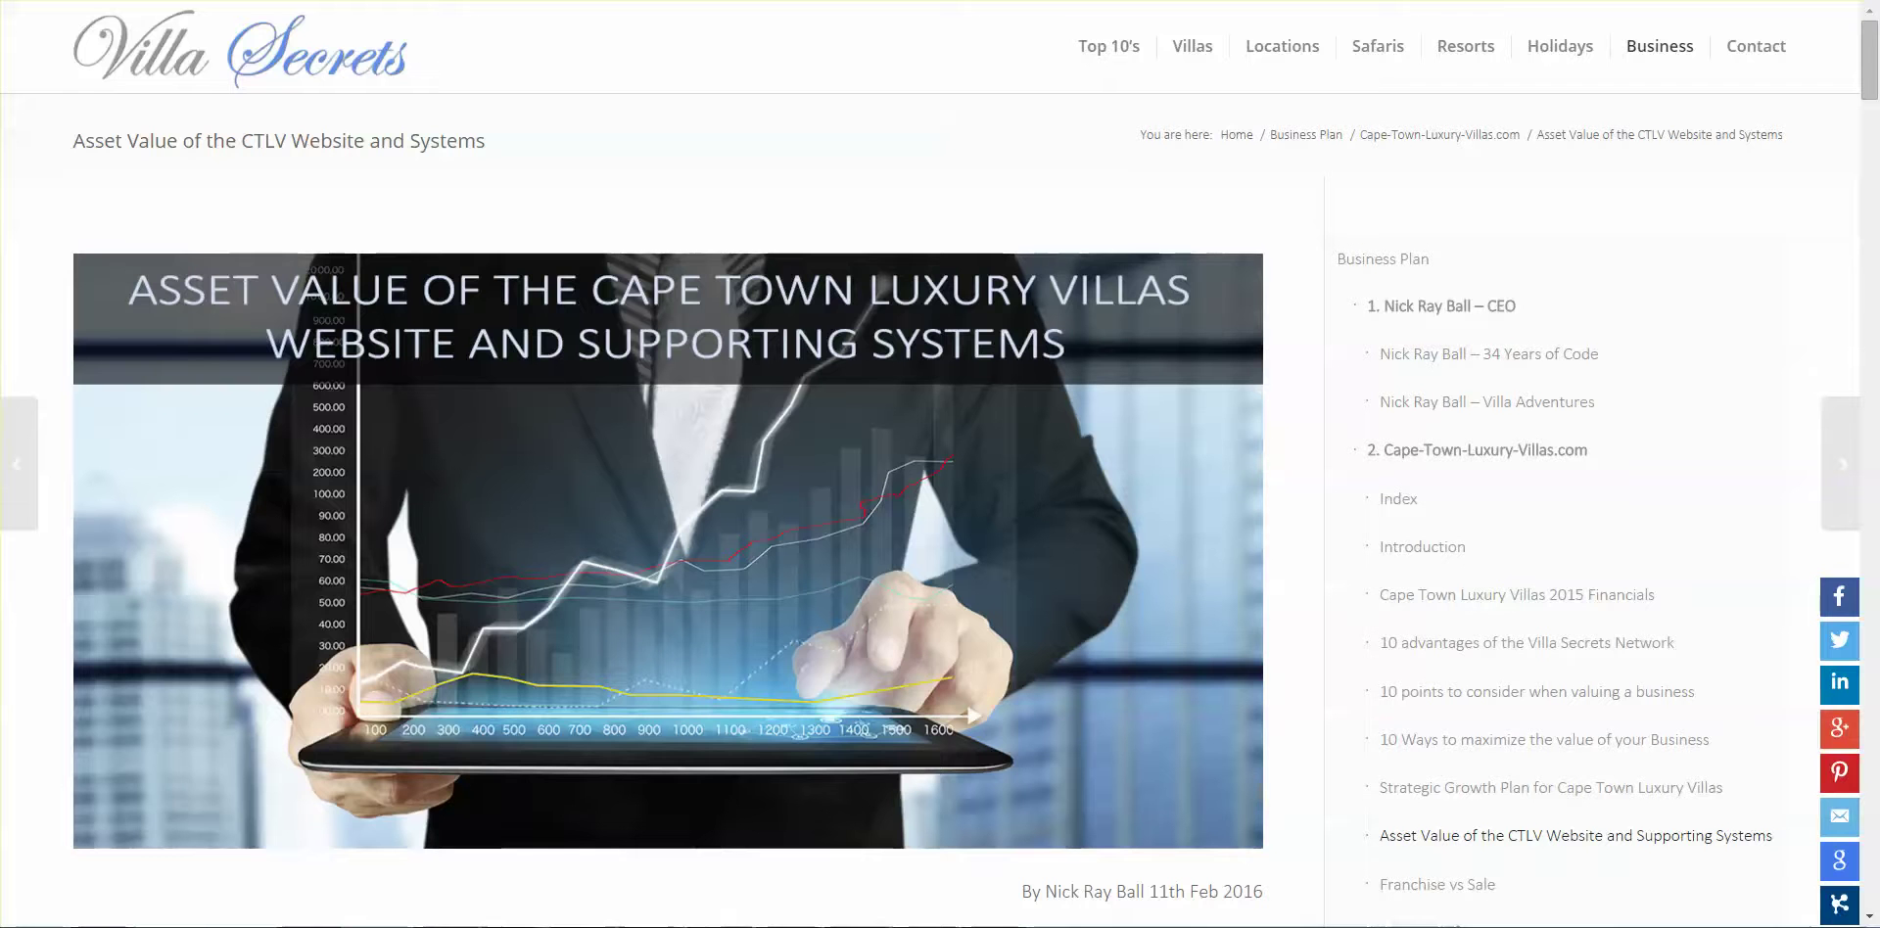
{"action": "scroll", "coordinate": [1870, 61], "scroll_direction": "down", "scroll_amount": 8}
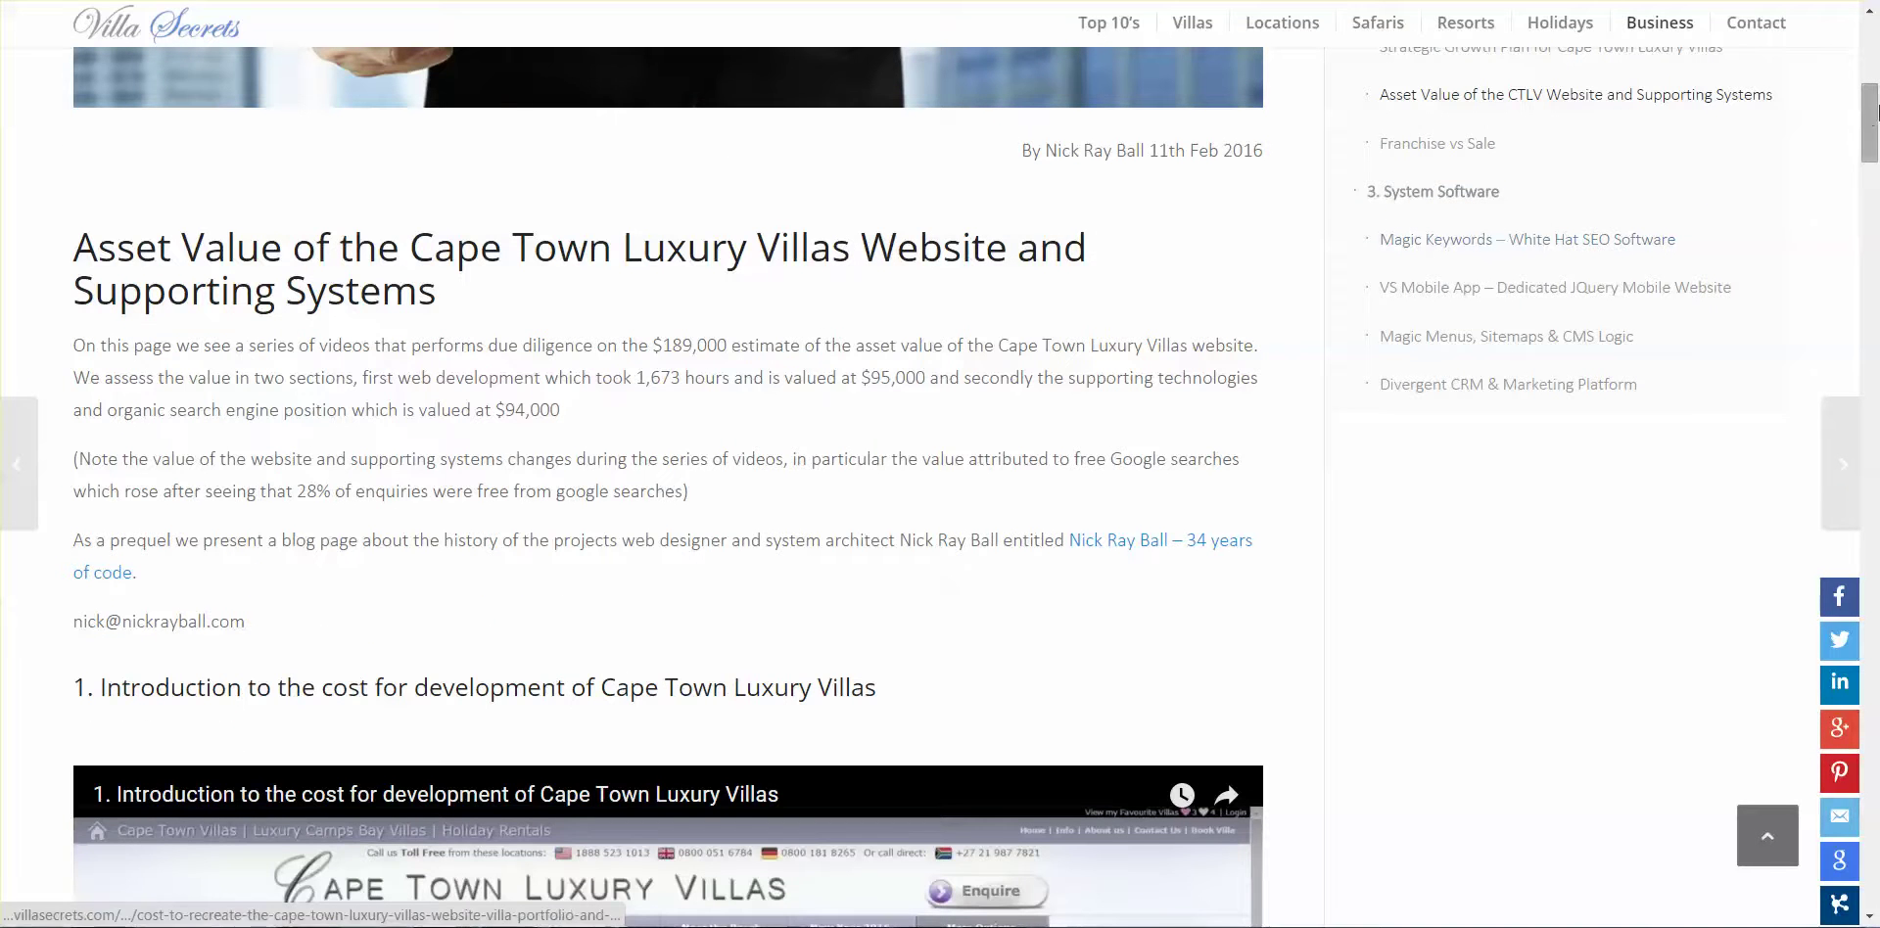
{"action": "key", "text": "Home"}
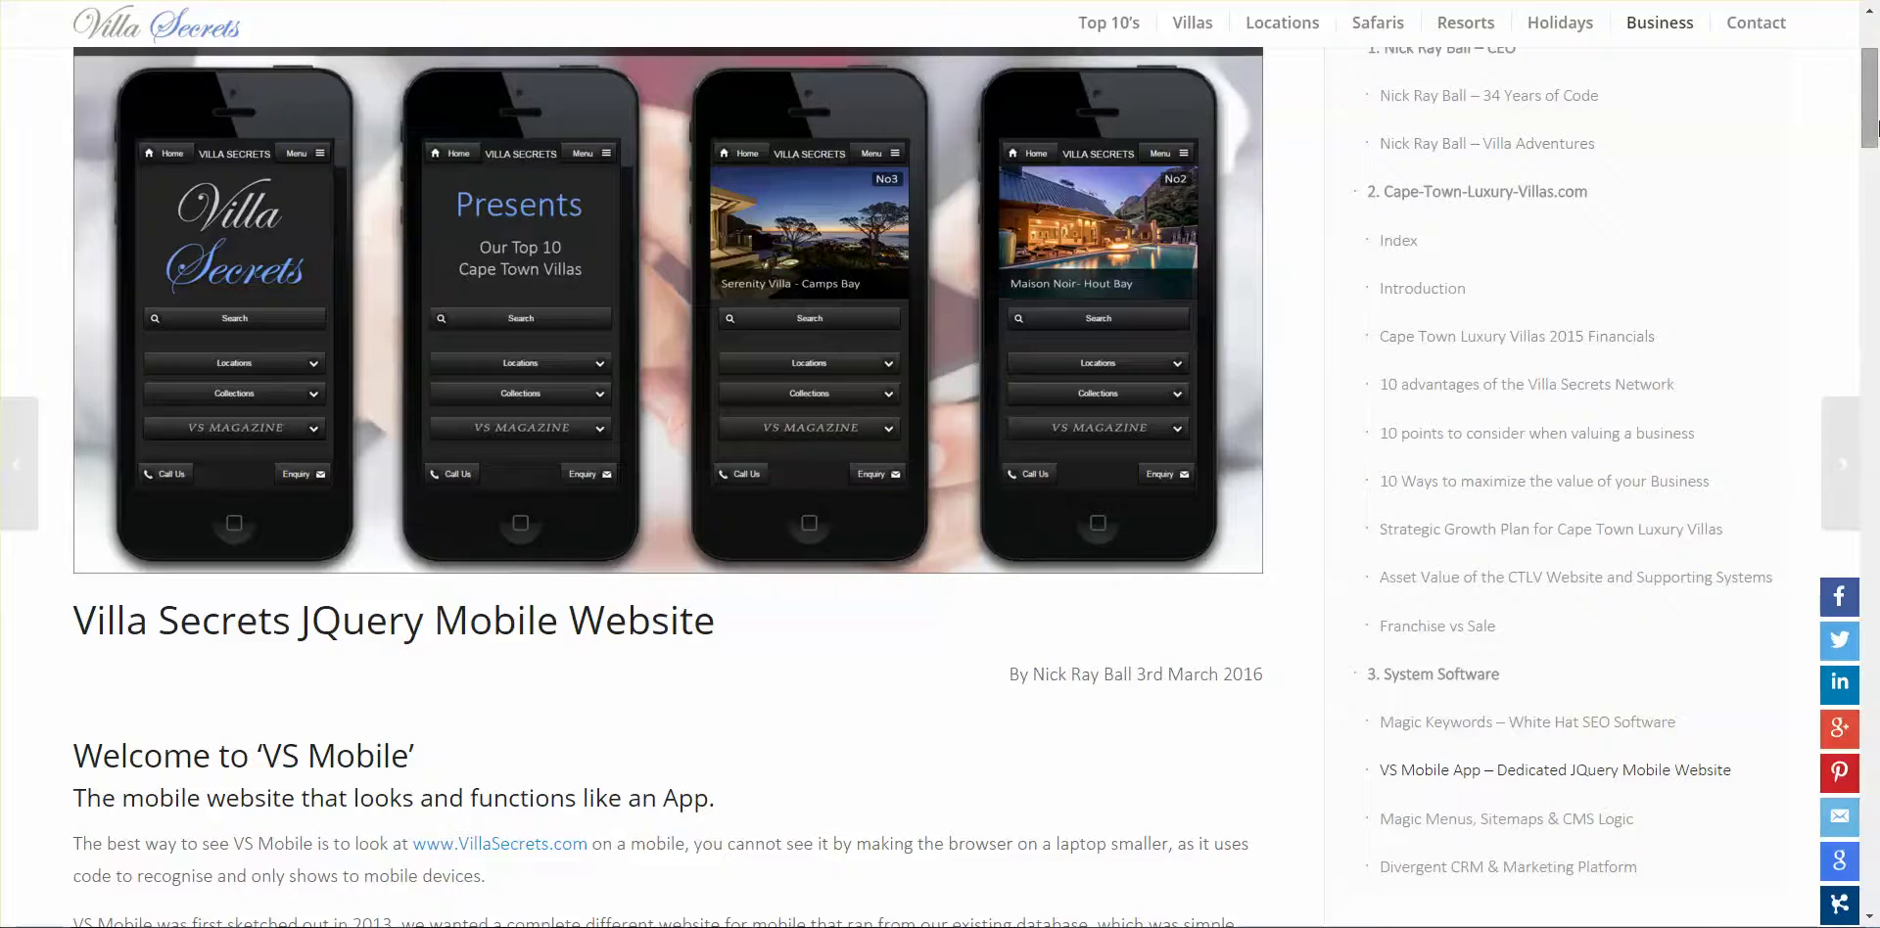
Look through the VS Mobile App – Dedicated JQuery Mobile Website page, from its introduction to the phone mock-ups
{"action": "scroll", "coordinate": [1874, 51], "scroll_direction": "up", "scroll_amount": 4}
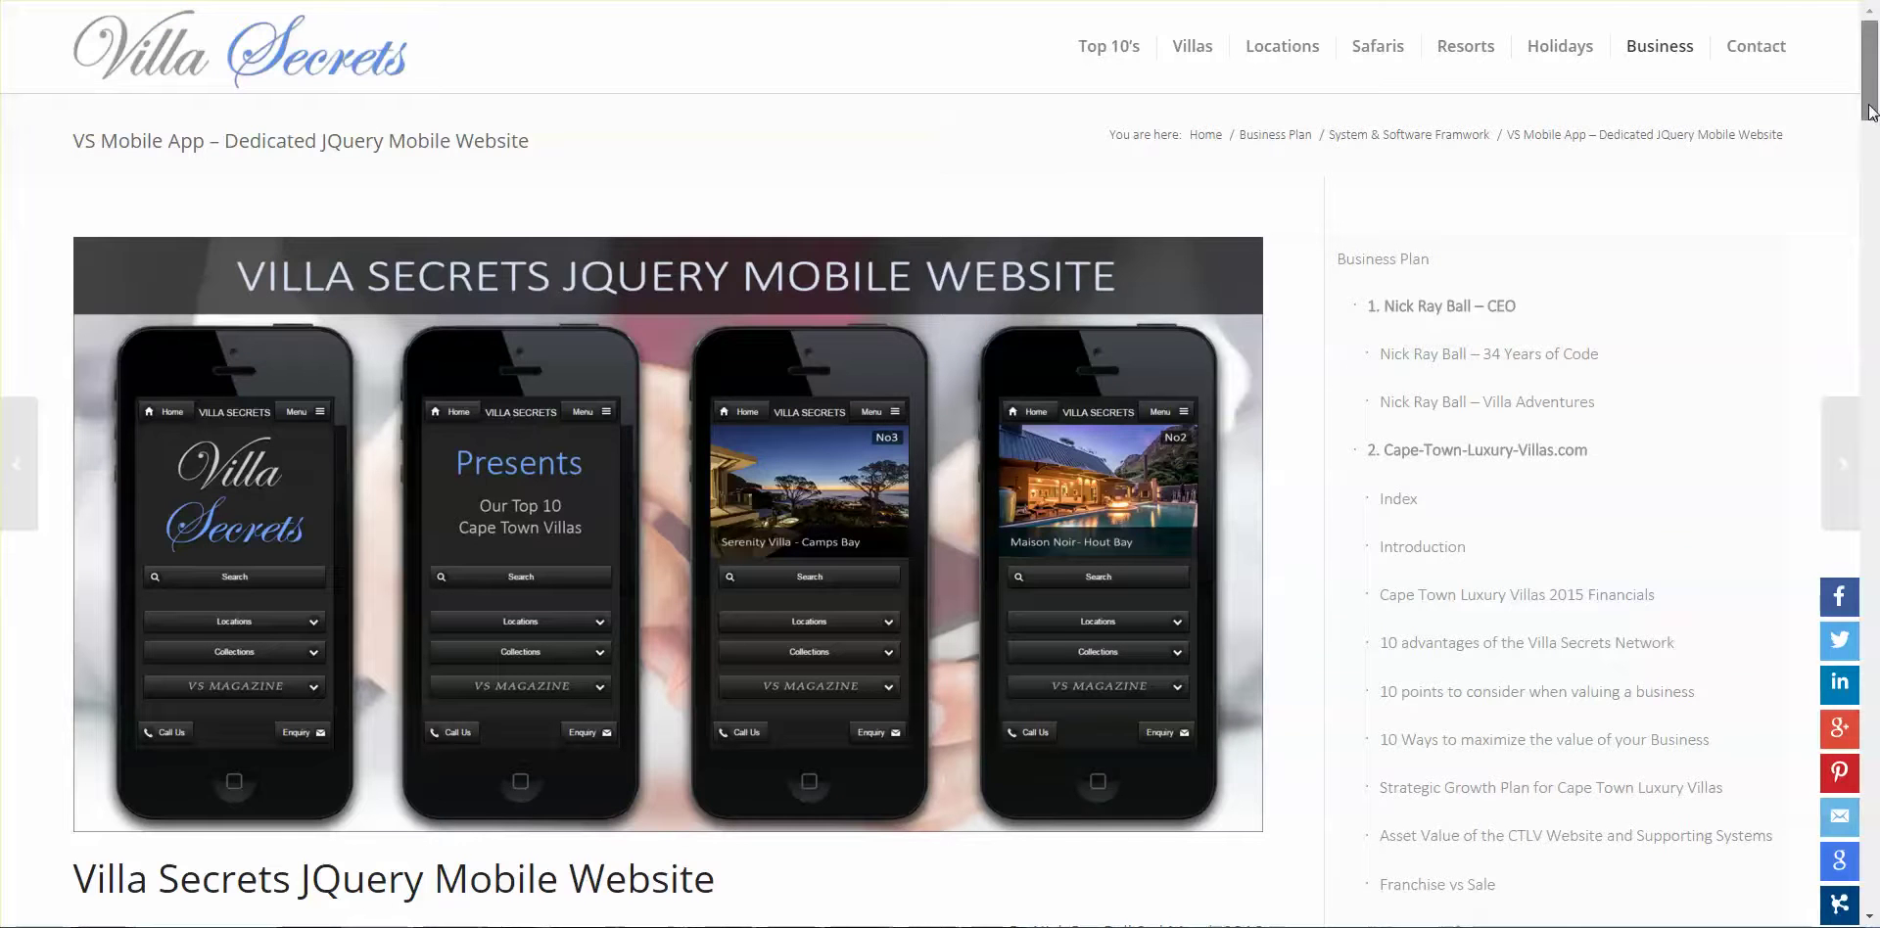
{"action": "scroll", "coordinate": [1779, 233], "scroll_direction": "down", "scroll_amount": 5}
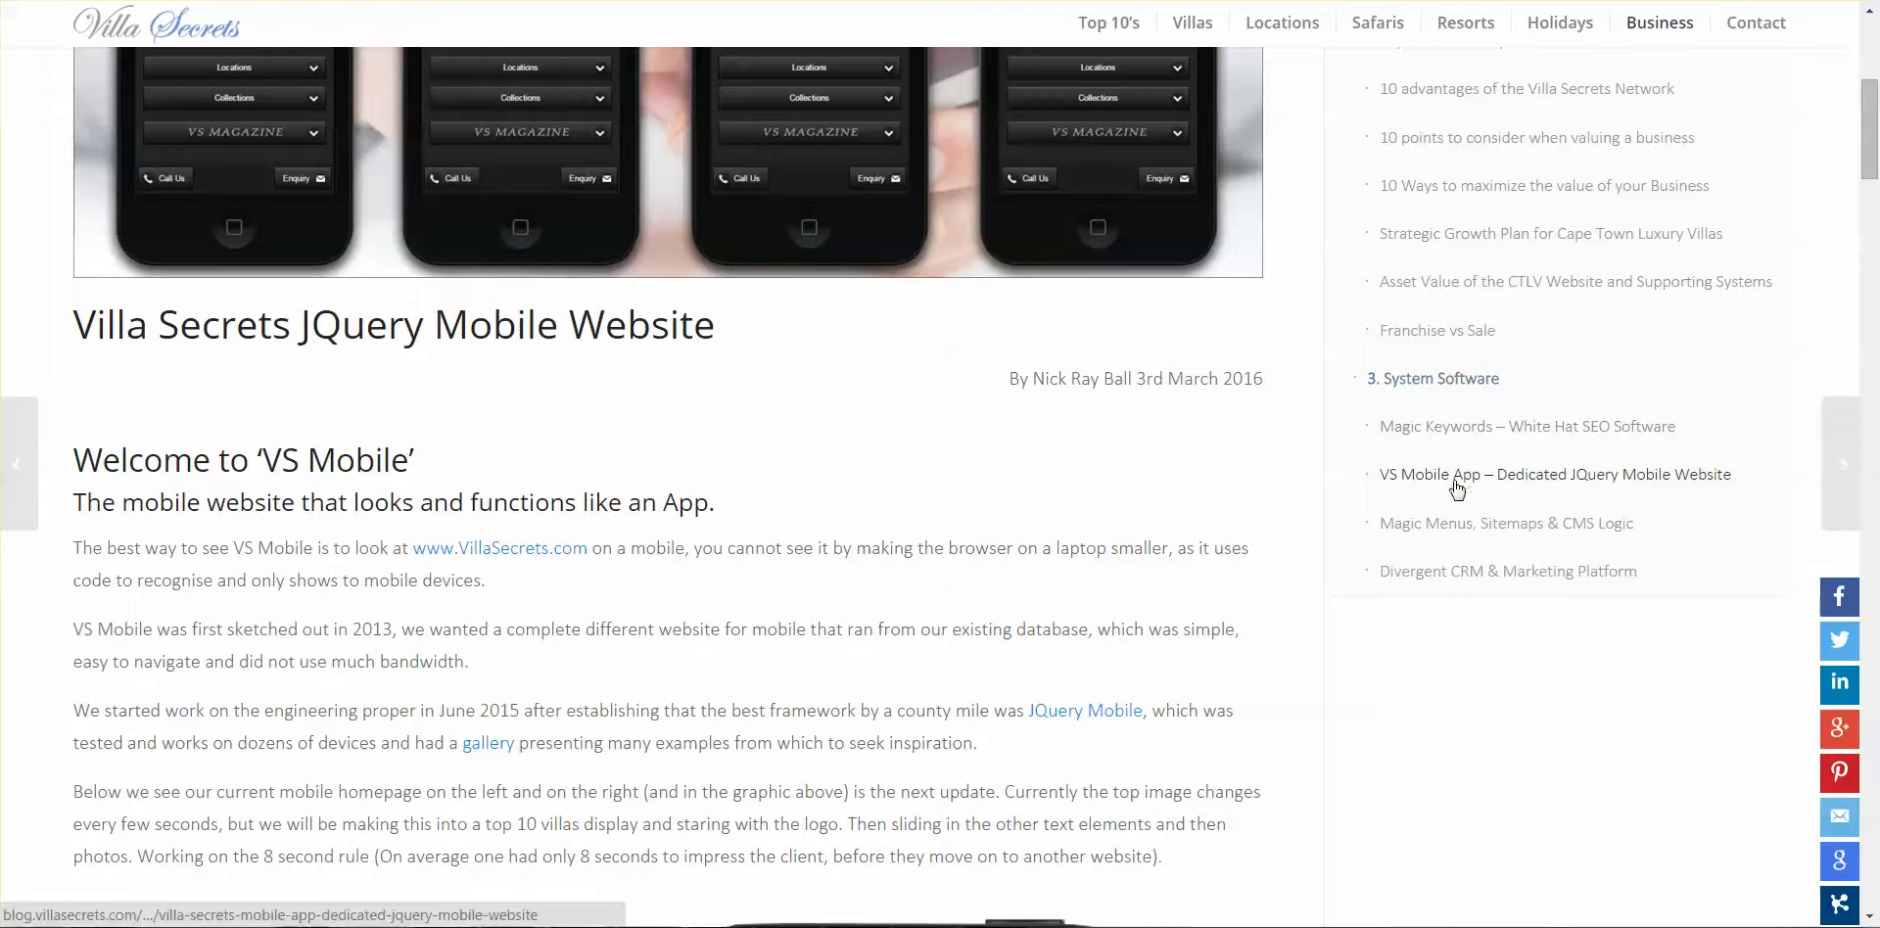
{"action": "scroll", "coordinate": [1876, 132], "scroll_direction": "up", "scroll_amount": 1}
{"action": "scroll", "coordinate": [1876, 132], "scroll_direction": "up", "scroll_amount": 5}
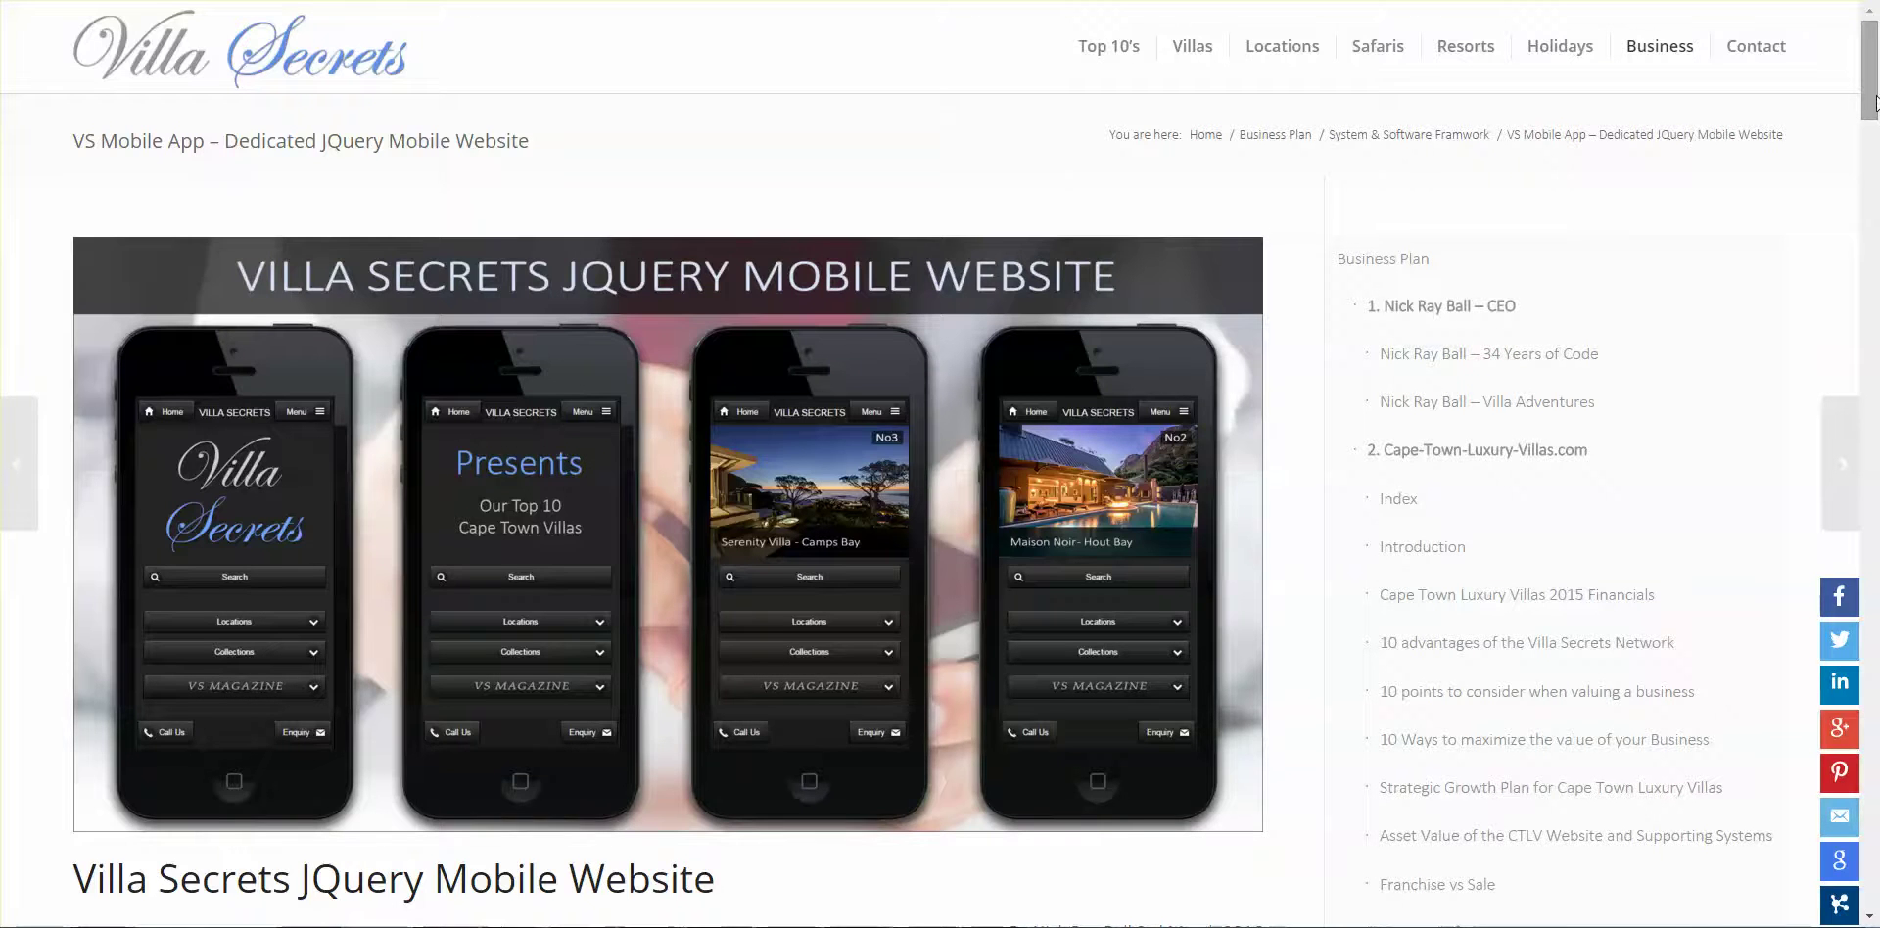
{"action": "left_click_drag", "start_coordinate": [1873, 102], "coordinate": [1876, 252]}
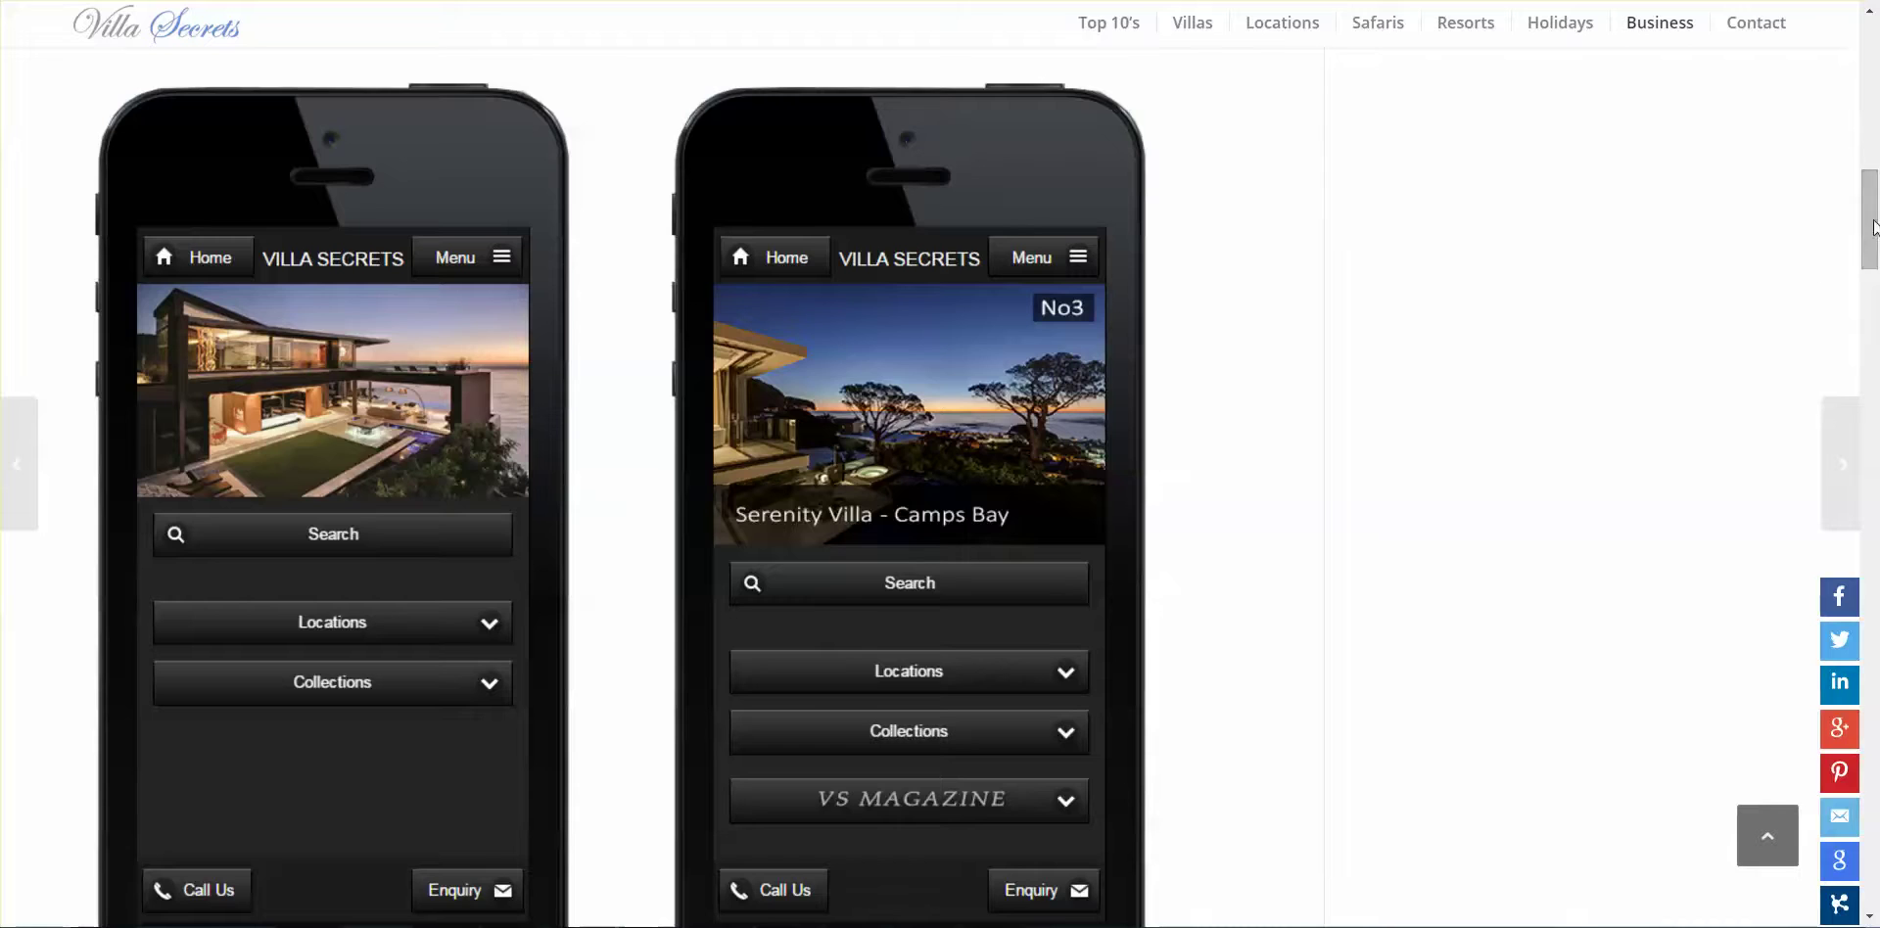
{"action": "left_click_drag", "start_coordinate": [1875, 239], "coordinate": [1876, 627]}
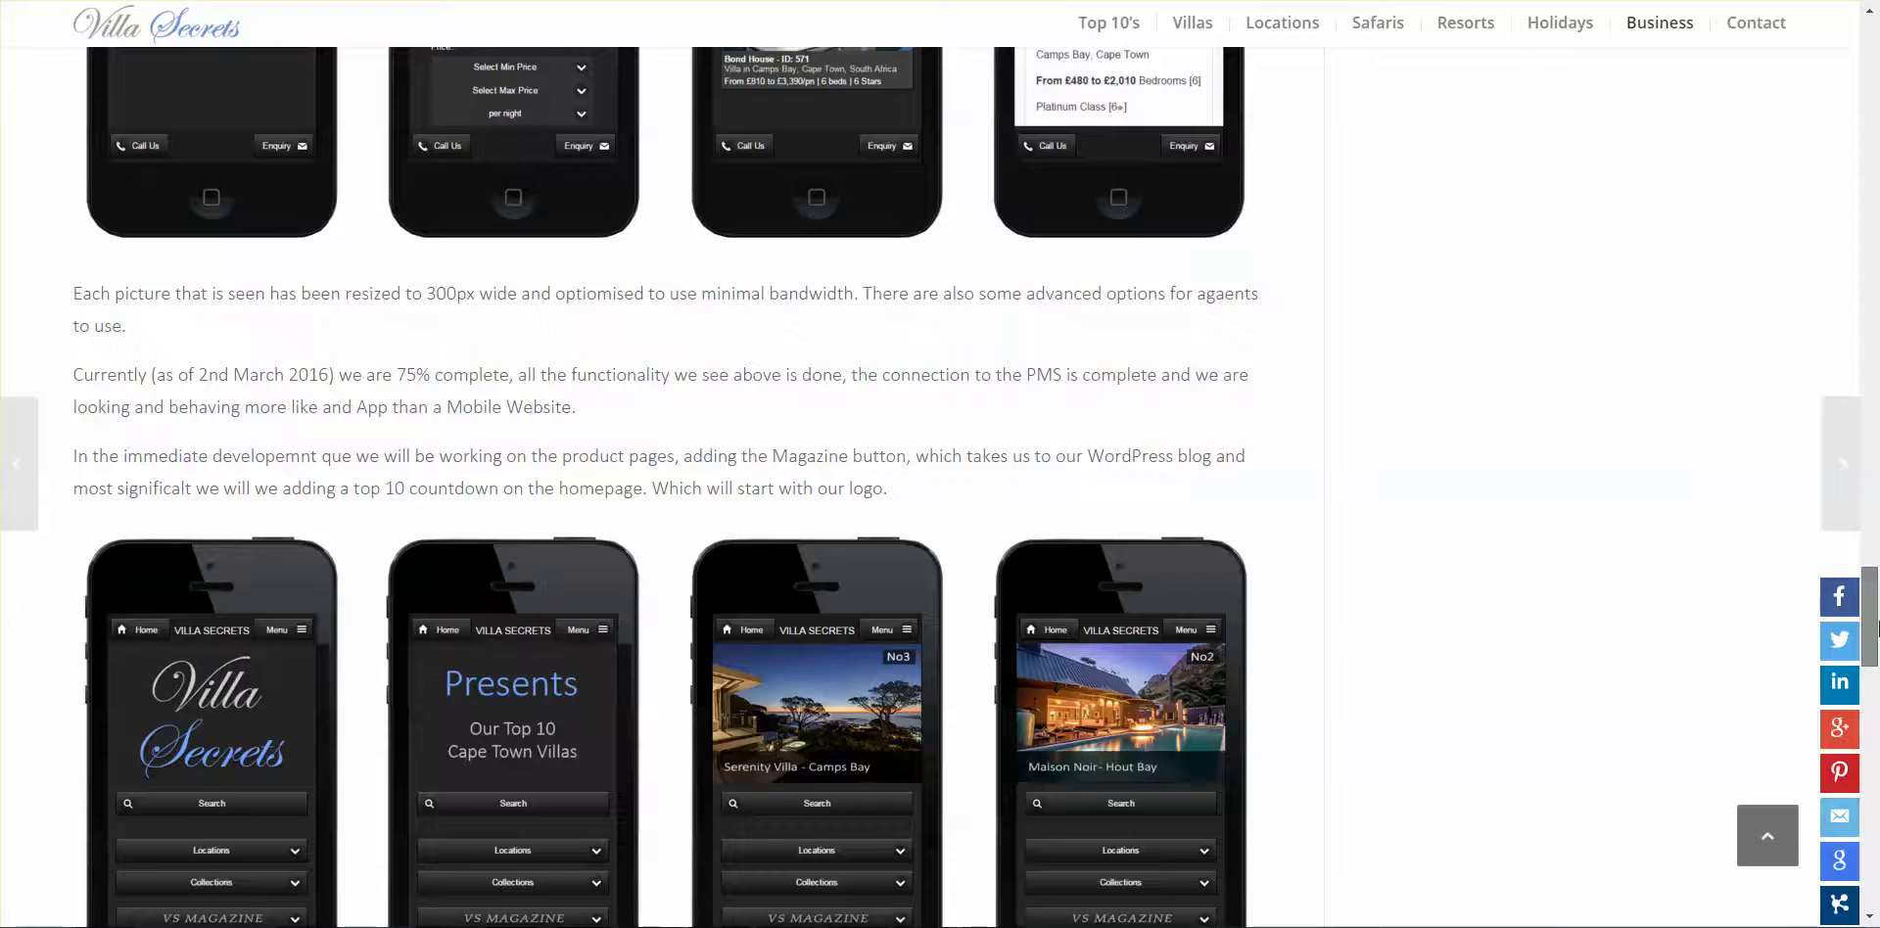
{"action": "left_click", "coordinate": [1767, 835]}
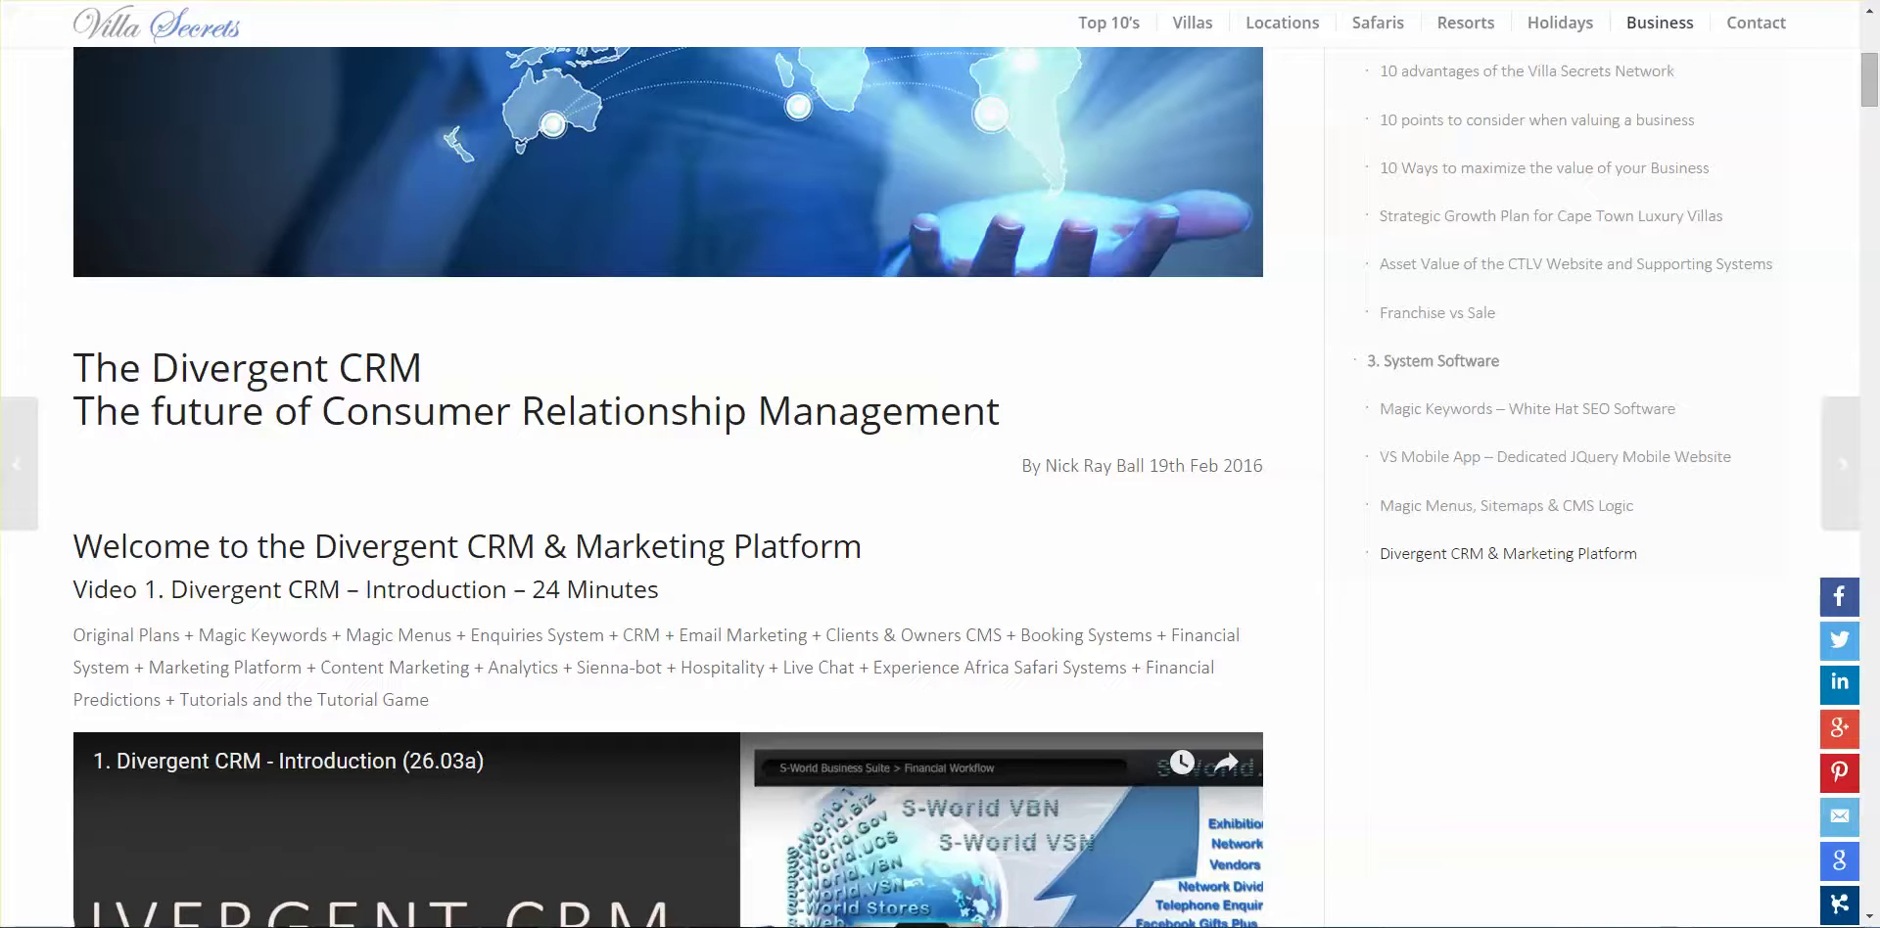
Examine the Divergent CRM page, including its heading, introduction and the 24-minute introduction video section
{"action": "scroll", "coordinate": [817, 144], "scroll_direction": "up", "scroll_amount": 6}
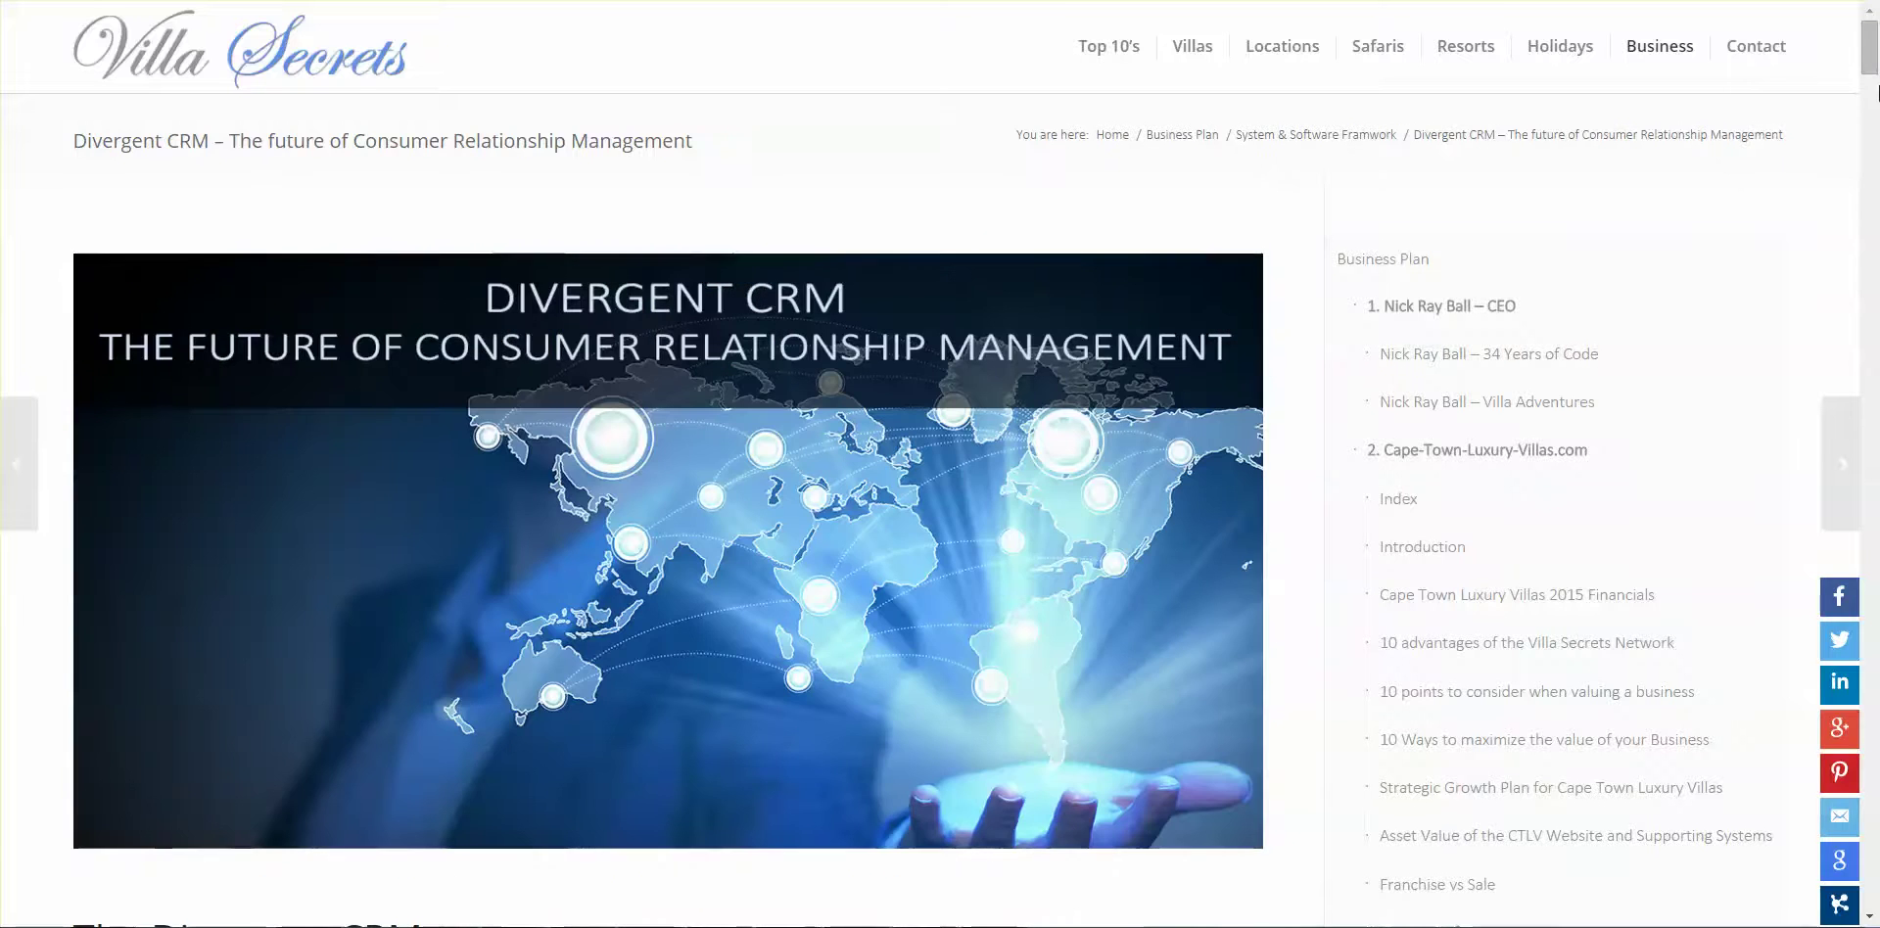
{"action": "scroll", "coordinate": [156, 365], "scroll_direction": "down", "scroll_amount": 8}
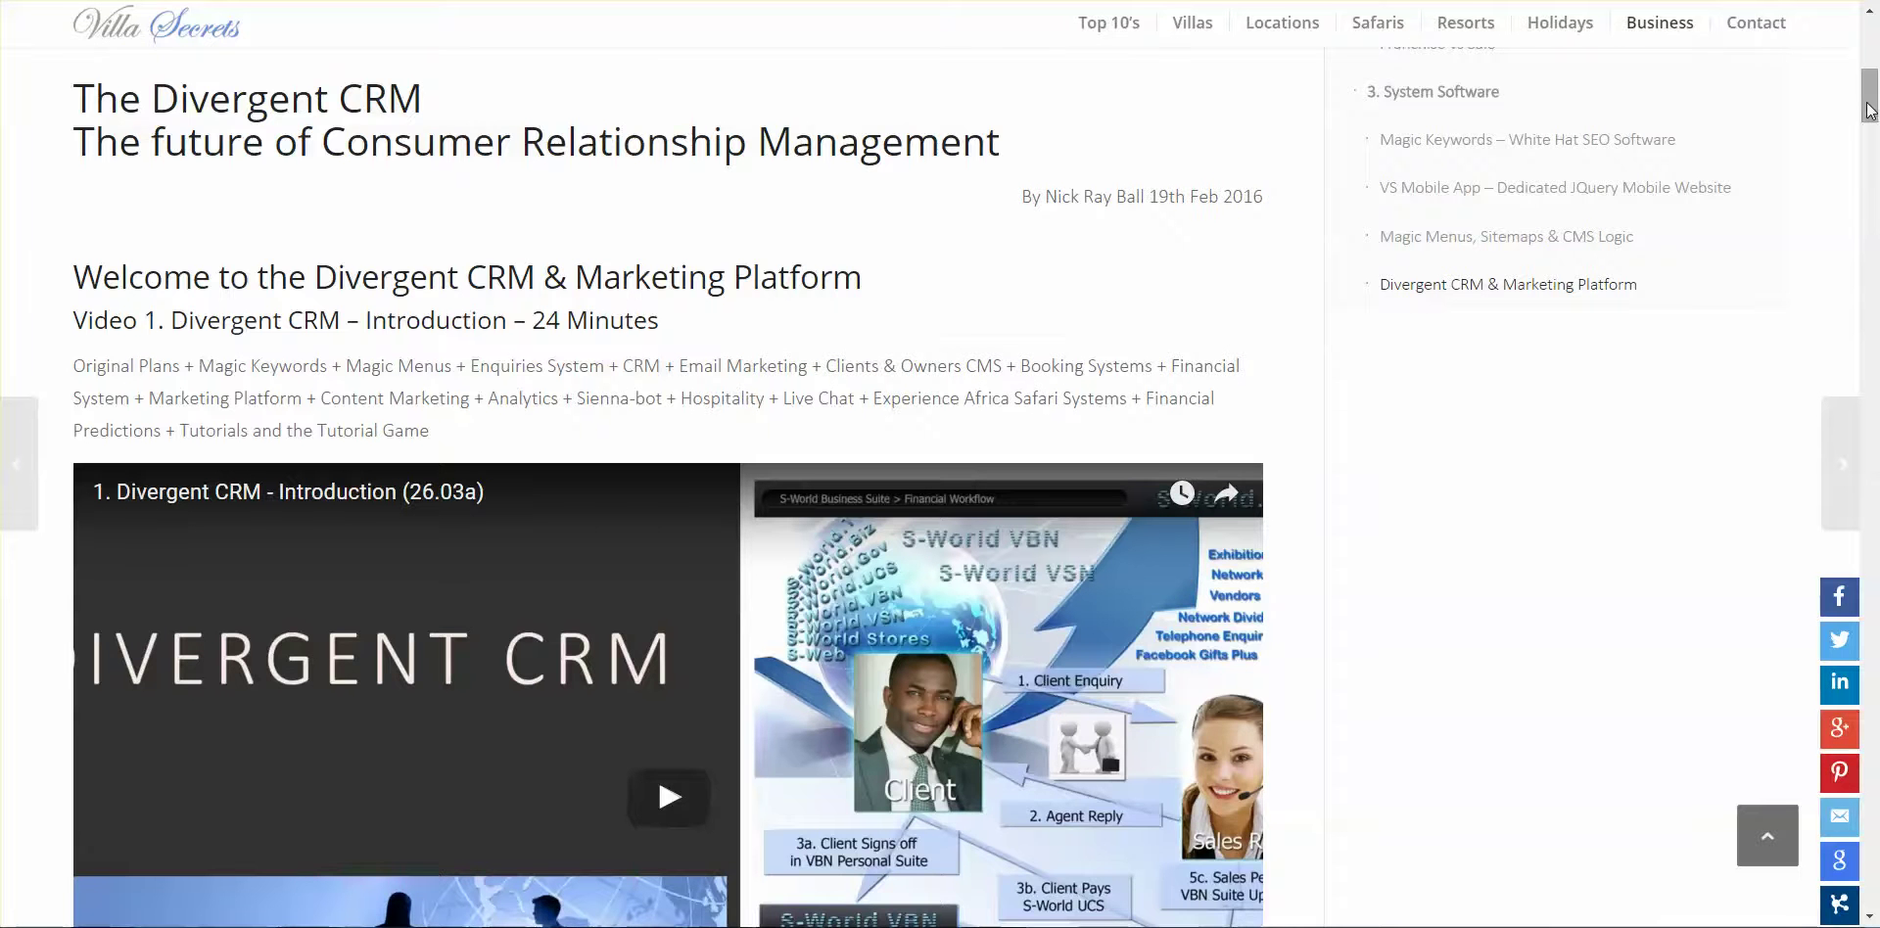
{"action": "left_click_drag", "start_coordinate": [1857, 91], "coordinate": [1858, 107]}
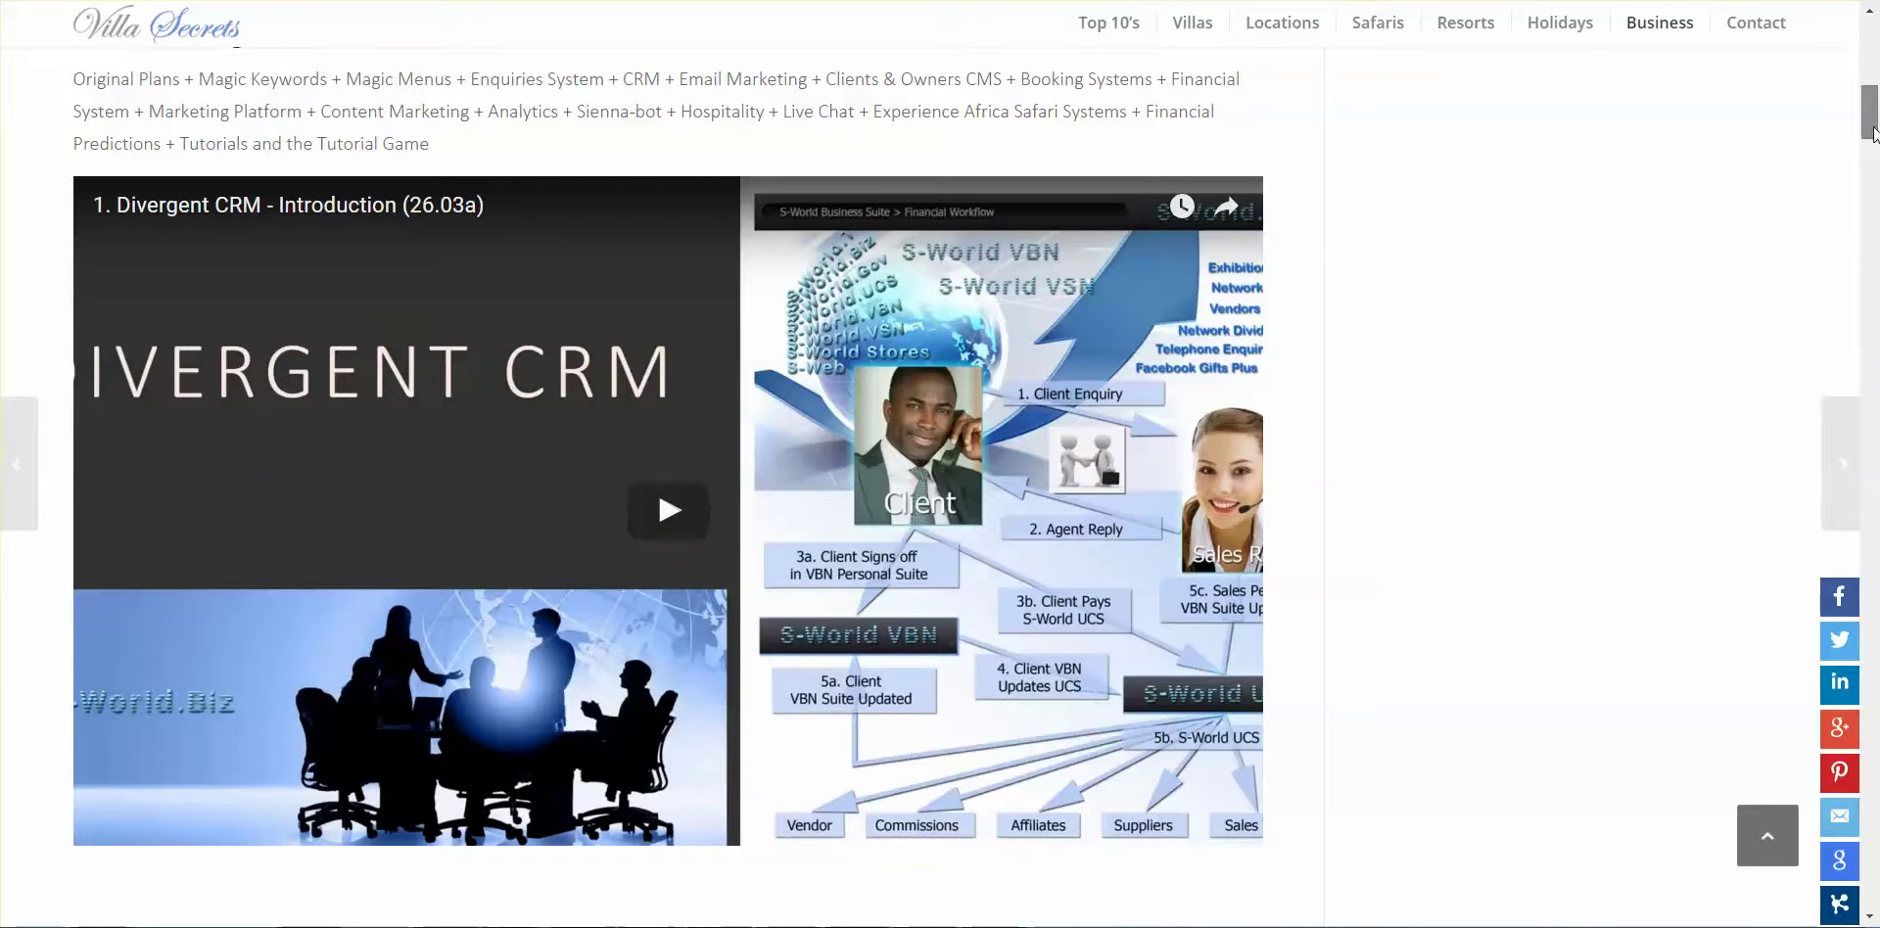
{"action": "left_click_drag", "start_coordinate": [1857, 139], "coordinate": [1874, 35]}
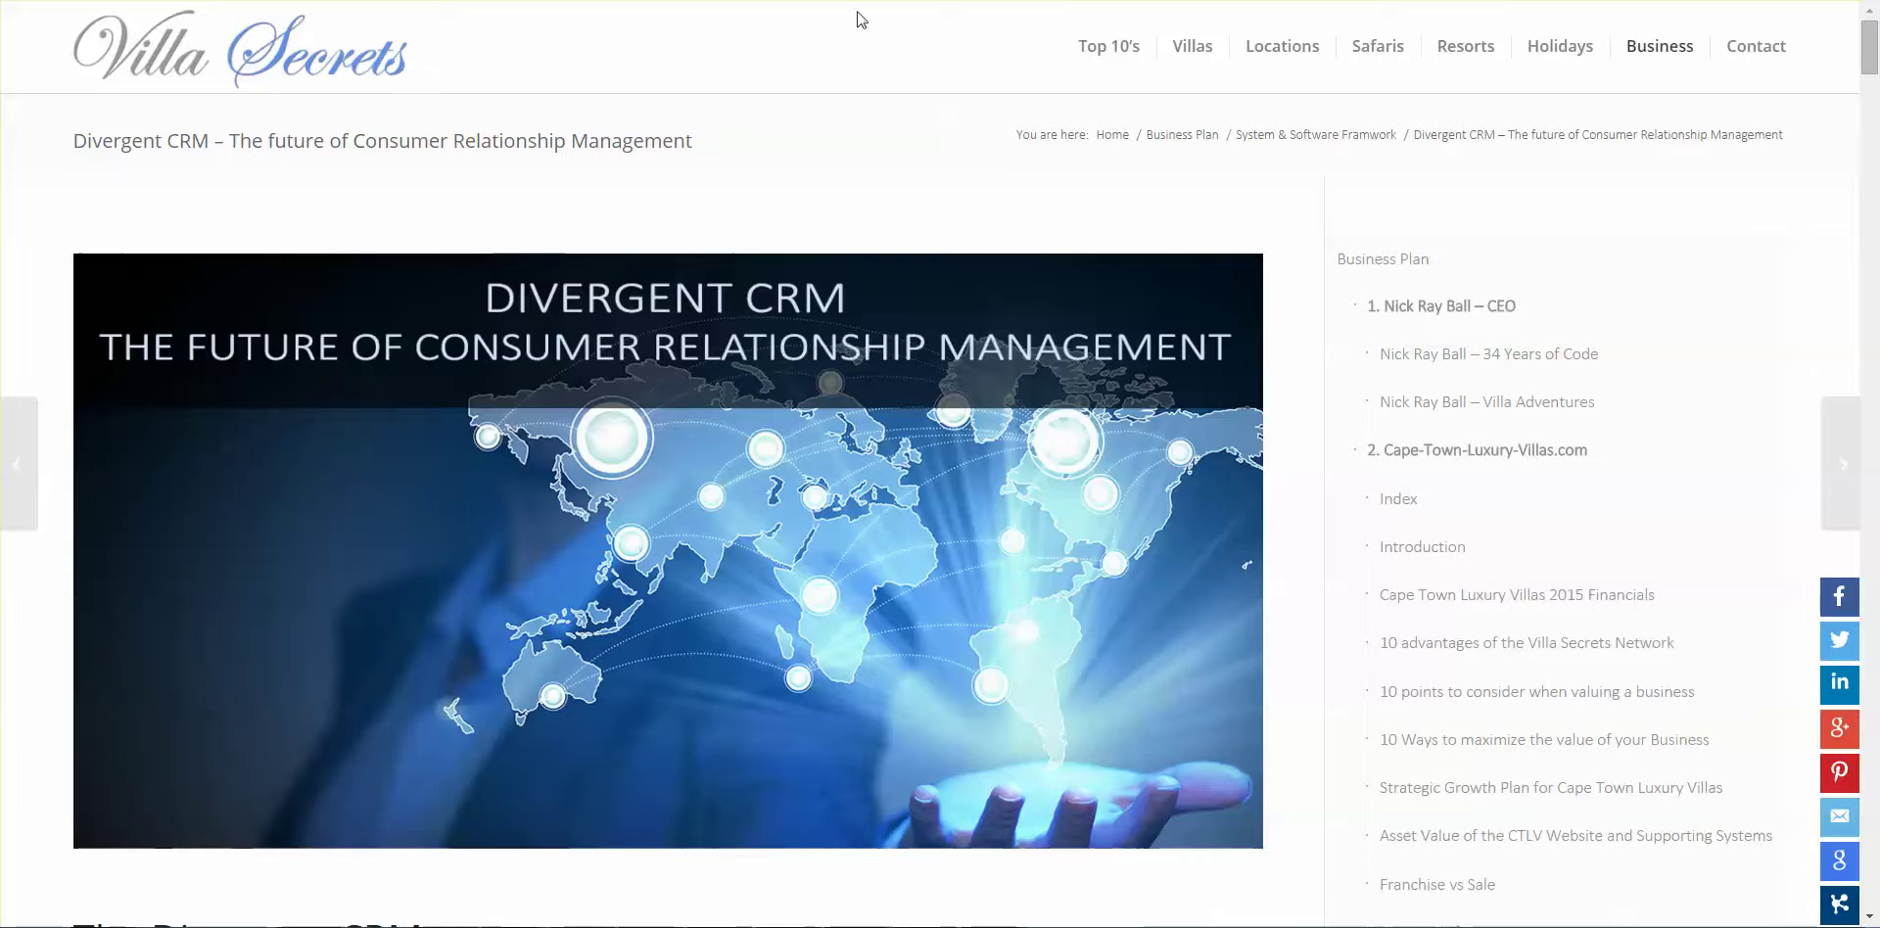
{"action": "left_click_drag", "start_coordinate": [1870, 47], "coordinate": [1877, 113]}
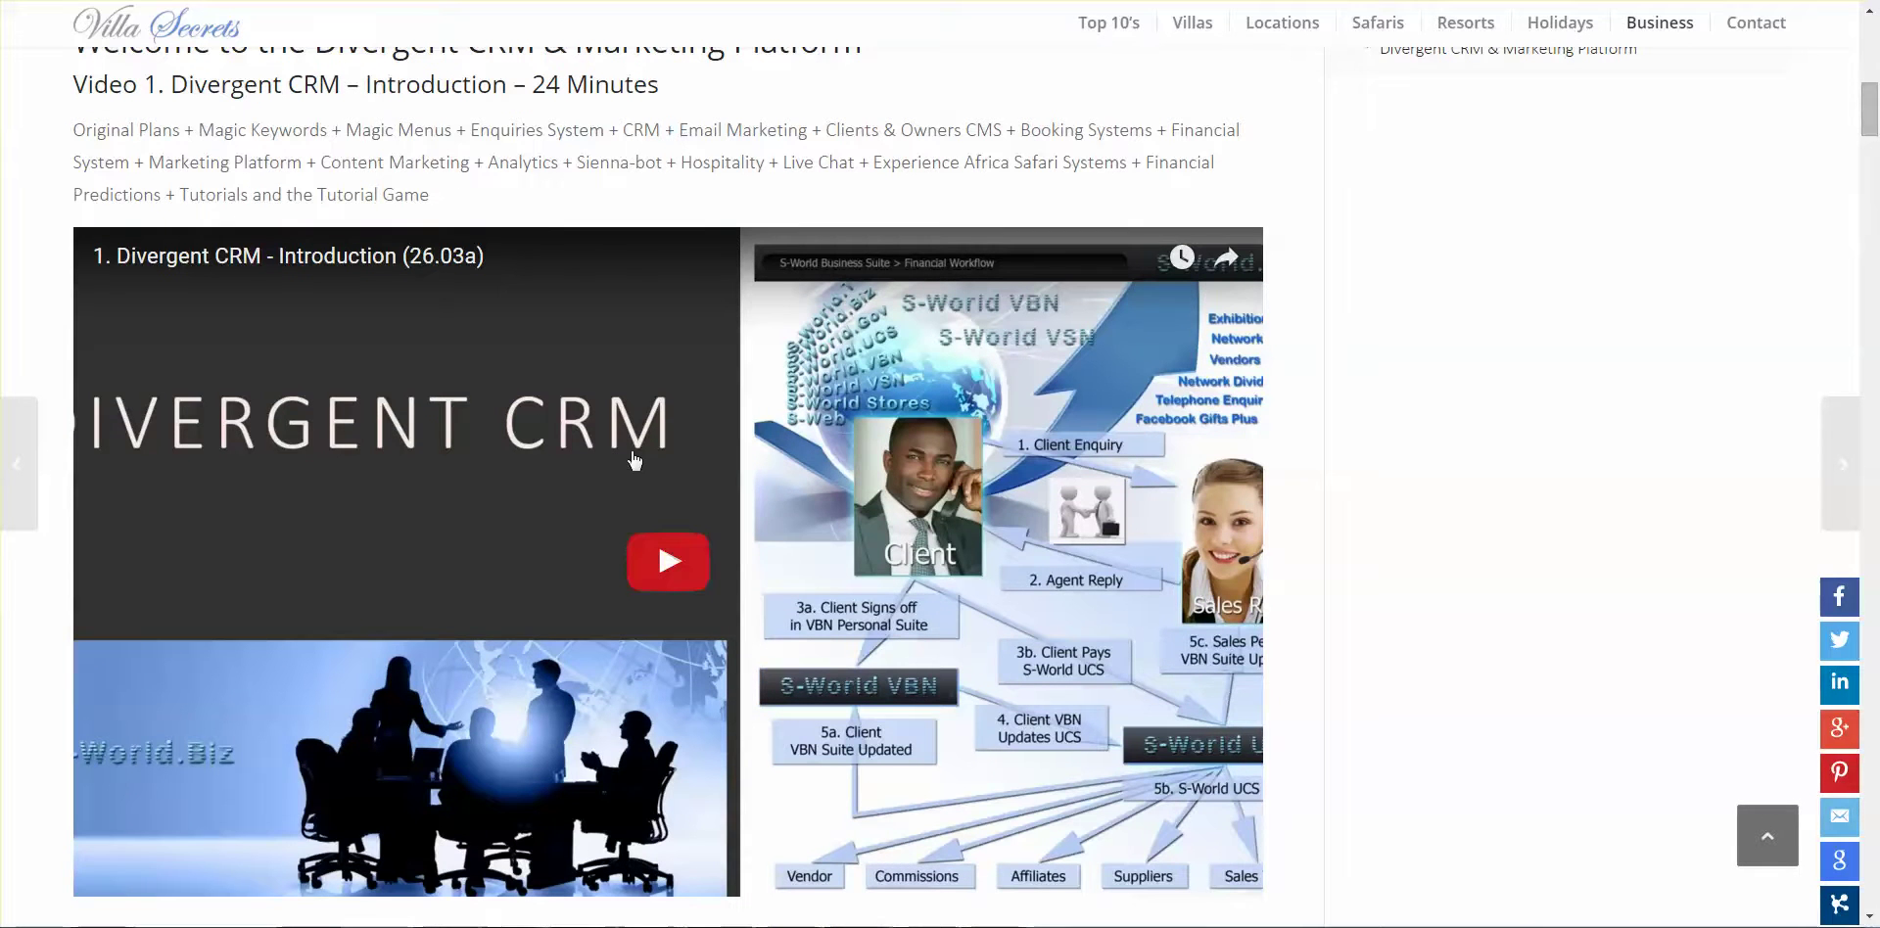
{"action": "left_click_drag", "start_coordinate": [1875, 118], "coordinate": [1874, 35]}
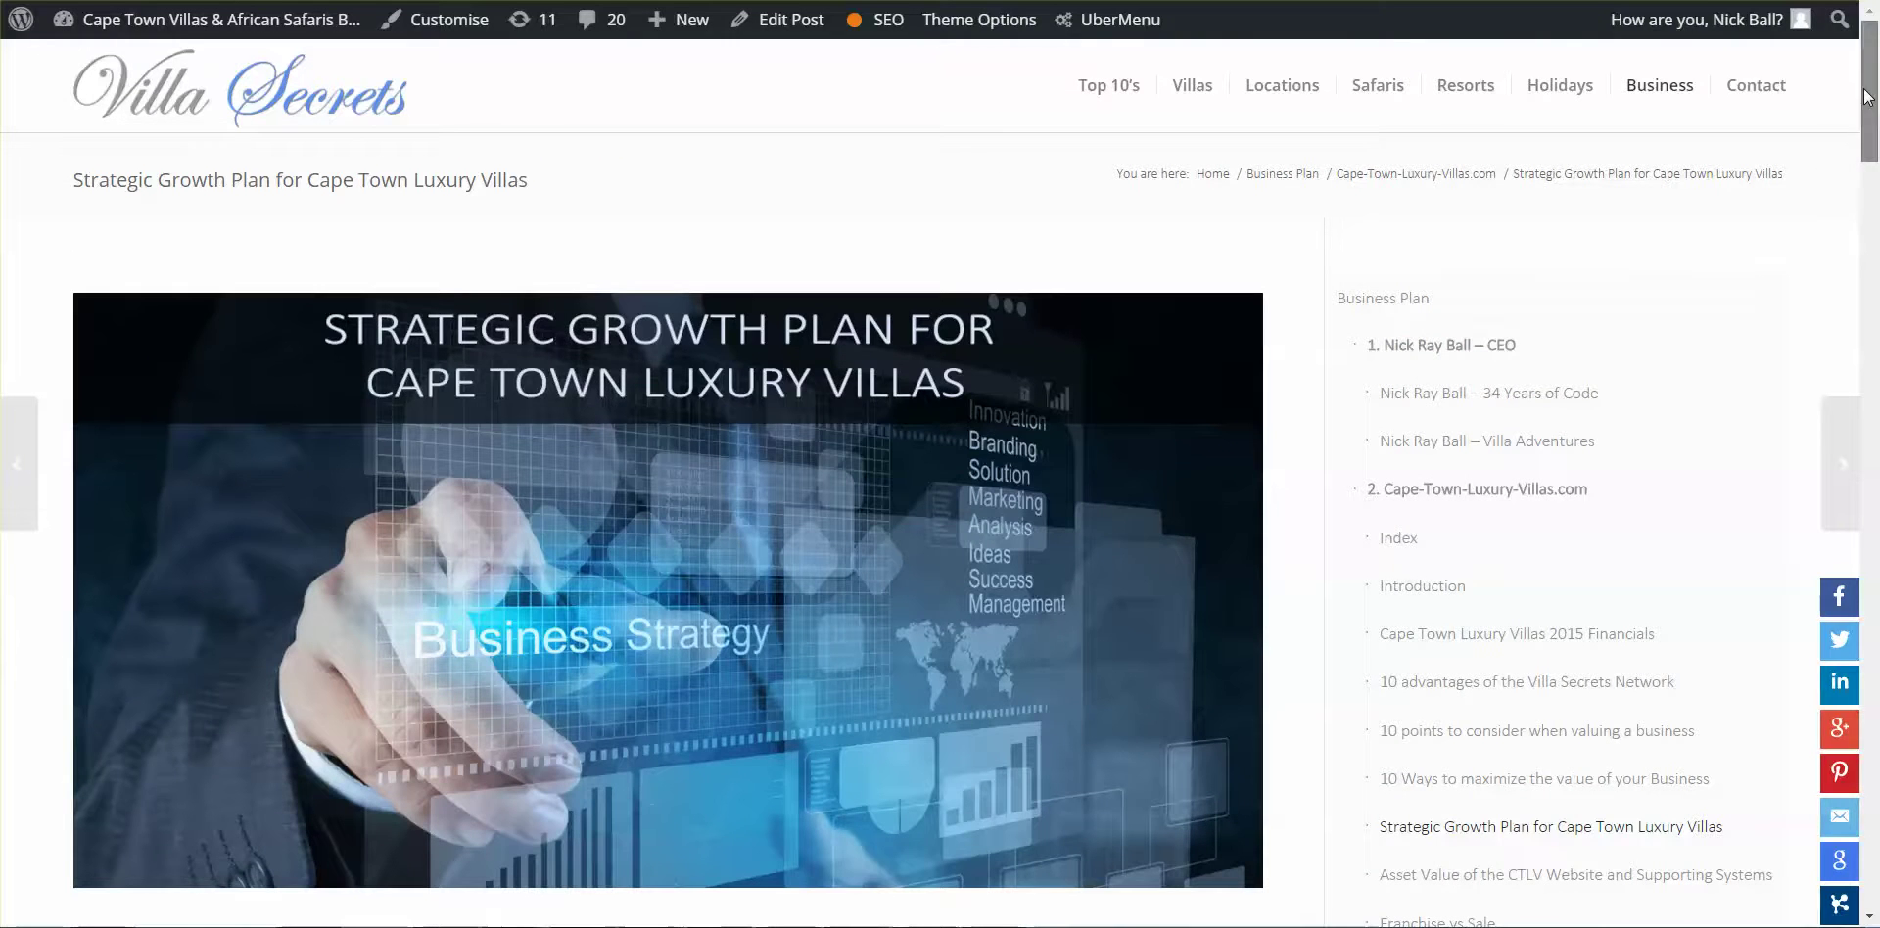
Look over the Strategic Growth Plan for Cape Town Luxury Villas page
{"action": "scroll", "coordinate": [1665, 293], "scroll_direction": "down", "scroll_amount": 1}
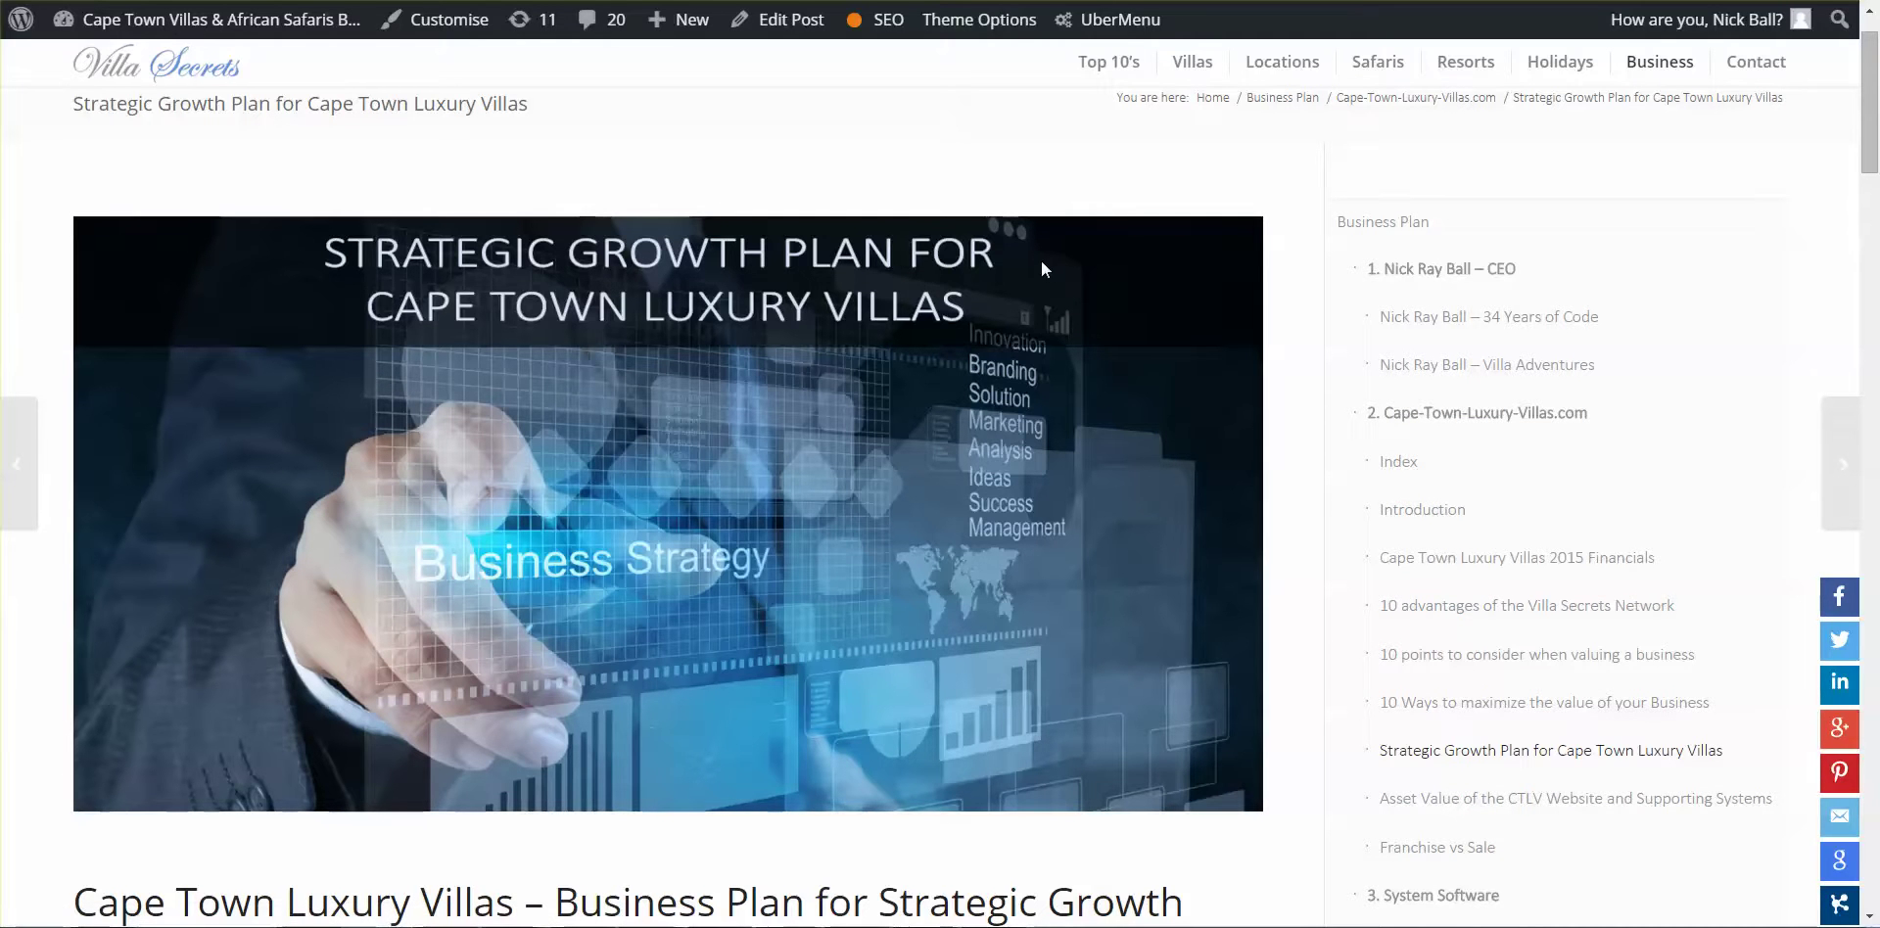
{"action": "scroll", "coordinate": [1876, 137], "scroll_direction": "up", "scroll_amount": 1}
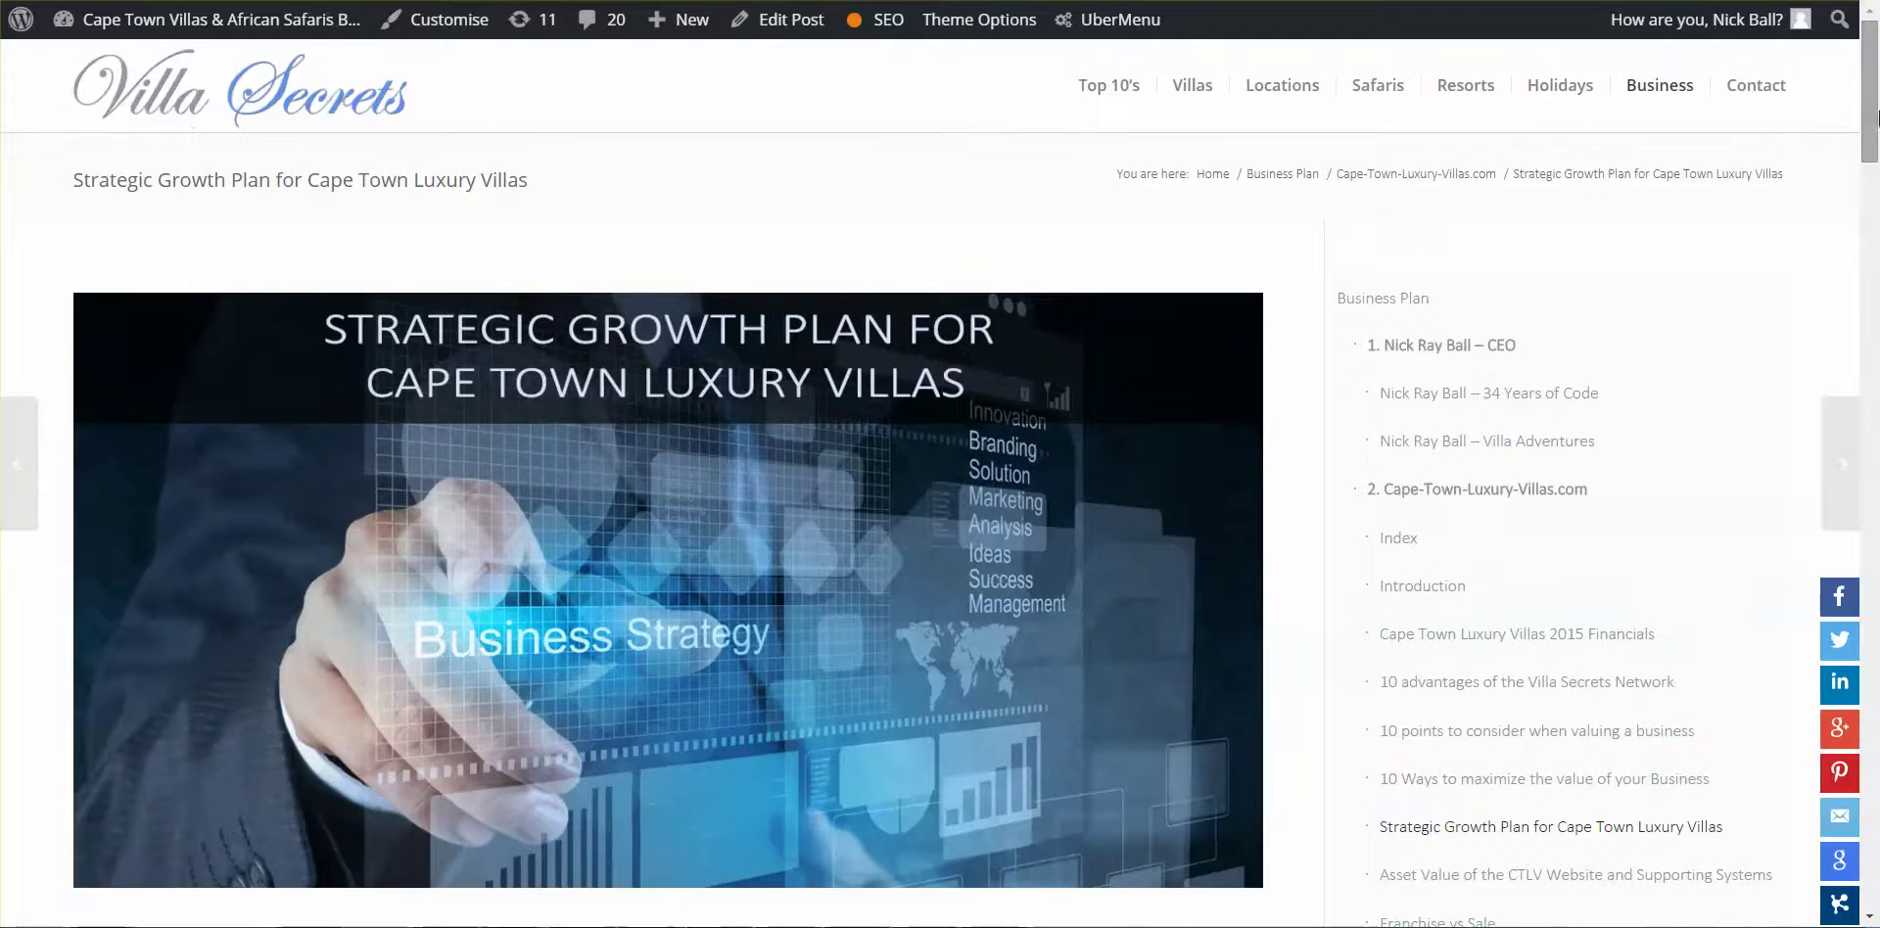
{"action": "left_click_drag", "start_coordinate": [1876, 109], "coordinate": [1874, 524]}
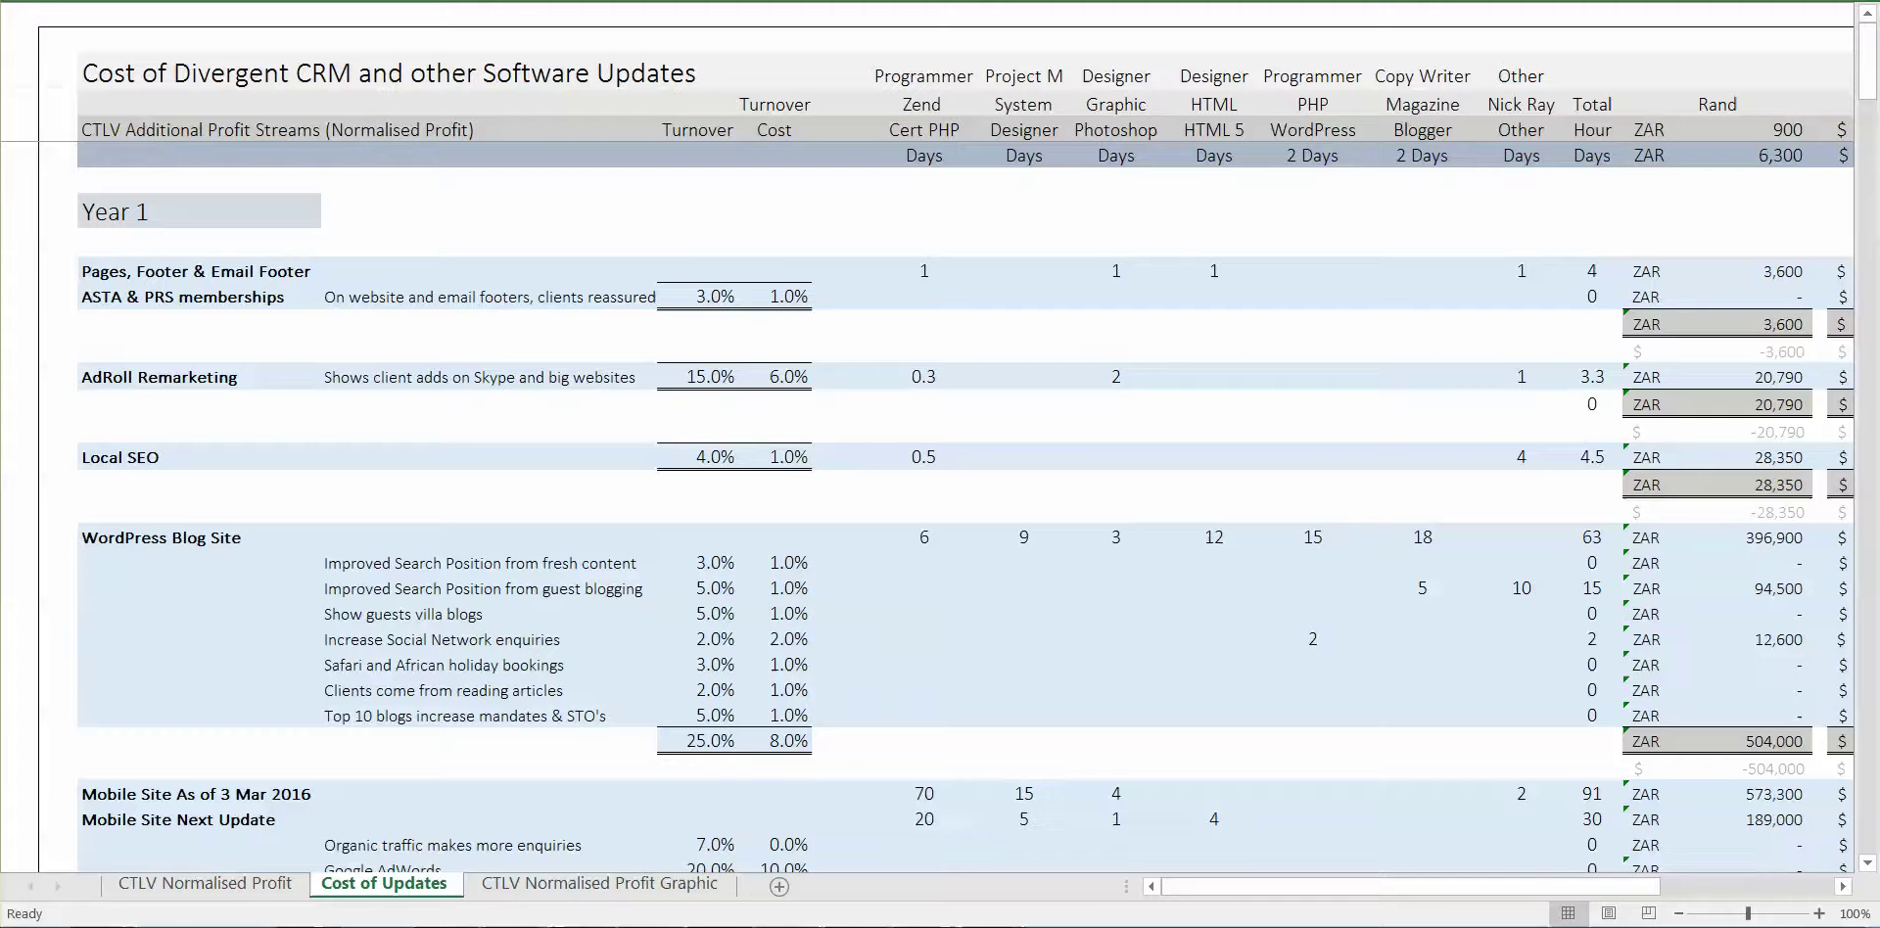
Show the CTLV Normalised Profit sheet and inspect the turnover and cost cells for "Clients come from reading articles"
{"action": "left_click", "coordinate": [179, 891]}
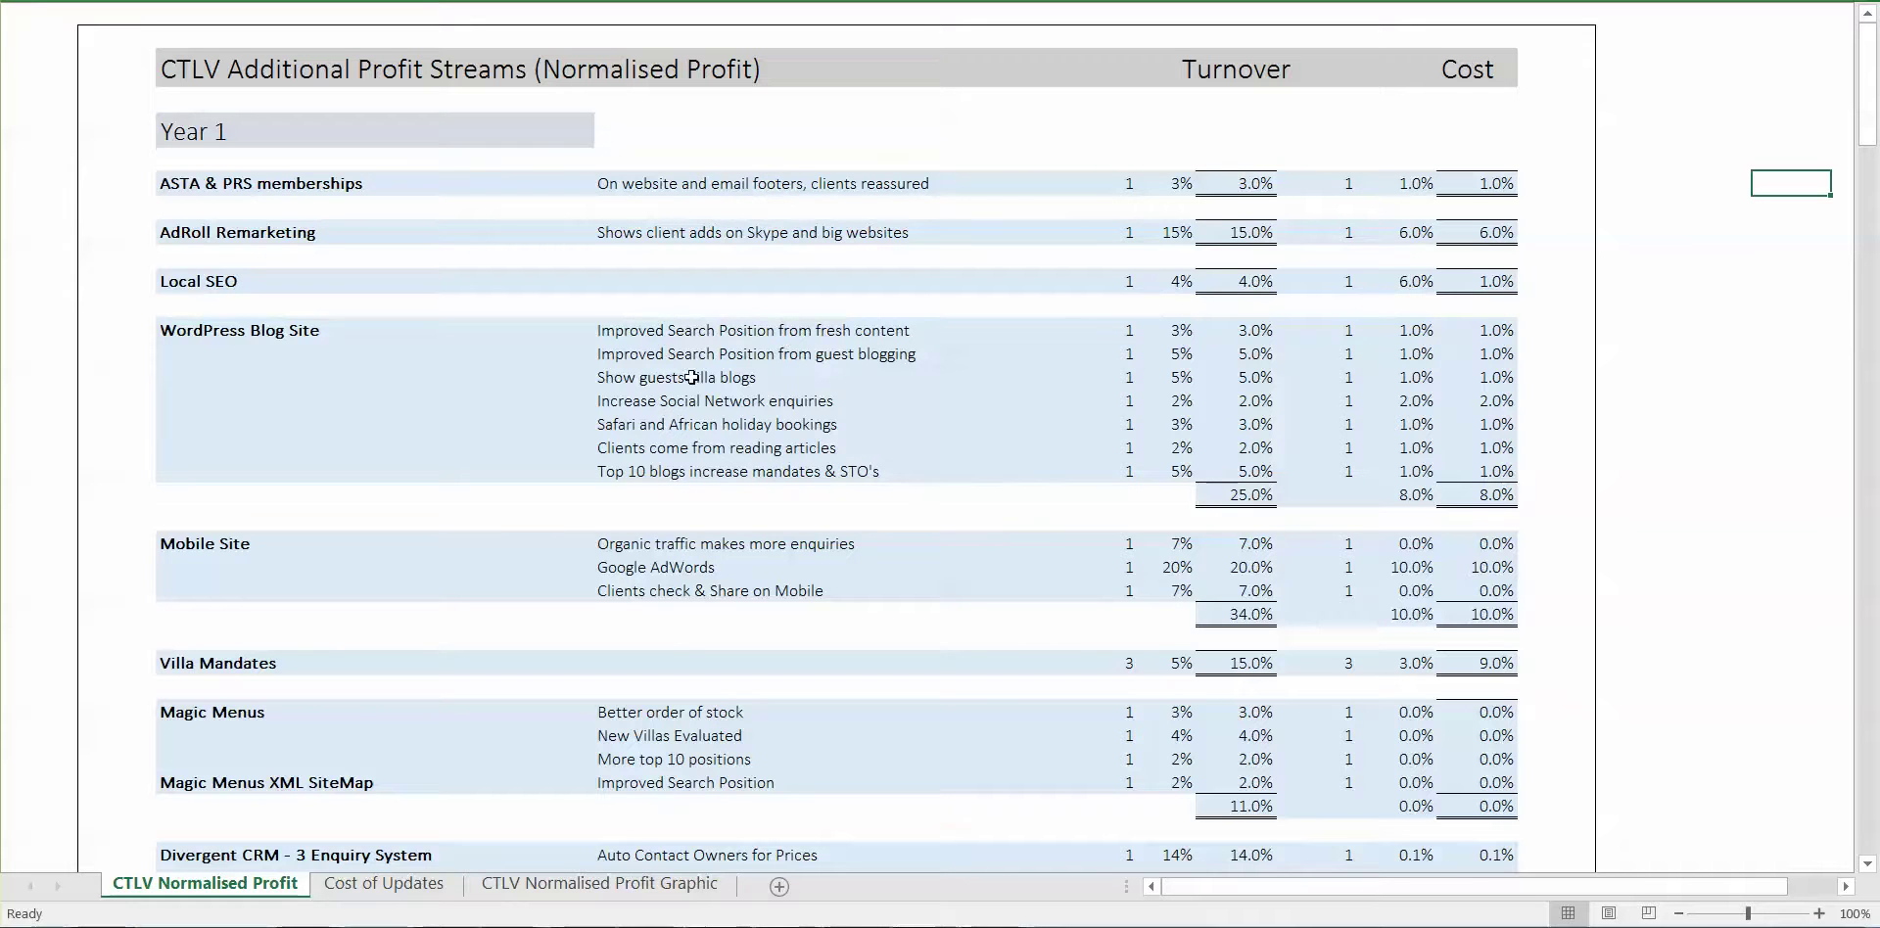
{"action": "left_click_drag", "start_coordinate": [725, 452], "coordinate": [690, 428]}
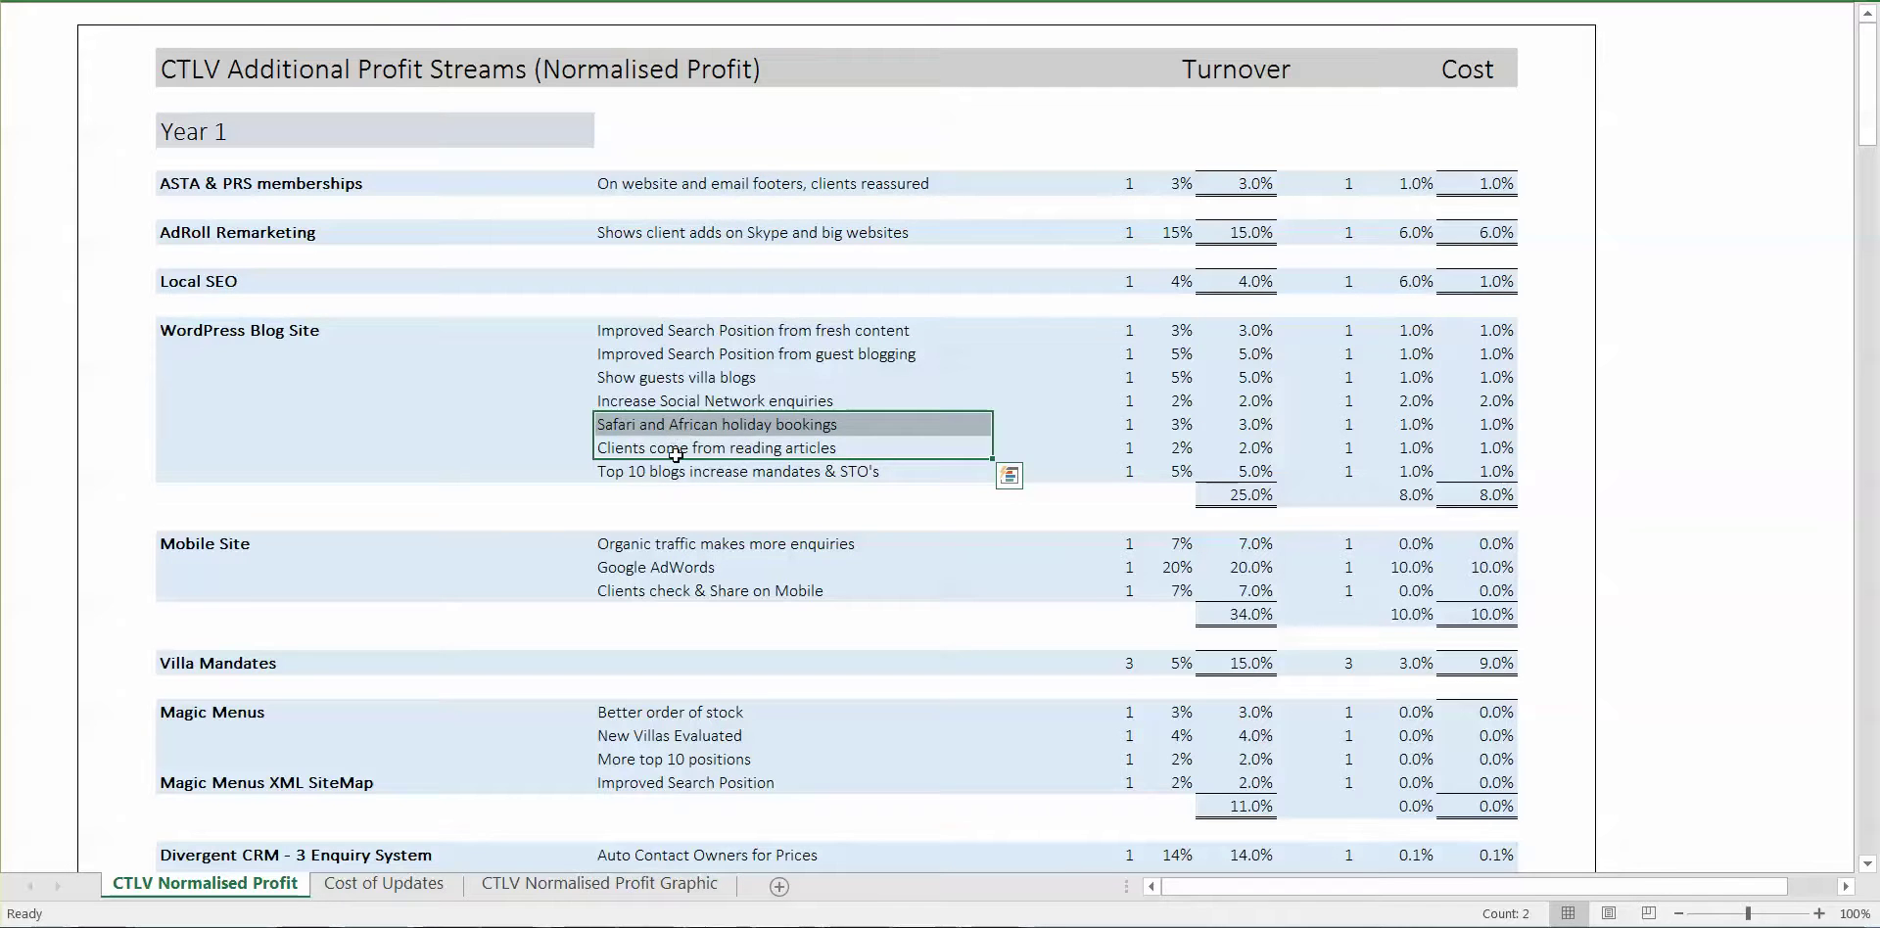
{"action": "left_click", "coordinate": [685, 450]}
{"action": "key", "text": "Right"}
{"action": "key", "text": "Right"}
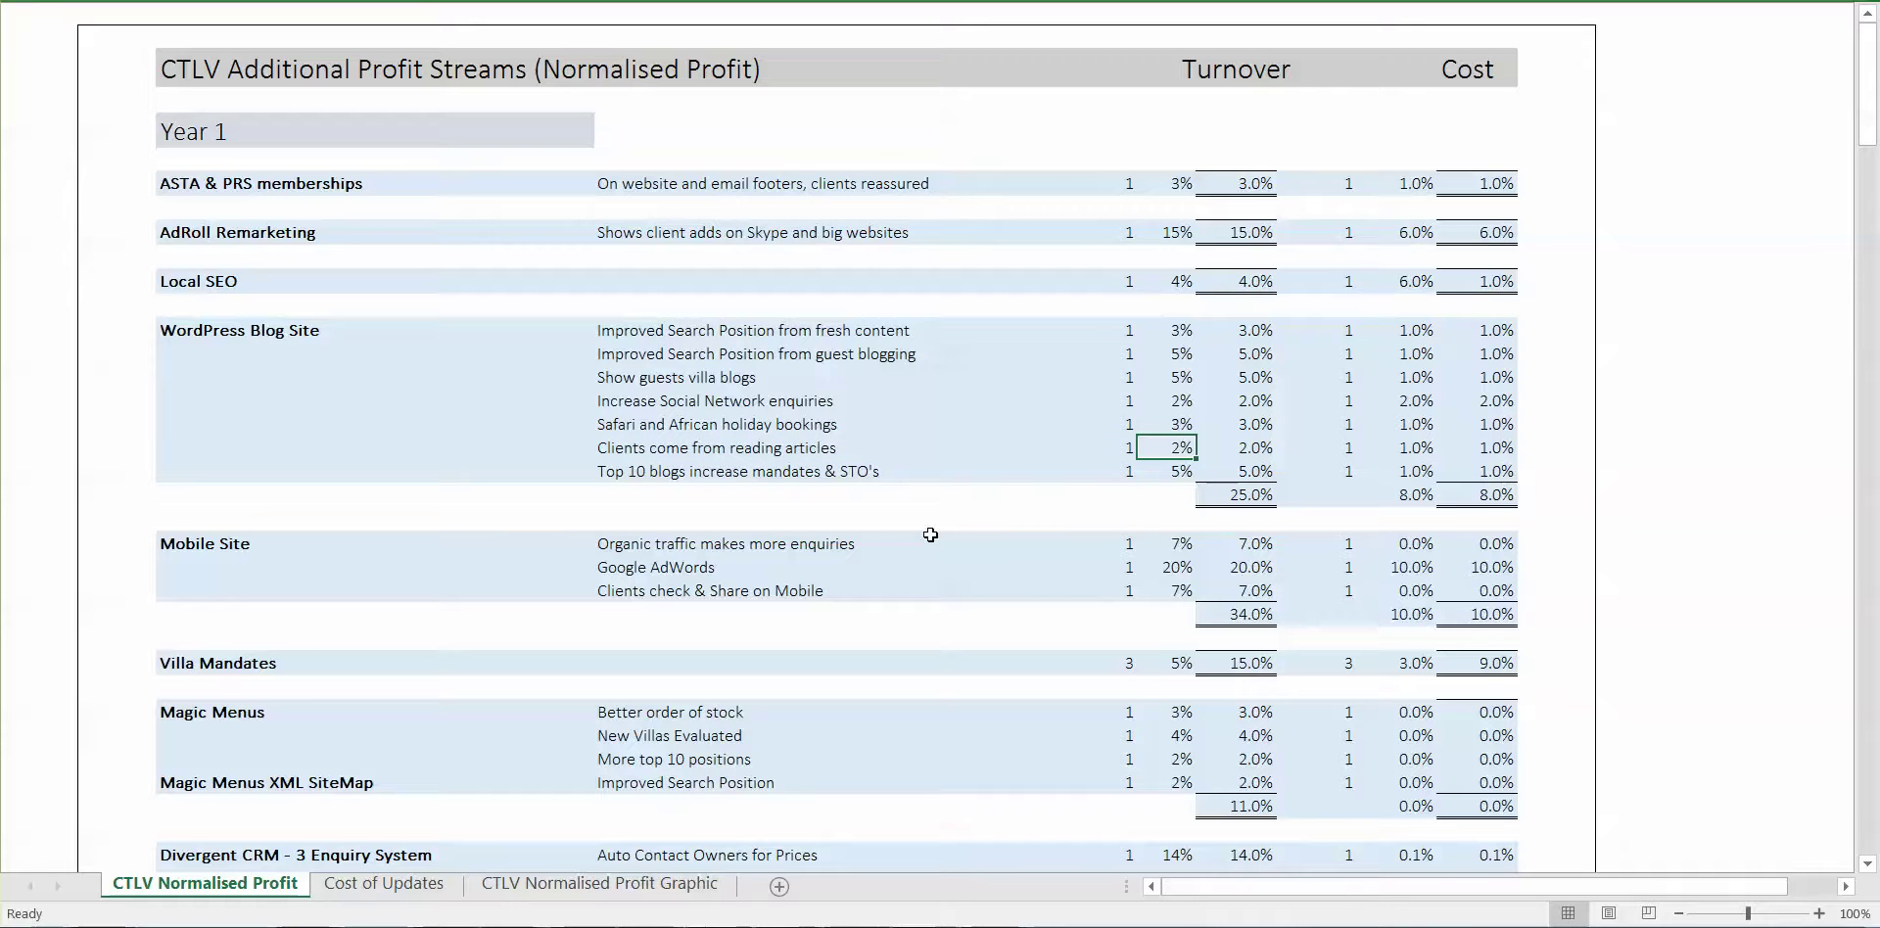
{"action": "key", "text": "Right"}
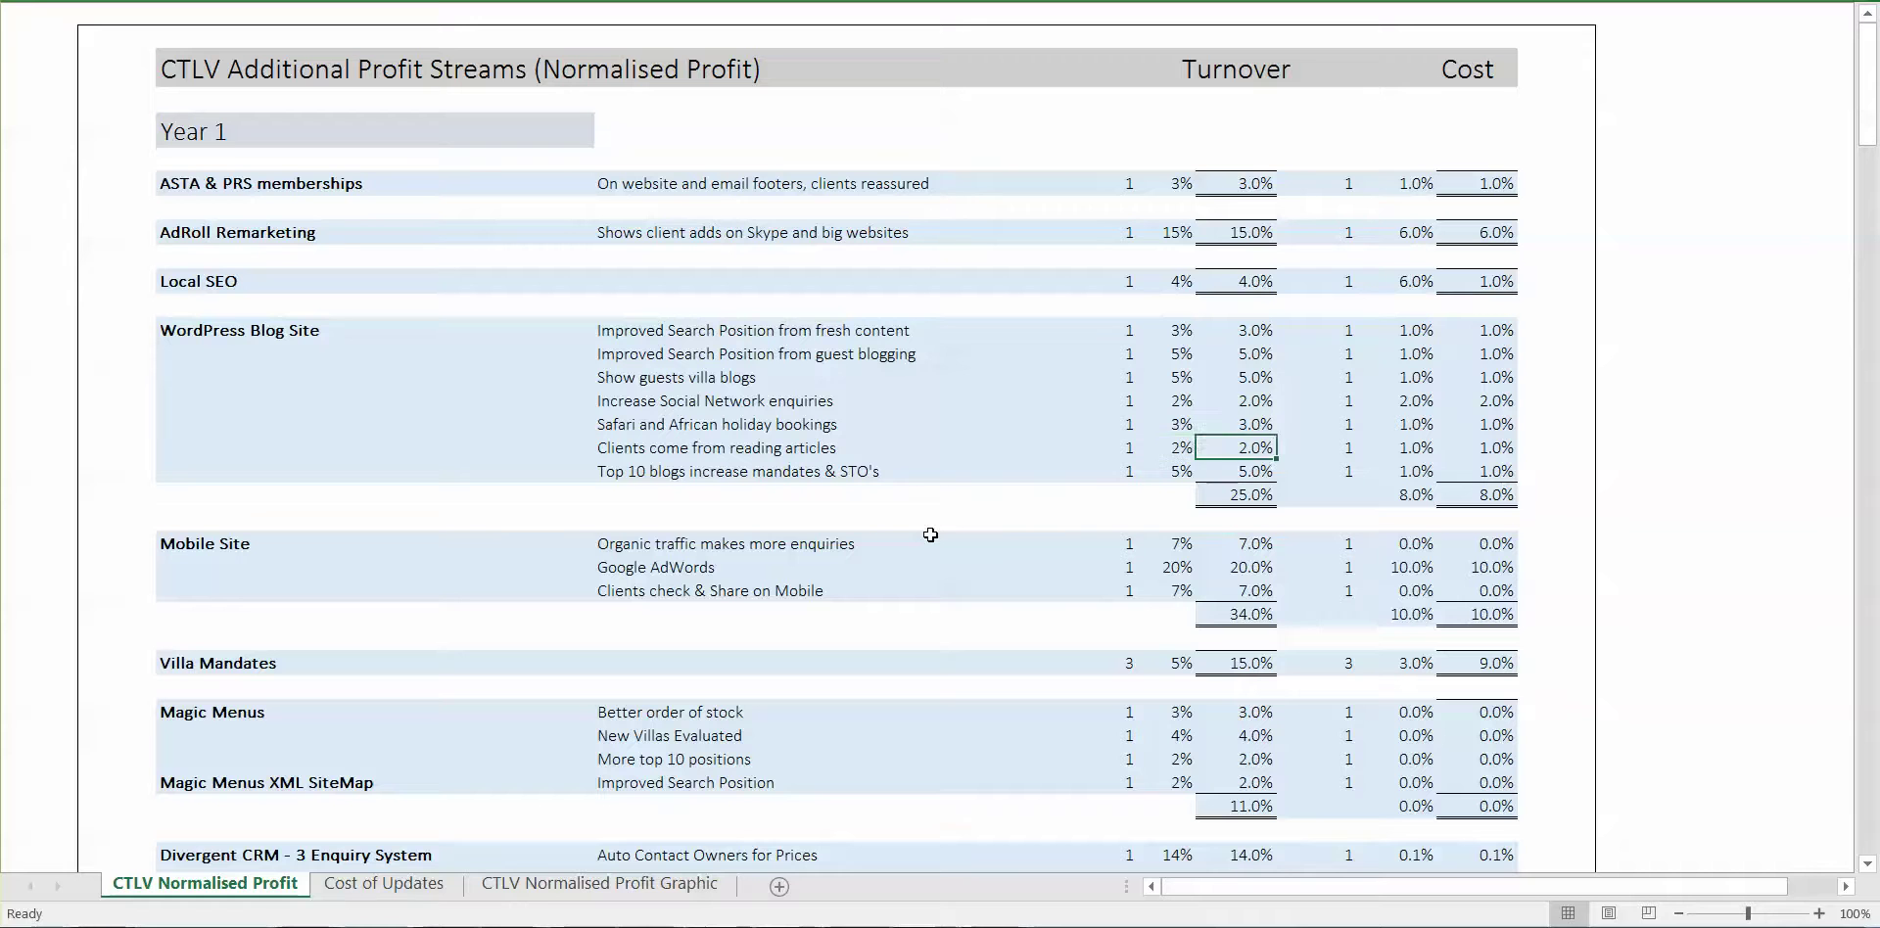
{"action": "key", "text": "Right"}
{"action": "key", "text": "Right"}
{"action": "key", "text": "Left"}
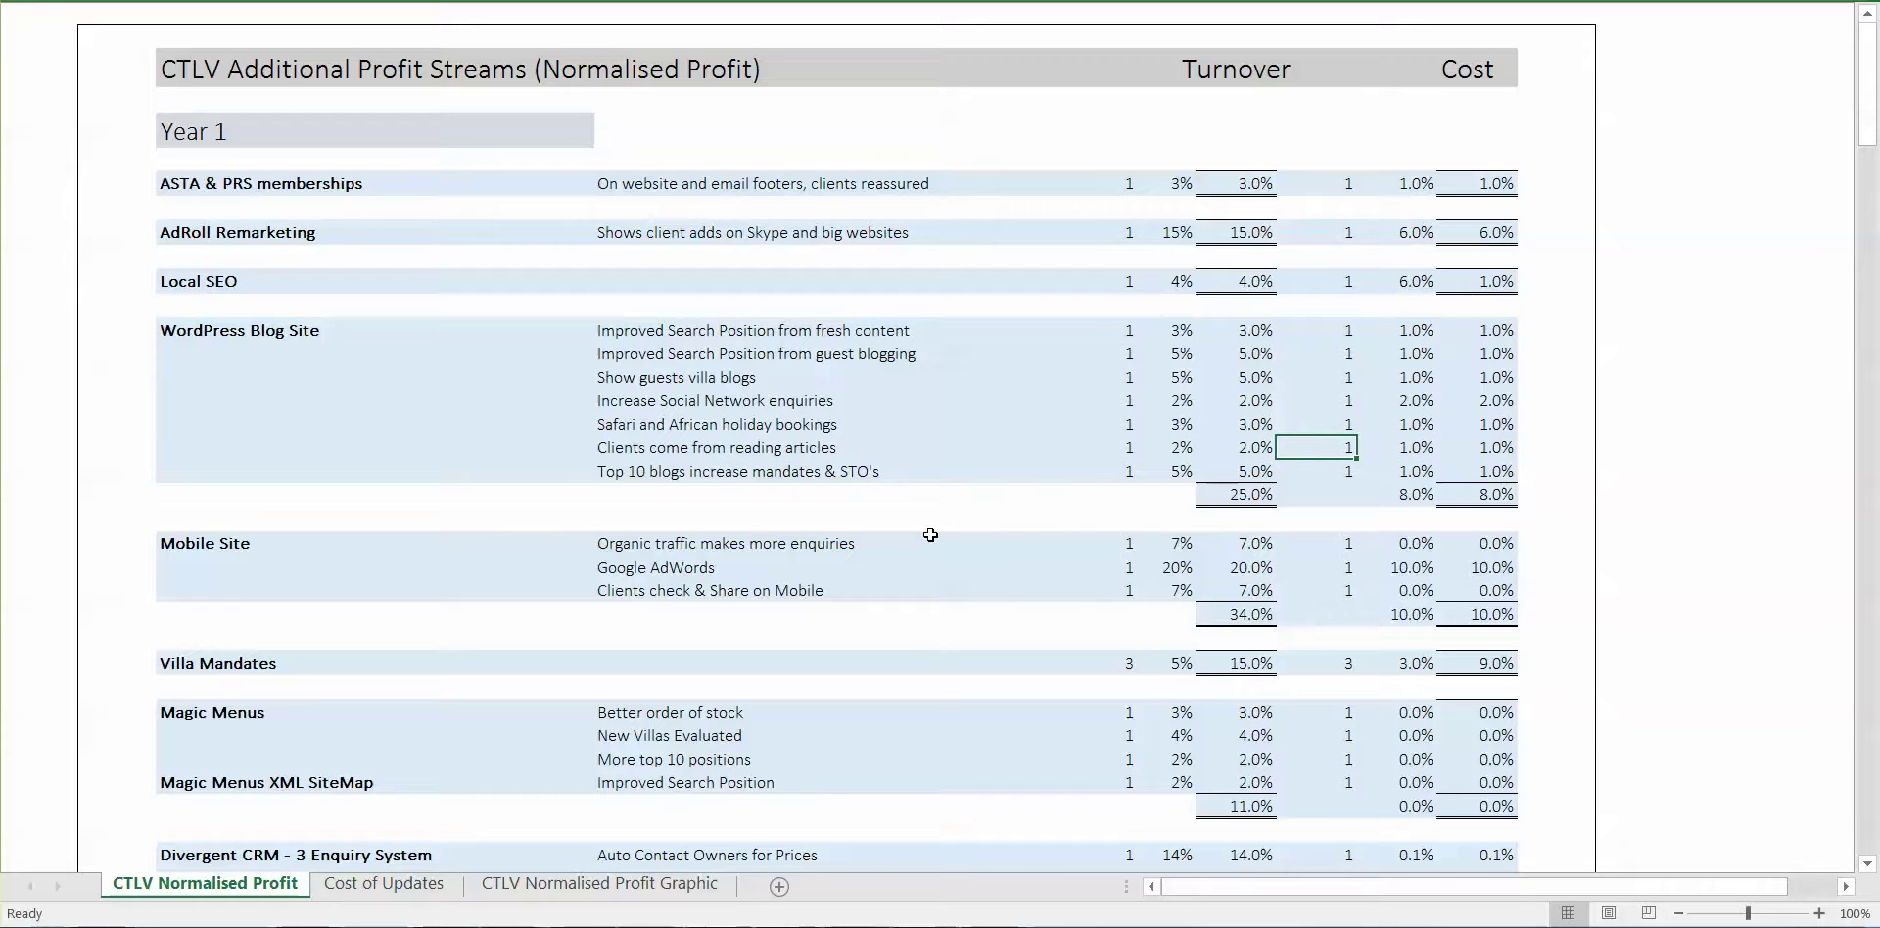
Go to the turnover percentage of the ASTA & PRS memberships row
{"action": "key", "text": "Left"}
{"action": "key", "text": "Left"}
{"action": "key", "text": "Up"}
{"action": "key", "text": "Up"}
{"action": "key", "text": "Up"}
{"action": "key", "text": "Up"}
{"action": "key", "text": "Up"}
{"action": "key", "text": "Up"}
{"action": "key", "text": "Up"}
{"action": "key", "text": "Up"}
{"action": "key", "text": "Up"}
{"action": "key", "text": "Up"}
{"action": "key", "text": "Up"}
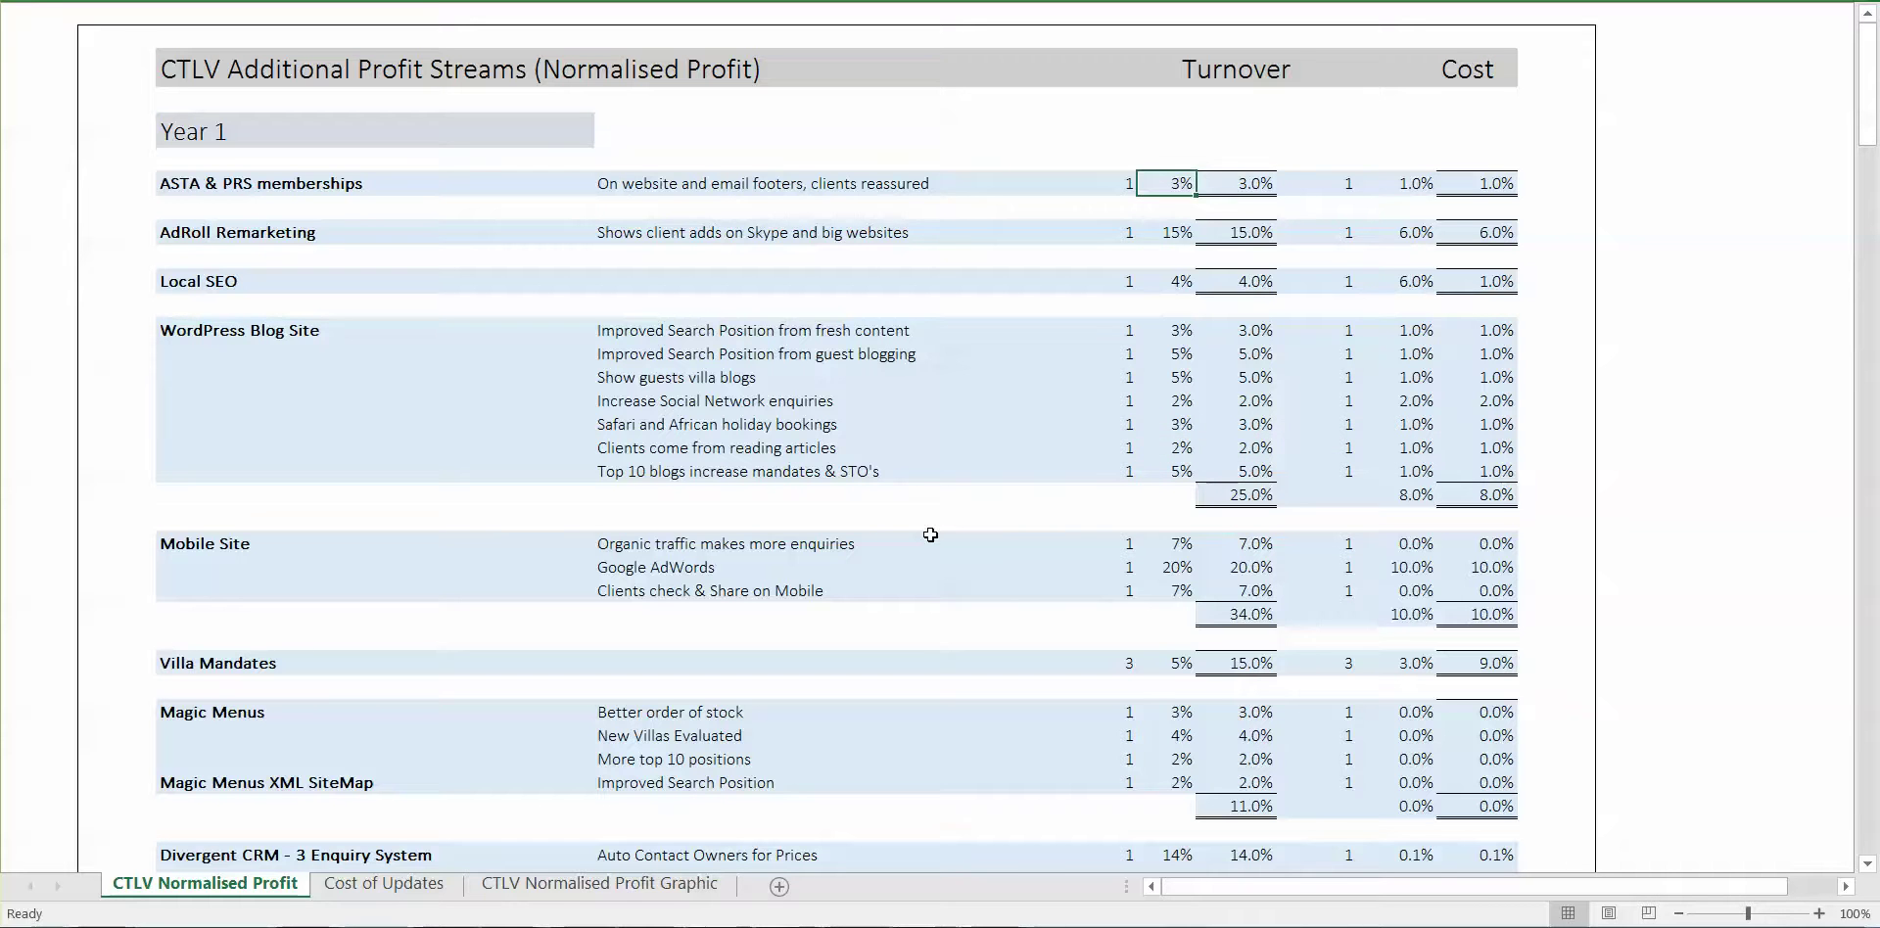
Inspect the AdRoll Remarketing row's description, turnover and cost cells
{"action": "key", "text": "Down"}
{"action": "key", "text": "Down"}
{"action": "key", "text": "Up"}
{"action": "key", "text": "Left"}
{"action": "key", "text": "Left"}
{"action": "key", "text": "Left"}
{"action": "key", "text": "Right"}
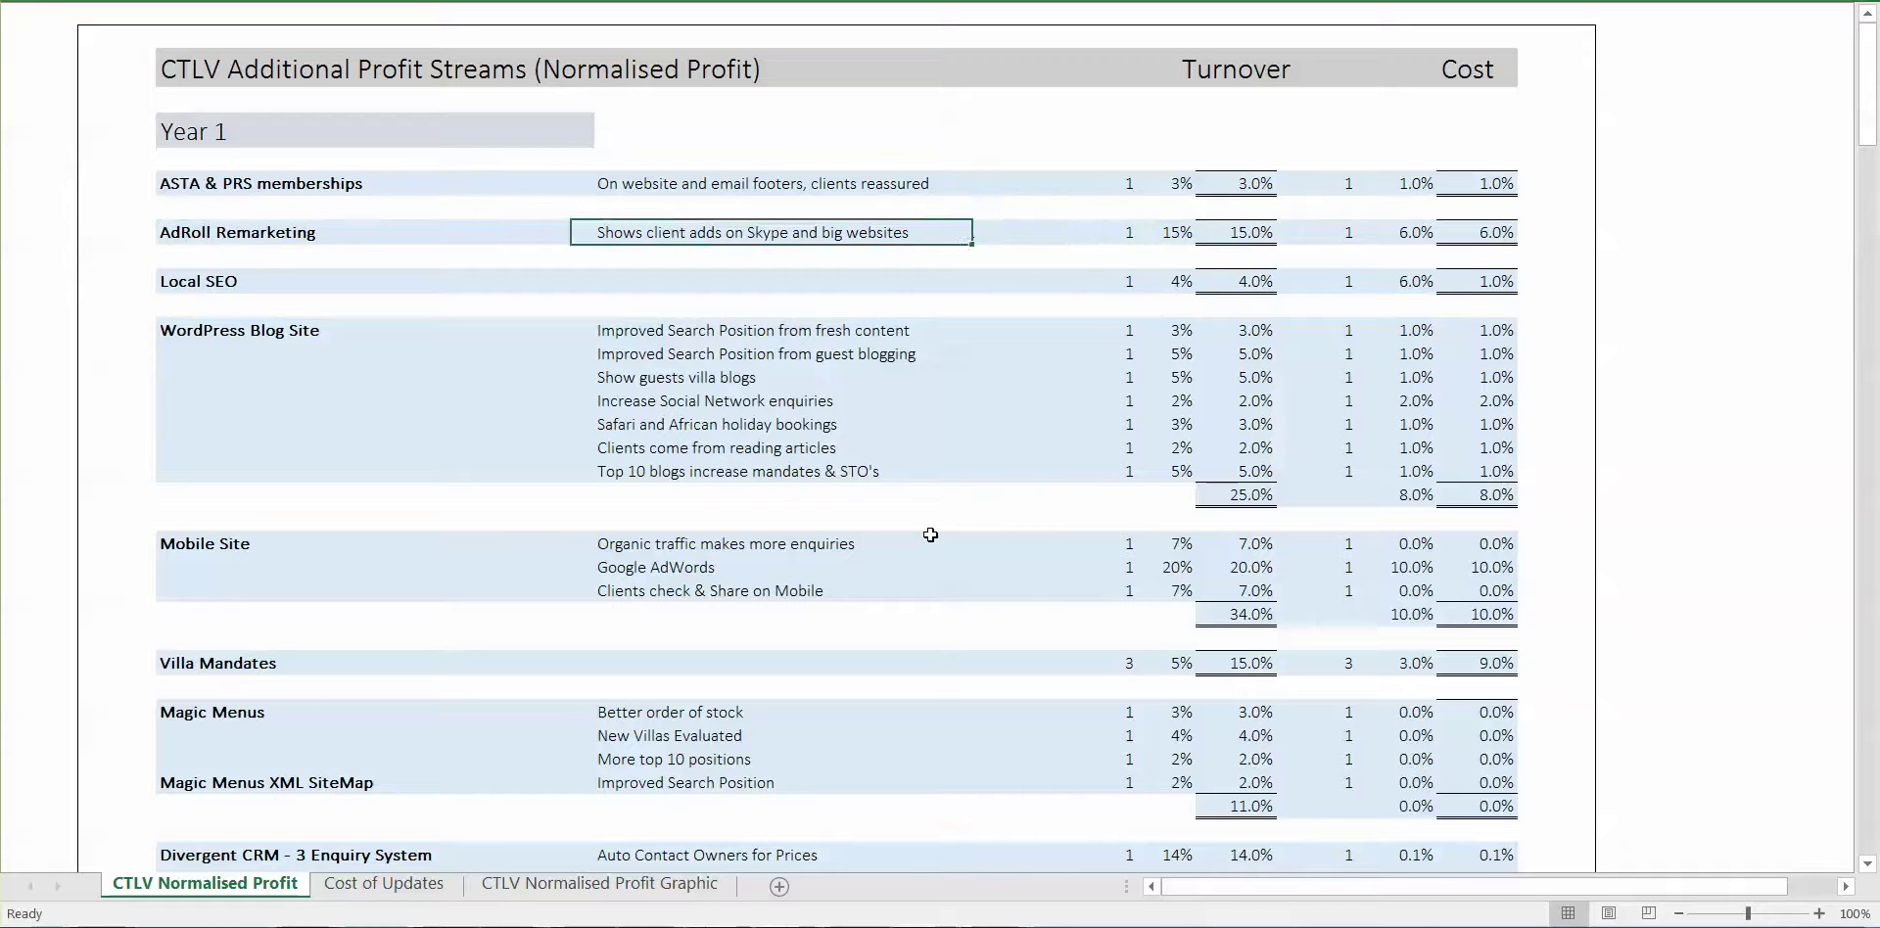
{"action": "key", "text": "Right"}
{"action": "key", "text": "Right"}
{"action": "key", "text": "Right"}
{"action": "key", "text": "Right"}
{"action": "key", "text": "Right"}
{"action": "key", "text": "Right"}
{"action": "key", "text": "Right"}
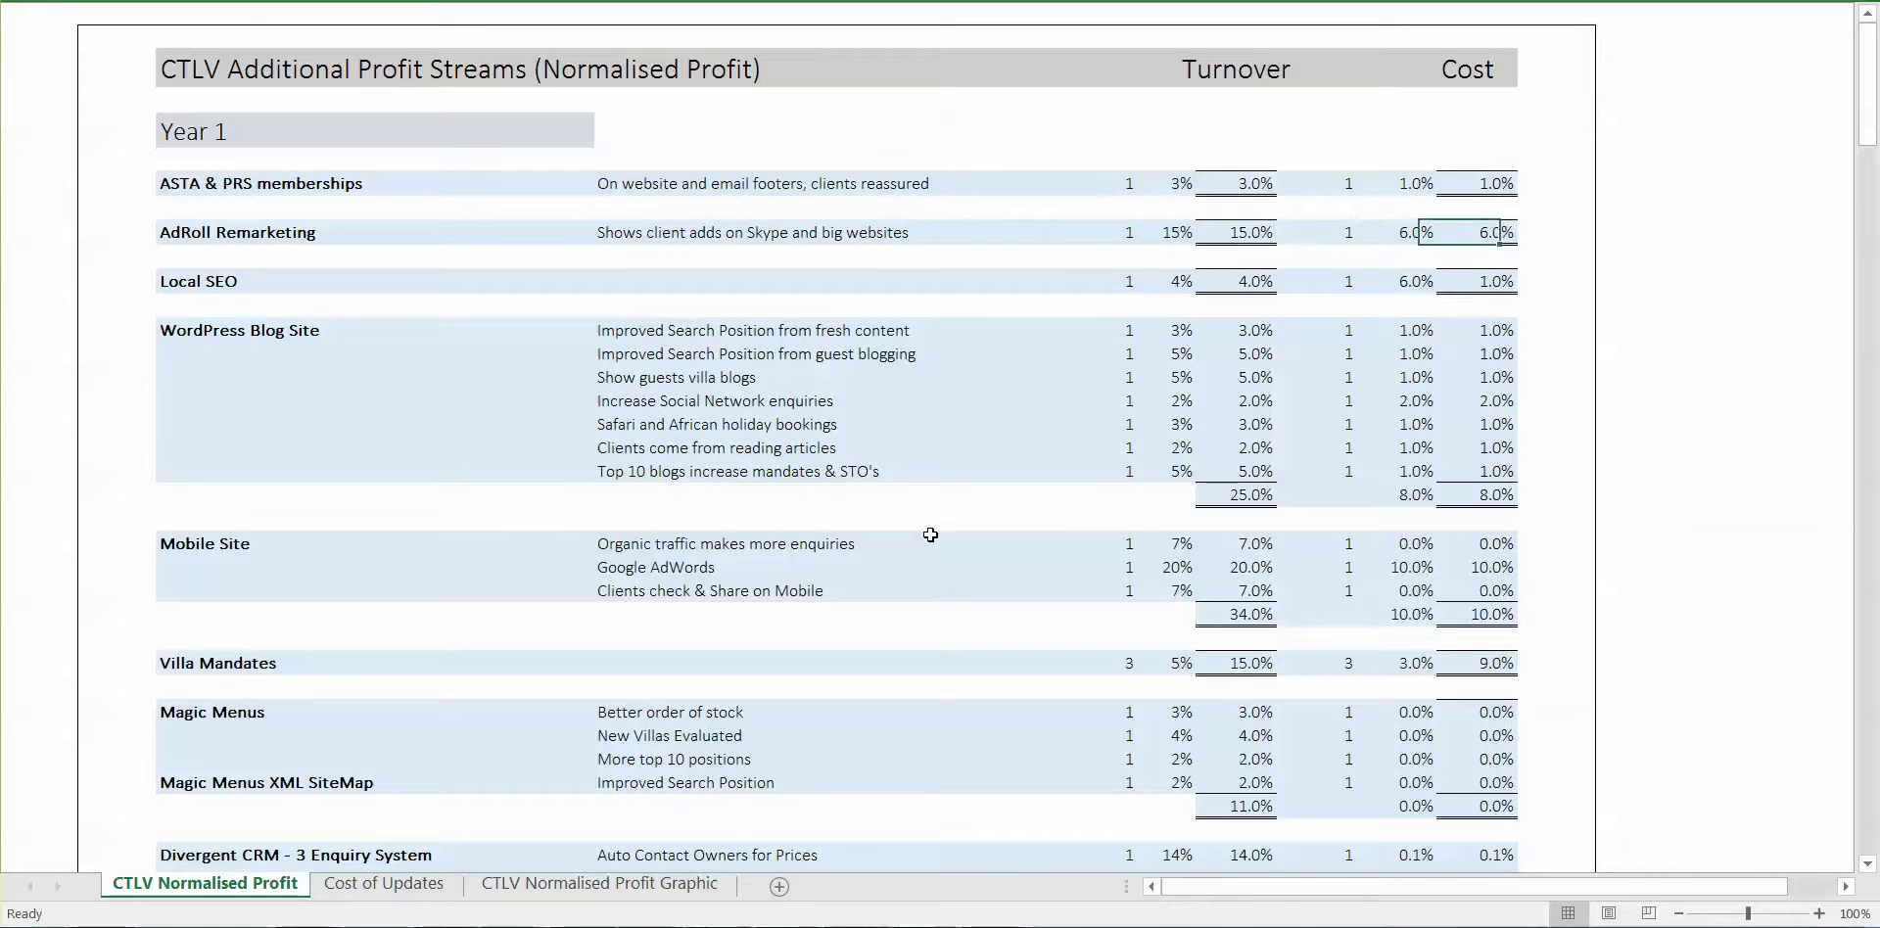
{"action": "key", "text": "Left"}
{"action": "key", "text": "Left"}
{"action": "key", "text": "Left"}
{"action": "key", "text": "Left"}
{"action": "key", "text": "Left"}
{"action": "key", "text": "Left"}
{"action": "key", "text": "Right"}
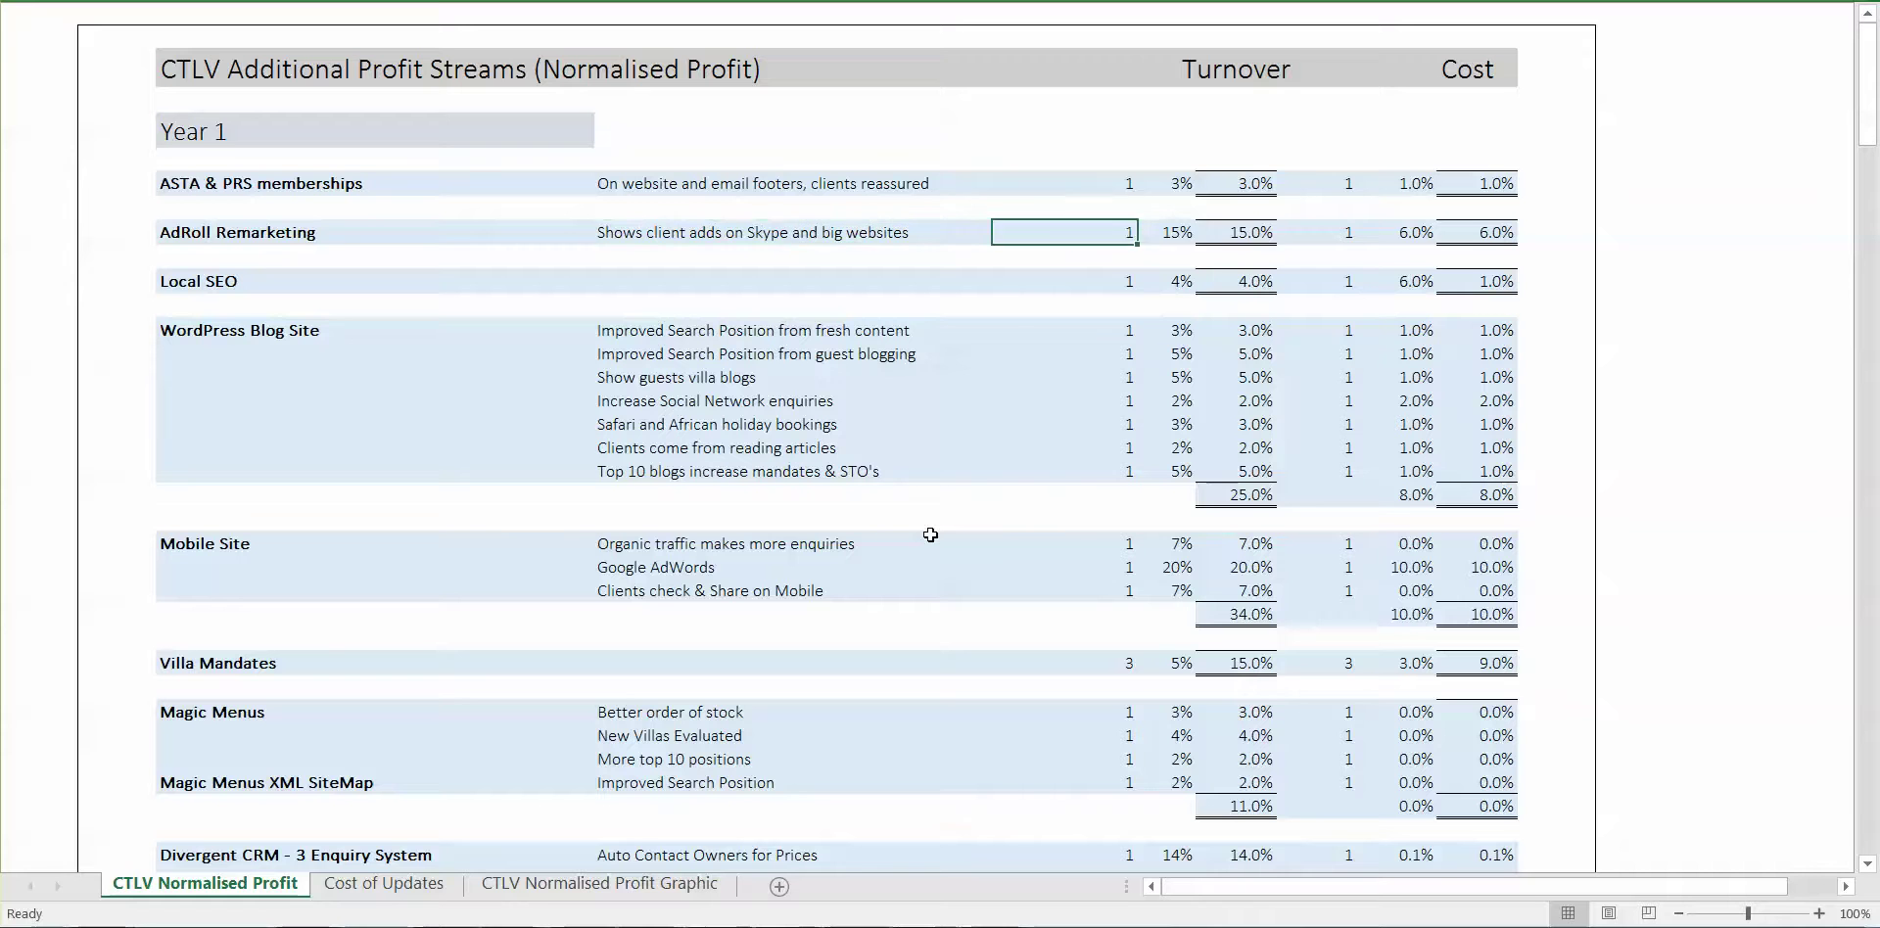
{"action": "key", "text": "Right"}
{"action": "key", "text": "Right"}
Go through the turnover column to the WordPress Blog Site subtotal
{"action": "key", "text": "Down"}
{"action": "key", "text": "Down"}
{"action": "key", "text": "Down"}
{"action": "key", "text": "Down"}
{"action": "key", "text": "Down"}
{"action": "key", "text": "Down"}
{"action": "key", "text": "Down"}
{"action": "key", "text": "Down"}
{"action": "key", "text": "Down"}
{"action": "key", "text": "Down"}
{"action": "key", "text": "Down"}
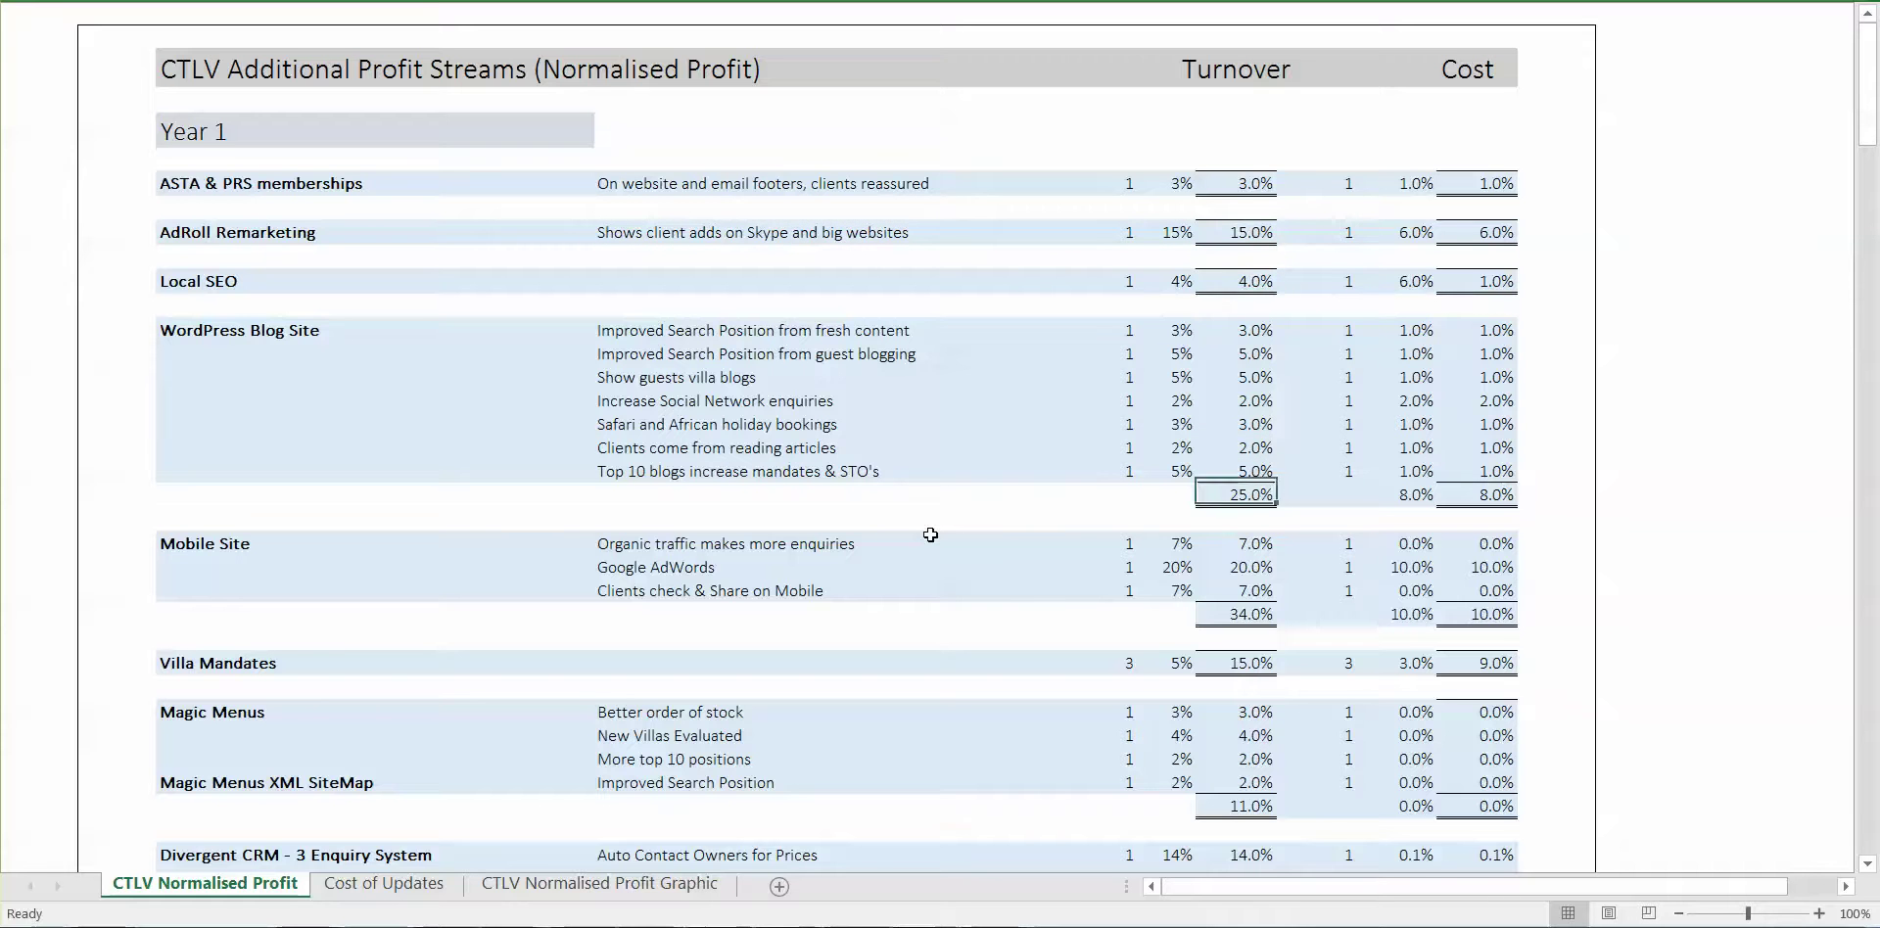
Examine the turnover figures from Mobile Site through the subtotal of the Divergent CRM - 5 Newsletter and Gift for Email section
{"action": "key", "text": "Down"}
{"action": "key", "text": "Down"}
{"action": "key", "text": "Down"}
{"action": "key", "text": "Down"}
{"action": "key", "text": "Down"}
{"action": "key", "text": "Down"}
{"action": "key", "text": "Down"}
{"action": "key", "text": "Down"}
{"action": "key", "text": "Down"}
{"action": "key", "text": "Down"}
{"action": "key", "text": "Down"}
{"action": "key", "text": "Down"}
{"action": "key", "text": "Down"}
{"action": "key", "text": "Down"}
{"action": "key", "text": "Down"}
{"action": "key", "text": "Down"}
{"action": "key", "text": "Down"}
{"action": "key", "text": "Down"}
{"action": "key", "text": "Down"}
{"action": "key", "text": "Down"}
{"action": "key", "text": "Down"}
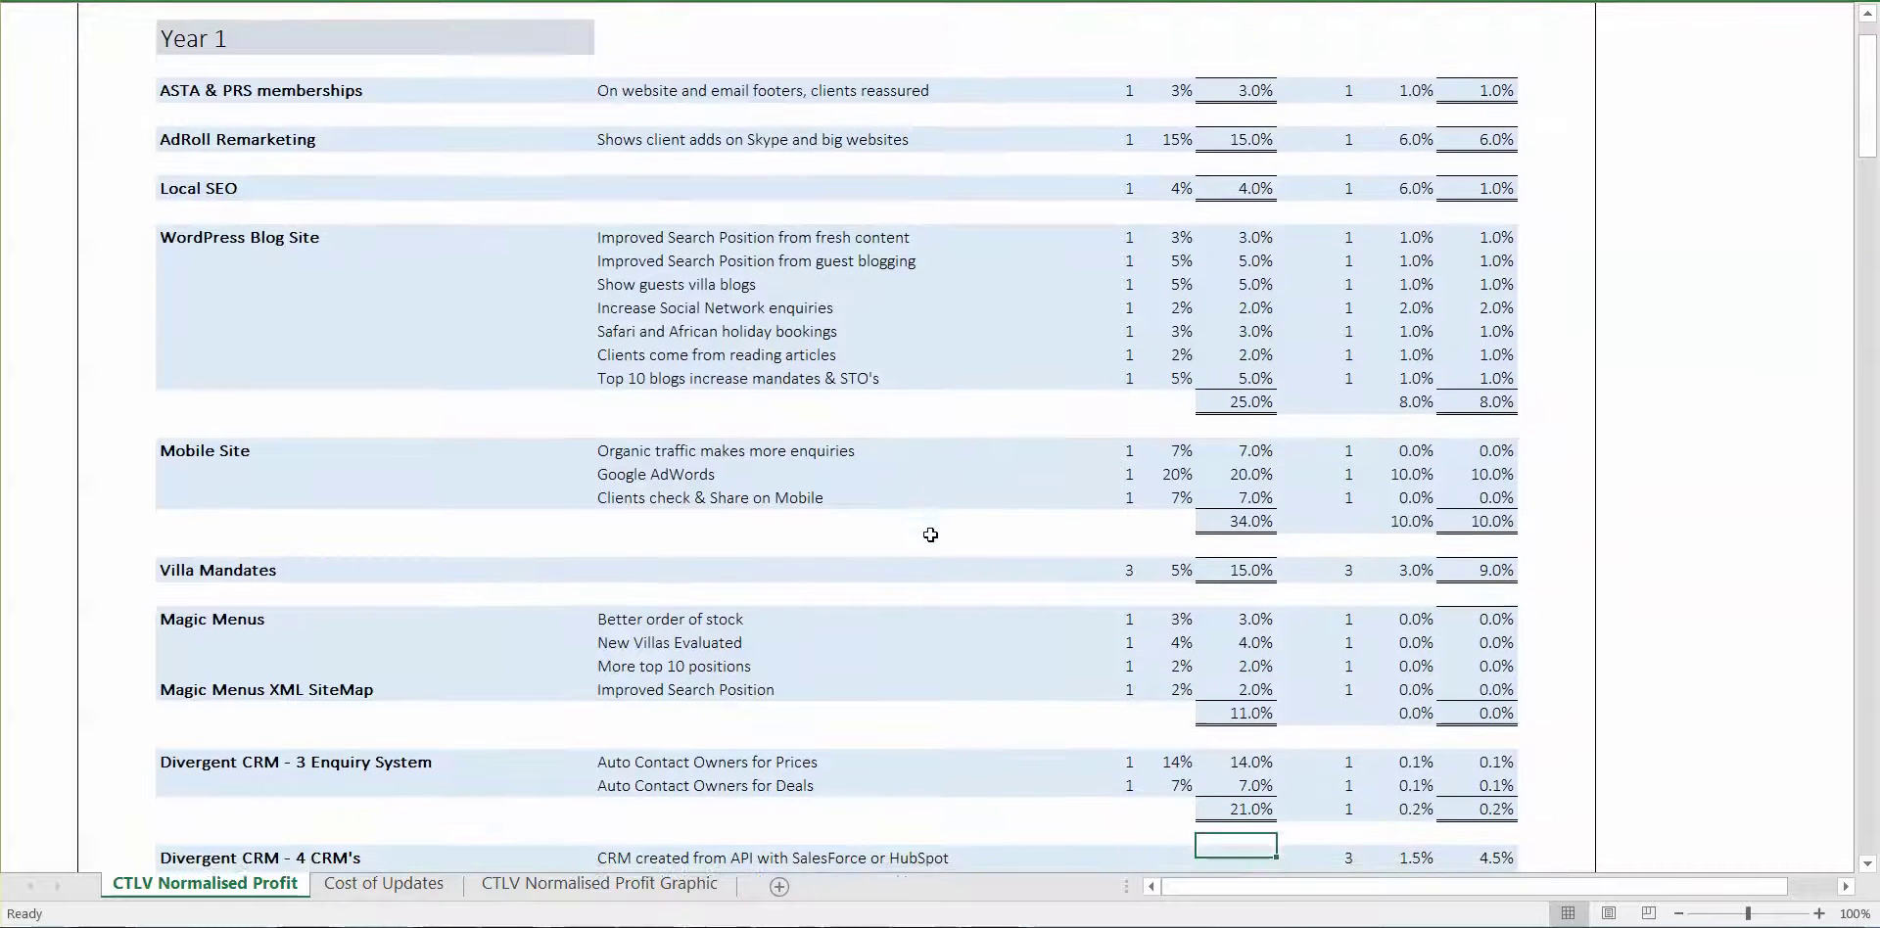
{"action": "key", "text": "Down"}
{"action": "key", "text": "Down"}
{"action": "key", "text": "Down"}
{"action": "key", "text": "Down"}
{"action": "key", "text": "Down"}
{"action": "key", "text": "Down"}
{"action": "key", "text": "Down"}
{"action": "key", "text": "Down"}
{"action": "key", "text": "Down"}
{"action": "key", "text": "Down"}
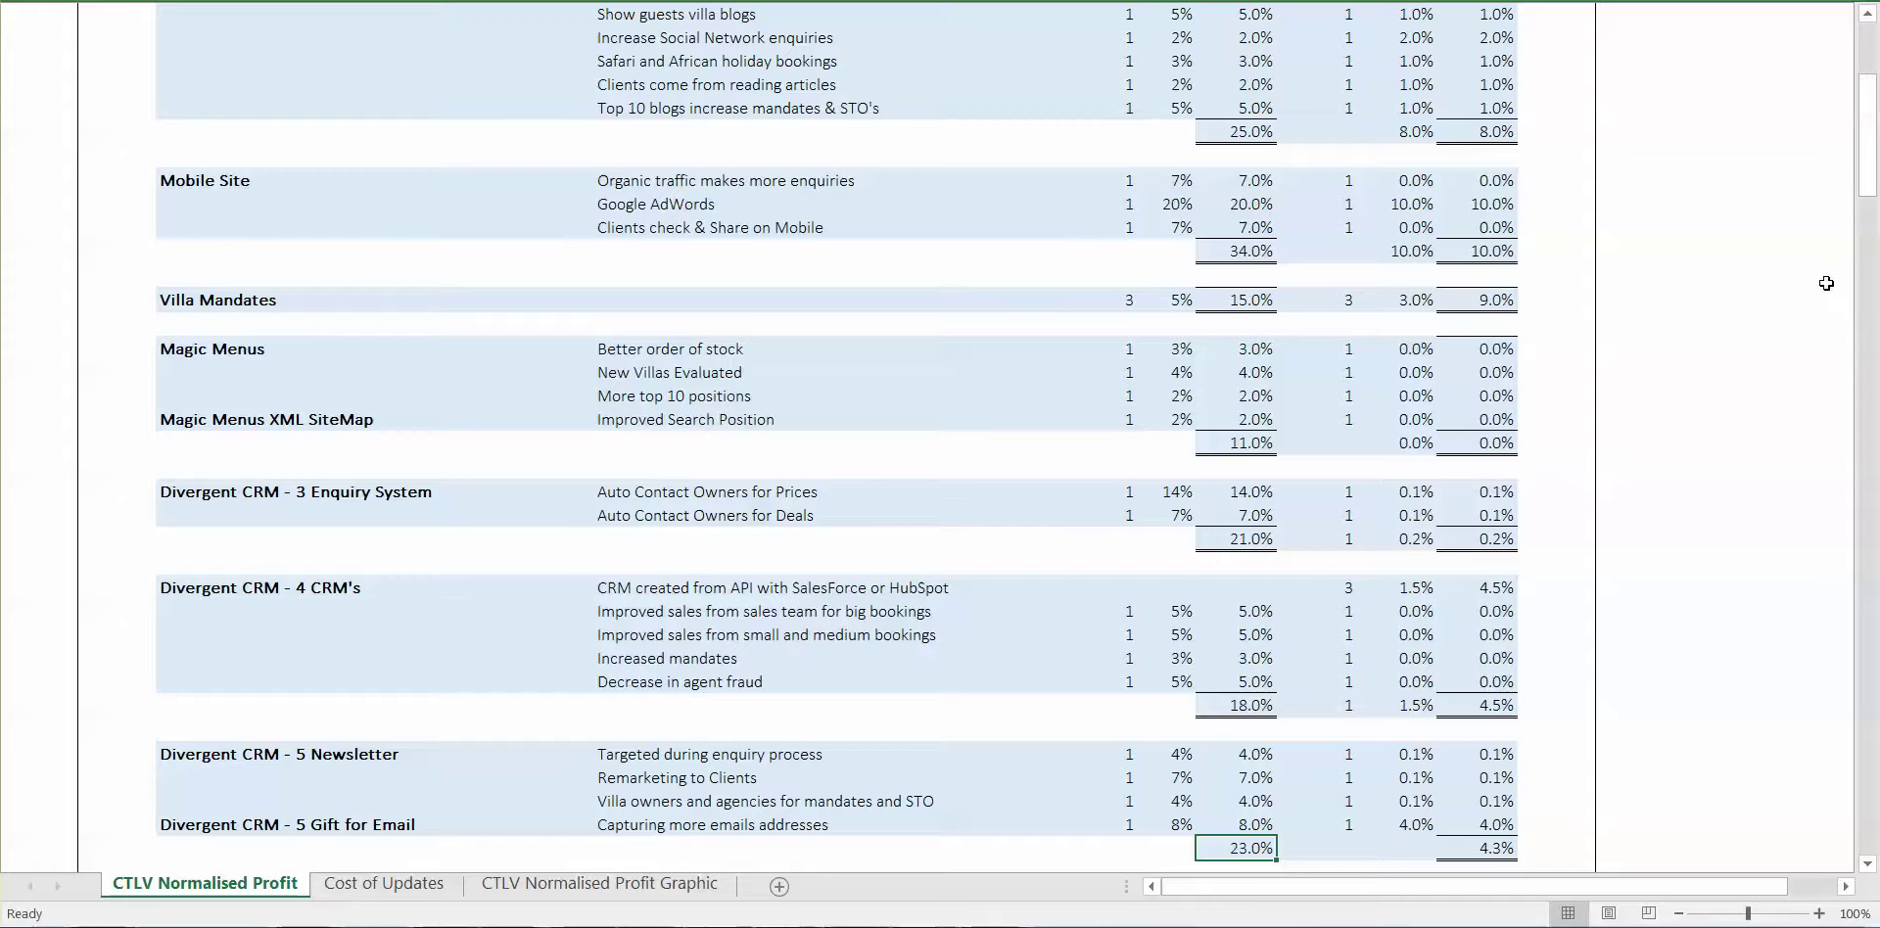
Select "Saves money on hospitality staff" under CRM - 13 Hospitality Systems
{"action": "left_click_drag", "start_coordinate": [1865, 176], "coordinate": [1800, 666]}
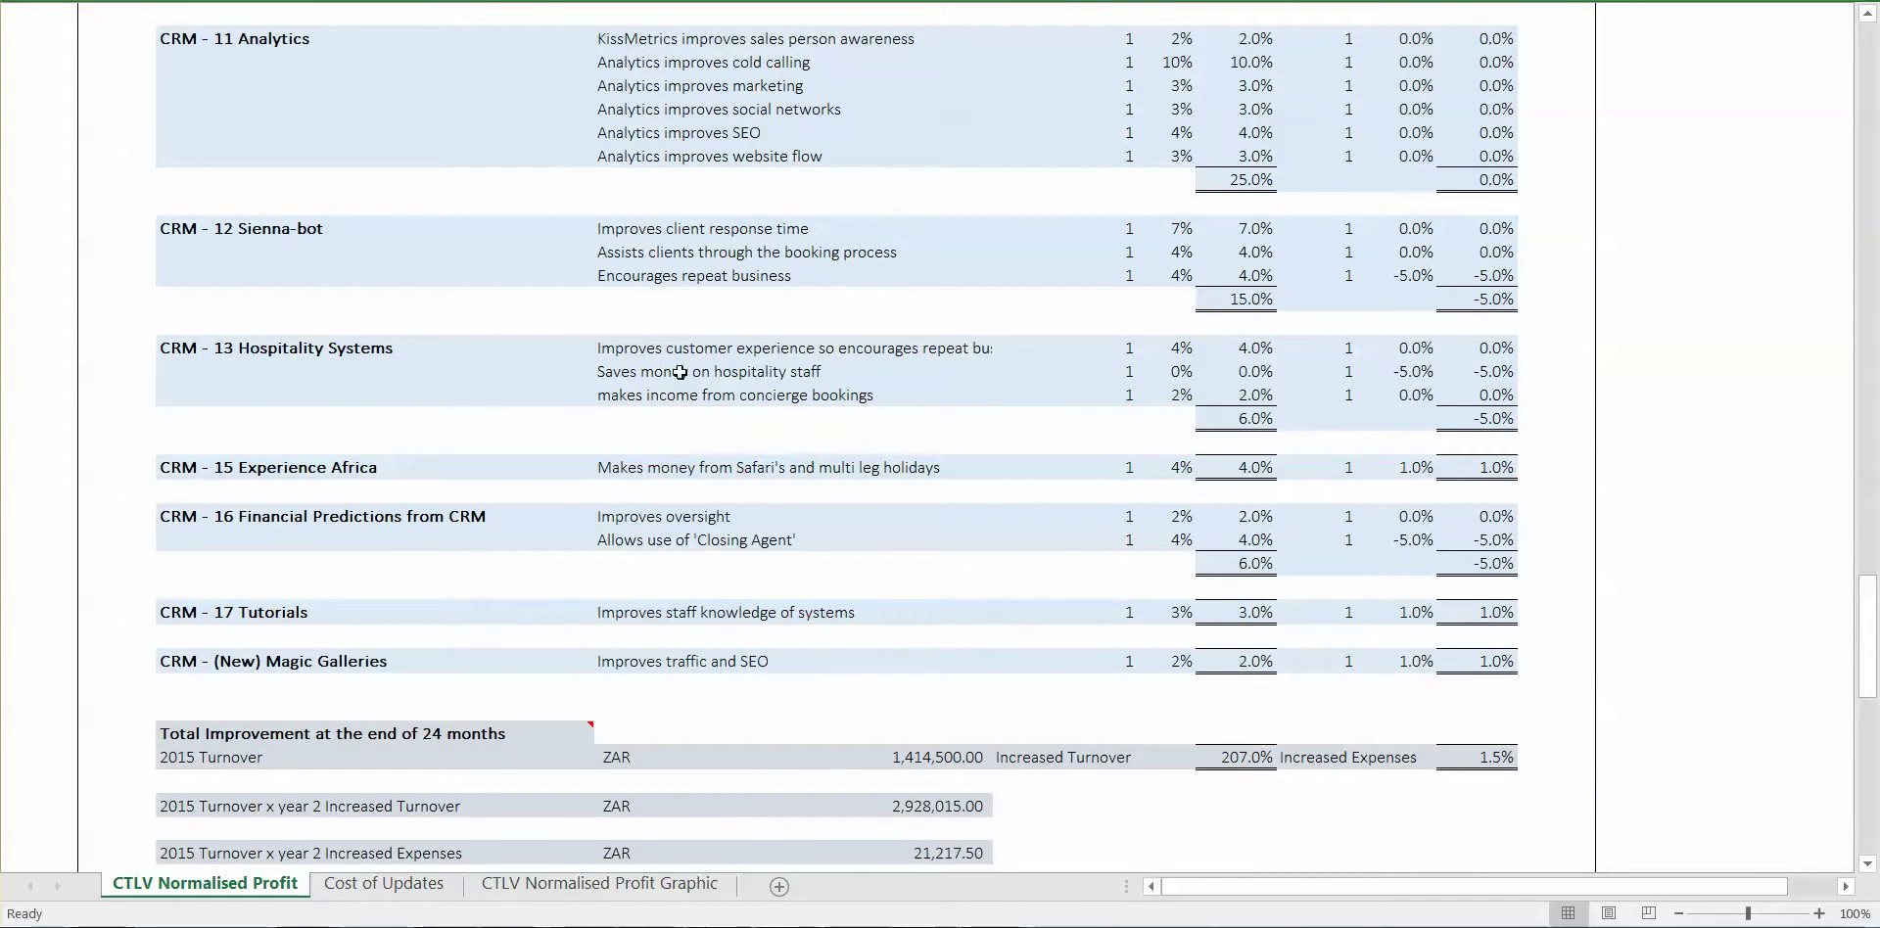
{"action": "left_click", "coordinate": [698, 368]}
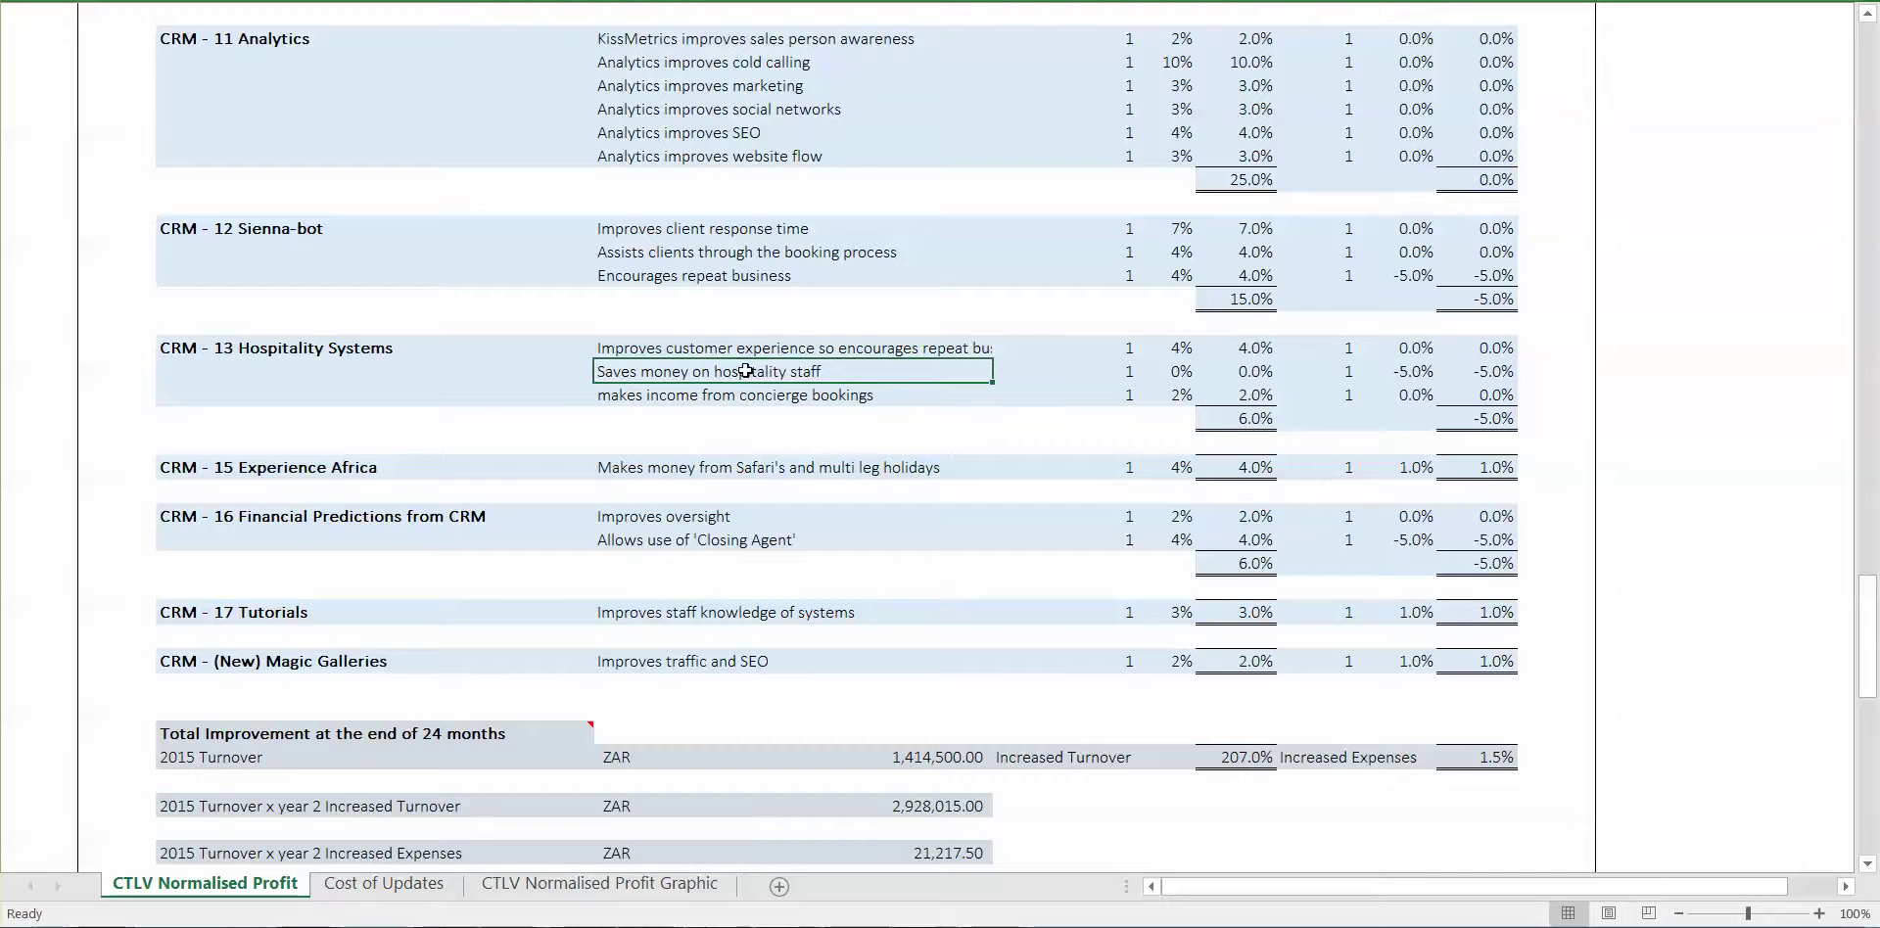
Check the hospitality staff cost cell and go through the Overview profits from 2015 to Year 3 and the Total Normalized Profits
{"action": "left_click", "coordinate": [1415, 369]}
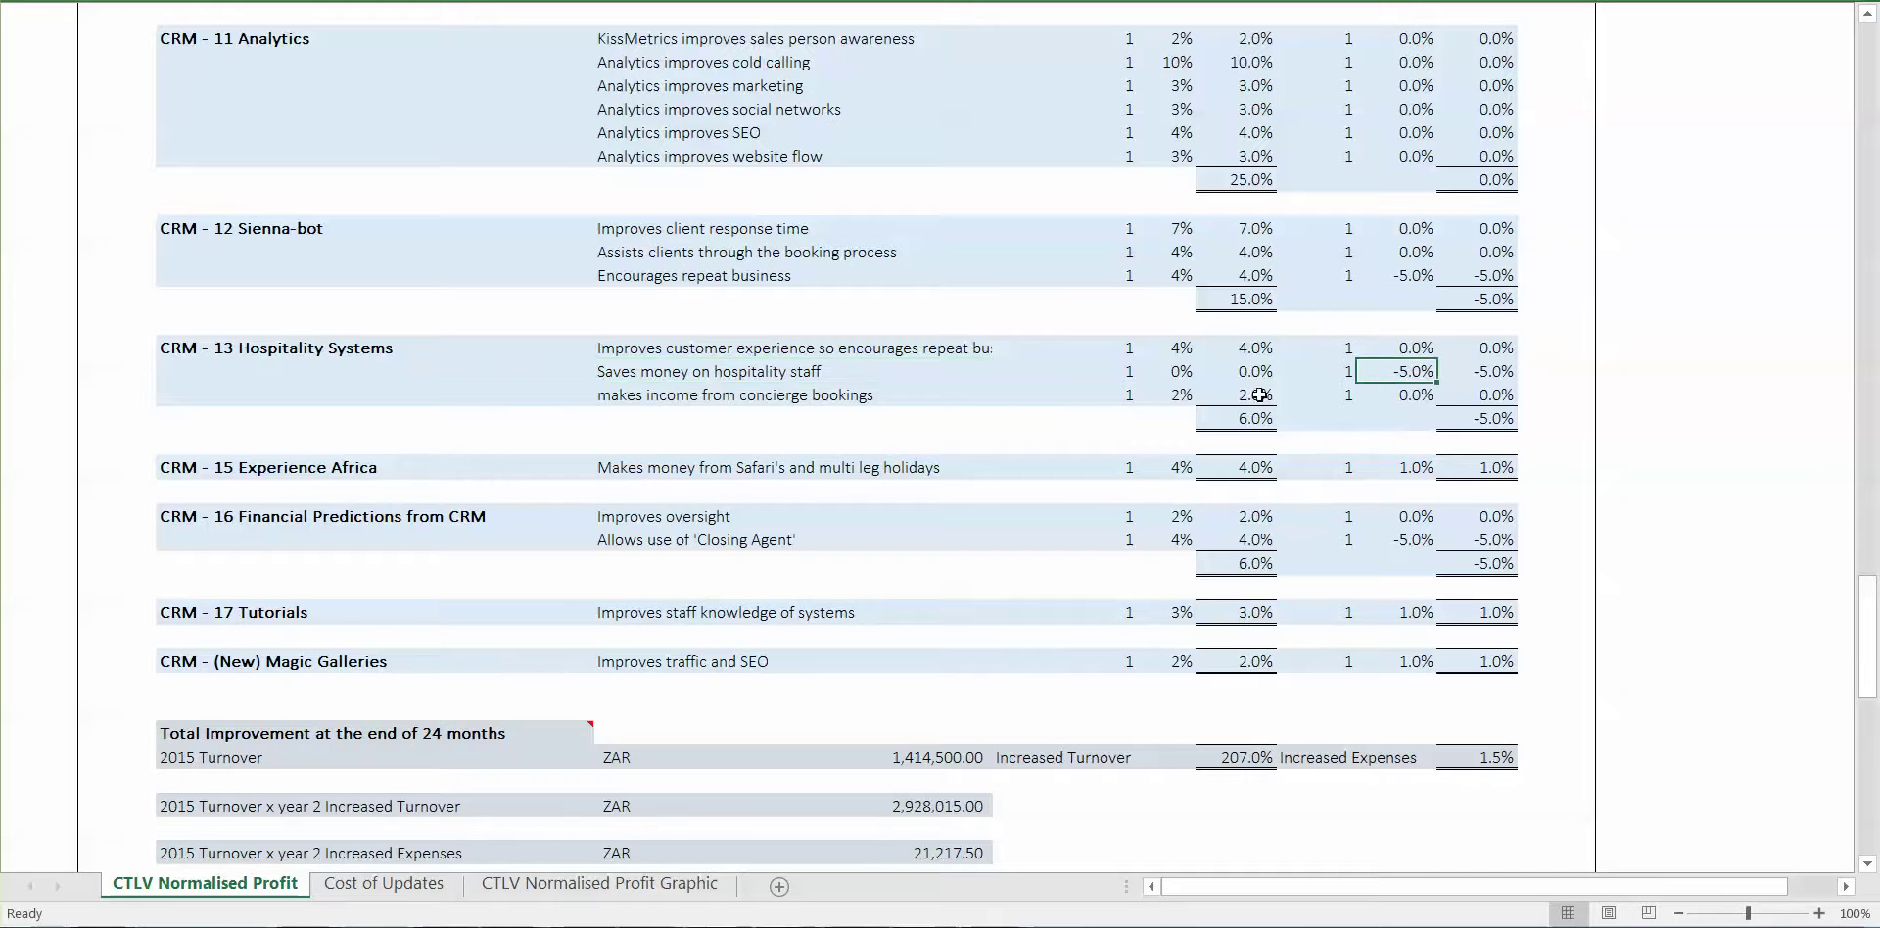
{"action": "left_click_drag", "start_coordinate": [1869, 649], "coordinate": [1876, 721]}
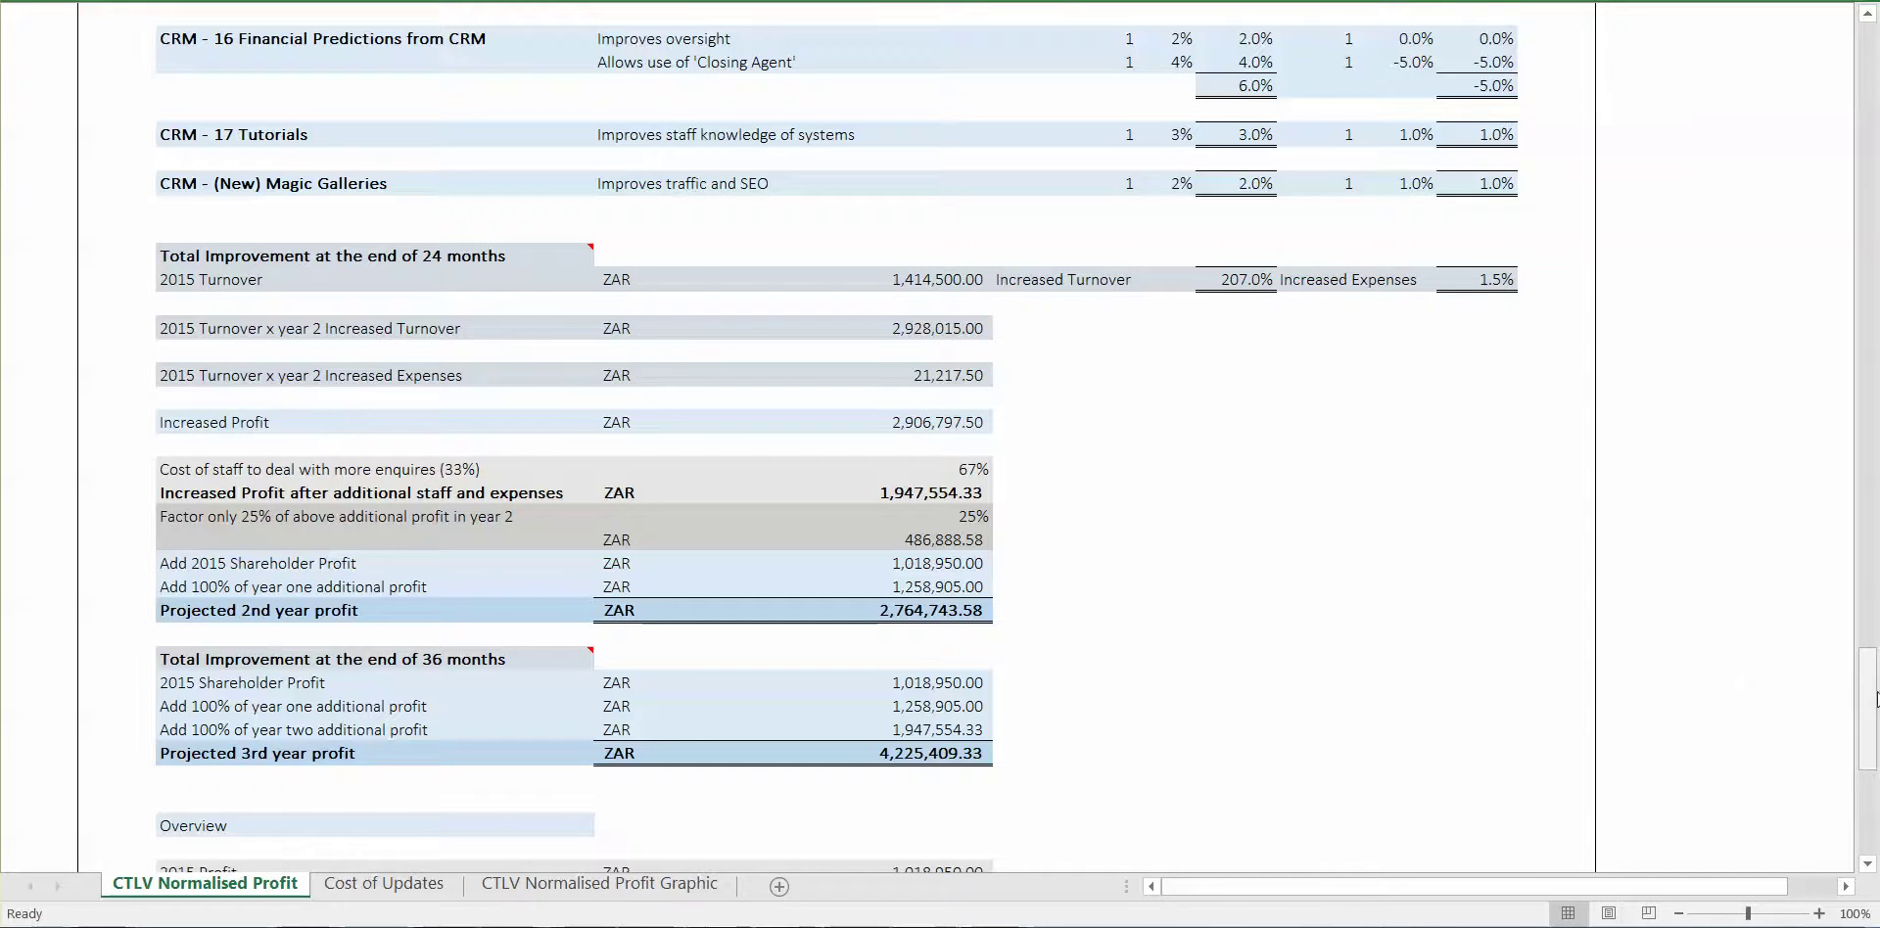
{"action": "mouse_move", "coordinate": [1868, 698]}
{"action": "left_mouse_down"}
{"action": "mouse_move", "coordinate": [1876, 744]}
{"action": "mouse_move", "coordinate": [1874, 727]}
{"action": "left_mouse_up"}
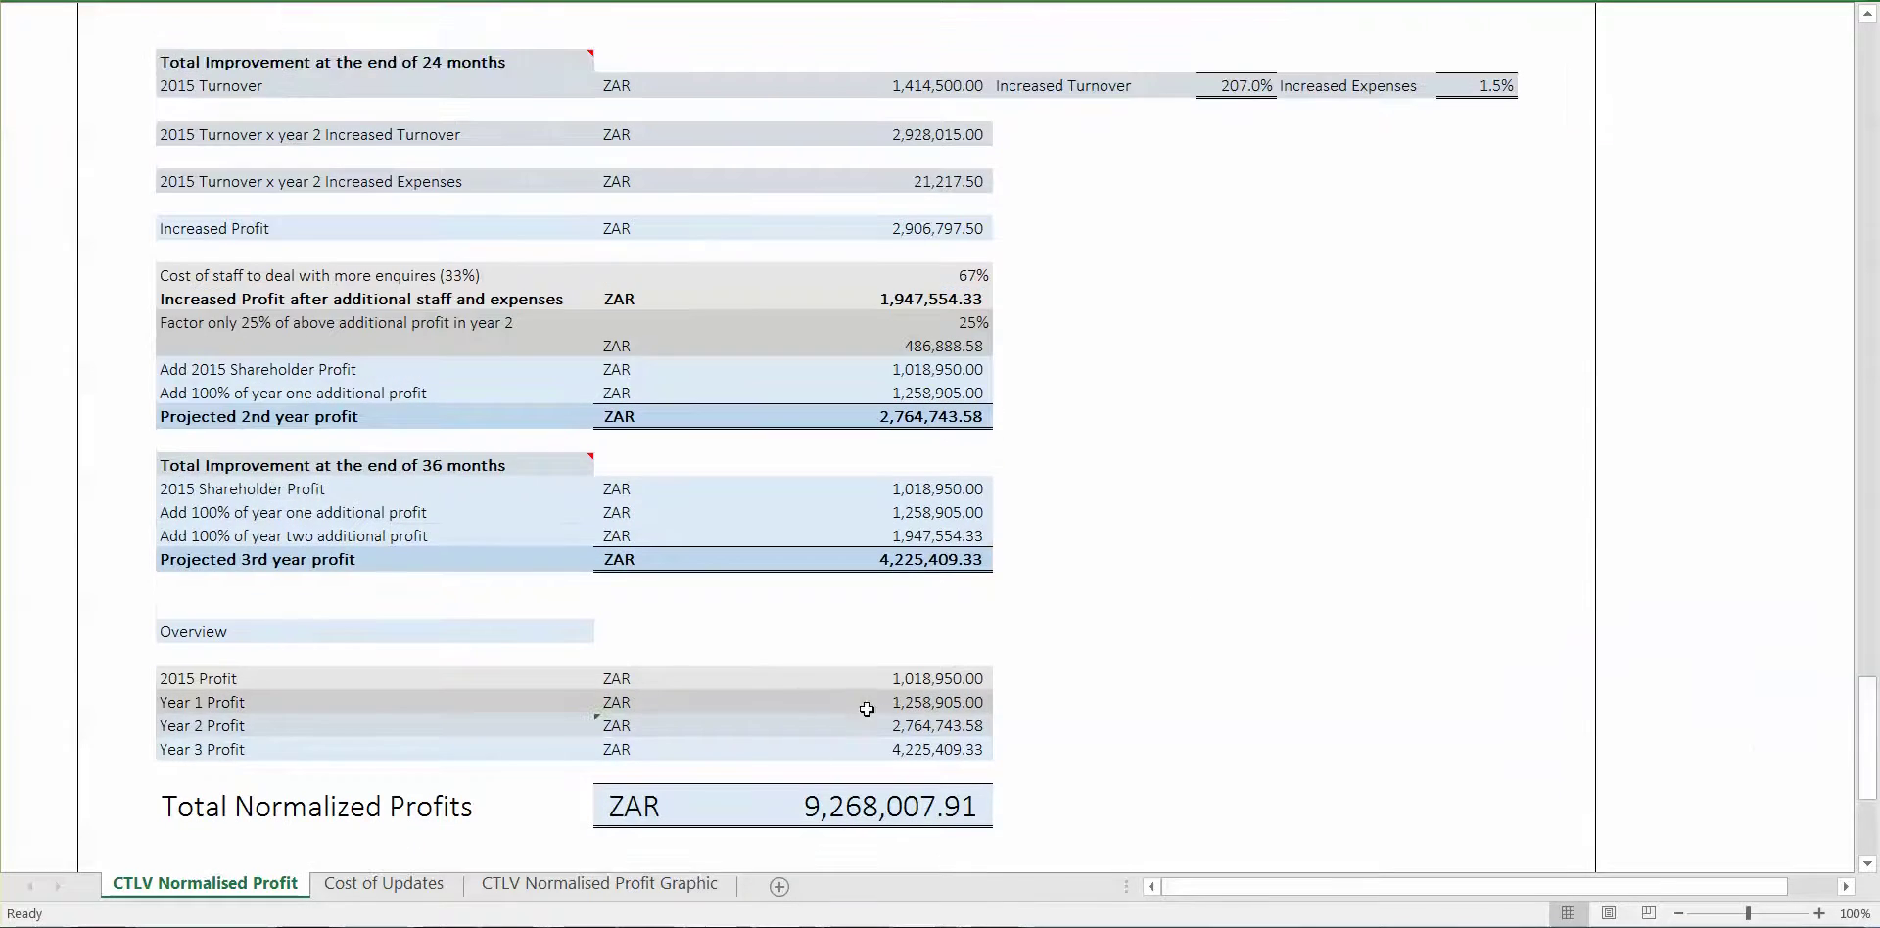
{"action": "left_click", "coordinate": [848, 680]}
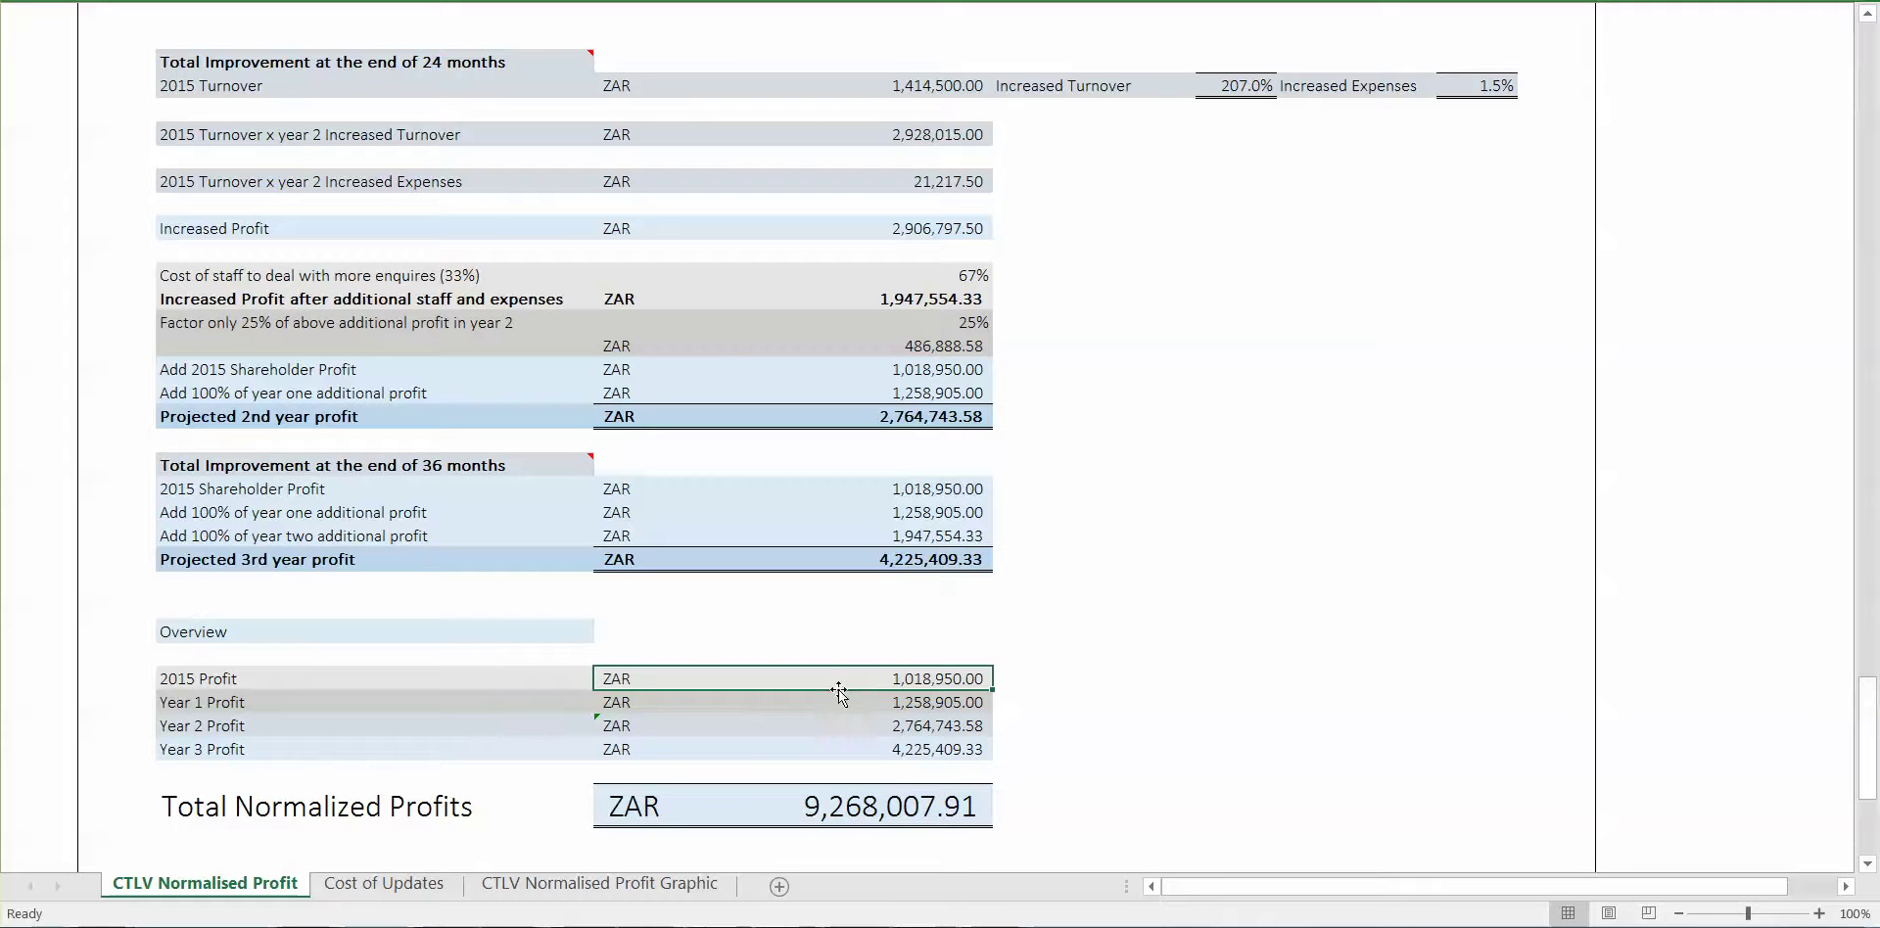
{"action": "left_click", "coordinate": [773, 708]}
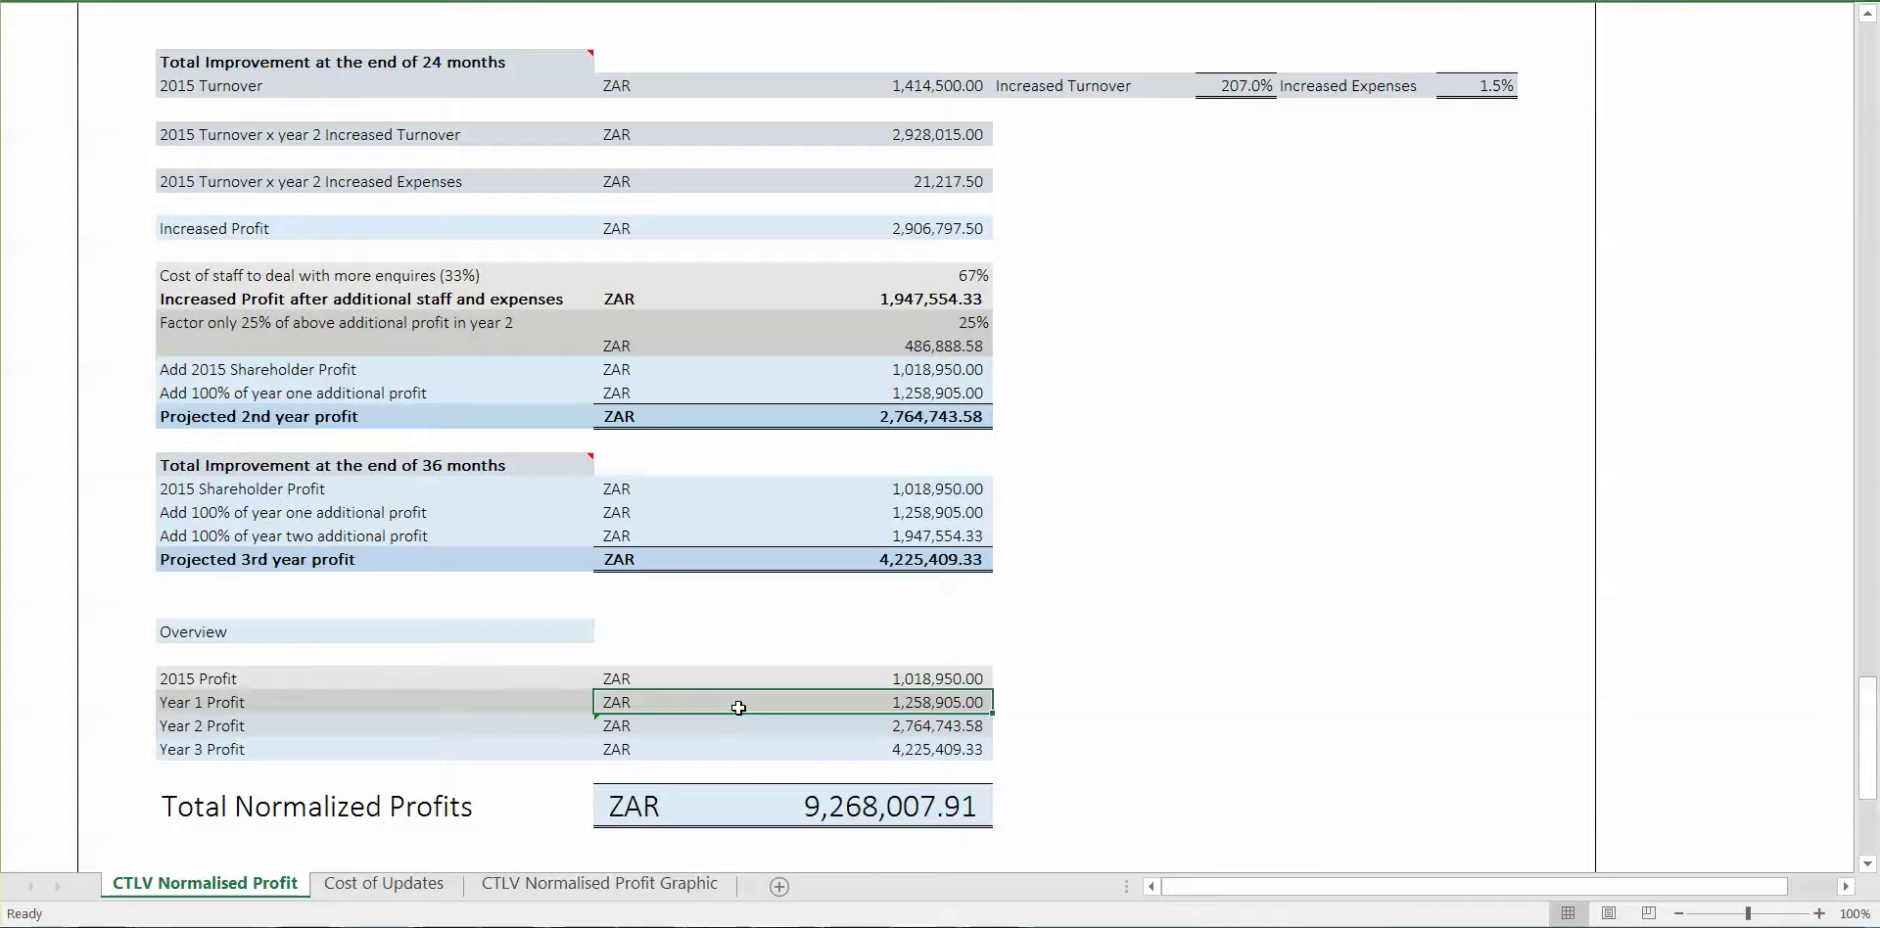
{"action": "left_click", "coordinate": [747, 730]}
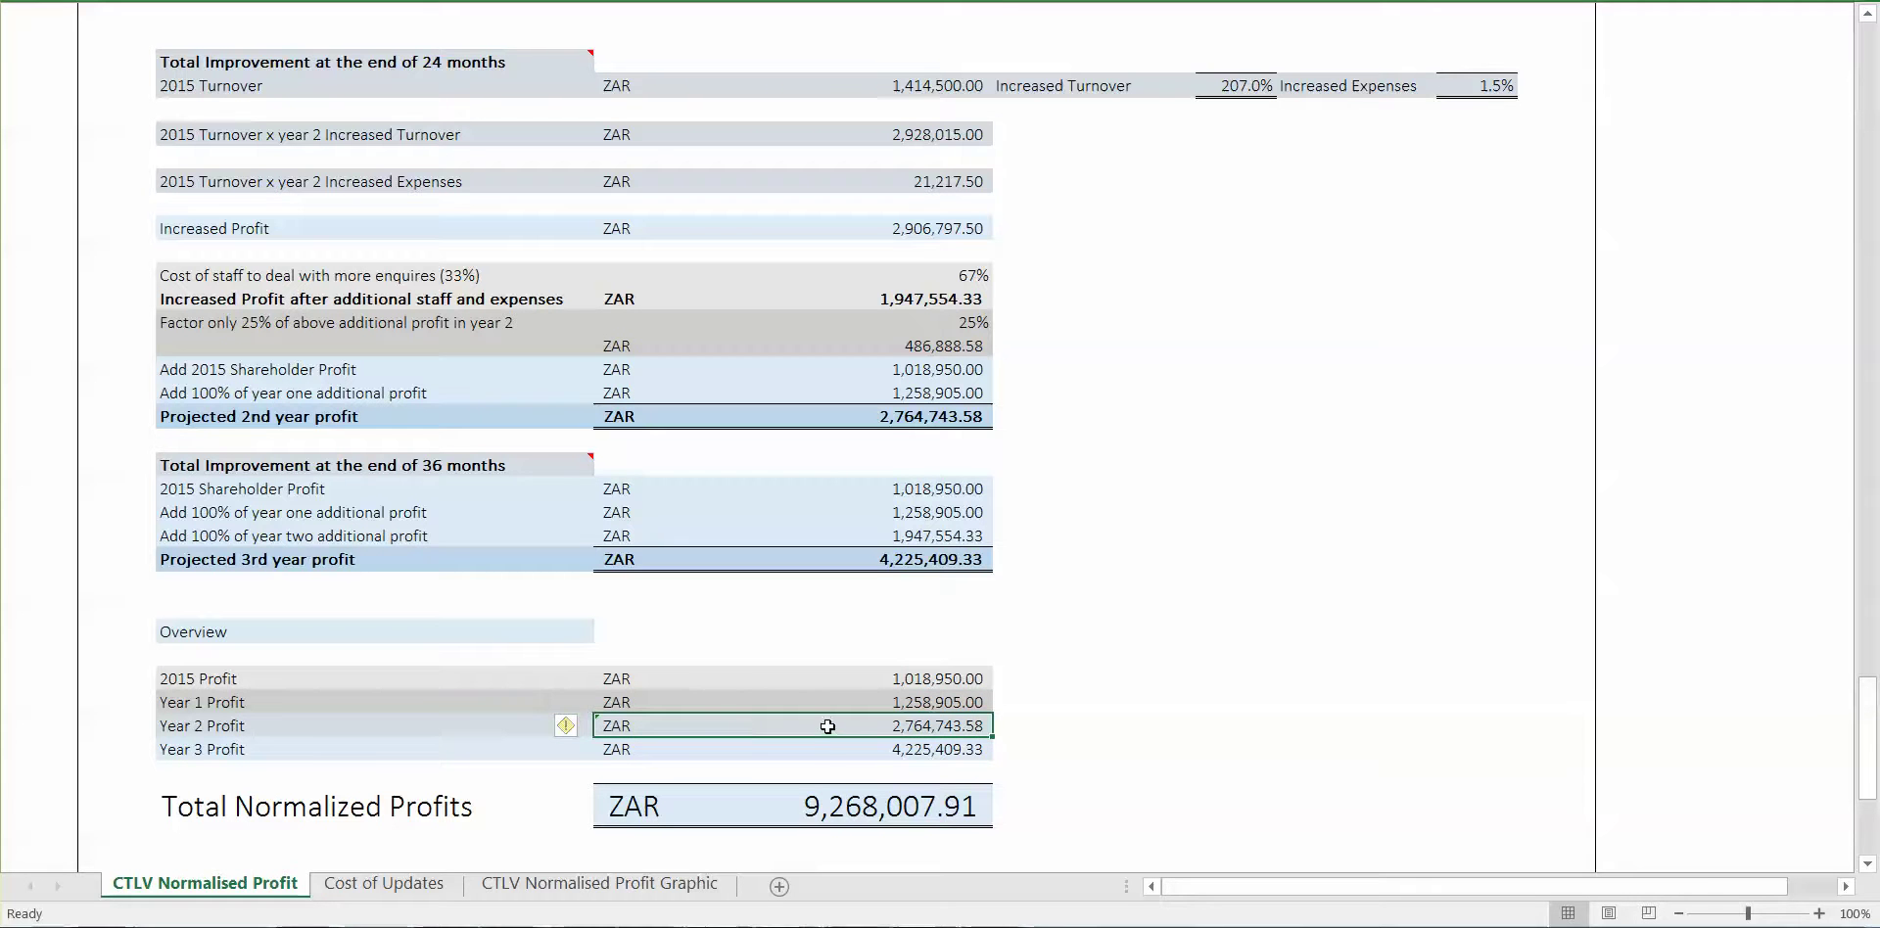
{"action": "left_click", "coordinate": [807, 751]}
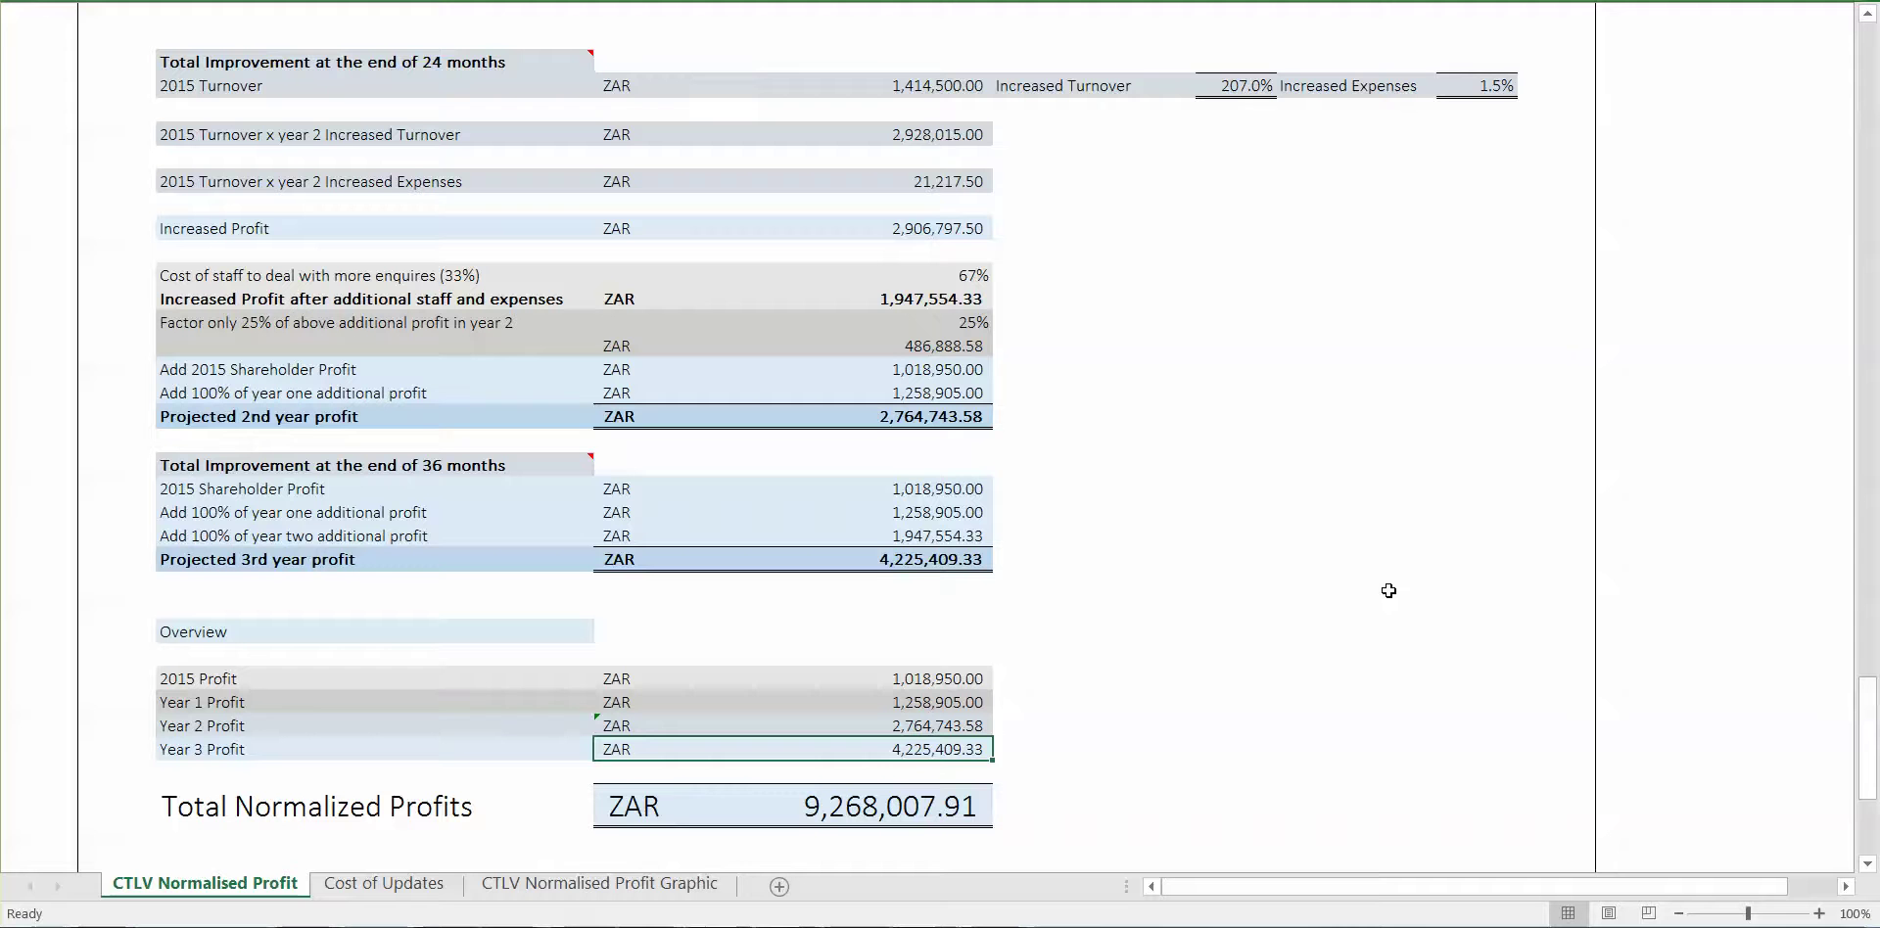
{"action": "left_click", "coordinate": [846, 792]}
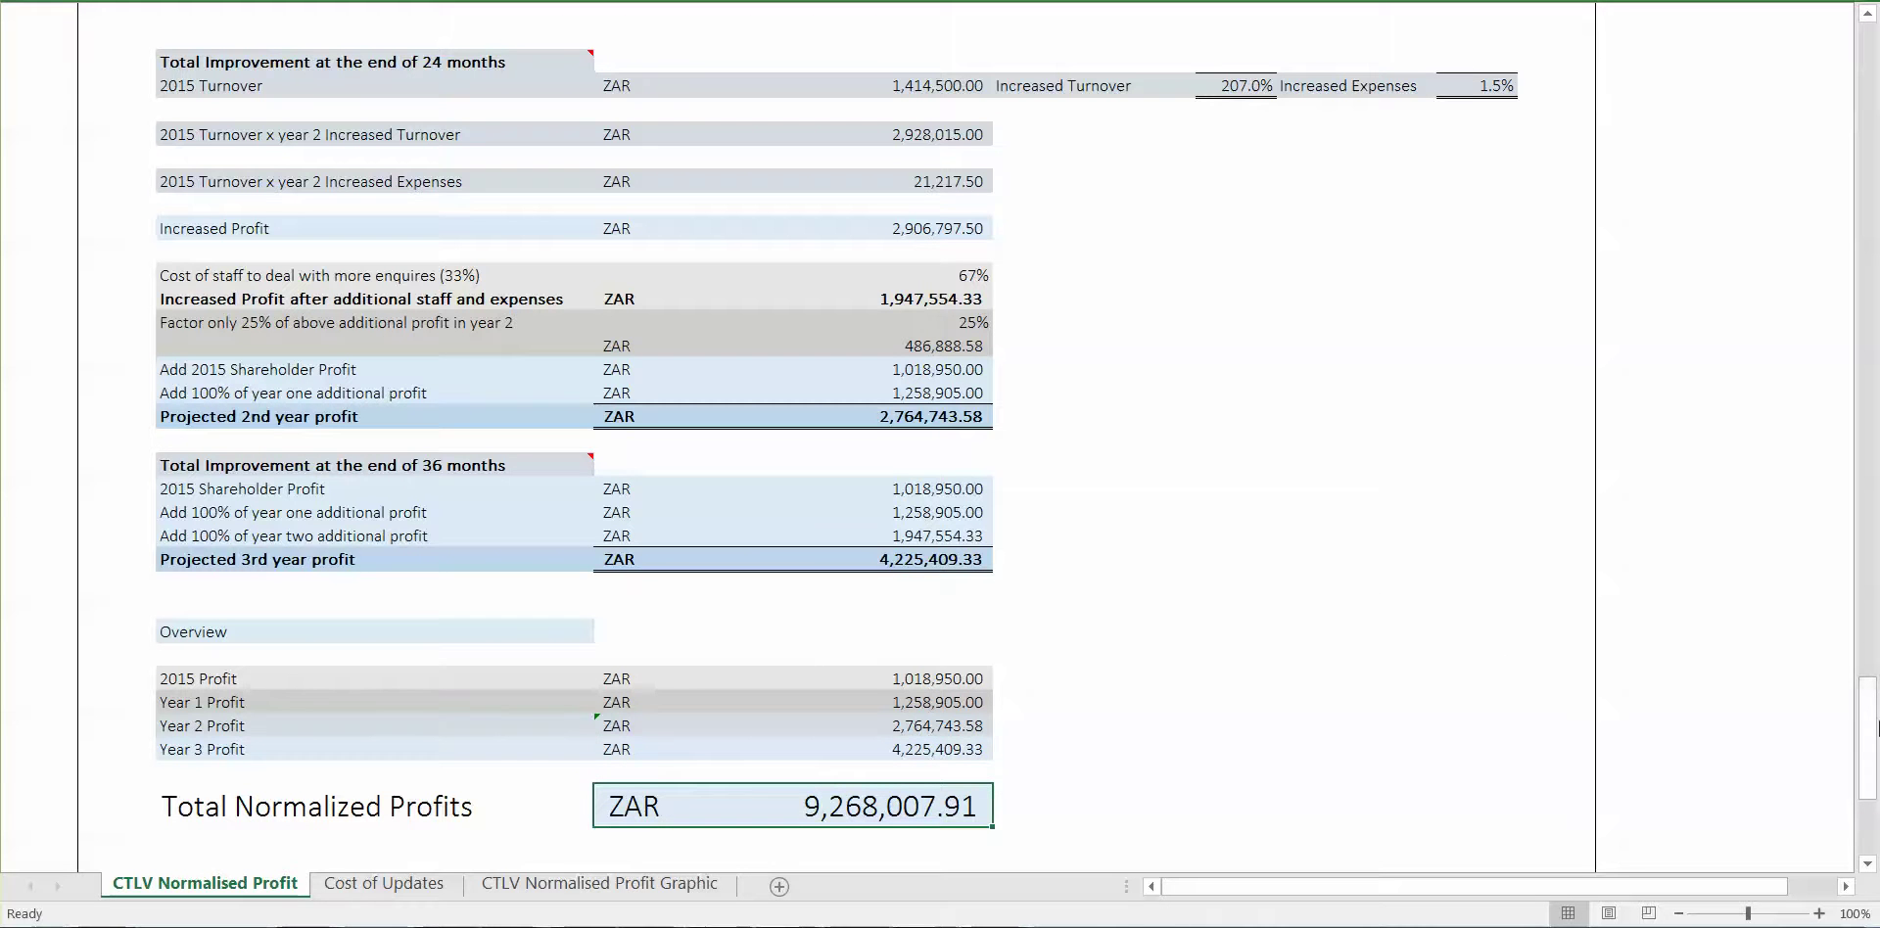
Open the Cost of Updates sheet and examine the Zend Cert PHP Programmer column heading down to its Days cell
{"action": "left_click_drag", "start_coordinate": [1874, 741], "coordinate": [1874, 39]}
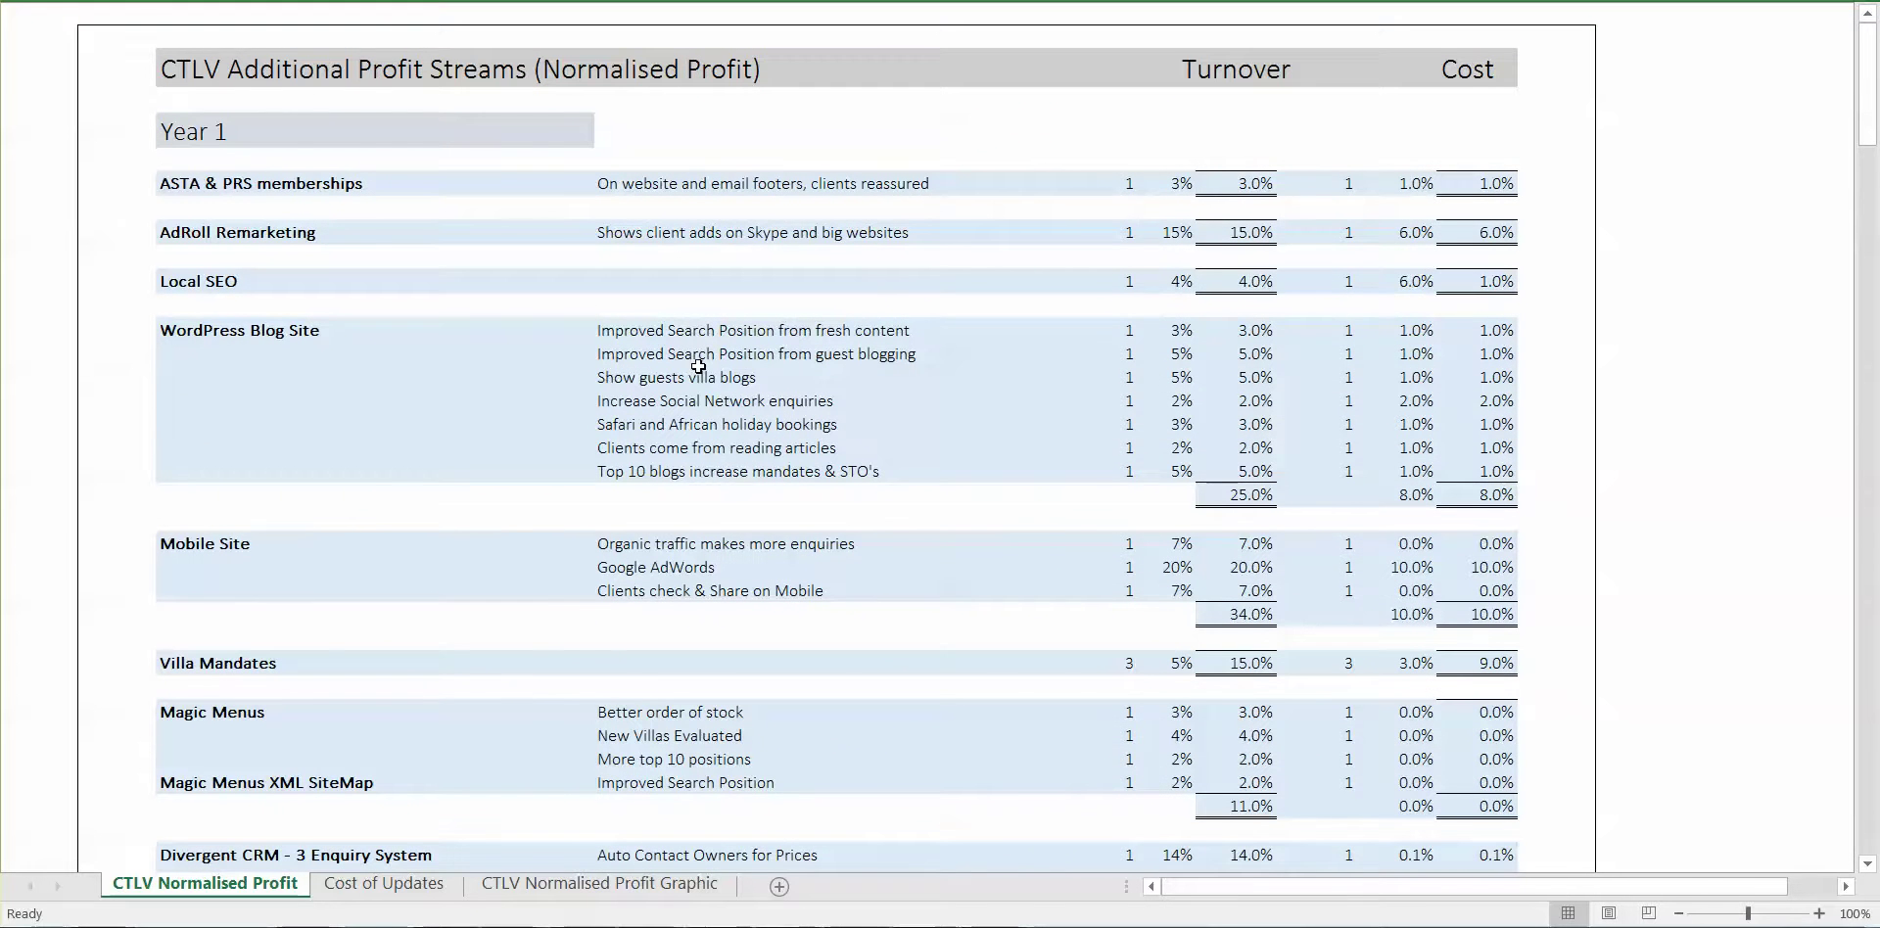
{"action": "left_click", "coordinate": [389, 886]}
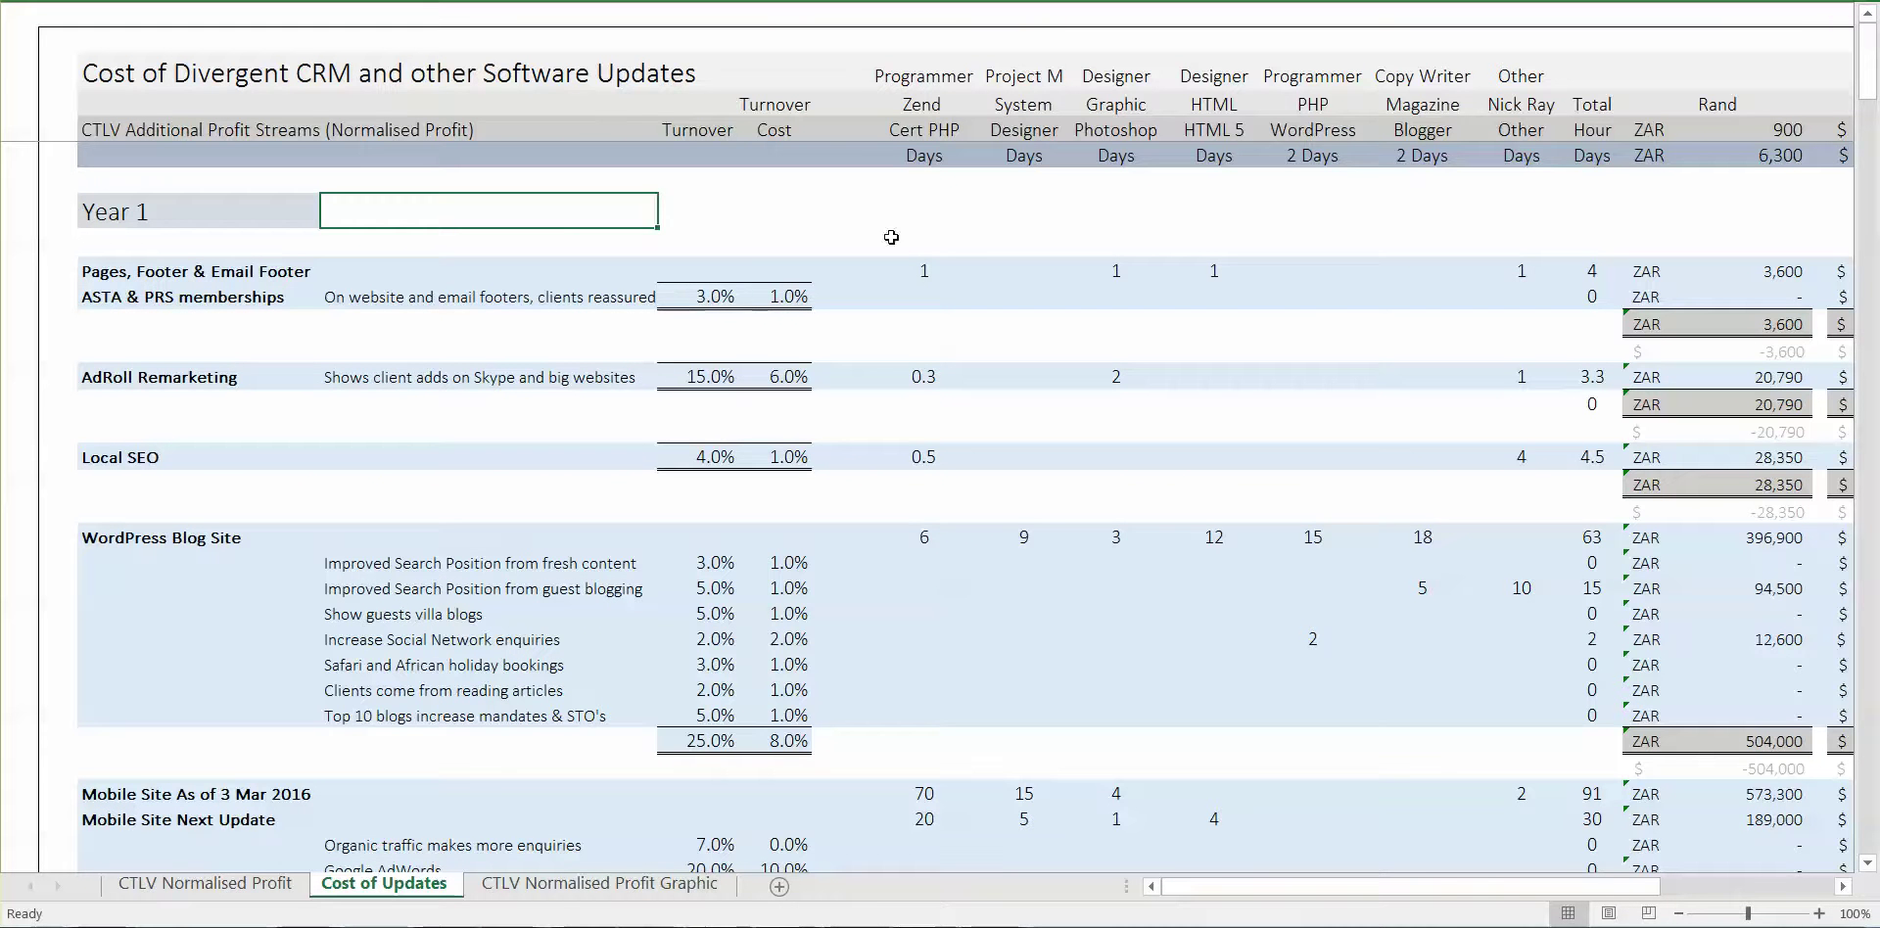
{"action": "left_click", "coordinate": [935, 78]}
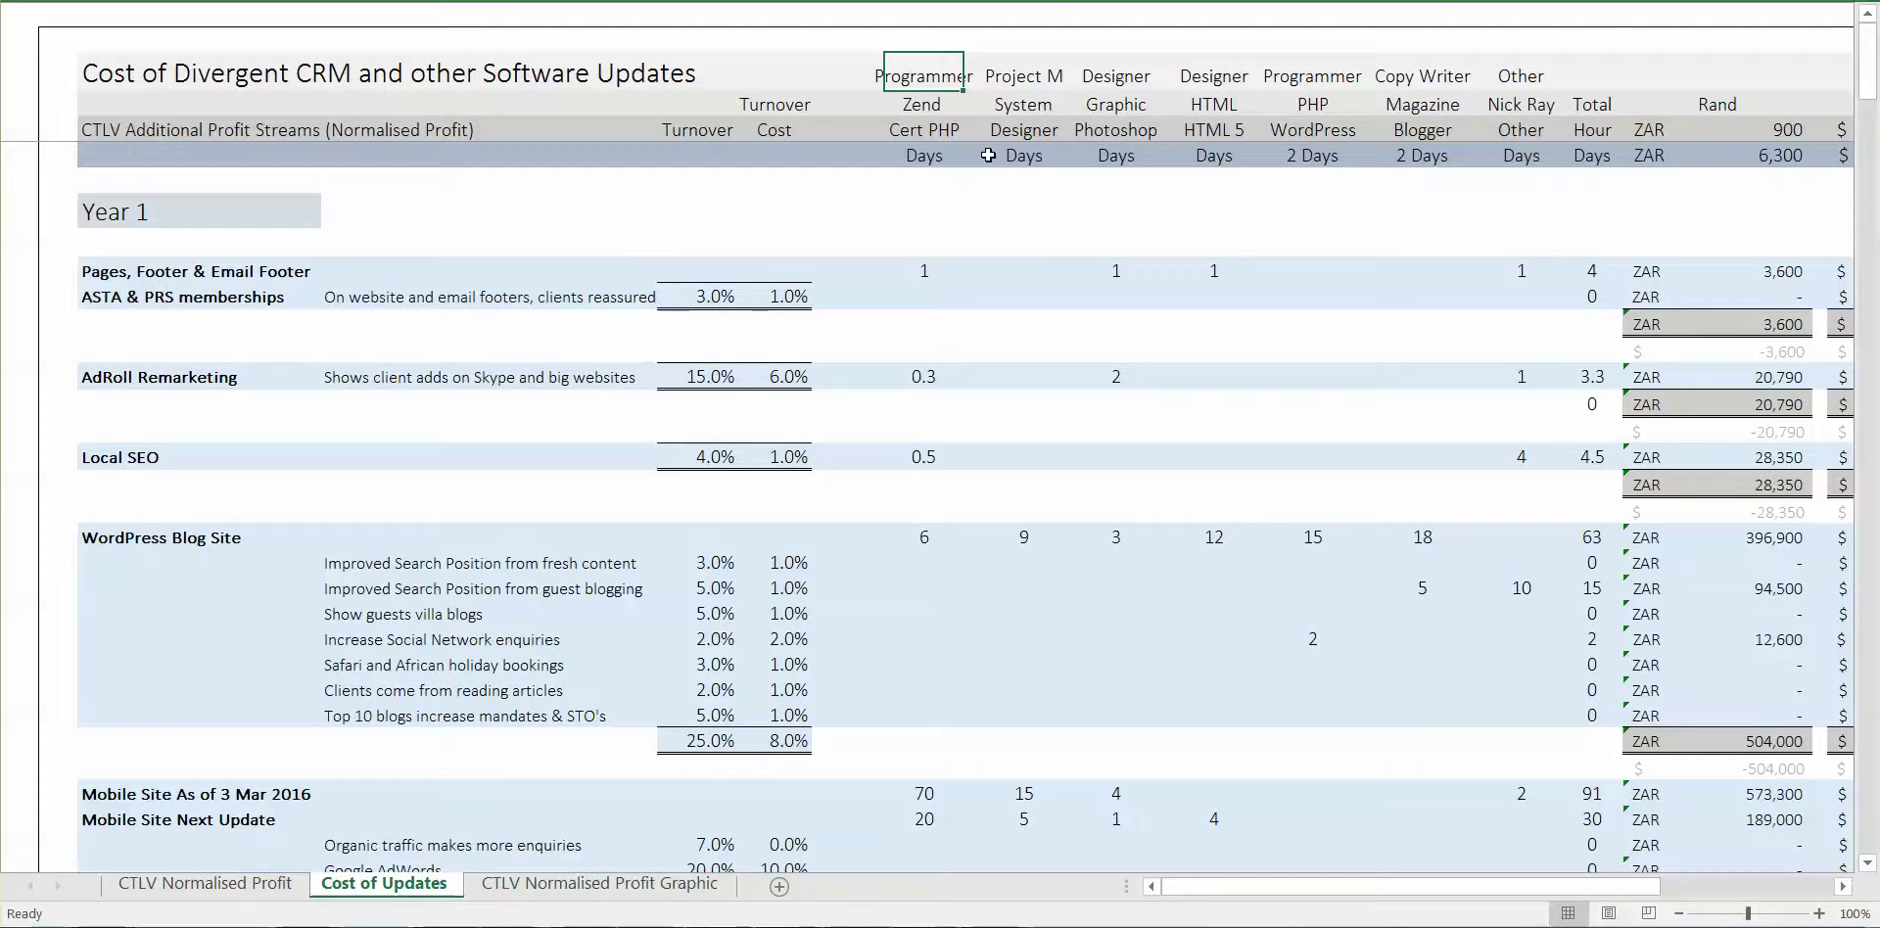
{"action": "key", "text": "Down"}
{"action": "key", "text": "Down"}
{"action": "key", "text": "Down"}
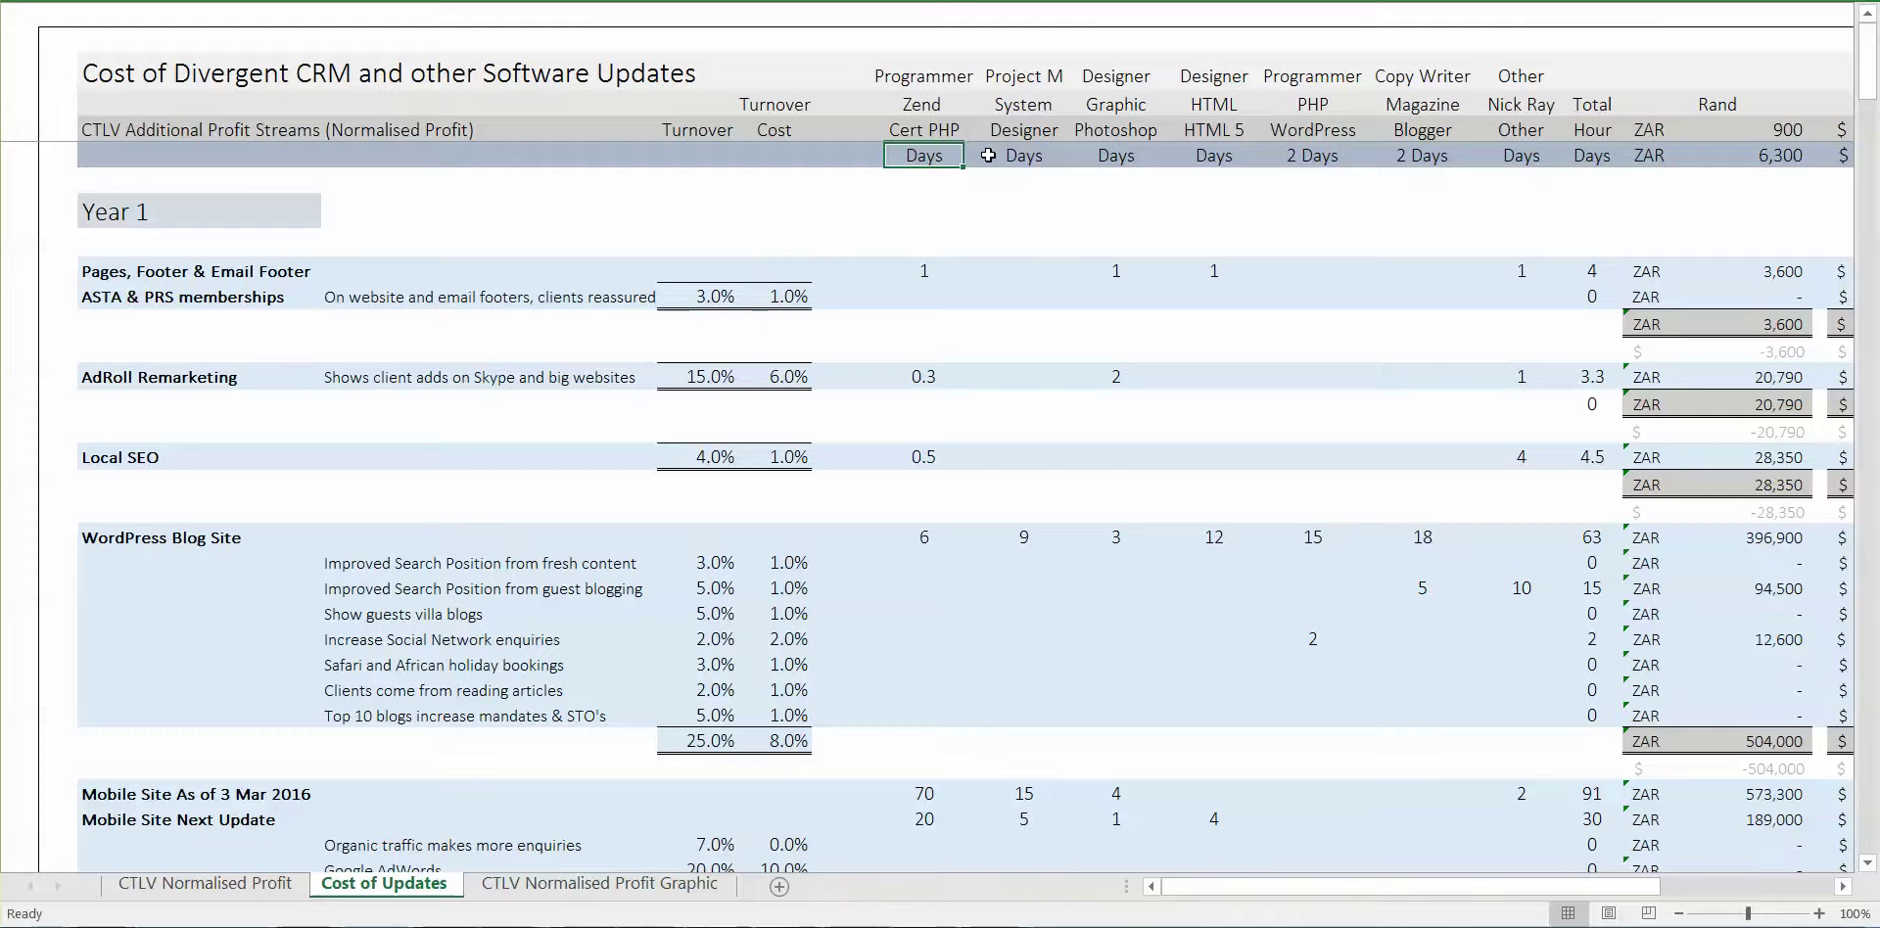
Examine the Project M System Designer column heading, going over its cells down to Days
{"action": "left_click", "coordinate": [988, 155]}
{"action": "key", "text": "Up"}
{"action": "key", "text": "Up"}
{"action": "key", "text": "Up"}
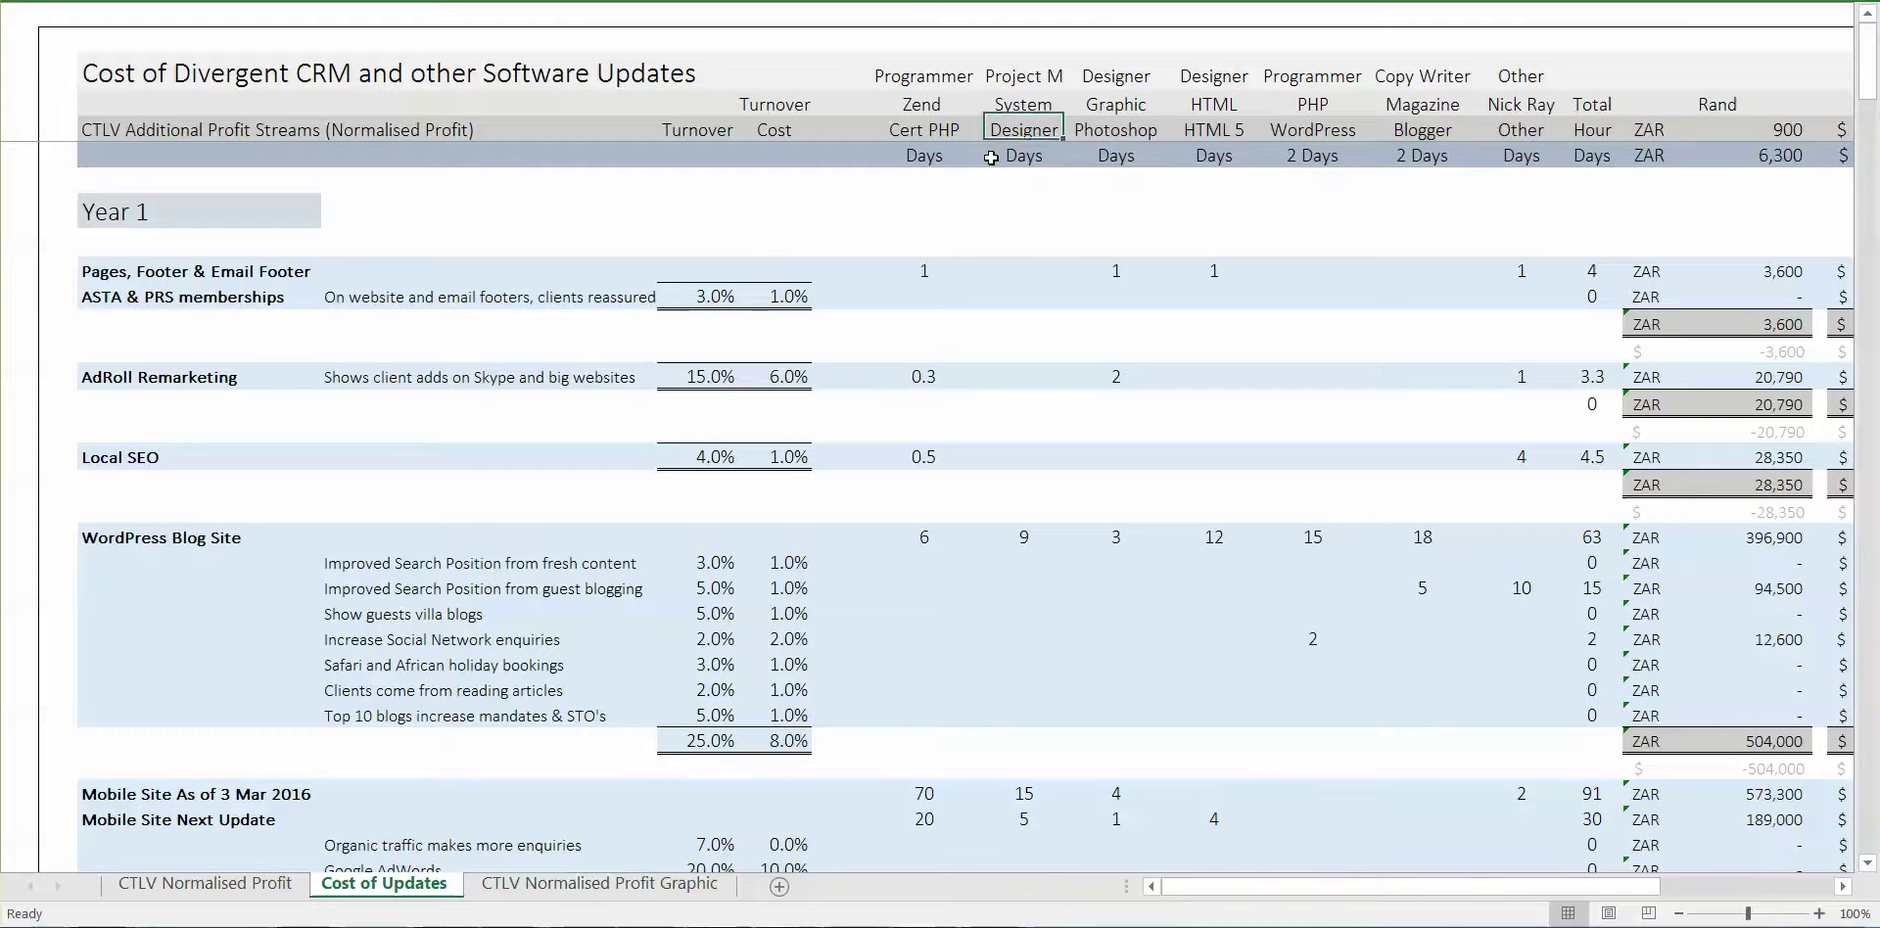
{"action": "key", "text": "Down"}
{"action": "key", "text": "Down"}
{"action": "key", "text": "Down"}
{"action": "key", "text": "Down"}
{"action": "key", "text": "Up"}
{"action": "key", "text": "Up"}
{"action": "key", "text": "Up"}
{"action": "key", "text": "Up"}
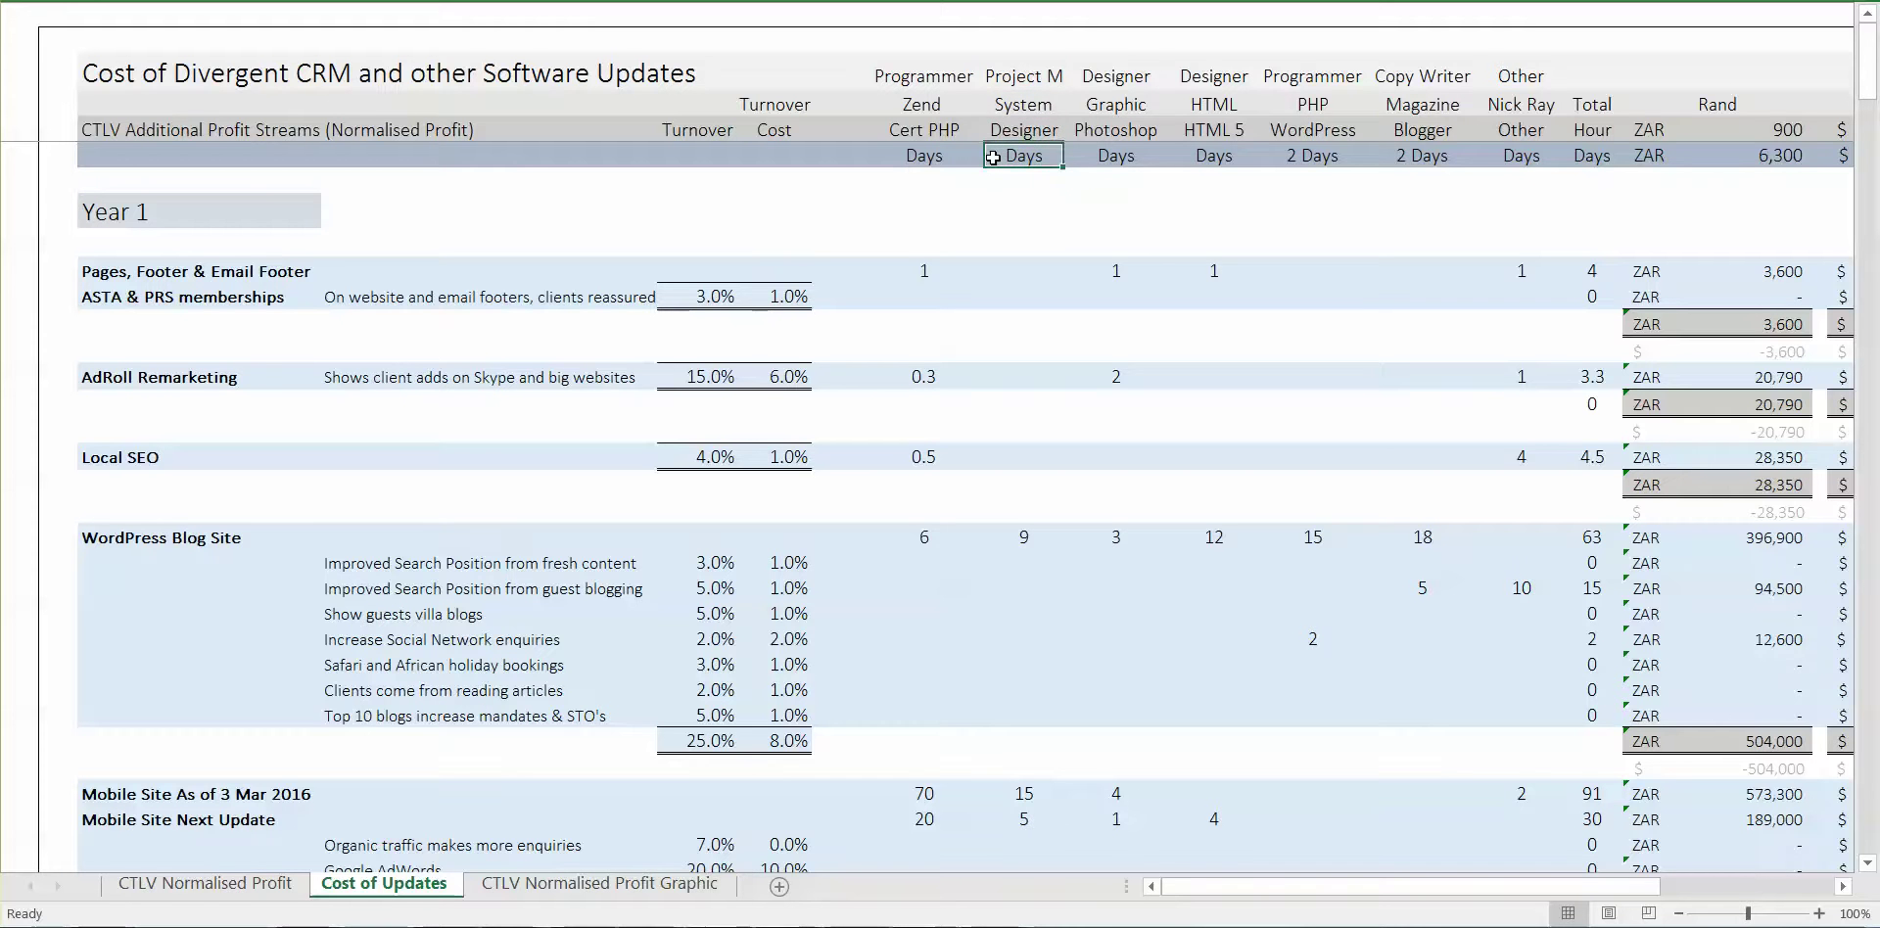
{"action": "key", "text": "Down"}
{"action": "key", "text": "Down"}
{"action": "key", "text": "Down"}
{"action": "key", "text": "Down"}
{"action": "key", "text": "Up"}
{"action": "key", "text": "Up"}
{"action": "key", "text": "Up"}
{"action": "key", "text": "Up"}
{"action": "key", "text": "Down"}
{"action": "key", "text": "Down"}
{"action": "key", "text": "Down"}
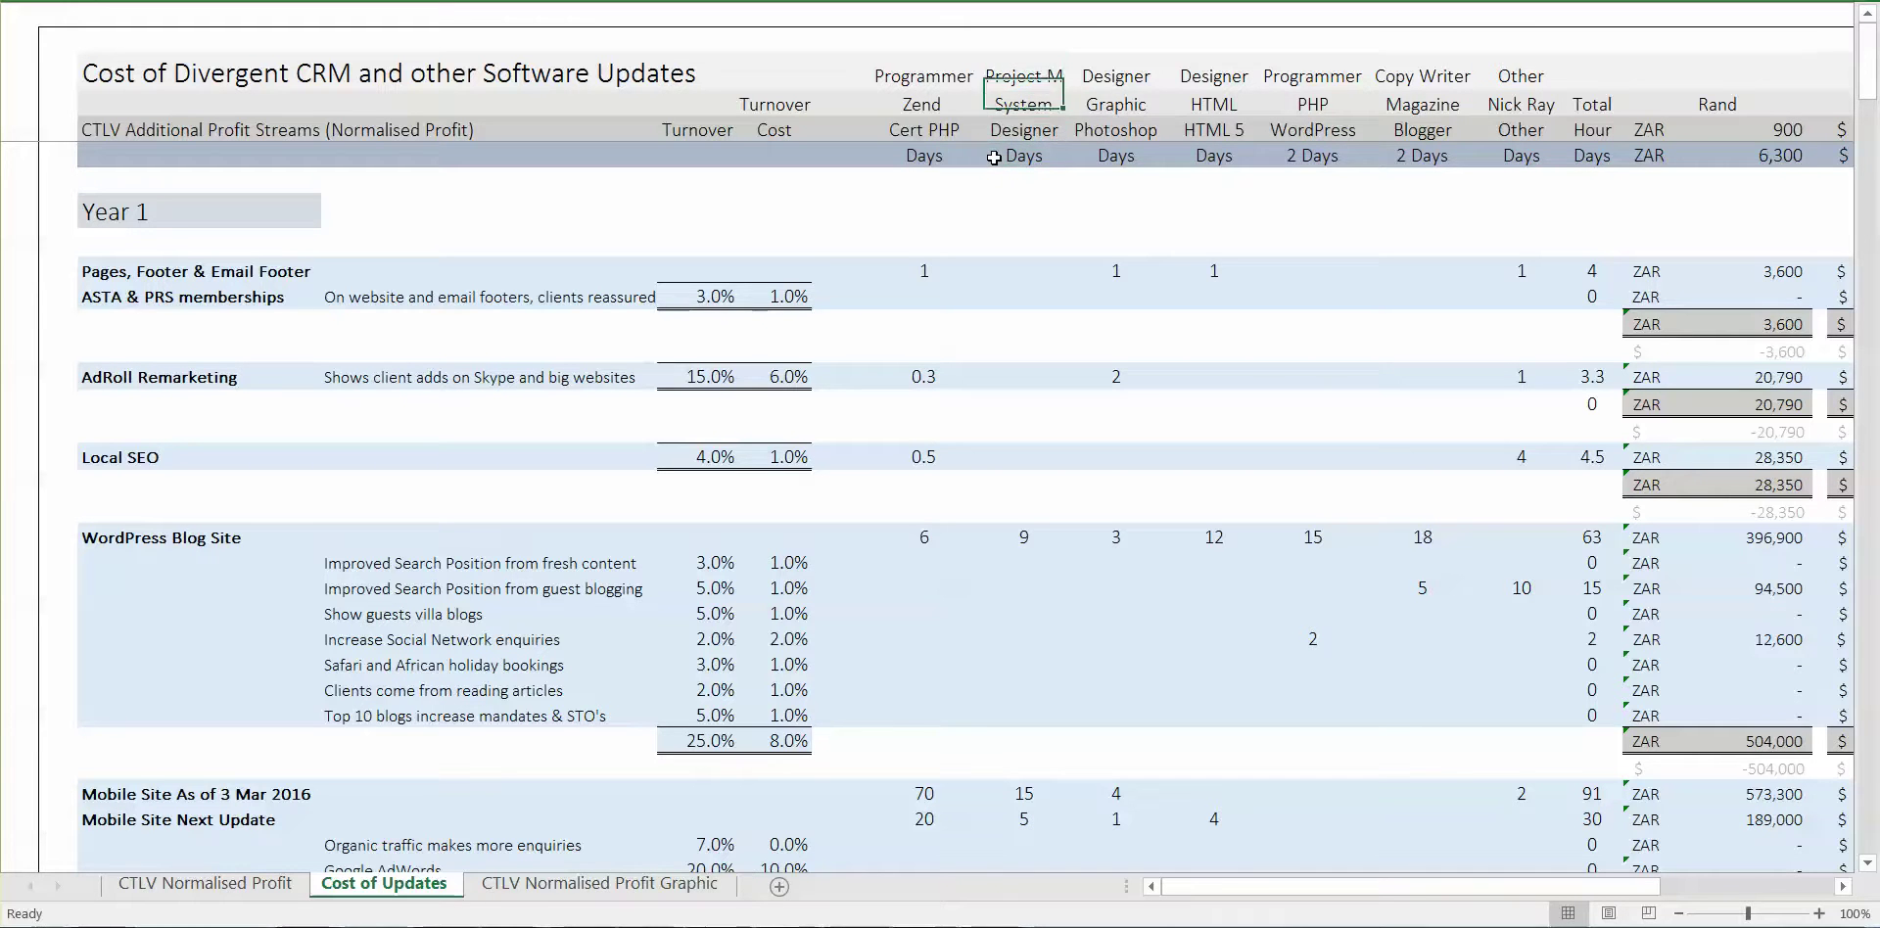
{"action": "key", "text": "Up"}
{"action": "key", "text": "Up"}
{"action": "key", "text": "Down"}
{"action": "key", "text": "Down"}
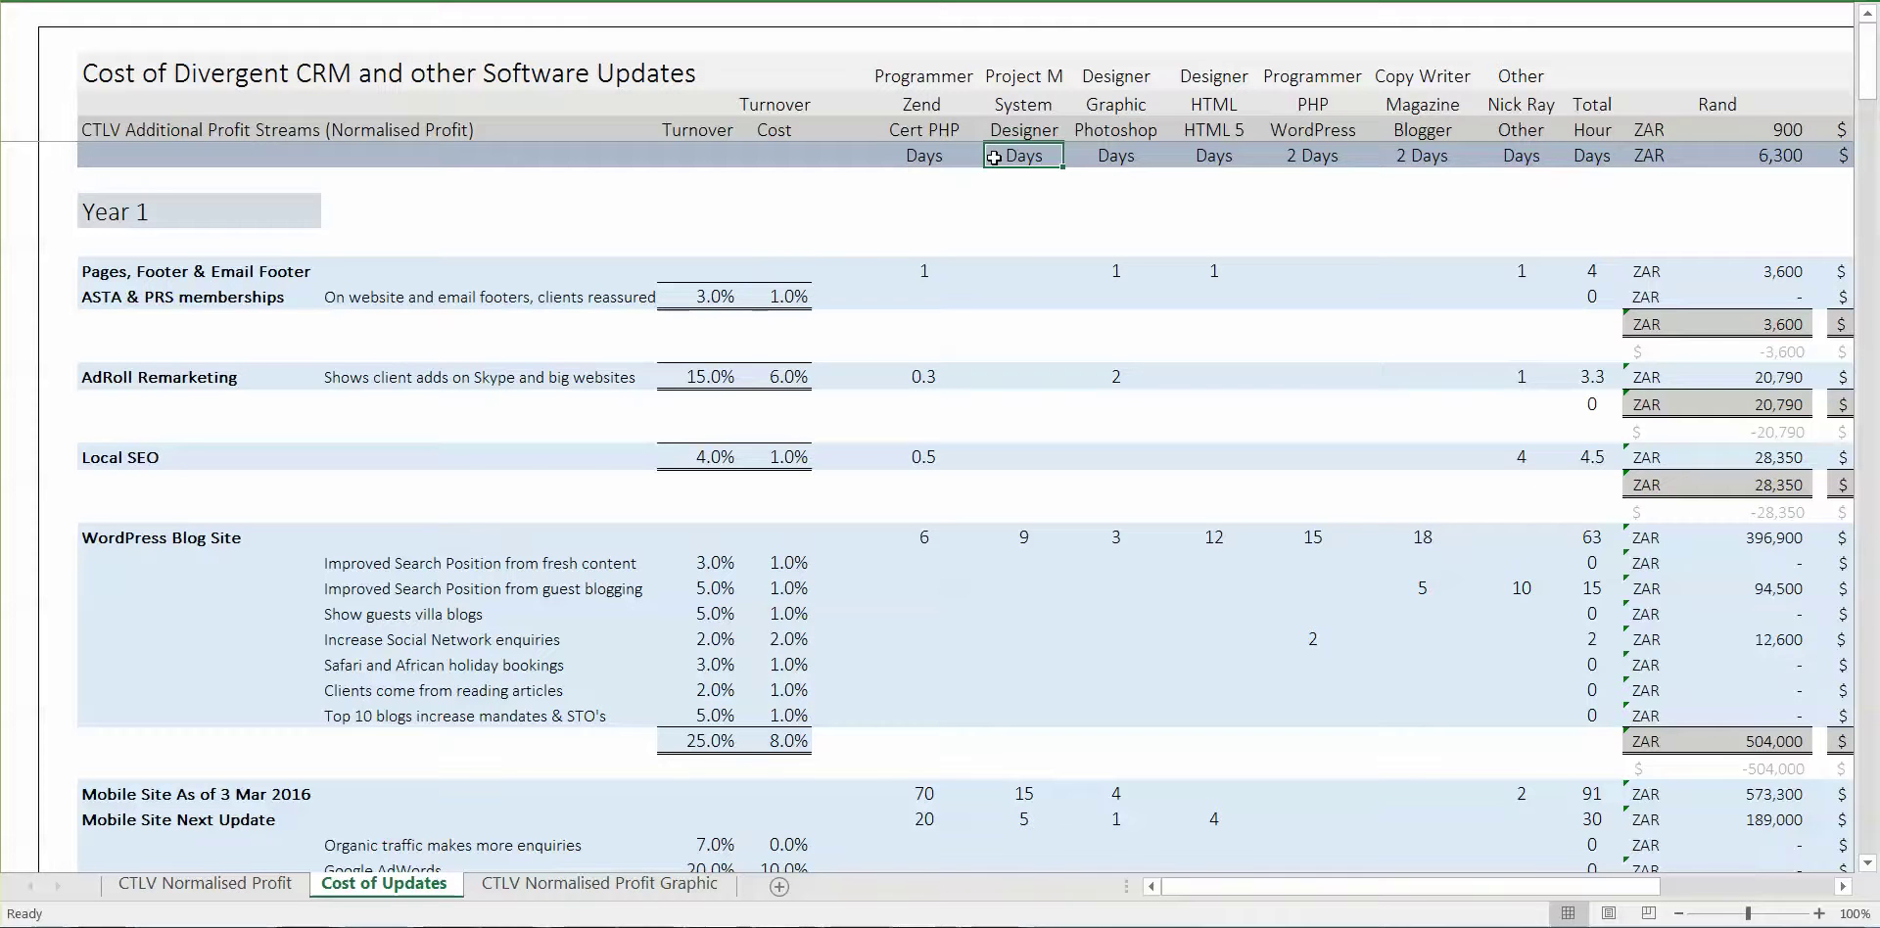
{"action": "key", "text": "Up"}
{"action": "key", "text": "Up"}
{"action": "key", "text": "Down"}
{"action": "key", "text": "Down"}
Go along the Days row across the programmer and designer columns and back to the Zend Cert PHP Programmer
{"action": "key", "text": "Left"}
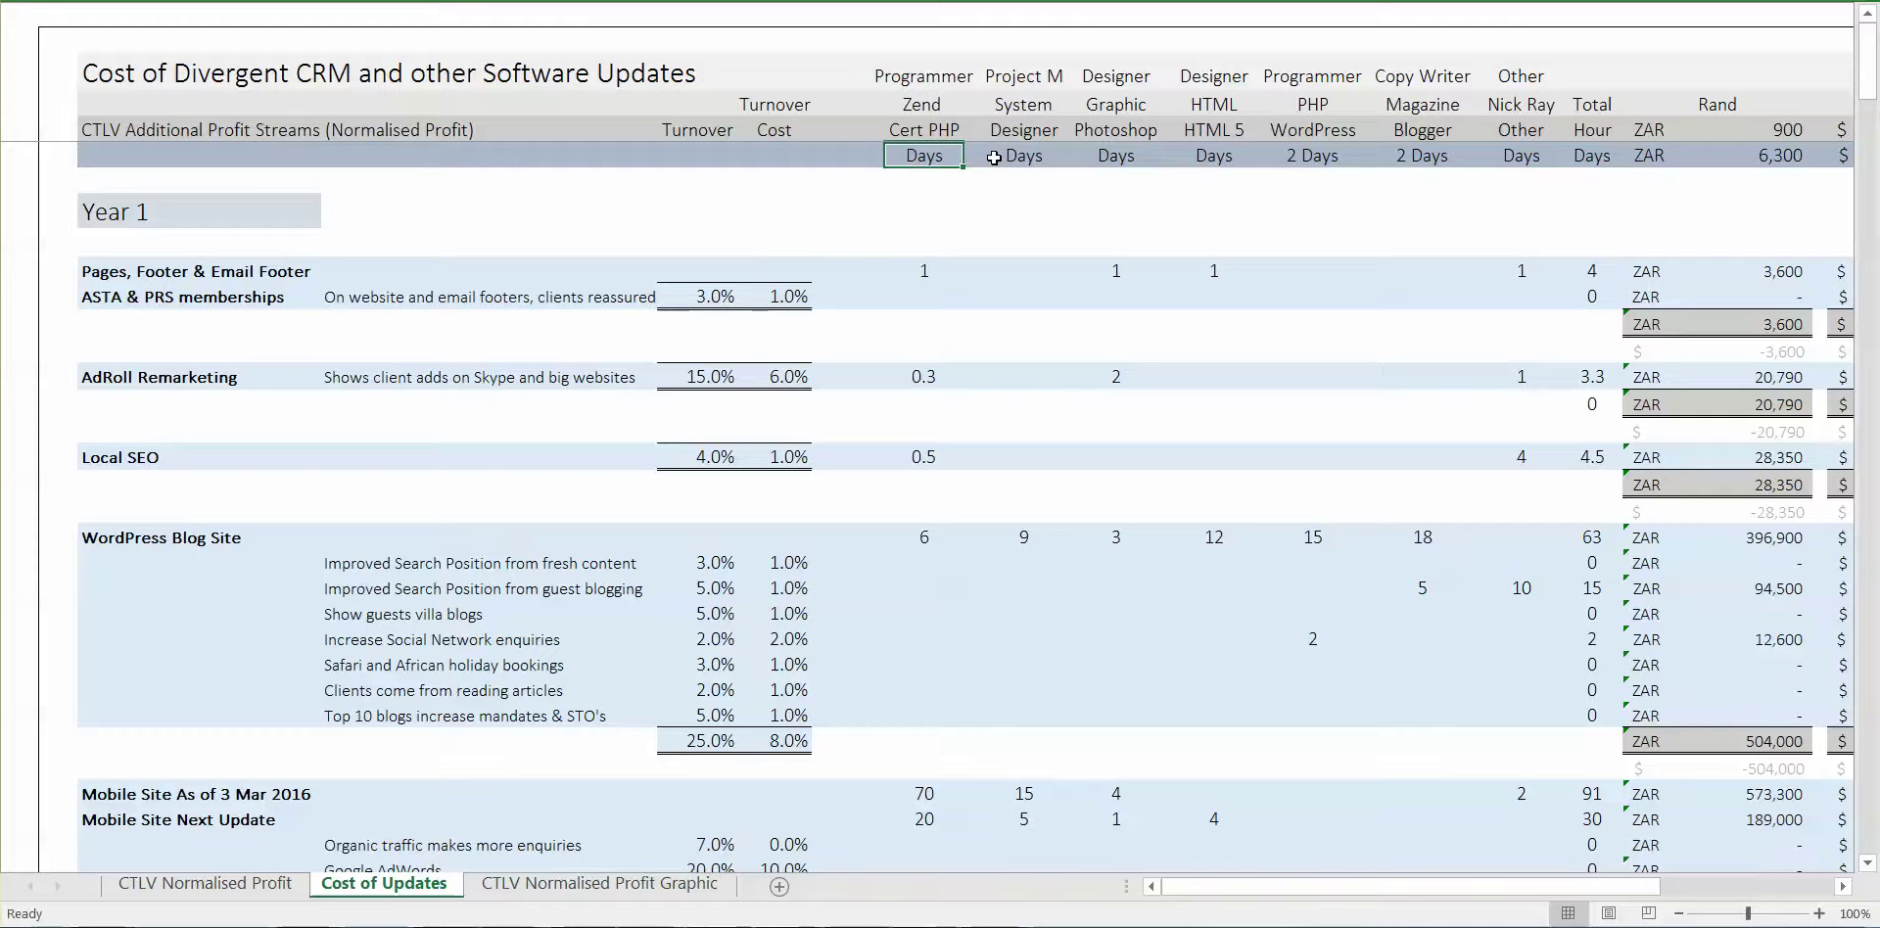
{"action": "key", "text": "Right"}
{"action": "key", "text": "Right"}
{"action": "key", "text": "Right"}
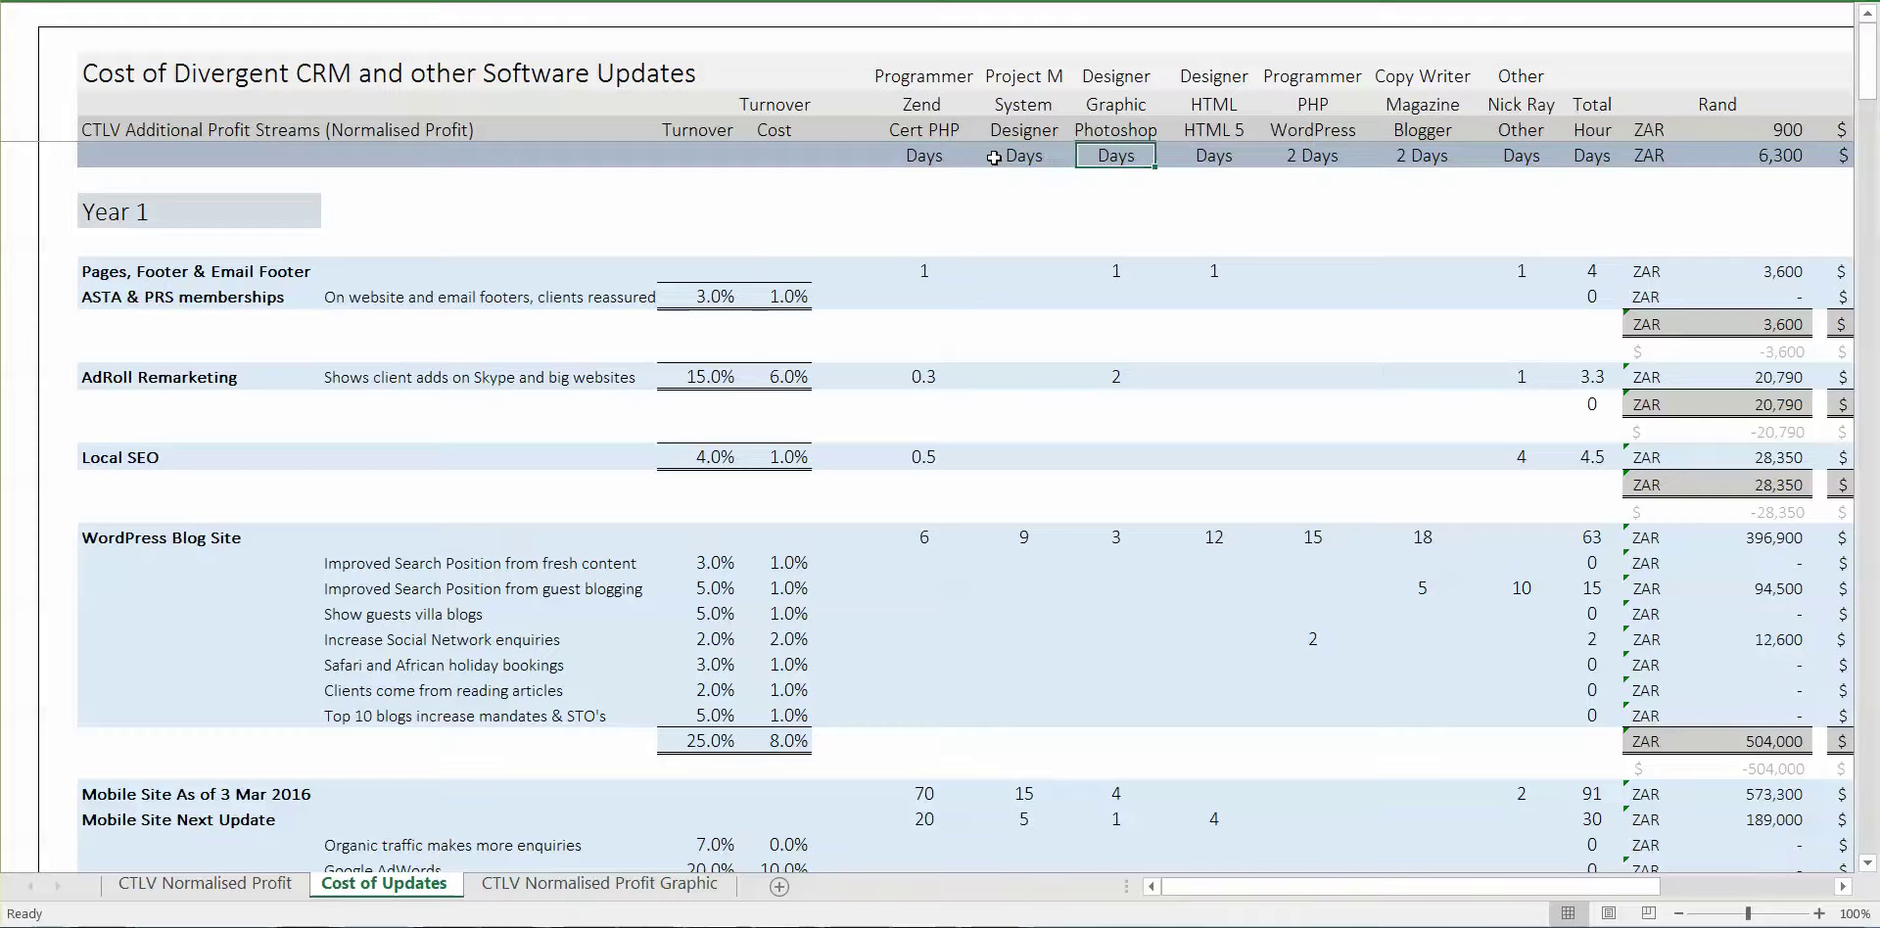
{"action": "key", "text": "Left"}
{"action": "key", "text": "Left"}
{"action": "key", "text": "Left"}
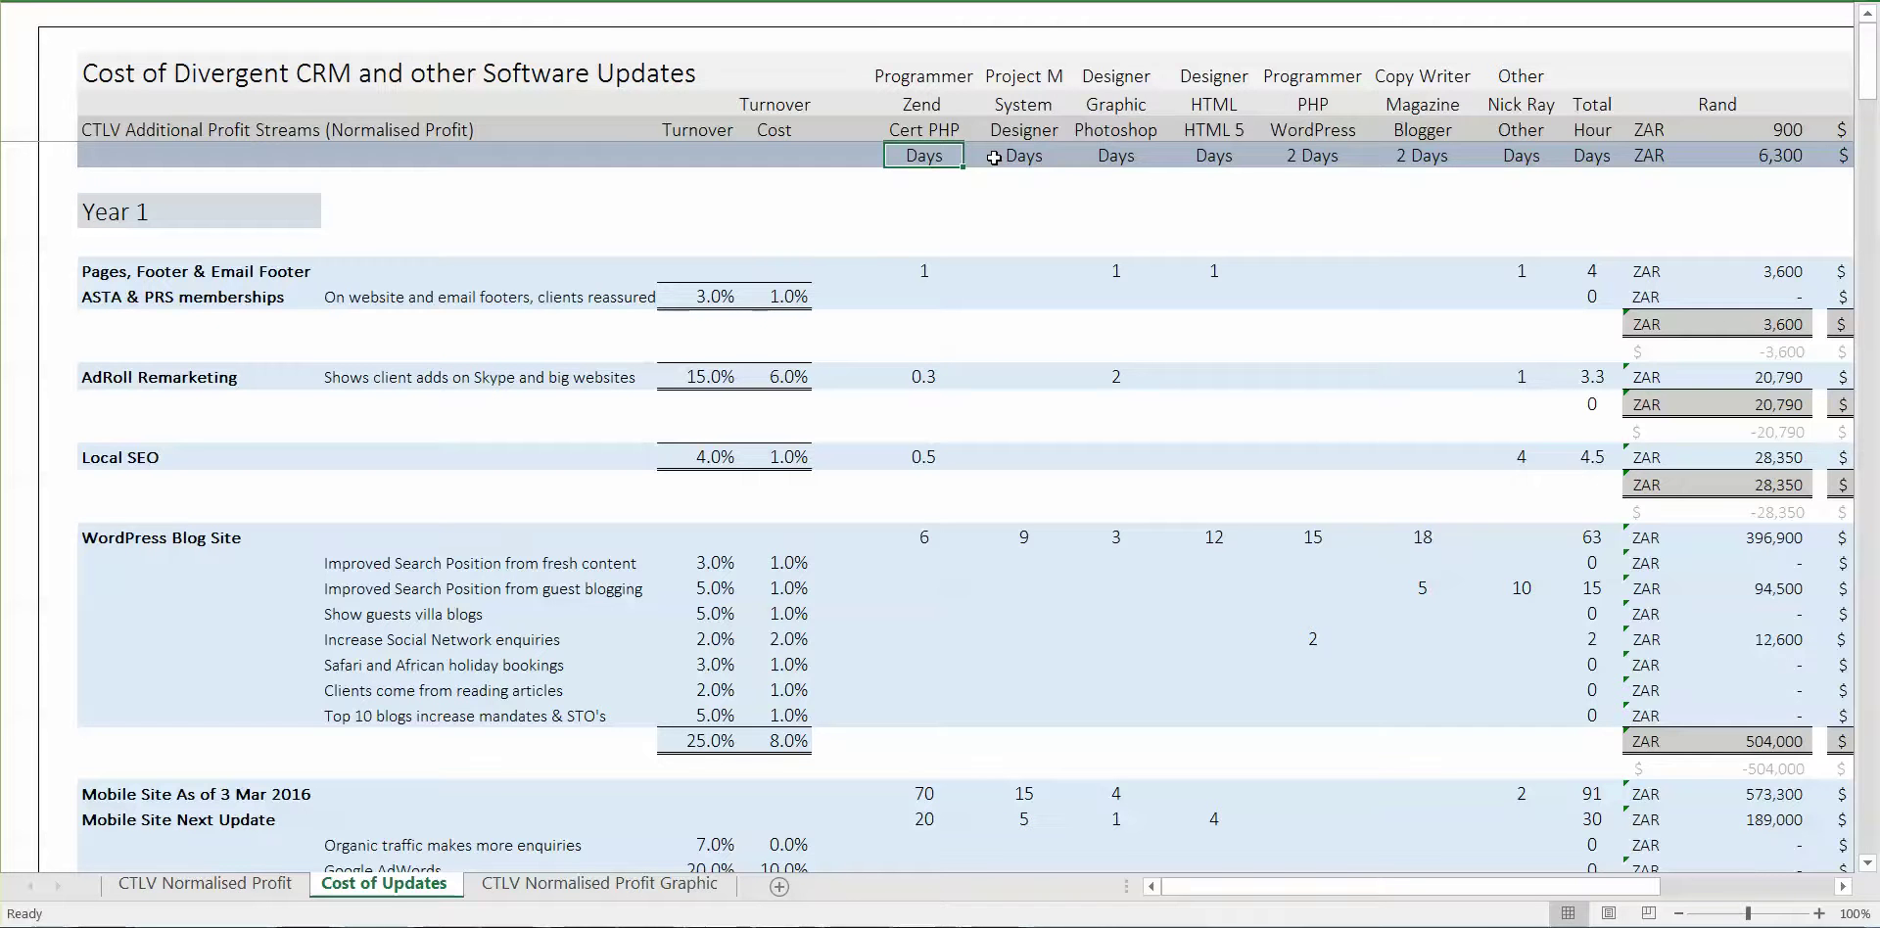
Compare the Zend Cert PHP Programmer column heading with the Project M System Designer heading
{"action": "key", "text": "Up"}
{"action": "key", "text": "Up"}
{"action": "key", "text": "Up"}
{"action": "key", "text": "Down"}
{"action": "key", "text": "Down"}
{"action": "key", "text": "Down"}
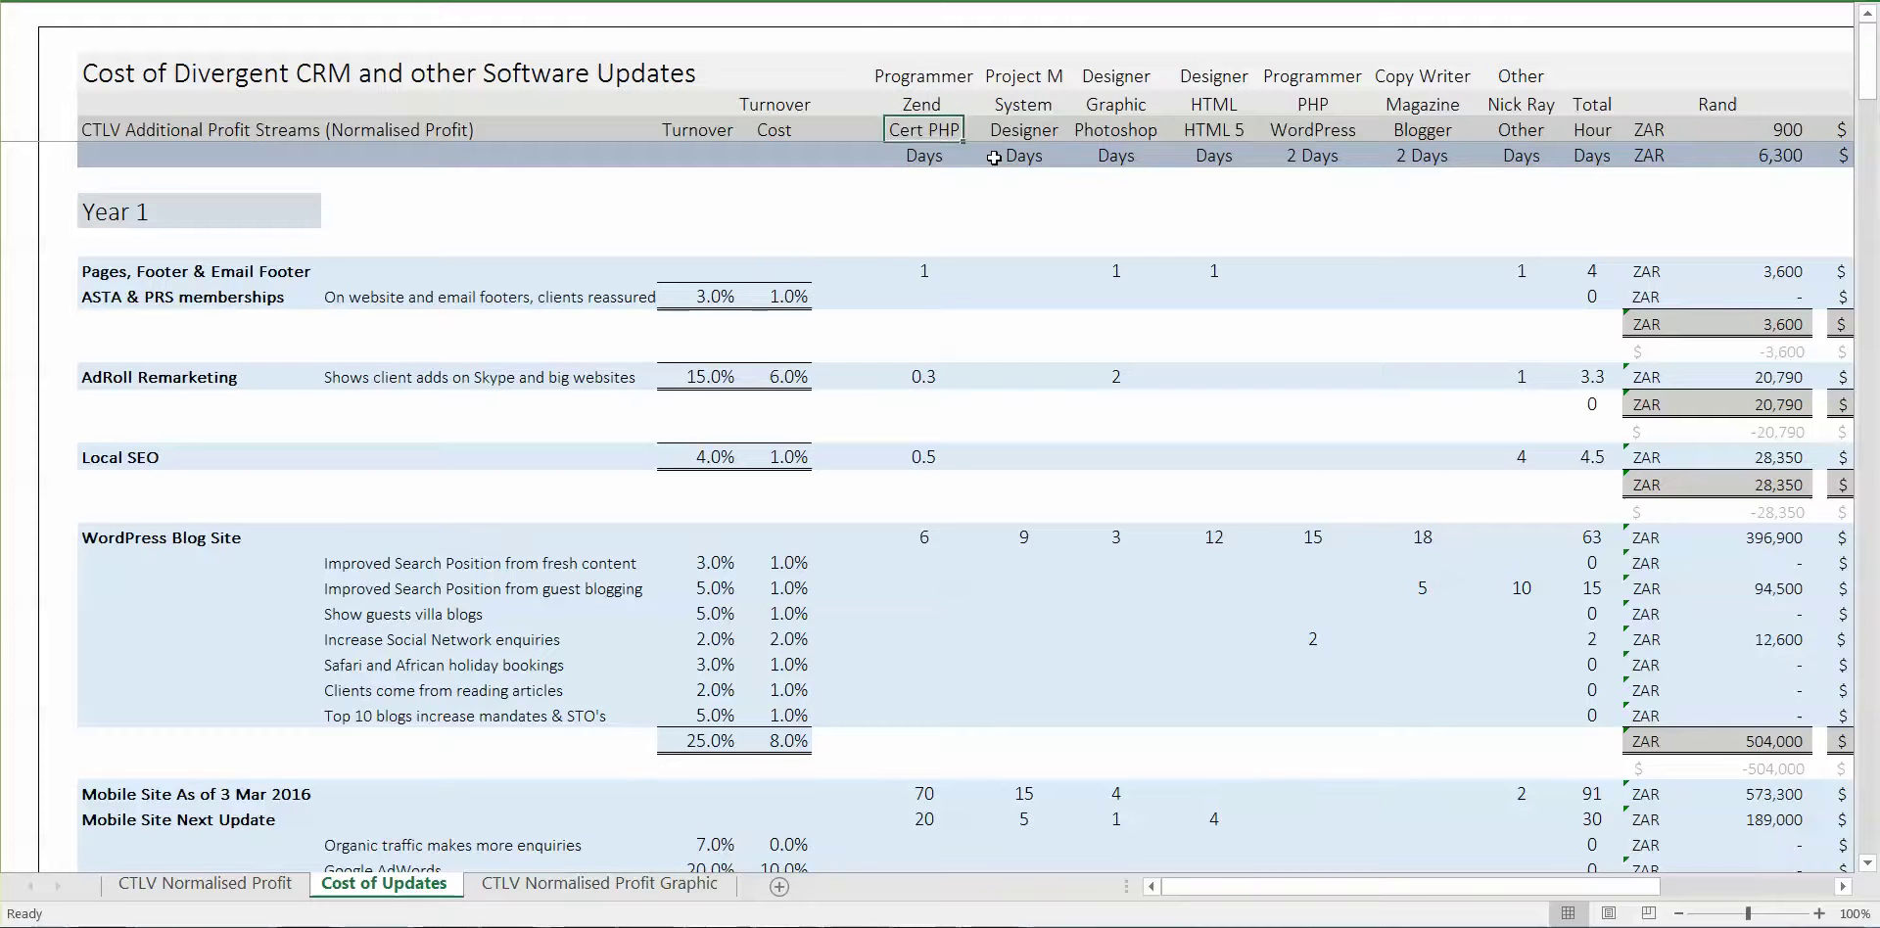
{"action": "key", "text": "Right"}
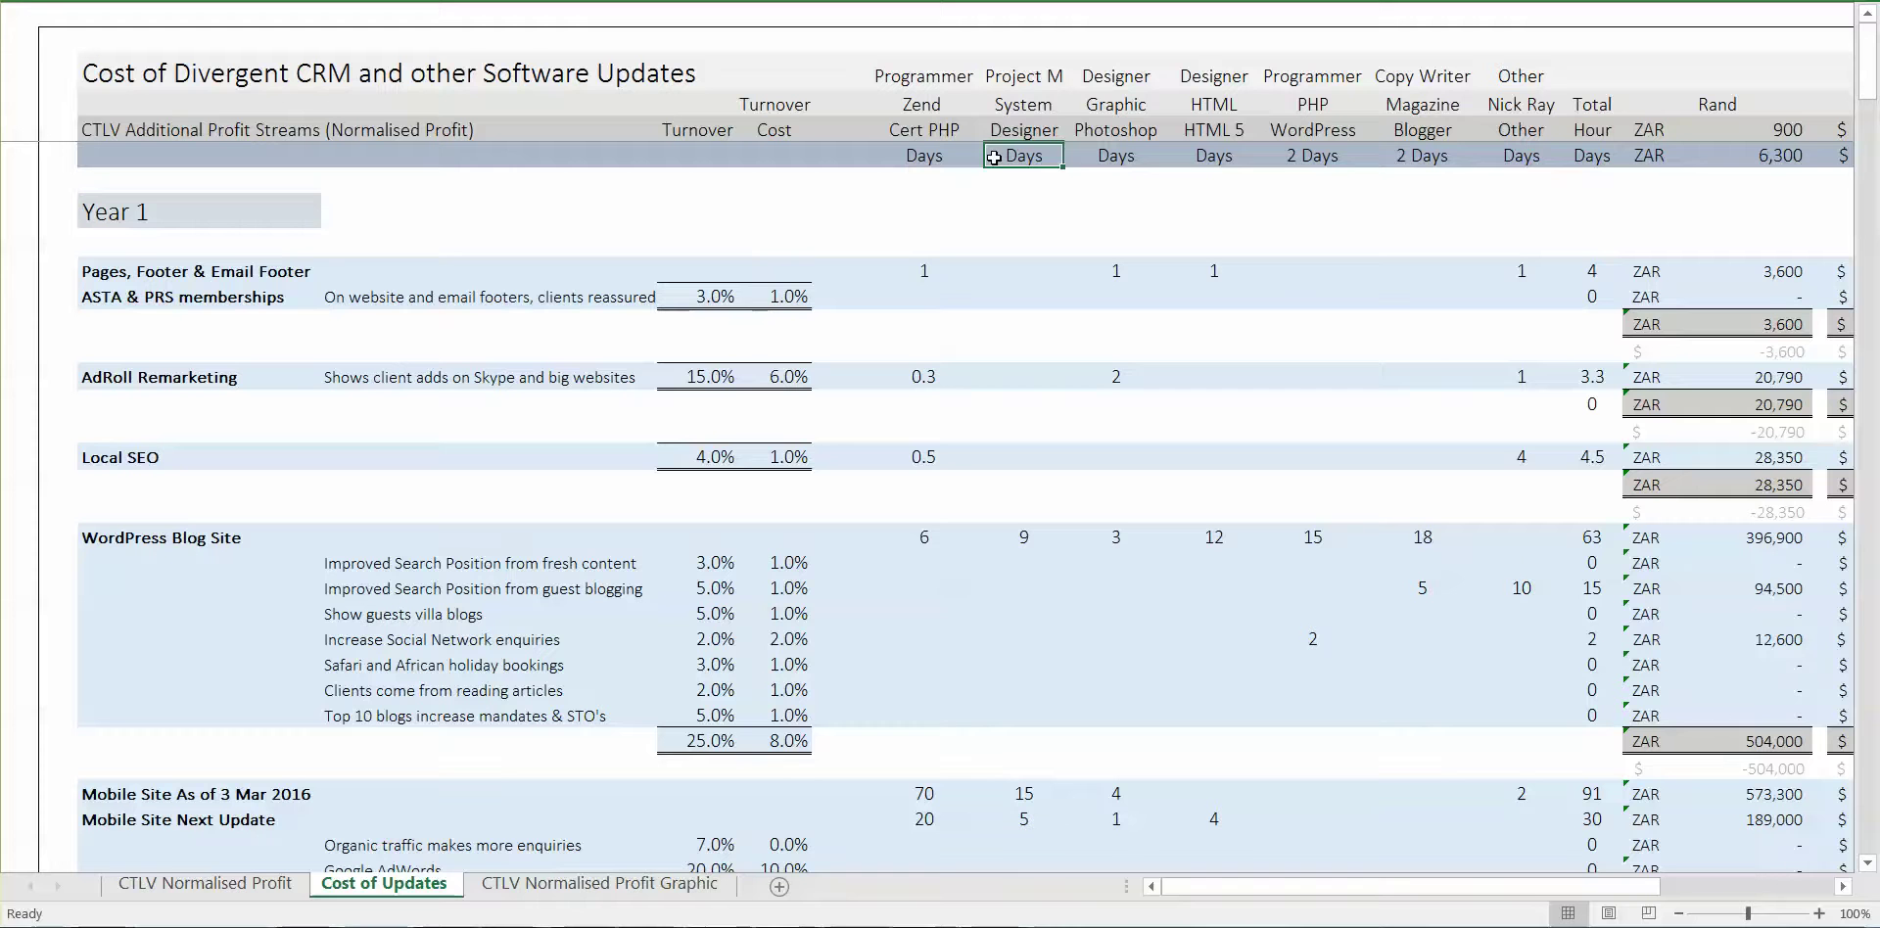
{"action": "key", "text": "Up"}
{"action": "key", "text": "Up"}
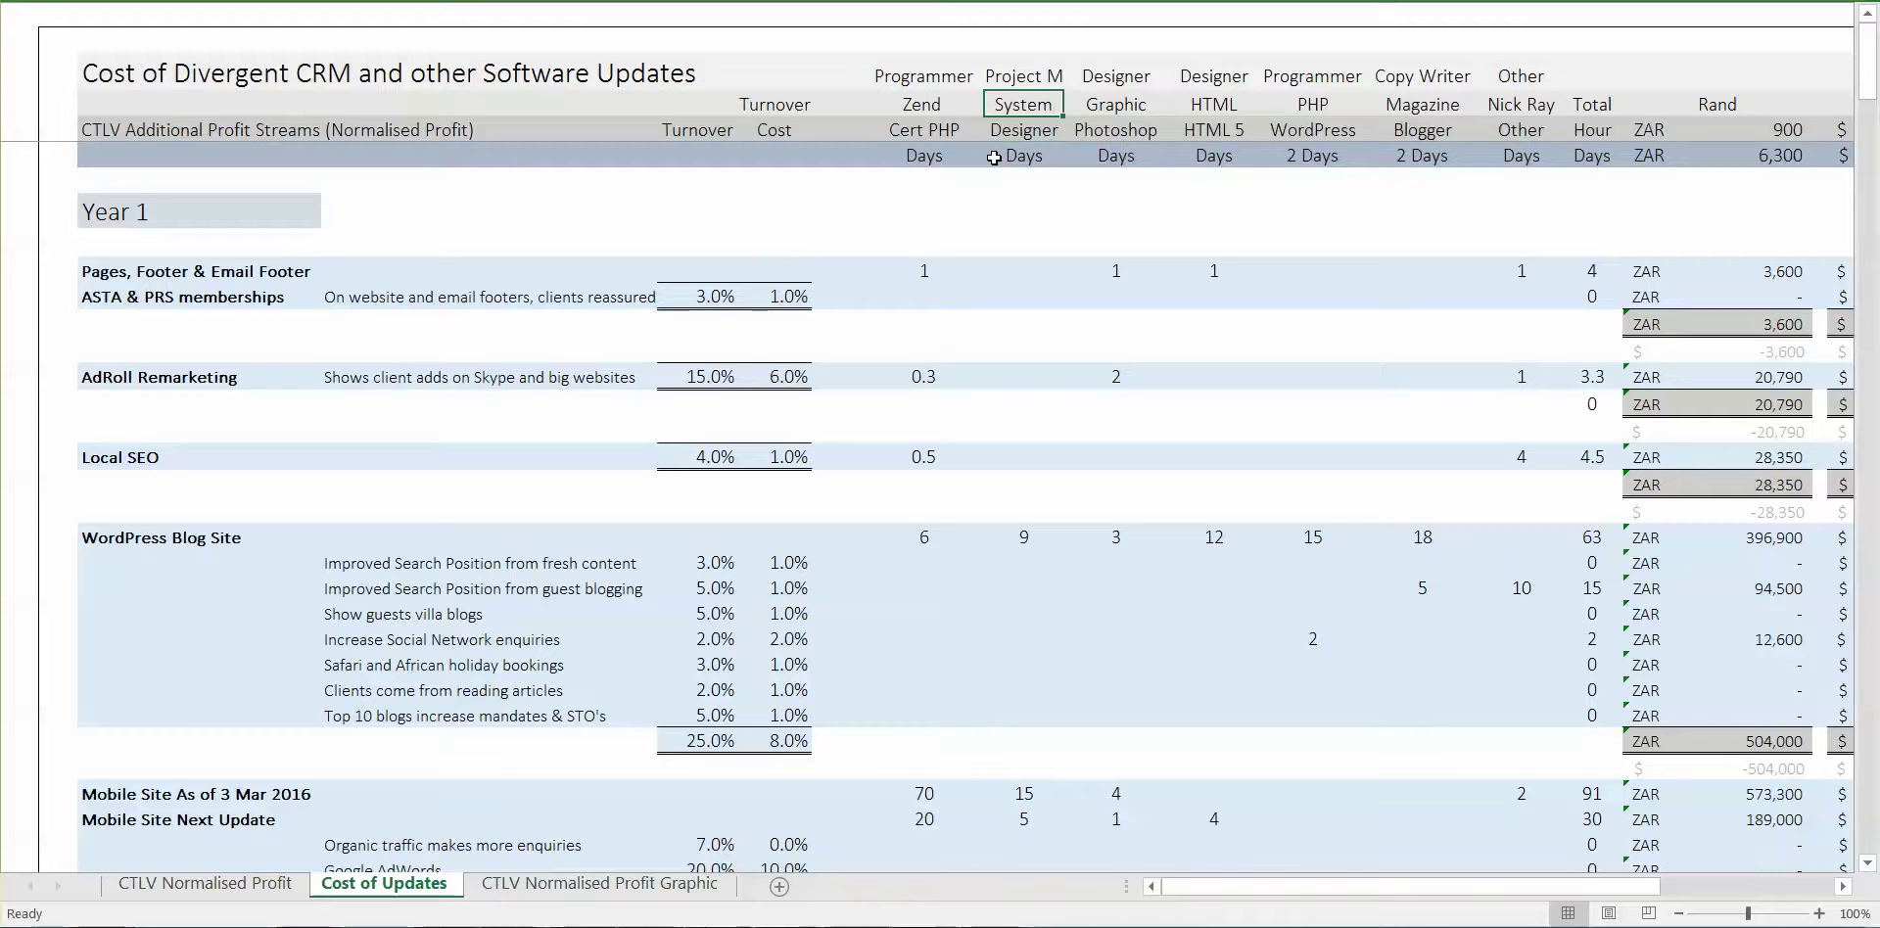
{"action": "key", "text": "Up"}
Review the Graphic Photoshop Designer and HTML 5 Designer column headings
{"action": "key", "text": "Right"}
{"action": "key", "text": "Down"}
{"action": "key", "text": "Down"}
{"action": "key", "text": "Right"}
{"action": "key", "text": "Up"}
{"action": "key", "text": "Up"}
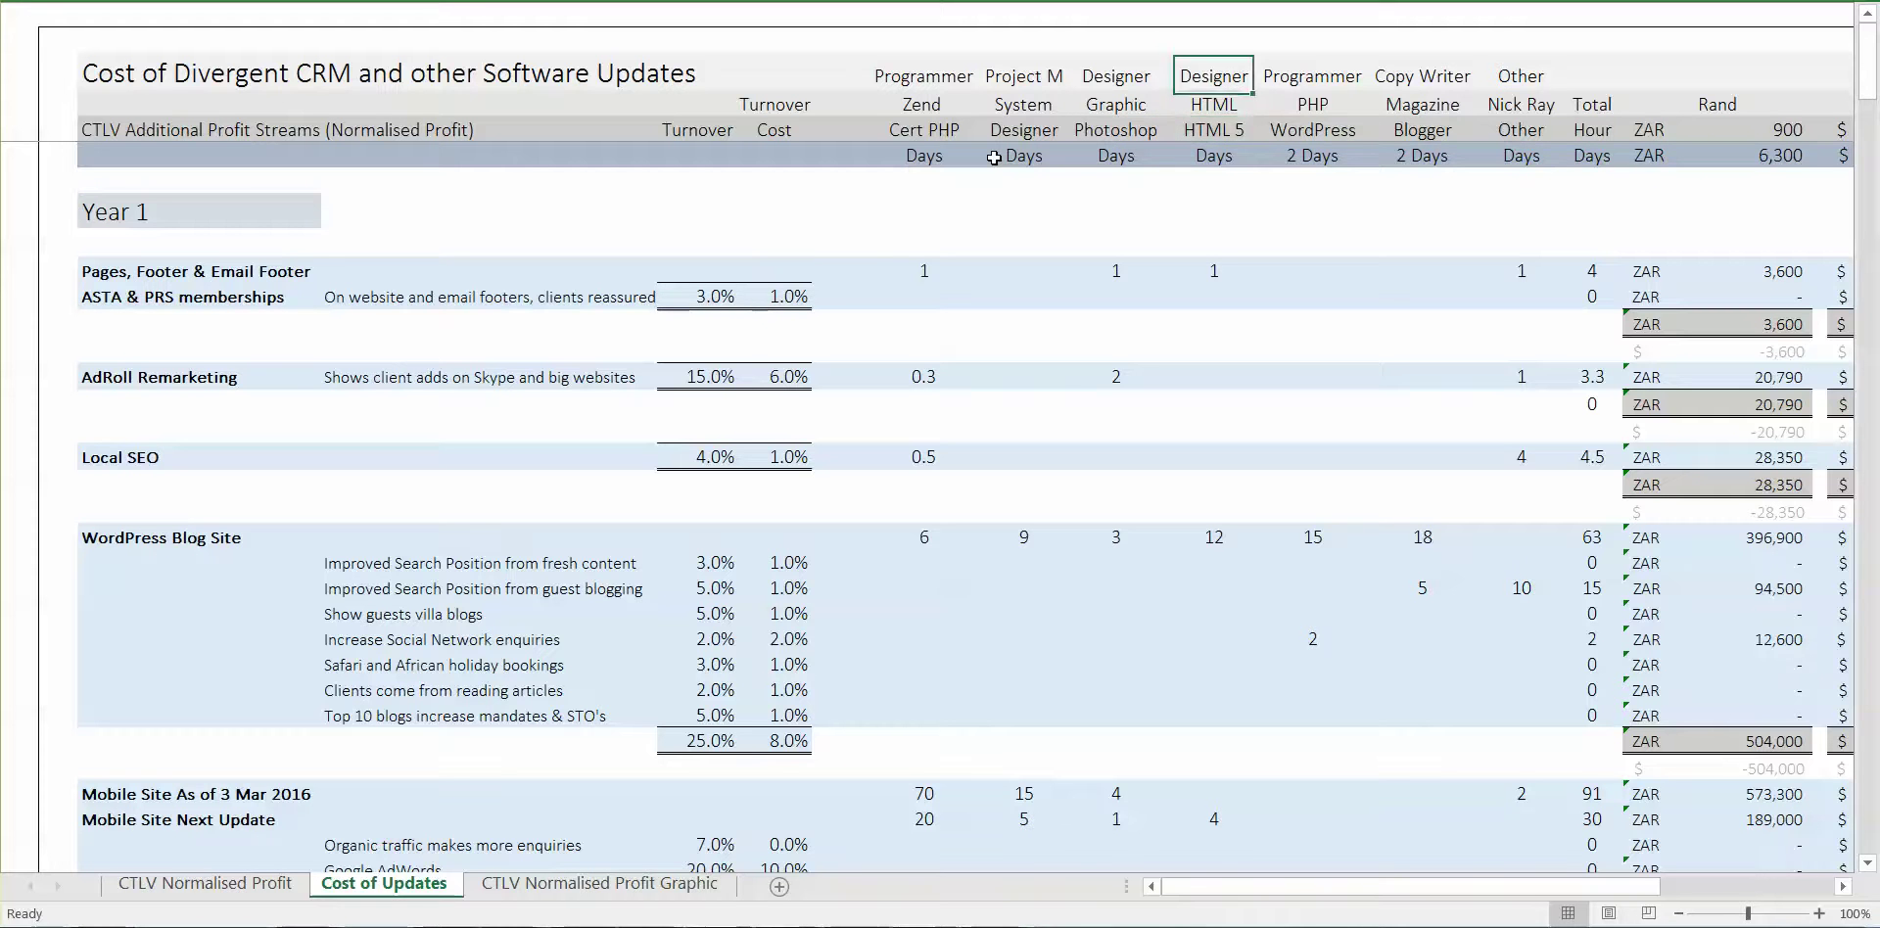
{"action": "key", "text": "Down"}
{"action": "key", "text": "Down"}
{"action": "key", "text": "Down"}
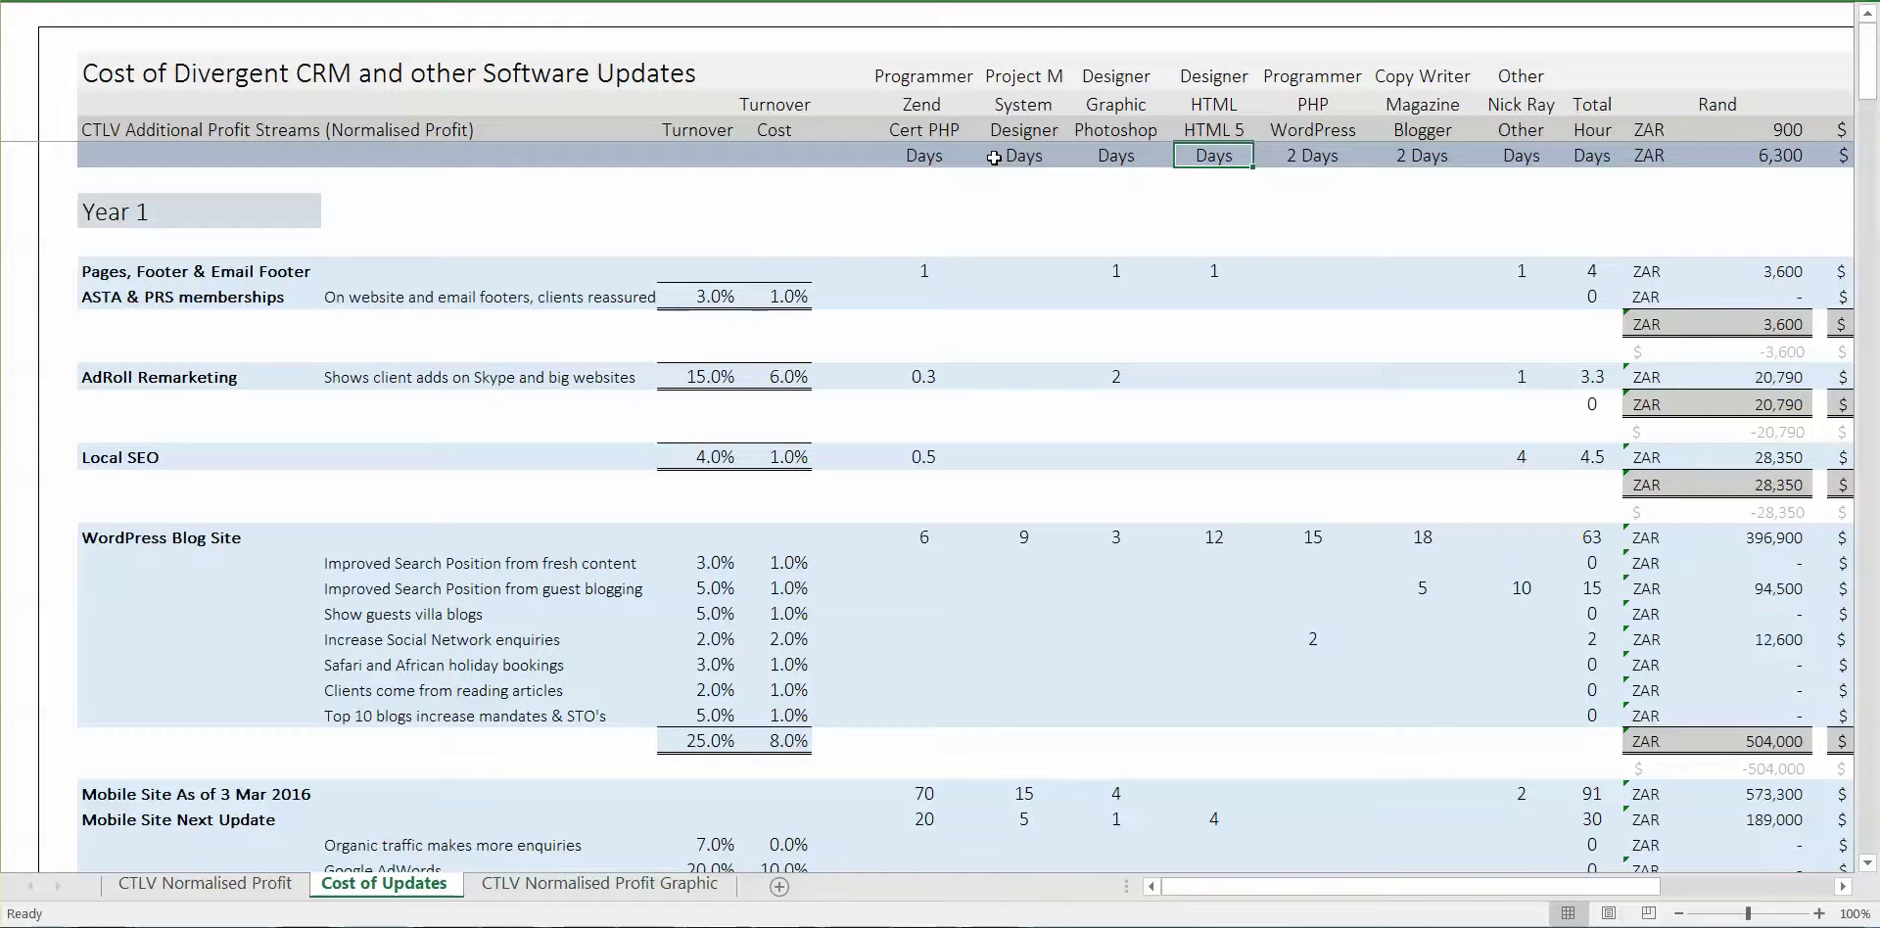
Retrace the Days cells of the four columns from the Zend Cert PHP Programmer to the HTML 5 Designer
{"action": "key", "text": "Left"}
{"action": "key", "text": "Left"}
{"action": "key", "text": "Left"}
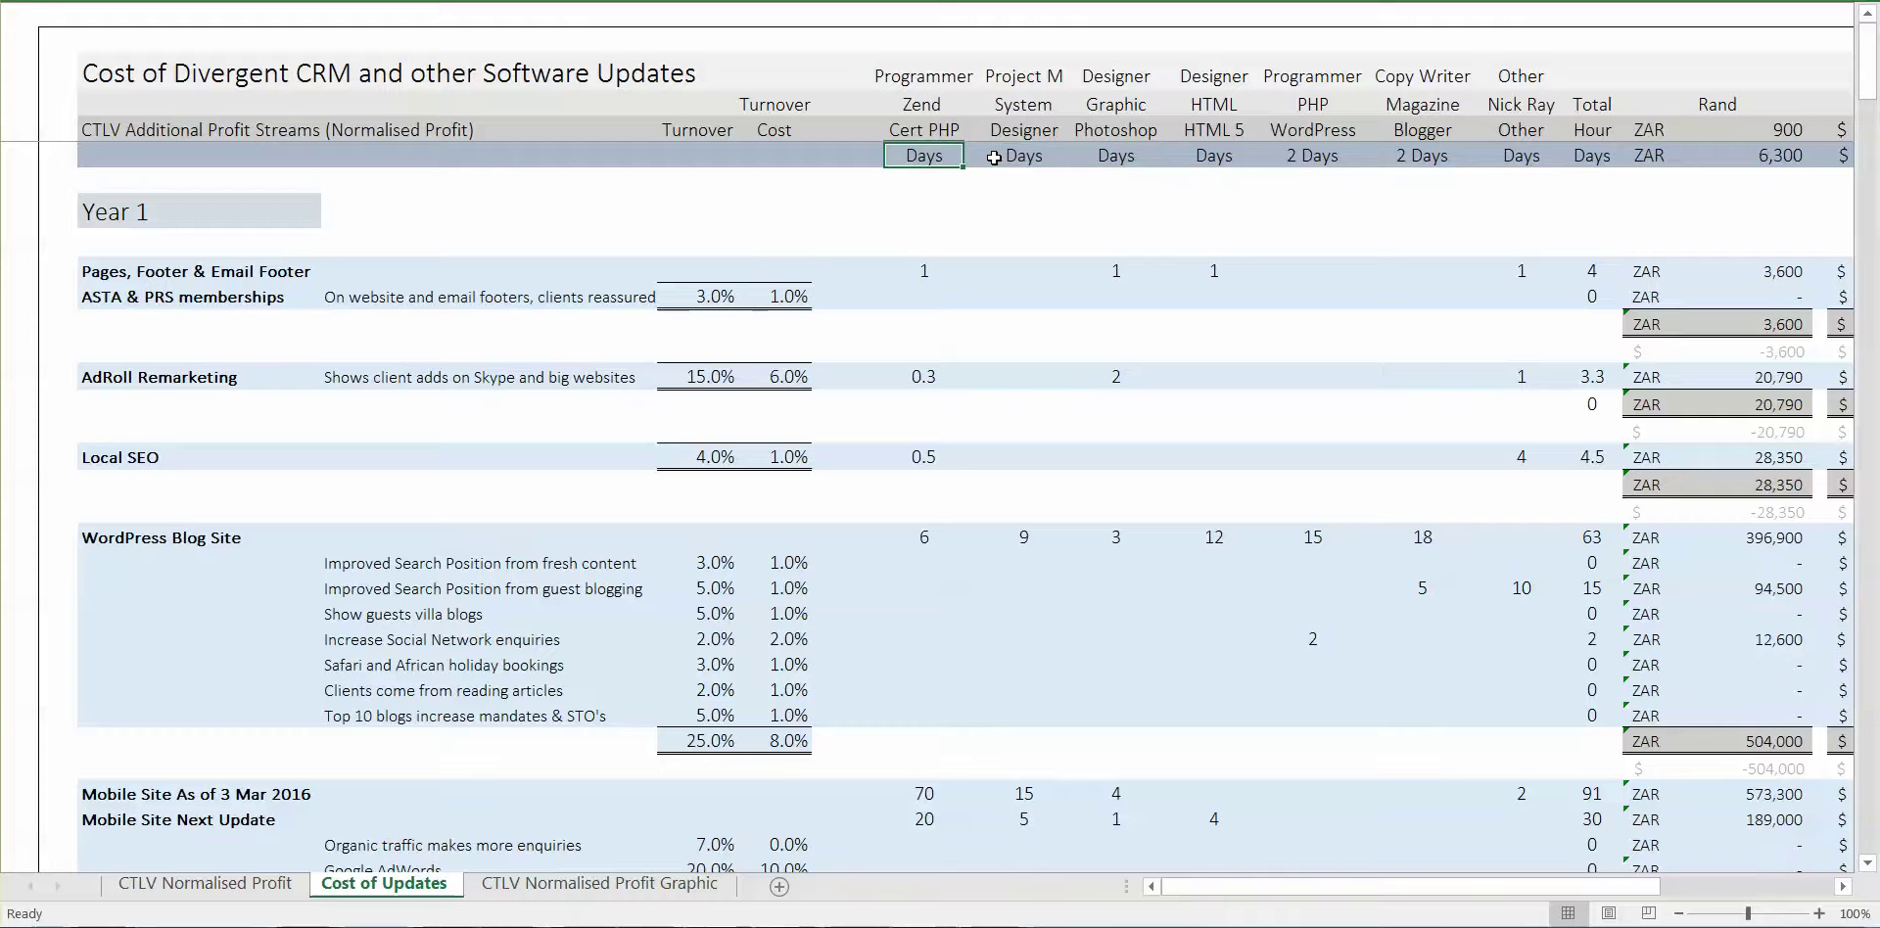
{"action": "key", "text": "Right"}
{"action": "key", "text": "Right"}
{"action": "key", "text": "Right"}
{"action": "key", "text": "Right"}
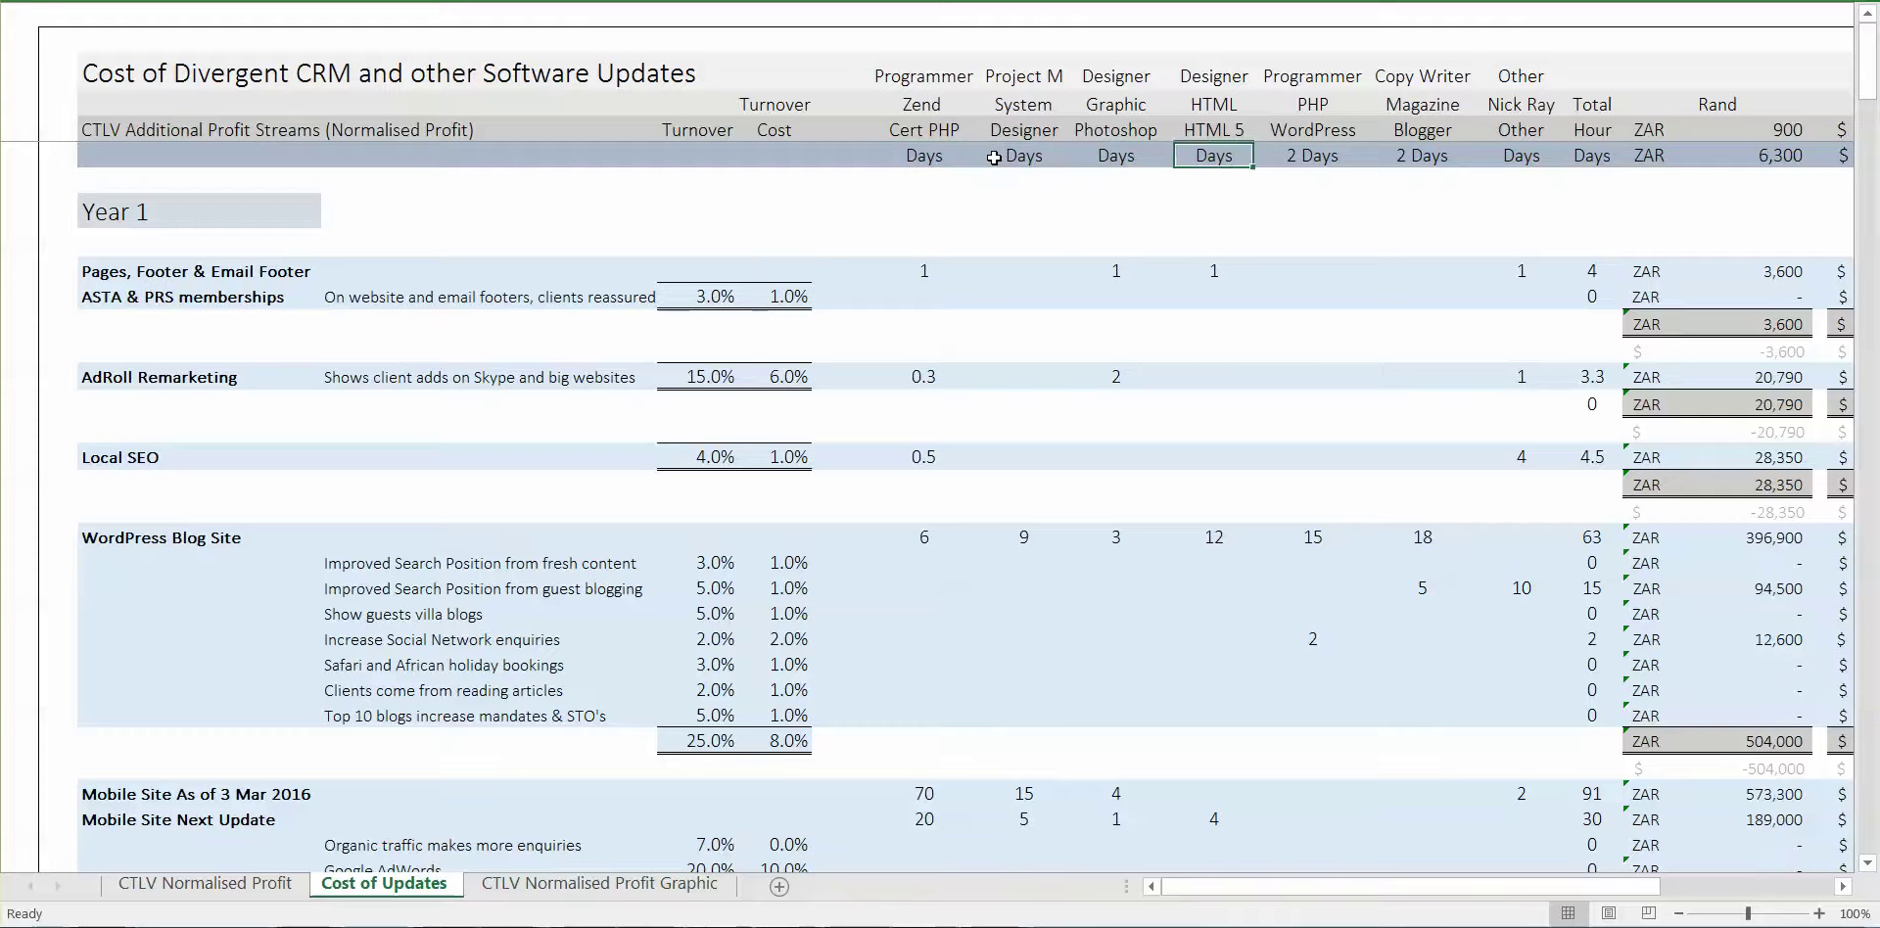
Examine the PHP WordPress Programmer column heading and its 2 Days cell
{"action": "key", "text": "Right"}
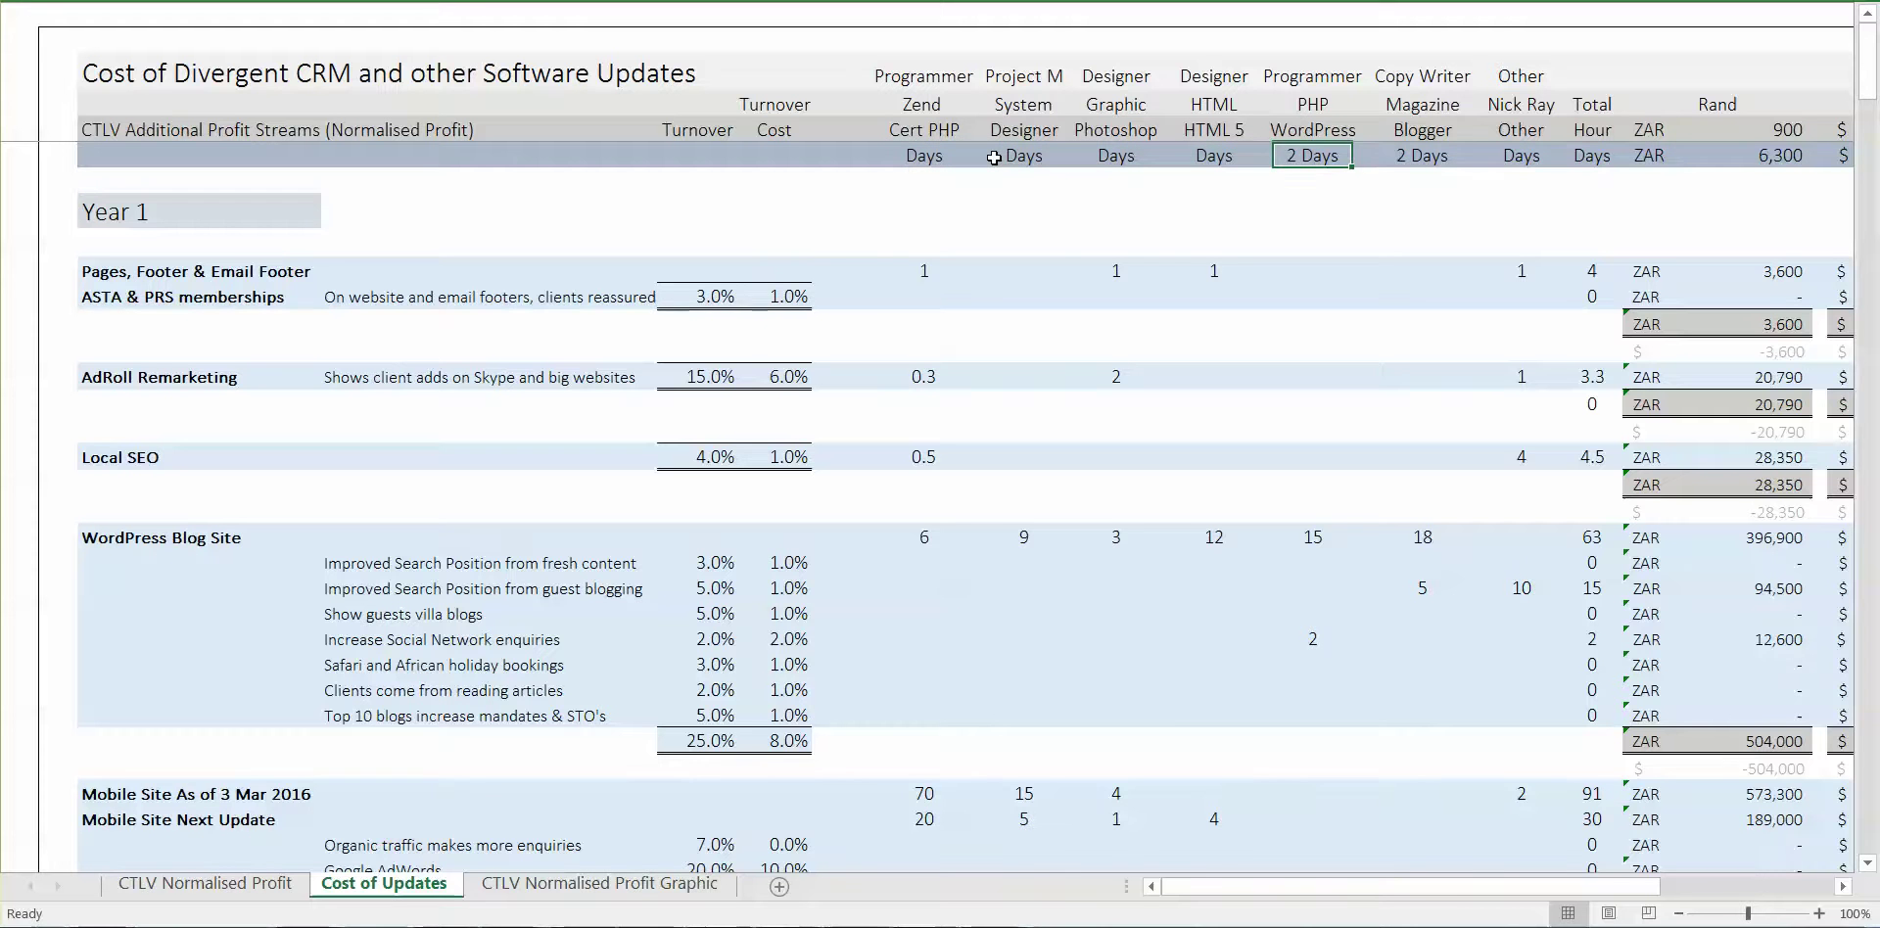
{"action": "key", "text": "Up"}
{"action": "key", "text": "Up"}
{"action": "key", "text": "Up"}
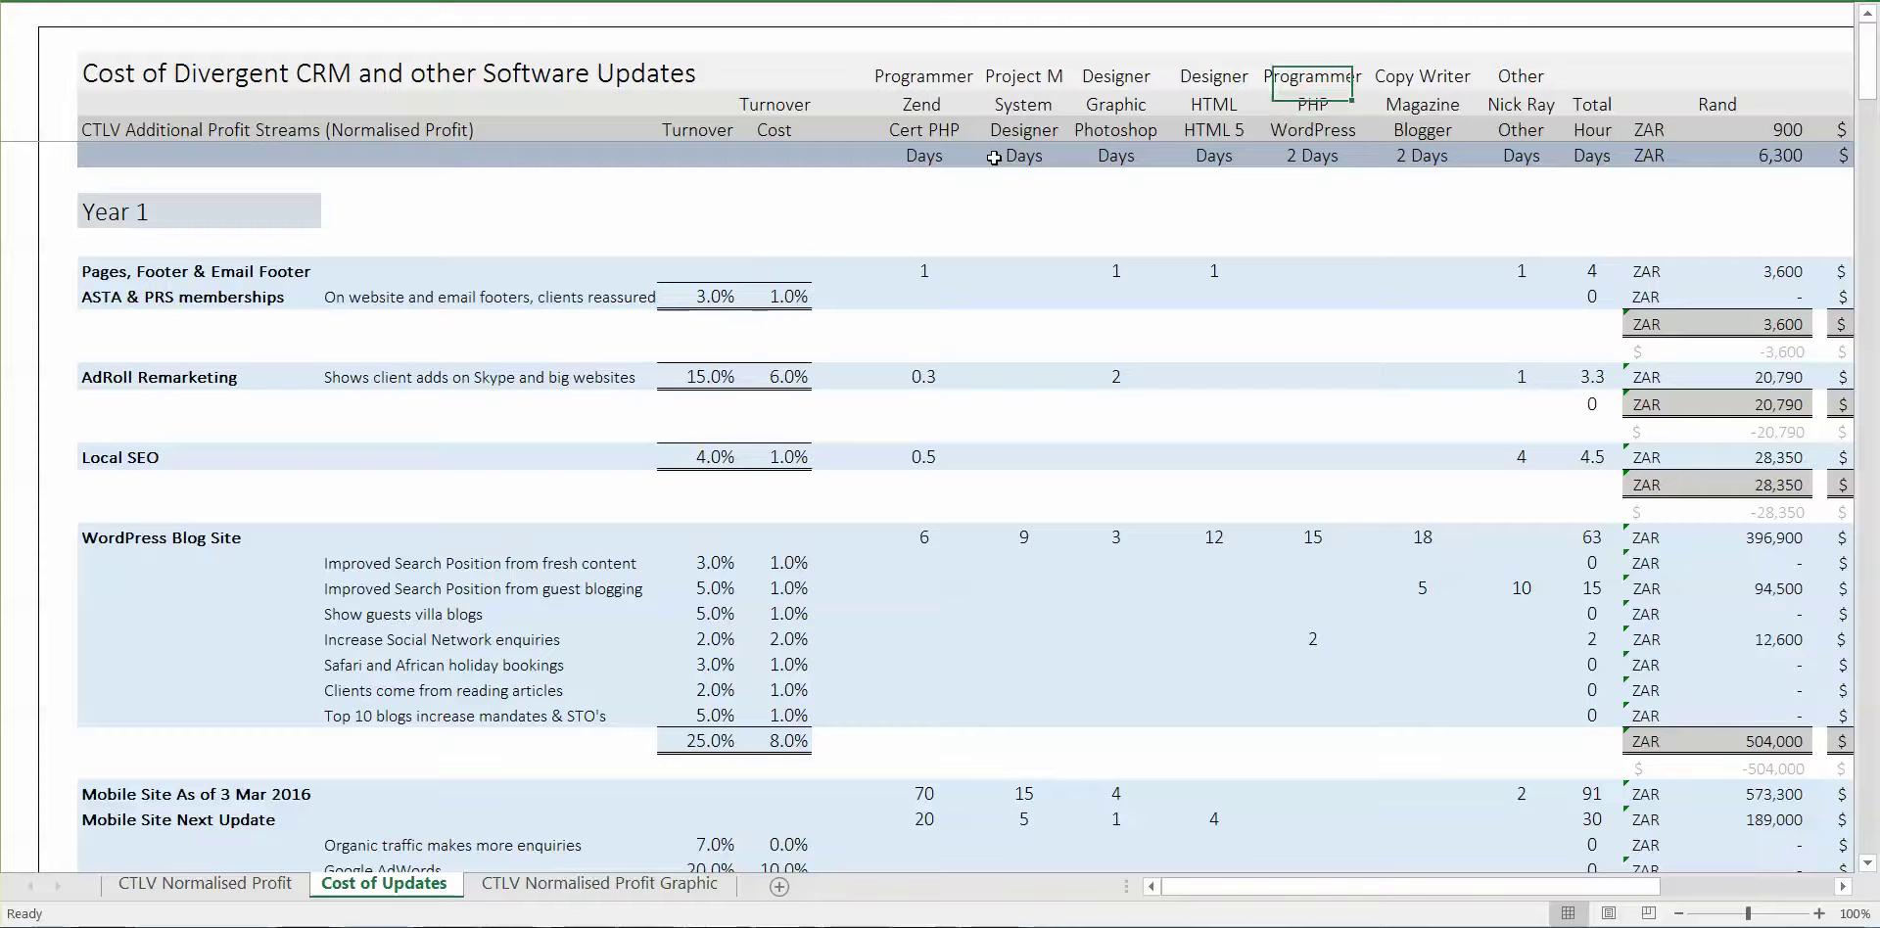
{"action": "key", "text": "Up"}
{"action": "key", "text": "Down"}
{"action": "key", "text": "Down"}
{"action": "key", "text": "Down"}
{"action": "key", "text": "Down"}
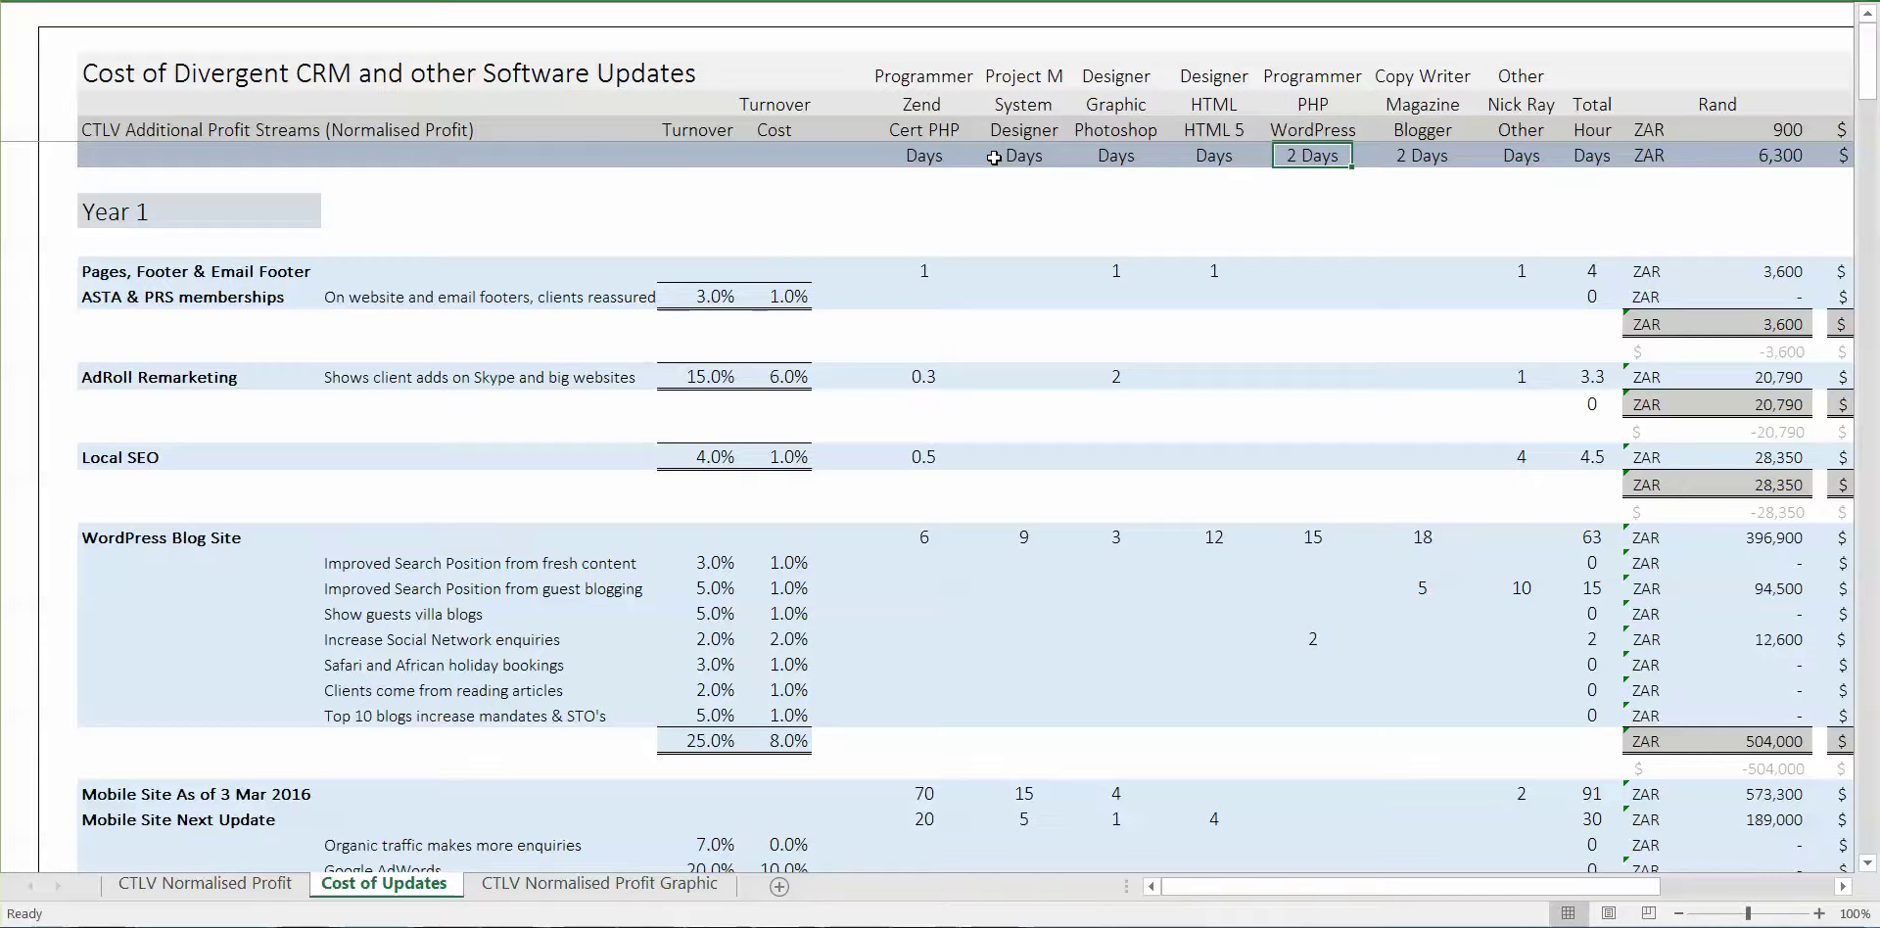
{"action": "key", "text": "Down"}
{"action": "key", "text": "Up"}
Examine the Copy Writer Magazine Blogger column heading and its 2 Days cell
{"action": "key", "text": "Right"}
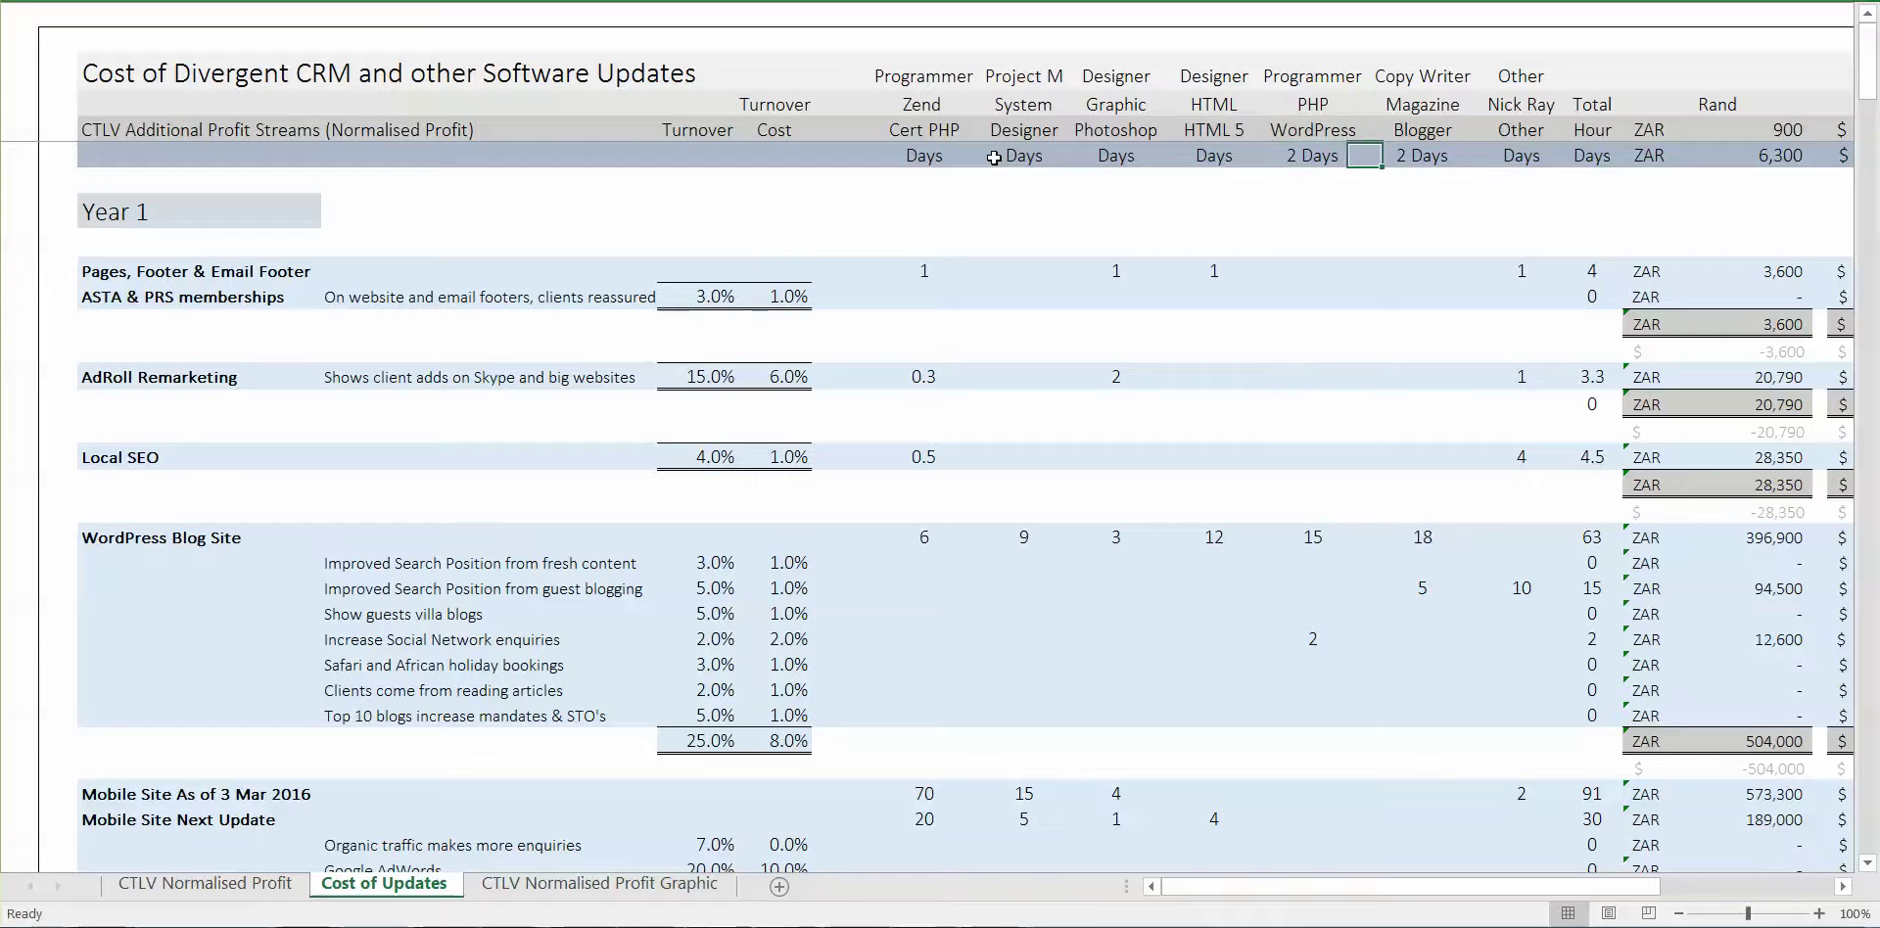
{"action": "key", "text": "Up"}
{"action": "key", "text": "Up"}
{"action": "key", "text": "Down"}
{"action": "key", "text": "Down"}
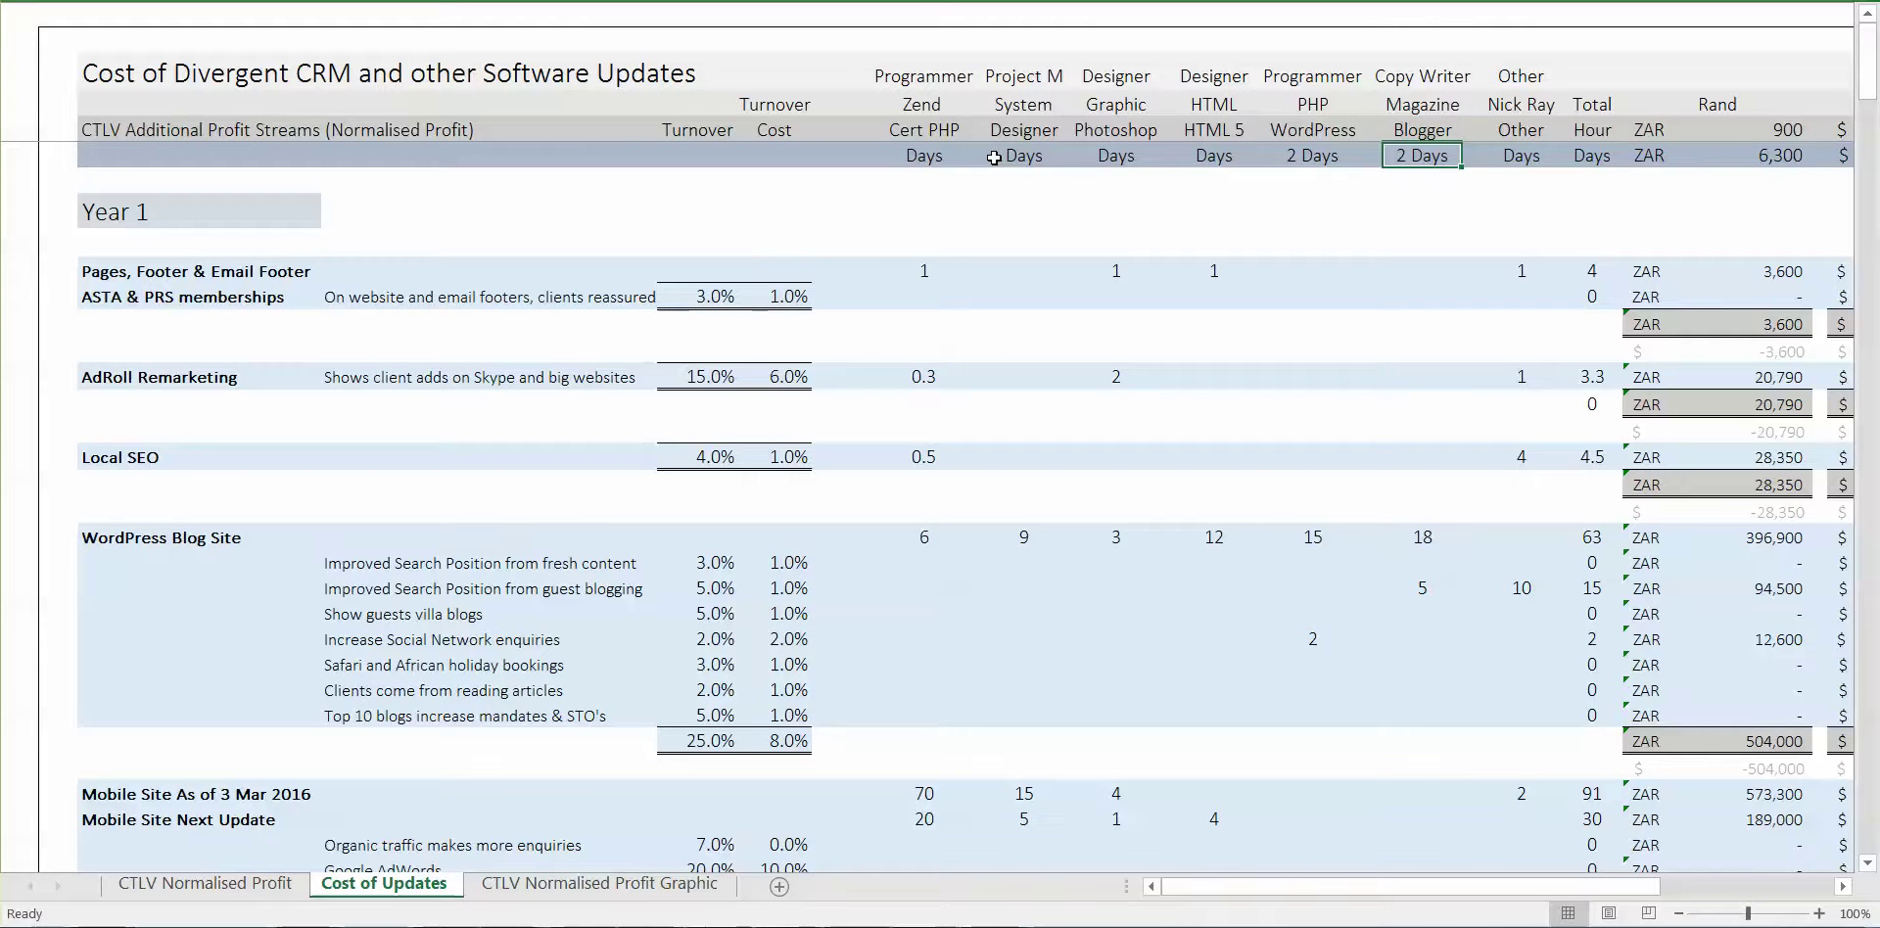
Examine the heading cells of the Other column
{"action": "key", "text": "Right"}
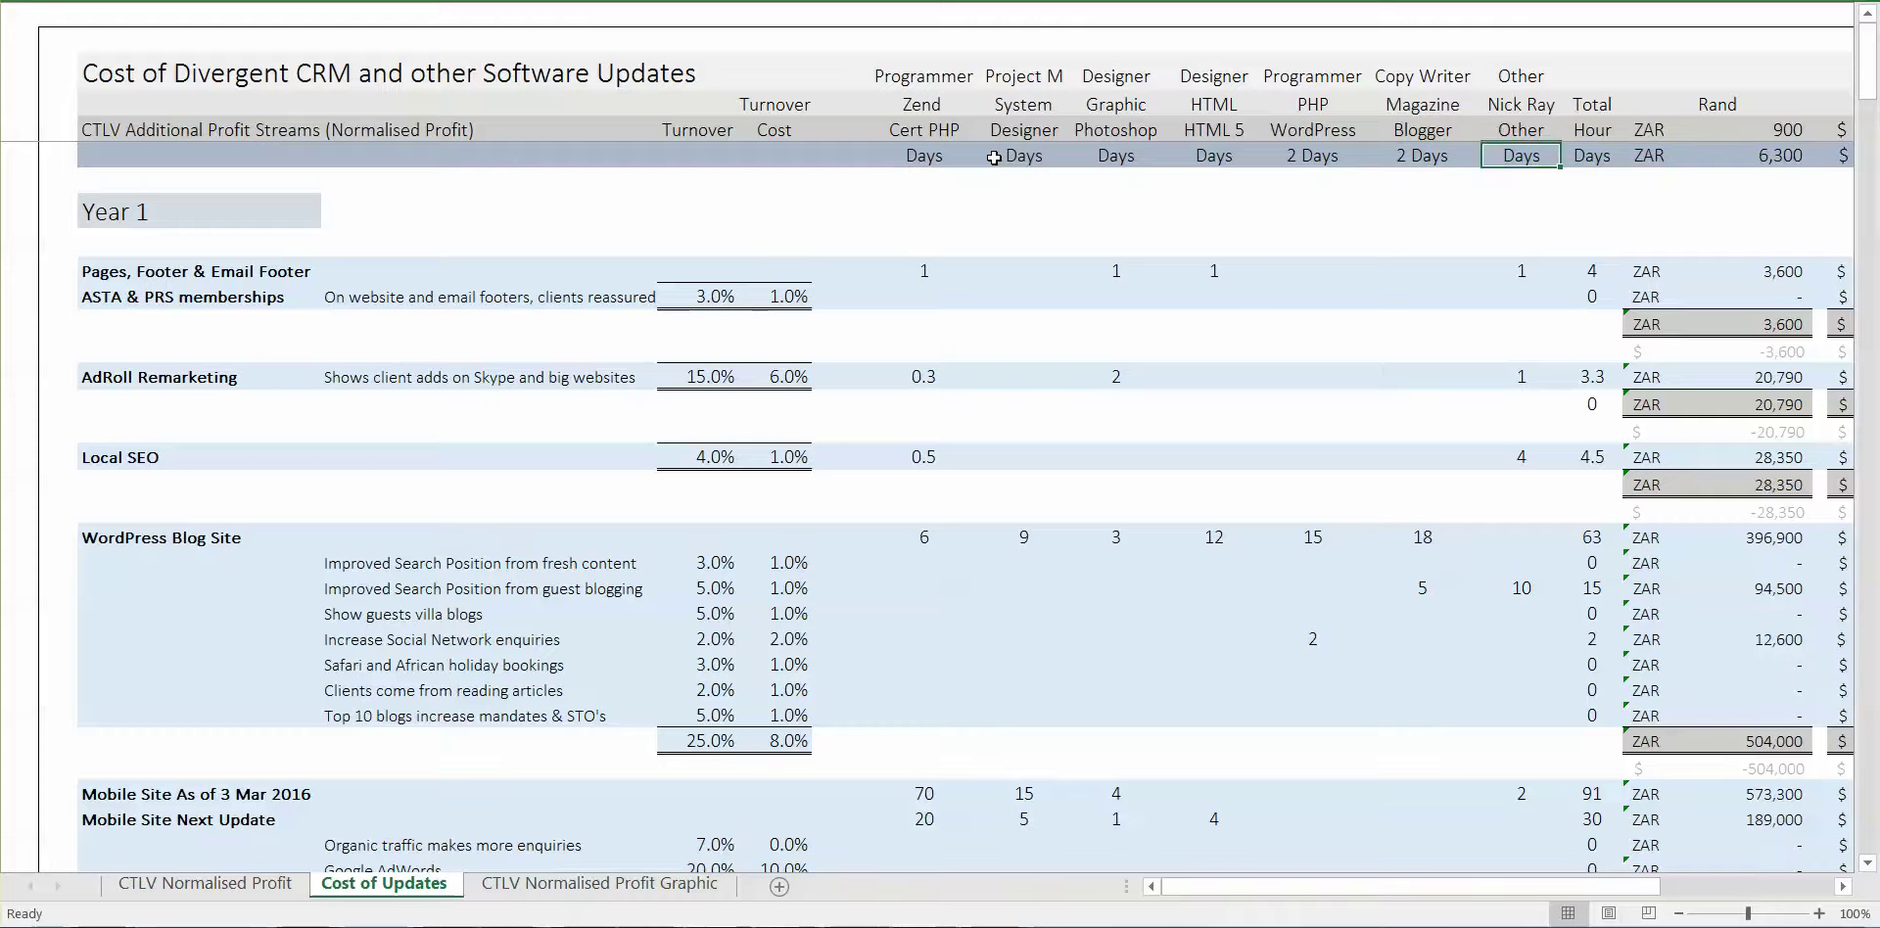
{"action": "key", "text": "Up"}
{"action": "key", "text": "Up"}
{"action": "key", "text": "Up"}
{"action": "key", "text": "Down"}
{"action": "key", "text": "Down"}
Go back across the role columns and over to the hourly rate in the Rand column
{"action": "key", "text": "Left"}
{"action": "key", "text": "Left"}
{"action": "key", "text": "Left"}
{"action": "key", "text": "Left"}
{"action": "key", "text": "Left"}
{"action": "key", "text": "Left"}
{"action": "key", "text": "Left"}
{"action": "key", "text": "Right"}
{"action": "key", "text": "Right"}
{"action": "key", "text": "Right"}
{"action": "key", "text": "Right"}
{"action": "key", "text": "Right"}
{"action": "key", "text": "Right"}
{"action": "key", "text": "Right"}
{"action": "key", "text": "Right"}
{"action": "key", "text": "Right"}
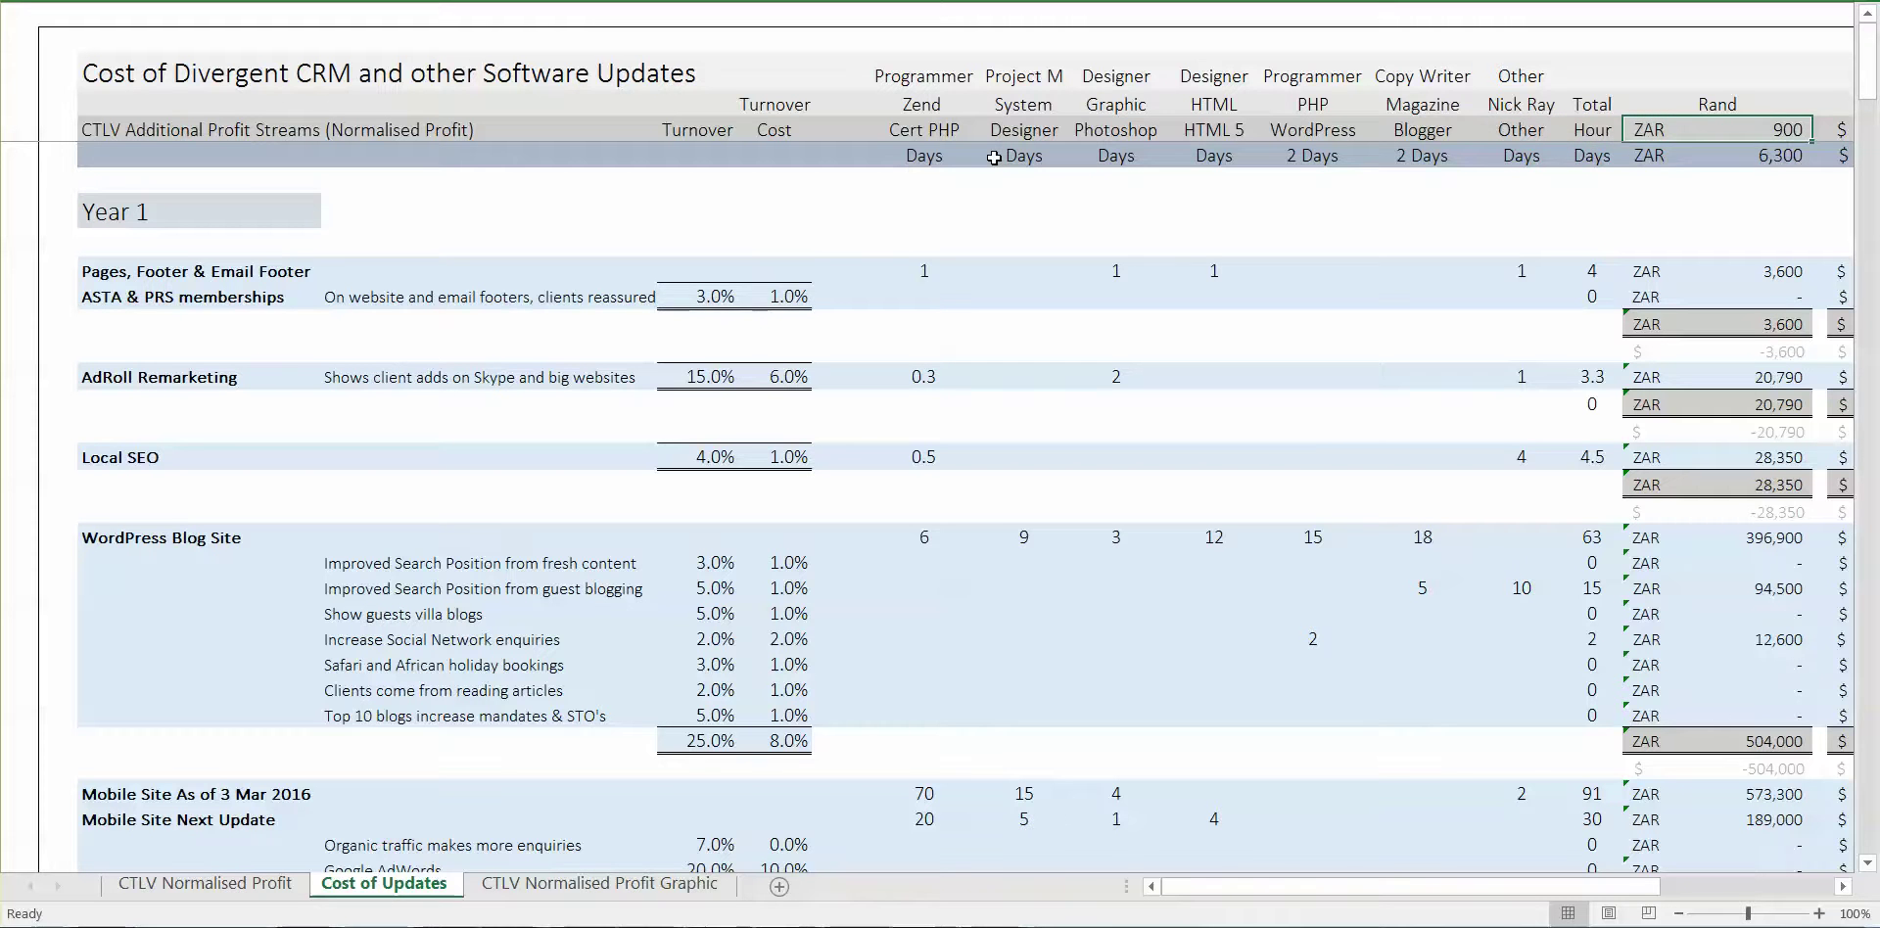
Review the hourly and daily Rand rates and the corresponding Dollar and Pound rates
{"action": "key", "text": "Down"}
{"action": "key", "text": "Down"}
{"action": "key", "text": "Up"}
{"action": "key", "text": "Up"}
{"action": "key", "text": "Right"}
{"action": "key", "text": "Right"}
{"action": "key", "text": "Right"}
{"action": "key", "text": "Right"}
{"action": "key", "text": "Right"}
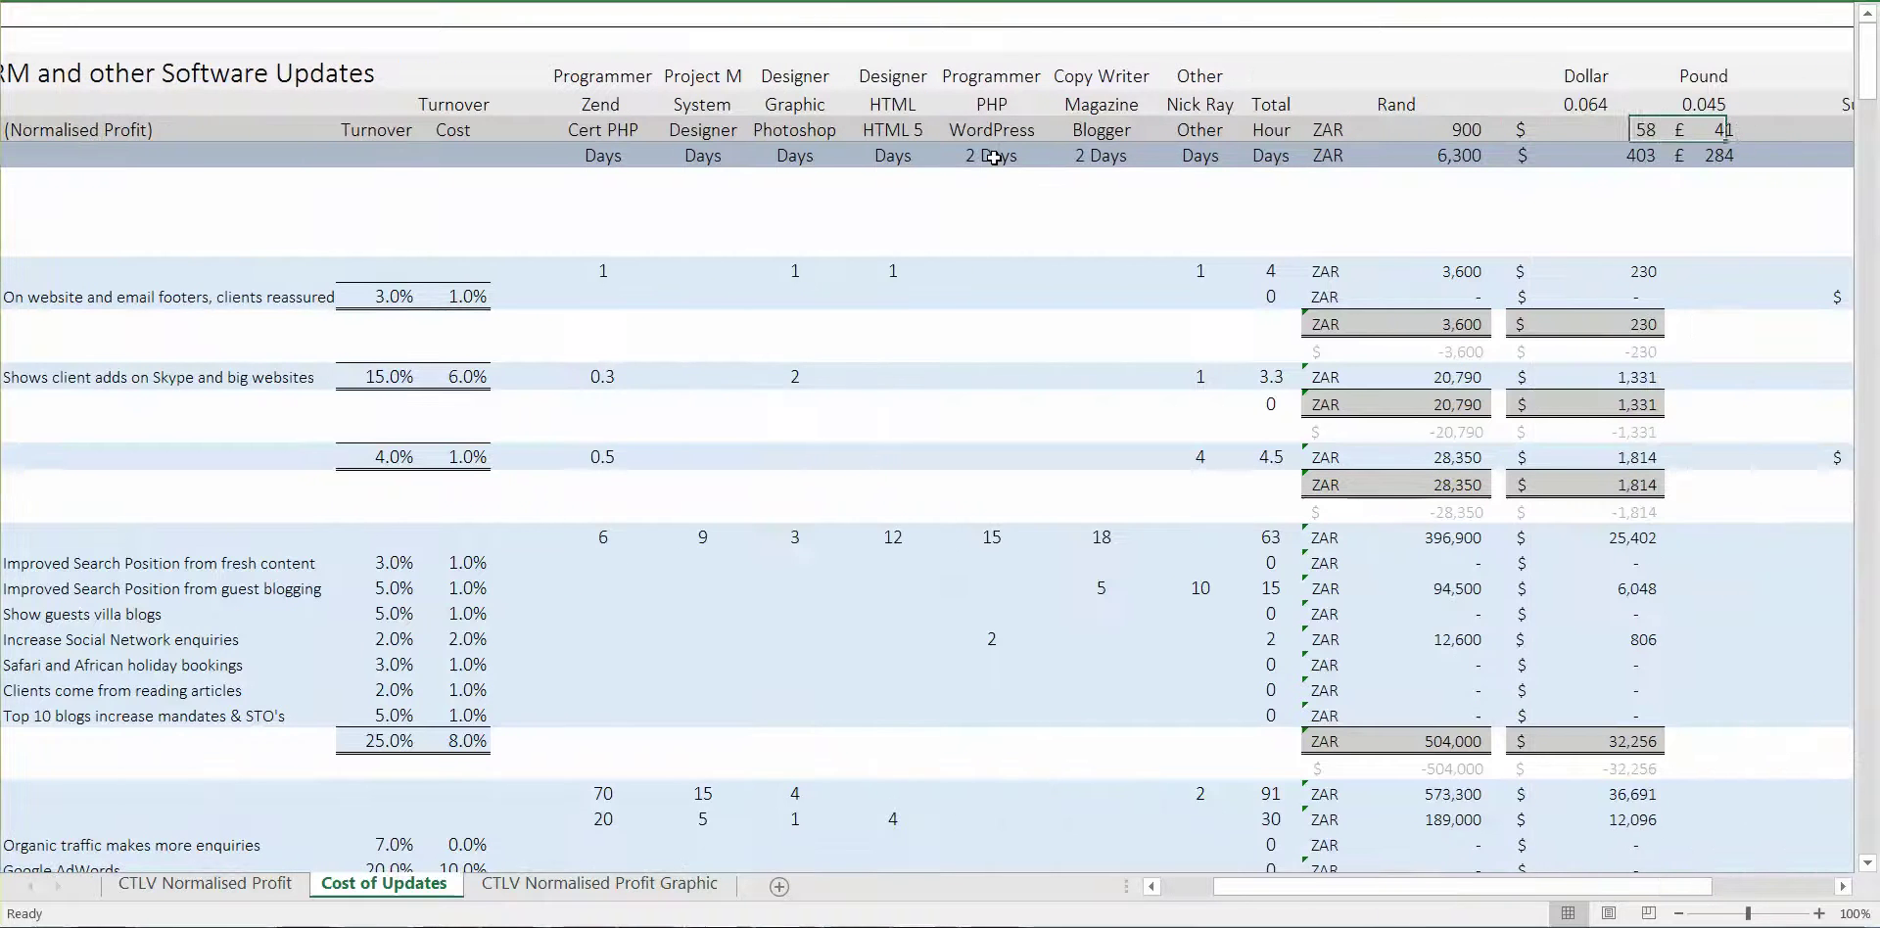
{"action": "key", "text": "Left"}
{"action": "key", "text": "Left"}
{"action": "key", "text": "Left"}
{"action": "key", "text": "Left"}
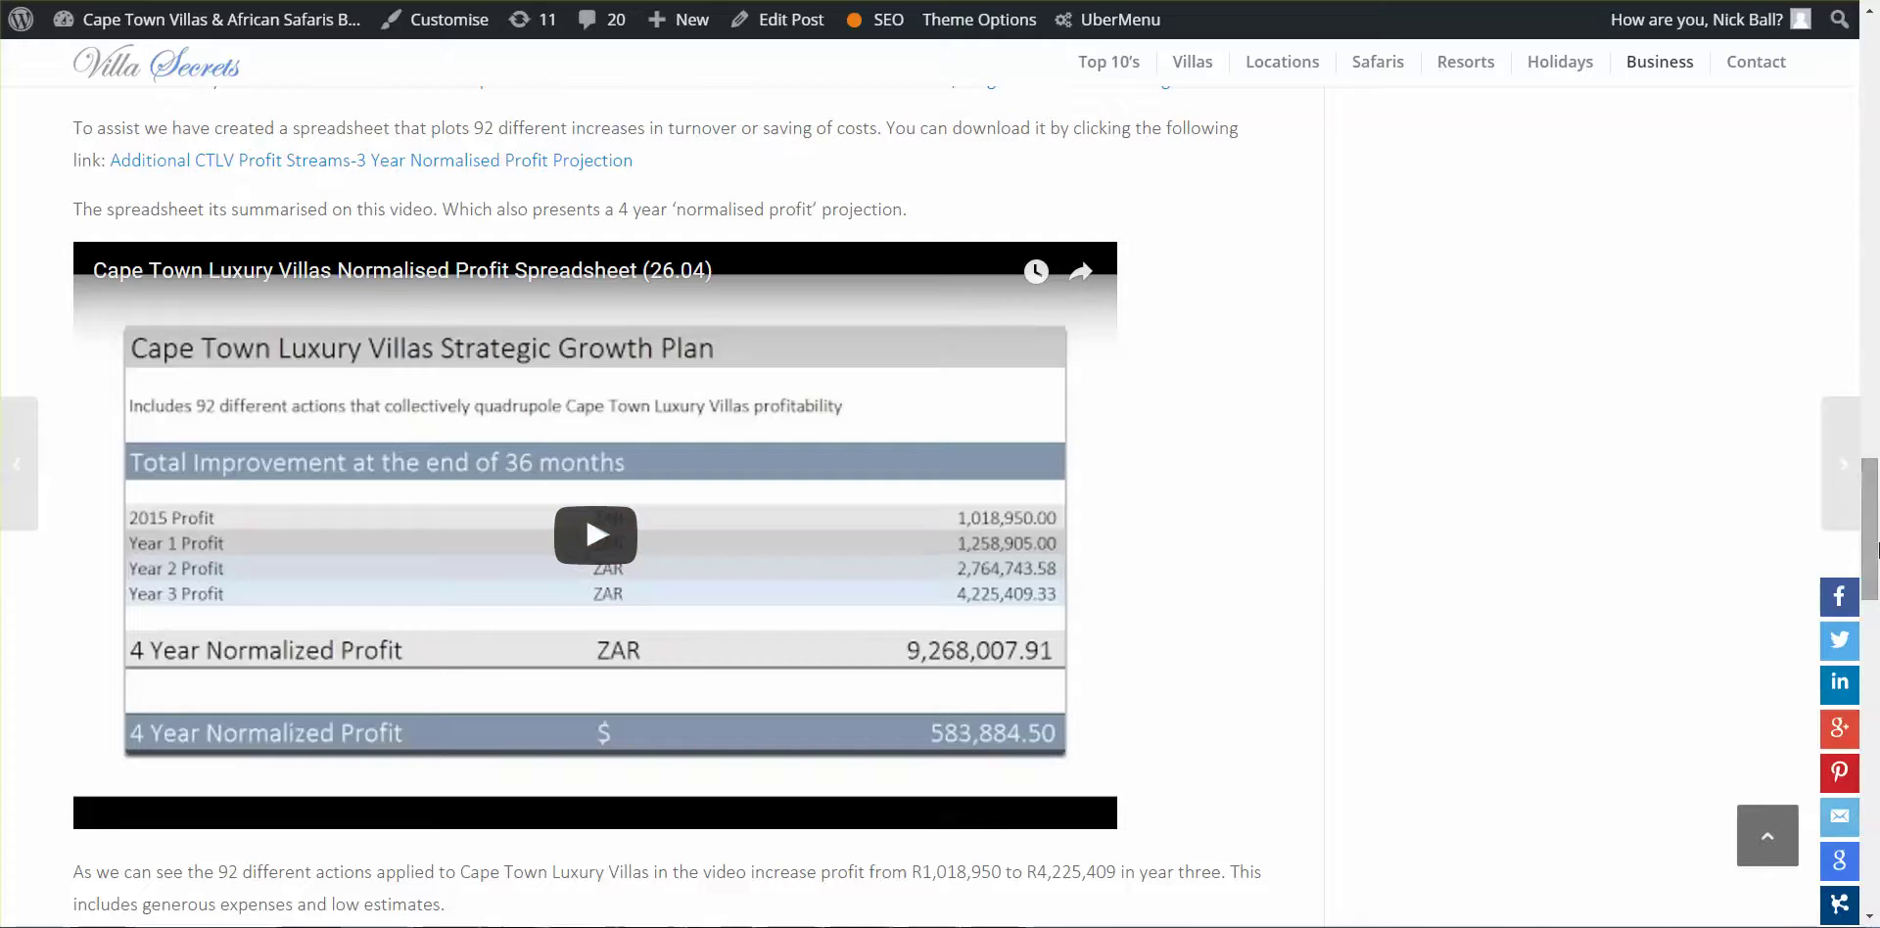
Return from the business plan page to the Cost of Updates sheet and review the Rand rates and the role columns' days cells
{"action": "left_click_drag", "start_coordinate": [1870, 529], "coordinate": [1876, 644]}
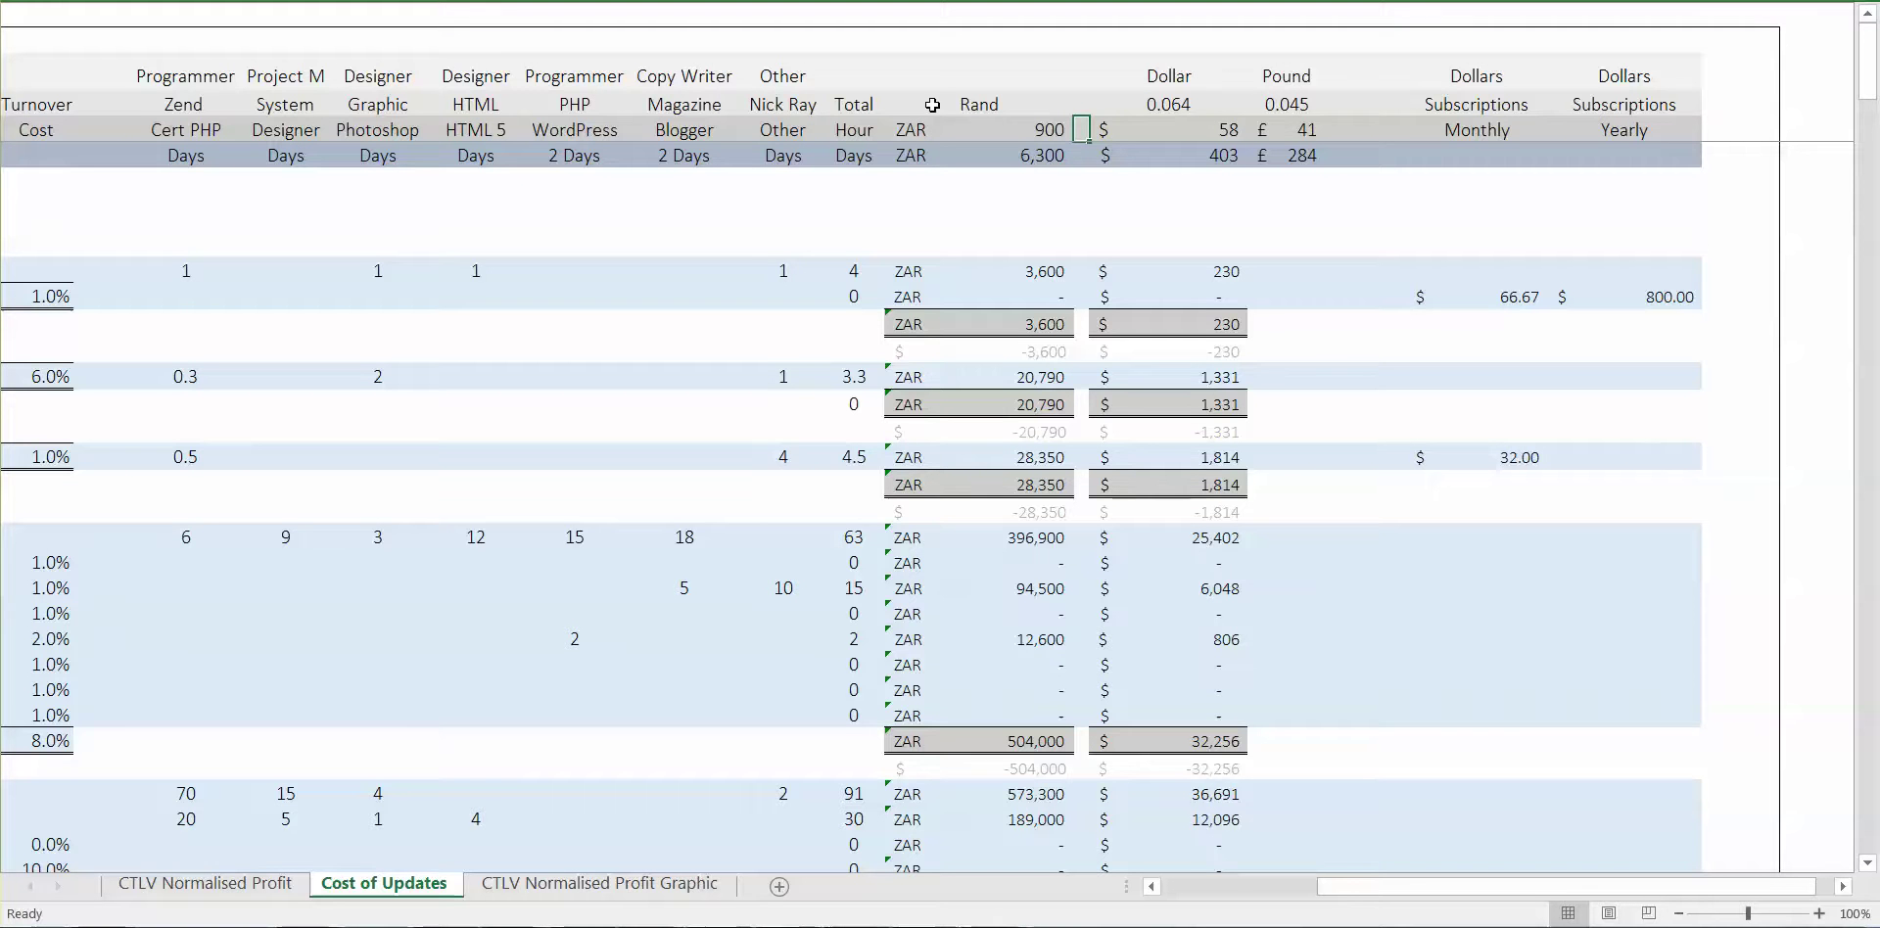
{"action": "left_click", "coordinate": [935, 129]}
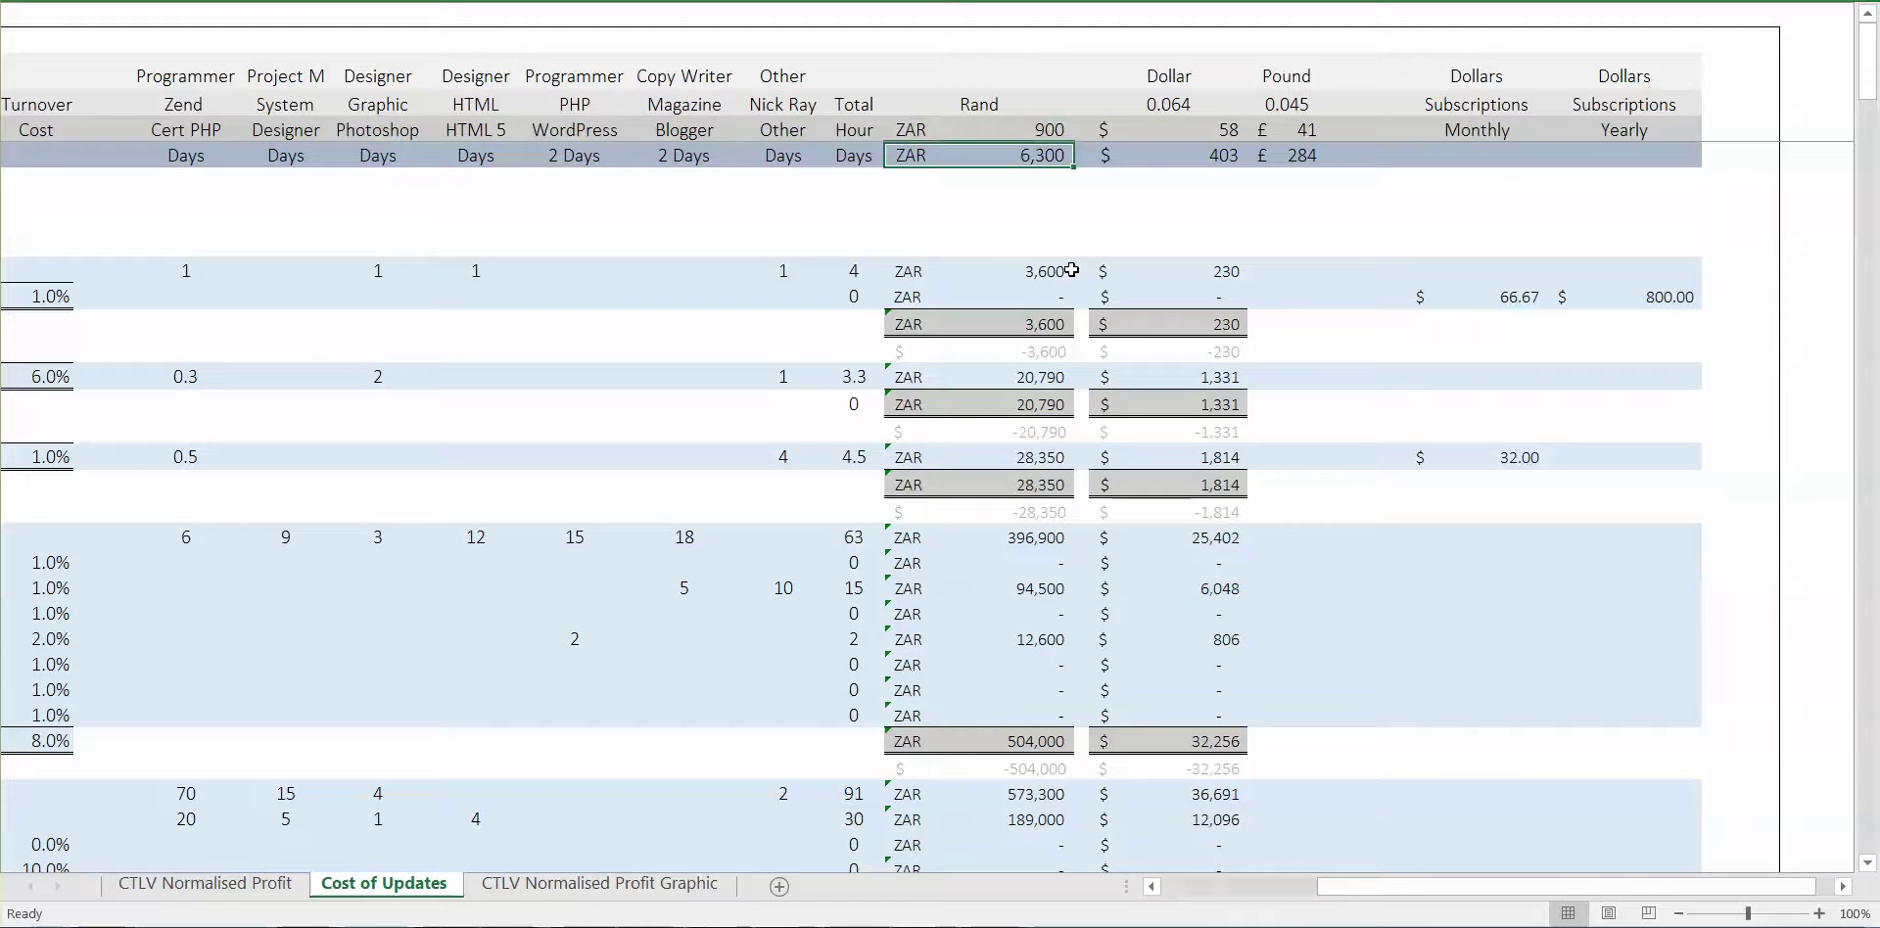
{"action": "key", "text": "Left"}
{"action": "key", "text": "Left"}
{"action": "key", "text": "Left"}
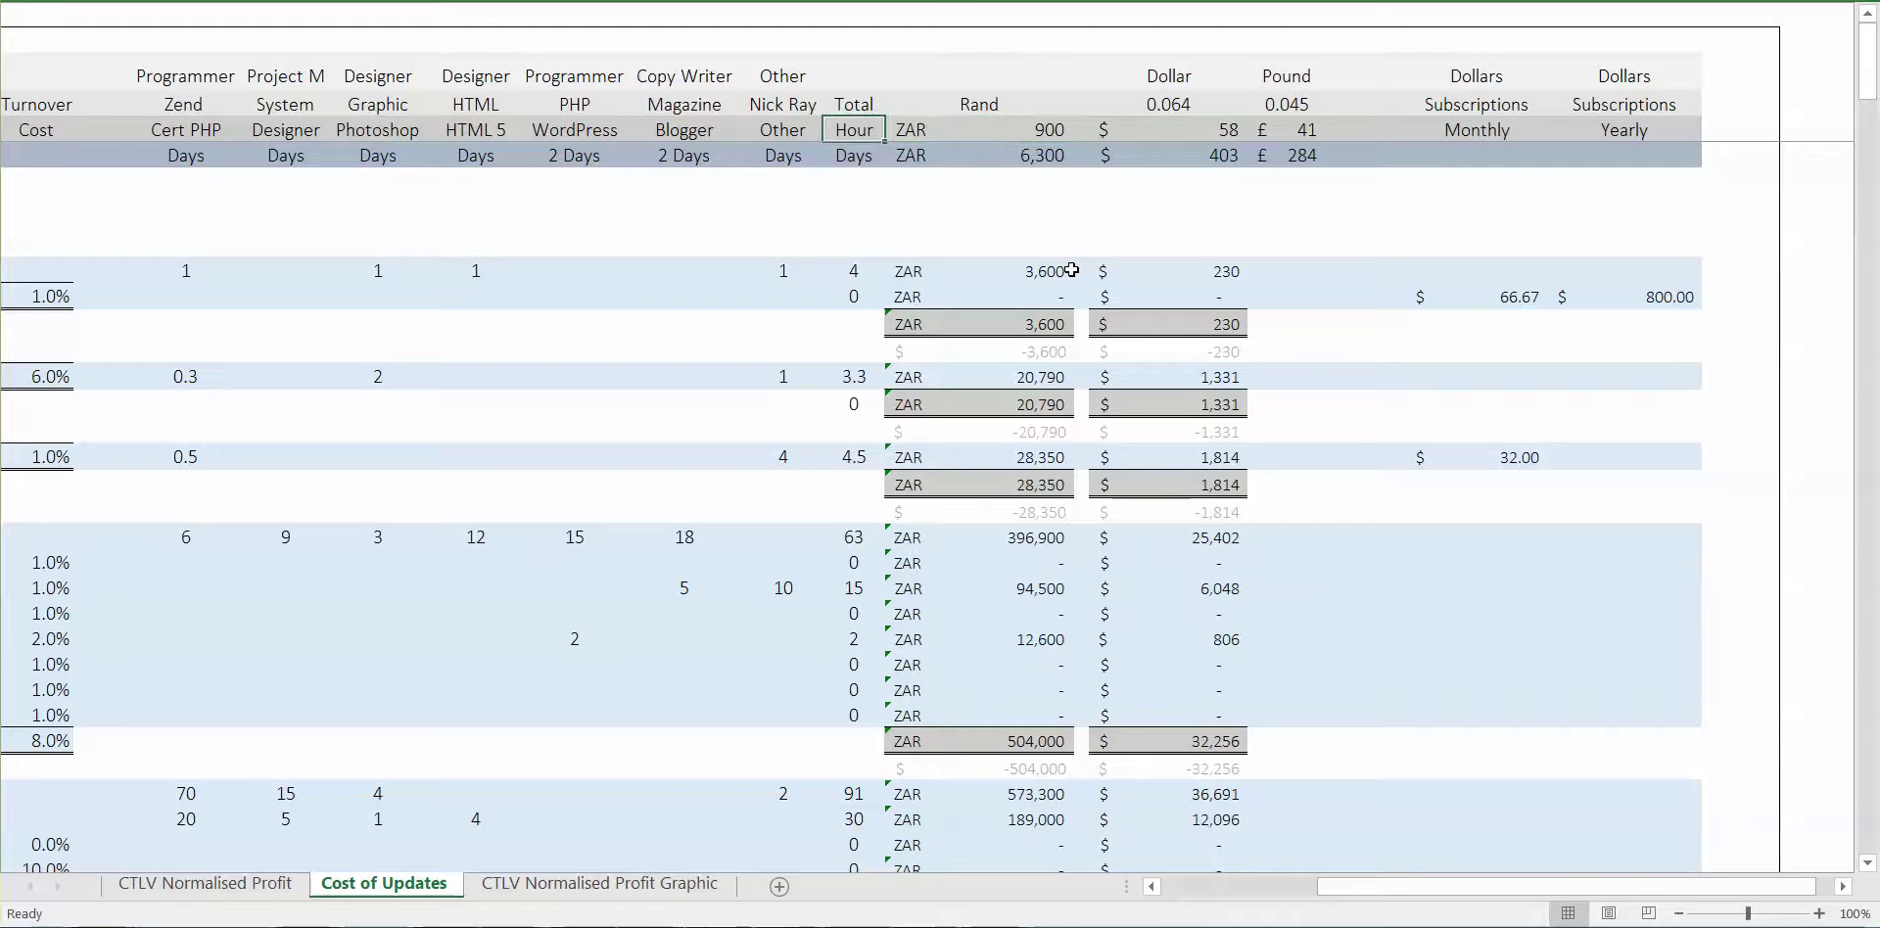
{"action": "key", "text": "Down"}
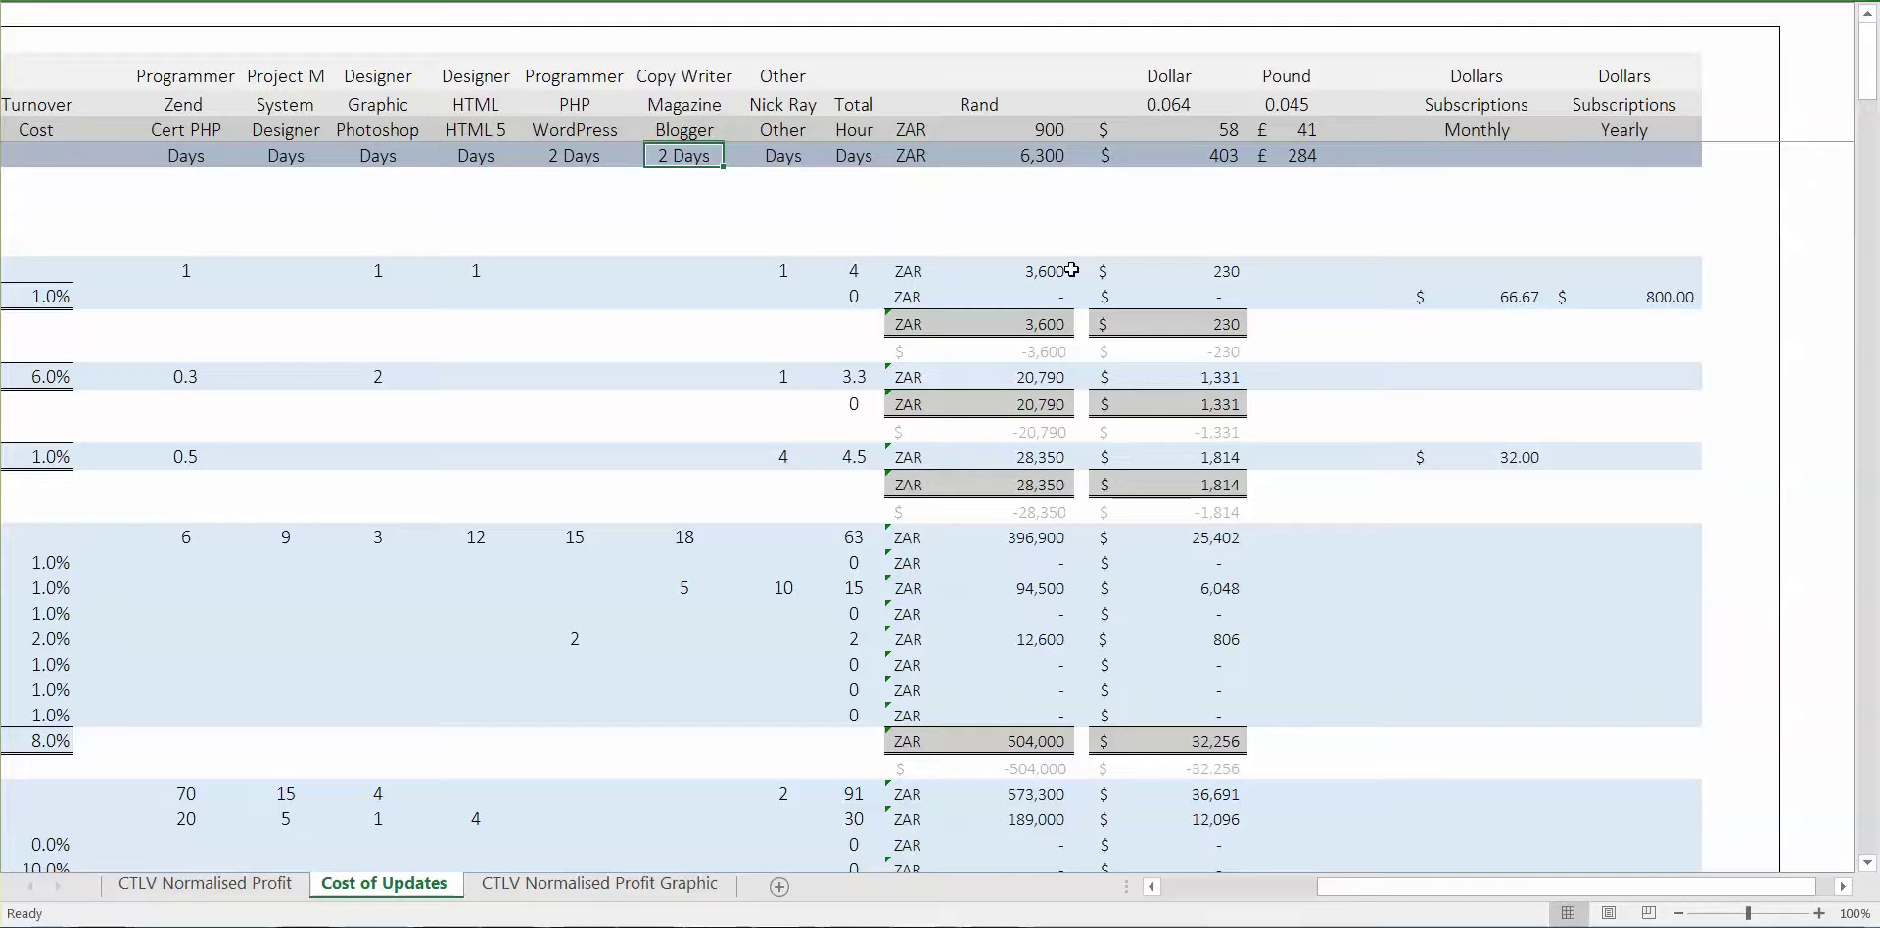
{"action": "key", "text": "Left"}
{"action": "key", "text": "Left"}
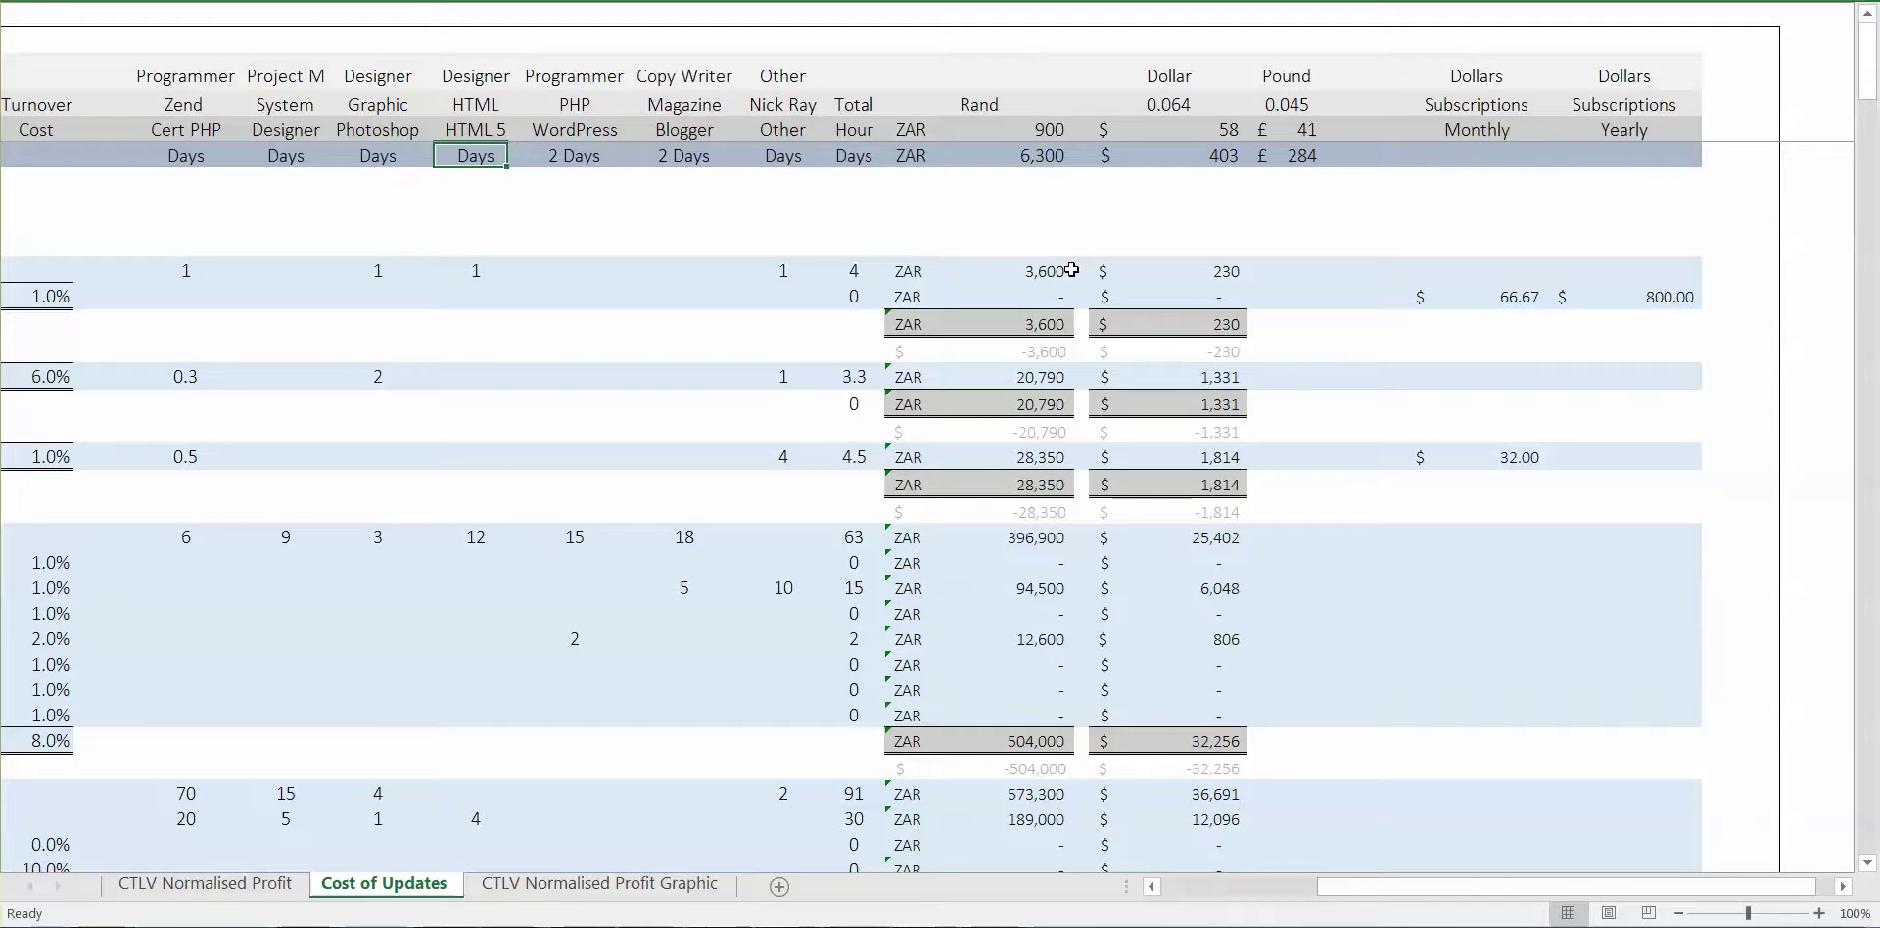
{"action": "key", "text": "Left"}
Go across to the Pound daily rate and compare the hourly Dollar and Pound rates
{"action": "key", "text": "Right"}
{"action": "key", "text": "Right"}
{"action": "key", "text": "Right"}
{"action": "key", "text": "Right"}
{"action": "key", "text": "Right"}
{"action": "key", "text": "Right"}
{"action": "key", "text": "Right"}
{"action": "key", "text": "Right"}
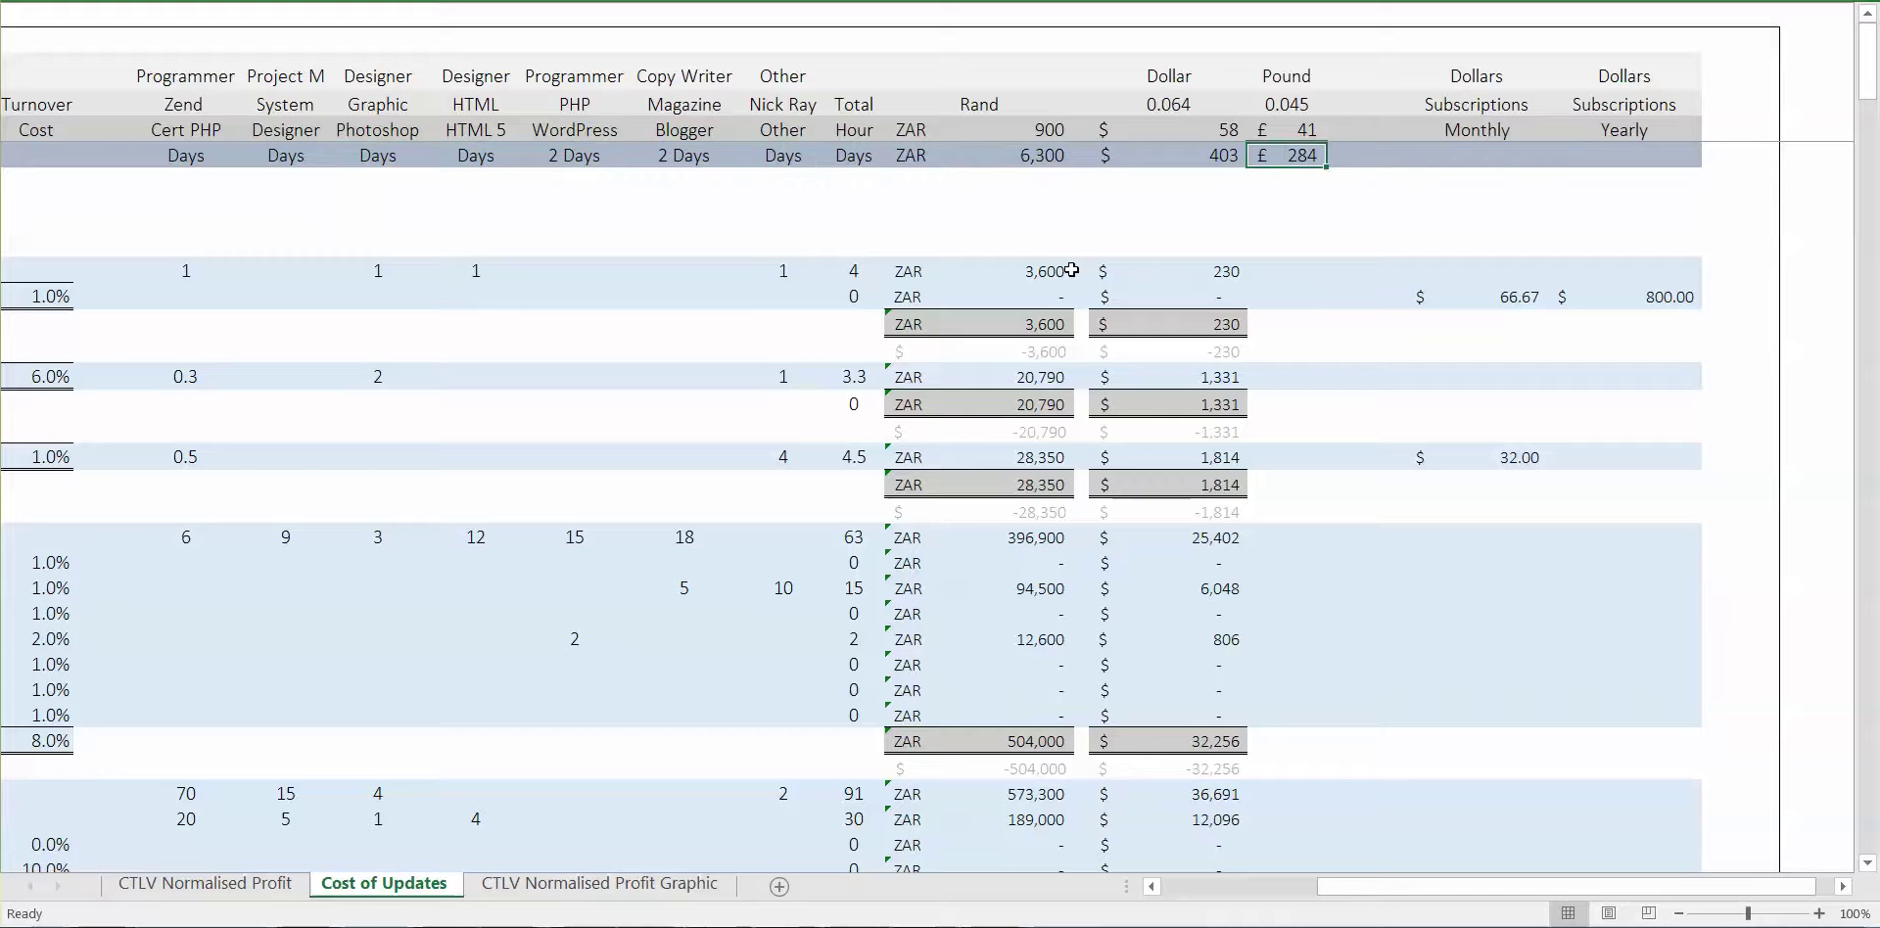
{"action": "key", "text": "Left"}
{"action": "key", "text": "Up"}
{"action": "key", "text": "Right"}
{"action": "key", "text": "Left"}
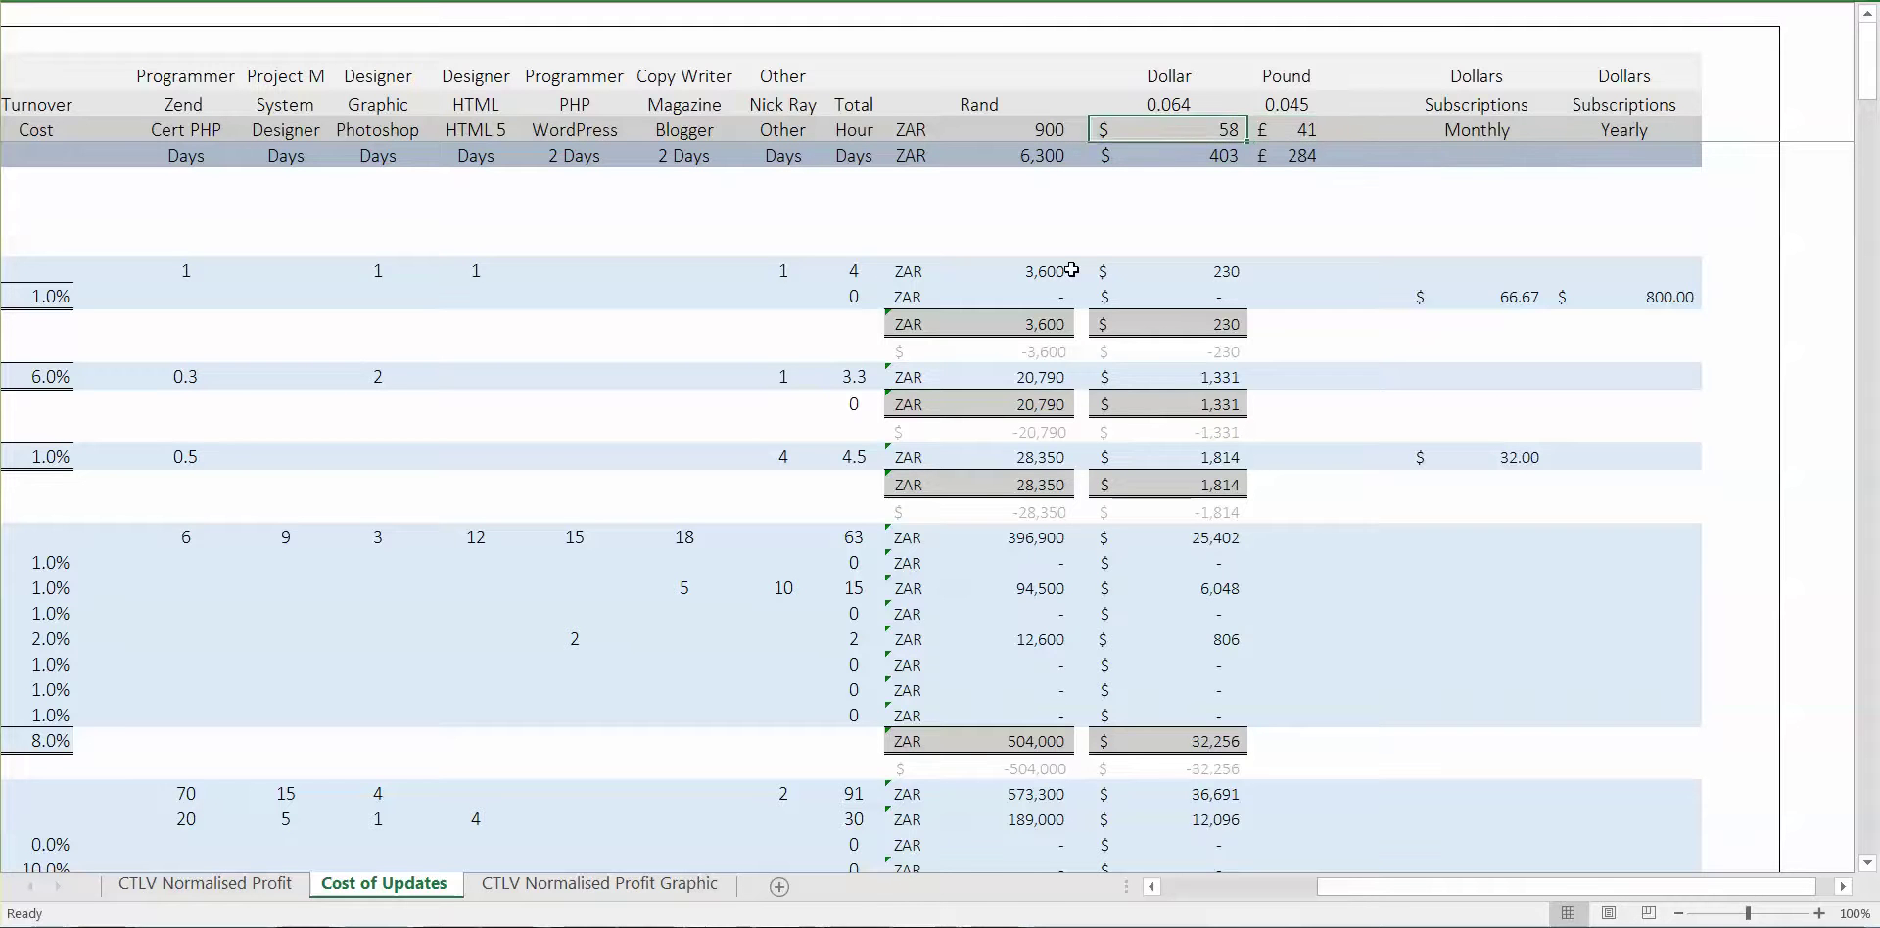
{"action": "key", "text": "Right"}
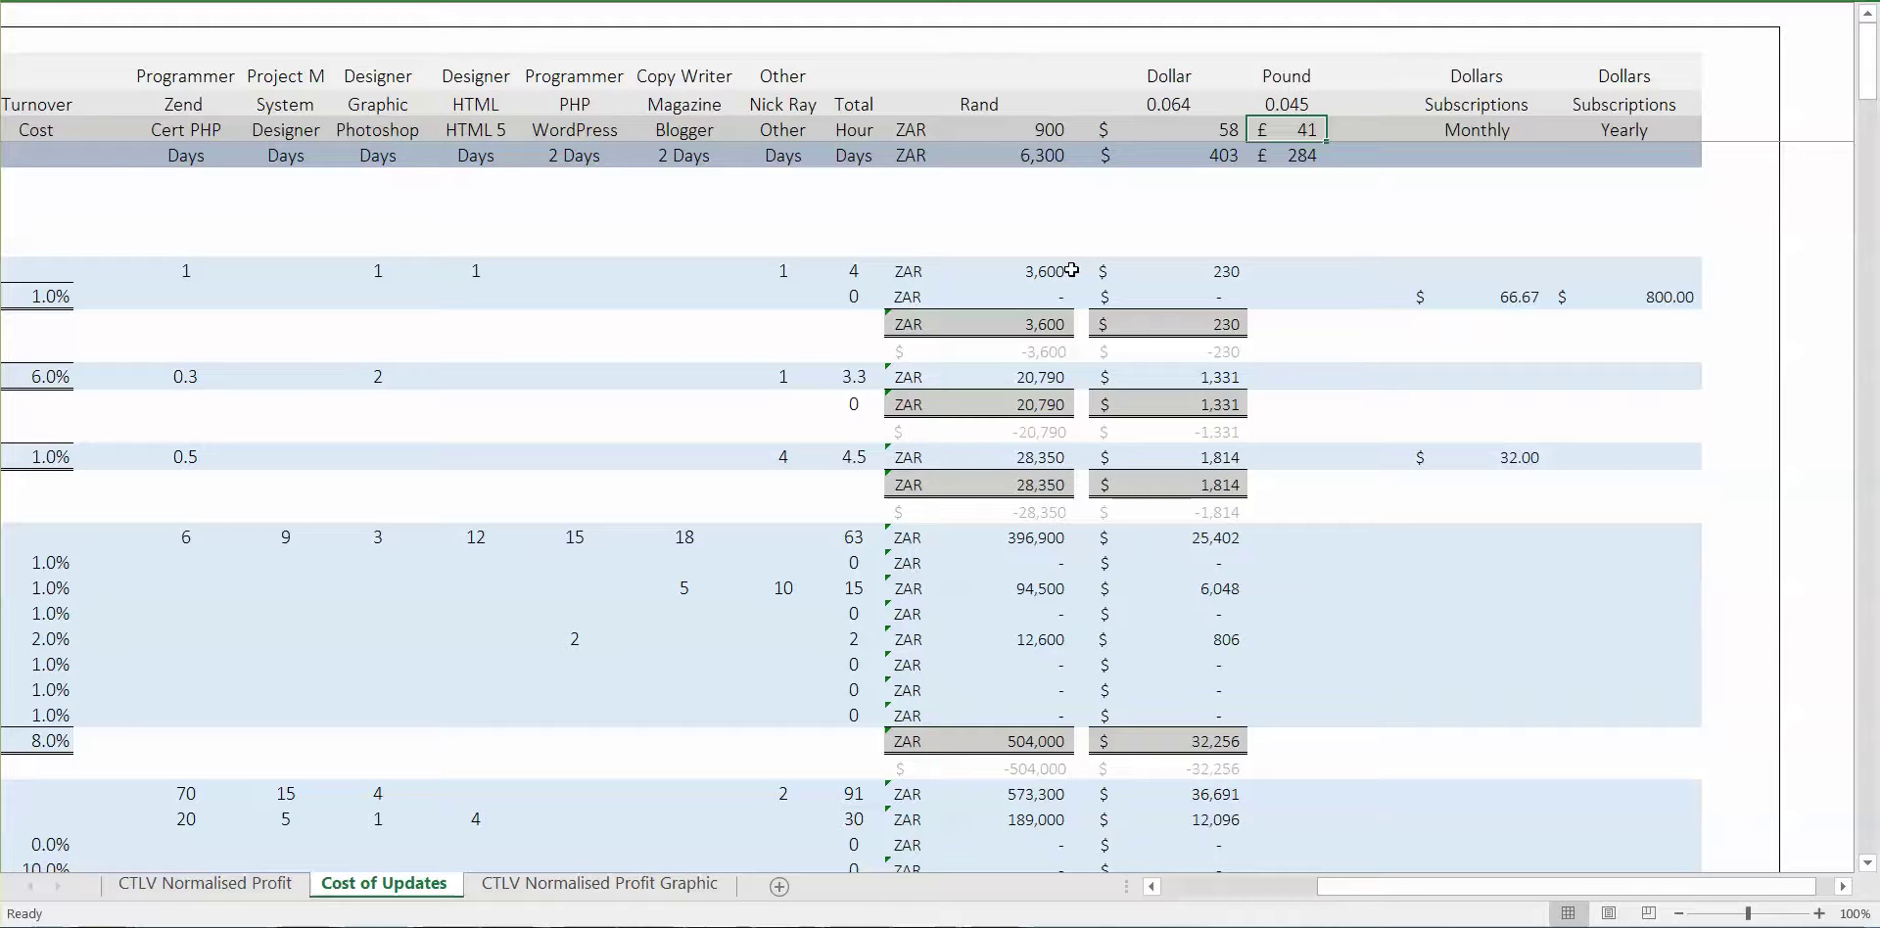
{"action": "key", "text": "Left"}
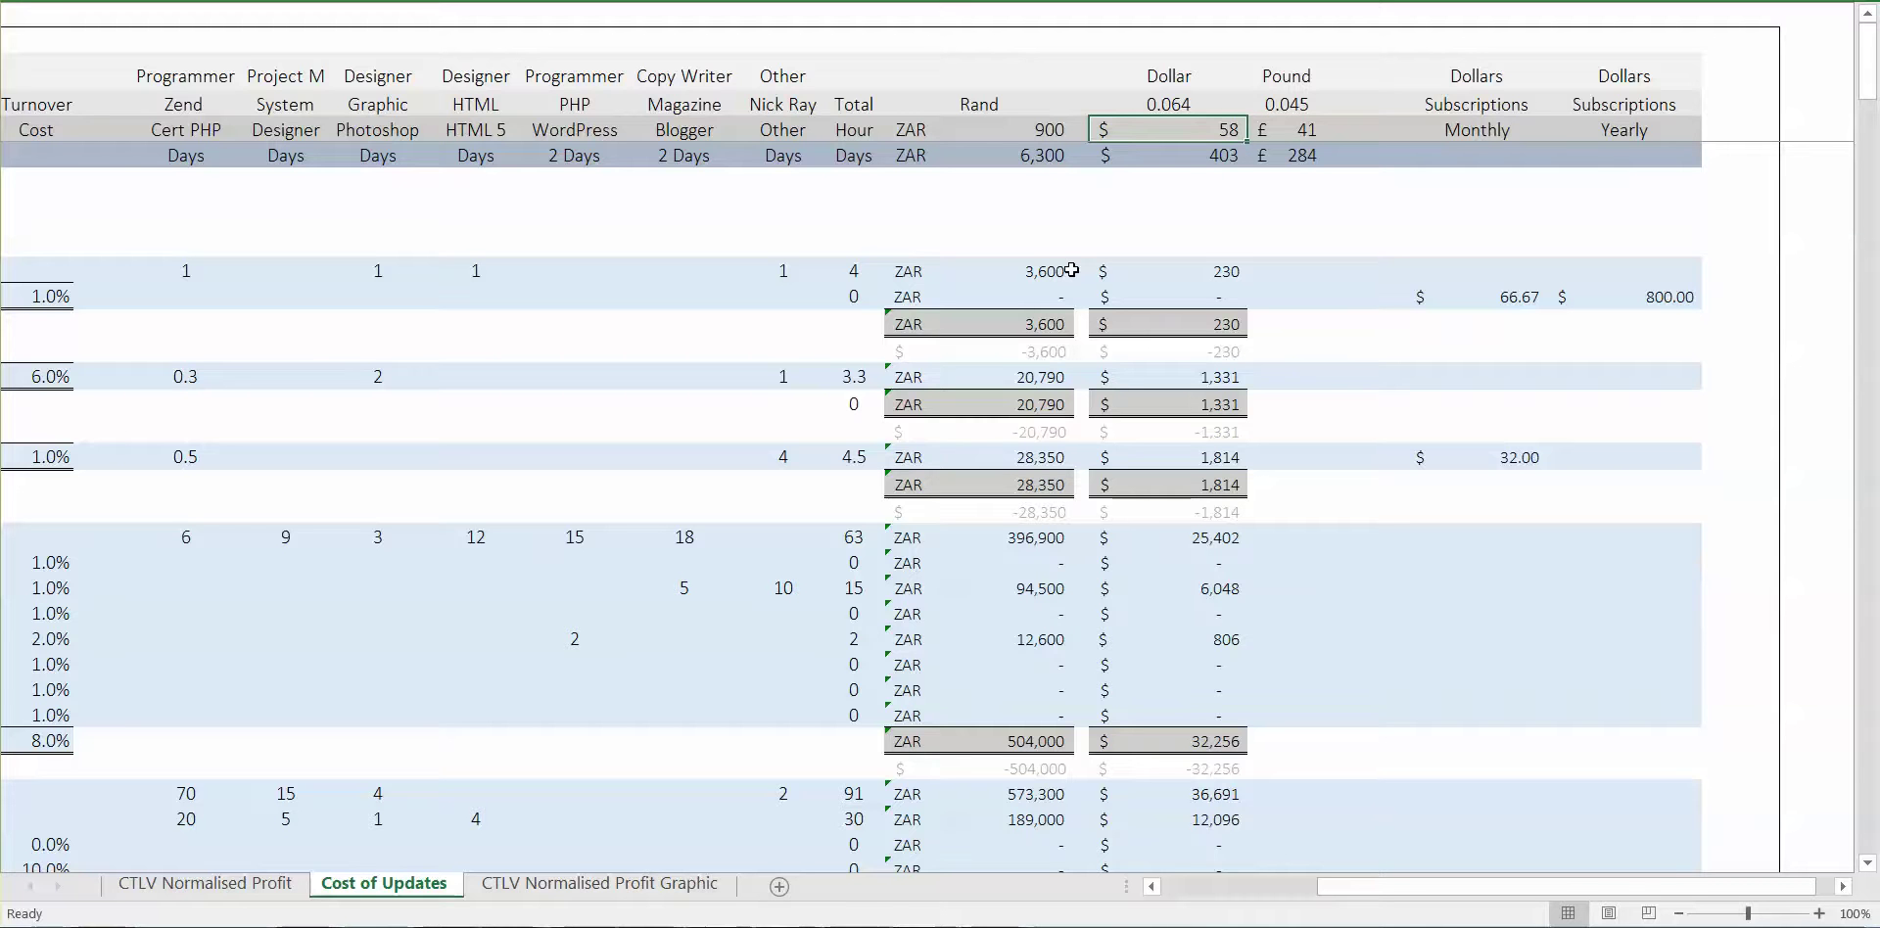
Examine the Dollar exchange rate and recheck the daily and hourly Dollar and Pound rates
{"action": "key", "text": "Up"}
{"action": "key", "text": "Right"}
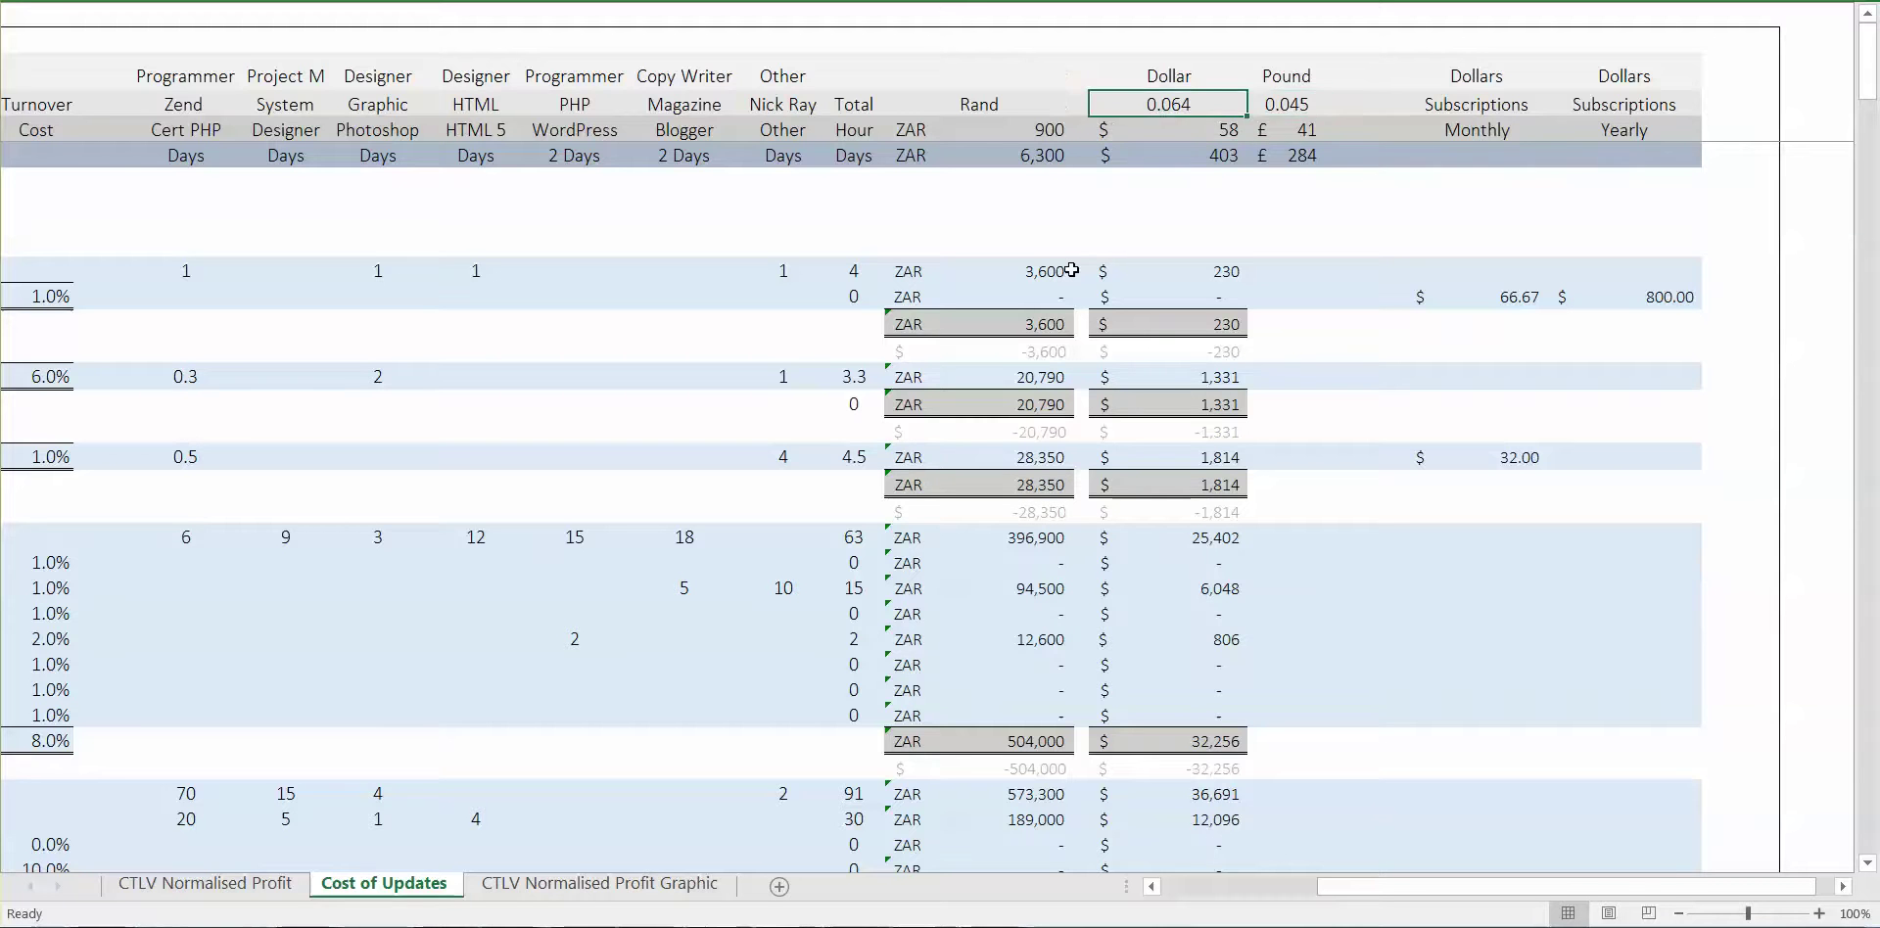
{"action": "key", "text": "Left"}
{"action": "key", "text": "Down"}
{"action": "key", "text": "Down"}
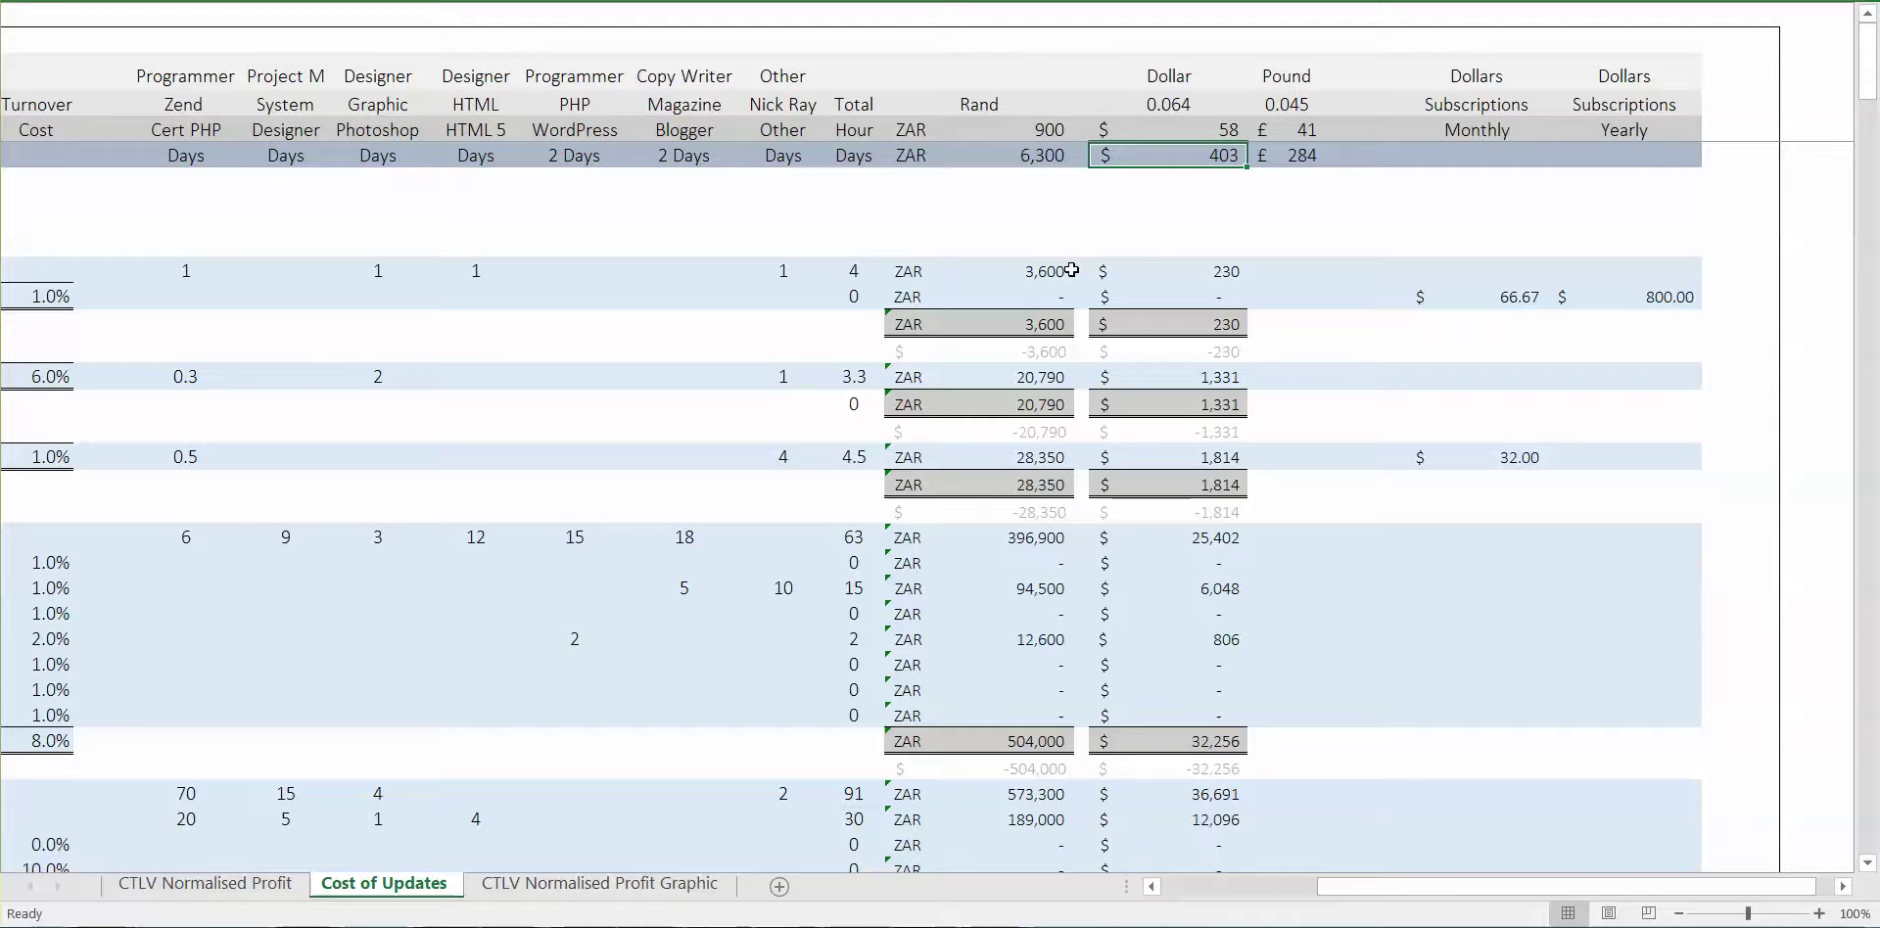
{"action": "key", "text": "Right"}
{"action": "key", "text": "Up"}
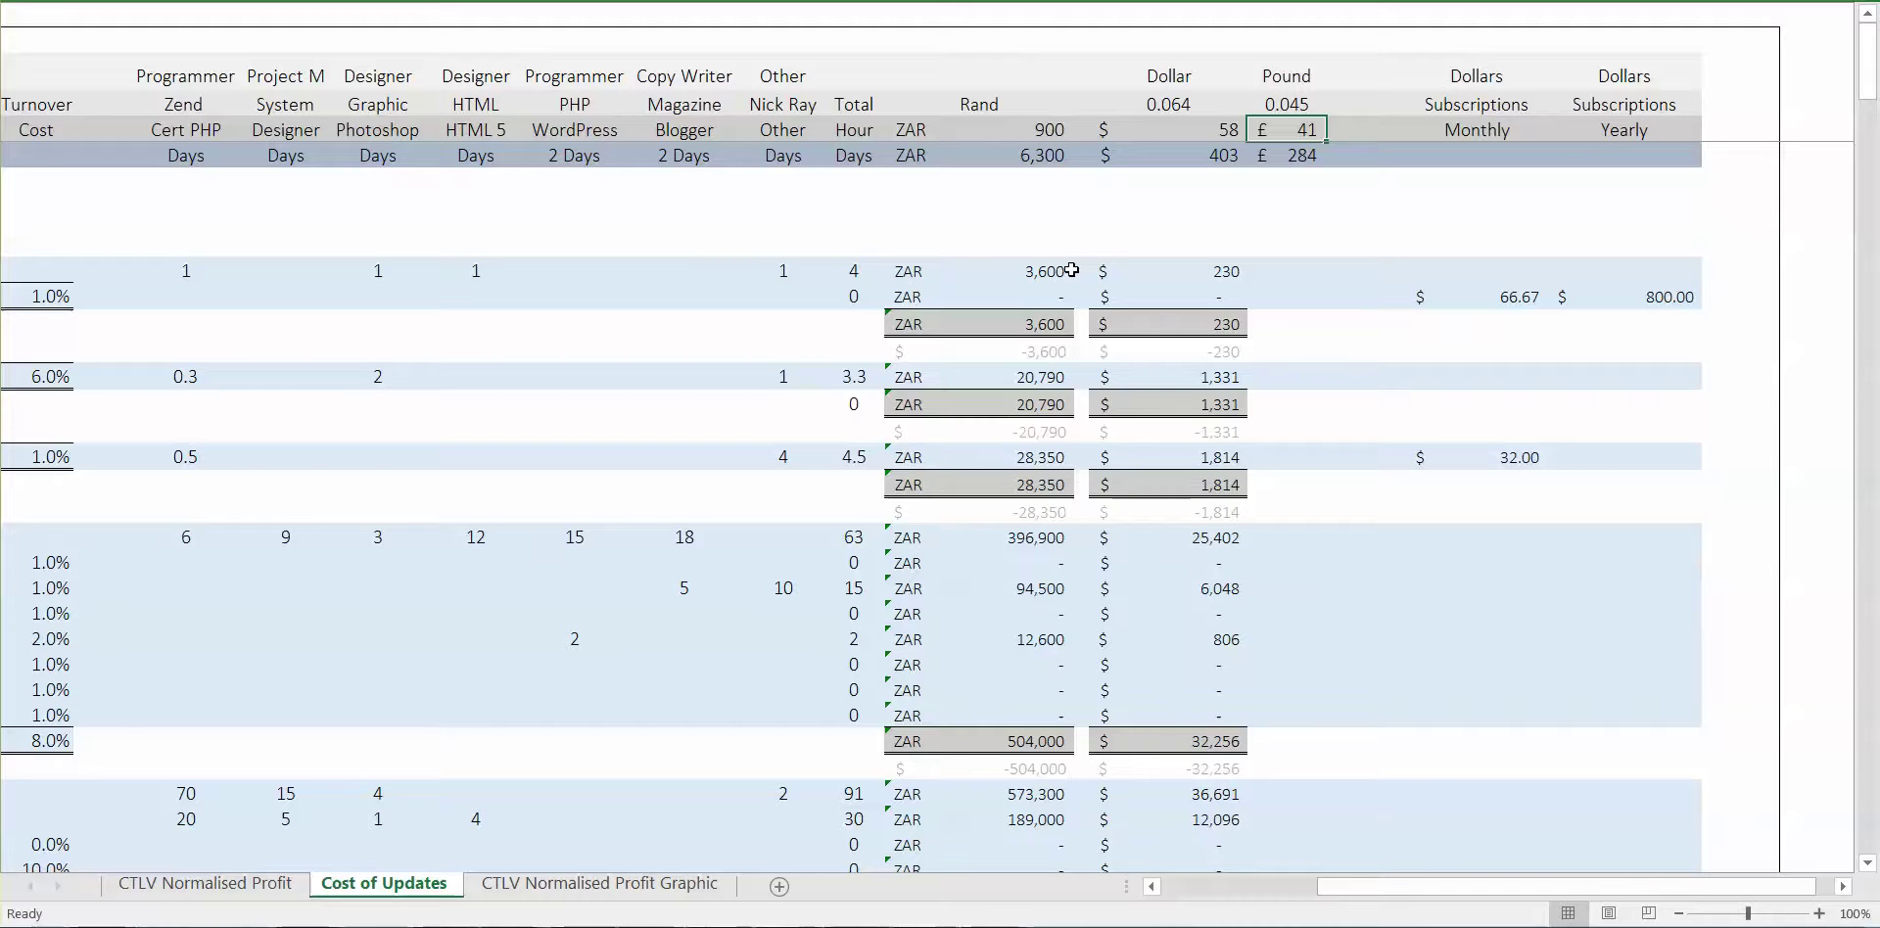
{"action": "key", "text": "Left"}
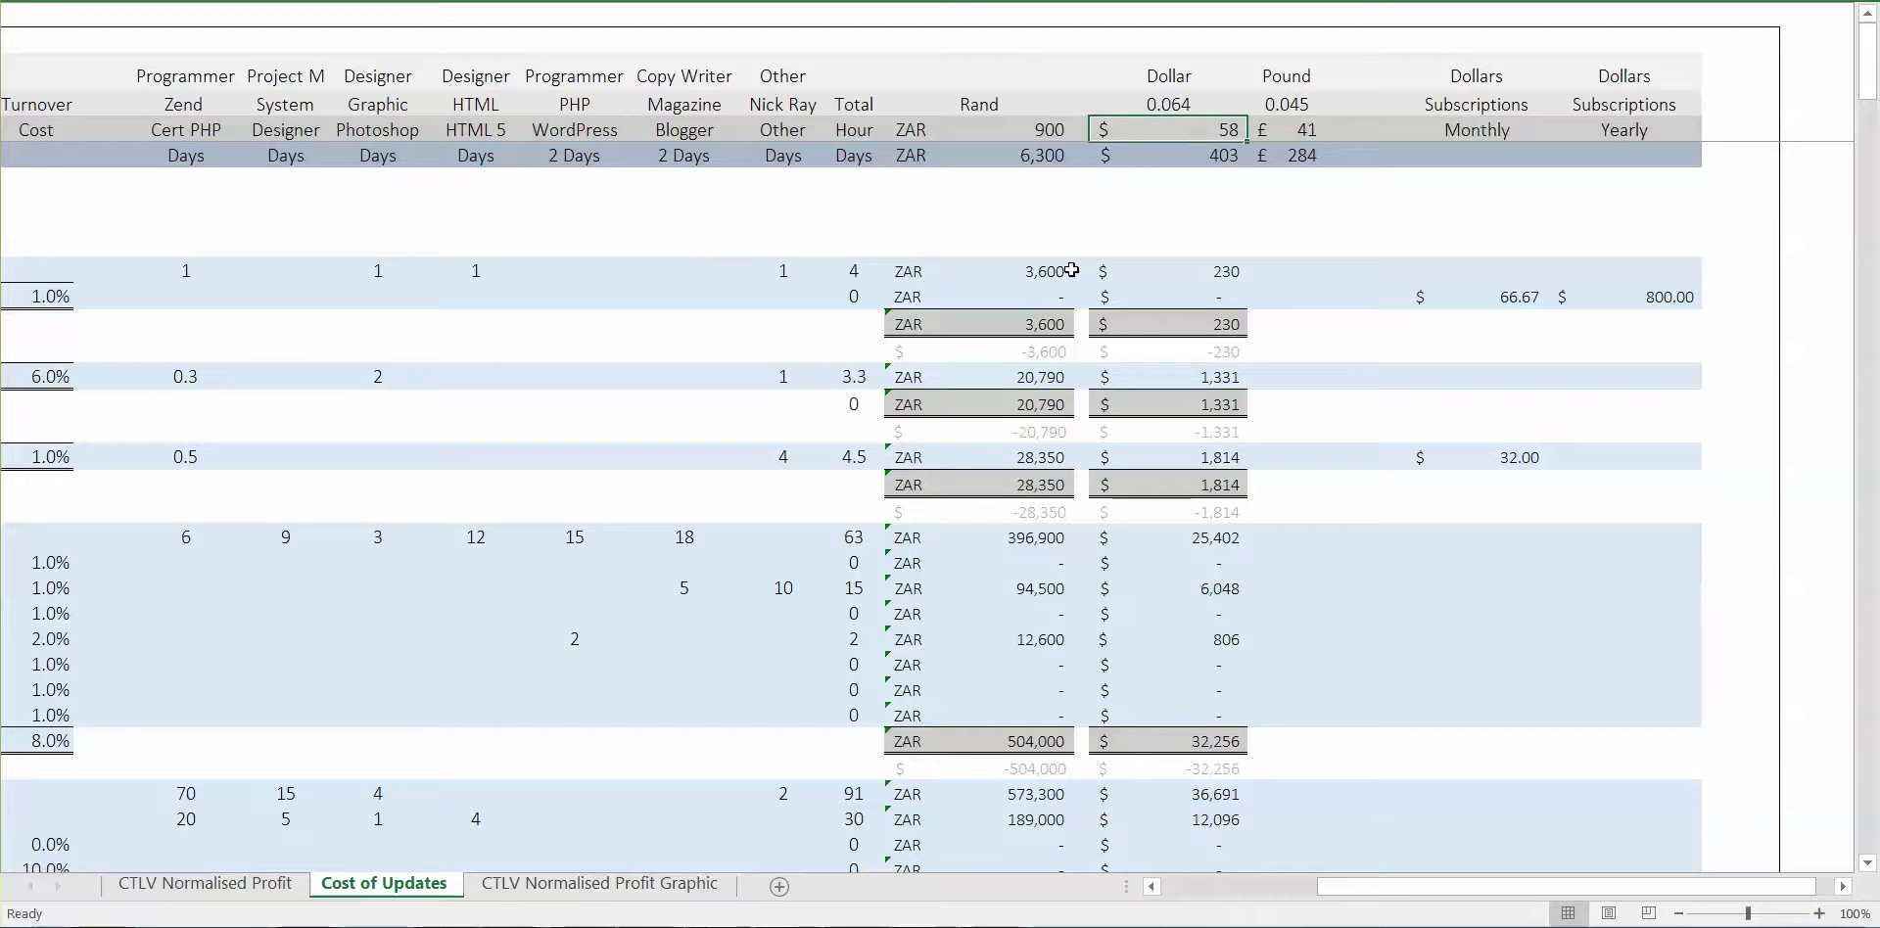
{"action": "key", "text": "Left"}
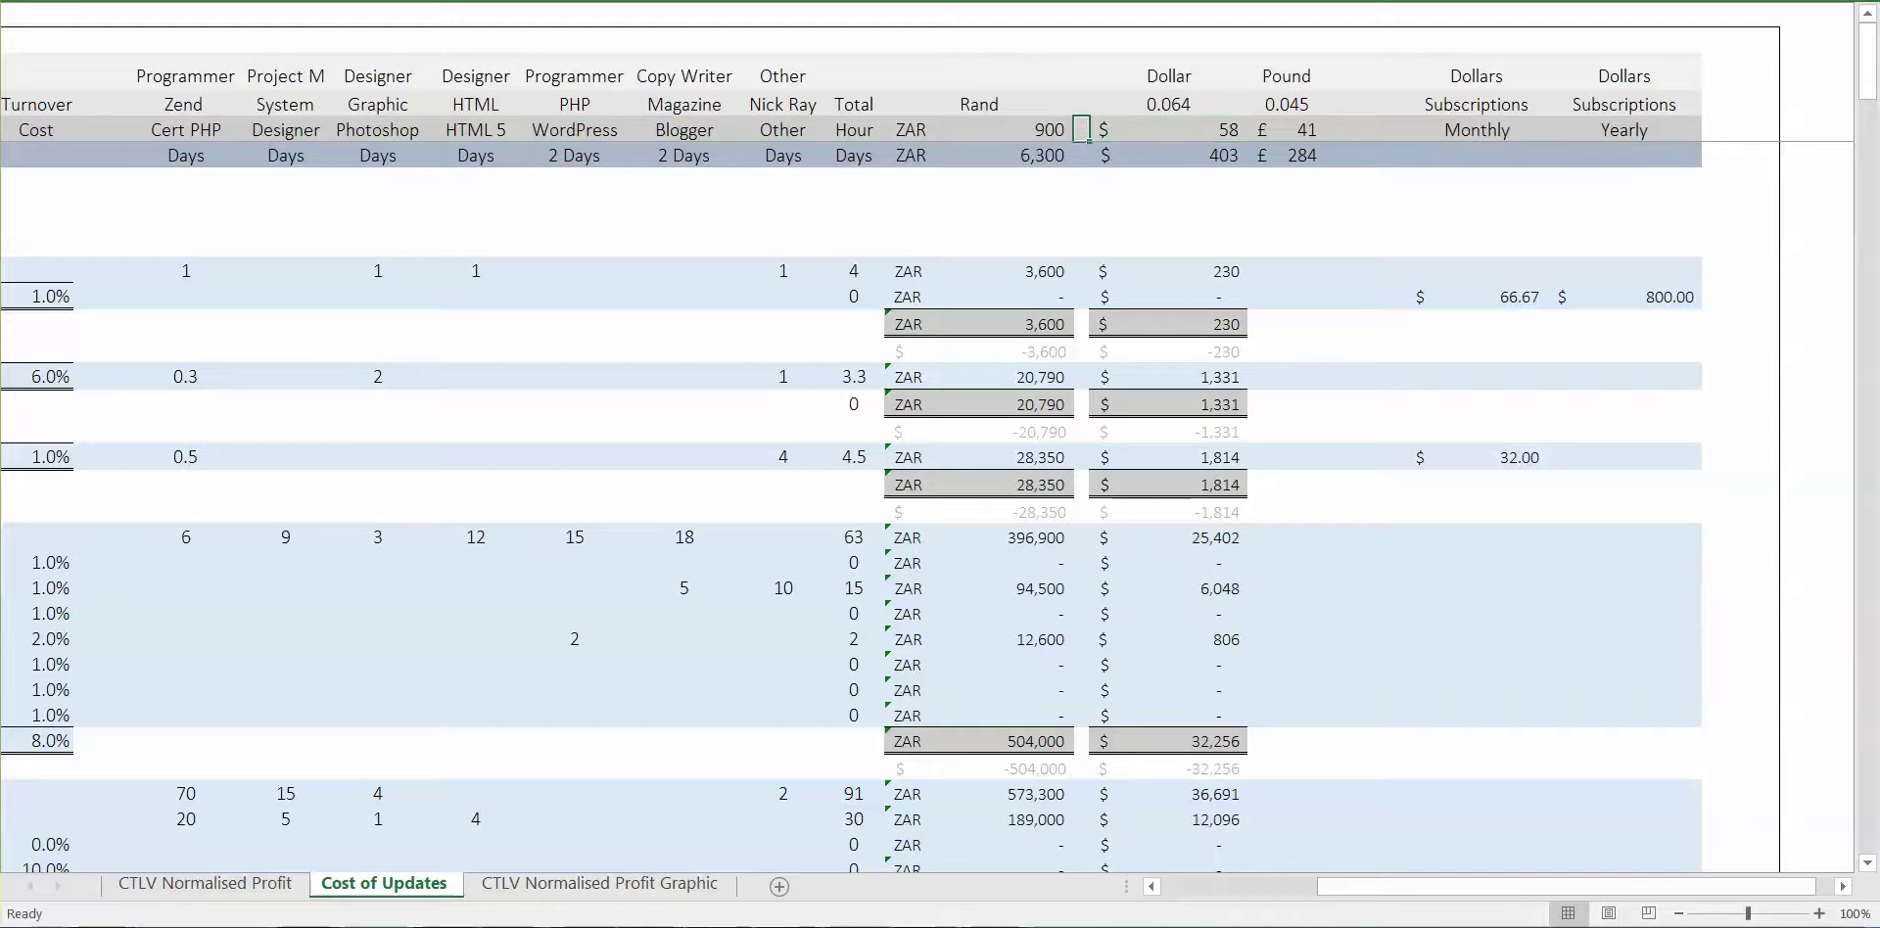
Examine the monthly Dollars Subscriptions column and its entries down to the Local SEO rows, ending at the ASTA & PRS memberships row
{"action": "key", "text": "Right"}
{"action": "key", "text": "Right"}
{"action": "key", "text": "Right"}
{"action": "key", "text": "Right"}
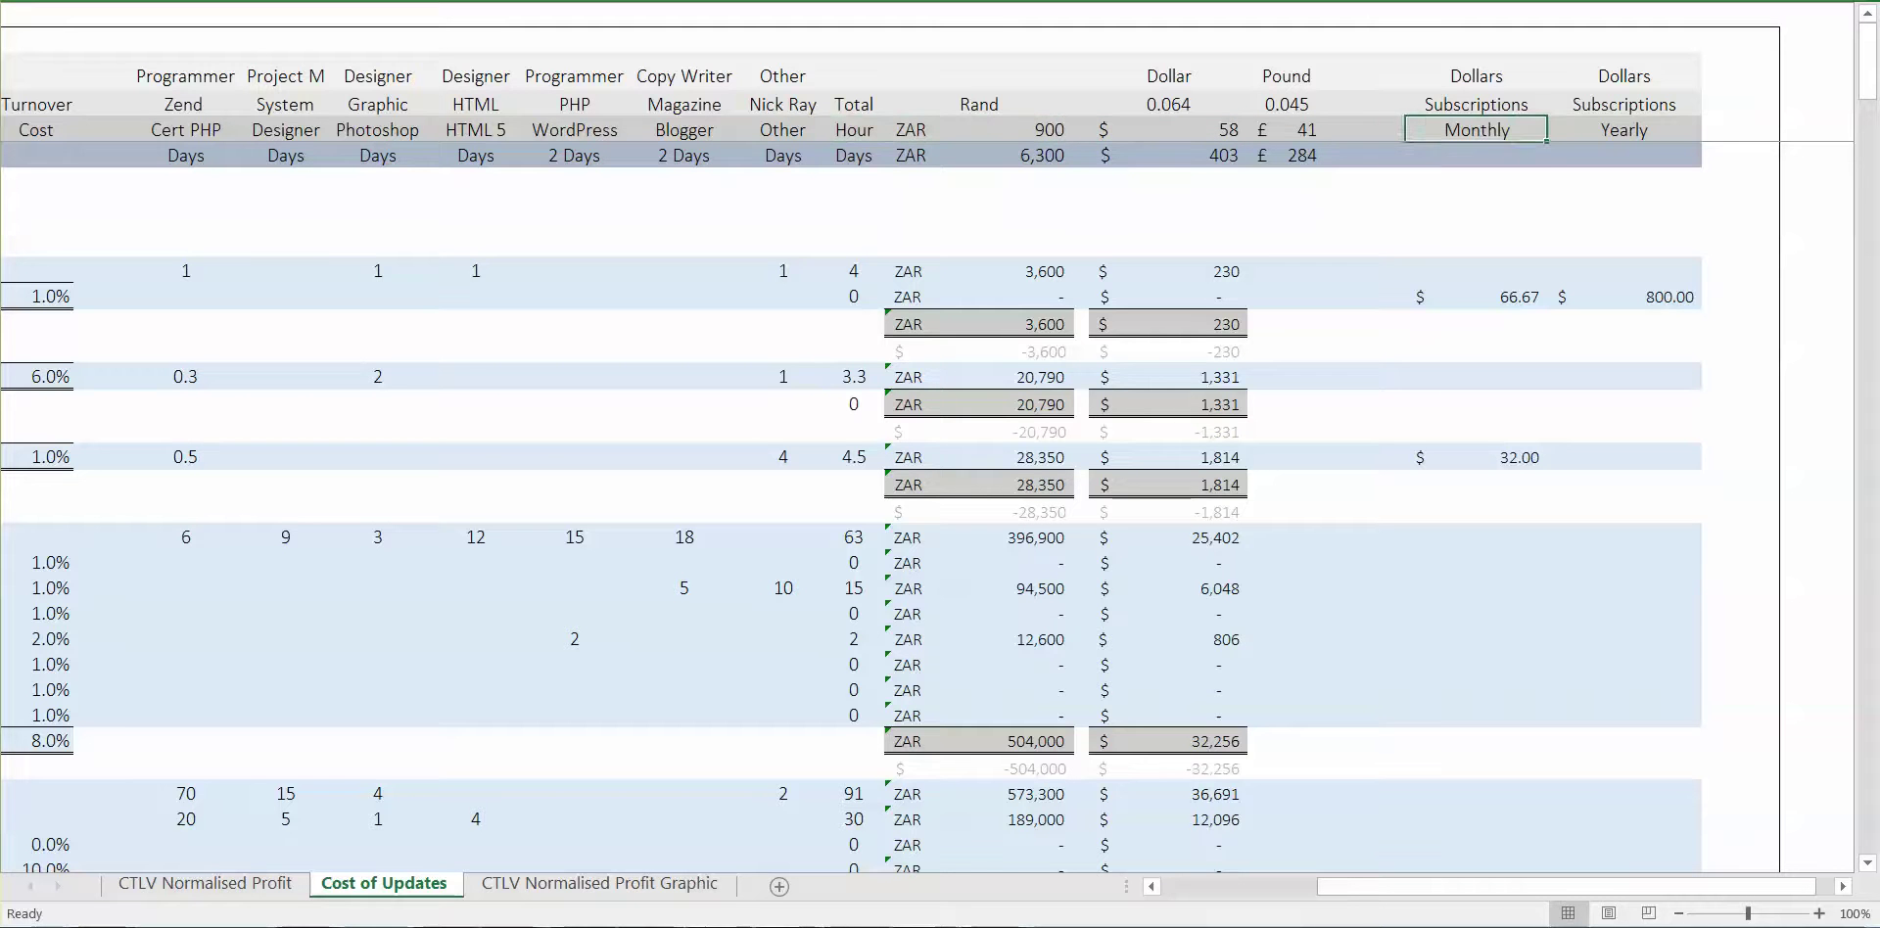
{"action": "key", "text": "Down"}
{"action": "key", "text": "Down"}
{"action": "key", "text": "Down"}
{"action": "key", "text": "Down"}
{"action": "key", "text": "Down"}
{"action": "key", "text": "Down"}
{"action": "key", "text": "Down"}
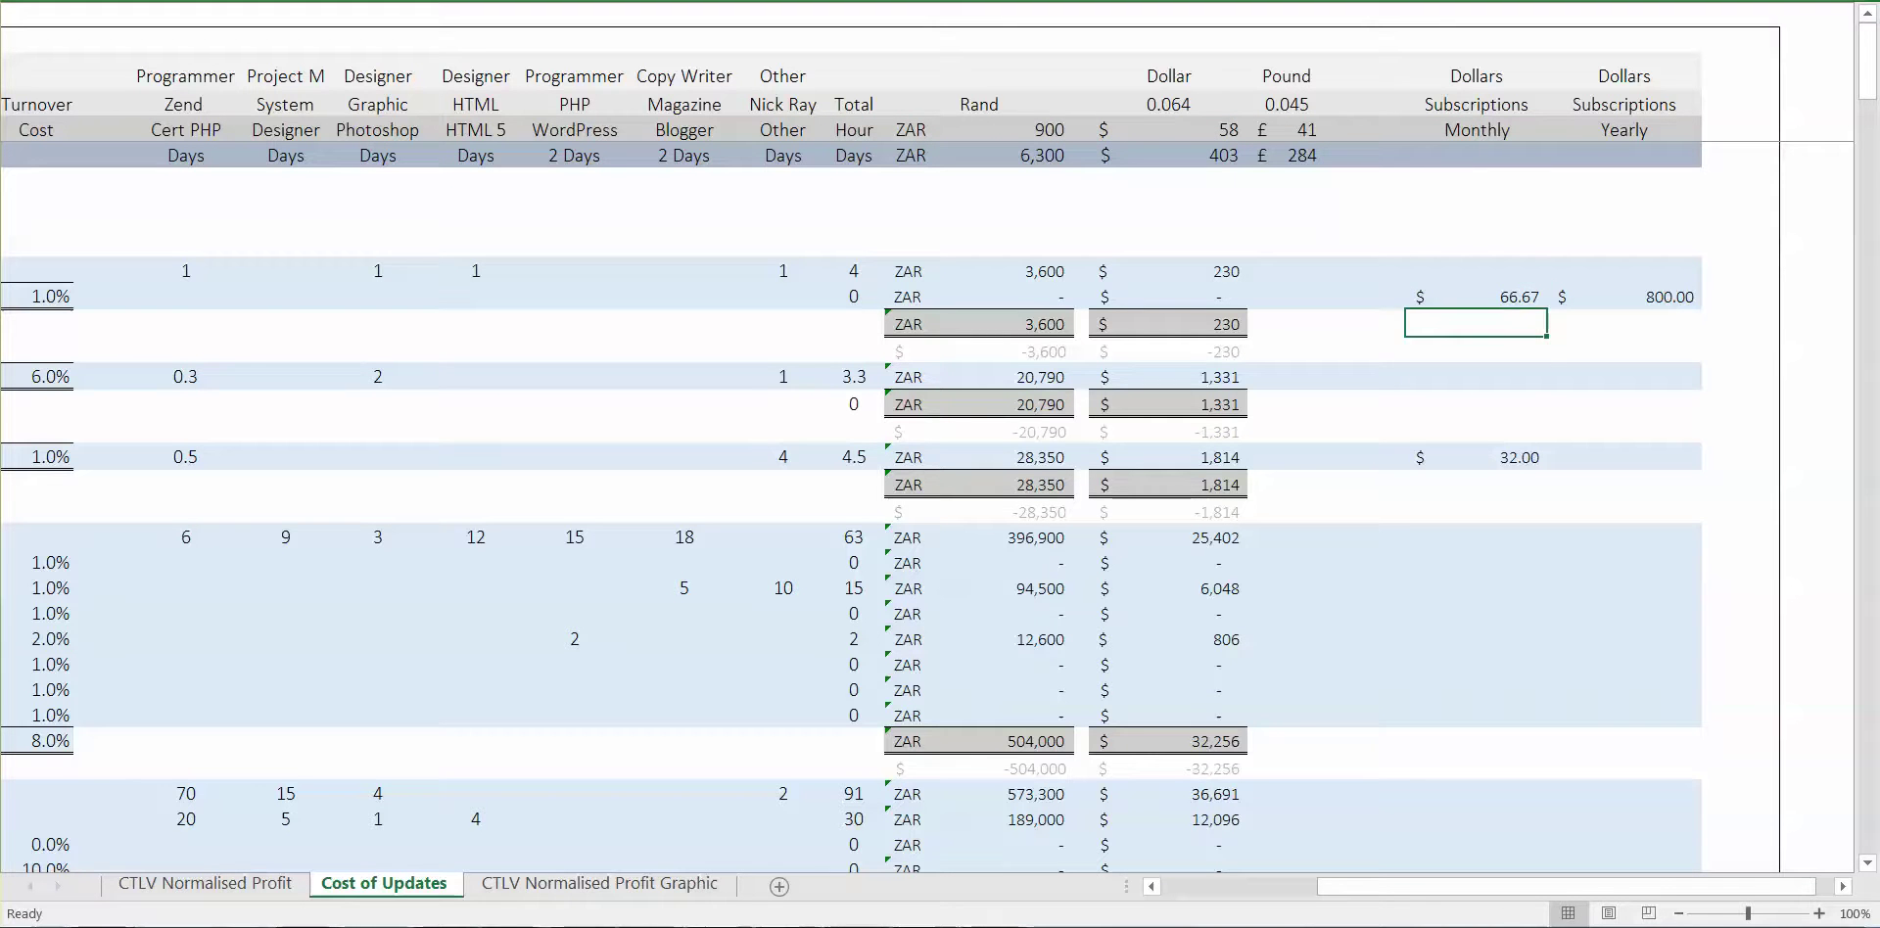
{"action": "key", "text": "Down"}
{"action": "key", "text": "Down"}
{"action": "key", "text": "Down"}
{"action": "key", "text": "Down"}
{"action": "key", "text": "Down"}
{"action": "key", "text": "Up"}
{"action": "key", "text": "Up"}
{"action": "key", "text": "Up"}
{"action": "key", "text": "Up"}
{"action": "key", "text": "Up"}
{"action": "key", "text": "Up"}
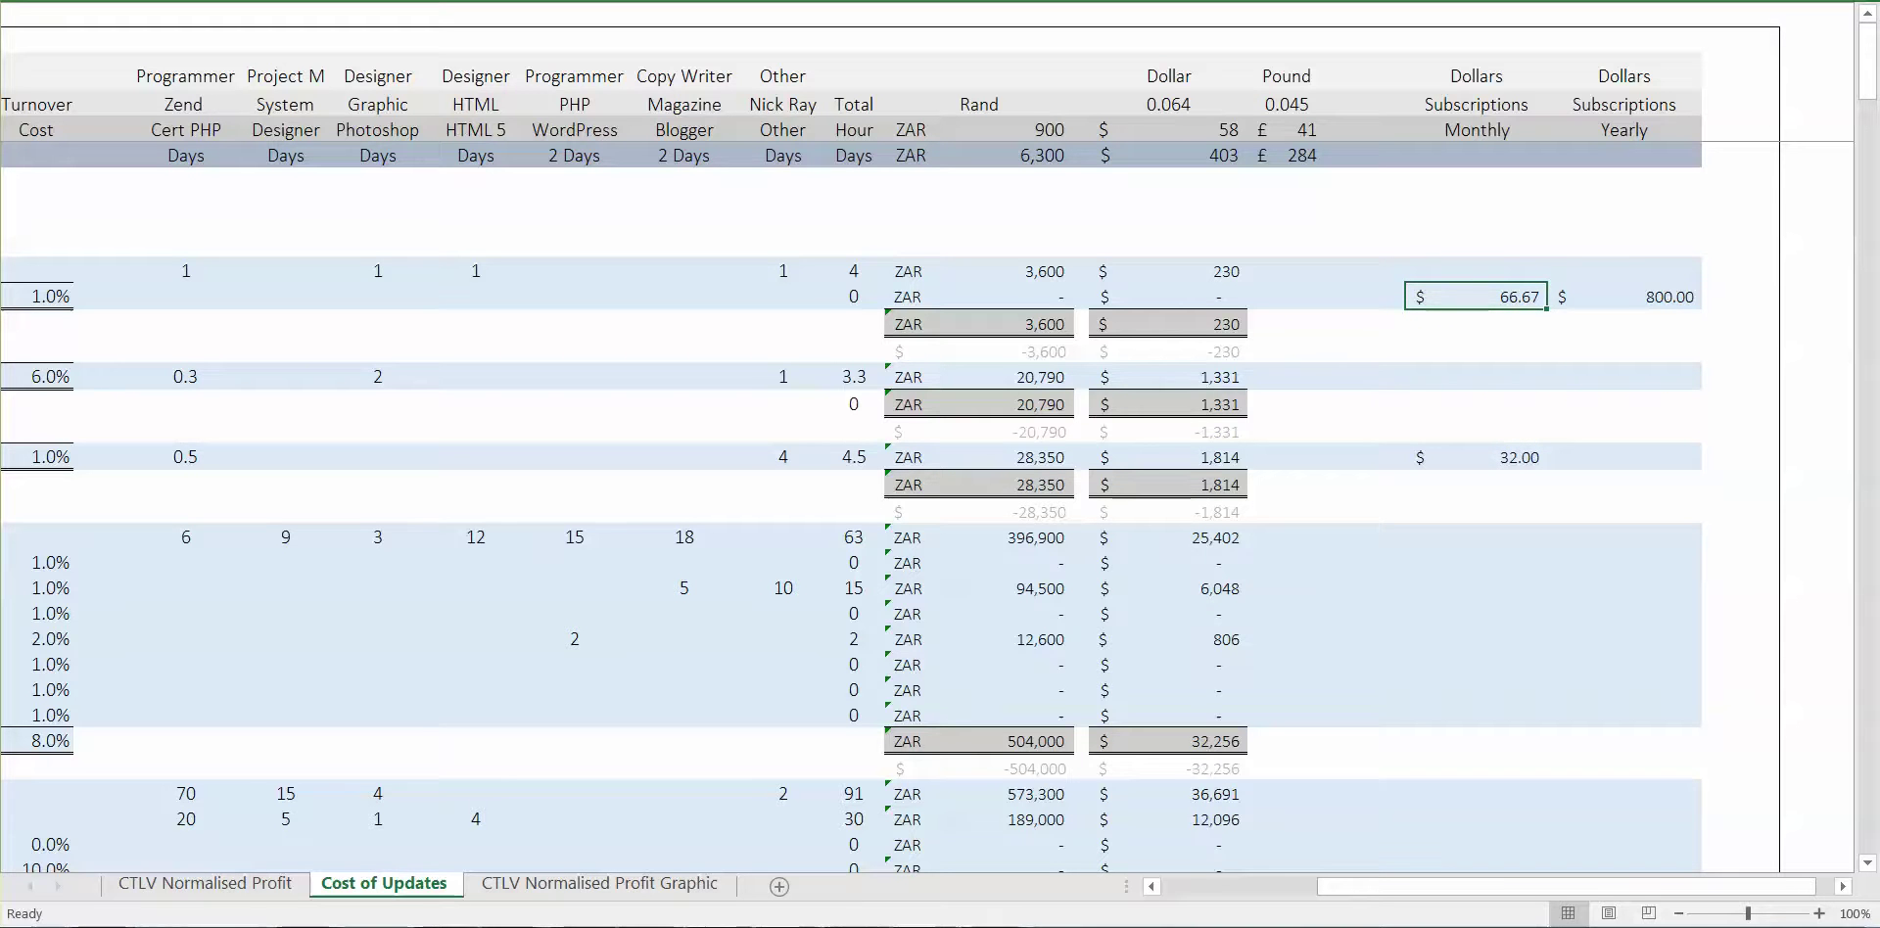
Go back along the row to the ASTA & PRS memberships label under Year 1
{"action": "key", "text": "Left"}
{"action": "key", "text": "Left"}
{"action": "key", "text": "Left"}
{"action": "key", "text": "Left"}
{"action": "key", "text": "Left"}
{"action": "key", "text": "Left"}
{"action": "key", "text": "Left"}
{"action": "key", "text": "Left"}
{"action": "key", "text": "Left"}
{"action": "key", "text": "Left"}
{"action": "key", "text": "Left"}
{"action": "key", "text": "Left"}
{"action": "key", "text": "Left"}
{"action": "key", "text": "Left"}
{"action": "key", "text": "Left"}
{"action": "key", "text": "Left"}
{"action": "key", "text": "Left"}
{"action": "key", "text": "Left"}
{"action": "key", "text": "Left"}
{"action": "key", "text": "Left"}
{"action": "key", "text": "Left"}
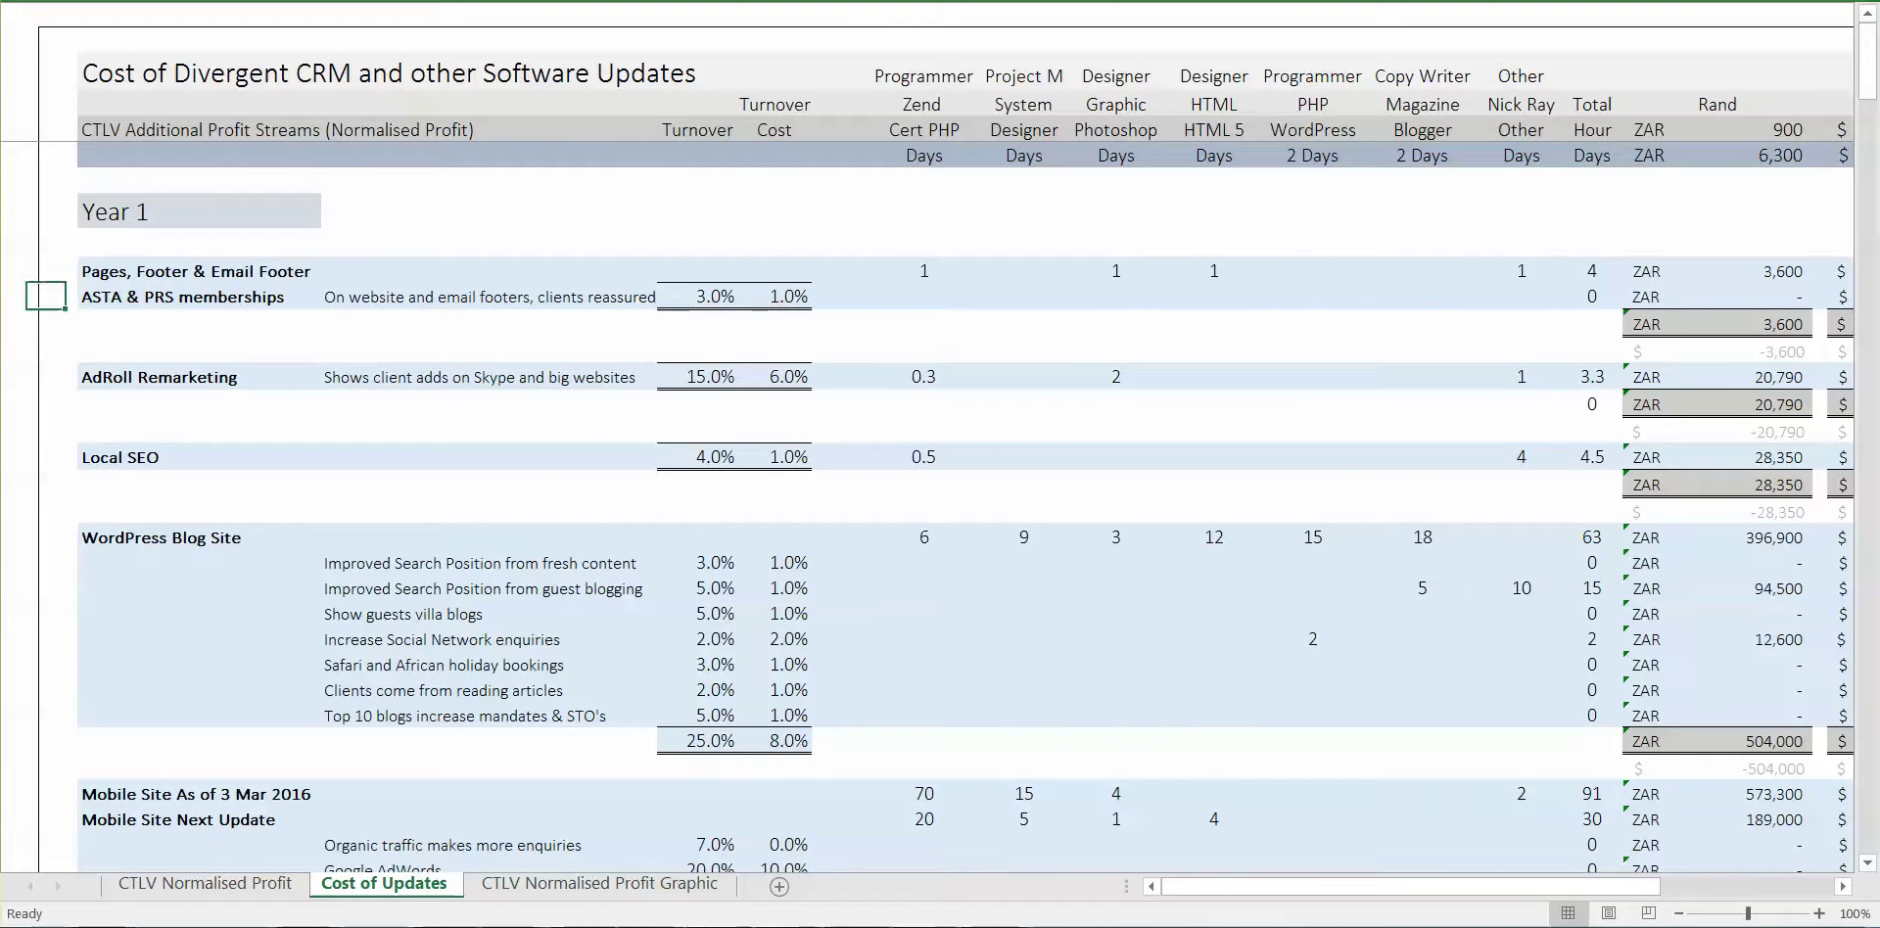
{"action": "key", "text": "Right"}
{"action": "key", "text": "Right"}
{"action": "key", "text": "Right"}
{"action": "key", "text": "Left"}
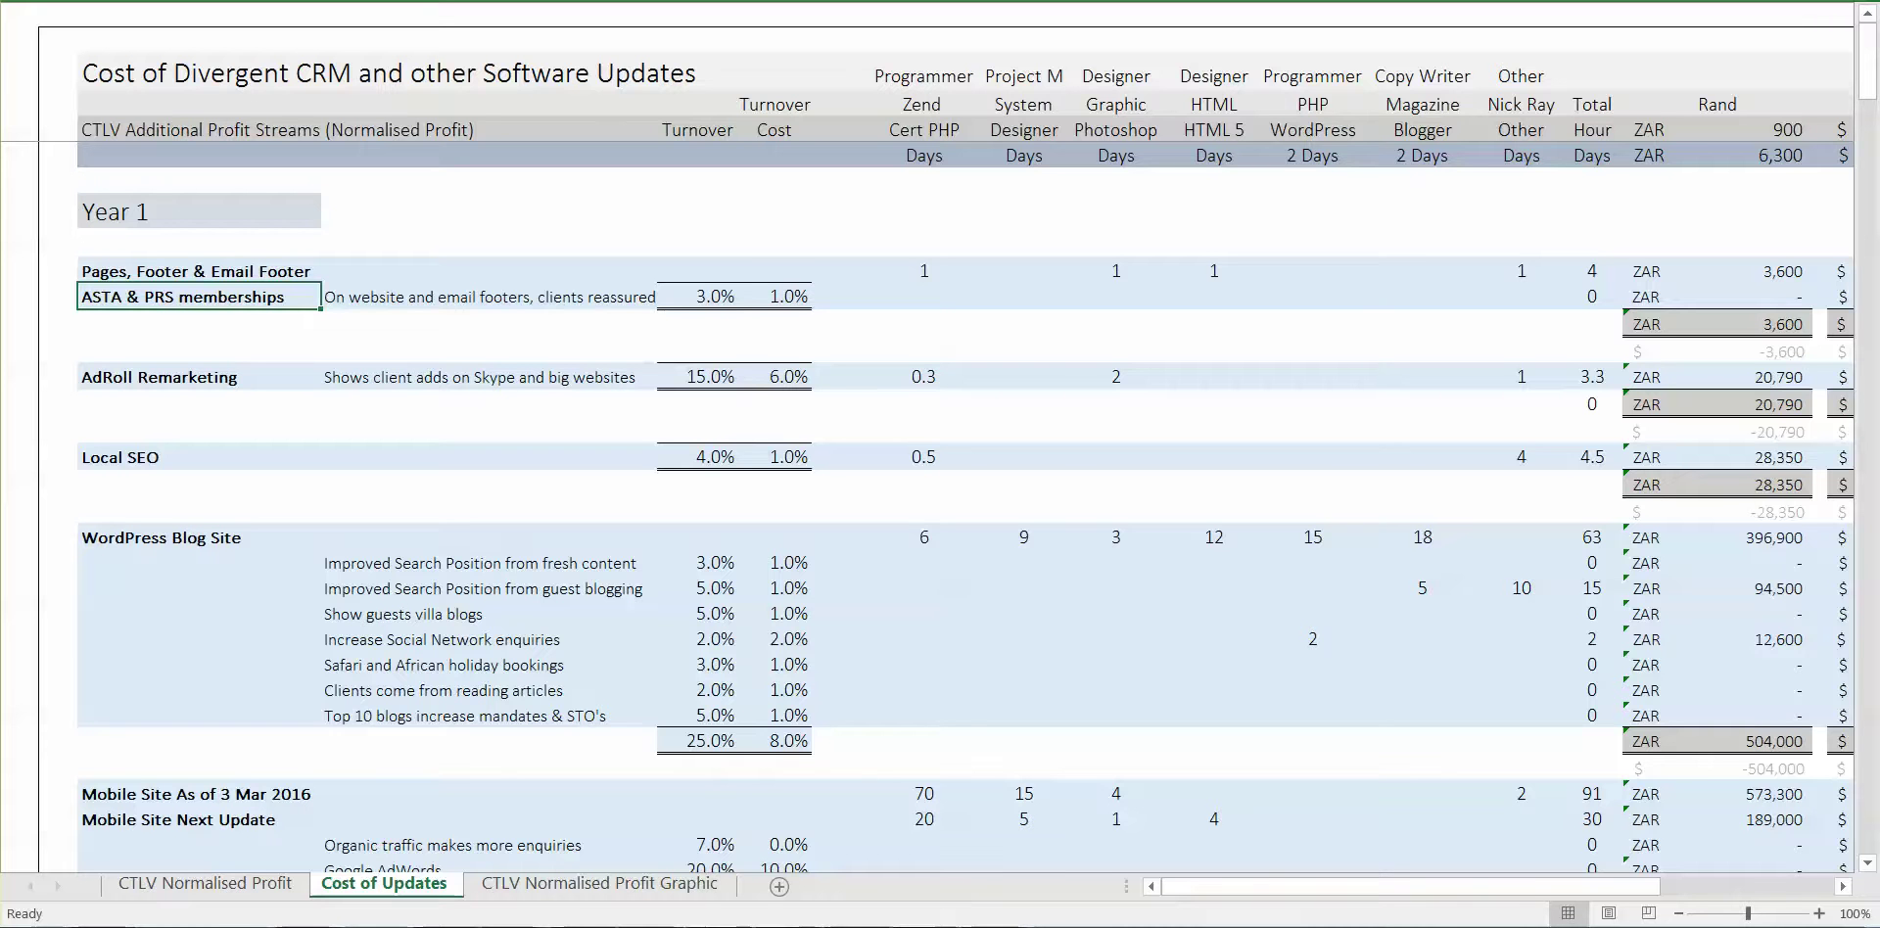
Check the WordPress Blog Site turnover total and the Year 1 totals further down, and return to the start of Year 1
{"action": "left_click", "coordinate": [697, 737]}
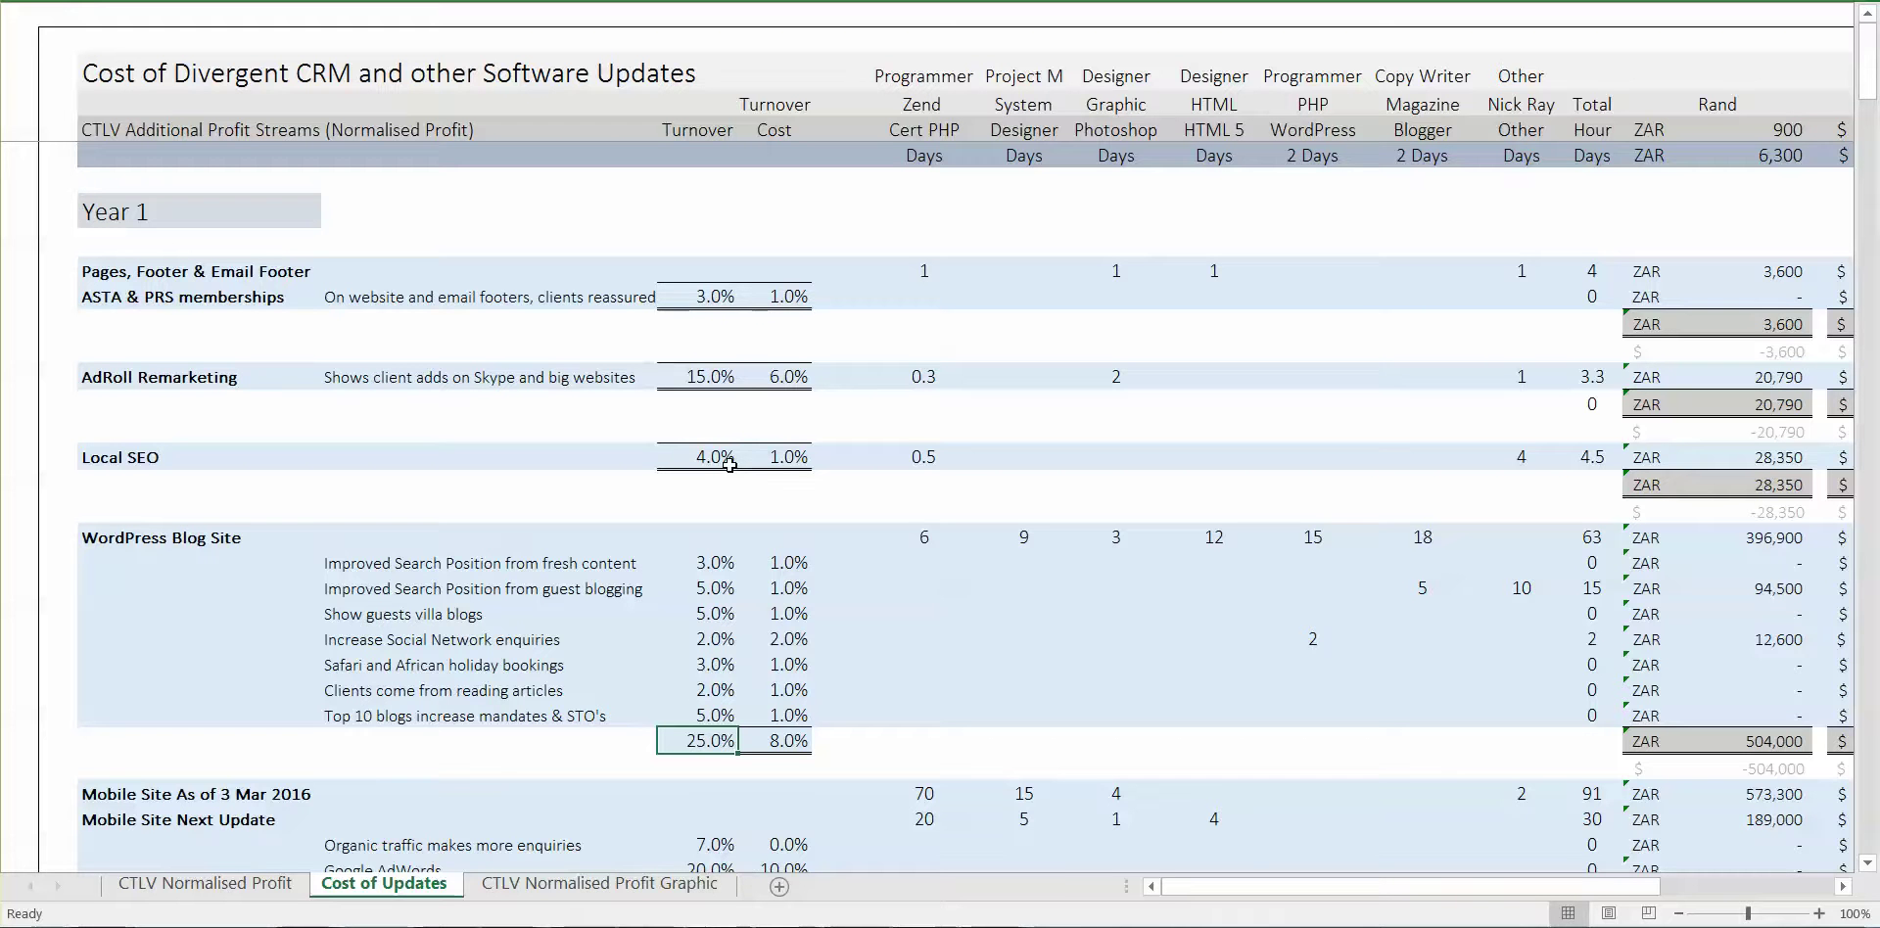
{"action": "left_click_drag", "start_coordinate": [1867, 60], "coordinate": [1616, 324]}
{"action": "left_click", "coordinate": [701, 198]}
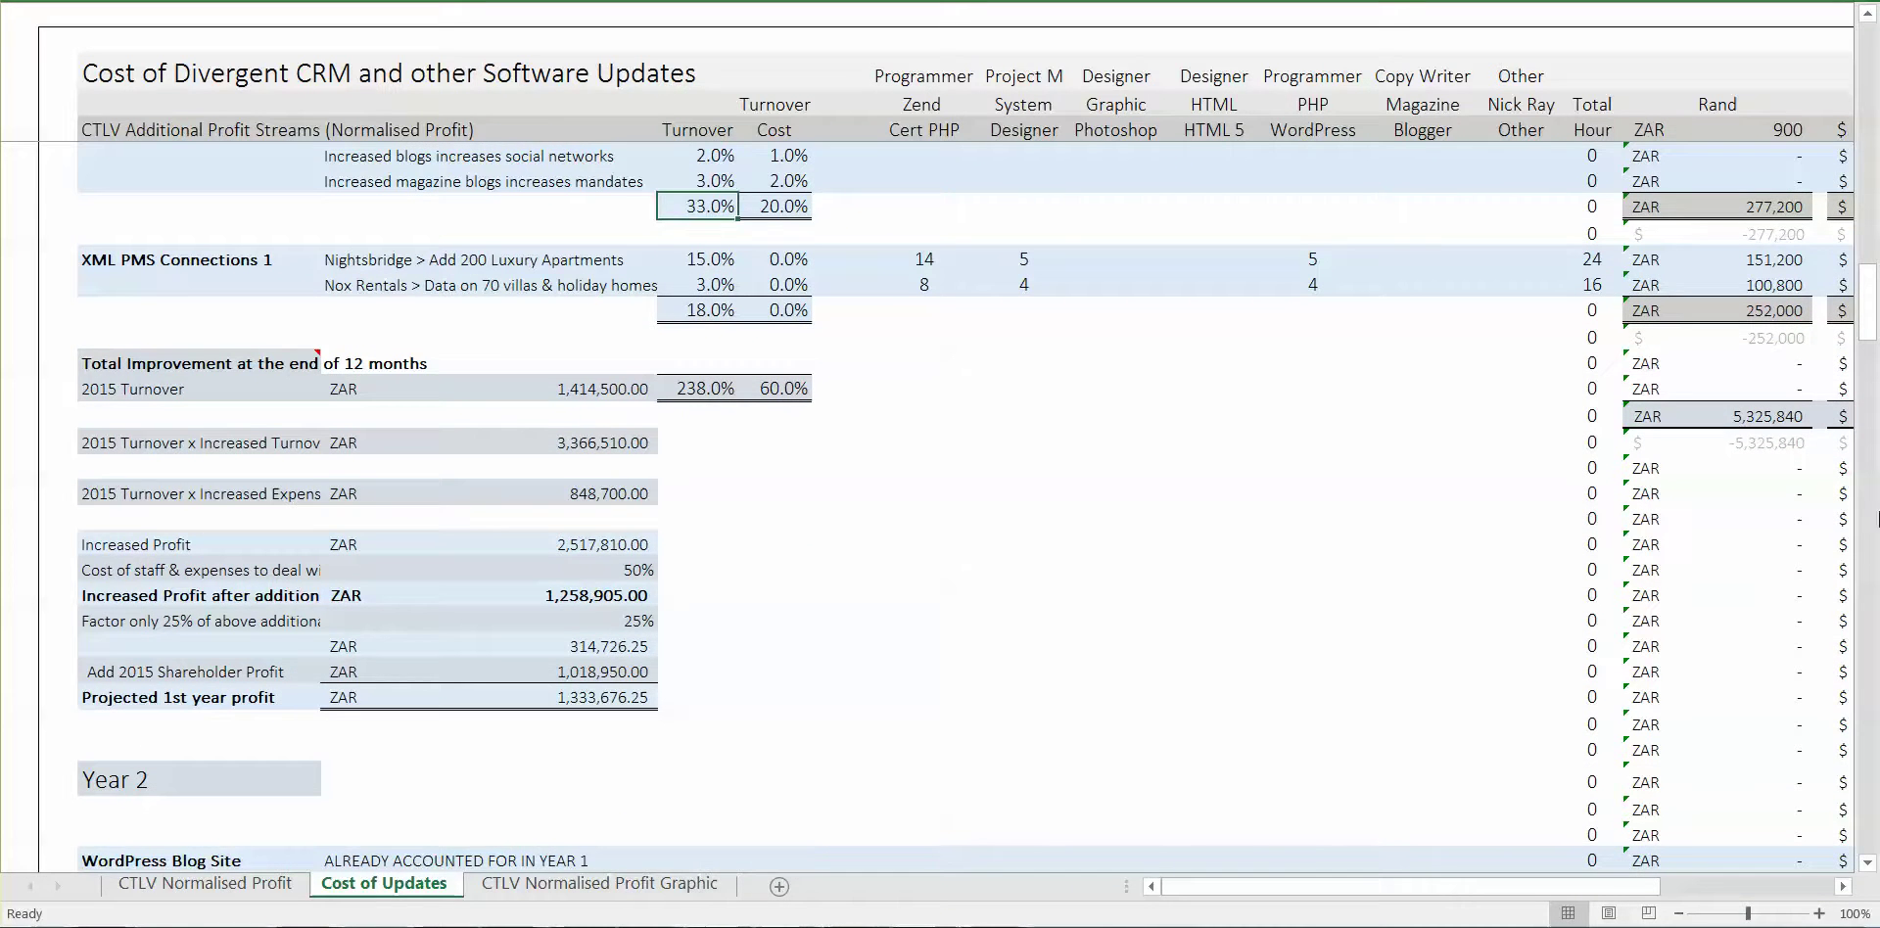
{"action": "left_click_drag", "start_coordinate": [1876, 305], "coordinate": [1876, 54]}
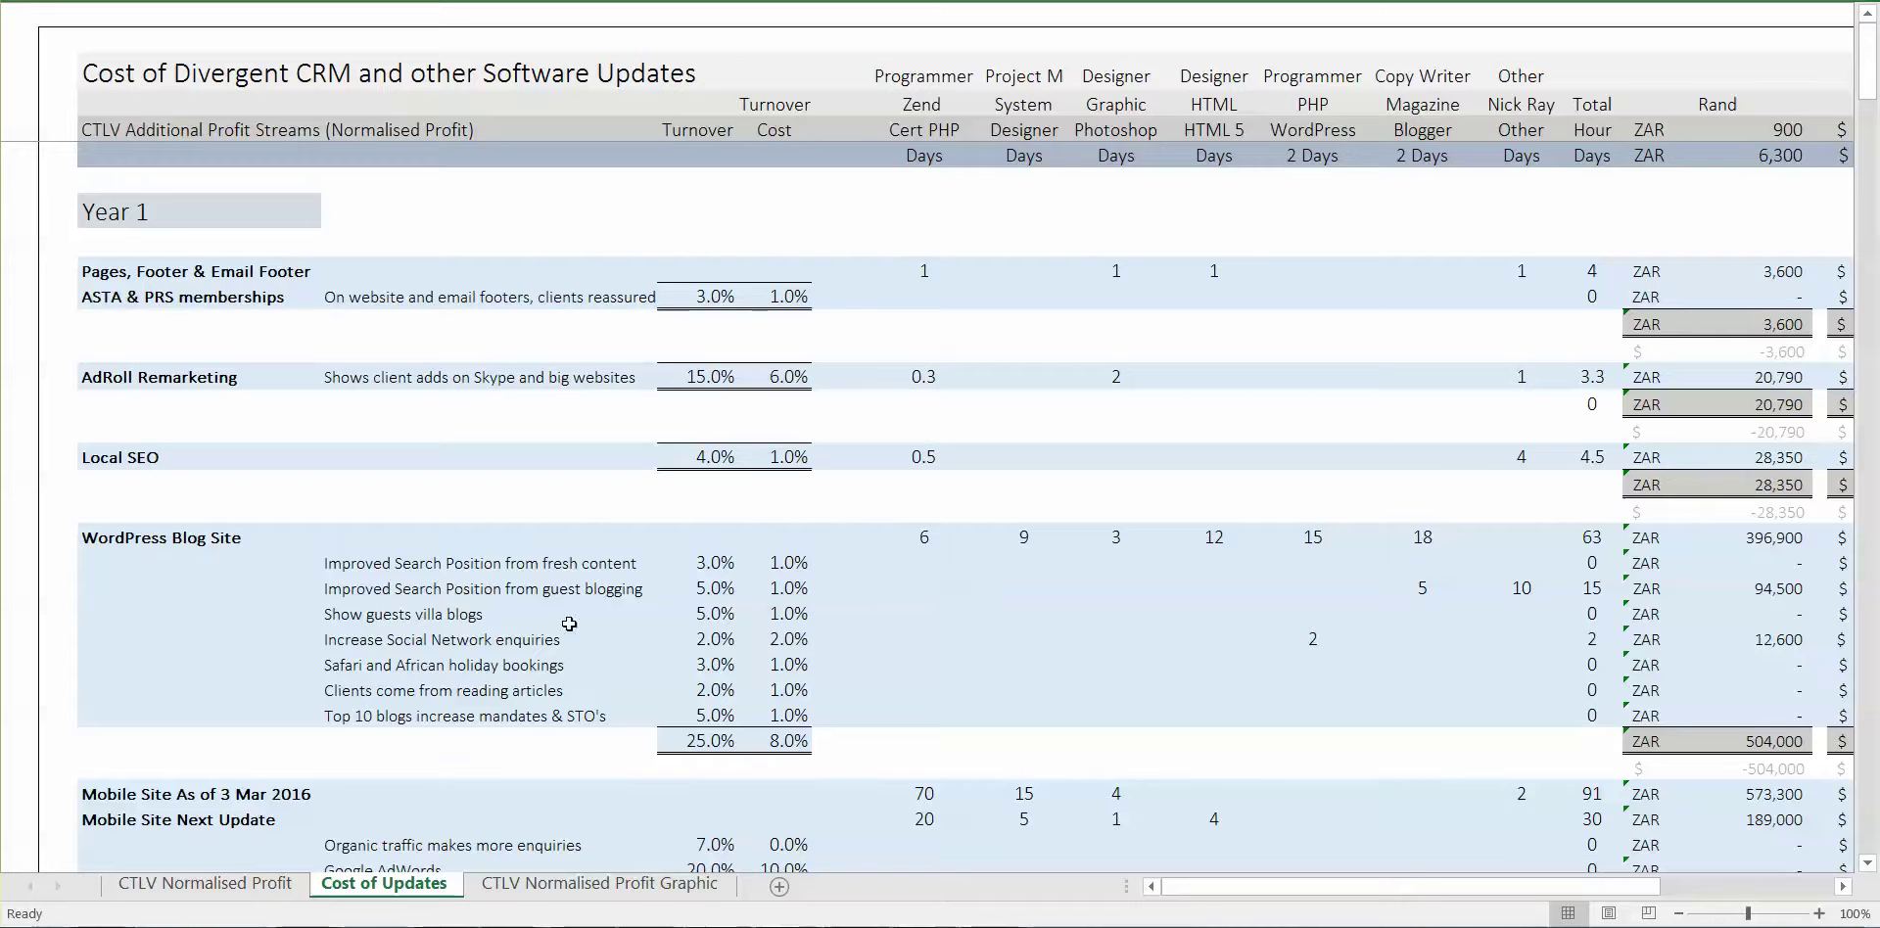
Examine the turnover and cost percentages for Improved Search Position from guest blogging
{"action": "left_click", "coordinate": [720, 590]}
{"action": "key", "text": "Right"}
{"action": "key", "text": "Right"}
{"action": "key", "text": "Left"}
{"action": "key", "text": "Left"}
{"action": "key", "text": "Left"}
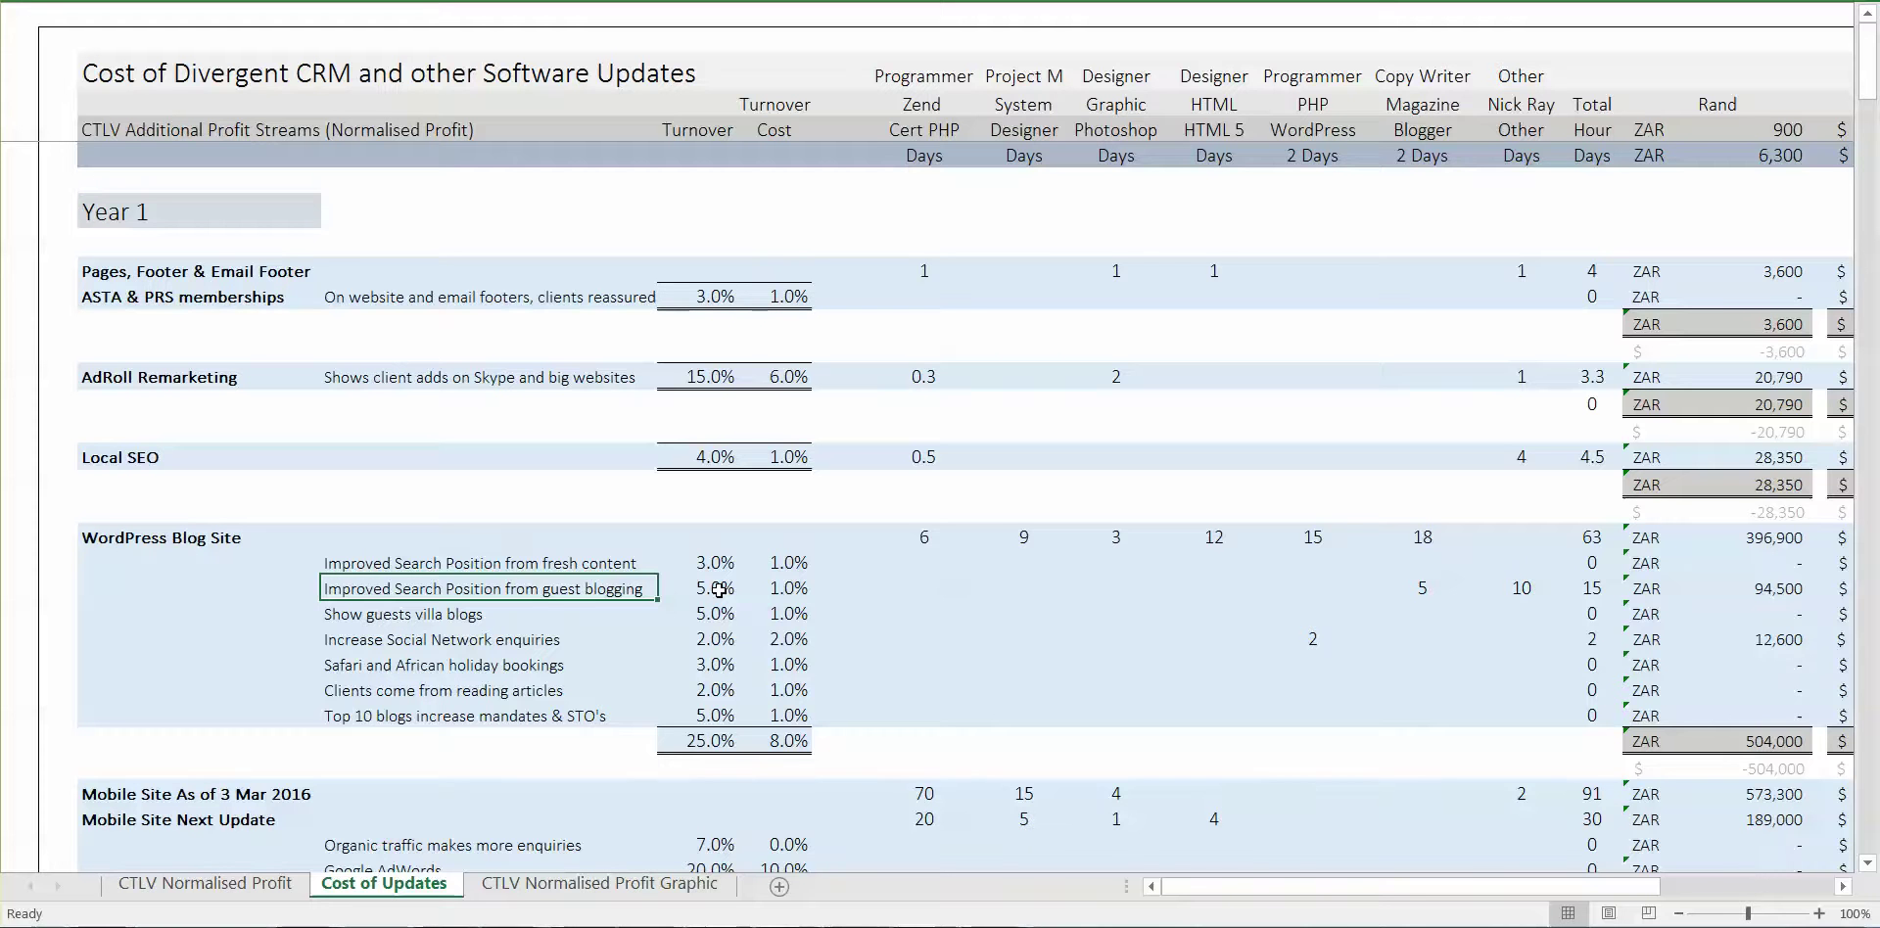
{"action": "key", "text": "Right"}
{"action": "key", "text": "Right"}
{"action": "key", "text": "Right"}
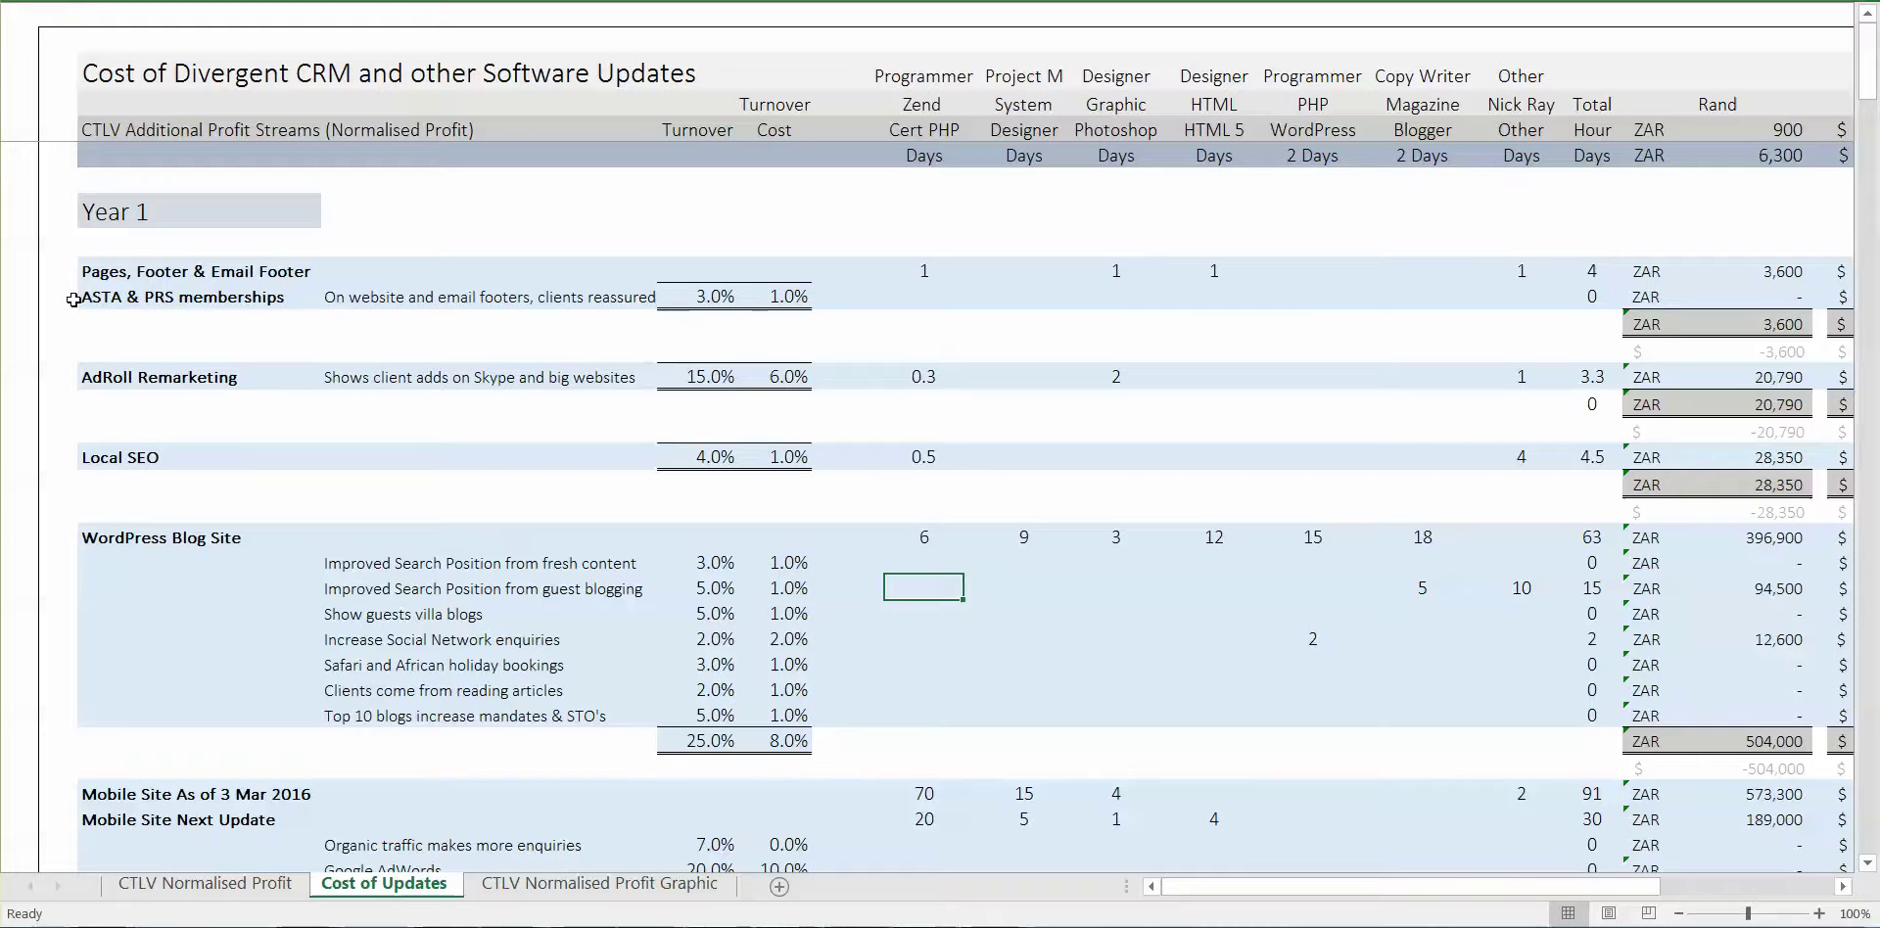
Review the ASTA & PRS memberships percentages and the programmer days for Pages, Footer & Email Footer
{"action": "left_click", "coordinate": [100, 273]}
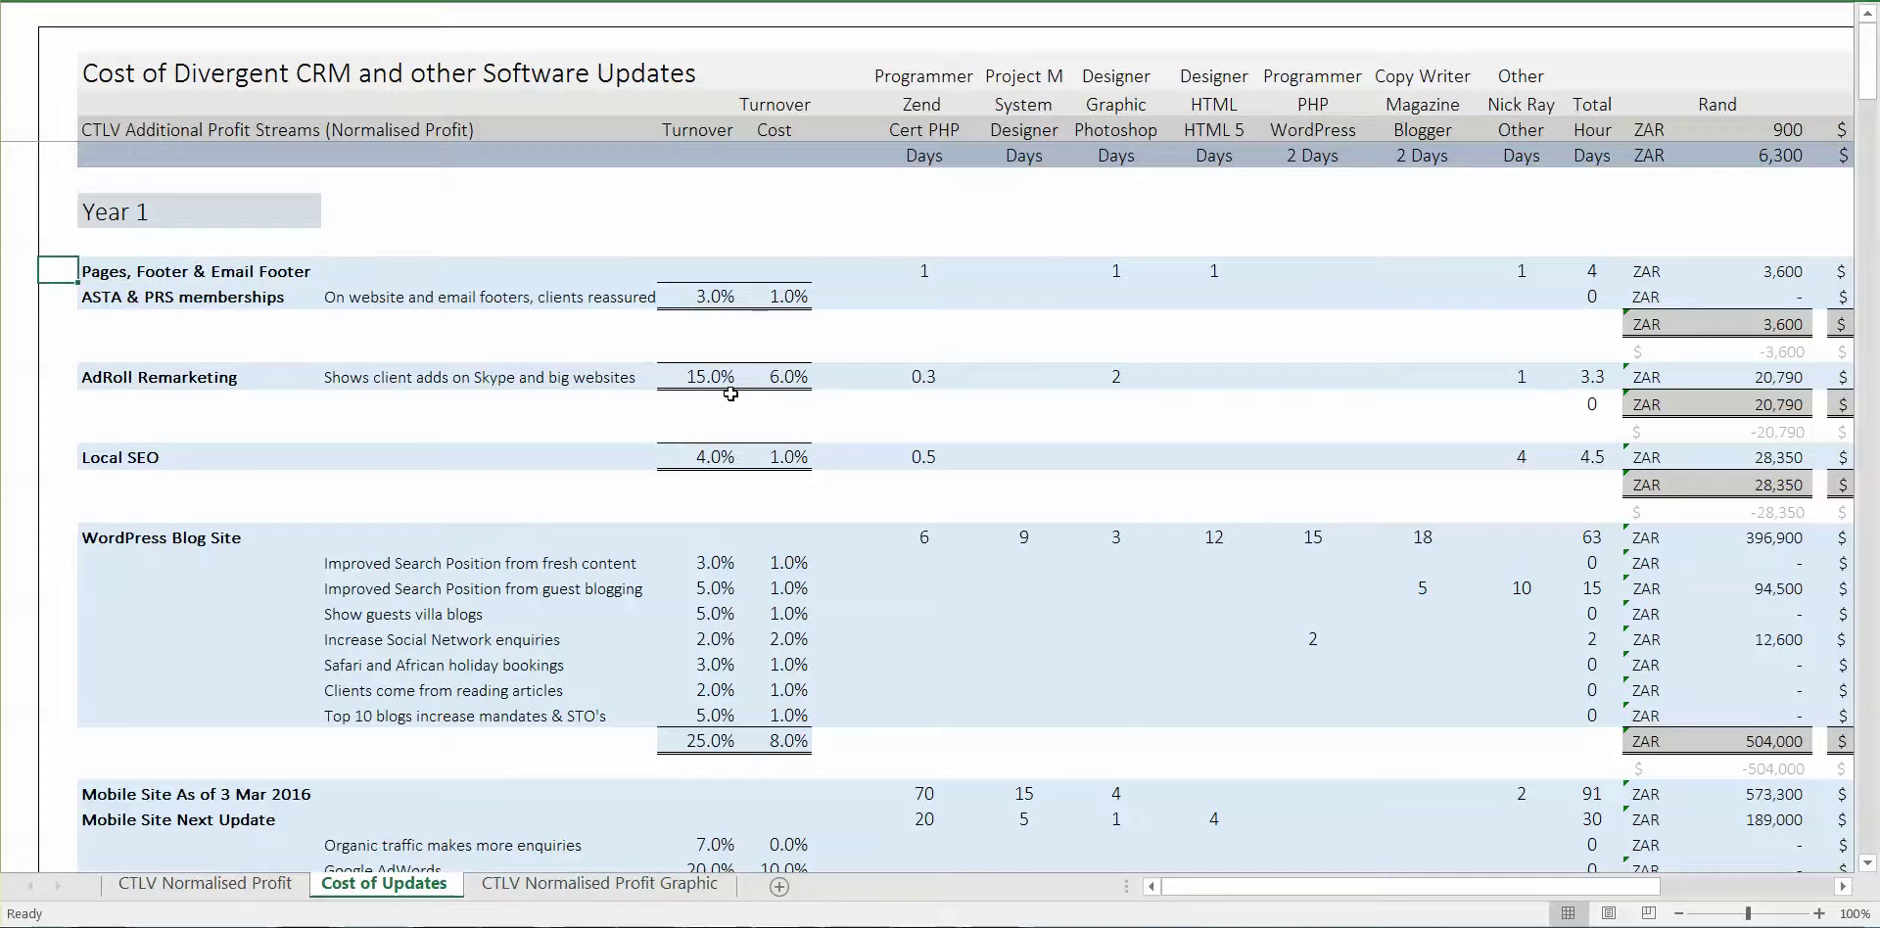
{"action": "key", "text": "Down"}
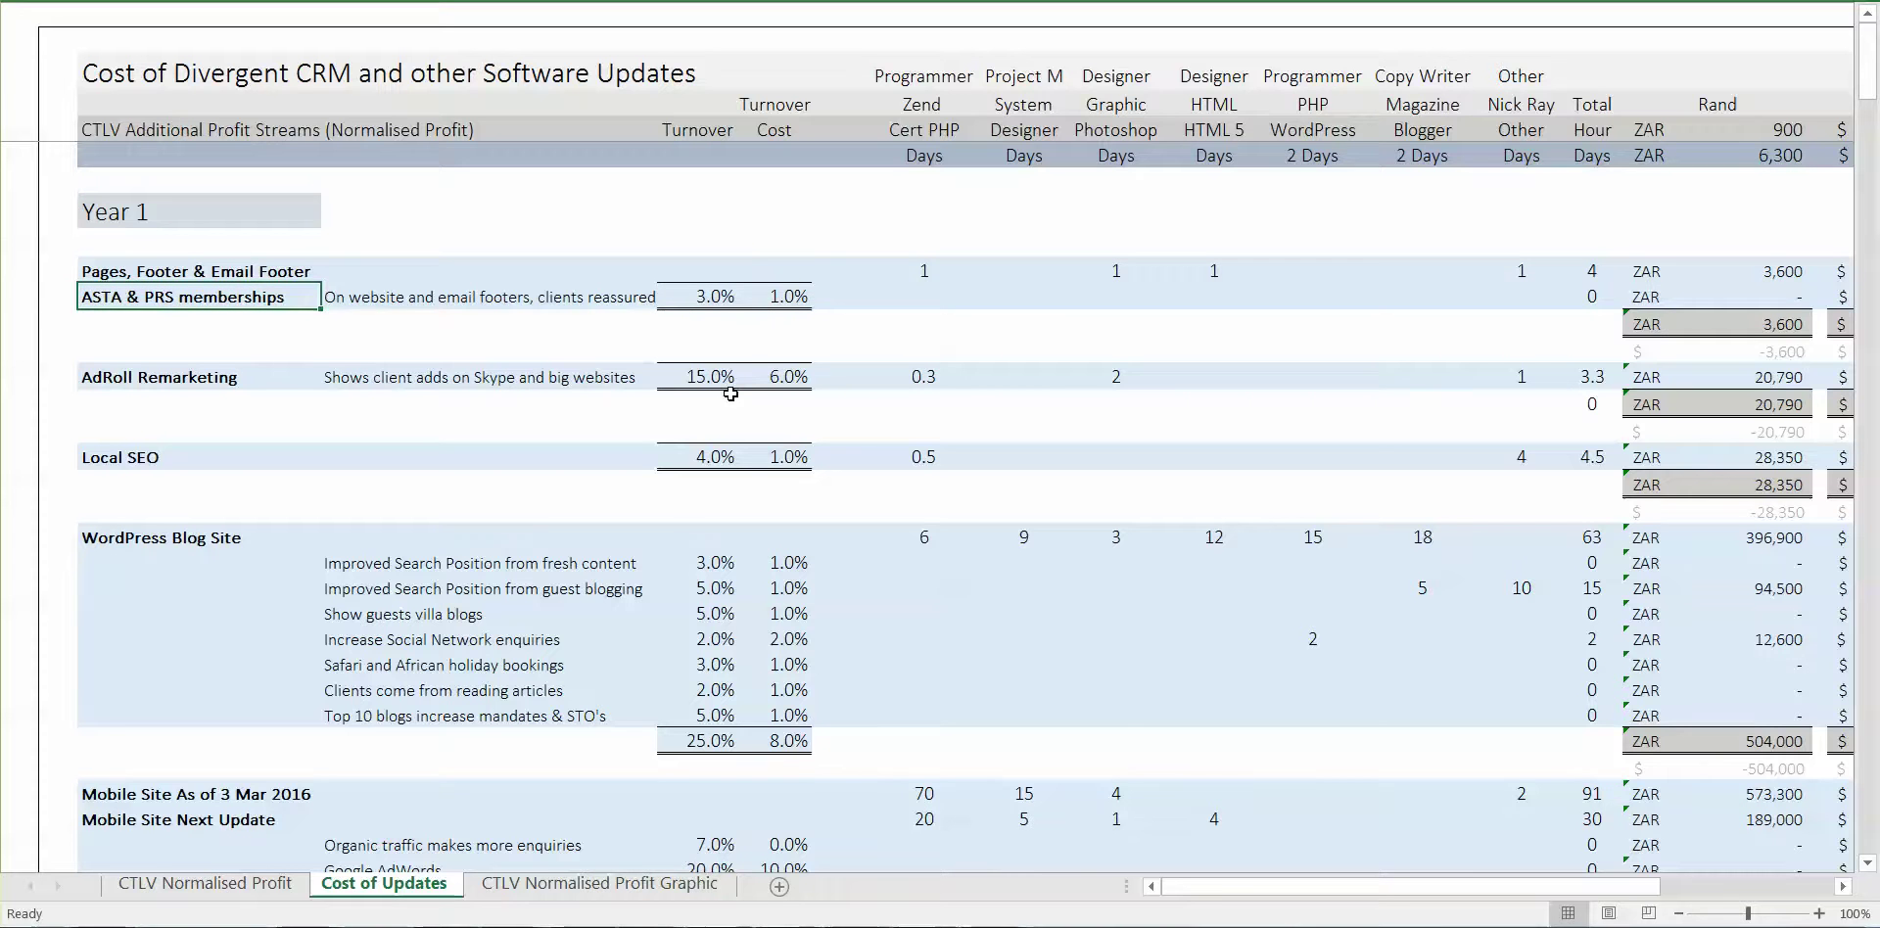
{"action": "key", "text": "Right"}
{"action": "key", "text": "Right"}
{"action": "key", "text": "Right"}
{"action": "key", "text": "Right"}
{"action": "key", "text": "Up"}
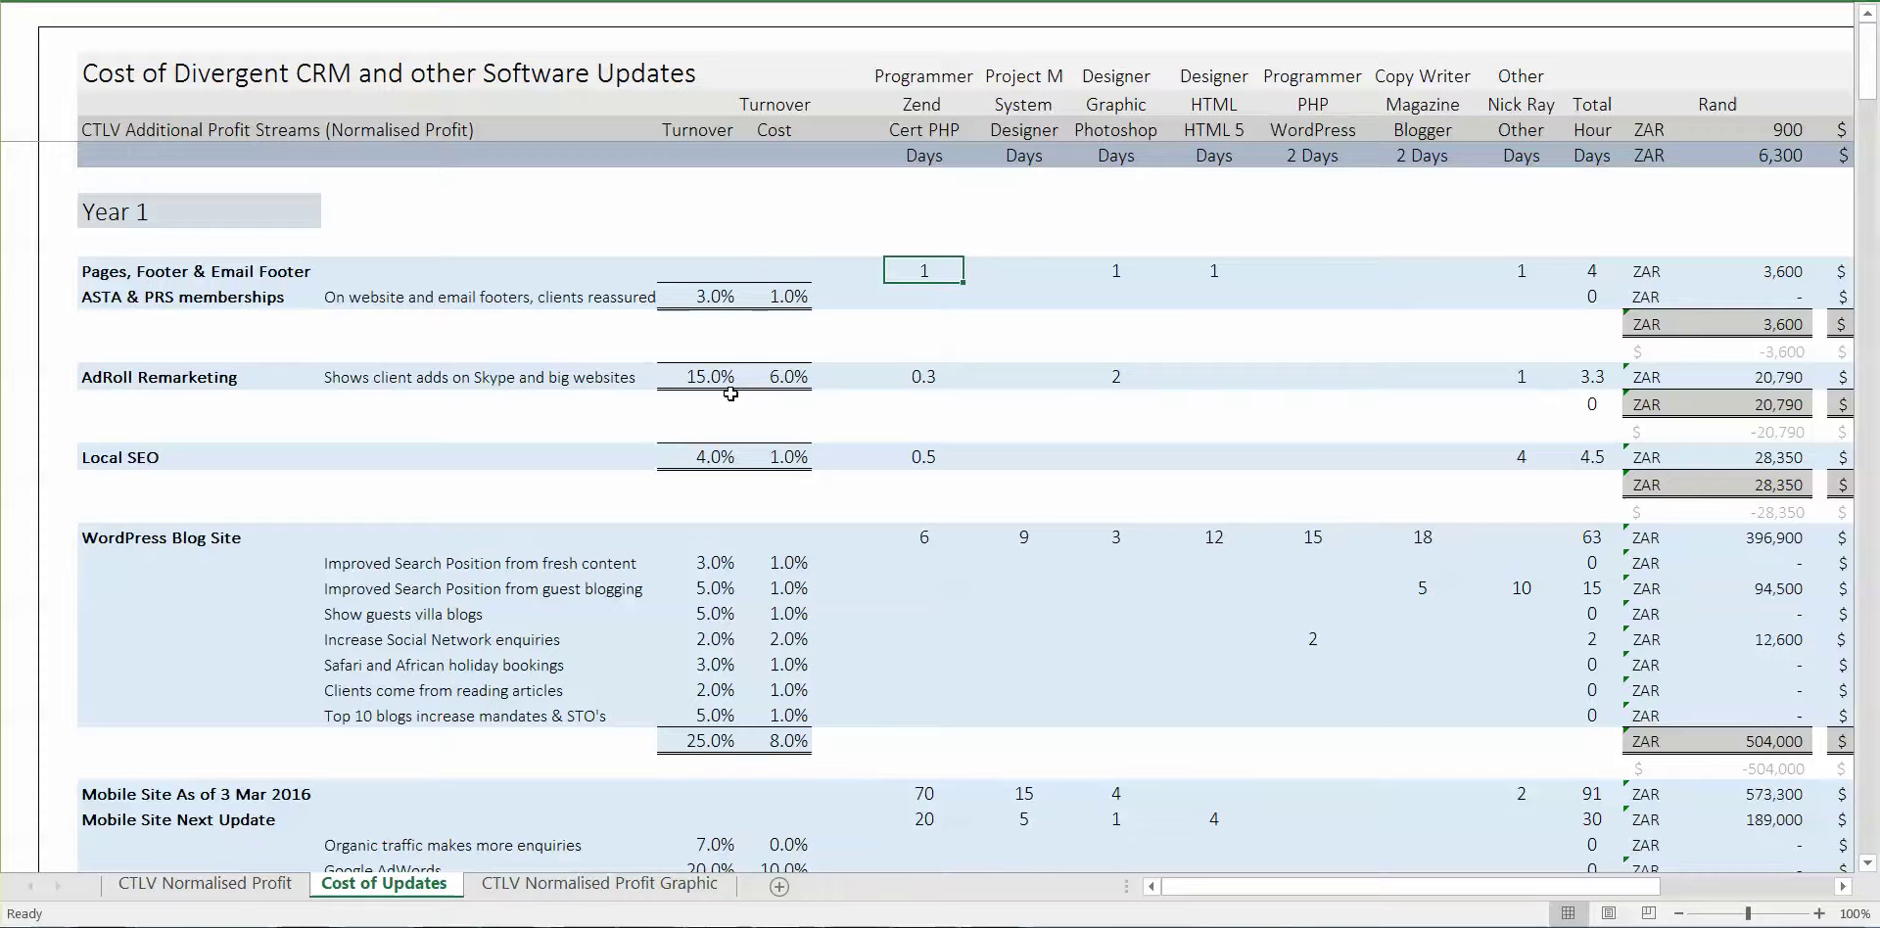
Examine the remaining role days, total days, and Rand and Dollar costs for Pages, Footer & Email Footer
{"action": "key", "text": "Right"}
{"action": "key", "text": "Right"}
{"action": "key", "text": "Right"}
{"action": "key", "text": "Right"}
{"action": "key", "text": "Right"}
{"action": "key", "text": "Right"}
{"action": "key", "text": "Down"}
{"action": "key", "text": "Up"}
{"action": "key", "text": "Right"}
{"action": "key", "text": "Right"}
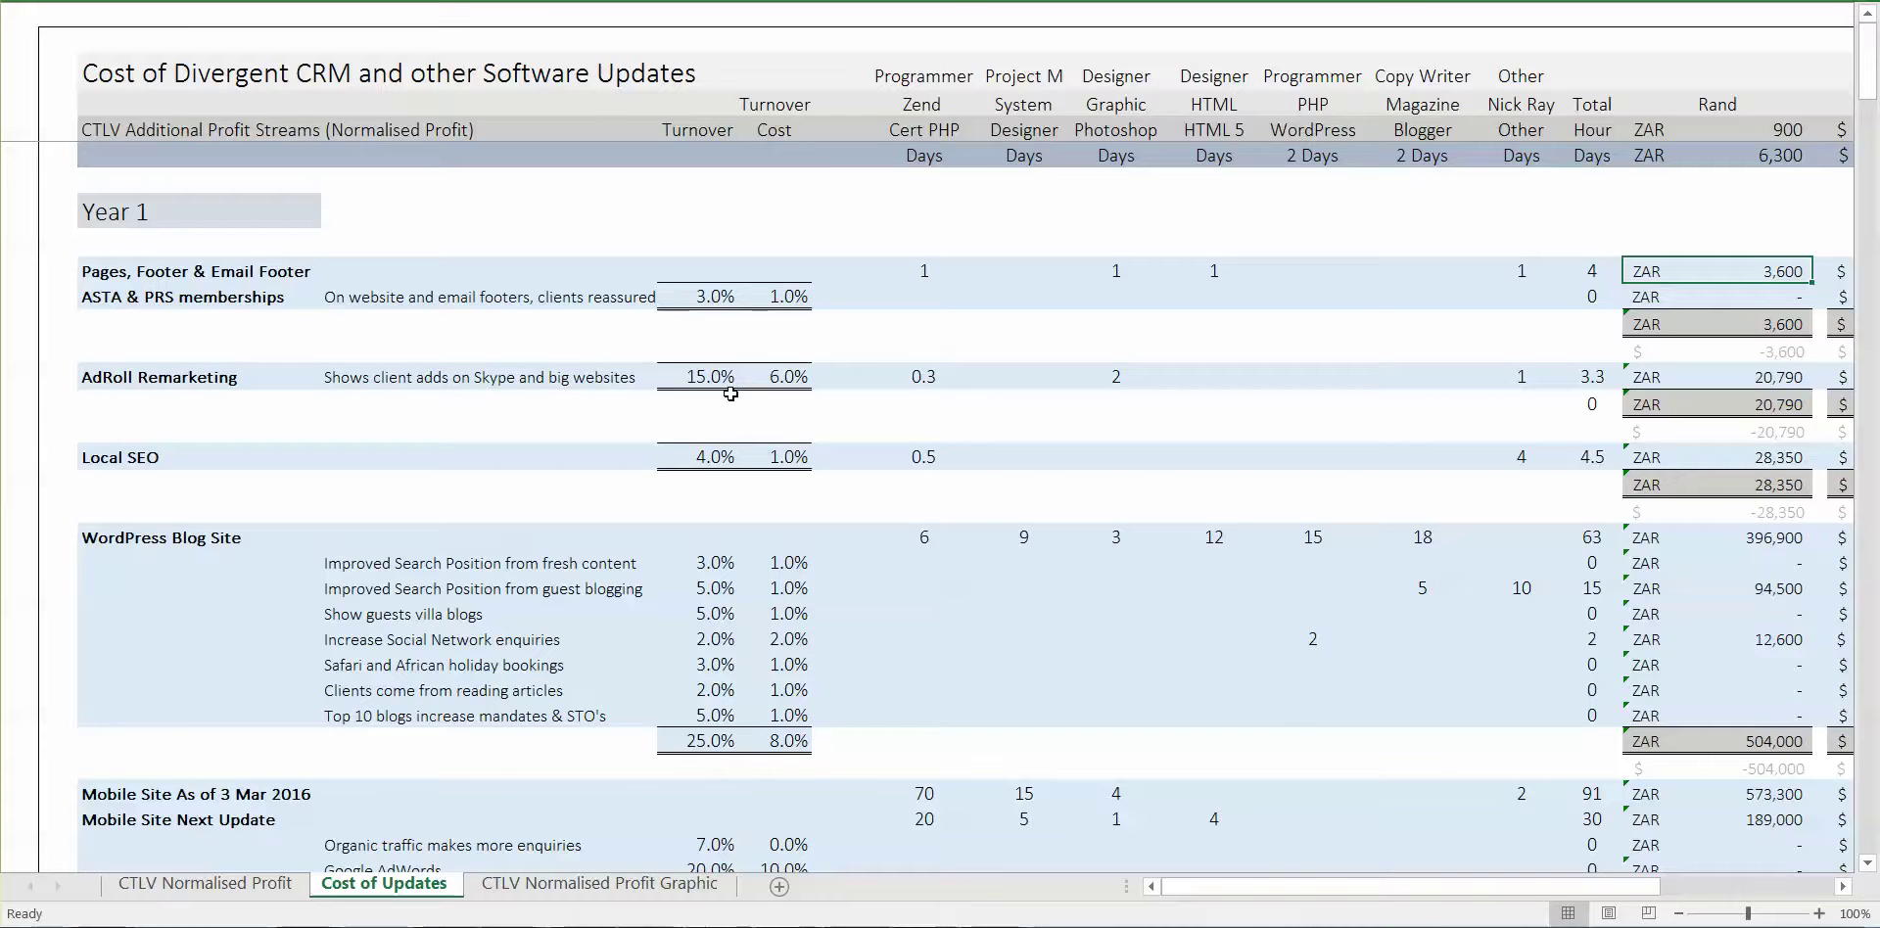
{"action": "key", "text": "Right"}
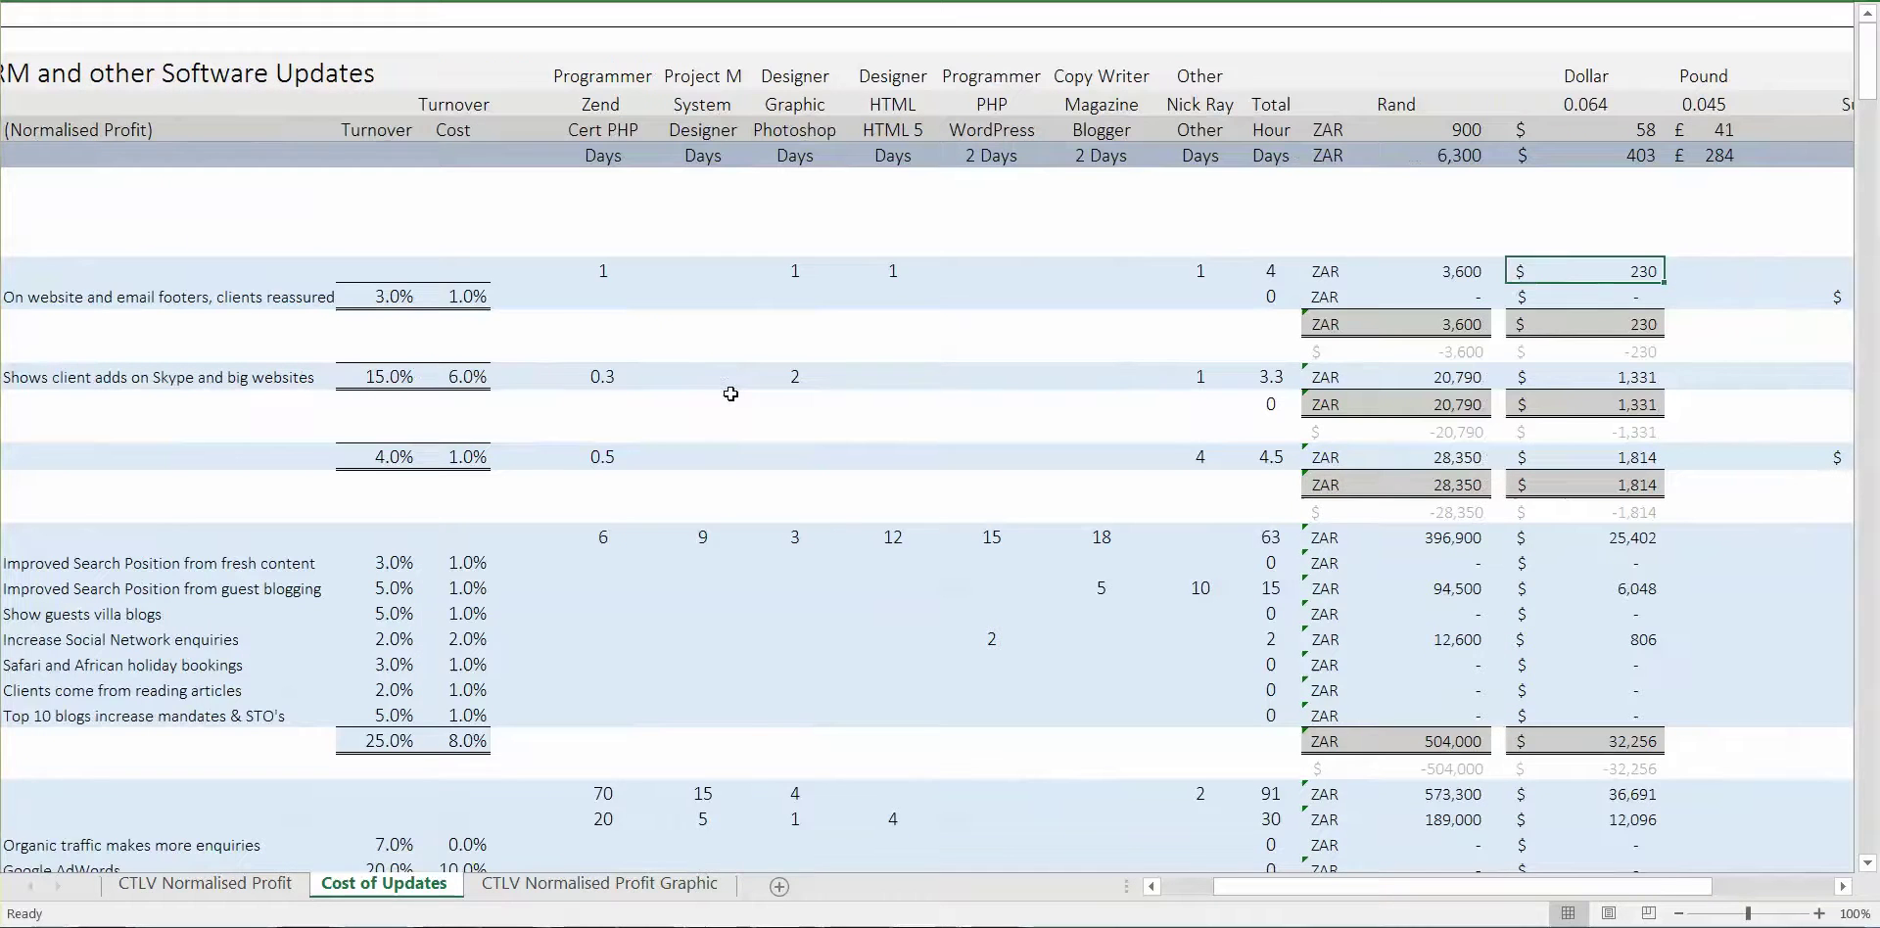
Go back to the start of the Pages, Footer & Email Footer row
{"action": "key", "text": "Left"}
{"action": "key", "text": "Left"}
{"action": "key", "text": "Left"}
{"action": "key", "text": "Left"}
{"action": "key", "text": "Left"}
{"action": "key", "text": "Left"}
{"action": "key", "text": "Left"}
{"action": "key", "text": "Left"}
{"action": "key", "text": "Left"}
{"action": "key", "text": "Left"}
{"action": "key", "text": "Left"}
{"action": "key", "text": "Left"}
{"action": "key", "text": "Left"}
{"action": "key", "text": "Left"}
{"action": "key", "text": "Left"}
{"action": "key", "text": "Left"}
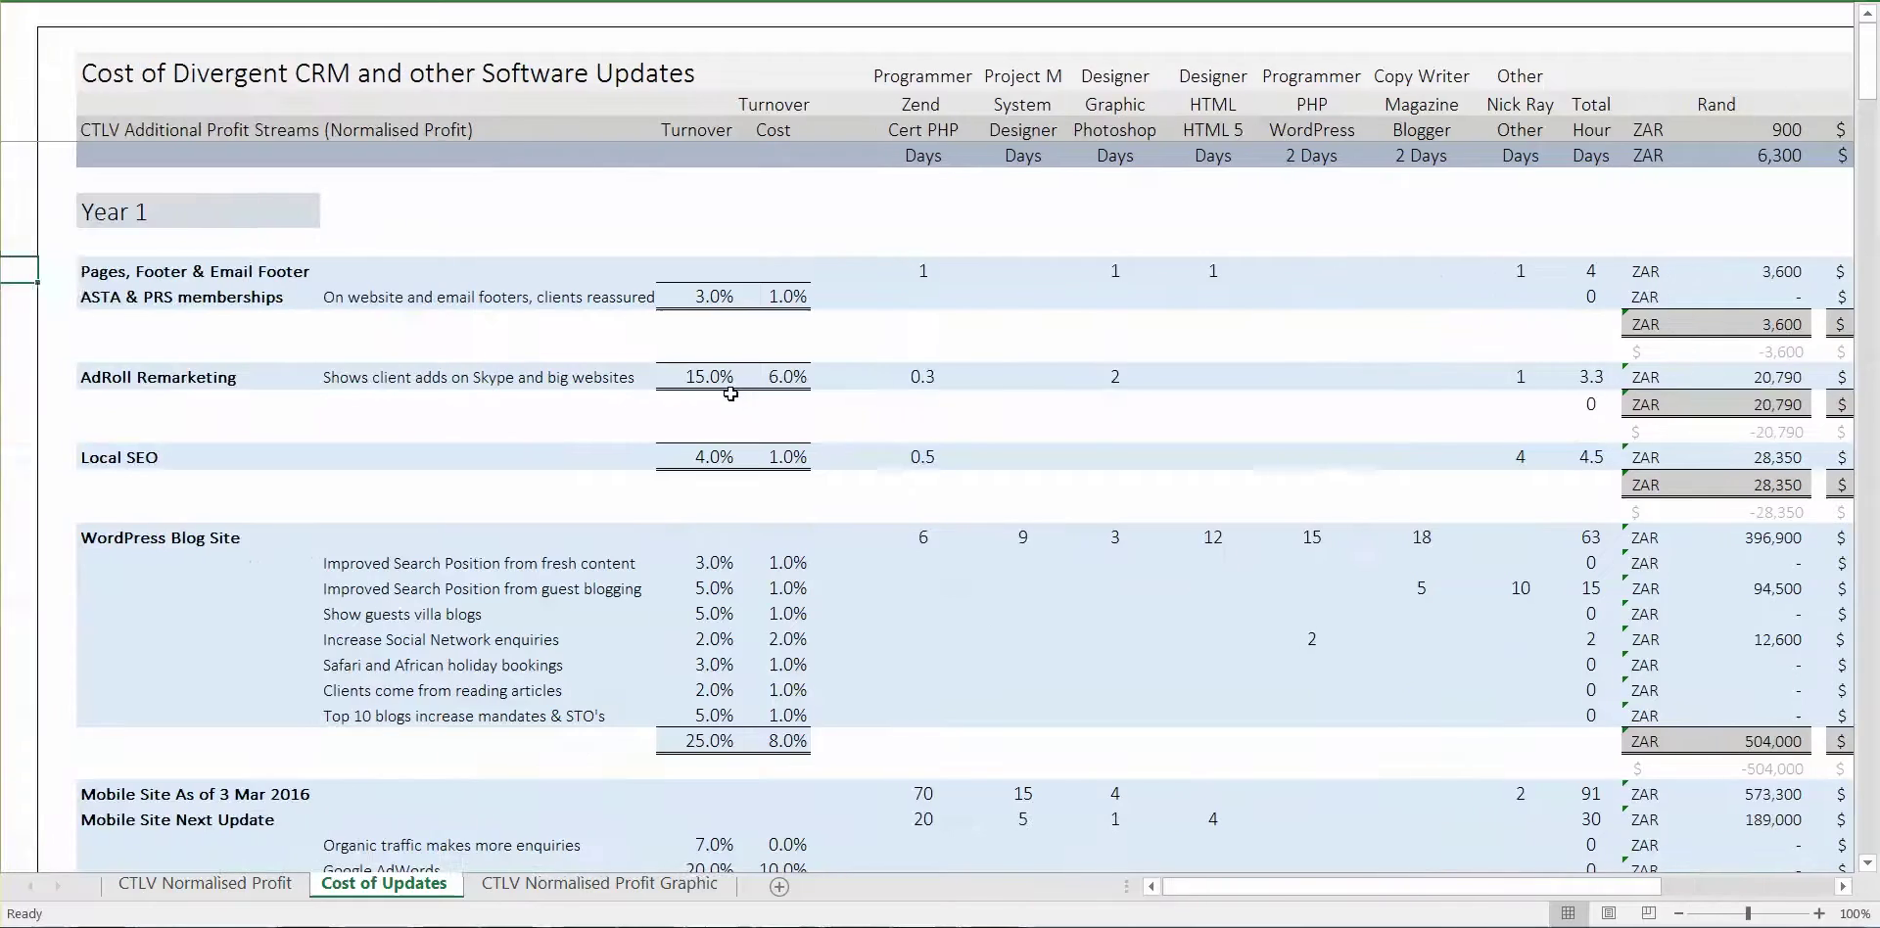
{"action": "key", "text": "Right"}
{"action": "key", "text": "Right"}
{"action": "key", "text": "Right"}
{"action": "key", "text": "Right"}
{"action": "key", "text": "Left"}
{"action": "key", "text": "Left"}
{"action": "key", "text": "Left"}
{"action": "key", "text": "Left"}
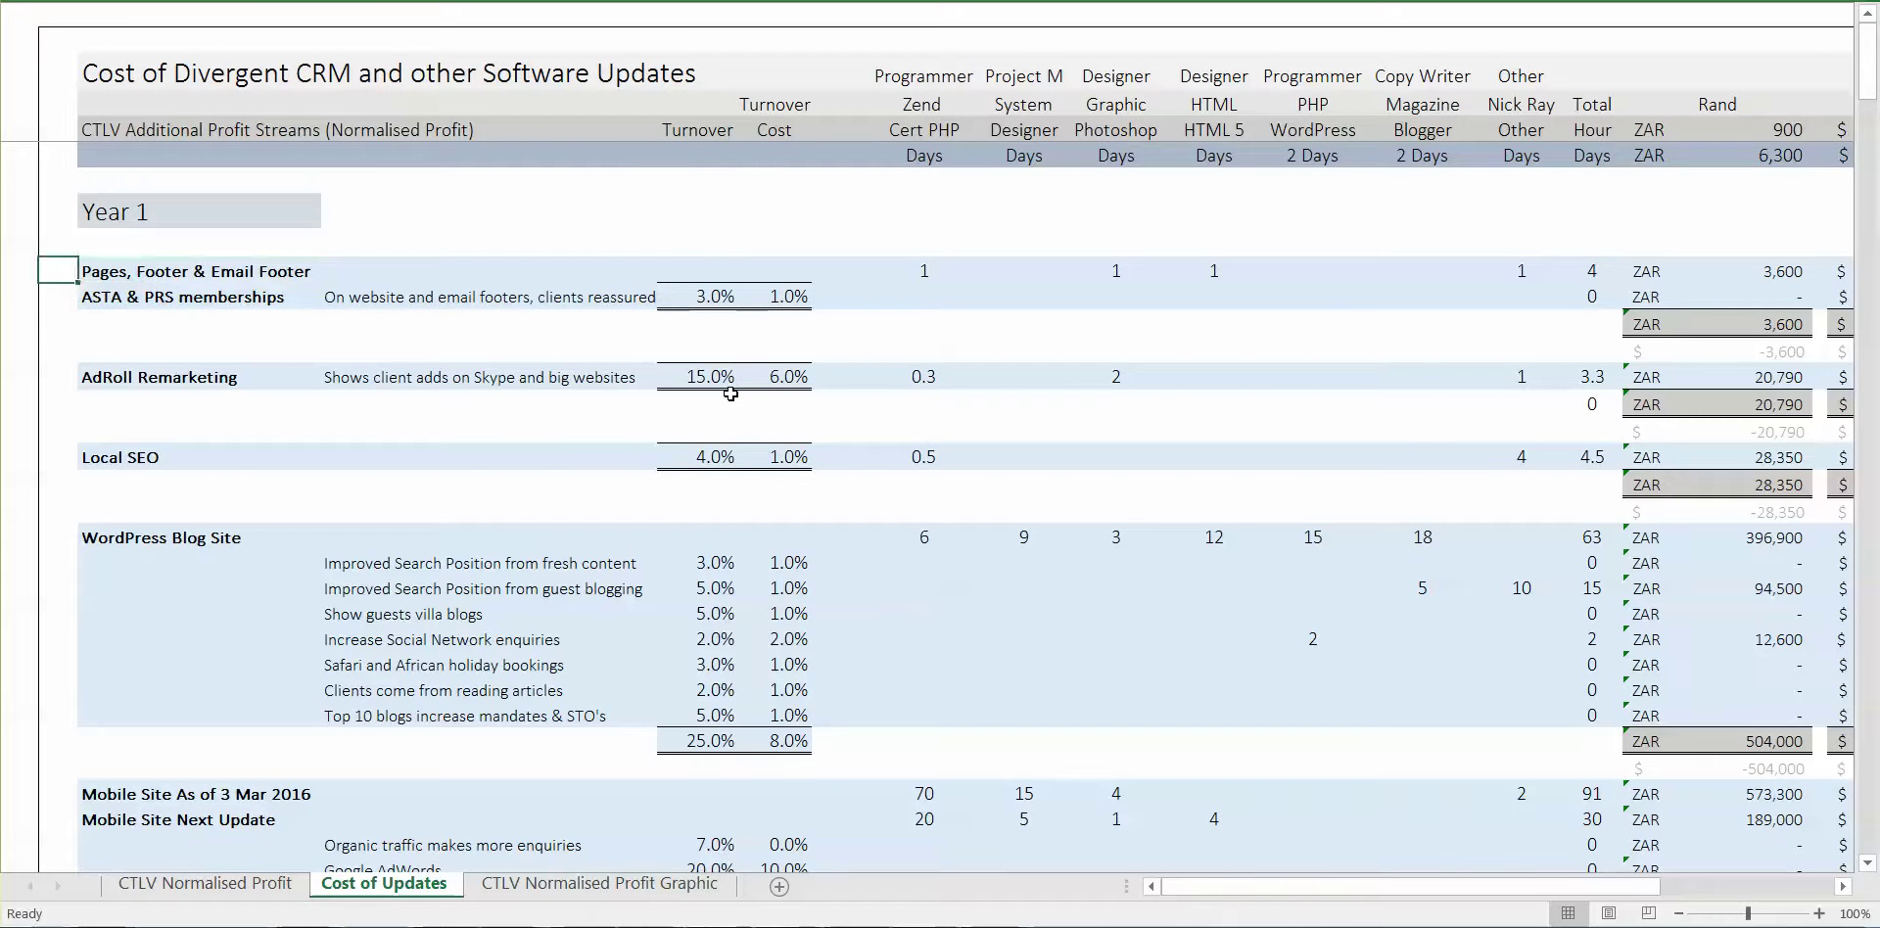
Examine the AdRoll Remarketing description and its turnover percentage
{"action": "key", "text": "Down"}
{"action": "key", "text": "Down"}
{"action": "key", "text": "Down"}
{"action": "key", "text": "Down"}
{"action": "key", "text": "Right"}
{"action": "key", "text": "Right"}
{"action": "key", "text": "Right"}
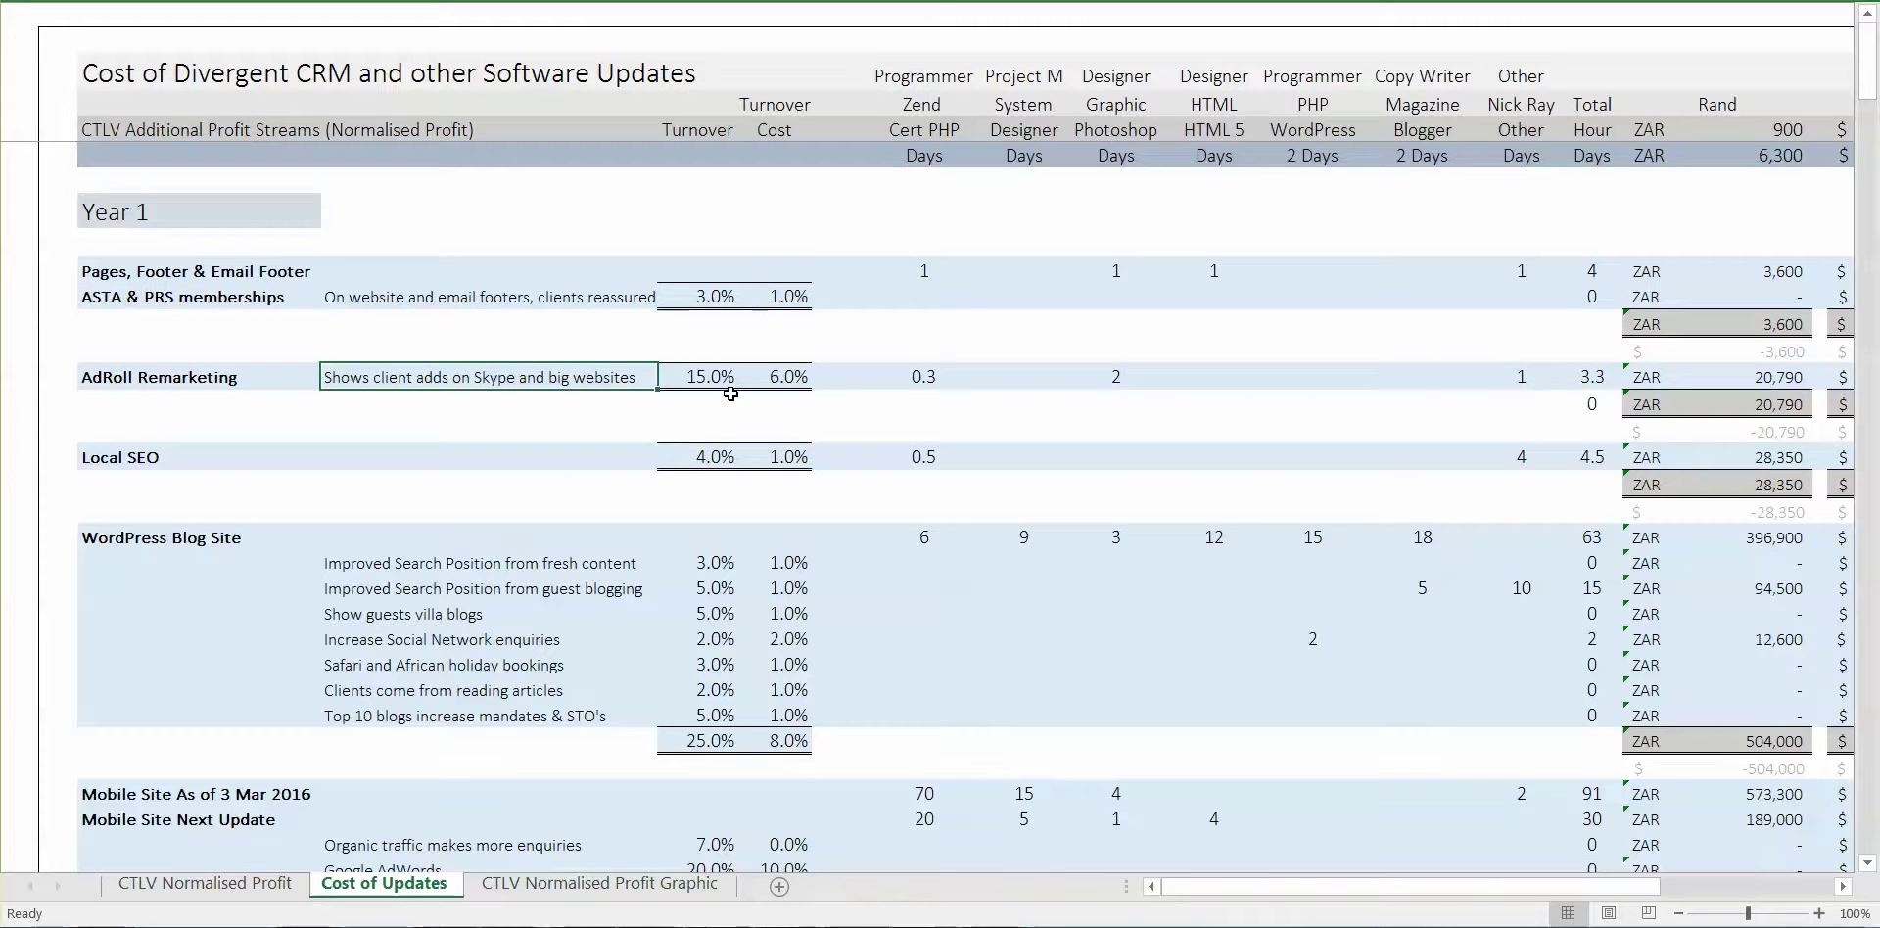
{"action": "key", "text": "Right"}
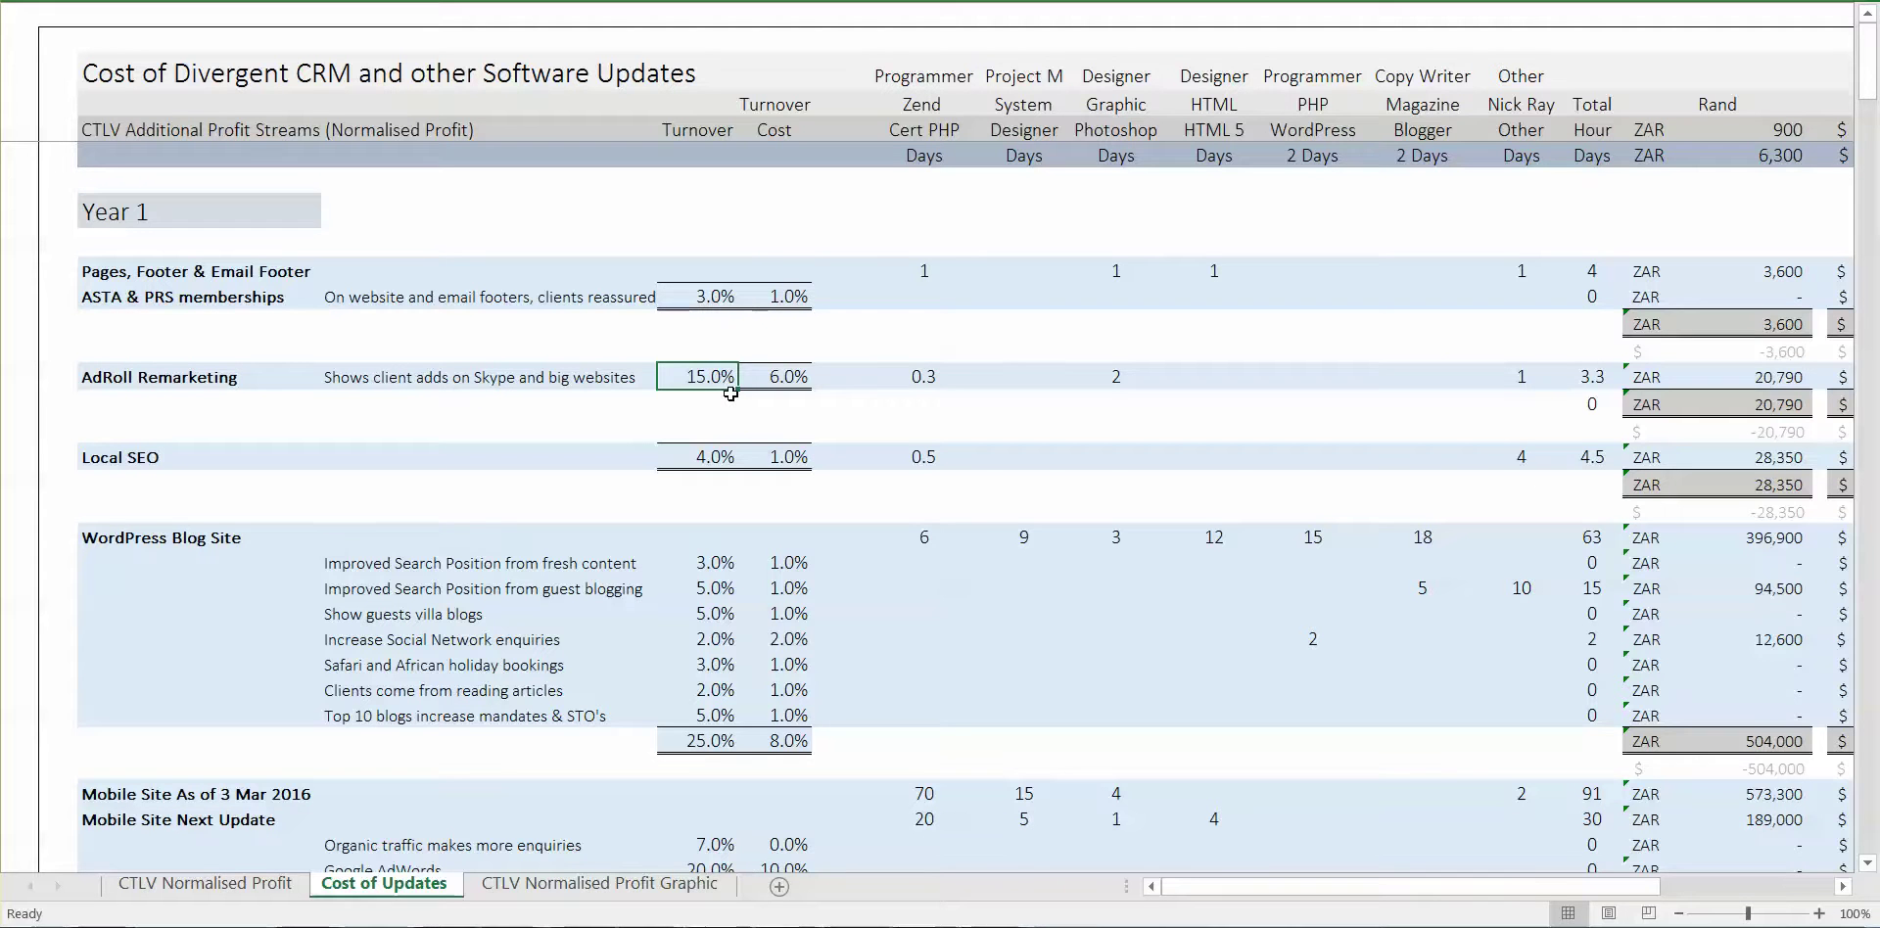
Review the AdRoll Remarketing cost percentage, role days, total days and Rand cost, ending just above the Local SEO row
{"action": "key", "text": "Right"}
{"action": "key", "text": "Right"}
{"action": "key", "text": "Right"}
{"action": "key", "text": "Right"}
{"action": "key", "text": "Right"}
{"action": "key", "text": "Right"}
{"action": "key", "text": "Right"}
{"action": "key", "text": "Right"}
{"action": "key", "text": "Right"}
{"action": "key", "text": "Right"}
{"action": "key", "text": "Left"}
{"action": "key", "text": "Right"}
{"action": "key", "text": "Right"}
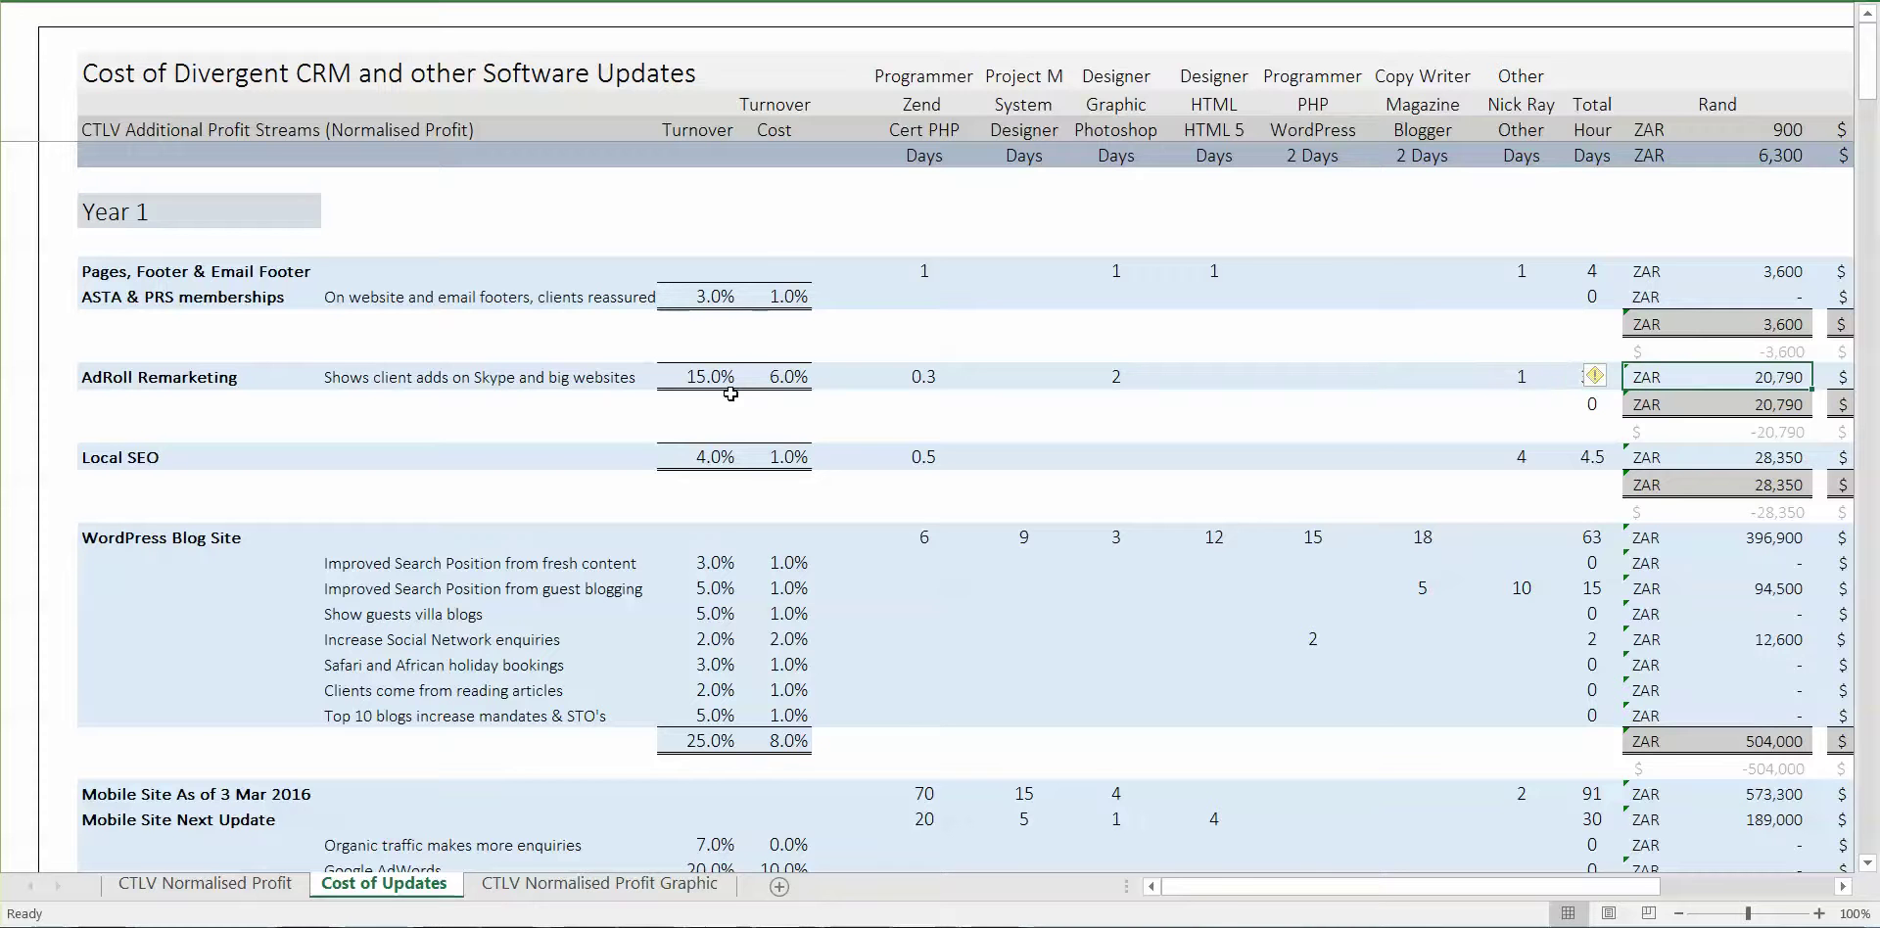
{"action": "key", "text": "Down"}
{"action": "key", "text": "Down"}
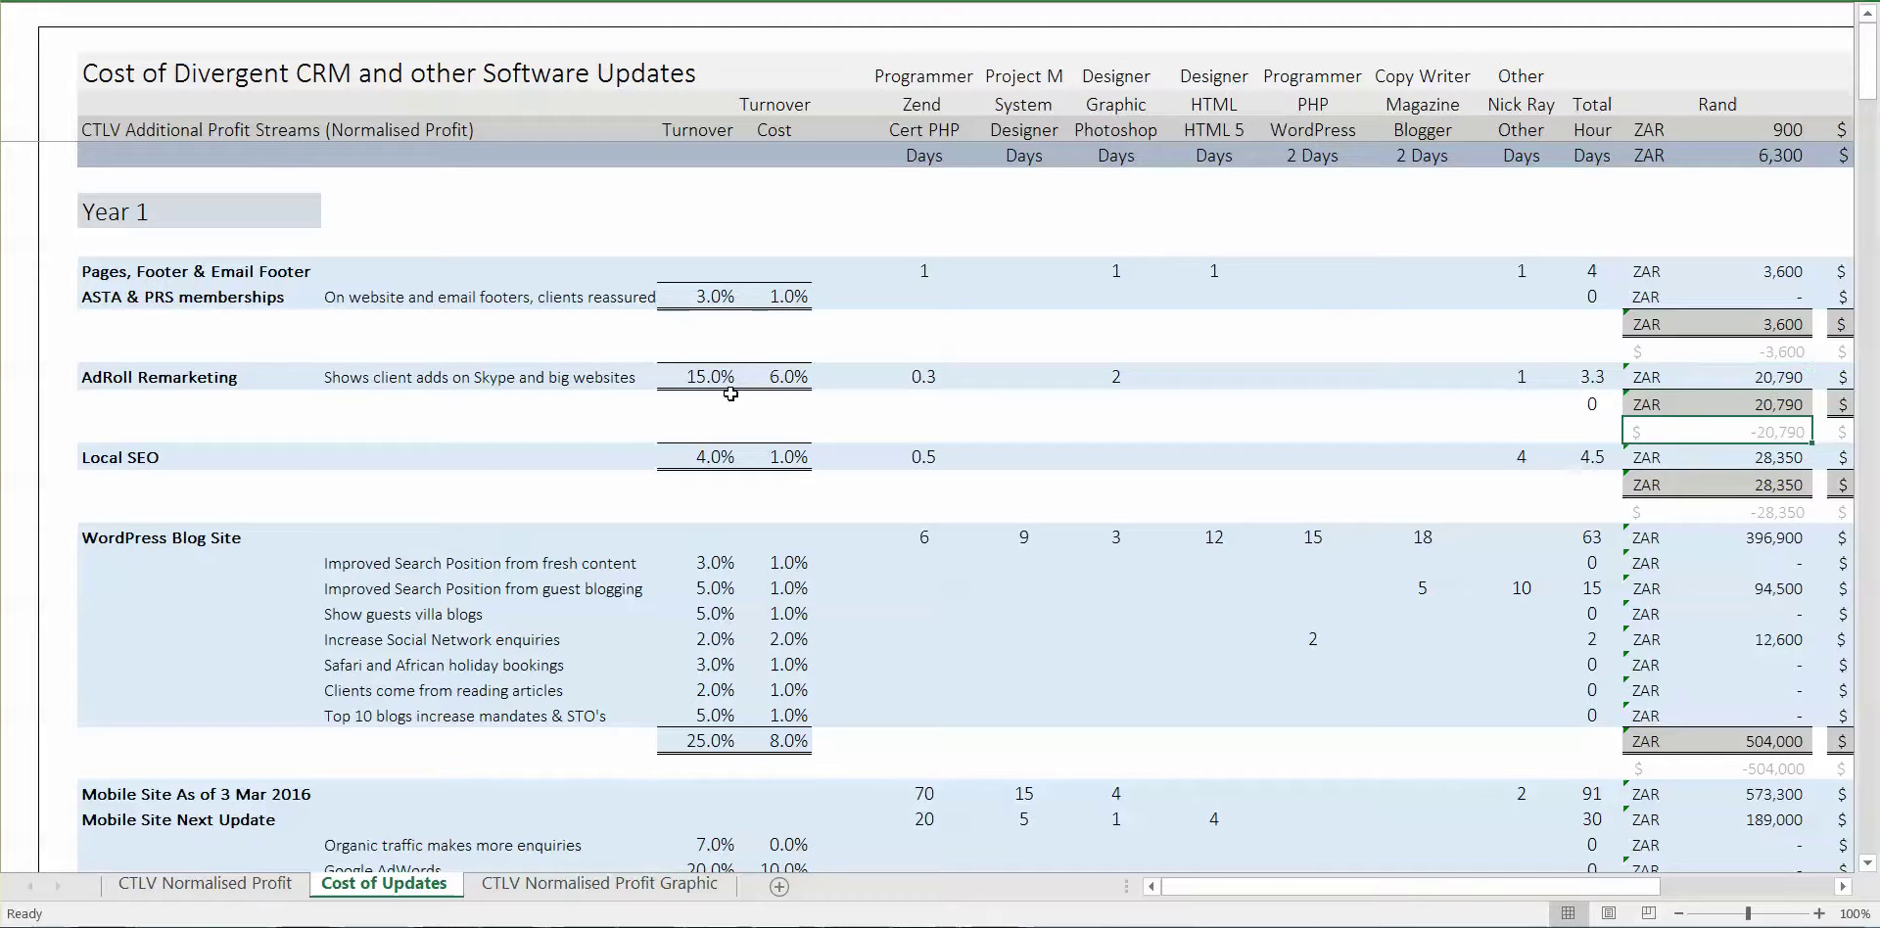
Go down to the Local SEO row and examine its Zend-certified PHP programmer days
{"action": "key", "text": "Left"}
{"action": "key", "text": "Left"}
{"action": "key", "text": "Left"}
{"action": "key", "text": "Left"}
{"action": "key", "text": "Left"}
{"action": "key", "text": "Left"}
{"action": "key", "text": "Left"}
{"action": "key", "text": "Down"}
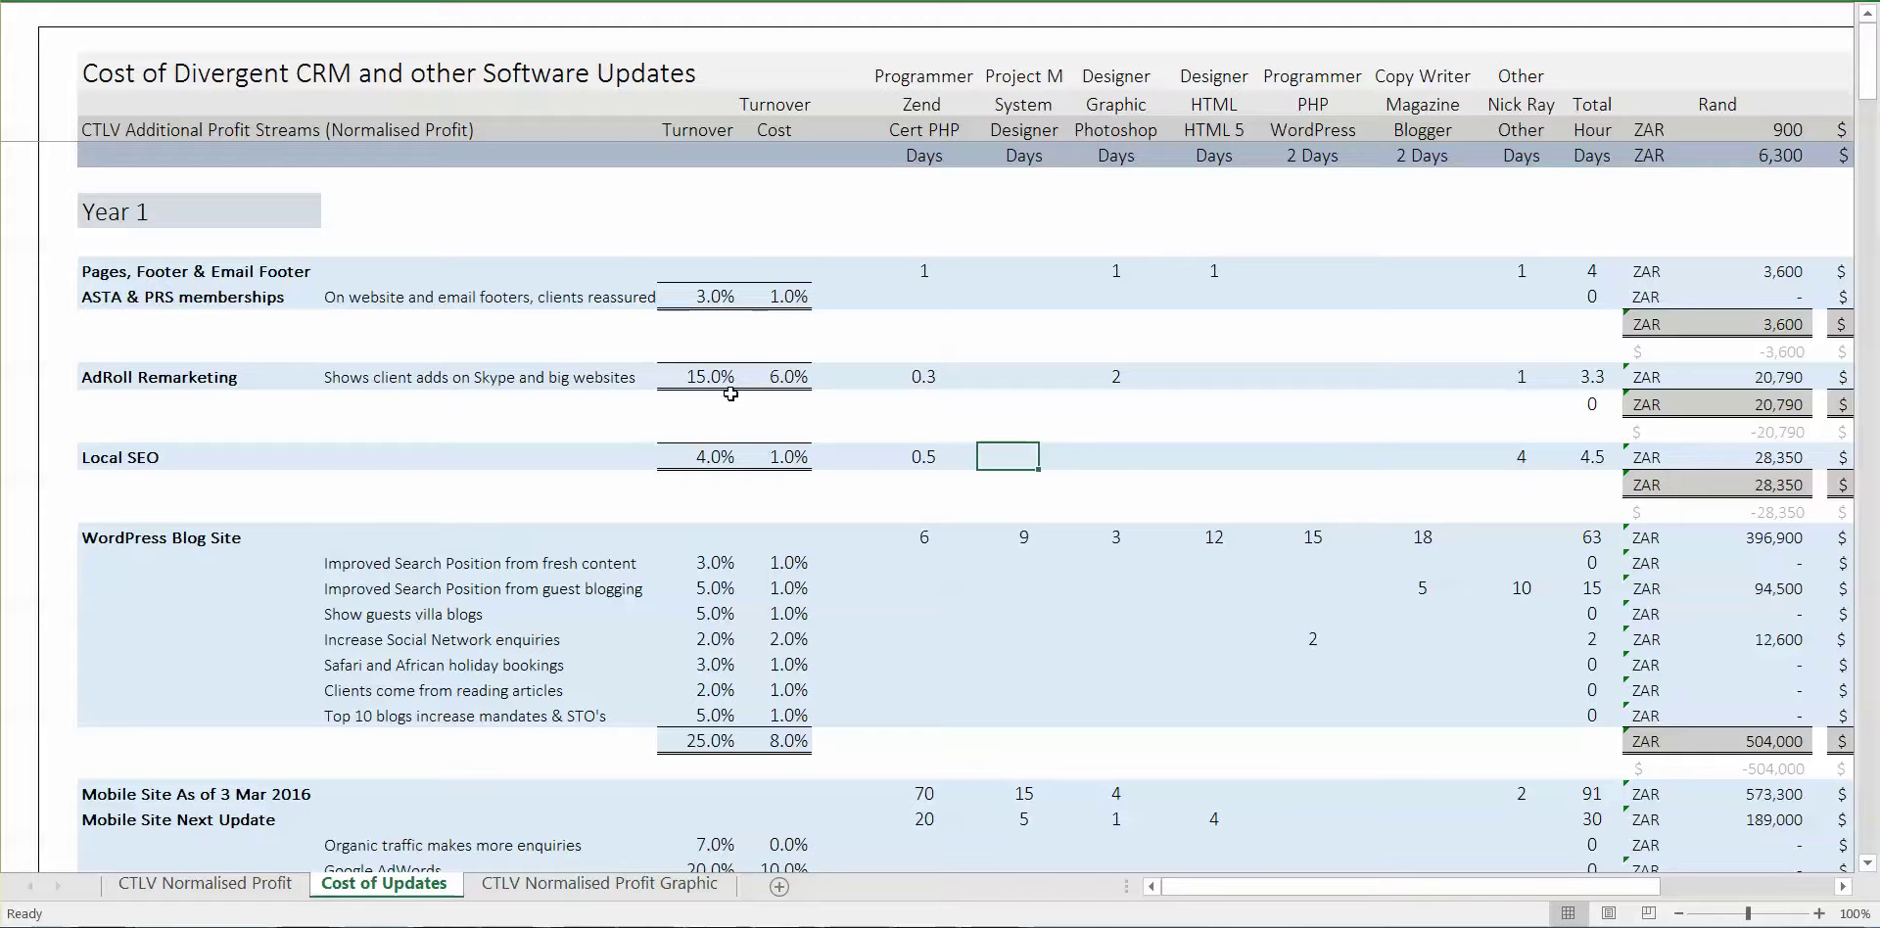
{"action": "key", "text": "Left"}
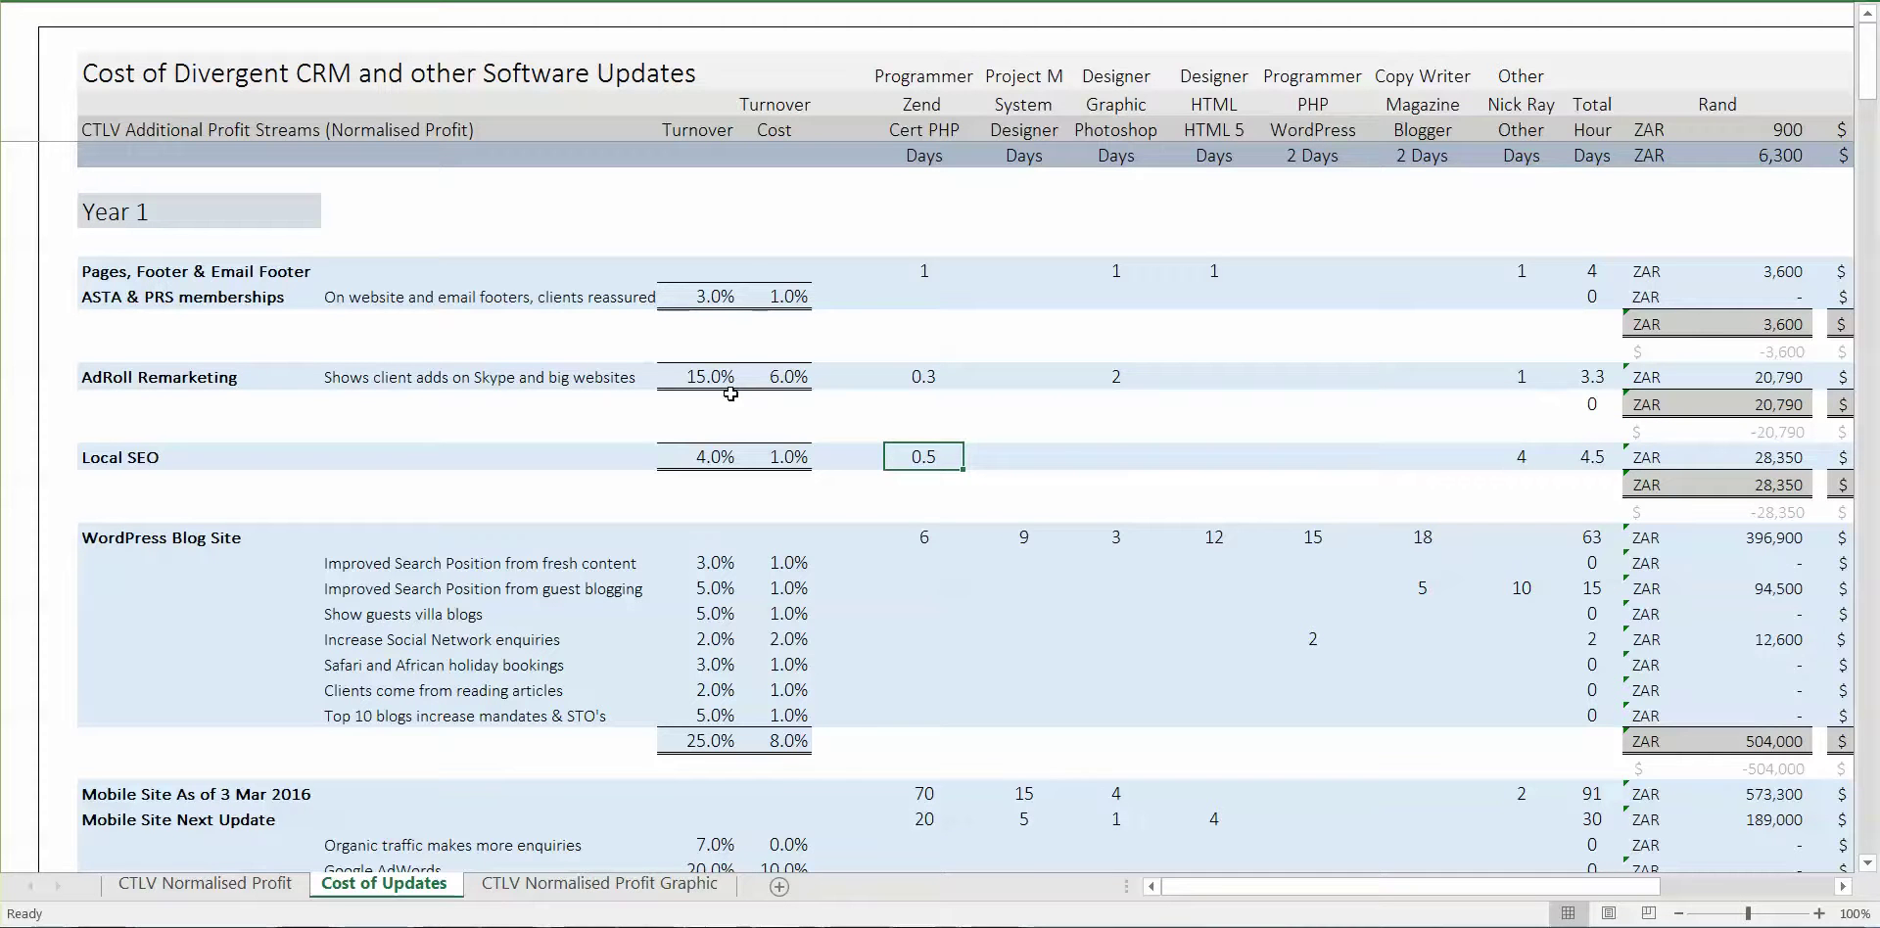
Examine the remaining role days for Local SEO and move down to the WordPress Blog Site row
{"action": "key", "text": "Right"}
{"action": "key", "text": "Right"}
{"action": "key", "text": "Right"}
{"action": "key", "text": "Right"}
{"action": "key", "text": "Right"}
{"action": "key", "text": "Right"}
{"action": "key", "text": "Right"}
{"action": "key", "text": "Right"}
{"action": "key", "text": "Down"}
{"action": "key", "text": "Down"}
{"action": "key", "text": "Down"}
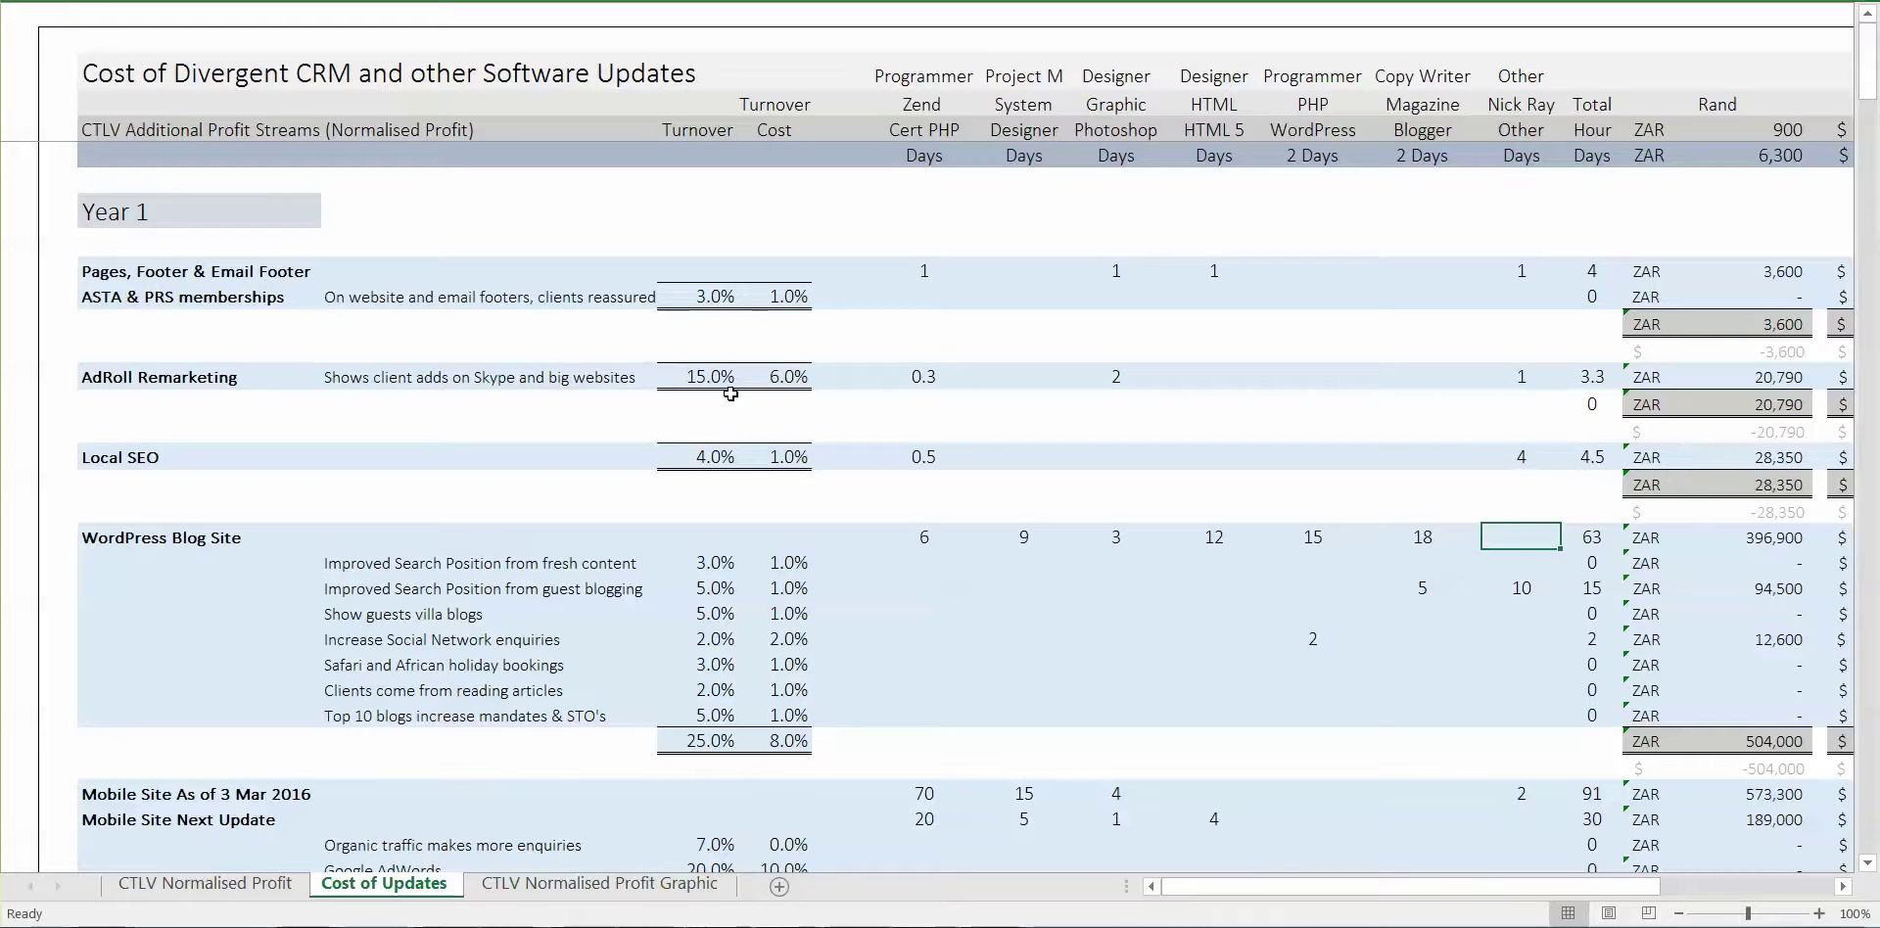
Go back to the update names and up to AdRoll Remarketing
{"action": "key", "text": "Left"}
{"action": "key", "text": "Left"}
{"action": "key", "text": "Left"}
{"action": "key", "text": "Left"}
{"action": "key", "text": "Left"}
{"action": "key", "text": "Left"}
{"action": "key", "text": "Left"}
{"action": "key", "text": "Left"}
{"action": "key", "text": "Left"}
{"action": "key", "text": "Left"}
{"action": "key", "text": "Left"}
{"action": "key", "text": "Left"}
{"action": "key", "text": "Left"}
{"action": "key", "text": "Up"}
{"action": "key", "text": "Up"}
{"action": "key", "text": "Up"}
{"action": "key", "text": "Right"}
{"action": "key", "text": "Up"}
{"action": "key", "text": "Up"}
{"action": "key", "text": "Up"}
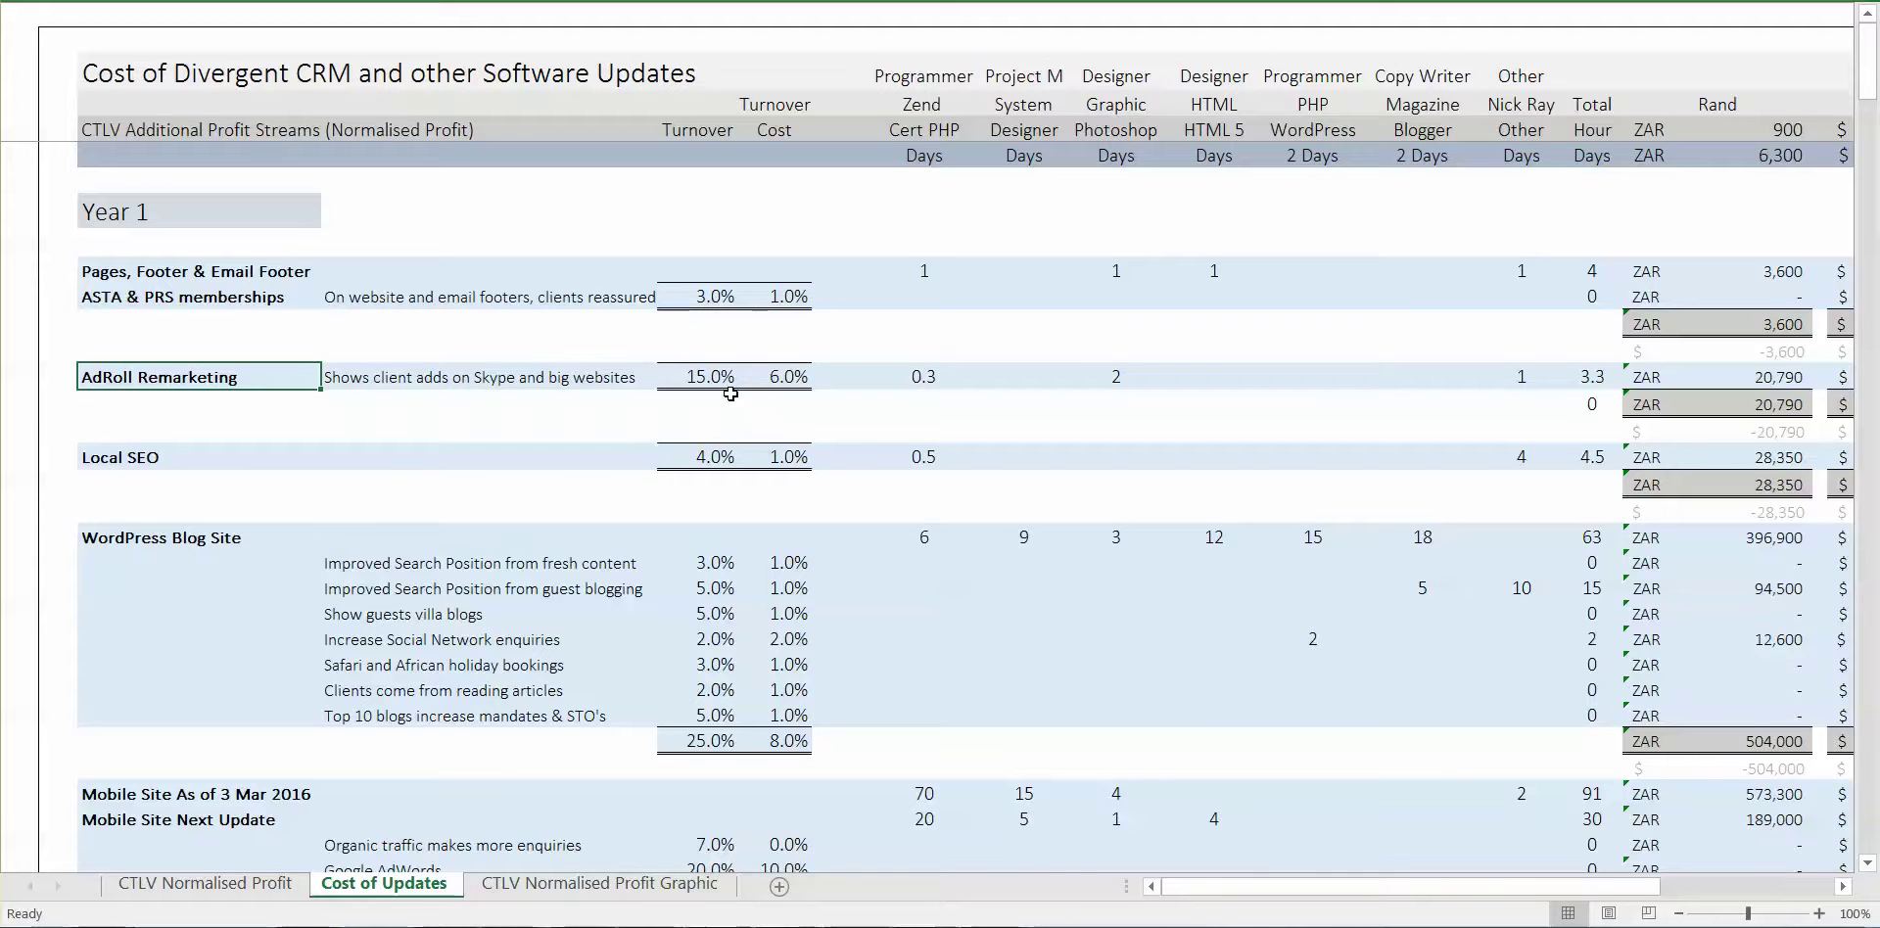
Review the first Year 1 update names again, from ASTA & PRS memberships down to Local SEO
{"action": "key", "text": "Up"}
{"action": "key", "text": "Up"}
{"action": "key", "text": "Up"}
{"action": "key", "text": "Up"}
{"action": "key", "text": "Down"}
{"action": "key", "text": "Down"}
{"action": "key", "text": "Down"}
{"action": "key", "text": "Down"}
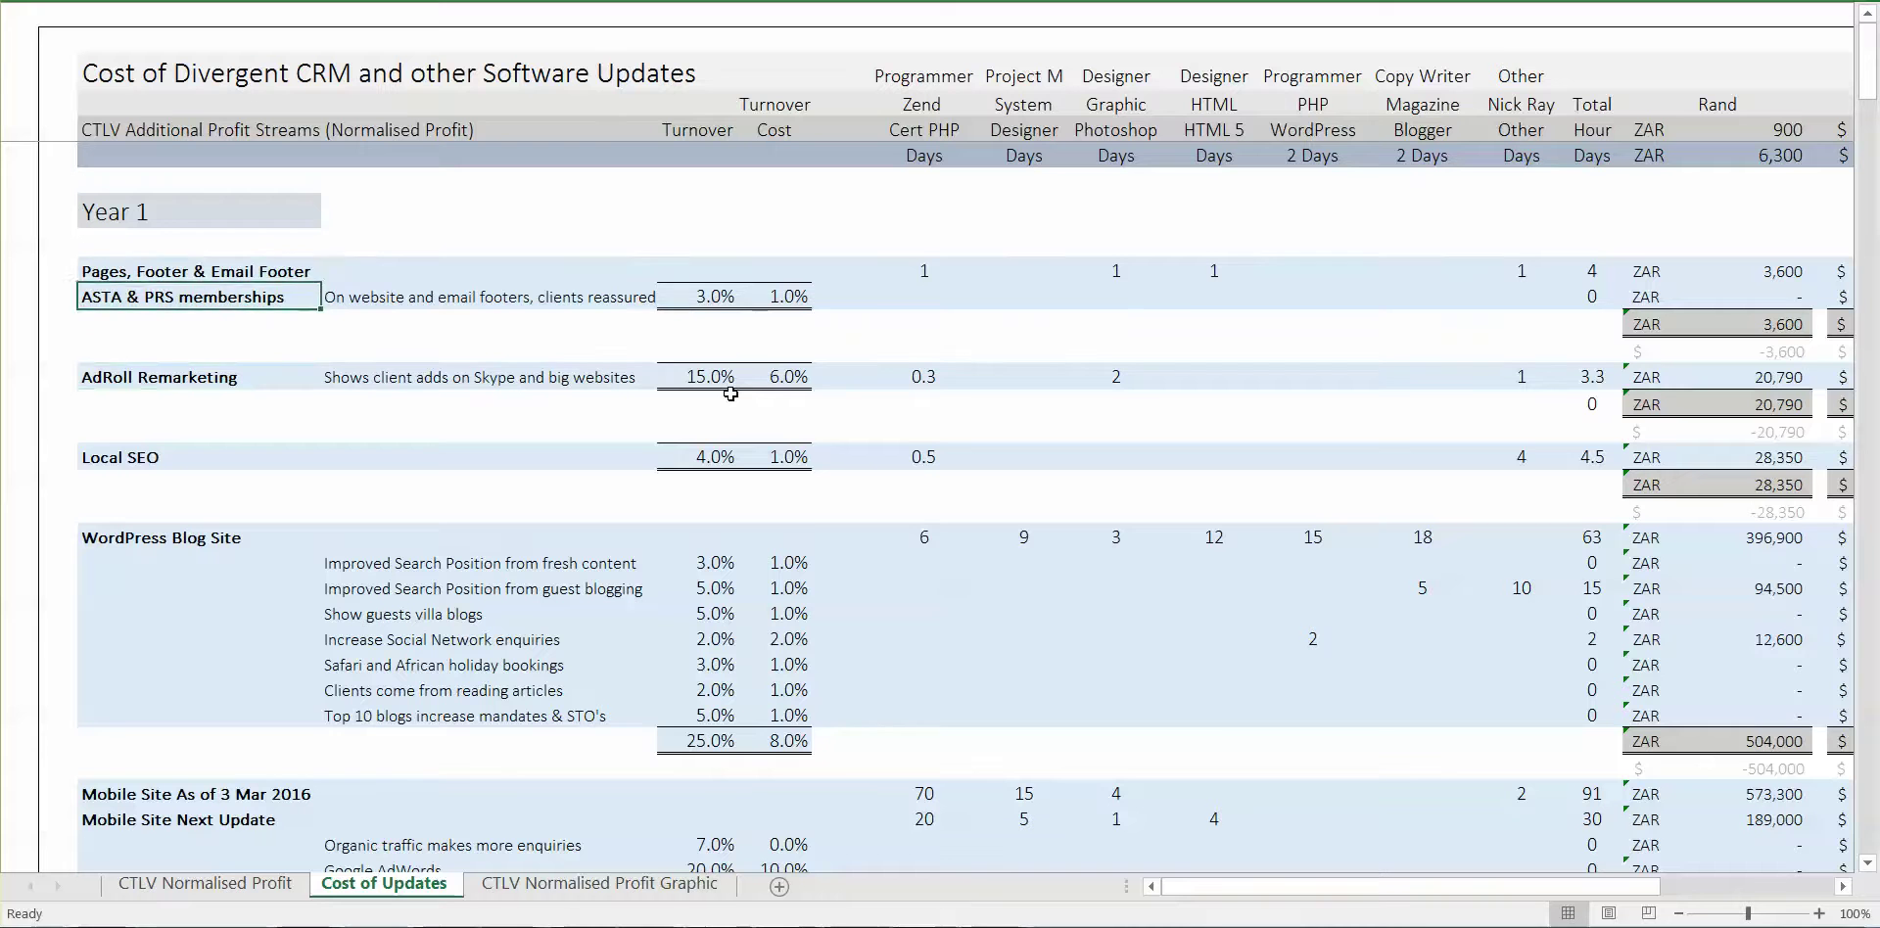
{"action": "key", "text": "Down"}
{"action": "key", "text": "Down"}
{"action": "key", "text": "Down"}
{"action": "key", "text": "Down"}
{"action": "key", "text": "Down"}
{"action": "key", "text": "Down"}
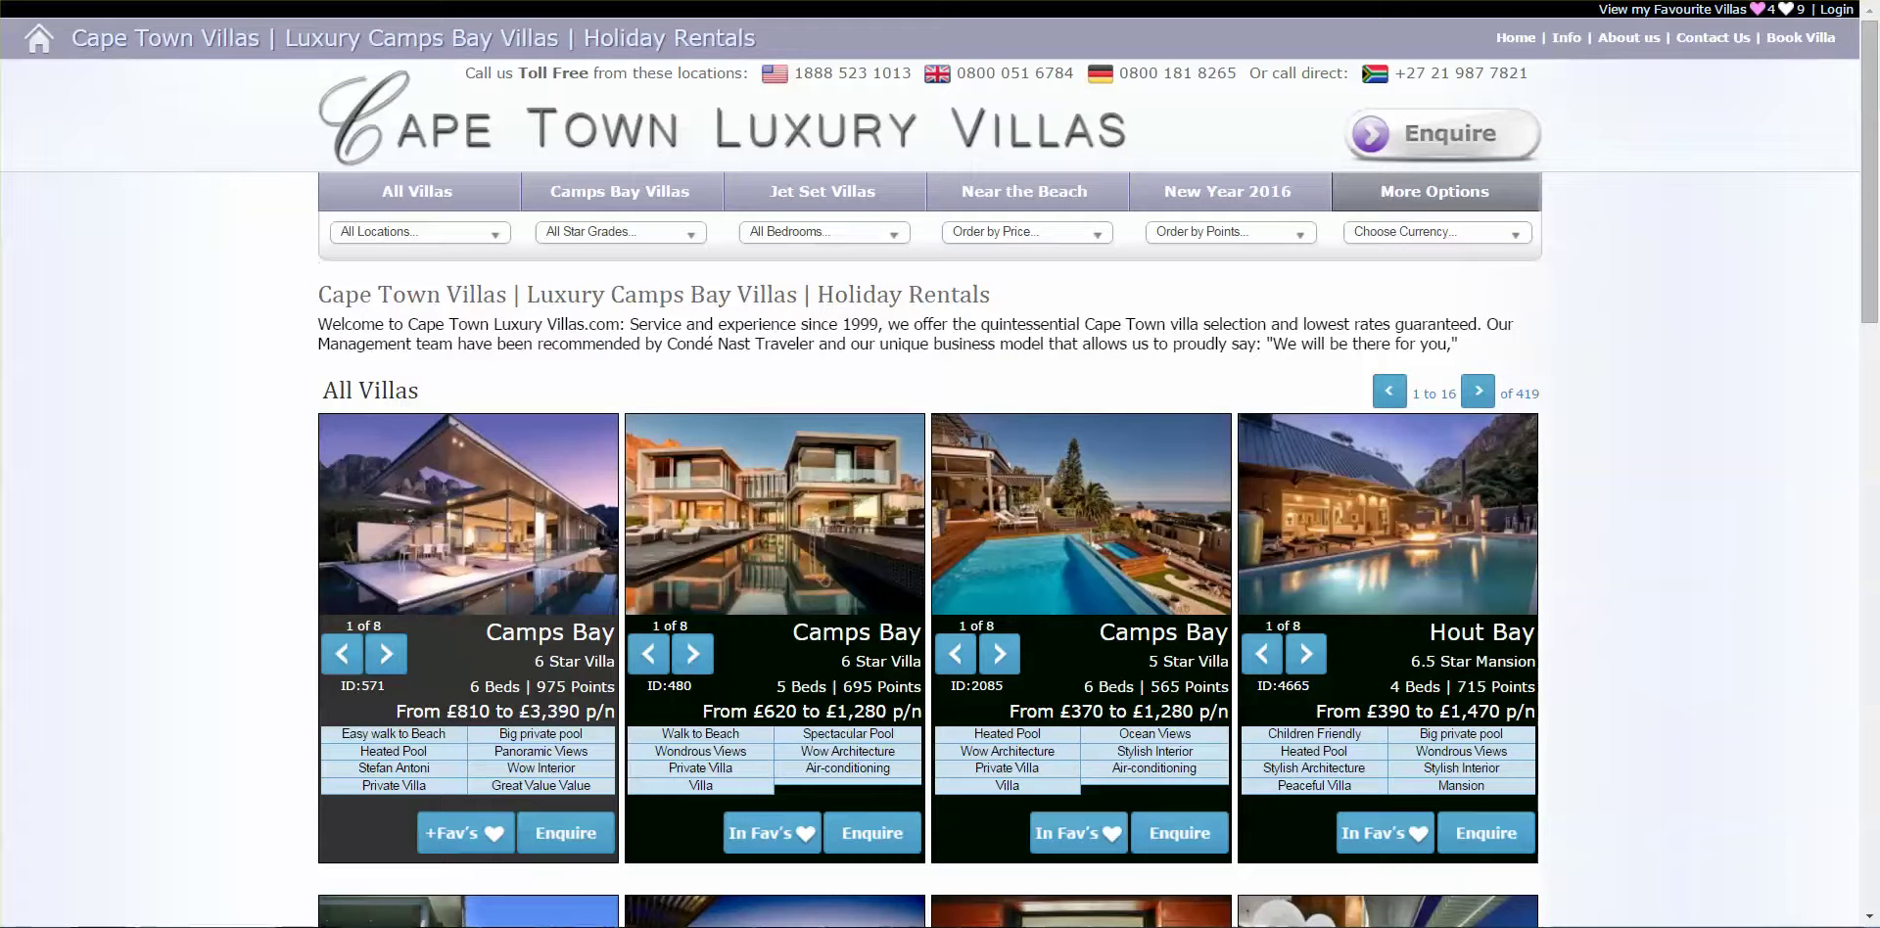
{"action": "key", "text": "ctrl+l"}
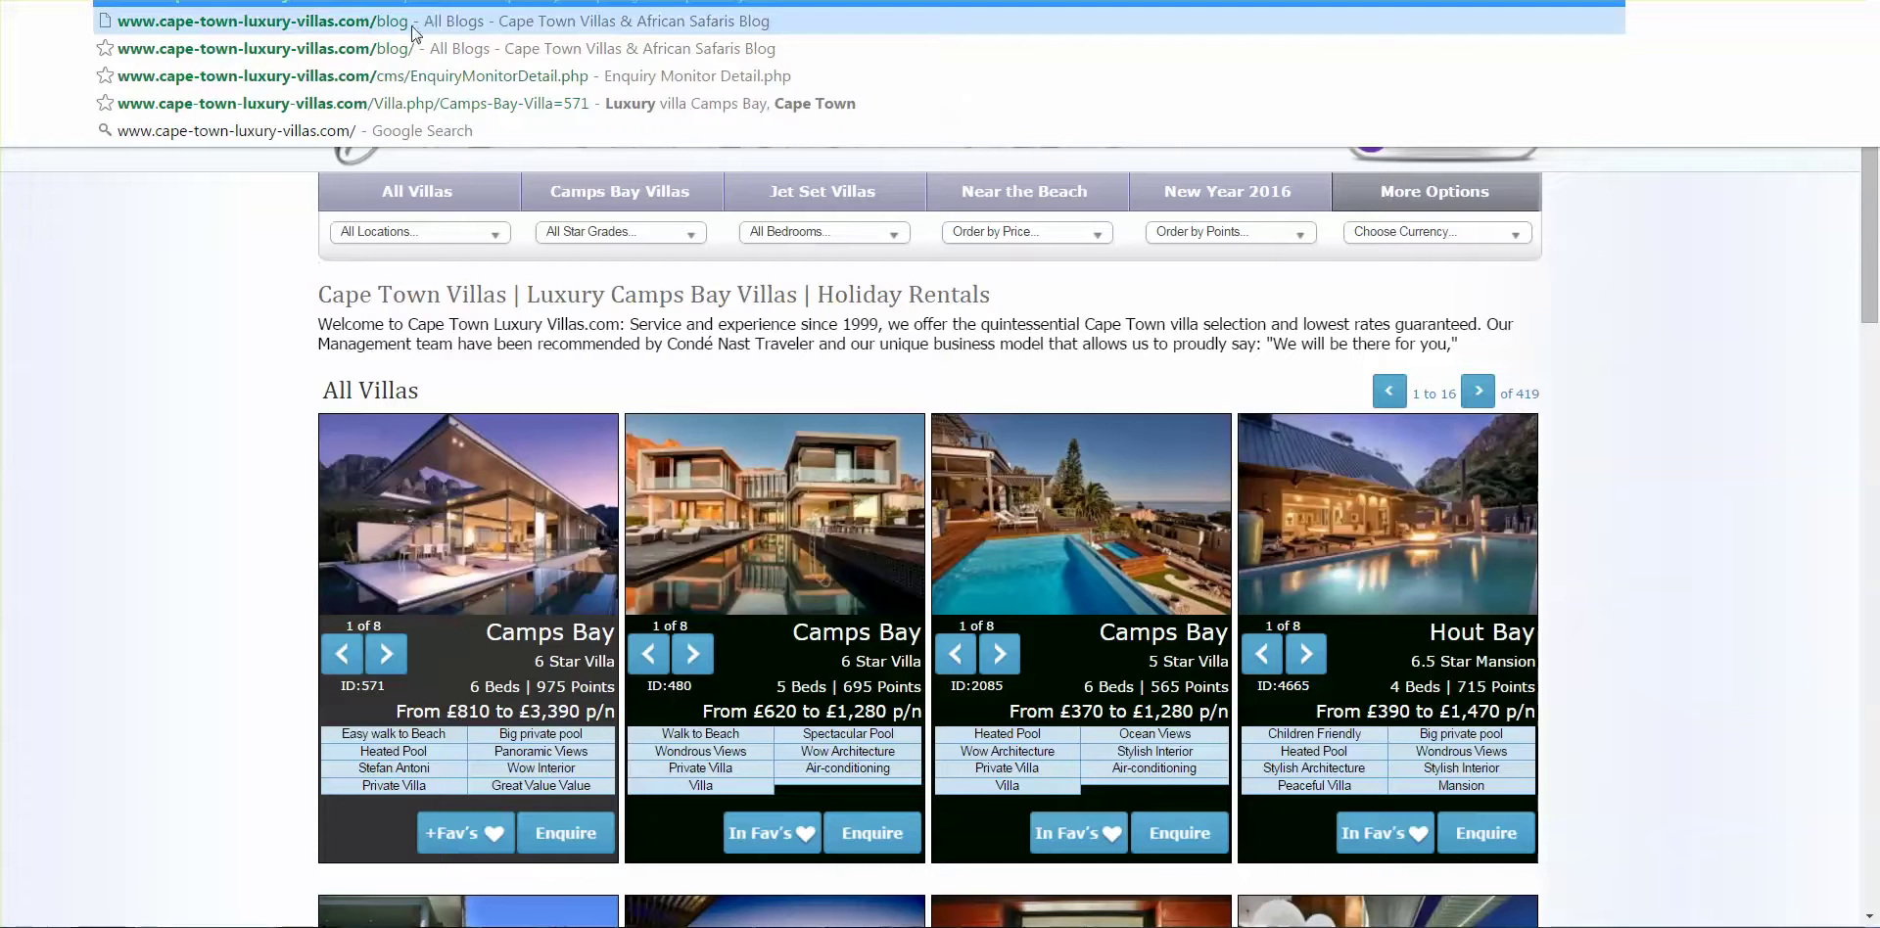
{"action": "key", "text": "Return"}
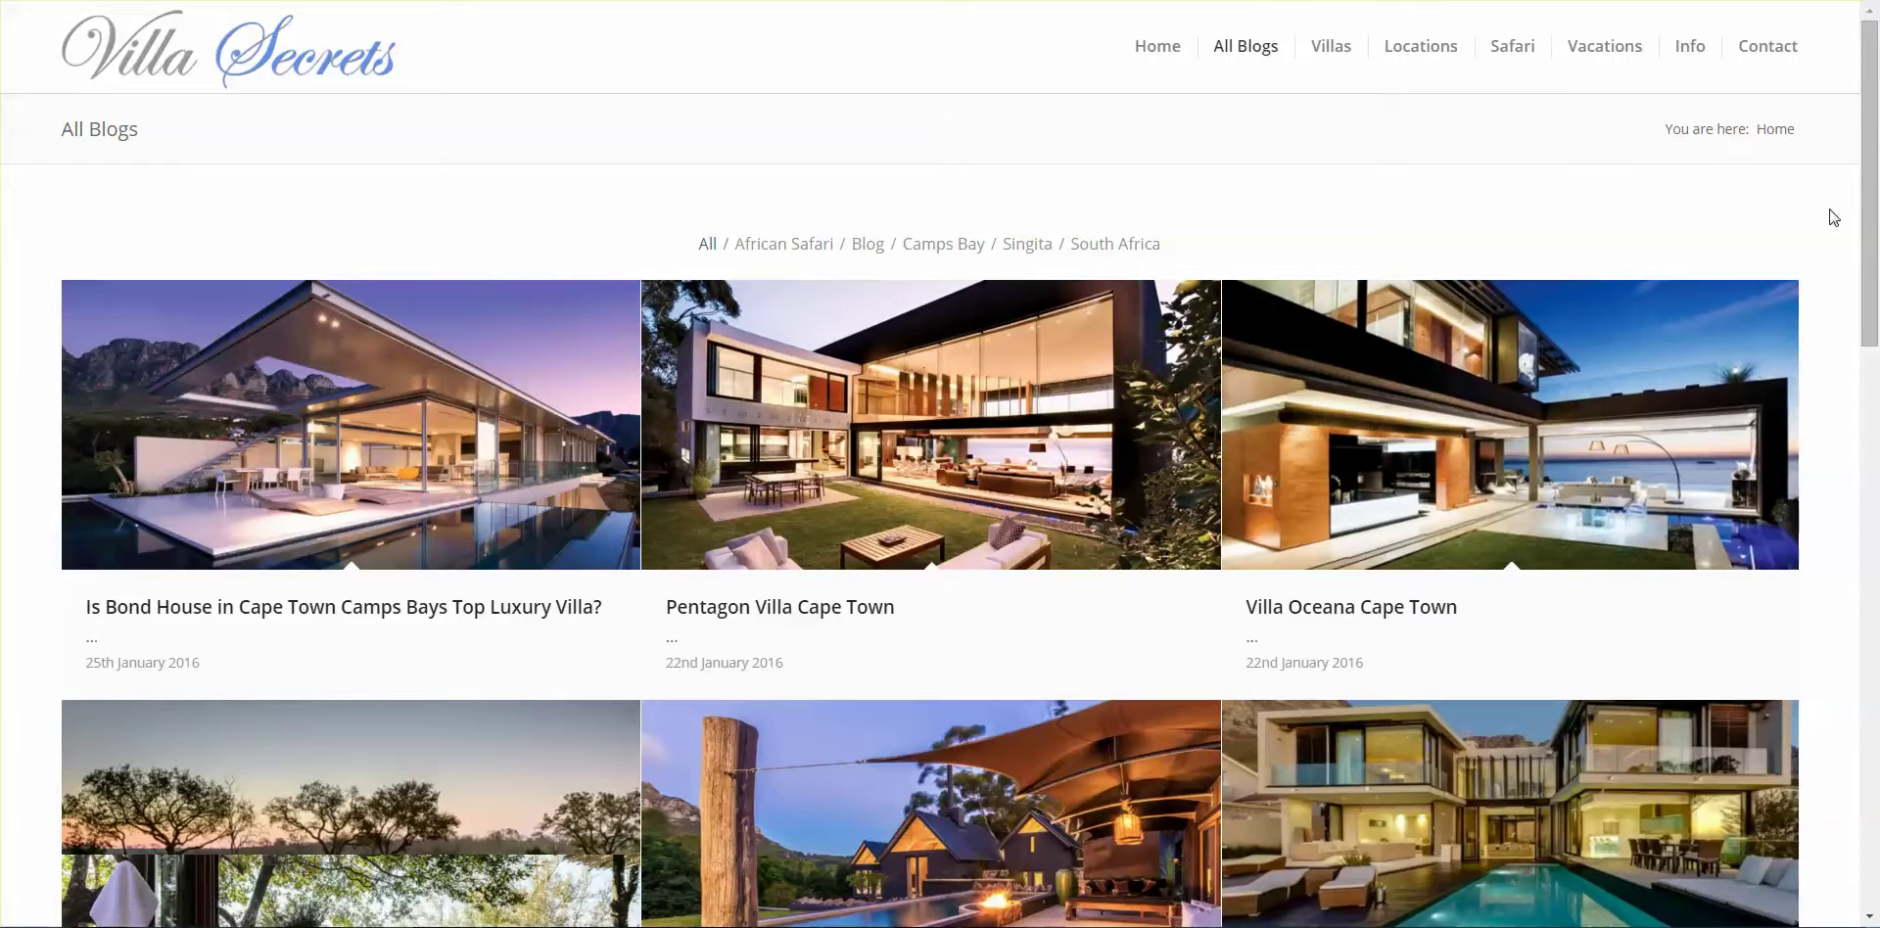
{"action": "left_click_drag", "start_coordinate": [1865, 214], "coordinate": [1865, 393]}
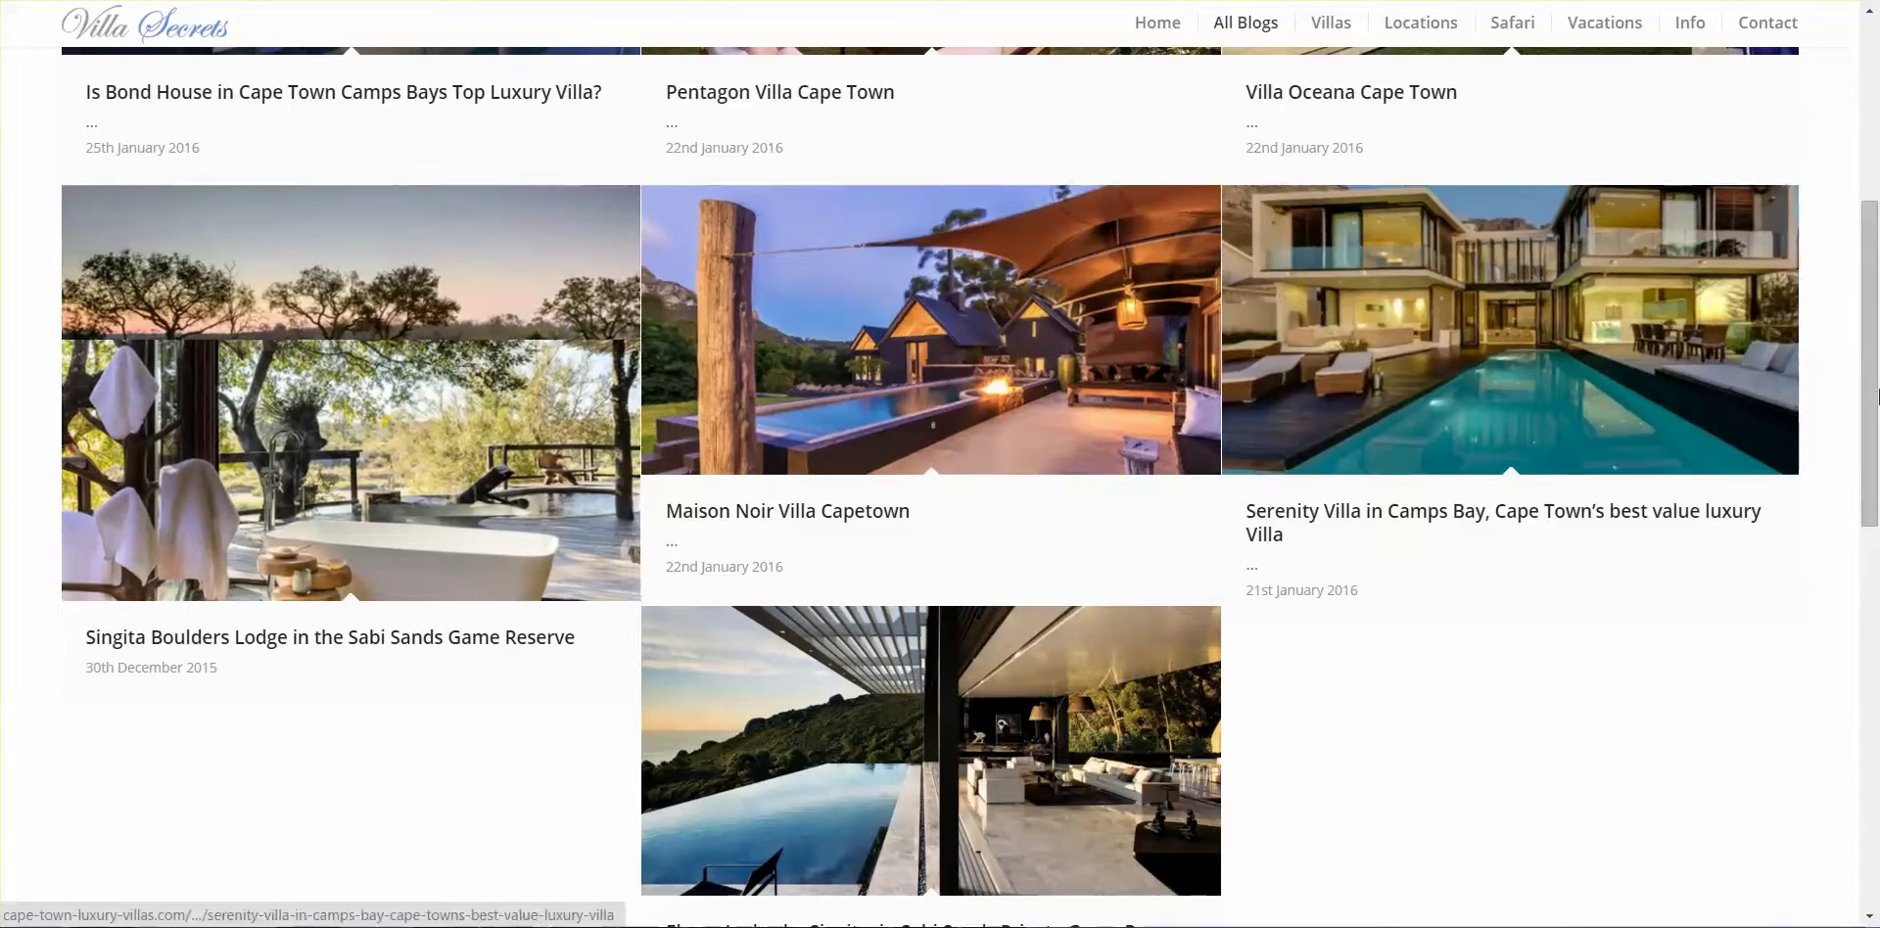
{"action": "scroll", "coordinate": [548, 529], "scroll_direction": "up", "scroll_amount": 5}
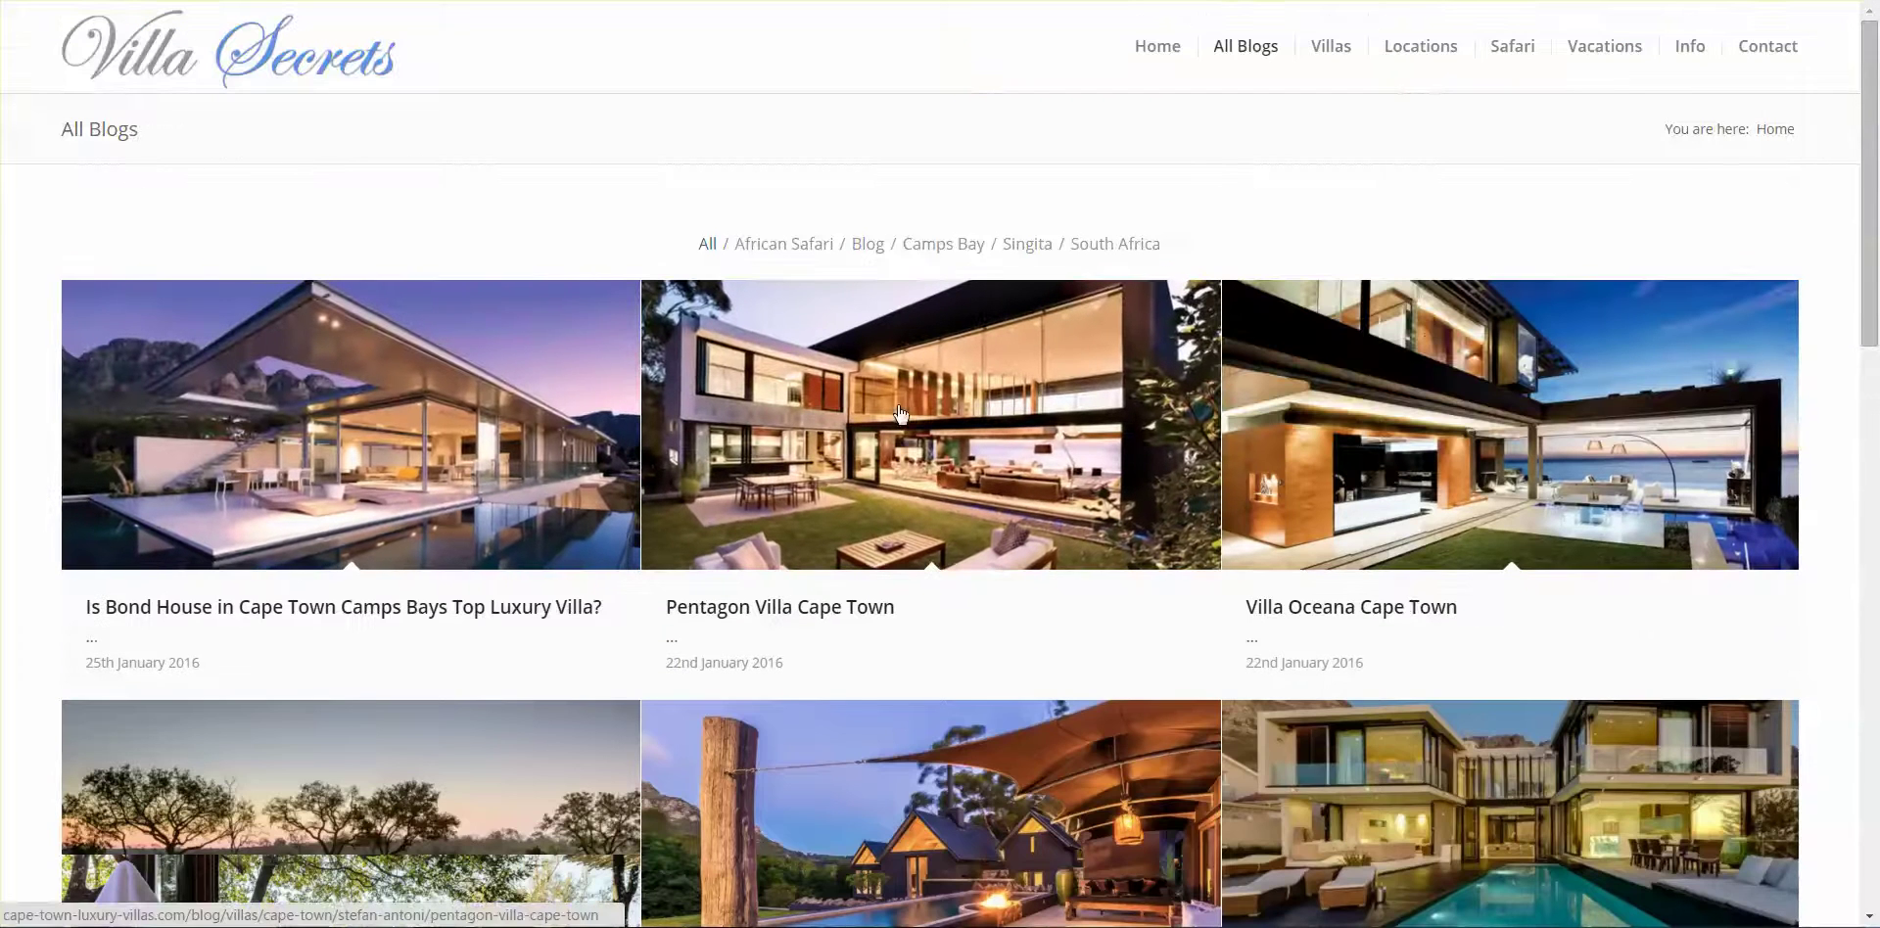
Open the Pentagon Villa Cape Town post and advance its image slideshow to another slide
{"action": "left_click", "coordinate": [966, 411]}
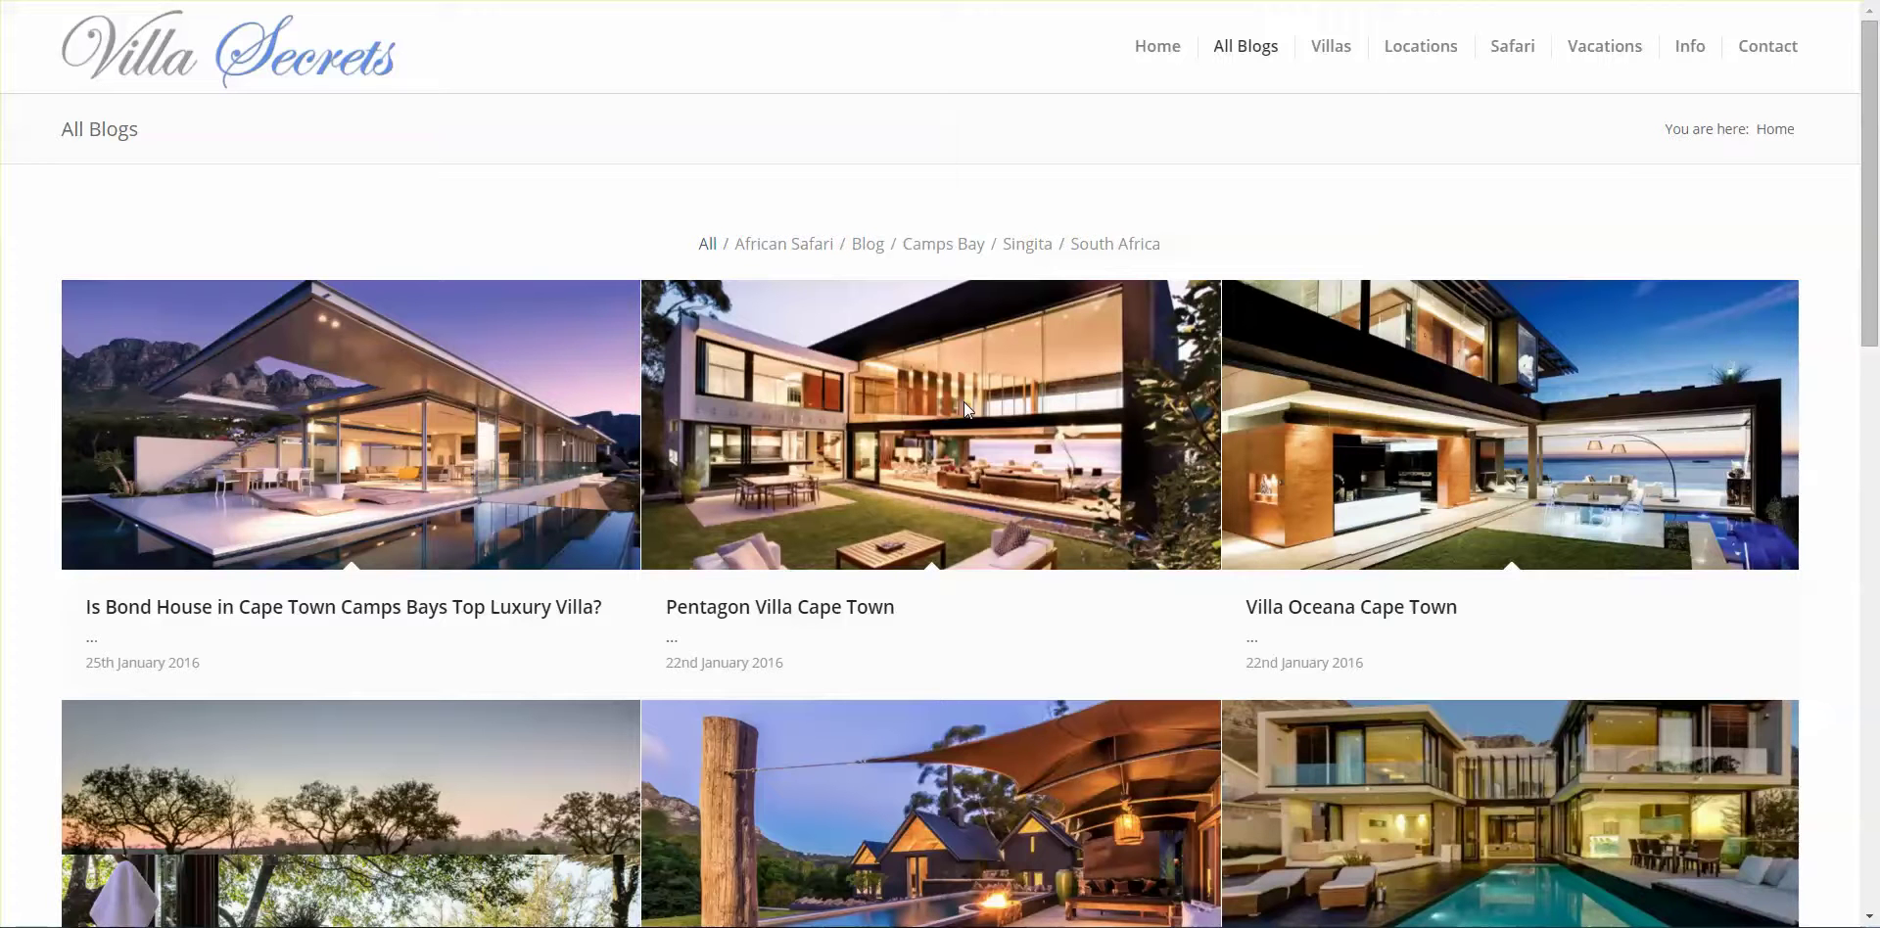
{"action": "left_click", "coordinate": [965, 405]}
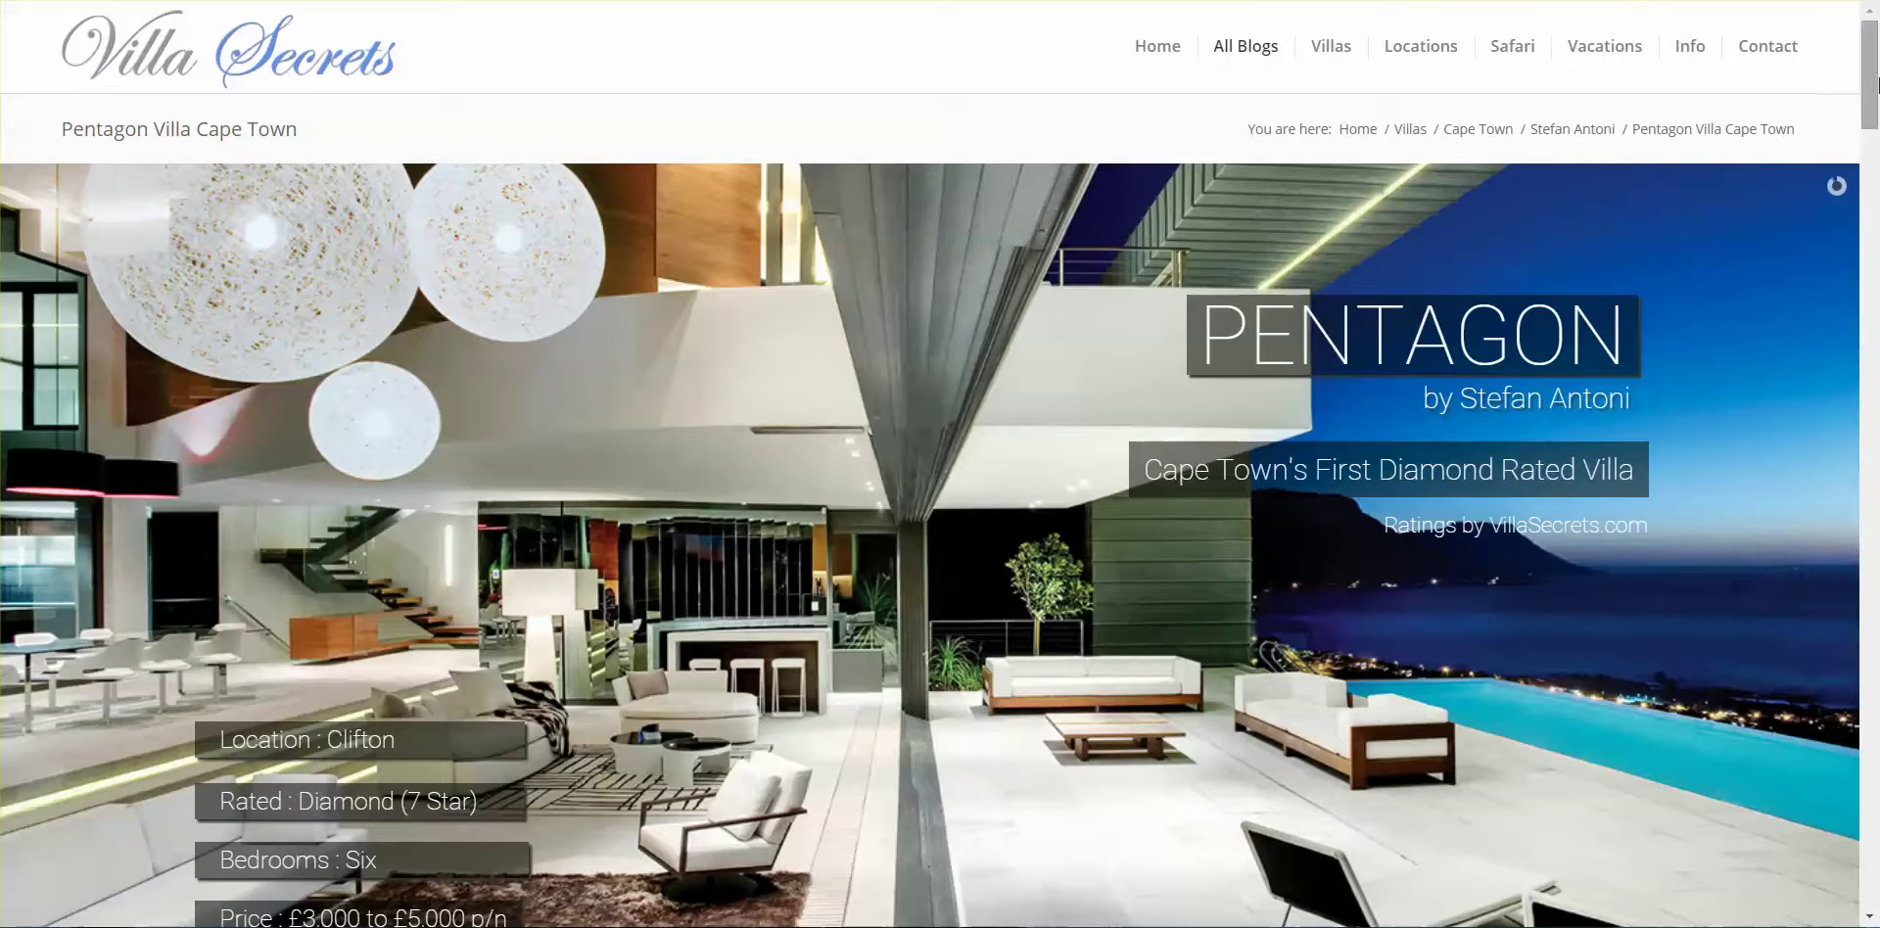
{"action": "left_click_drag", "start_coordinate": [1875, 83], "coordinate": [1875, 98]}
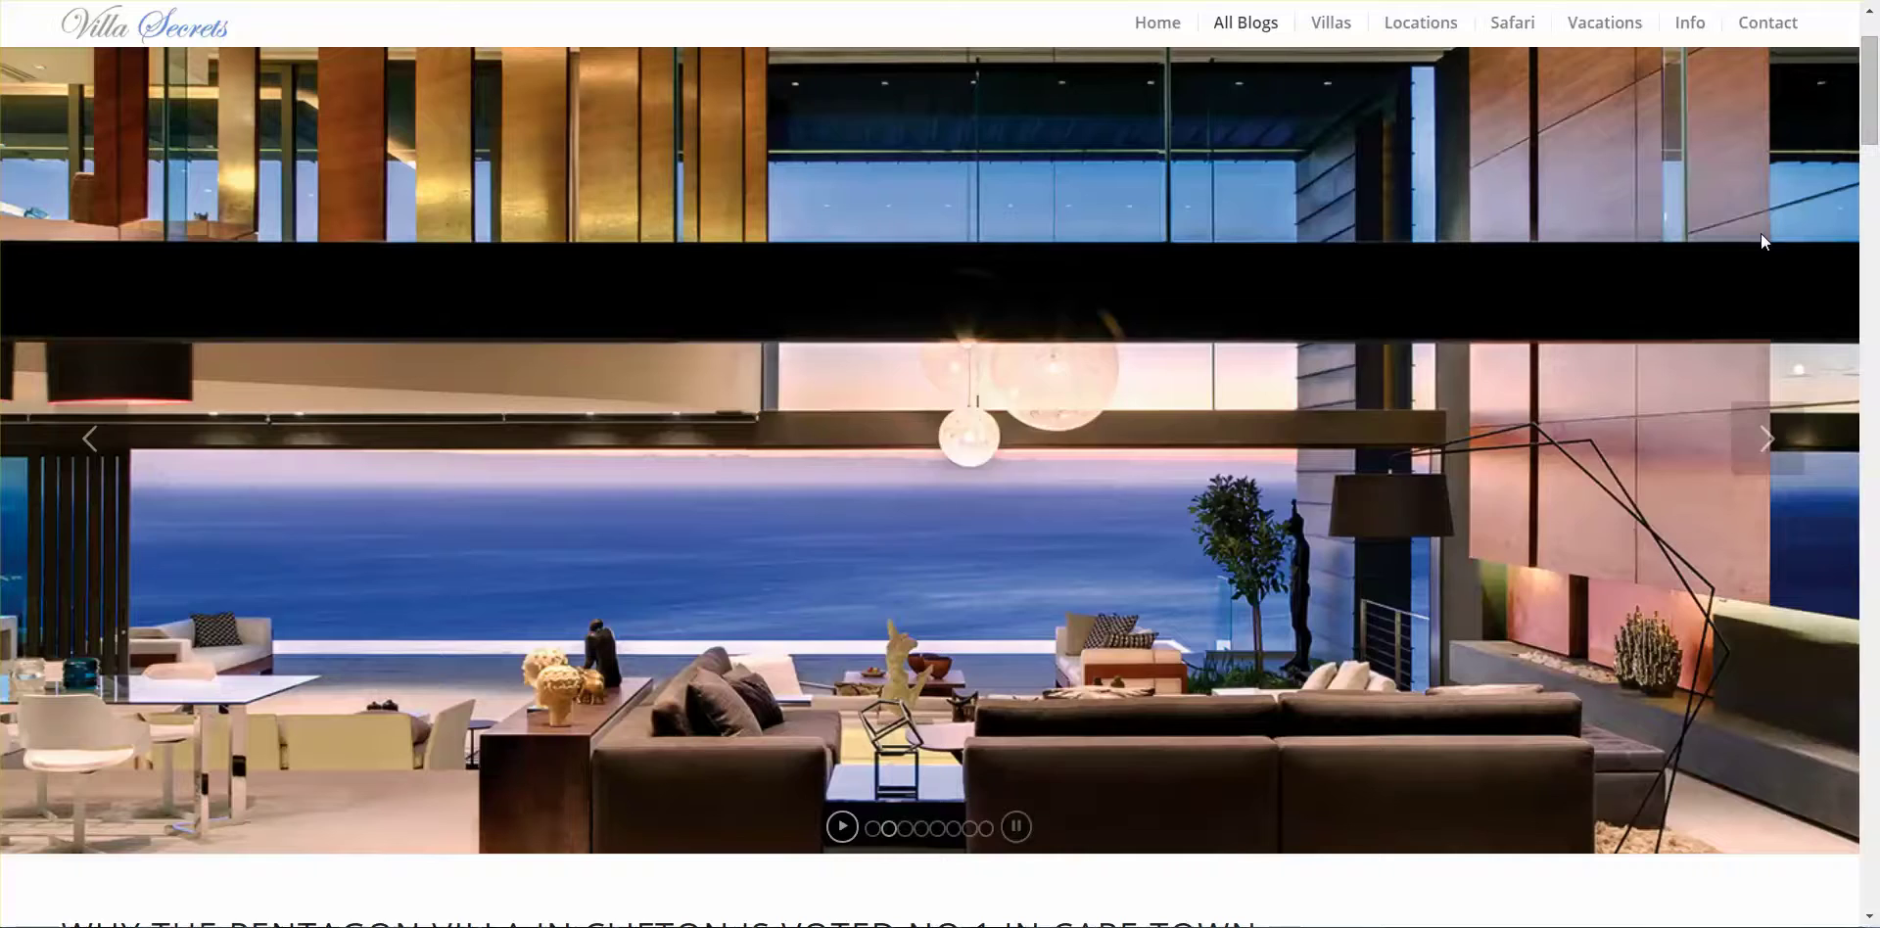
{"action": "left_click", "coordinate": [1775, 442]}
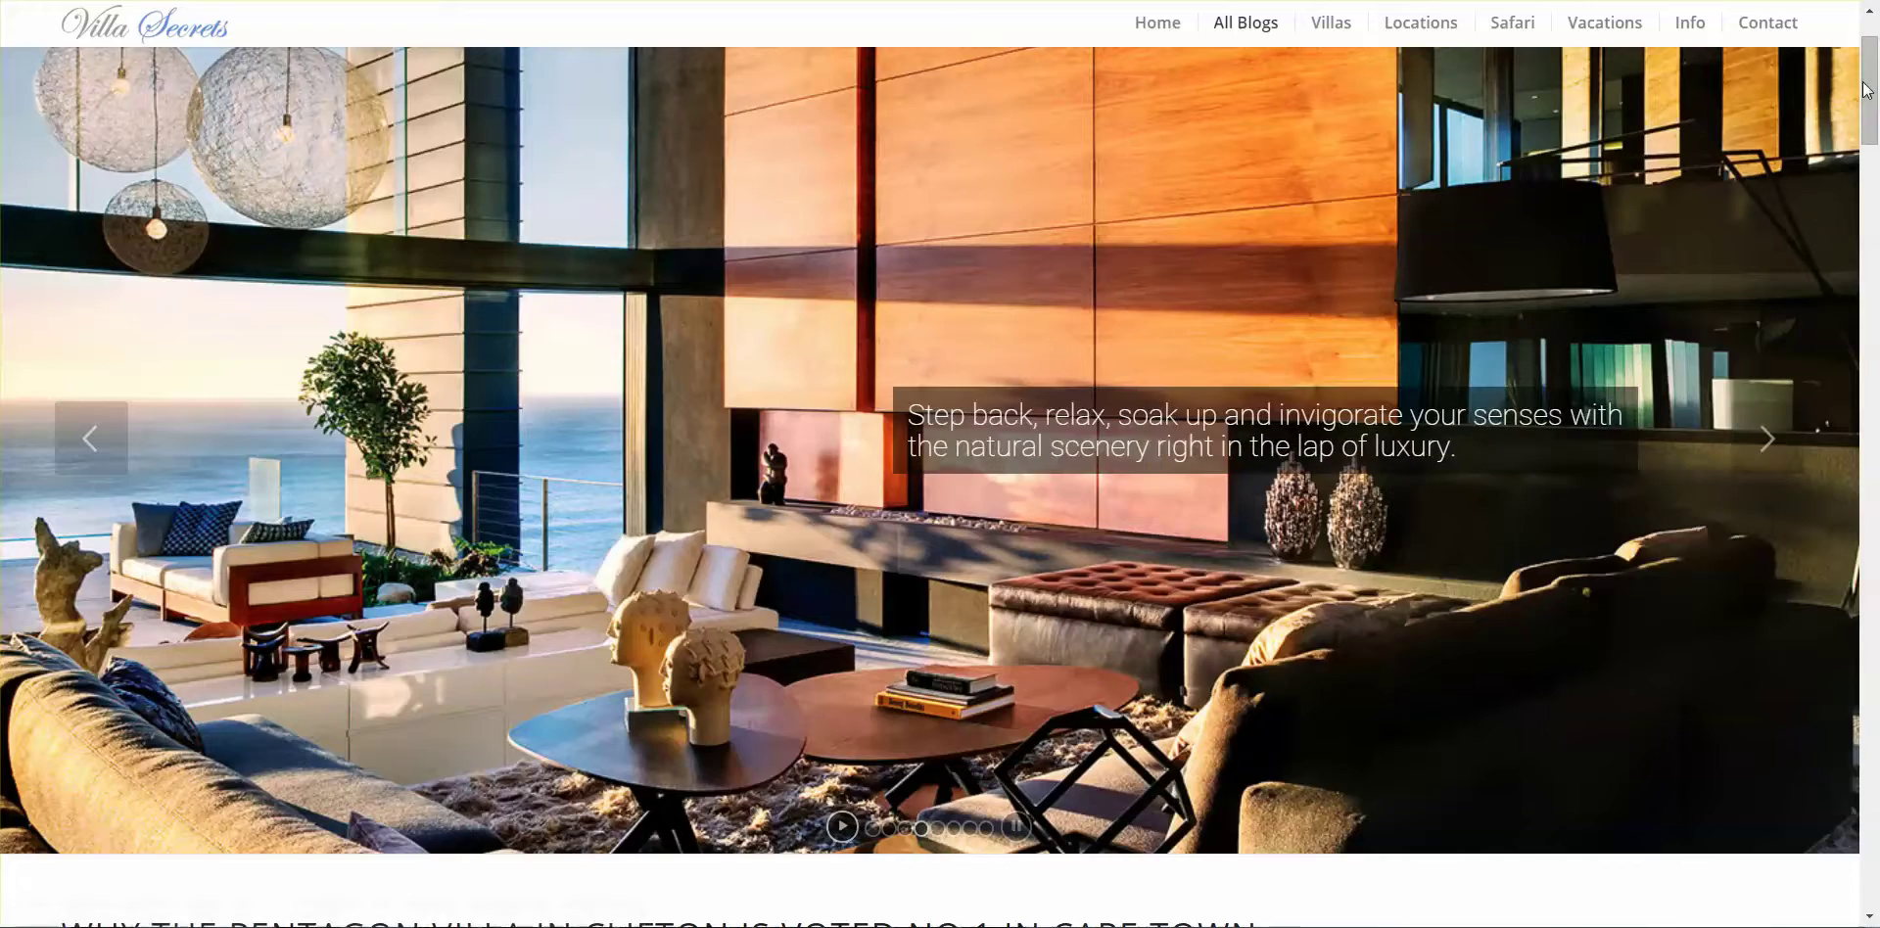
Examine the Pentagon Villa article's text sections and photos, ending back at its beginning
{"action": "scroll", "coordinate": [1848, 195], "scroll_direction": "down", "scroll_amount": 8}
{"action": "scroll", "coordinate": [1849, 196], "scroll_direction": "down", "scroll_amount": 5}
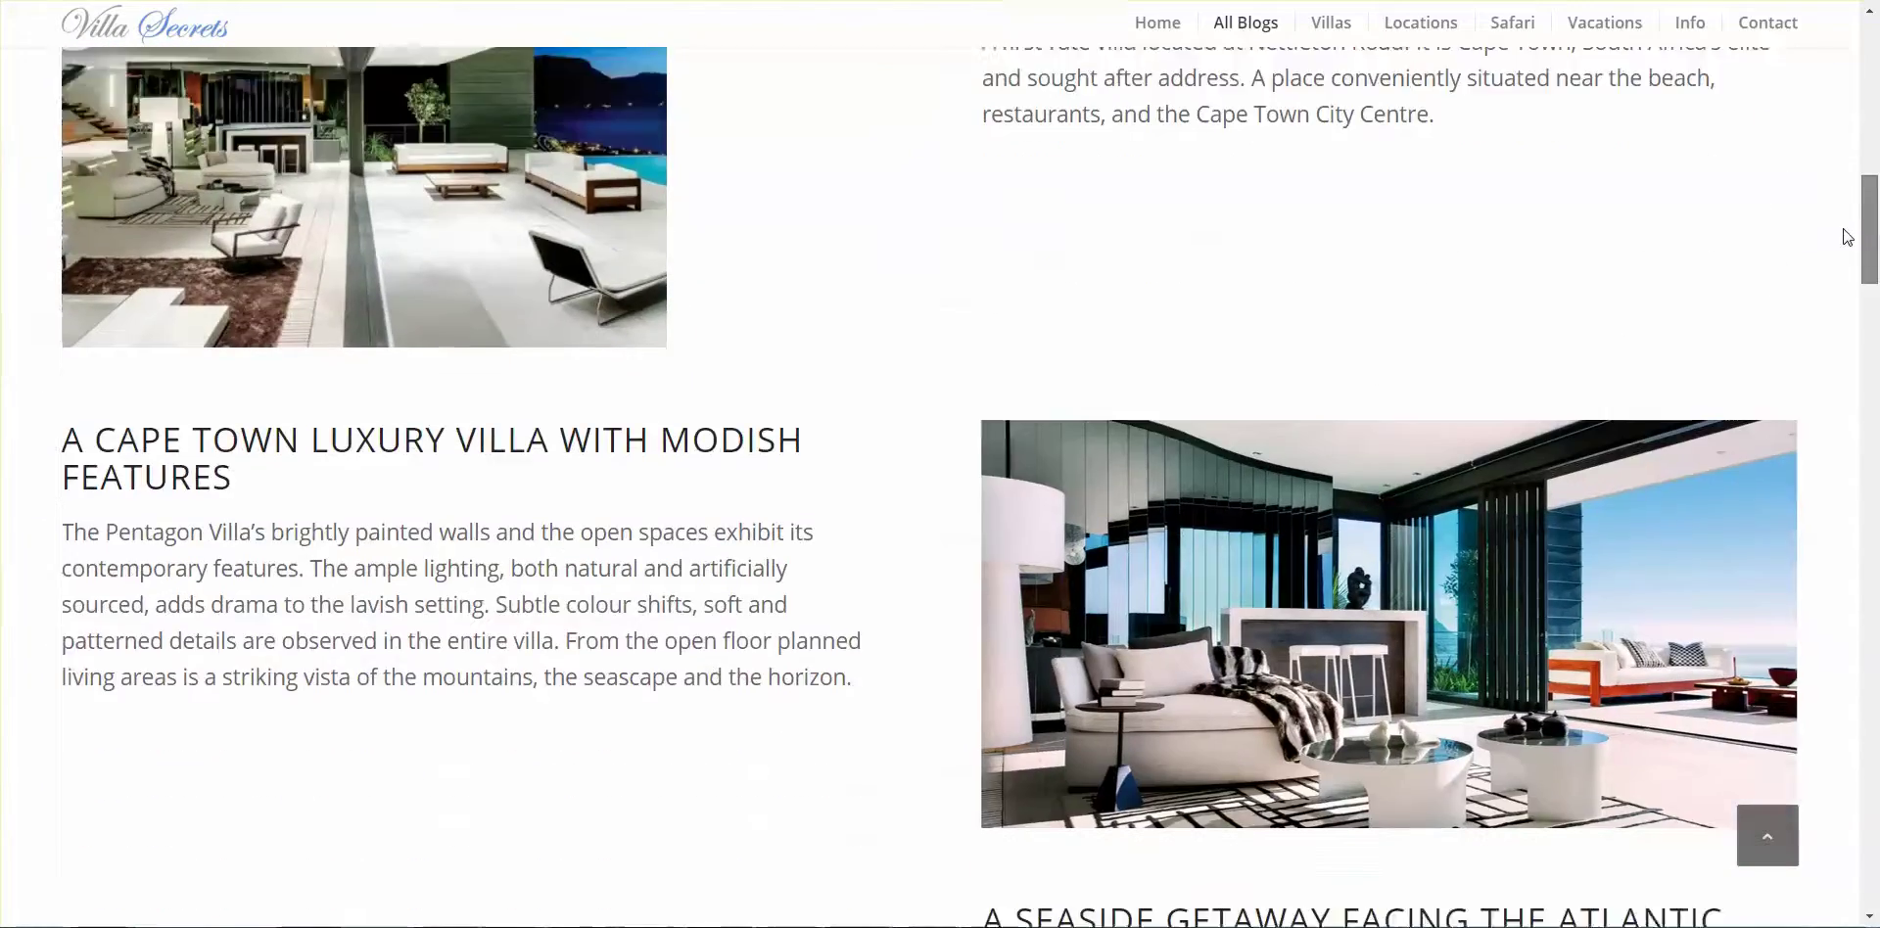
{"action": "scroll", "coordinate": [1835, 326], "scroll_direction": "down", "scroll_amount": 9}
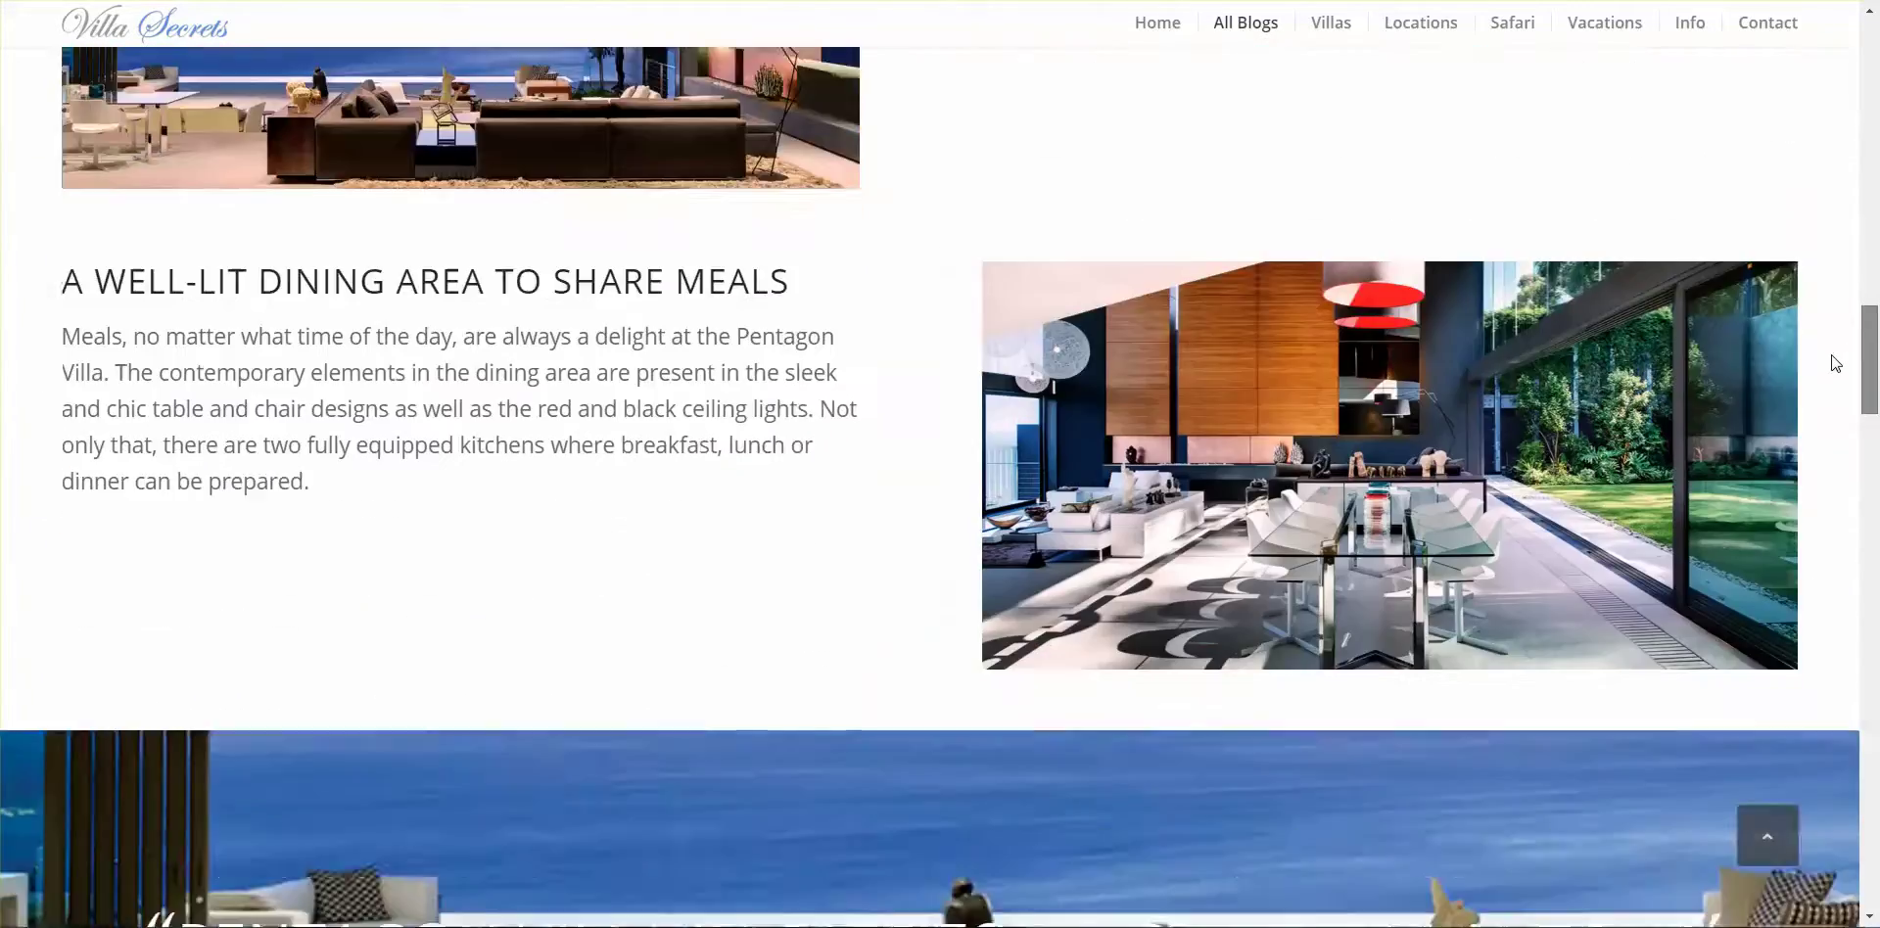
{"action": "scroll", "coordinate": [1836, 433], "scroll_direction": "down", "scroll_amount": 7}
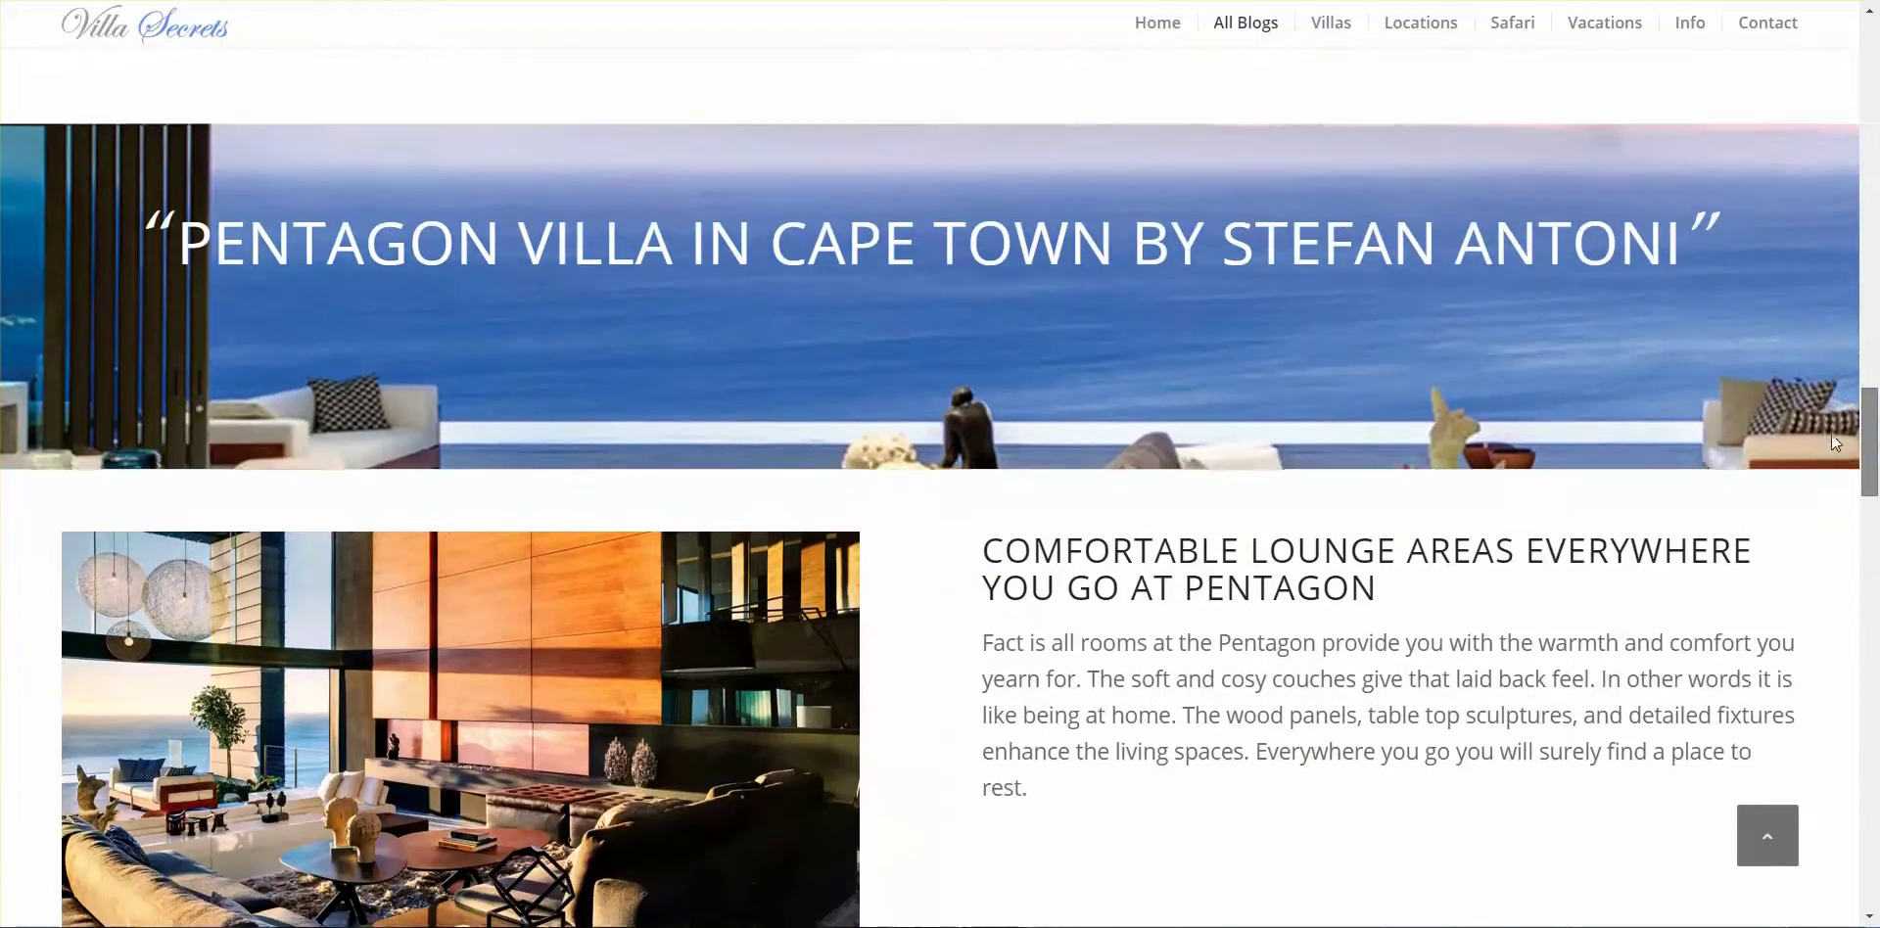
{"action": "scroll", "coordinate": [1844, 515], "scroll_direction": "down", "scroll_amount": 12}
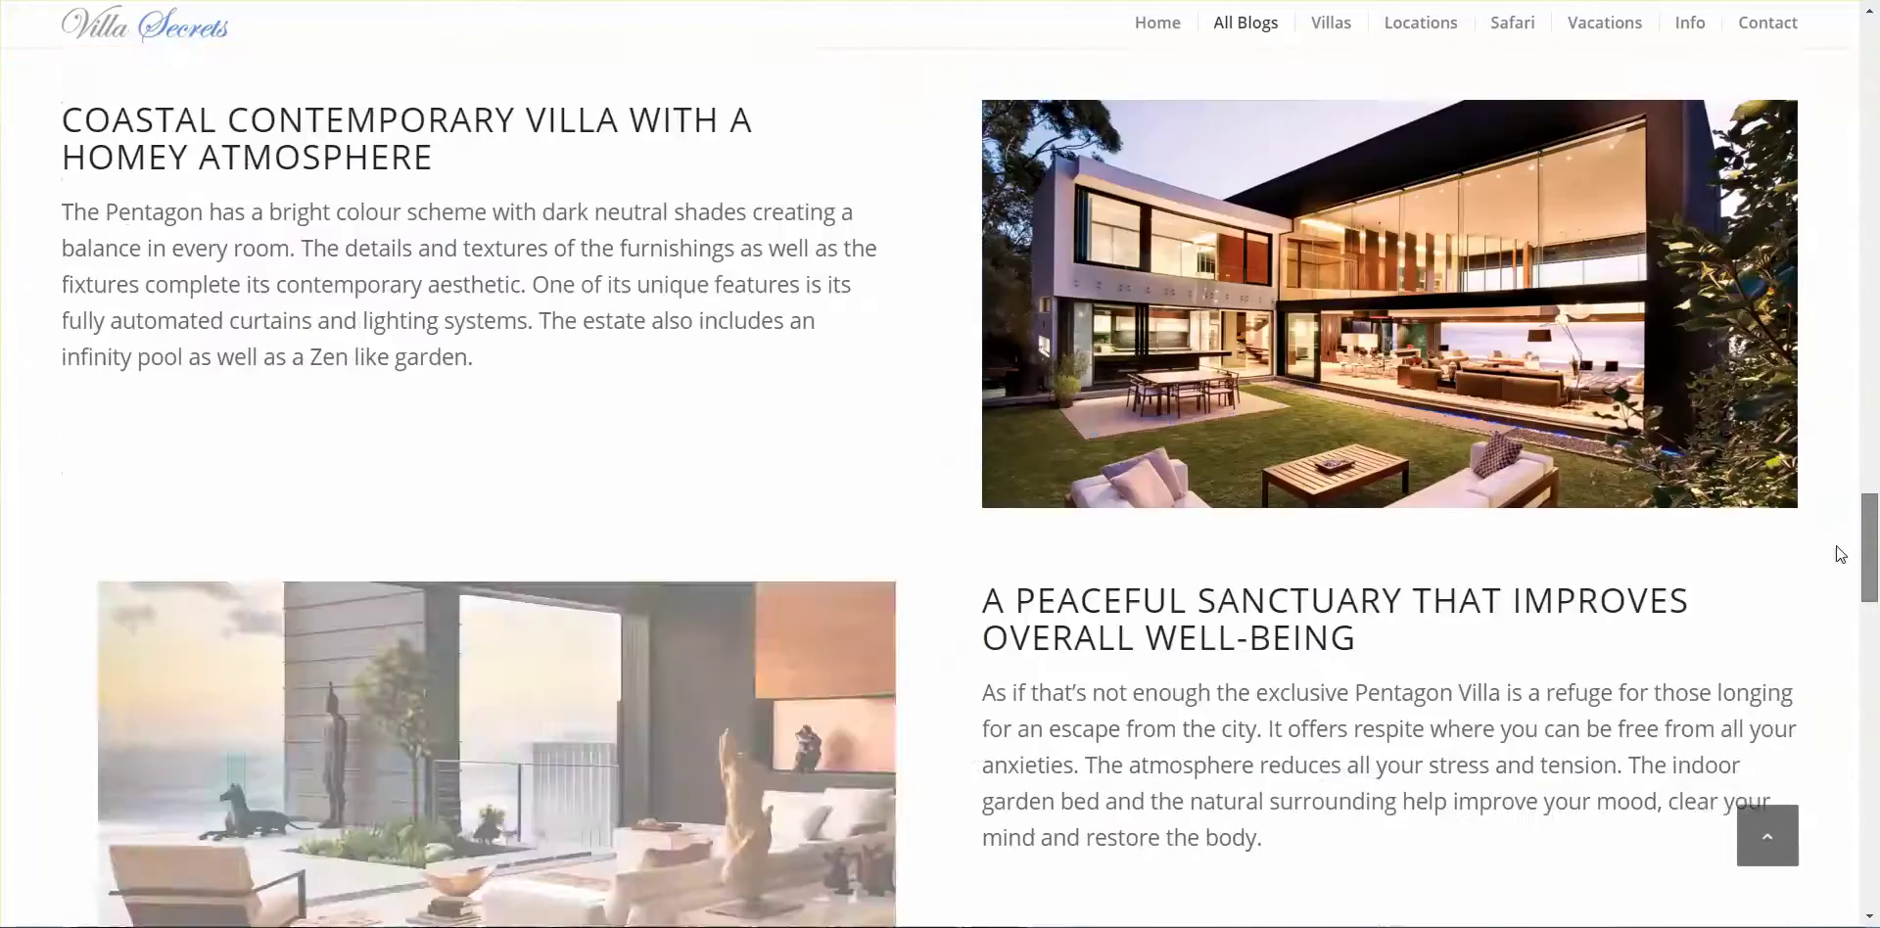
{"action": "scroll", "coordinate": [1874, 410], "scroll_direction": "up", "scroll_amount": 8}
{"action": "scroll", "coordinate": [1874, 409], "scroll_direction": "up", "scroll_amount": 20}
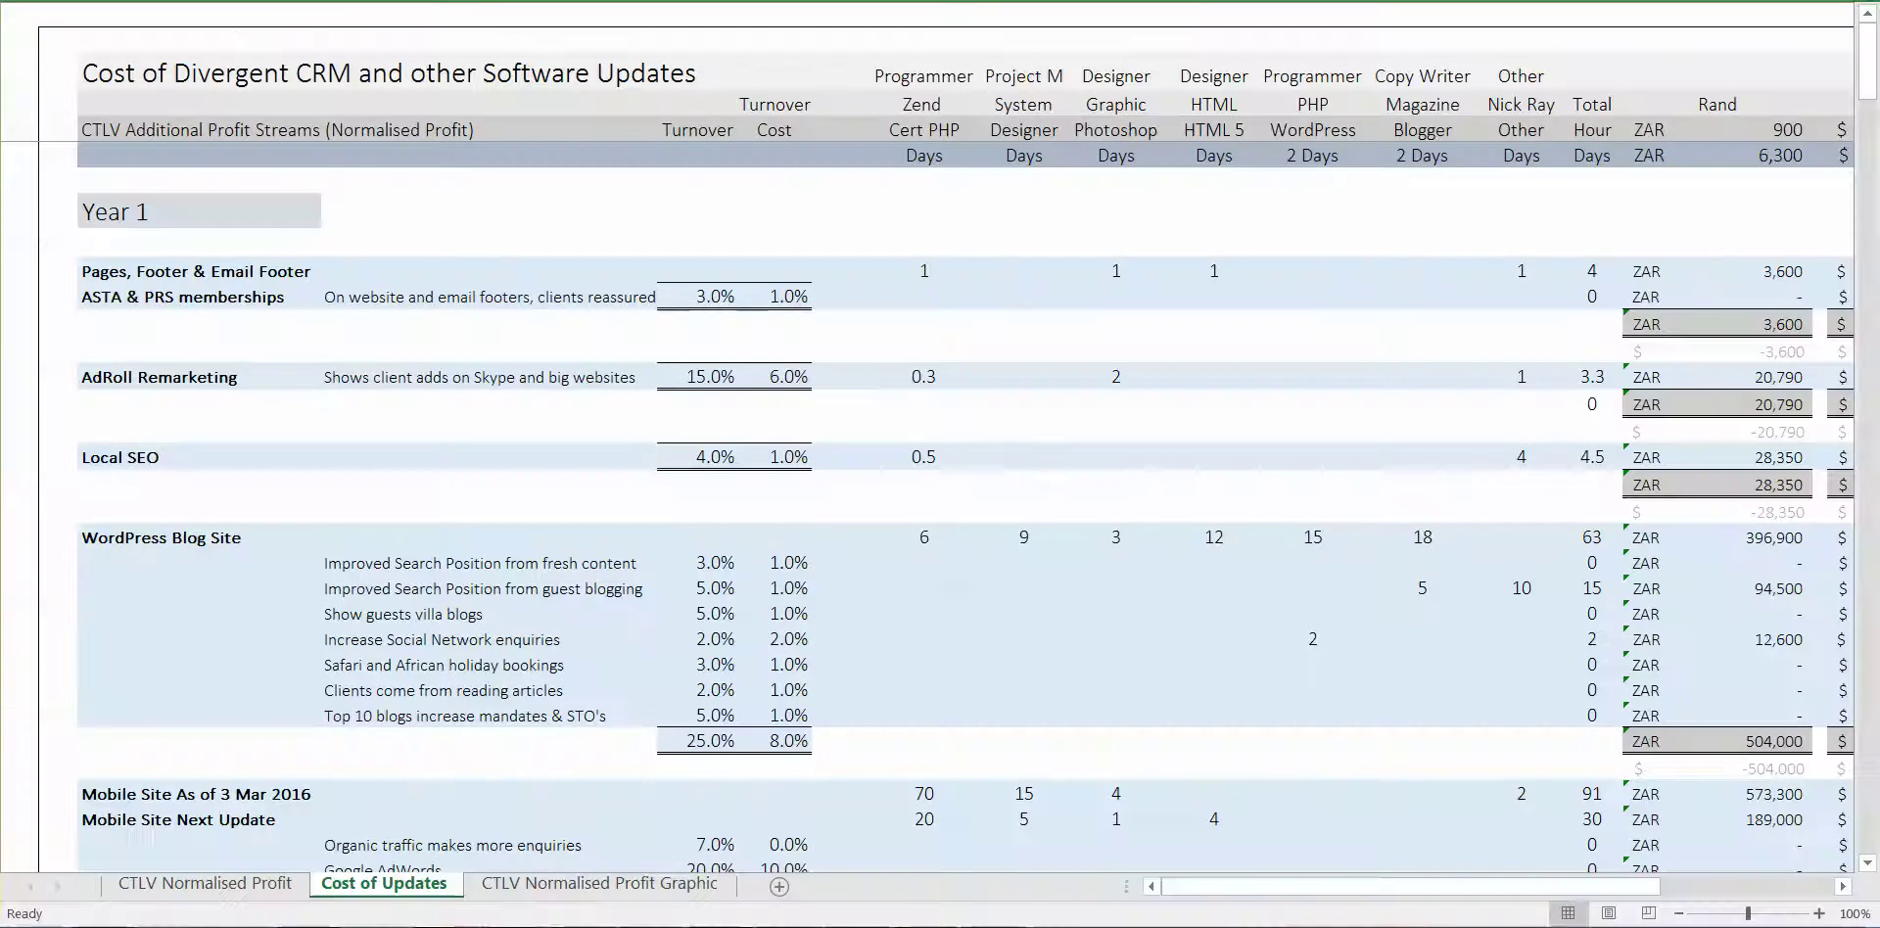
Switch back to the Excel Cost of Updates sheet and select the WordPress Blog Site name cell
{"action": "left_click", "coordinate": [83, 534]}
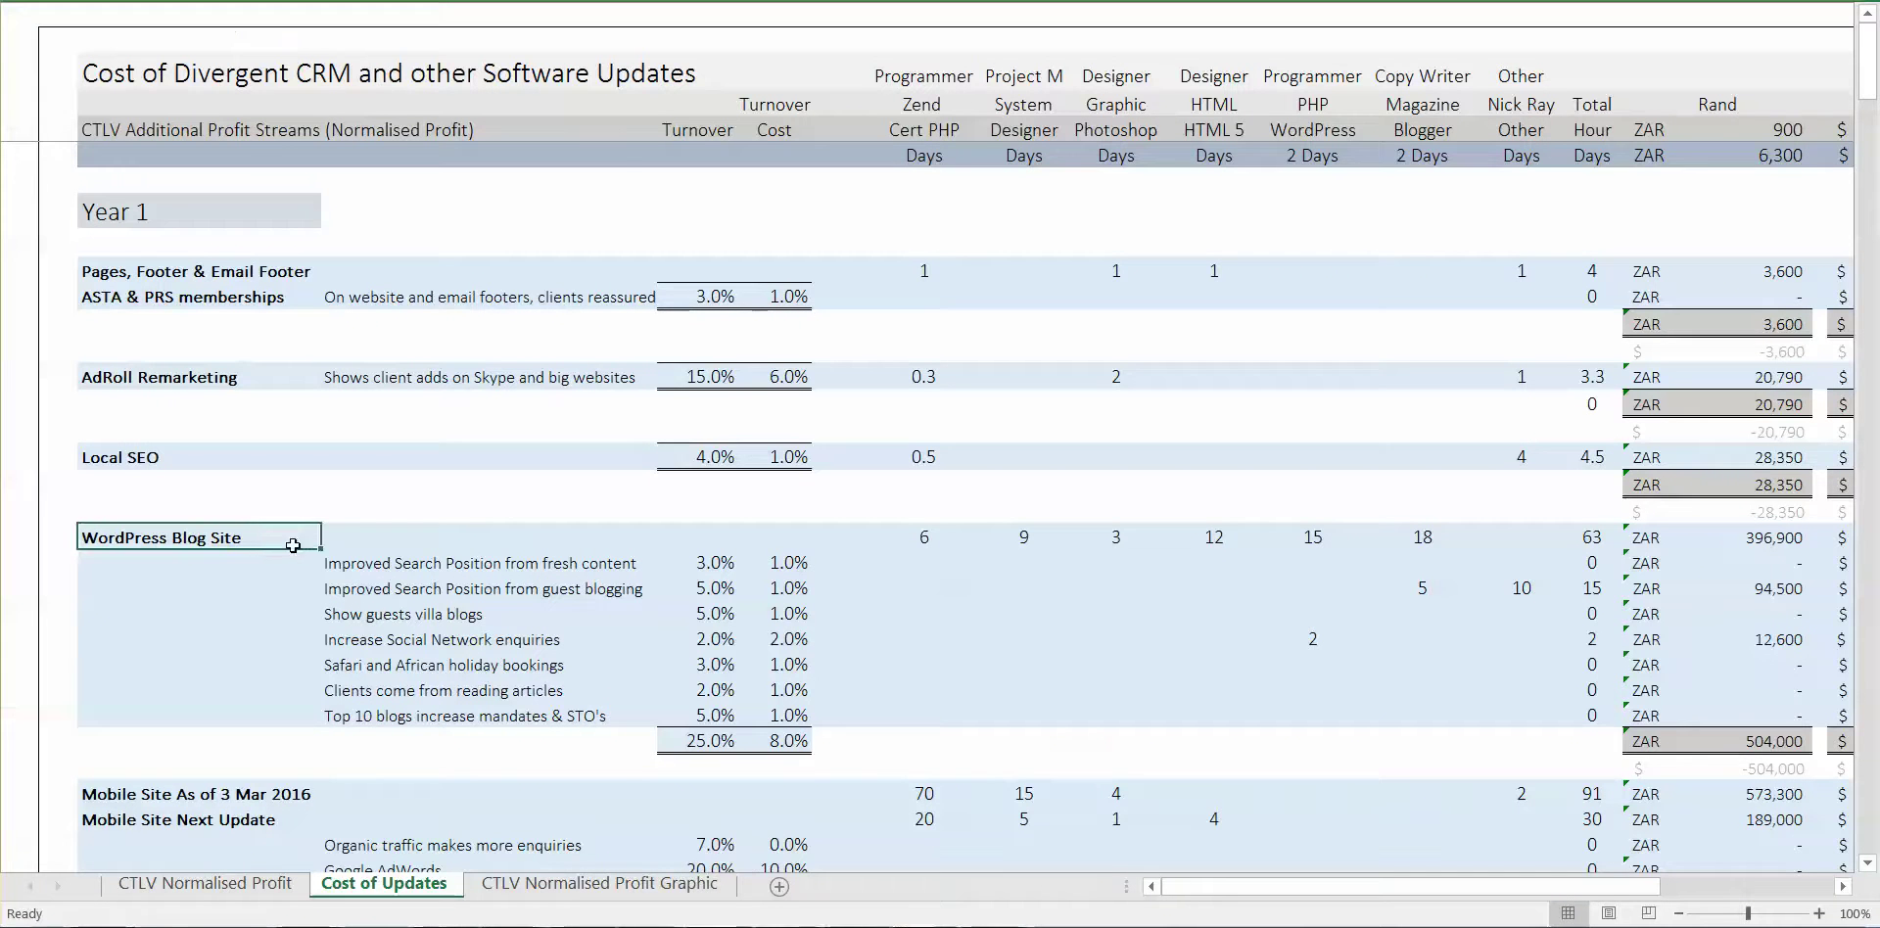
{"action": "left_click", "coordinate": [352, 537]}
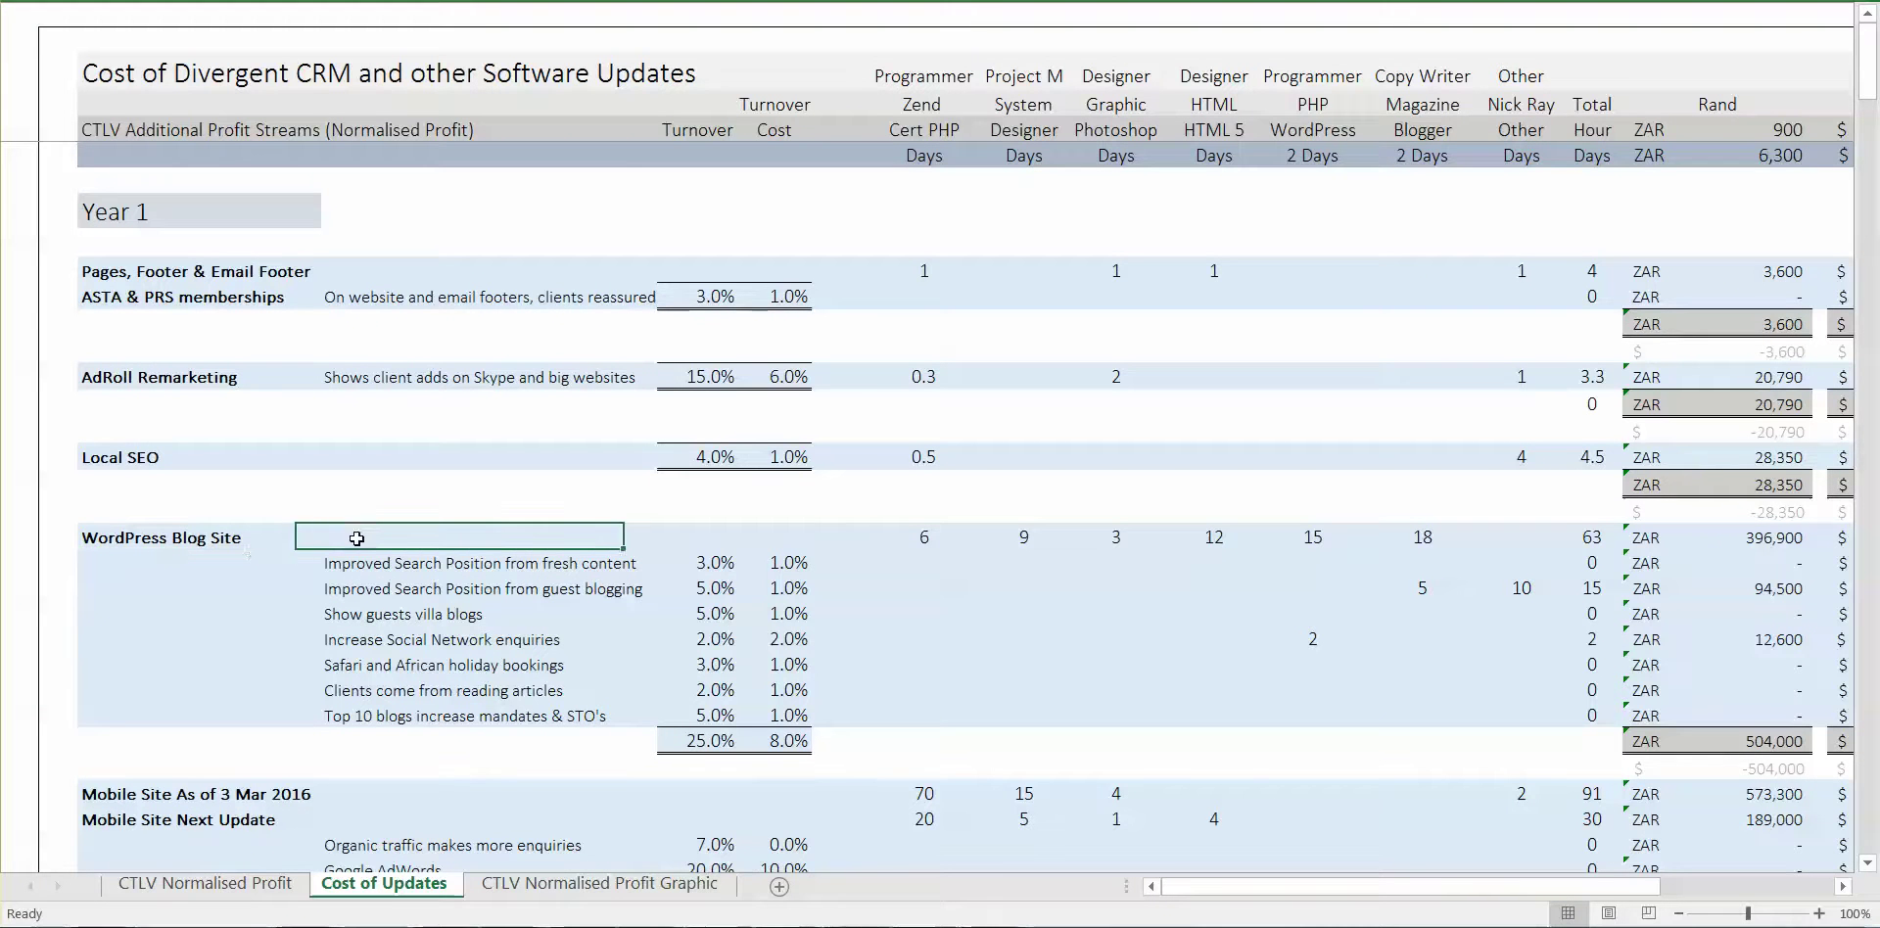
{"action": "left_click", "coordinate": [247, 539]}
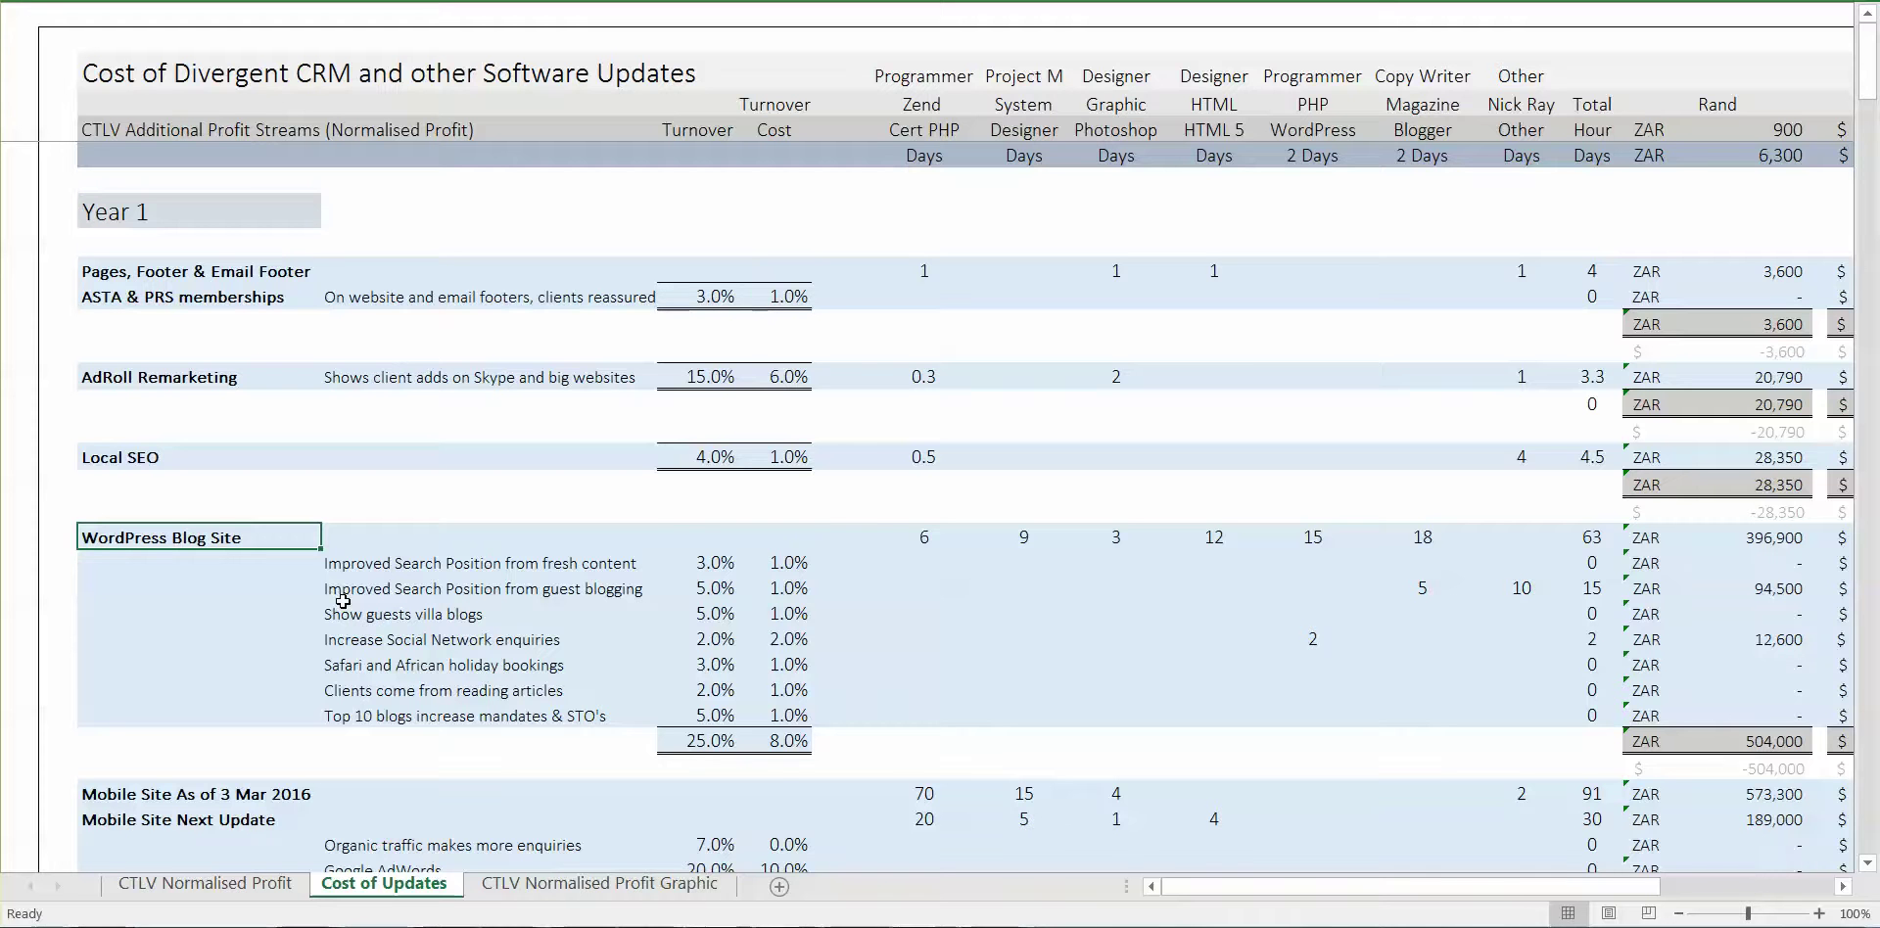
Examine the WordPress Blog Site days for each role from the Zend programmer to the WordPress programmer
{"action": "key", "text": "Right"}
{"action": "key", "text": "Right"}
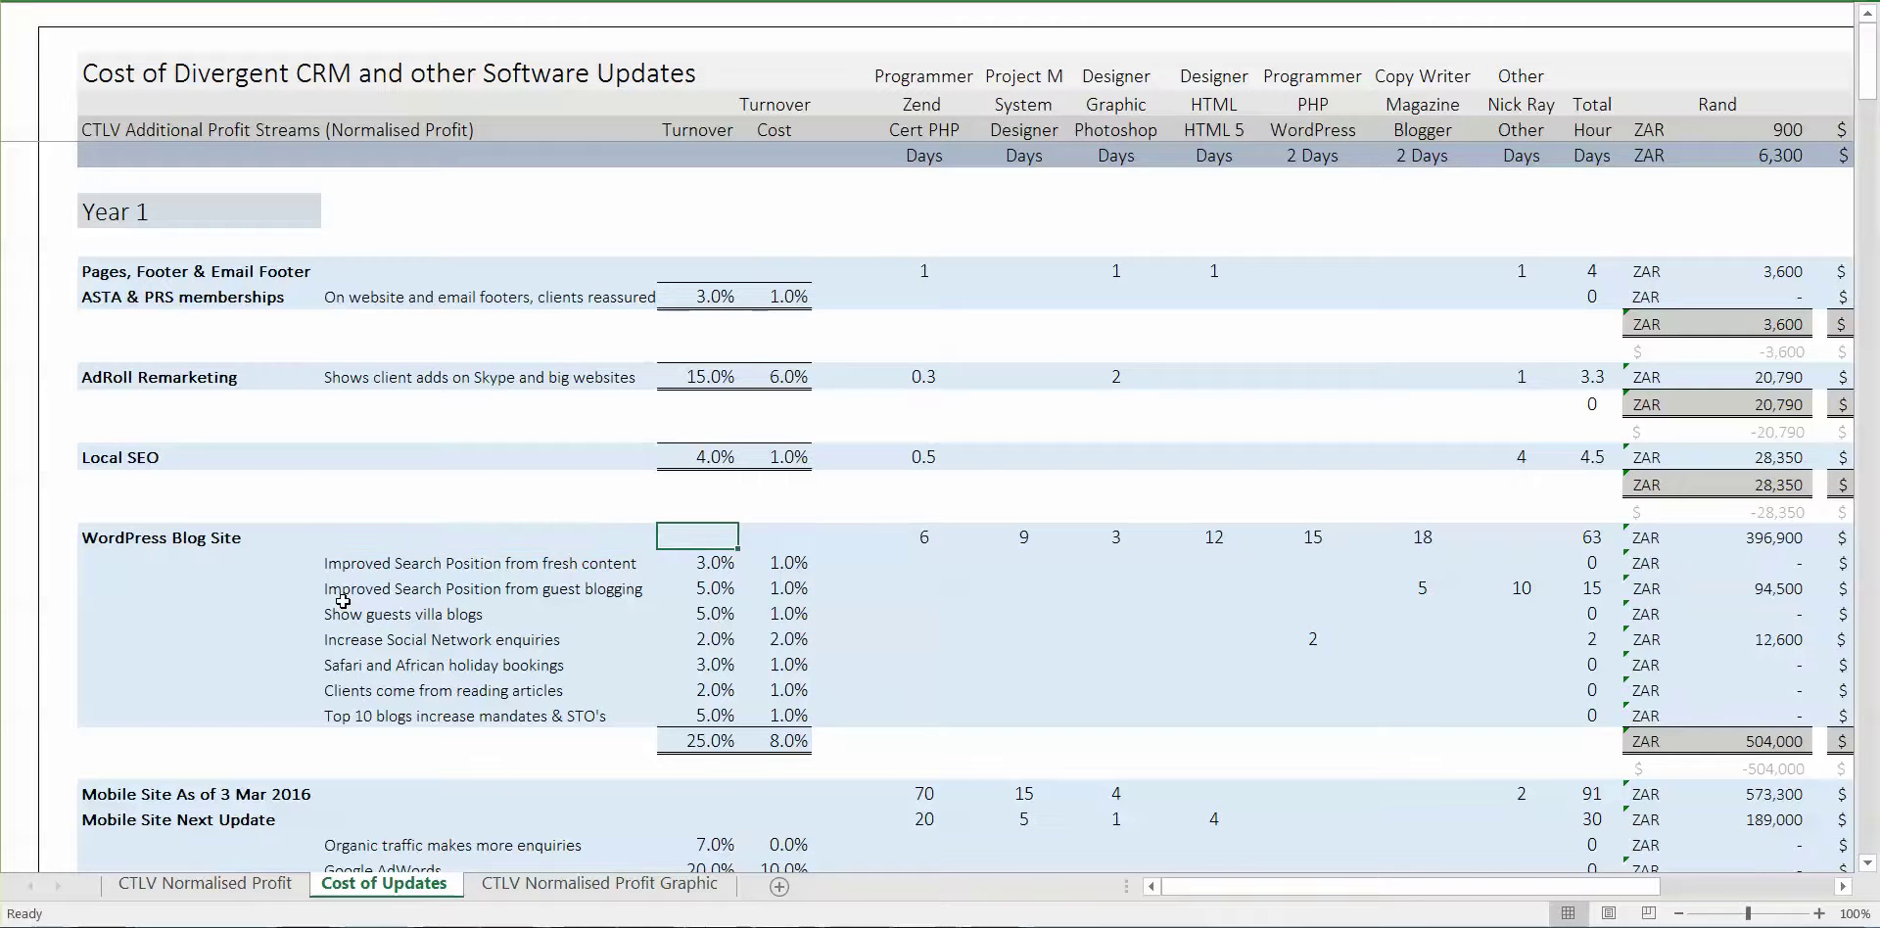
{"action": "key", "text": "Right"}
{"action": "key", "text": "Right"}
{"action": "key", "text": "Right"}
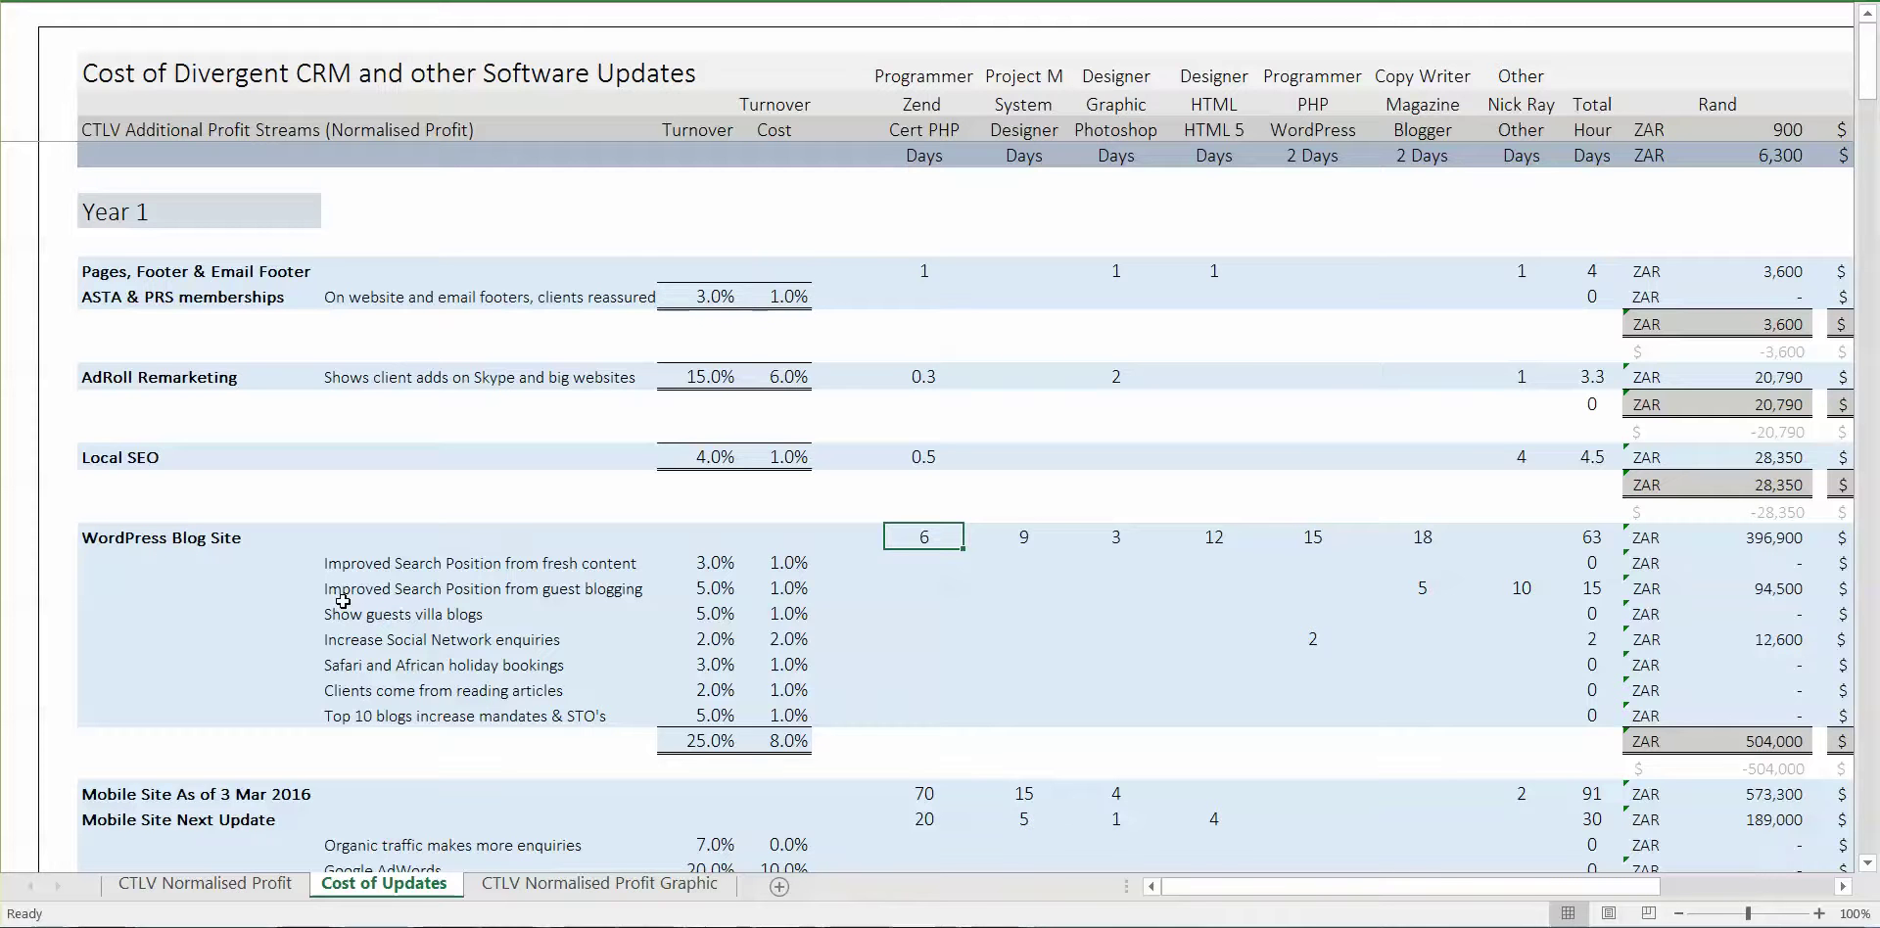
{"action": "key", "text": "Right"}
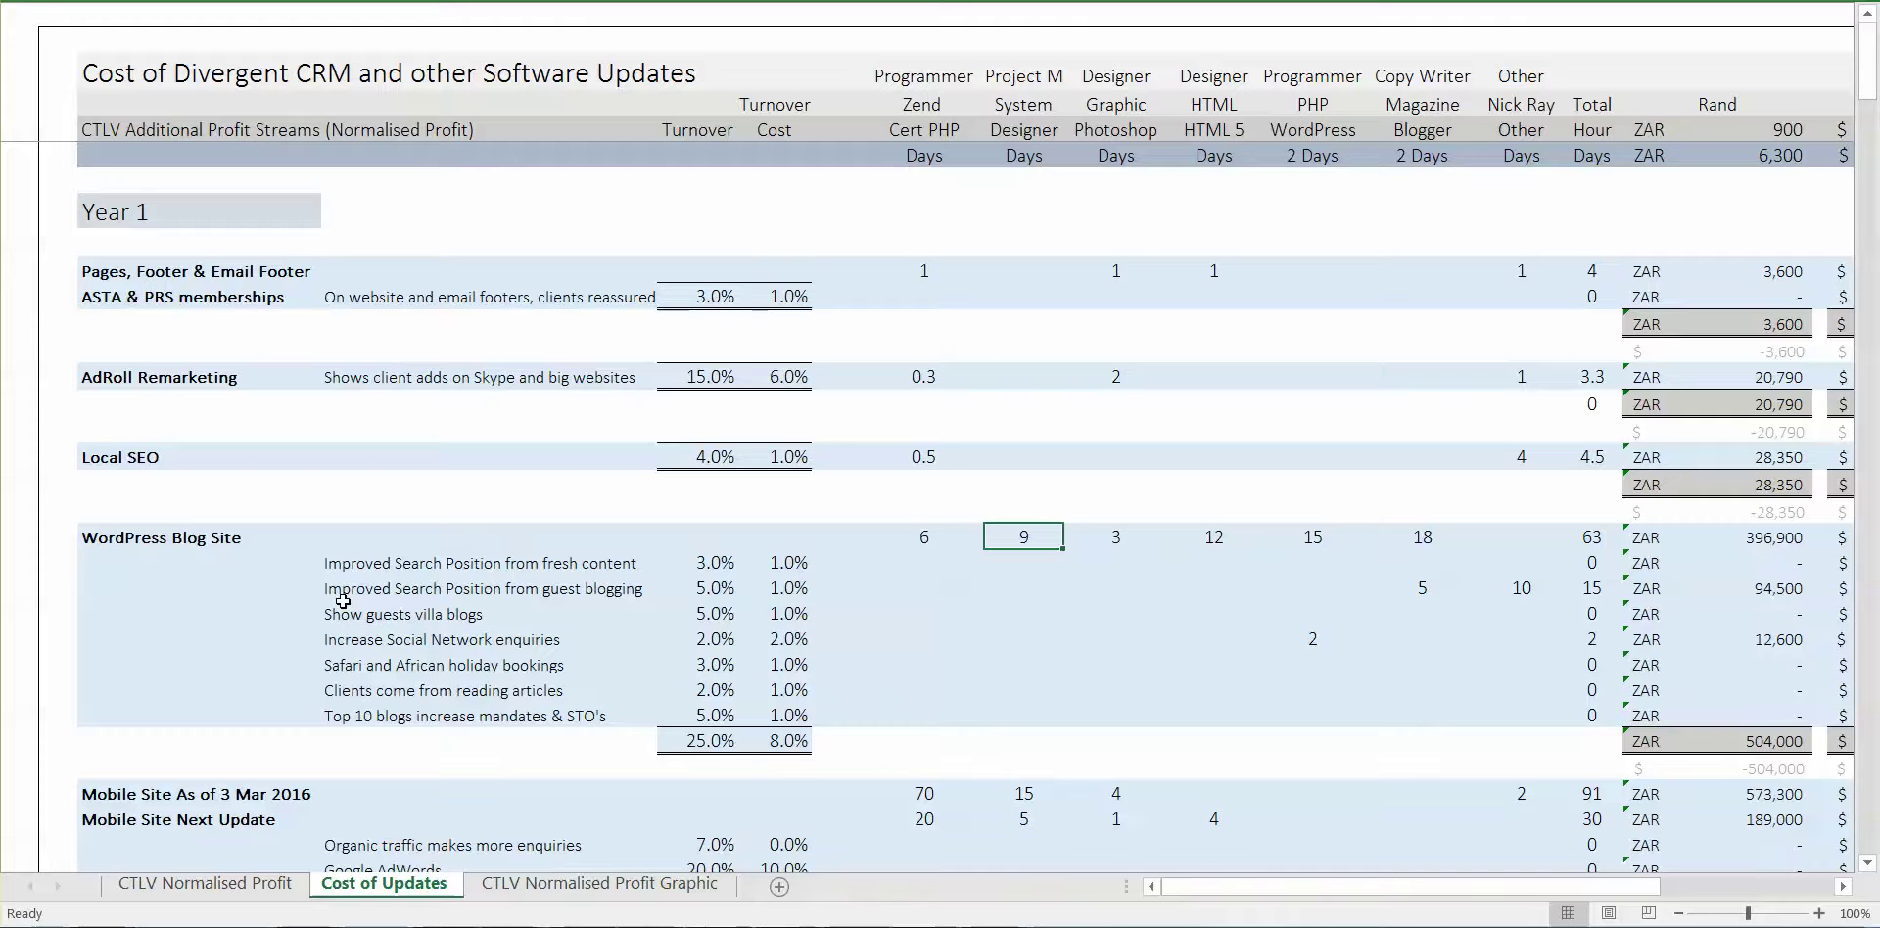
{"action": "key", "text": "Right"}
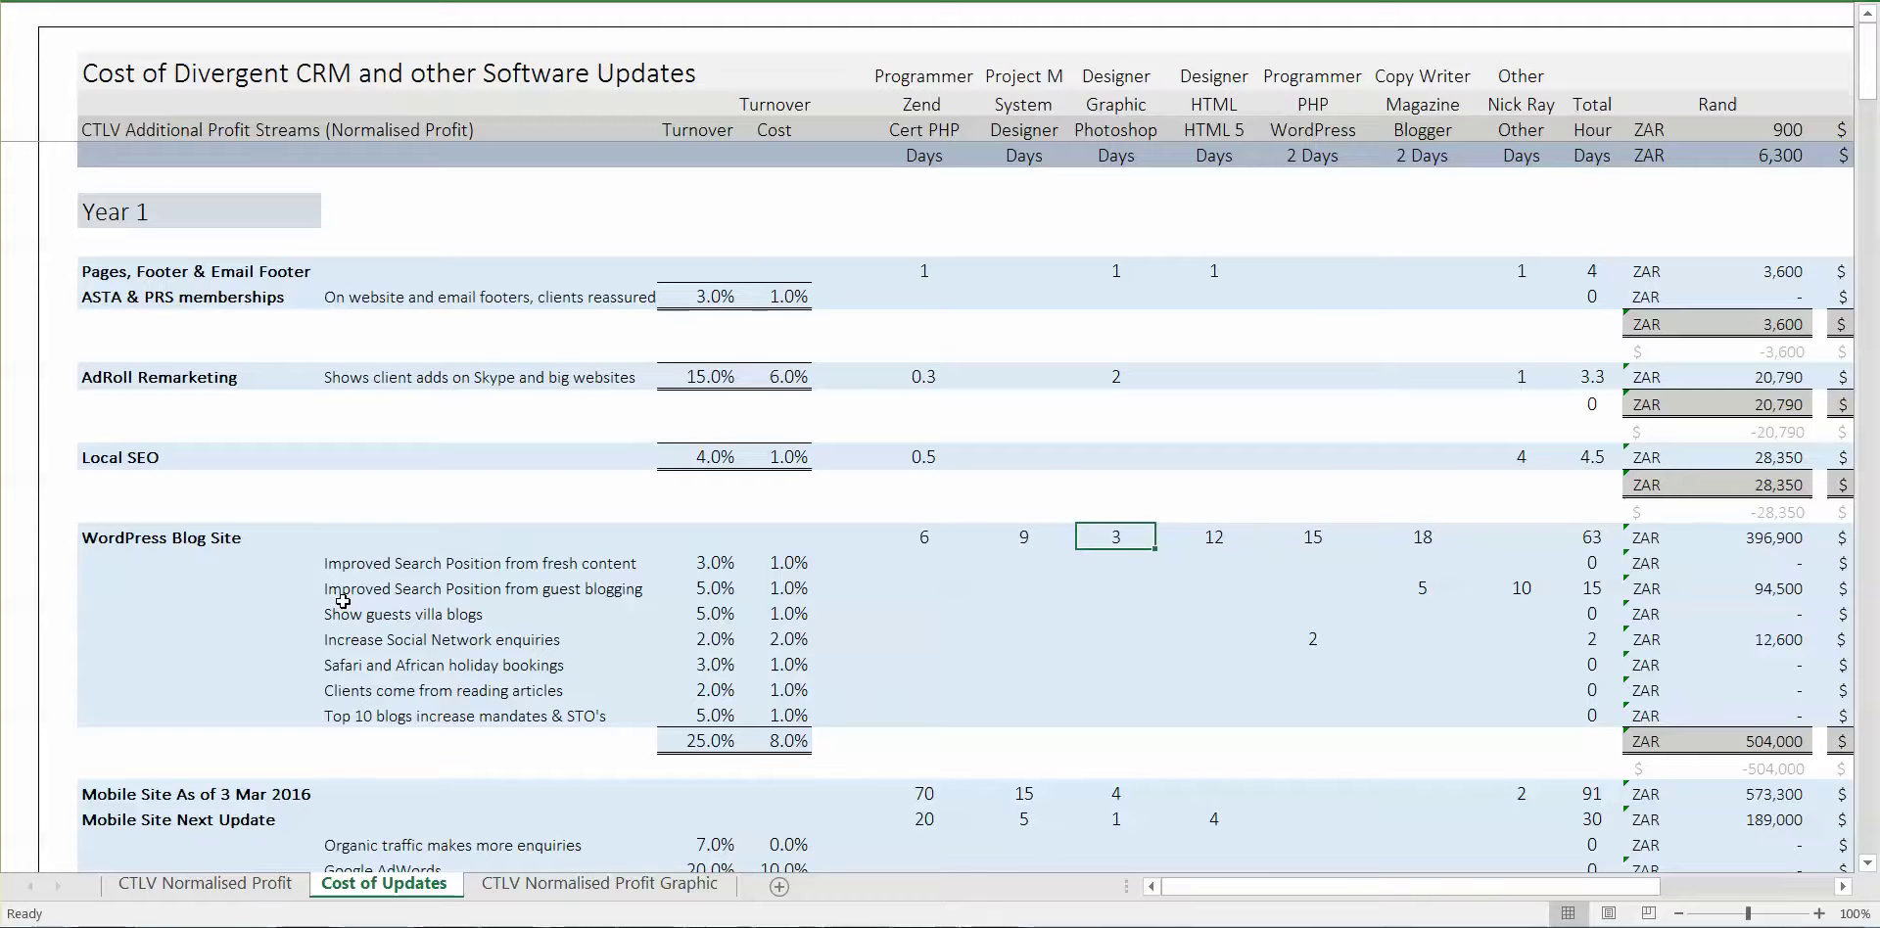
{"action": "key", "text": "Right"}
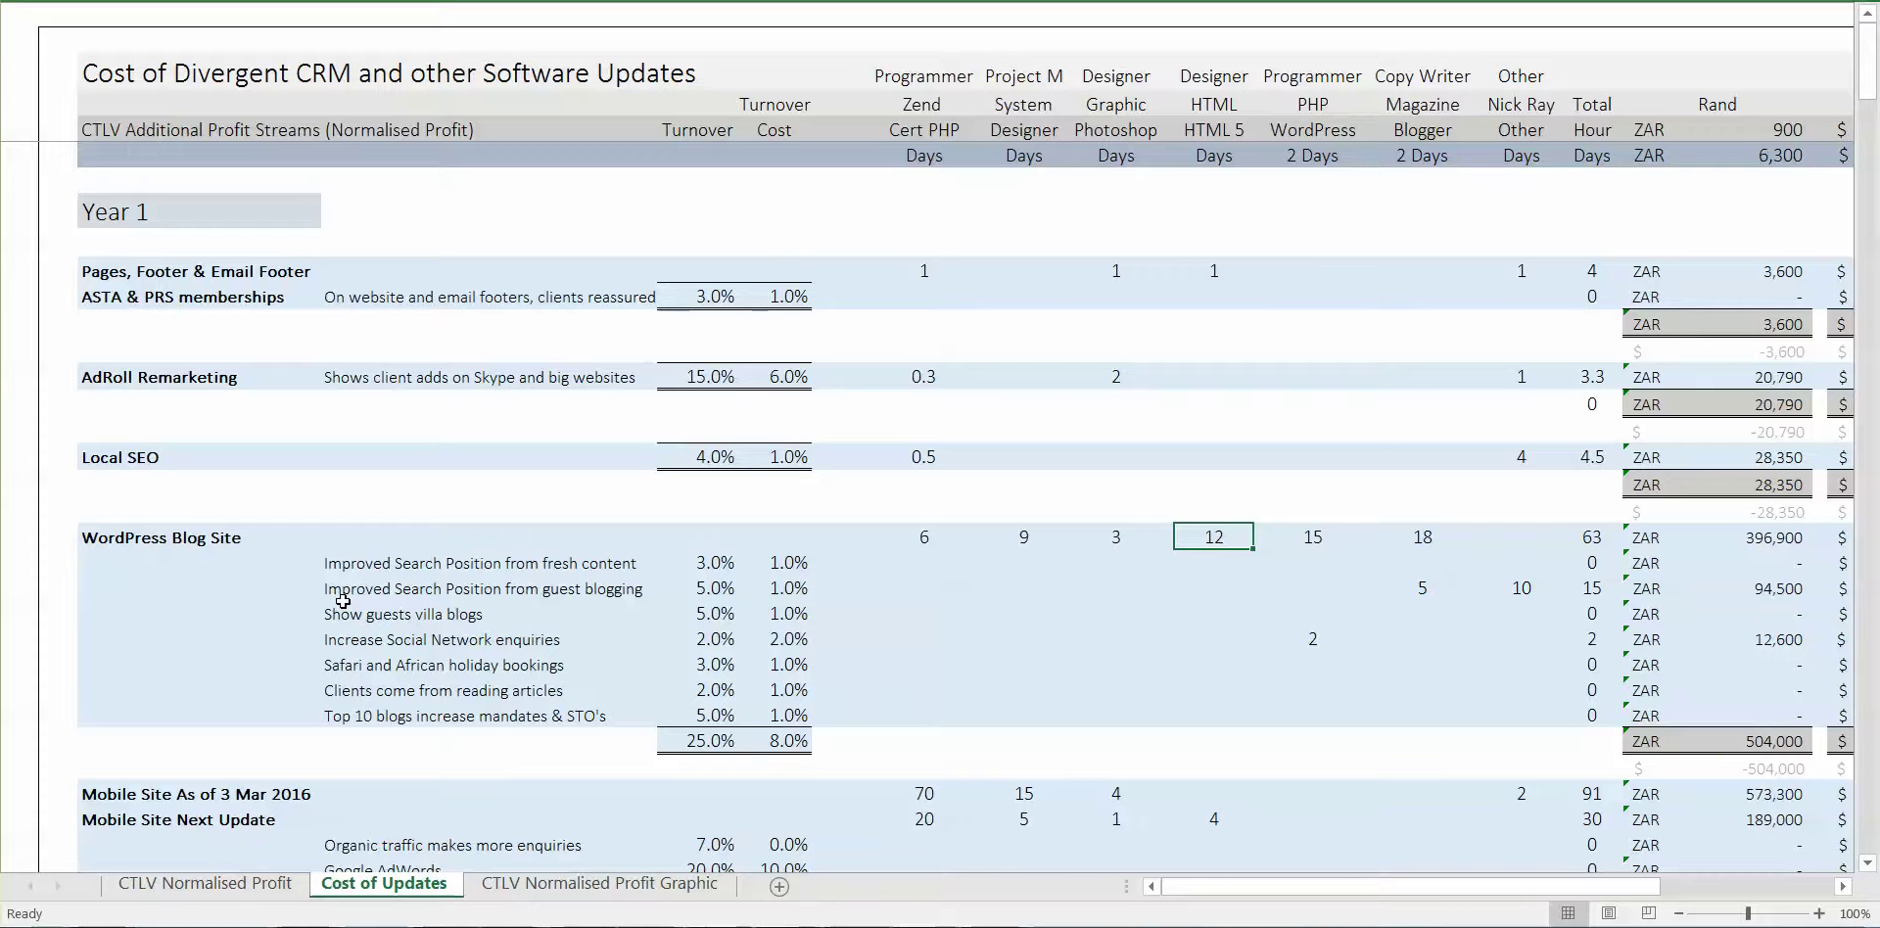
{"action": "key", "text": "Right"}
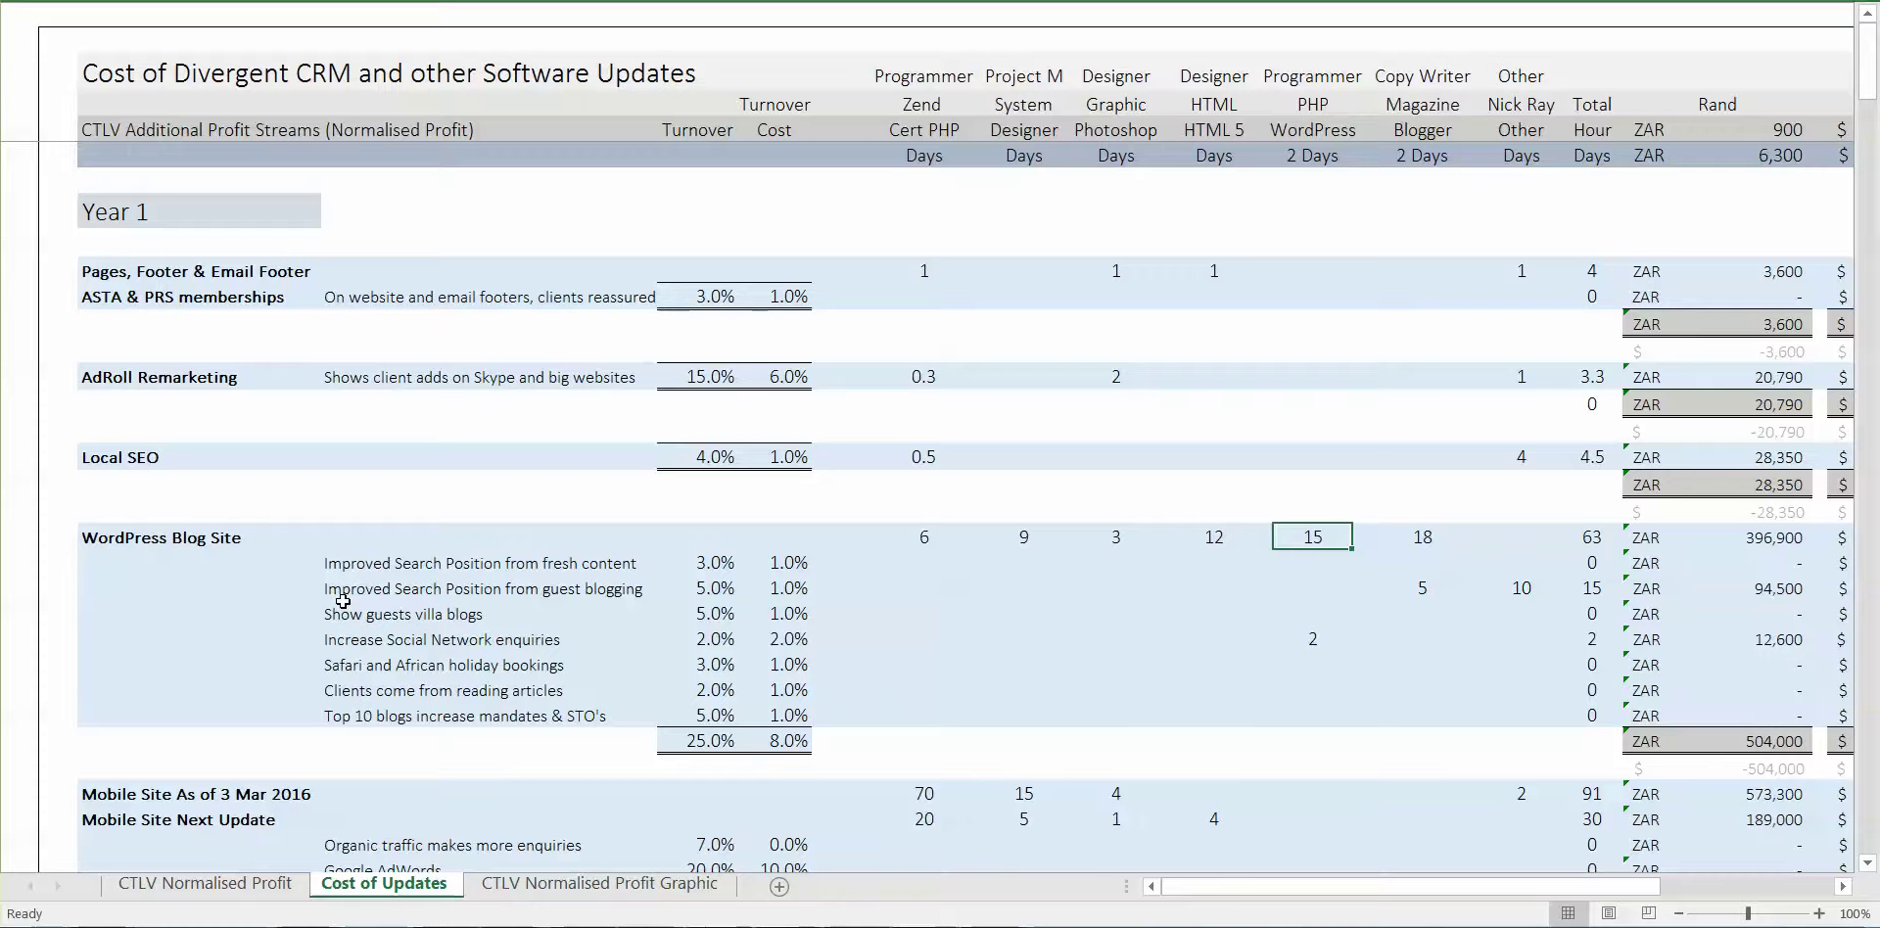
Check the WordPress programmer column's heading, ending back on that role's days for the WordPress Blog Site
{"action": "key", "text": "Up"}
{"action": "key", "text": "Up"}
{"action": "key", "text": "Up"}
{"action": "key", "text": "Up"}
{"action": "key", "text": "Up"}
{"action": "key", "text": "Up"}
{"action": "key", "text": "Up"}
{"action": "key", "text": "Up"}
{"action": "key", "text": "Up"}
{"action": "key", "text": "Up"}
{"action": "key", "text": "Up"}
{"action": "key", "text": "Up"}
{"action": "key", "text": "Up"}
{"action": "key", "text": "Up"}
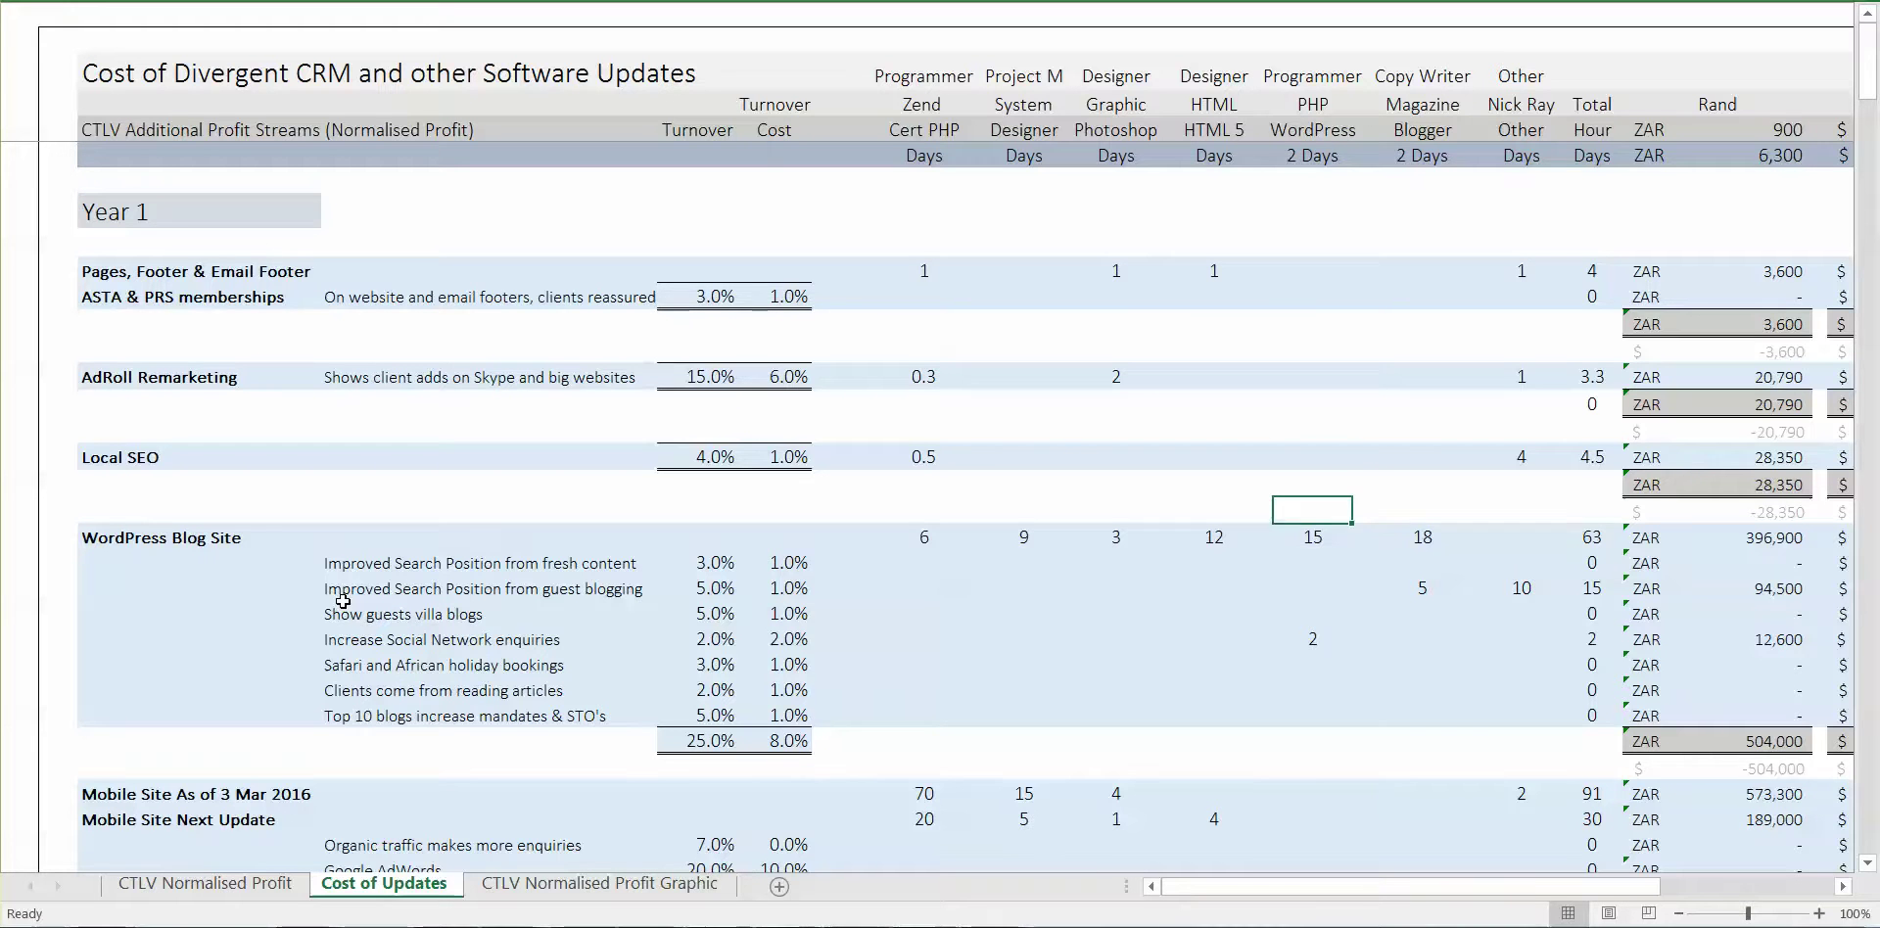
{"action": "key", "text": "Down"}
{"action": "key", "text": "Down"}
{"action": "key", "text": "Down"}
{"action": "key", "text": "Down"}
{"action": "key", "text": "Down"}
{"action": "key", "text": "Down"}
{"action": "key", "text": "Down"}
{"action": "key", "text": "Down"}
{"action": "key", "text": "Down"}
{"action": "key", "text": "Down"}
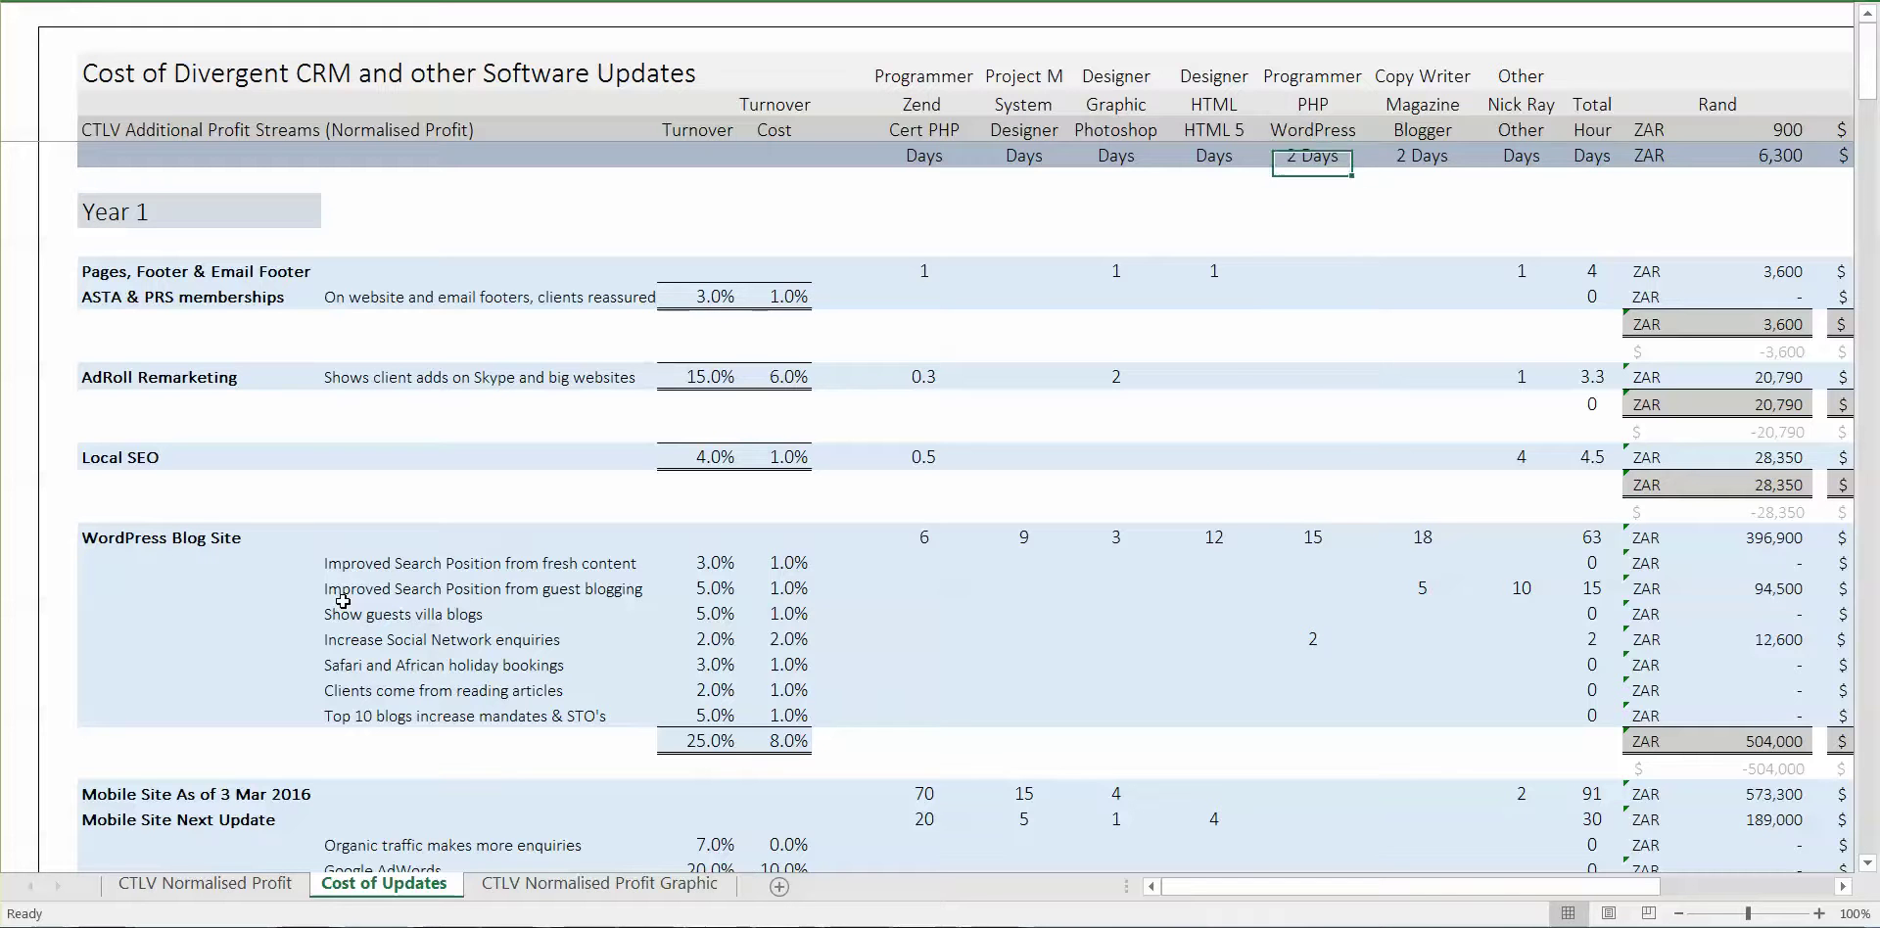
{"action": "key", "text": "Down"}
{"action": "key", "text": "Down"}
{"action": "key", "text": "Down"}
{"action": "key", "text": "Down"}
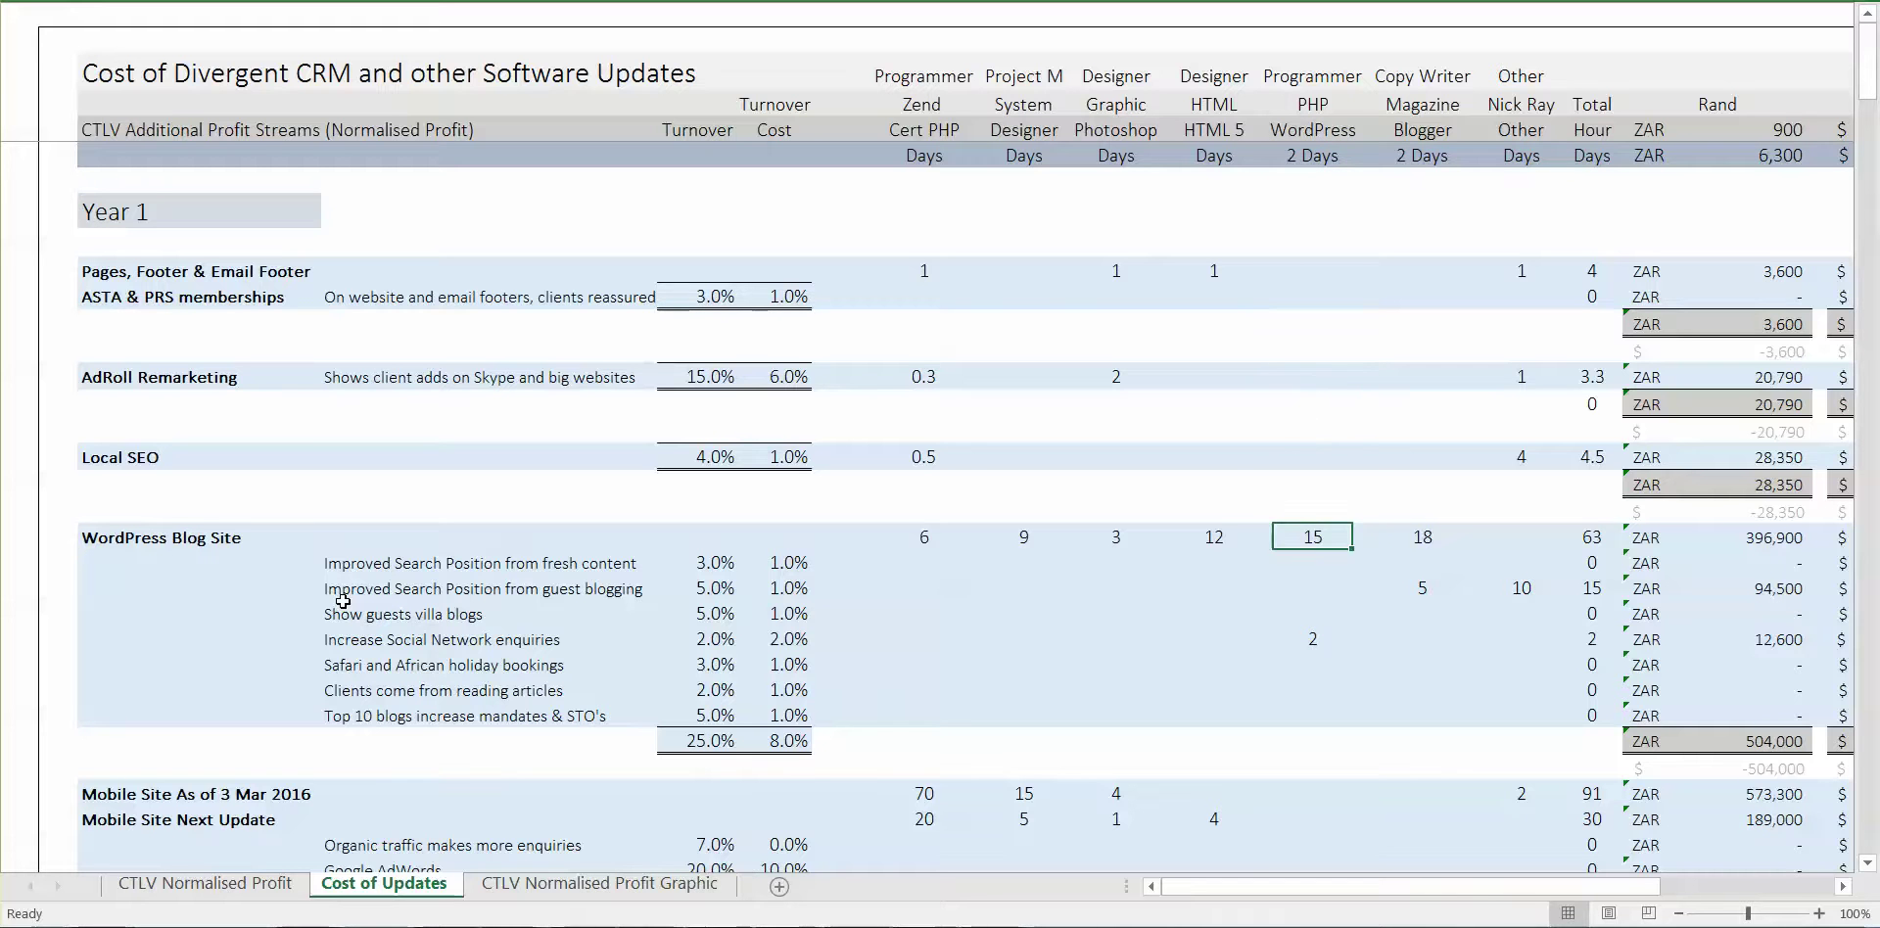
Compare the copy writer and WordPress programmer days for the WordPress Blog Site
{"action": "key", "text": "Right"}
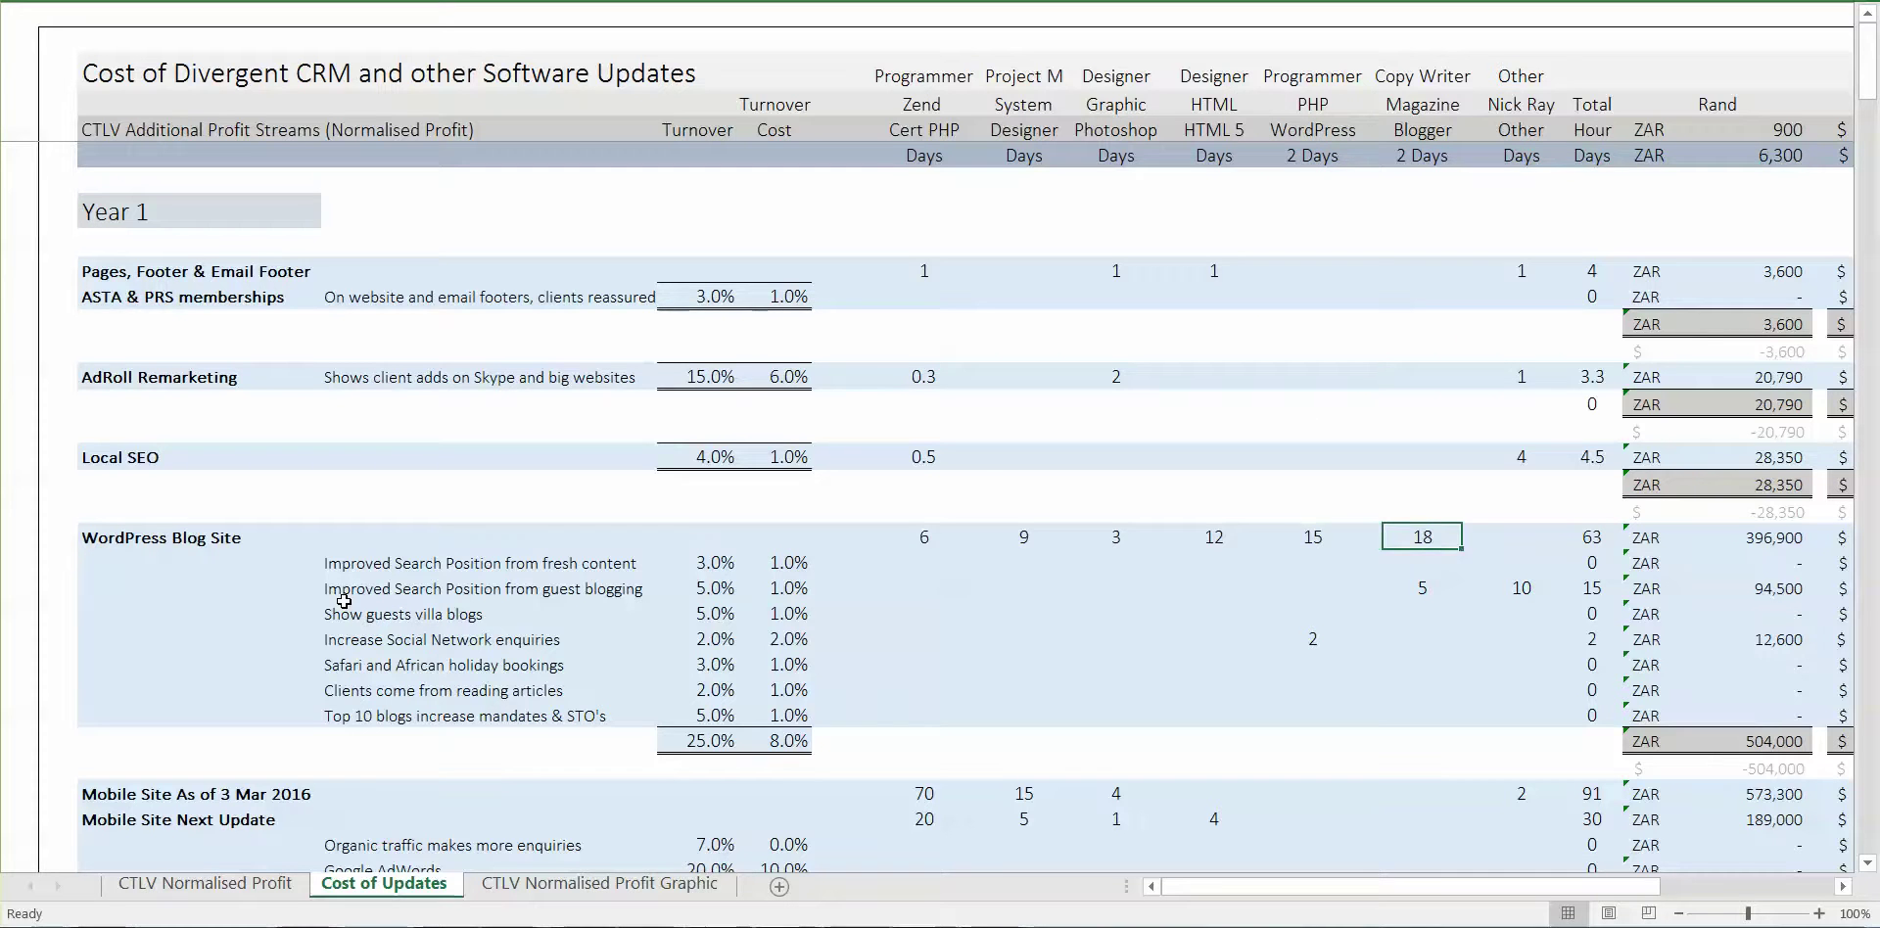
{"action": "key", "text": "Left"}
{"action": "key", "text": "Right"}
{"action": "key", "text": "Left"}
Go down to the guest blogging row and back to its description
{"action": "key", "text": "Down"}
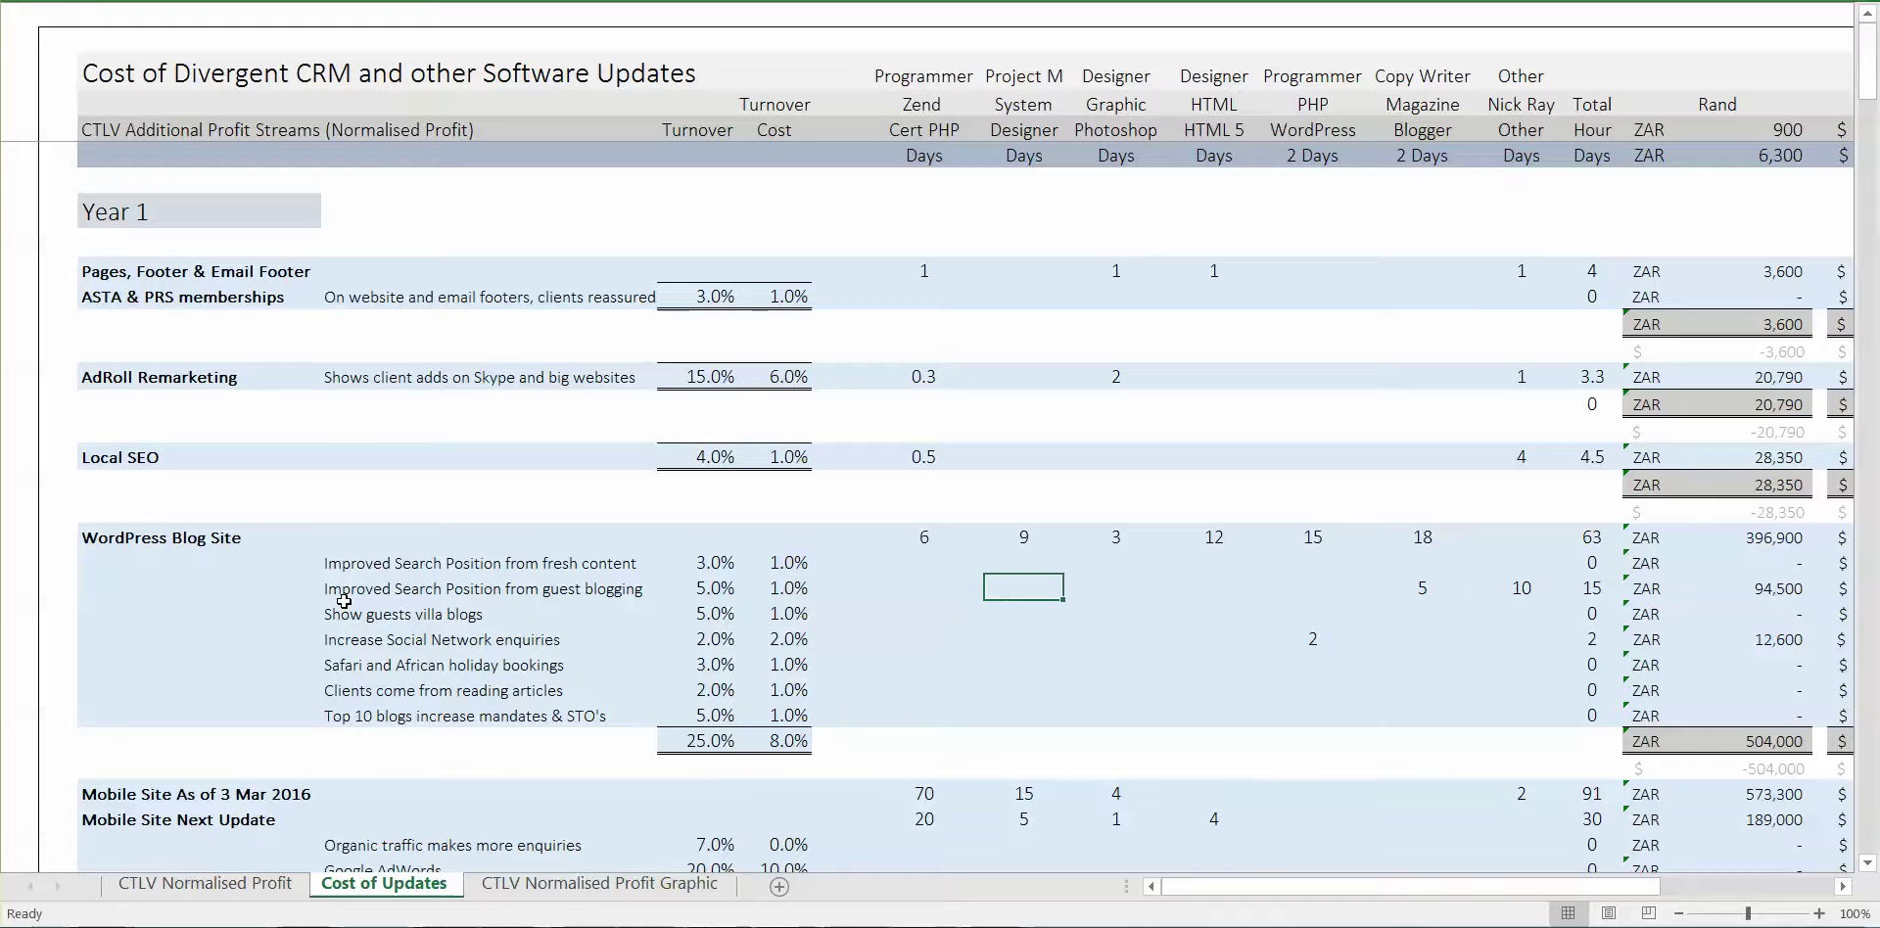
{"action": "key", "text": "Left"}
{"action": "key", "text": "Left"}
{"action": "key", "text": "Left"}
{"action": "key", "text": "Left"}
{"action": "key", "text": "Left"}
{"action": "key", "text": "Left"}
{"action": "key", "text": "Left"}
{"action": "key", "text": "Left"}
{"action": "key", "text": "Left"}
{"action": "key", "text": "Left"}
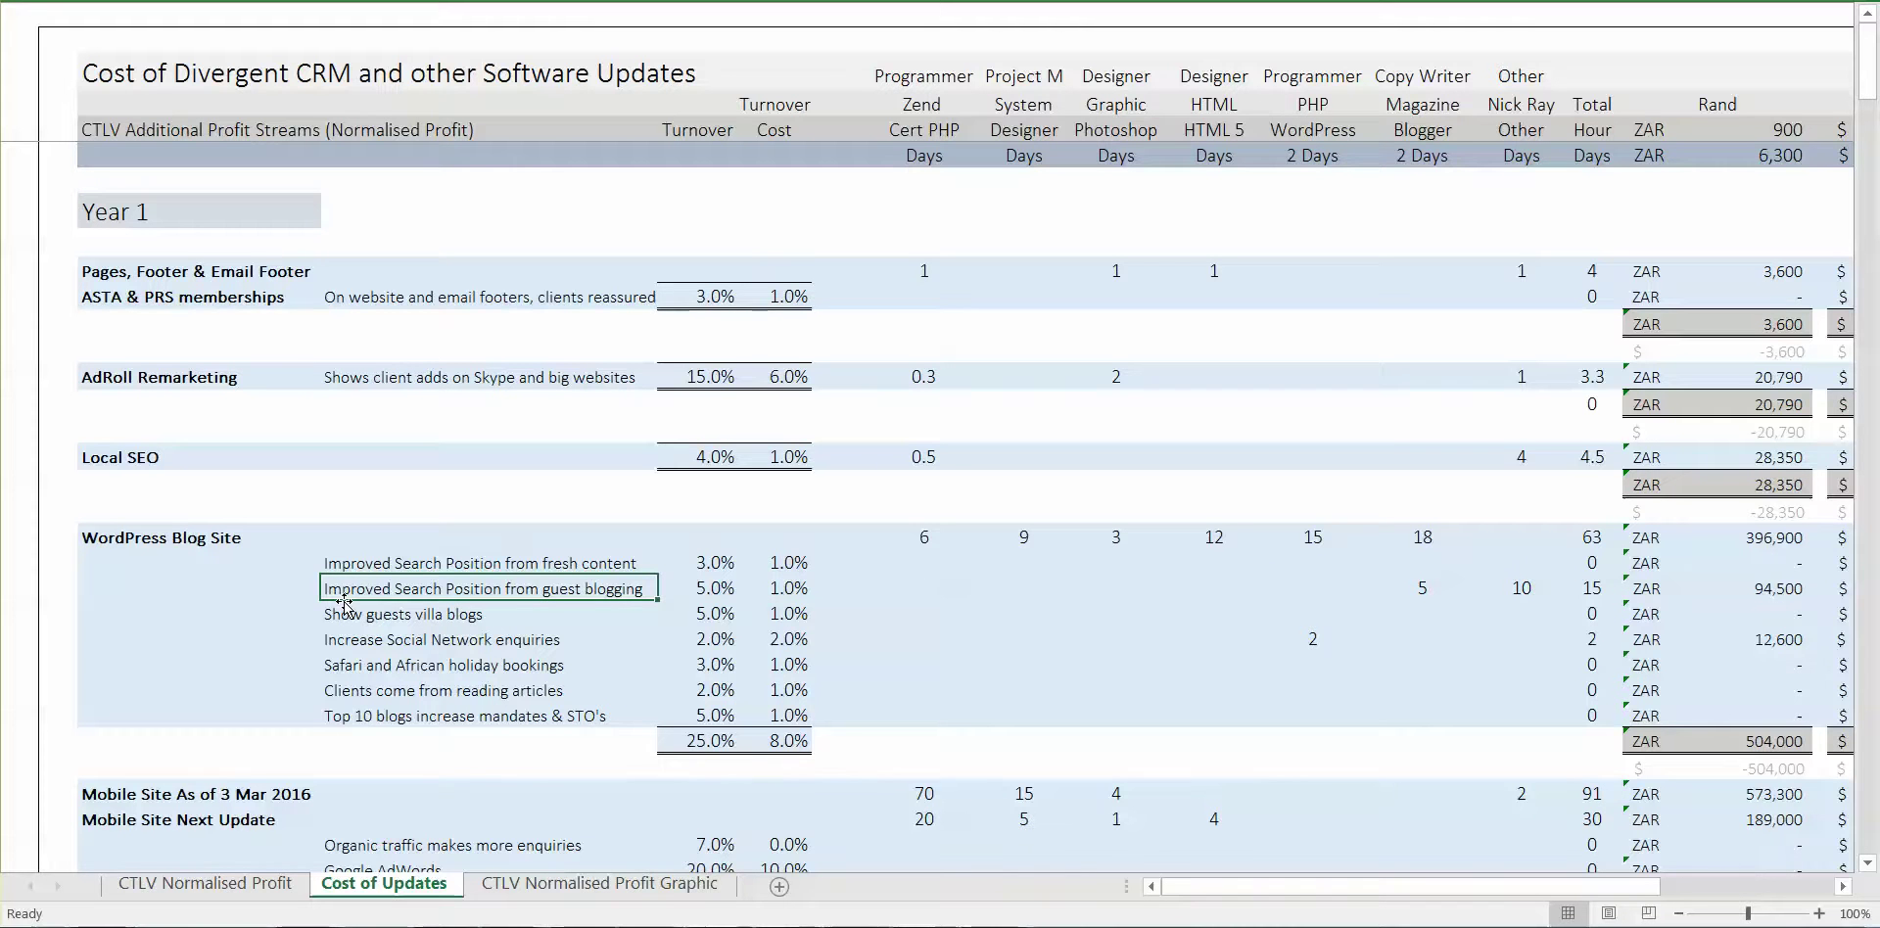
Examine the copy writer and Other days in the guest blogging row
{"action": "key", "text": "Right"}
{"action": "key", "text": "Right"}
{"action": "key", "text": "Right"}
{"action": "key", "text": "Right"}
{"action": "key", "text": "Right"}
{"action": "key", "text": "Right"}
{"action": "key", "text": "Right"}
{"action": "key", "text": "Right"}
{"action": "key", "text": "Right"}
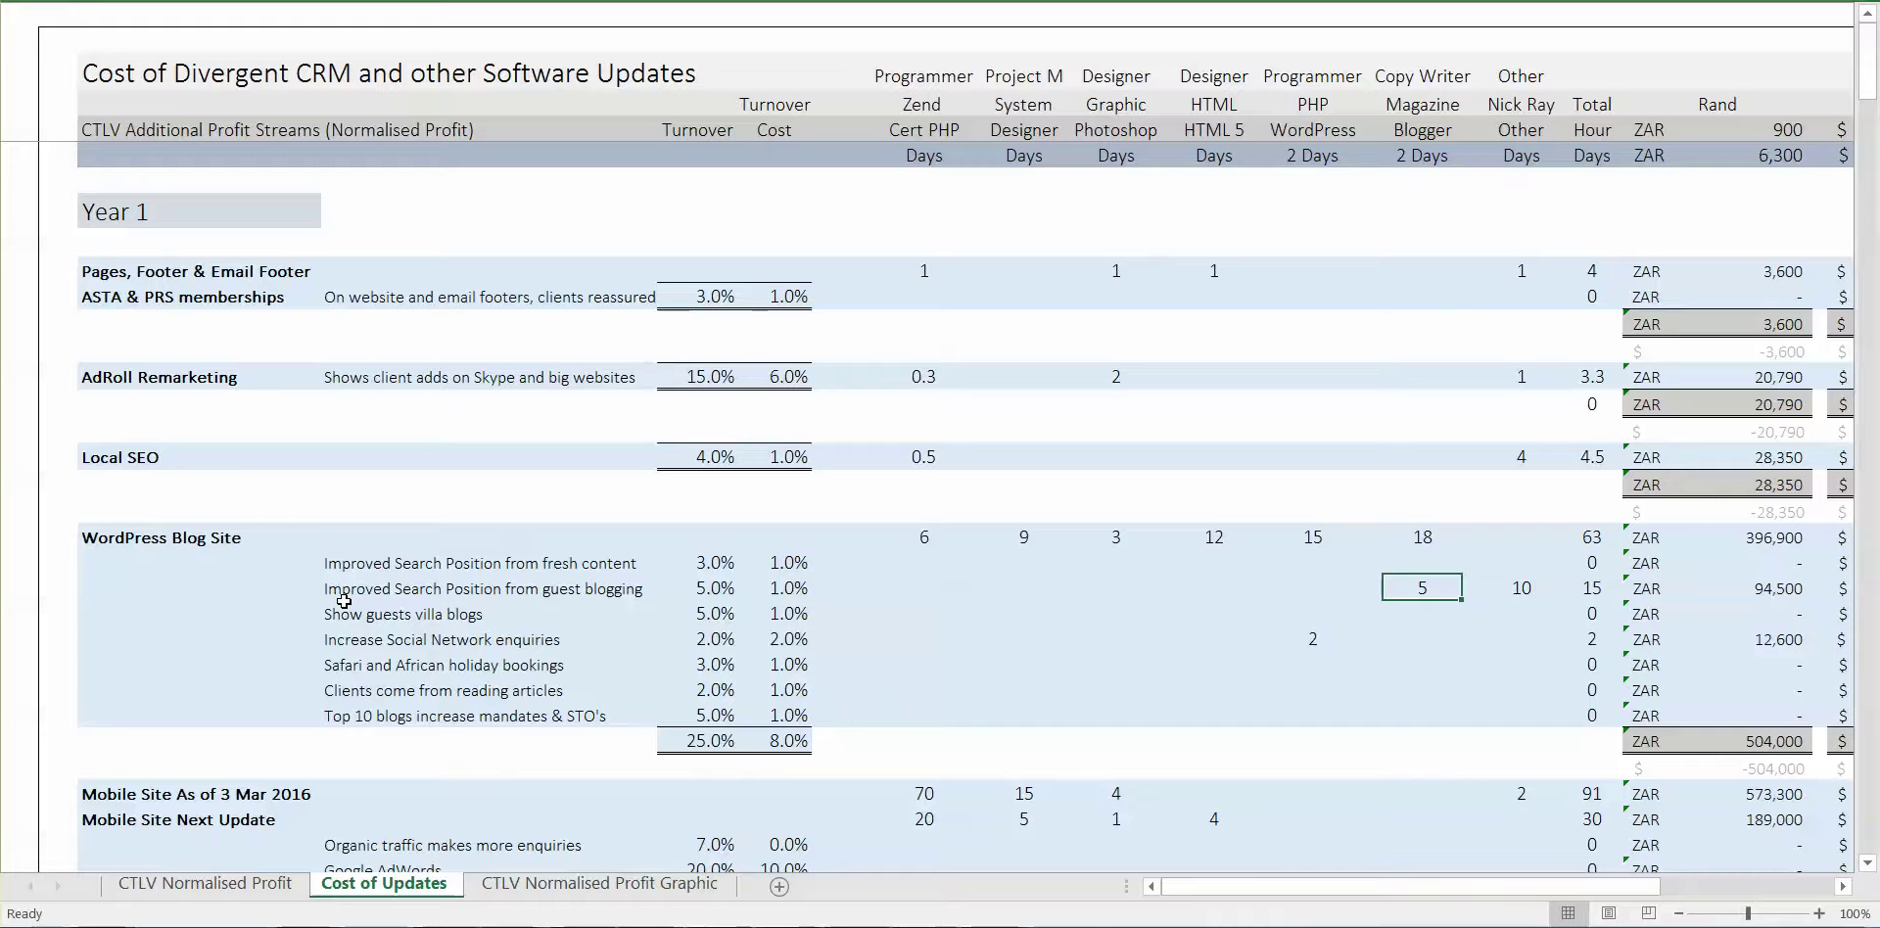
{"action": "key", "text": "Right"}
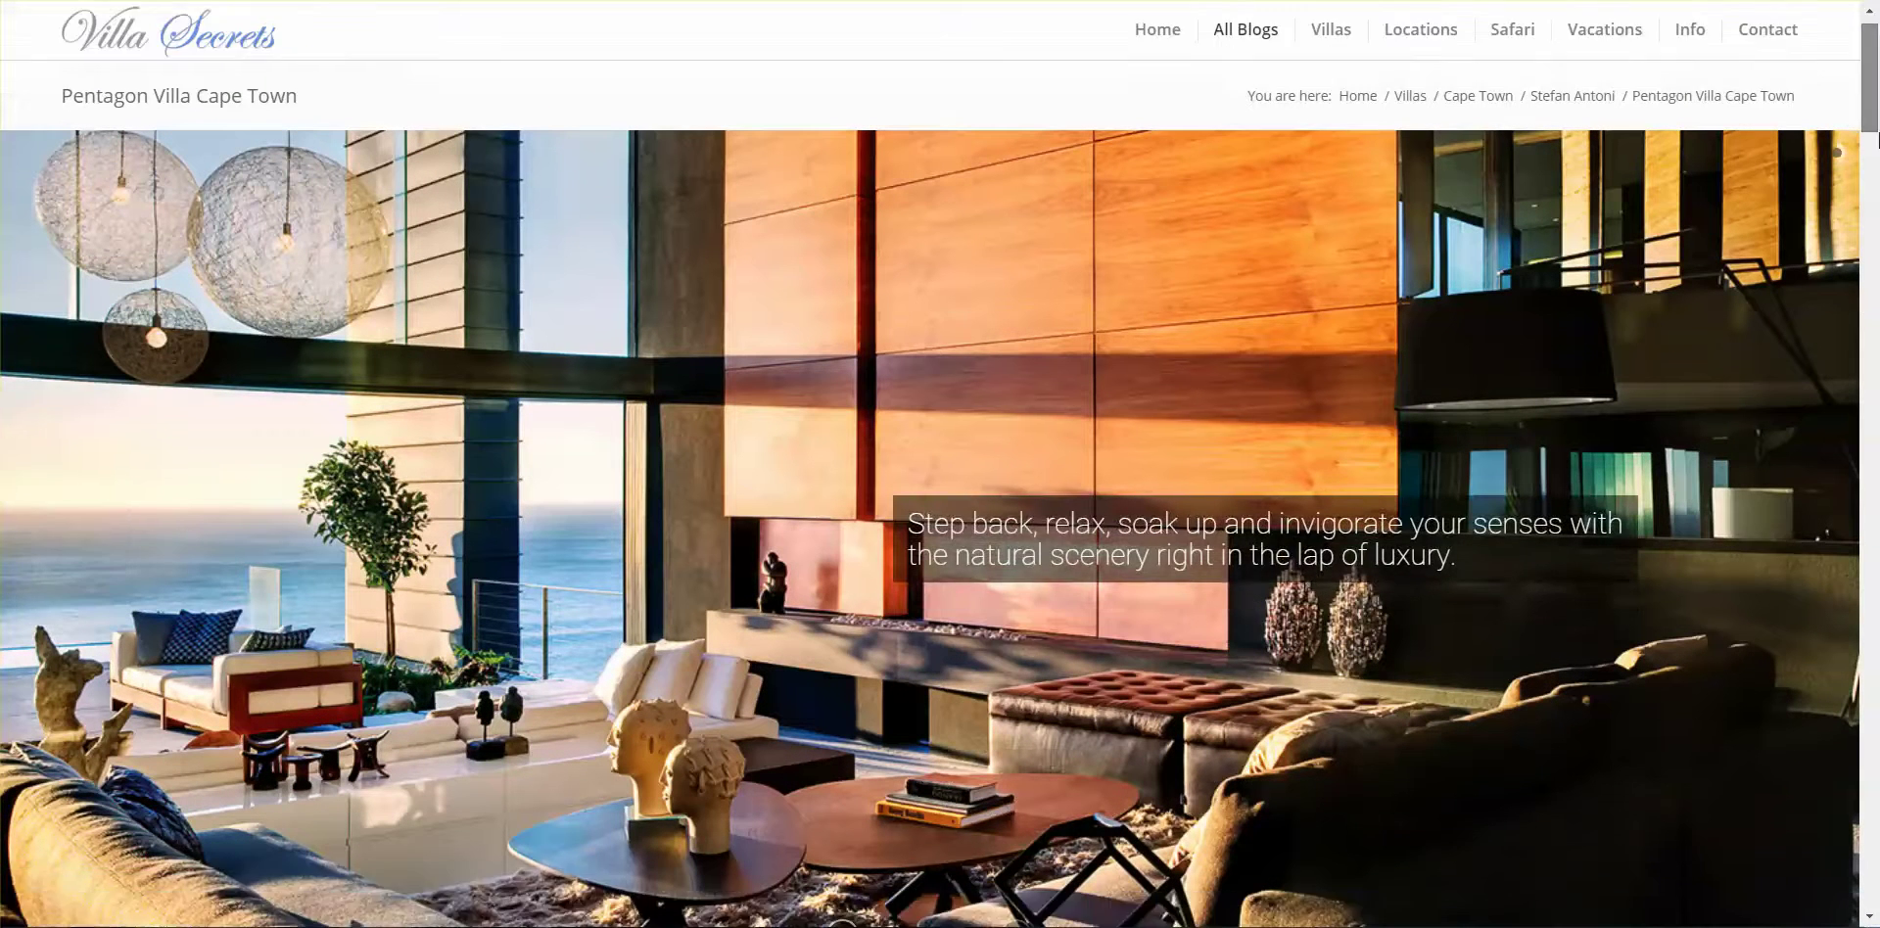
View the content further down the Pentagon Villa Cape Town blog page
{"action": "left_click_drag", "start_coordinate": [1870, 74], "coordinate": [1876, 238]}
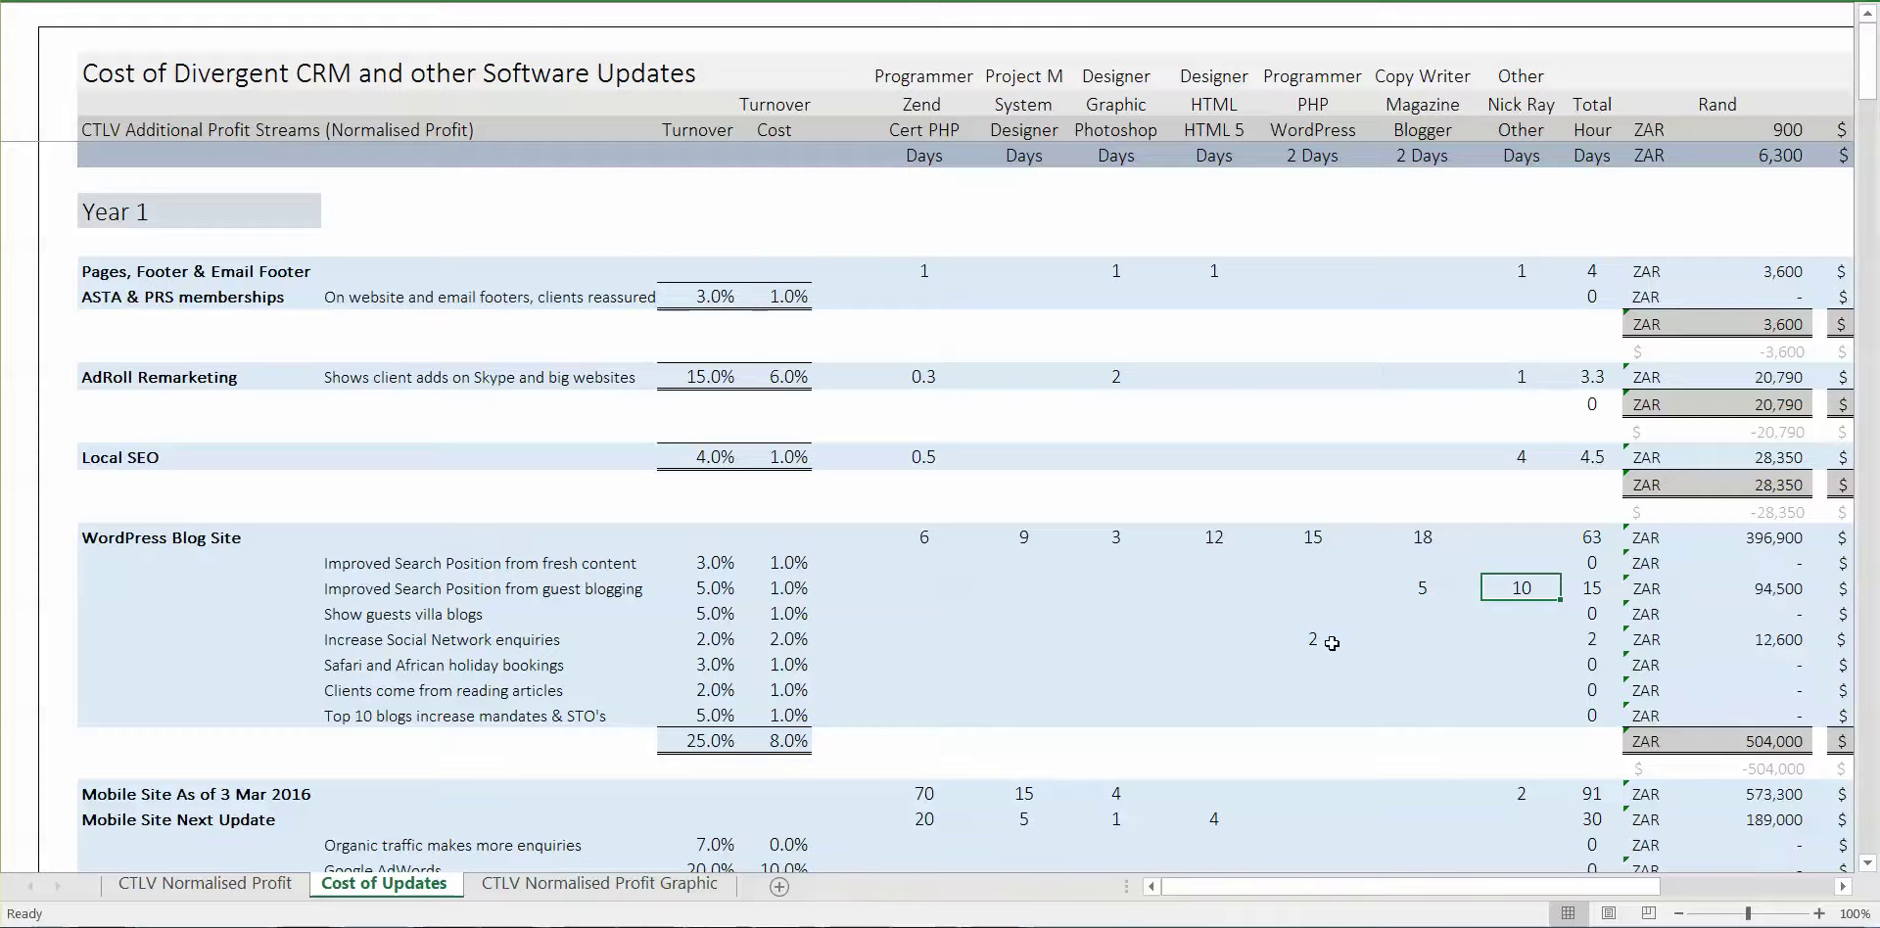
Set the Other days for Improved Search Position from guest blogging to 15
{"action": "key", "text": "Left"}
{"action": "key", "text": "Right"}
{"action": "type", "text": "15"}
{"action": "key", "text": "ctrl+Return"}
{"action": "key", "text": "Down"}
{"action": "key", "text": "Up"}
Compare the total days, rand cost and dollar cost of the guest blogging row
{"action": "key", "text": "Right"}
{"action": "key", "text": "Right"}
{"action": "key", "text": "Right"}
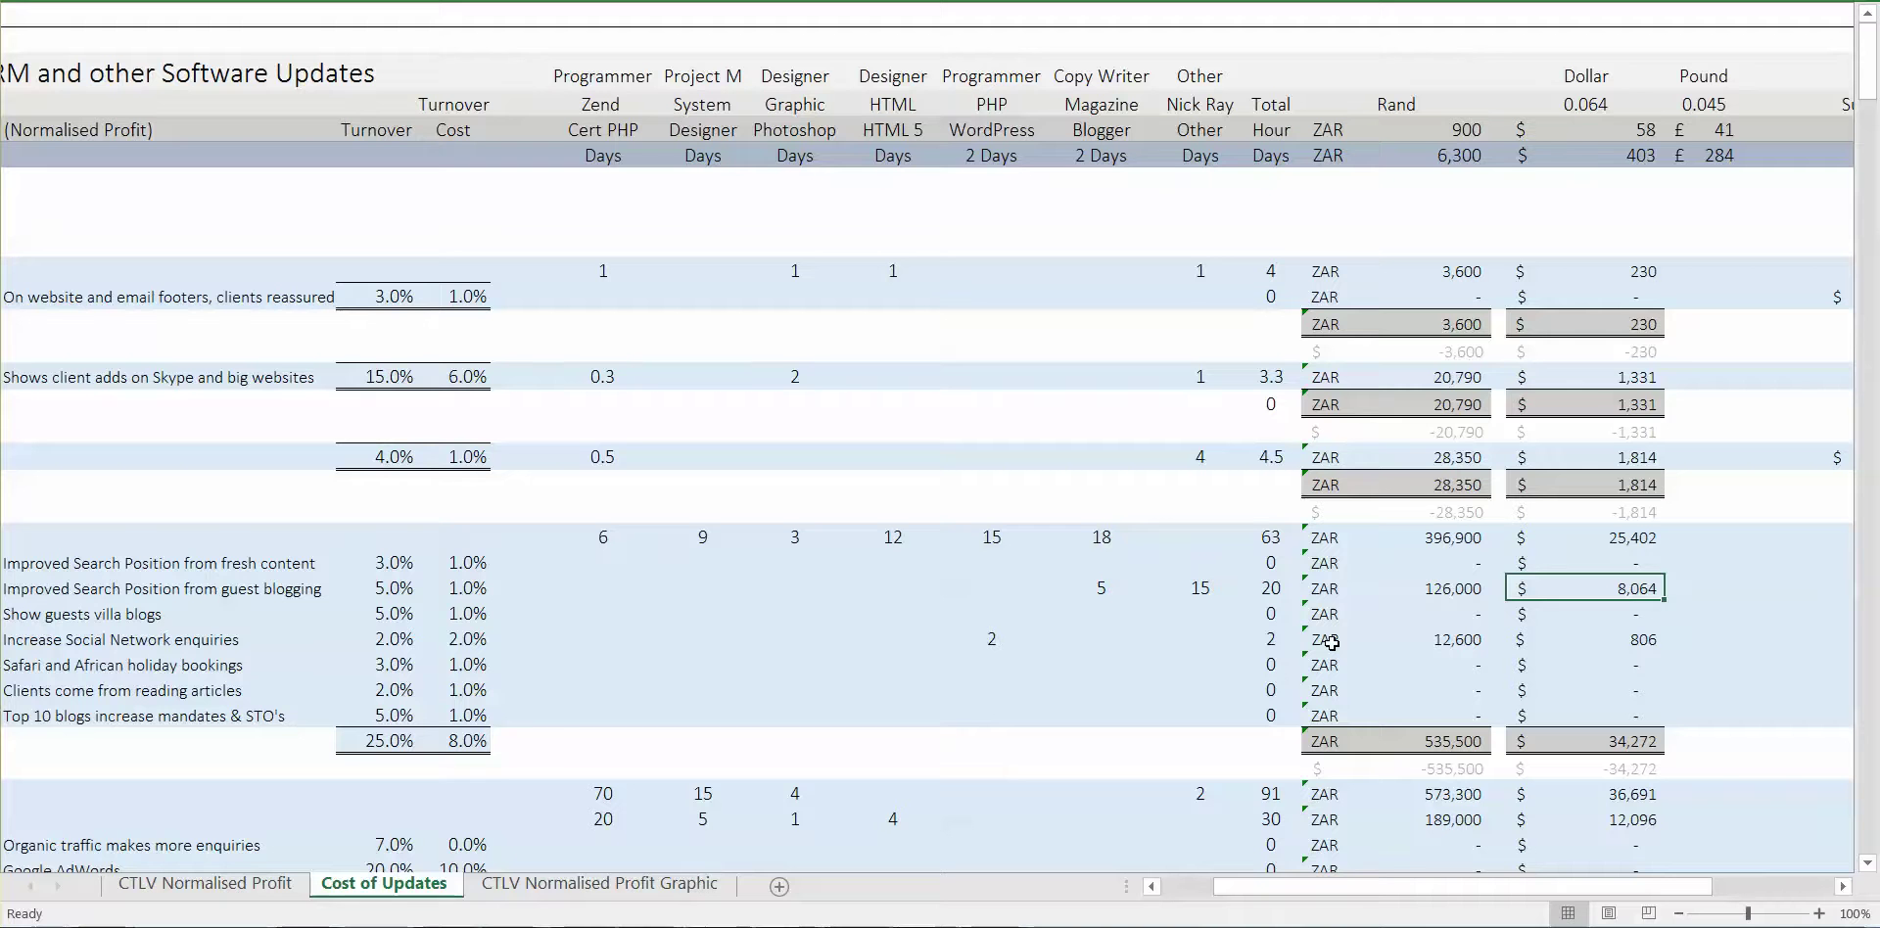
{"action": "key", "text": "Left"}
{"action": "key", "text": "Left"}
{"action": "key", "text": "Left"}
{"action": "key", "text": "Right"}
{"action": "key", "text": "Right"}
{"action": "key", "text": "Right"}
{"action": "key", "text": "Right"}
{"action": "key", "text": "Left"}
{"action": "key", "text": "Left"}
{"action": "key", "text": "Left"}
{"action": "key", "text": "Left"}
{"action": "key", "text": "Right"}
{"action": "key", "text": "Right"}
{"action": "key", "text": "Right"}
{"action": "key", "text": "Left"}
{"action": "key", "text": "Left"}
Return to the start of the guest blogging row and look across the Show guests villa blogs row to the WordPress programmer days
{"action": "key", "text": "Left"}
{"action": "key", "text": "Left"}
{"action": "key", "text": "Left"}
{"action": "key", "text": "Left"}
{"action": "key", "text": "Left"}
{"action": "key", "text": "Left"}
{"action": "key", "text": "Left"}
{"action": "key", "text": "Left"}
{"action": "key", "text": "Left"}
{"action": "key", "text": "Left"}
{"action": "key", "text": "Left"}
{"action": "key", "text": "Left"}
{"action": "key", "text": "Down"}
{"action": "key", "text": "Right"}
{"action": "key", "text": "Right"}
{"action": "key", "text": "Right"}
{"action": "key", "text": "Right"}
{"action": "key", "text": "Right"}
{"action": "key", "text": "Right"}
{"action": "key", "text": "Right"}
{"action": "key", "text": "Right"}
{"action": "key", "text": "Right"}
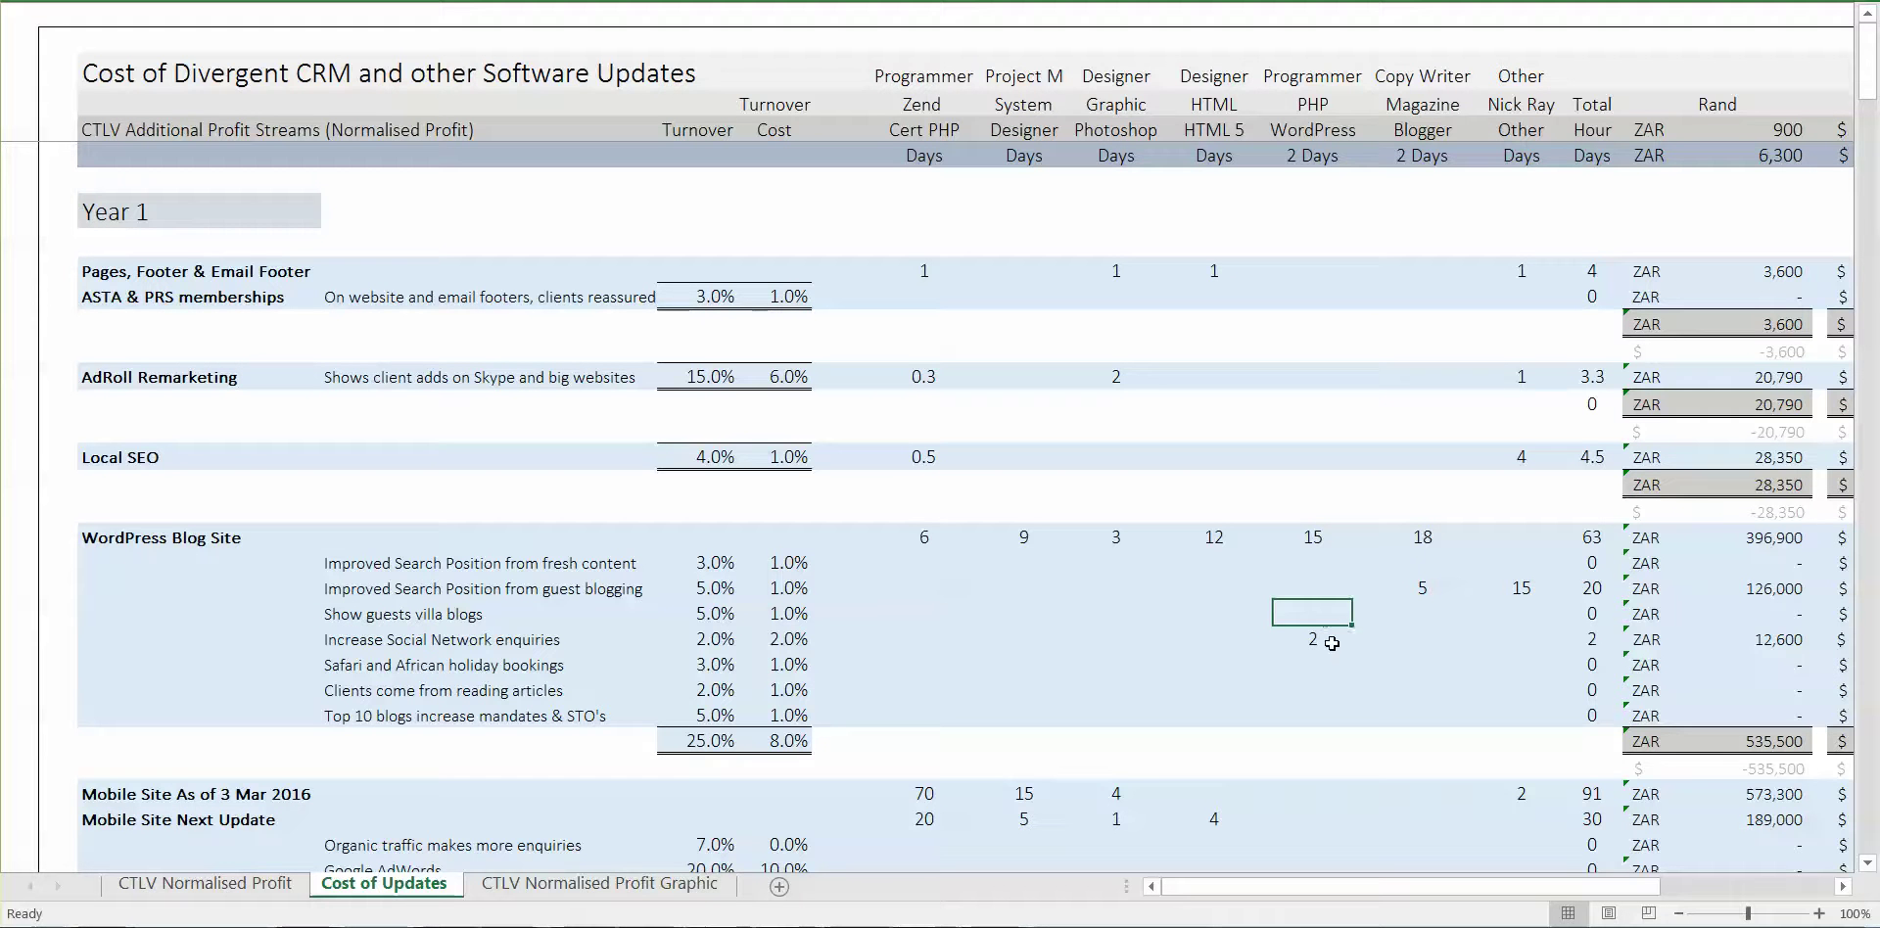
Check the turnover percentages and WordPress programmer days for Increase Social Network enquiries
{"action": "key", "text": "Down"}
{"action": "key", "text": "Left"}
{"action": "key", "text": "Left"}
{"action": "key", "text": "Left"}
{"action": "key", "text": "Left"}
{"action": "key", "text": "Left"}
{"action": "key", "text": "Left"}
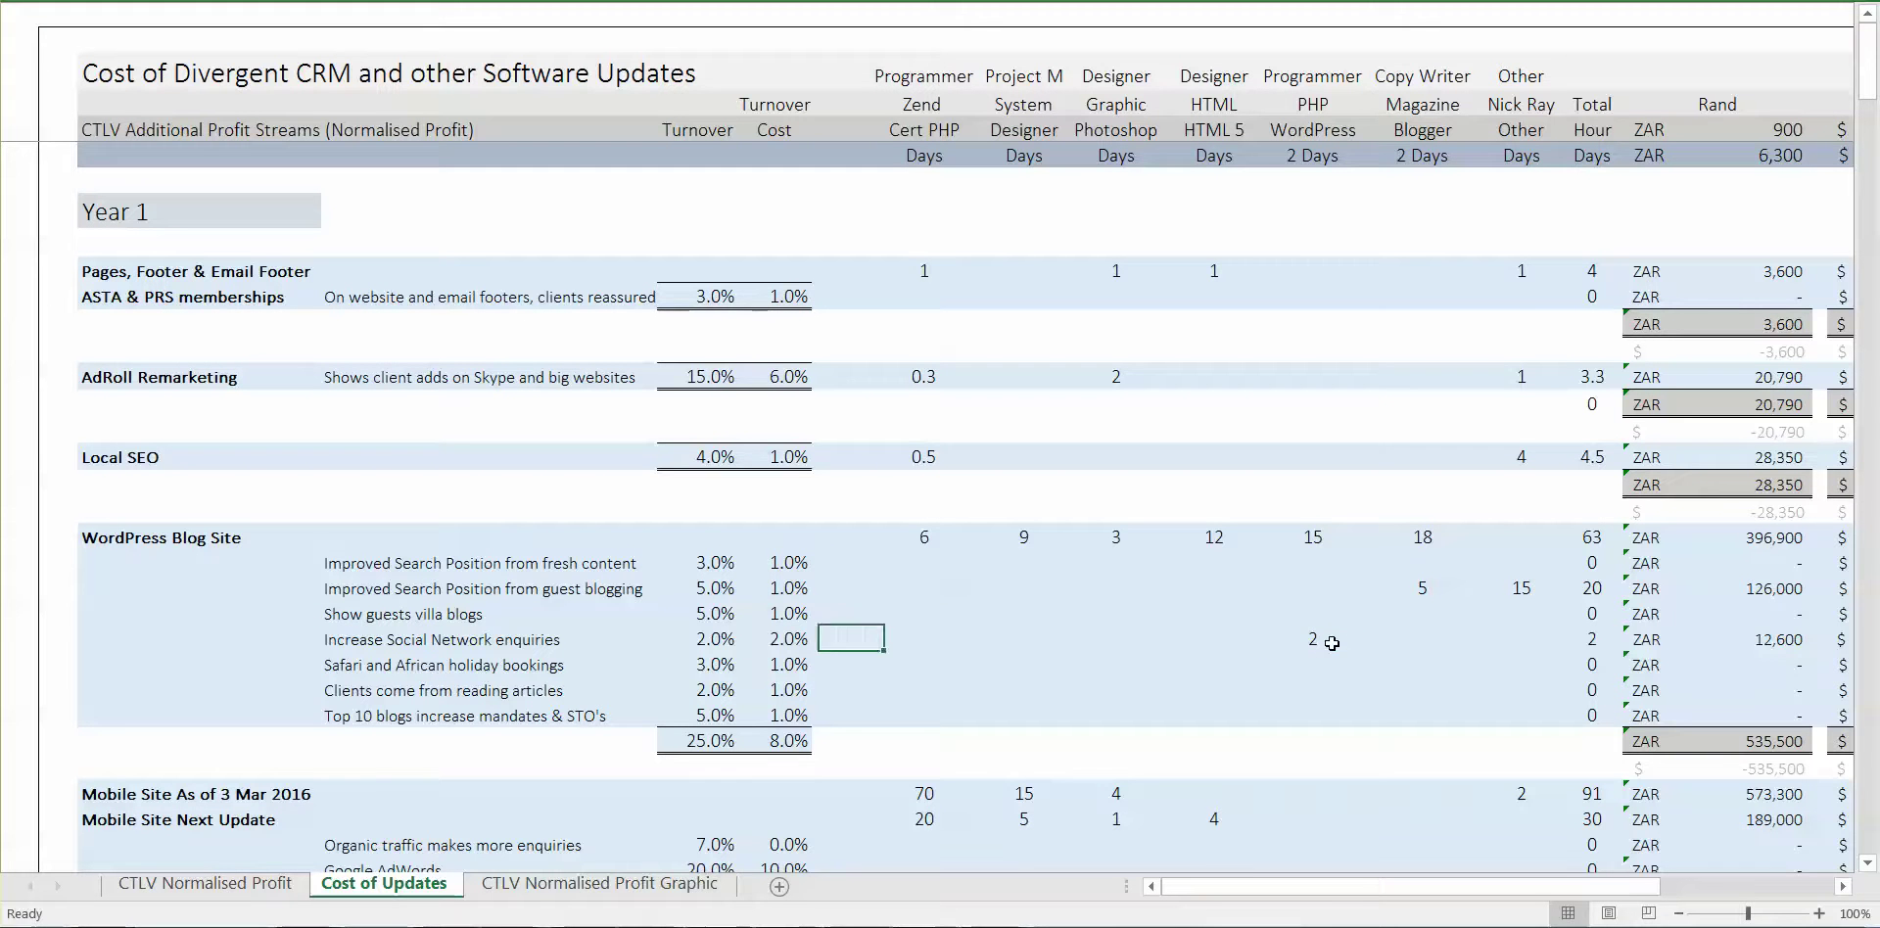
{"action": "key", "text": "Left"}
{"action": "key", "text": "Left"}
{"action": "key", "text": "Right"}
{"action": "key", "text": "Right"}
{"action": "key", "text": "Right"}
{"action": "key", "text": "Right"}
{"action": "key", "text": "Right"}
{"action": "key", "text": "Right"}
{"action": "key", "text": "Right"}
{"action": "key", "text": "Right"}
{"action": "key", "text": "Right"}
{"action": "key", "text": "Right"}
Go down past the WordPress Blog Site block to the Google AdWords row of the mobile site updates
{"action": "key", "text": "Down"}
{"action": "key", "text": "Down"}
{"action": "key", "text": "Down"}
{"action": "key", "text": "Down"}
{"action": "key", "text": "Down"}
{"action": "key", "text": "Down"}
{"action": "key", "text": "Down"}
{"action": "scroll", "coordinate": [1332, 643], "scroll_direction": "down", "scroll_amount": 1}
{"action": "key", "text": "Down"}
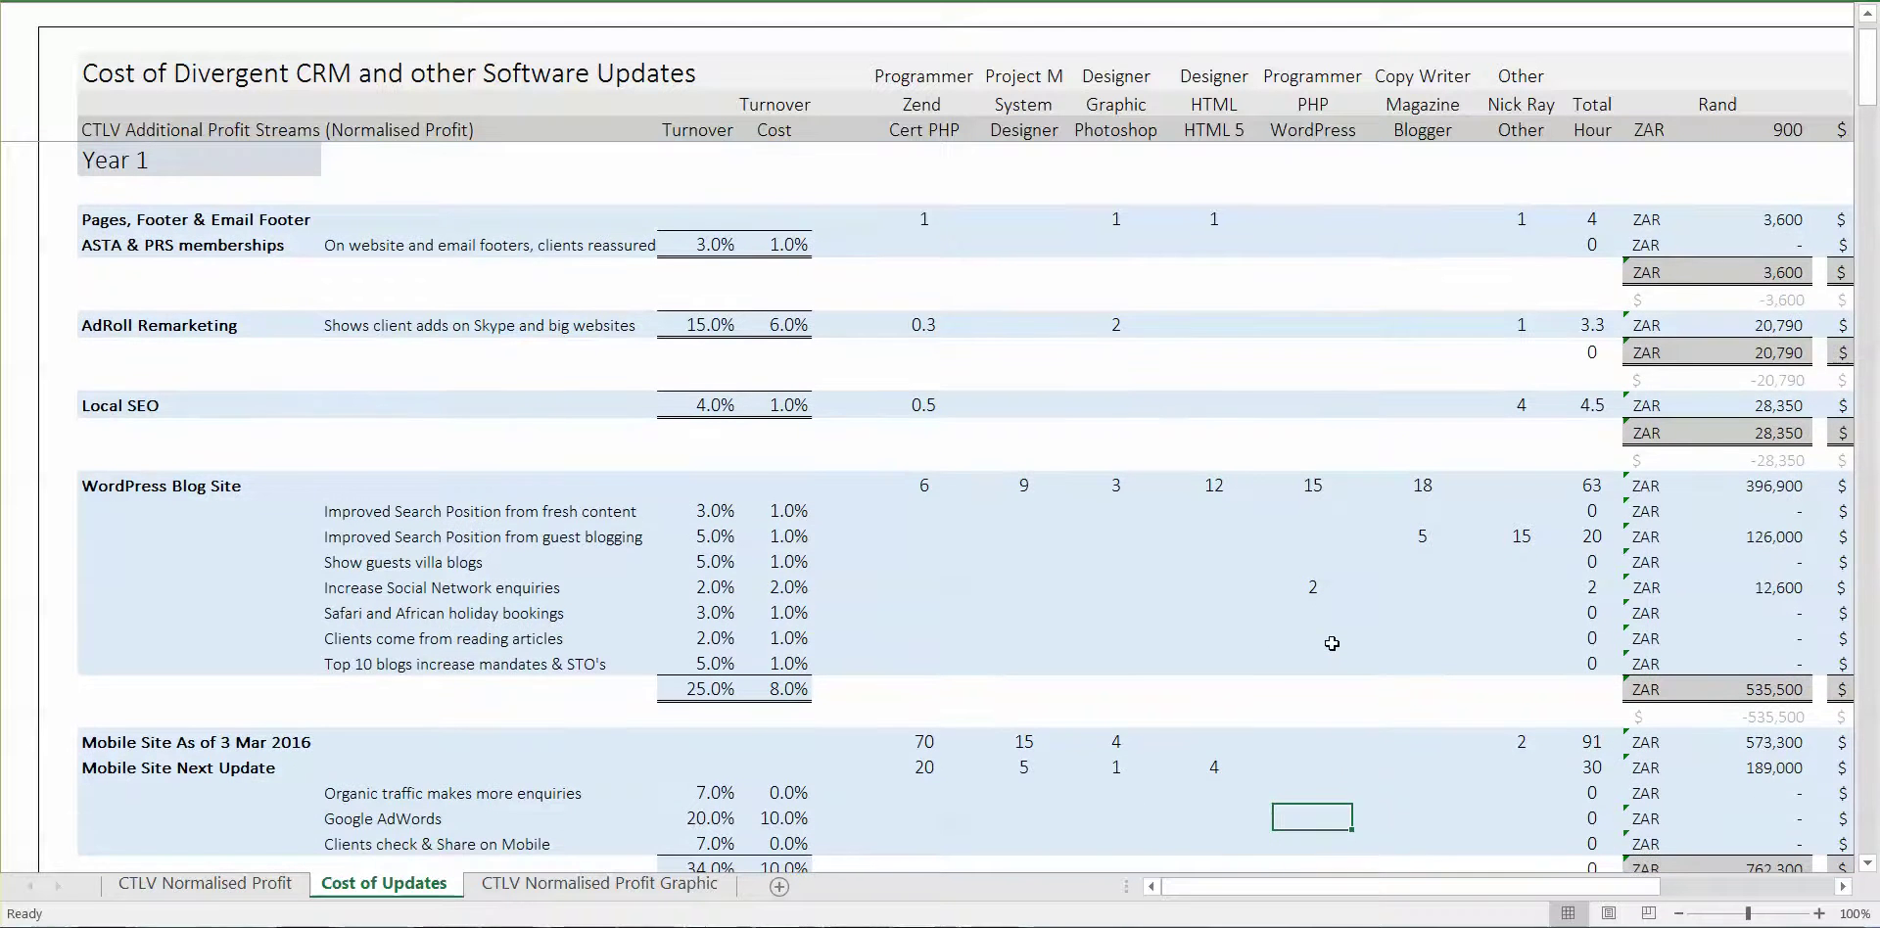
Compare the WordPress Blog Site's total cost in rand and dollars
{"action": "key", "text": "Up"}
{"action": "key", "text": "Up"}
{"action": "key", "text": "Up"}
{"action": "key", "text": "Up"}
{"action": "key", "text": "Right"}
{"action": "key", "text": "Right"}
{"action": "key", "text": "Right"}
{"action": "key", "text": "Right"}
{"action": "key", "text": "Right"}
{"action": "key", "text": "Left"}
{"action": "key", "text": "Right"}
{"action": "key", "text": "Right"}
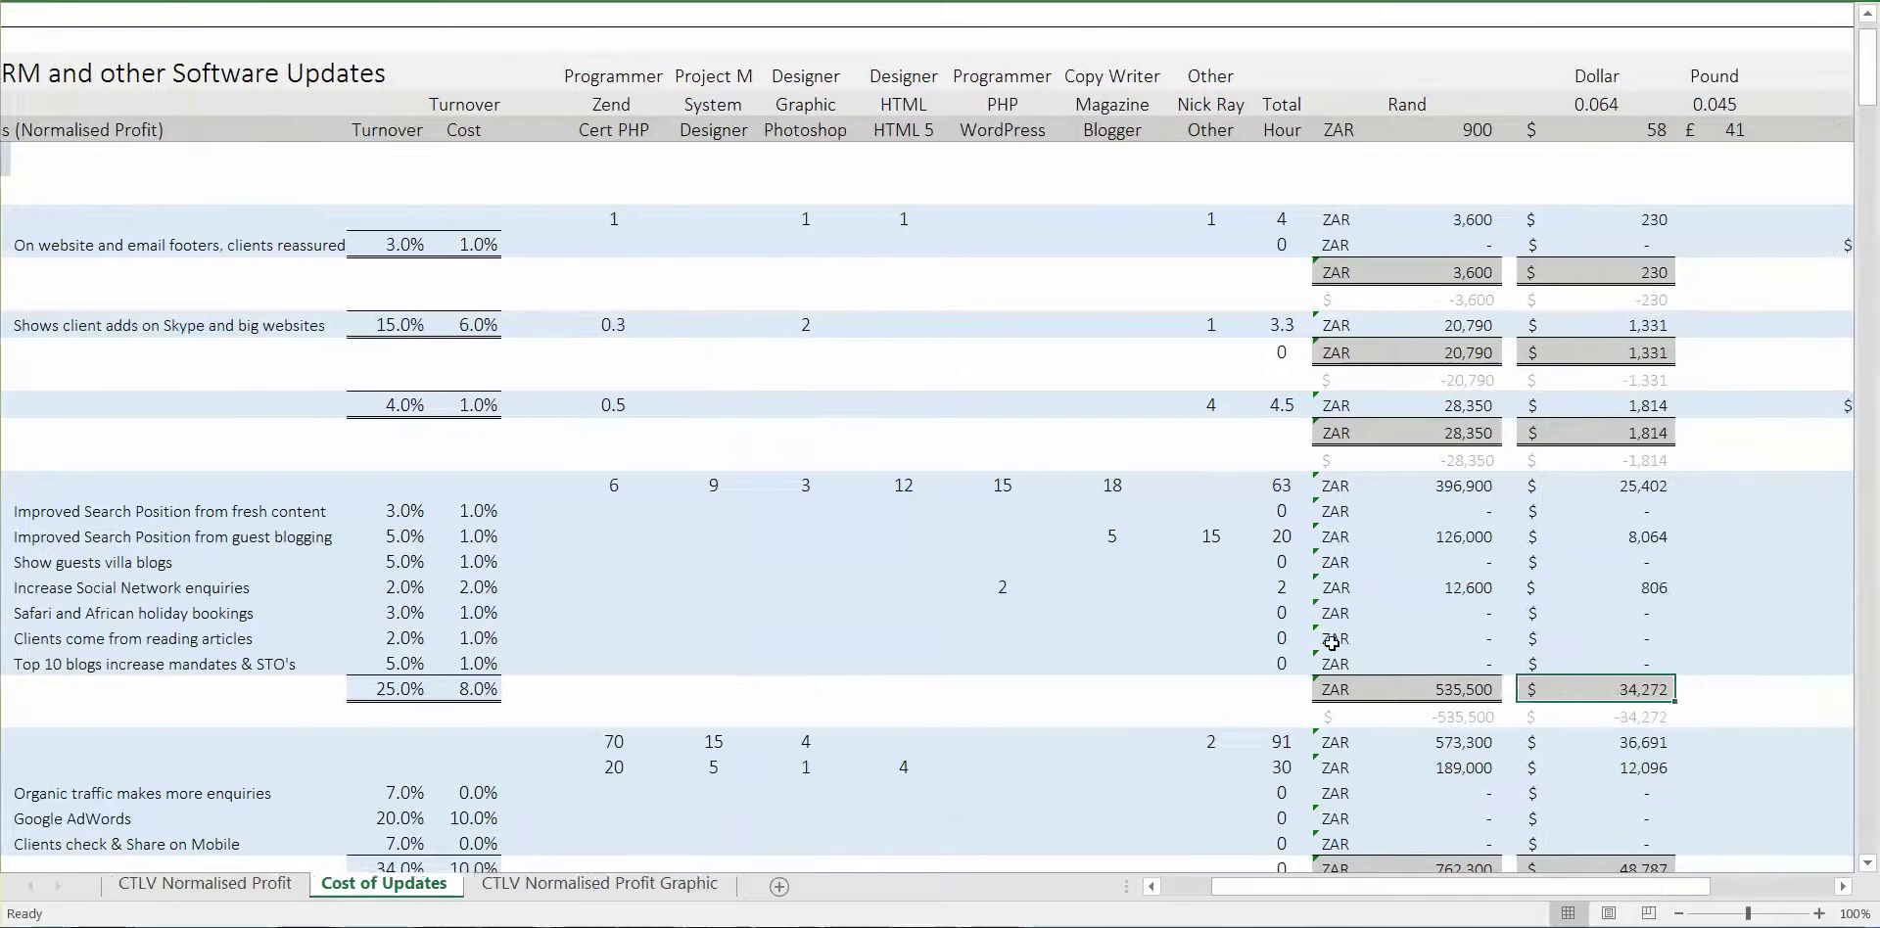
{"action": "key", "text": "Left"}
{"action": "key", "text": "Right"}
{"action": "key", "text": "Left"}
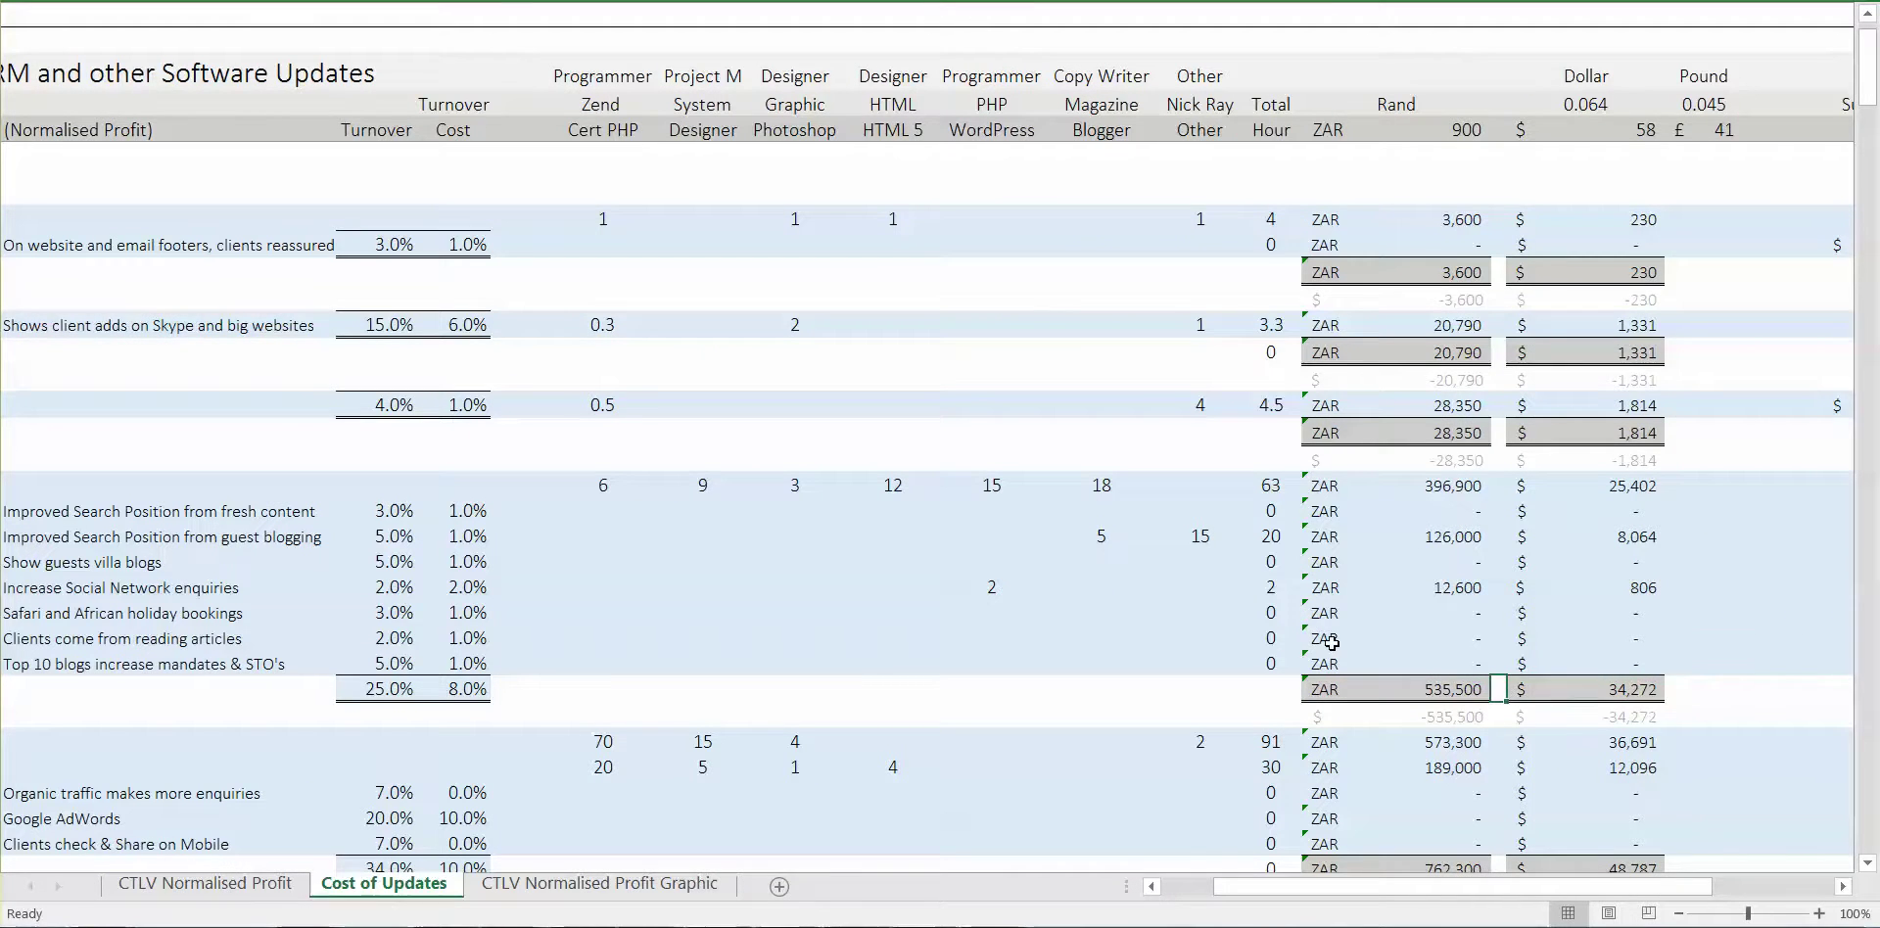
Go back along the WordPress Blog Site total row to its turnover percentages
{"action": "key", "text": "Left"}
{"action": "key", "text": "Left"}
{"action": "key", "text": "Left"}
{"action": "key", "text": "Left"}
{"action": "key", "text": "Left"}
{"action": "key", "text": "Left"}
{"action": "key", "text": "Left"}
{"action": "key", "text": "Left"}
{"action": "key", "text": "Left"}
{"action": "key", "text": "Left"}
{"action": "key", "text": "Left"}
{"action": "key", "text": "Left"}
{"action": "key", "text": "Left"}
{"action": "key", "text": "Left"}
Look across the WordPress Blog Site total row and up to the Clients come from reading articles row
{"action": "key", "text": "Right"}
{"action": "key", "text": "Right"}
{"action": "key", "text": "Right"}
{"action": "key", "text": "Right"}
{"action": "key", "text": "Right"}
{"action": "key", "text": "Right"}
{"action": "key", "text": "Right"}
{"action": "key", "text": "Right"}
{"action": "key", "text": "Right"}
{"action": "key", "text": "Right"}
{"action": "key", "text": "Right"}
{"action": "key", "text": "Right"}
{"action": "key", "text": "Up"}
{"action": "key", "text": "Up"}
{"action": "key", "text": "Up"}
{"action": "key", "text": "Up"}
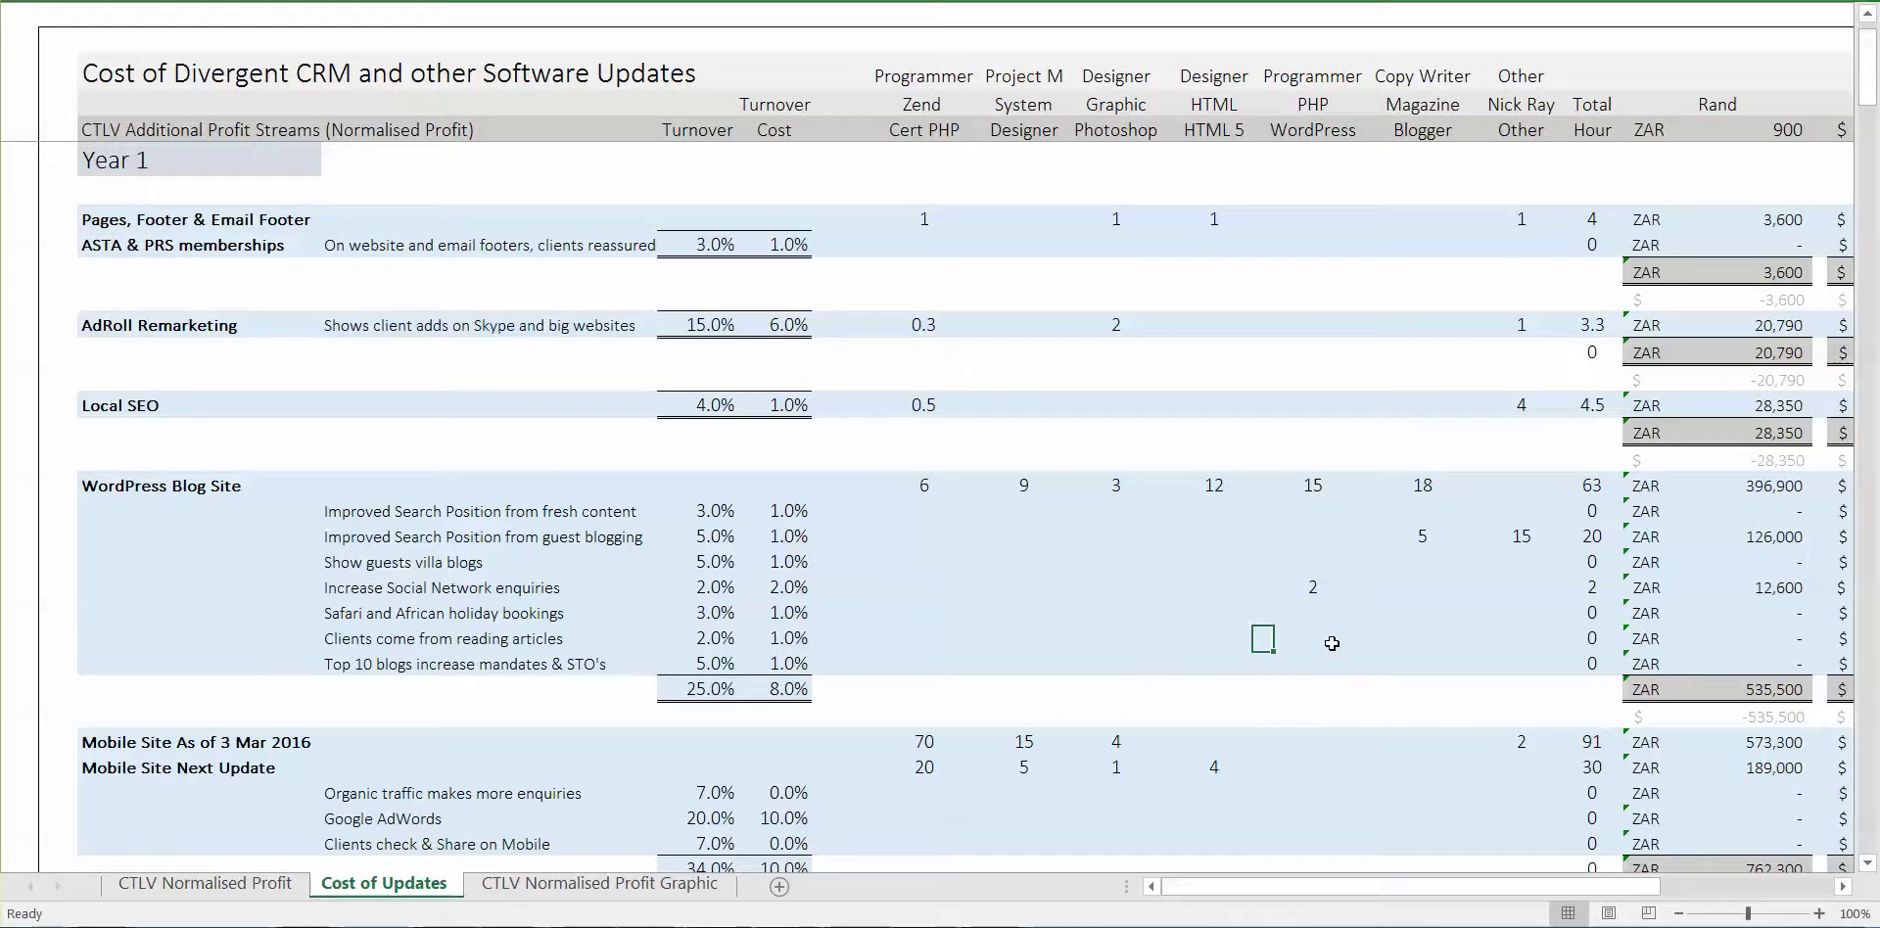
Review the work allocations across the upper rows of the WordPress Blog Site block
{"action": "key", "text": "Up"}
{"action": "key", "text": "Up"}
{"action": "key", "text": "Up"}
{"action": "key", "text": "Up"}
{"action": "key", "text": "Left"}
{"action": "key", "text": "Left"}
{"action": "key", "text": "Left"}
{"action": "key", "text": "Left"}
{"action": "key", "text": "Left"}
{"action": "key", "text": "Left"}
{"action": "key", "text": "Right"}
{"action": "key", "text": "Right"}
{"action": "key", "text": "Right"}
{"action": "key", "text": "Right"}
{"action": "key", "text": "Right"}
{"action": "key", "text": "Right"}
{"action": "key", "text": "Right"}
{"action": "key", "text": "Right"}
{"action": "key", "text": "Right"}
{"action": "key", "text": "Right"}
{"action": "key", "text": "Left"}
{"action": "key", "text": "Left"}
Go down from the WordPress Blog Site block to the mobile site updates and back to the Mobile Site As of 3 Mar 2016 label
{"action": "key", "text": "Down"}
{"action": "key", "text": "Down"}
{"action": "key", "text": "Down"}
{"action": "key", "text": "Down"}
{"action": "key", "text": "Down"}
{"action": "key", "text": "Down"}
{"action": "key", "text": "Down"}
{"action": "key", "text": "Down"}
{"action": "key", "text": "Down"}
{"action": "key", "text": "Down"}
{"action": "key", "text": "Right"}
{"action": "key", "text": "Right"}
{"action": "key", "text": "Left"}
{"action": "key", "text": "Left"}
{"action": "key", "text": "Left"}
{"action": "key", "text": "Left"}
{"action": "key", "text": "Left"}
{"action": "key", "text": "Left"}
{"action": "key", "text": "Left"}
{"action": "key", "text": "Left"}
{"action": "key", "text": "Left"}
{"action": "key", "text": "Left"}
{"action": "key", "text": "Left"}
{"action": "key", "text": "Left"}
{"action": "key", "text": "Left"}
{"action": "key", "text": "Left"}
{"action": "key", "text": "Left"}
{"action": "key", "text": "Left"}
{"action": "key", "text": "Left"}
{"action": "key", "text": "Right"}
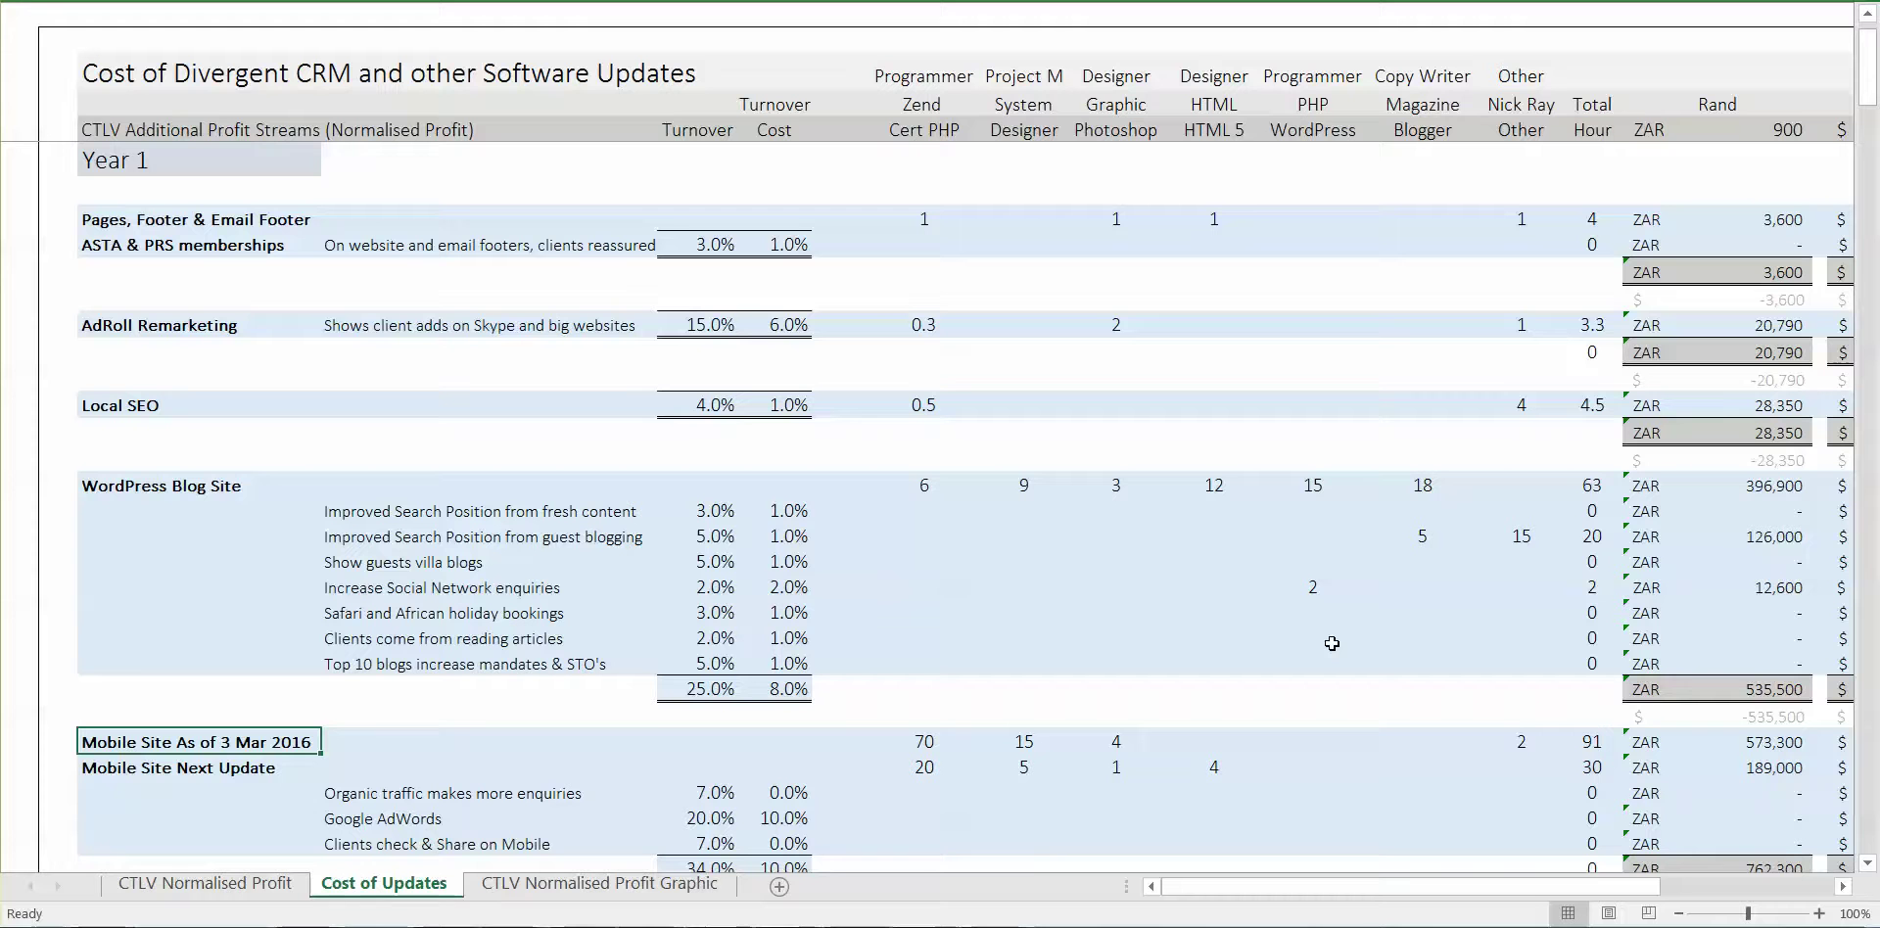
Examine the programmer, system designer and graphic designer allocations along the Mobile Site As of 3 Mar 2016 row
{"action": "key", "text": "Right"}
{"action": "key", "text": "Right"}
{"action": "key", "text": "Right"}
{"action": "key", "text": "Right"}
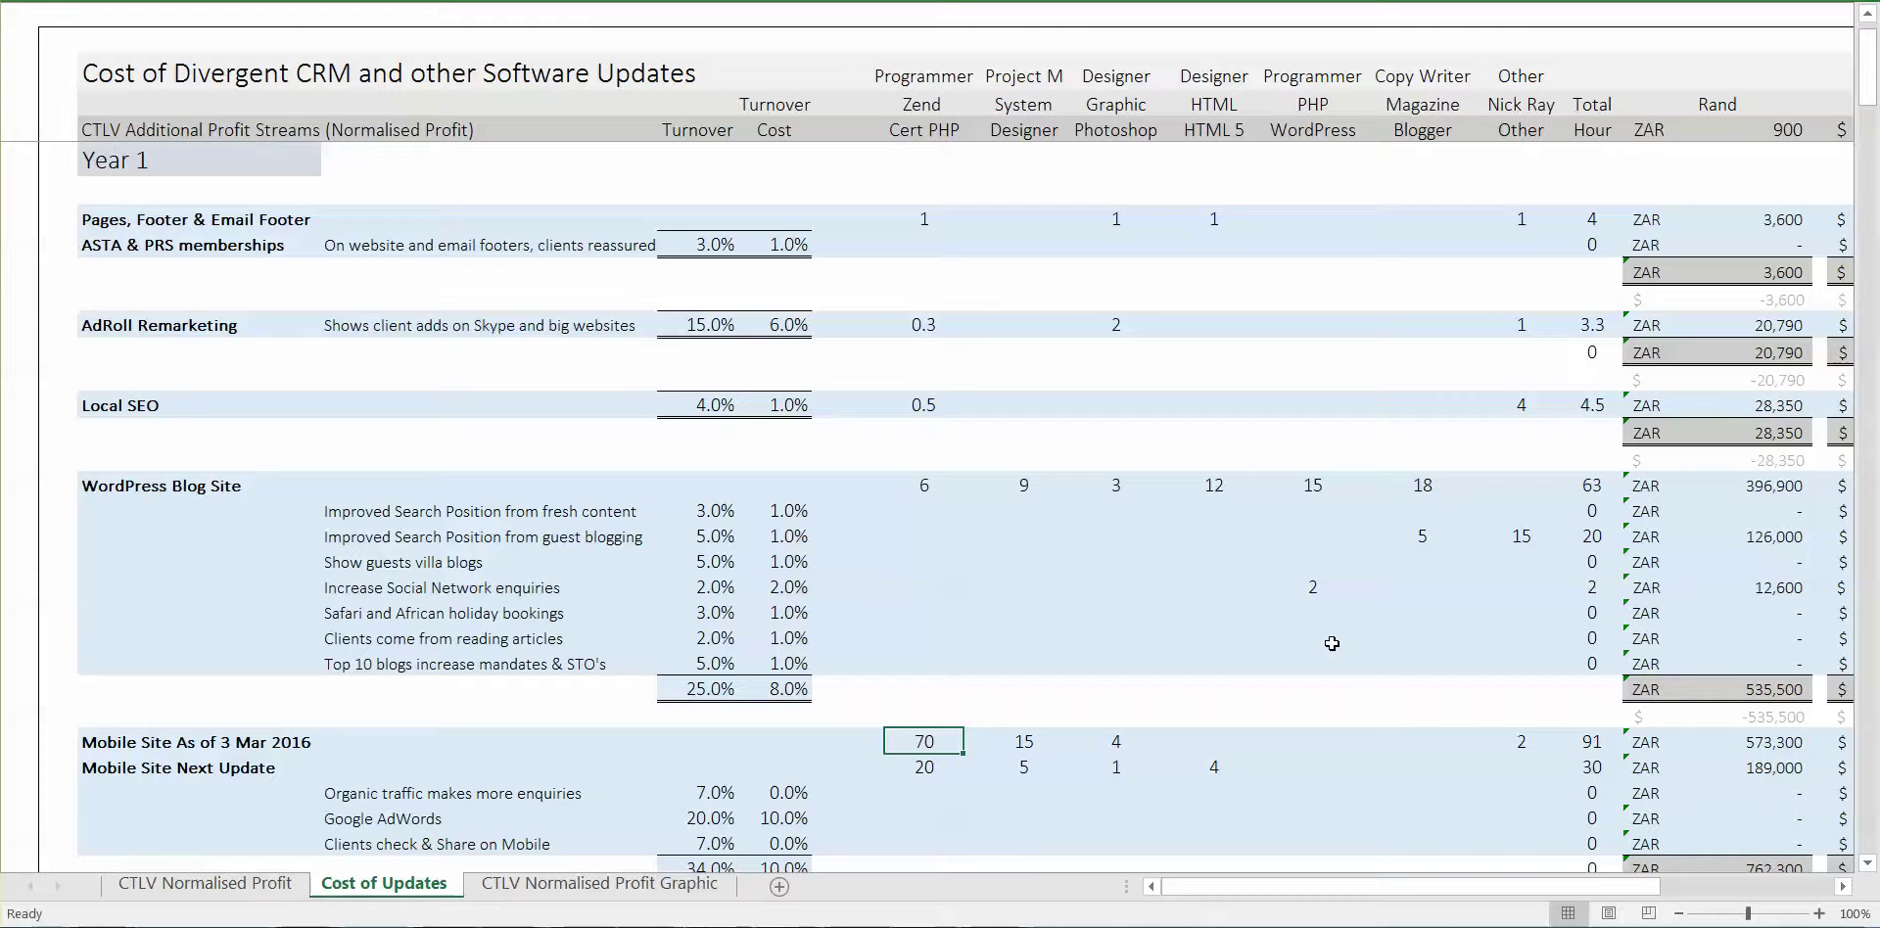
{"action": "key", "text": "Right"}
{"action": "key", "text": "Right"}
{"action": "key", "text": "Left"}
{"action": "key", "text": "Left"}
{"action": "key", "text": "Right"}
{"action": "key", "text": "ctrl+Right"}
Compare the costs of Mobile Site As of 3 Mar 2016 and Mobile Site Next Update
{"action": "key", "text": "Down"}
{"action": "key", "text": "Left"}
{"action": "key", "text": "Up"}
{"action": "key", "text": "Right"}
{"action": "key", "text": "Down"}
{"action": "key", "text": "Left"}
{"action": "key", "text": "Up"}
{"action": "key", "text": "Right"}
{"action": "key", "text": "Down"}
Go back along the Mobile Site Next Update row to its description cell
{"action": "key", "text": "Left"}
{"action": "key", "text": "Left"}
{"action": "key", "text": "Left"}
{"action": "key", "text": "Left"}
{"action": "key", "text": "Left"}
{"action": "key", "text": "Left"}
{"action": "key", "text": "Left"}
{"action": "key", "text": "Left"}
{"action": "key", "text": "Left"}
{"action": "key", "text": "Left"}
{"action": "key", "text": "Left"}
{"action": "key", "text": "Left"}
{"action": "key", "text": "Left"}
{"action": "key", "text": "Right"}
{"action": "key", "text": "Right"}
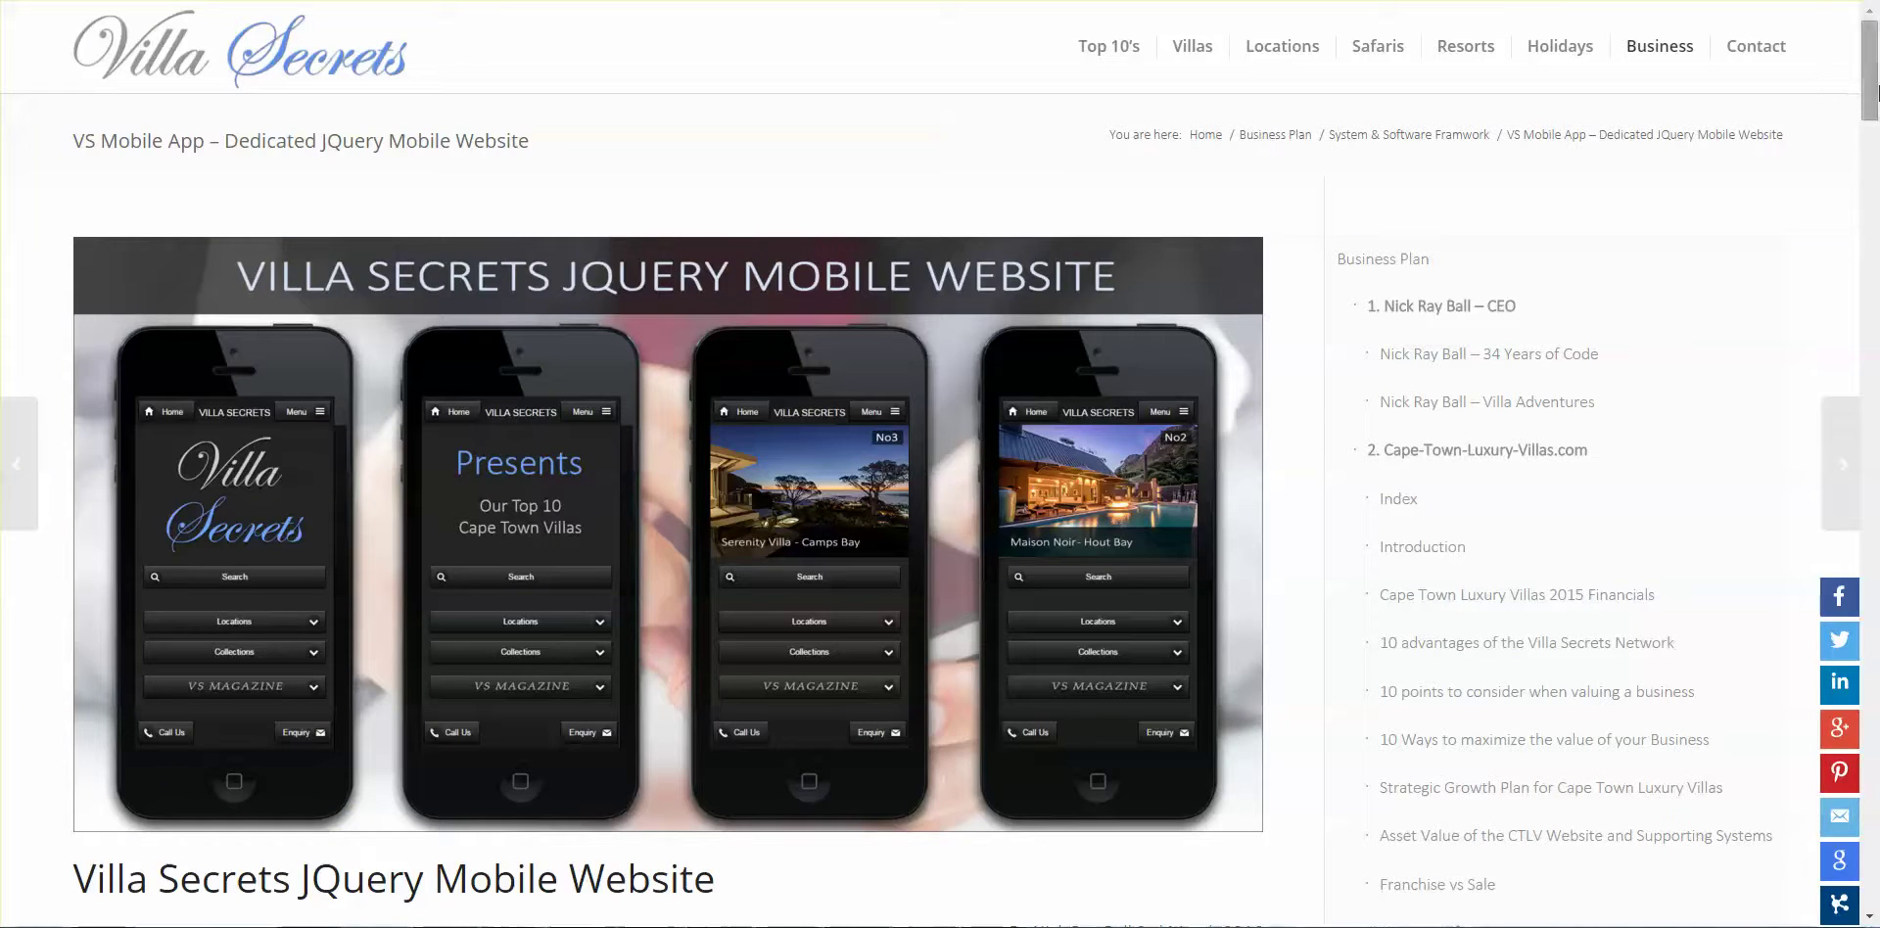
Look through the phone mock-ups on the Villa Secrets JQuery Mobile Website page and return to its heading
{"action": "scroll", "coordinate": [1542, 237], "scroll_direction": "down", "scroll_amount": 10}
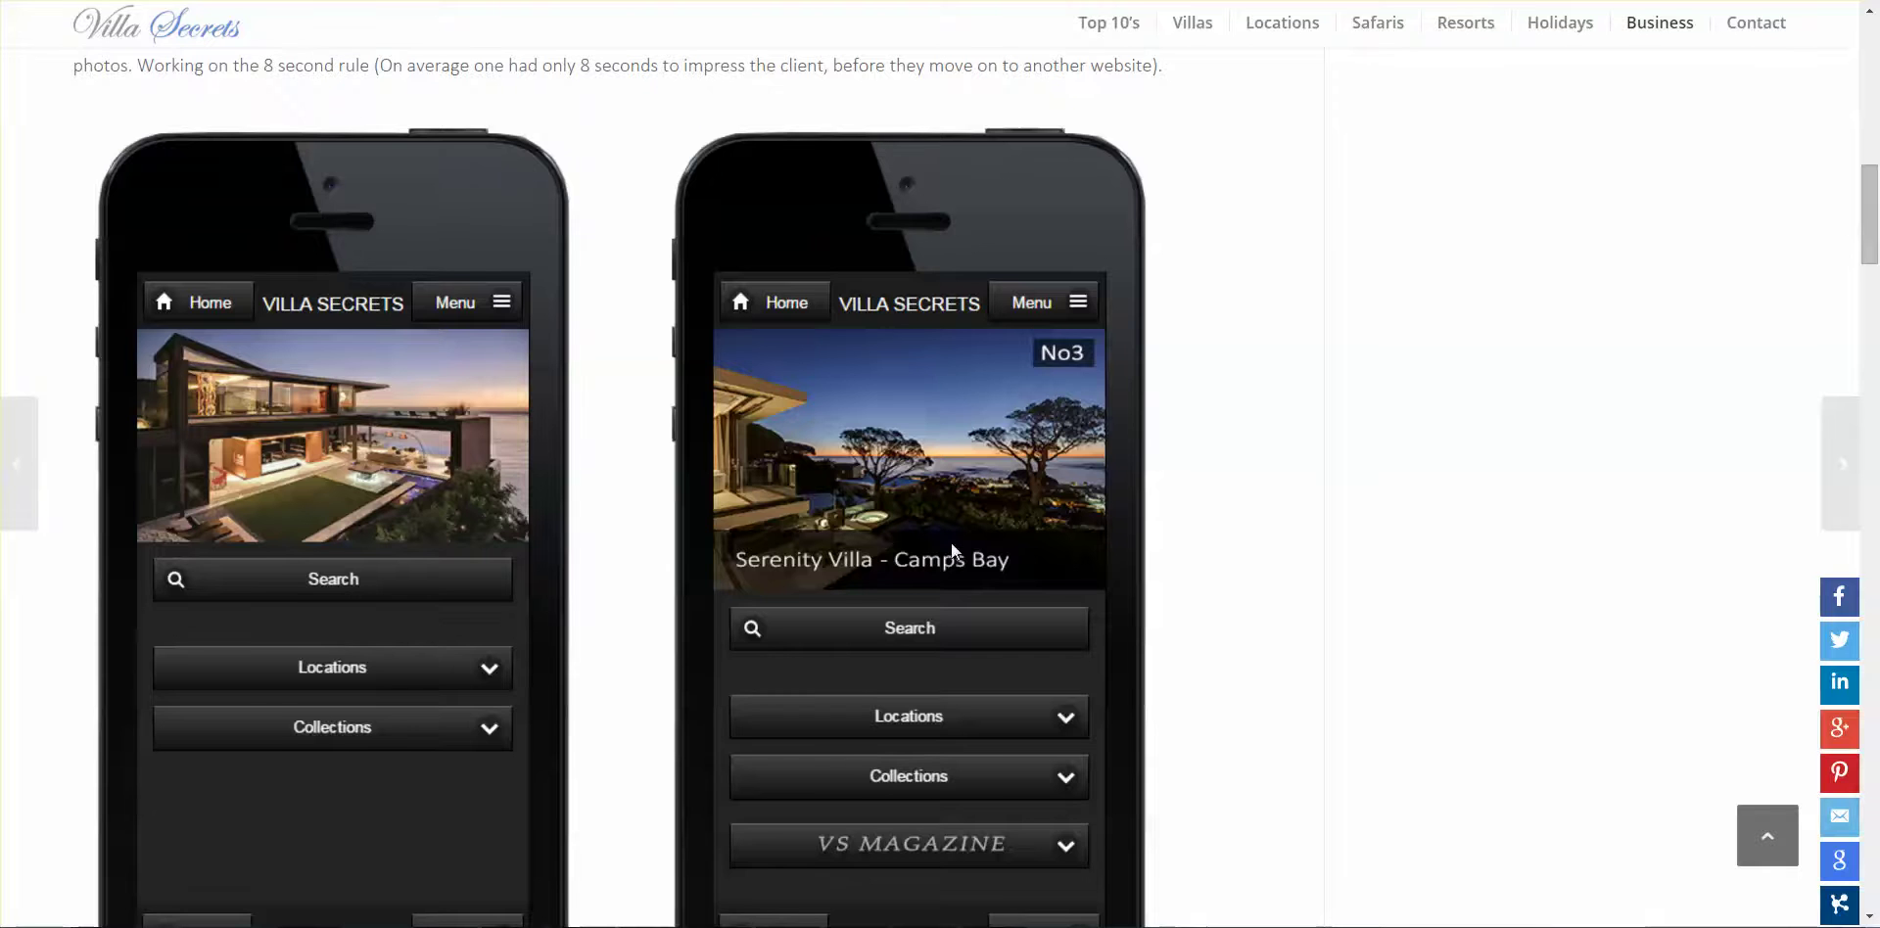
{"action": "scroll", "coordinate": [935, 495], "scroll_direction": "down", "scroll_amount": 1}
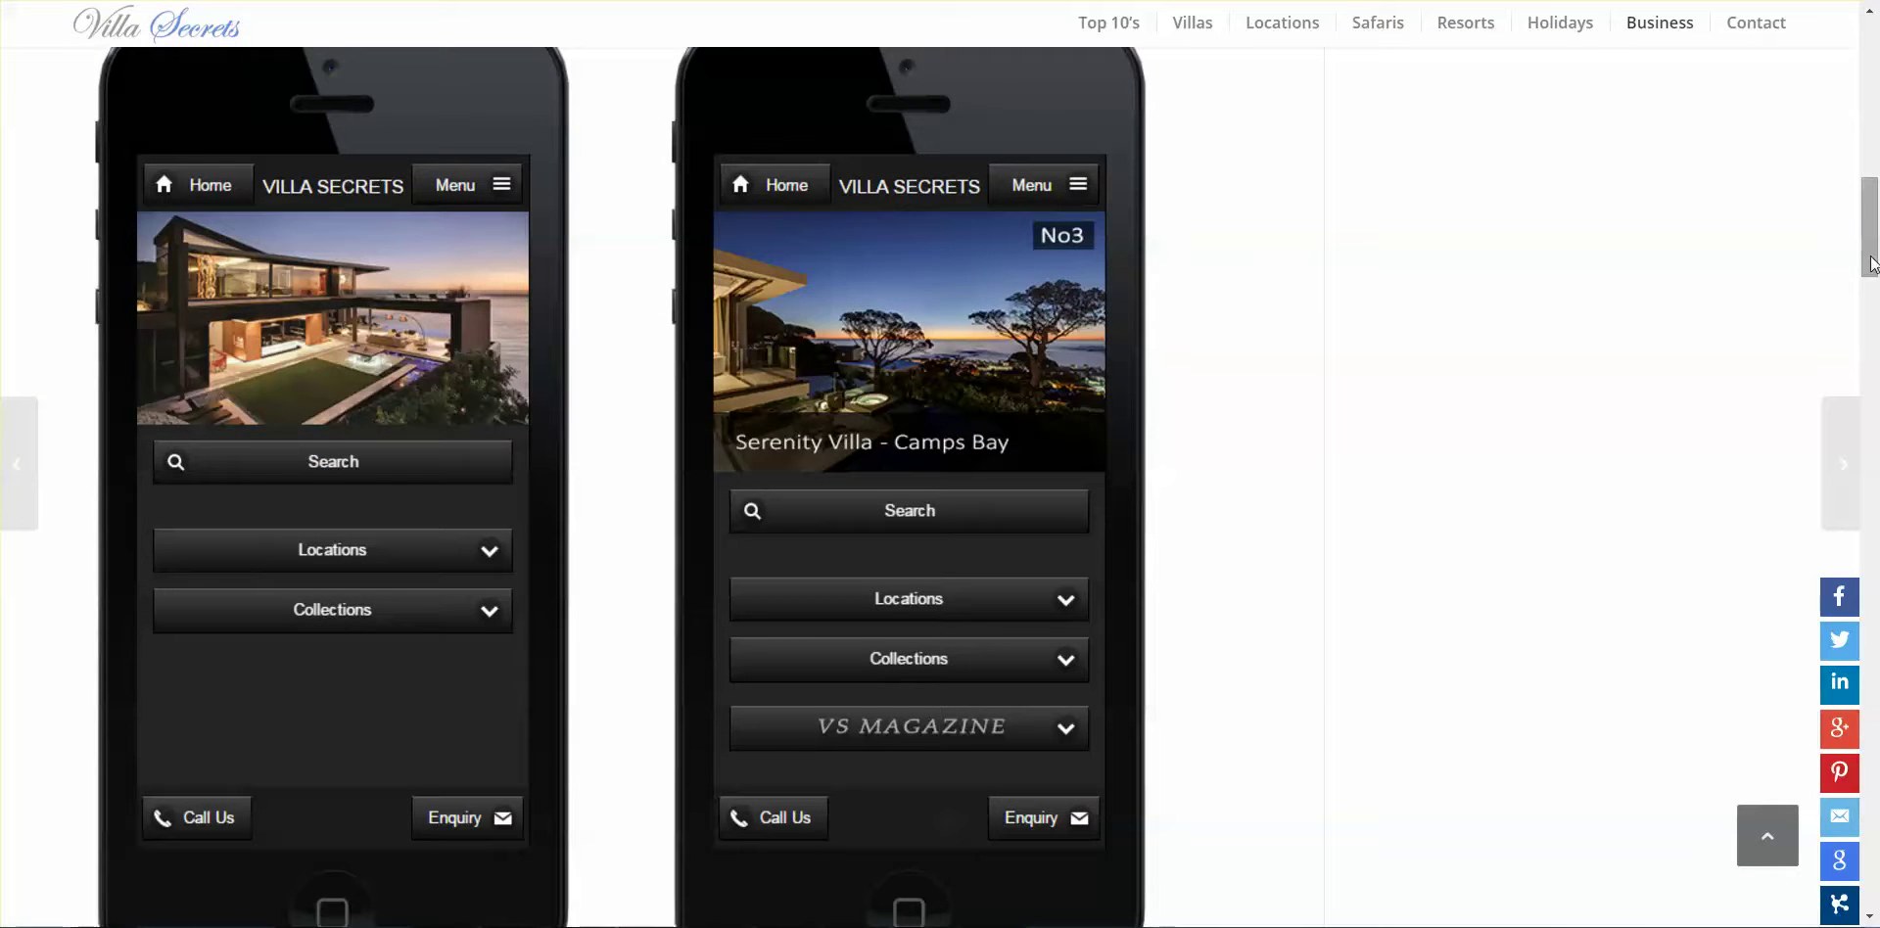
{"action": "scroll", "coordinate": [80, 586], "scroll_direction": "up", "scroll_amount": 15}
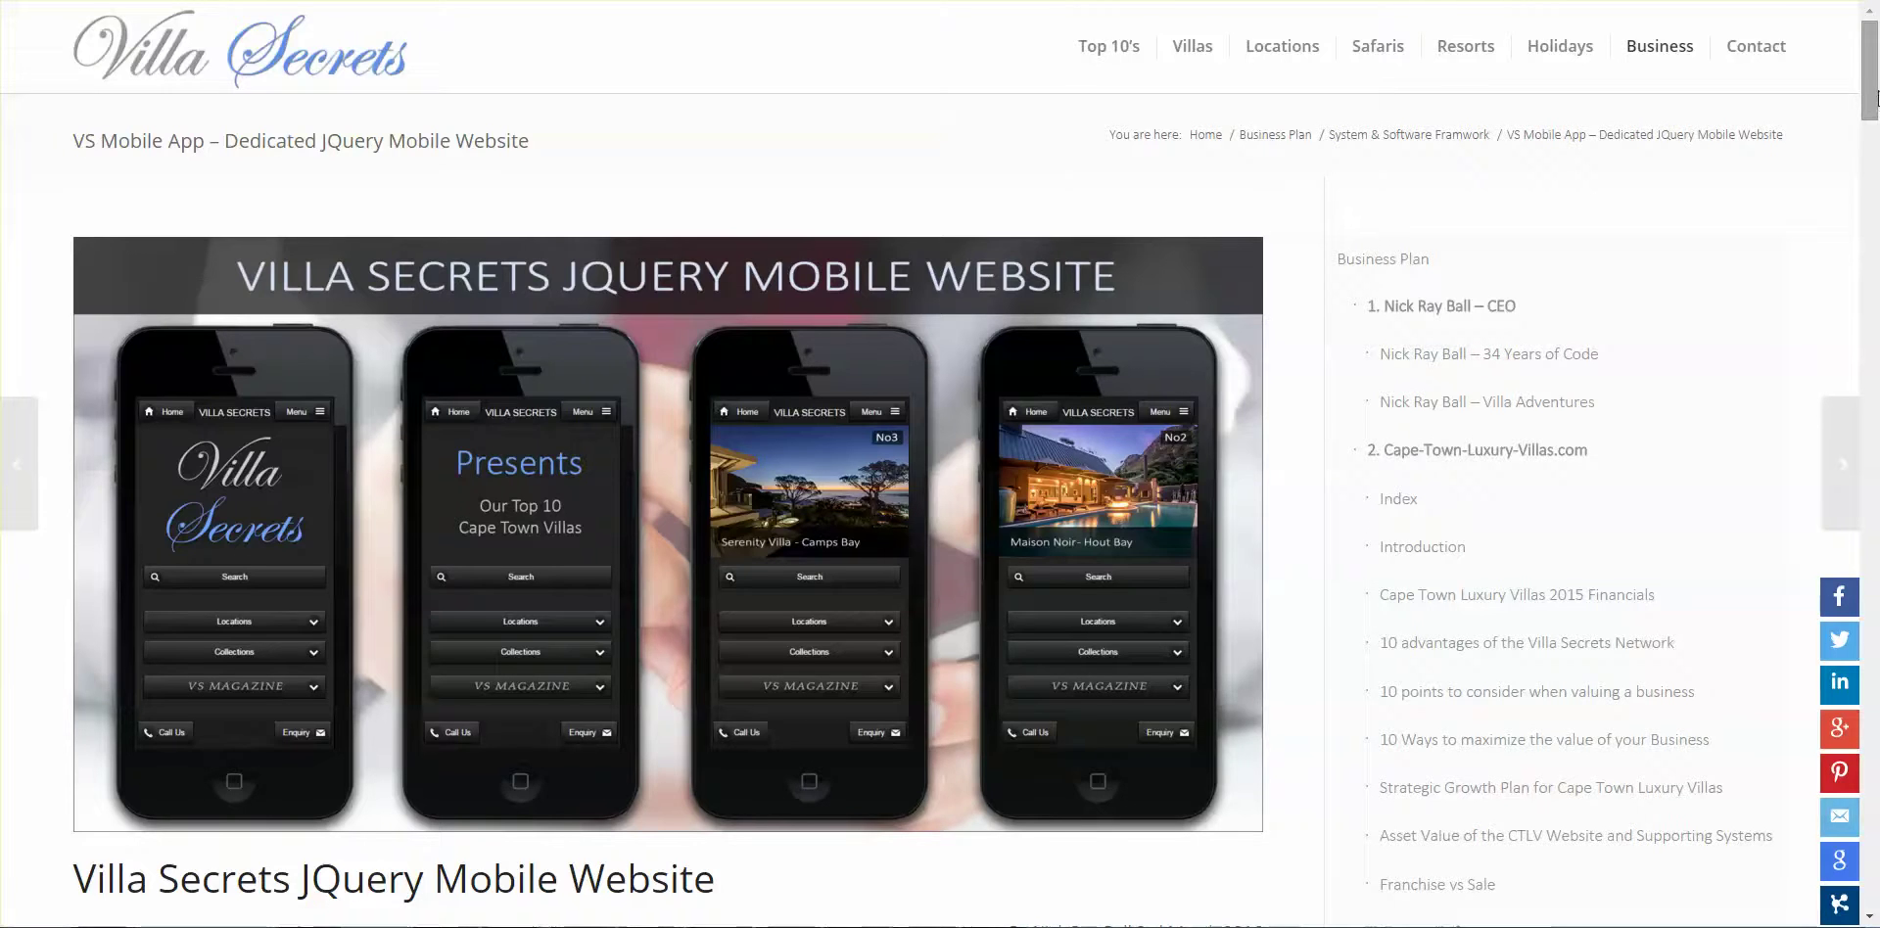
{"action": "left_click", "coordinate": [1872, 201]}
{"action": "left_click", "coordinate": [1872, 201]}
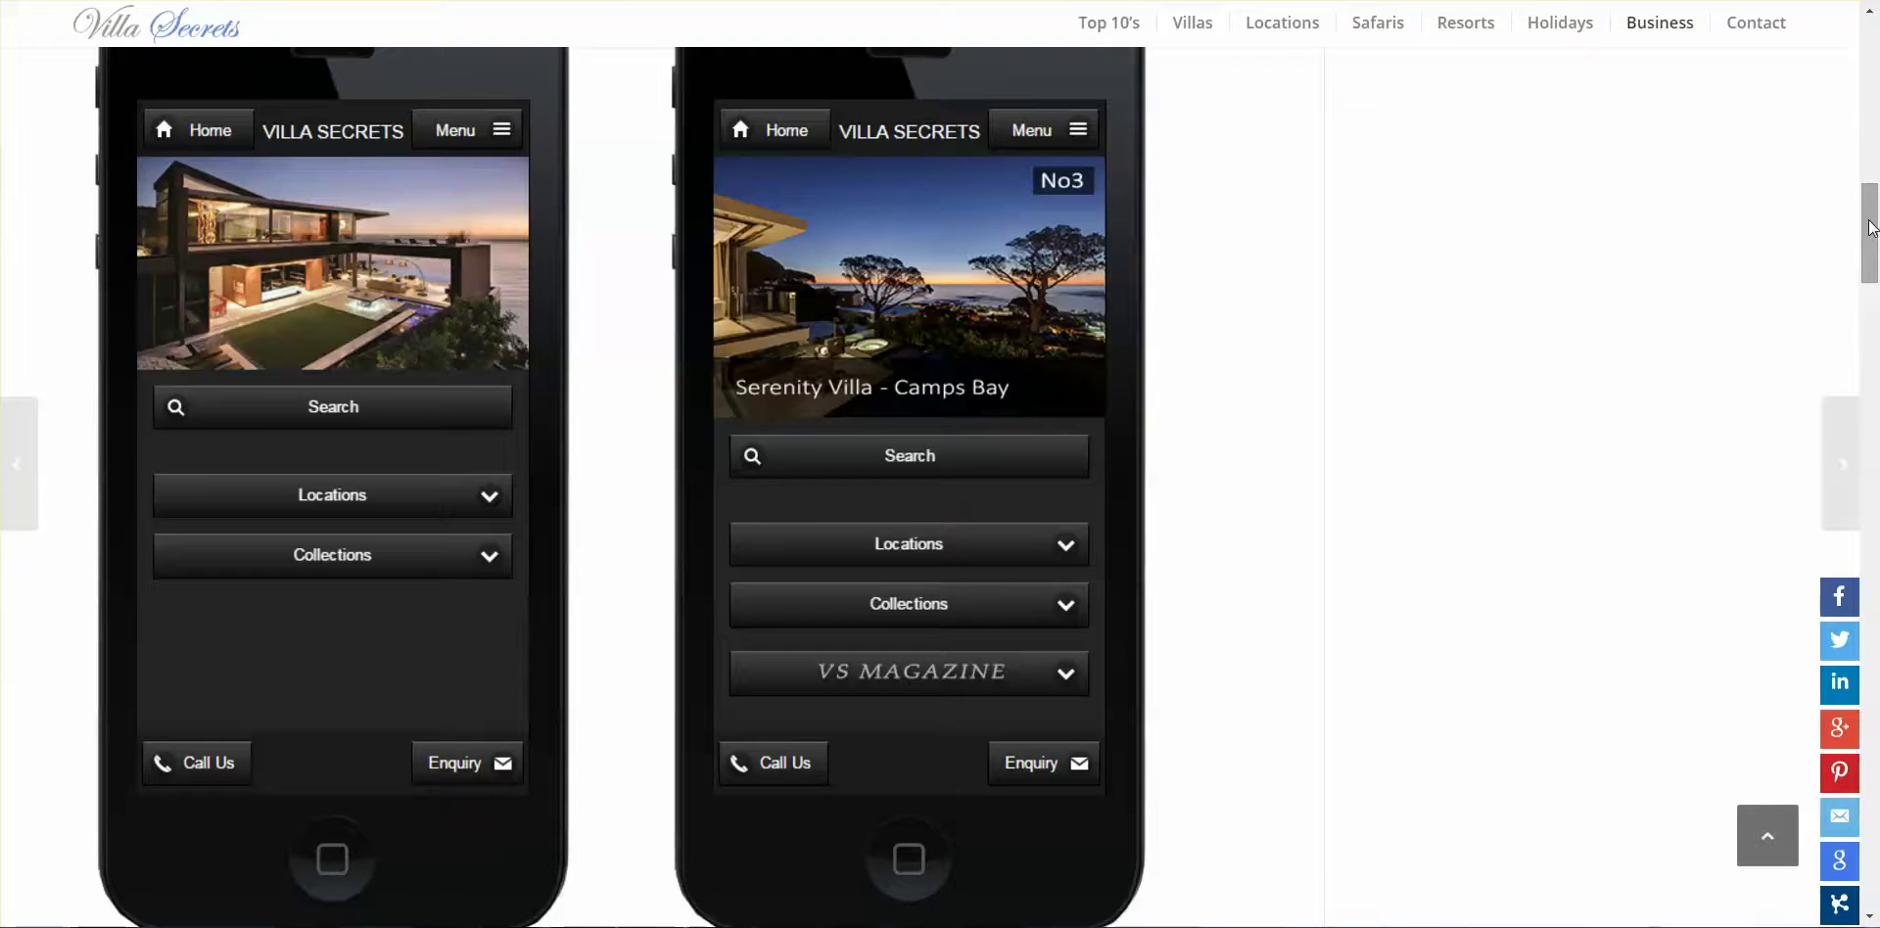
{"action": "left_click", "coordinate": [1876, 74]}
{"action": "left_click", "coordinate": [1876, 74]}
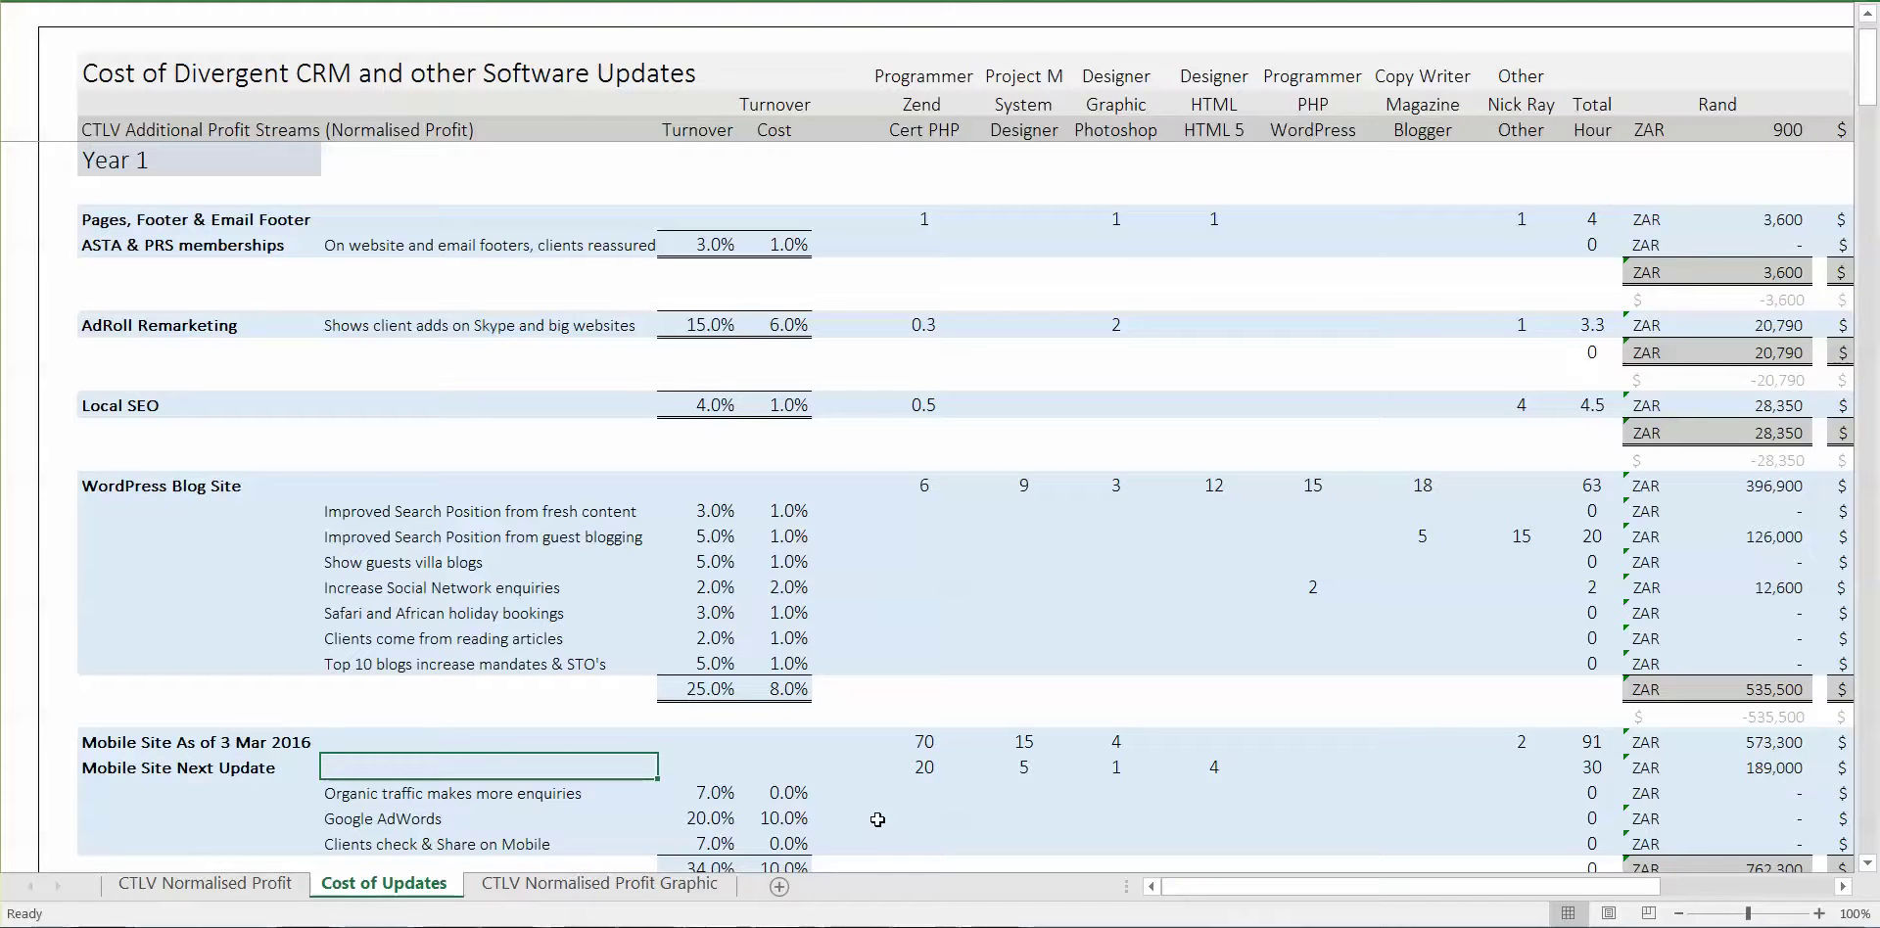
Go along the Mobile Site Next Update row past its turnover columns in the cost spreadsheet
{"action": "key", "text": "Right"}
{"action": "key", "text": "Right"}
{"action": "key", "text": "Right"}
{"action": "key", "text": "Right"}
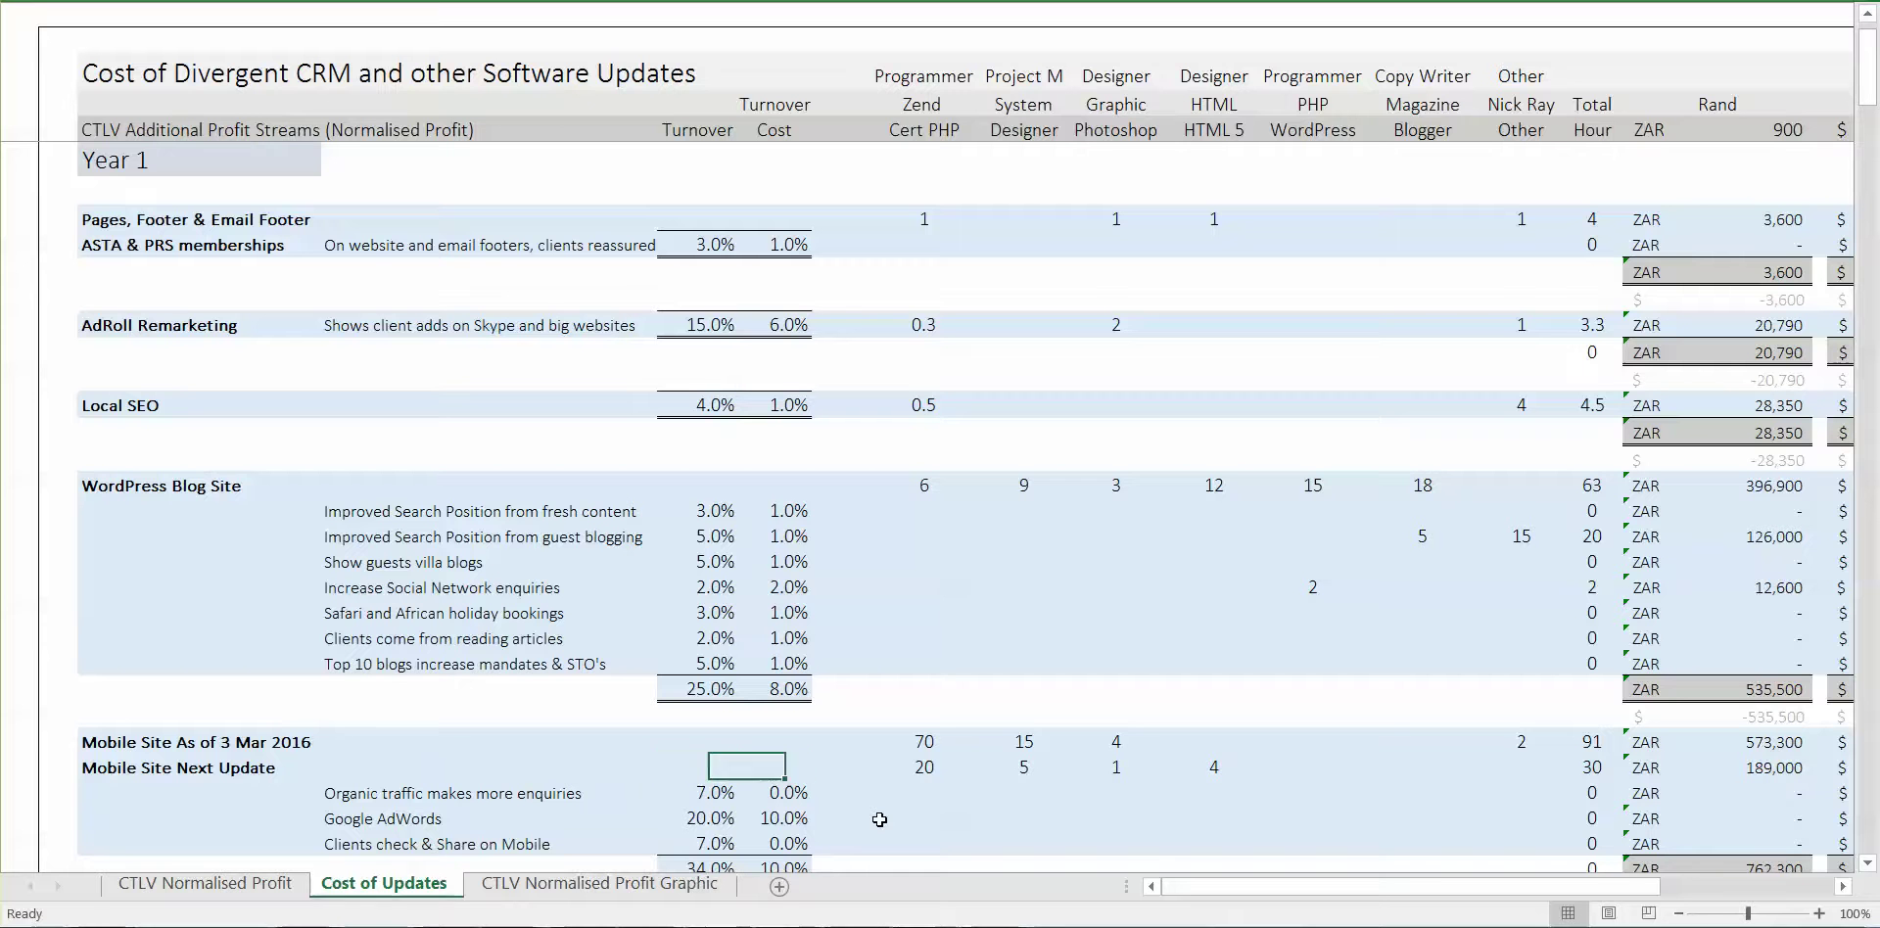
{"action": "key", "text": "Left"}
{"action": "key", "text": "Right"}
{"action": "key", "text": "Up"}
{"action": "key", "text": "Down"}
{"action": "key", "text": "Right"}
Review the designer allocations of Mobile Site Next Update across to its cost
{"action": "left_click", "coordinate": [1023, 766]}
{"action": "key", "text": "Right"}
{"action": "key", "text": "Left"}
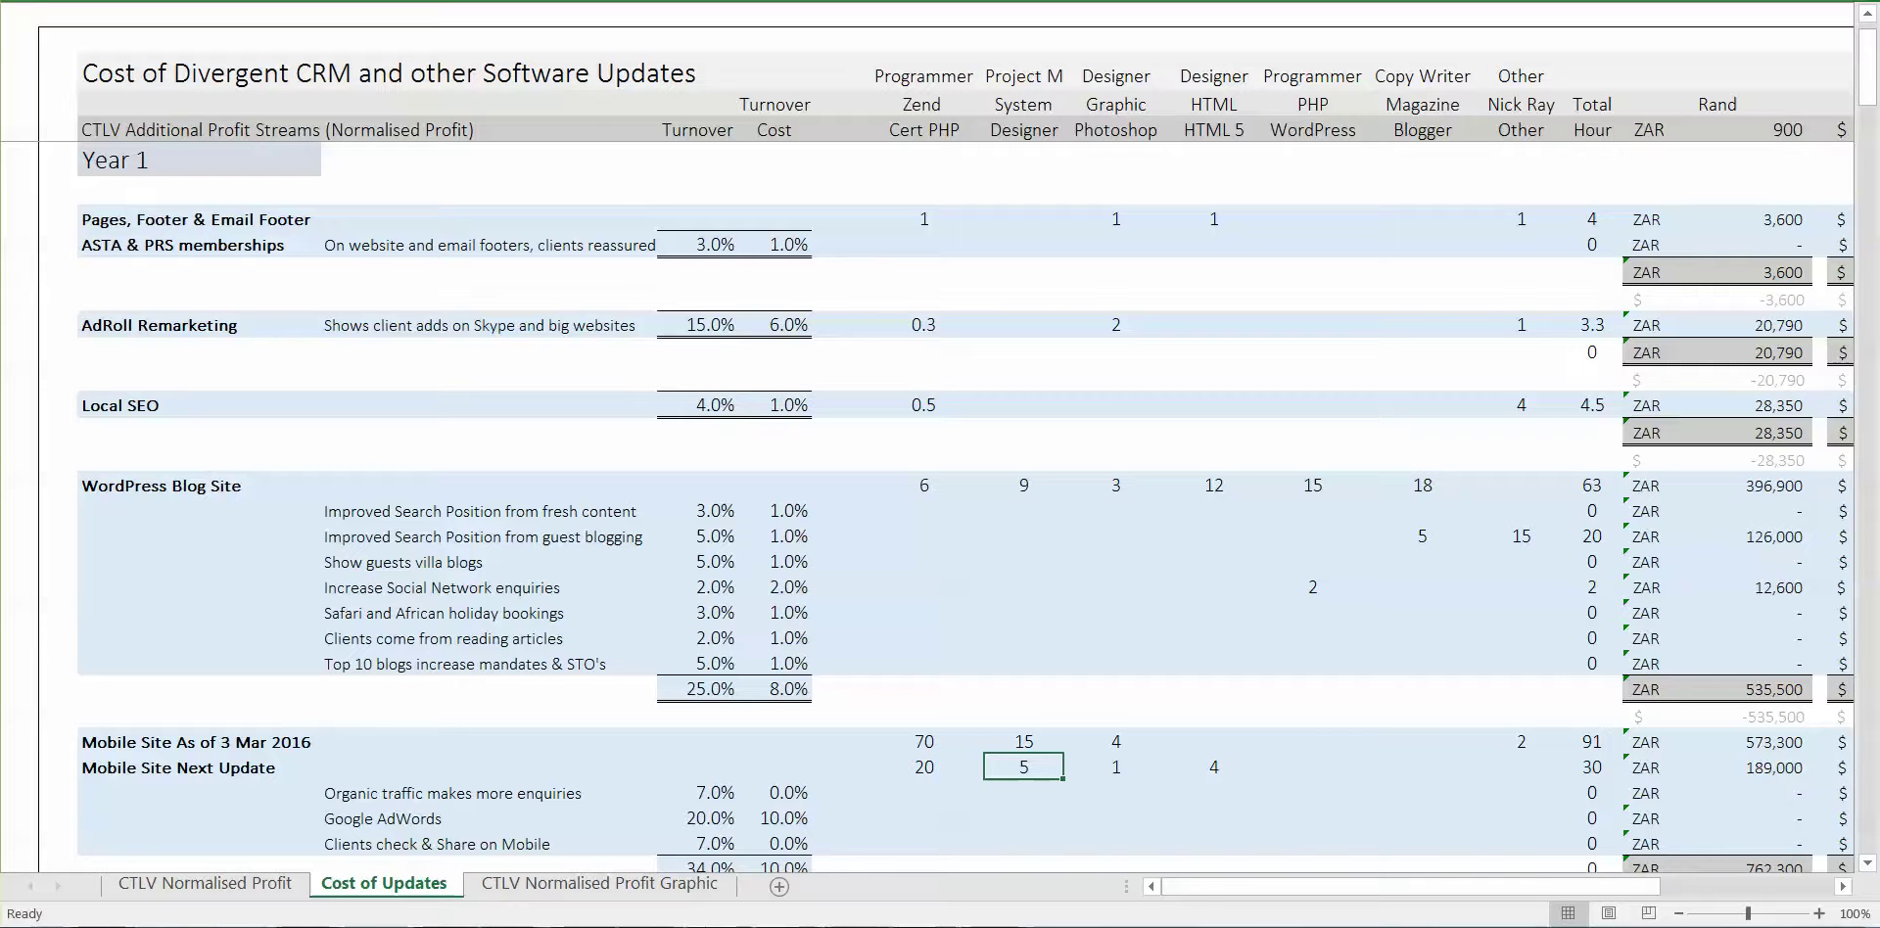
{"action": "key", "text": "Right"}
{"action": "key", "text": "Right"}
{"action": "key", "text": "Right"}
{"action": "left_click", "coordinate": [1819, 768]}
Go down the rand column from Mobile Site Next Update to the mobile site's total cost
{"action": "key", "text": "Left"}
{"action": "key", "text": "Down"}
{"action": "key", "text": "Down"}
{"action": "key", "text": "Down"}
{"action": "key", "text": "Down"}
{"action": "key", "text": "Down"}
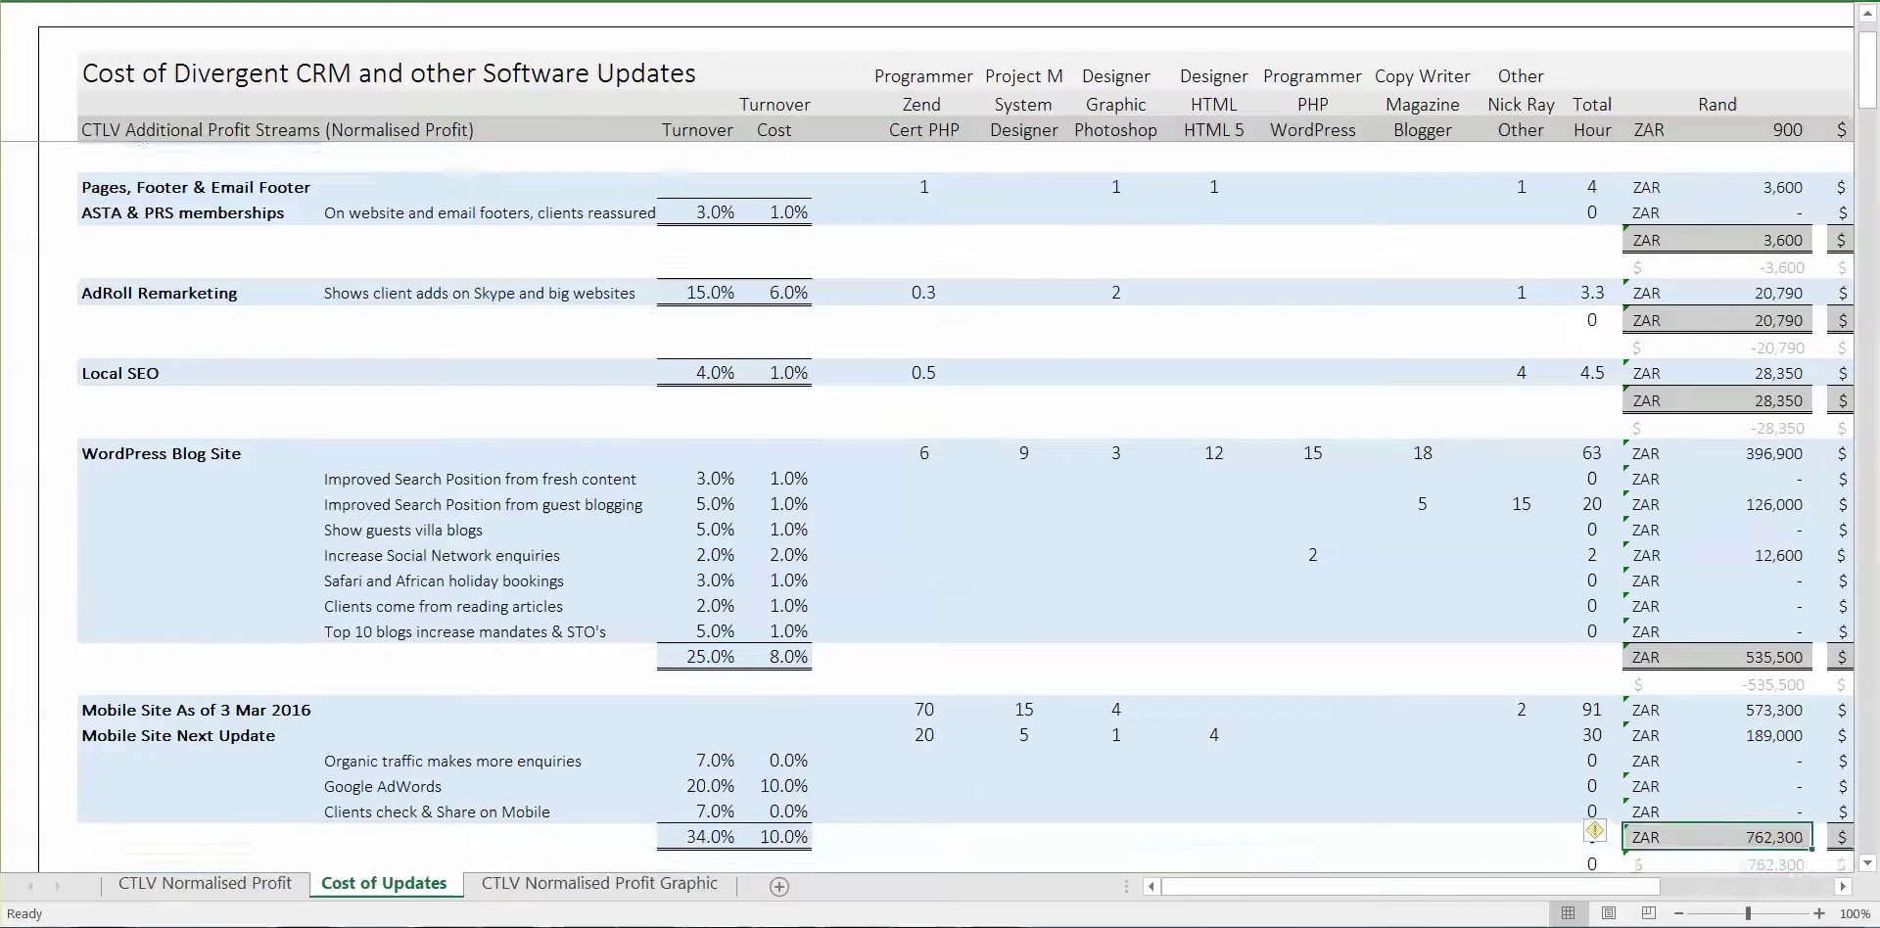
{"action": "key", "text": "Up"}
Go down past Villa Mandates to the rand cost of Magic Menus After 3 Mar
{"action": "key", "text": "Down"}
{"action": "key", "text": "Down"}
{"action": "key", "text": "Down"}
{"action": "key", "text": "Down"}
{"action": "key", "text": "Down"}
{"action": "key", "text": "Down"}
{"action": "key", "text": "Down"}
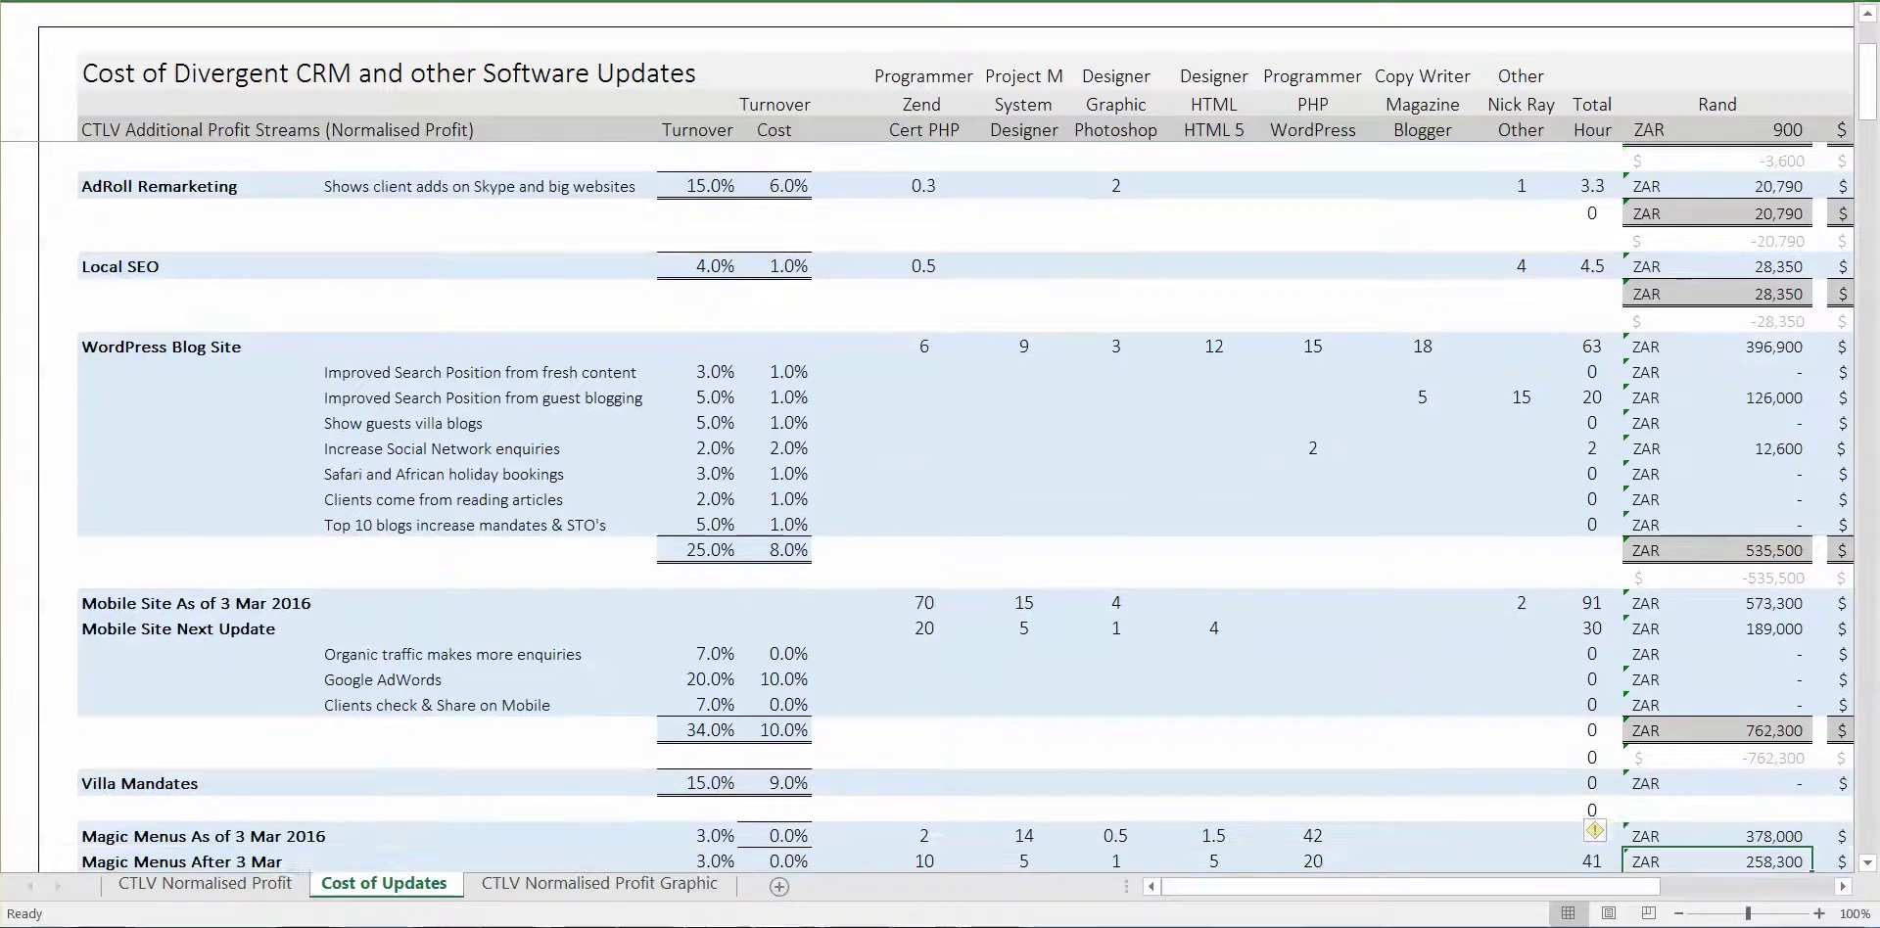
Check the PHP WordPress programmer allocation of Magic Menus As of 3 Mar 2016
{"action": "key", "text": "Left"}
{"action": "key", "text": "Left"}
{"action": "key", "text": "Left"}
{"action": "key", "text": "Left"}
{"action": "key", "text": "Up"}
{"action": "key", "text": "Up"}
{"action": "key", "text": "Up"}
{"action": "key", "text": "Up"}
{"action": "key", "text": "Up"}
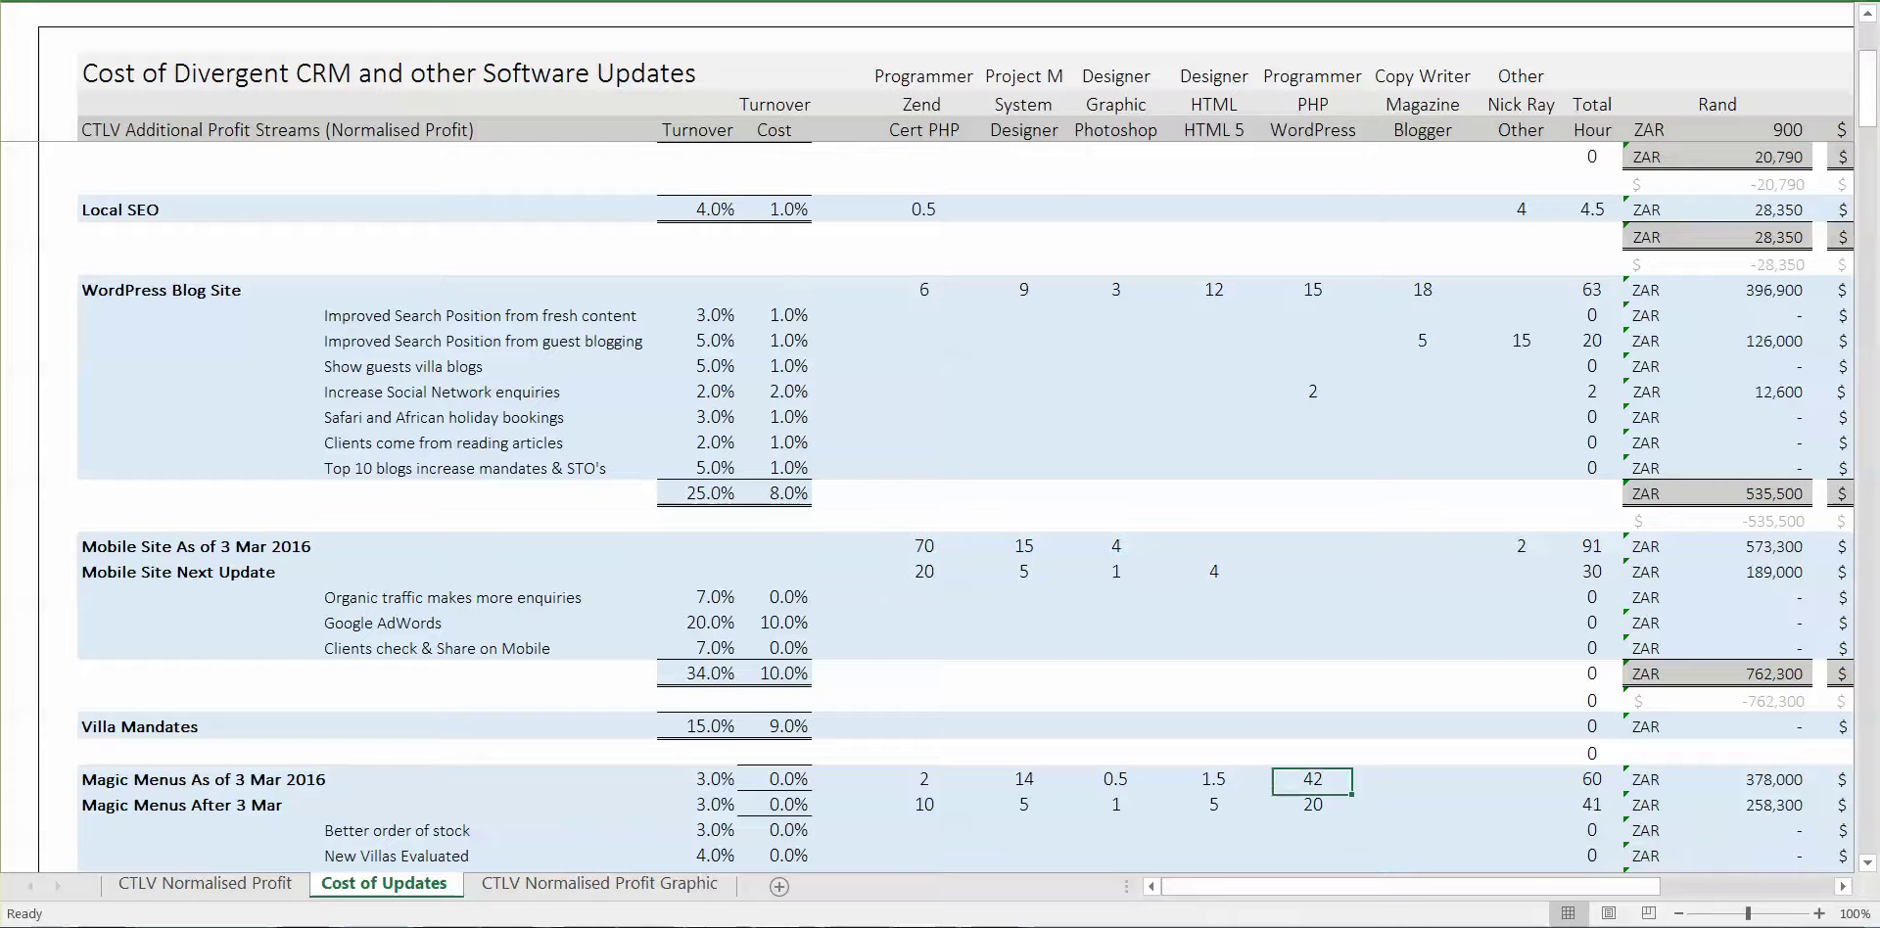
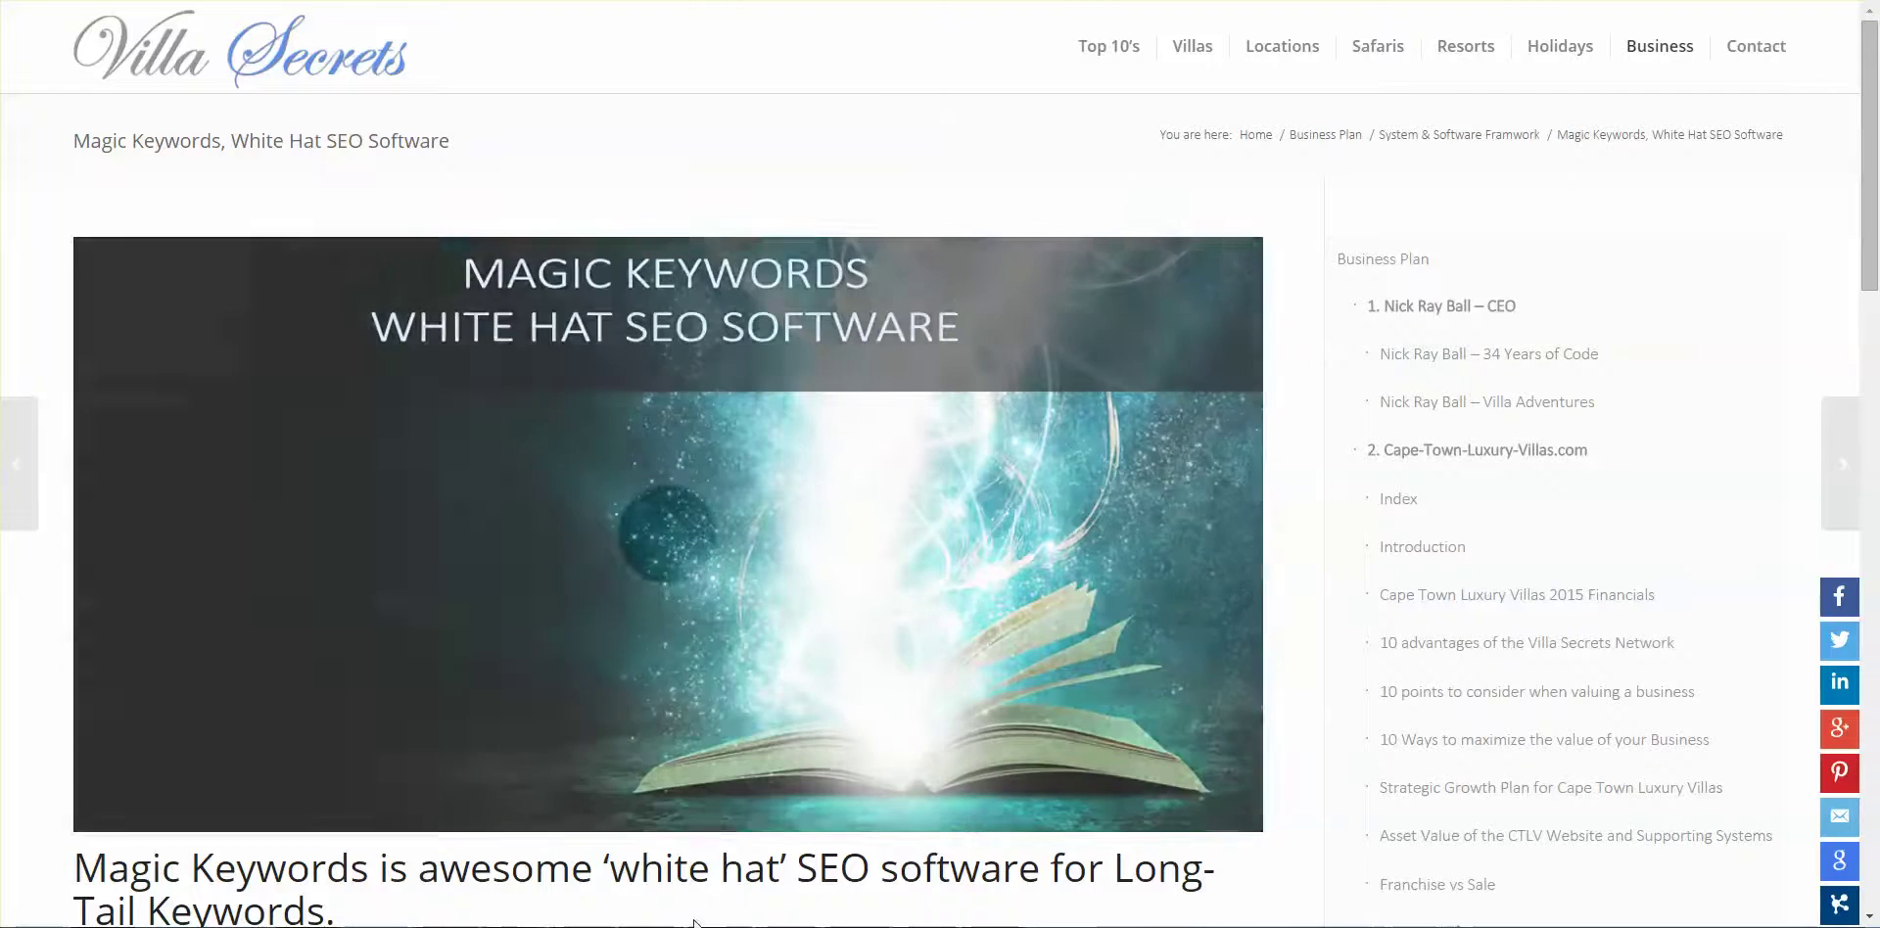
Switch from the Magic Keywords page back to the cost spreadsheet, viewing the Villa Secrets site's Magic Menus page in between
{"action": "key", "text": "alt+Tab"}
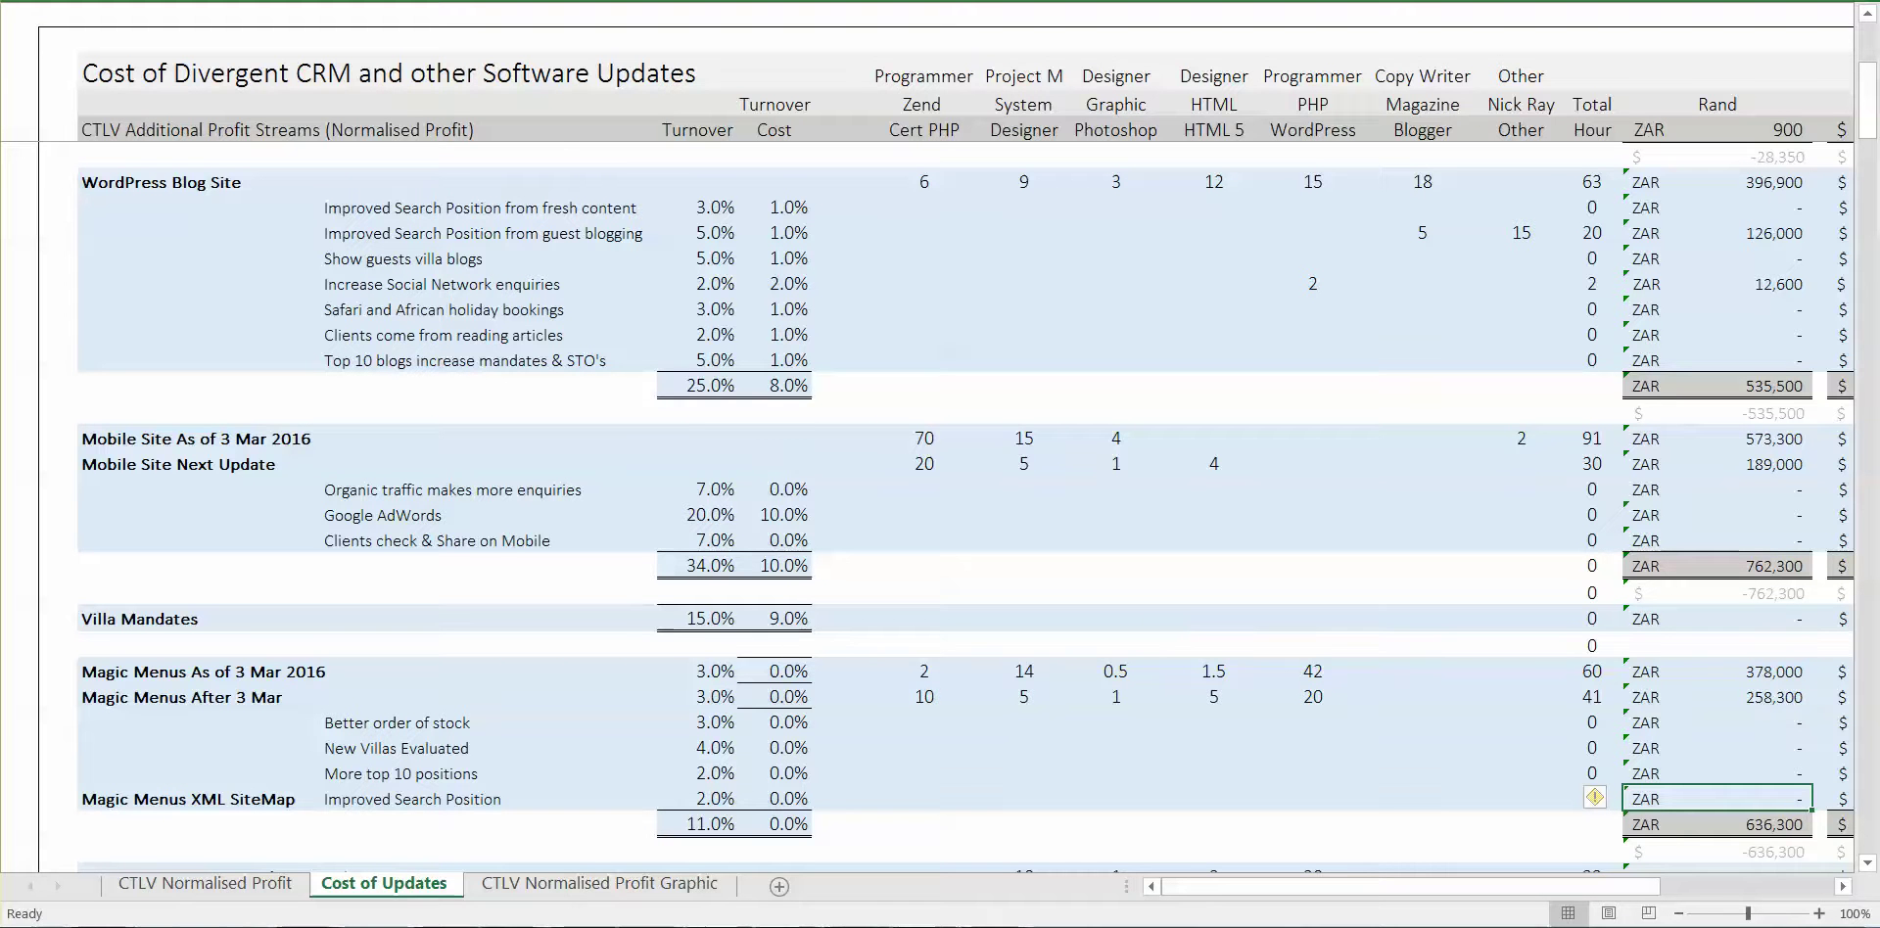
{"action": "mouse_move", "coordinate": [715, 925]}
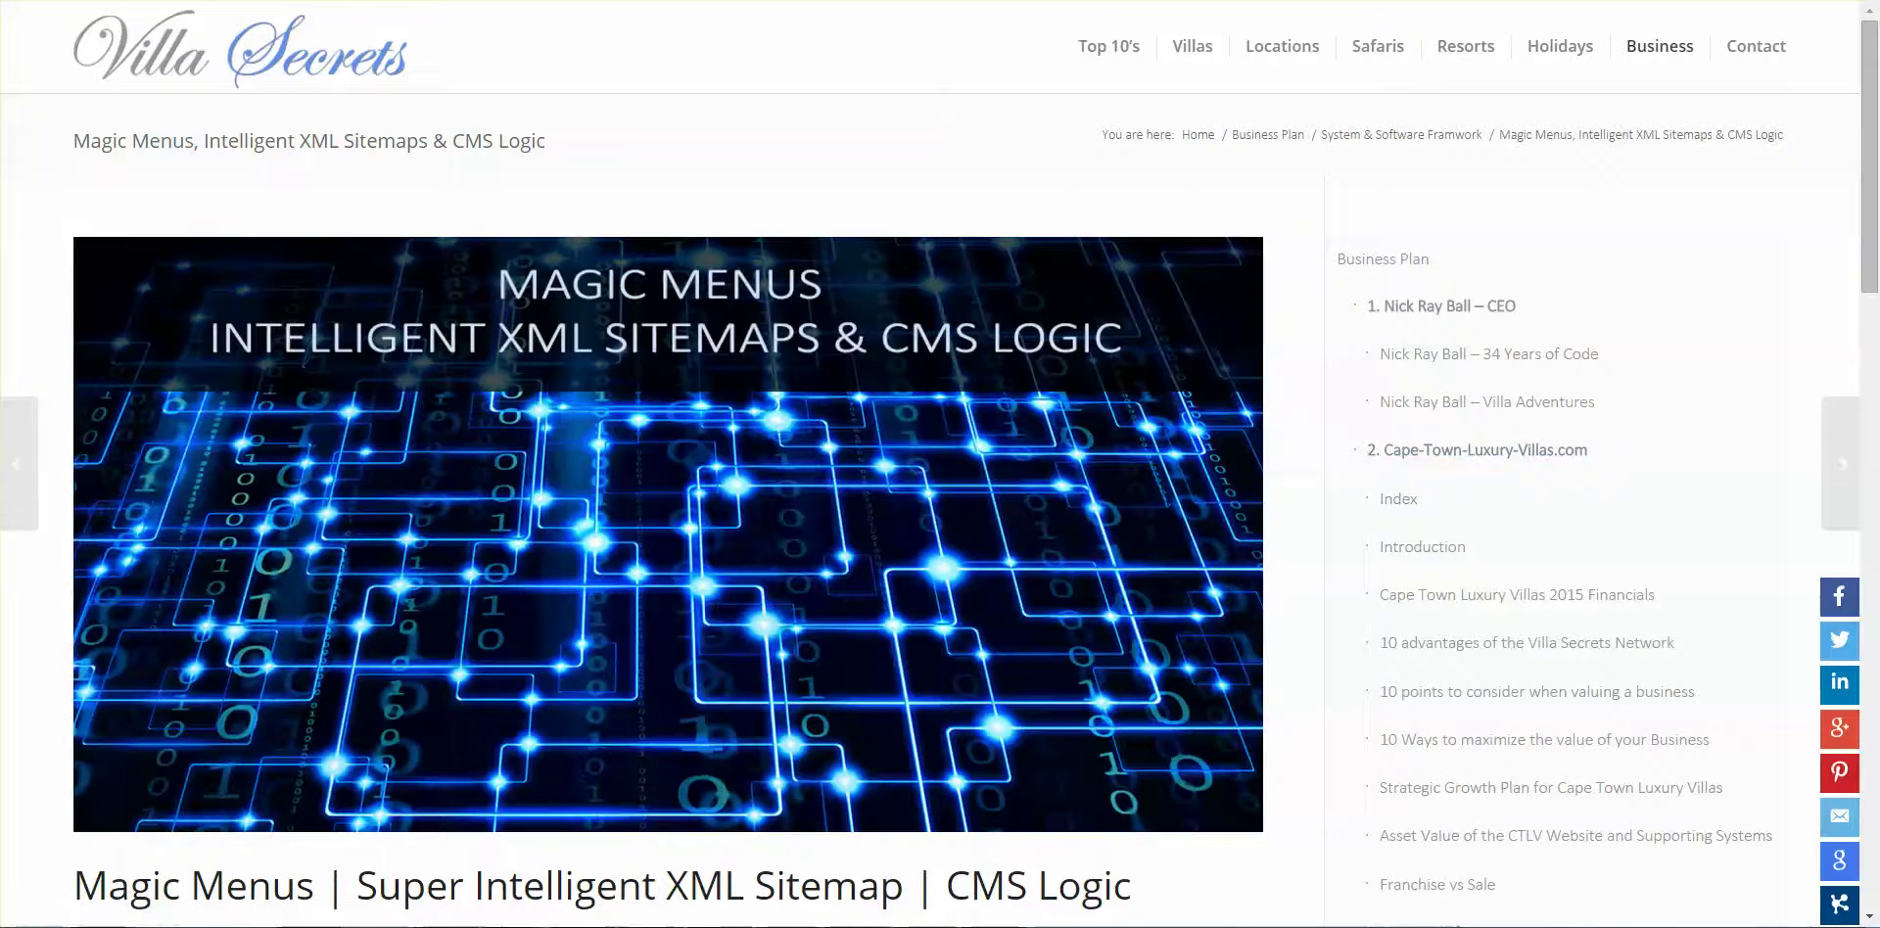
{"action": "key", "text": "alt+Tab"}
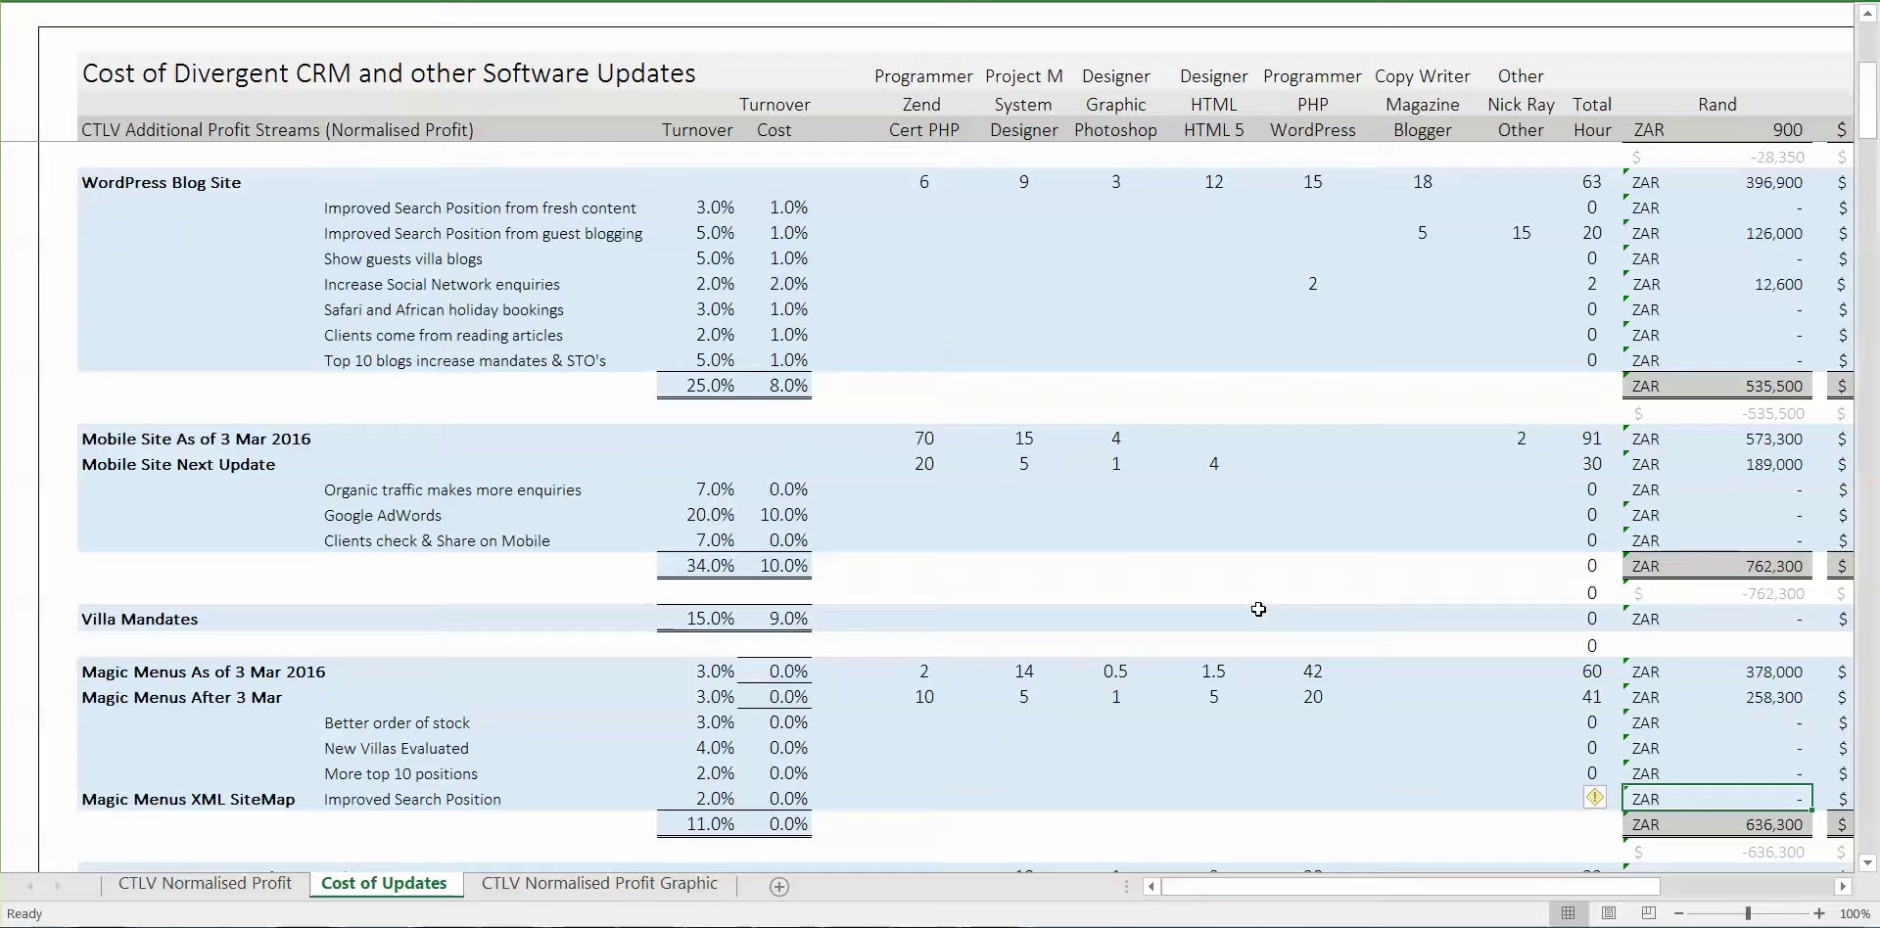
Compare the rand costs of Magic Menus As of 3 Mar 2016 and Magic Menus After 3 Mar
{"action": "key", "text": "Up"}
{"action": "key", "text": "Up"}
{"action": "key", "text": "Up"}
{"action": "key", "text": "Up"}
{"action": "key", "text": "Up"}
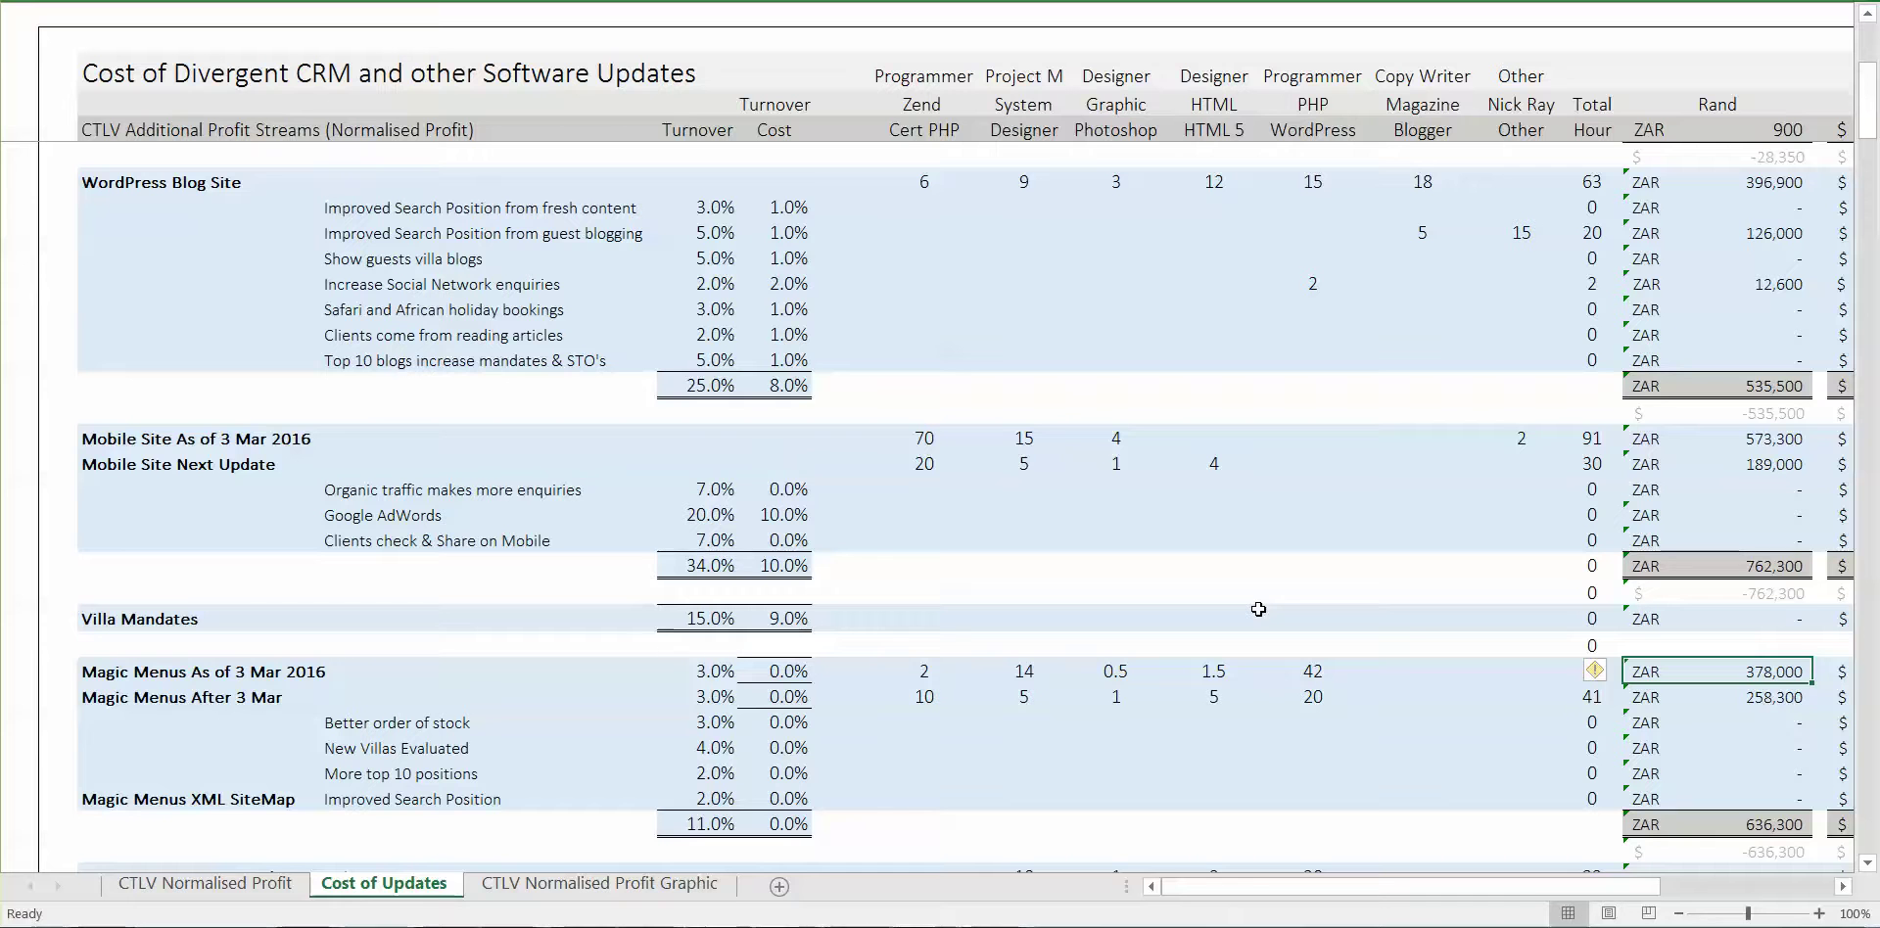
{"action": "key", "text": "Down"}
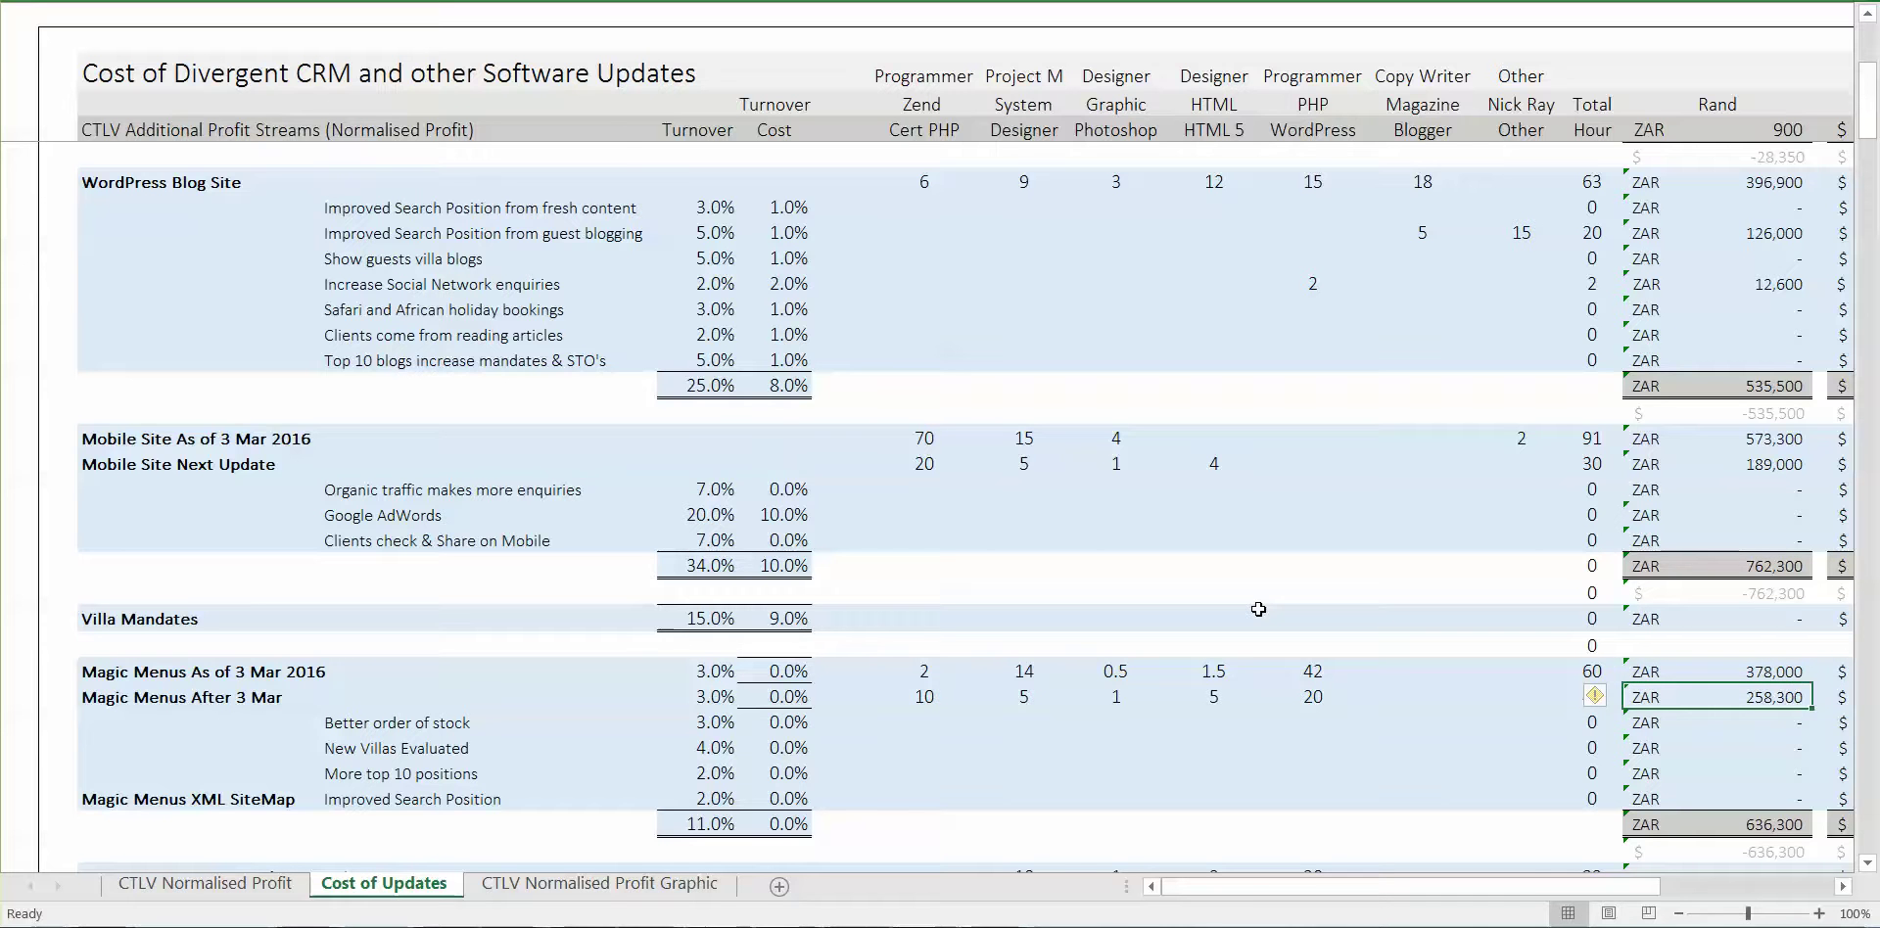
{"action": "key", "text": "Up"}
Go down the Magic Menus rows in the rand column, past the block's total cost
{"action": "key", "text": "Down"}
{"action": "key", "text": "Down"}
{"action": "key", "text": "Down"}
{"action": "key", "text": "Down"}
{"action": "key", "text": "Down"}
{"action": "key", "text": "Down"}
{"action": "key", "text": "Down"}
{"action": "key", "text": "Down"}
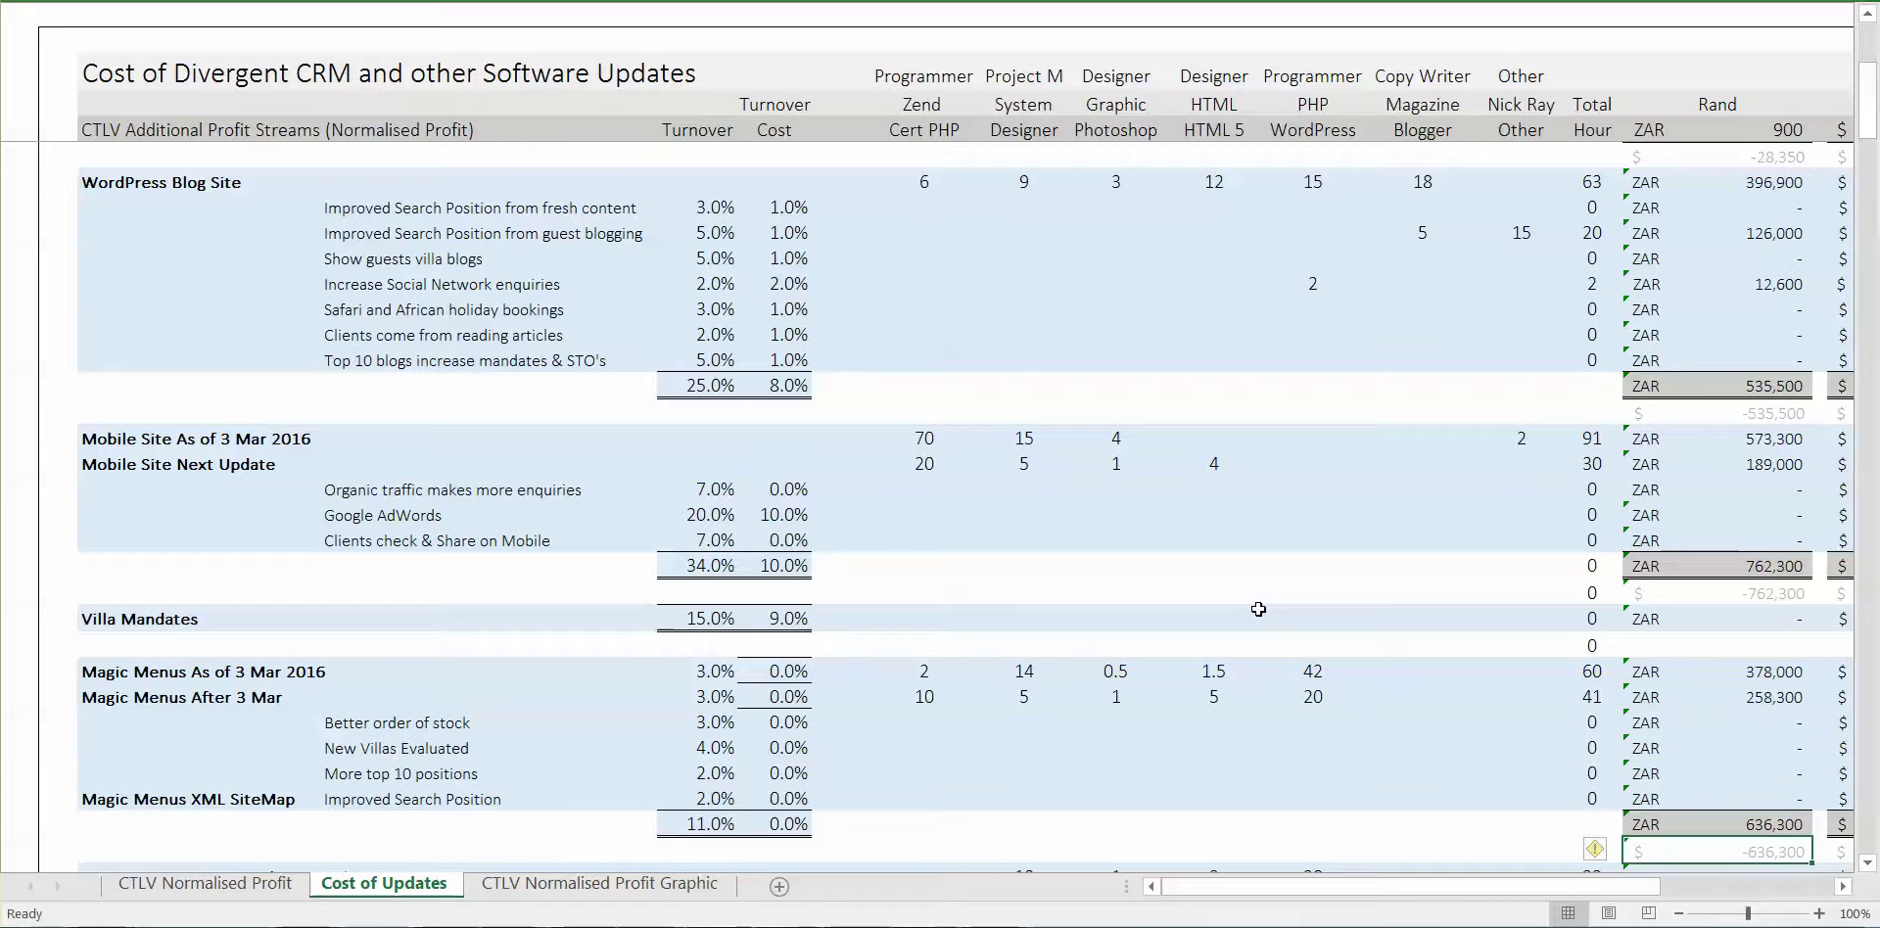
Go down through the Divergent CRM - 4 CRM's costs to the Decrease in agent fraud row
{"action": "key", "text": "Down"}
{"action": "key", "text": "Down"}
{"action": "key", "text": "Down"}
{"action": "key", "text": "Down"}
{"action": "key", "text": "Down"}
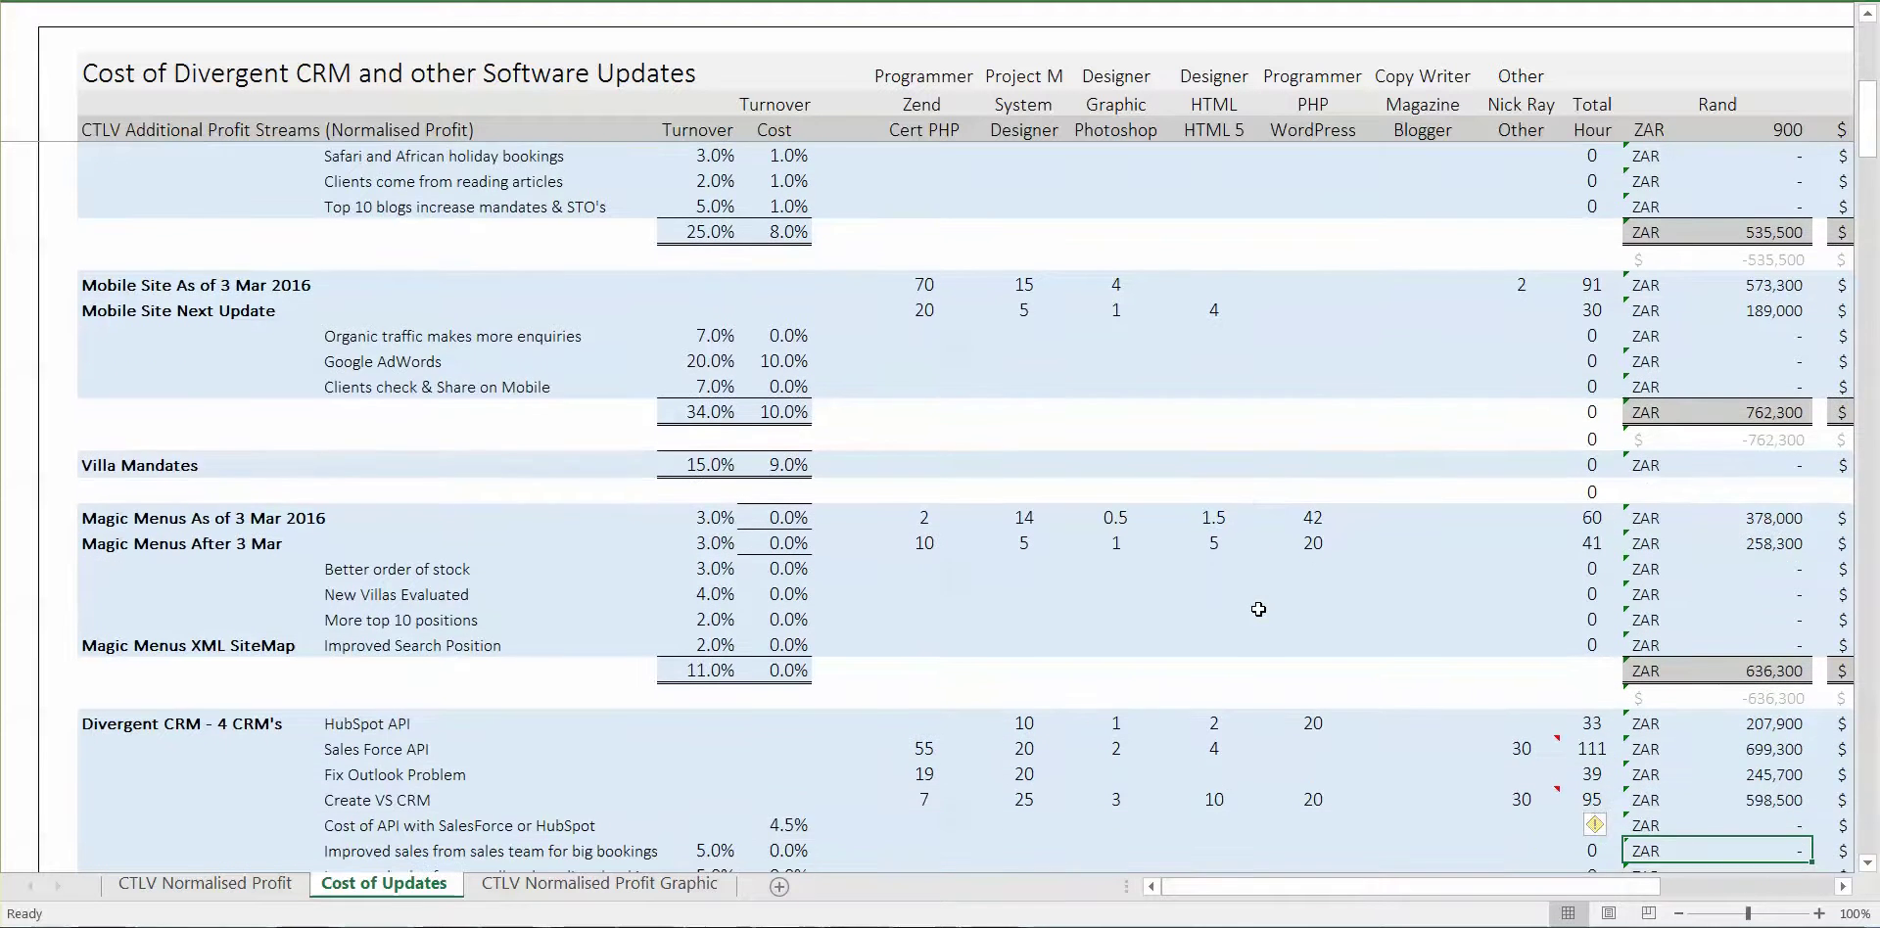
{"action": "key", "text": "Down"}
{"action": "key", "text": "Down"}
{"action": "key", "text": "Down"}
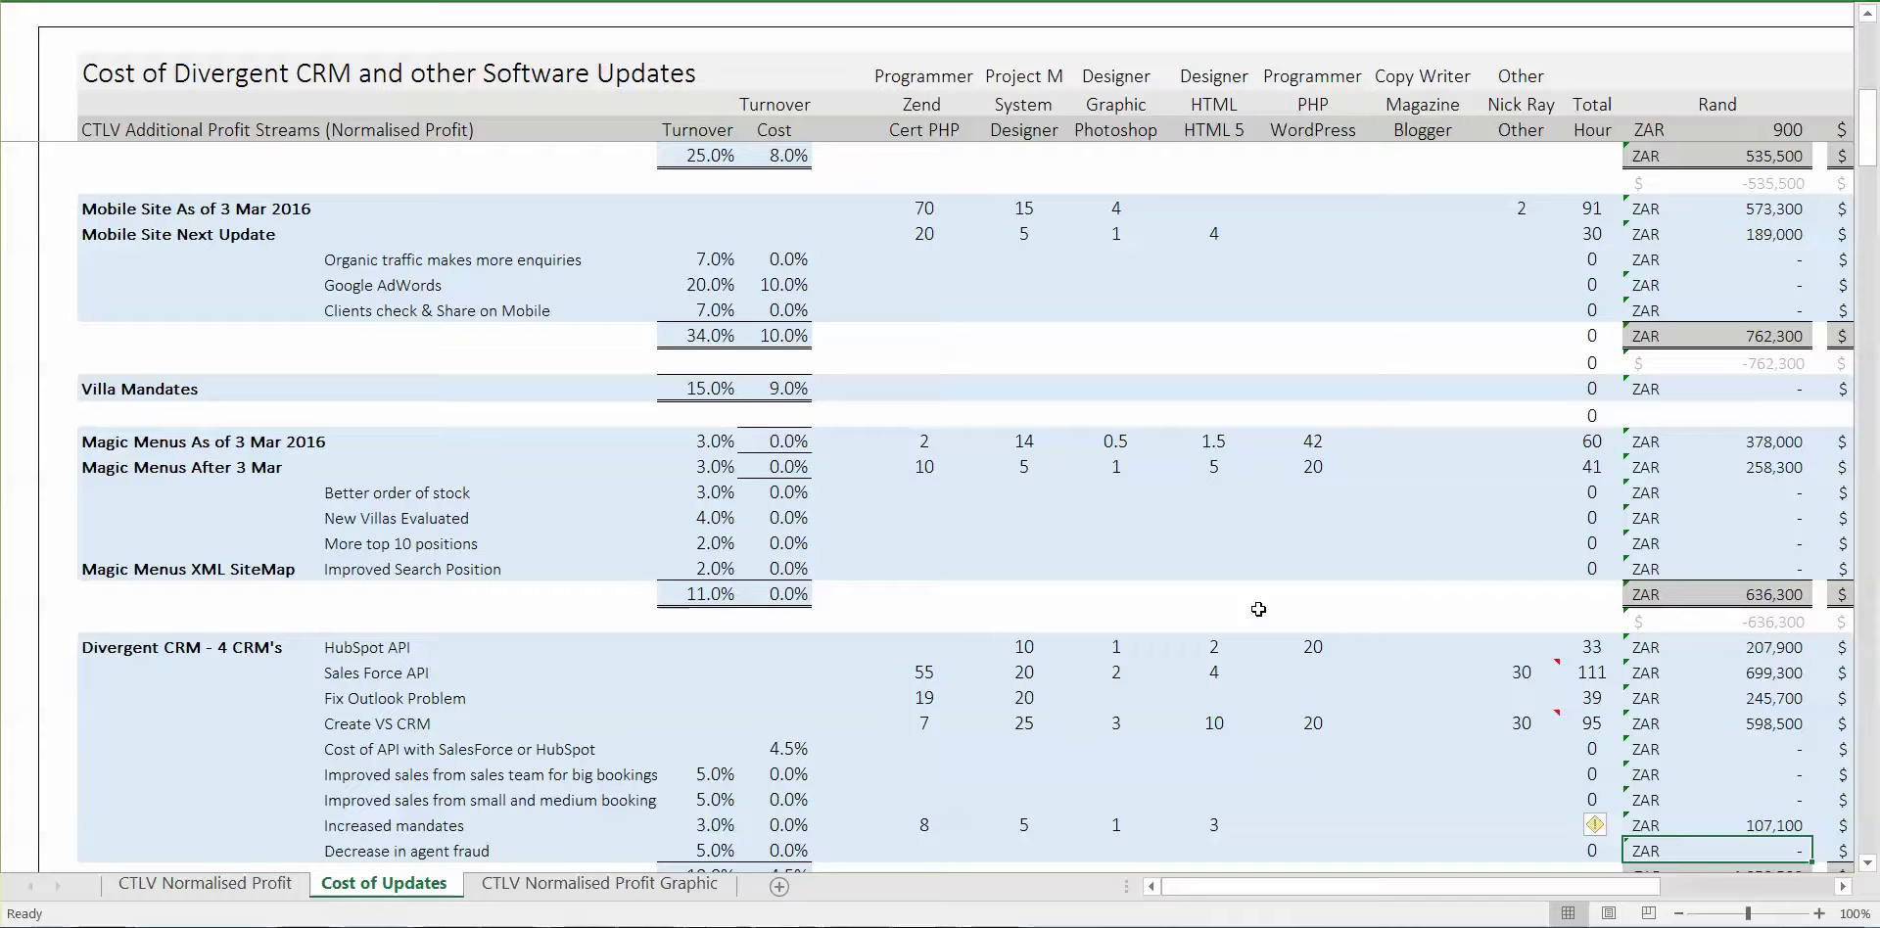
Return from the Decrease in agent fraud row's rand cost to the Divergent CRM - 4 CRM's block title
{"action": "key", "text": "Up"}
{"action": "key", "text": "Up"}
{"action": "key", "text": "Up"}
{"action": "key", "text": "Up"}
{"action": "key", "text": "Up"}
{"action": "key", "text": "Up"}
{"action": "key", "text": "Up"}
{"action": "key", "text": "Up"}
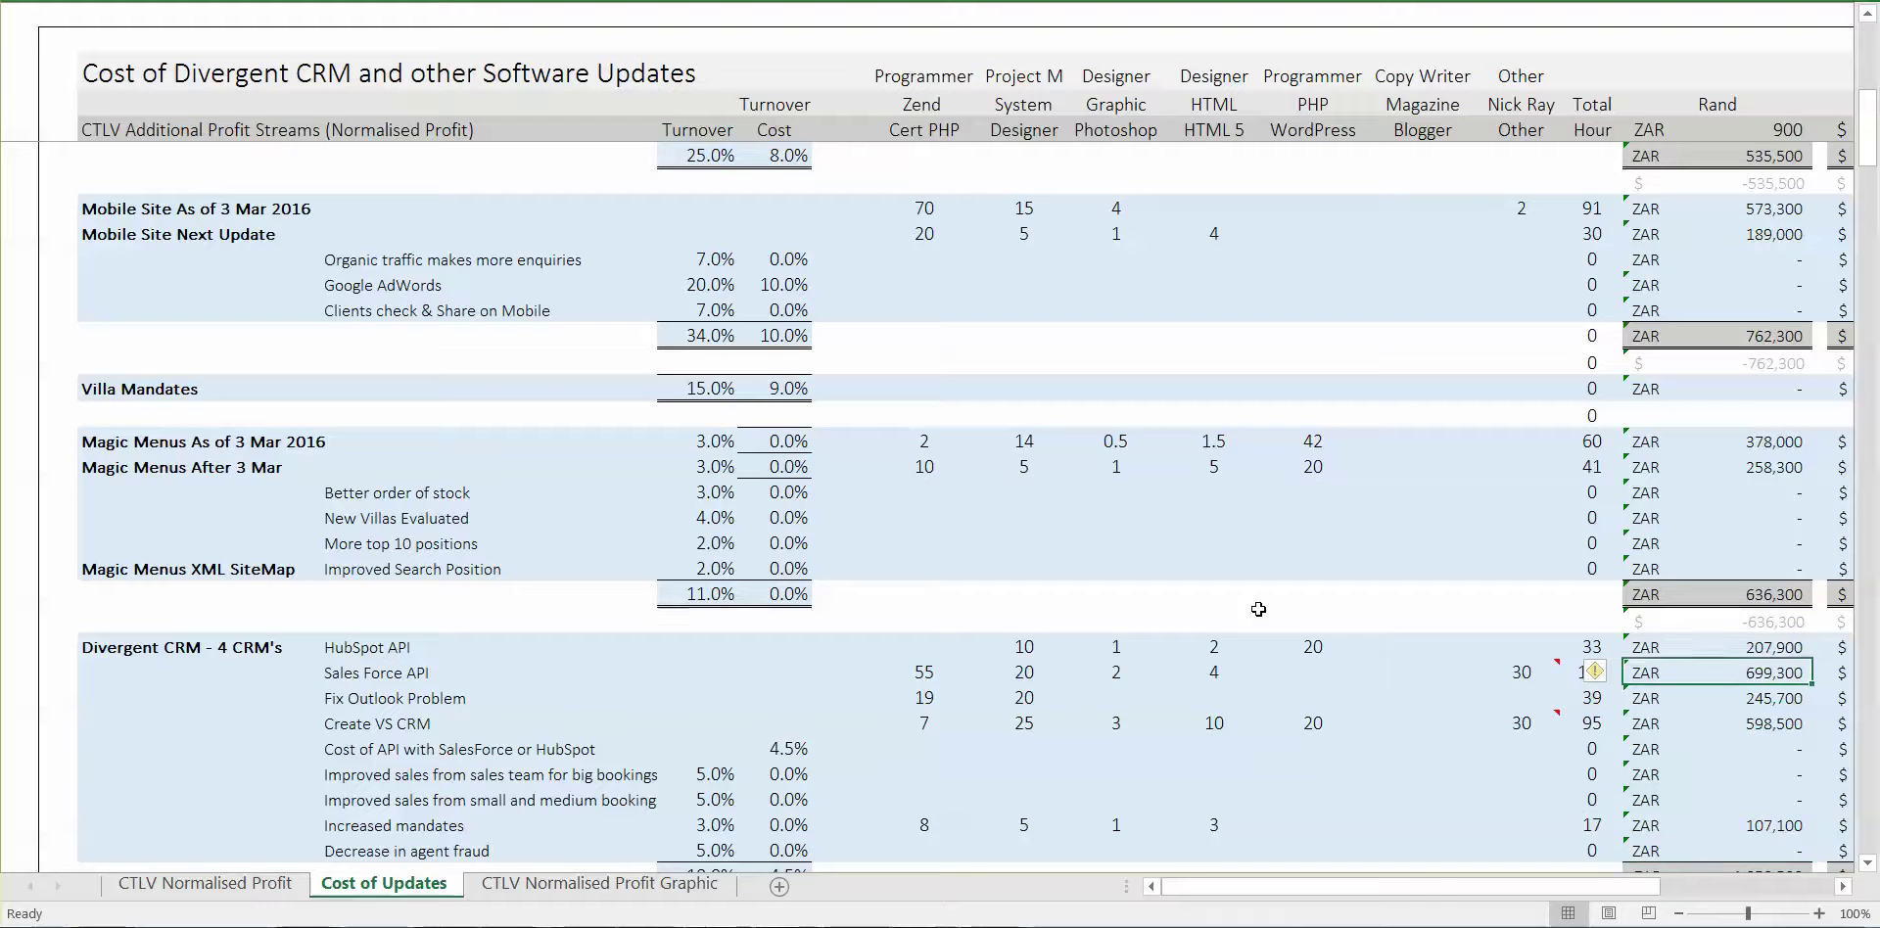
{"action": "key", "text": "Left"}
{"action": "key", "text": "Left"}
{"action": "key", "text": "Left"}
{"action": "key", "text": "Left"}
{"action": "key", "text": "Left"}
{"action": "key", "text": "Left"}
{"action": "key", "text": "Left"}
{"action": "key", "text": "Left"}
{"action": "key", "text": "Left"}
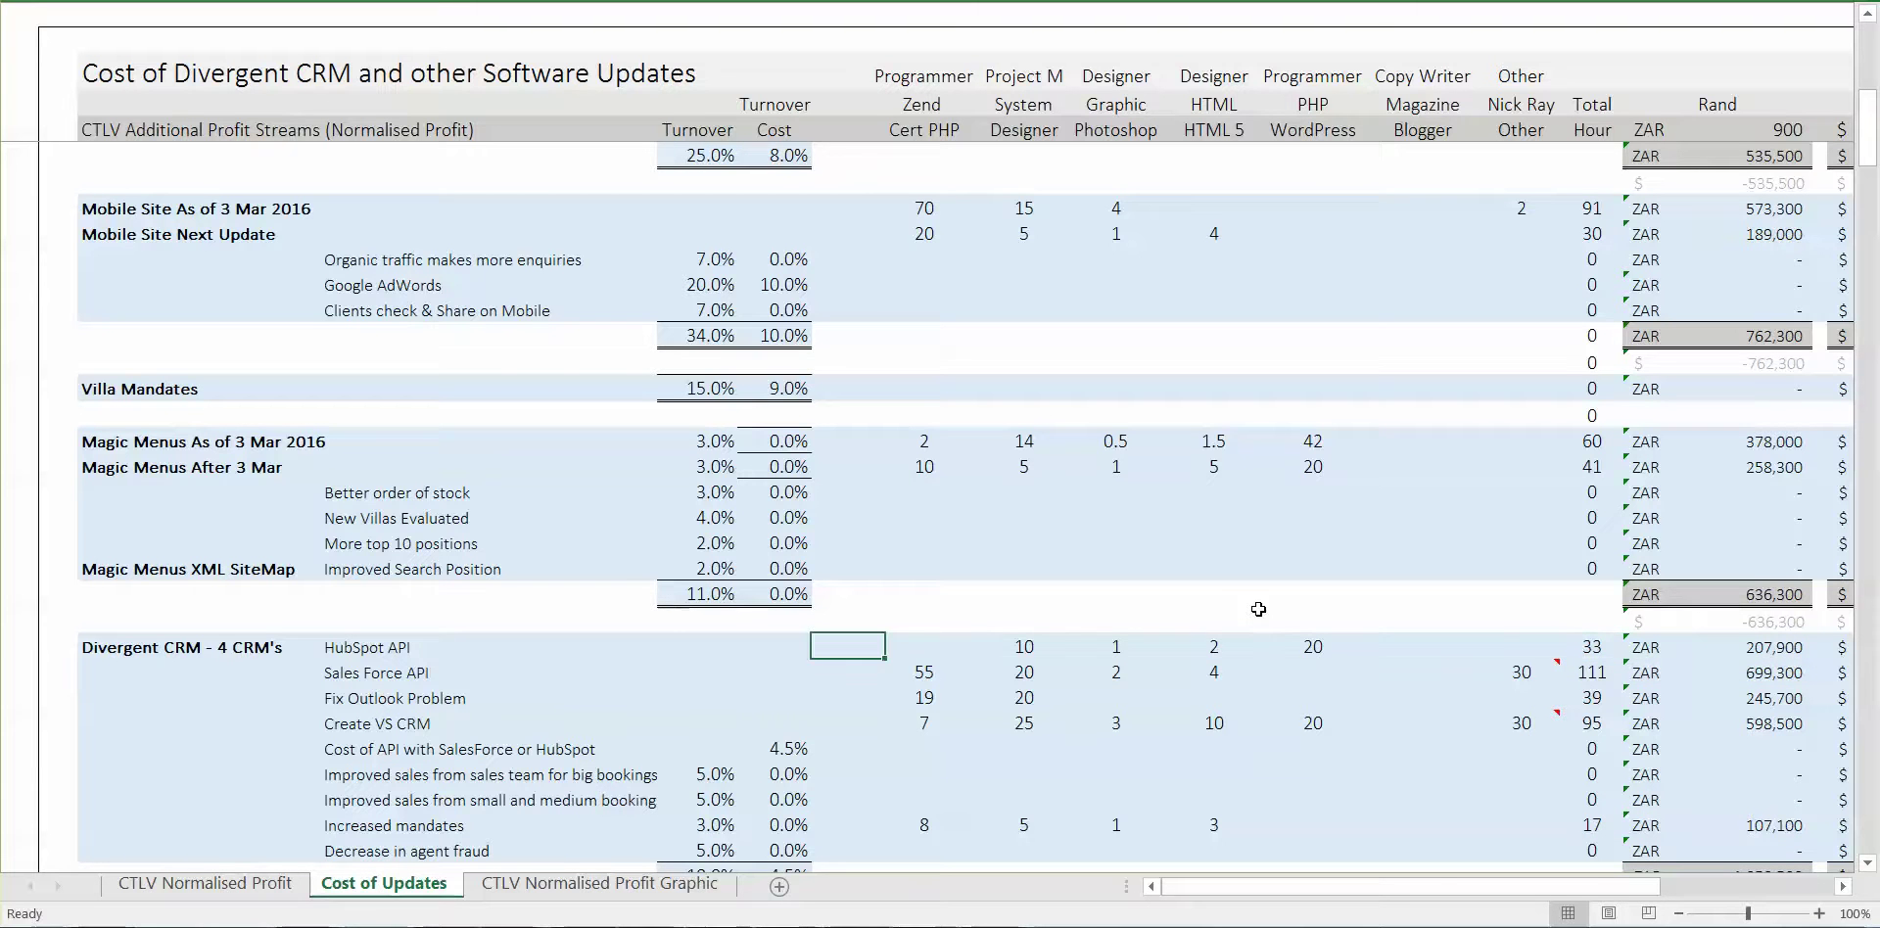
{"action": "key", "text": "Left"}
{"action": "key", "text": "Left"}
{"action": "key", "text": "Left"}
{"action": "key", "text": "Left"}
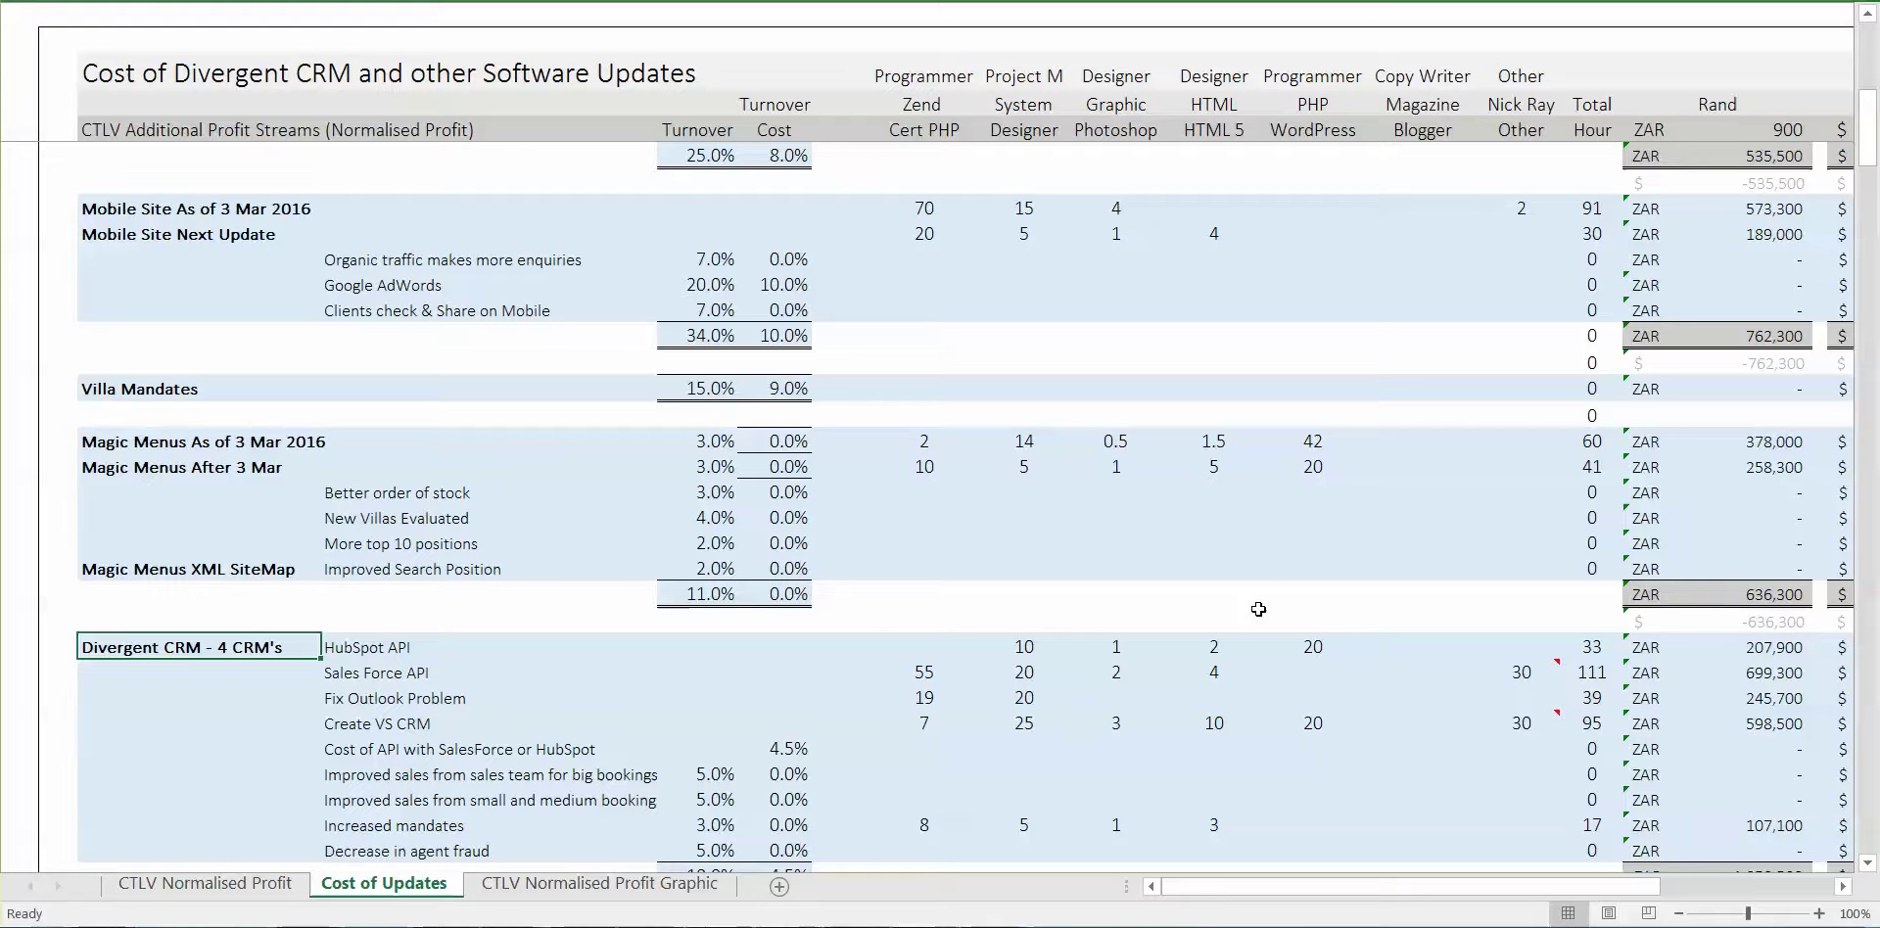
Move between the Divergent CRM - 4 CRM's title and its Turnover column, ending on the HubSpot API item
{"action": "key", "text": "Right"}
{"action": "key", "text": "Right"}
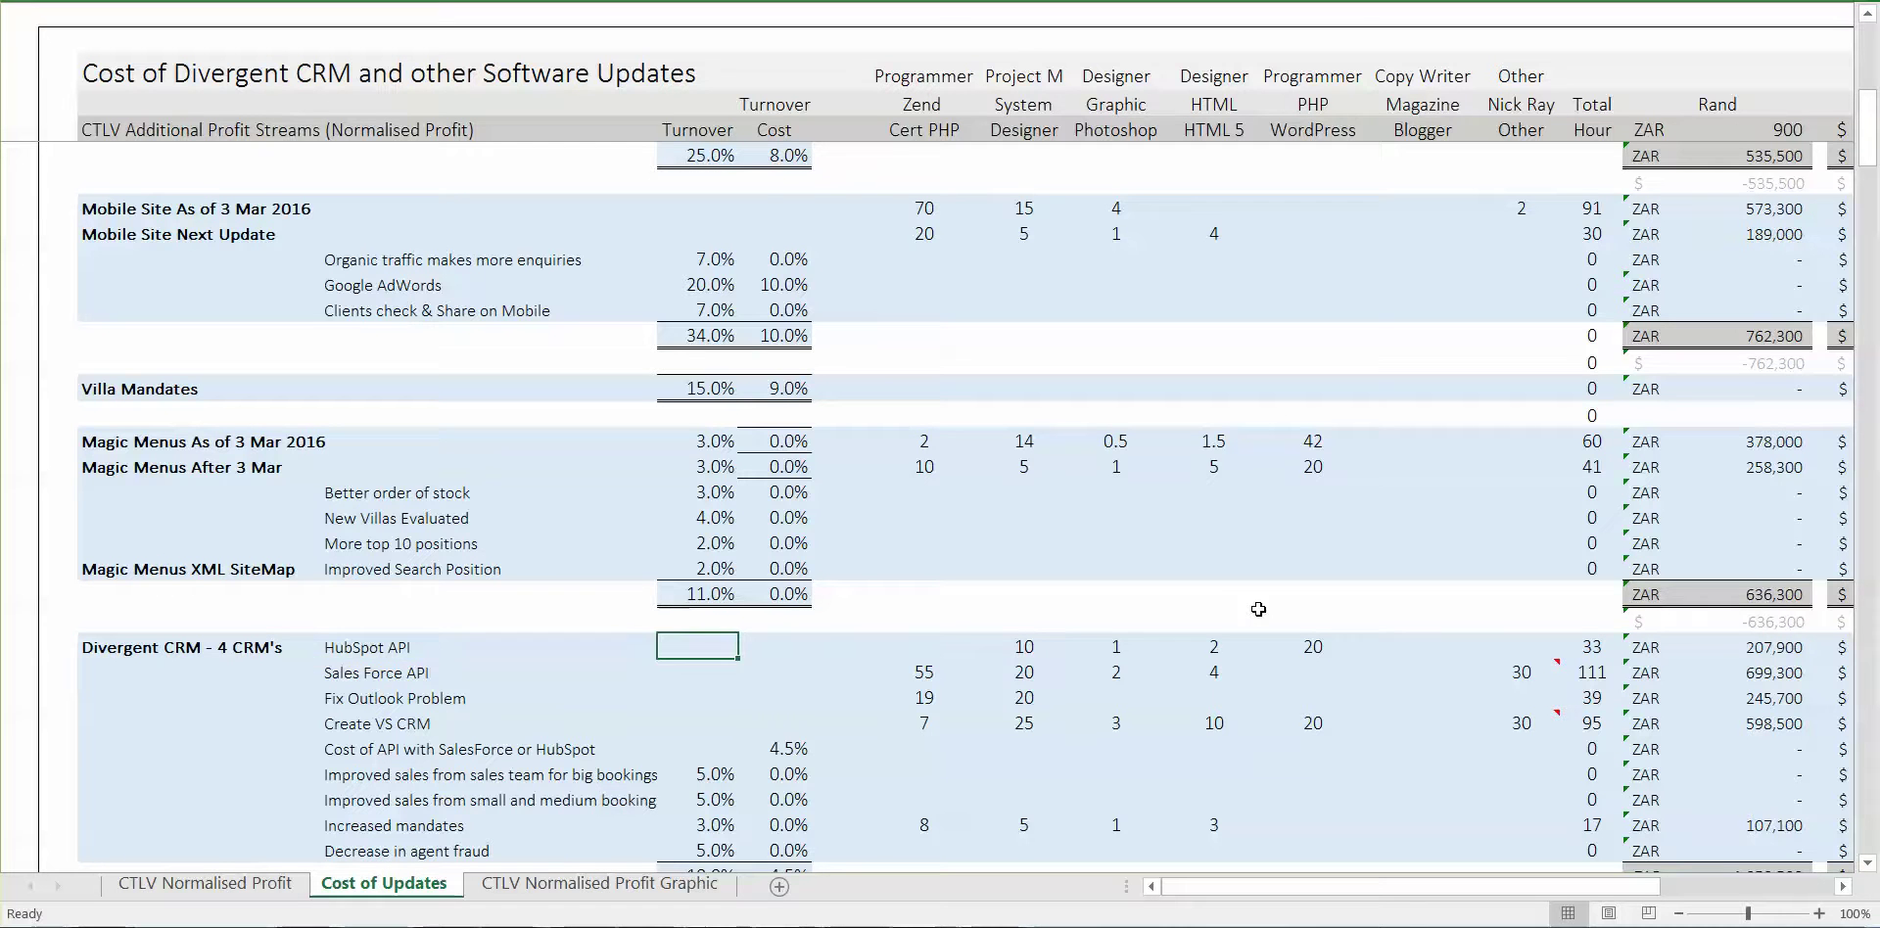
{"action": "key", "text": "Left"}
{"action": "key", "text": "Left"}
{"action": "key", "text": "Right"}
{"action": "key", "text": "Right"}
{"action": "key", "text": "Left"}
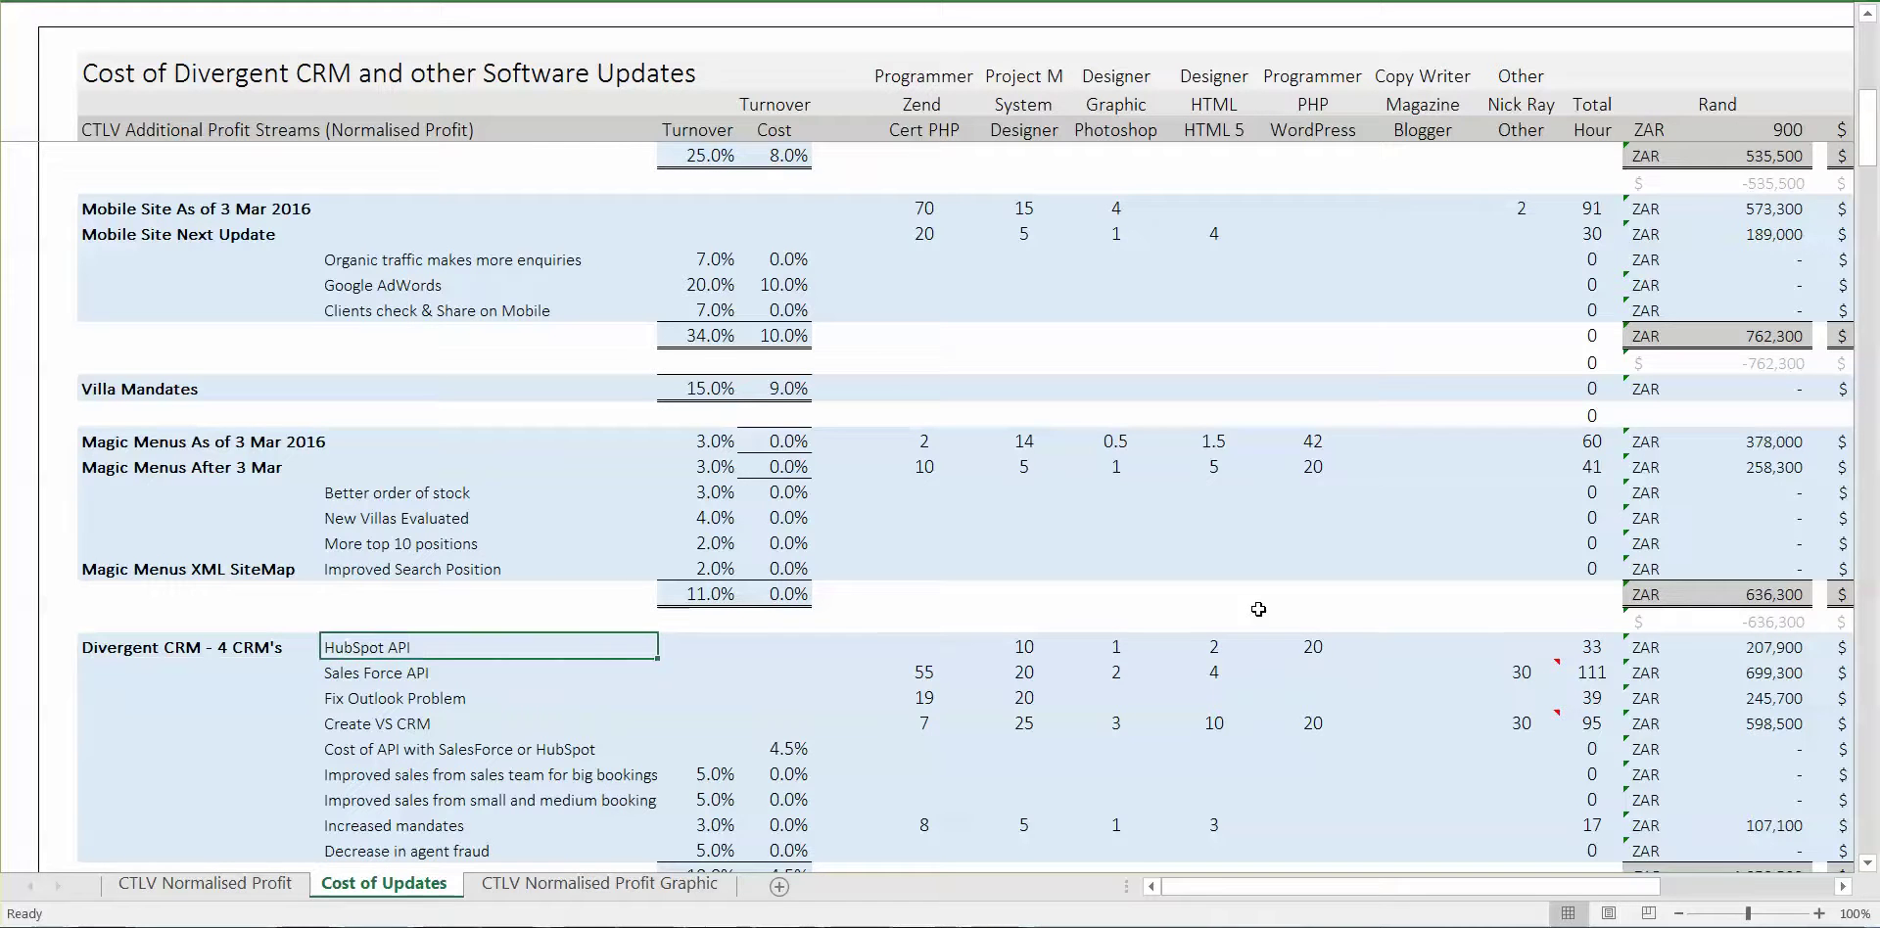
Review the HubSpot API row's work allocations back and forth across the system, graphic, HTML and WordPress columns
{"action": "key", "text": "Right"}
{"action": "key", "text": "Right"}
{"action": "key", "text": "Right"}
{"action": "key", "text": "Right"}
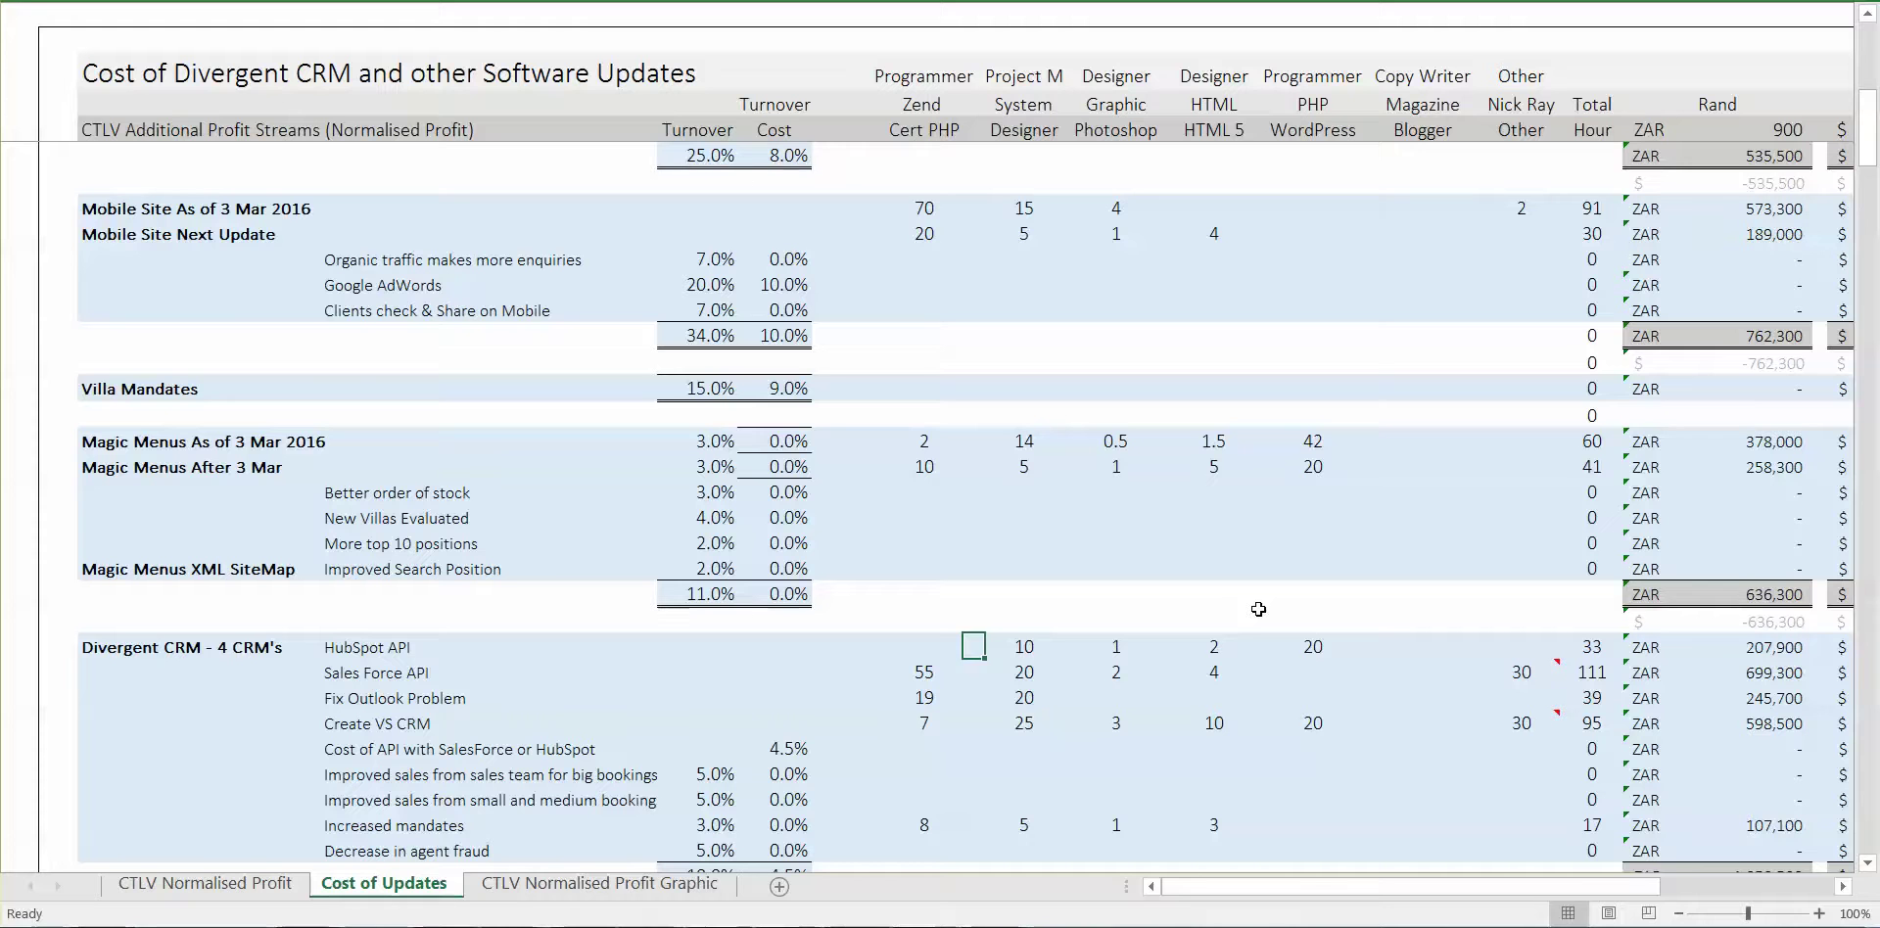
{"action": "key", "text": "Right"}
{"action": "key", "text": "Right"}
{"action": "key", "text": "Left"}
{"action": "key", "text": "Right"}
{"action": "key", "text": "Right"}
{"action": "key", "text": "Right"}
{"action": "key", "text": "Right"}
{"action": "key", "text": "Right"}
{"action": "key", "text": "Right"}
{"action": "key", "text": "Left"}
{"action": "key", "text": "Left"}
{"action": "key", "text": "Left"}
{"action": "key", "text": "Left"}
{"action": "key", "text": "Left"}
{"action": "key", "text": "Left"}
{"action": "key", "text": "Right"}
{"action": "key", "text": "Right"}
{"action": "key", "text": "Right"}
{"action": "key", "text": "Right"}
{"action": "key", "text": "Right"}
{"action": "key", "text": "Right"}
{"action": "key", "text": "Left"}
{"action": "key", "text": "Left"}
{"action": "key", "text": "Left"}
{"action": "key", "text": "Right"}
{"action": "key", "text": "Right"}
{"action": "key", "text": "Right"}
{"action": "key", "text": "Left"}
{"action": "key", "text": "Right"}
{"action": "key", "text": "Left"}
{"action": "key", "text": "Left"}
{"action": "key", "text": "Left"}
{"action": "key", "text": "Left"}
{"action": "key", "text": "Left"}
{"action": "key", "text": "Left"}
{"action": "key", "text": "Right"}
{"action": "key", "text": "Right"}
{"action": "key", "text": "Right"}
{"action": "key", "text": "Left"}
Go along the Sales Force API row's work allocations to its Other hours and show the comment attached there
{"action": "key", "text": "Down"}
{"action": "key", "text": "Down"}
{"action": "key", "text": "Up"}
{"action": "key", "text": "Left"}
{"action": "key", "text": "Home"}
{"action": "key", "text": "Right"}
{"action": "key", "text": "Right"}
{"action": "key", "text": "Right"}
{"action": "key", "text": "Right"}
{"action": "key", "text": "Right"}
{"action": "key", "text": "Right"}
{"action": "key", "text": "Right"}
{"action": "key", "text": "Left"}
{"action": "key", "text": "Right"}
{"action": "key", "text": "Right"}
{"action": "key", "text": "Right"}
{"action": "key", "text": "Right"}
{"action": "key", "text": "Right"}
{"action": "key", "text": "Right"}
{"action": "mouse_move", "coordinate": [1531, 674]}
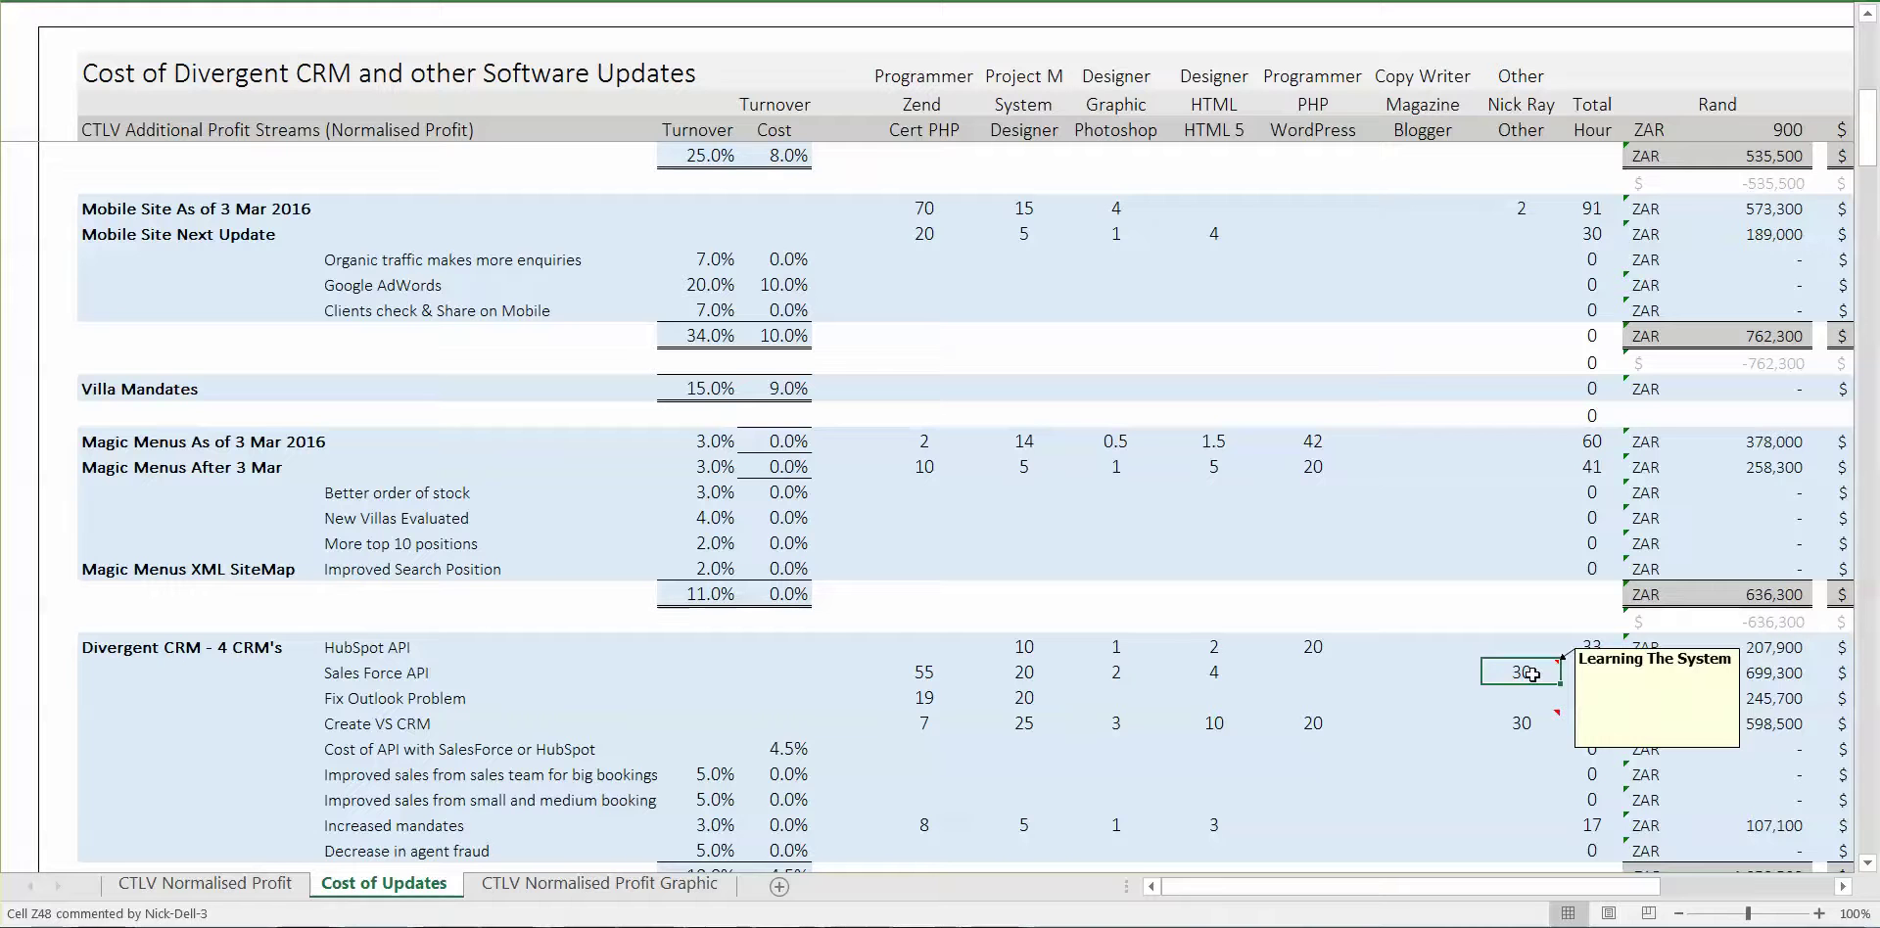
Recheck the Sales Force API row's allocations between the designer columns and the Other column
{"action": "key", "text": "Left"}
{"action": "key", "text": "Left"}
{"action": "key", "text": "Left"}
{"action": "key", "text": "Left"}
{"action": "key", "text": "Right"}
{"action": "key", "text": "Right"}
{"action": "key", "text": "Right"}
{"action": "key", "text": "Right"}
{"action": "key", "text": "Right"}
{"action": "key", "text": "Right"}
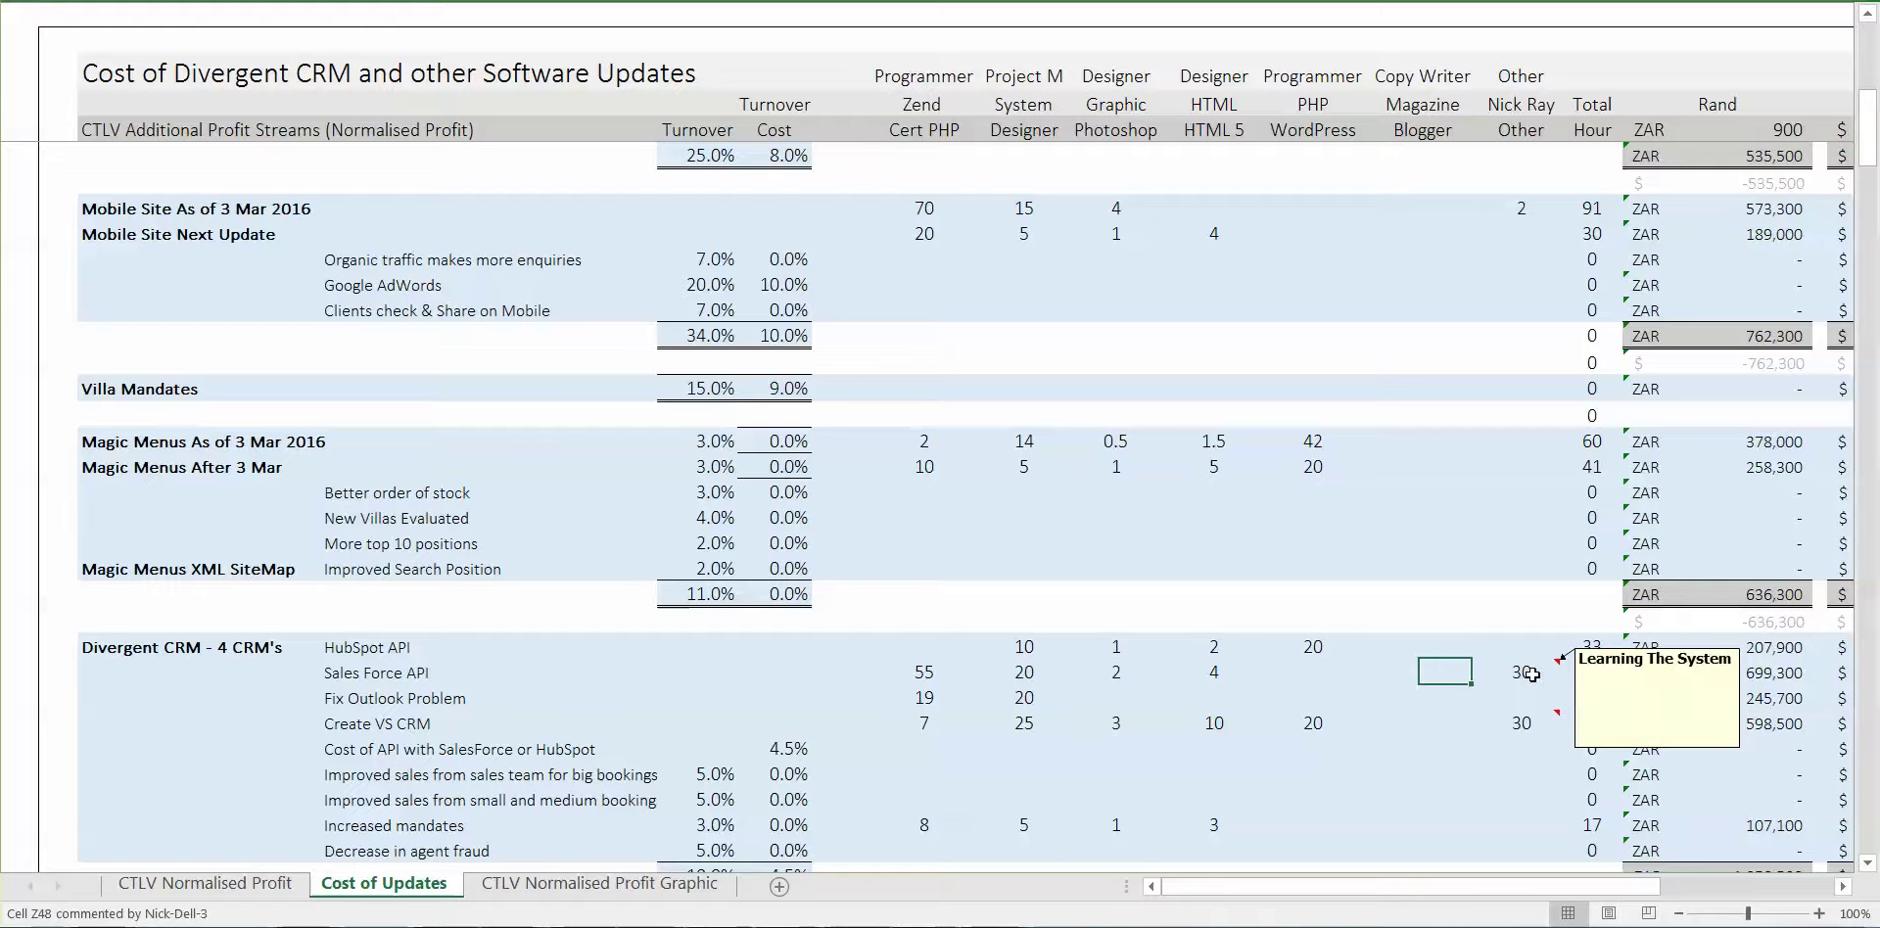
{"action": "key", "text": "Left"}
{"action": "key", "text": "Left"}
{"action": "key", "text": "Left"}
Compare the Fix Outlook Problem row's Zend programmer hours with those of the neighbouring CRM rows
{"action": "key", "text": "Home"}
{"action": "key", "text": "Down"}
{"action": "key", "text": "Right"}
{"action": "key", "text": "Right"}
{"action": "key", "text": "Right"}
{"action": "key", "text": "Right"}
{"action": "key", "text": "Left"}
{"action": "key", "text": "Up"}
{"action": "key", "text": "Up"}
{"action": "key", "text": "Down"}
{"action": "key", "text": "Down"}
{"action": "key", "text": "Down"}
{"action": "key", "text": "Up"}
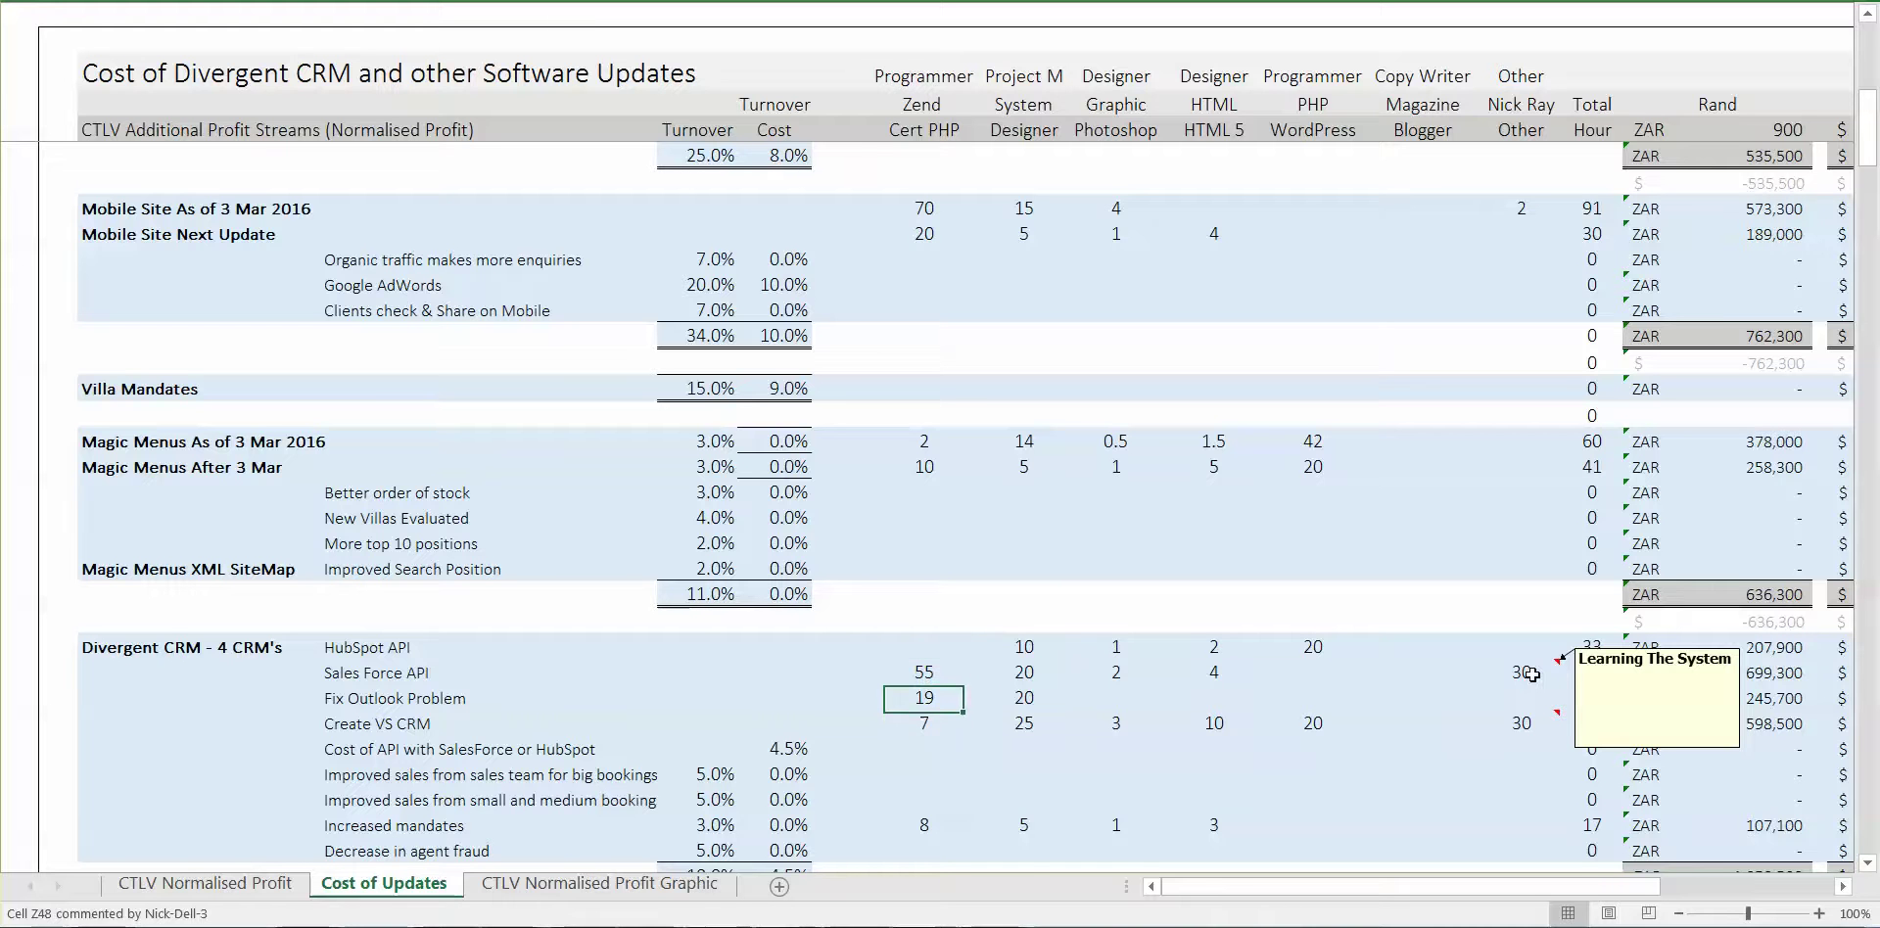
Compare the programmer hours of Fix Outlook Problem and Create VS CRM, ending on the Create VS CRM row
{"action": "key", "text": "Right"}
{"action": "key", "text": "Down"}
{"action": "key", "text": "Up"}
{"action": "key", "text": "Down"}
{"action": "key", "text": "Left"}
{"action": "key", "text": "Right"}
{"action": "key", "text": "Left"}
{"action": "key", "text": "Up"}
{"action": "key", "text": "Up"}
{"action": "key", "text": "Up"}
{"action": "key", "text": "Down"}
{"action": "key", "text": "Down"}
{"action": "key", "text": "Down"}
Go along the Create VS CRM row's allocations to its Other hours and check the comment there
{"action": "key", "text": "Right"}
{"action": "key", "text": "Right"}
{"action": "key", "text": "Right"}
{"action": "key", "text": "Right"}
{"action": "key", "text": "Right"}
{"action": "key", "text": "Right"}
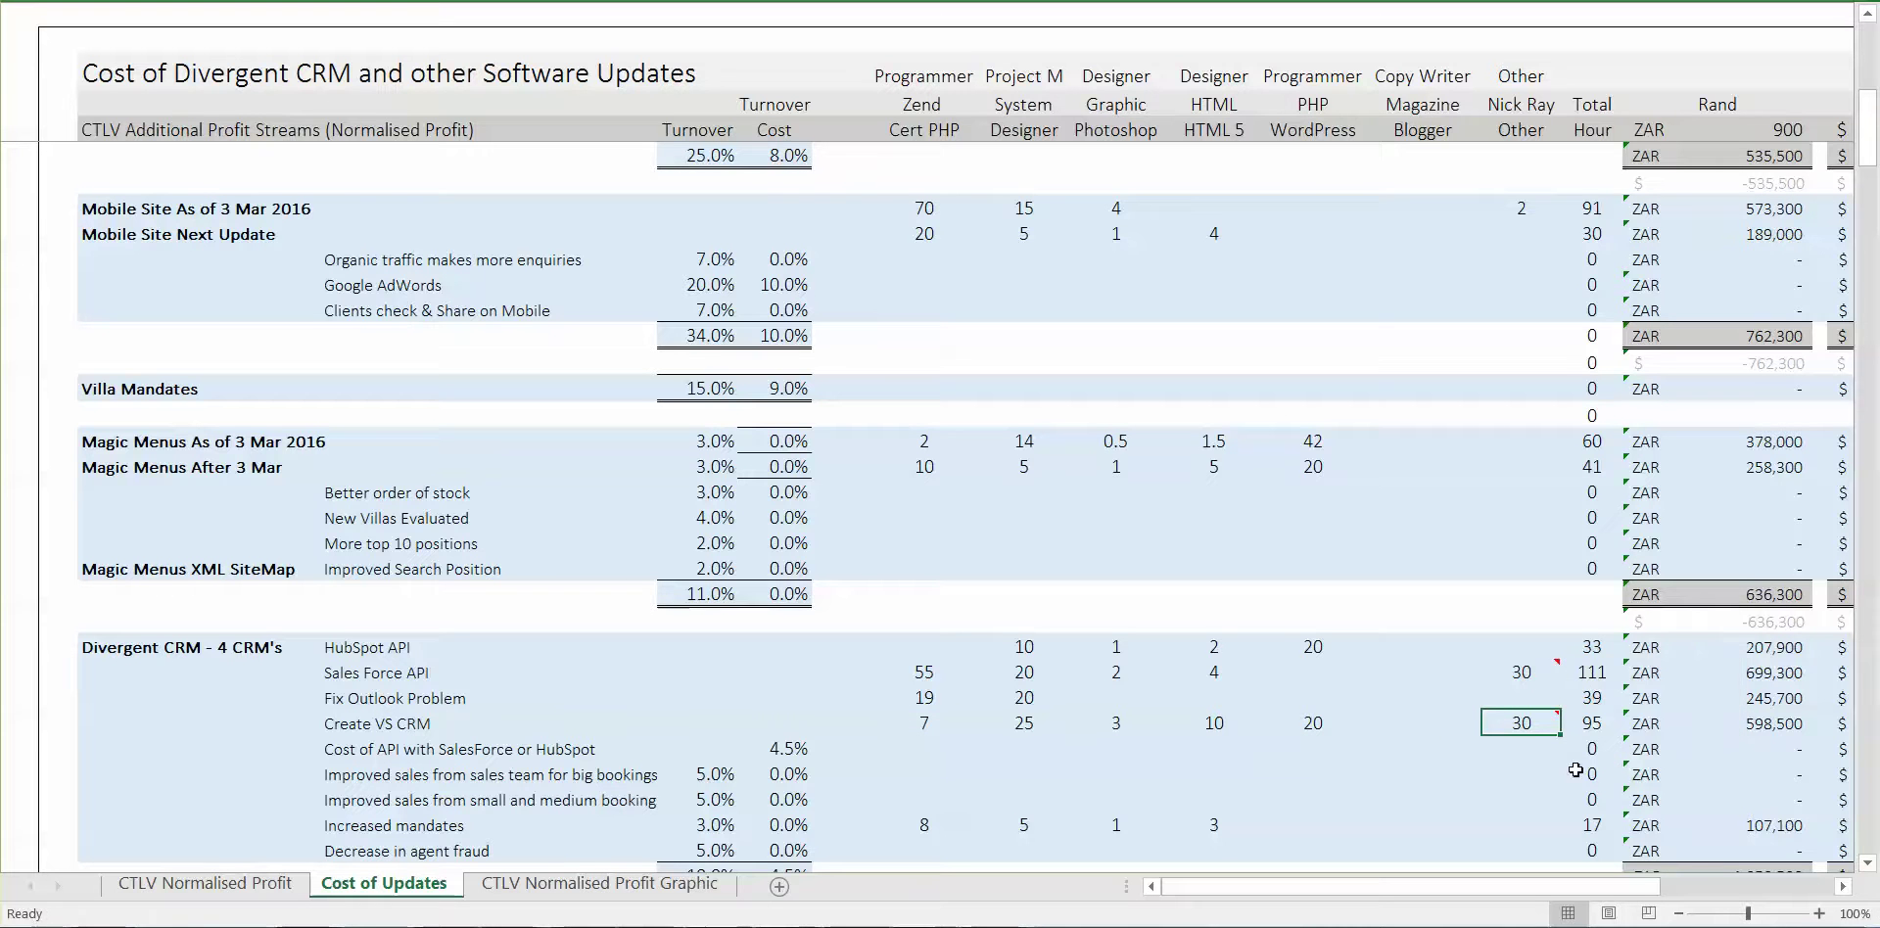
{"action": "mouse_move", "coordinate": [1543, 721]}
Go back along the Create VS CRM row from the Other hours to the System Designer hours
{"action": "key", "text": "Left"}
{"action": "key", "text": "Left"}
{"action": "key", "text": "Left"}
{"action": "key", "text": "Left"}
{"action": "key", "text": "Left"}
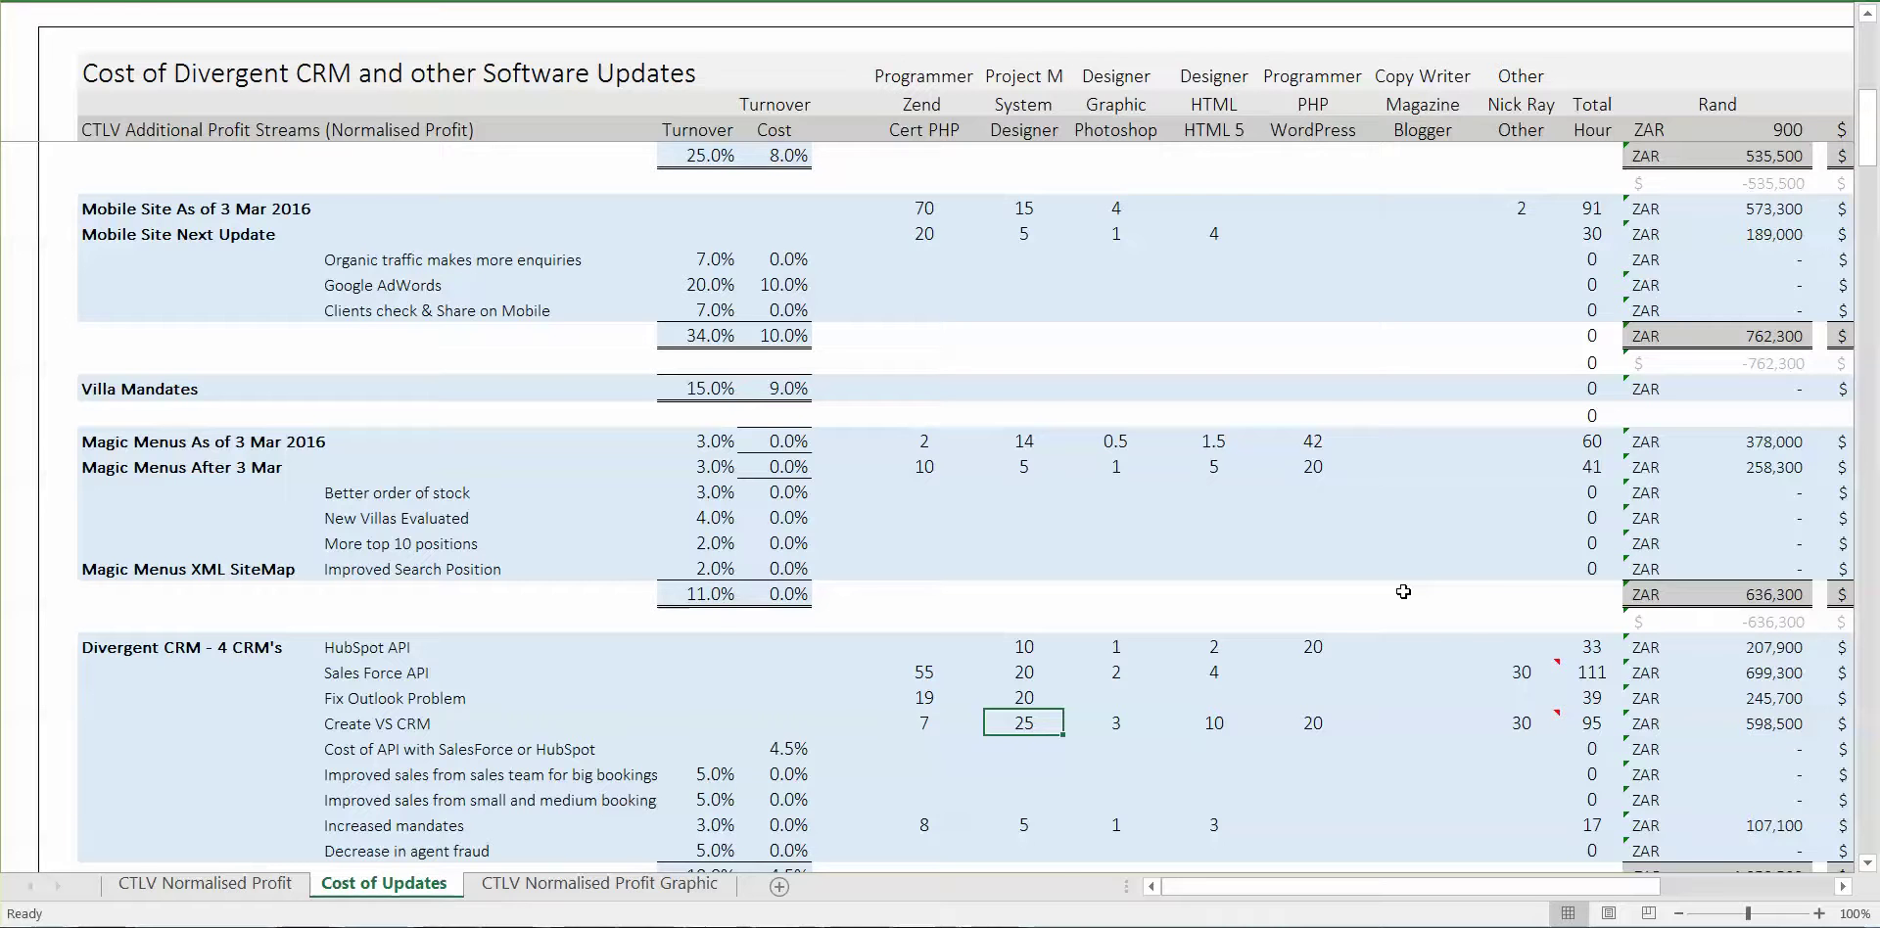
Compare the Create VS CRM row's System Designer hours with its neighbouring programmer and designer hours
{"action": "key", "text": "Left"}
{"action": "key", "text": "Right"}
{"action": "key", "text": "Right"}
{"action": "key", "text": "Right"}
{"action": "key", "text": "Left"}
{"action": "key", "text": "Left"}
{"action": "key", "text": "Left"}
{"action": "key", "text": "Left"}
{"action": "key", "text": "Right"}
{"action": "key", "text": "Right"}
{"action": "key", "text": "Right"}
{"action": "key", "text": "Left"}
{"action": "key", "text": "Left"}
{"action": "key", "text": "Right"}
{"action": "key", "text": "Right"}
{"action": "key", "text": "Left"}
{"action": "key", "text": "Left"}
Examine the Increased mandates row, from its label across the turnover gain to the Zend programmer hours
{"action": "key", "text": "Down"}
{"action": "key", "text": "Down"}
{"action": "key", "text": "Down"}
{"action": "key", "text": "Down"}
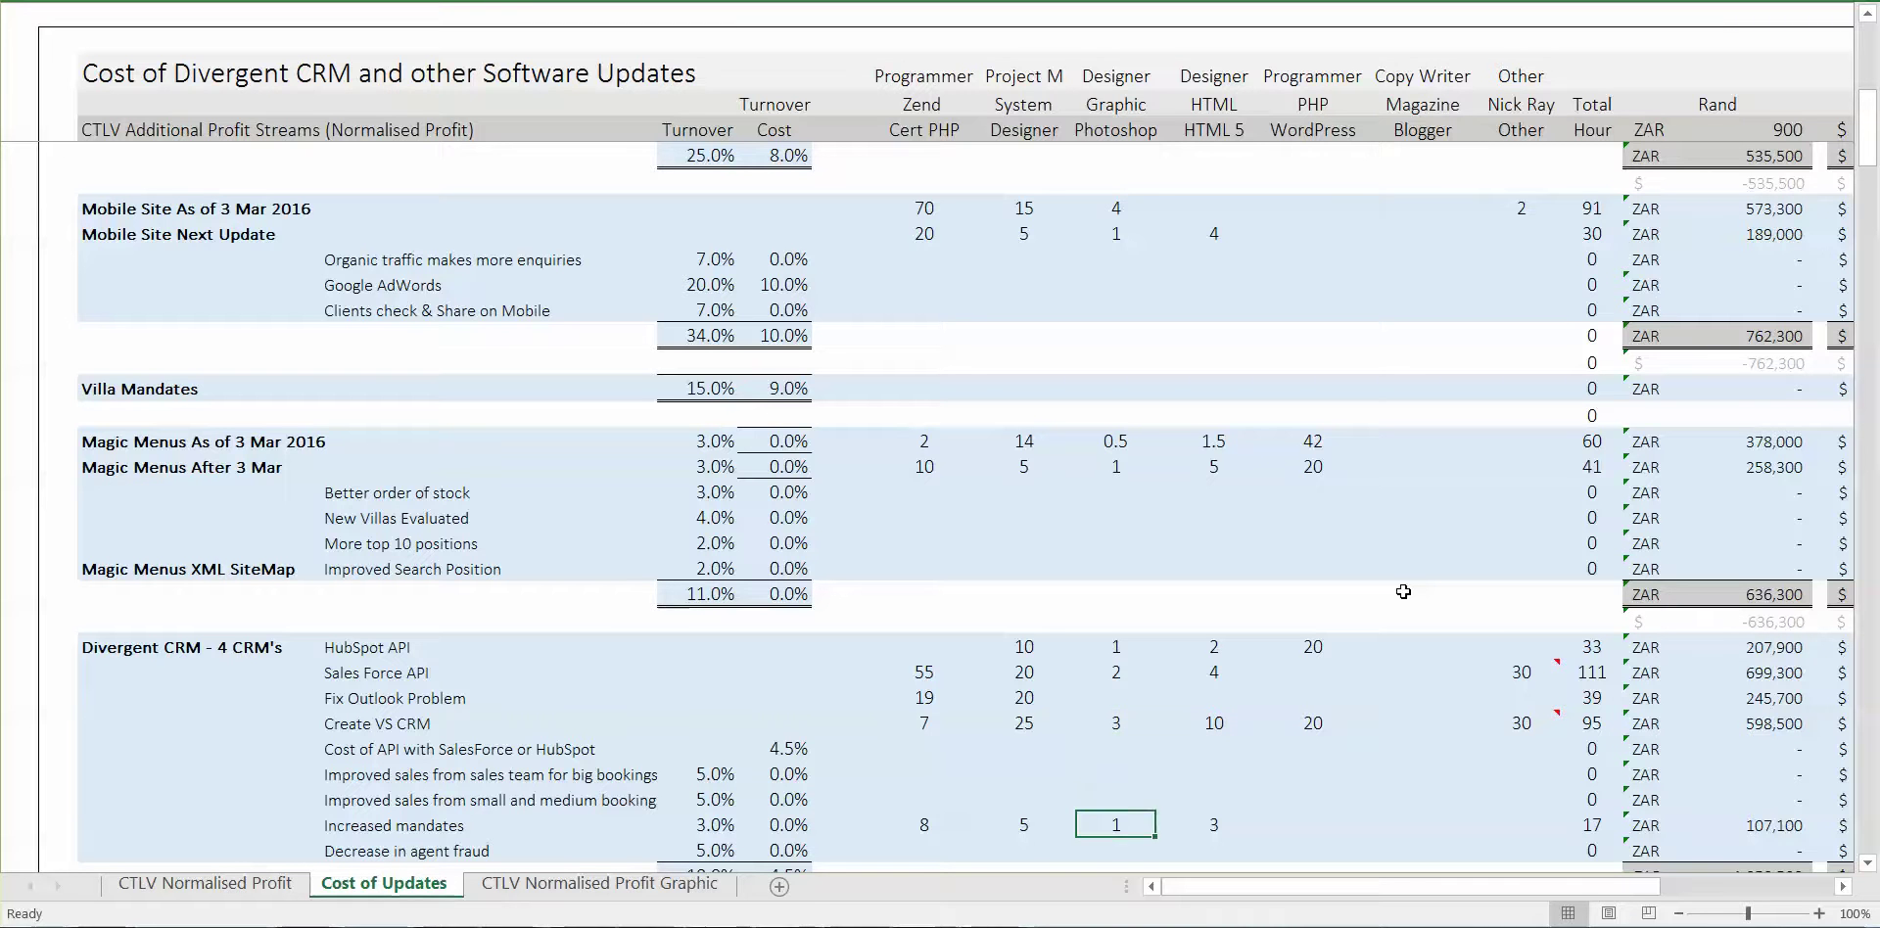
{"action": "key", "text": "Left"}
{"action": "key", "text": "Left"}
{"action": "key", "text": "Left"}
{"action": "key", "text": "Home"}
{"action": "key", "text": "Right"}
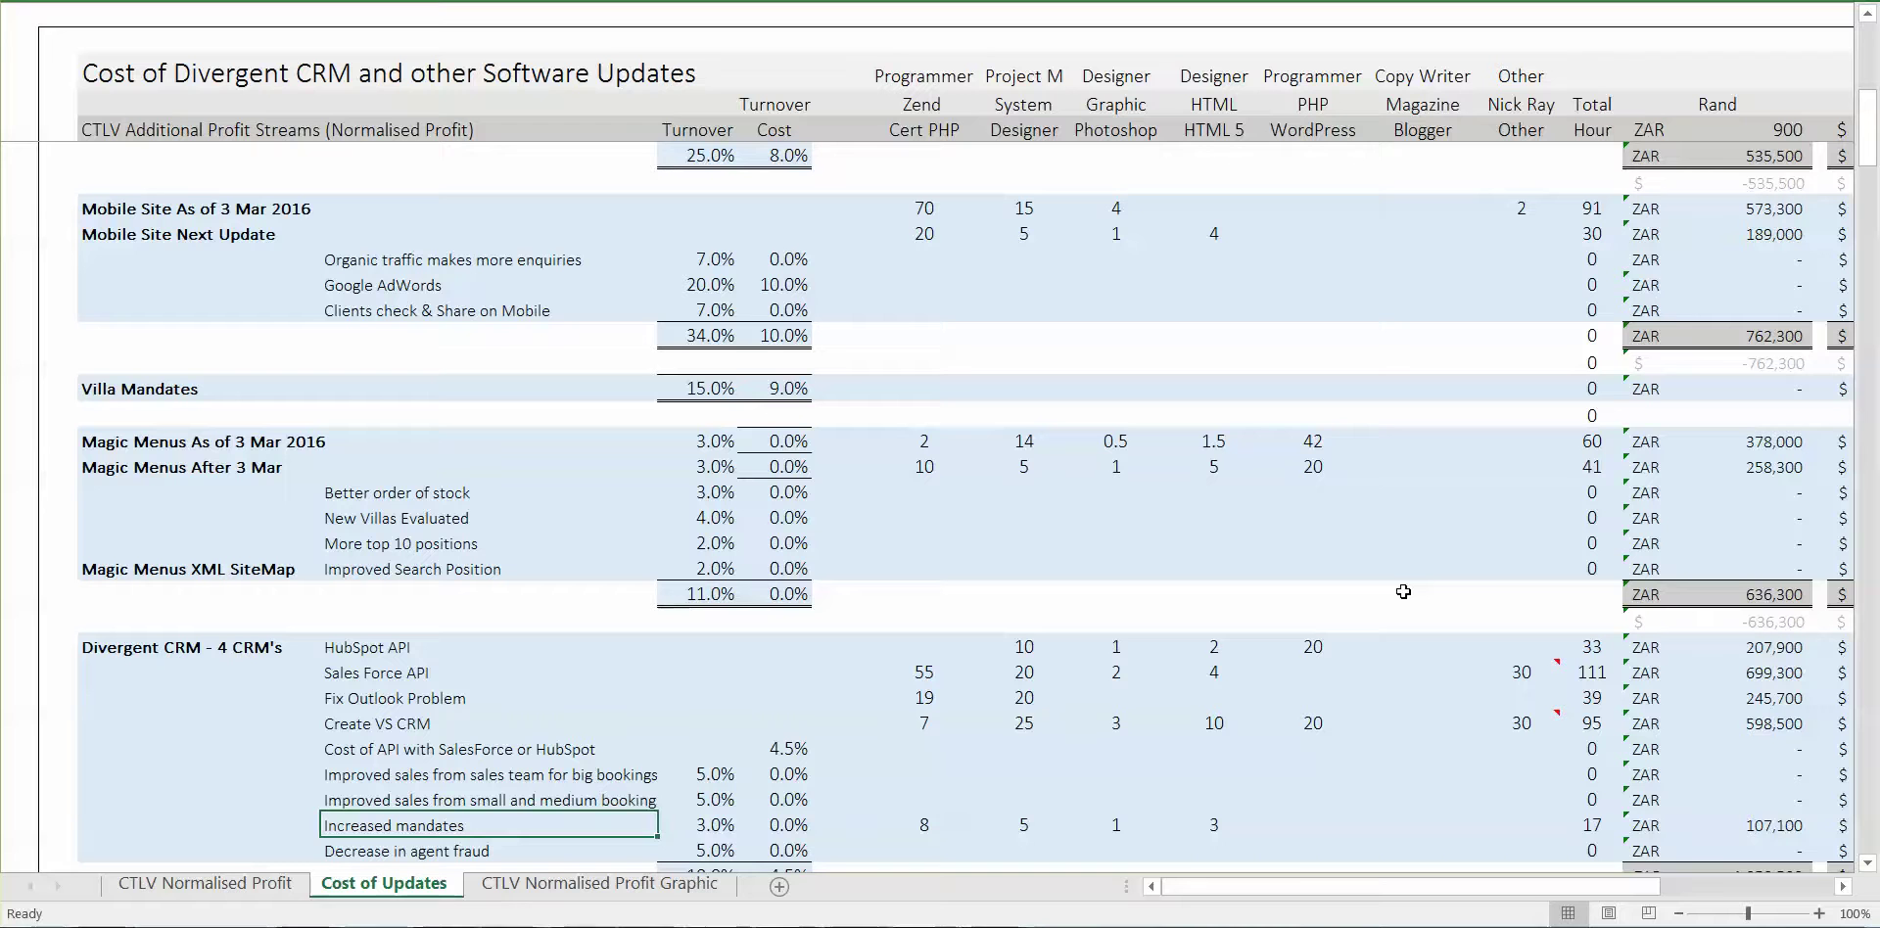
{"action": "key", "text": "Right"}
{"action": "key", "text": "Right"}
{"action": "key", "text": "Right"}
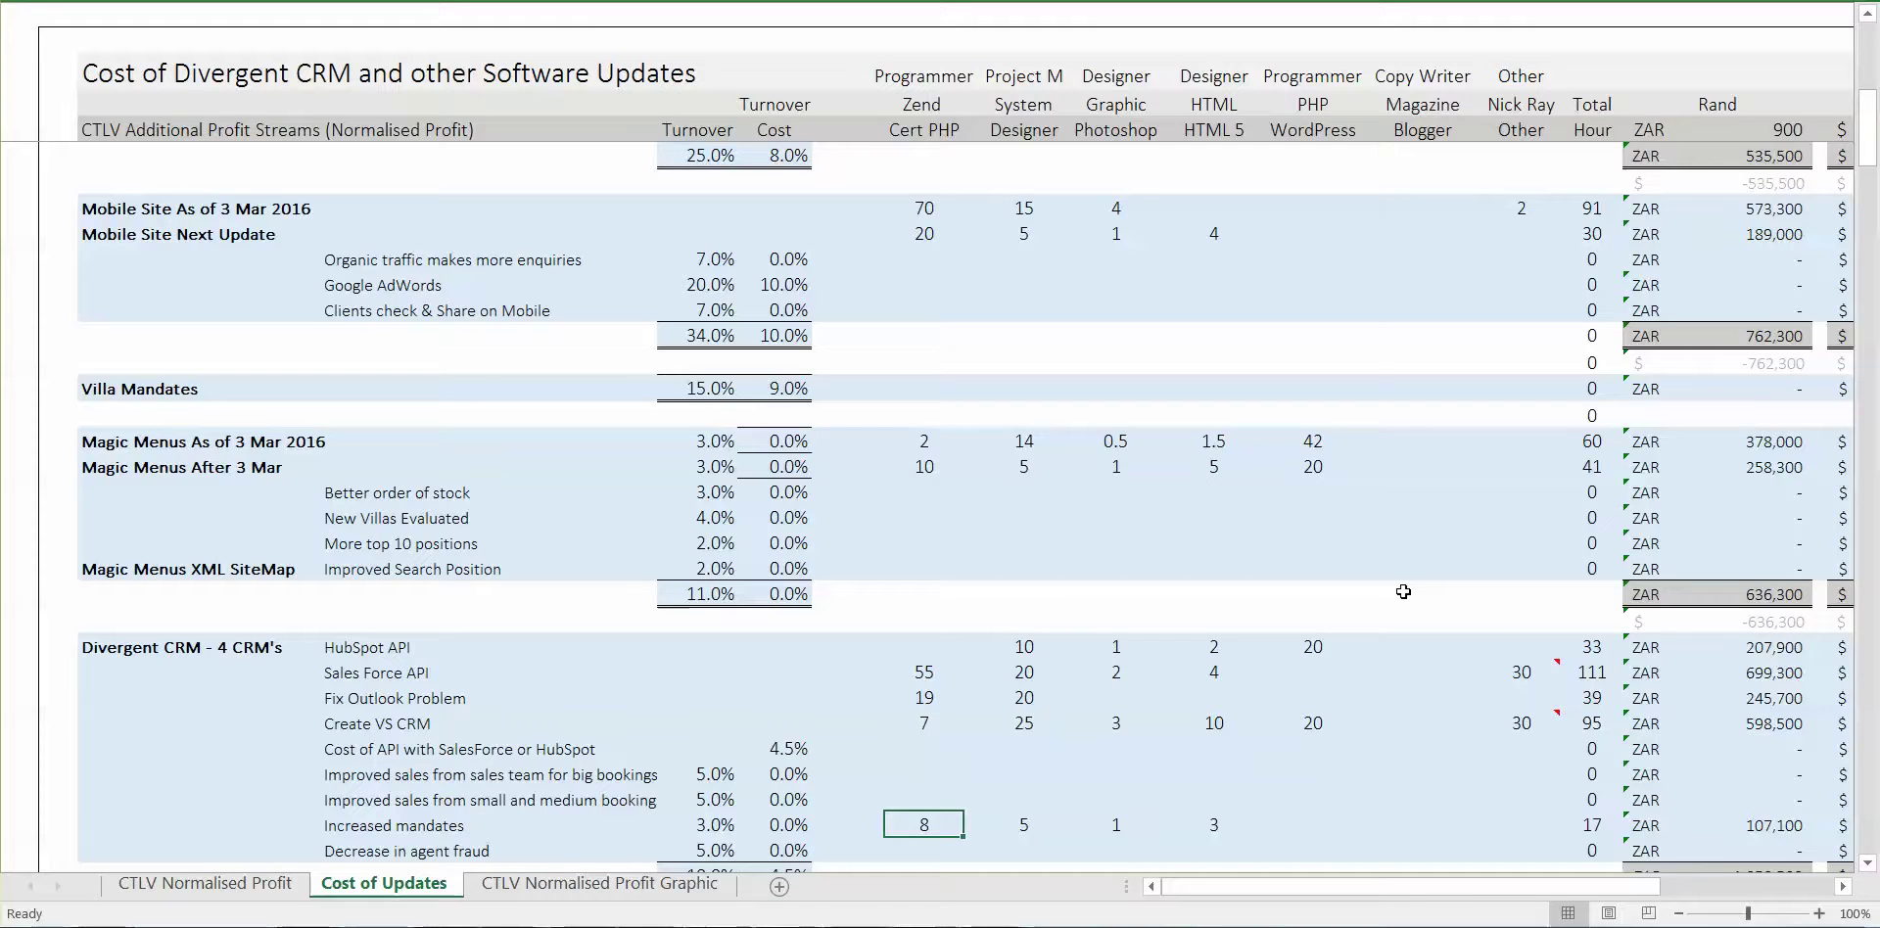
Go along the total row of the Divergent CRM - 4 CRM's section to its rand and dollar costs
{"action": "key", "text": "Down"}
{"action": "key", "text": "Down"}
{"action": "key", "text": "Down"}
{"action": "key", "text": "Down"}
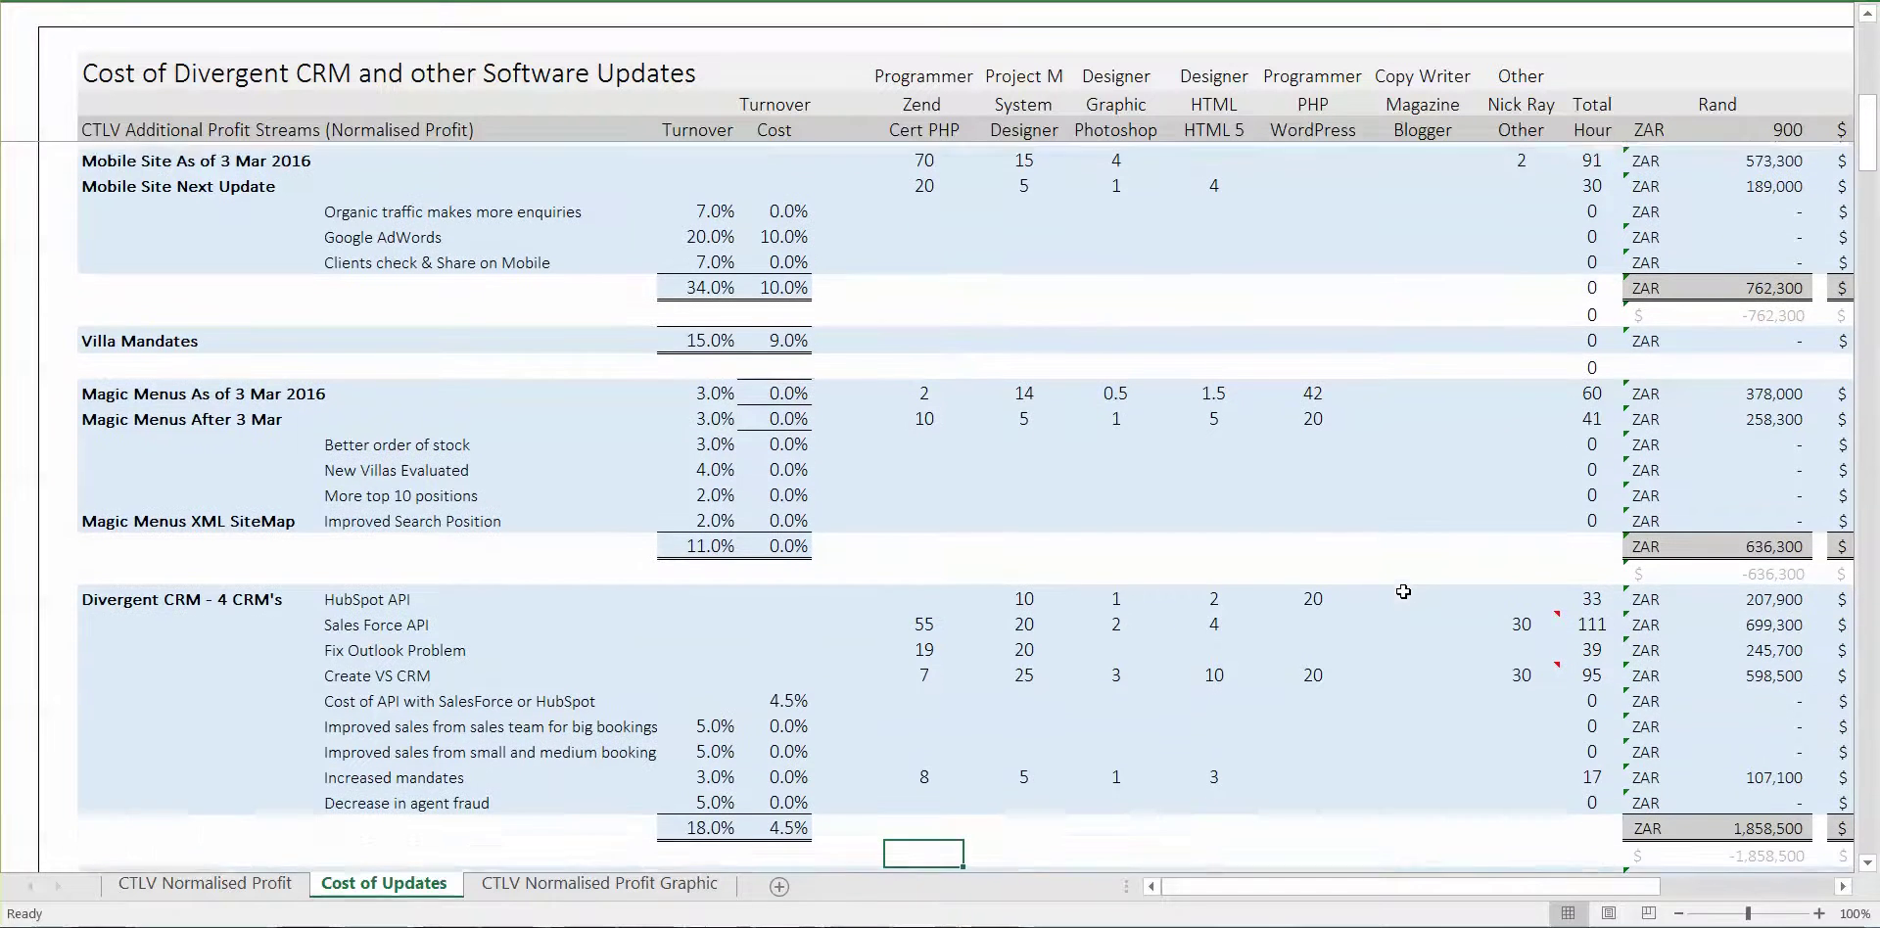
{"action": "key", "text": "Up"}
{"action": "key", "text": "Up"}
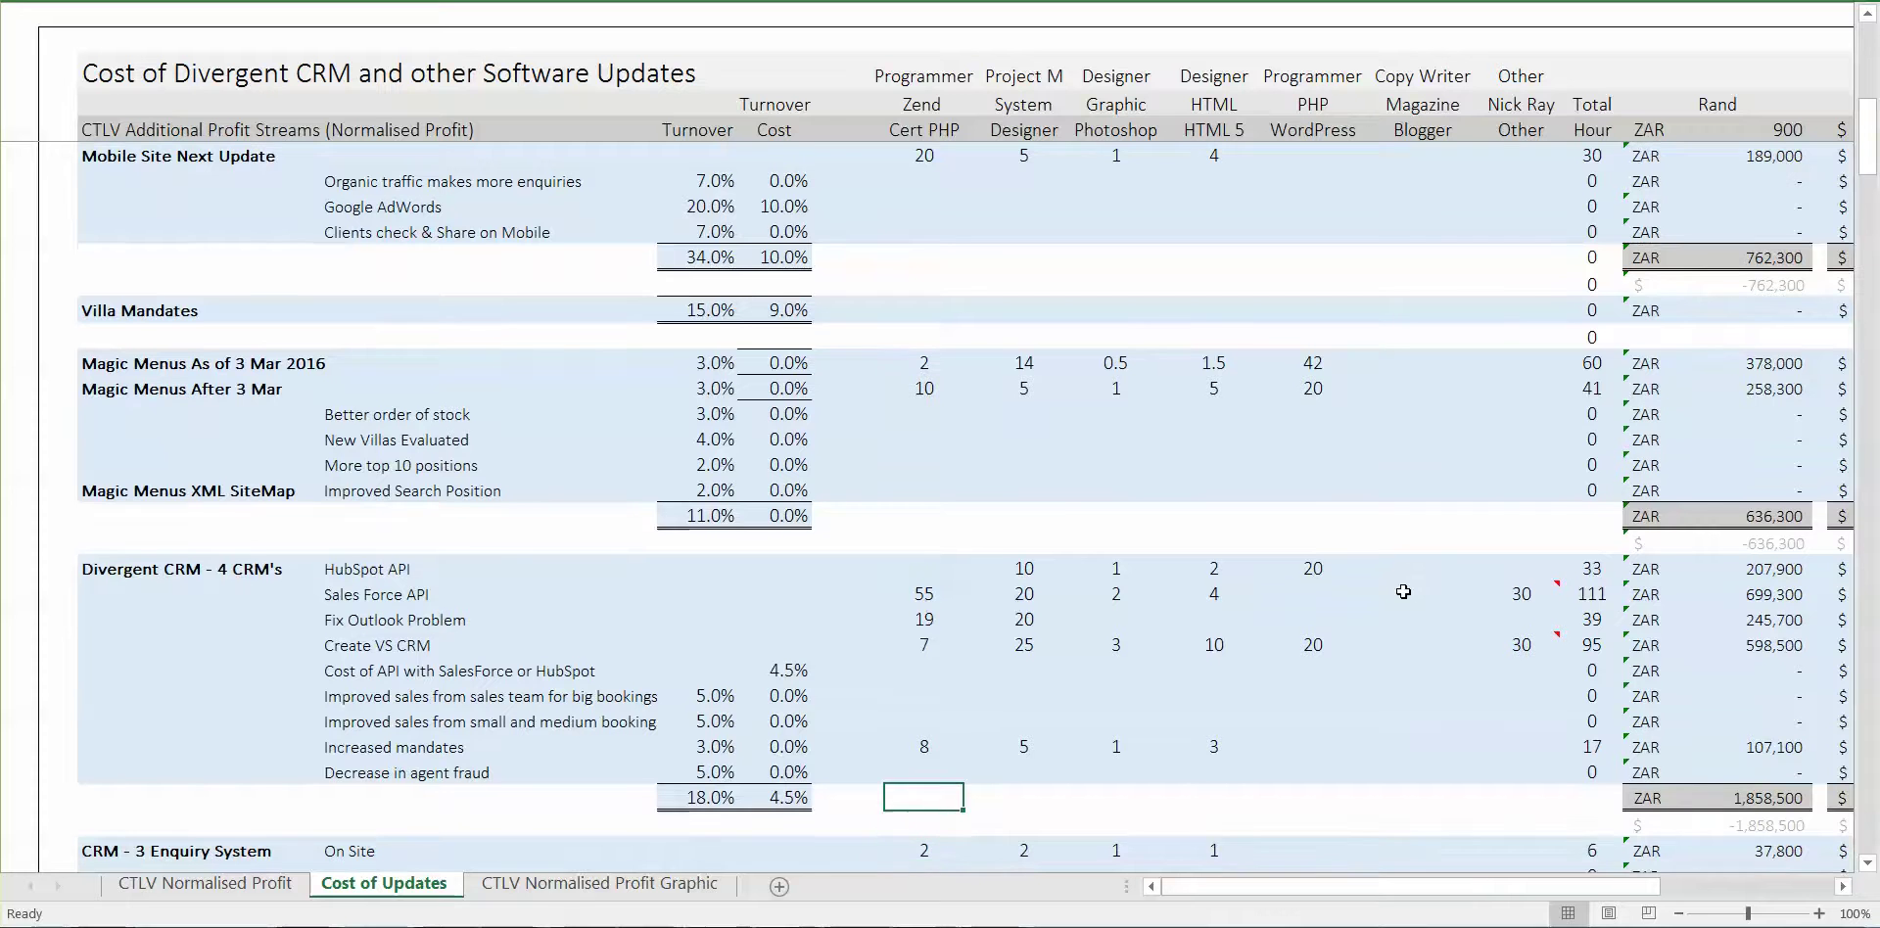
{"action": "key", "text": "Right"}
{"action": "key", "text": "Right"}
{"action": "key", "text": "Right"}
{"action": "key", "text": "Right"}
{"action": "key", "text": "Right"}
{"action": "key", "text": "Right"}
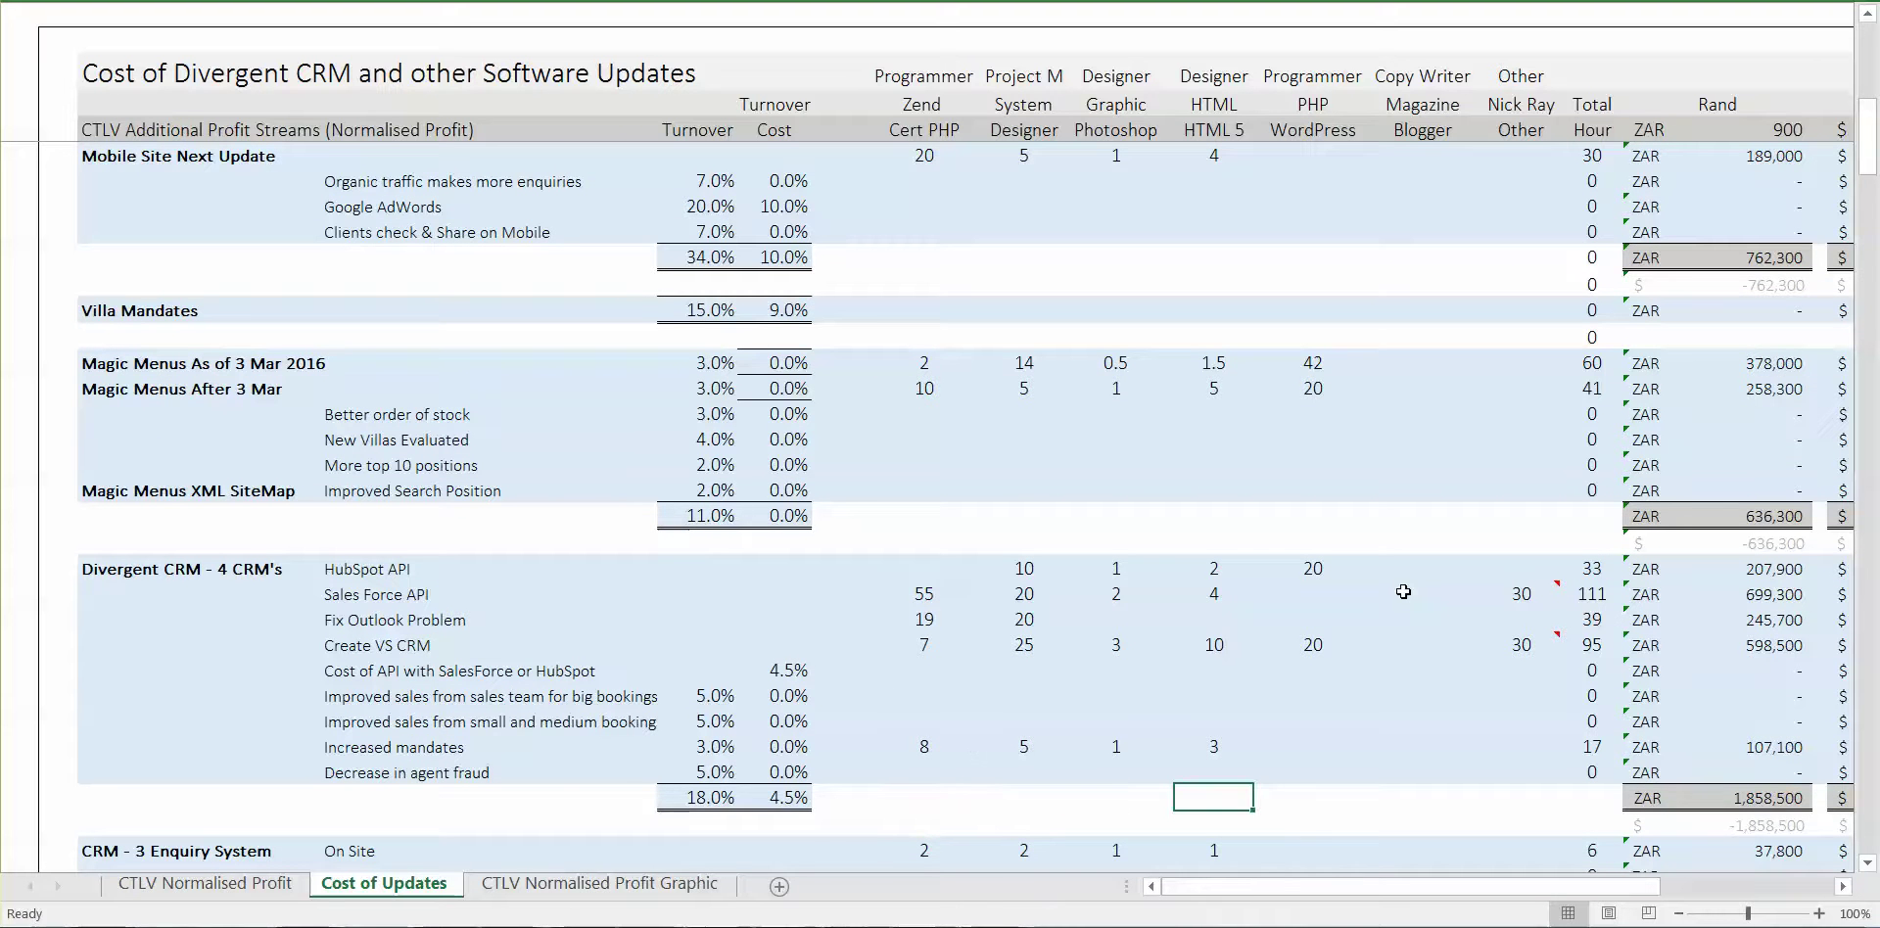
{"action": "key", "text": "Right"}
{"action": "key", "text": "Right"}
{"action": "key", "text": "Right"}
{"action": "key", "text": "Right"}
{"action": "key", "text": "Right"}
{"action": "key", "text": "Right"}
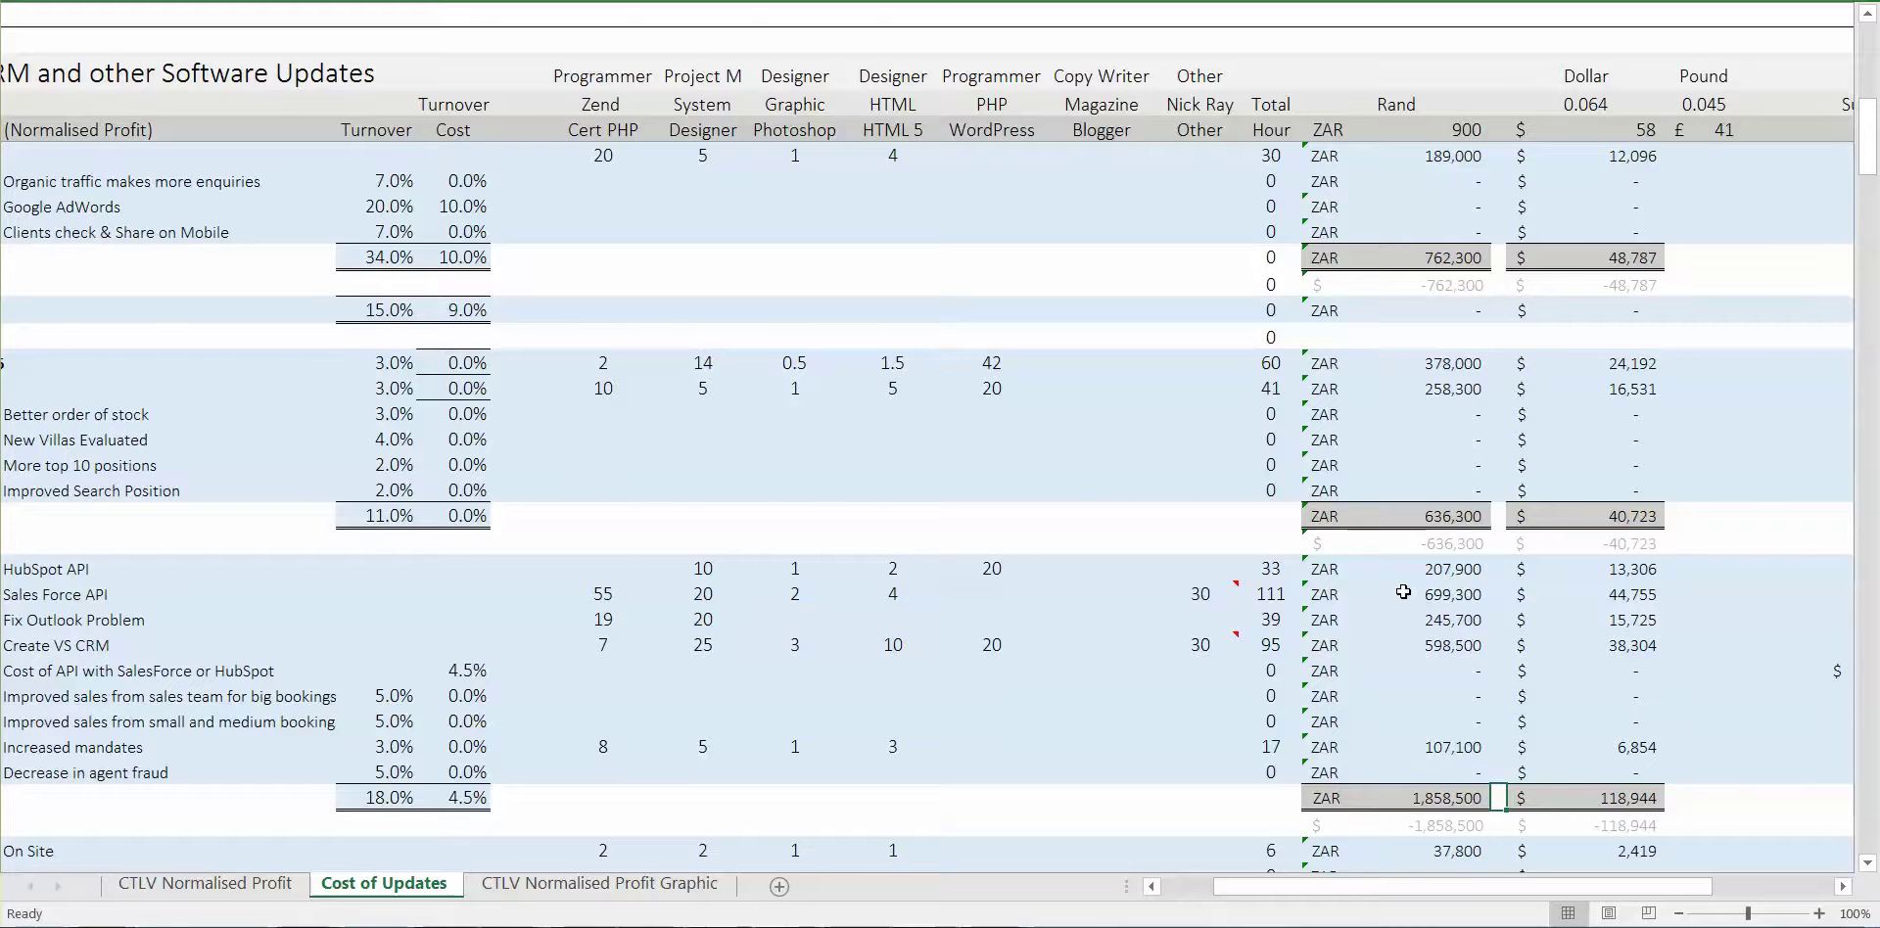
Go back along the 4 CRM's total row from the cost figures to the start of the row
{"action": "key", "text": "Left"}
{"action": "key", "text": "Left"}
{"action": "key", "text": "Left"}
{"action": "key", "text": "Left"}
{"action": "key", "text": "Left"}
{"action": "key", "text": "Left"}
{"action": "key", "text": "Left"}
{"action": "key", "text": "Left"}
{"action": "key", "text": "Left"}
{"action": "key", "text": "Left"}
{"action": "key", "text": "Left"}
{"action": "key", "text": "Left"}
{"action": "key", "text": "Left"}
{"action": "key", "text": "Left"}
{"action": "key", "text": "Left"}
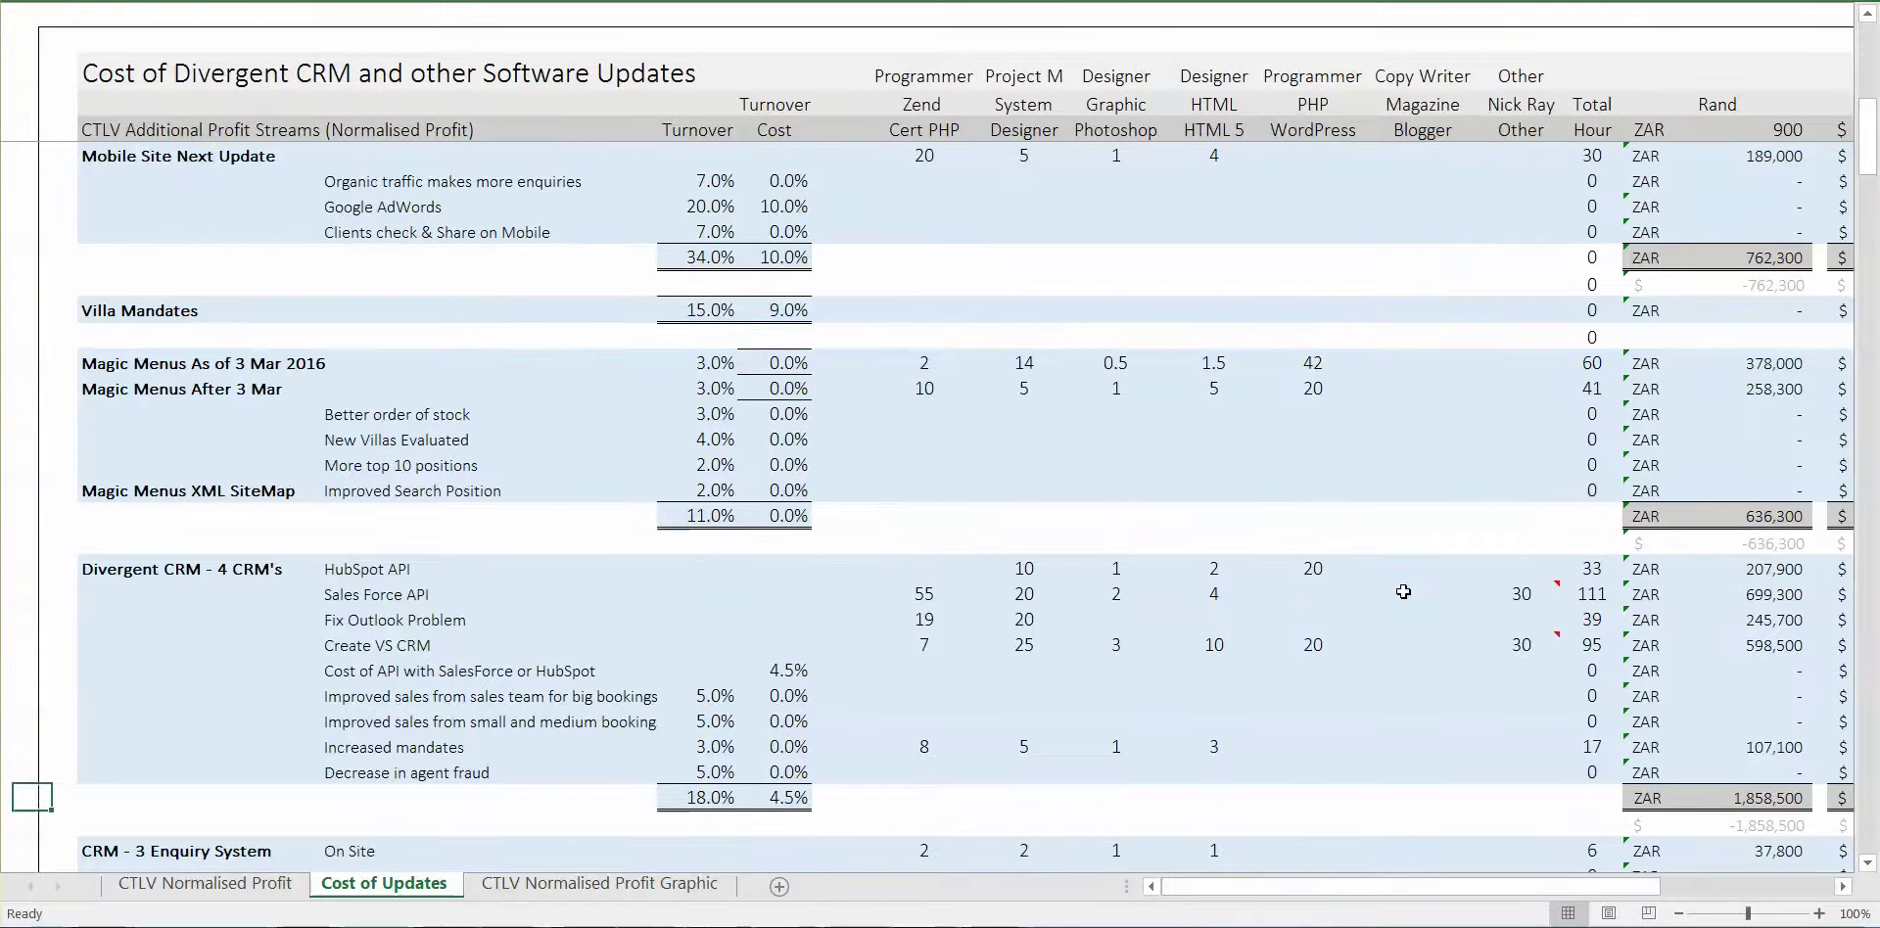
Look over the CRM - 3 Enquiry System heading and return to the Decrease in agent fraud label
{"action": "key", "text": "Right"}
{"action": "key", "text": "Down"}
{"action": "key", "text": "Down"}
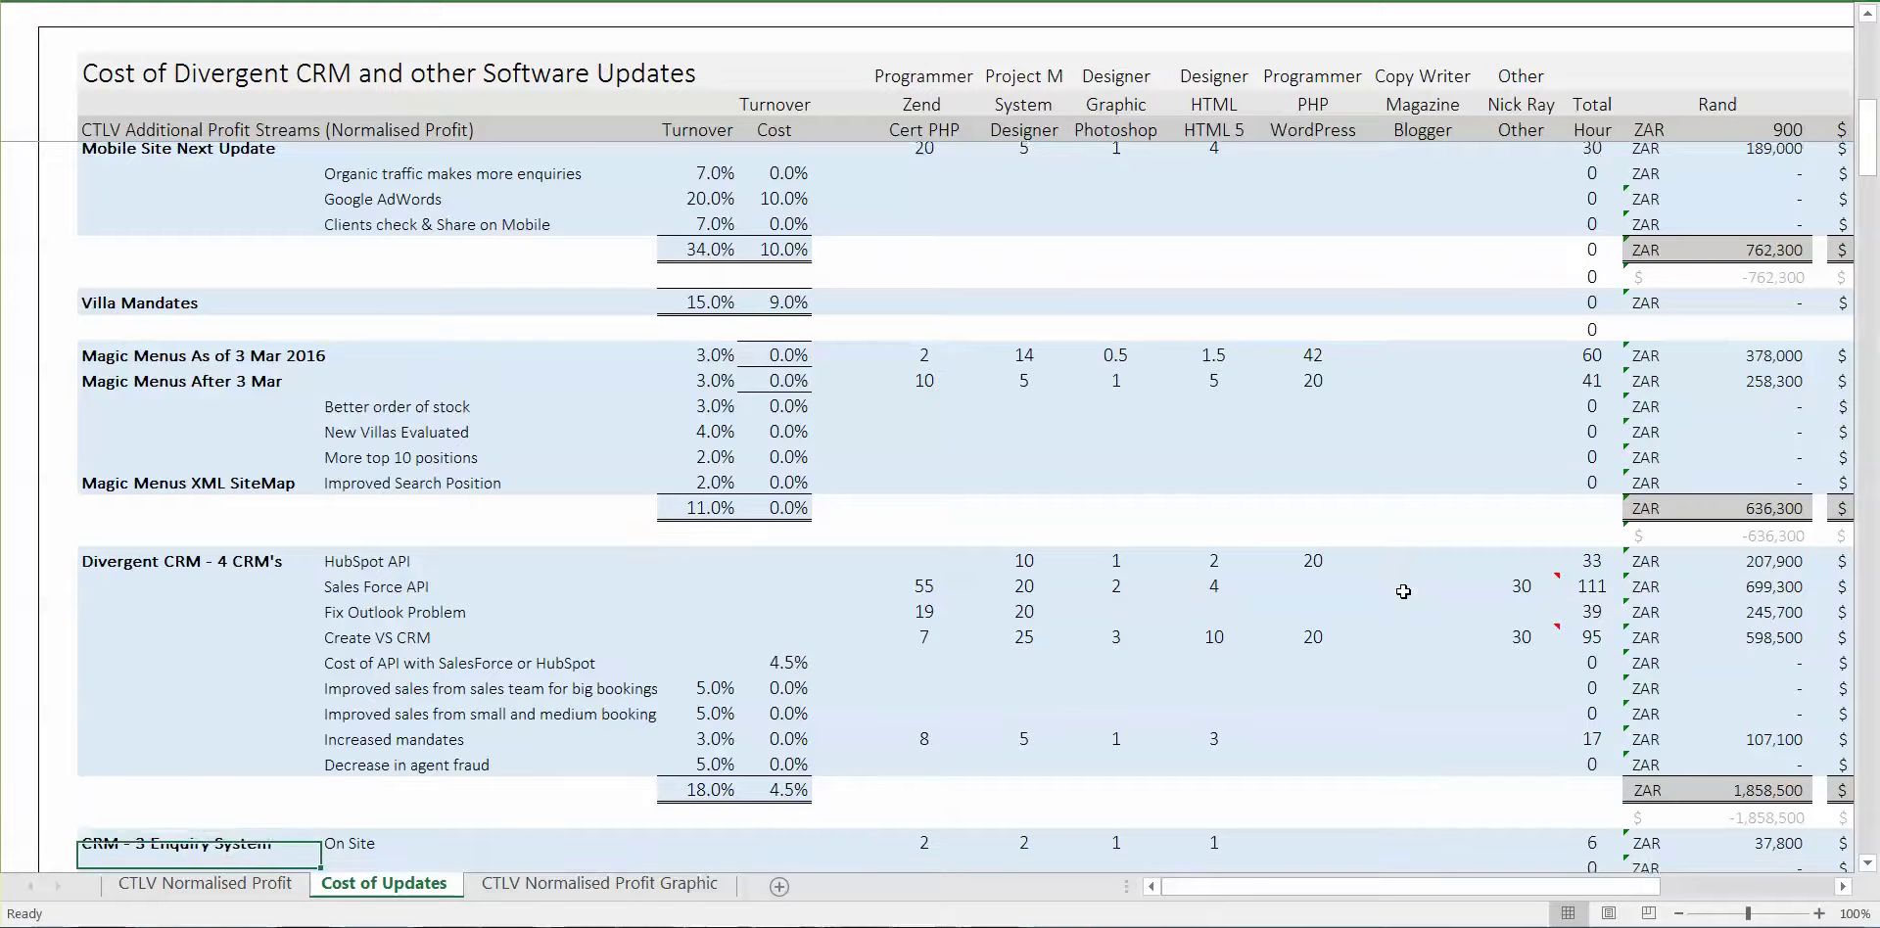
{"action": "key", "text": "Down"}
{"action": "key", "text": "Up"}
{"action": "key", "text": "Up"}
{"action": "key", "text": "Up"}
{"action": "key", "text": "Up"}
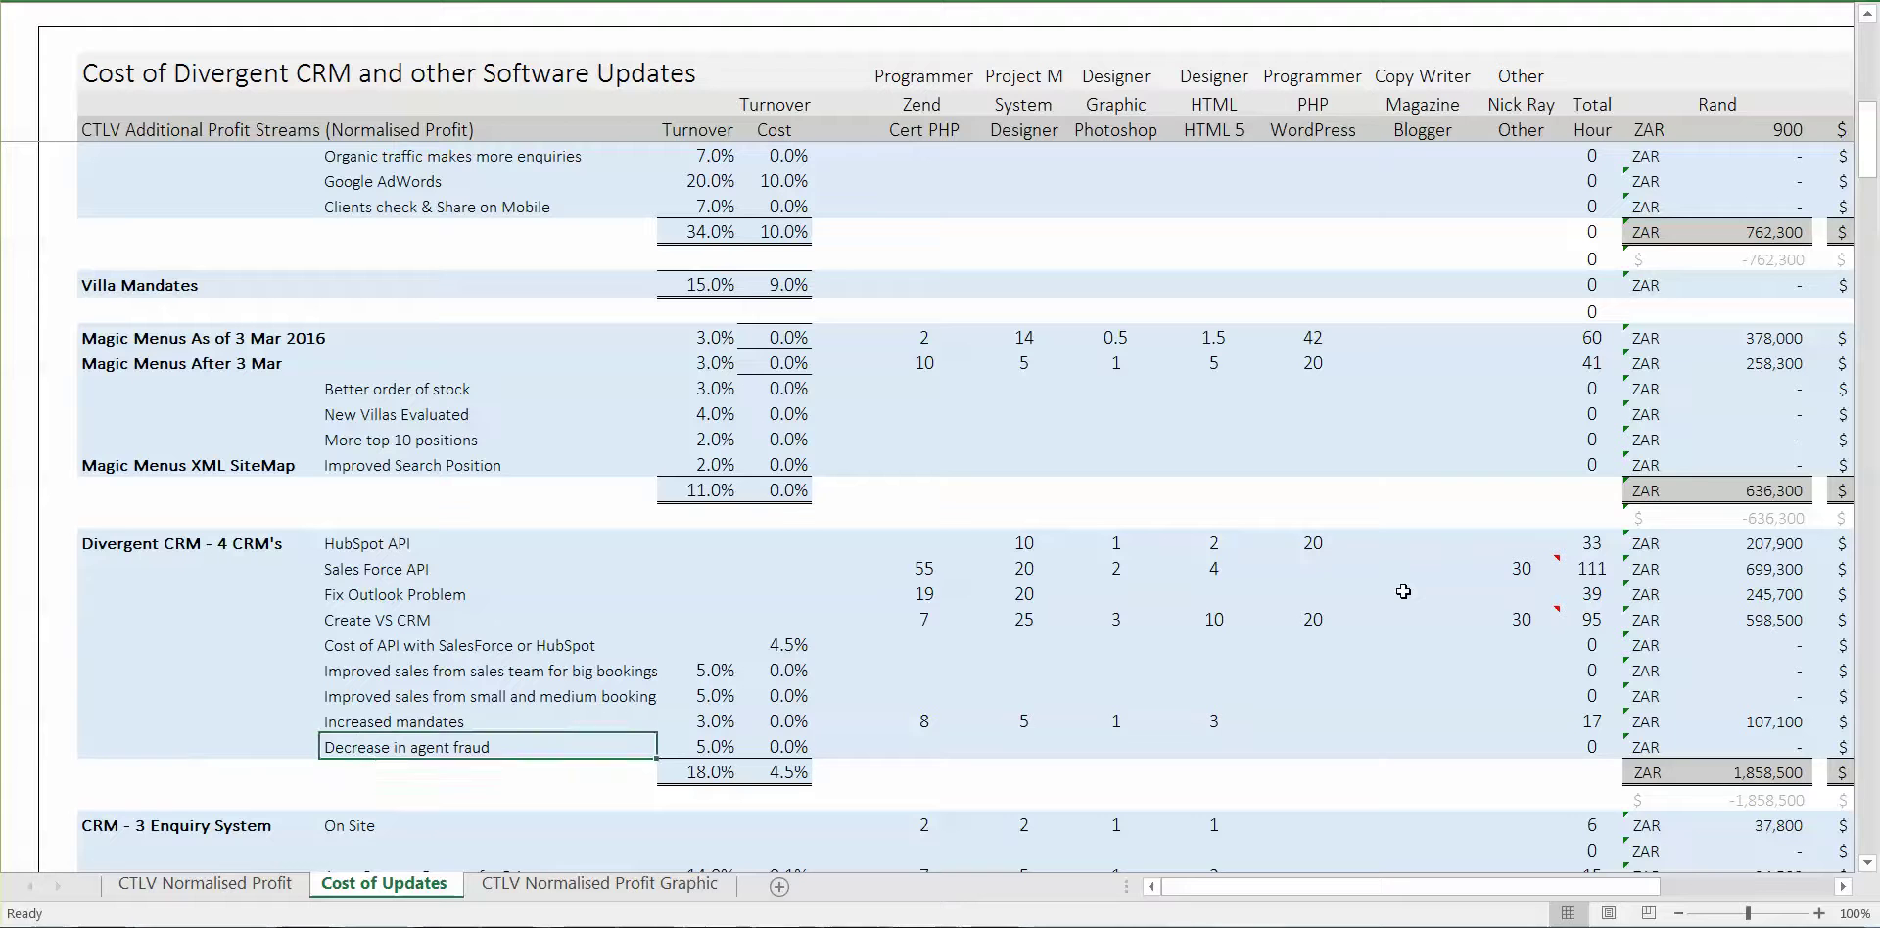
Check the Zend programmer hours in the 4 CRM's section, from Decrease in agent fraud upwards
{"action": "key", "text": "Right"}
{"action": "key", "text": "Right"}
{"action": "key", "text": "Right"}
{"action": "key", "text": "Right"}
{"action": "key", "text": "Right"}
{"action": "key", "text": "Up"}
{"action": "key", "text": "Up"}
{"action": "key", "text": "Up"}
{"action": "key", "text": "Up"}
{"action": "key", "text": "Up"}
{"action": "key", "text": "Up"}
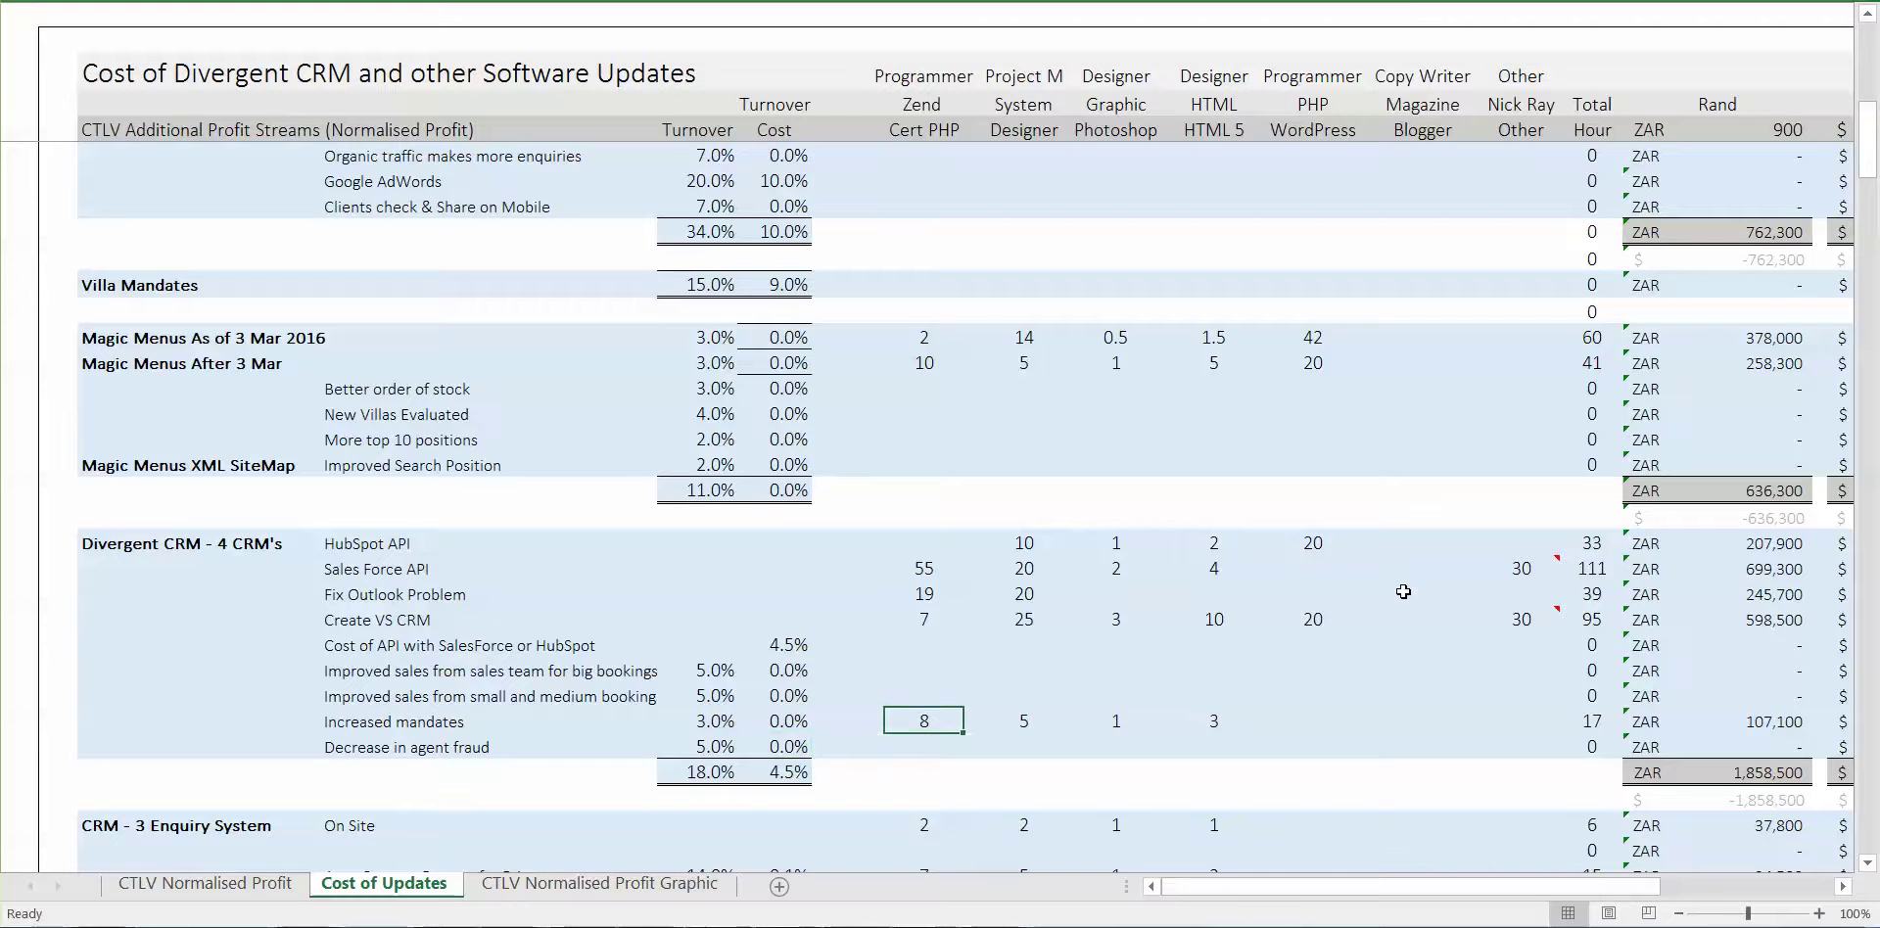
Go down the Zend programmer hours past Increased mandates to the 4 CRM's total row
{"action": "key", "text": "Up"}
{"action": "key", "text": "Up"}
{"action": "key", "text": "Down"}
{"action": "key", "text": "Down"}
{"action": "key", "text": "Down"}
{"action": "key", "text": "Down"}
{"action": "key", "text": "Down"}
{"action": "key", "text": "Down"}
{"action": "key", "text": "Down"}
{"action": "key", "text": "Down"}
{"action": "key", "text": "Down"}
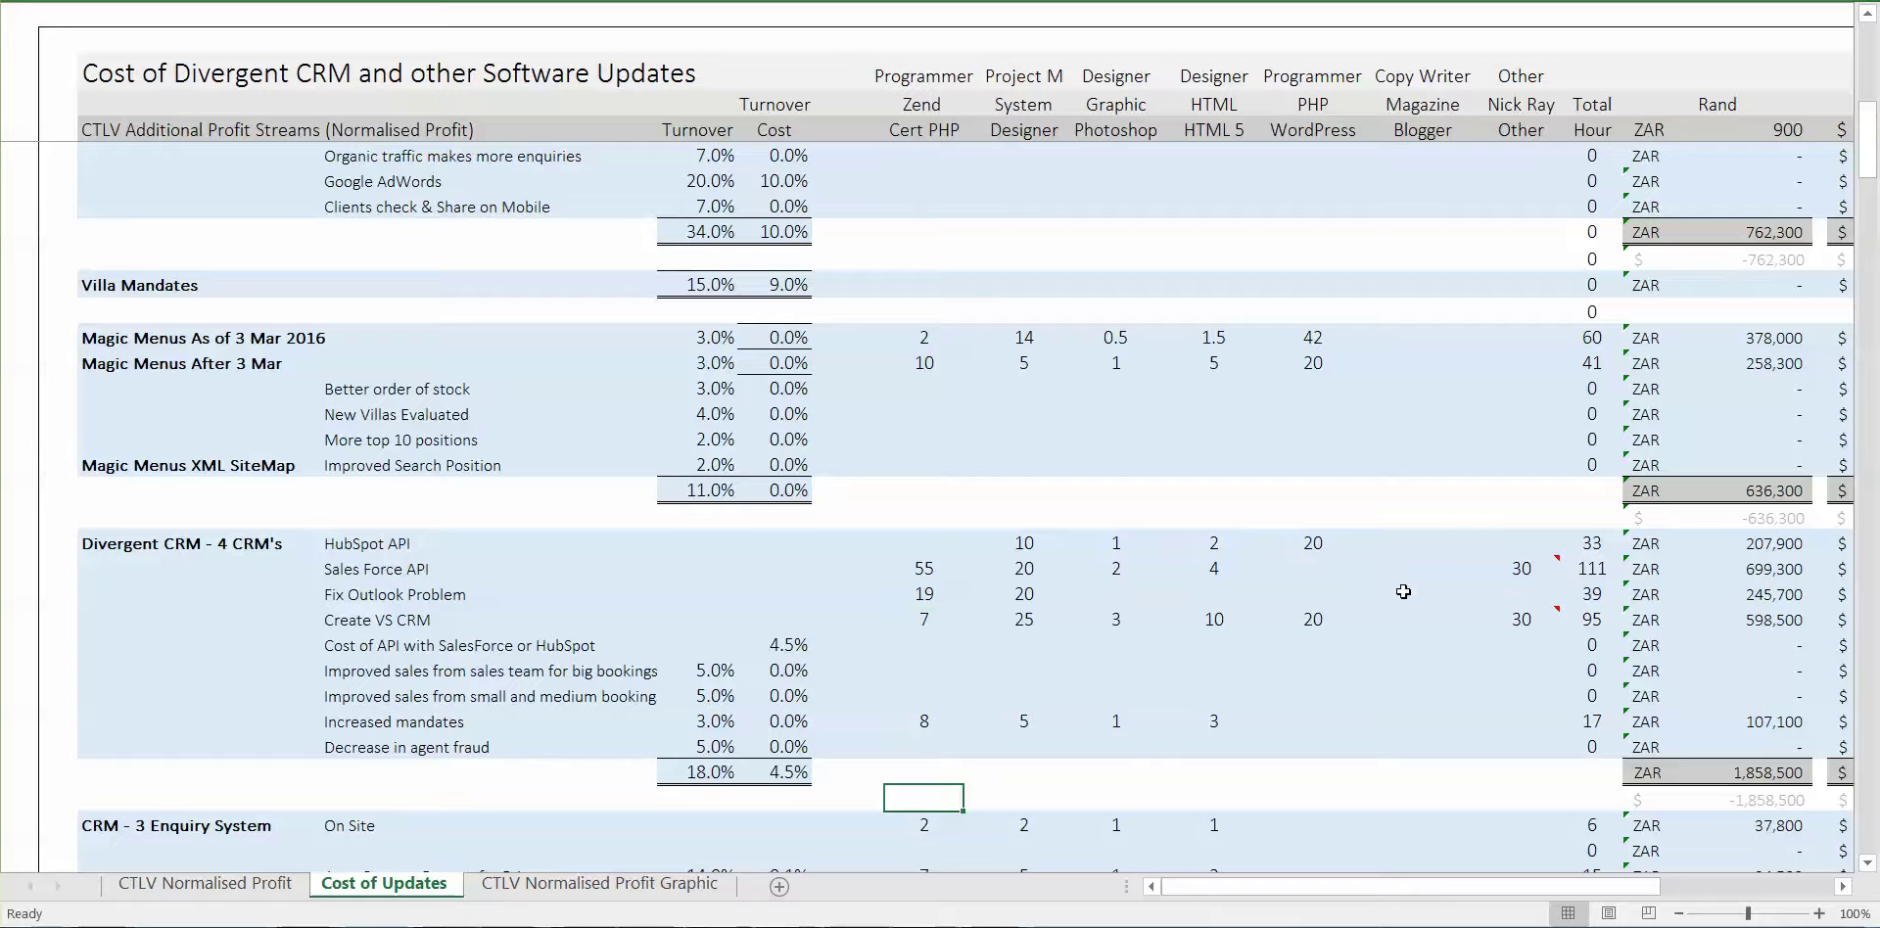
{"action": "key", "text": "Up"}
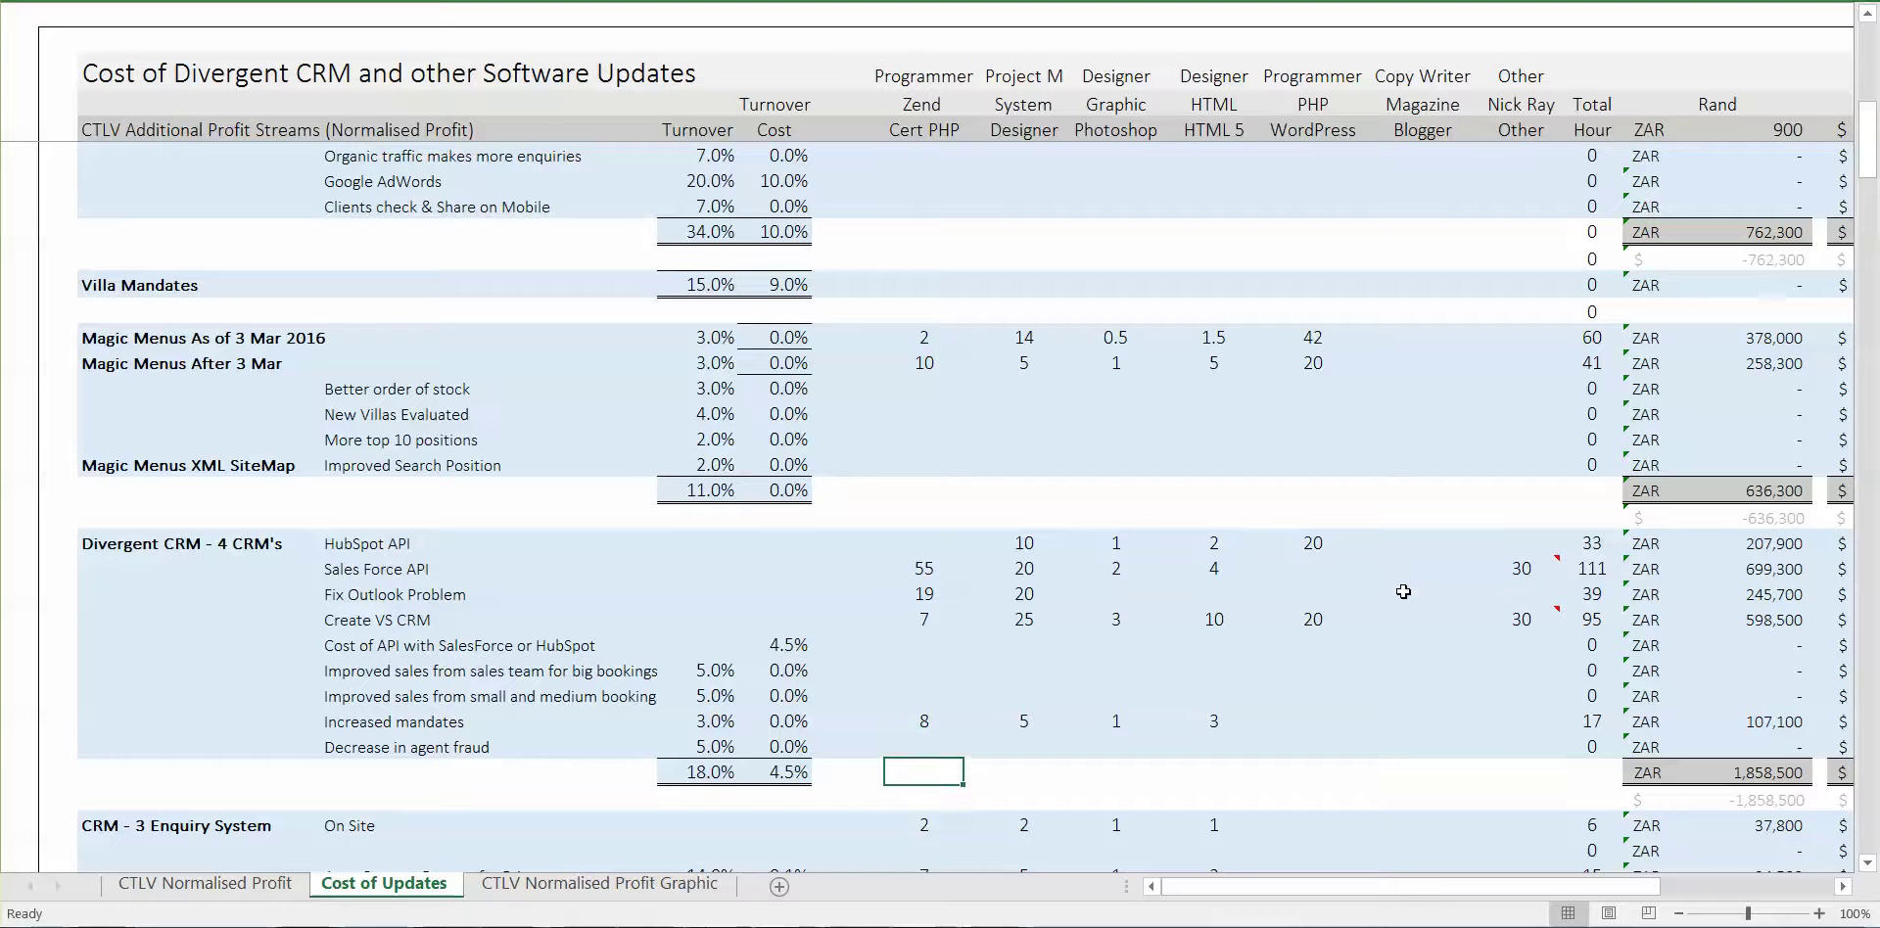
Go back up the Zend programmer hours to the Sales Force API row
{"action": "key", "text": "Up"}
{"action": "key", "text": "Up"}
{"action": "key", "text": "Up"}
{"action": "key", "text": "Up"}
{"action": "key", "text": "Up"}
{"action": "key", "text": "Up"}
{"action": "key", "text": "Up"}
{"action": "key", "text": "Up"}
{"action": "key", "text": "Up"}
{"action": "key", "text": "Up"}
{"action": "key", "text": "Down"}
{"action": "key", "text": "Down"}
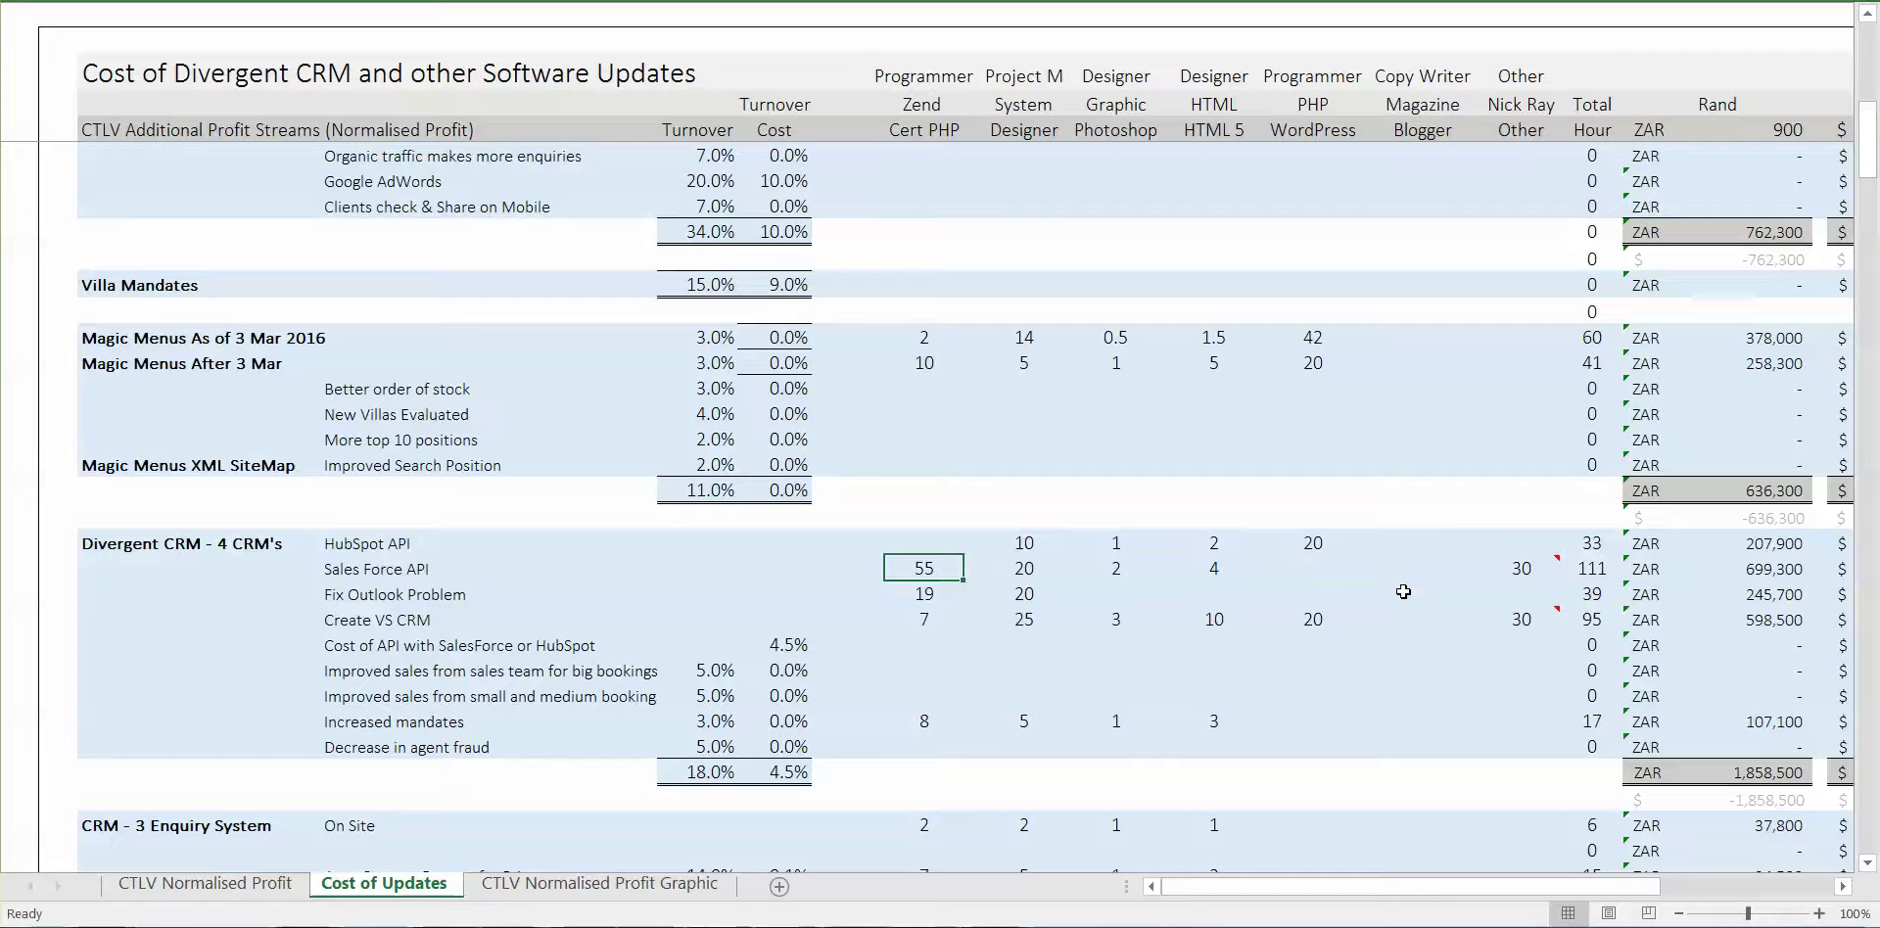
Review the programmer hours below Sales Force API, ending on the Create VS CRM label
{"action": "key", "text": "Down"}
{"action": "key", "text": "Down"}
{"action": "key", "text": "Down"}
{"action": "key", "text": "Down"}
{"action": "key", "text": "Down"}
{"action": "key", "text": "Down"}
{"action": "key", "text": "Up"}
{"action": "key", "text": "Up"}
{"action": "key", "text": "Up"}
{"action": "key", "text": "Up"}
{"action": "key", "text": "Left"}
{"action": "key", "text": "Left"}
{"action": "key", "text": "Left"}
{"action": "key", "text": "Left"}
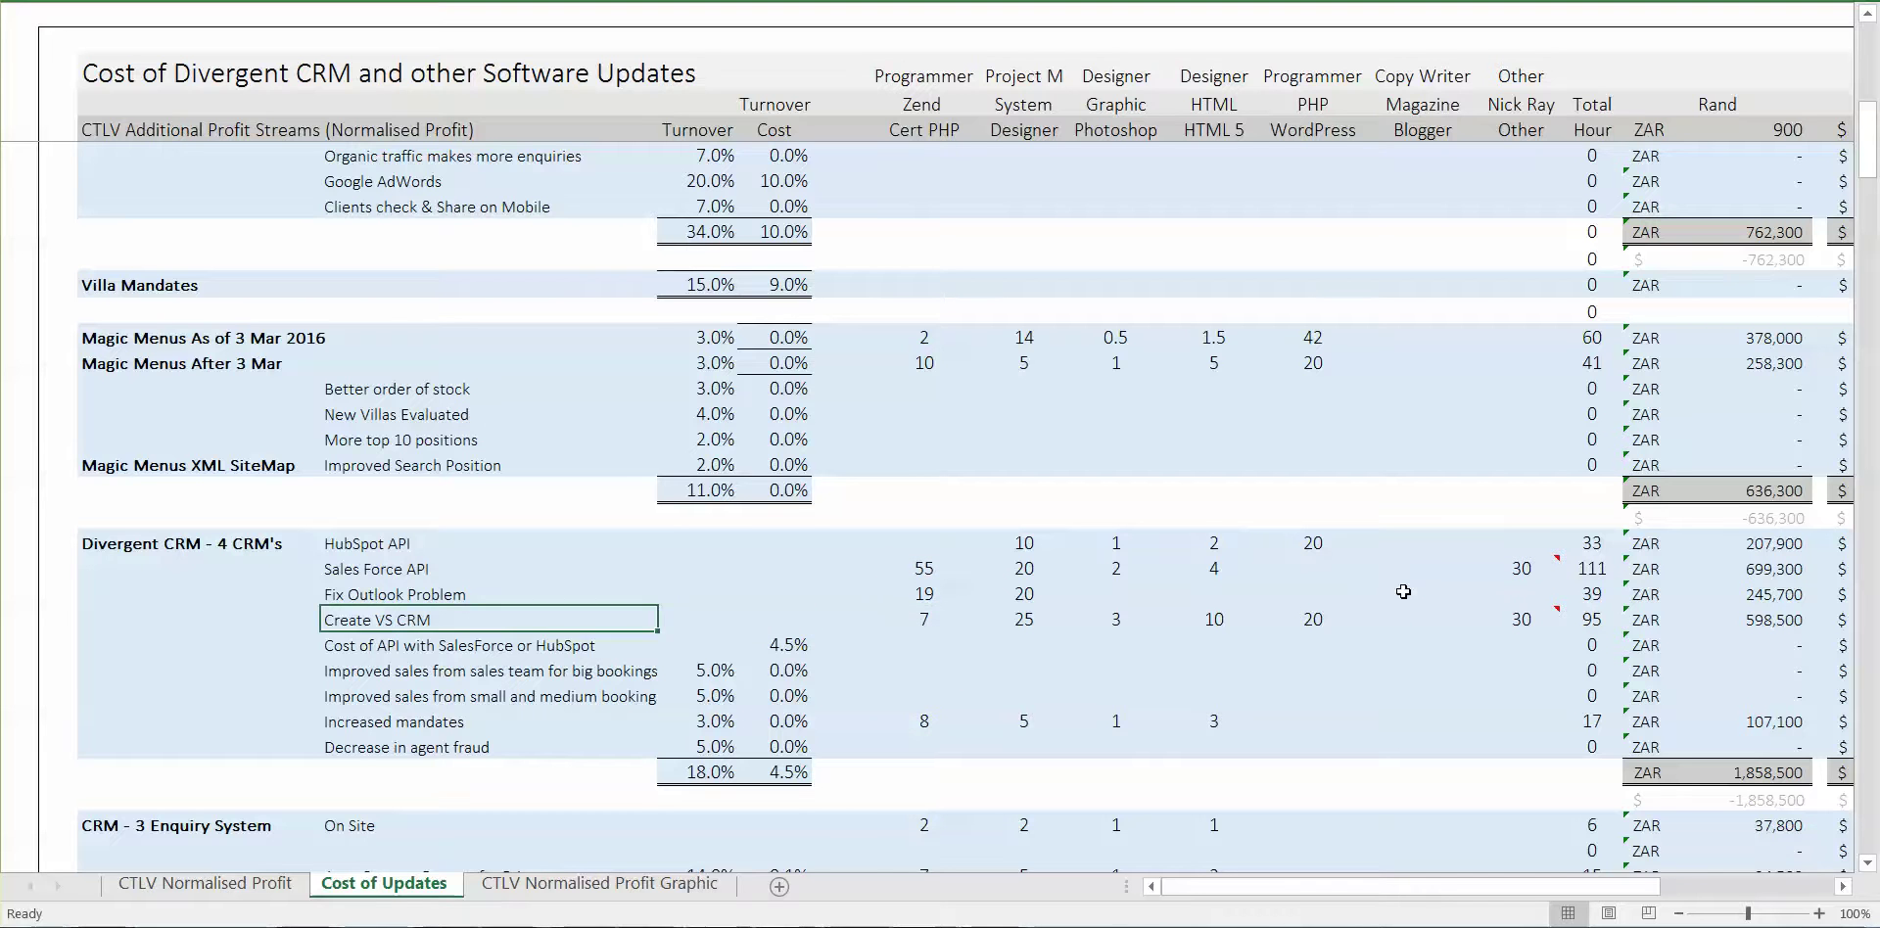
Go down the Zend programmer hours from Create VS CRM to the Divergent CRM - 5 Newsletter row
{"action": "key", "text": "Right"}
{"action": "key", "text": "Right"}
{"action": "key", "text": "Right"}
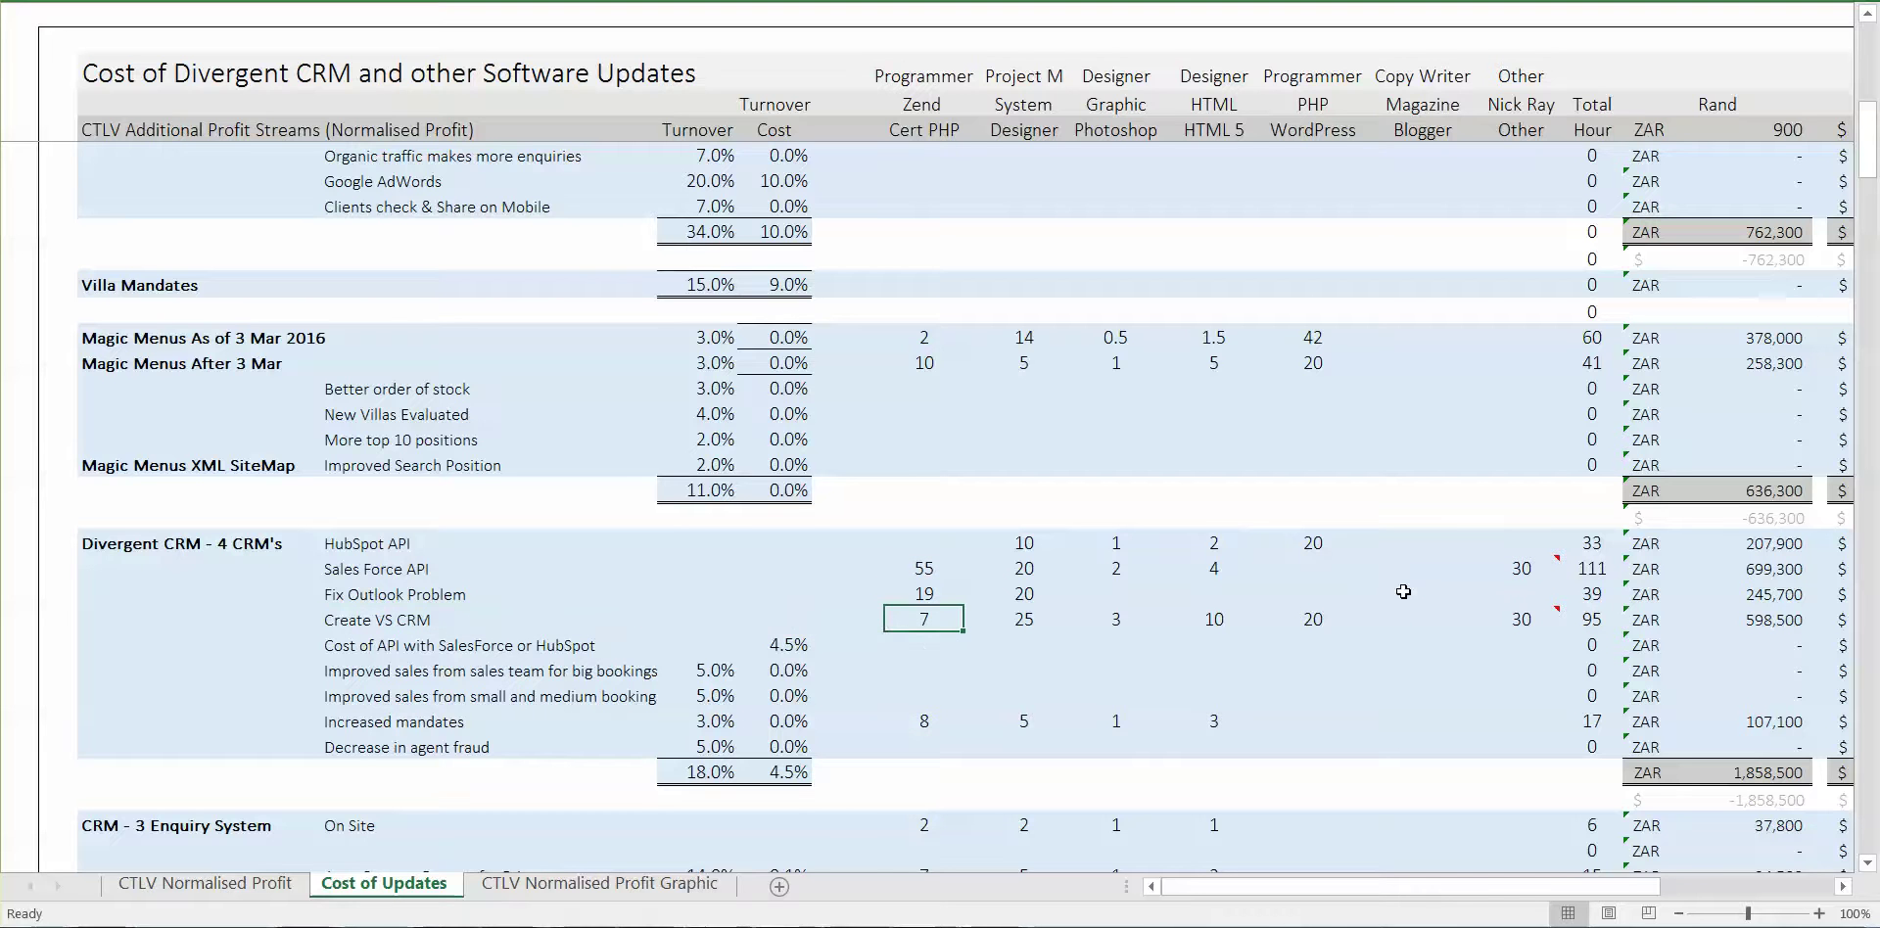
{"action": "key", "text": "Down"}
{"action": "key", "text": "Down"}
{"action": "key", "text": "Down"}
{"action": "key", "text": "Down"}
{"action": "key", "text": "Down"}
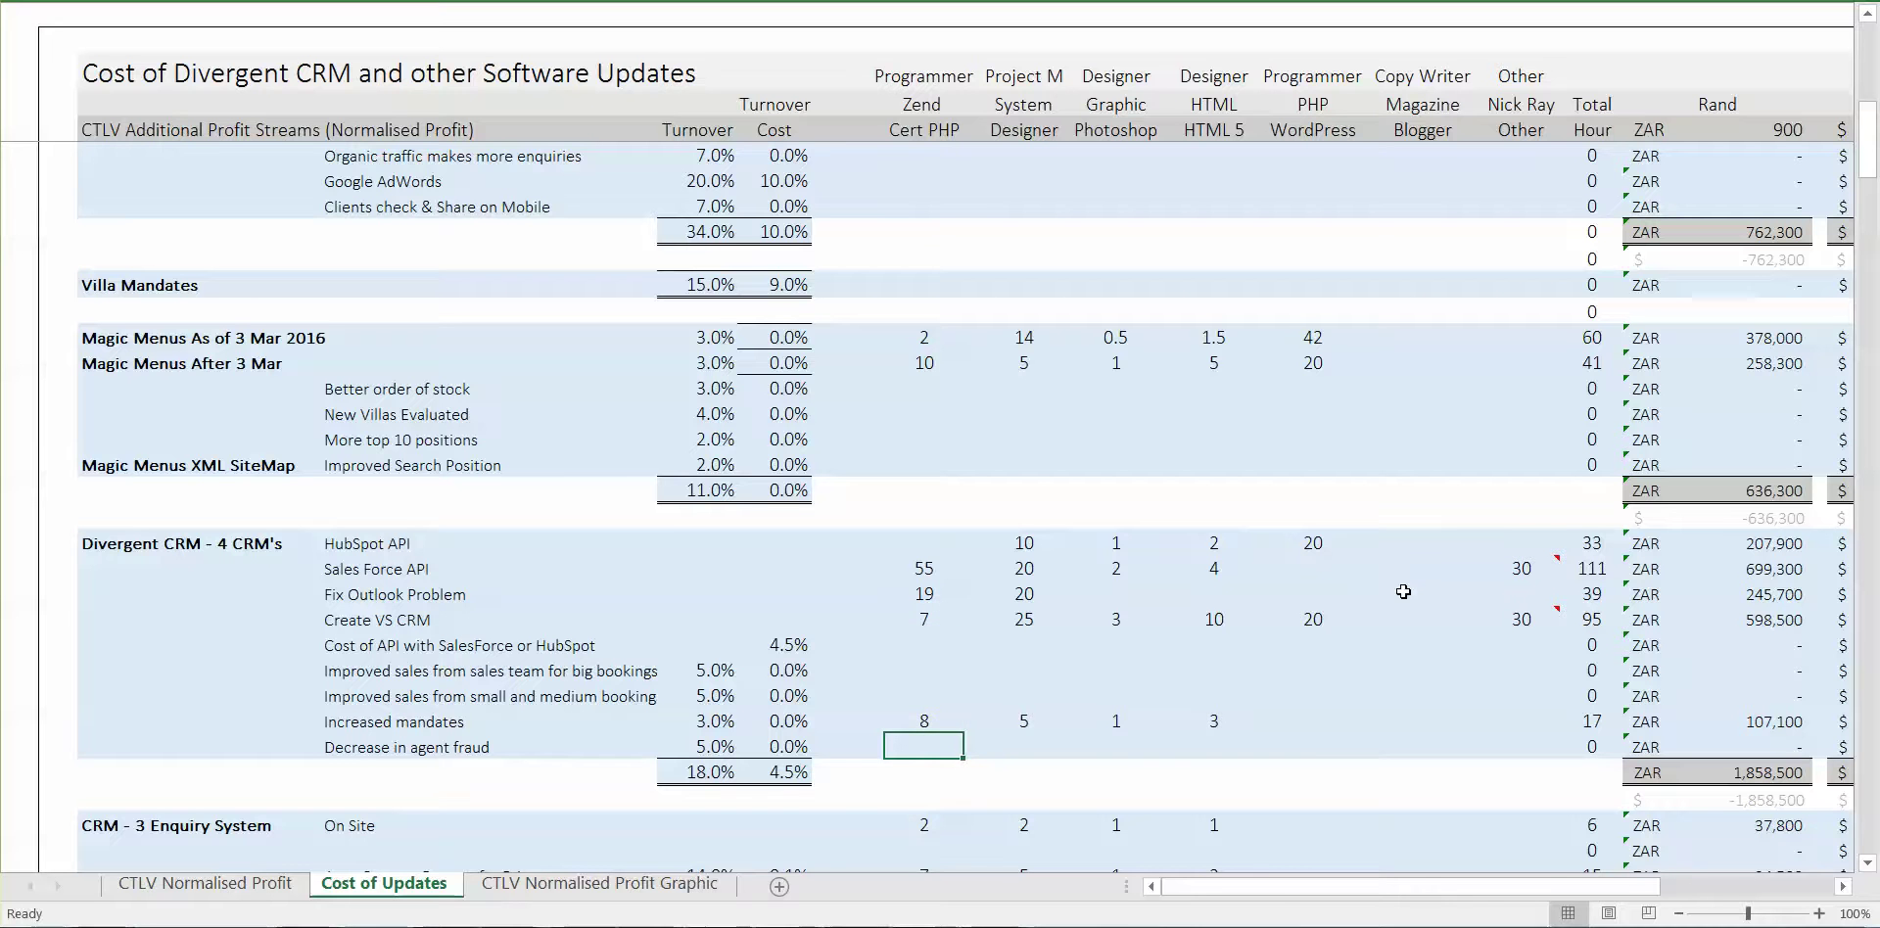
{"action": "key", "text": "Down"}
{"action": "key", "text": "Down"}
{"action": "key", "text": "Down"}
{"action": "key", "text": "Down"}
{"action": "key", "text": "Down"}
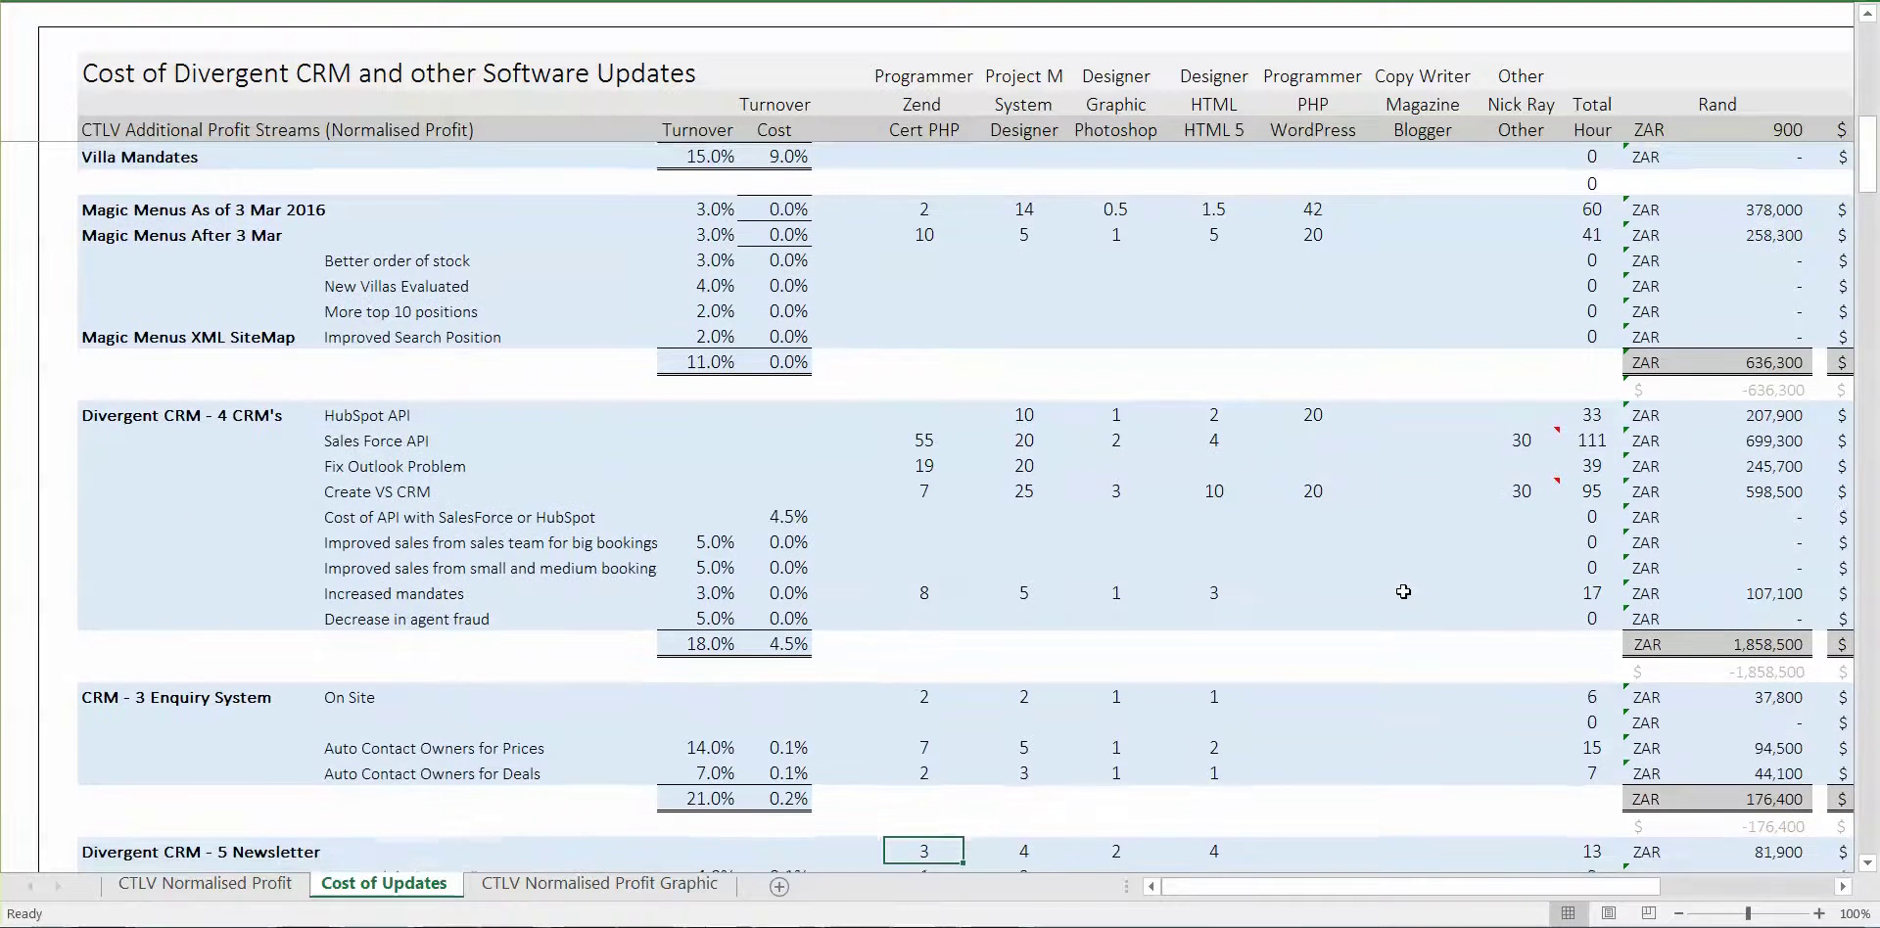
Set the CRM - 3 Enquiry System On Site row's Zend programmer hours to 3, System Designer hours to 3 and HTML 5 hours to 2
{"action": "key", "text": "Up"}
{"action": "key", "text": "Up"}
{"action": "key", "text": "Up"}
{"action": "key", "text": "Up"}
{"action": "key", "text": "Up"}
{"action": "key", "text": "Up"}
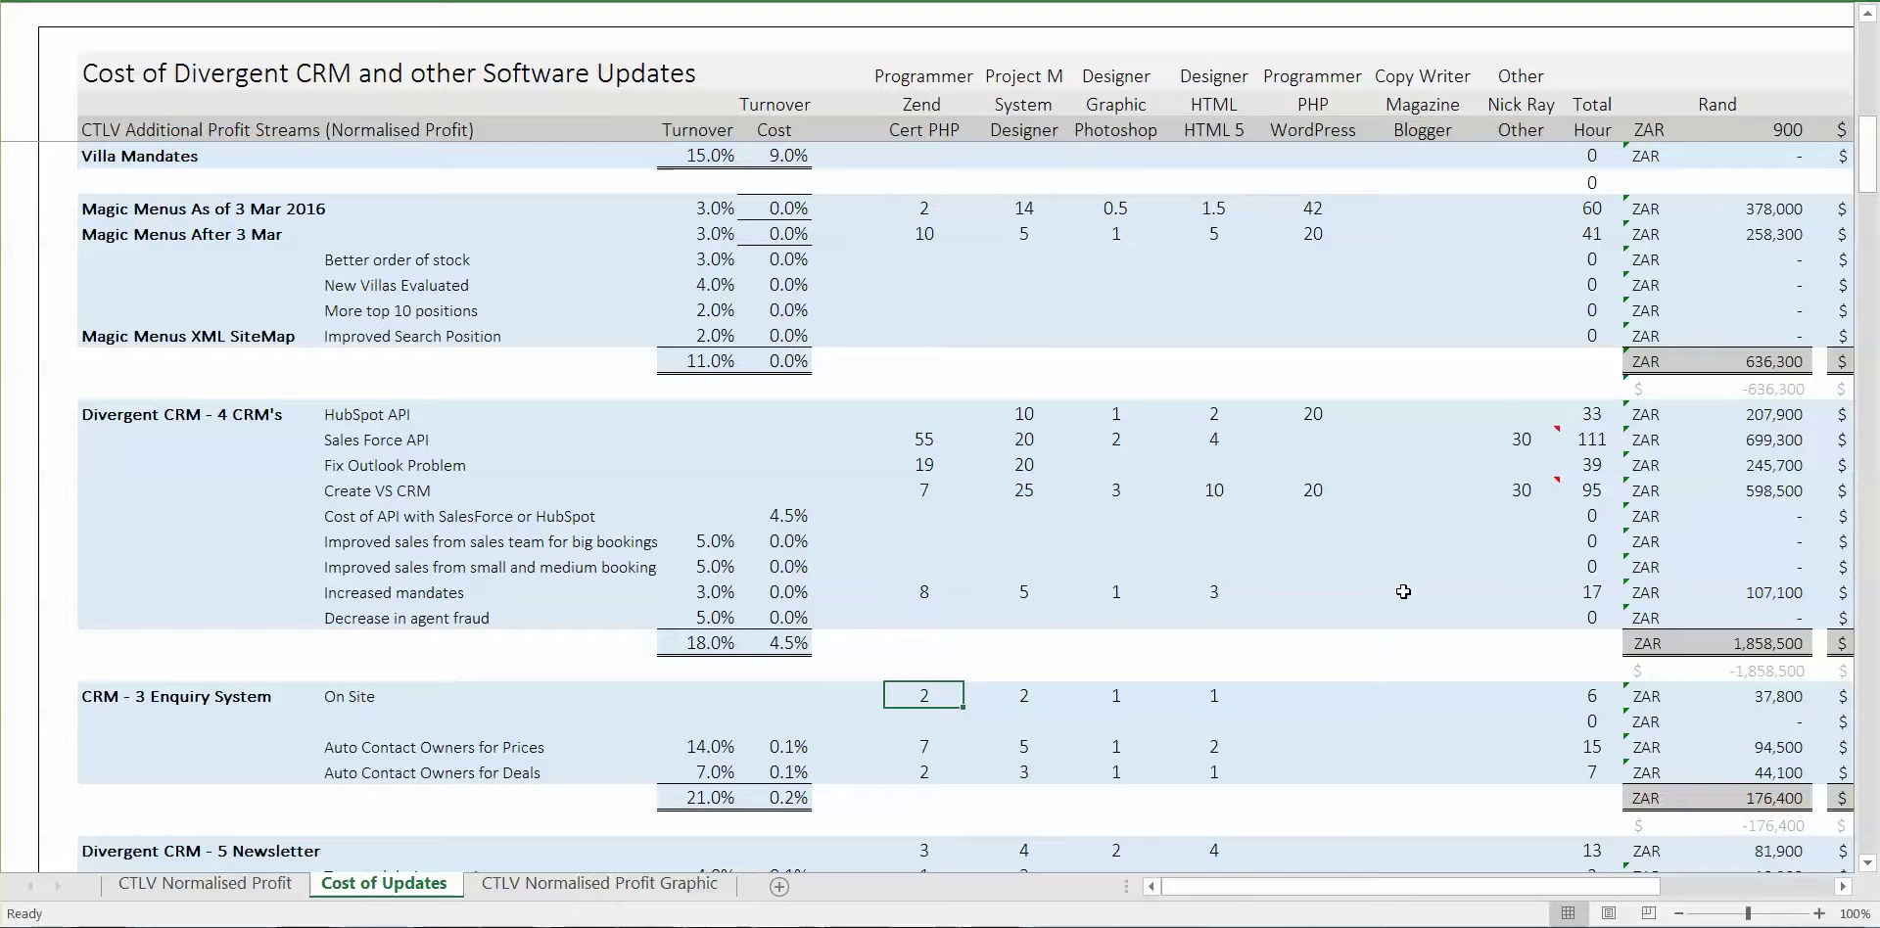
{"action": "type", "text": "3"}
{"action": "key", "text": "Tab"}
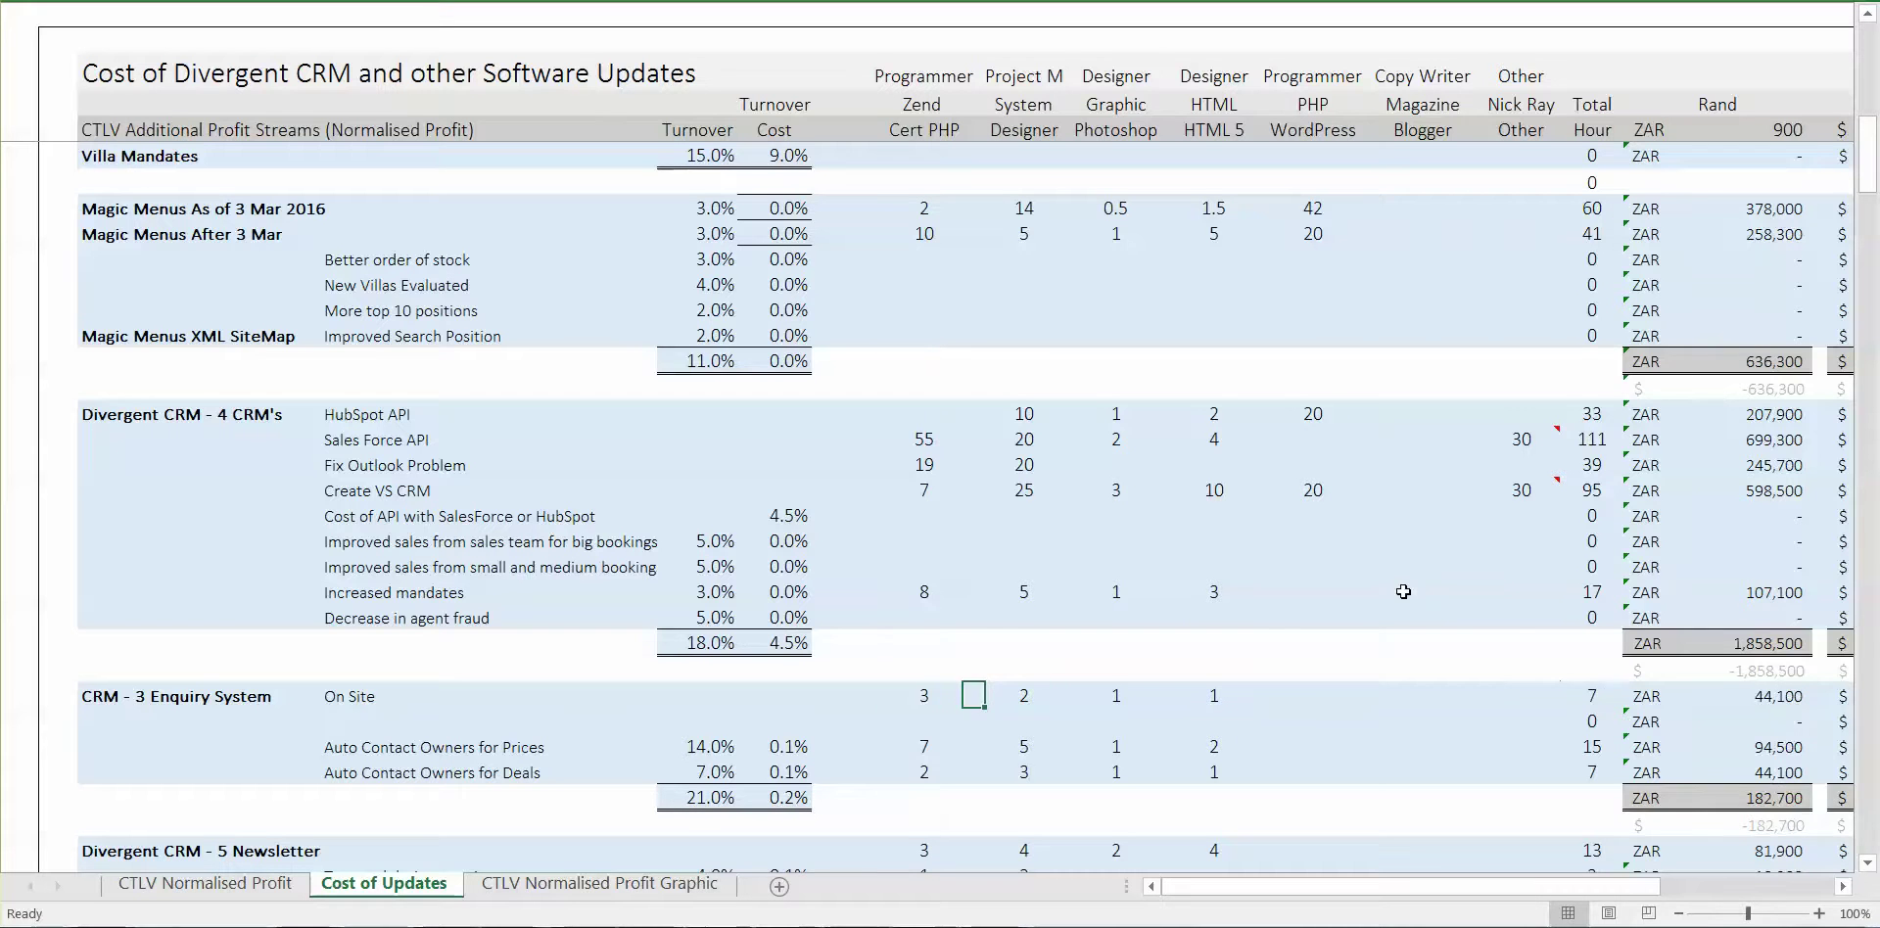
{"action": "type", "text": "3"}
{"action": "key", "text": "Tab"}
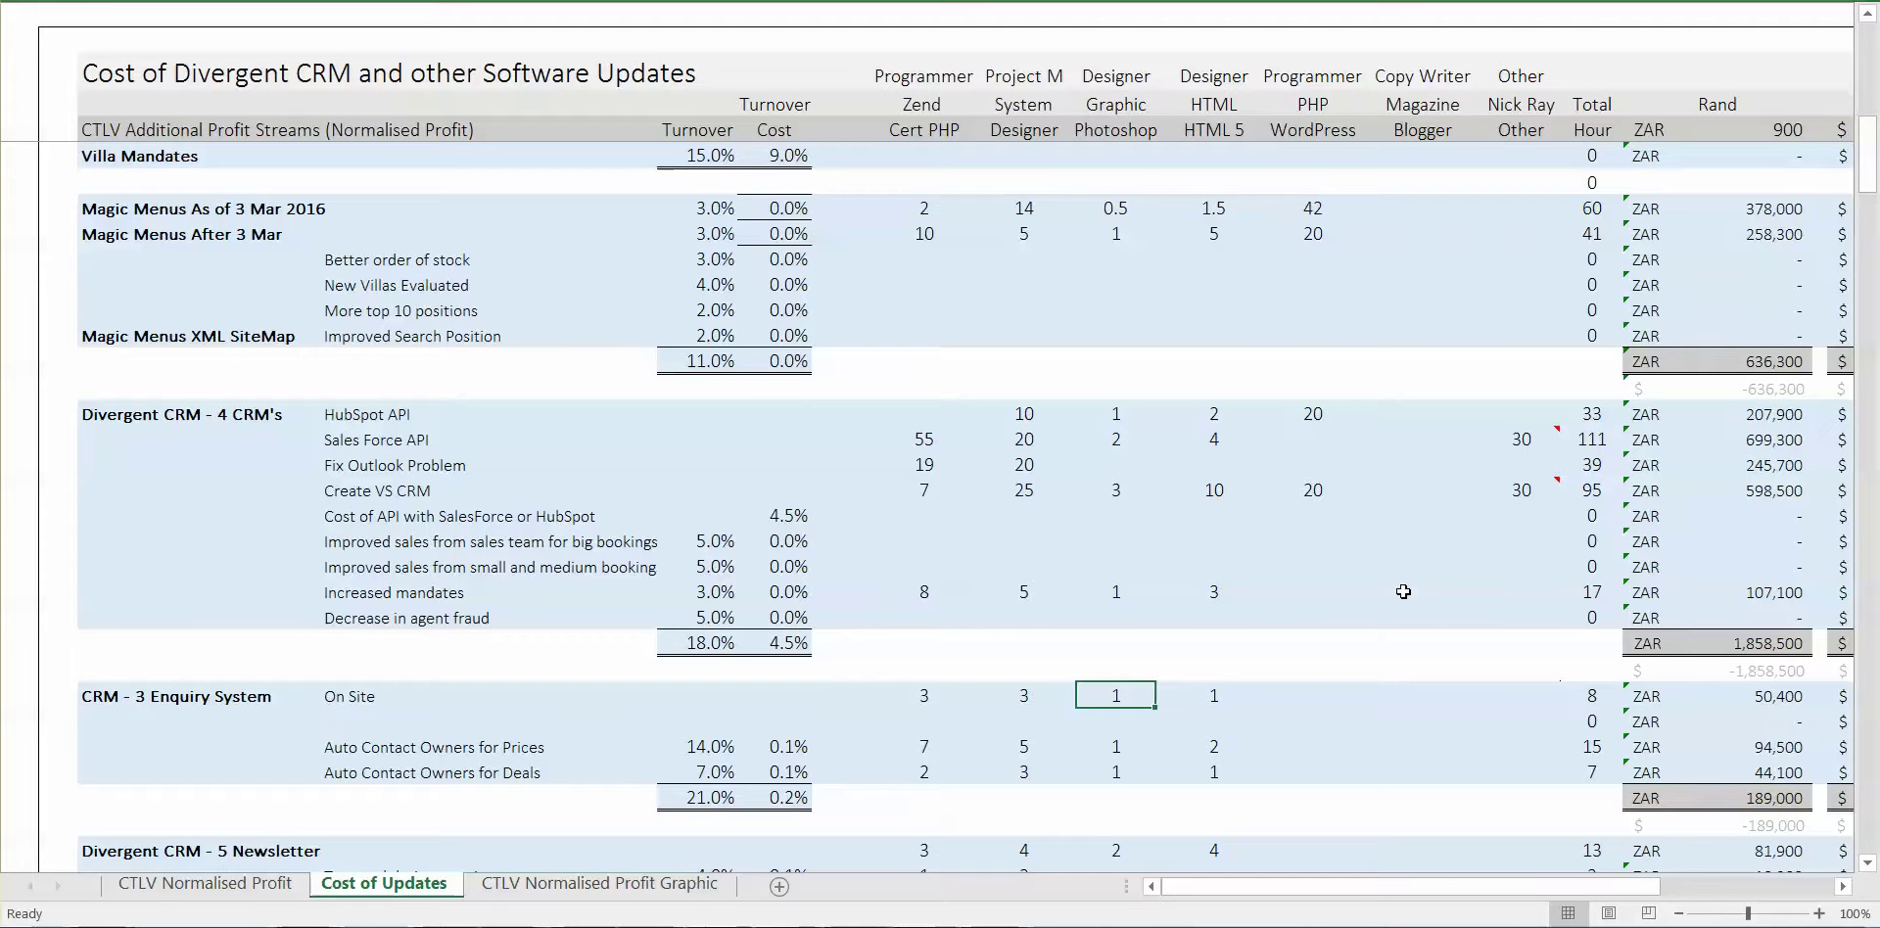
{"action": "key", "text": "Tab"}
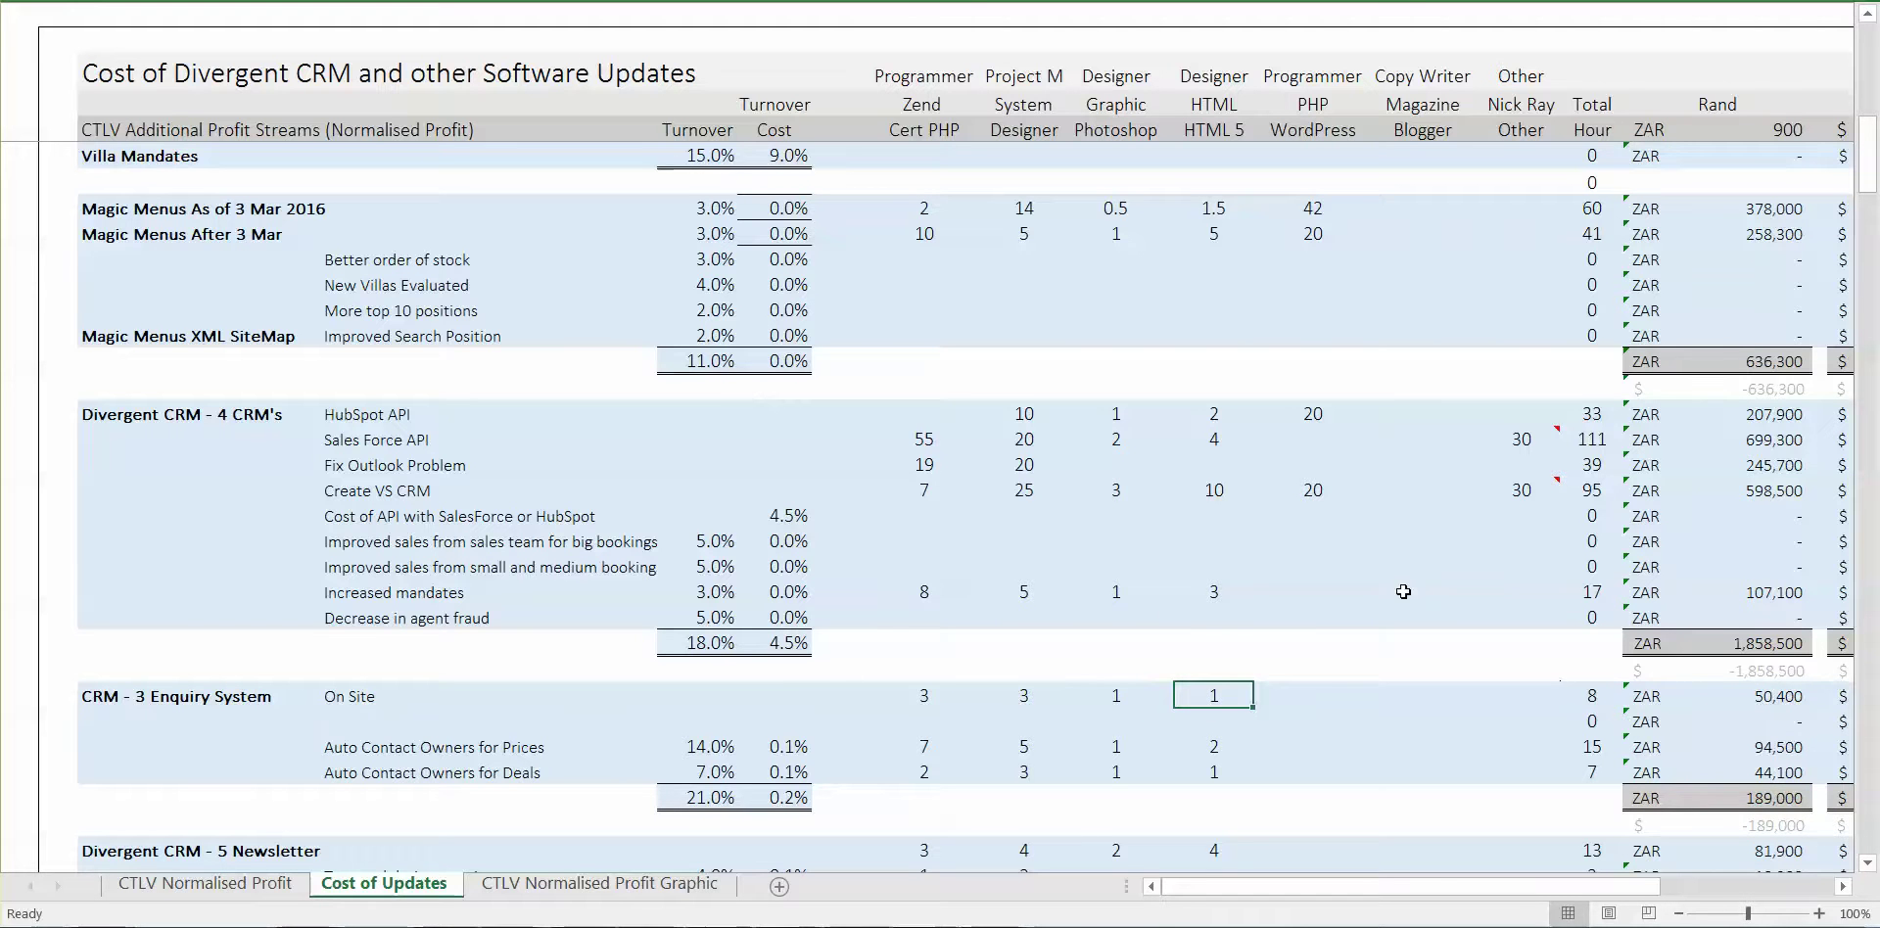
{"action": "type", "text": "2"}
{"action": "key", "text": "Down"}
Examine the Auto Contact Owners for Prices row, from its label to its turnover gain
{"action": "key", "text": "Down"}
{"action": "key", "text": "Left"}
{"action": "key", "text": "Left"}
{"action": "key", "text": "Left"}
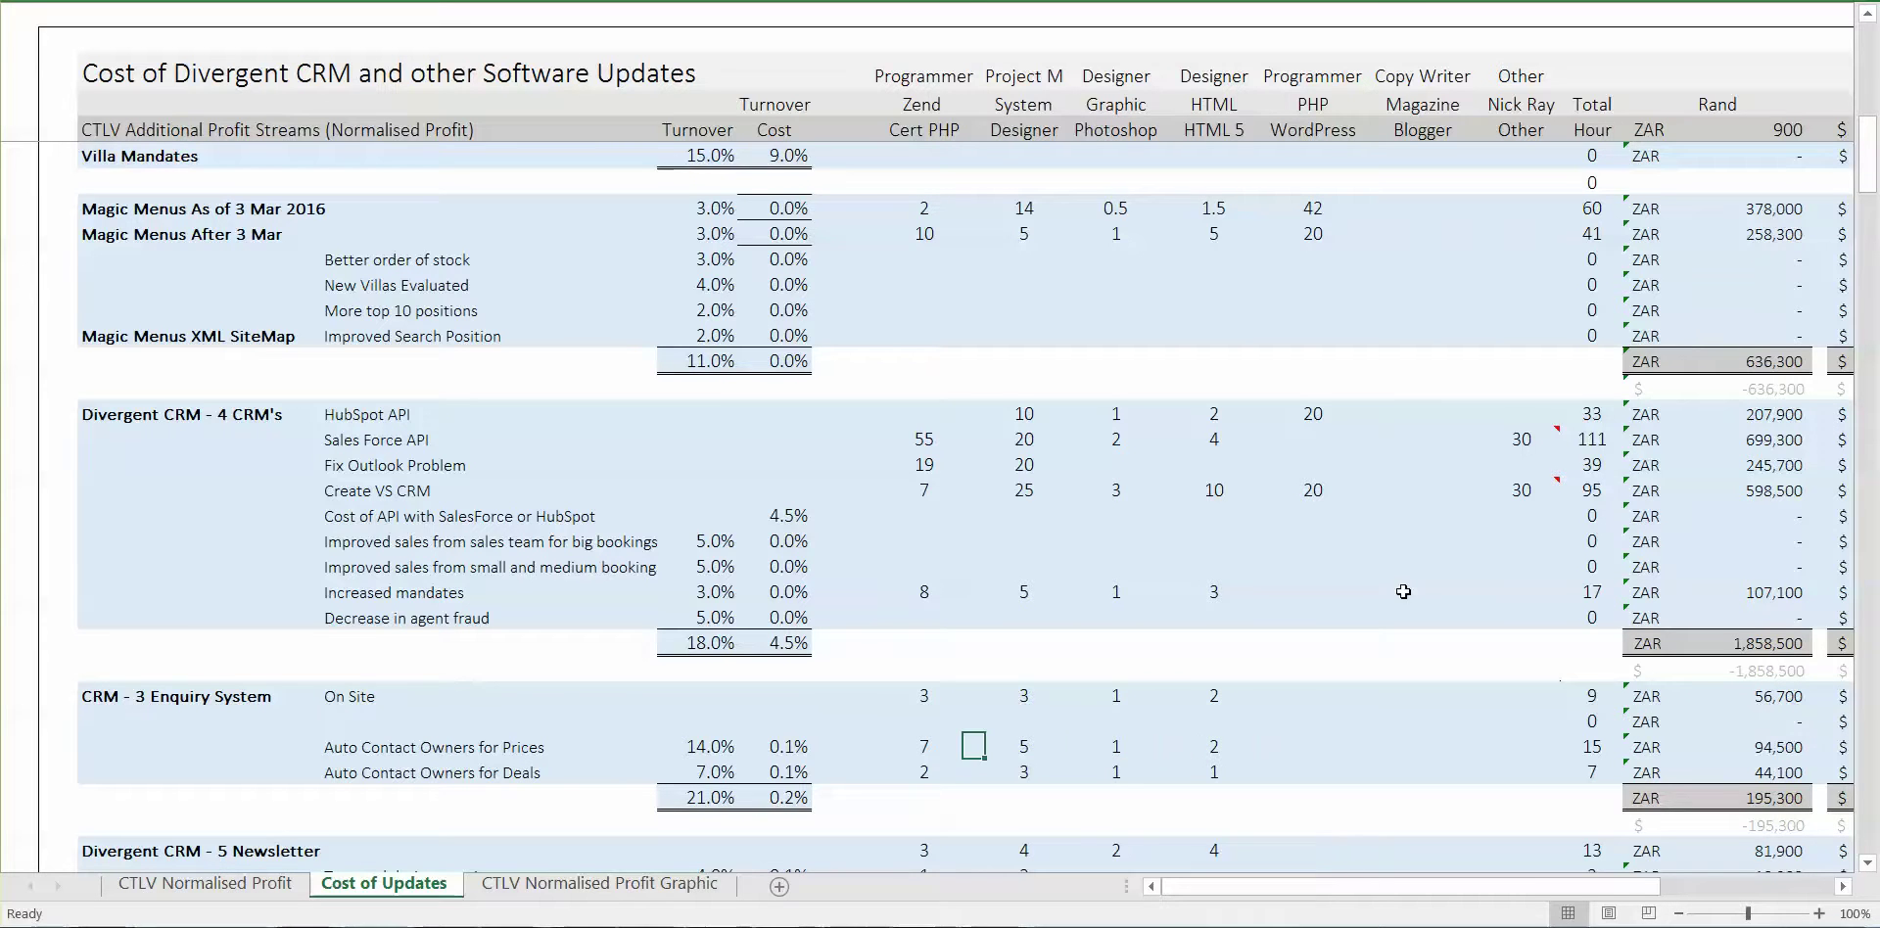
{"action": "key", "text": "Left"}
{"action": "key", "text": "Left"}
{"action": "key", "text": "Left"}
{"action": "key", "text": "Left"}
{"action": "key", "text": "Left"}
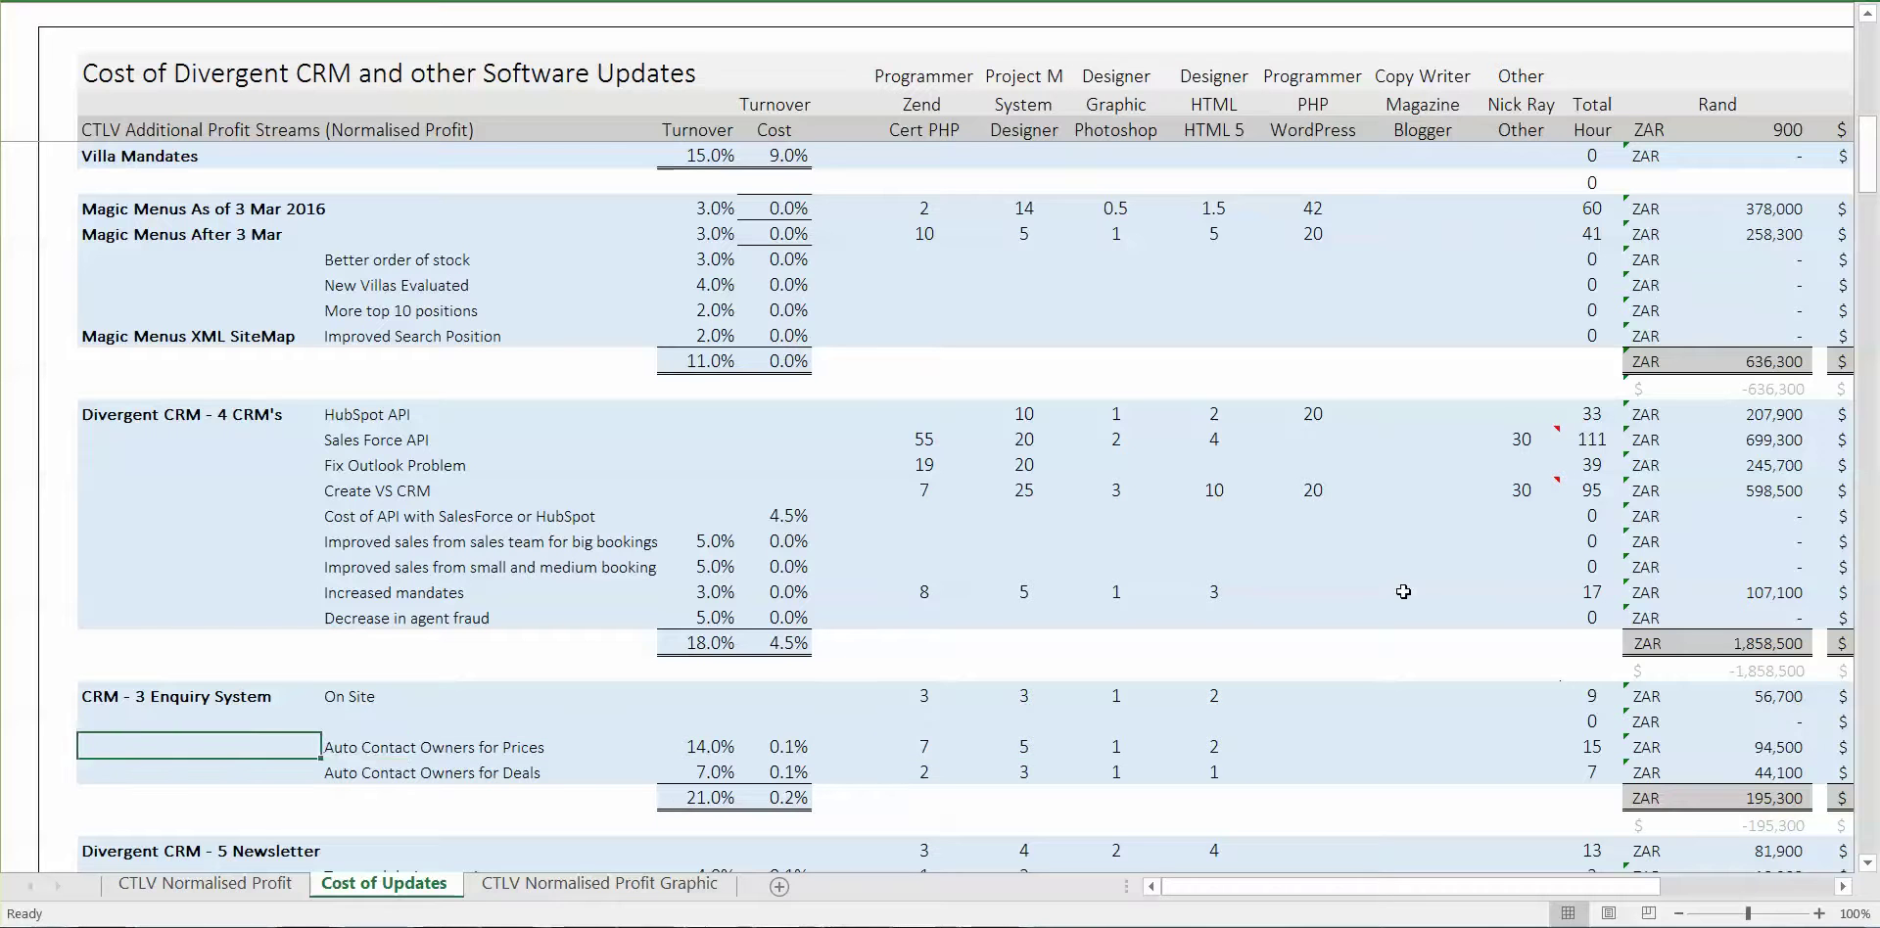
{"action": "key", "text": "Right"}
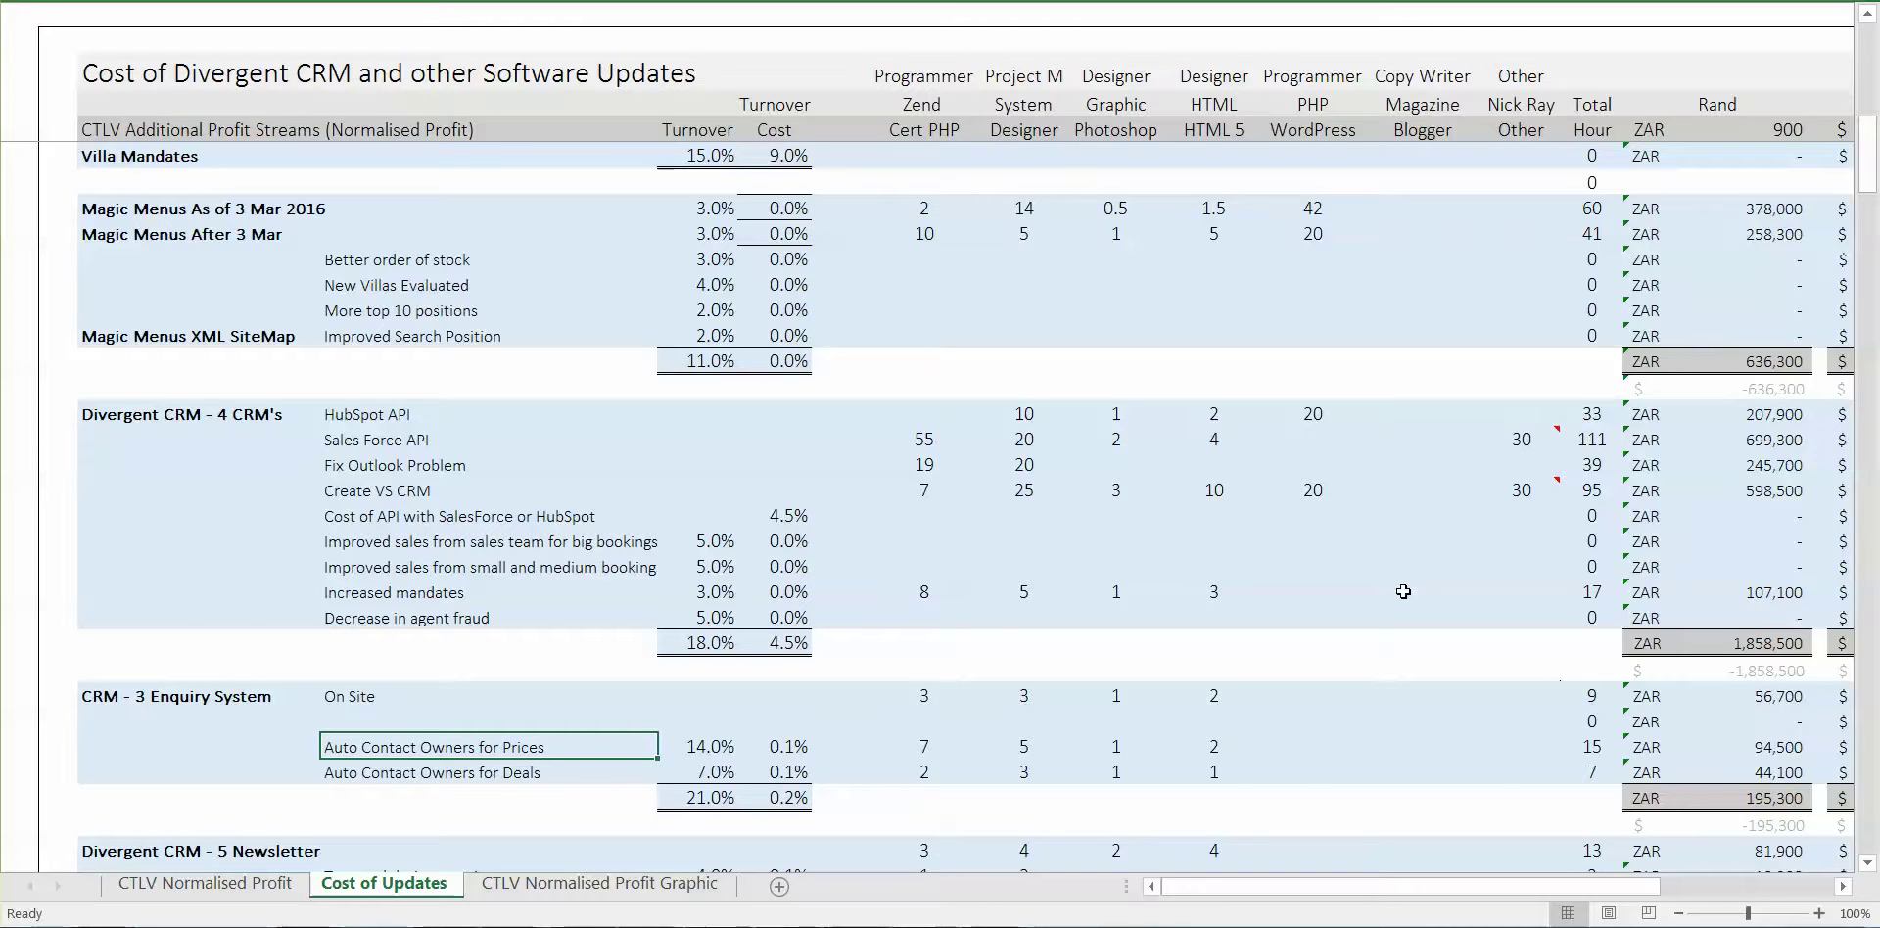
{"action": "key", "text": "Right"}
{"action": "key", "text": "Right"}
{"action": "key", "text": "Right"}
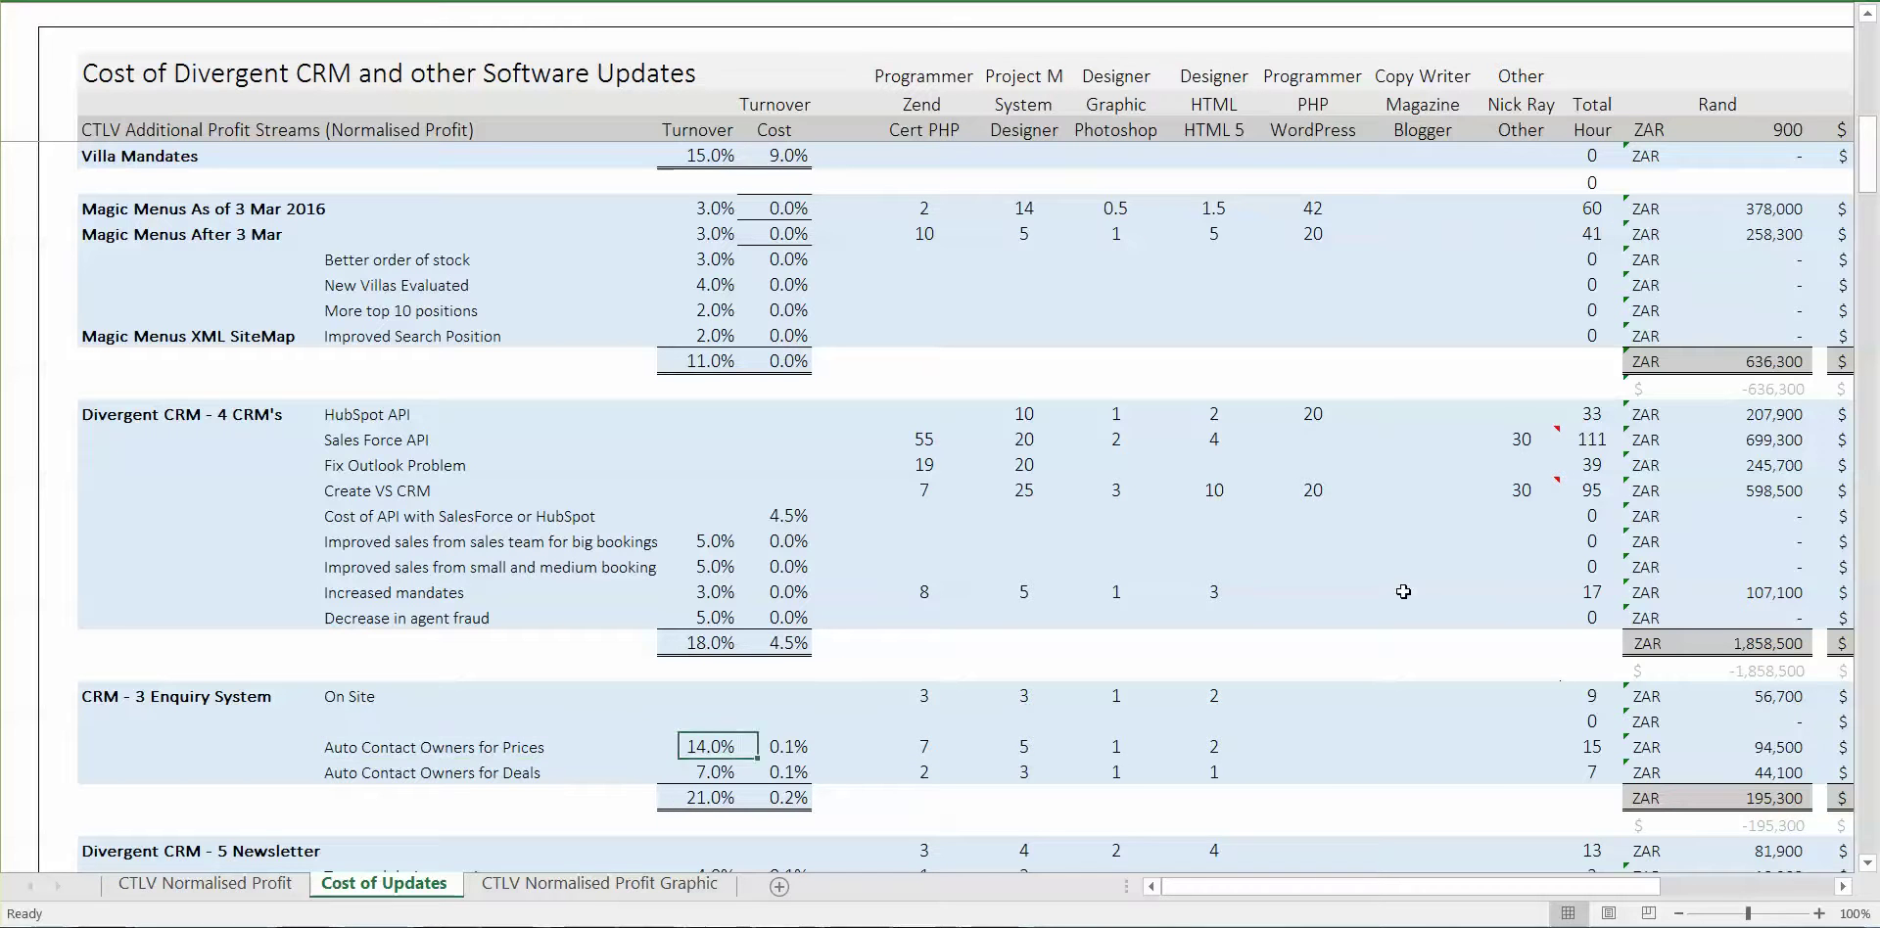
Examine the Auto Contact Owners for Prices row across its turnover gain, turnover cost and programmer hours
{"action": "key", "text": "Right"}
{"action": "key", "text": "Right"}
{"action": "key", "text": "Right"}
{"action": "key", "text": "Left"}
{"action": "key", "text": "Left"}
{"action": "key", "text": "Left"}
{"action": "key", "text": "Left"}
{"action": "key", "text": "Left"}
{"action": "key", "text": "Right"}
{"action": "key", "text": "Right"}
{"action": "key", "text": "Right"}
{"action": "key", "text": "Right"}
{"action": "key", "text": "Left"}
{"action": "key", "text": "Left"}
{"action": "key", "text": "Left"}
Review the rows above Auto Contact Owners for Prices through the 4 CRM's section and return to the enquiry system
{"action": "key", "text": "Up"}
{"action": "key", "text": "Up"}
{"action": "key", "text": "Up"}
{"action": "key", "text": "Up"}
{"action": "key", "text": "Up"}
{"action": "key", "text": "Up"}
{"action": "key", "text": "Up"}
{"action": "key", "text": "Up"}
{"action": "key", "text": "Up"}
{"action": "key", "text": "Up"}
{"action": "key", "text": "Up"}
{"action": "key", "text": "Down"}
{"action": "key", "text": "Down"}
{"action": "key", "text": "Down"}
{"action": "key", "text": "Down"}
{"action": "key", "text": "Down"}
{"action": "key", "text": "Down"}
{"action": "key", "text": "Down"}
{"action": "key", "text": "Down"}
{"action": "key", "text": "Down"}
{"action": "key", "text": "Down"}
{"action": "key", "text": "Down"}
{"action": "key", "text": "Down"}
Go to the Zend programmer hours of the Auto Contact Owners for Deals row
{"action": "key", "text": "Up"}
{"action": "key", "text": "Left"}
{"action": "key", "text": "Left"}
{"action": "key", "text": "Down"}
{"action": "key", "text": "Right"}
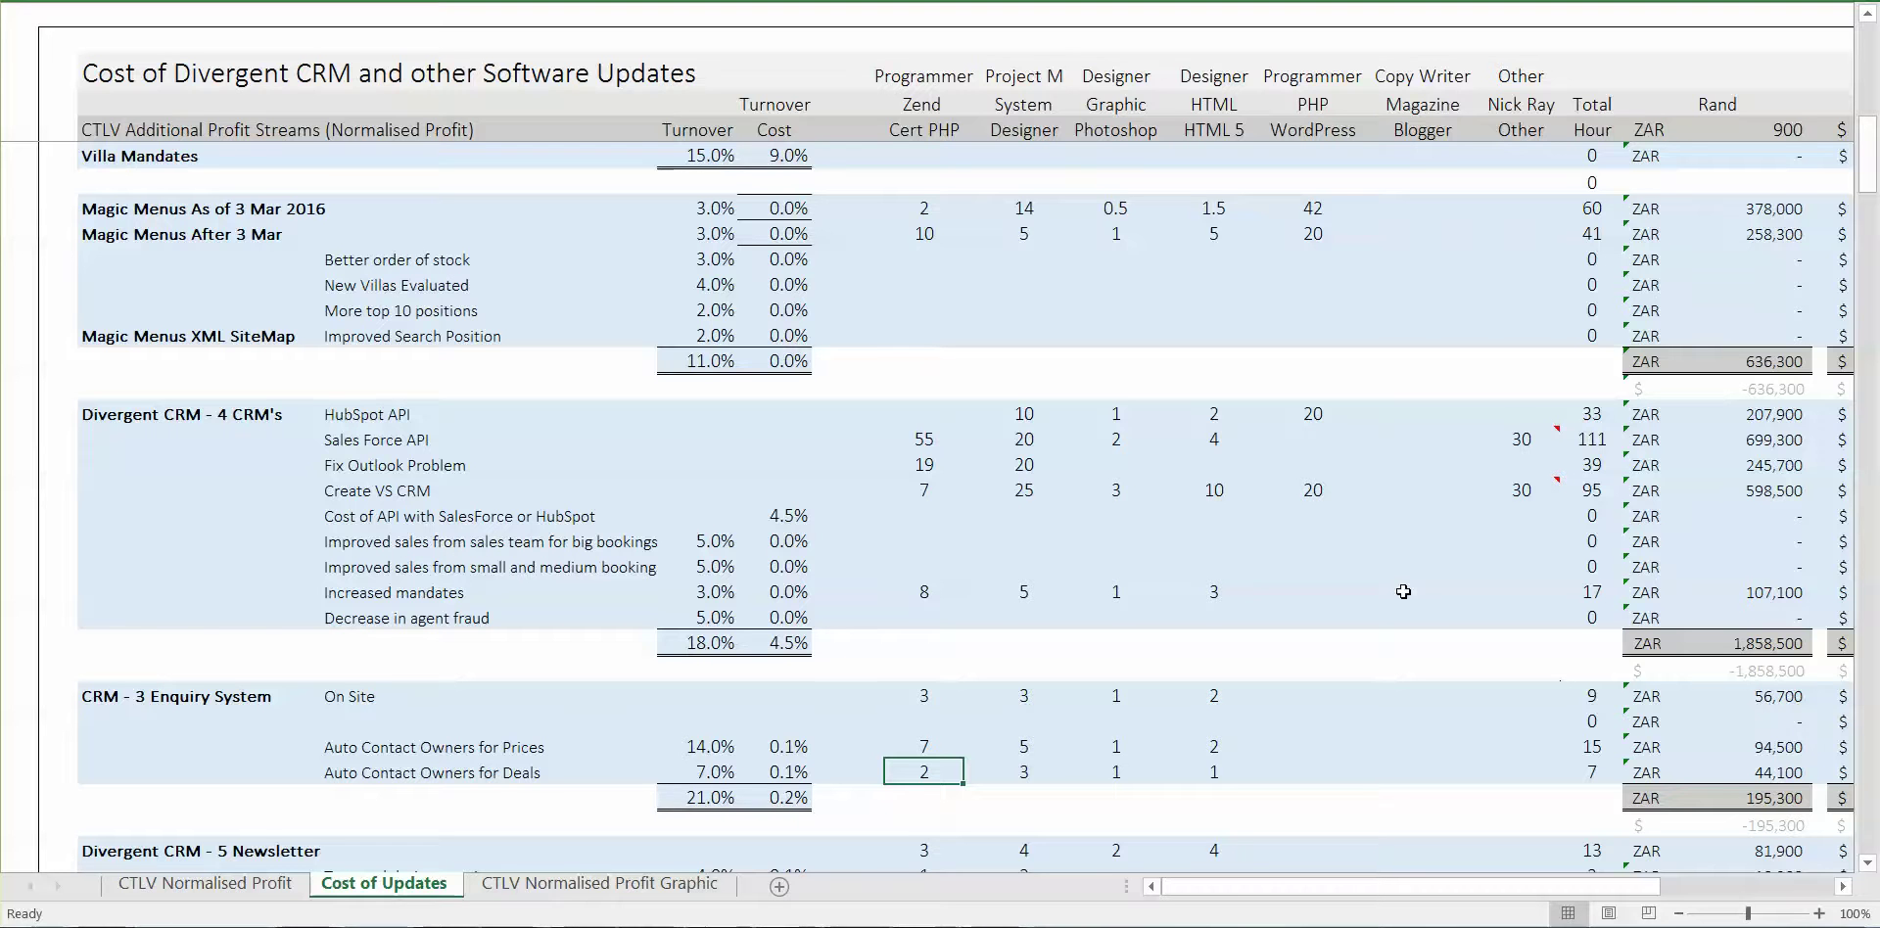
Check the Rand cost subtotal of the CRM - 3 Enquiry System section
{"action": "key", "text": "Down"}
{"action": "key", "text": "Down"}
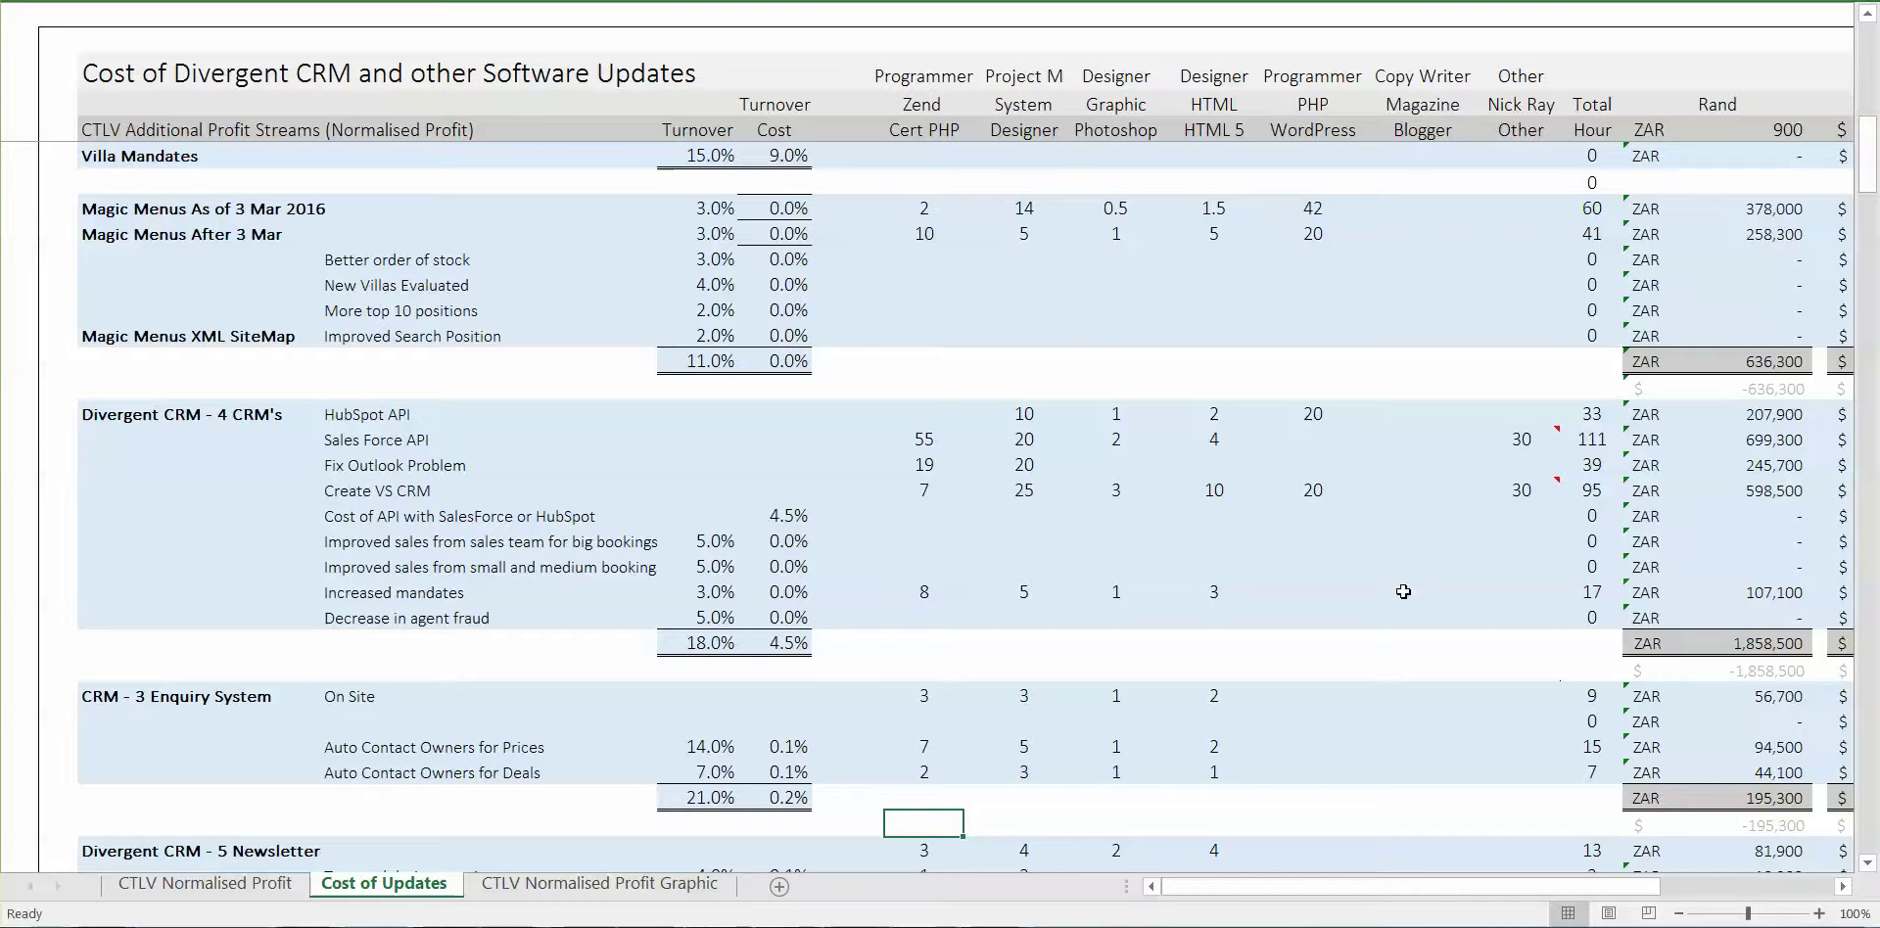
{"action": "key", "text": "Right"}
{"action": "key", "text": "Right"}
{"action": "key", "text": "Right"}
{"action": "key", "text": "Right"}
{"action": "key", "text": "Right"}
{"action": "key", "text": "Right"}
{"action": "key", "text": "Right"}
{"action": "key", "text": "Right"}
{"action": "key", "text": "Up"}
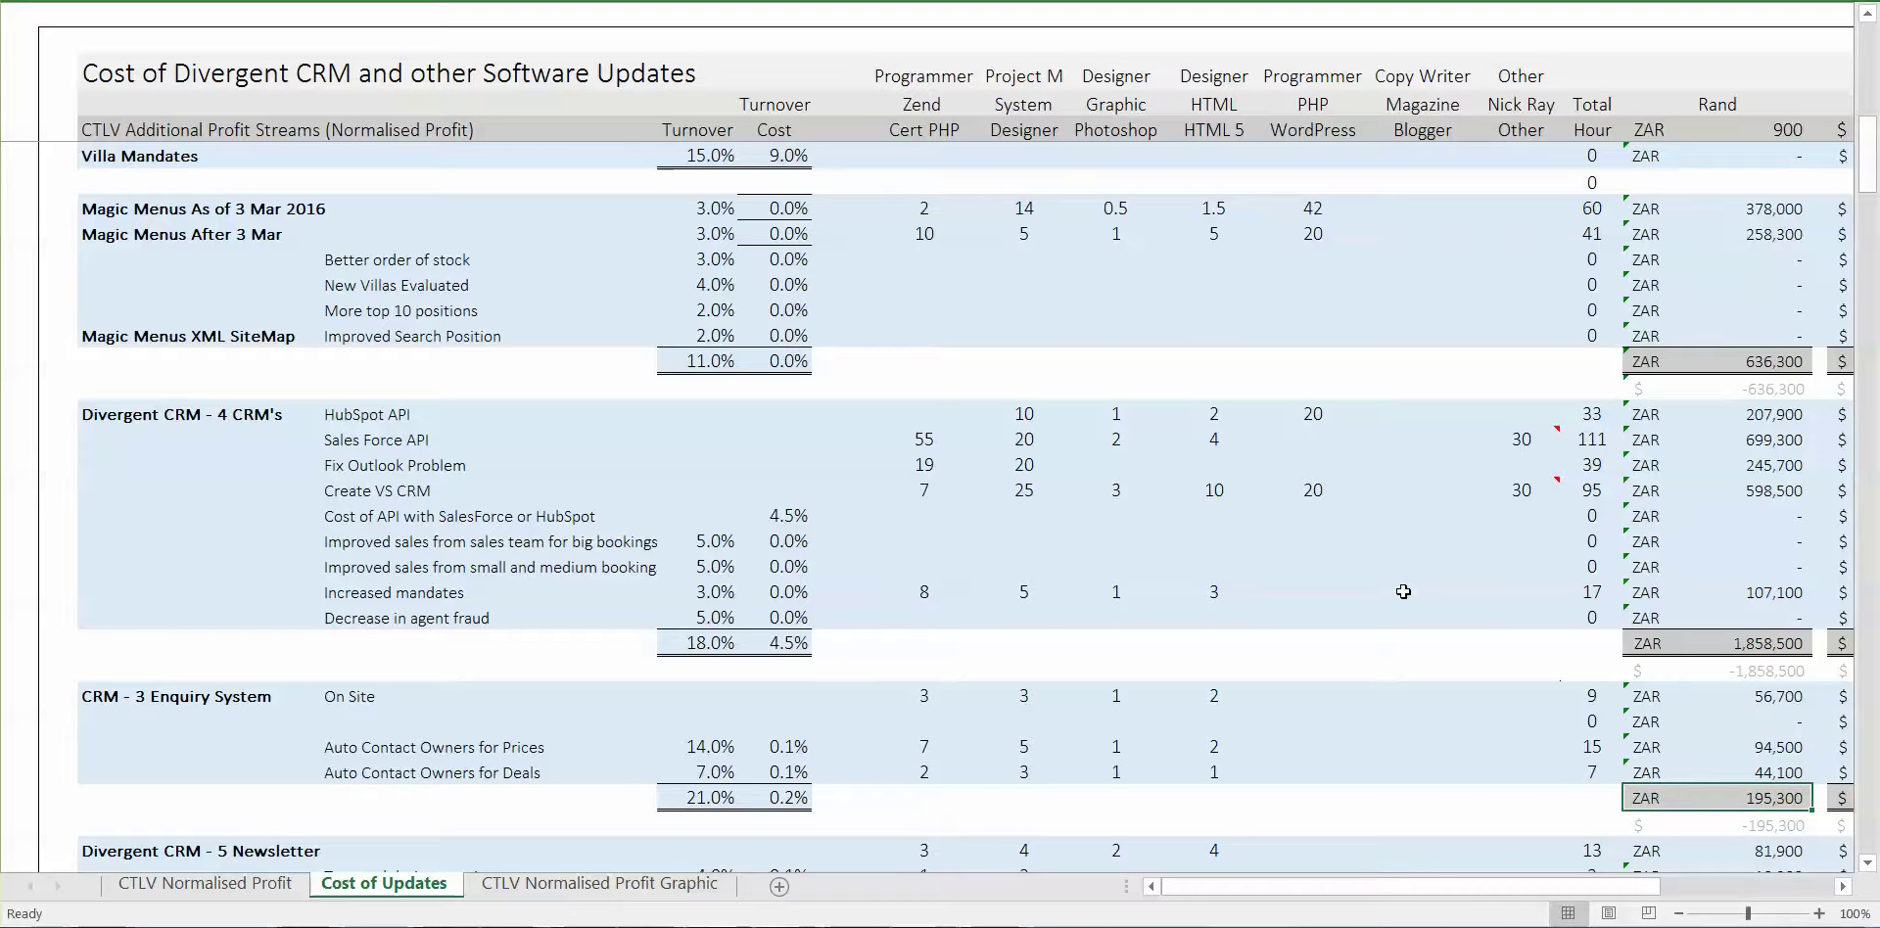
Go from the Auto Contact Owners for Deals hours down to the Zend column's subtotal row under CRM - 5 Gift for Email
{"action": "left_click_drag", "start_coordinate": [424, 428], "coordinate": [562, 612]}
{"action": "left_click_drag", "start_coordinate": [923, 722], "coordinate": [924, 773]}
{"action": "left_click", "coordinate": [923, 772]}
{"action": "key", "text": "Right"}
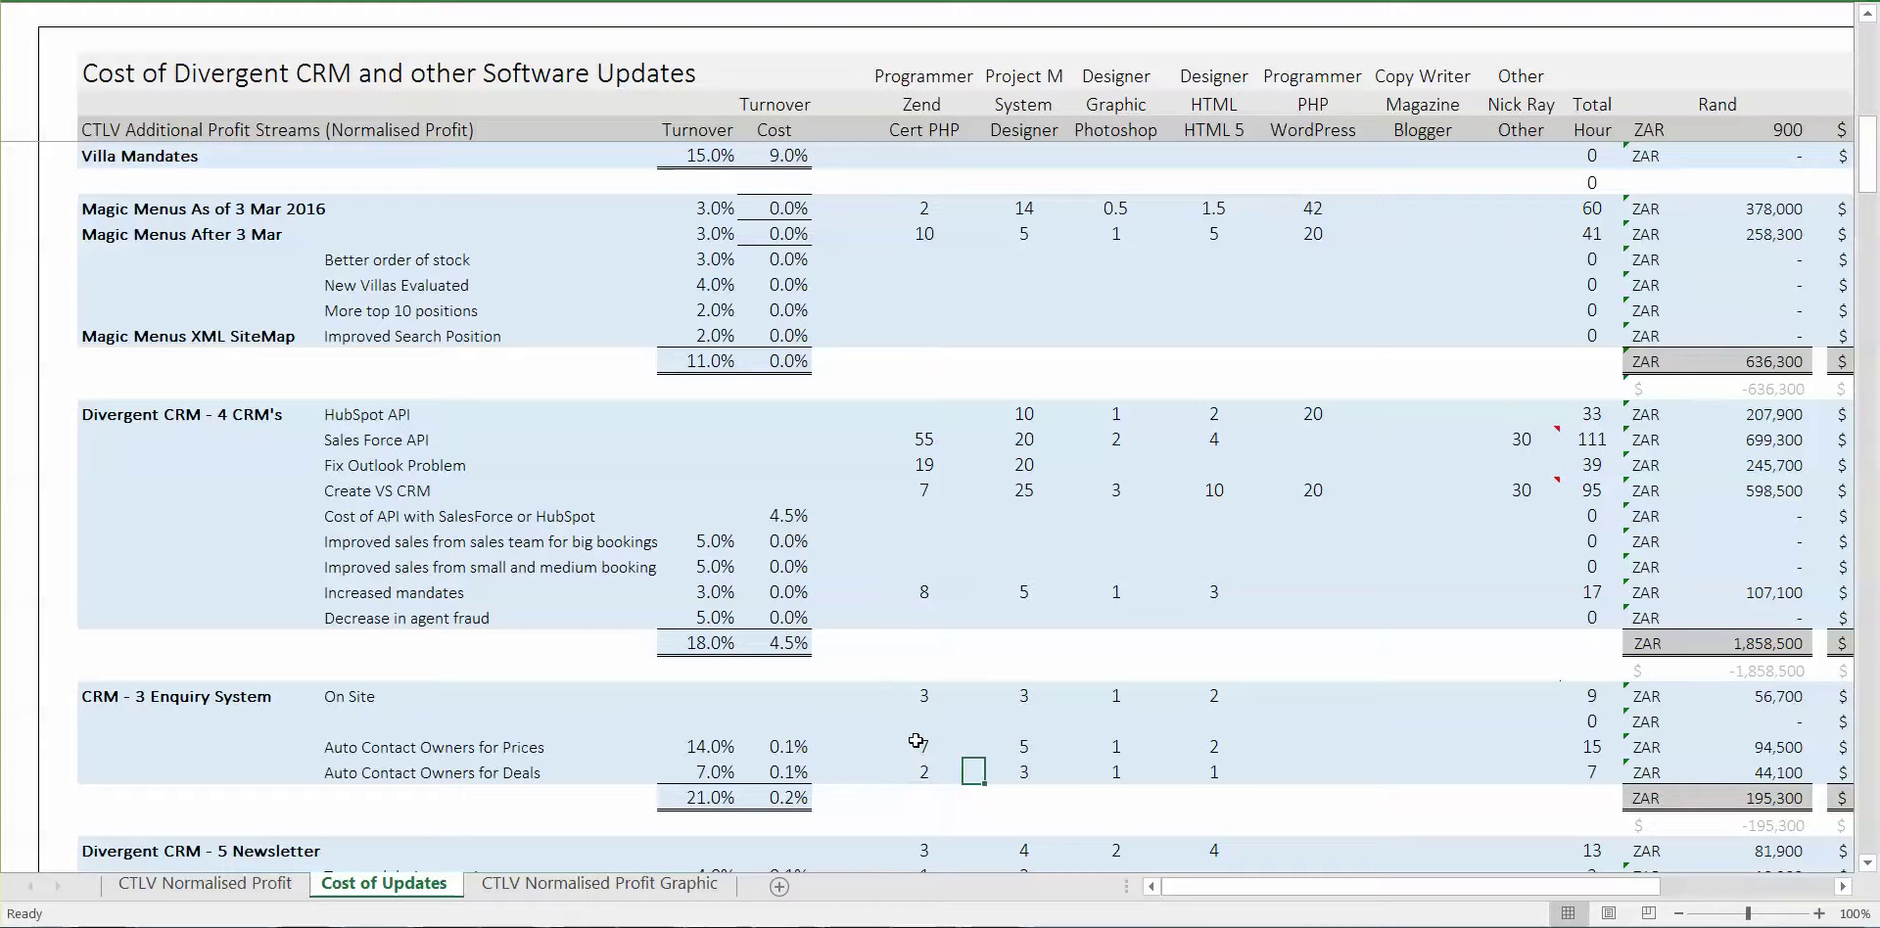
{"action": "key", "text": "Down"}
{"action": "key", "text": "Down"}
{"action": "key", "text": "Down"}
{"action": "key", "text": "Down"}
{"action": "key", "text": "Down"}
{"action": "key", "text": "Down"}
{"action": "key", "text": "Down"}
{"action": "key", "text": "Down"}
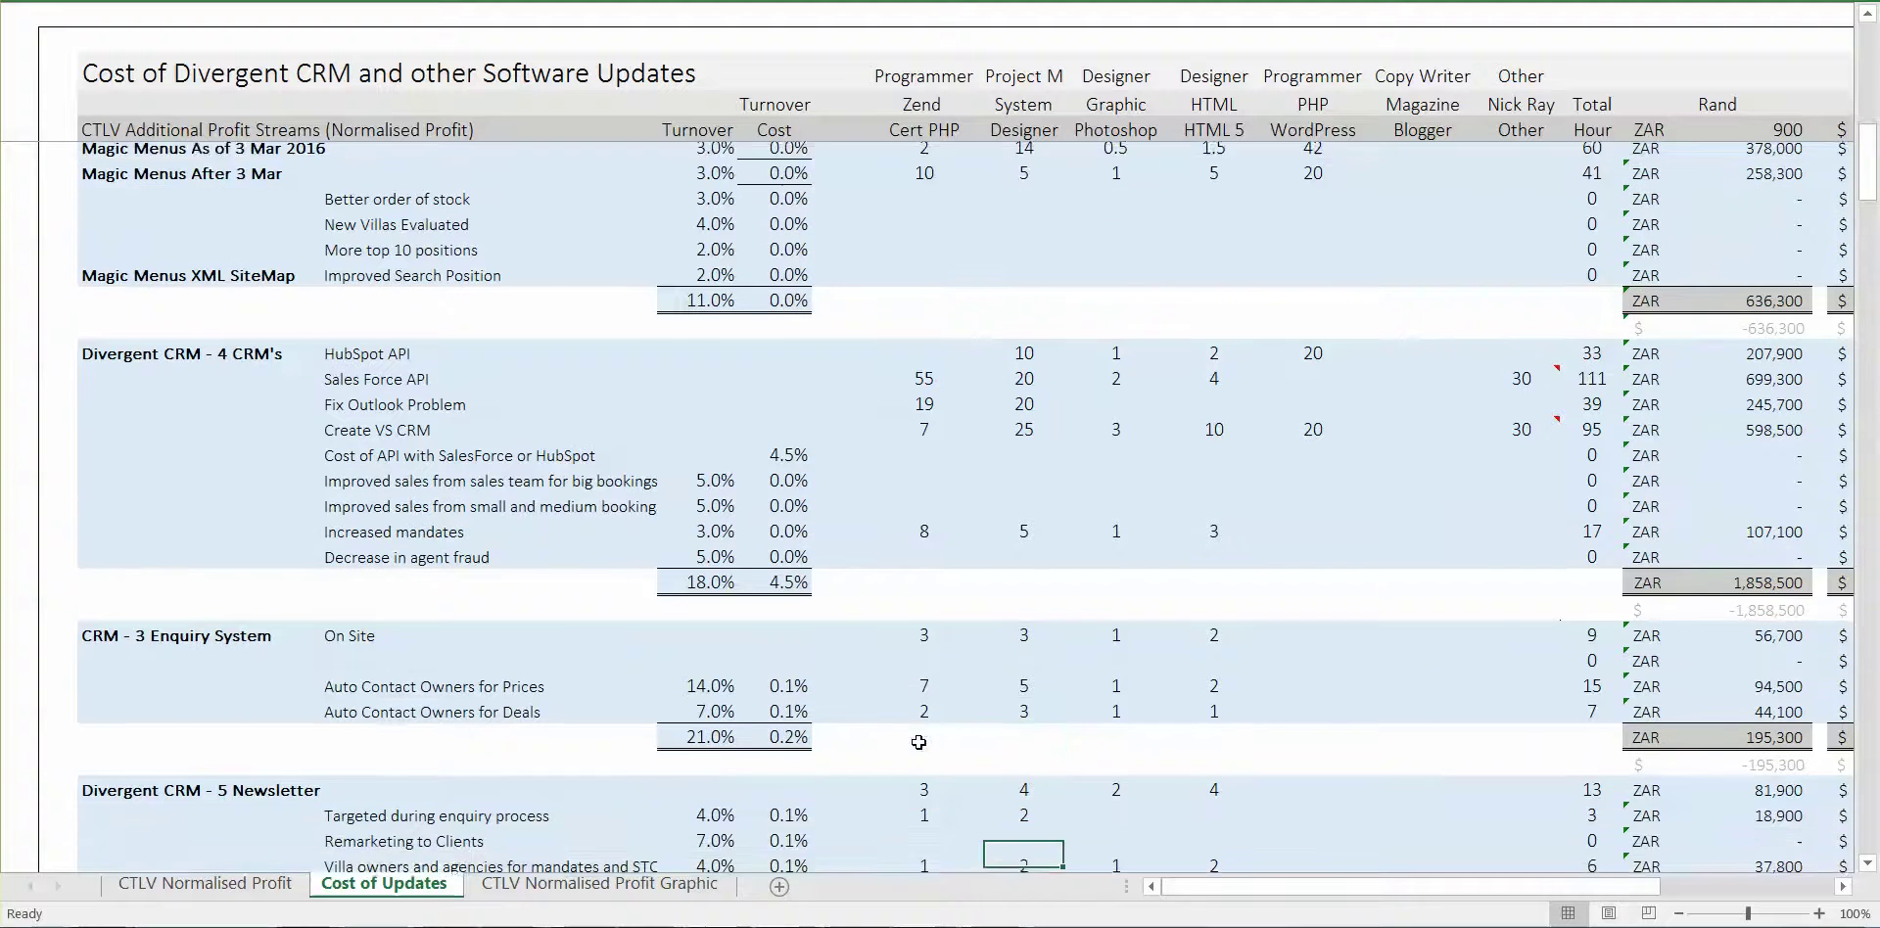
{"action": "key", "text": "Left"}
{"action": "key", "text": "Left"}
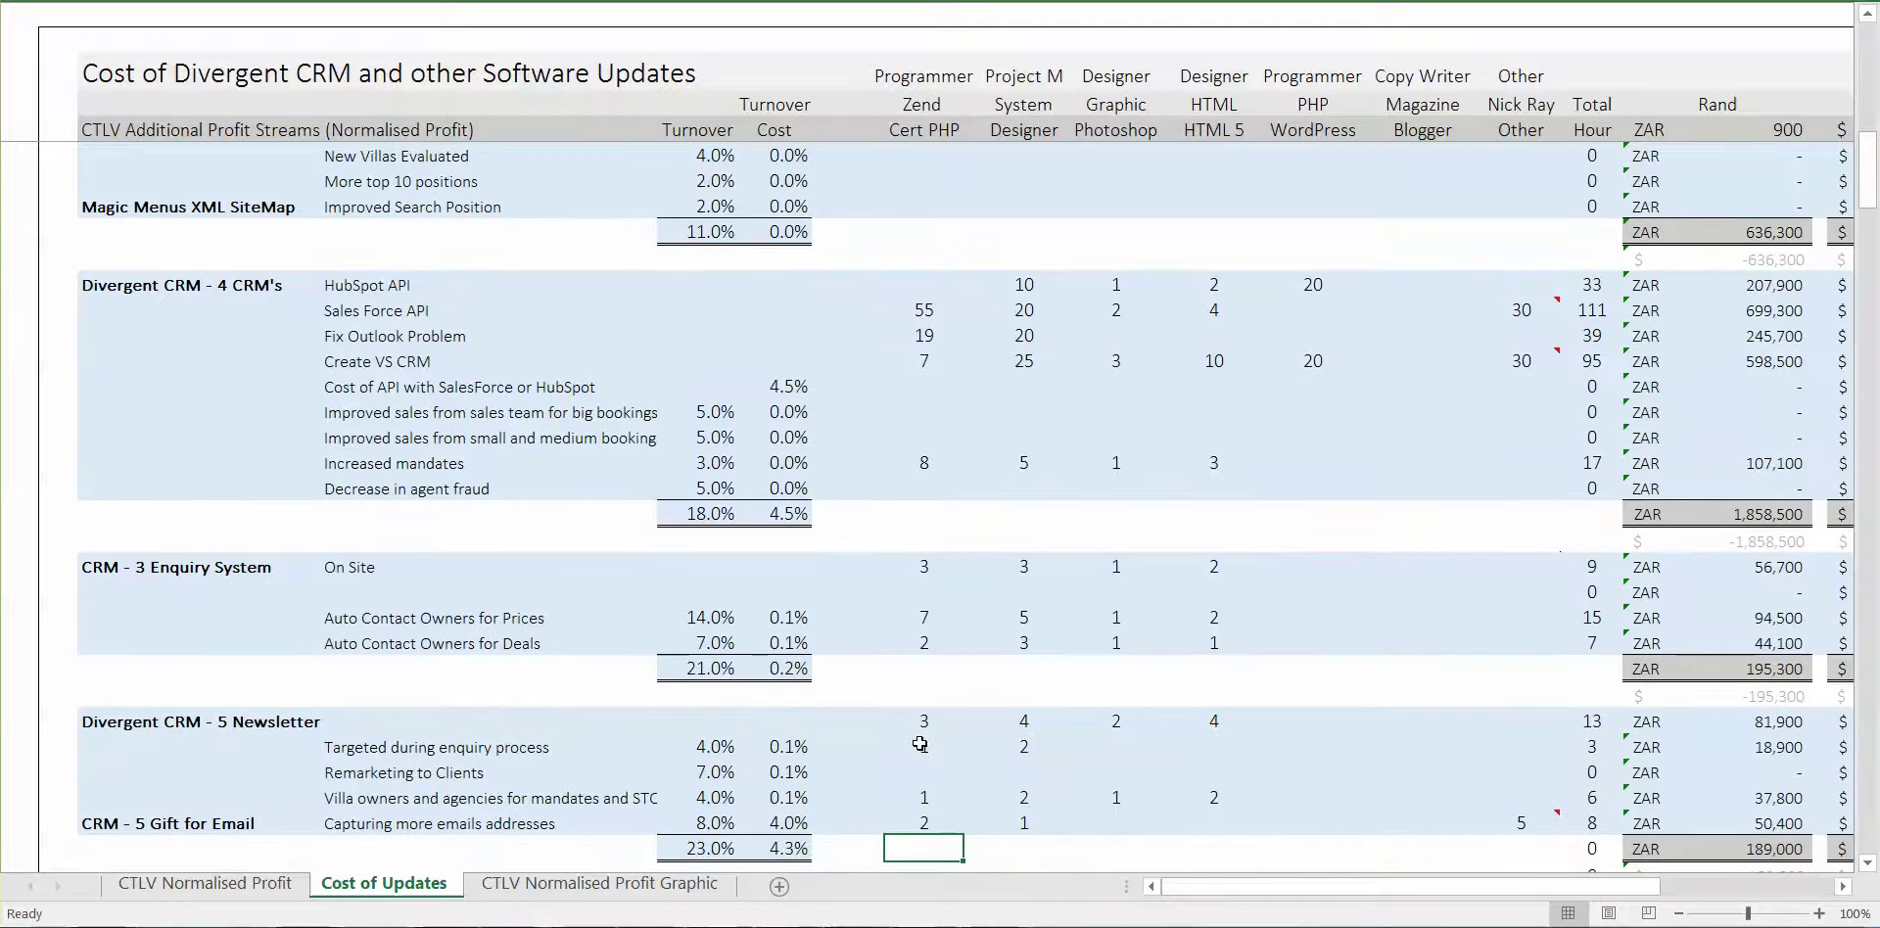
Examine the work hours at the start of the Divergent CRM - 5 Newsletter section across the programmer and designer columns
{"action": "key", "text": "Up"}
{"action": "key", "text": "Up"}
{"action": "key", "text": "Up"}
{"action": "key", "text": "Up"}
{"action": "key", "text": "Up"}
{"action": "key", "text": "Right"}
{"action": "key", "text": "Right"}
{"action": "key", "text": "Right"}
{"action": "key", "text": "Right"}
{"action": "key", "text": "Left"}
{"action": "key", "text": "Left"}
{"action": "key", "text": "Left"}
Review the Zend programmer hours of the newsletter rows, from Targeted during enquiry process to Capturing more emails addresses
{"action": "key", "text": "Down"}
{"action": "key", "text": "Down"}
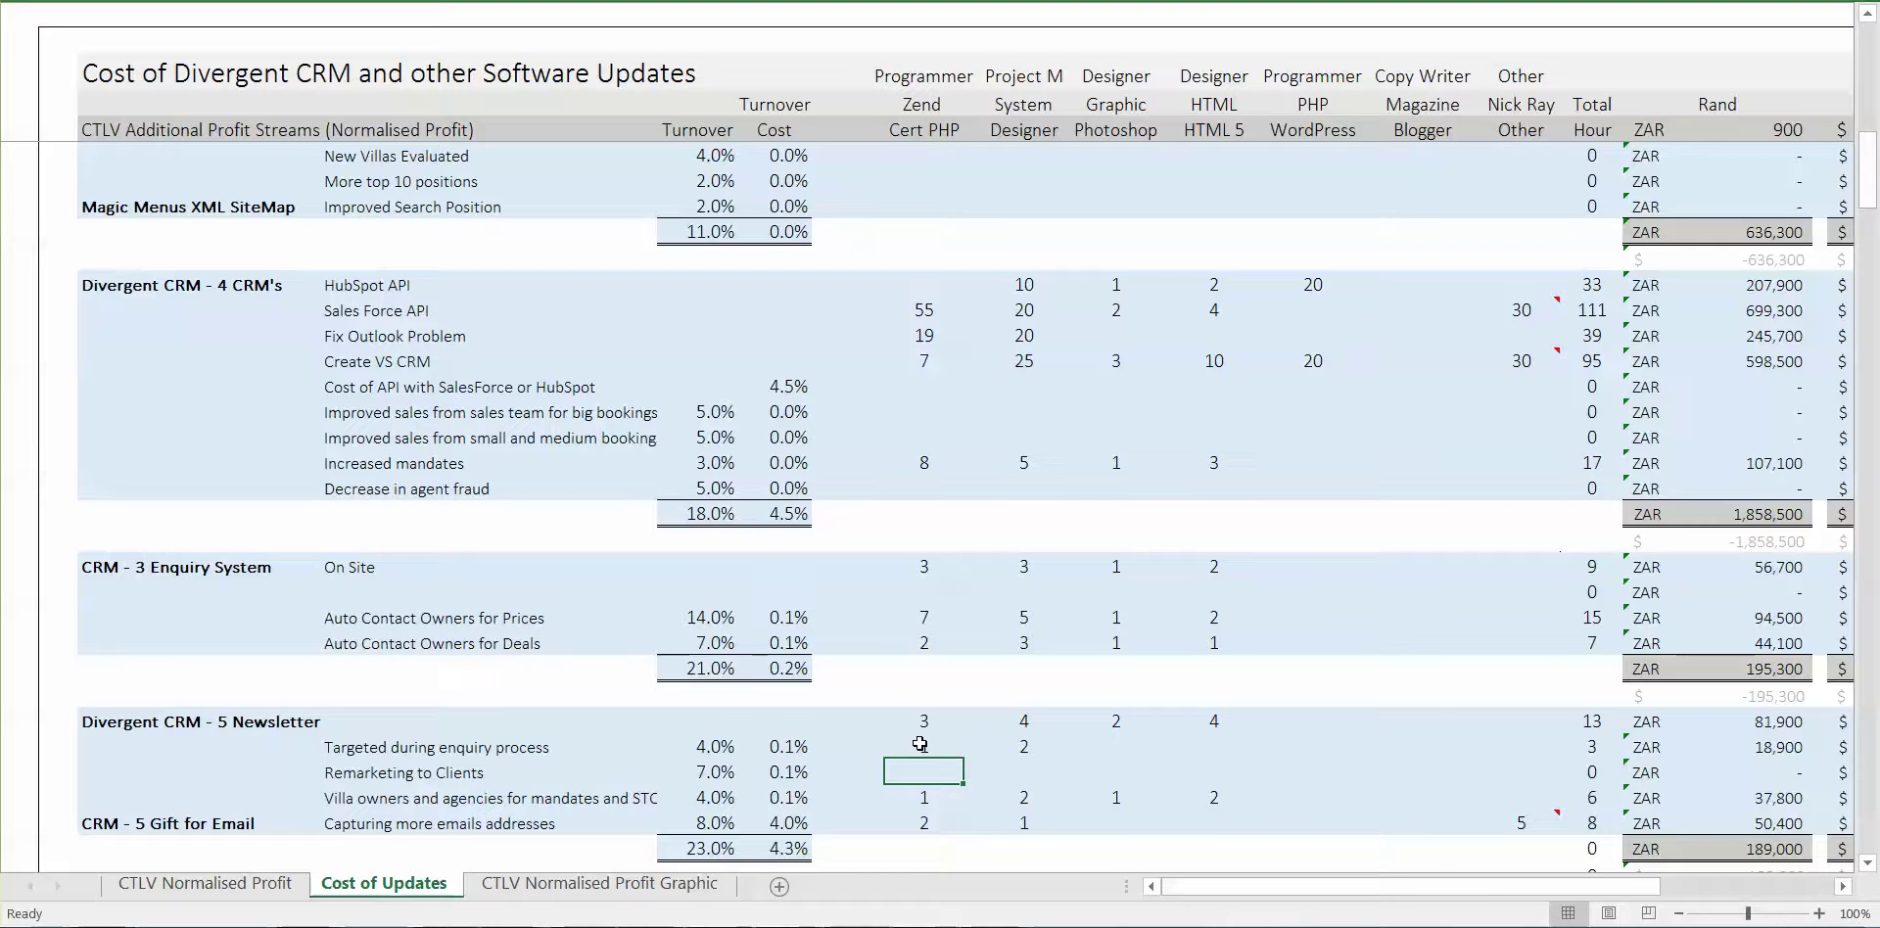
{"action": "key", "text": "Up"}
{"action": "key", "text": "Down"}
{"action": "key", "text": "Down"}
{"action": "key", "text": "Down"}
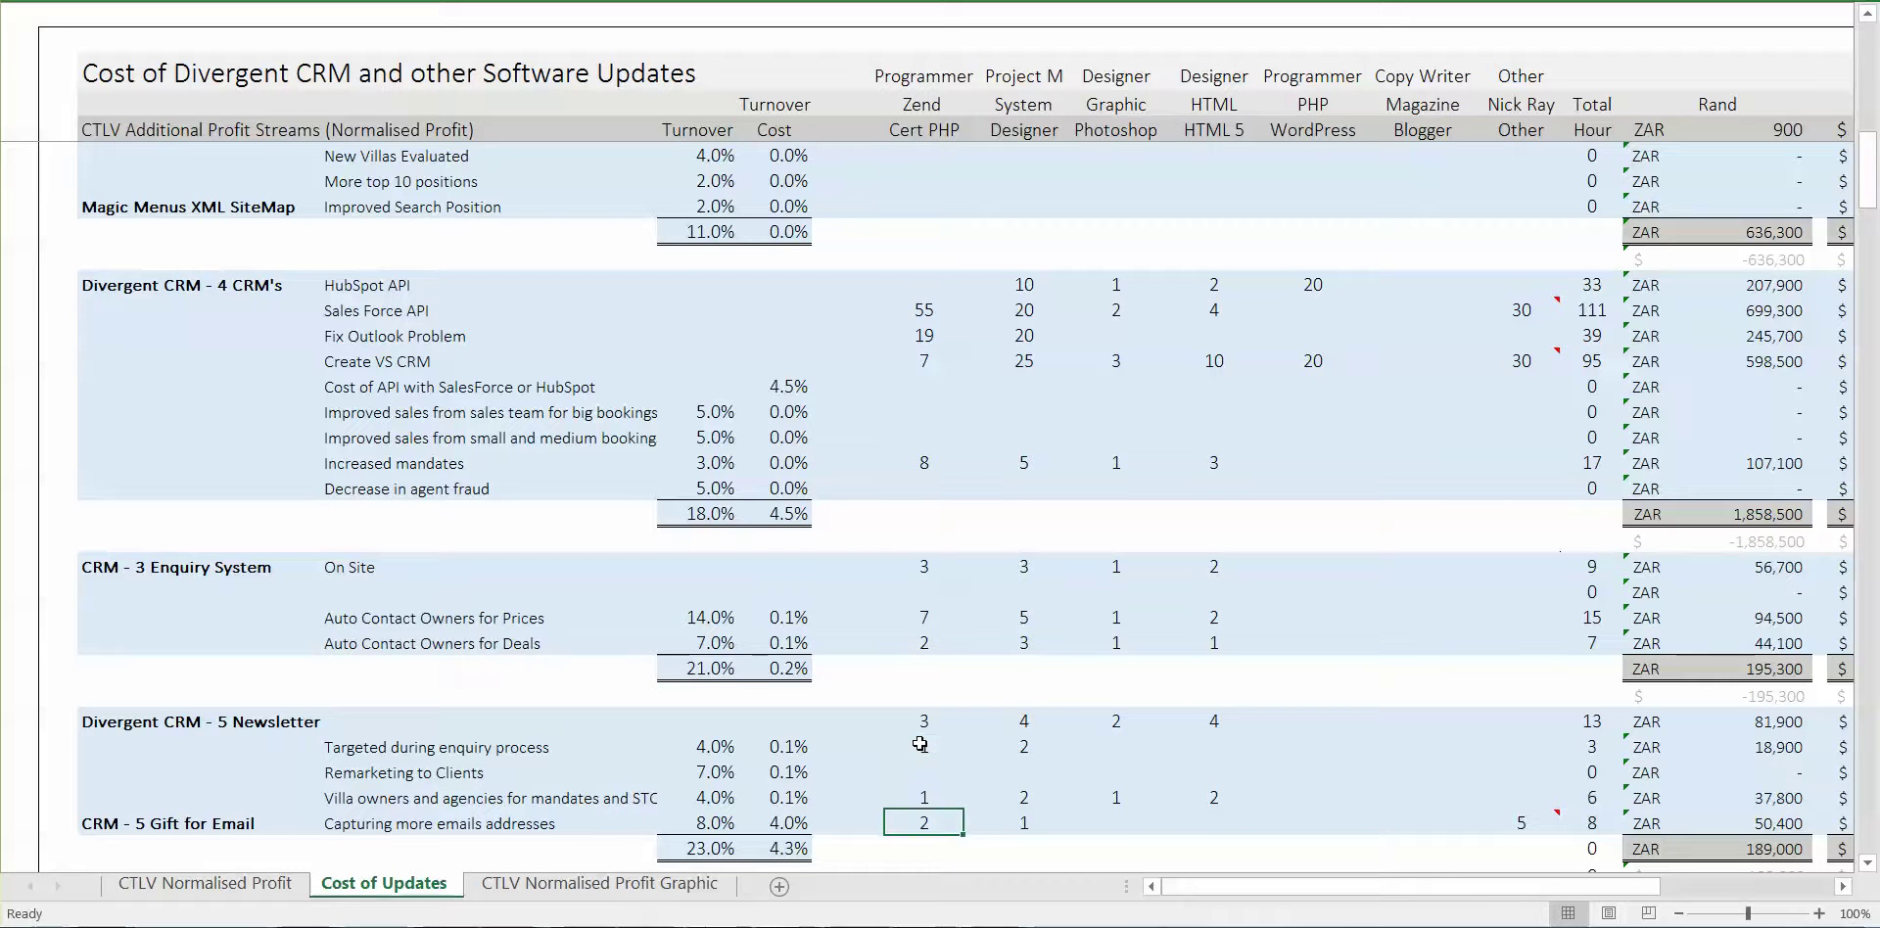
{"action": "key", "text": "Down"}
{"action": "key", "text": "Up"}
{"action": "key", "text": "Up"}
{"action": "key", "text": "Up"}
{"action": "key", "text": "Up"}
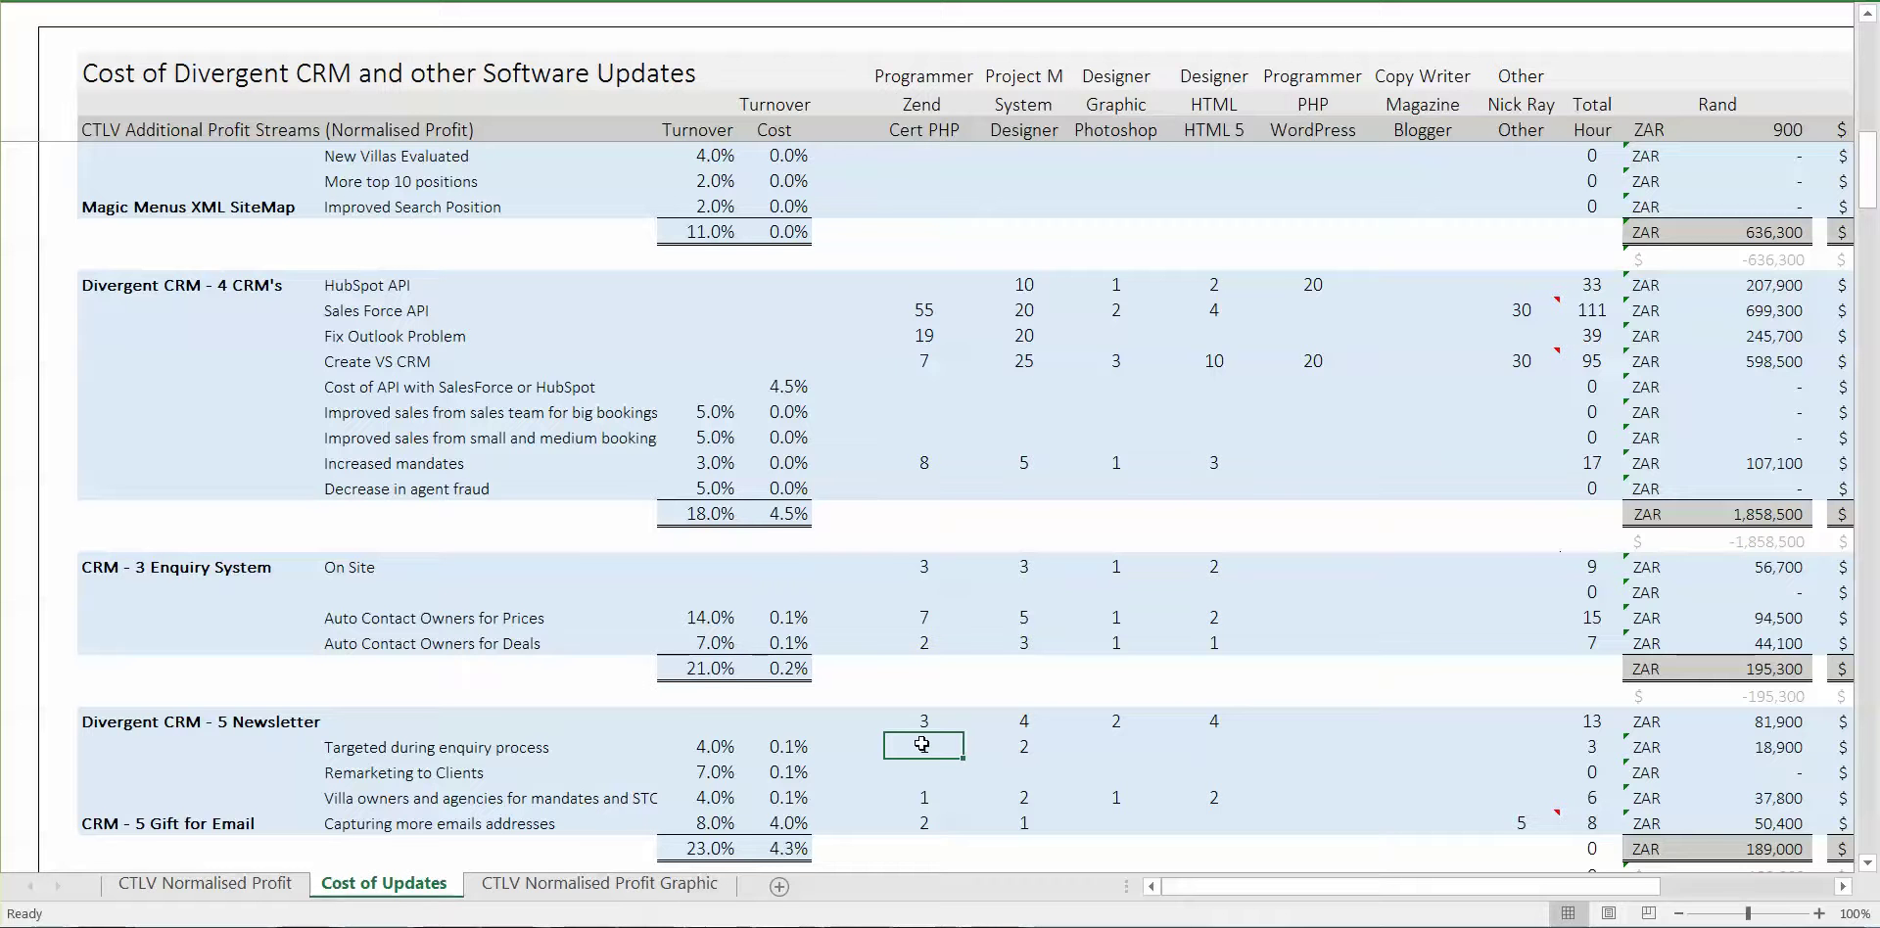
Examine the programmer and designer hours of the Villa owners and agencies for mandates row
{"action": "key", "text": "Down"}
{"action": "key", "text": "Down"}
{"action": "key", "text": "Down"}
{"action": "key", "text": "Up"}
{"action": "key", "text": "Right"}
{"action": "key", "text": "Right"}
{"action": "key", "text": "Left"}
{"action": "key", "text": "Left"}
Set the CRM - 5 Gift for Email row's hours to Zend 4, System Designer 2, Graphic Photoshop 1 and HTML 5 2
{"action": "key", "text": "Down"}
{"action": "key", "text": "Up"}
{"action": "key", "text": "Down"}
{"action": "type", "text": "4"}
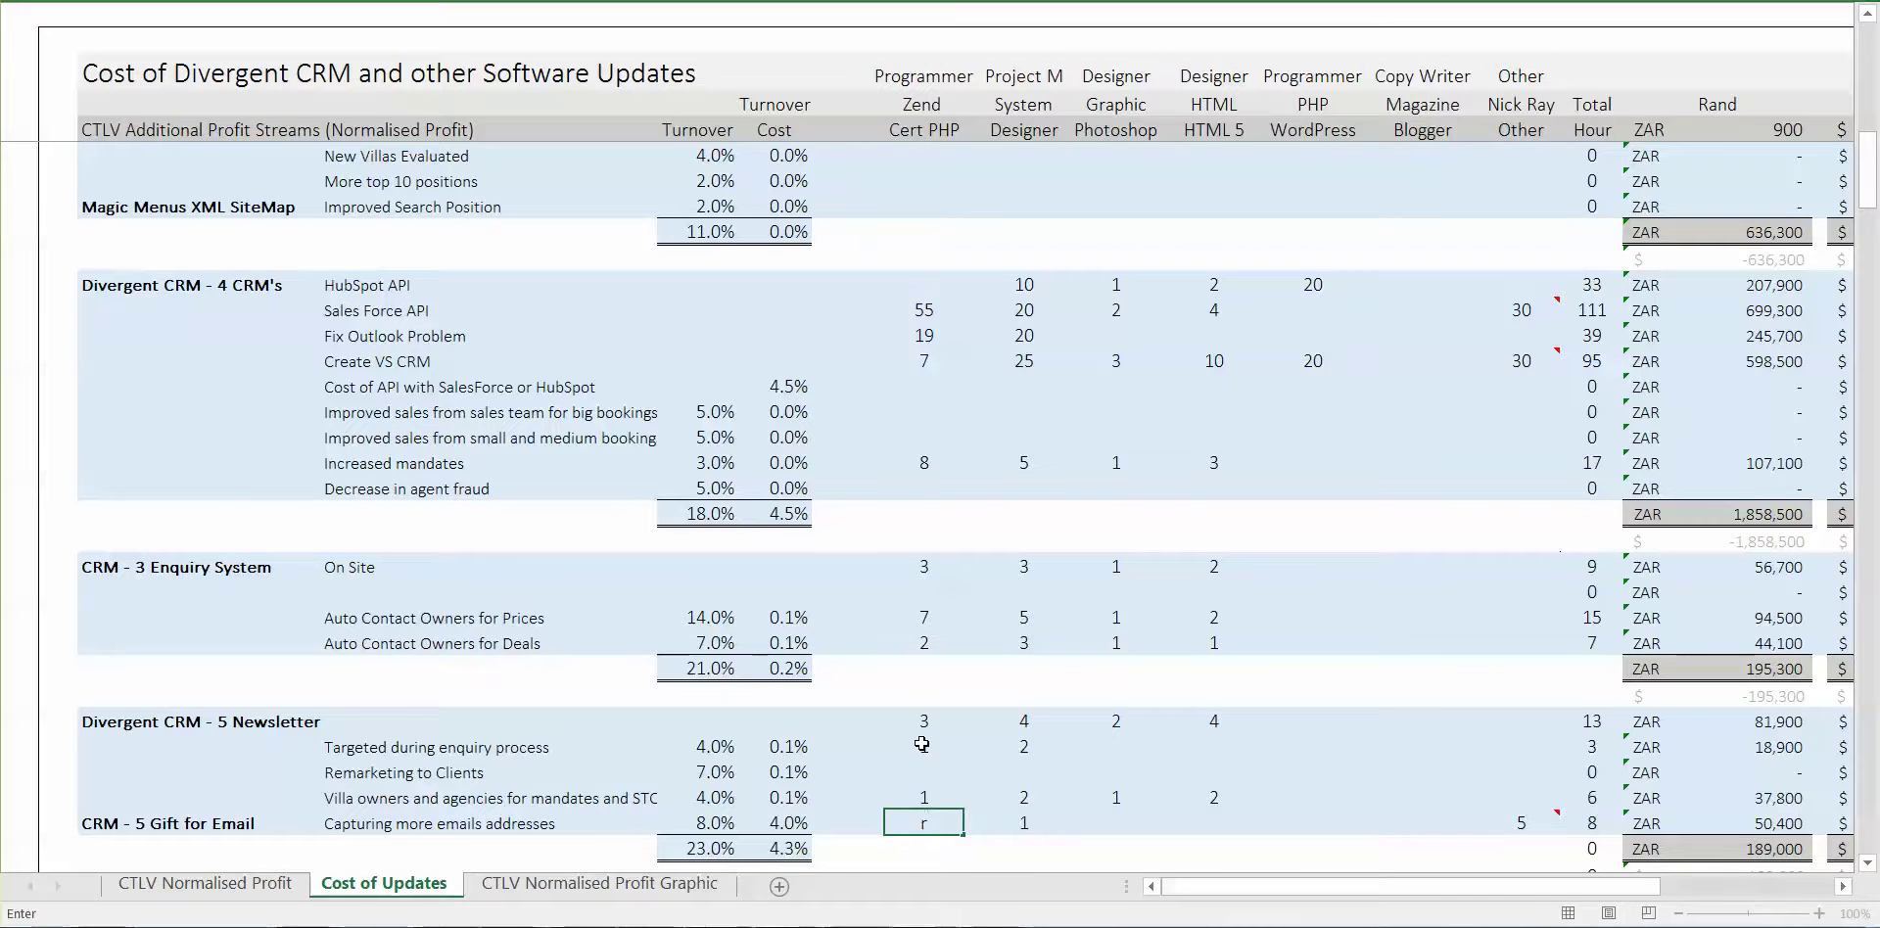
{"action": "key", "text": "Right"}
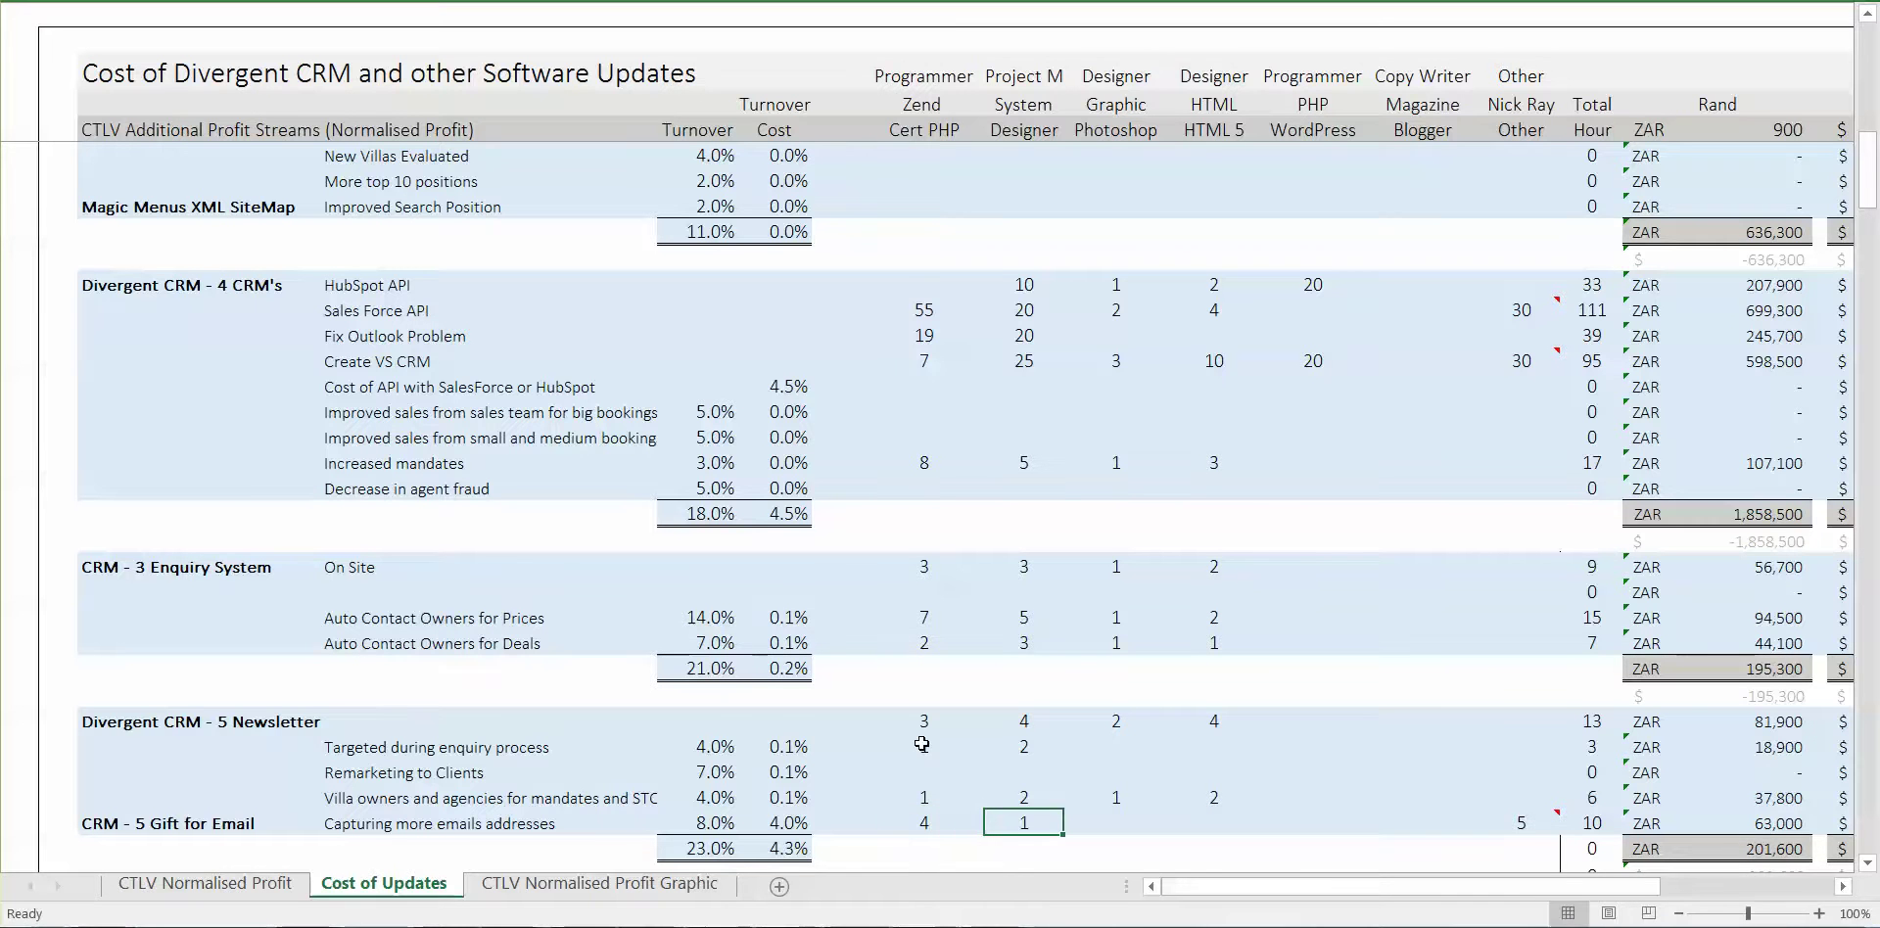
{"action": "type", "text": "2"}
{"action": "key", "text": "Right"}
{"action": "type", "text": "1"}
{"action": "key", "text": "Right"}
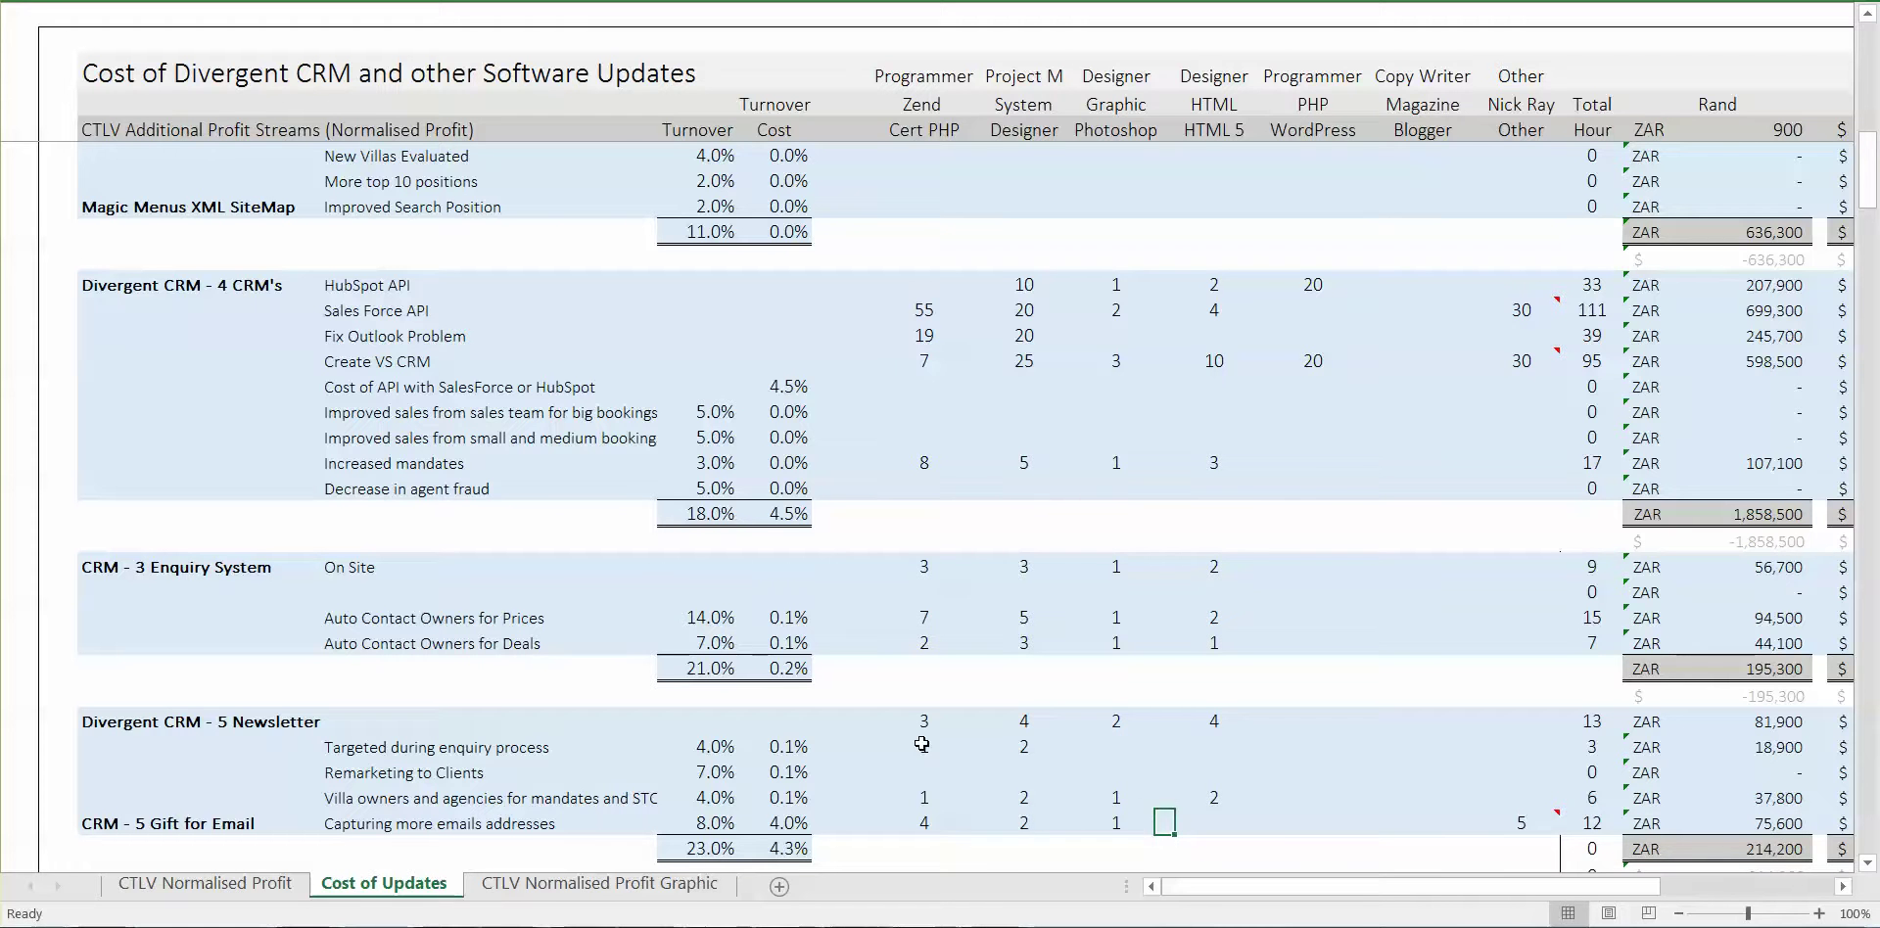
{"action": "type", "text": "2"}
{"action": "key", "text": "Right"}
Check the Other hours cell and its comment in the CRM - 5 Gift for Email row
{"action": "key", "text": "Right"}
{"action": "key", "text": "Up"}
{"action": "key", "text": "Right"}
{"action": "key", "text": "Down"}
{"action": "mouse_move", "coordinate": [1544, 824]}
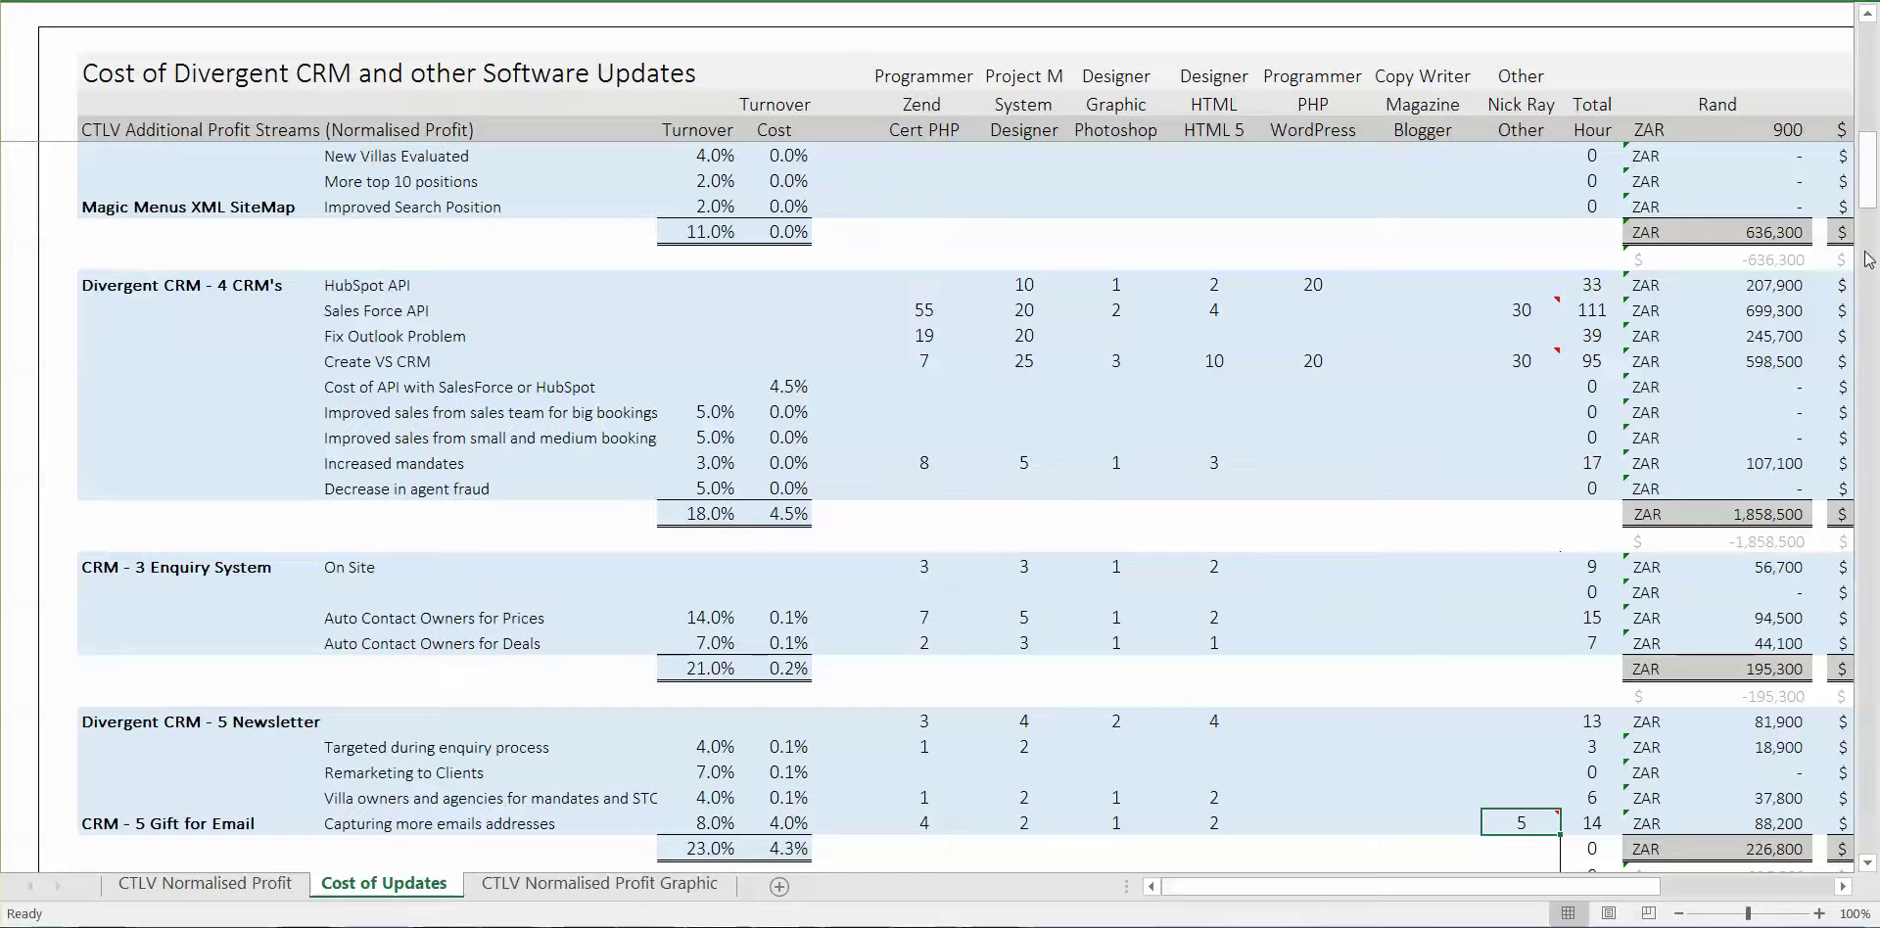
Examine the start of the CRM - 6 Clients and Owner CMS's section, from the Enhanced Product label to the section's Zend programmer hours
{"action": "left_click_drag", "start_coordinate": [1872, 199], "coordinate": [1864, 249]}
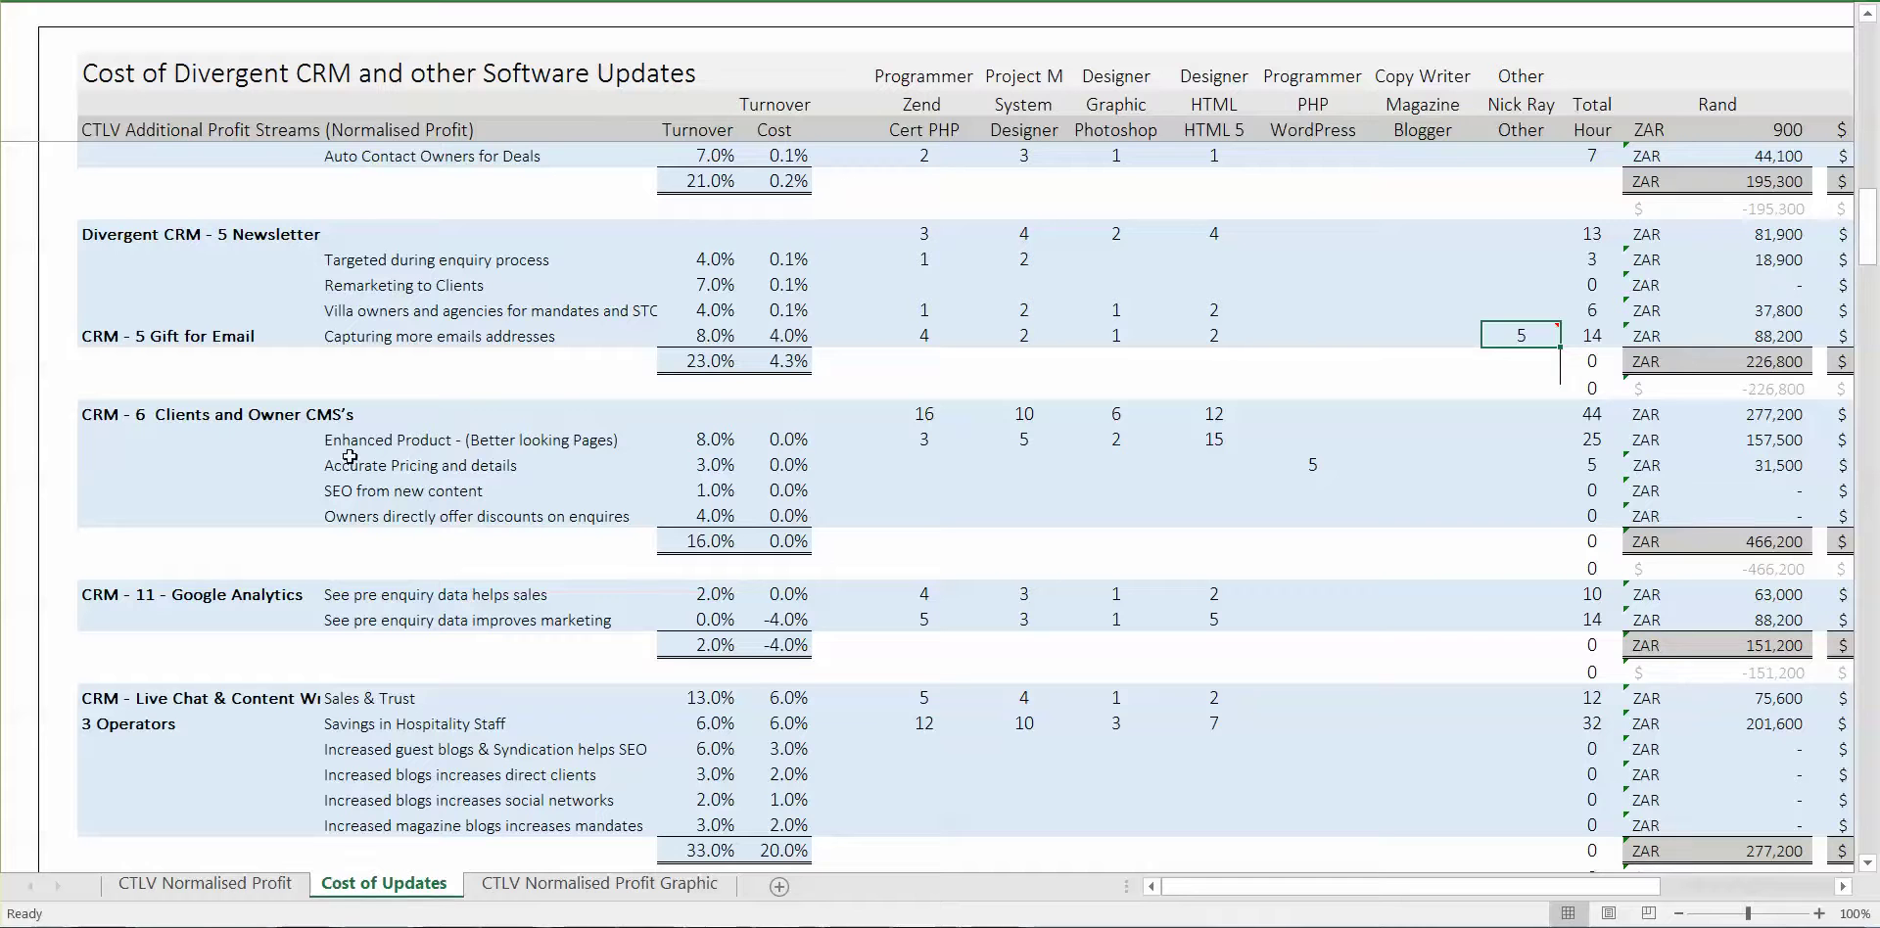
{"action": "left_click", "coordinate": [380, 438]}
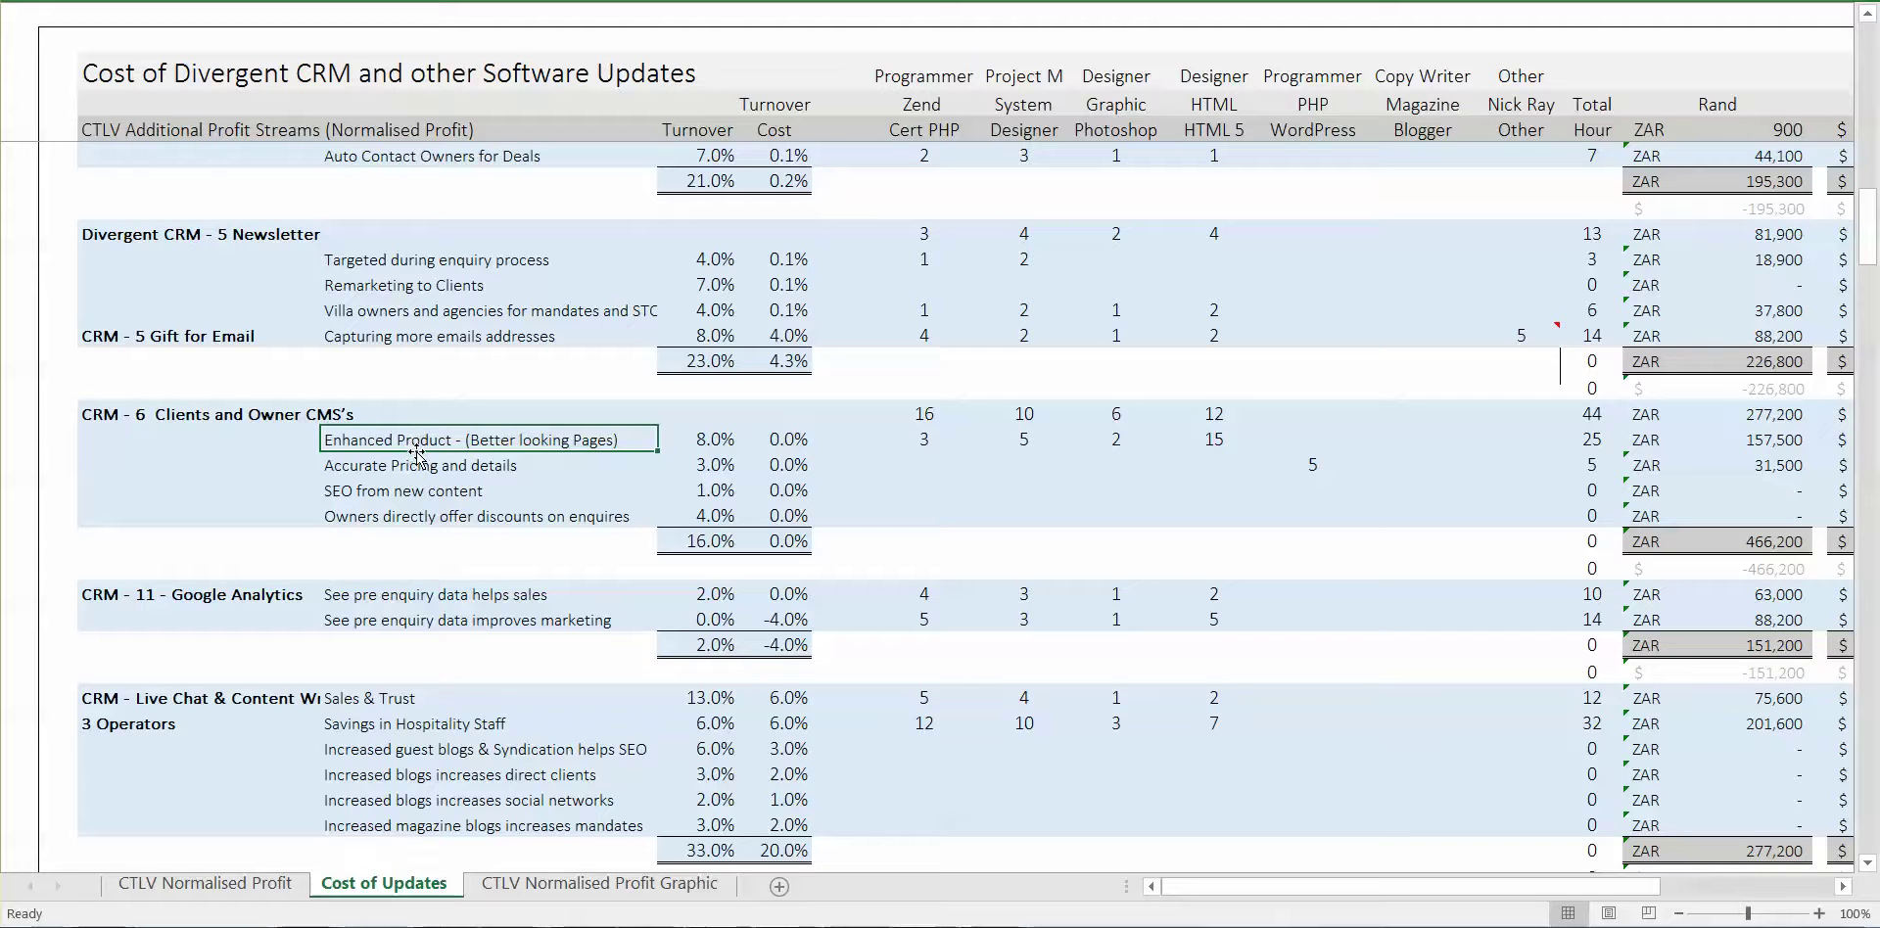
{"action": "key", "text": "Up"}
{"action": "key", "text": "Up"}
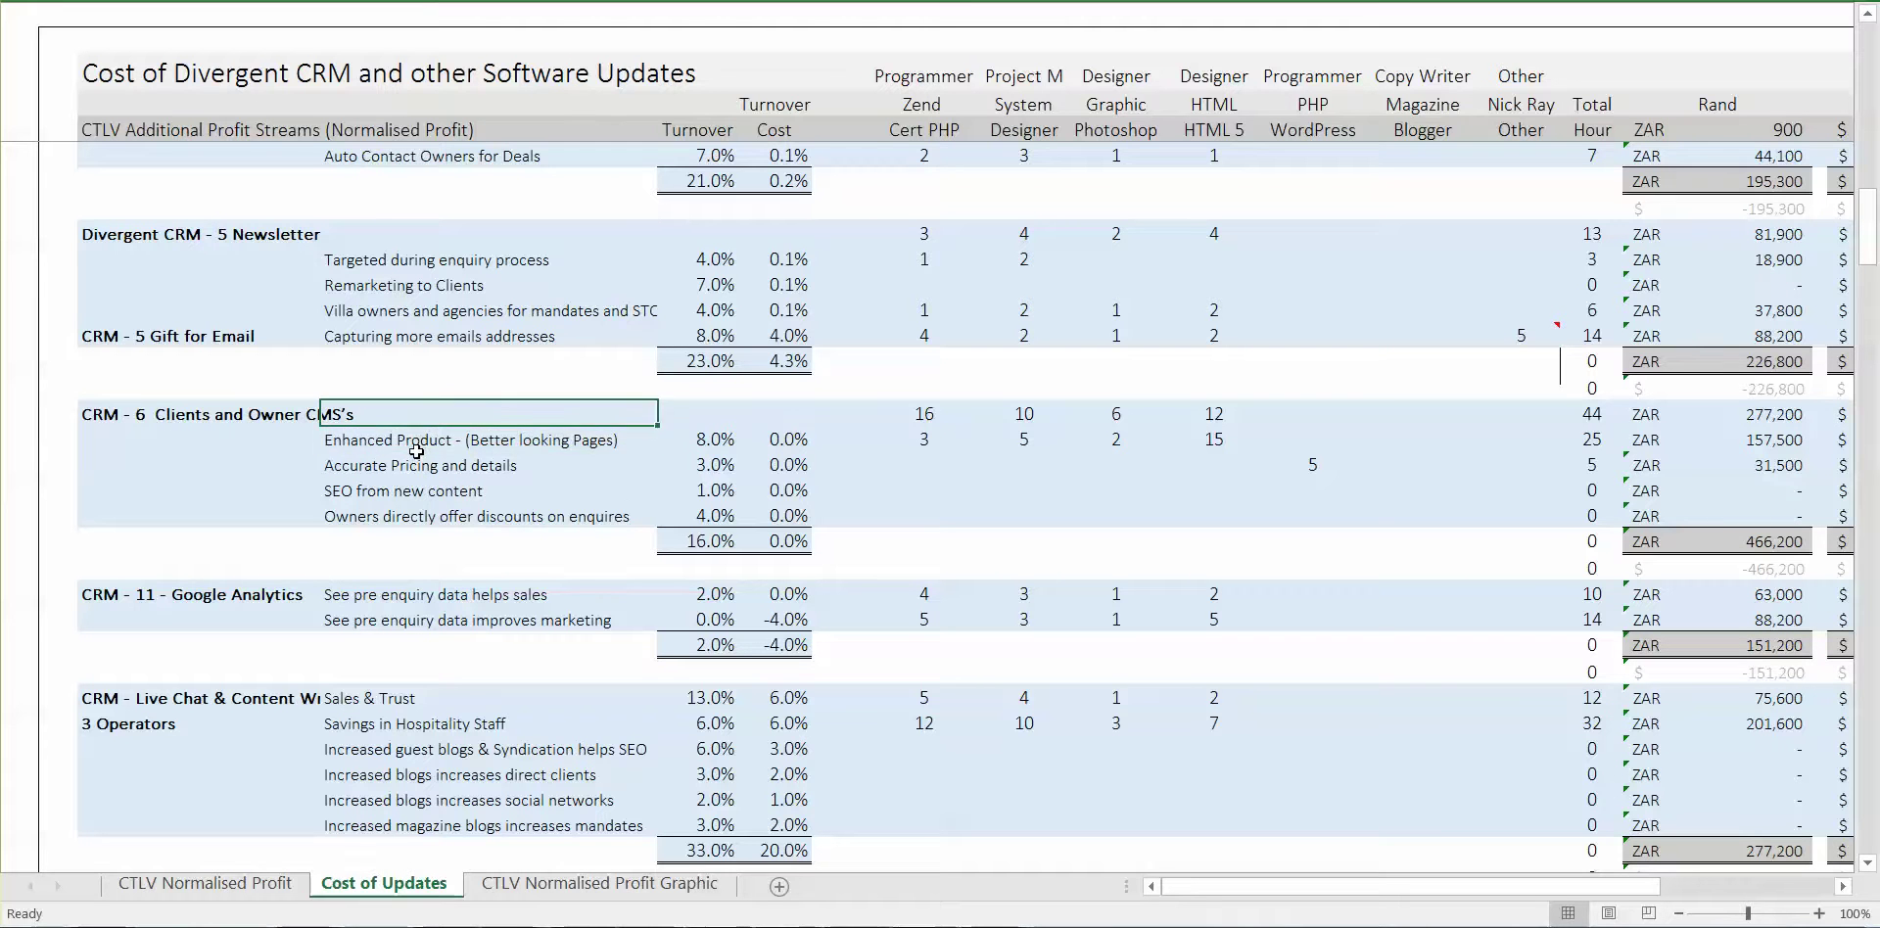
{"action": "key", "text": "Down"}
{"action": "key", "text": "Right"}
{"action": "key", "text": "Right"}
{"action": "key", "text": "Right"}
{"action": "key", "text": "Right"}
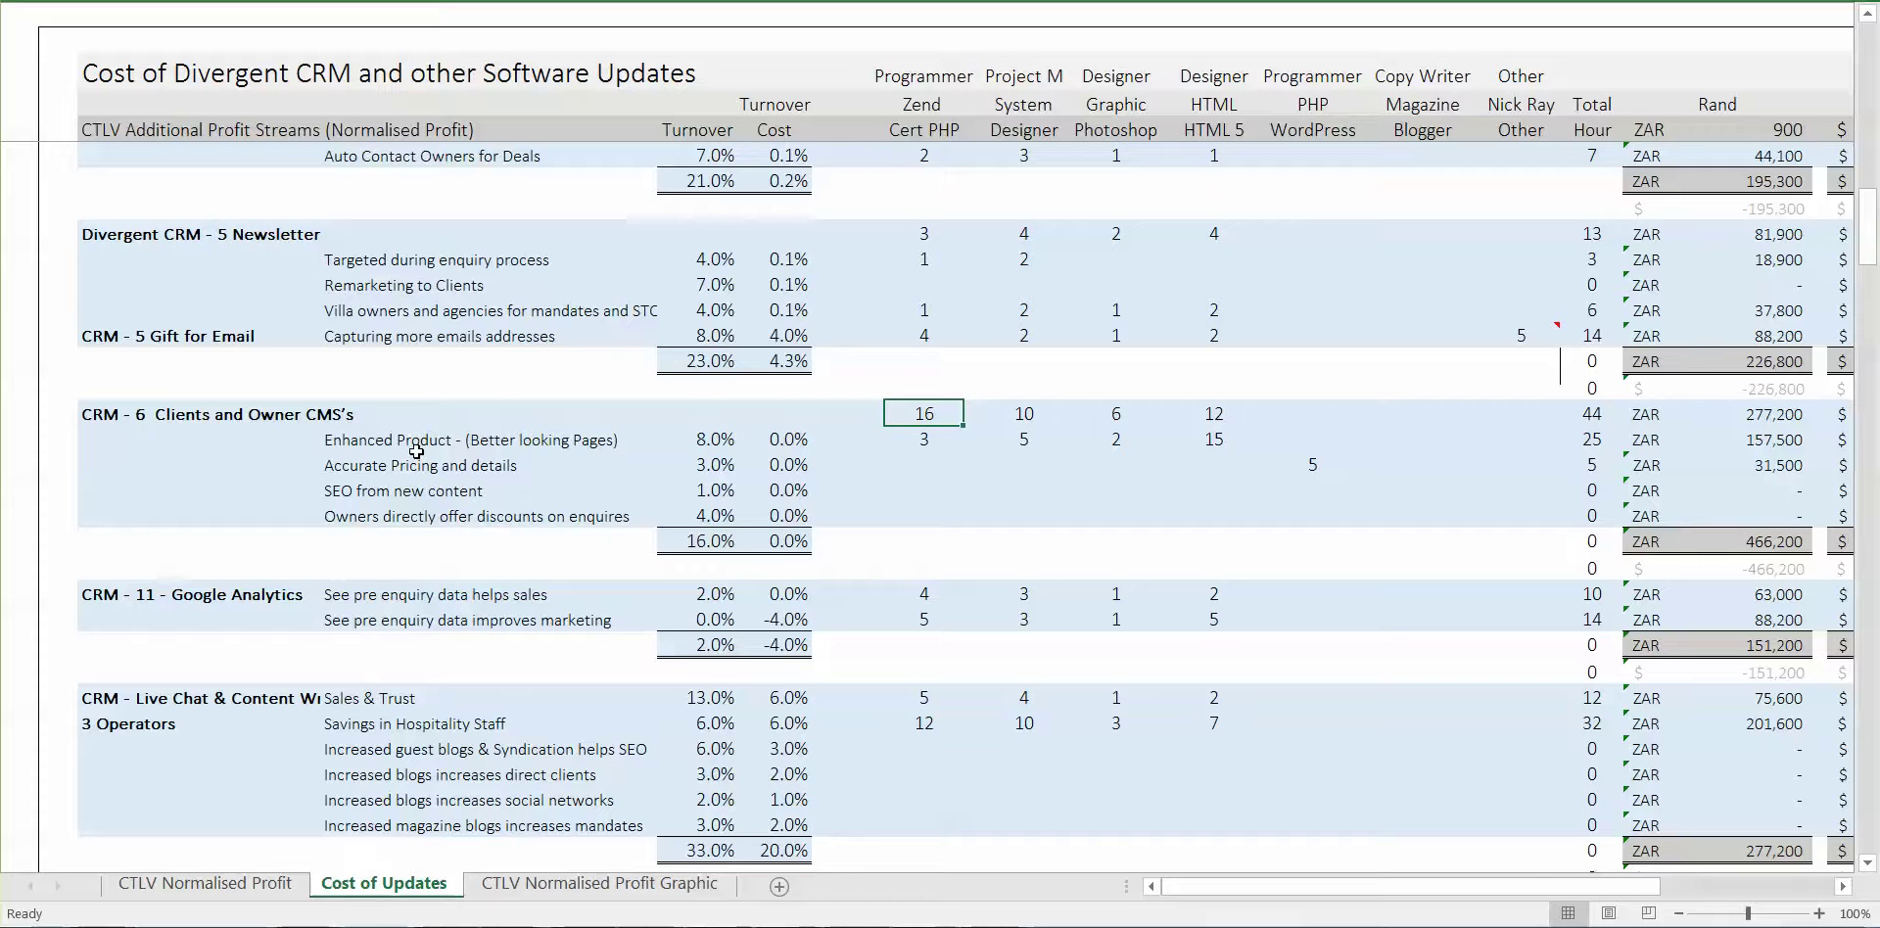
Review the CRM - 6 Clients and Owner CMS's hours and heading, ending on the Enhanced Product label
{"action": "key", "text": "Right"}
{"action": "key", "text": "Left"}
{"action": "key", "text": "Left"}
{"action": "key", "text": "Left"}
{"action": "key", "text": "Left"}
{"action": "key", "text": "Left"}
{"action": "key", "text": "Left"}
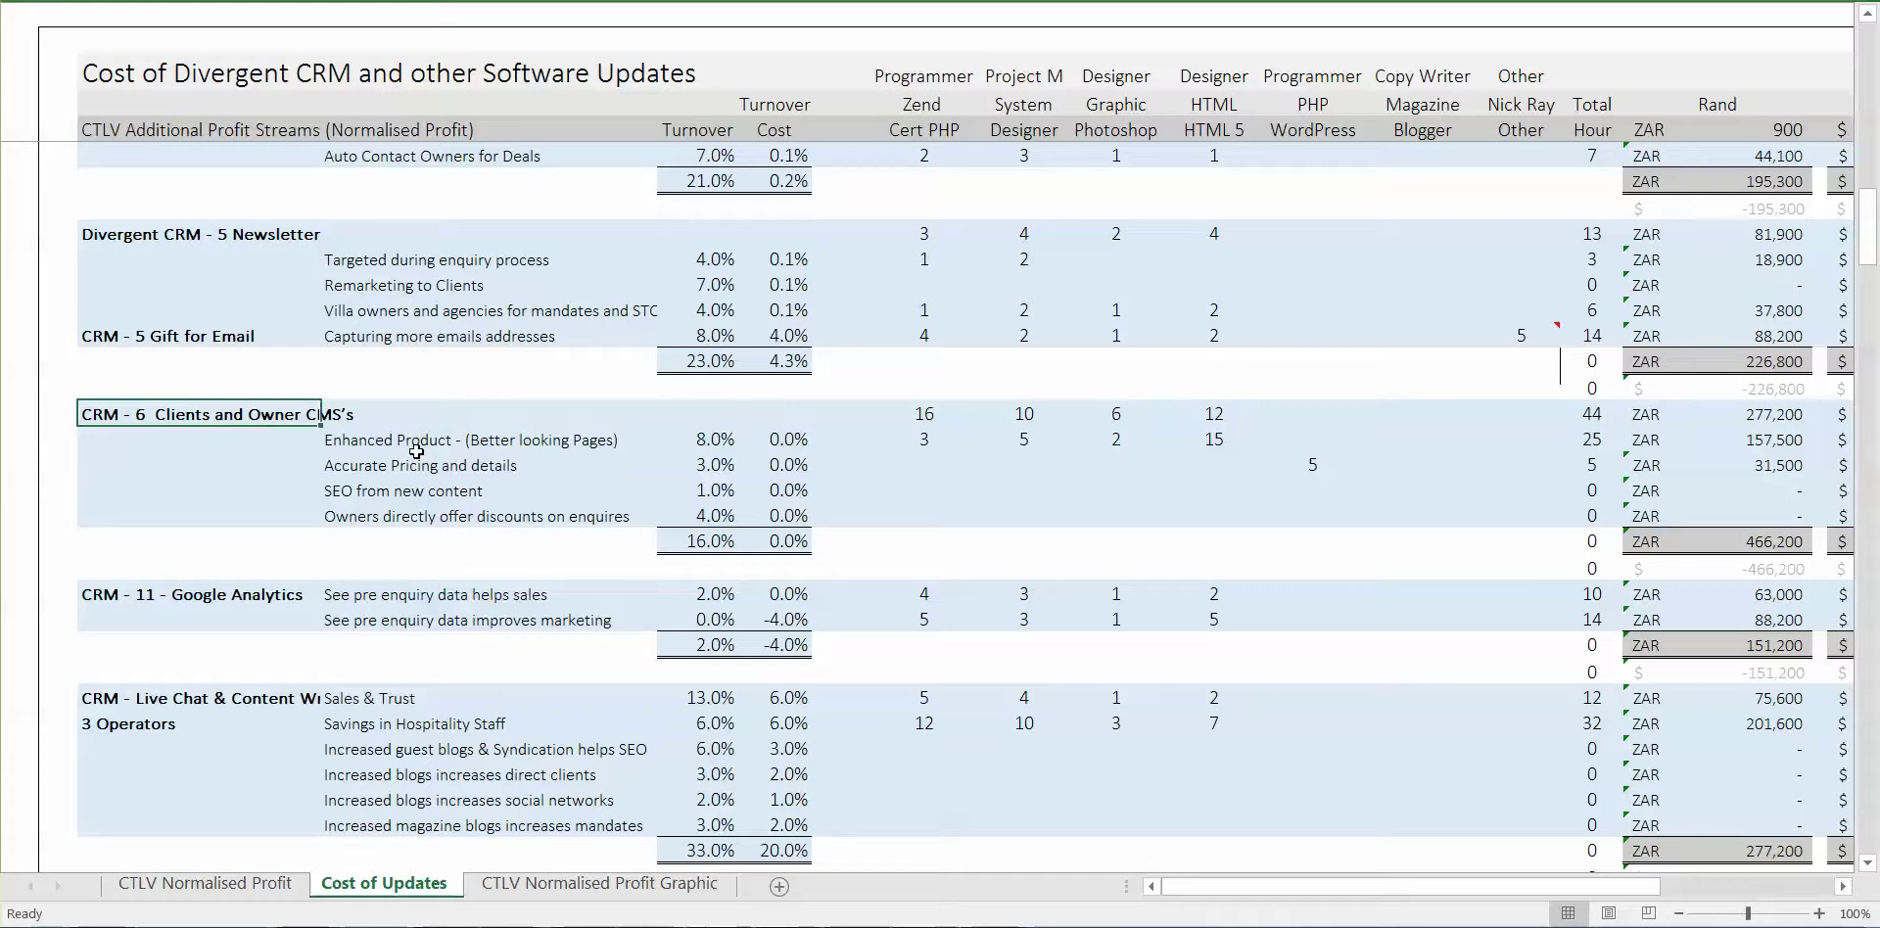
{"action": "key", "text": "Right"}
{"action": "key", "text": "Right"}
{"action": "key", "text": "Left"}
{"action": "key", "text": "Down"}
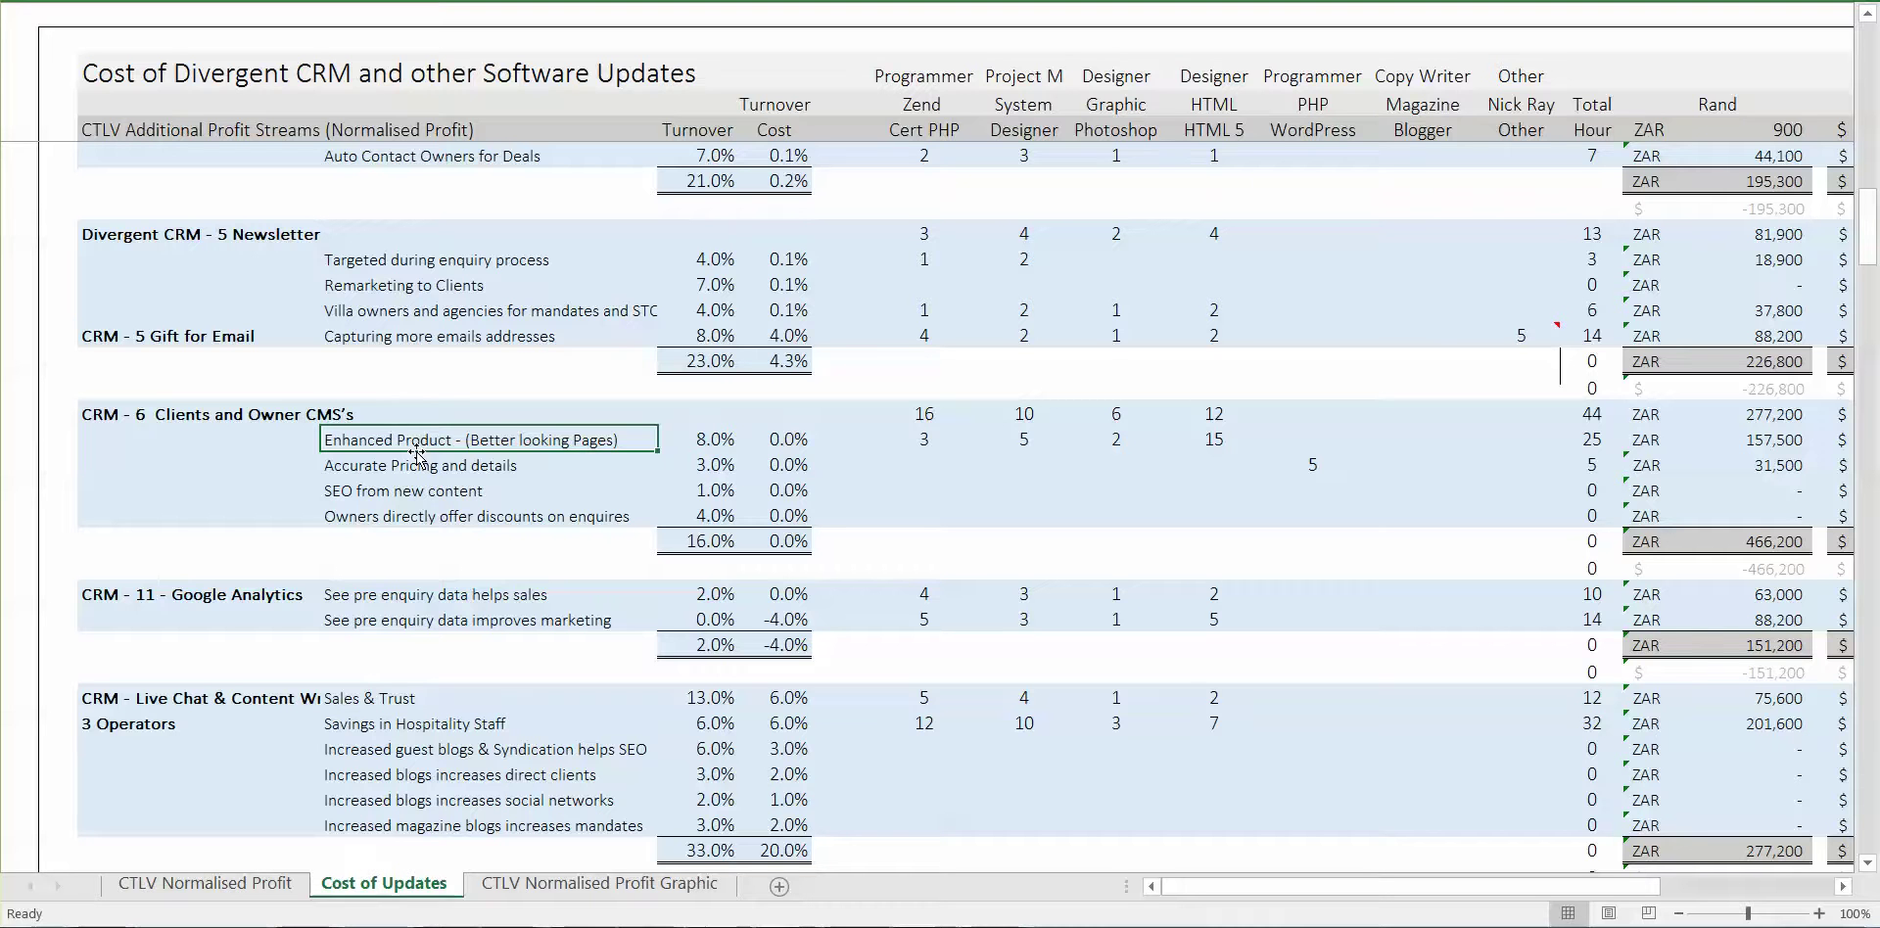
Switch to the Villa Secrets website and view the Pentagon Villa Cape Town page as an example of better looking pages
{"action": "key", "text": "Left"}
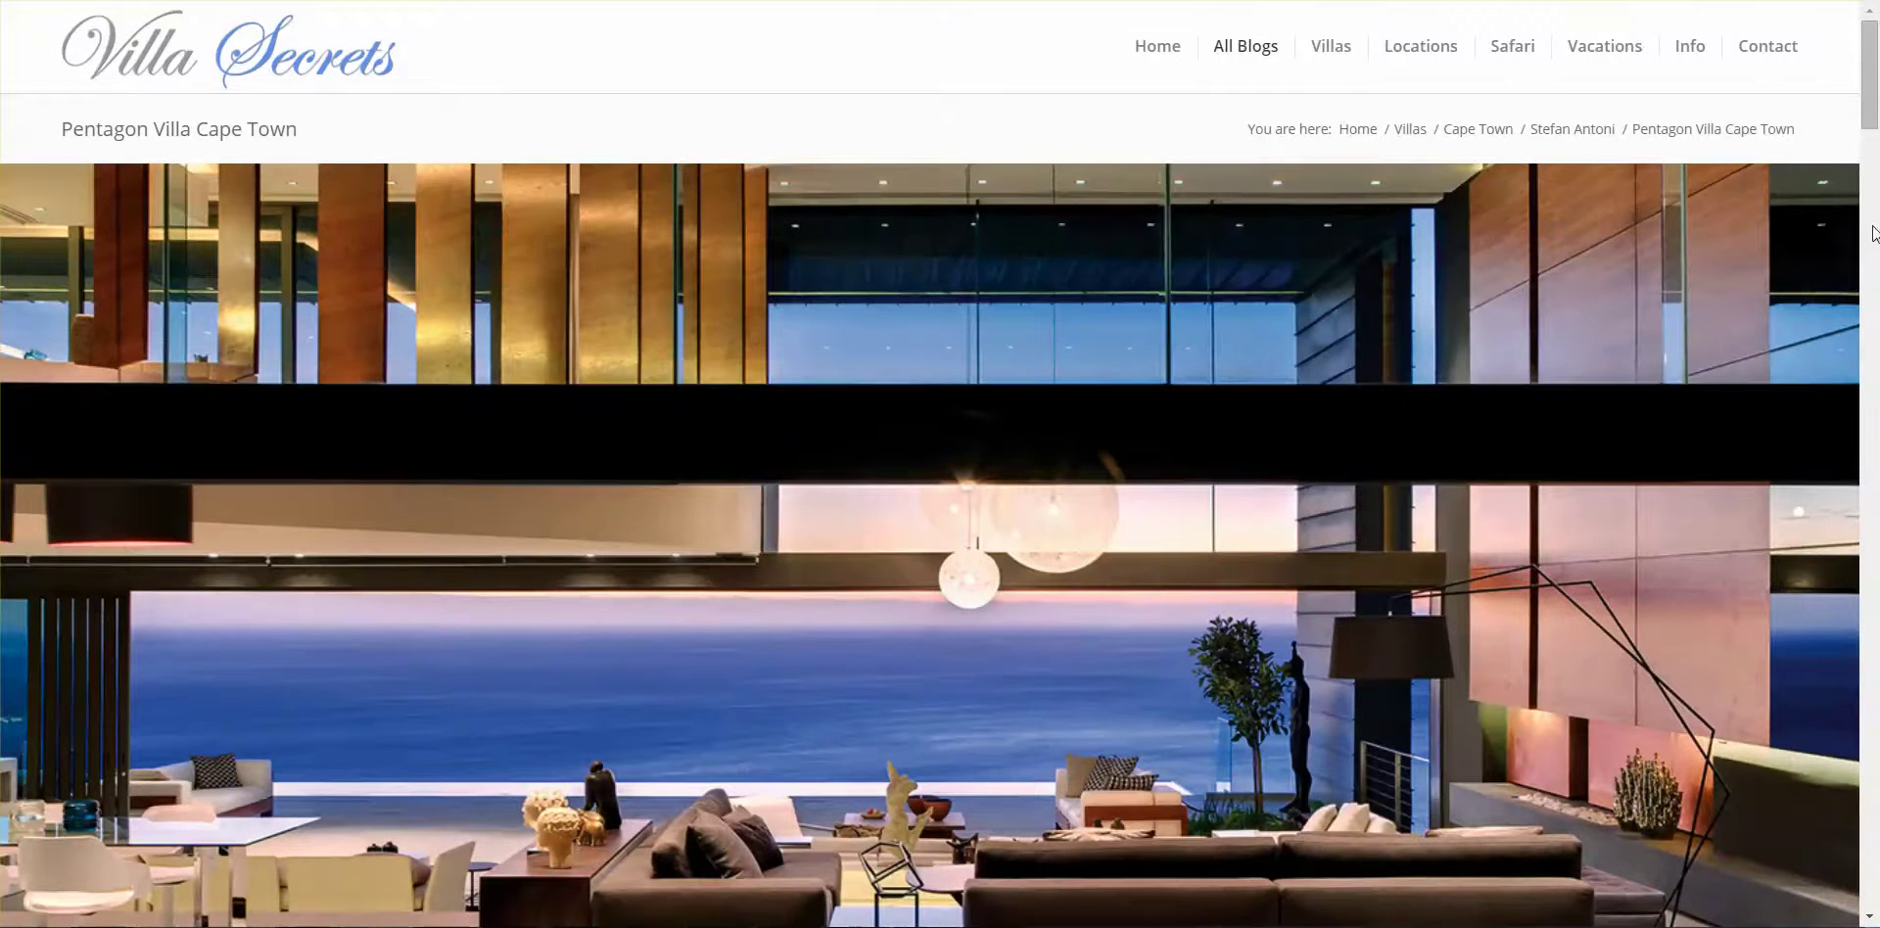
{"action": "scroll", "coordinate": [1866, 115], "scroll_direction": "down", "scroll_amount": 1}
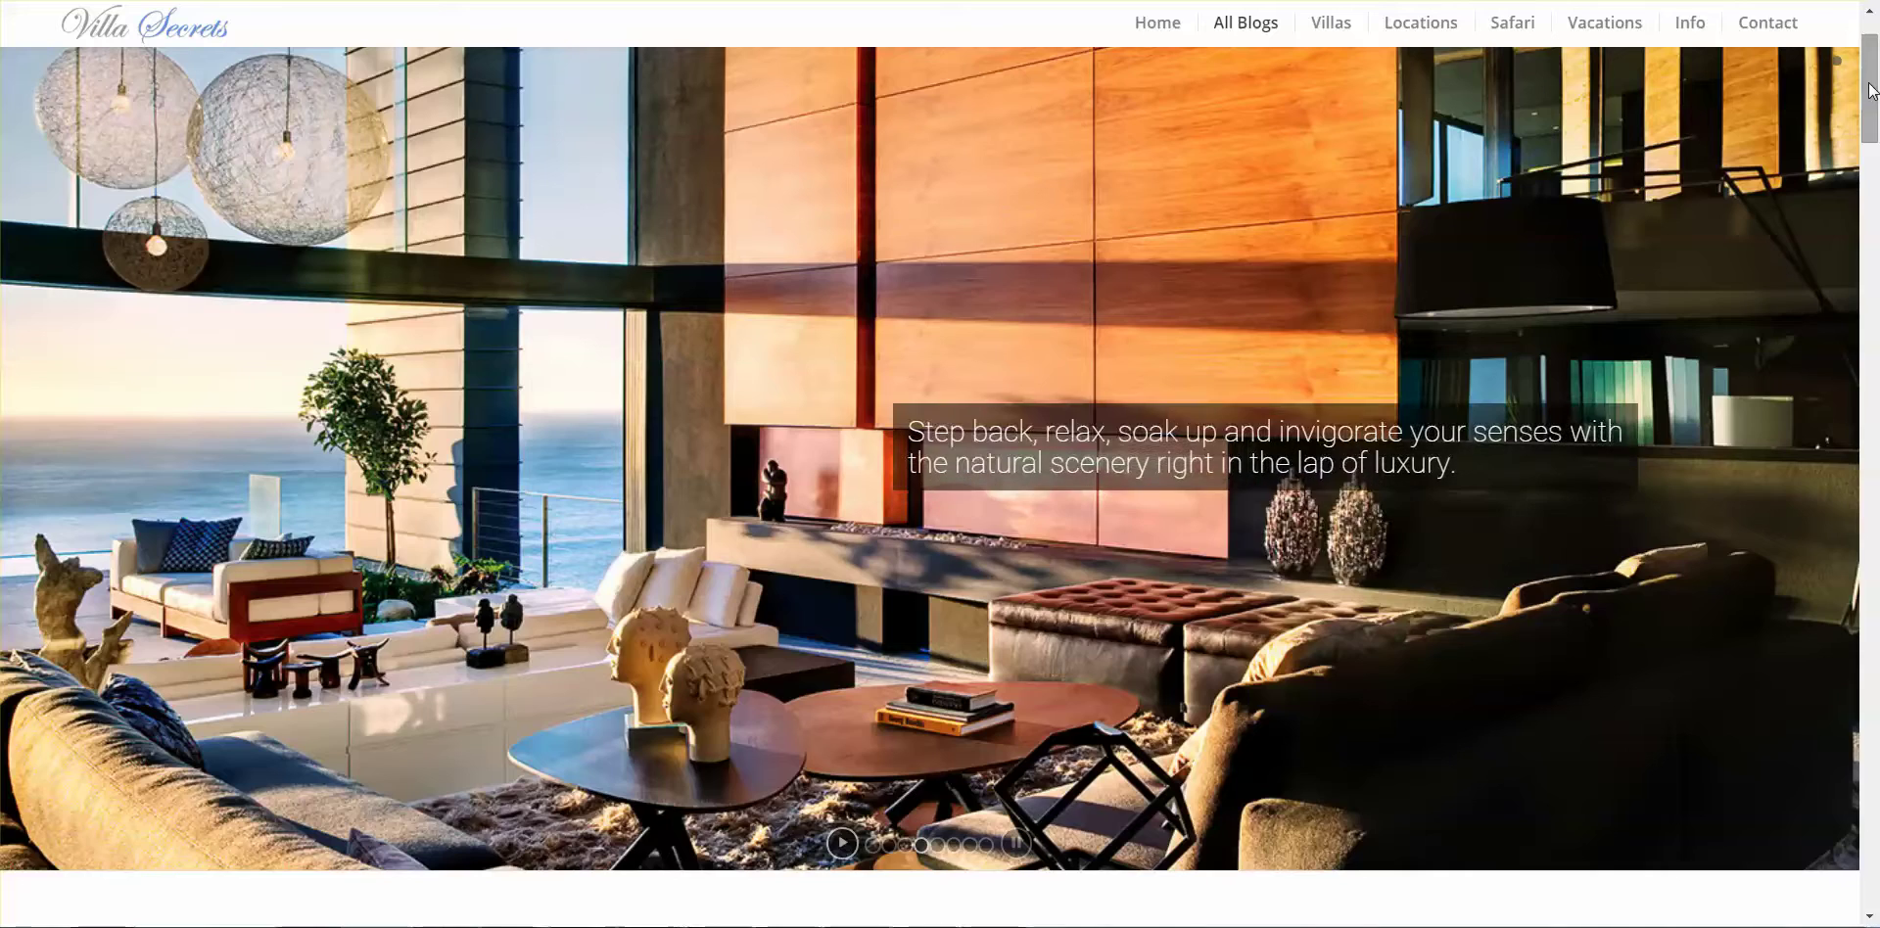
{"action": "mouse_move", "coordinate": [1872, 91]}
{"action": "left_mouse_down"}
{"action": "mouse_move", "coordinate": [1875, 196]}
{"action": "mouse_move", "coordinate": [1874, 78]}
{"action": "left_mouse_up"}
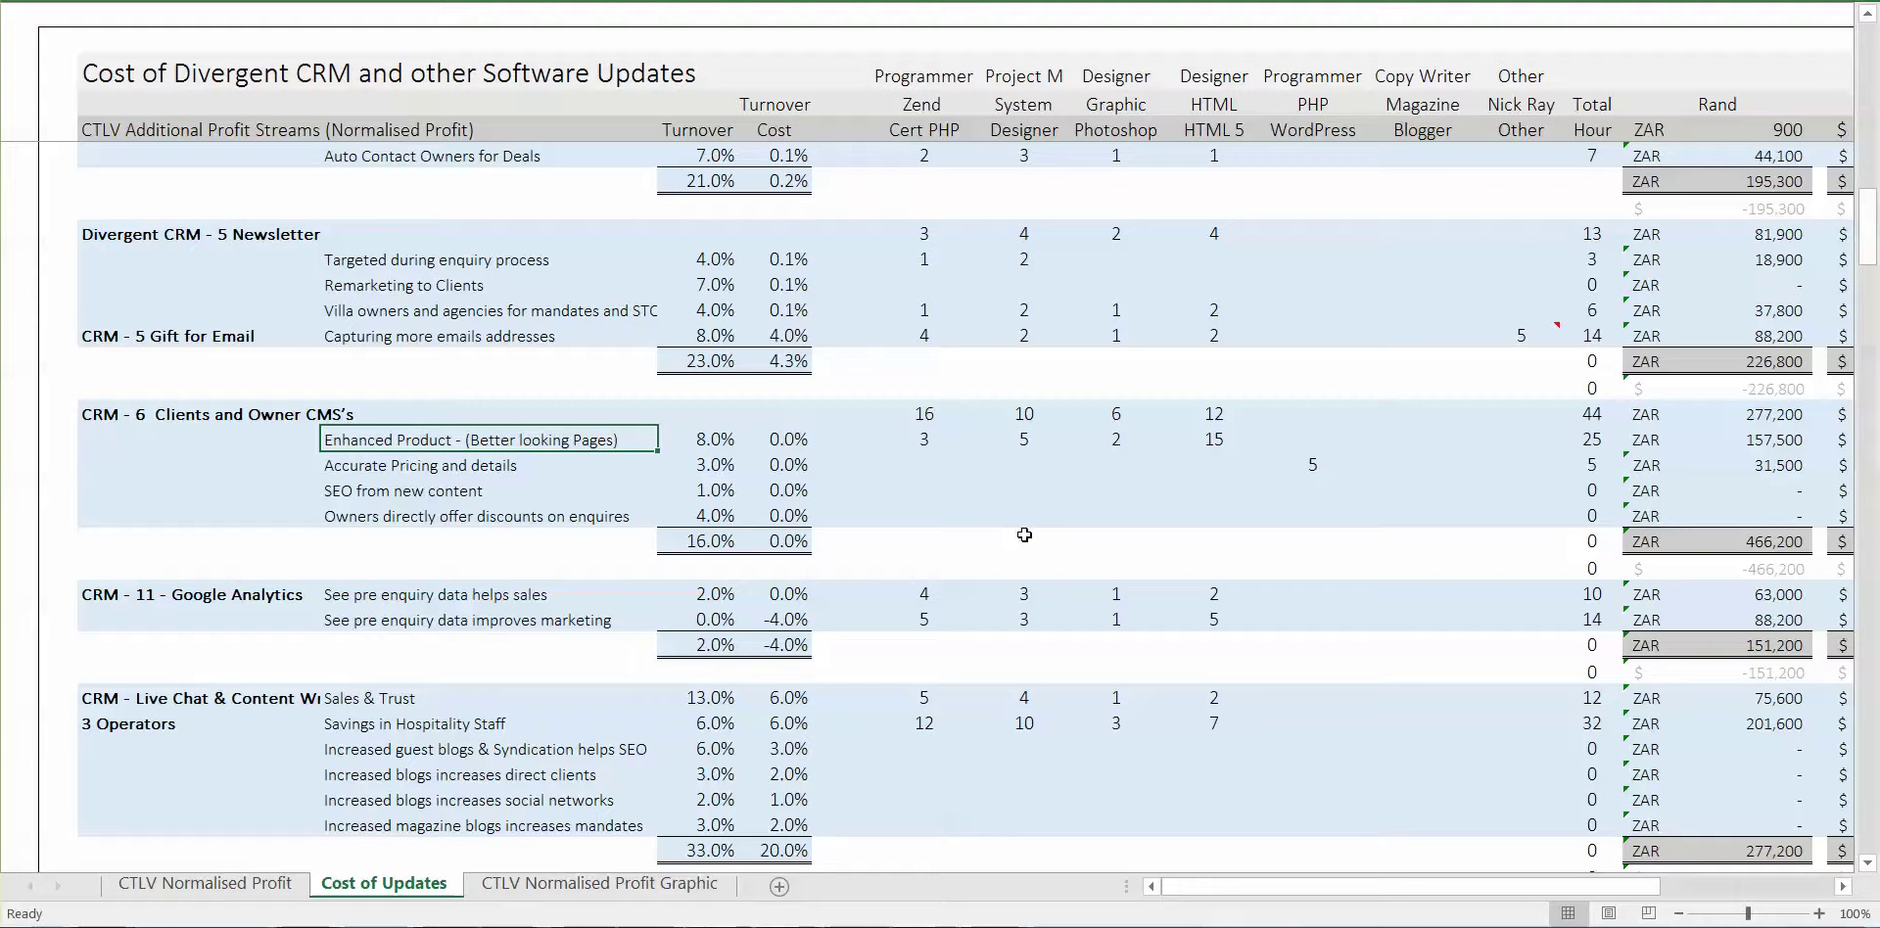
Return to the Excel cost sheet and examine the Enhanced Product row's turnover and hours as far as HTML 5
{"action": "key", "text": "Right"}
{"action": "key", "text": "Right"}
{"action": "key", "text": "Right"}
{"action": "key", "text": "Right"}
{"action": "key", "text": "Right"}
{"action": "key", "text": "Right"}
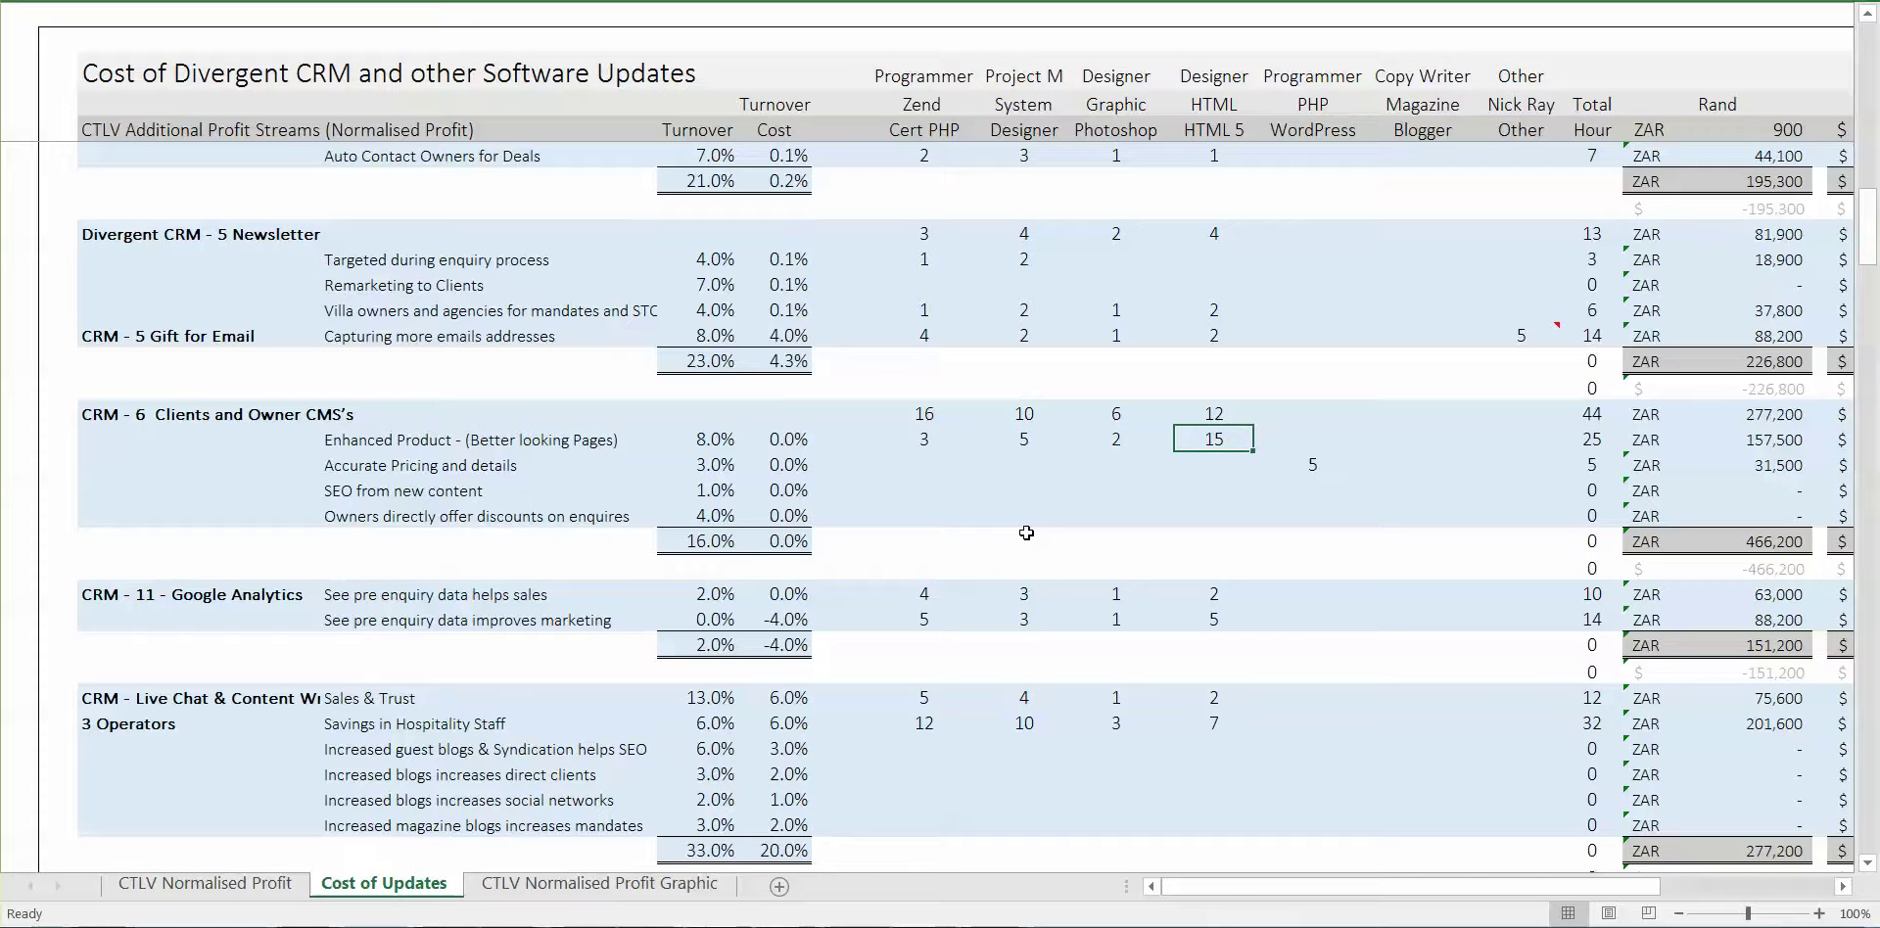
{"action": "key", "text": "Left"}
{"action": "key", "text": "Left"}
{"action": "key", "text": "Left"}
{"action": "key", "text": "Left"}
{"action": "key", "text": "Left"}
{"action": "key", "text": "Left"}
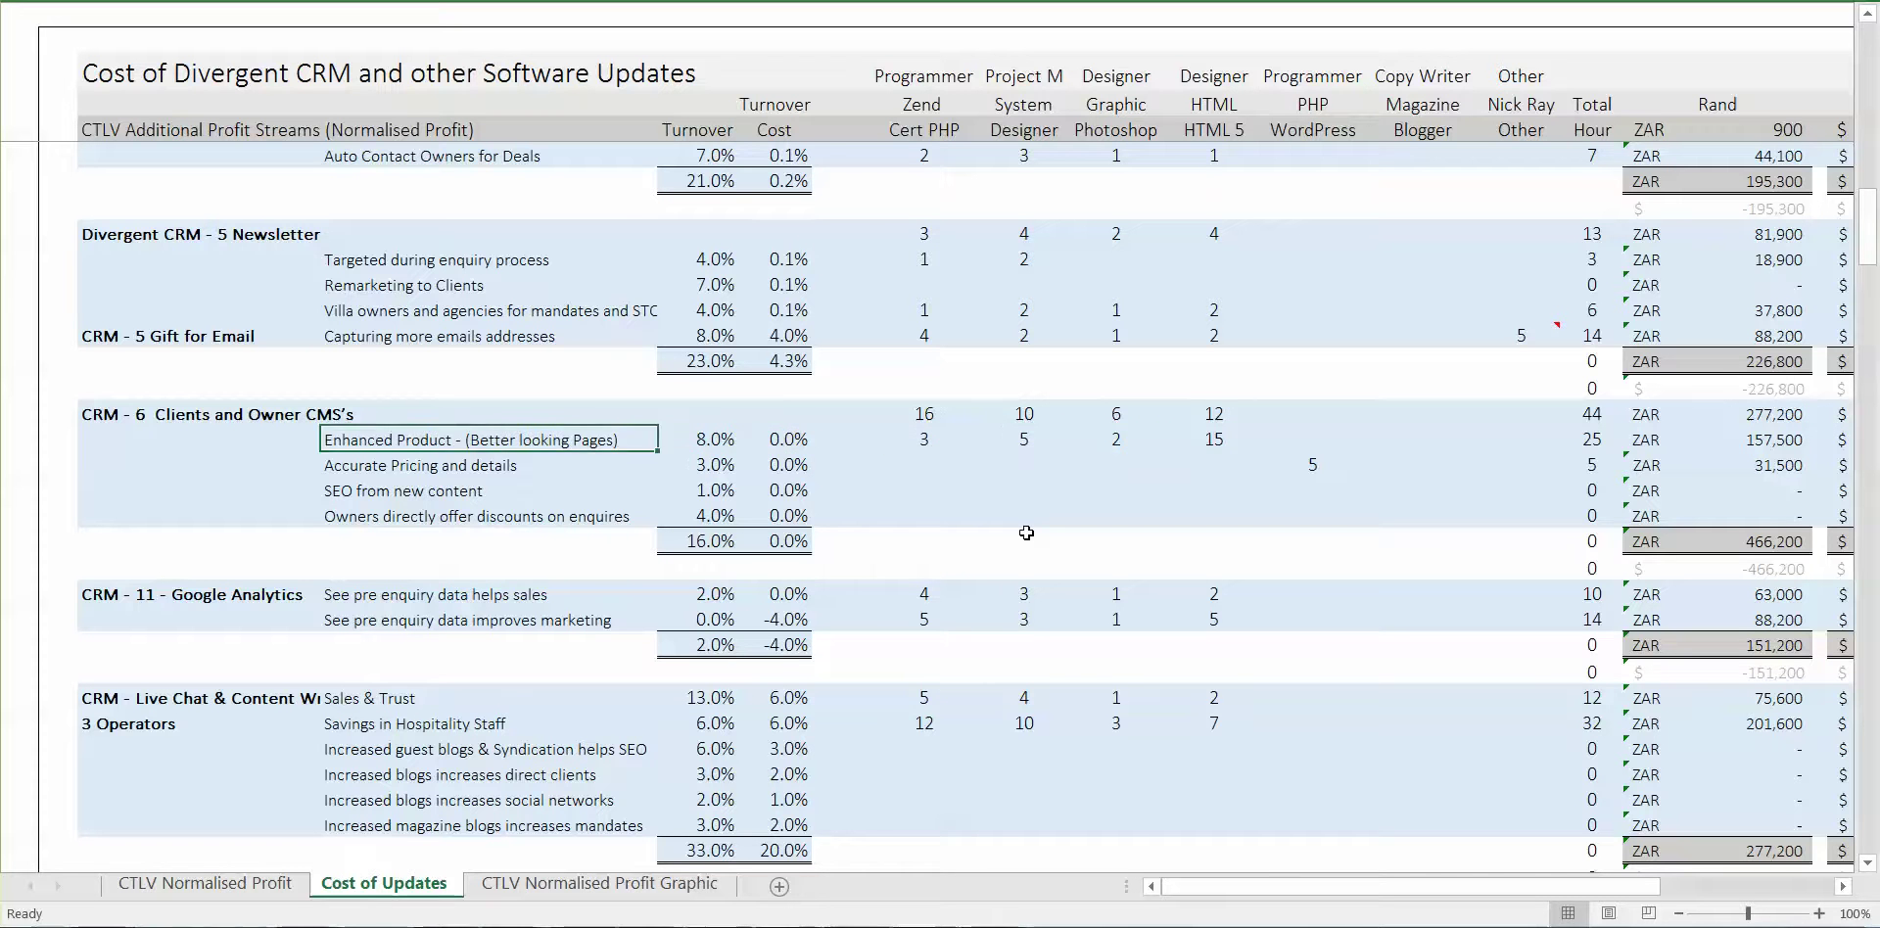
Go down through the remaining CRM - 6 items to the Google Analytics row See pre enquiry data helps sales
{"action": "key", "text": "Down"}
{"action": "key", "text": "Down"}
{"action": "key", "text": "Down"}
{"action": "key", "text": "Down"}
{"action": "key", "text": "Down"}
{"action": "key", "text": "Down"}
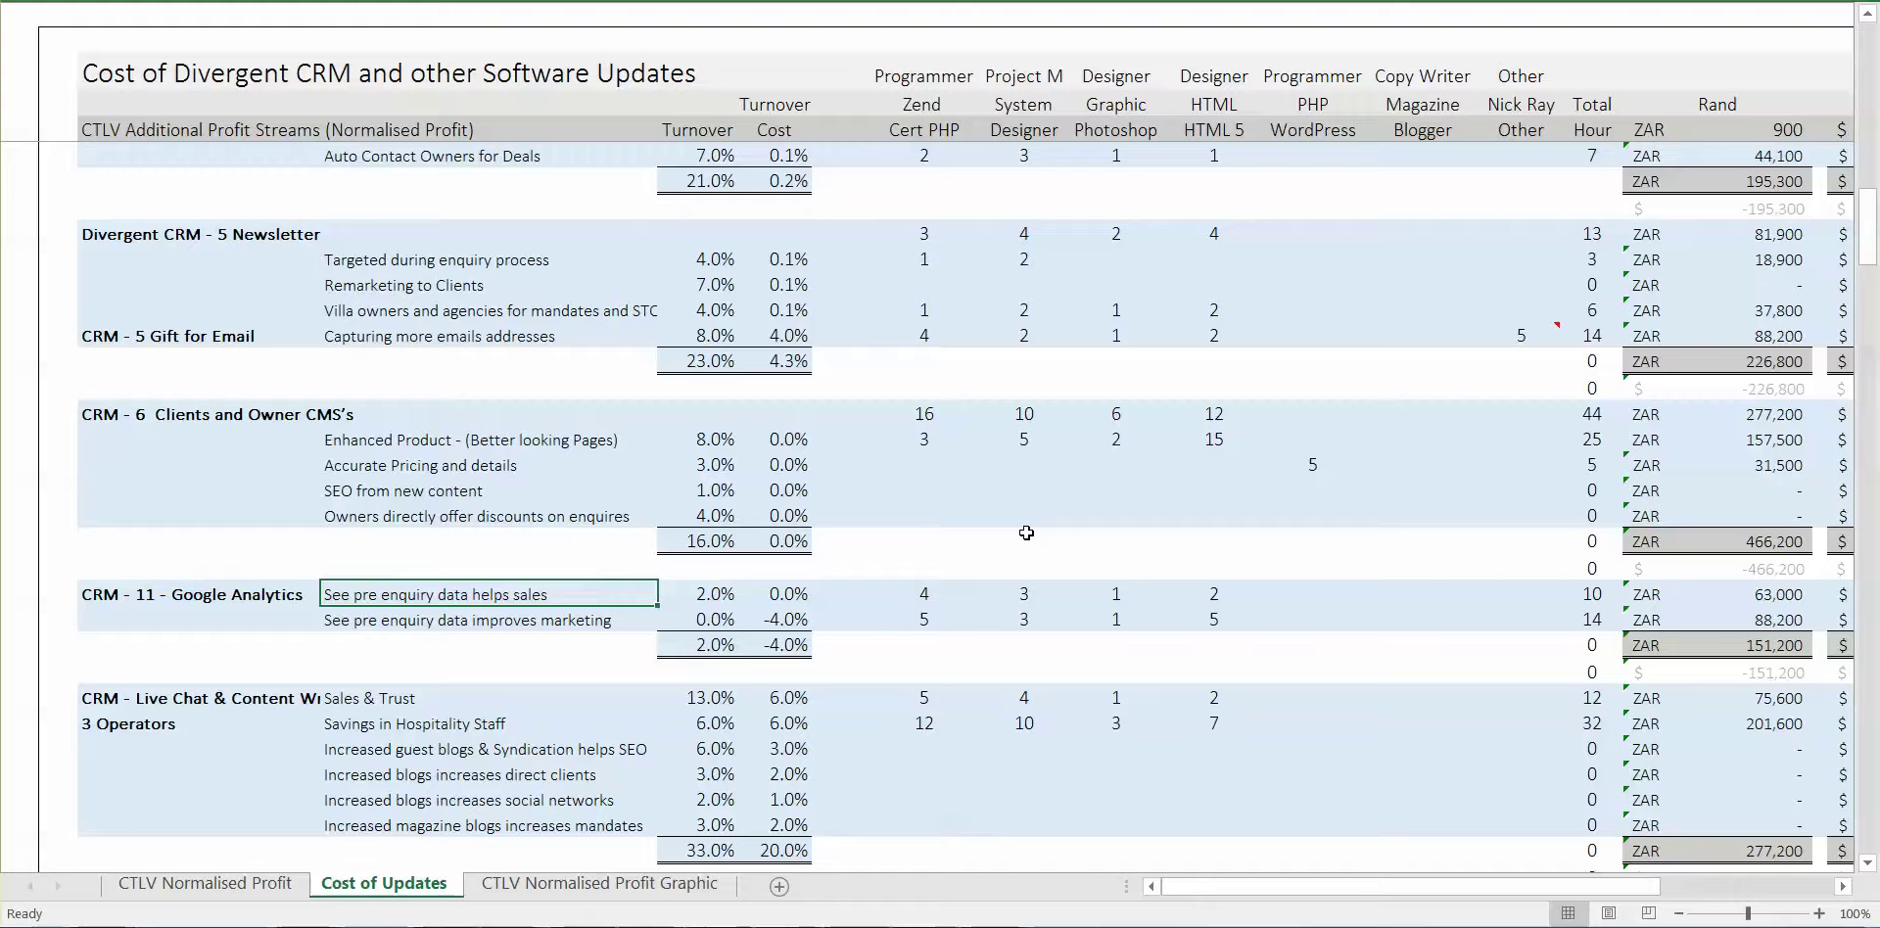
Examine the Google Analytics row See pre enquiry data helps sales from its turnover through to its Zend programmer hours
{"action": "key", "text": "Up"}
{"action": "key", "text": "Down"}
{"action": "key", "text": "Right"}
{"action": "key", "text": "Right"}
{"action": "key", "text": "Right"}
{"action": "key", "text": "Right"}
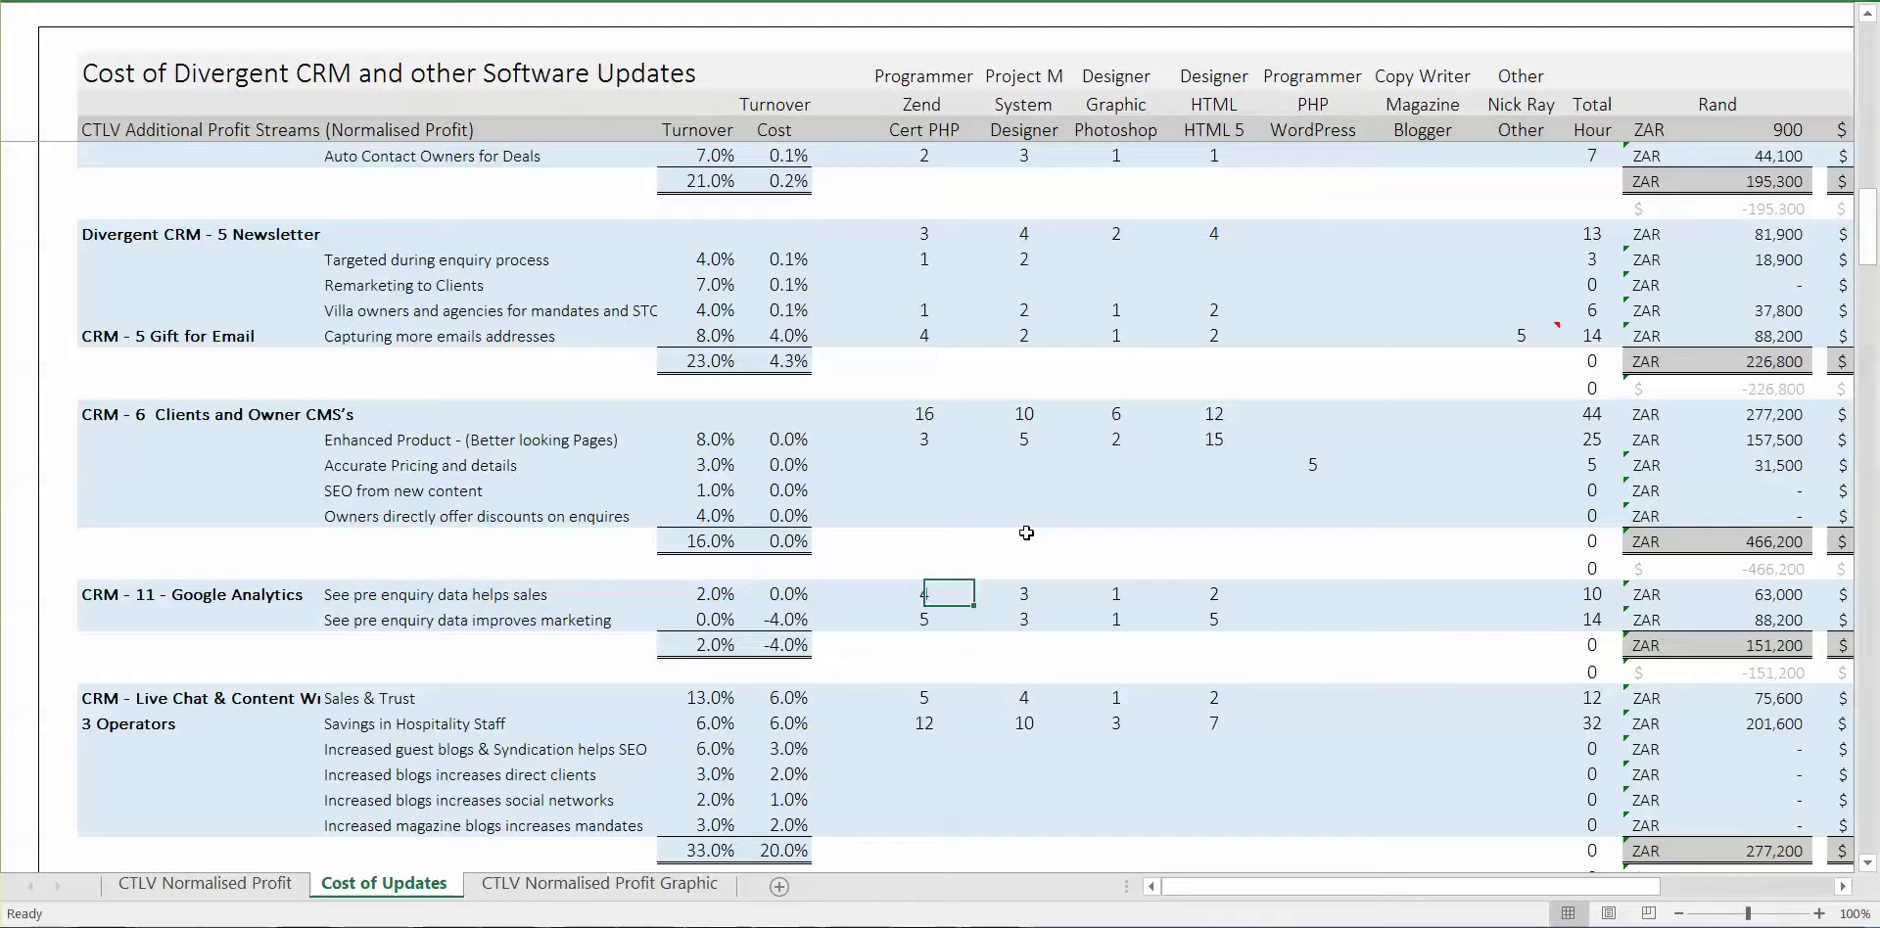
Compare the two Google Analytics items, helps sales and improves marketing, ending on the marketing row's label
{"action": "key", "text": "Left"}
{"action": "key", "text": "Left"}
{"action": "key", "text": "Left"}
{"action": "key", "text": "Left"}
{"action": "key", "text": "Down"}
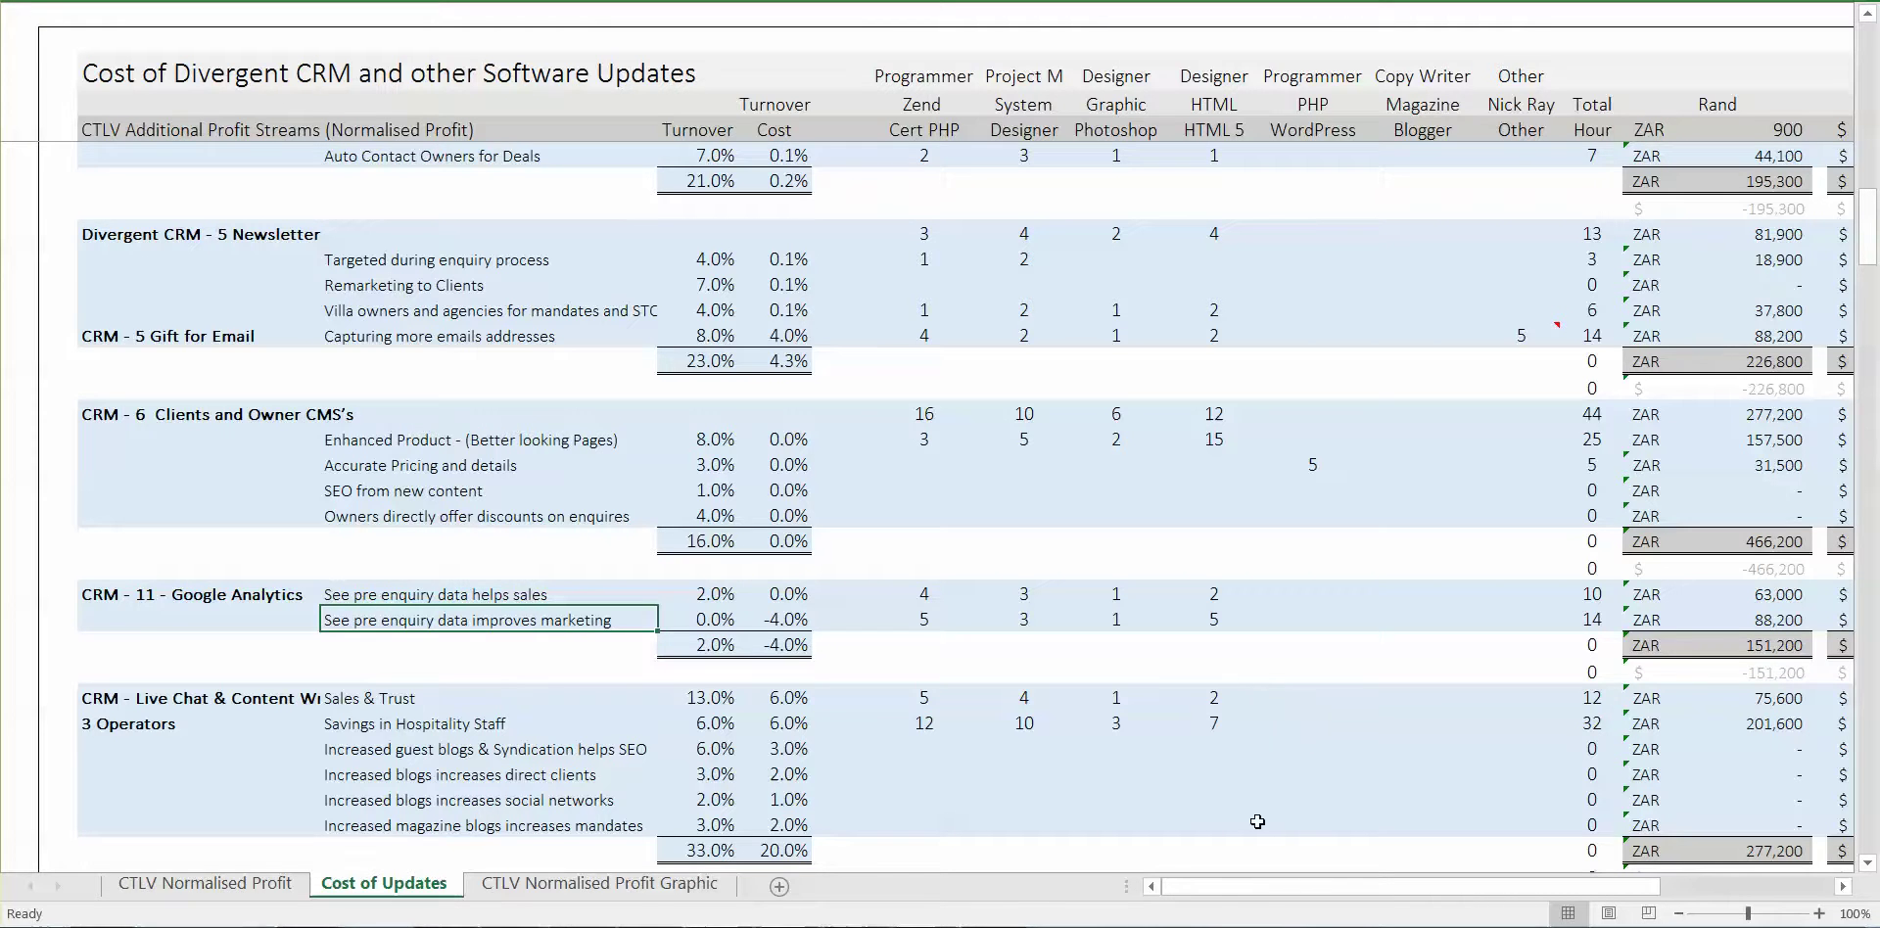
{"action": "left_click", "coordinate": [240, 614]}
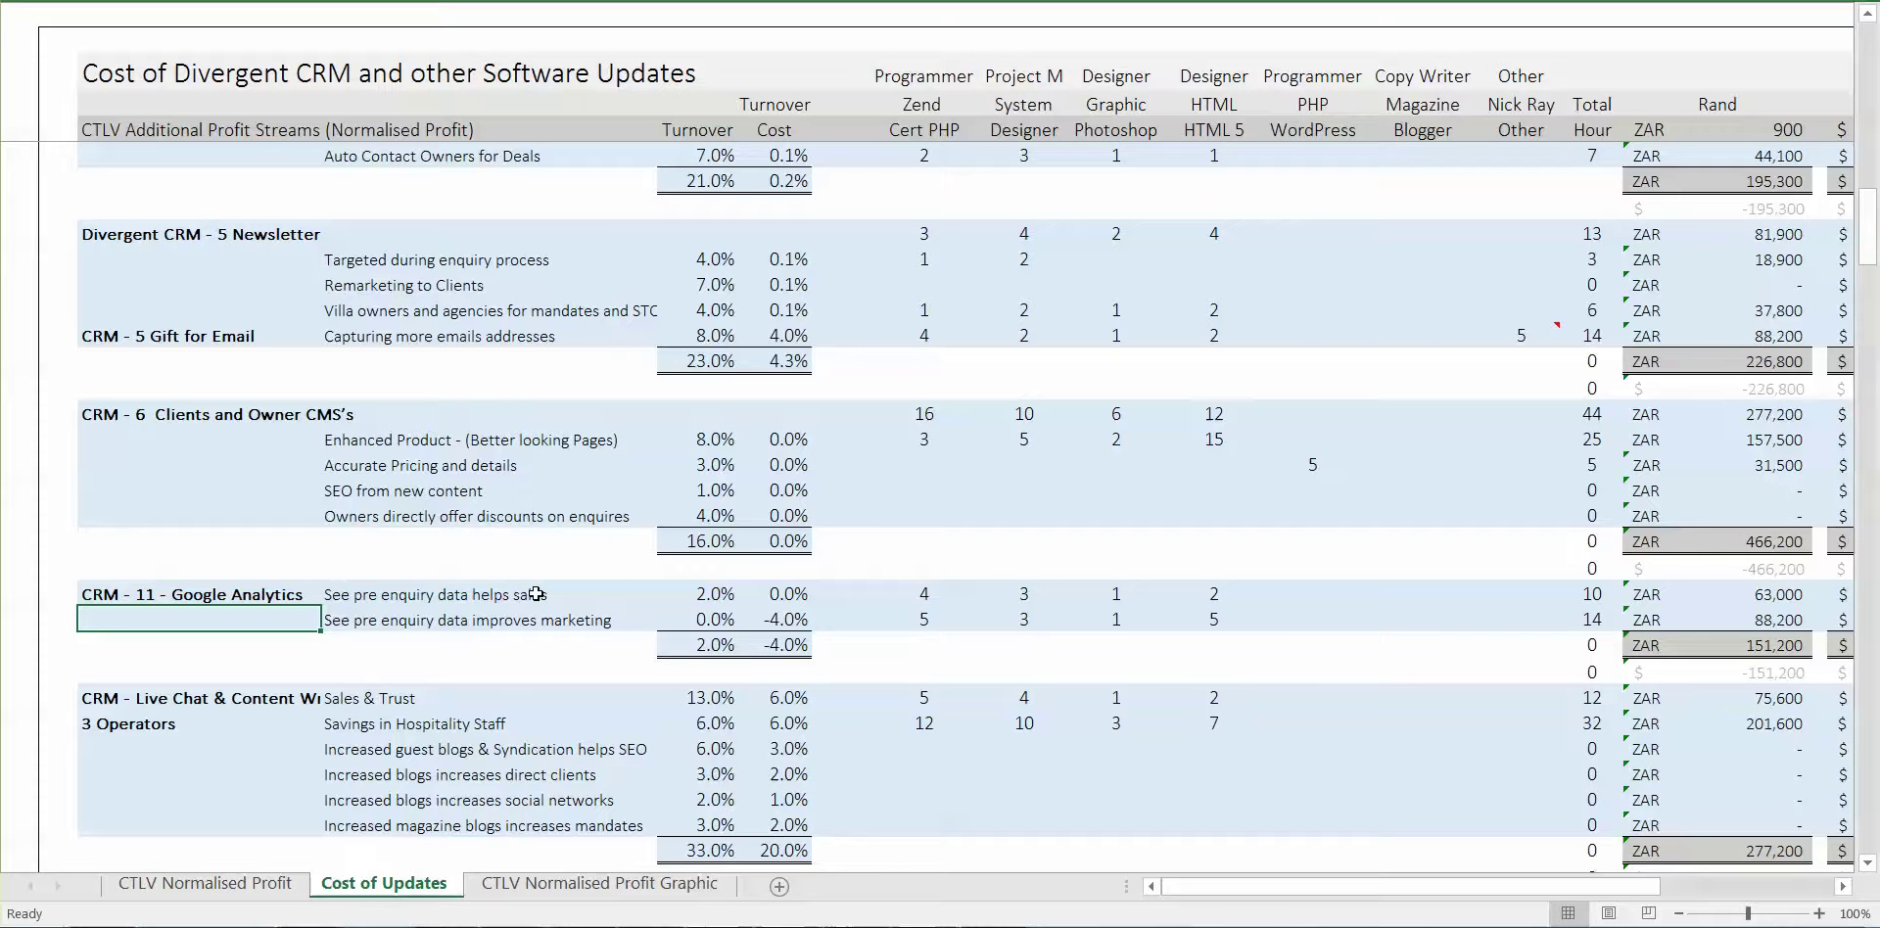
{"action": "left_click", "coordinate": [547, 598]}
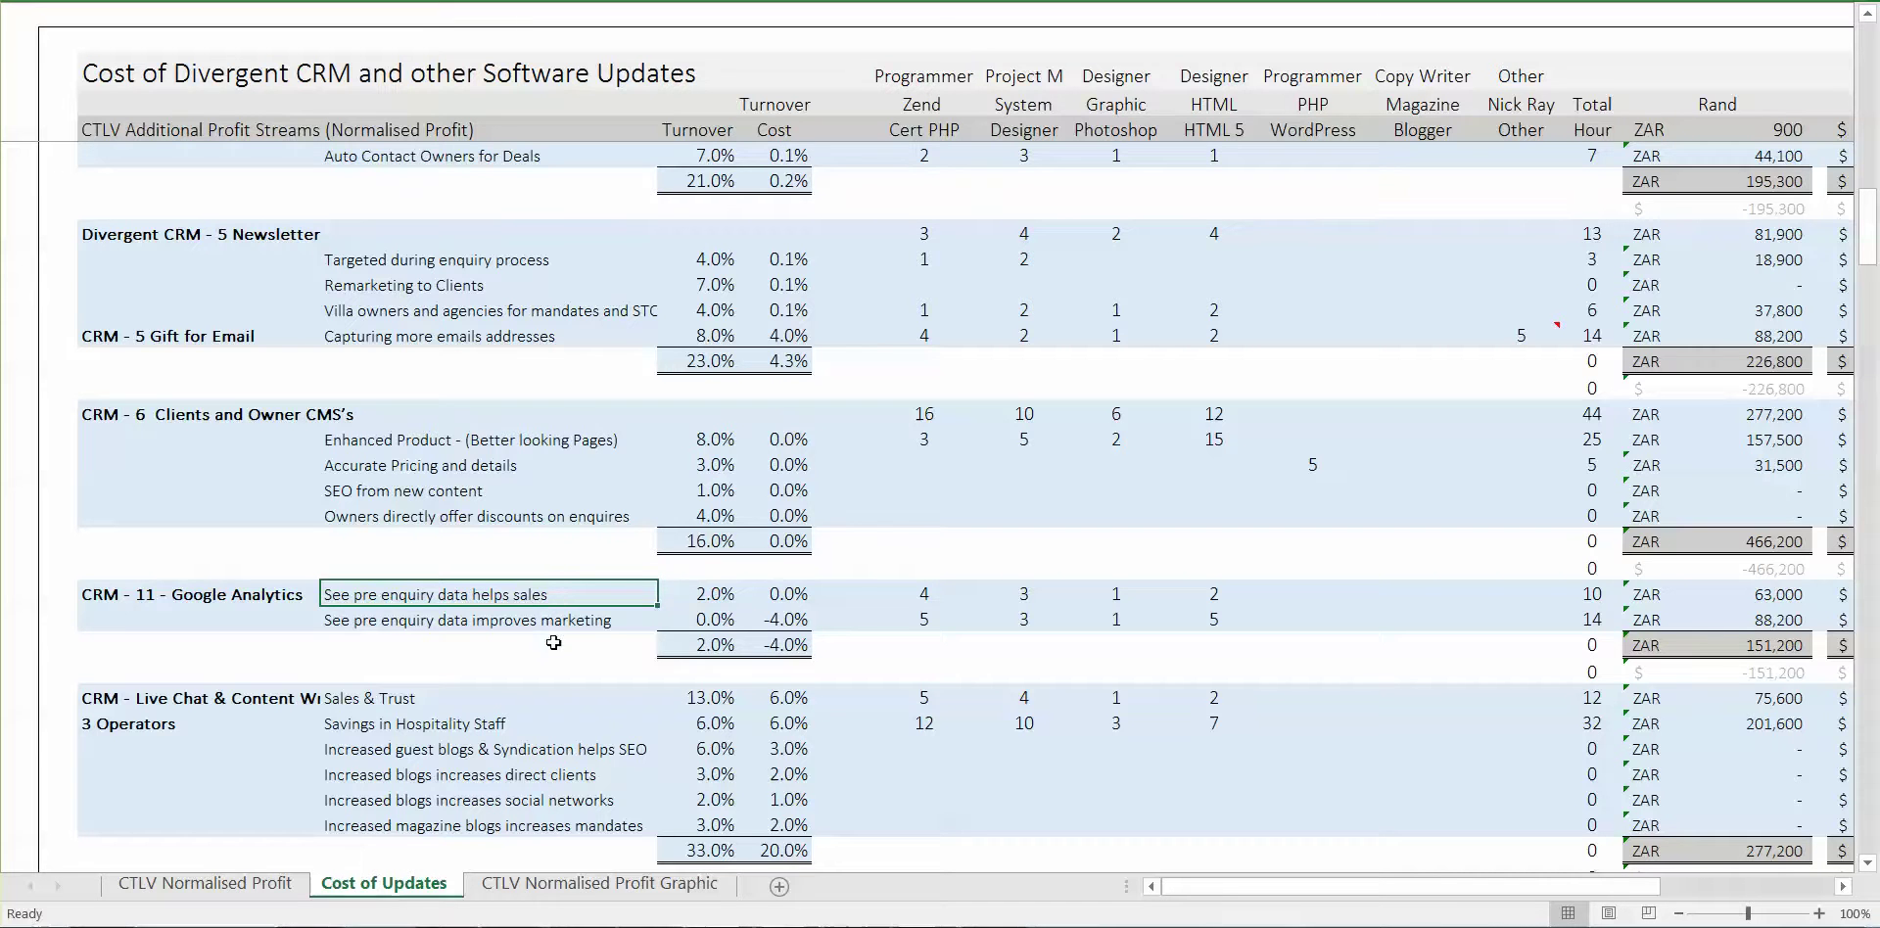
{"action": "left_click", "coordinate": [436, 619]}
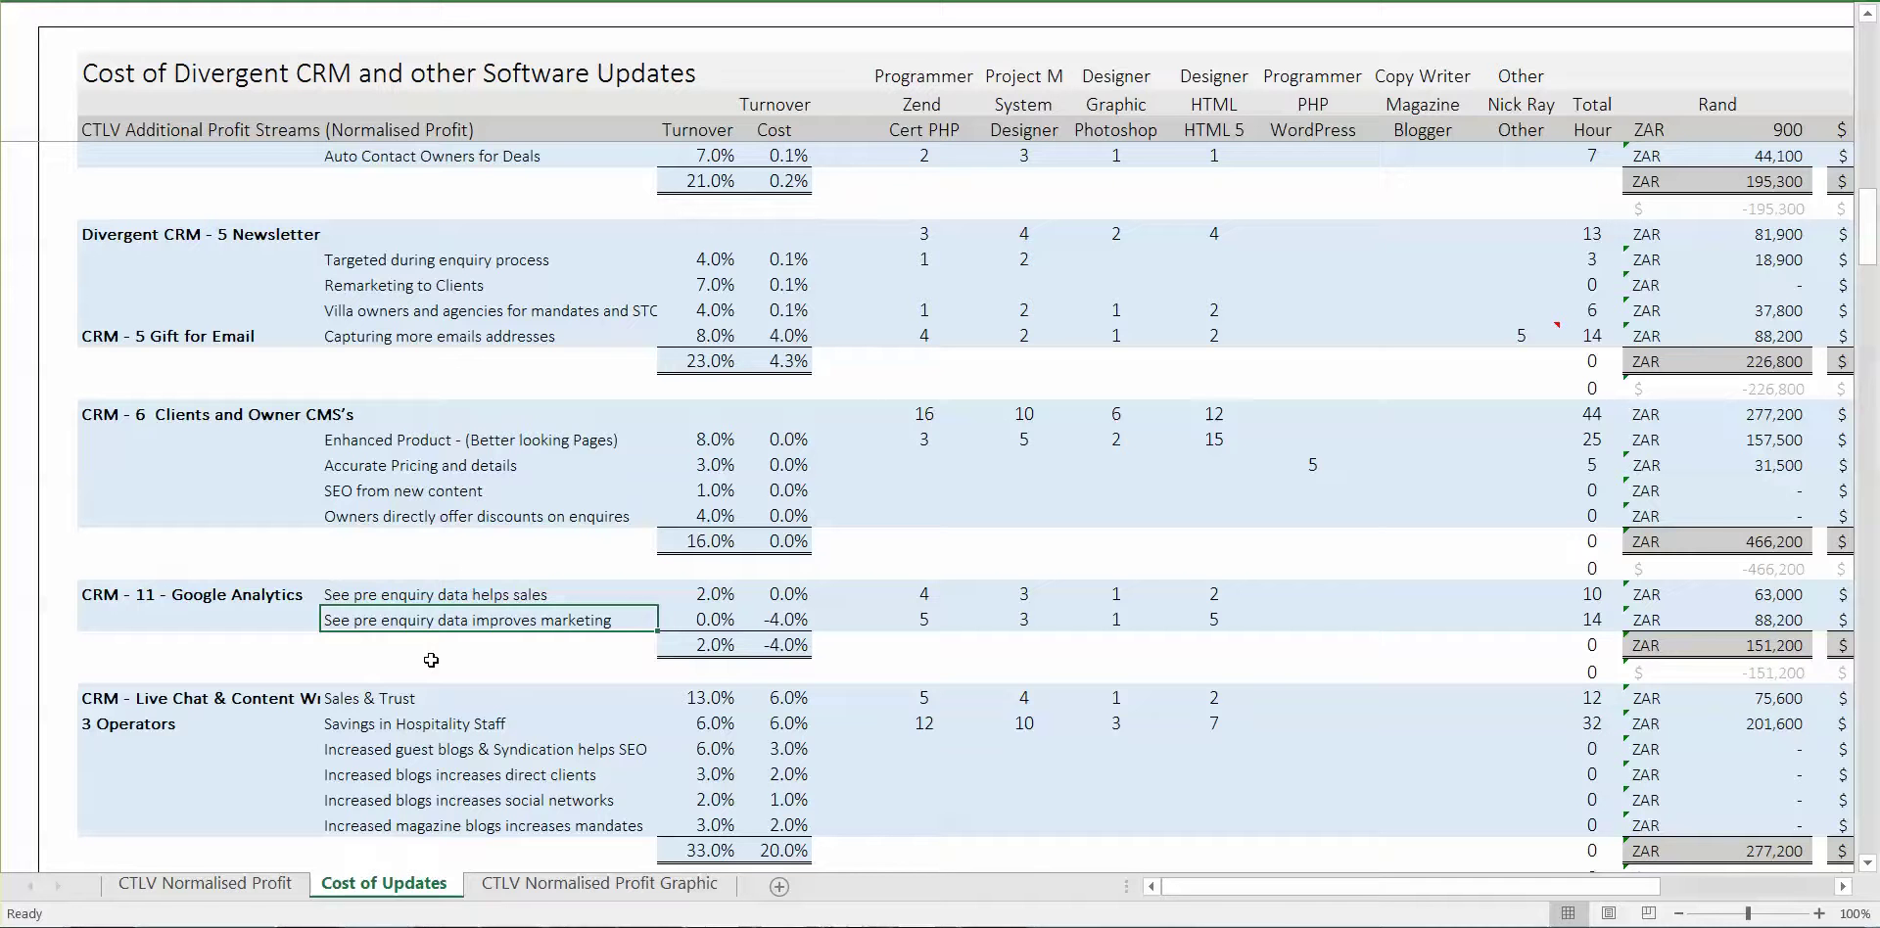
Go to the CRM - Live Chat section and look at its heading and the Sales & Trust label
{"action": "left_click", "coordinate": [475, 700]}
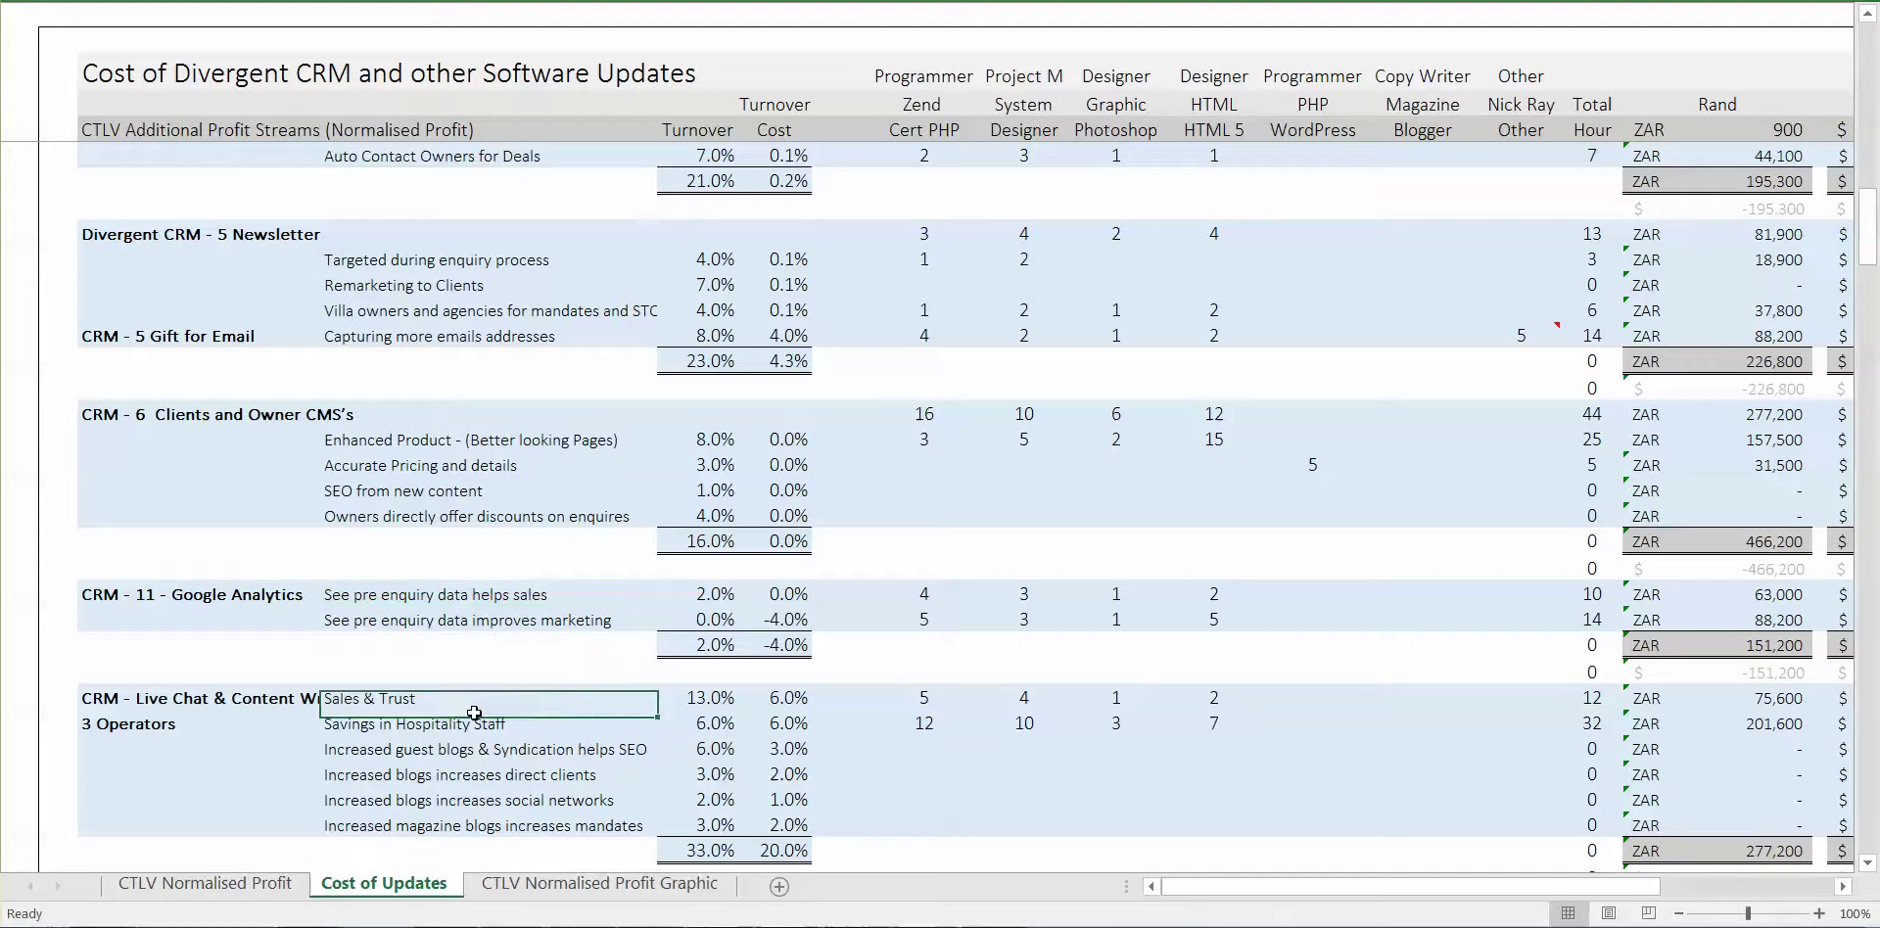
{"action": "key", "text": "Return"}
{"action": "left_click", "coordinate": [422, 704]}
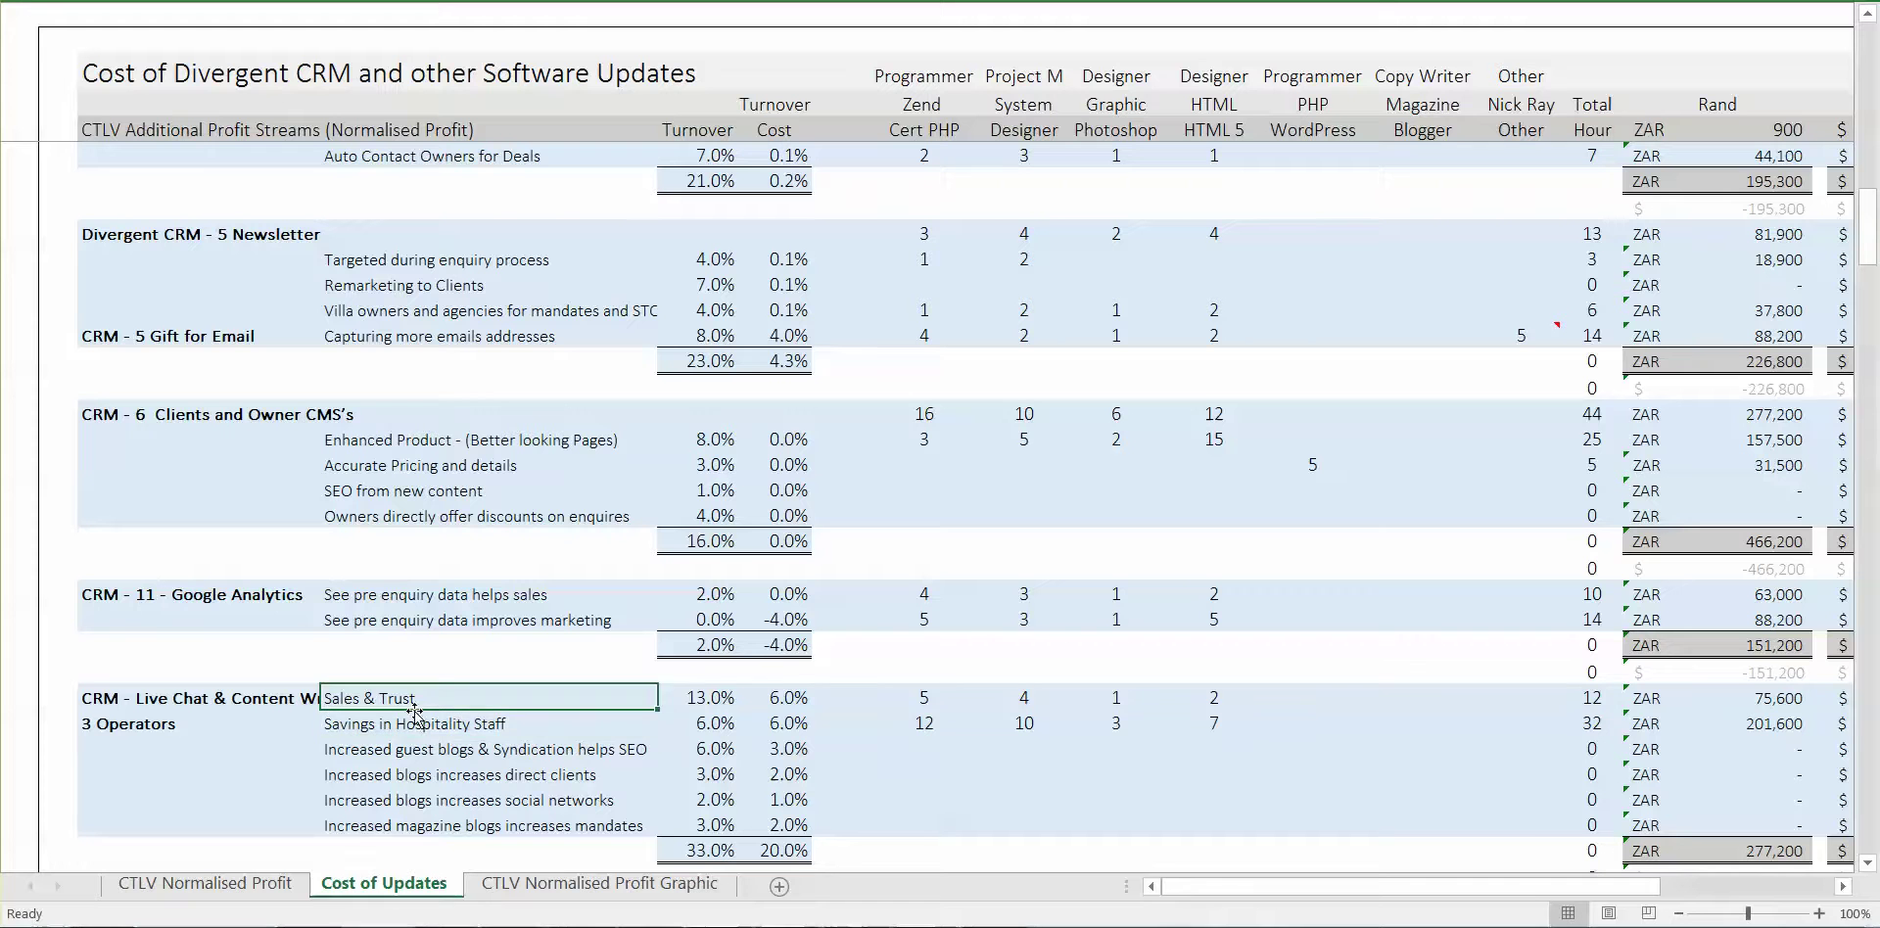
{"action": "left_click", "coordinate": [217, 705]}
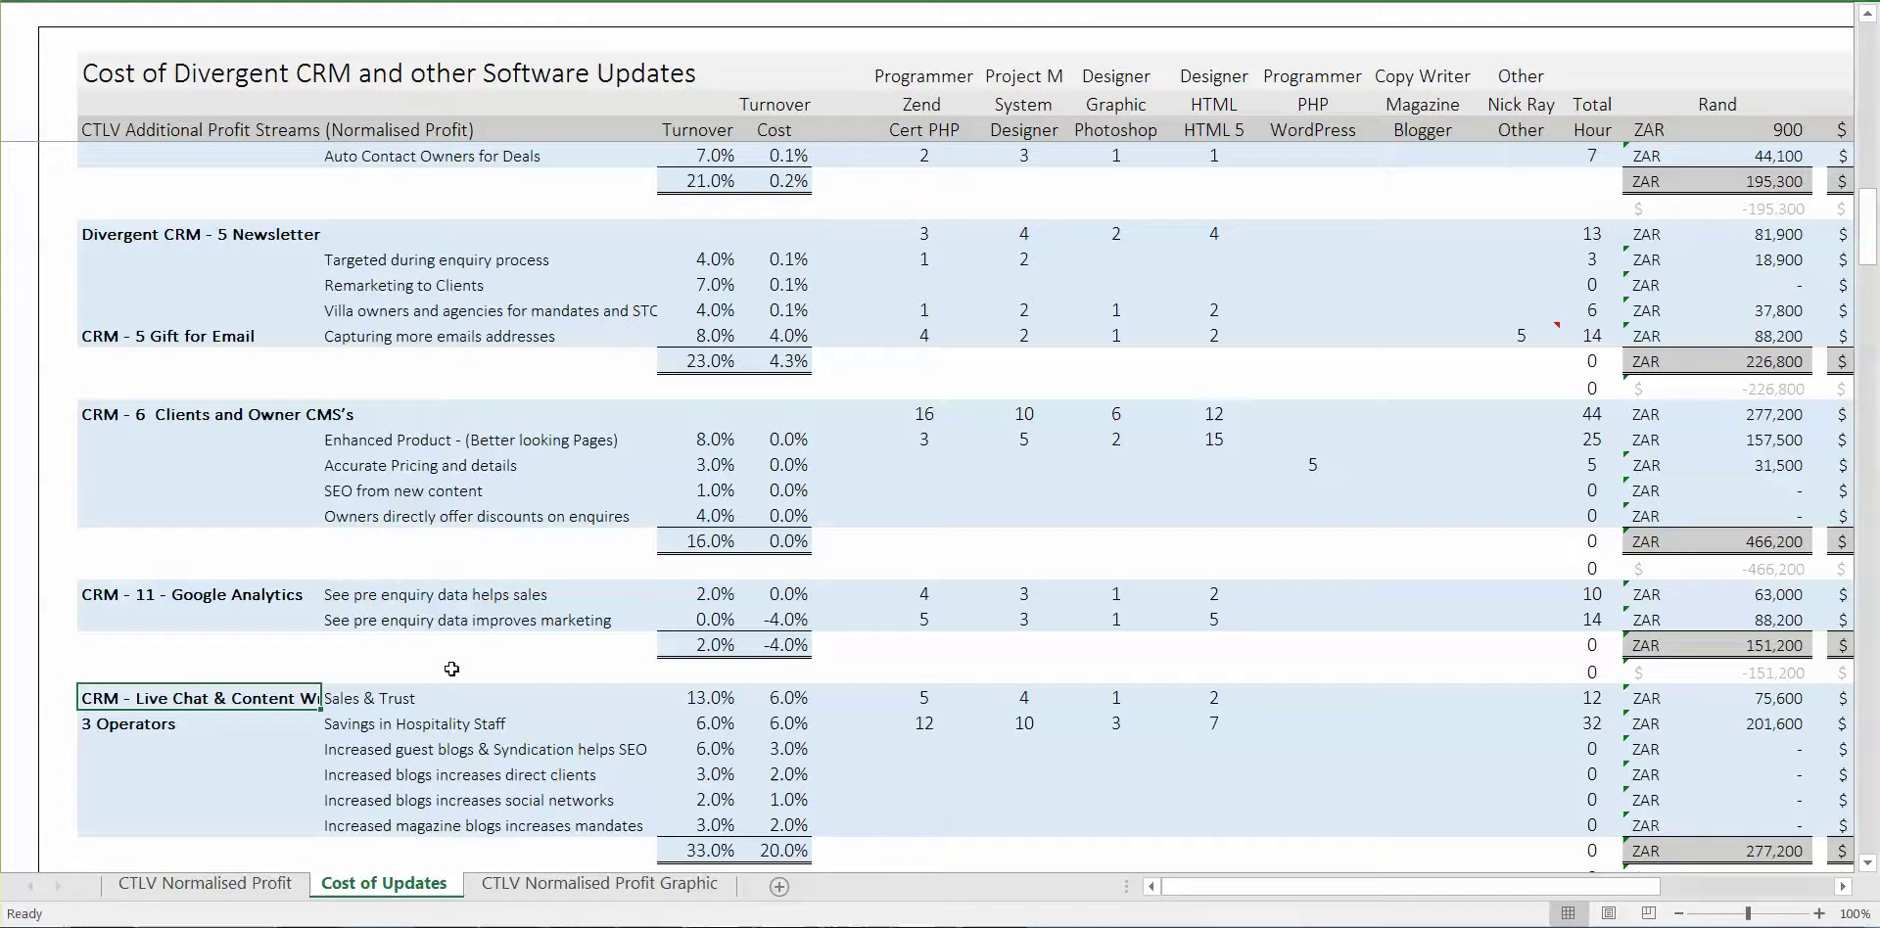
{"action": "left_click", "coordinate": [450, 705]}
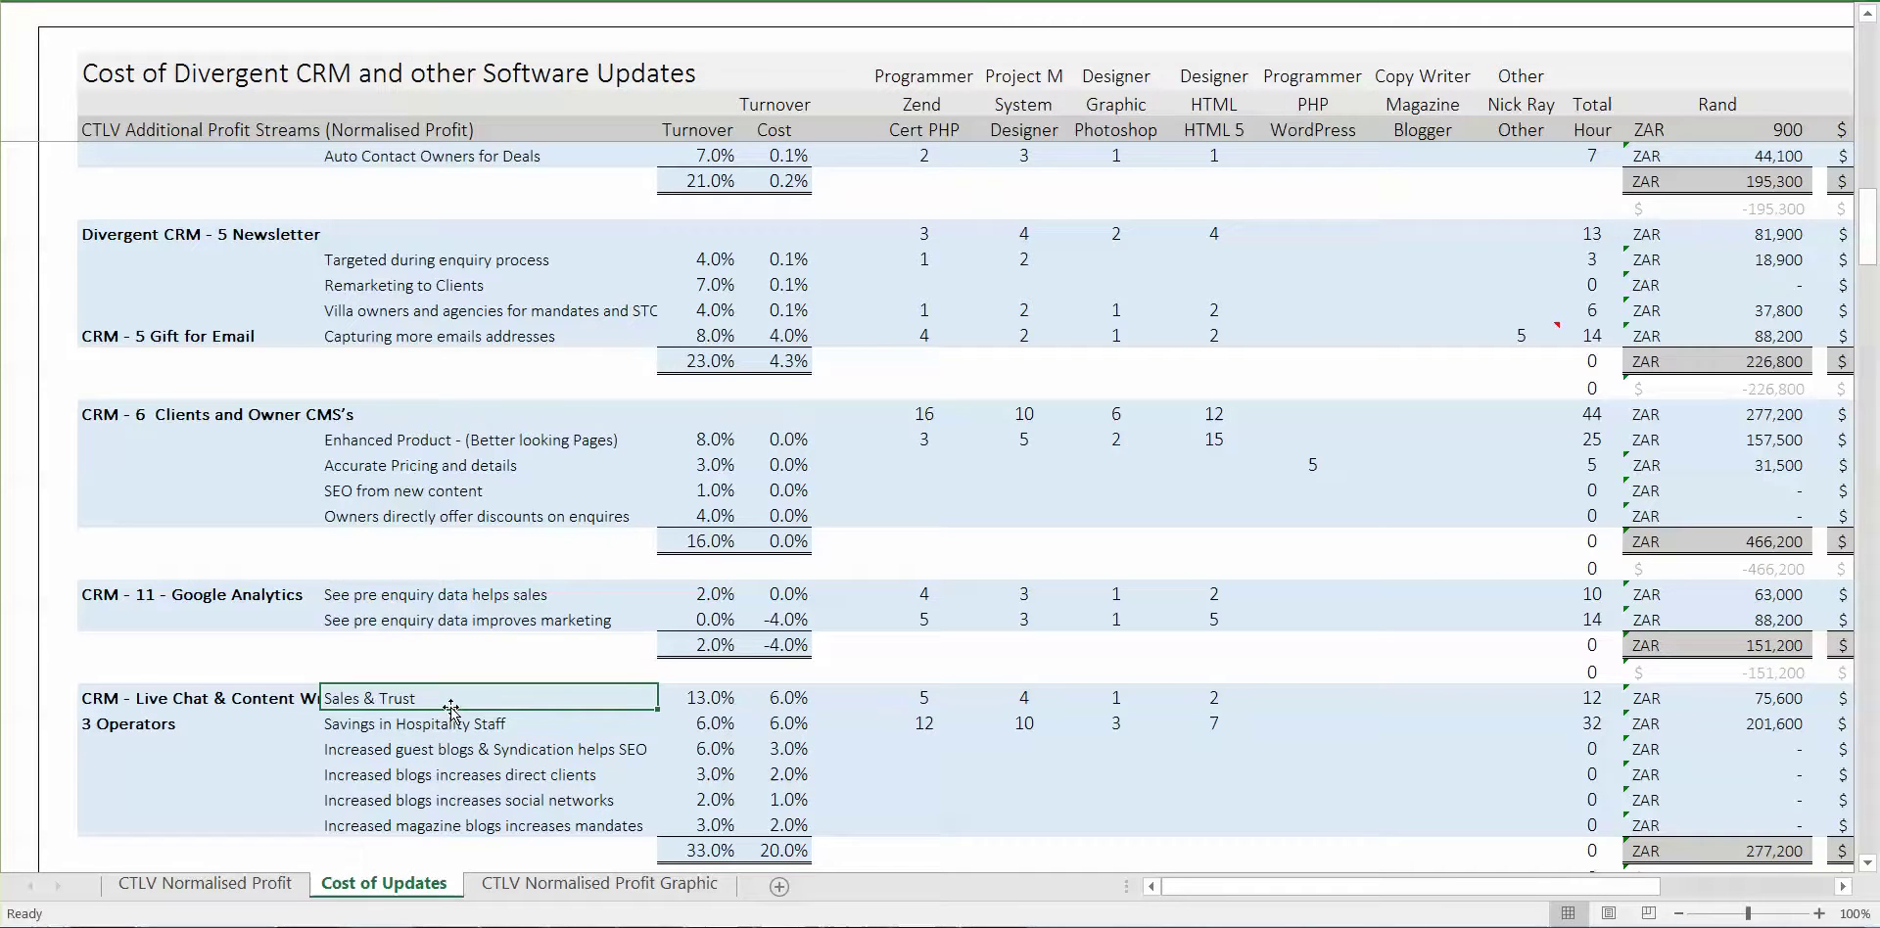
Examine the Sales & Trust row's turnover, cost, and programmer, system designer and graphic designer hours
{"action": "key", "text": "Right"}
{"action": "key", "text": "Right"}
{"action": "key", "text": "Right"}
{"action": "key", "text": "Right"}
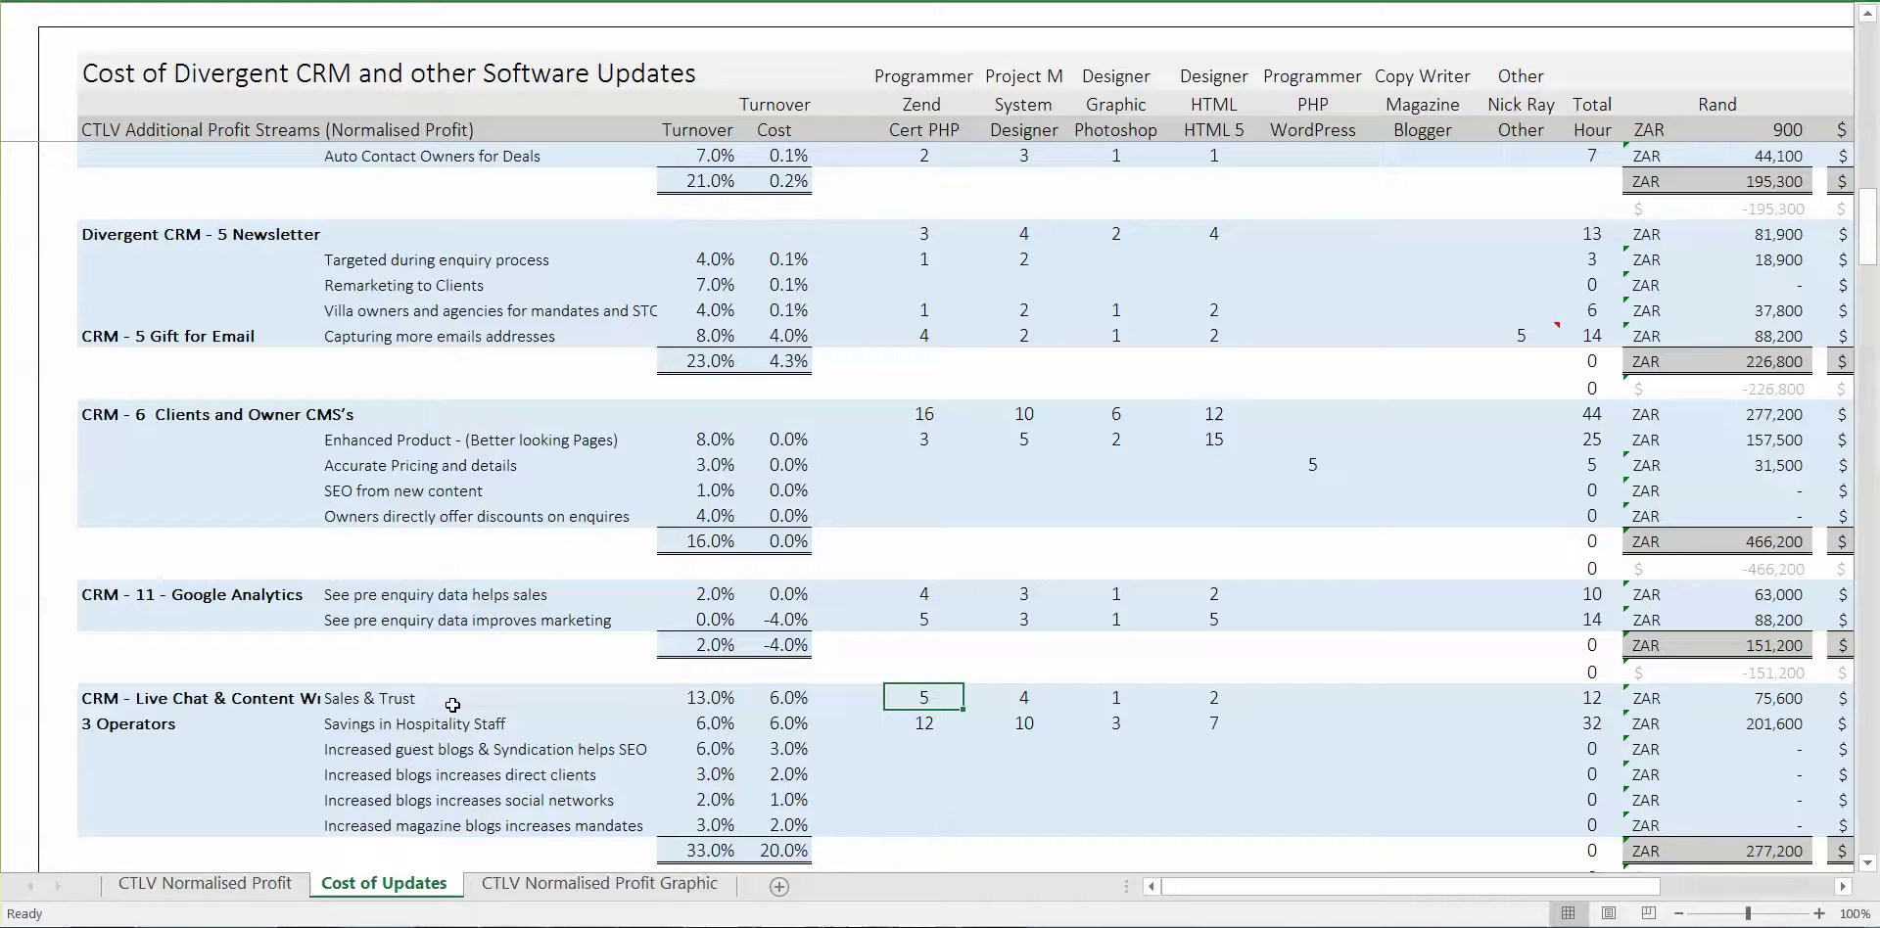
{"action": "key", "text": "Right"}
{"action": "key", "text": "Left"}
{"action": "key", "text": "Right"}
{"action": "key", "text": "Right"}
{"action": "key", "text": "Left"}
Examine the Savings in Hospitality Staff row's hours across the programmer and designer columns
{"action": "key", "text": "Down"}
{"action": "key", "text": "Left"}
{"action": "key", "text": "Right"}
{"action": "key", "text": "Left"}
{"action": "key", "text": "Right"}
{"action": "key", "text": "Right"}
{"action": "key", "text": "Right"}
{"action": "key", "text": "Right"}
{"action": "key", "text": "Left"}
{"action": "key", "text": "Left"}
{"action": "key", "text": "Left"}
{"action": "key", "text": "Left"}
{"action": "key", "text": "Left"}
{"action": "key", "text": "Left"}
Go down past the remaining Live Chat items to the XML PMS Connections 1 row Nightsbridge > Add 200 Luxury Apartments
{"action": "key", "text": "F2"}
{"action": "key", "text": "Down"}
{"action": "key", "text": "Down"}
{"action": "key", "text": "Down"}
{"action": "key", "text": "Down"}
{"action": "key", "text": "Down"}
{"action": "key", "text": "Down"}
{"action": "key", "text": "Down"}
{"action": "key", "text": "Down"}
{"action": "key", "text": "Down"}
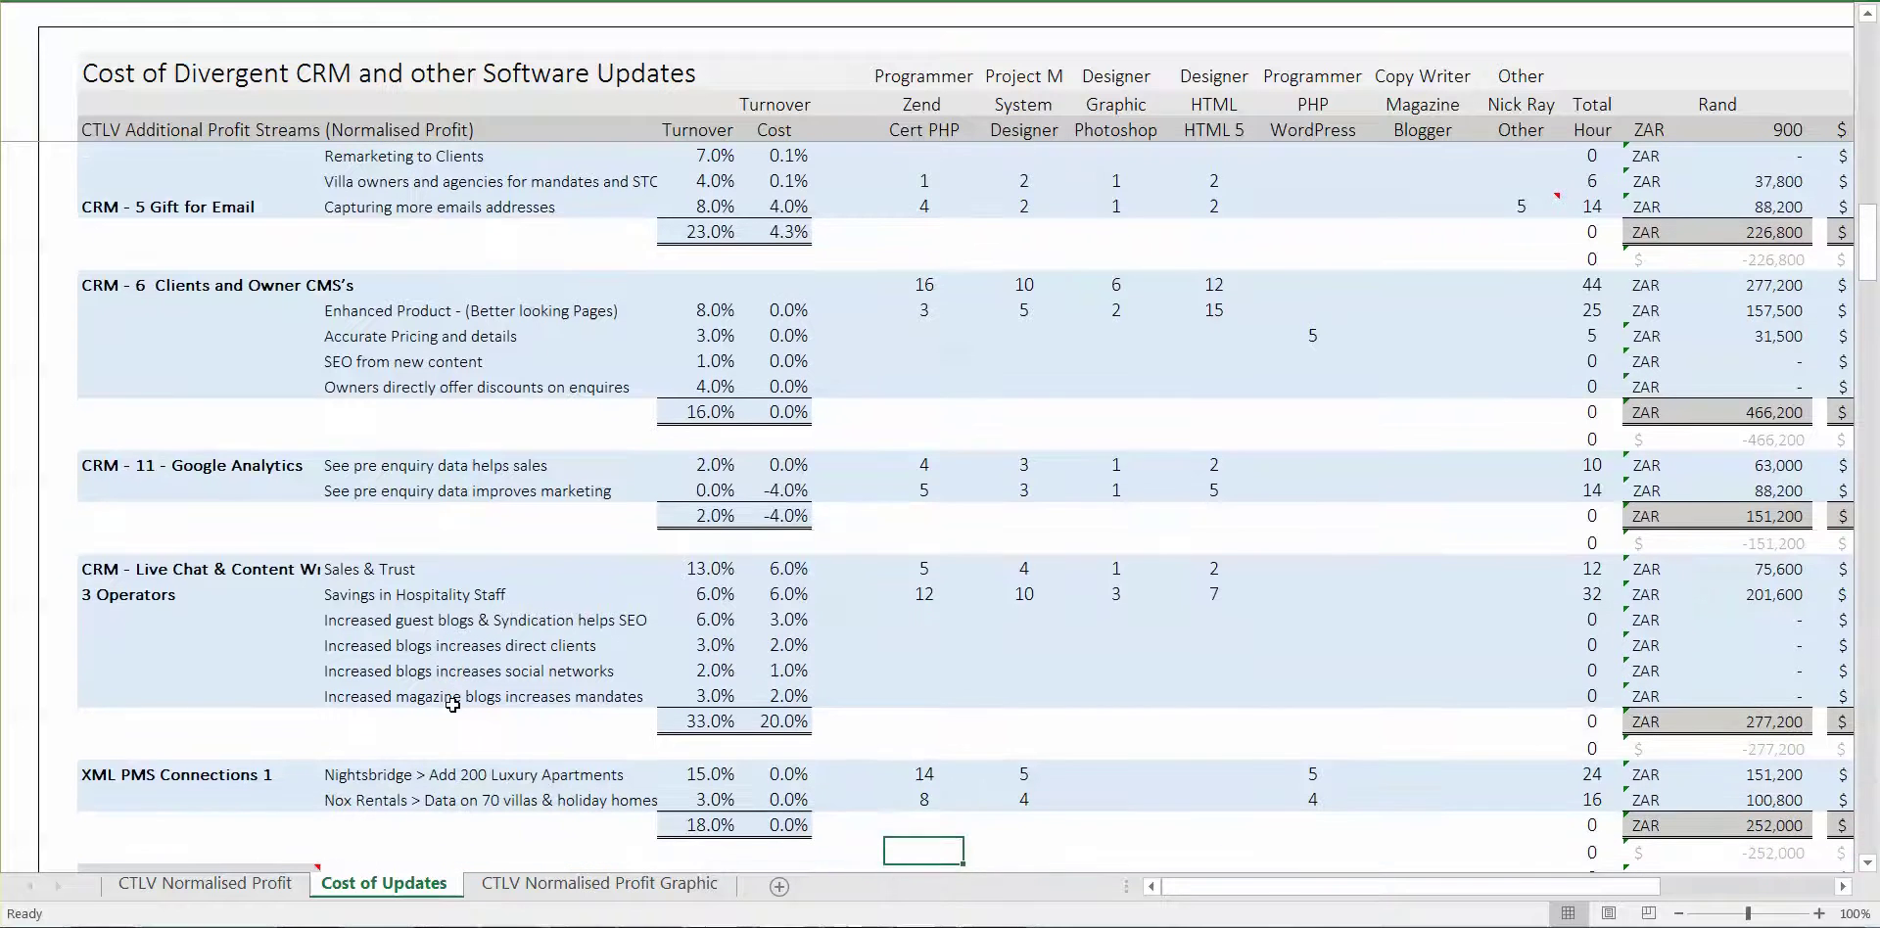
{"action": "key", "text": "Up"}
{"action": "key", "text": "Up"}
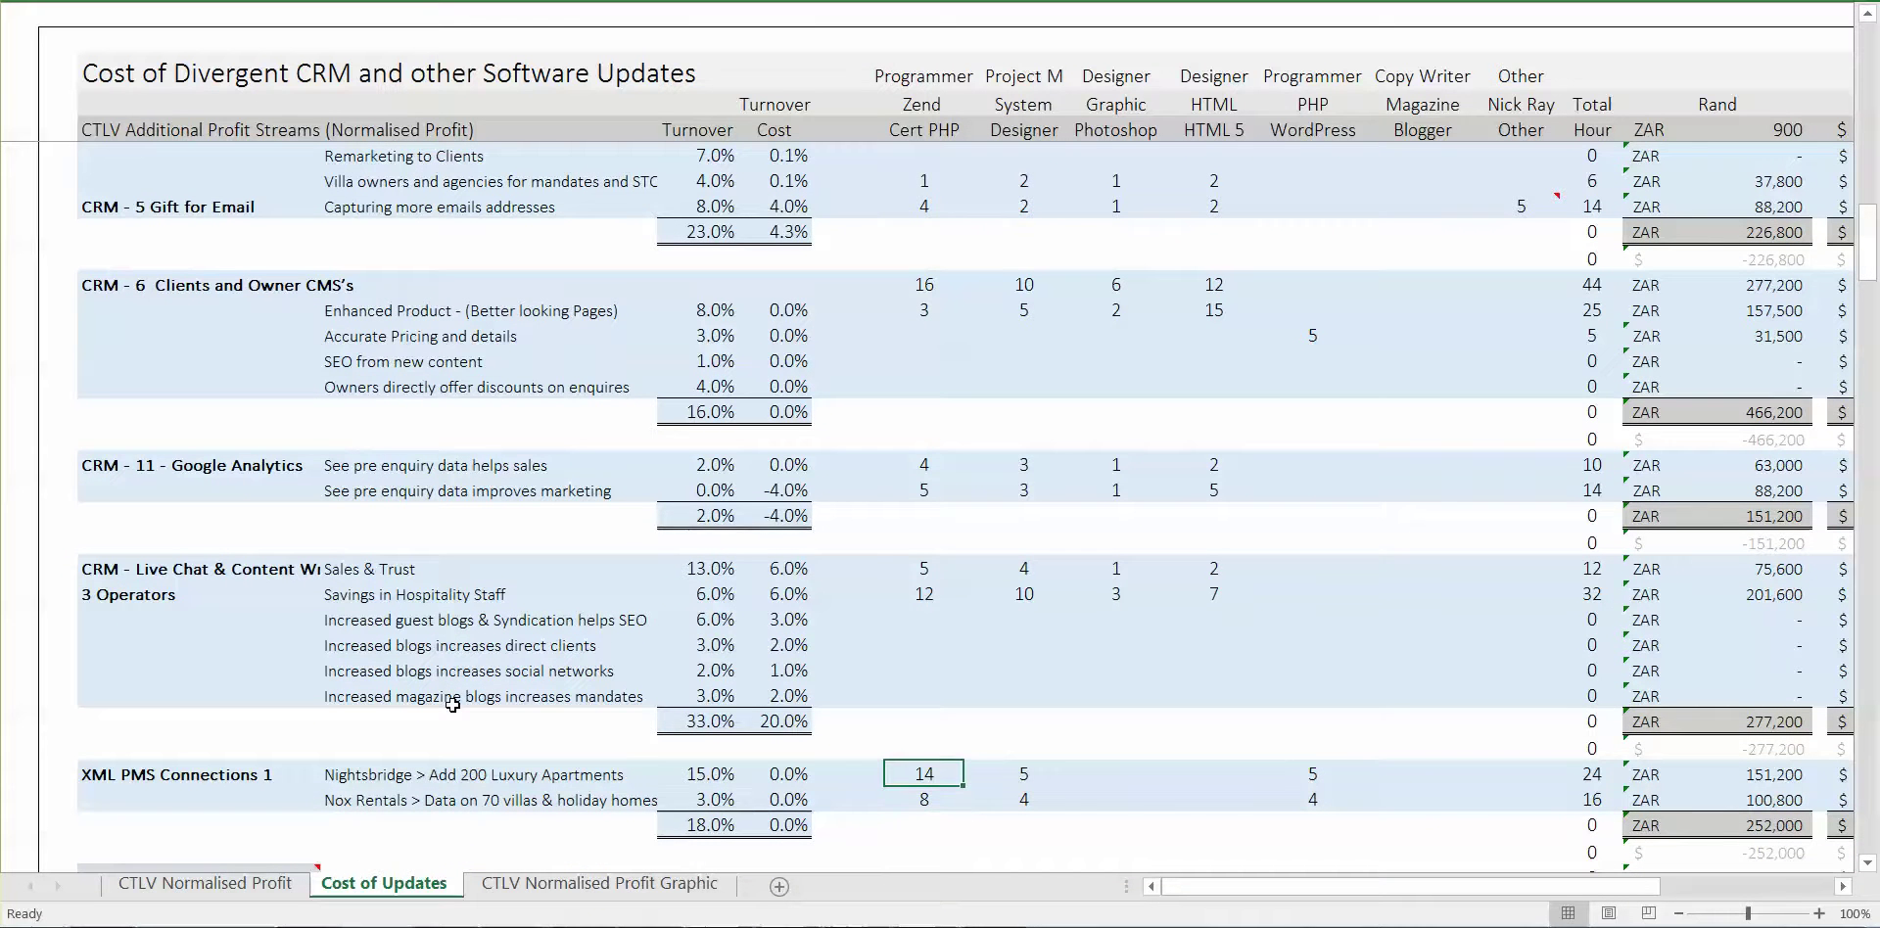
{"action": "key", "text": "Left"}
{"action": "key", "text": "Left"}
{"action": "key", "text": "Left"}
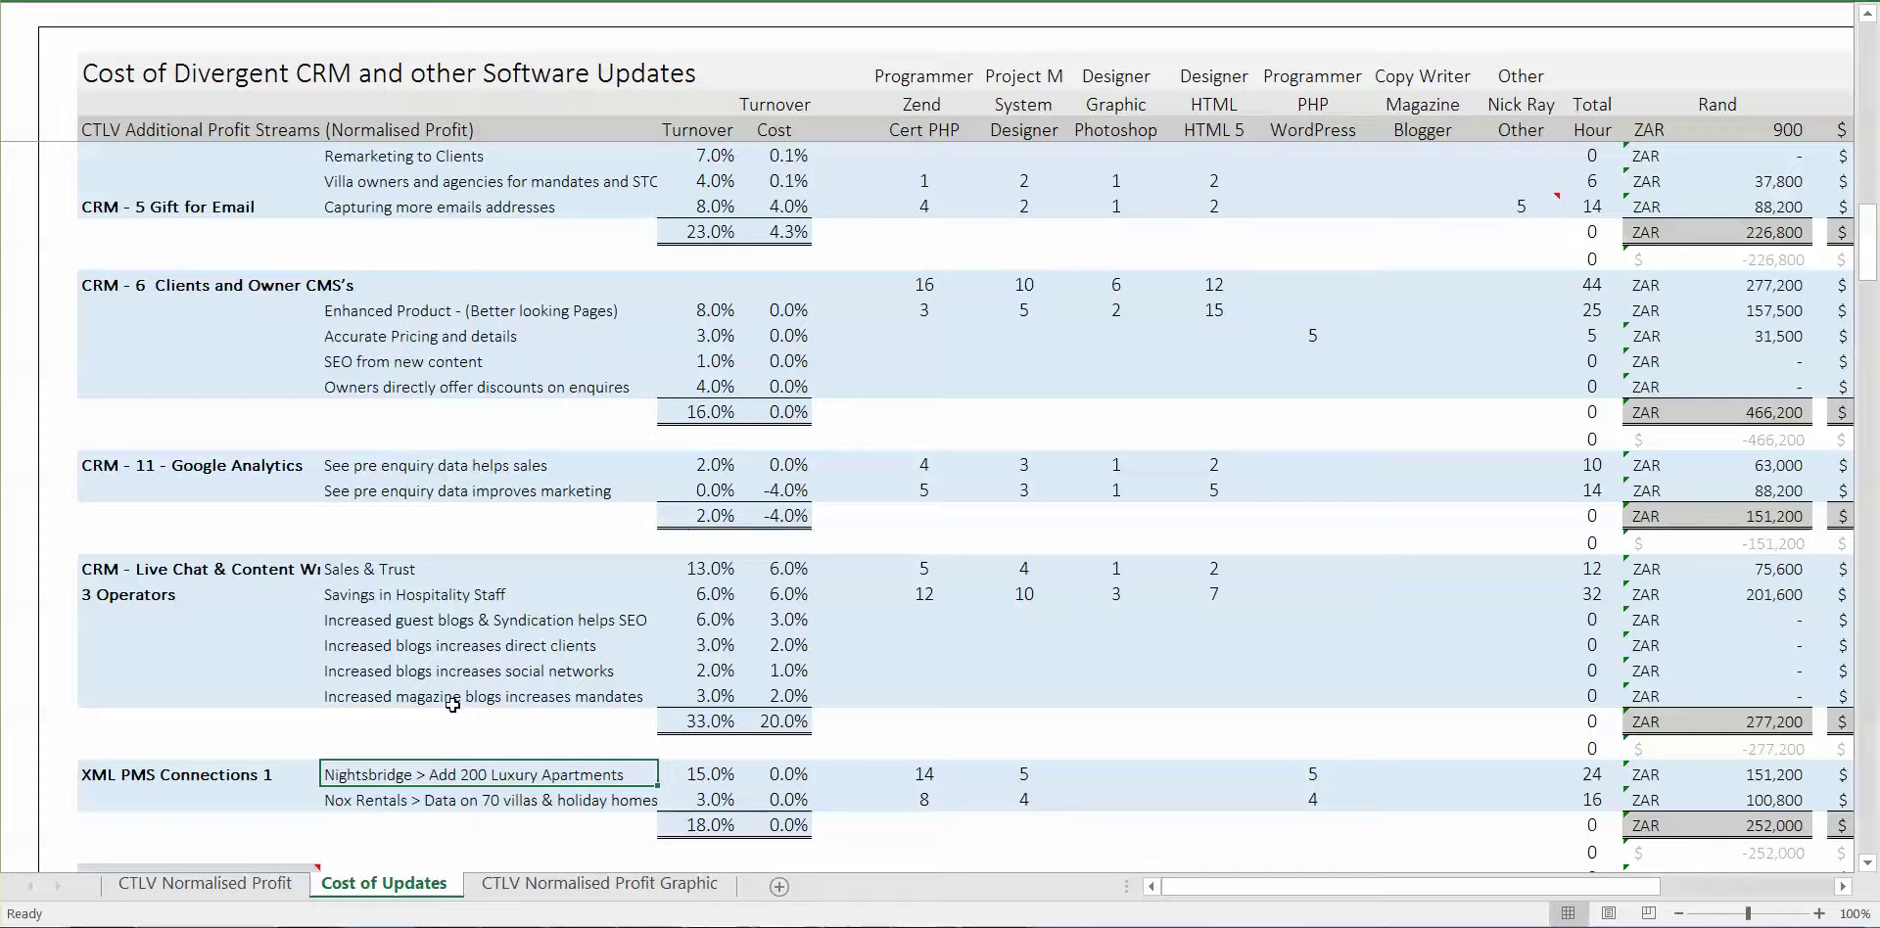
Examine the Nightsbridge row's turnover and work hours across to the PHP WordPress column
{"action": "key", "text": "Right"}
{"action": "key", "text": "Right"}
{"action": "key", "text": "Right"}
{"action": "key", "text": "Right"}
{"action": "key", "text": "Left"}
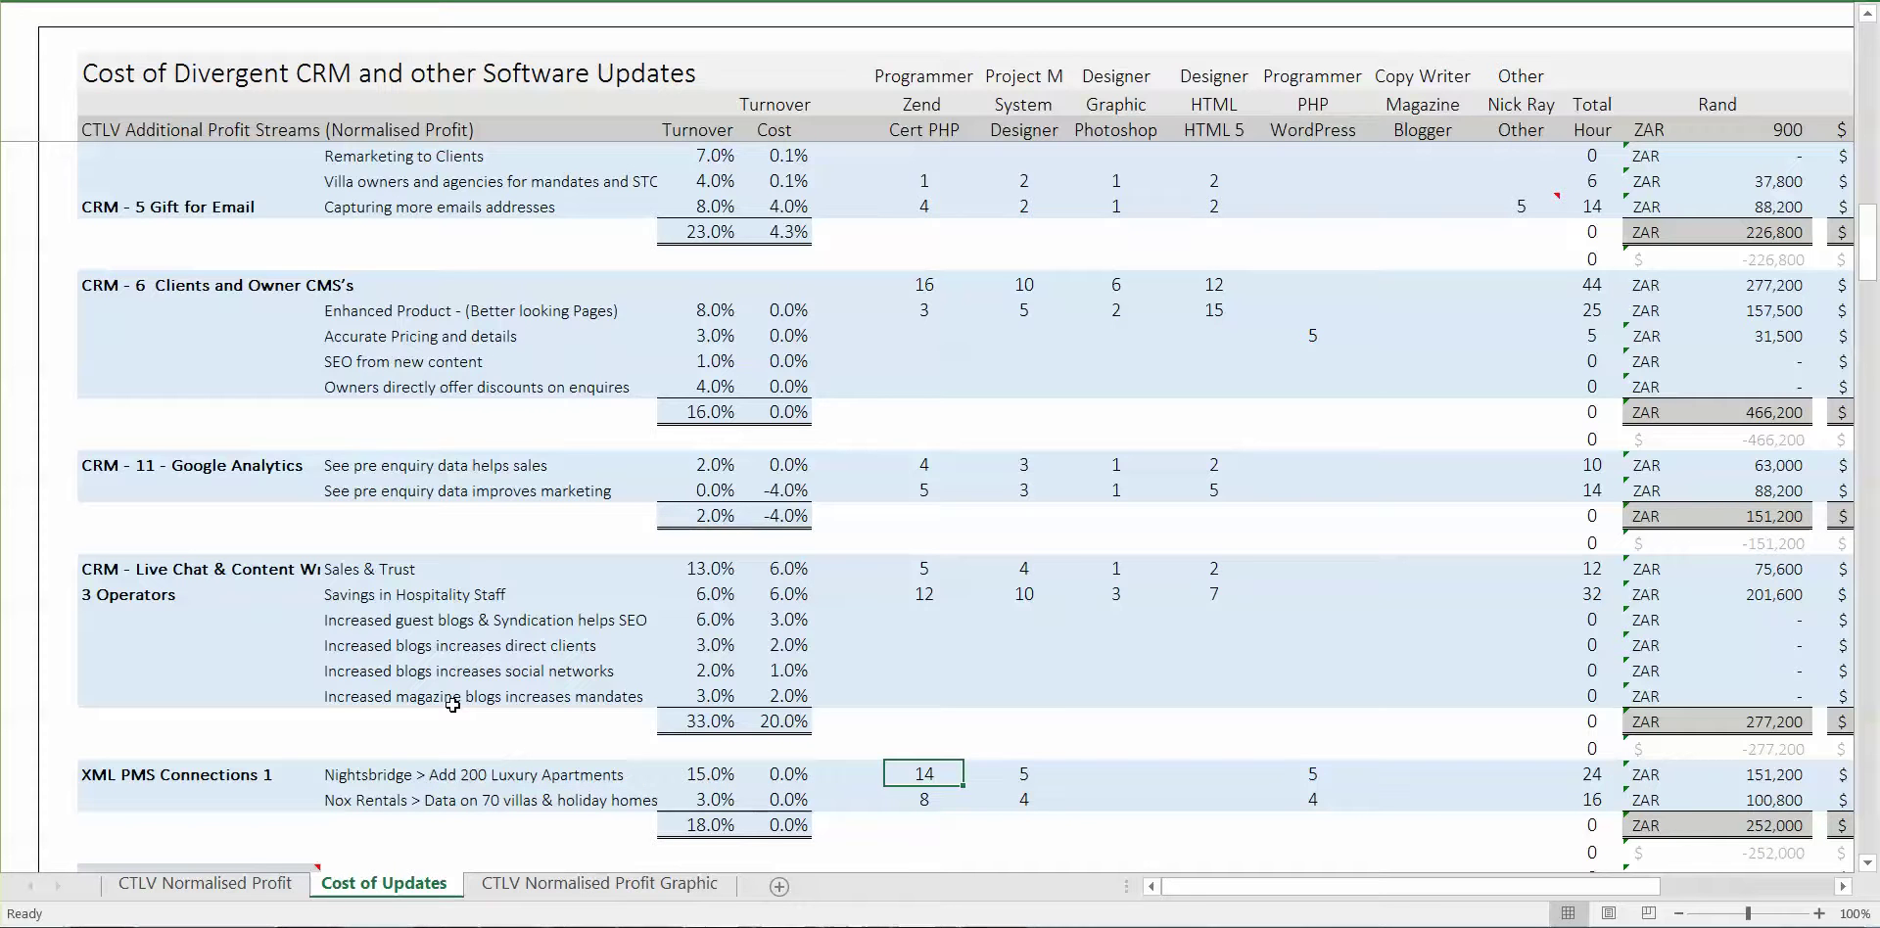
{"action": "key", "text": "Right"}
{"action": "key", "text": "Right"}
{"action": "key", "text": "Right"}
{"action": "key", "text": "Right"}
{"action": "key", "text": "Right"}
{"action": "key", "text": "Left"}
Examine the Nox Rentals row's work hours back towards the Zend programmer column
{"action": "key", "text": "Down"}
{"action": "key", "text": "Left"}
{"action": "key", "text": "Left"}
{"action": "key", "text": "Left"}
{"action": "key", "text": "Left"}
{"action": "key", "text": "Right"}
Examine the Total Improvement at the end of 12 months summary through the projected first-year profit to the start of Year 2
{"action": "key", "text": "Down"}
{"action": "key", "text": "Down"}
{"action": "key", "text": "Down"}
{"action": "key", "text": "Down"}
{"action": "key", "text": "Down"}
{"action": "key", "text": "Down"}
{"action": "key", "text": "Down"}
{"action": "key", "text": "Down"}
{"action": "key", "text": "Down"}
{"action": "key", "text": "Down"}
{"action": "key", "text": "Down"}
{"action": "key", "text": "Down"}
{"action": "key", "text": "Down"}
{"action": "key", "text": "Down"}
{"action": "key", "text": "Down"}
{"action": "key", "text": "Down"}
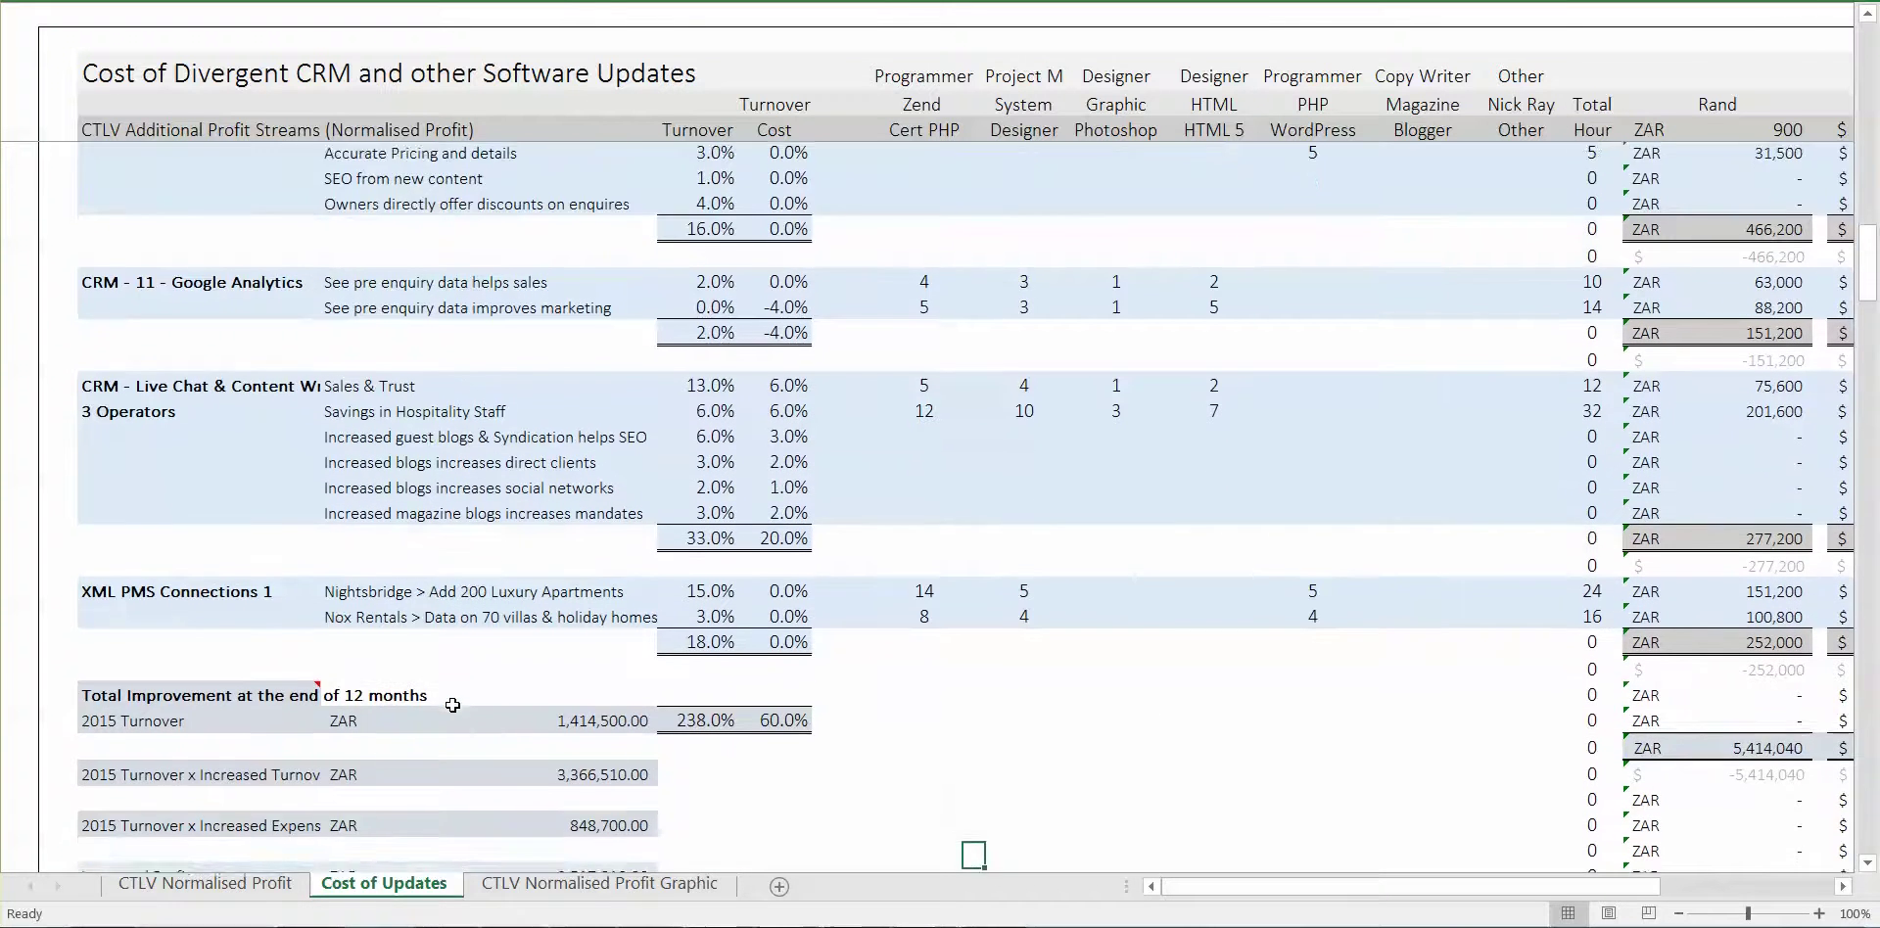
{"action": "key", "text": "Up"}
{"action": "key", "text": "Up"}
{"action": "key", "text": "Up"}
{"action": "key", "text": "Up"}
{"action": "key", "text": "Up"}
{"action": "key", "text": "Up"}
{"action": "key", "text": "Up"}
{"action": "key", "text": "Up"}
{"action": "key", "text": "Up"}
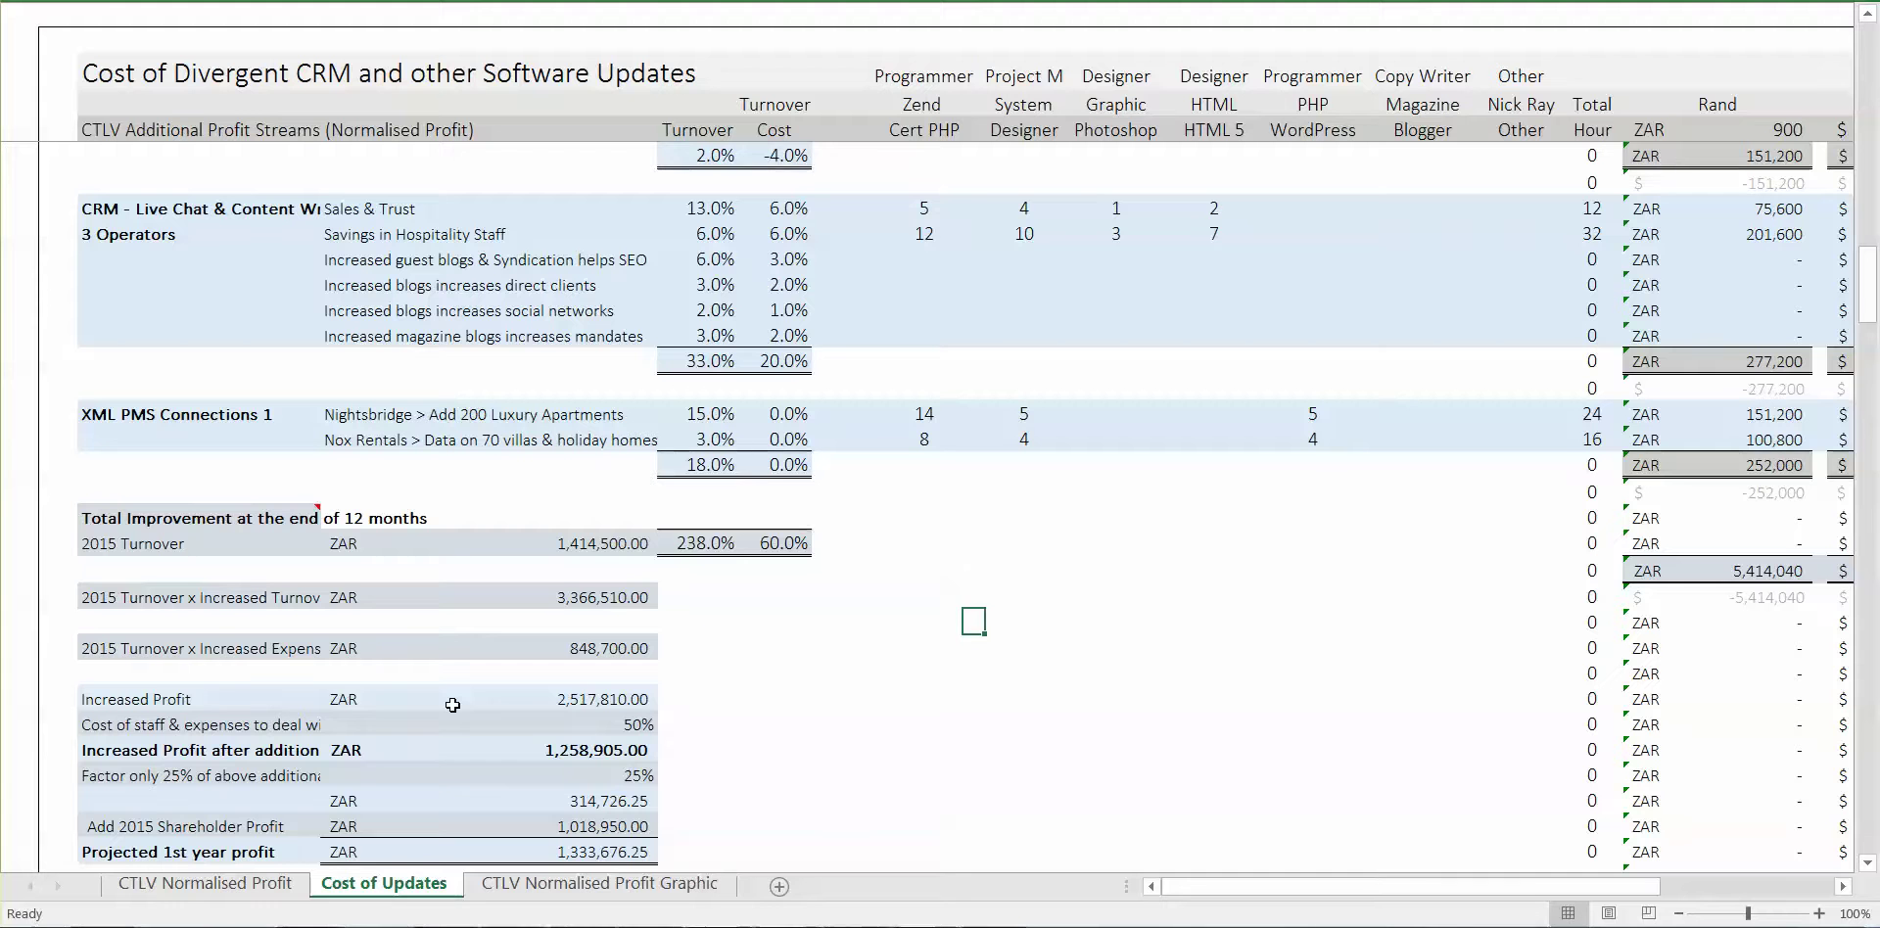
{"action": "key", "text": "Down"}
{"action": "key", "text": "Down"}
{"action": "key", "text": "Down"}
{"action": "key", "text": "Down"}
{"action": "key", "text": "Down"}
{"action": "key", "text": "Down"}
{"action": "key", "text": "Down"}
{"action": "key", "text": "Down"}
{"action": "key", "text": "Down"}
{"action": "key", "text": "Down"}
{"action": "key", "text": "Down"}
{"action": "key", "text": "Down"}
{"action": "key", "text": "Down"}
{"action": "key", "text": "Down"}
{"action": "key", "text": "Down"}
{"action": "key", "text": "Down"}
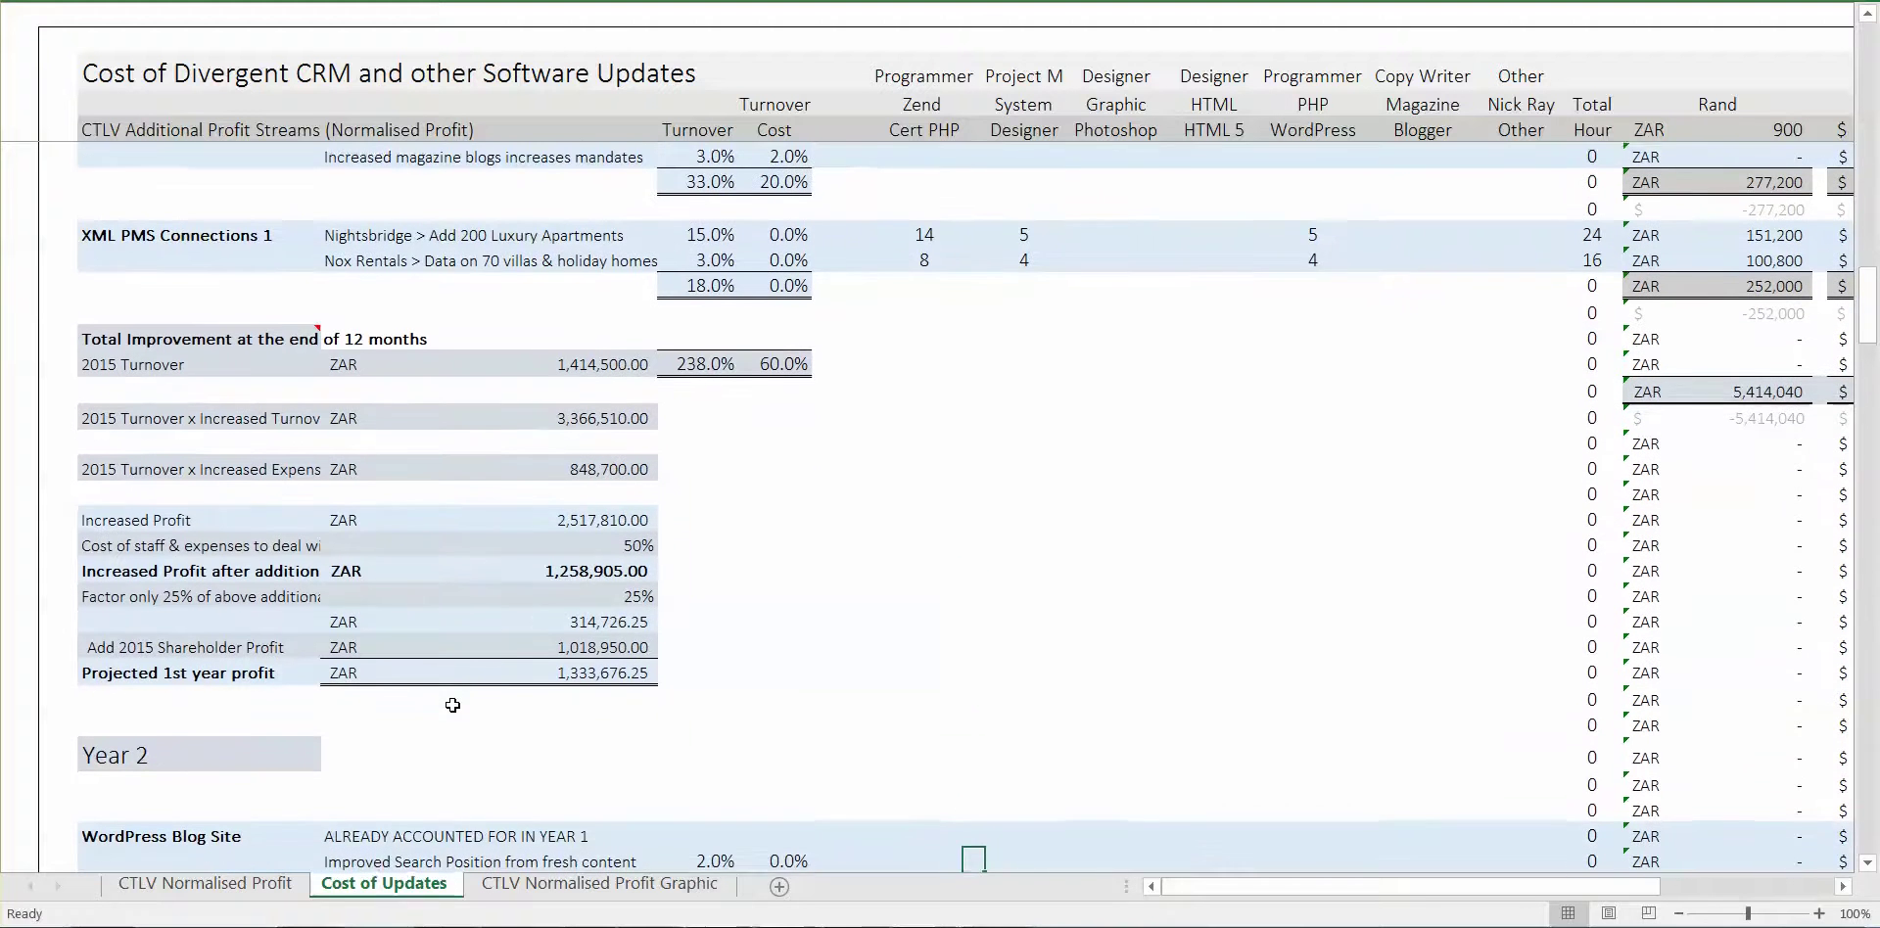
Return to the Year 1 total cost row and examine its totals in the Rand and Dollar columns
{"action": "key", "text": "Right"}
{"action": "key", "text": "Right"}
{"action": "key", "text": "Right"}
{"action": "key", "text": "Right"}
{"action": "key", "text": "Up"}
{"action": "key", "text": "Up"}
{"action": "key", "text": "Up"}
{"action": "key", "text": "Up"}
{"action": "key", "text": "Up"}
{"action": "key", "text": "Up"}
{"action": "key", "text": "Up"}
{"action": "key", "text": "Up"}
{"action": "key", "text": "Up"}
{"action": "key", "text": "Up"}
{"action": "key", "text": "Up"}
{"action": "key", "text": "Up"}
{"action": "key", "text": "Up"}
{"action": "key", "text": "Up"}
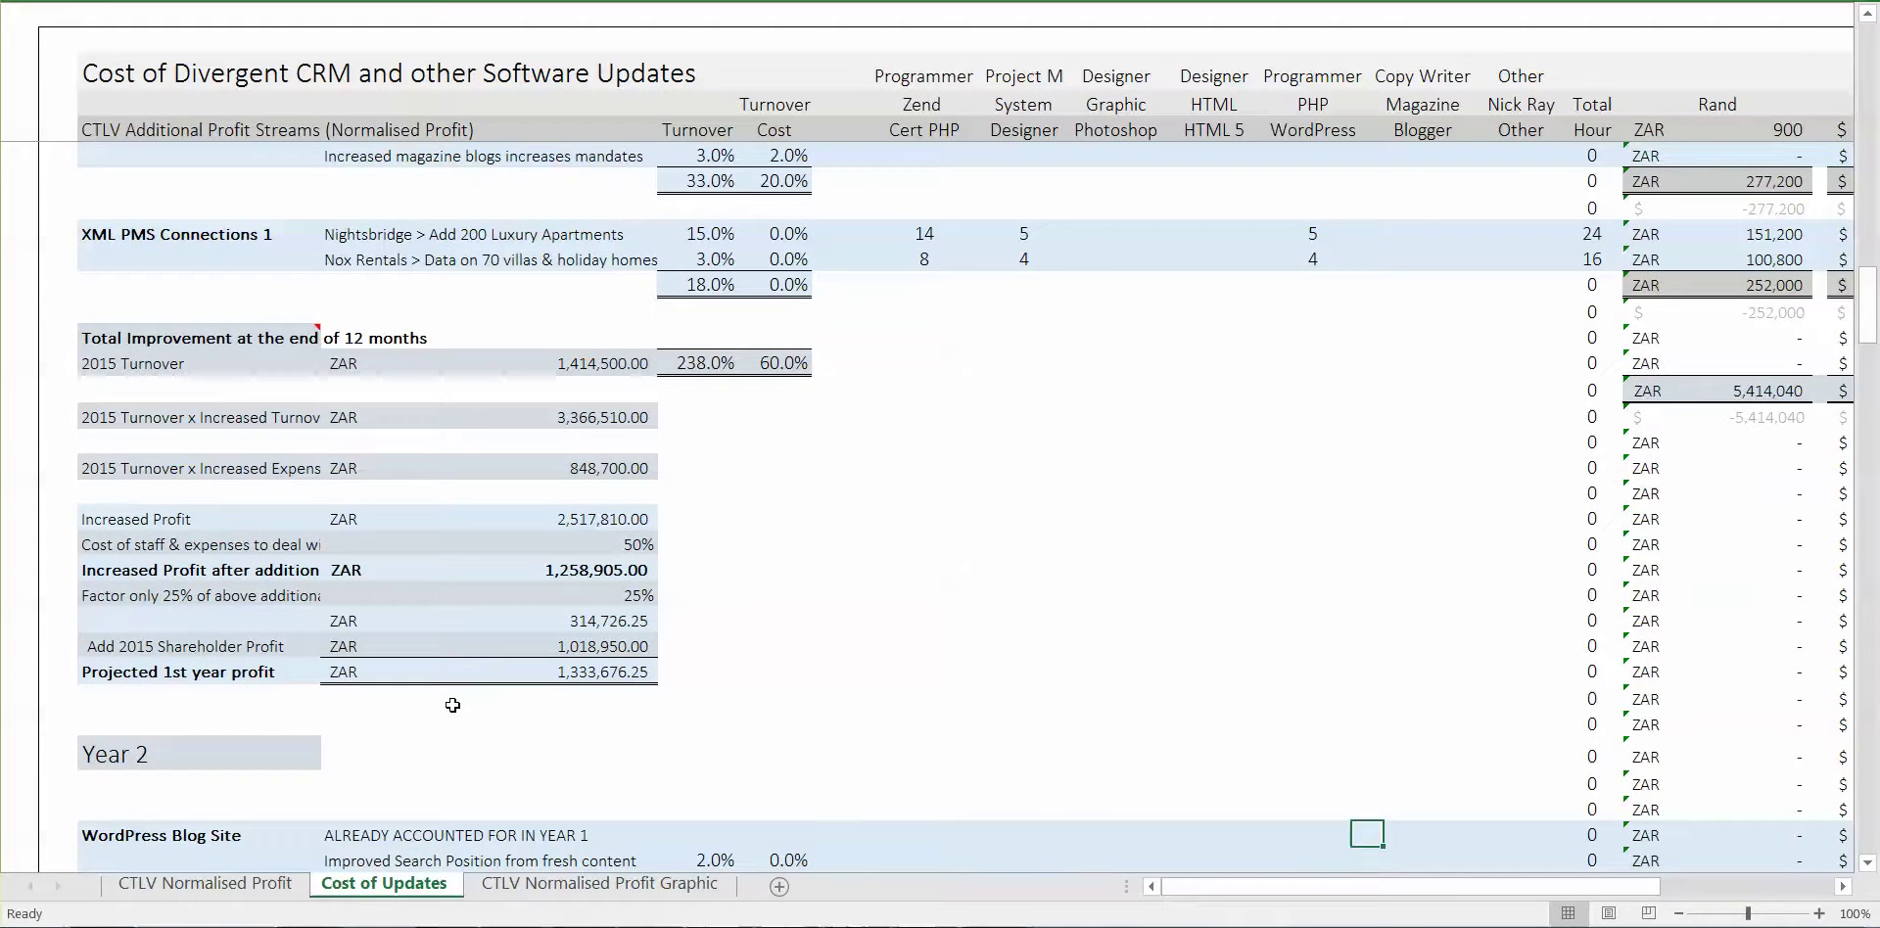
{"action": "key", "text": "Right"}
{"action": "key", "text": "Right"}
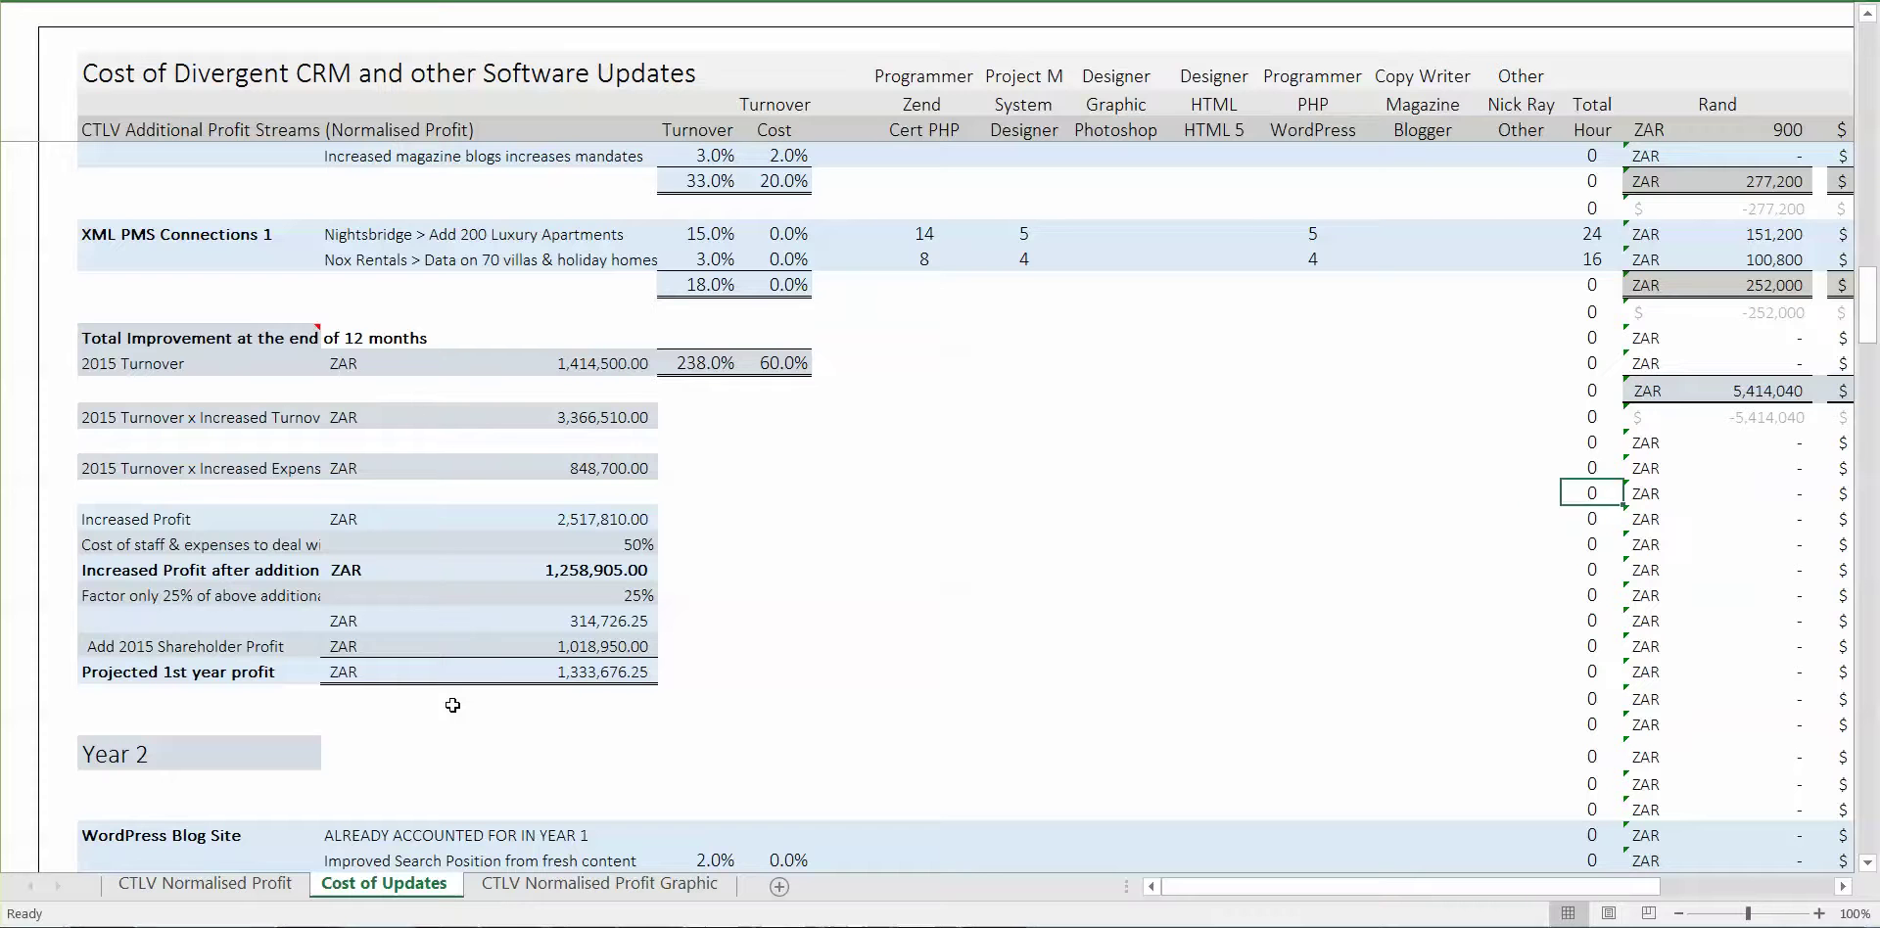
{"action": "key", "text": "Up"}
{"action": "key", "text": "Up"}
{"action": "key", "text": "Up"}
{"action": "key", "text": "Up"}
{"action": "key", "text": "Right"}
{"action": "key", "text": "Right"}
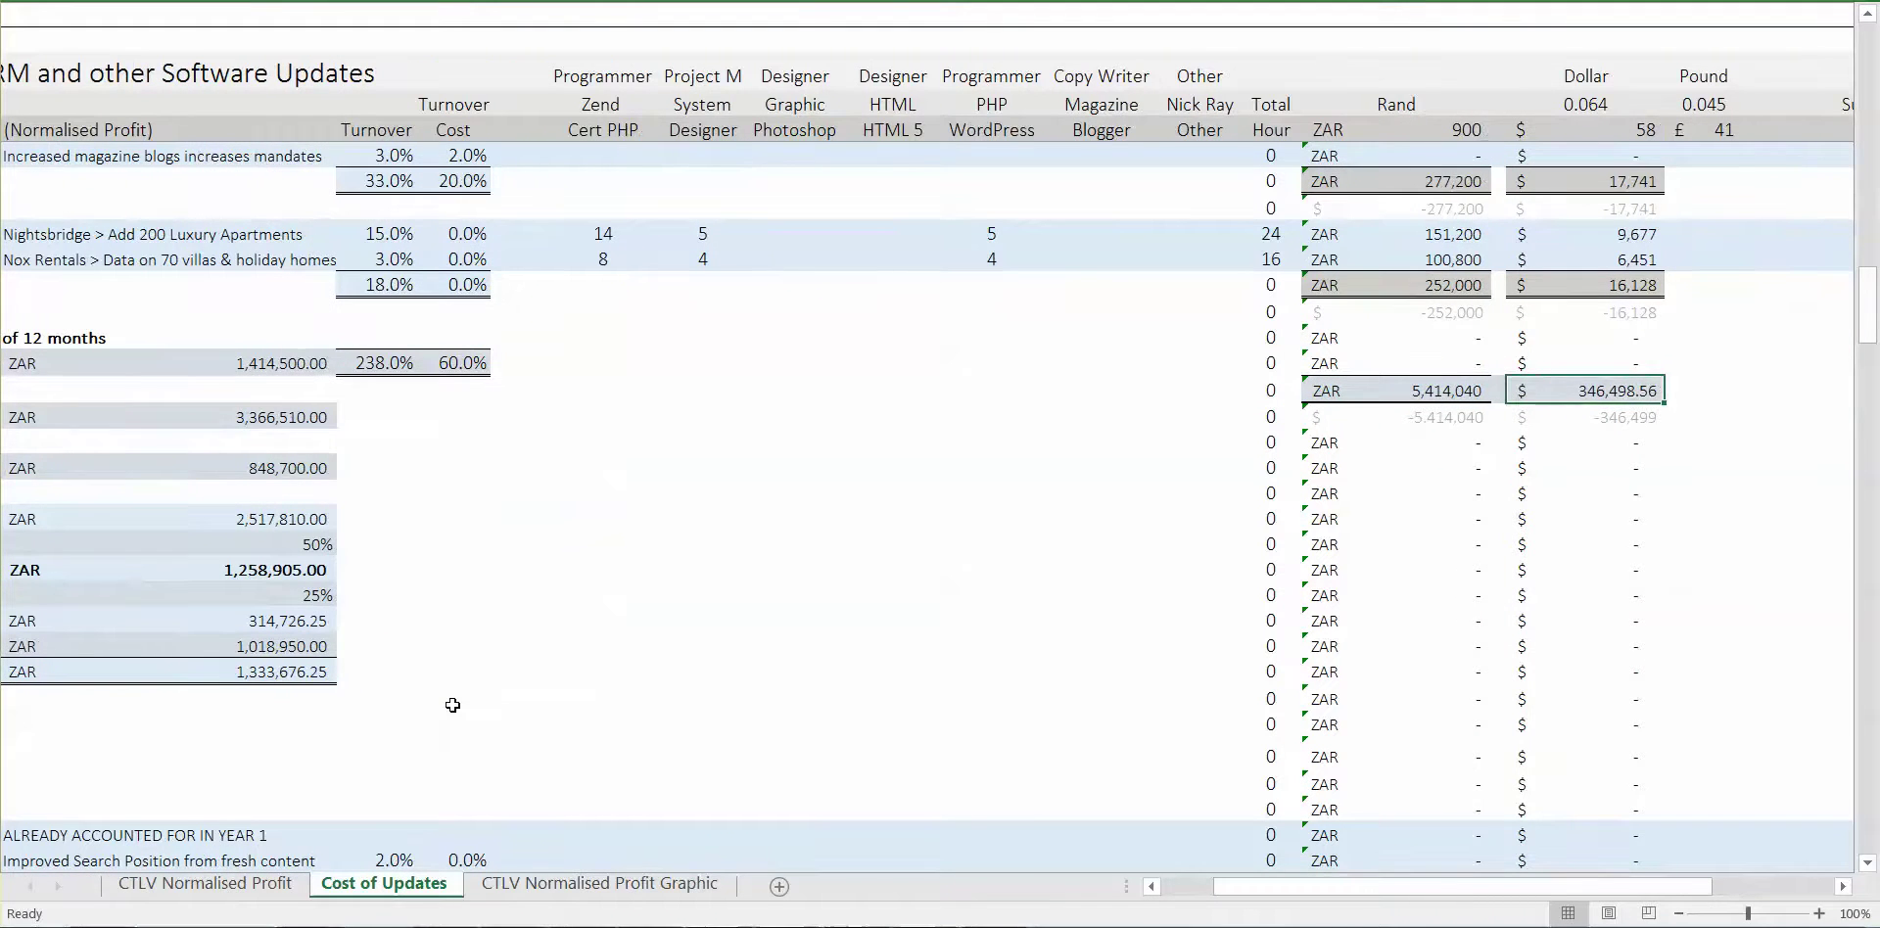
{"action": "key", "text": "Right"}
{"action": "key", "text": "Right"}
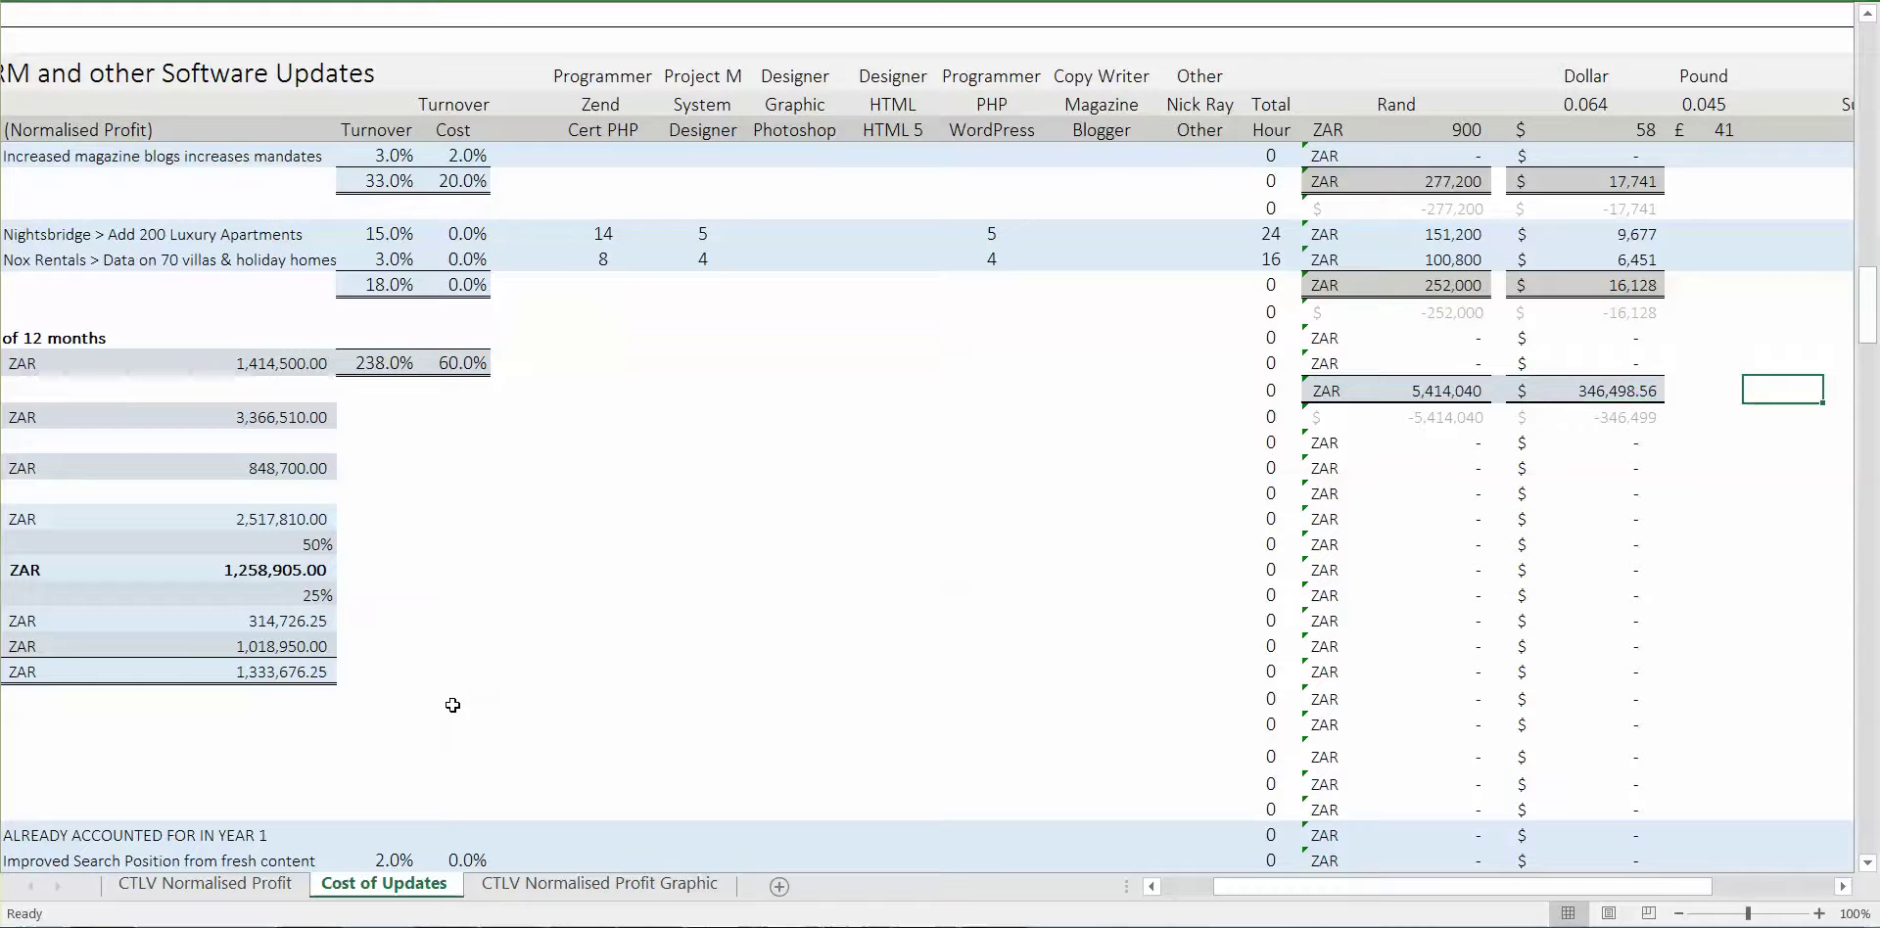
Go from the Year 1 totals down past the profit summary to the first block marked ALREADY ACCOUNTED FOR IN YEAR 1
{"action": "key", "text": "Left"}
{"action": "key", "text": "Left"}
{"action": "key", "text": "Left"}
{"action": "key", "text": "Left"}
{"action": "key", "text": "Down"}
{"action": "key", "text": "Down"}
{"action": "key", "text": "Down"}
{"action": "key", "text": "Down"}
{"action": "key", "text": "Down"}
{"action": "key", "text": "Down"}
{"action": "key", "text": "Down"}
{"action": "key", "text": "Down"}
{"action": "key", "text": "Down"}
{"action": "key", "text": "Down"}
{"action": "key", "text": "Down"}
{"action": "key", "text": "Down"}
{"action": "key", "text": "Down"}
{"action": "key", "text": "Down"}
{"action": "key", "text": "Down"}
{"action": "key", "text": "Down"}
{"action": "key", "text": "Down"}
{"action": "key", "text": "Down"}
{"action": "key", "text": "Down"}
{"action": "key", "text": "Down"}
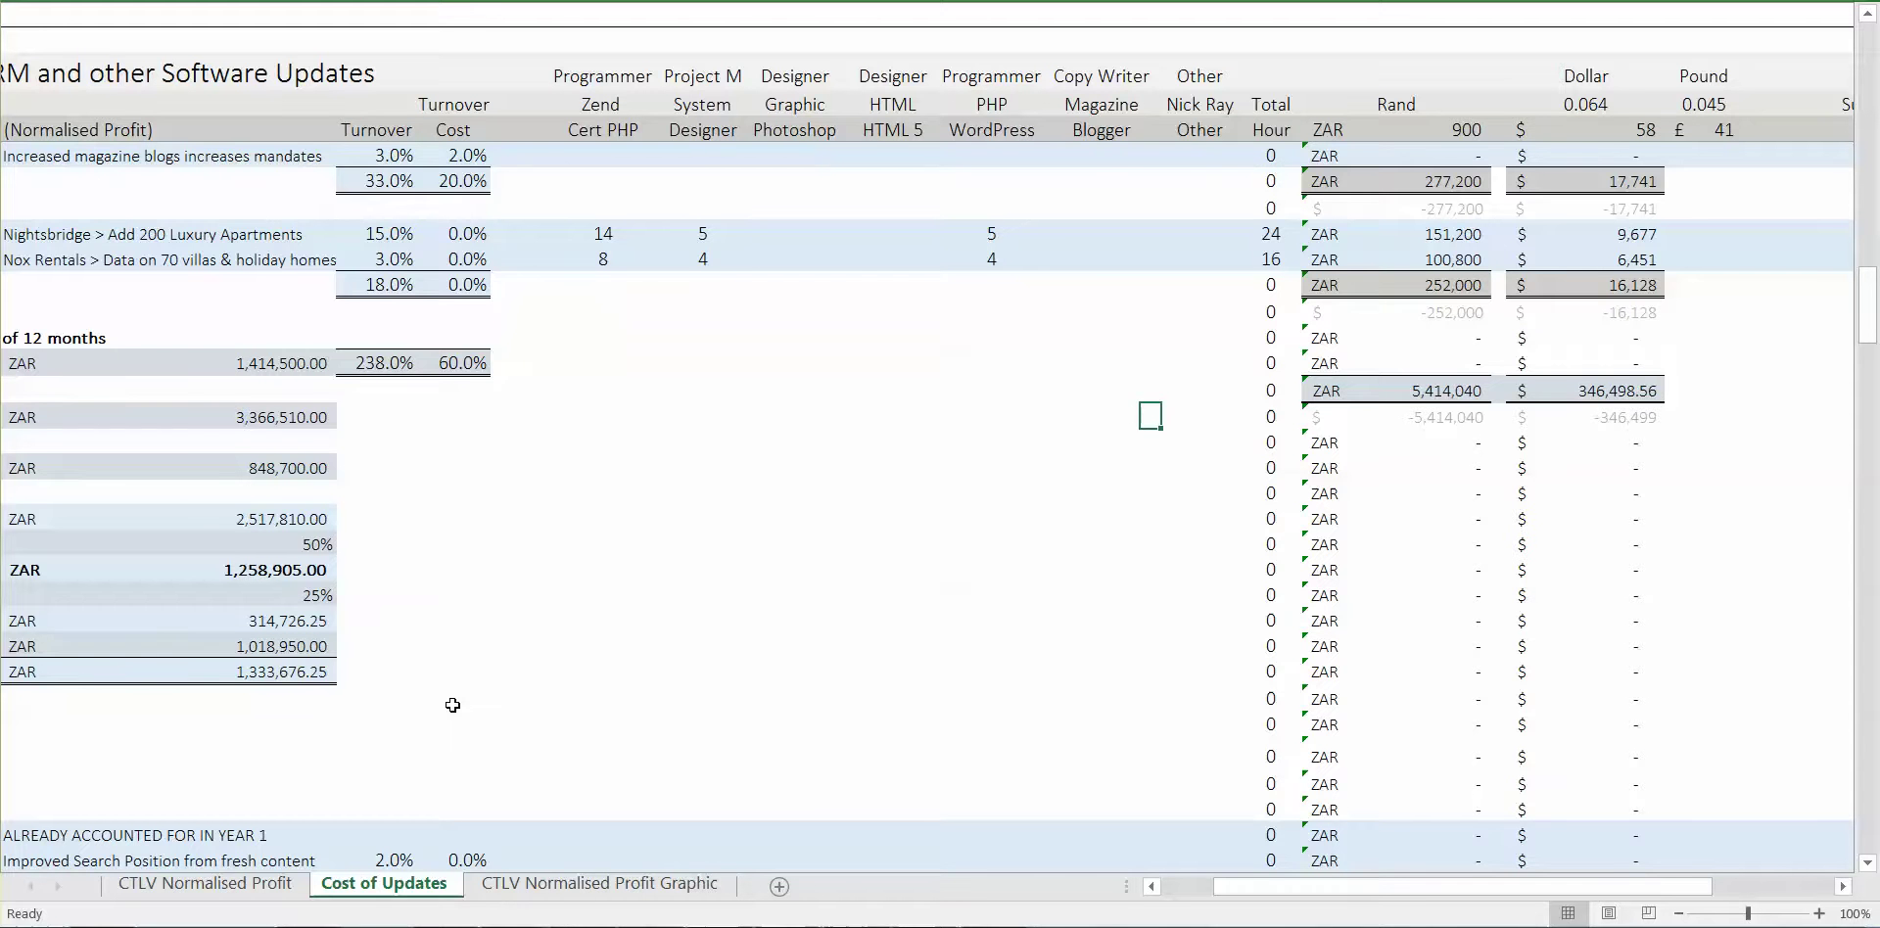
{"action": "key", "text": "Down"}
{"action": "key", "text": "Down"}
{"action": "key", "text": "Down"}
{"action": "key", "text": "Down"}
{"action": "key", "text": "Down"}
{"action": "key", "text": "Down"}
{"action": "key", "text": "Down"}
{"action": "key", "text": "Down"}
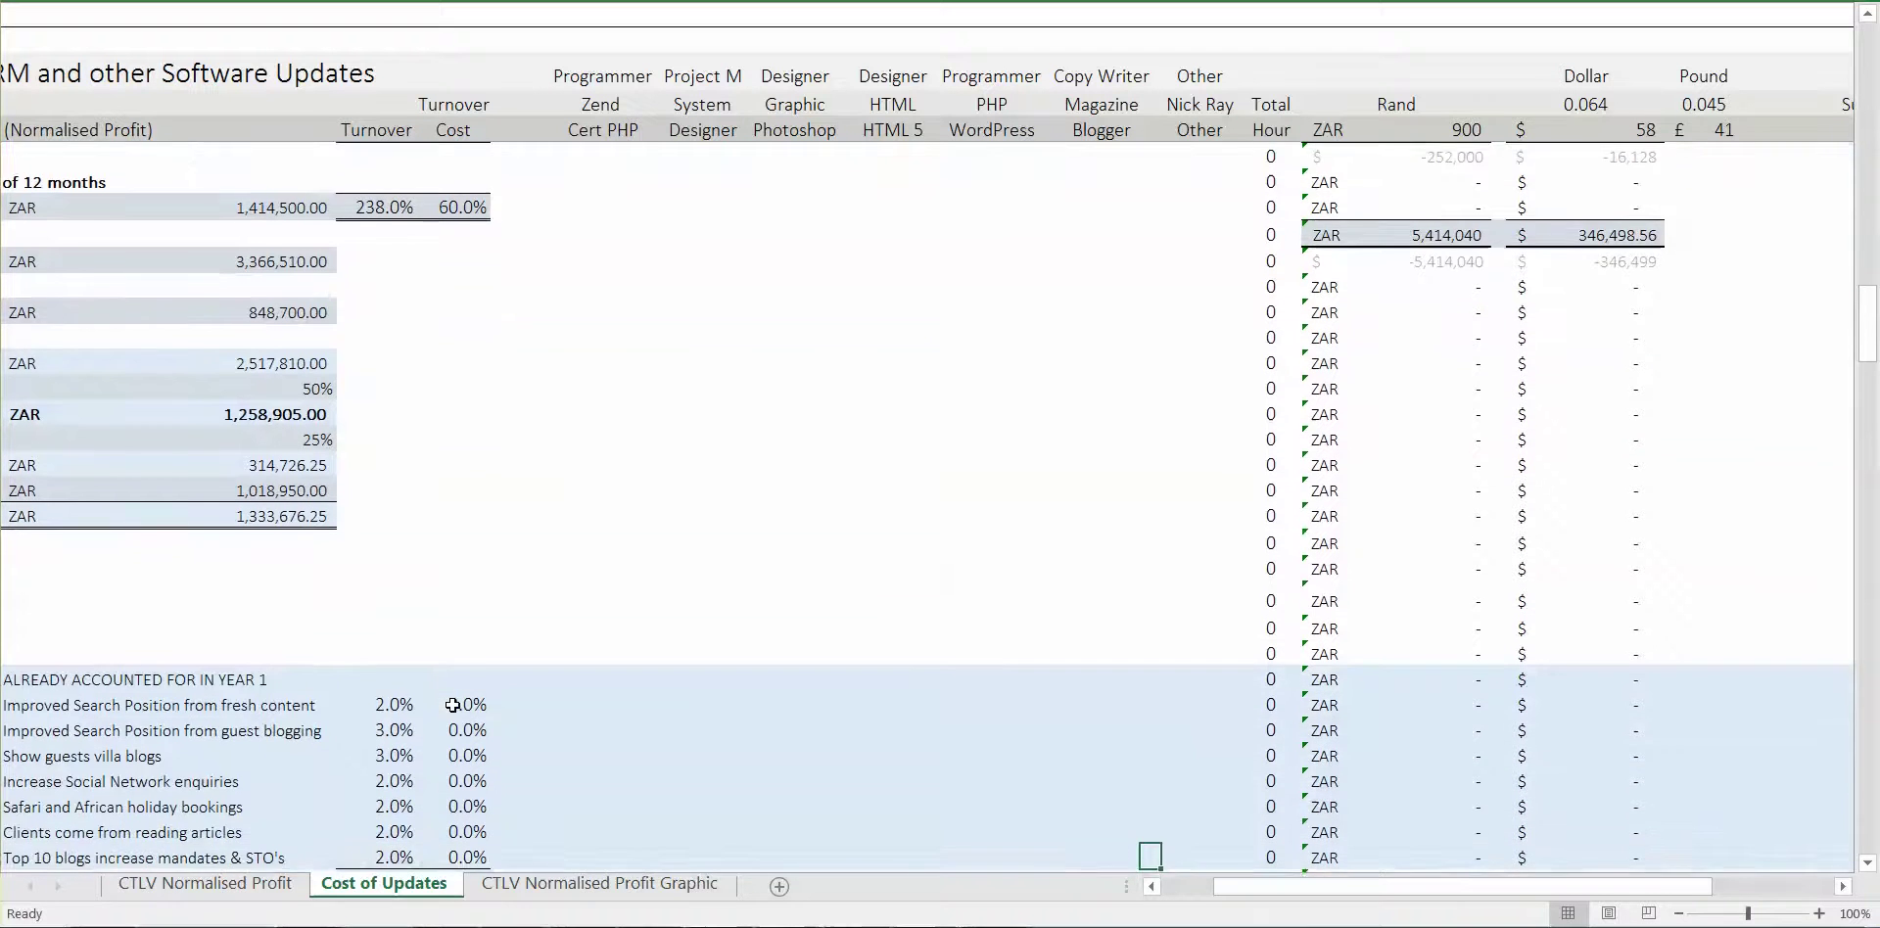
Examine the blocks marked ALREADY ACCOUNTED FOR IN YEAR 1, from search position and Organic SEO through live chat, down to the XML PMS connections
{"action": "key", "text": "Down"}
{"action": "key", "text": "Down"}
{"action": "key", "text": "Down"}
{"action": "key", "text": "Down"}
{"action": "key", "text": "Down"}
{"action": "key", "text": "Down"}
{"action": "key", "text": "Down"}
{"action": "key", "text": "Down"}
{"action": "key", "text": "Down"}
{"action": "key", "text": "Down"}
{"action": "key", "text": "Down"}
{"action": "key", "text": "Down"}
{"action": "key", "text": "Down"}
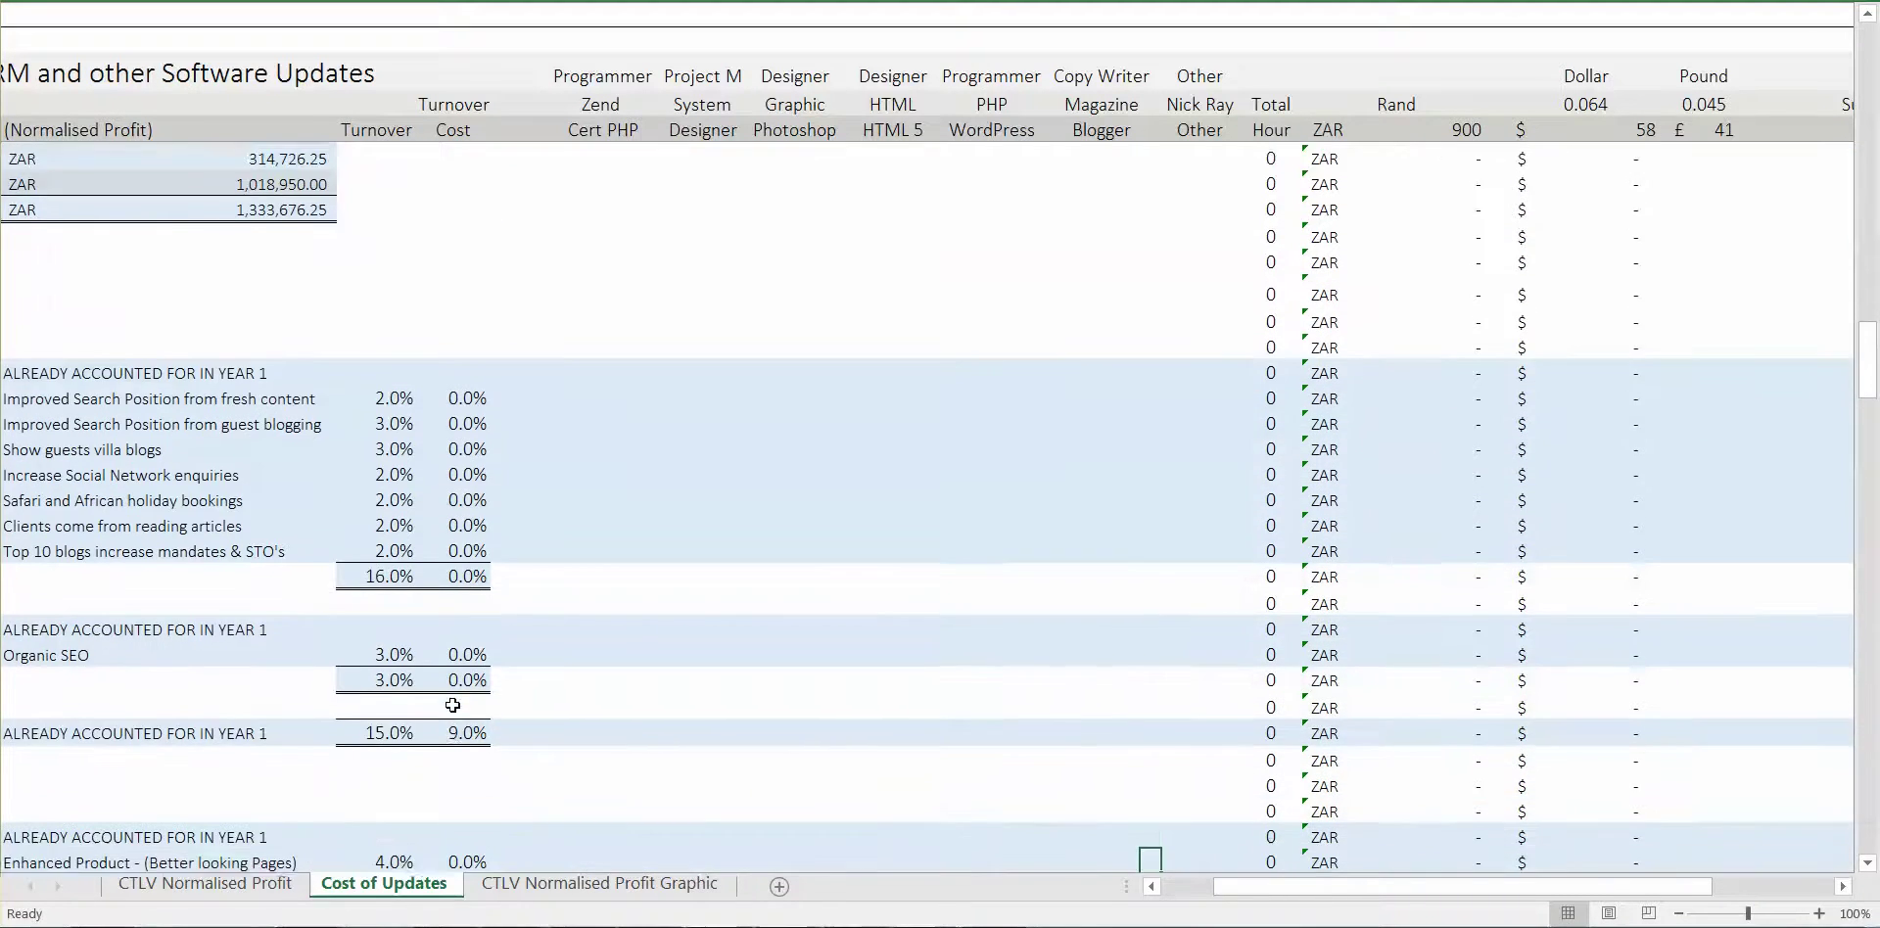
{"action": "key", "text": "Down"}
{"action": "key", "text": "Down"}
{"action": "key", "text": "Down"}
{"action": "key", "text": "Down"}
{"action": "key", "text": "Down"}
{"action": "key", "text": "Down"}
{"action": "key", "text": "Down"}
{"action": "key", "text": "Down"}
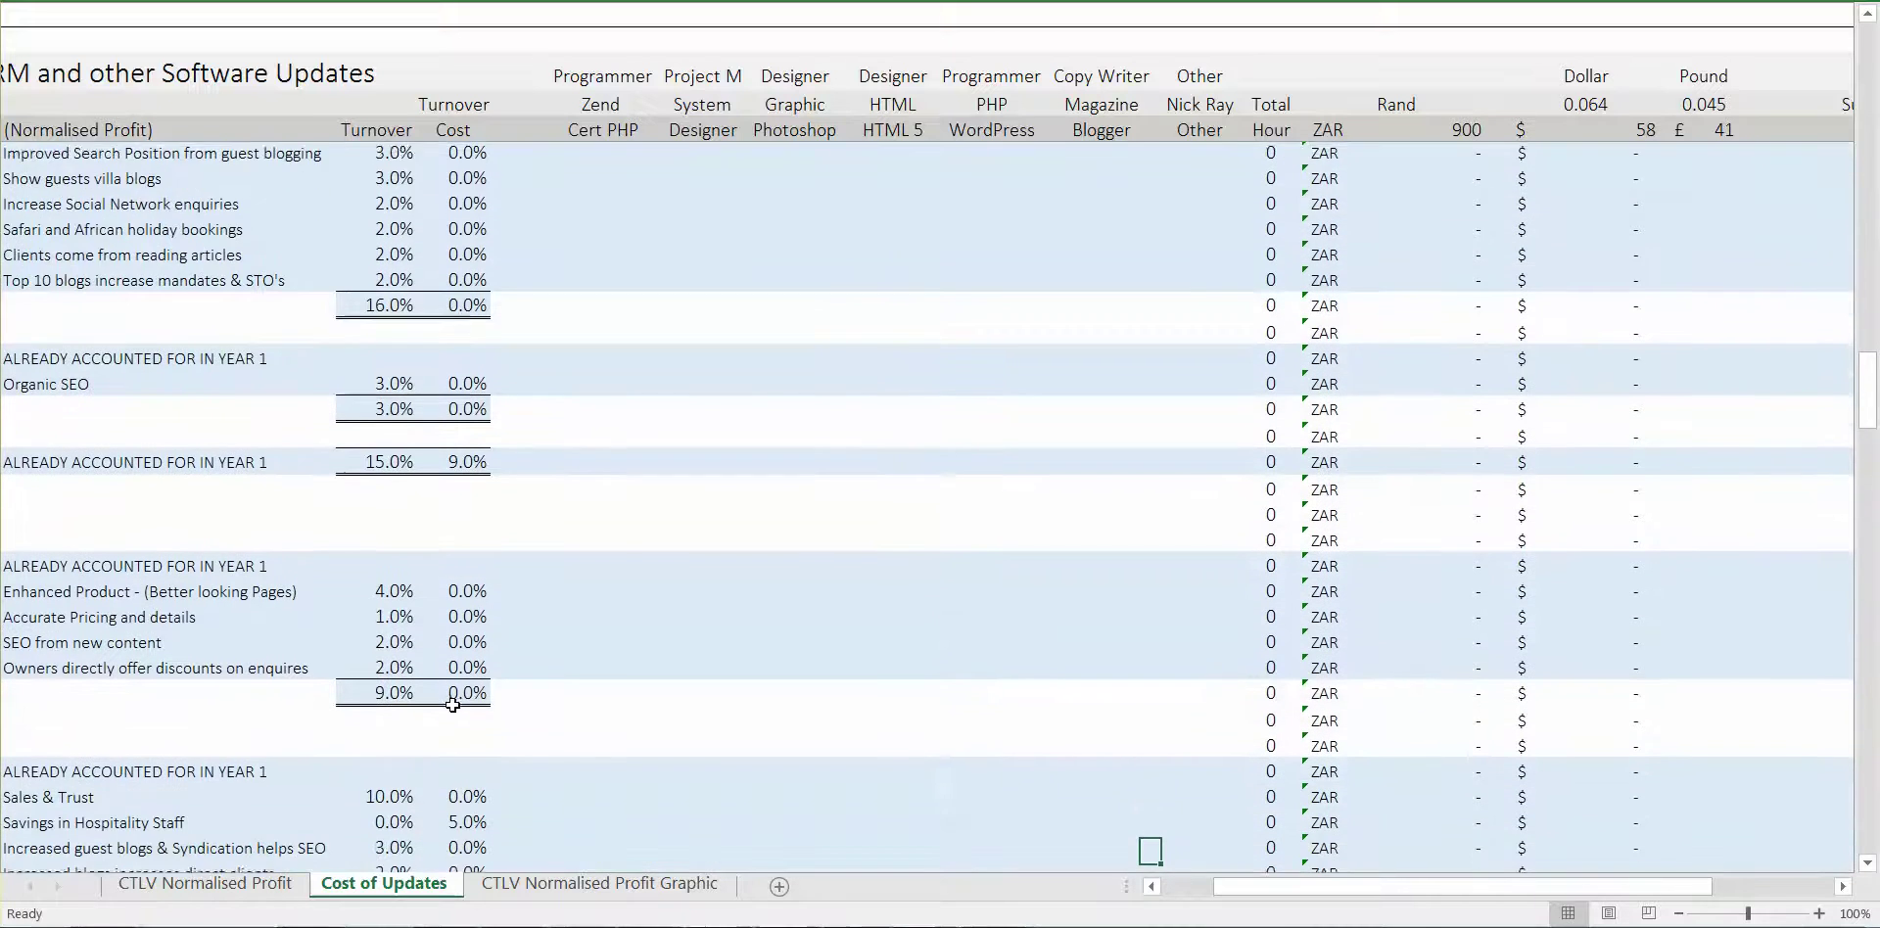
{"action": "key", "text": "Down"}
{"action": "key", "text": "Down"}
{"action": "key", "text": "Down"}
{"action": "key", "text": "Down"}
{"action": "key", "text": "Down"}
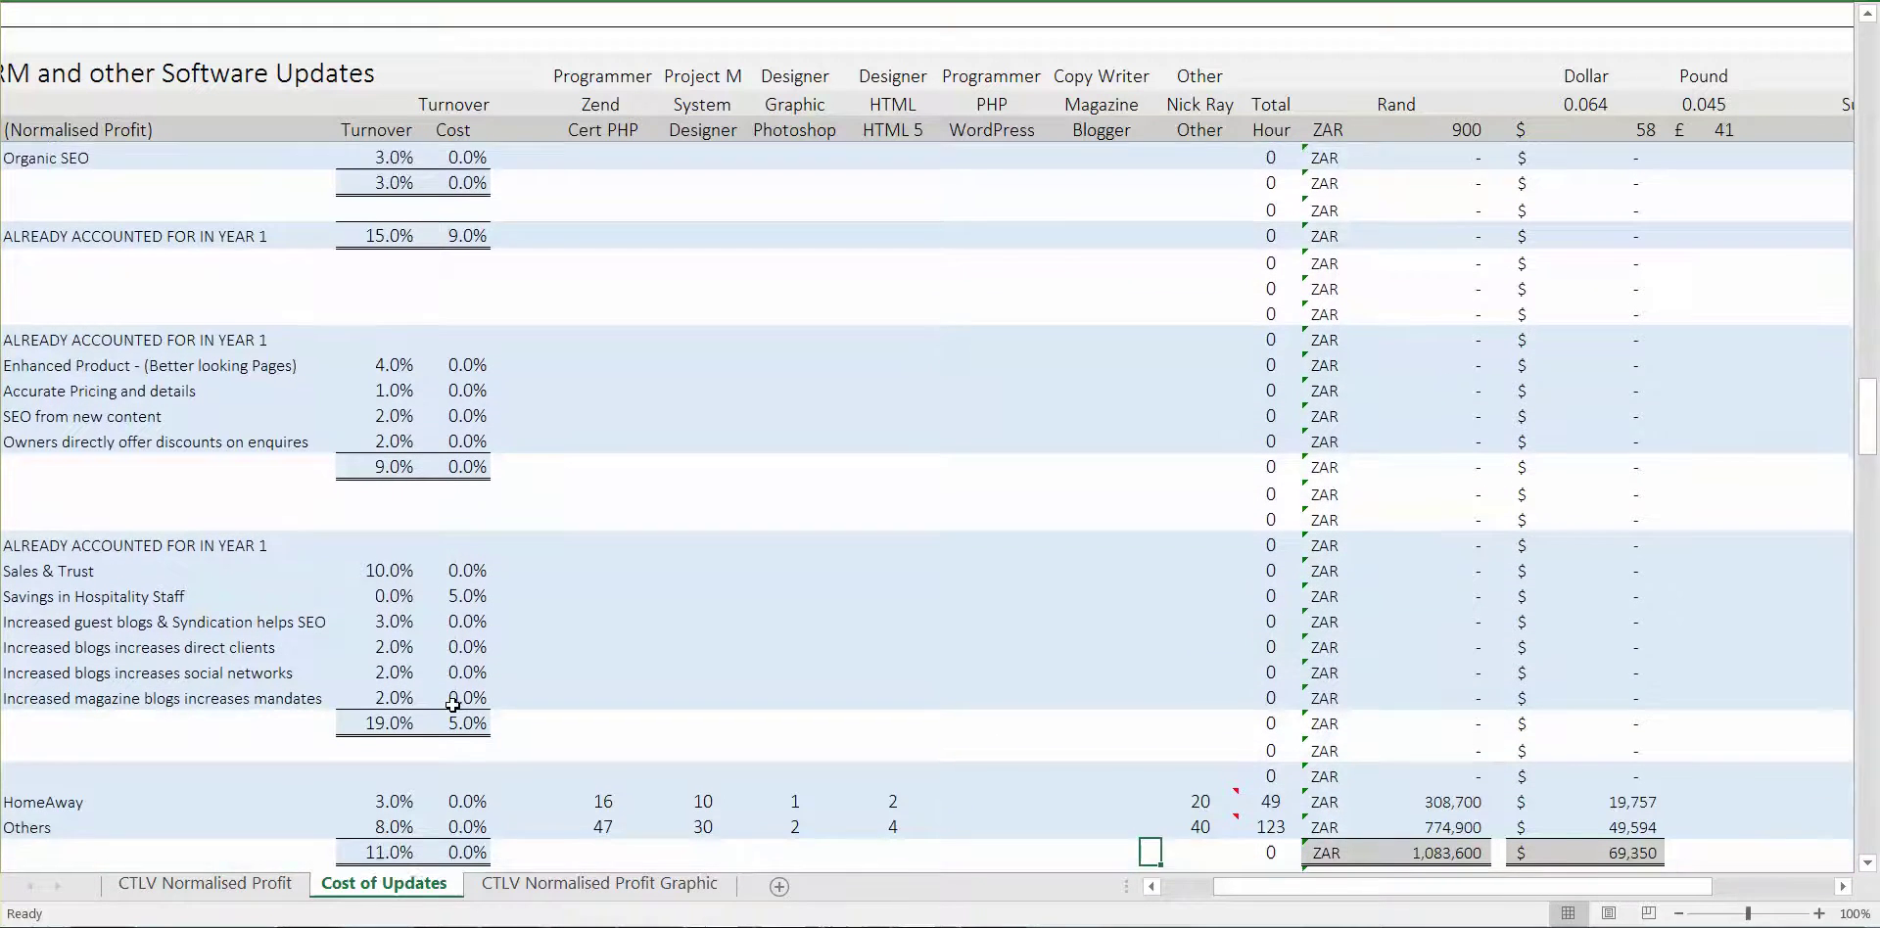
Return to the row labels and select the XML PMS Connections 1 heading
{"action": "key", "text": "Up"}
{"action": "key", "text": "Up"}
{"action": "key", "text": "Up"}
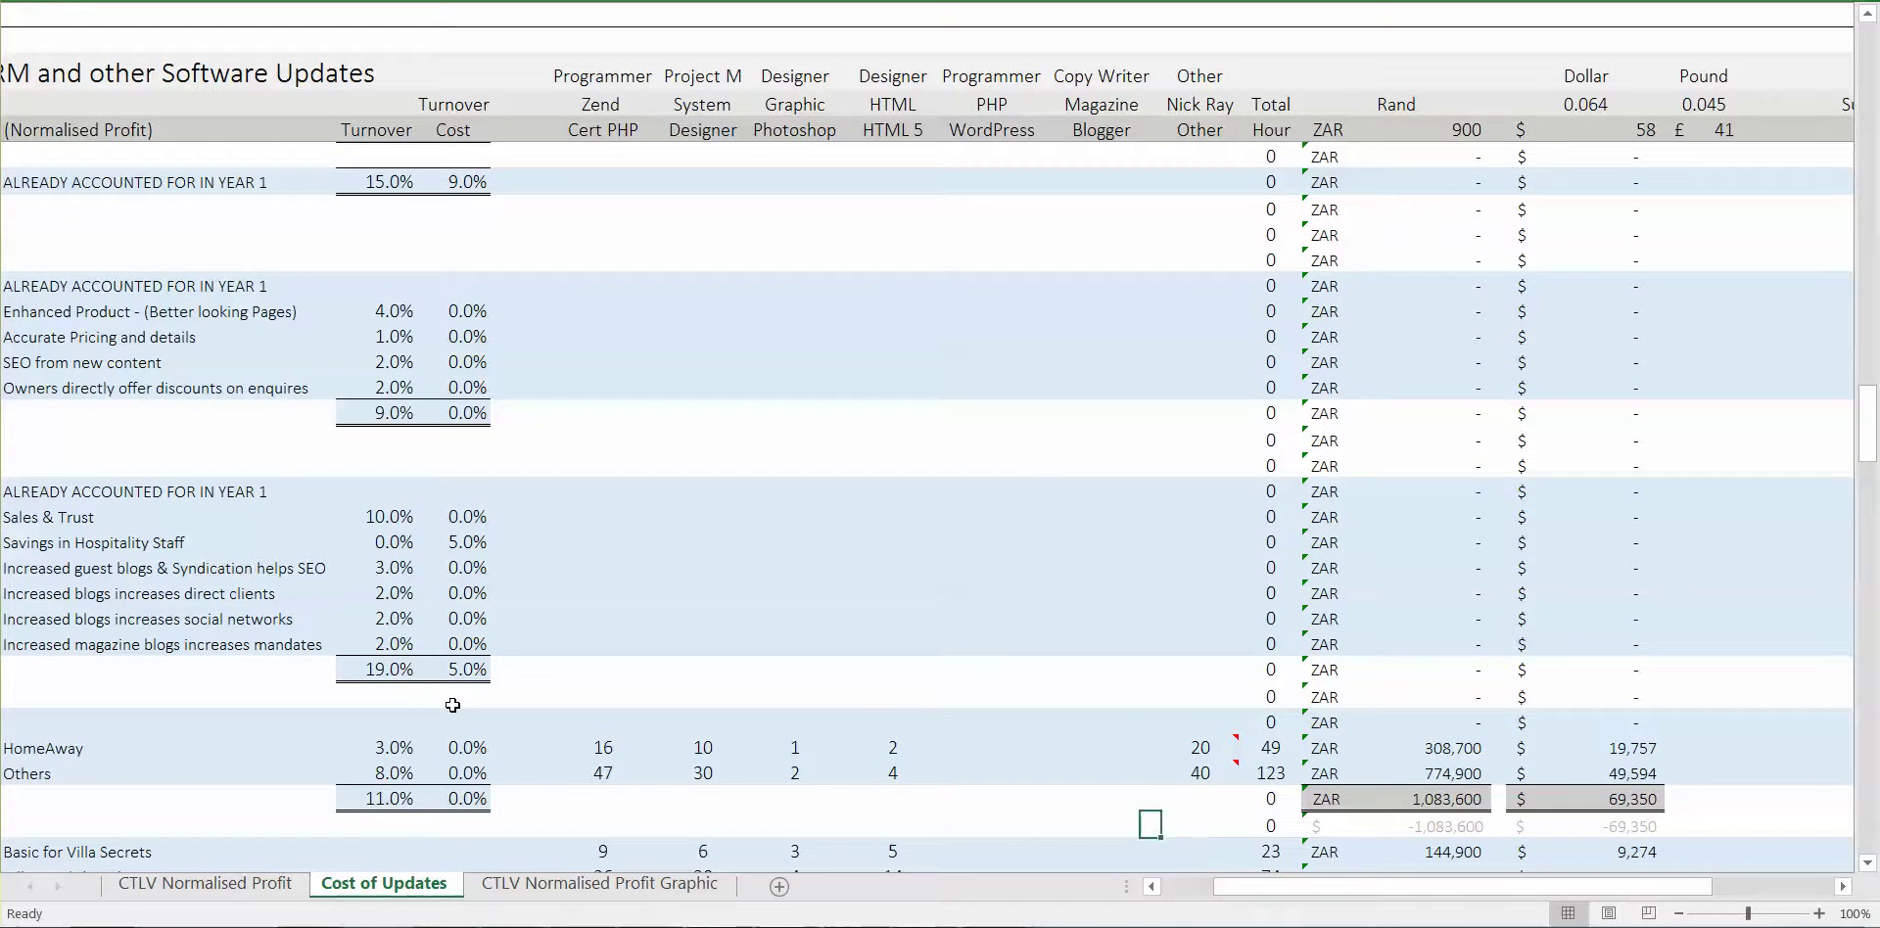
{"action": "key", "text": "Left"}
{"action": "key", "text": "Left"}
{"action": "key", "text": "Left"}
{"action": "key", "text": "Left"}
{"action": "key", "text": "Left"}
{"action": "key", "text": "Left"}
{"action": "key", "text": "Left"}
{"action": "key", "text": "Left"}
{"action": "key", "text": "Left"}
{"action": "key", "text": "Left"}
{"action": "key", "text": "Left"}
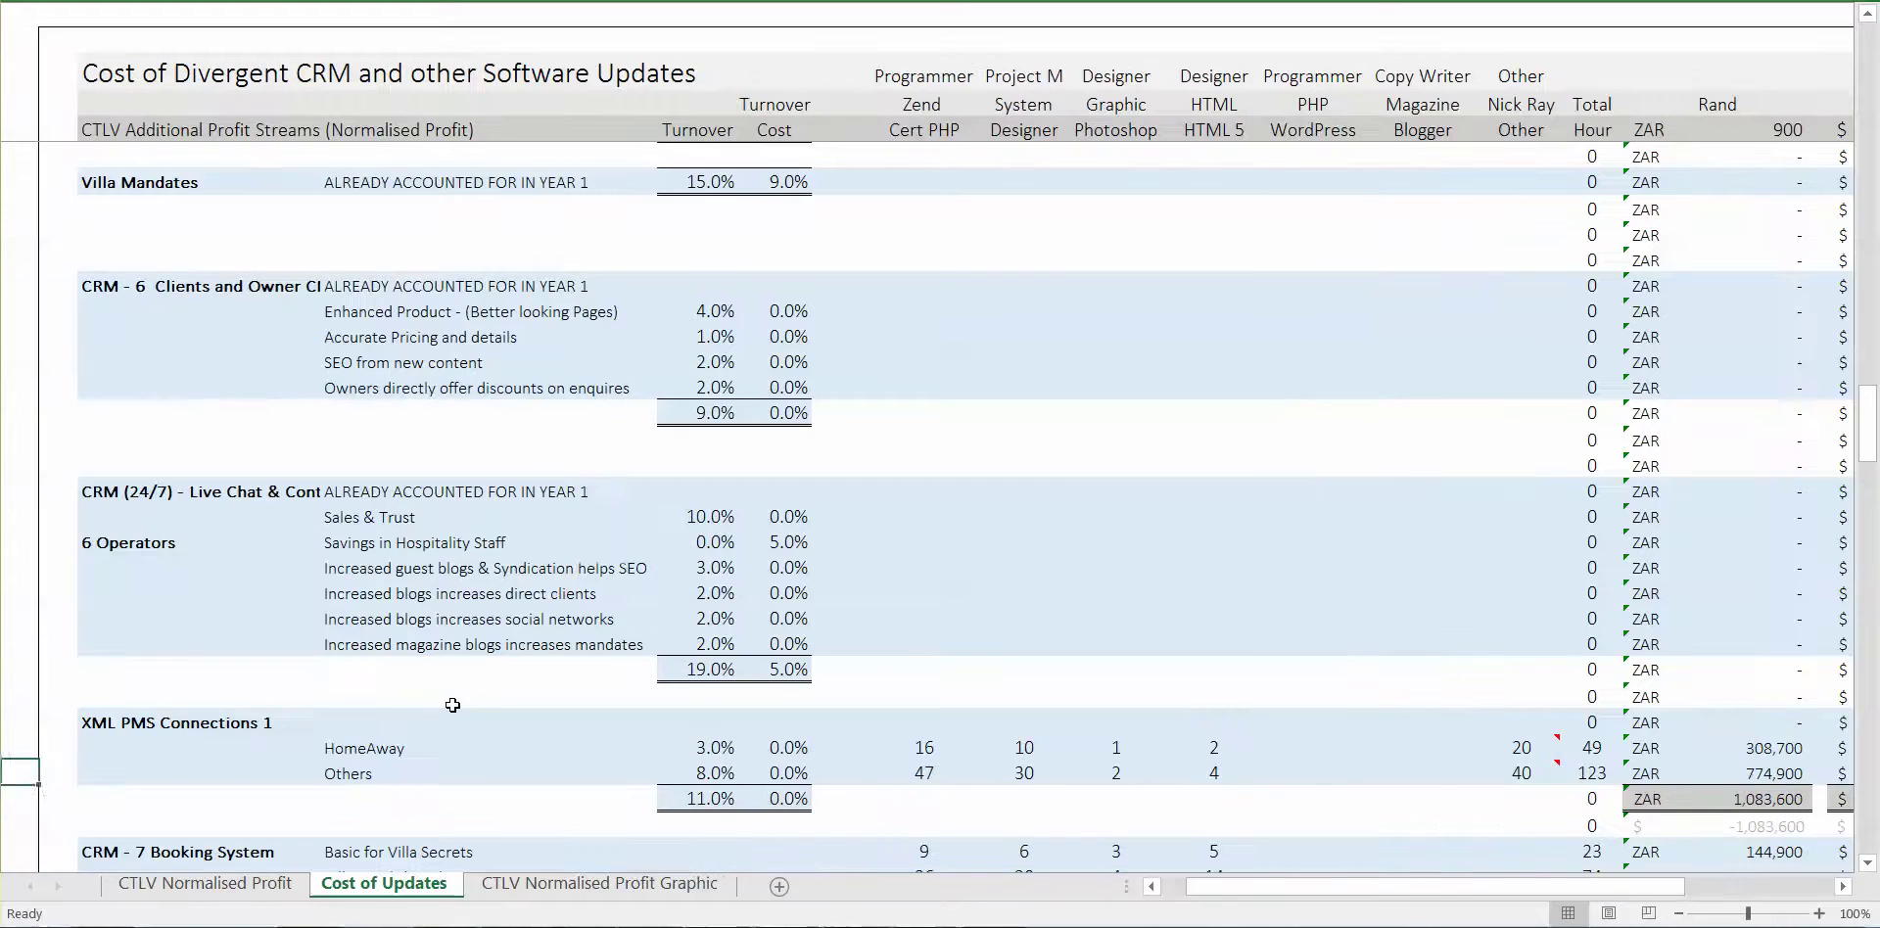
{"action": "key", "text": "Up"}
{"action": "key", "text": "Up"}
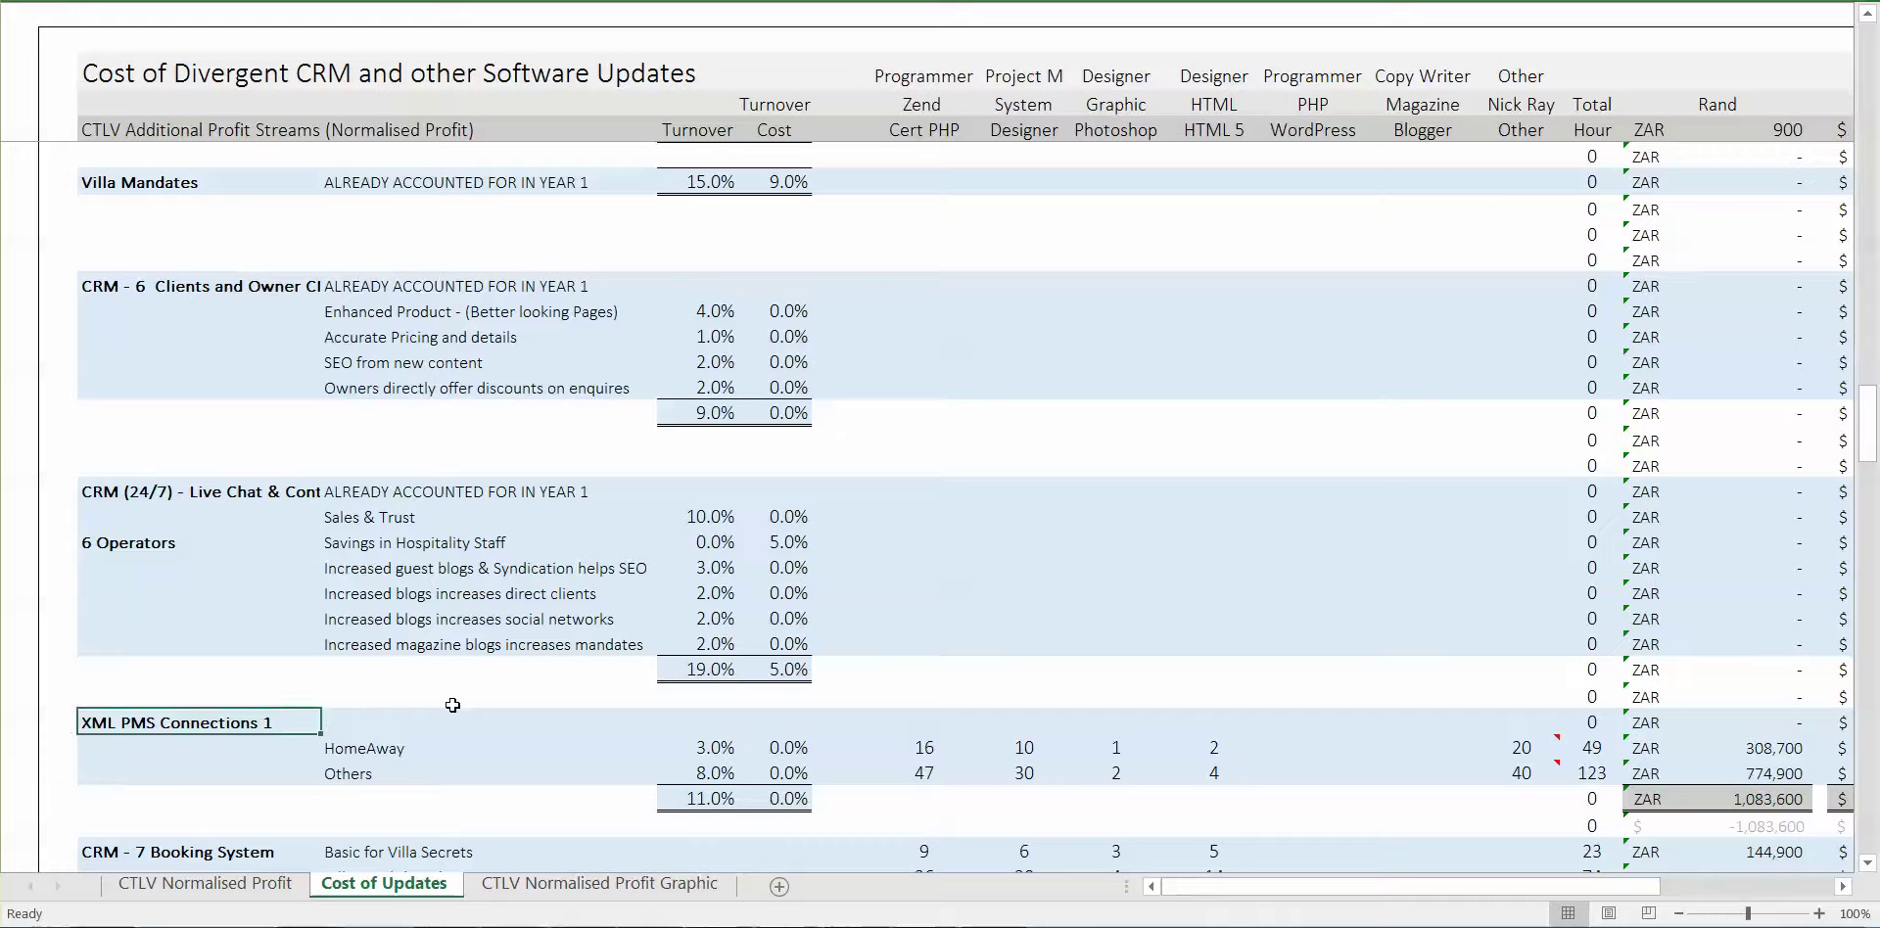
Examine the HomeAway row's turnover and work hours across the programmer, system and graphic designer columns
{"action": "key", "text": "Right"}
{"action": "key", "text": "Down"}
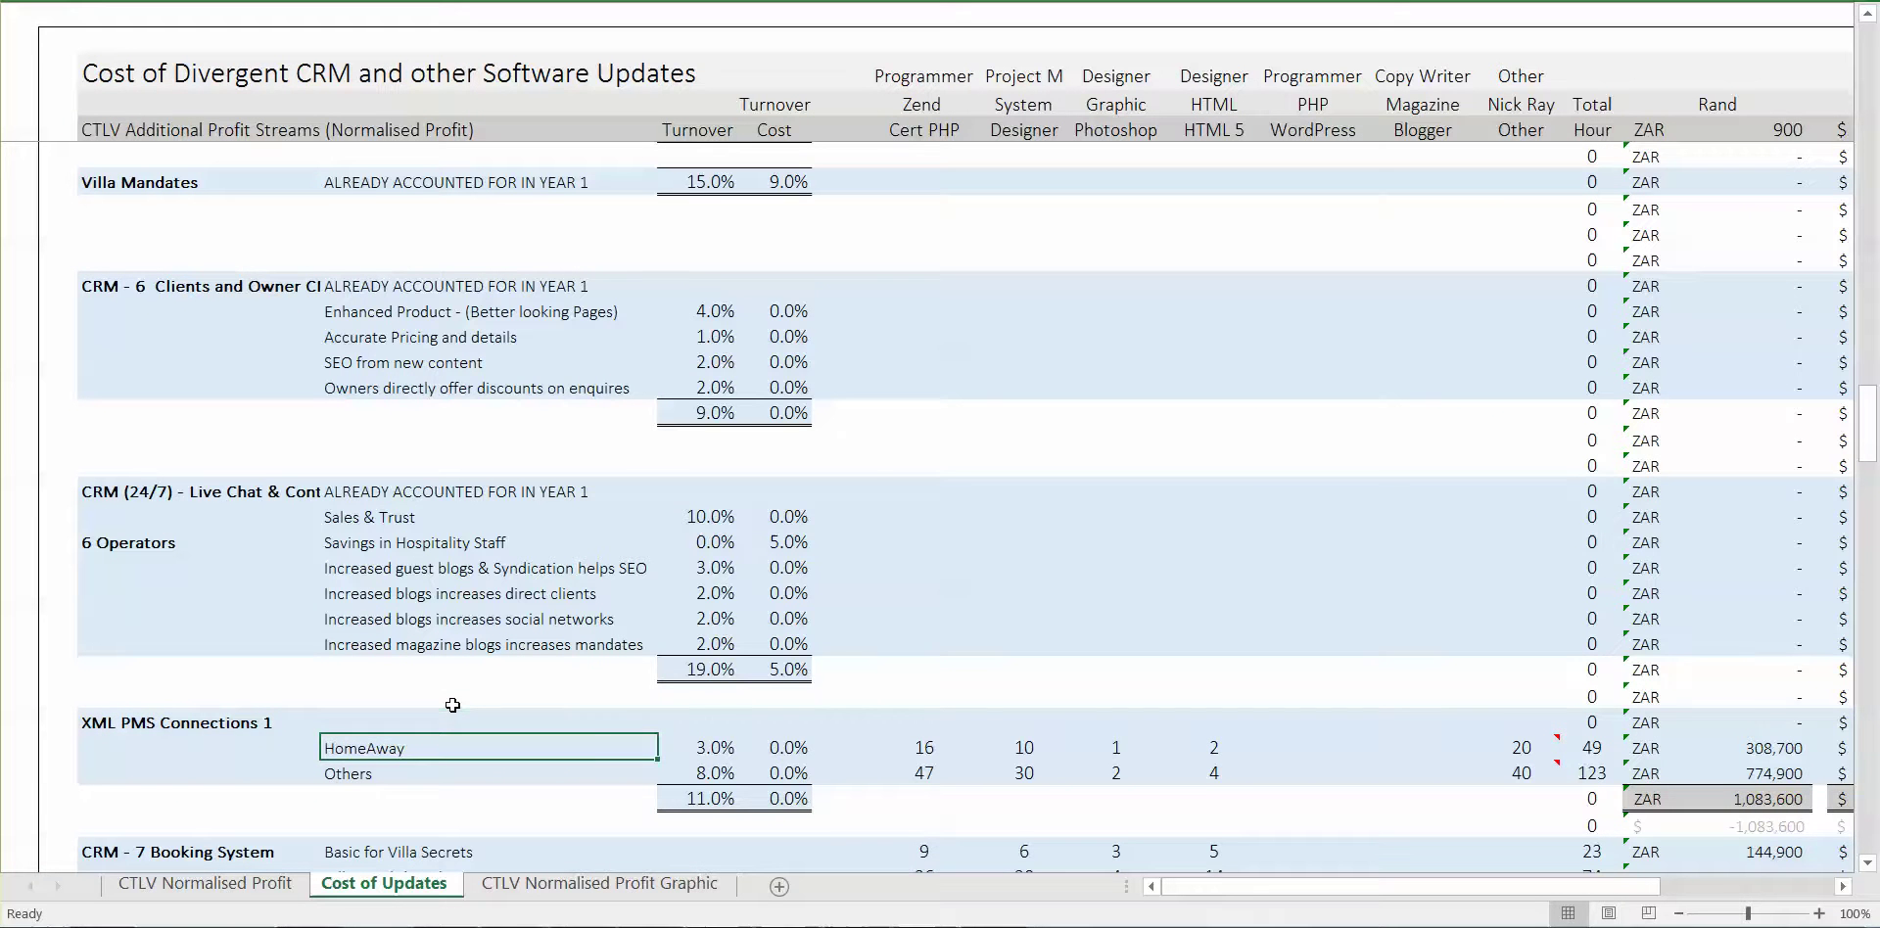
{"action": "key", "text": "Right"}
{"action": "key", "text": "Right"}
{"action": "key", "text": "Right"}
{"action": "key", "text": "Right"}
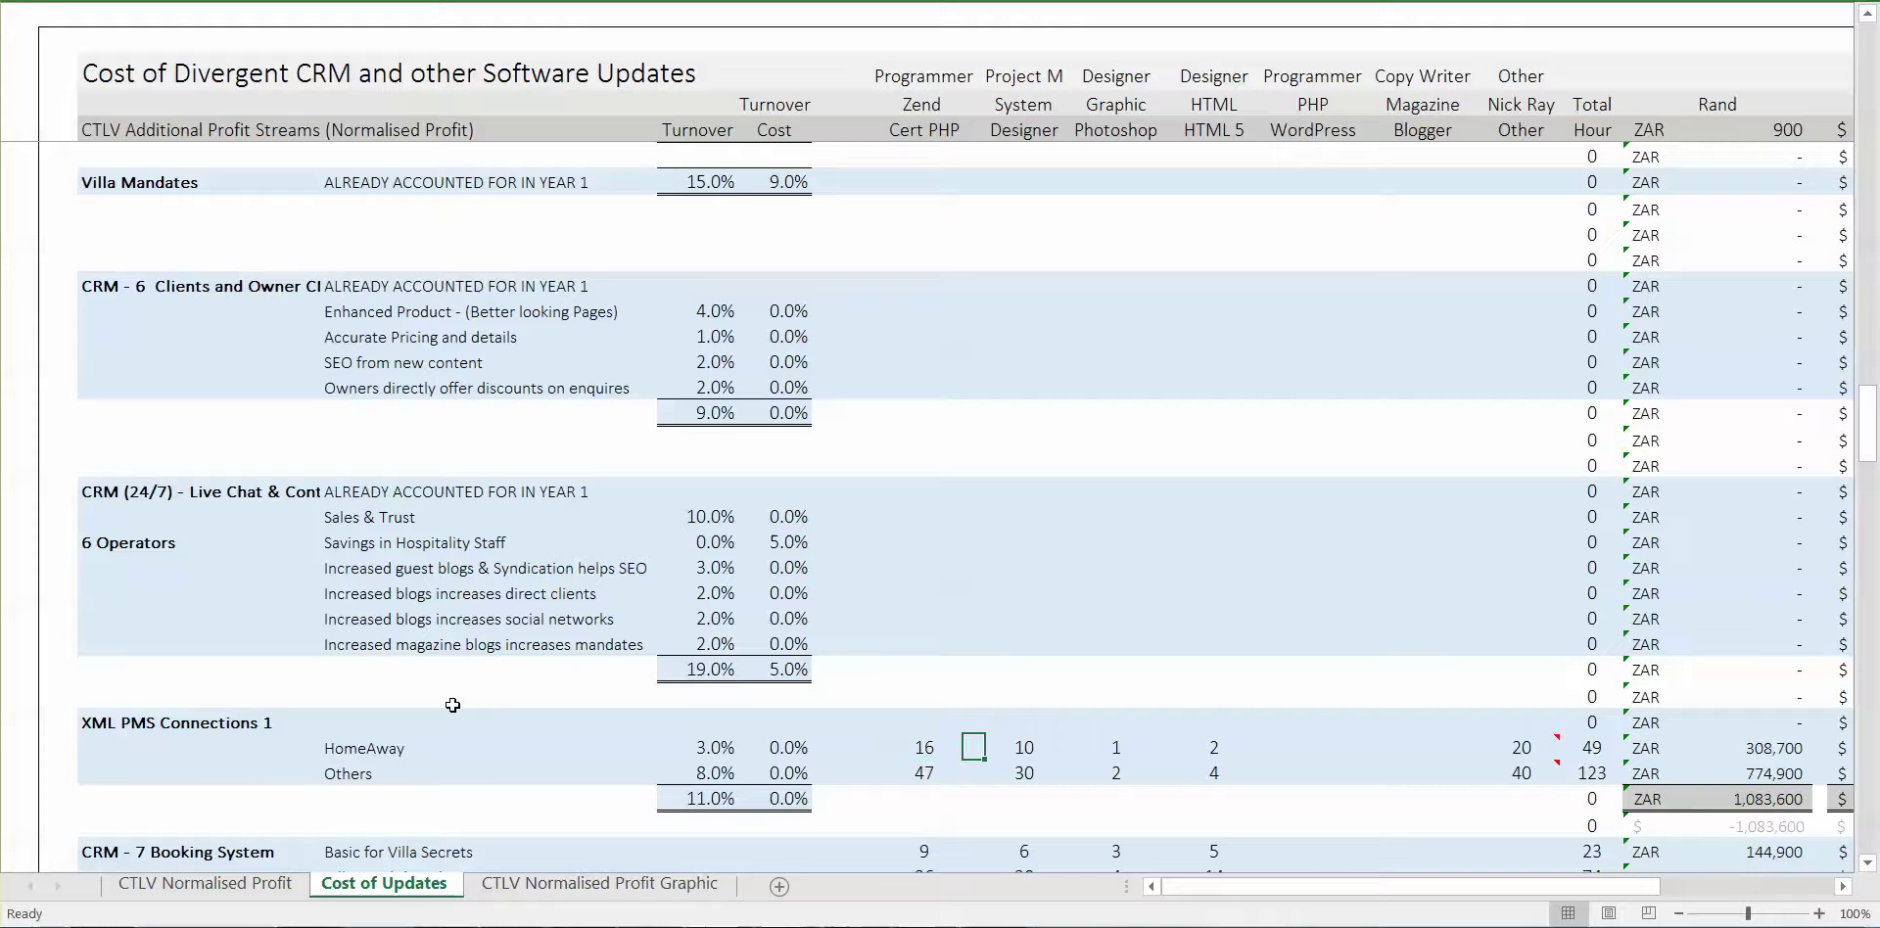
{"action": "key", "text": "Right"}
{"action": "key", "text": "Right"}
{"action": "key", "text": "Right"}
{"action": "key", "text": "Left"}
{"action": "key", "text": "Left"}
{"action": "key", "text": "Left"}
{"action": "key", "text": "Left"}
{"action": "key", "text": "Left"}
{"action": "key", "text": "Left"}
{"action": "key", "text": "Left"}
{"action": "key", "text": "Left"}
{"action": "key", "text": "Left"}
Examine the Others row under XML PMS Connections 1 across to its Zend programmer hours
{"action": "key", "text": "Right"}
{"action": "key", "text": "Down"}
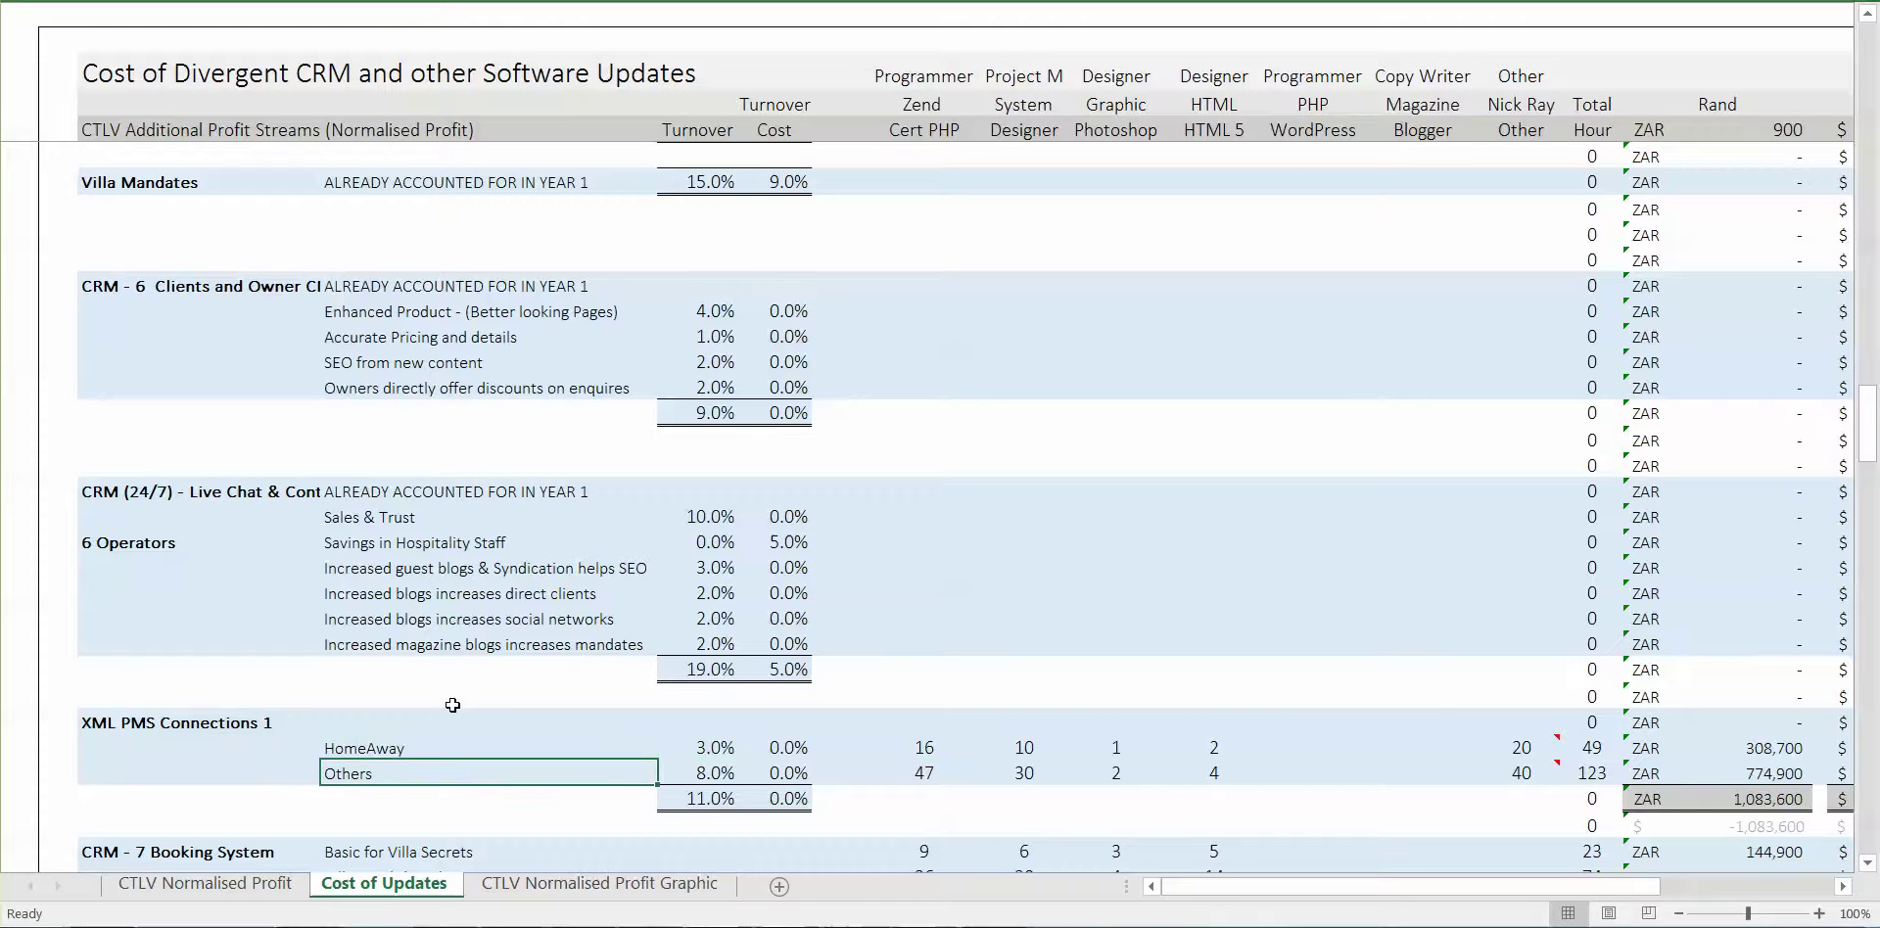
{"action": "key", "text": "Right"}
{"action": "key", "text": "Right"}
{"action": "key", "text": "Right"}
{"action": "key", "text": "Right"}
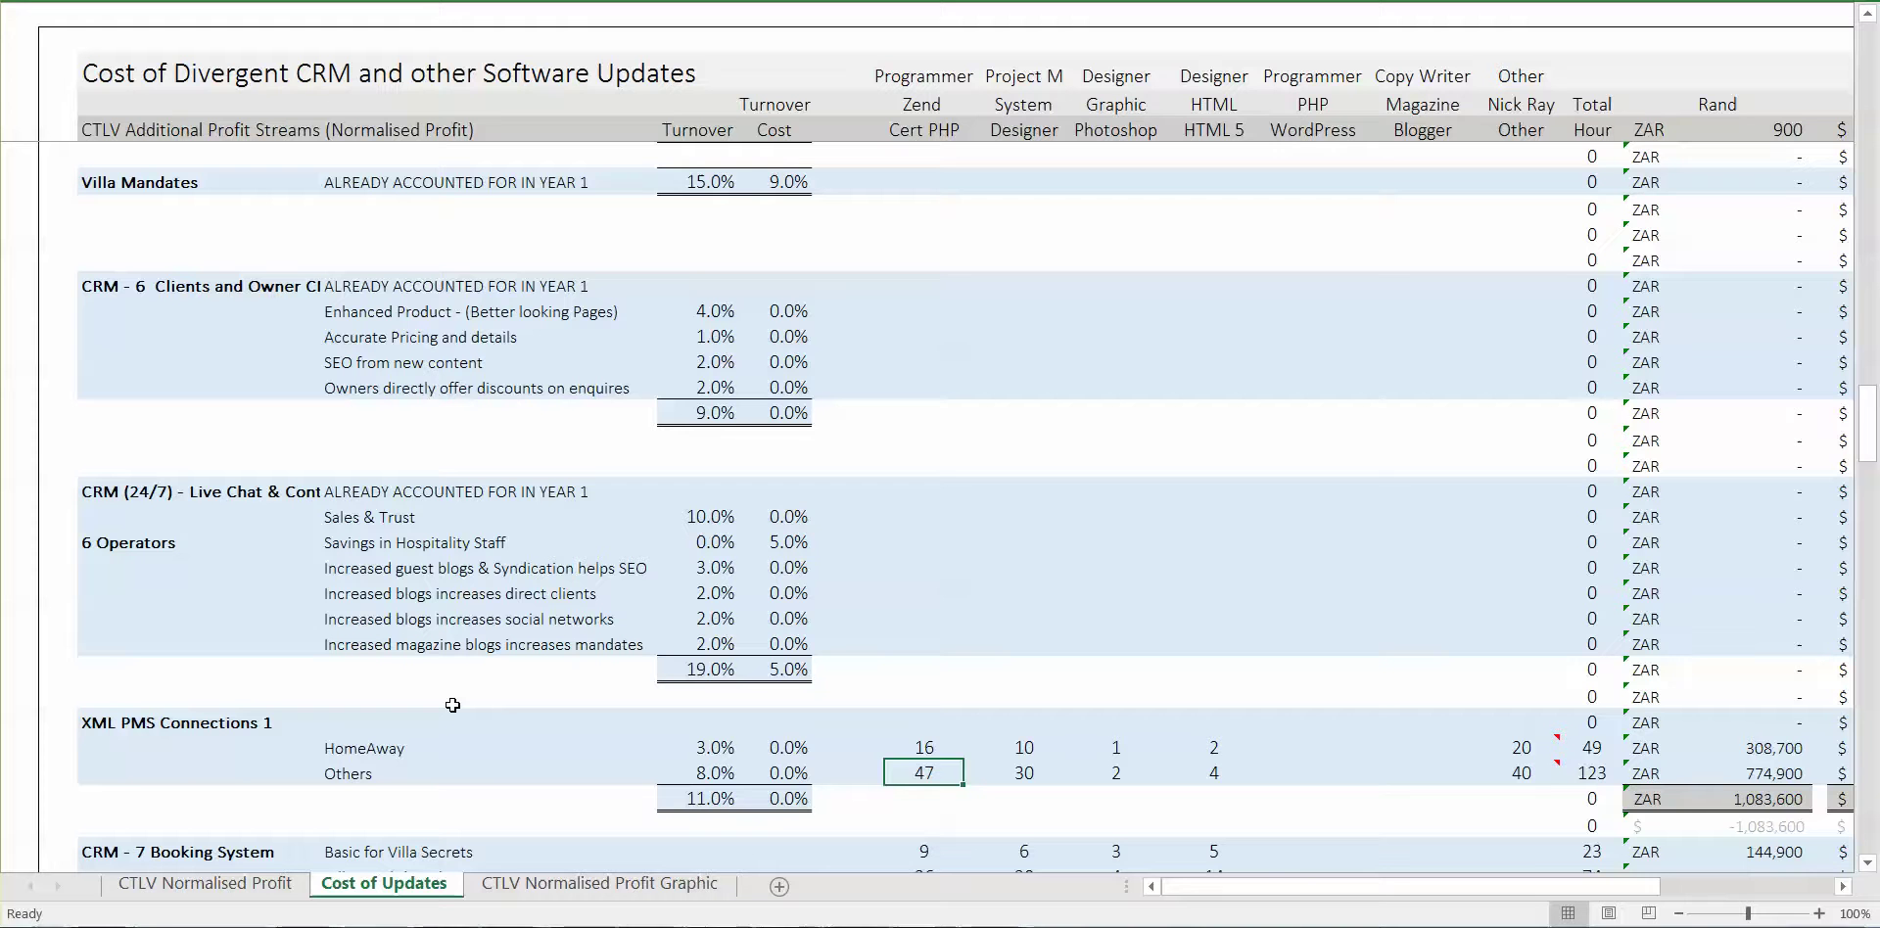
Look at the first CRM - 7 Booking System rows and return to the XML PMS Connections 1 subtotal row
{"action": "key", "text": "Down"}
{"action": "key", "text": "Down"}
{"action": "key", "text": "Down"}
{"action": "key", "text": "Down"}
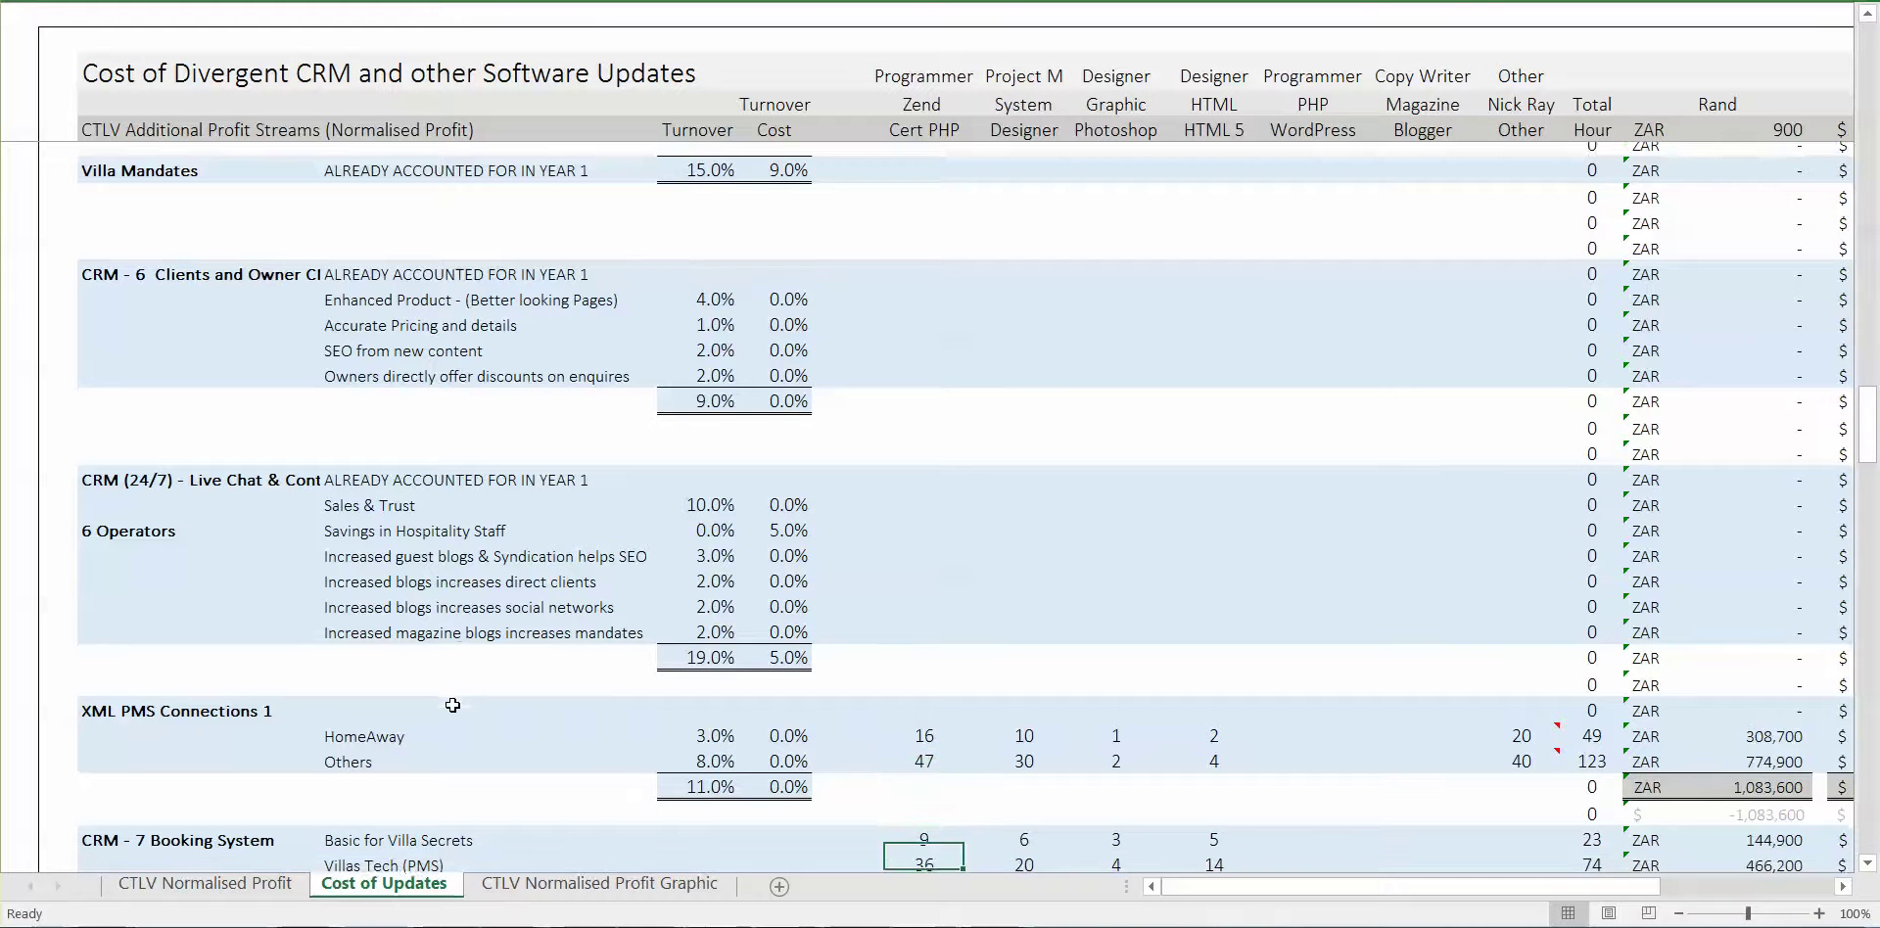
{"action": "key", "text": "Up"}
{"action": "key", "text": "Up"}
{"action": "key", "text": "Up"}
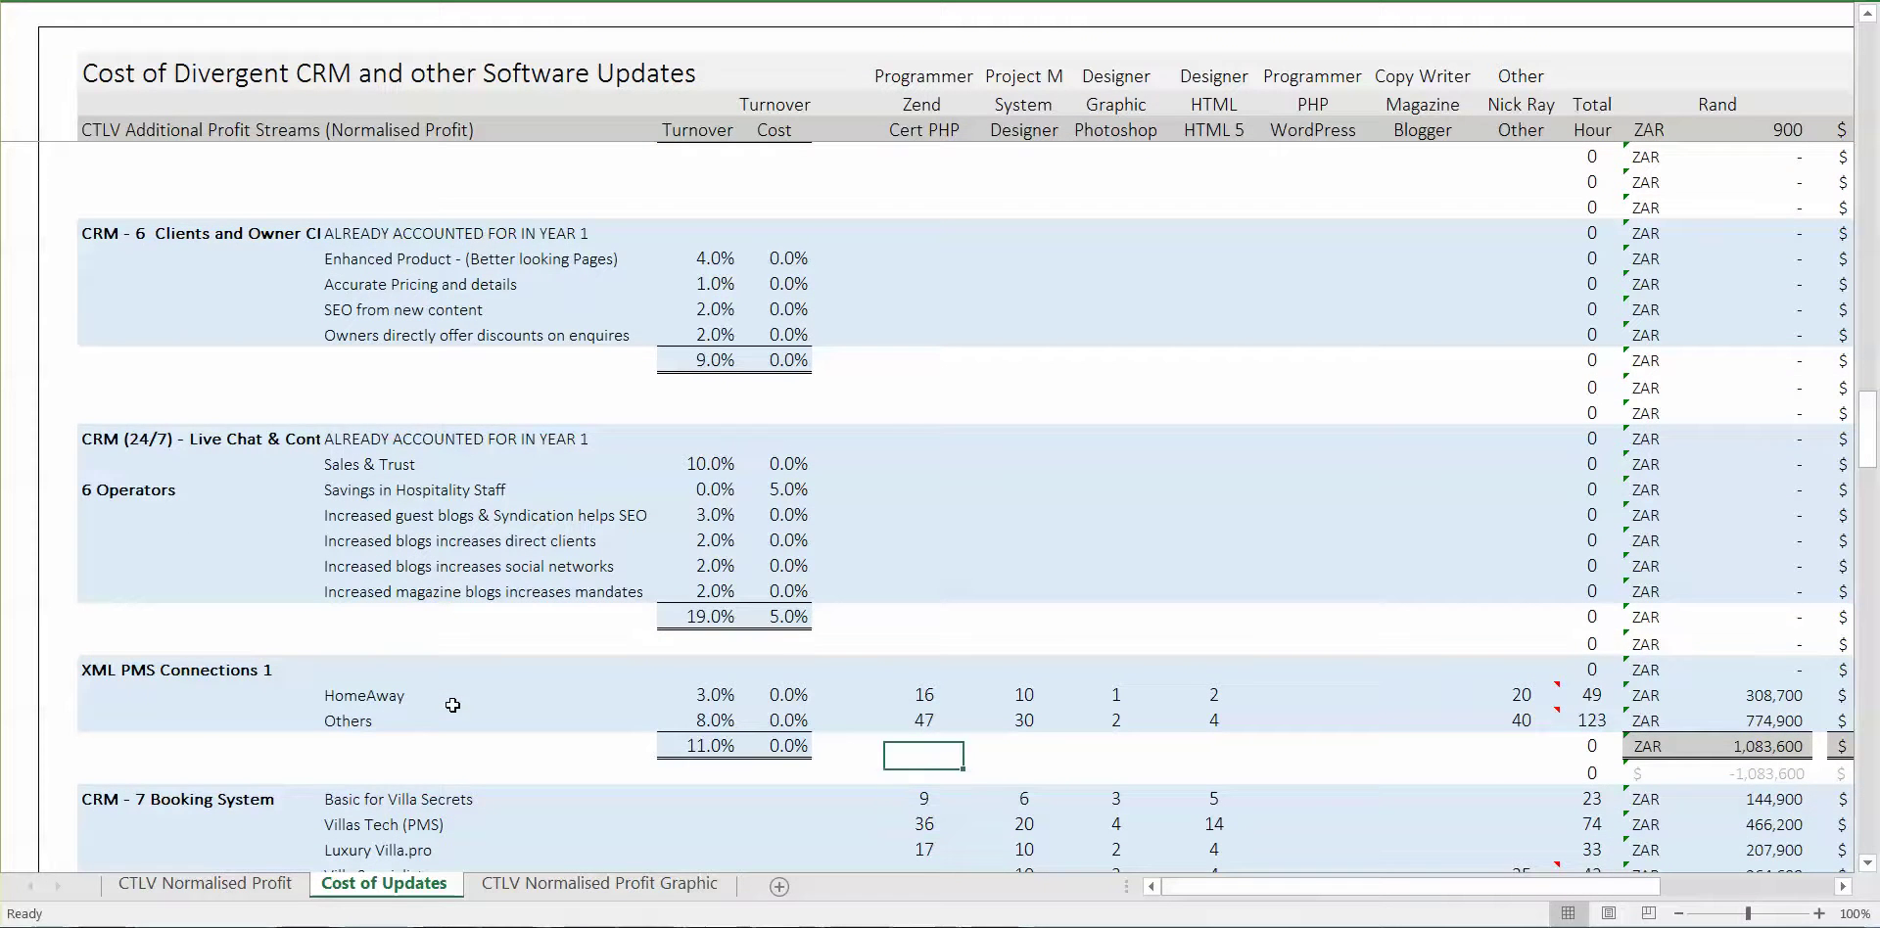
Review the hour estimates for the Others row under XML PMS Connections 1 and the first Booking System rows
{"action": "key", "text": "Up"}
{"action": "key", "text": "Right"}
{"action": "key", "text": "Right"}
{"action": "key", "text": "Right"}
{"action": "key", "text": "Right"}
{"action": "key", "text": "Right"}
{"action": "key", "text": "Right"}
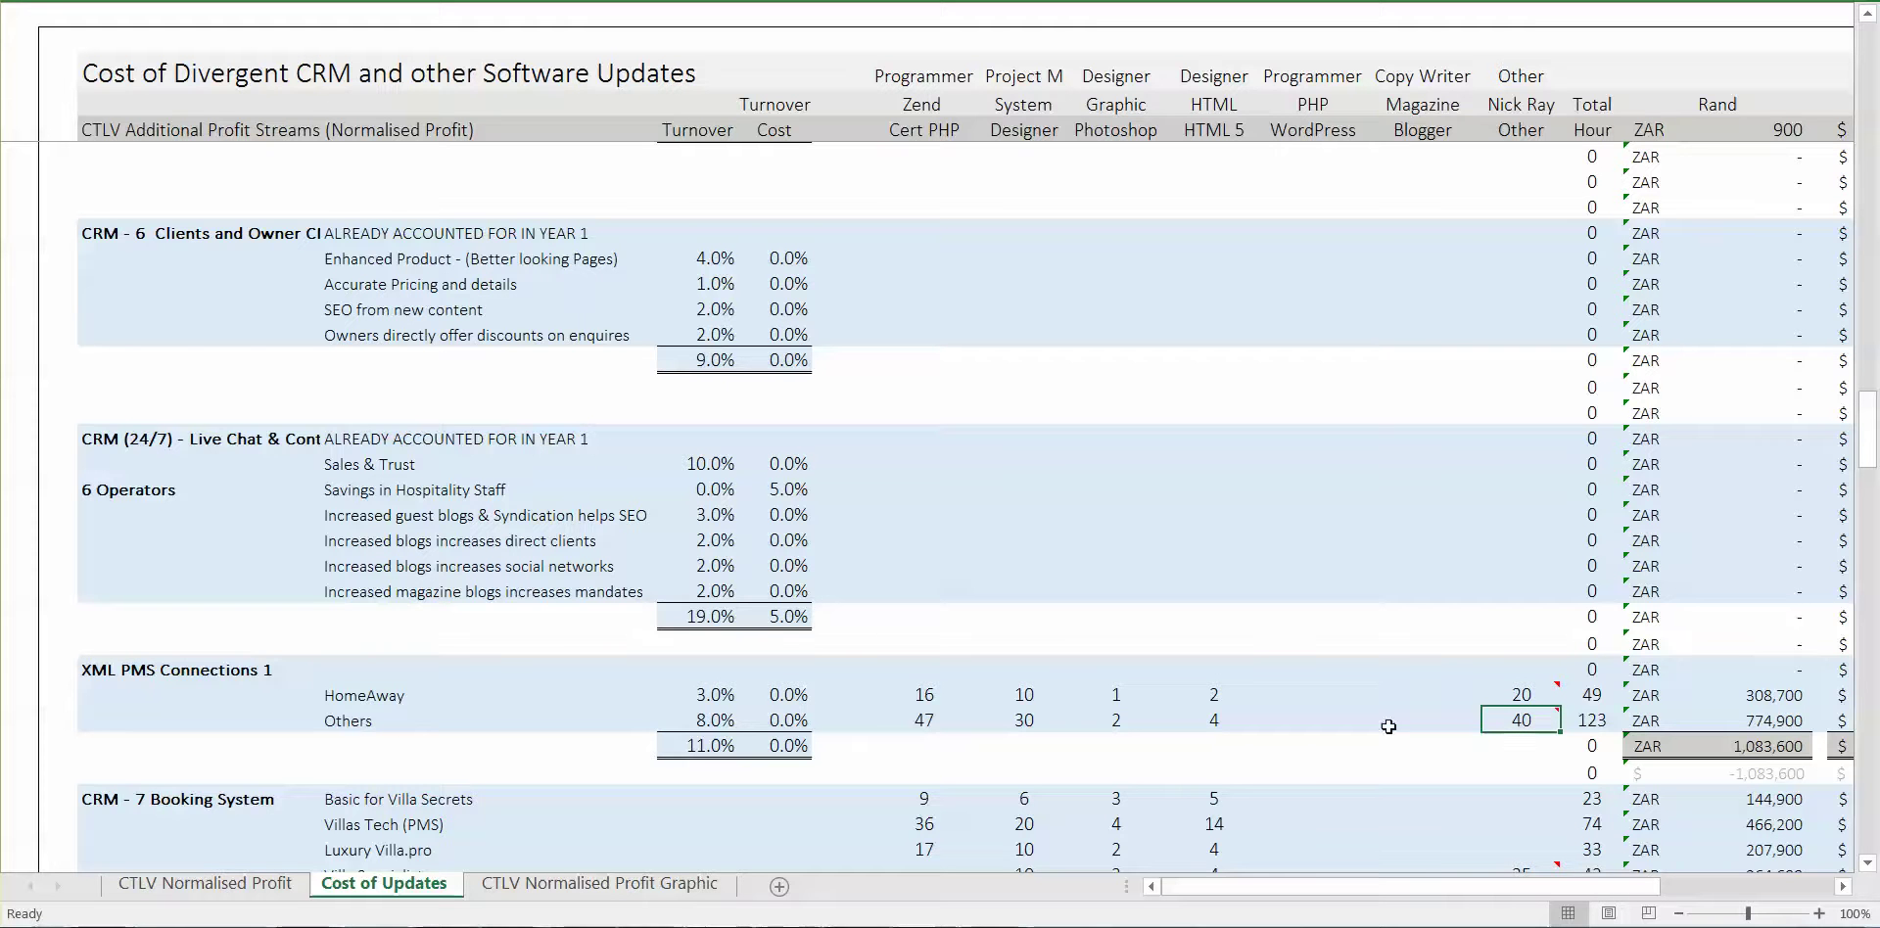
{"action": "mouse_move", "coordinate": [1520, 711]}
{"action": "key", "text": "Left"}
{"action": "key", "text": "Left"}
{"action": "key", "text": "Left"}
{"action": "key", "text": "Left"}
{"action": "key", "text": "Left"}
{"action": "key", "text": "Left"}
{"action": "key", "text": "Left"}
{"action": "key", "text": "Down"}
{"action": "key", "text": "Down"}
{"action": "key", "text": "Down"}
{"action": "key", "text": "Down"}
{"action": "key", "text": "Down"}
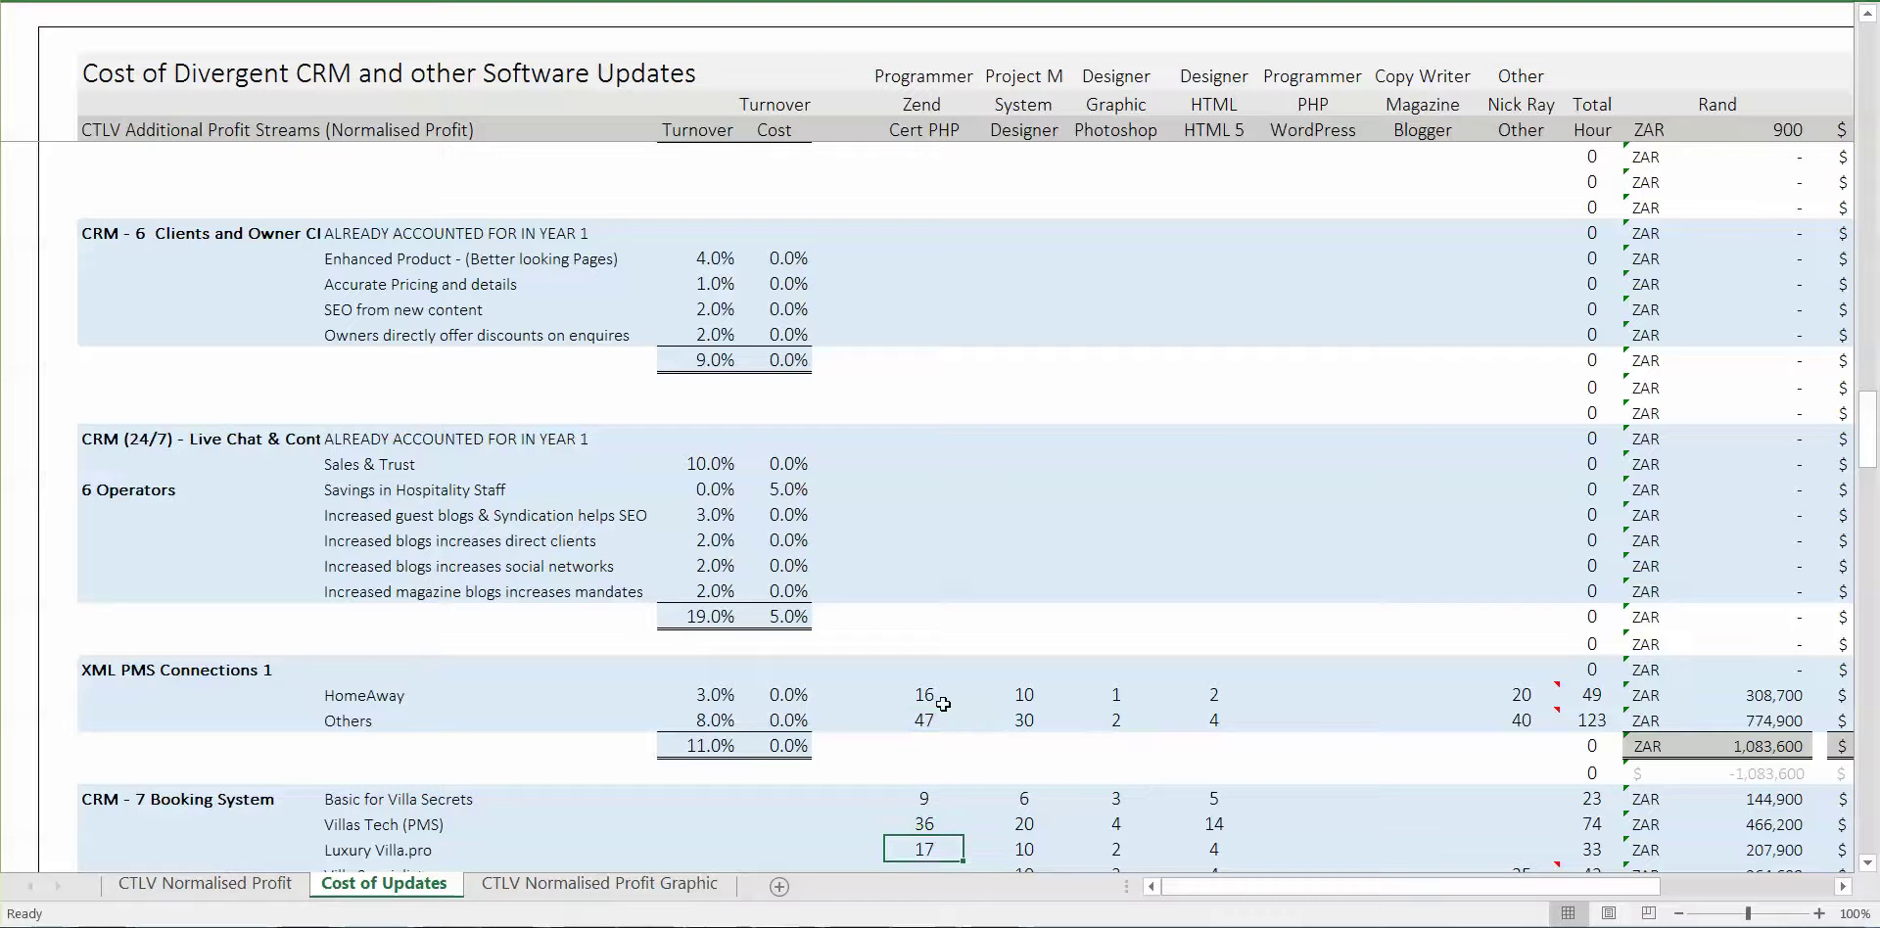
Set the Other hours for the Others row under XML PMS Connections 1 to 25
{"action": "key", "text": "Up"}
{"action": "key", "text": "Up"}
{"action": "key", "text": "Right"}
{"action": "key", "text": "Up"}
{"action": "key", "text": "Up"}
{"action": "key", "text": "Up"}
{"action": "key", "text": "Right"}
{"action": "key", "text": "Right"}
{"action": "key", "text": "Right"}
{"action": "key", "text": "Right"}
{"action": "key", "text": "Right"}
{"action": "key", "text": "Right"}
{"action": "key", "text": "Right"}
{"action": "type", "text": "25"}
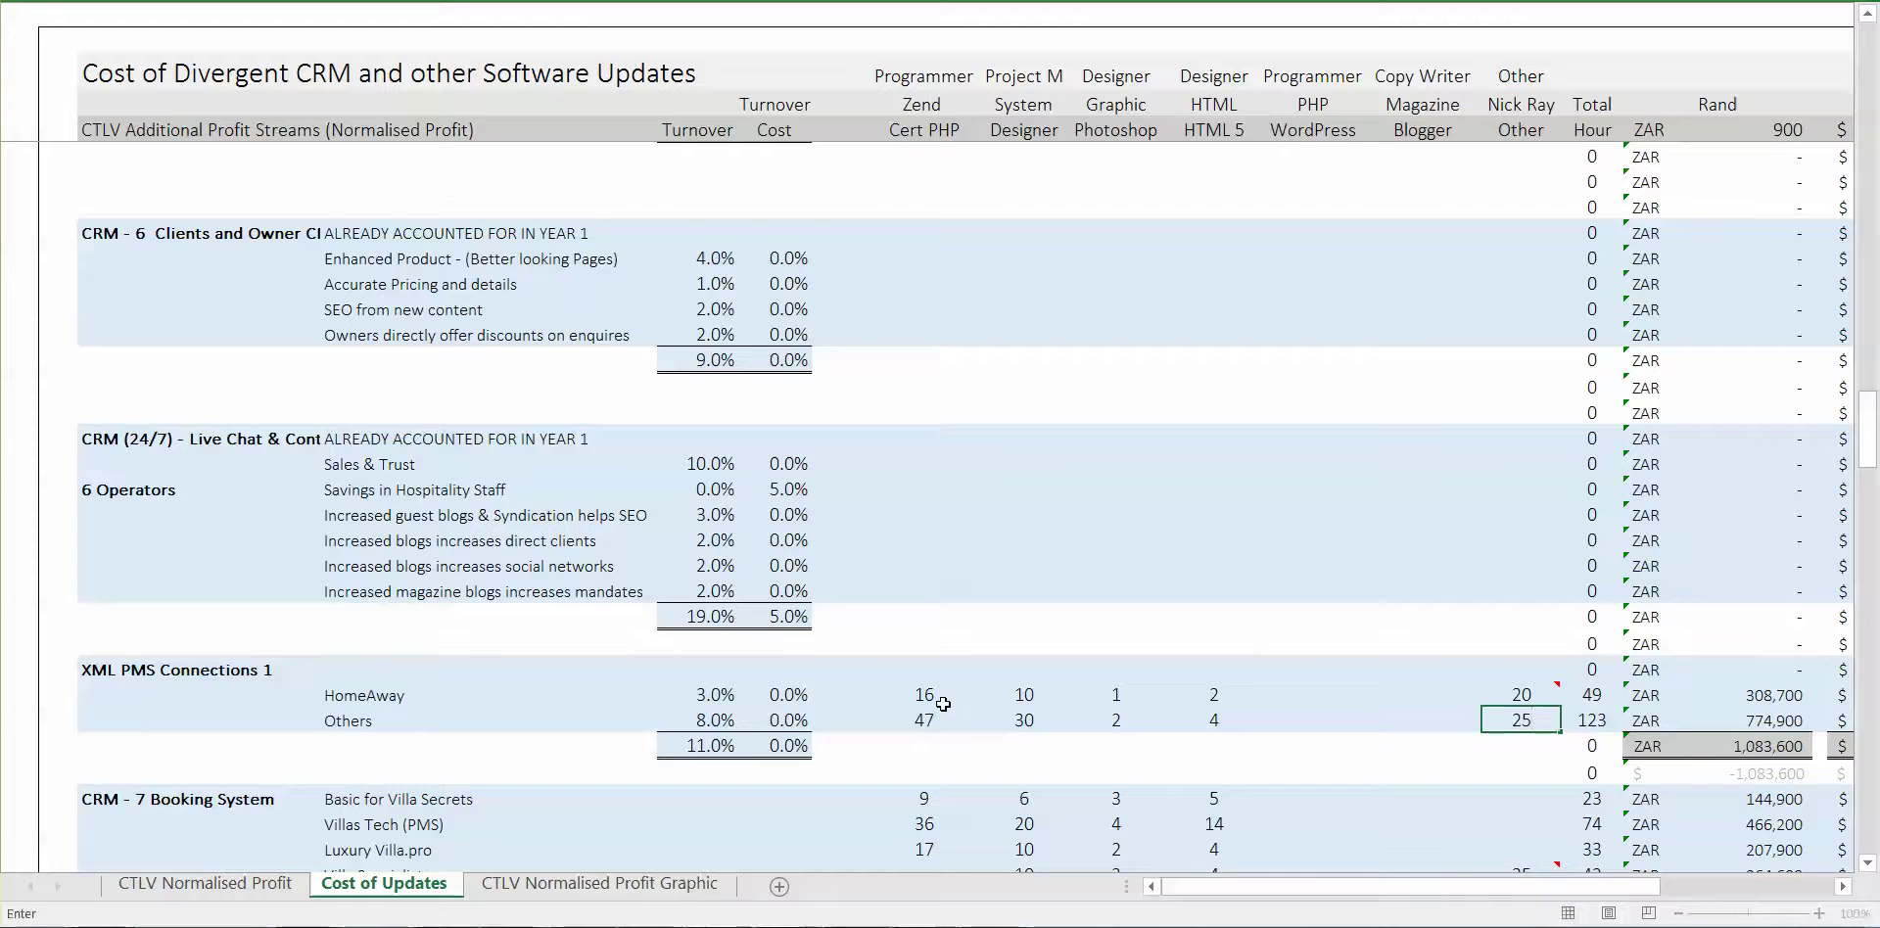
{"action": "key", "text": "Up"}
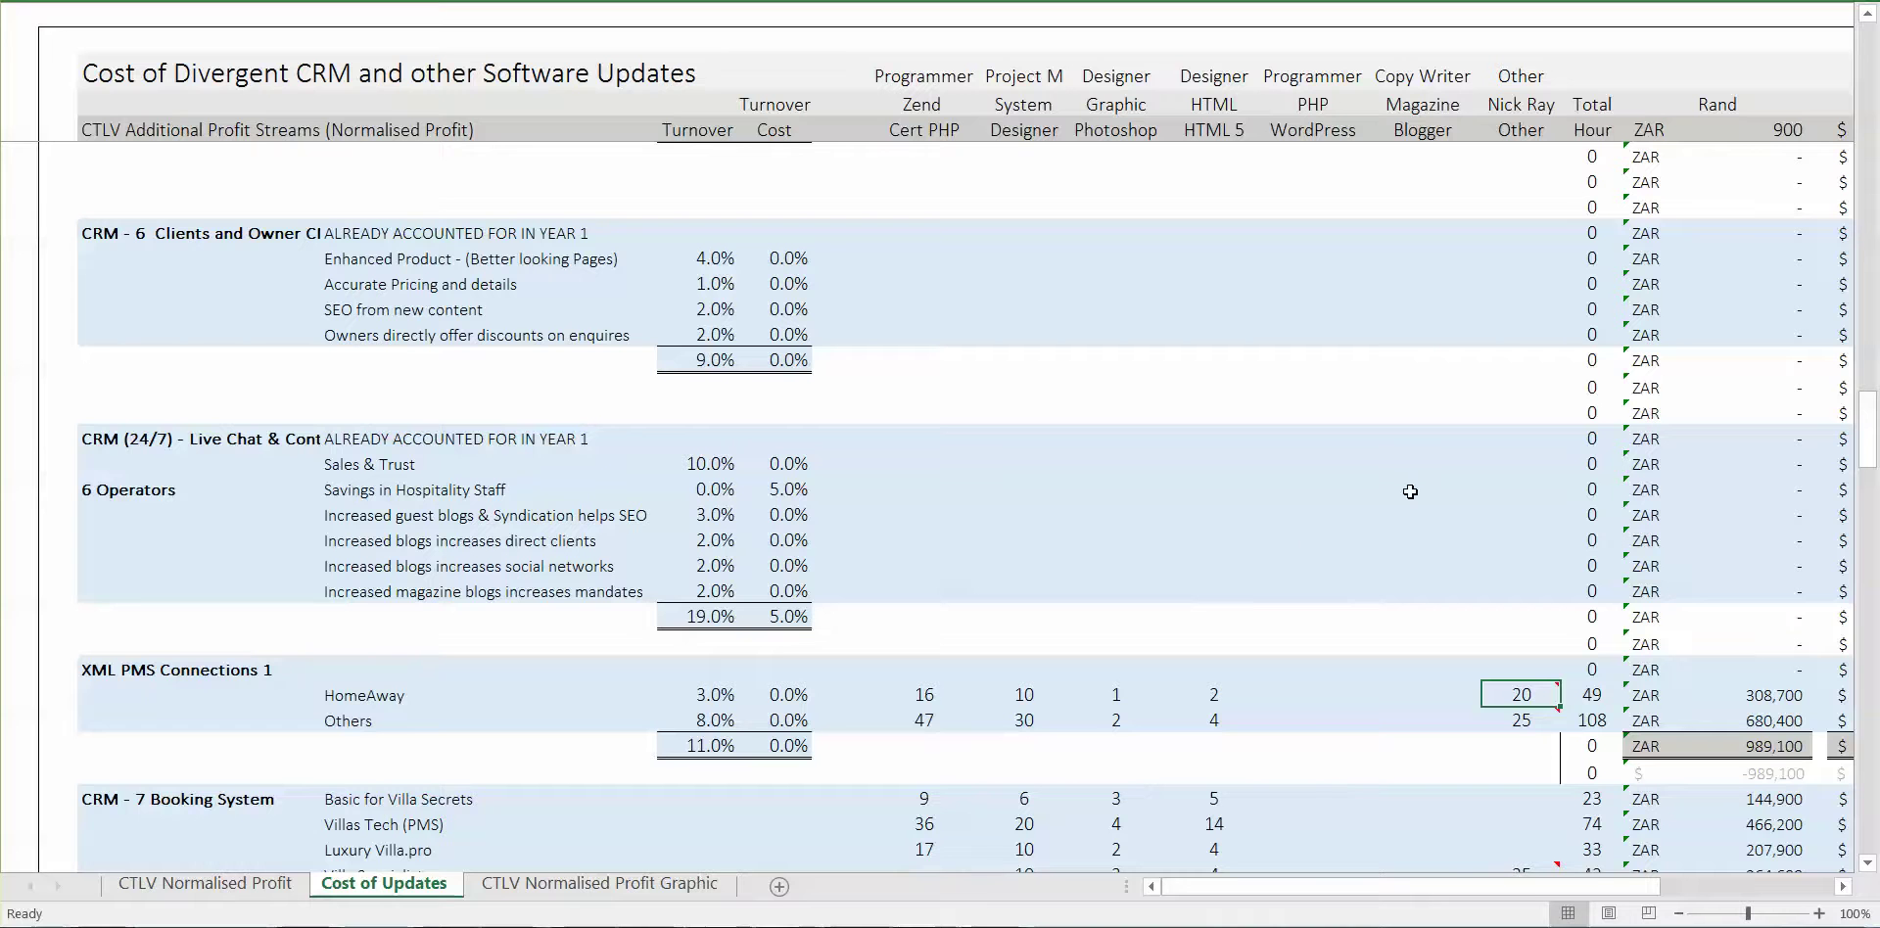
Examine the CRM - 7 Booking System items from Basic for Villa Secrets down to Villas Cloud increases mandates
{"action": "key", "text": "Down"}
{"action": "key", "text": "Down"}
{"action": "key", "text": "Down"}
{"action": "key", "text": "Down"}
{"action": "key", "text": "Down"}
{"action": "key", "text": "Left"}
{"action": "key", "text": "Up"}
{"action": "key", "text": "Up"}
{"action": "key", "text": "Up"}
{"action": "key", "text": "Down"}
{"action": "key", "text": "Down"}
{"action": "key", "text": "Left"}
{"action": "key", "text": "Left"}
{"action": "key", "text": "Left"}
{"action": "key", "text": "Left"}
{"action": "key", "text": "Left"}
{"action": "key", "text": "Left"}
{"action": "key", "text": "Left"}
{"action": "key", "text": "Left"}
{"action": "key", "text": "Left"}
{"action": "key", "text": "Left"}
{"action": "key", "text": "Left"}
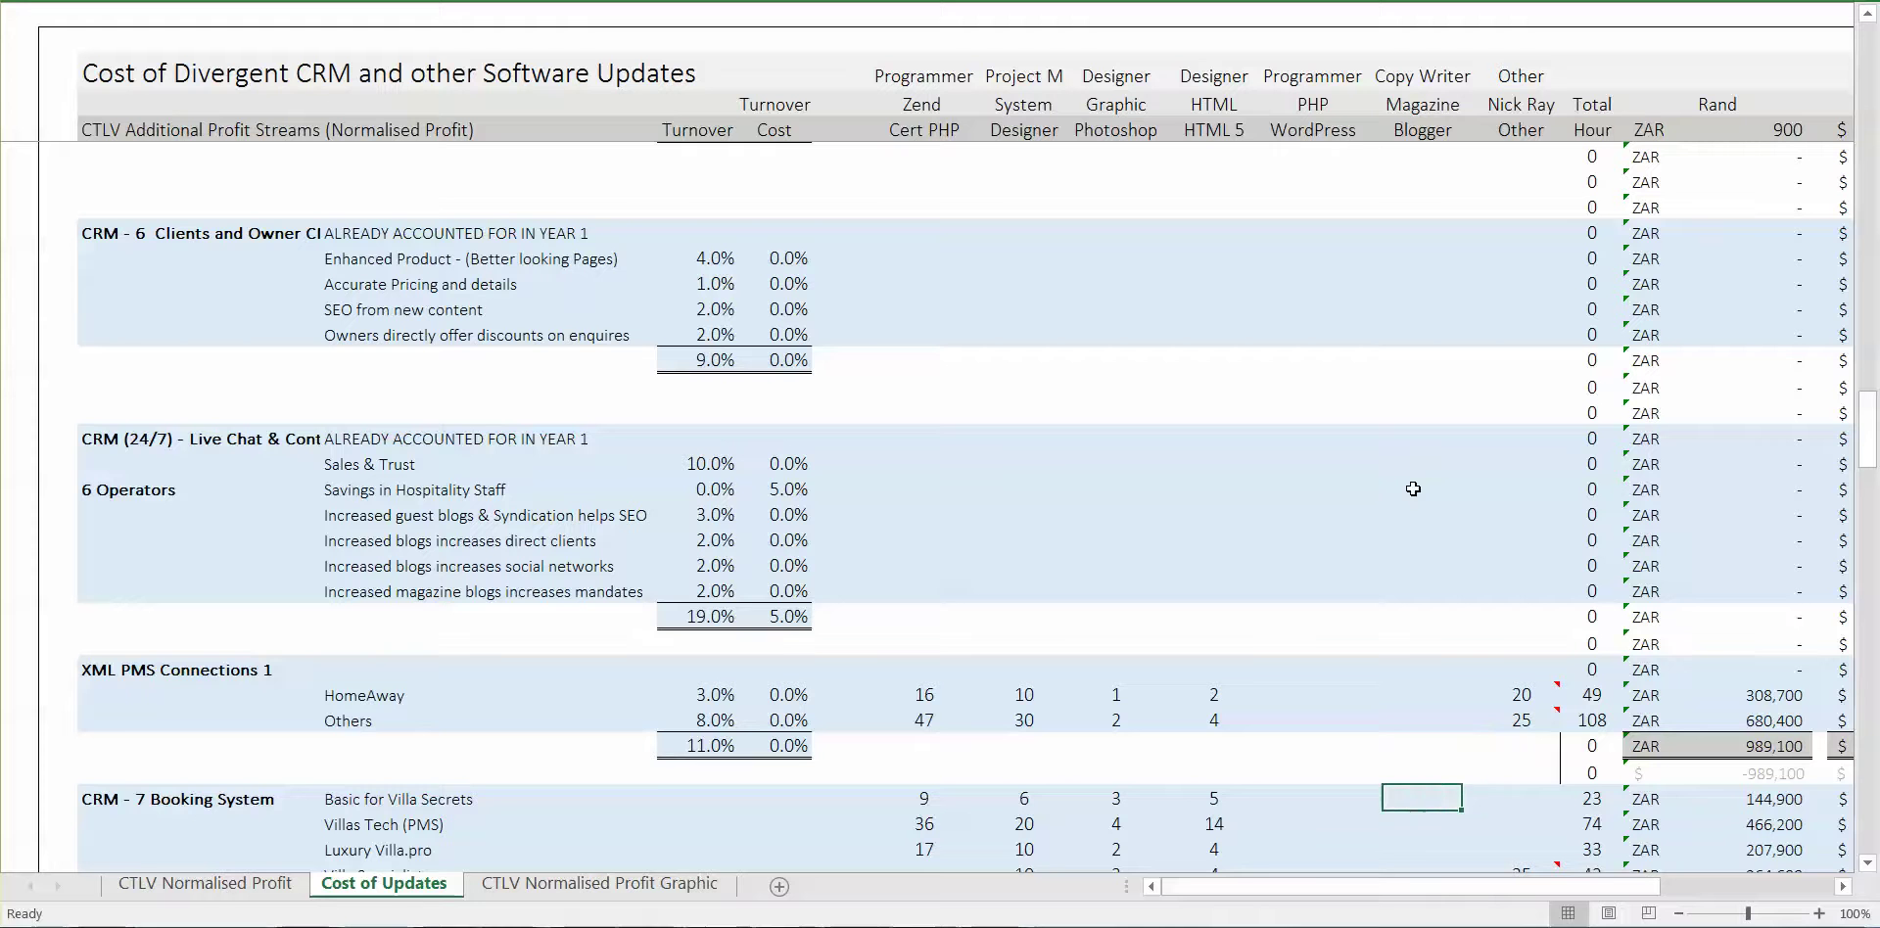
{"action": "key", "text": "Left"}
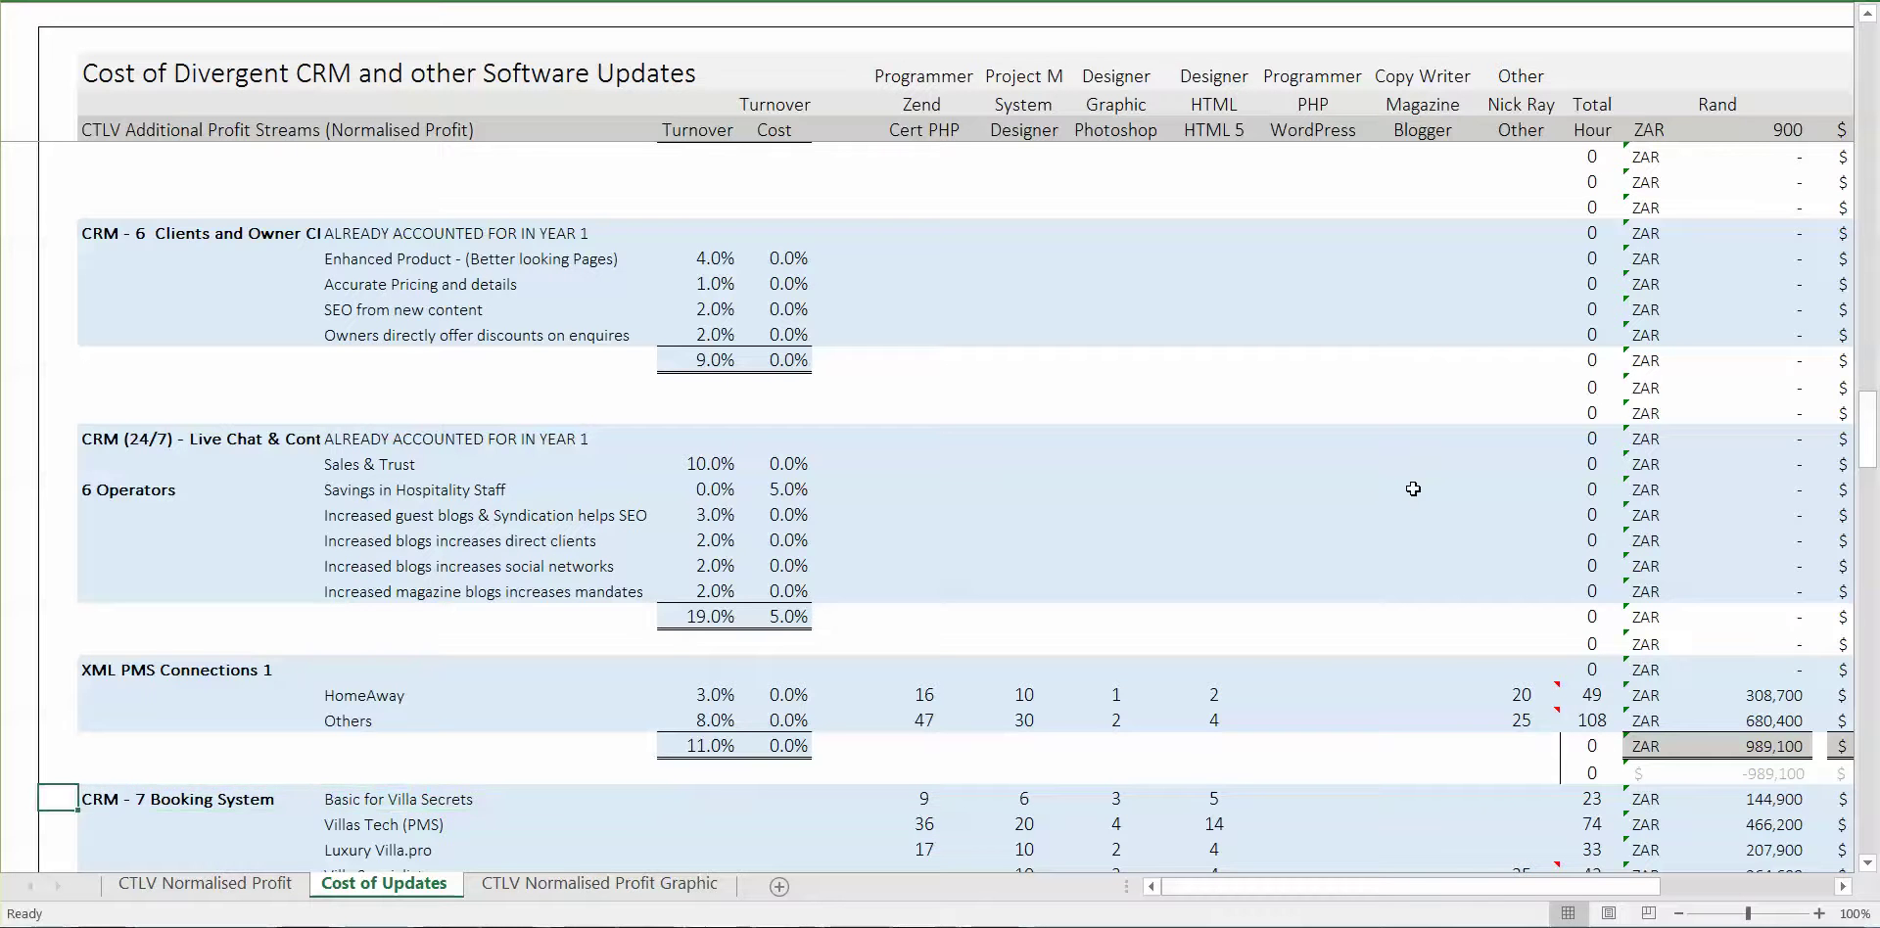
{"action": "key", "text": "Right"}
{"action": "key", "text": "Right"}
{"action": "key", "text": "Down"}
{"action": "key", "text": "Down"}
{"action": "key", "text": "Down"}
{"action": "key", "text": "Down"}
{"action": "key", "text": "Down"}
{"action": "key", "text": "Down"}
{"action": "key", "text": "Down"}
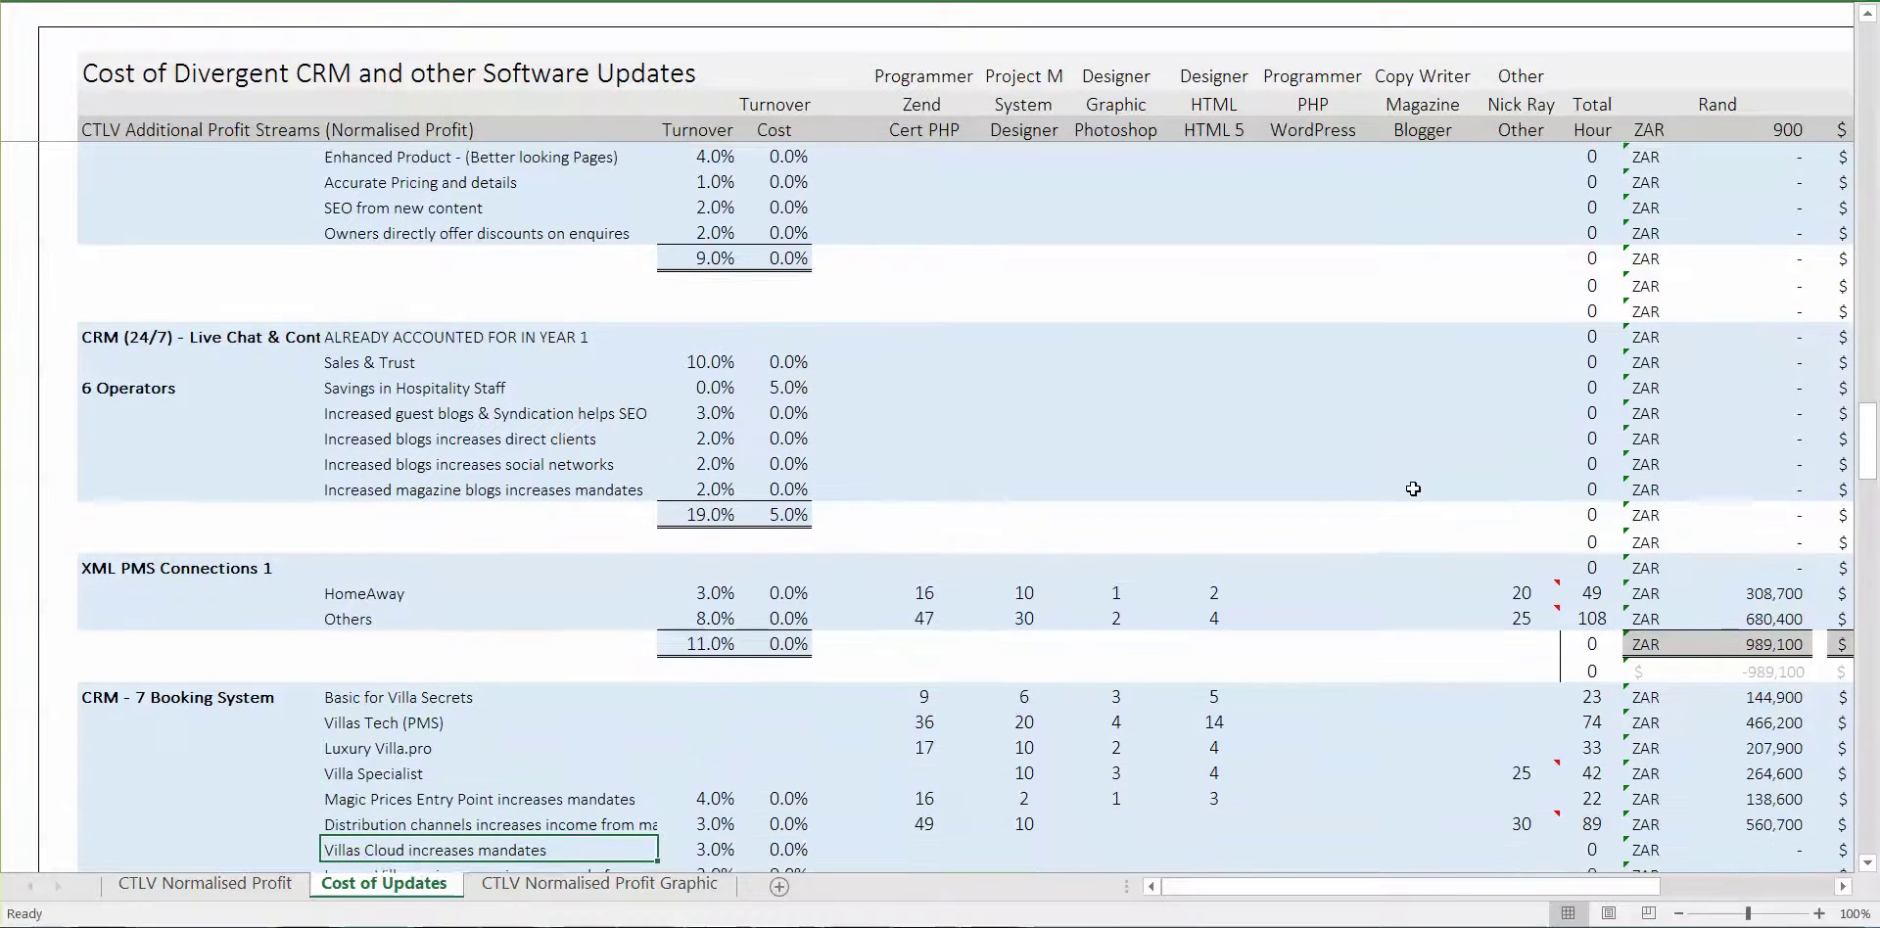
{"action": "key", "text": "Up"}
{"action": "key", "text": "Up"}
{"action": "key", "text": "Up"}
{"action": "key", "text": "Up"}
{"action": "key", "text": "Up"}
{"action": "key", "text": "Up"}
{"action": "key", "text": "Up"}
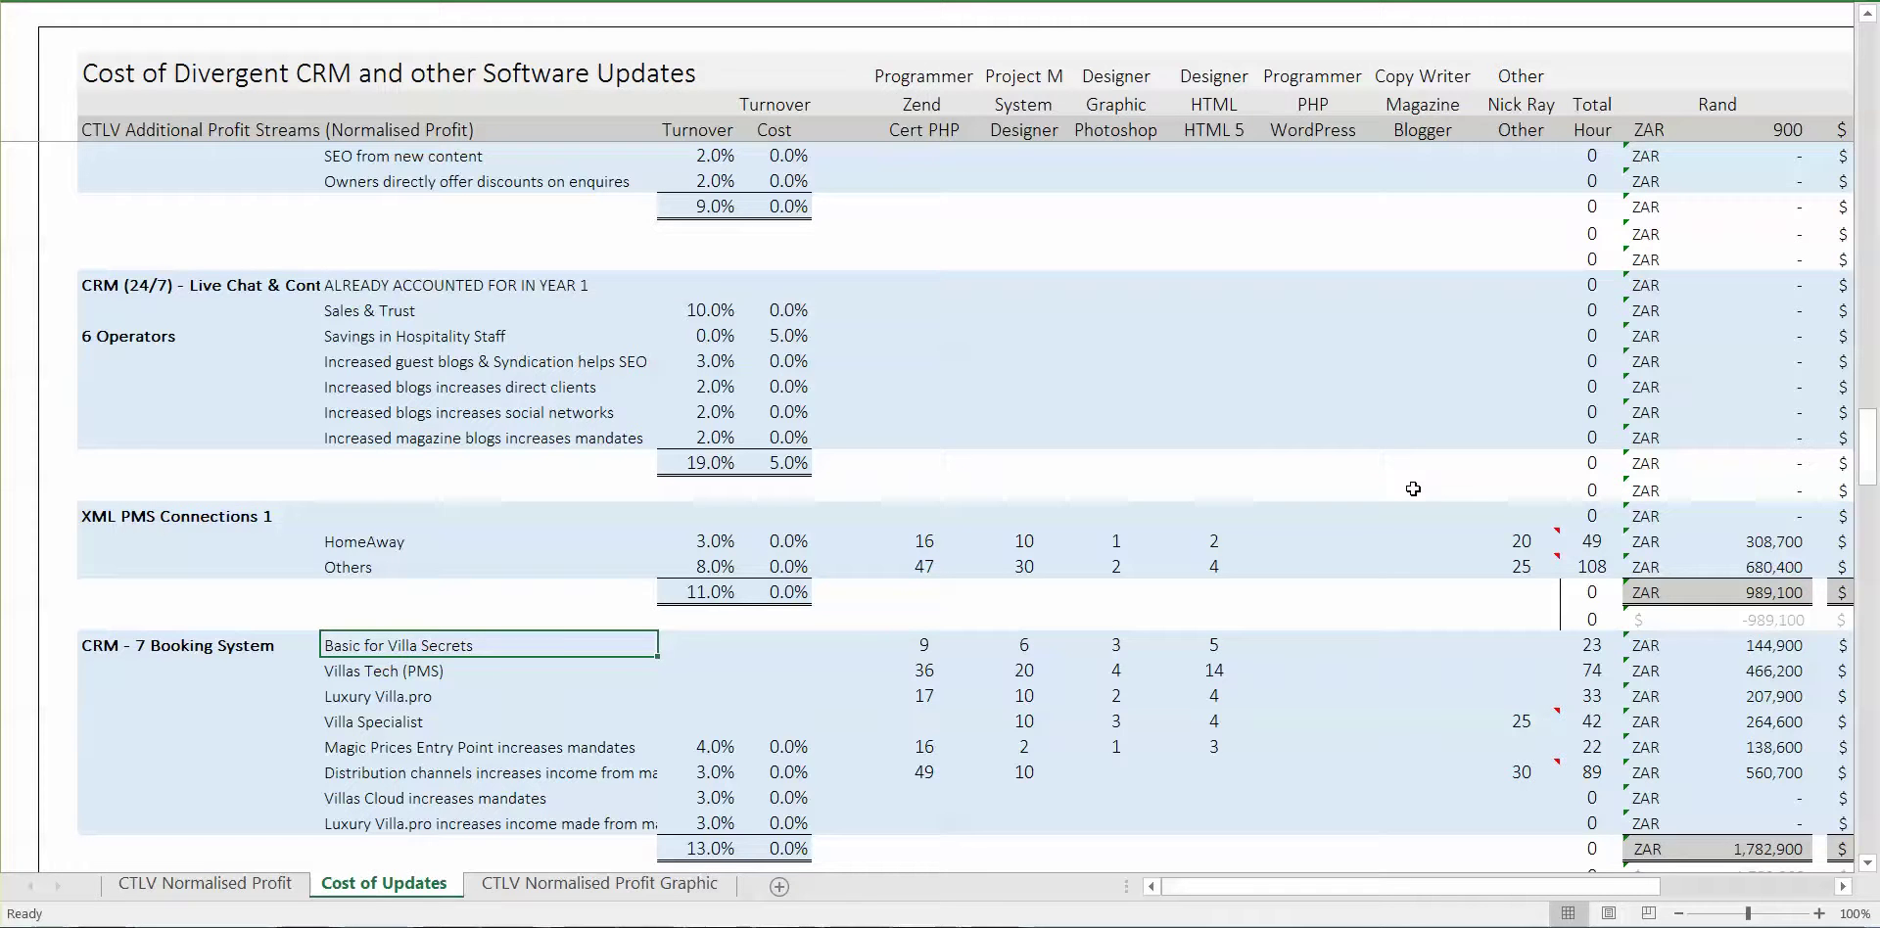
Review the programmer, project manager and designer hours for Basic for Villa Secrets
{"action": "key", "text": "Right"}
{"action": "key", "text": "Right"}
{"action": "key", "text": "Right"}
{"action": "key", "text": "Right"}
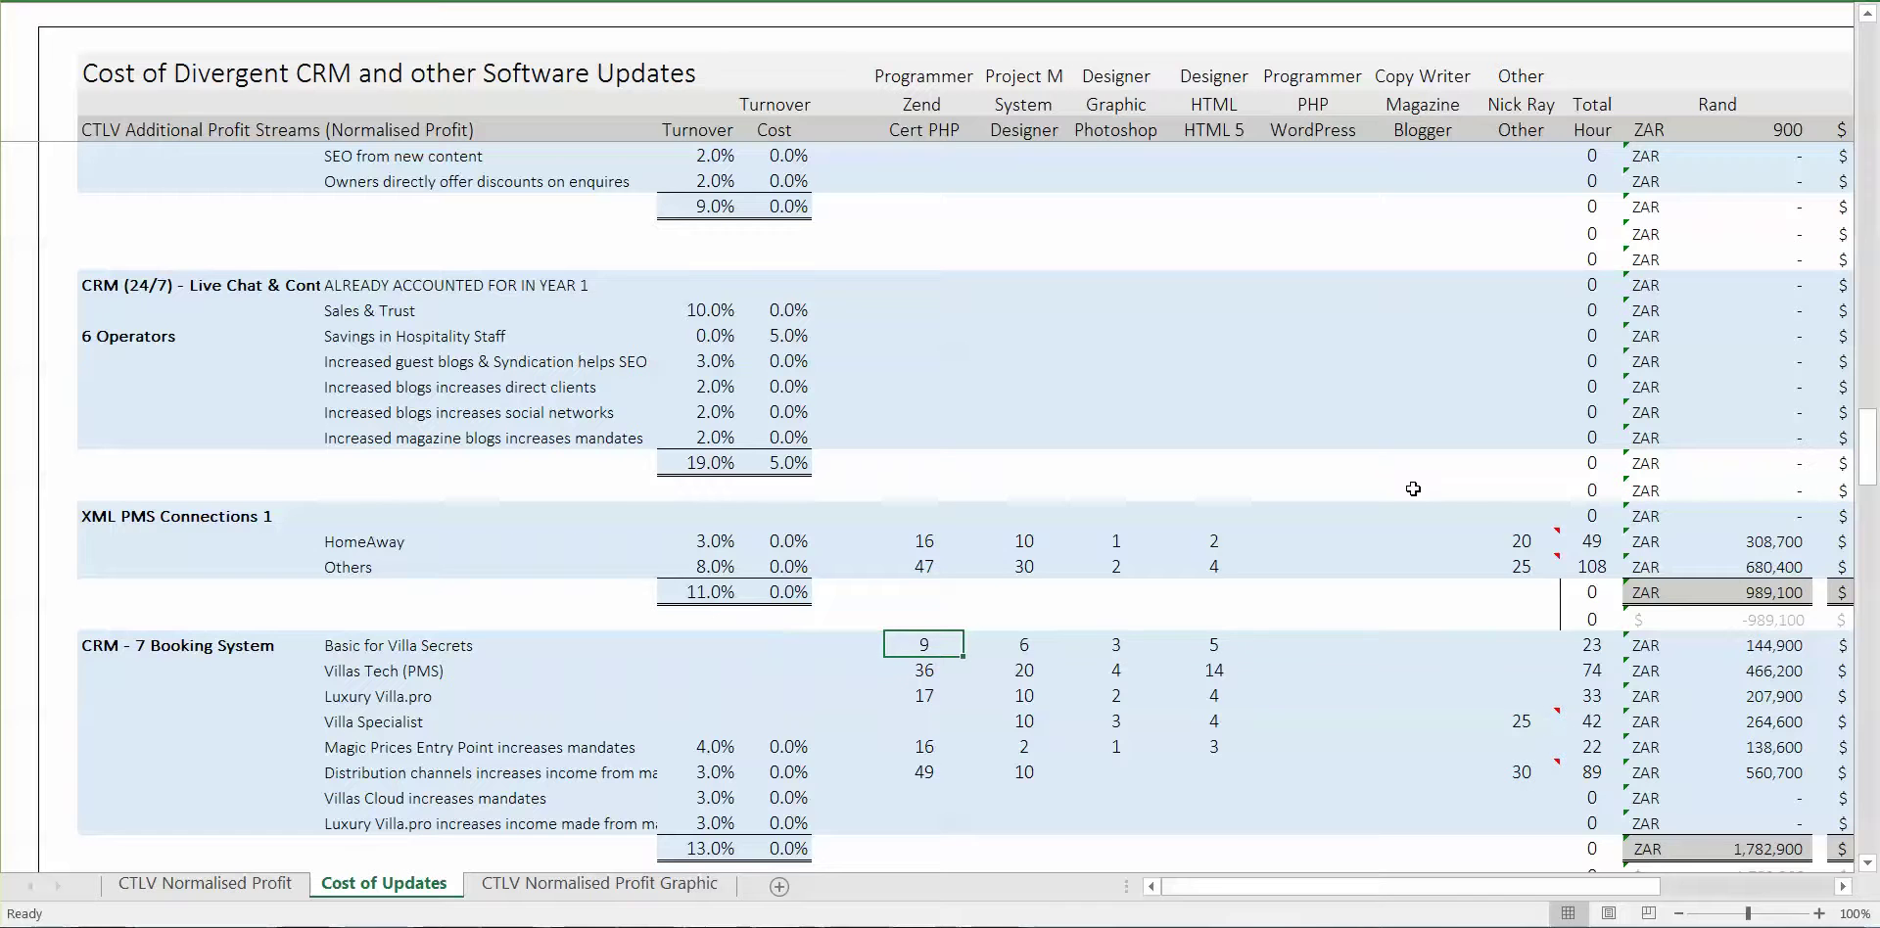
{"action": "key", "text": "Right"}
{"action": "key", "text": "Right"}
{"action": "key", "text": "Right"}
{"action": "key", "text": "Left"}
{"action": "key", "text": "Left"}
{"action": "key", "text": "Left"}
{"action": "key", "text": "Left"}
{"action": "key", "text": "Left"}
{"action": "key", "text": "Left"}
{"action": "key", "text": "Left"}
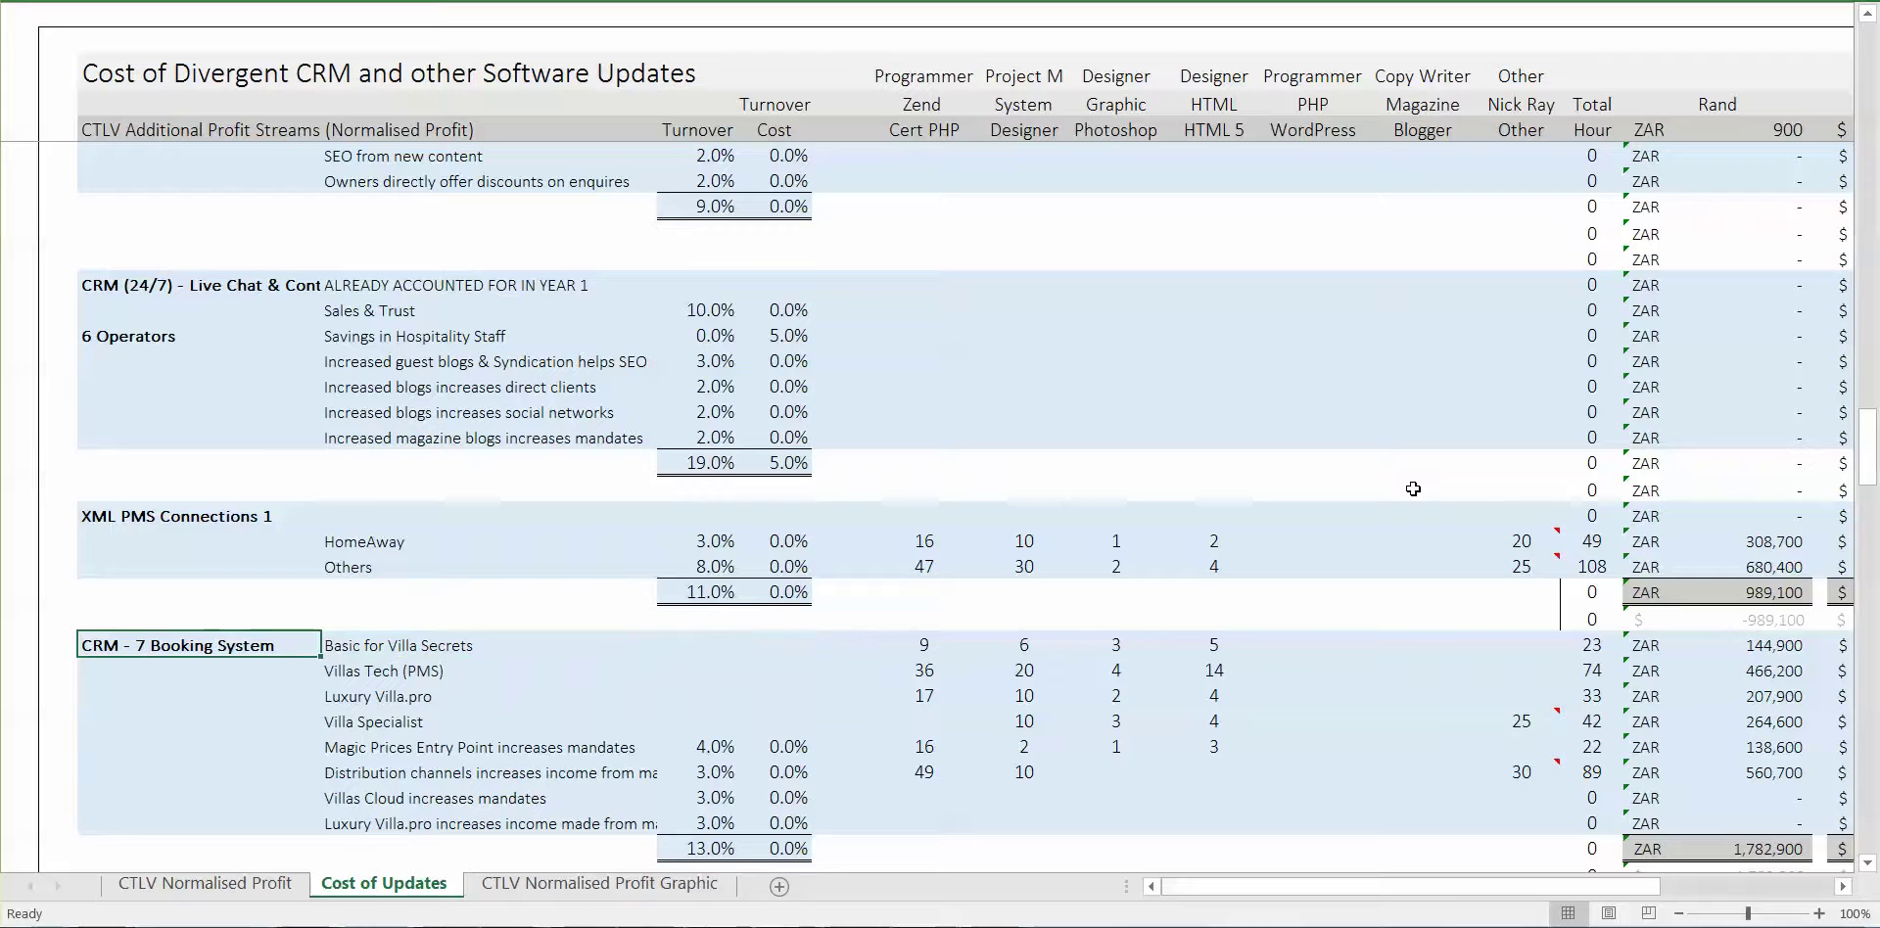
Review the programmer, project manager and designer hours for Villas Tech (PMS)
{"action": "key", "text": "Right"}
{"action": "key", "text": "Down"}
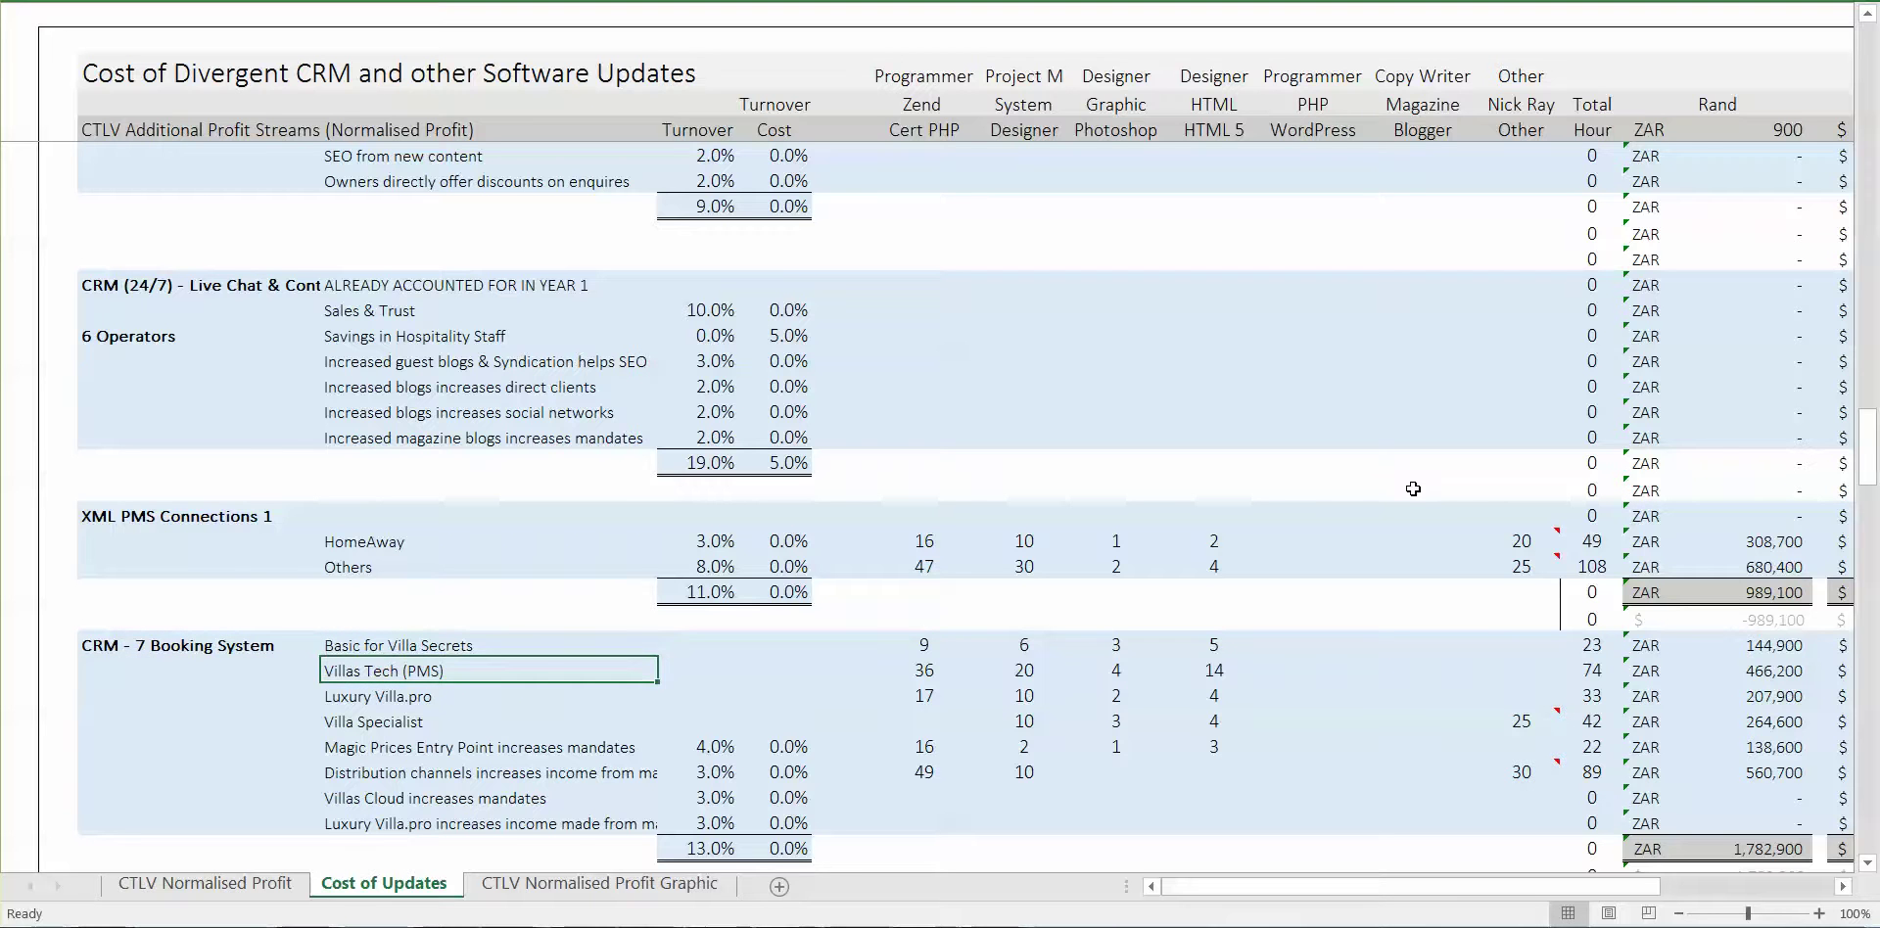
{"action": "key", "text": "Right"}
{"action": "key", "text": "Right"}
{"action": "key", "text": "Right"}
{"action": "key", "text": "Right"}
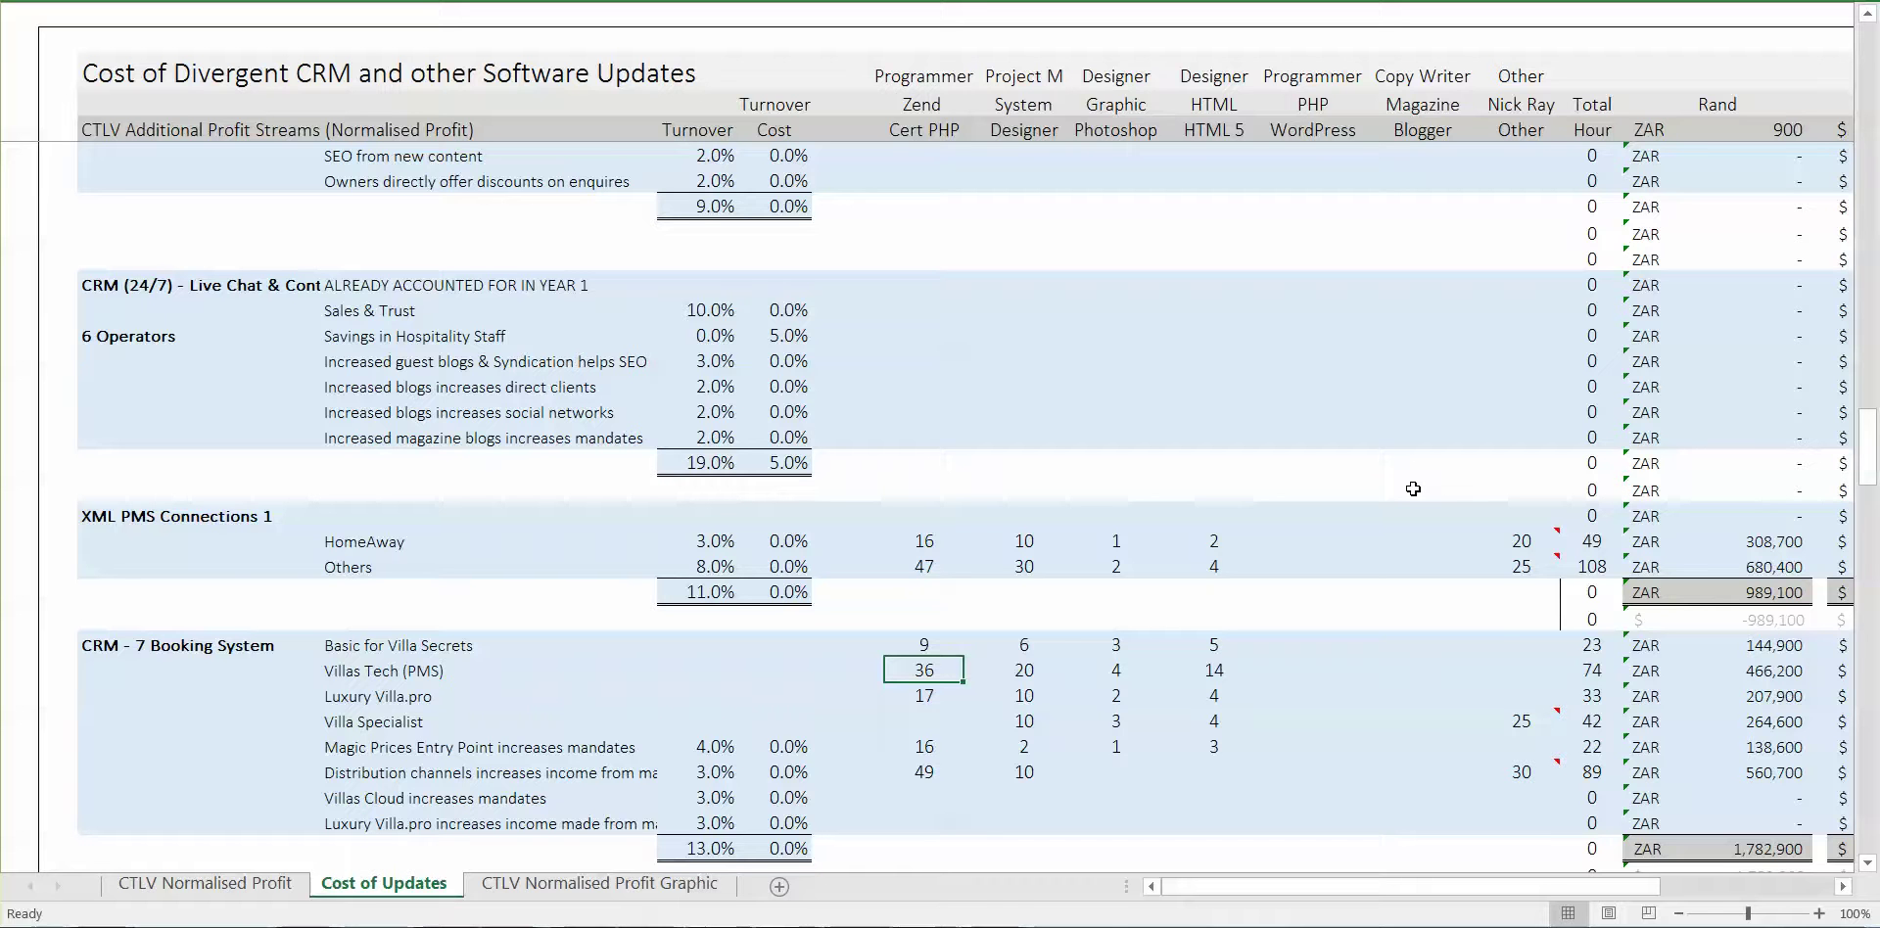
{"action": "key", "text": "Right"}
{"action": "key", "text": "Right"}
{"action": "key", "text": "Right"}
{"action": "key", "text": "Left"}
{"action": "key", "text": "Left"}
{"action": "key", "text": "Left"}
{"action": "key", "text": "Left"}
{"action": "key", "text": "Left"}
{"action": "key", "text": "Left"}
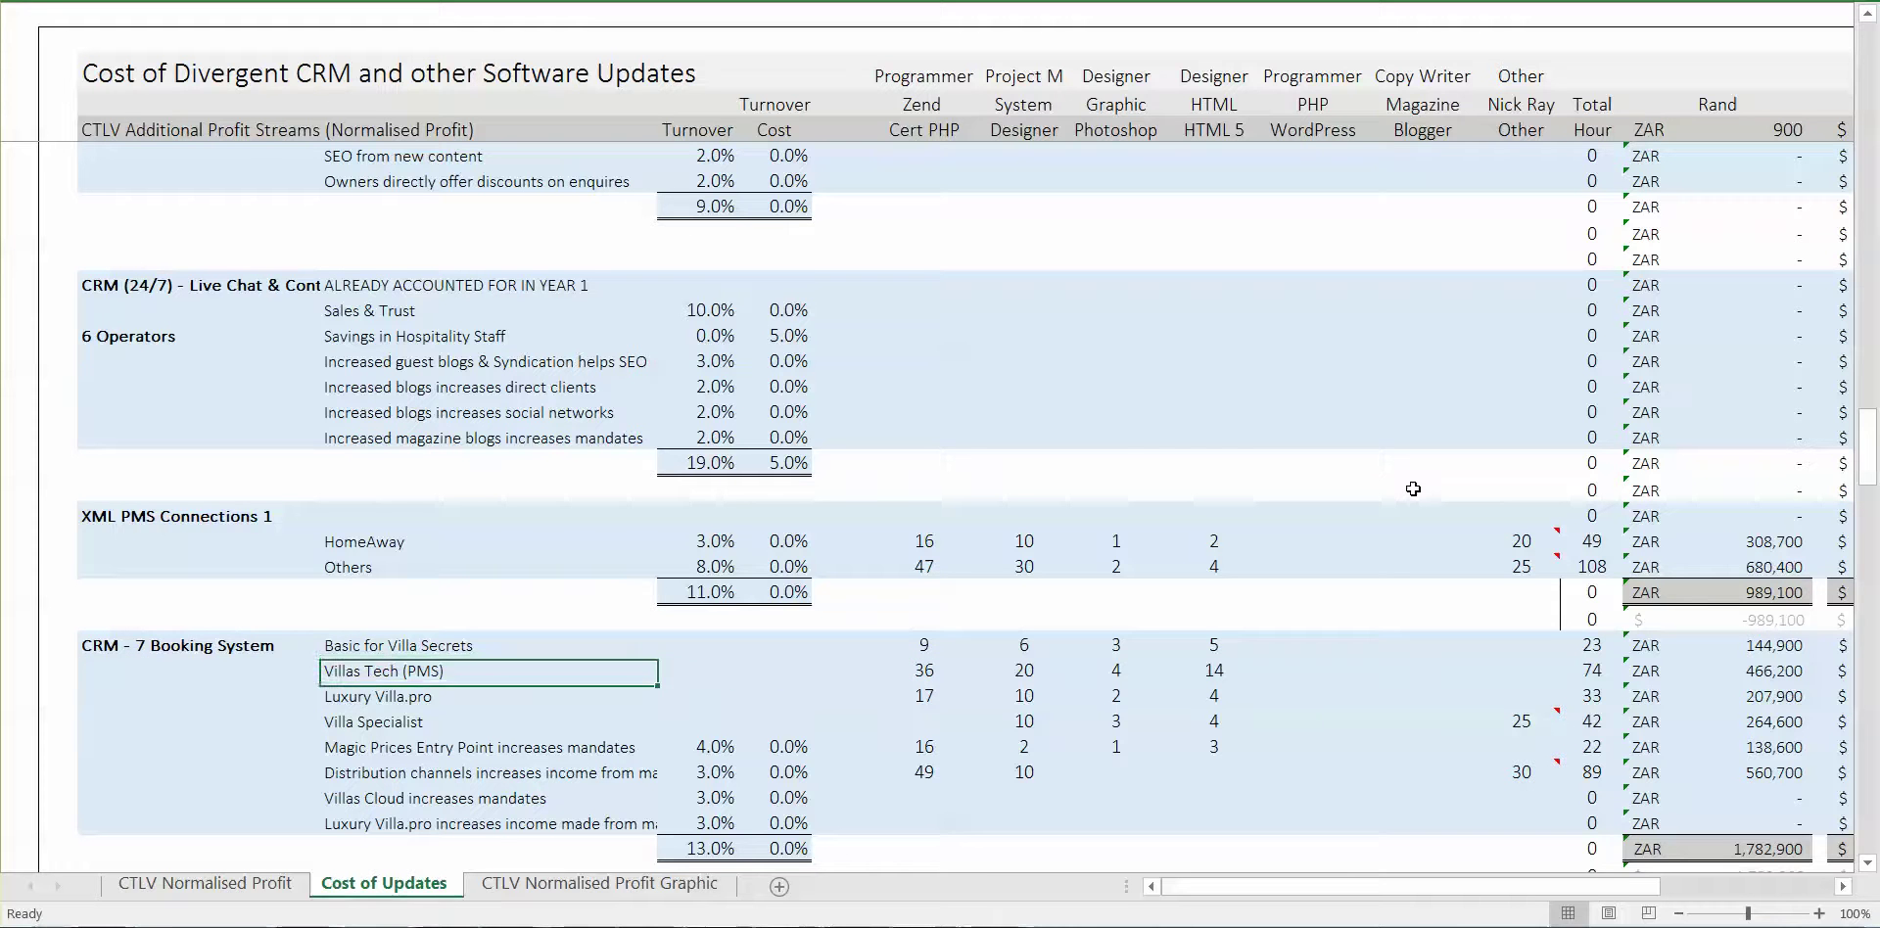
{"action": "key", "text": "Right"}
{"action": "key", "text": "Right"}
{"action": "key", "text": "Right"}
{"action": "key", "text": "Right"}
{"action": "key", "text": "Right"}
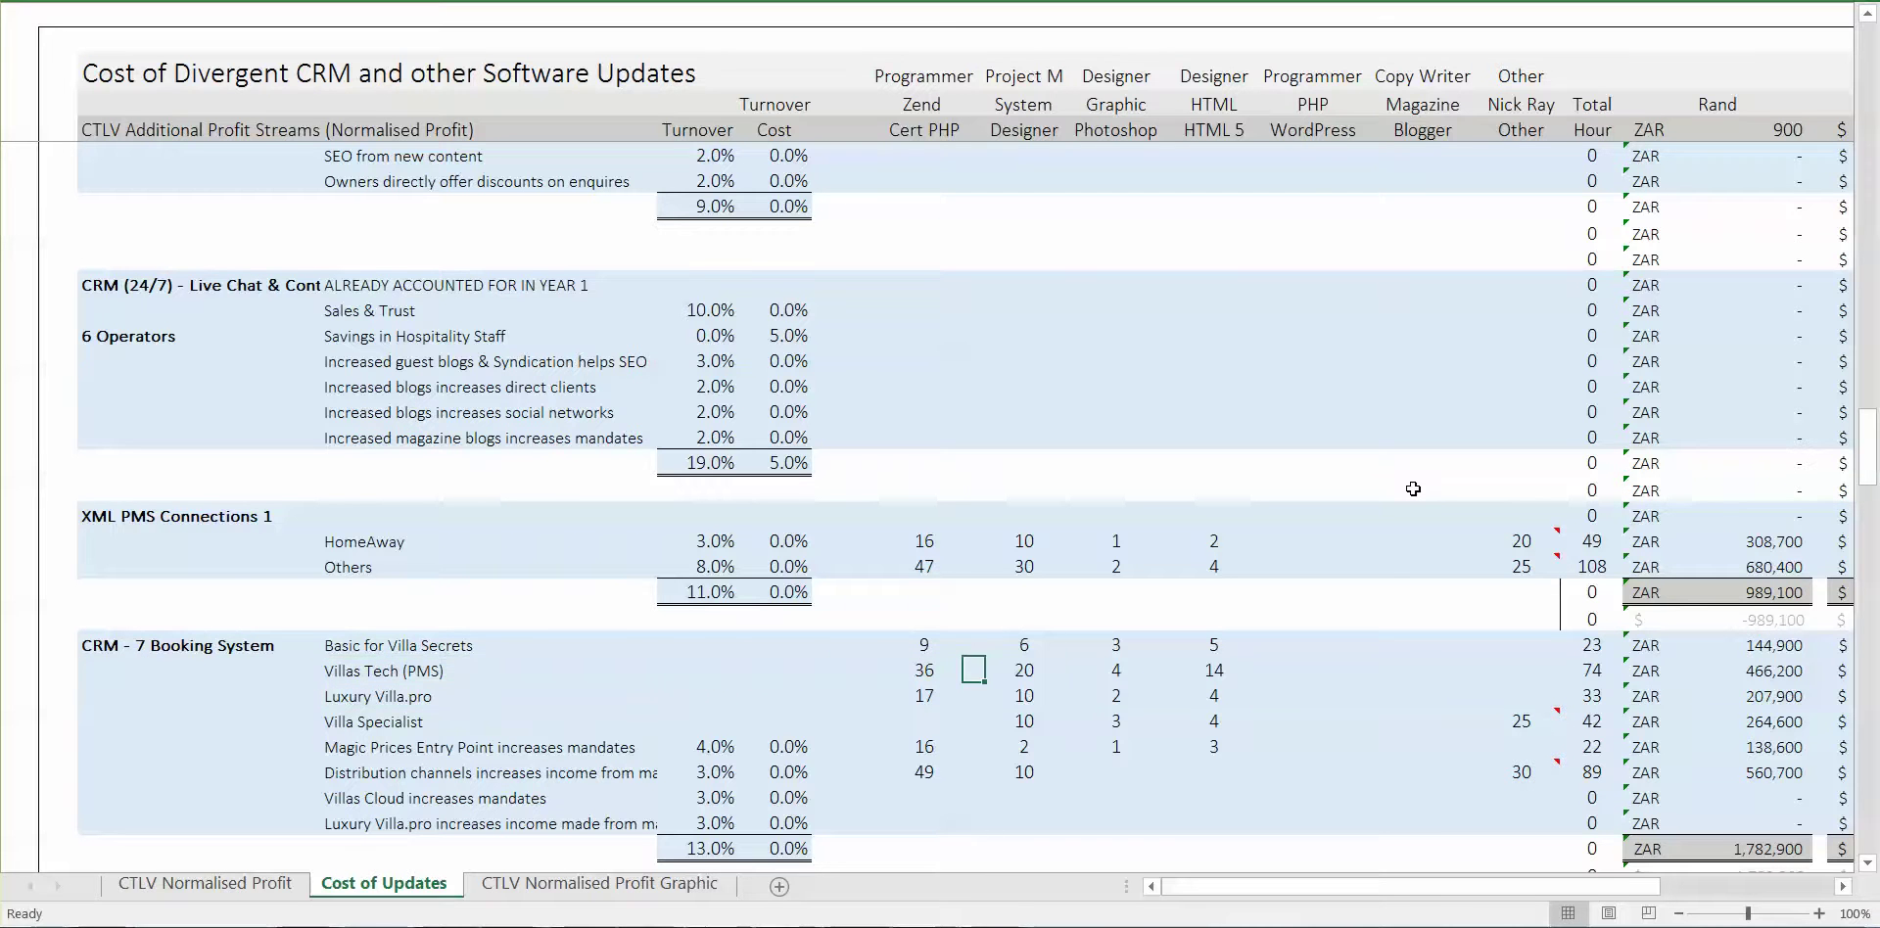
{"action": "key", "text": "Left"}
{"action": "key", "text": "Left"}
{"action": "key", "text": "Left"}
{"action": "key", "text": "Left"}
{"action": "key", "text": "Left"}
Check the programmer hours for Luxury Villa.pro and the hour estimates for Villa Specialist
{"action": "key", "text": "Down"}
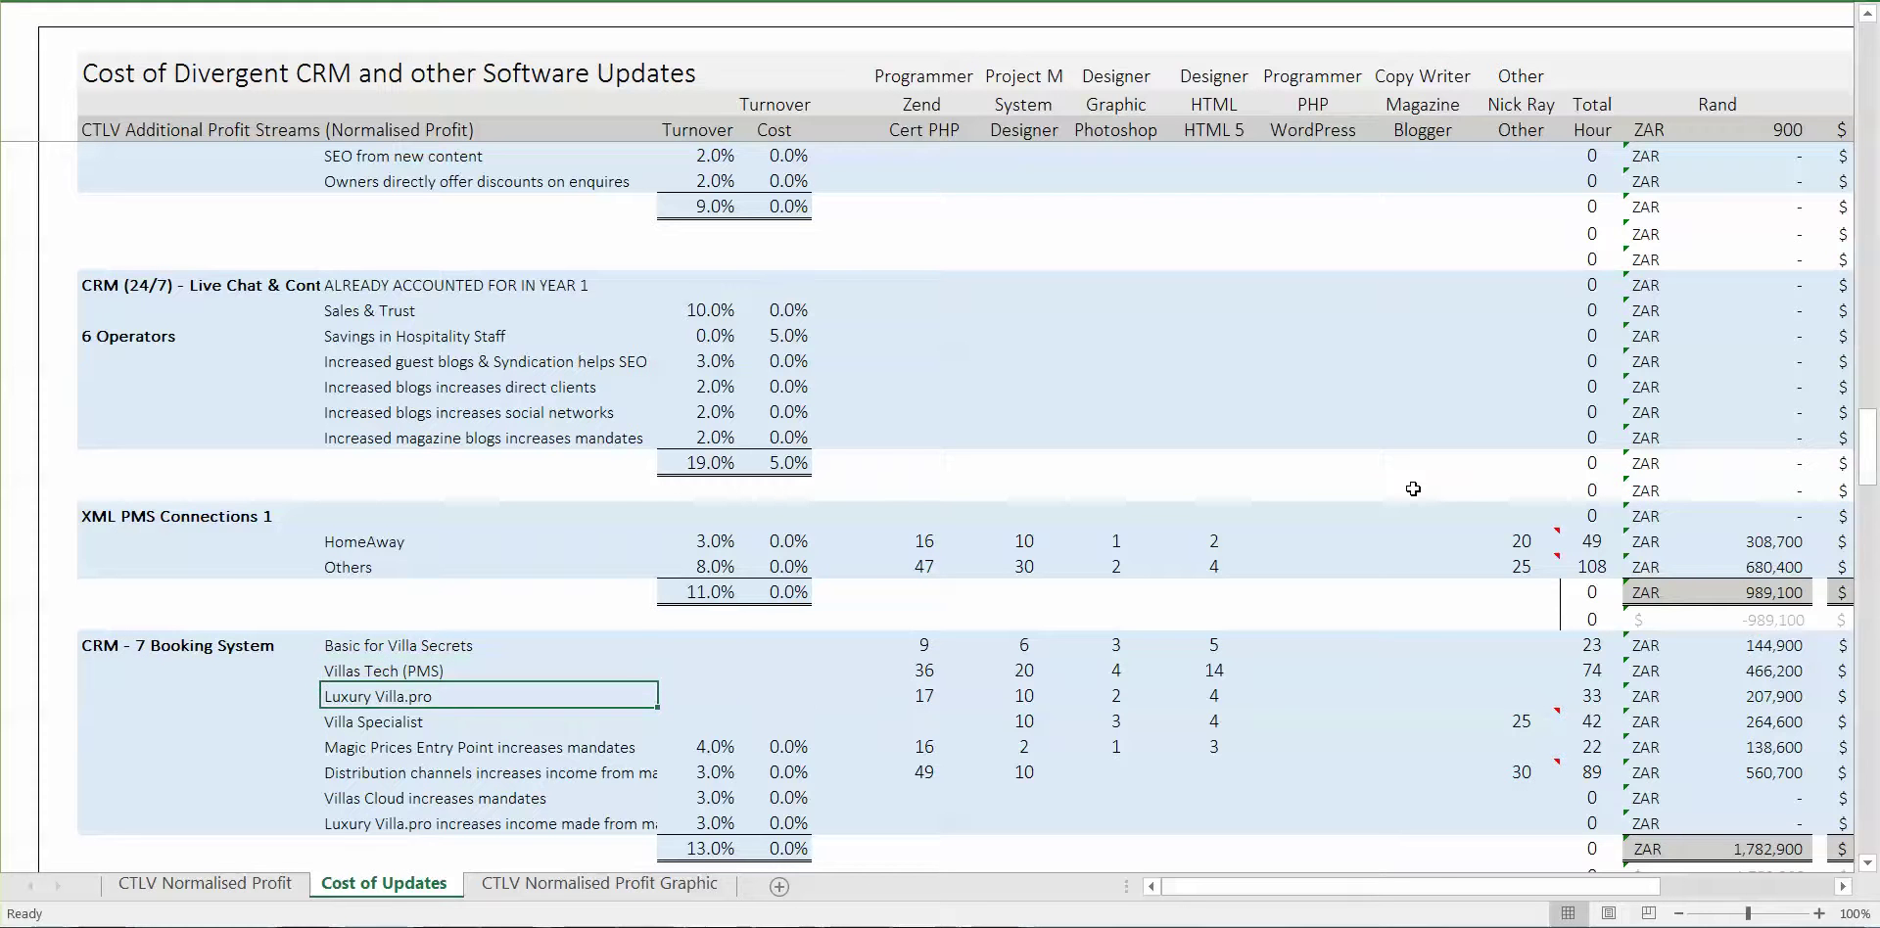
{"action": "key", "text": "Right"}
{"action": "key", "text": "Right"}
{"action": "key", "text": "Right"}
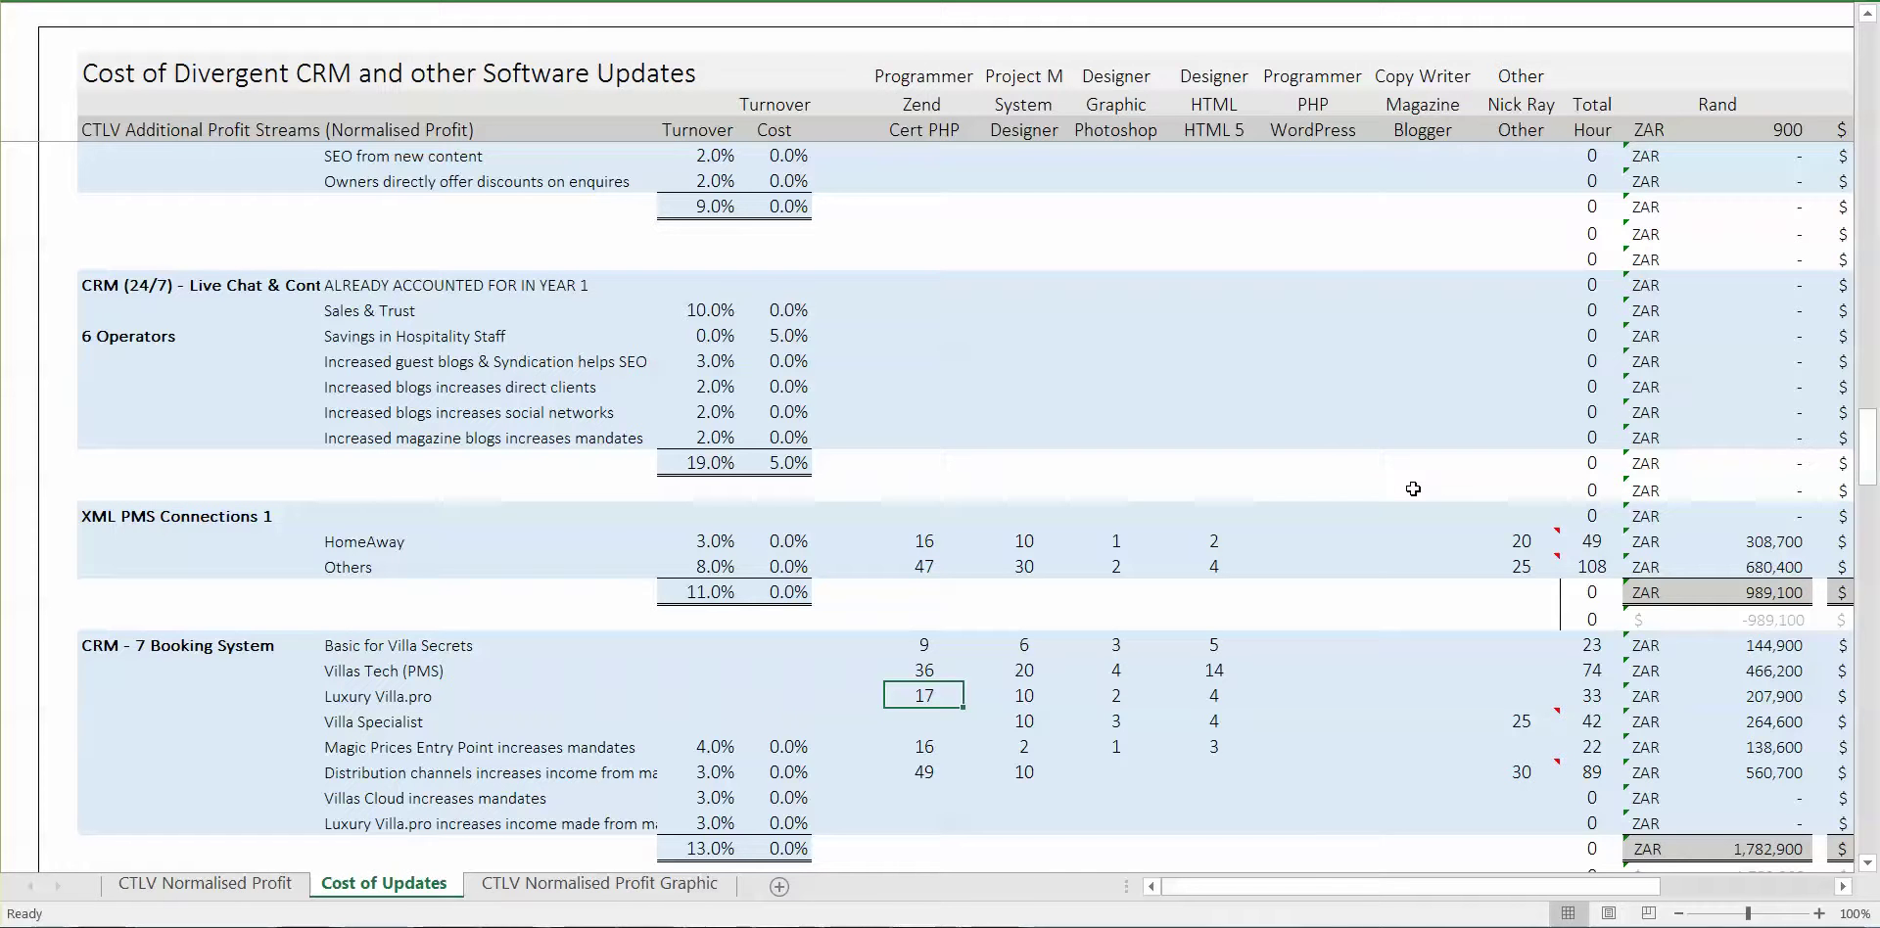
{"action": "key", "text": "Down"}
{"action": "key", "text": "Left"}
{"action": "key", "text": "Left"}
{"action": "key", "text": "Left"}
{"action": "key", "text": "Right"}
{"action": "key", "text": "Right"}
{"action": "key", "text": "Right"}
{"action": "key", "text": "Right"}
Check the programmer hours for the Magic Prices Entry Point item in the Booking System section
{"action": "key", "text": "Down"}
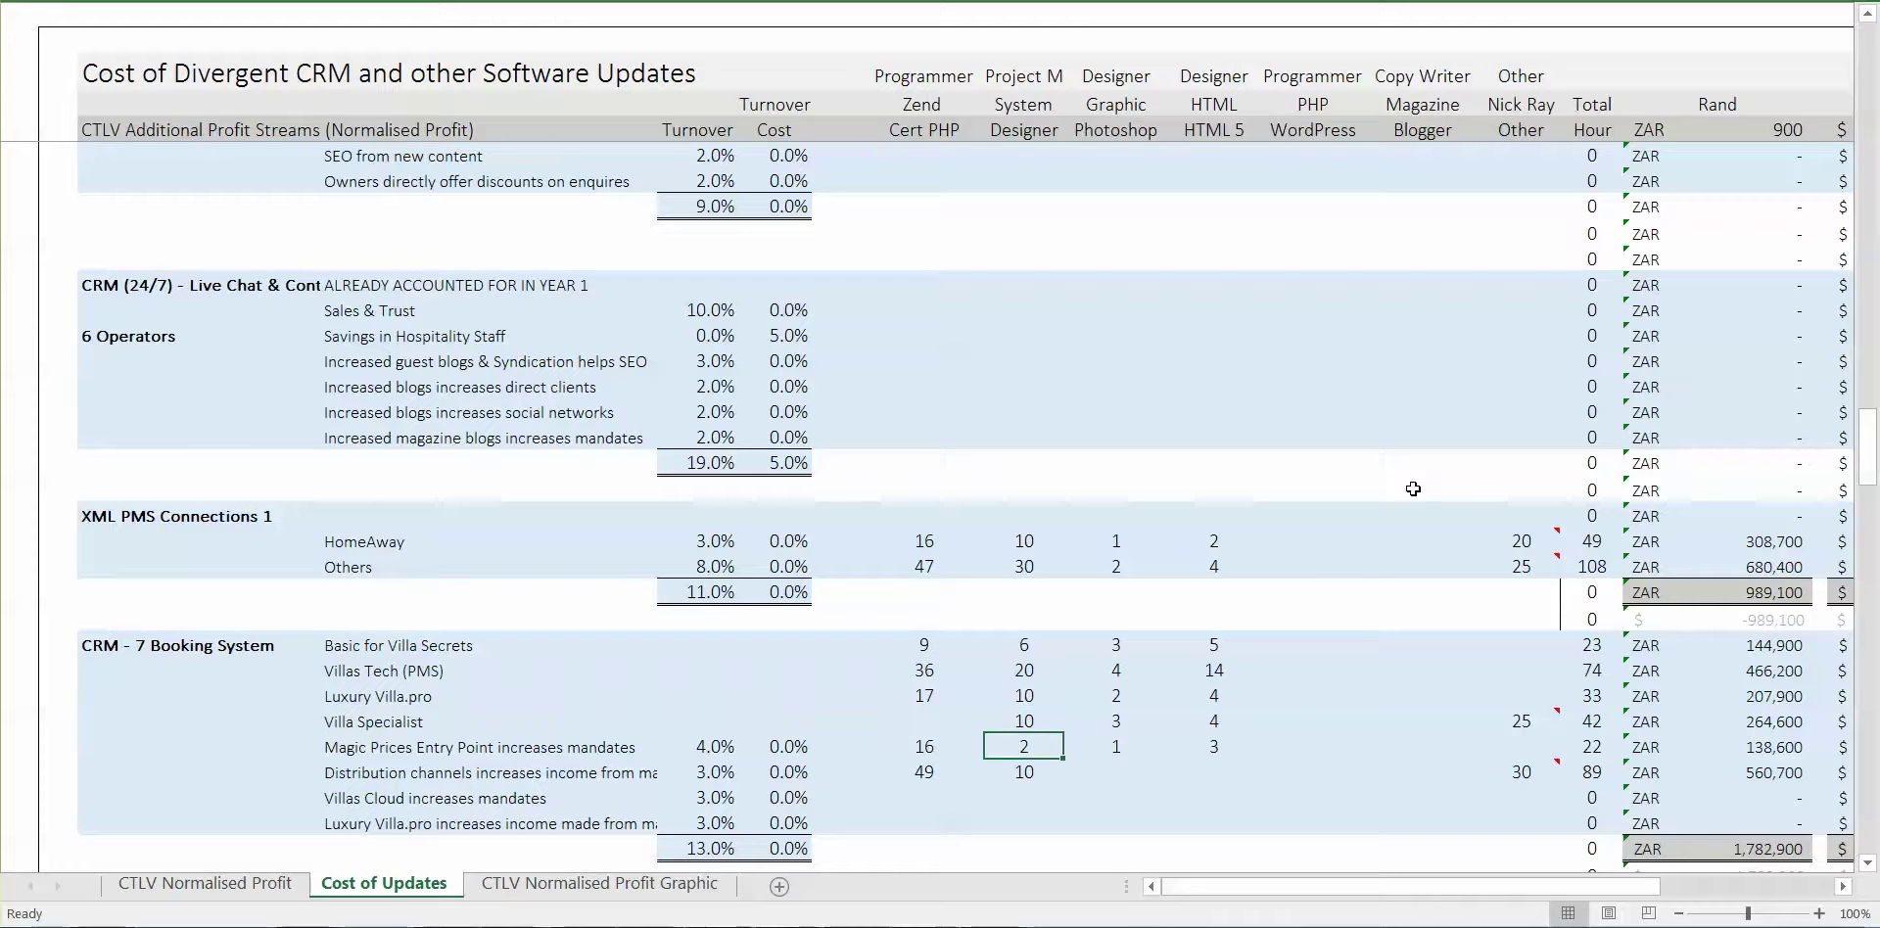
{"action": "key", "text": "Left"}
{"action": "key", "text": "Left"}
{"action": "key", "text": "Left"}
{"action": "key", "text": "Left"}
{"action": "key", "text": "Left"}
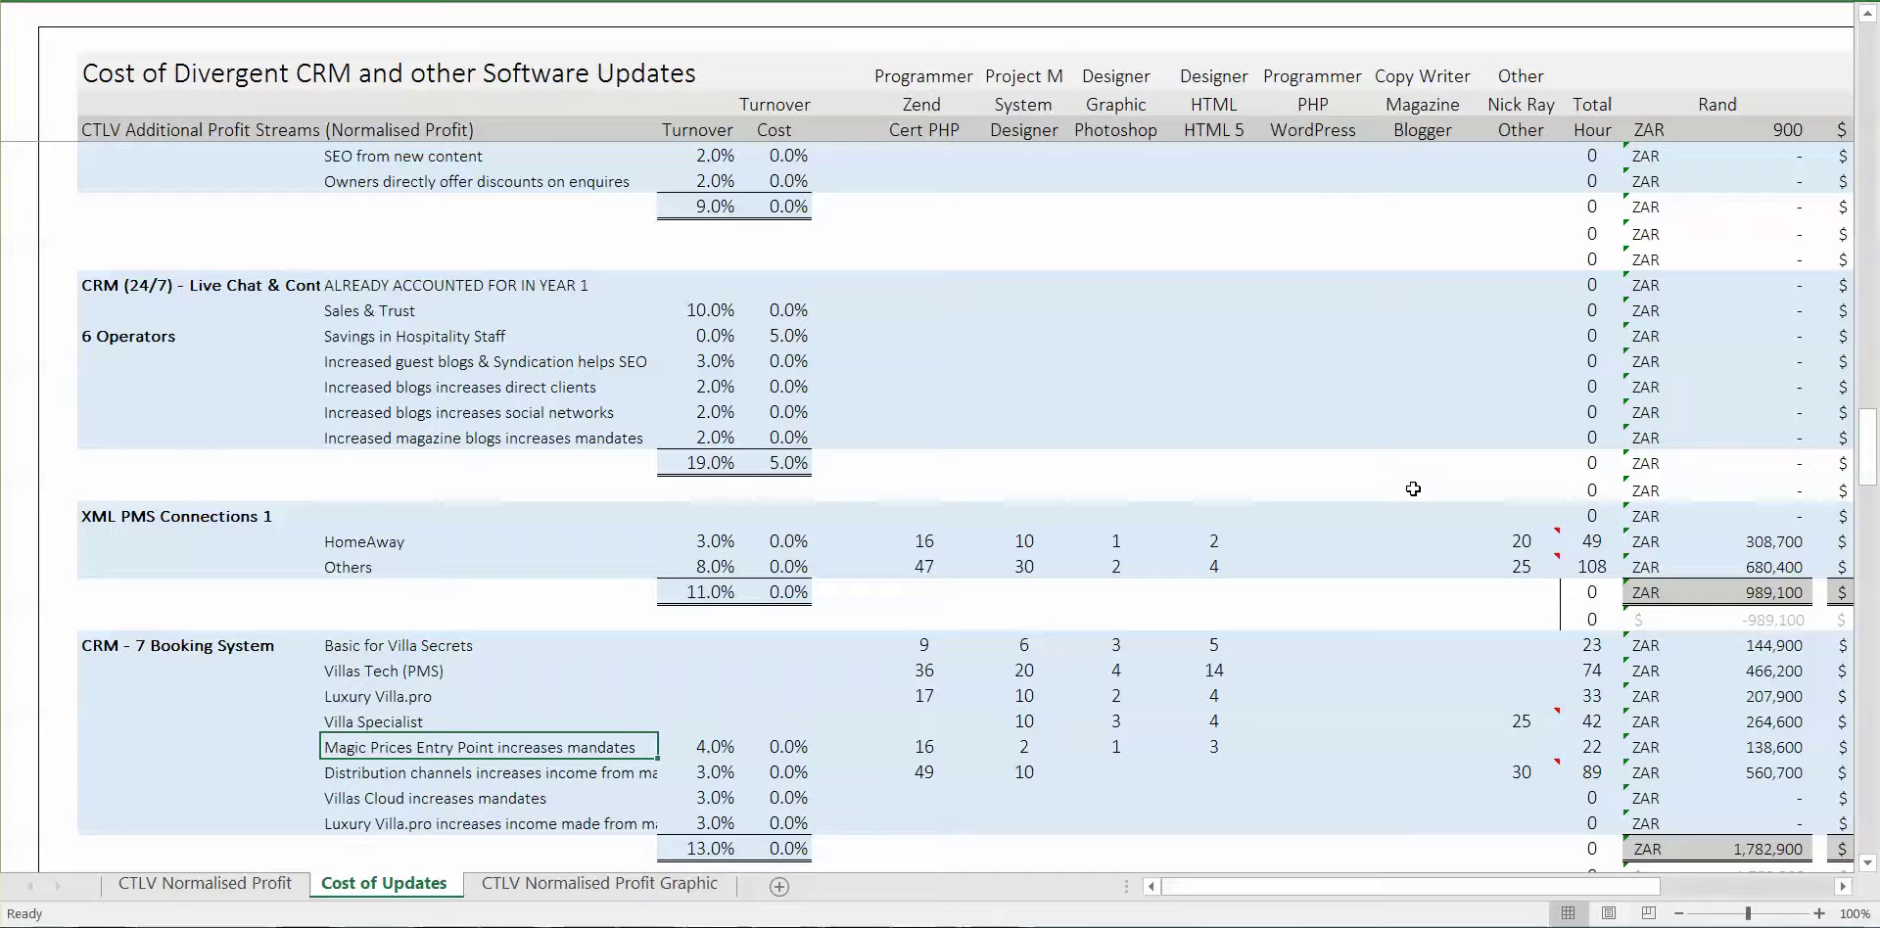
{"action": "key", "text": "Right"}
{"action": "key", "text": "Right"}
{"action": "key", "text": "Right"}
{"action": "key", "text": "Right"}
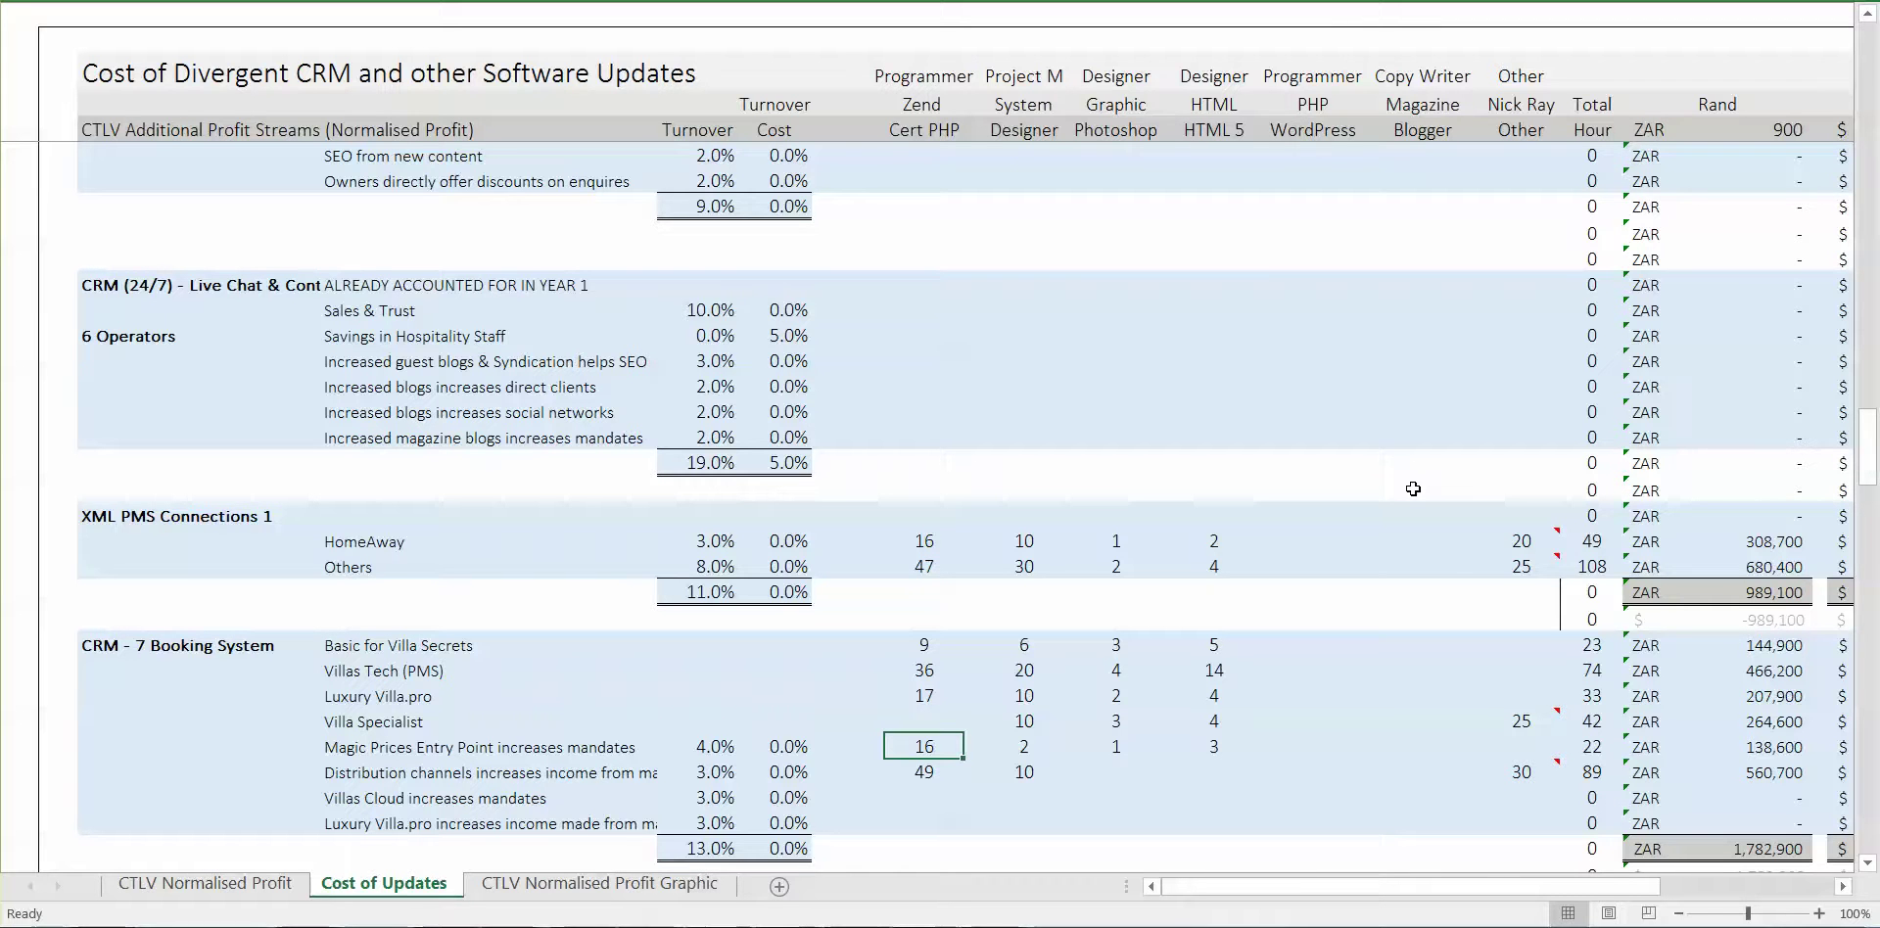
Check the turnover figures and programmer hours for the Distribution channels item in the Booking System section
{"action": "key", "text": "Down"}
{"action": "key", "text": "Left"}
{"action": "key", "text": "Left"}
{"action": "key", "text": "Left"}
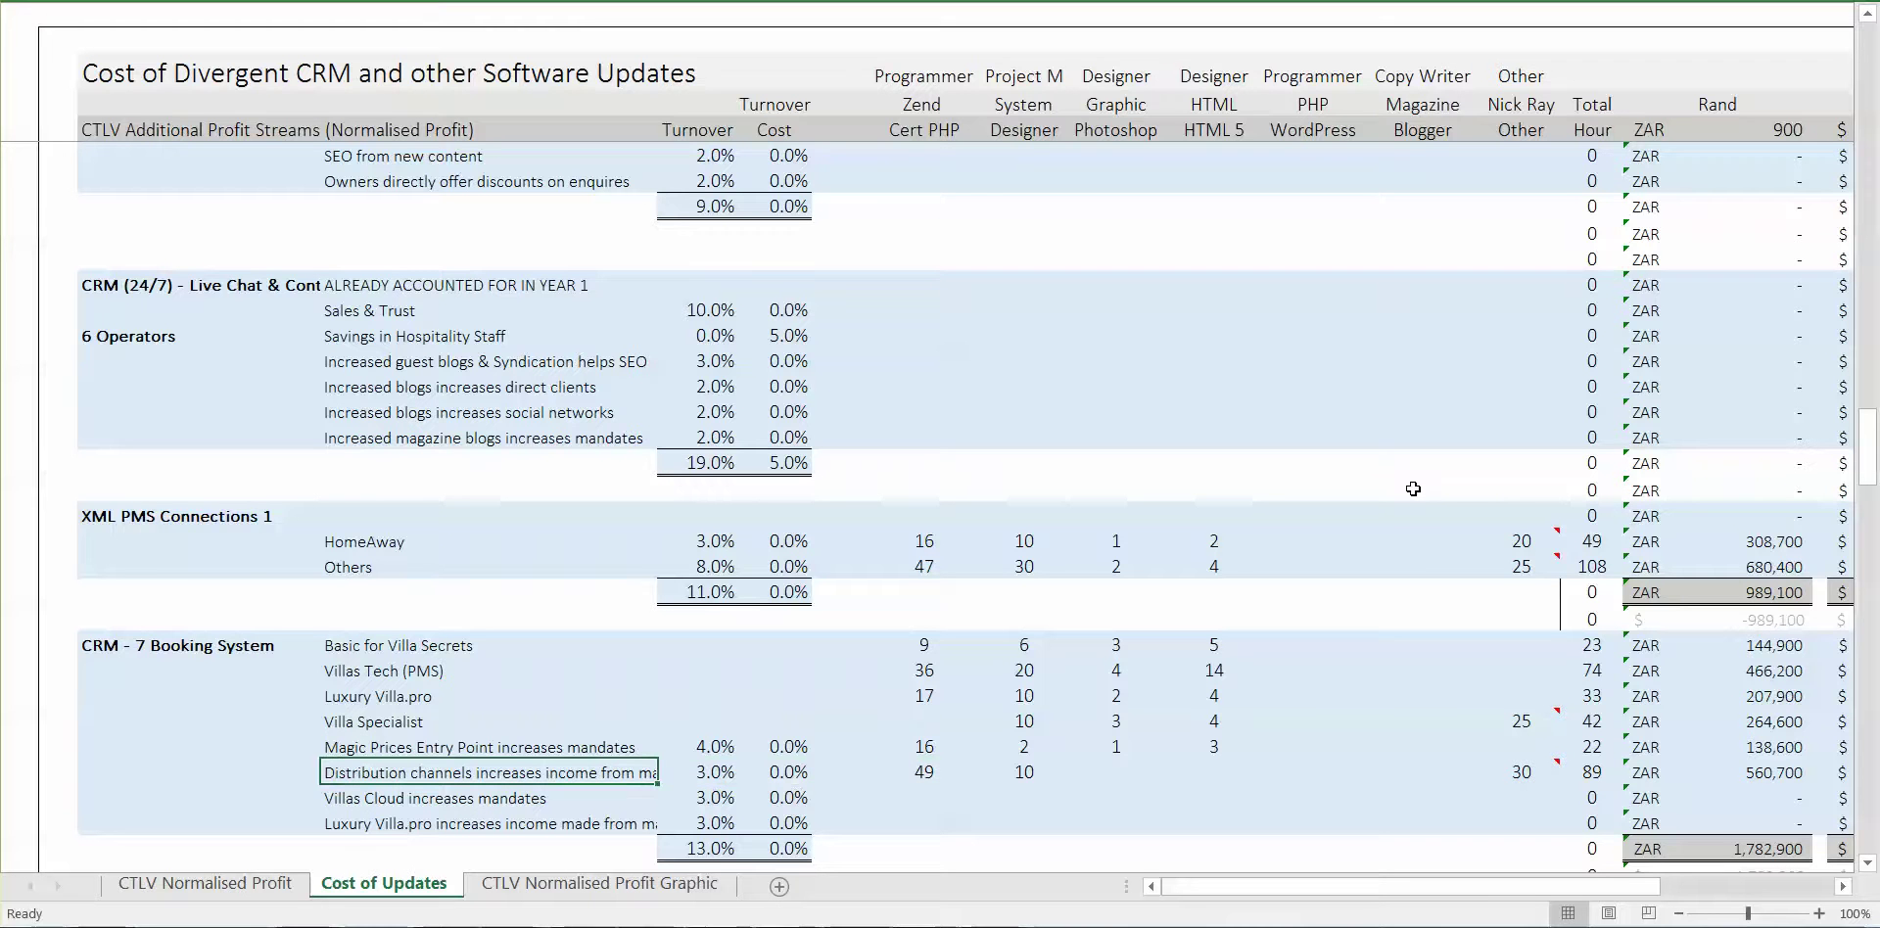
{"action": "key", "text": "Right"}
{"action": "key", "text": "Right"}
{"action": "key", "text": "Right"}
{"action": "key", "text": "Right"}
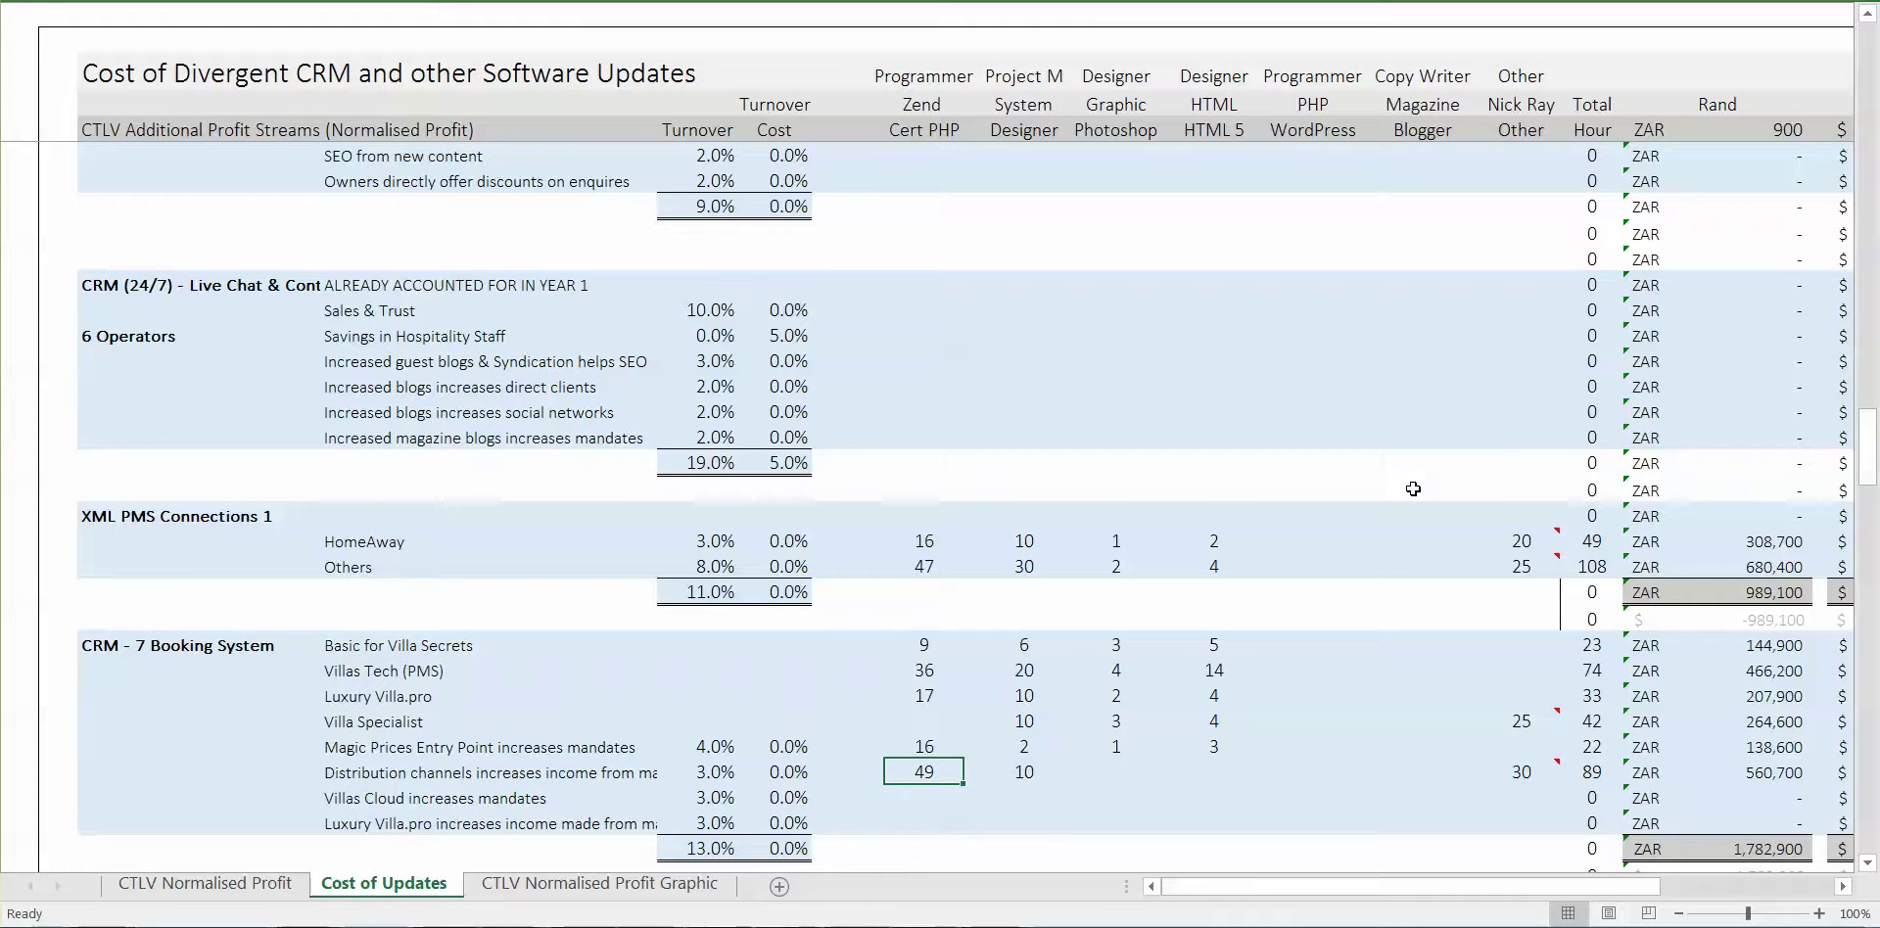
{"action": "key", "text": "Left"}
{"action": "key", "text": "Left"}
{"action": "key", "text": "Left"}
{"action": "key", "text": "Left"}
{"action": "key", "text": "Left"}
{"action": "key", "text": "Right"}
{"action": "key", "text": "Right"}
{"action": "key", "text": "Right"}
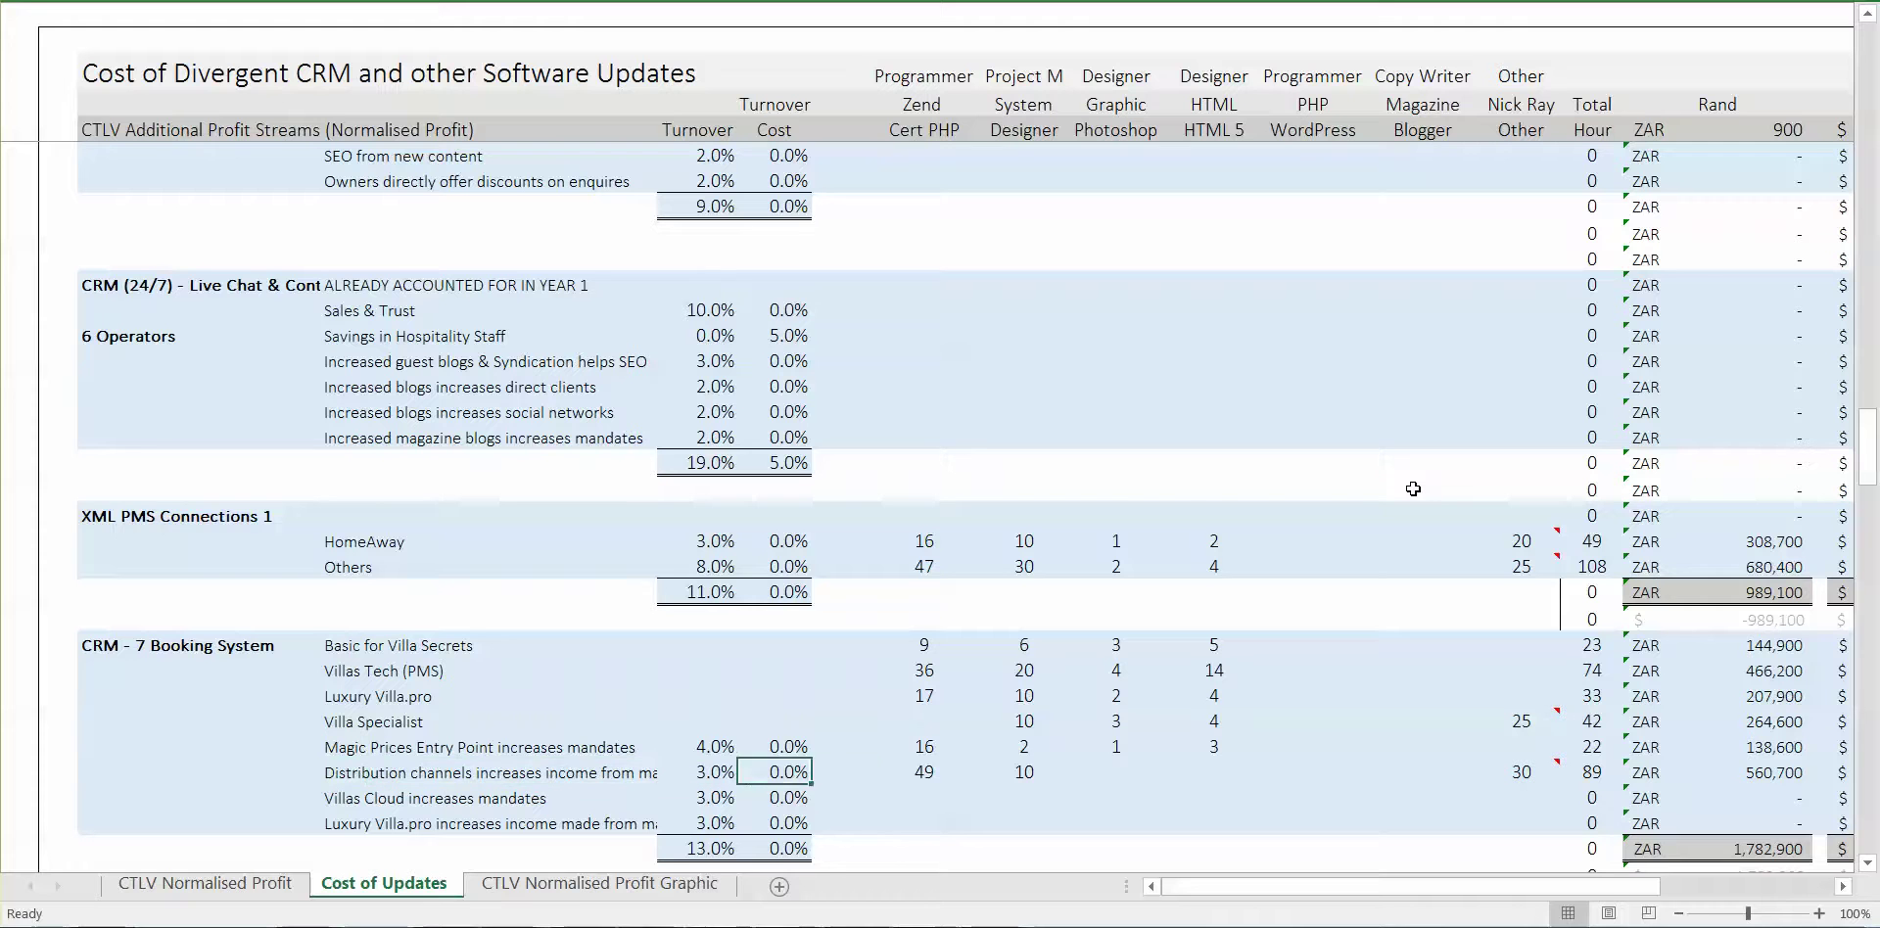
{"action": "key", "text": "Right"}
{"action": "key", "text": "Right"}
{"action": "key", "text": "shift+Right"}
{"action": "key", "text": "shift+Left"}
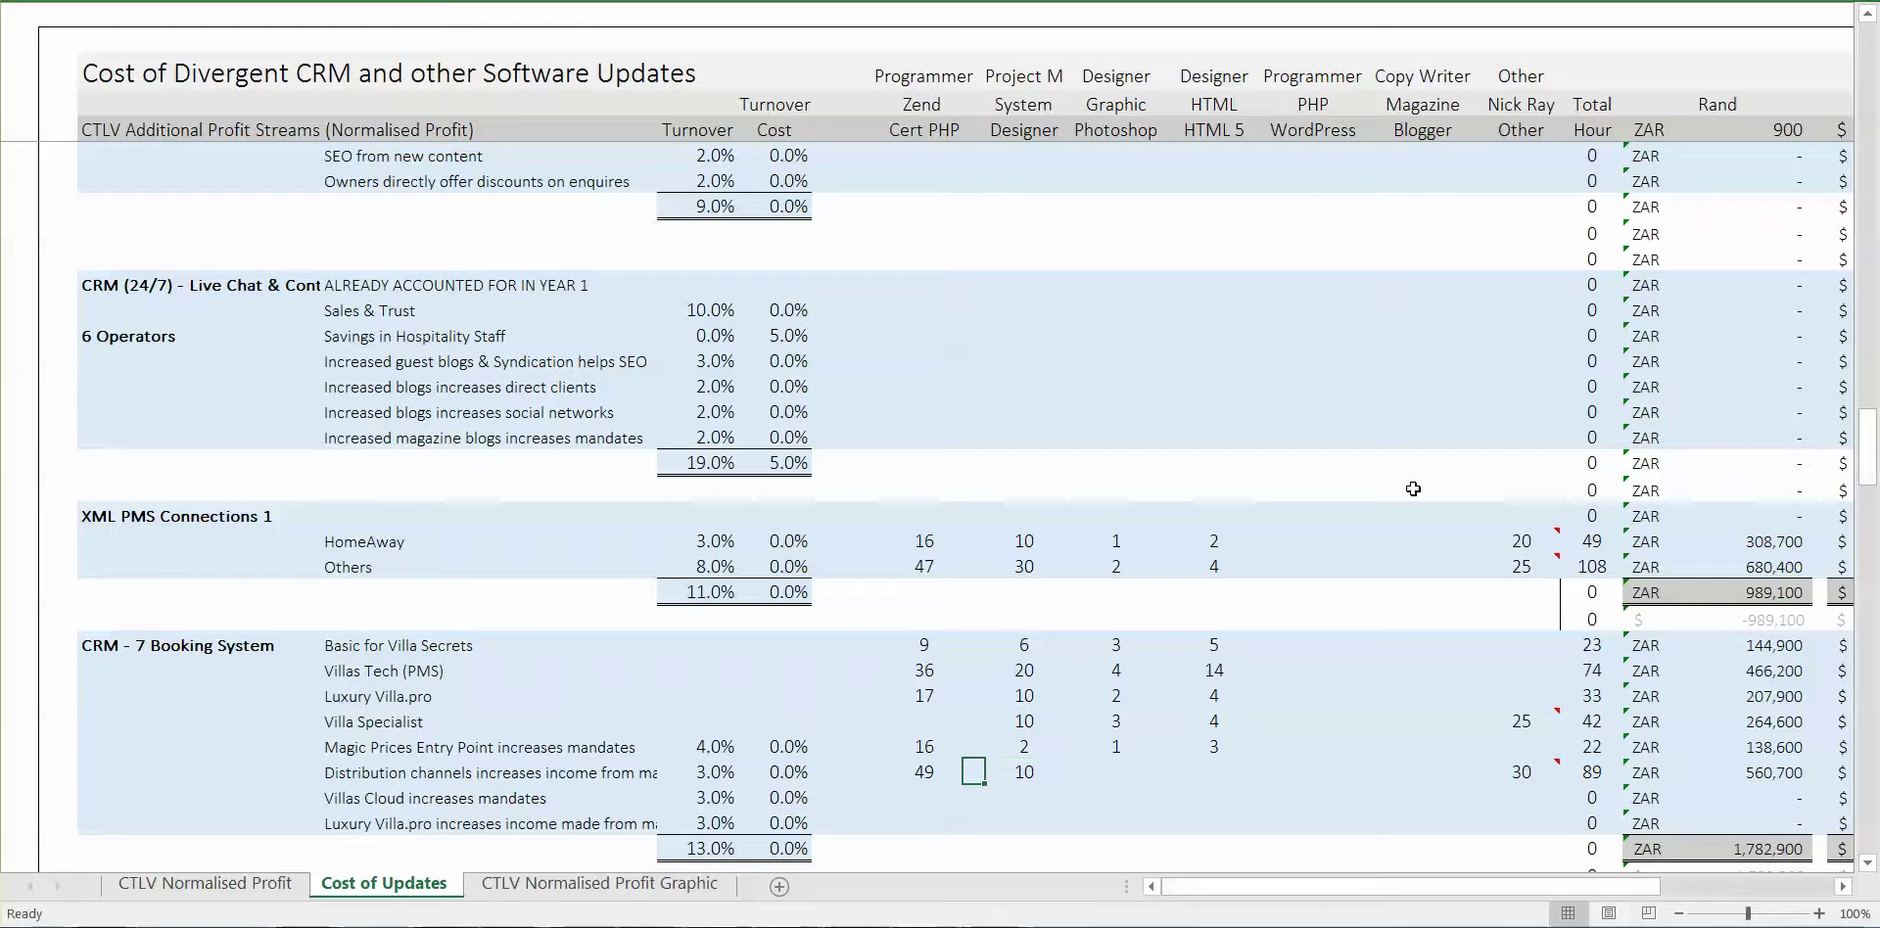
Check the Villas Cloud increases mandates item in the Booking System section
{"action": "key", "text": "Left"}
{"action": "key", "text": "Right"}
{"action": "key", "text": "Left"}
{"action": "key", "text": "Left"}
{"action": "key", "text": "Left"}
{"action": "key", "text": "Left"}
{"action": "key", "text": "Left"}
{"action": "key", "text": "Right"}
{"action": "key", "text": "Left"}
{"action": "key", "text": "Down"}
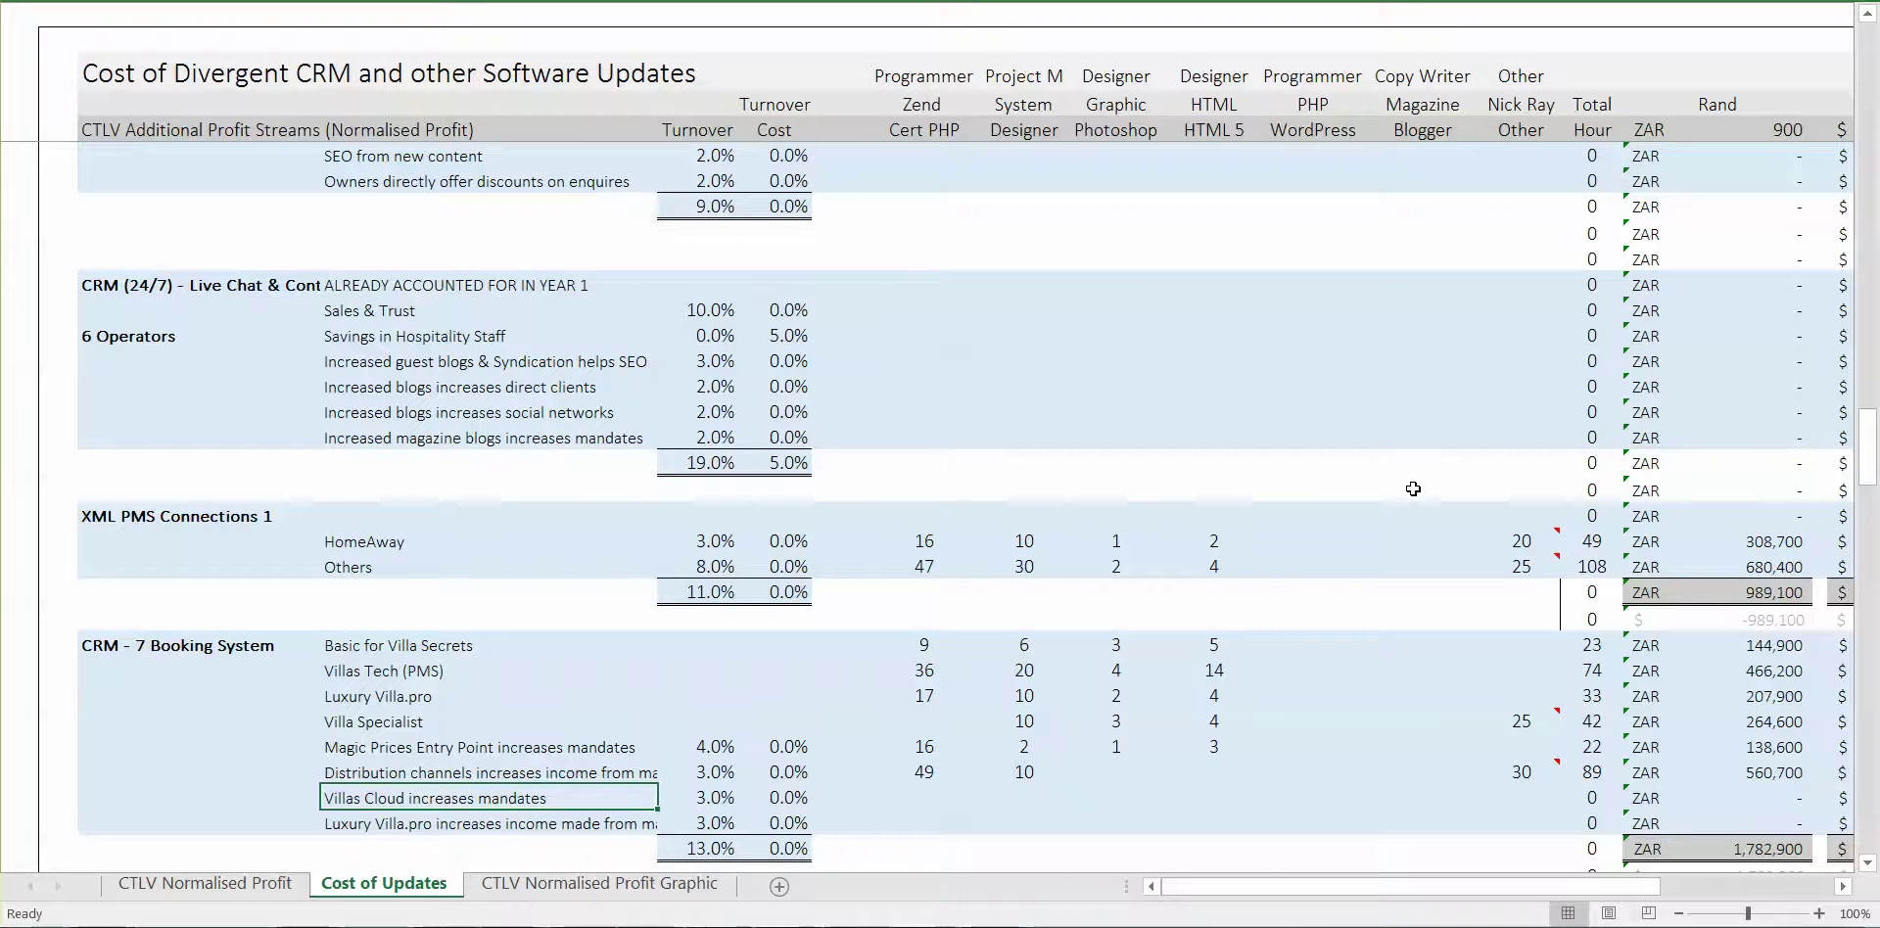
Review the Booking System total row across to its Rand and Dollar cost totals
{"action": "key", "text": "Down"}
{"action": "key", "text": "Down"}
{"action": "key", "text": "Down"}
{"action": "key", "text": "Down"}
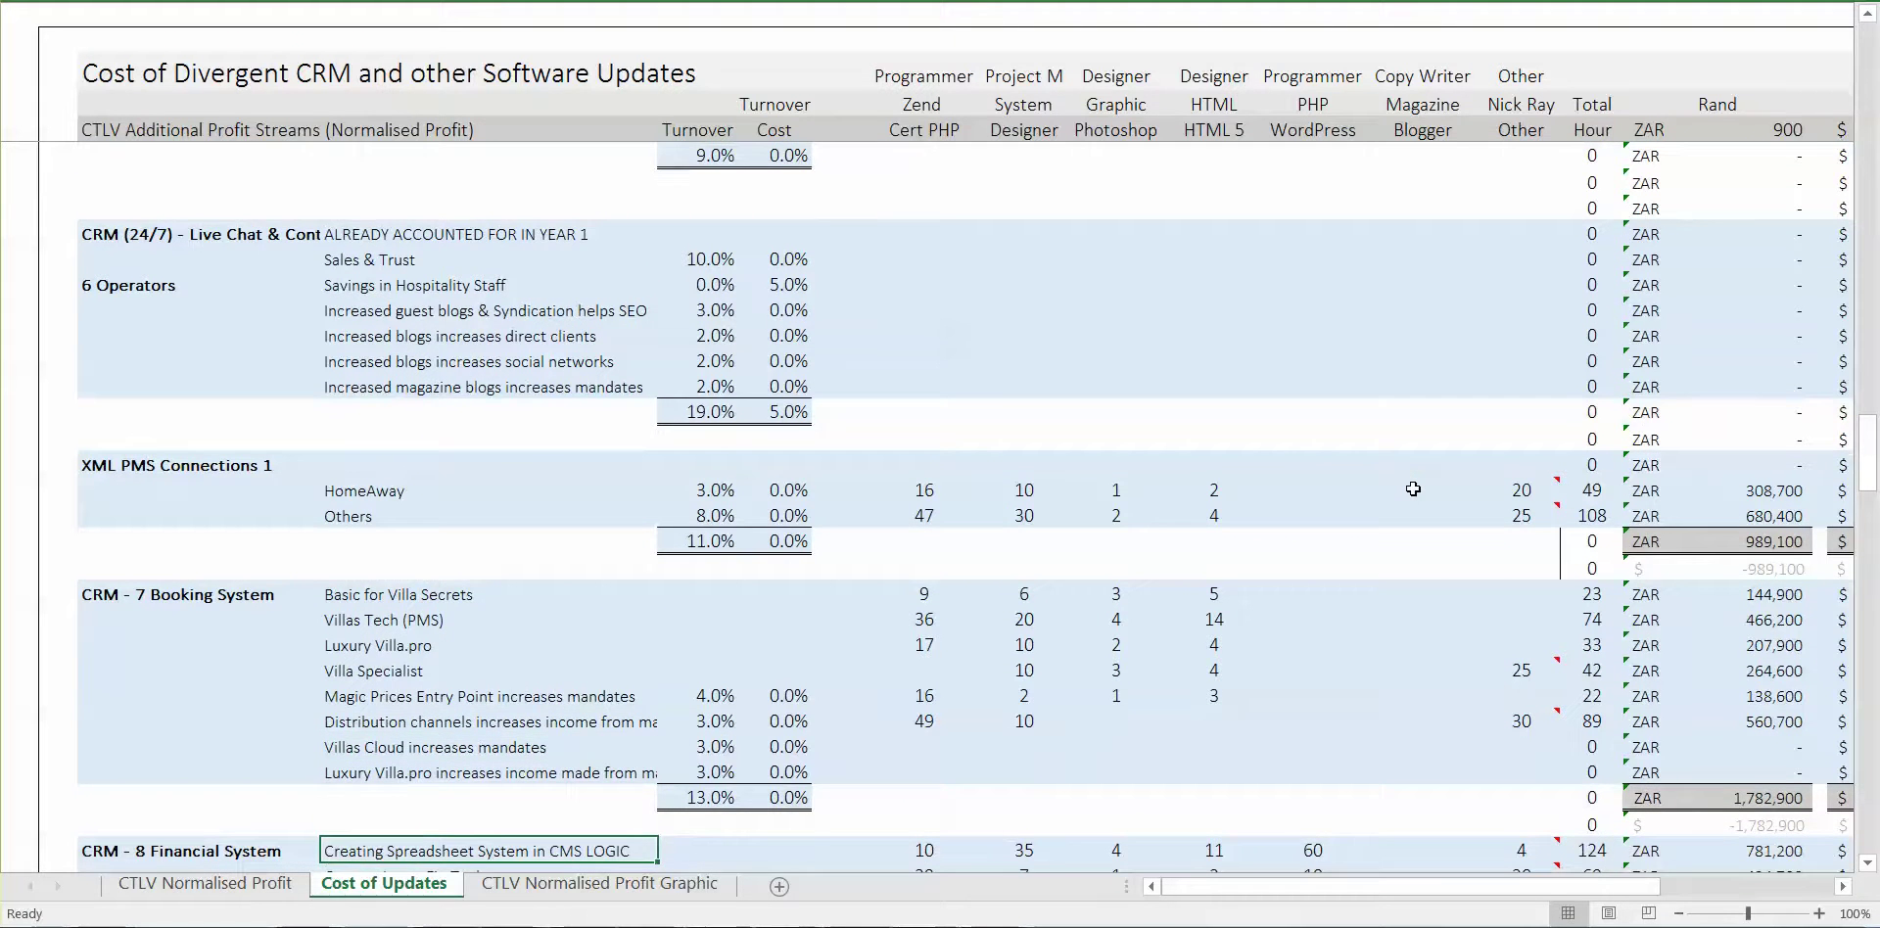
{"action": "key", "text": "Up"}
{"action": "key", "text": "Up"}
{"action": "key", "text": "Right"}
{"action": "key", "text": "Right"}
{"action": "key", "text": "Right"}
{"action": "key", "text": "Right"}
{"action": "key", "text": "Right"}
{"action": "key", "text": "Right"}
{"action": "key", "text": "Right"}
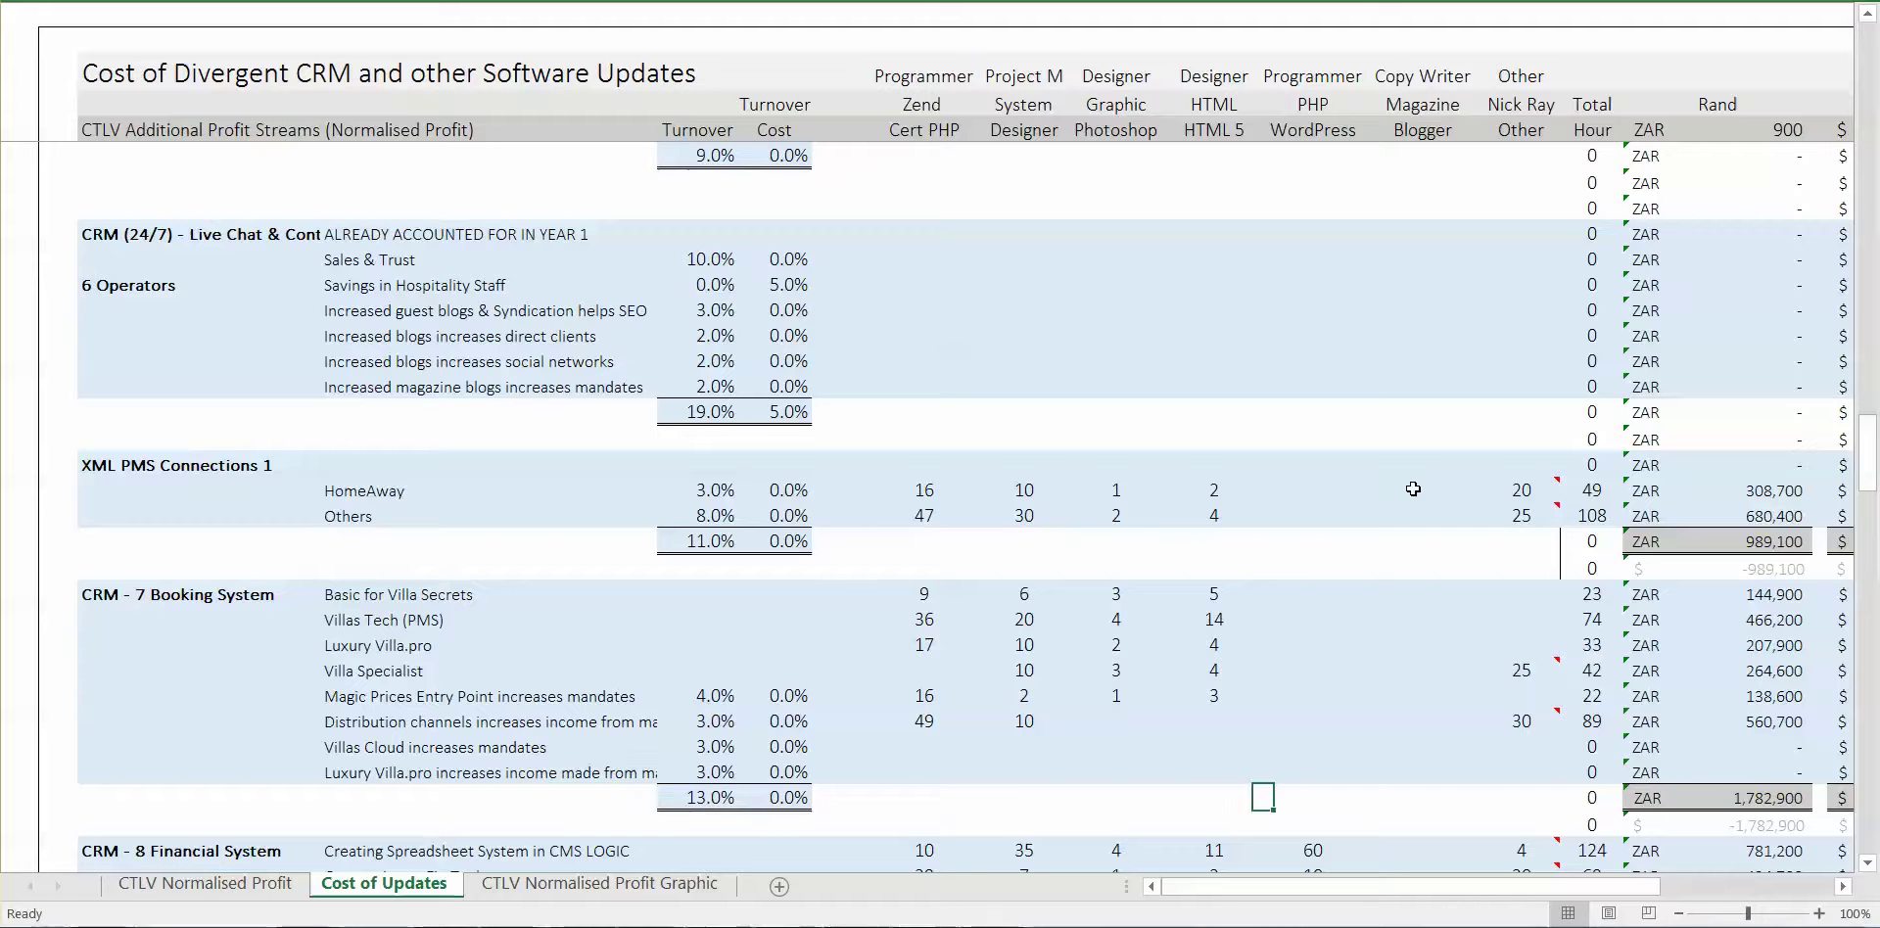
{"action": "key", "text": "Right"}
{"action": "key", "text": "Right"}
{"action": "key", "text": "Right"}
{"action": "key", "text": "Right"}
{"action": "key", "text": "Right"}
{"action": "key", "text": "Right"}
{"action": "key", "text": "Right"}
{"action": "key", "text": "Right"}
Examine the total turnover percentage of the Booking System section
{"action": "key", "text": "Left"}
{"action": "key", "text": "Left"}
{"action": "key", "text": "Left"}
{"action": "key", "text": "Left"}
{"action": "key", "text": "Left"}
{"action": "key", "text": "Left"}
{"action": "key", "text": "Left"}
{"action": "key", "text": "Left"}
{"action": "key", "text": "Left"}
{"action": "key", "text": "Left"}
{"action": "key", "text": "Left"}
{"action": "key", "text": "Left"}
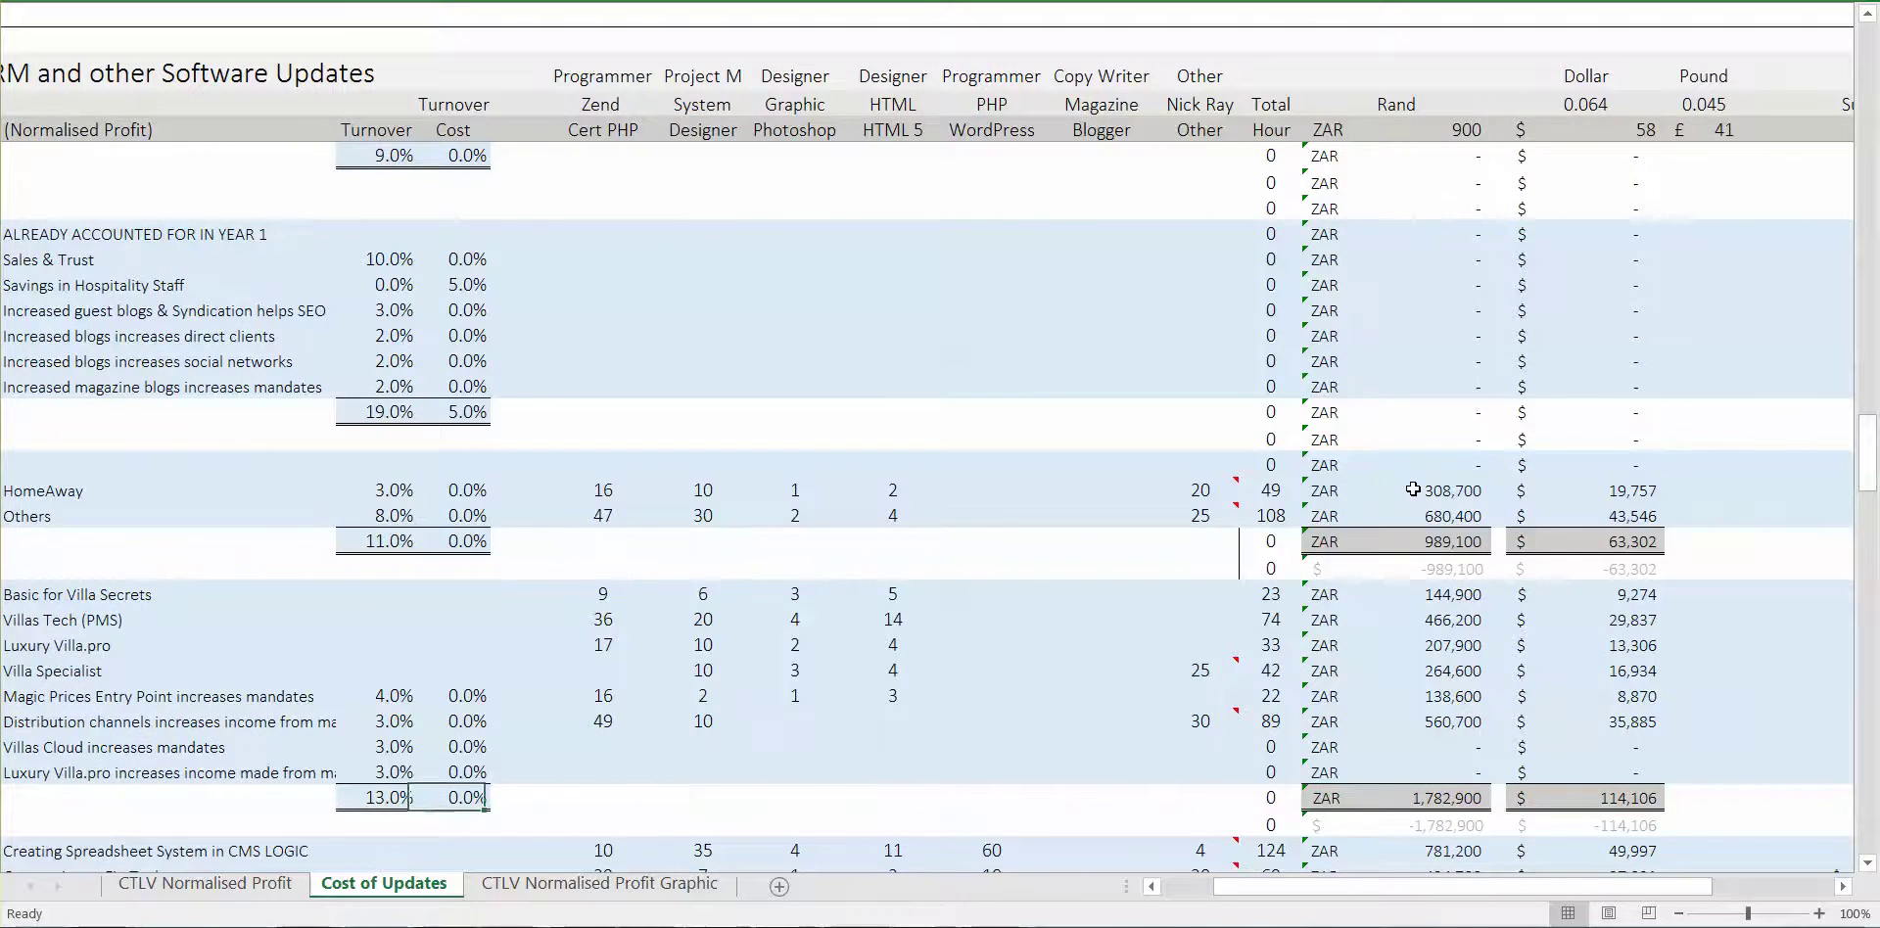
{"action": "key", "text": "Left"}
{"action": "key", "text": "Left"}
{"action": "key", "text": "Left"}
{"action": "key", "text": "Left"}
{"action": "key", "text": "Right"}
{"action": "key", "text": "Right"}
{"action": "key", "text": "Right"}
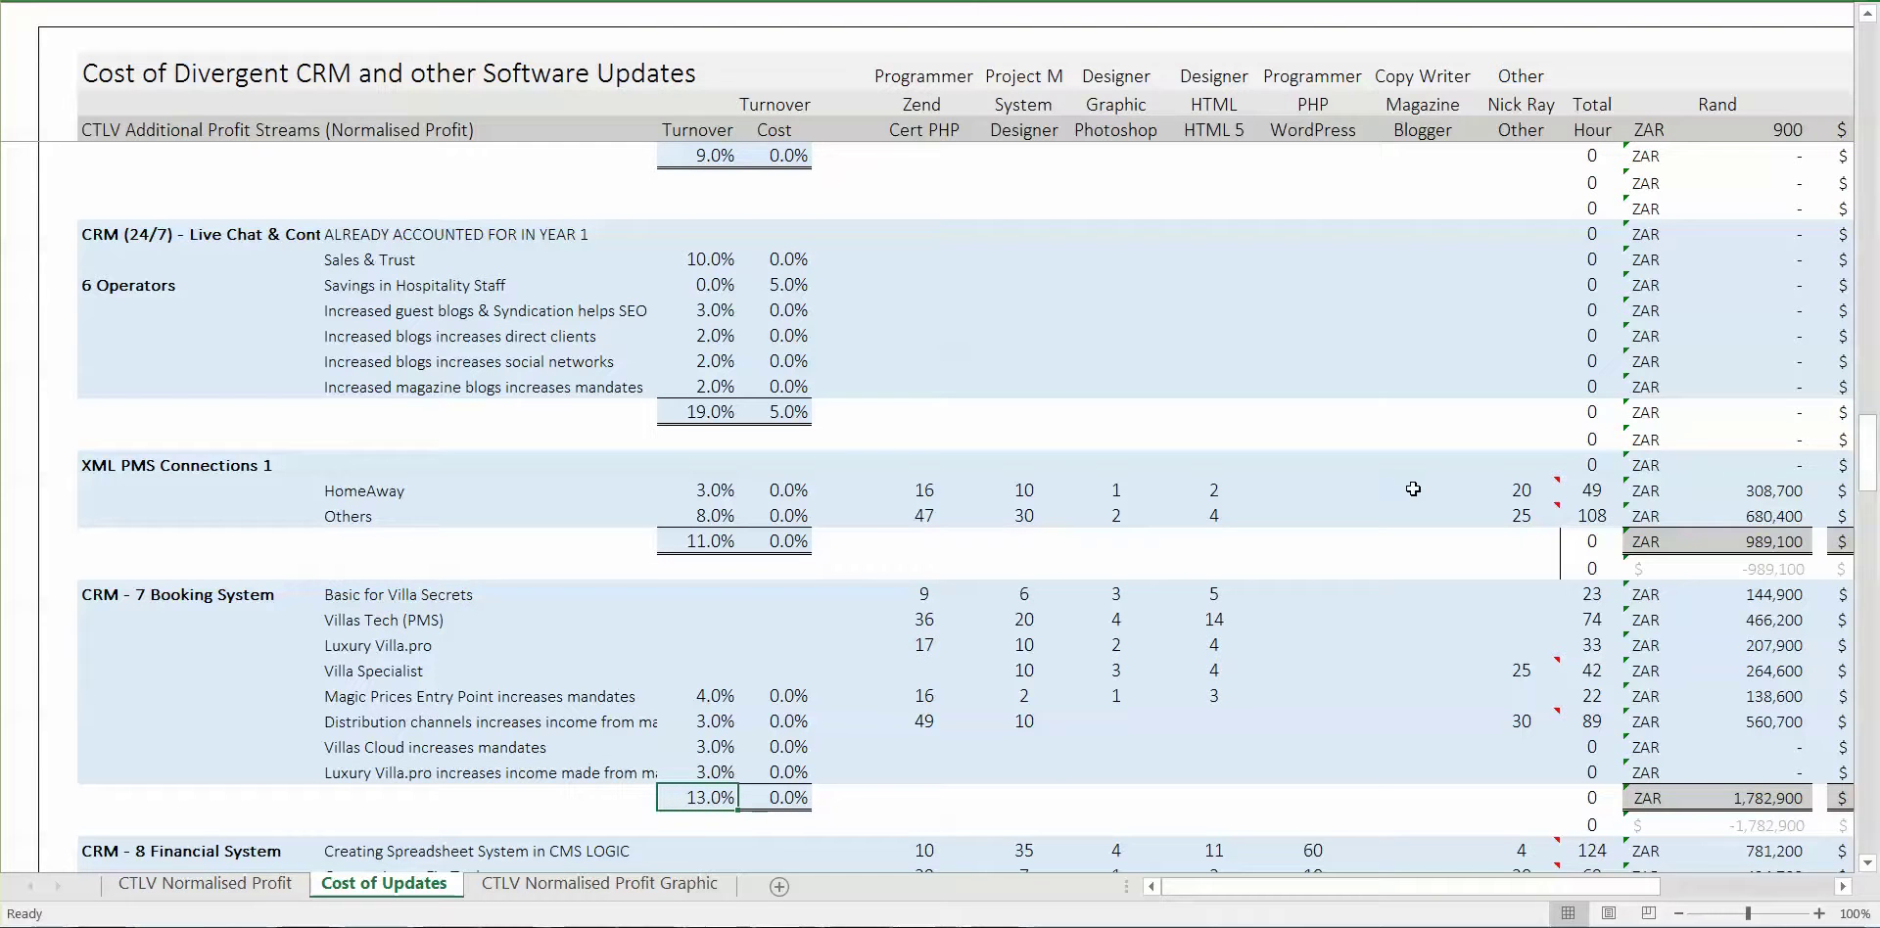
Compare the Booking System turnover total with its total cost in dollars
{"action": "key", "text": "Right"}
{"action": "key", "text": "Right"}
{"action": "key", "text": "Right"}
{"action": "key", "text": "Right"}
{"action": "key", "text": "Right"}
{"action": "key", "text": "Right"}
{"action": "key", "text": "Right"}
{"action": "key", "text": "Right"}
{"action": "key", "text": "Right"}
{"action": "key", "text": "Right"}
{"action": "key", "text": "Right"}
{"action": "key", "text": "Right"}
{"action": "key", "text": "Right"}
{"action": "key", "text": "Right"}
{"action": "key", "text": "Left"}
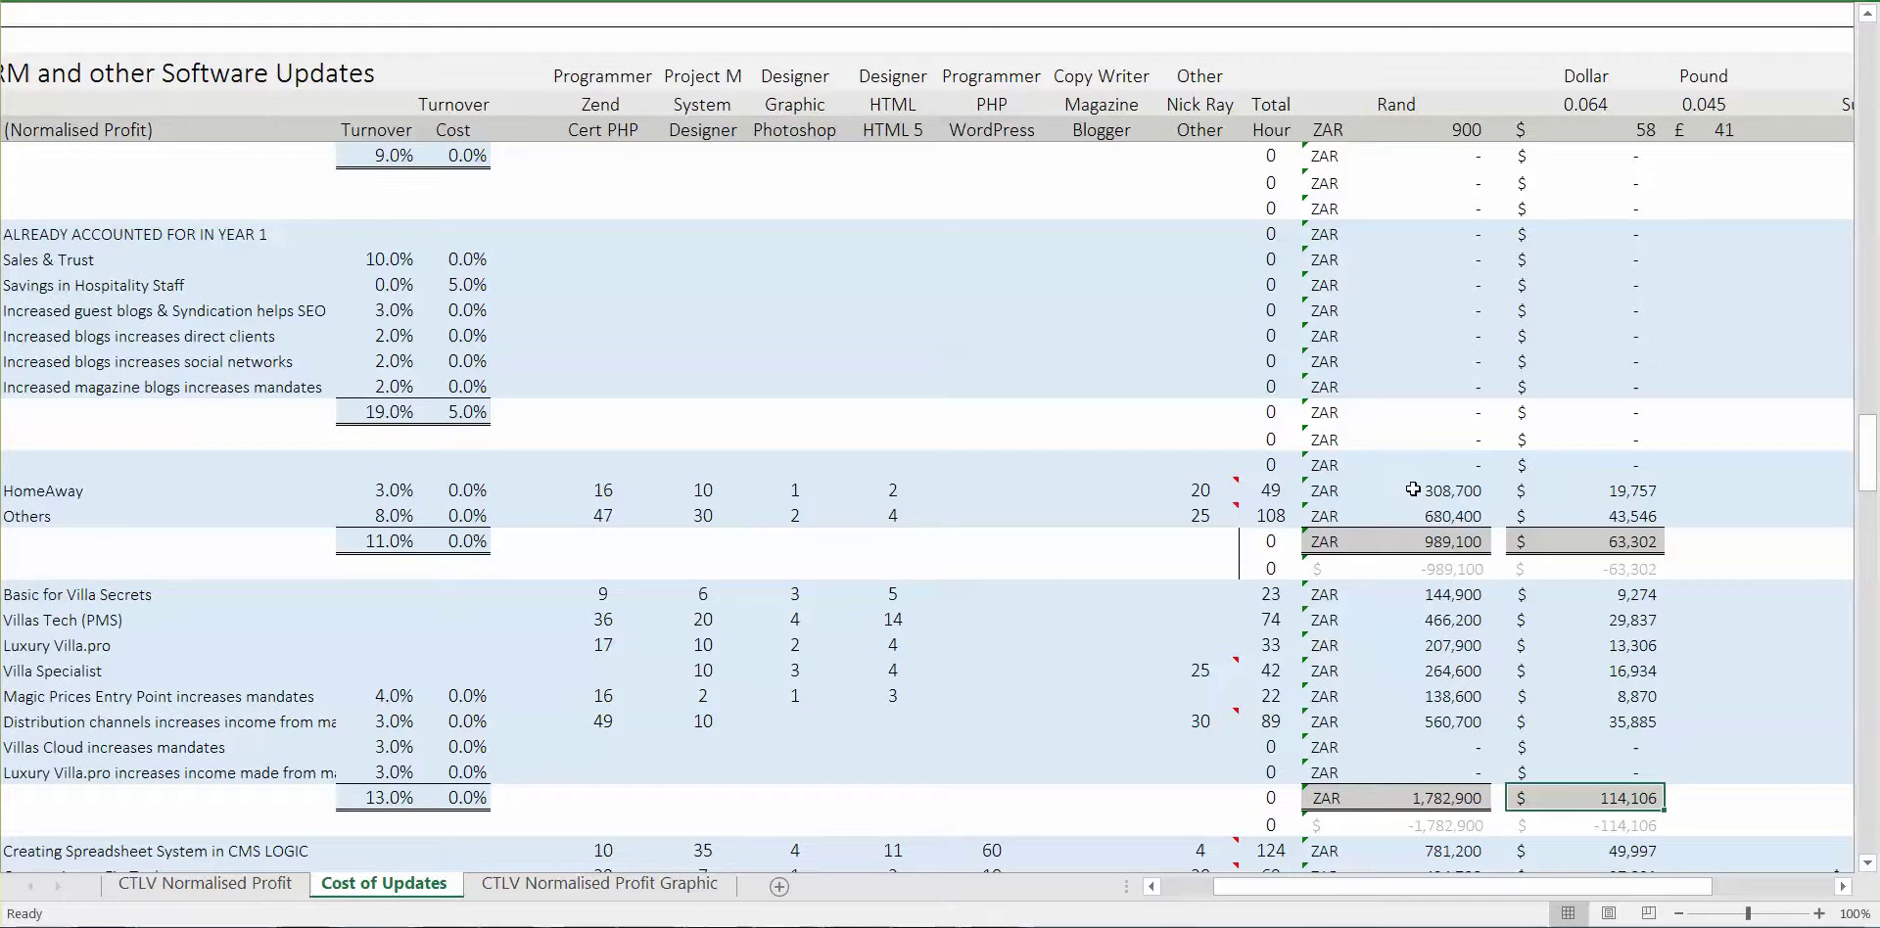
Recheck the Booking System section's turnover and turnover cost totals
{"action": "key", "text": "Left"}
{"action": "key", "text": "Left"}
{"action": "key", "text": "Left"}
{"action": "key", "text": "Left"}
{"action": "key", "text": "Left"}
{"action": "key", "text": "Left"}
{"action": "key", "text": "Left"}
{"action": "key", "text": "Left"}
{"action": "key", "text": "Left"}
{"action": "key", "text": "Left"}
{"action": "key", "text": "Left"}
{"action": "key", "text": "Left"}
{"action": "key", "text": "Left"}
{"action": "key", "text": "Left"}
{"action": "key", "text": "Left"}
{"action": "key", "text": "Left"}
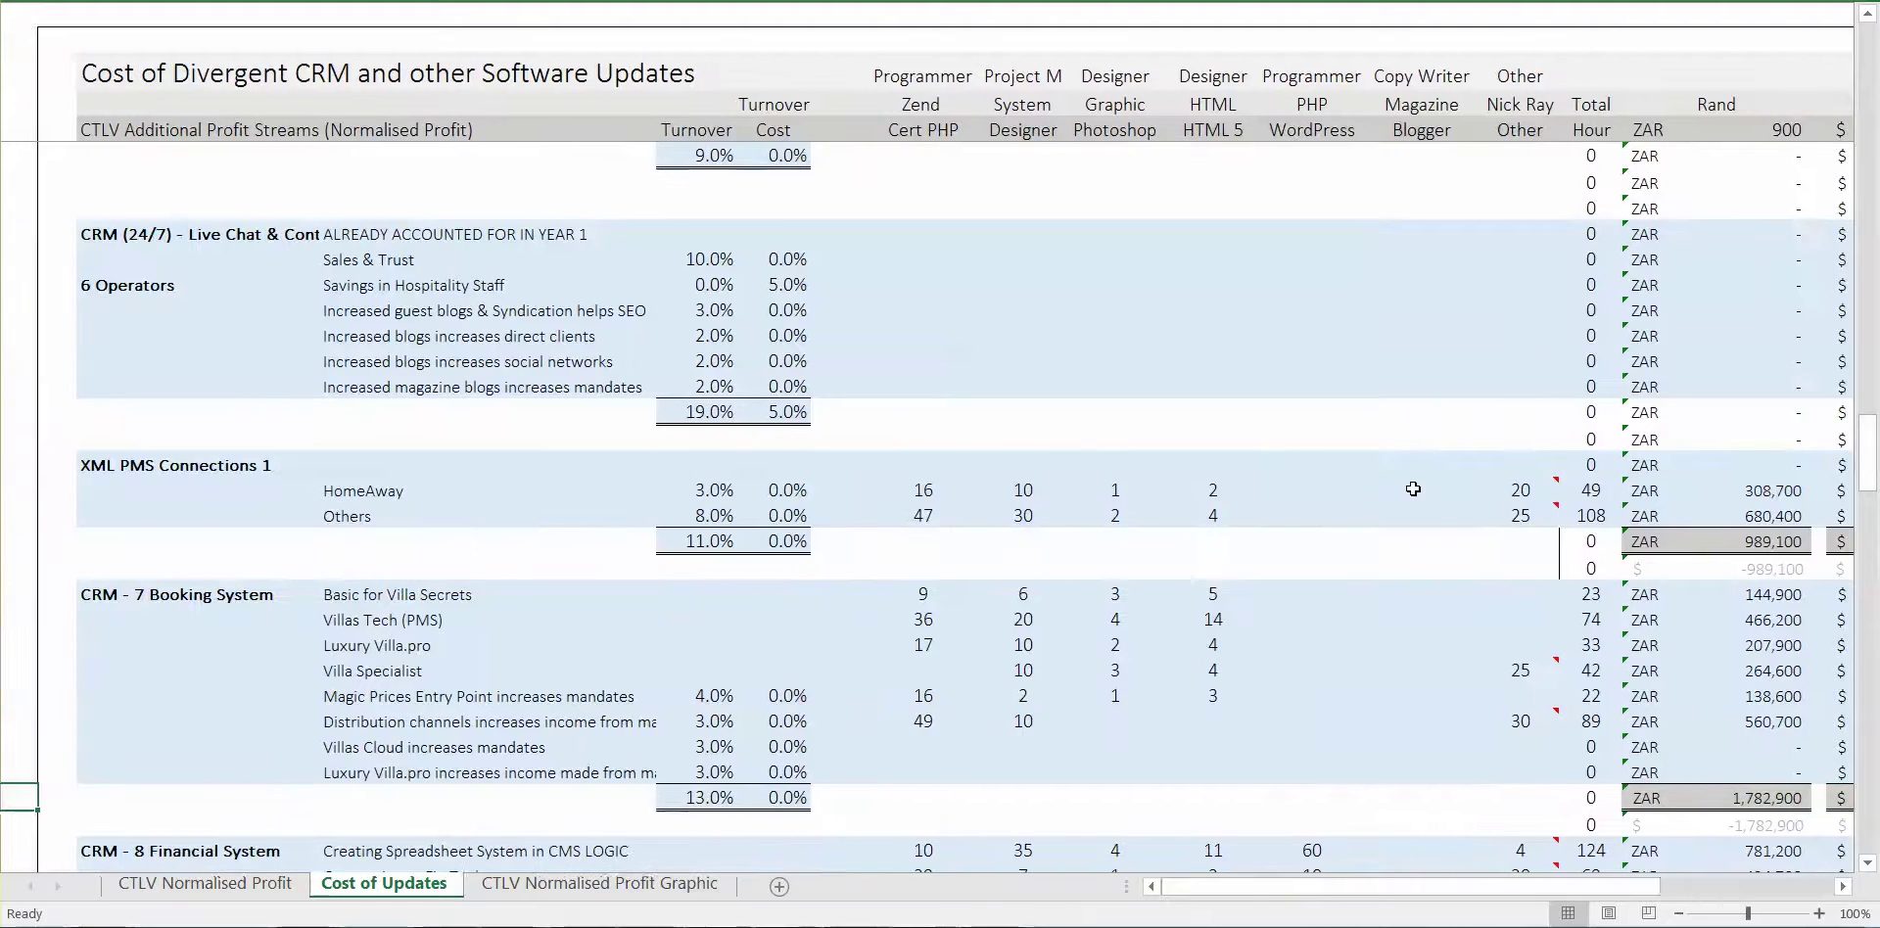
{"action": "key", "text": "Right"}
{"action": "key", "text": "Right"}
{"action": "key", "text": "Right"}
{"action": "key", "text": "Right"}
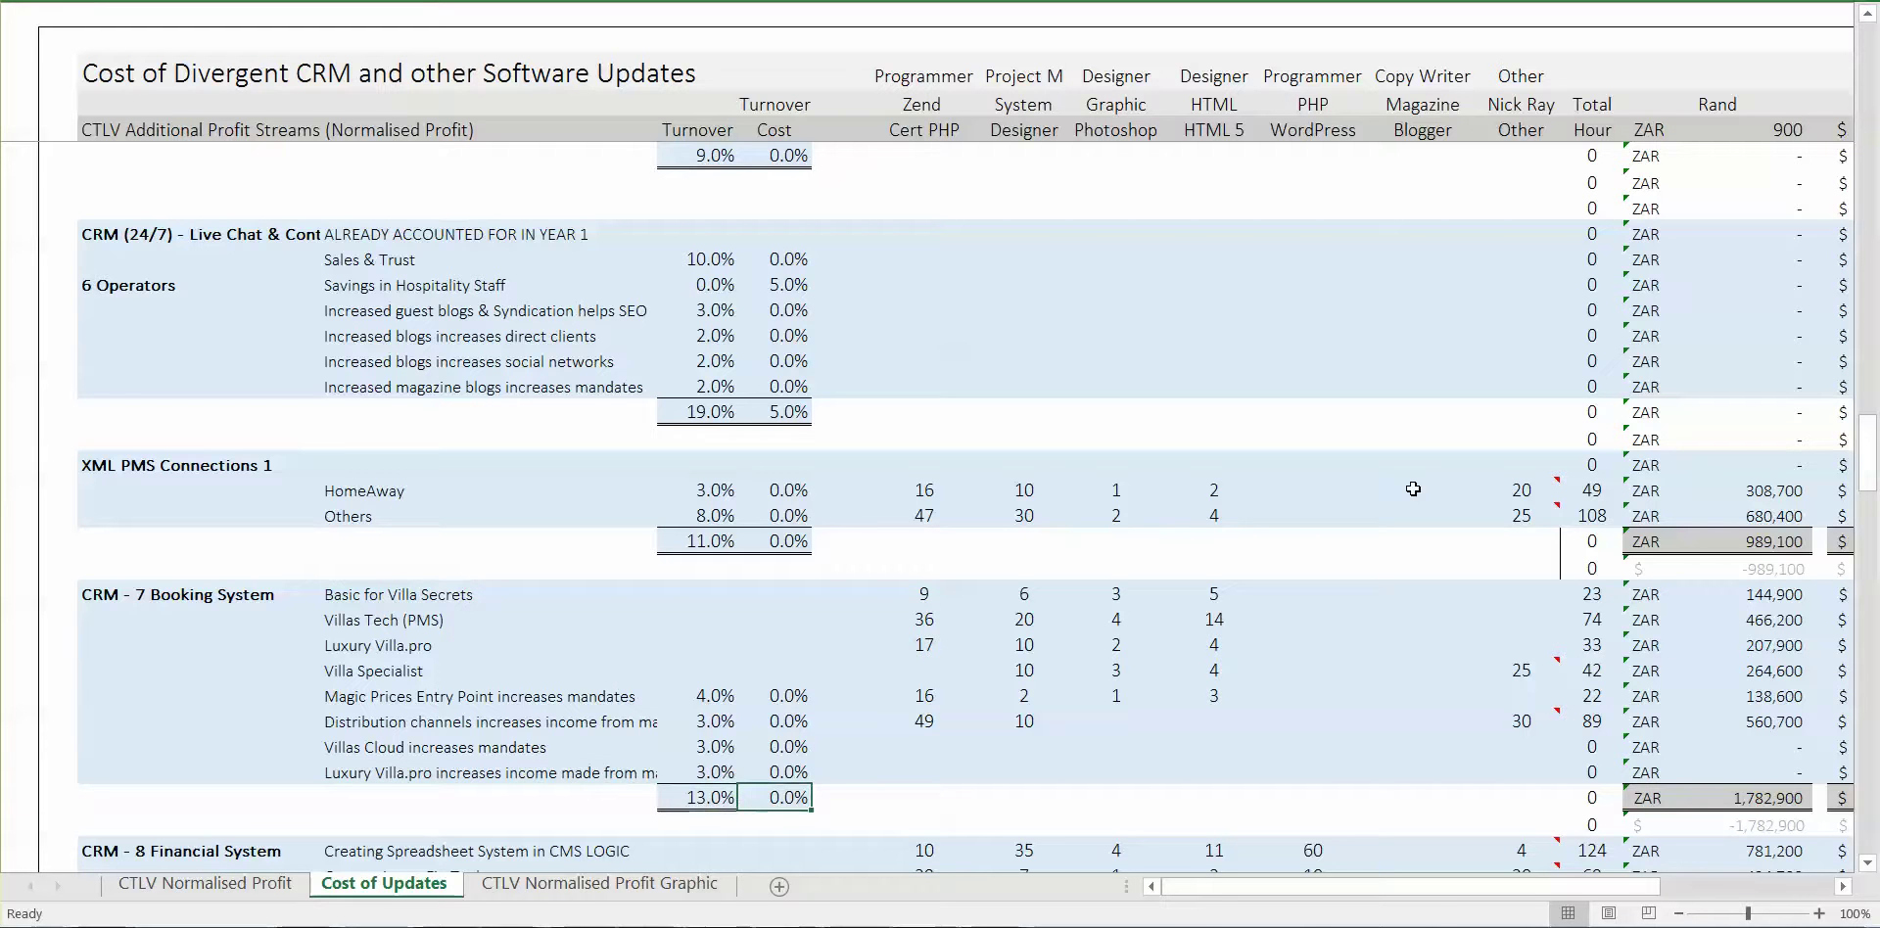
{"action": "key", "text": "Left"}
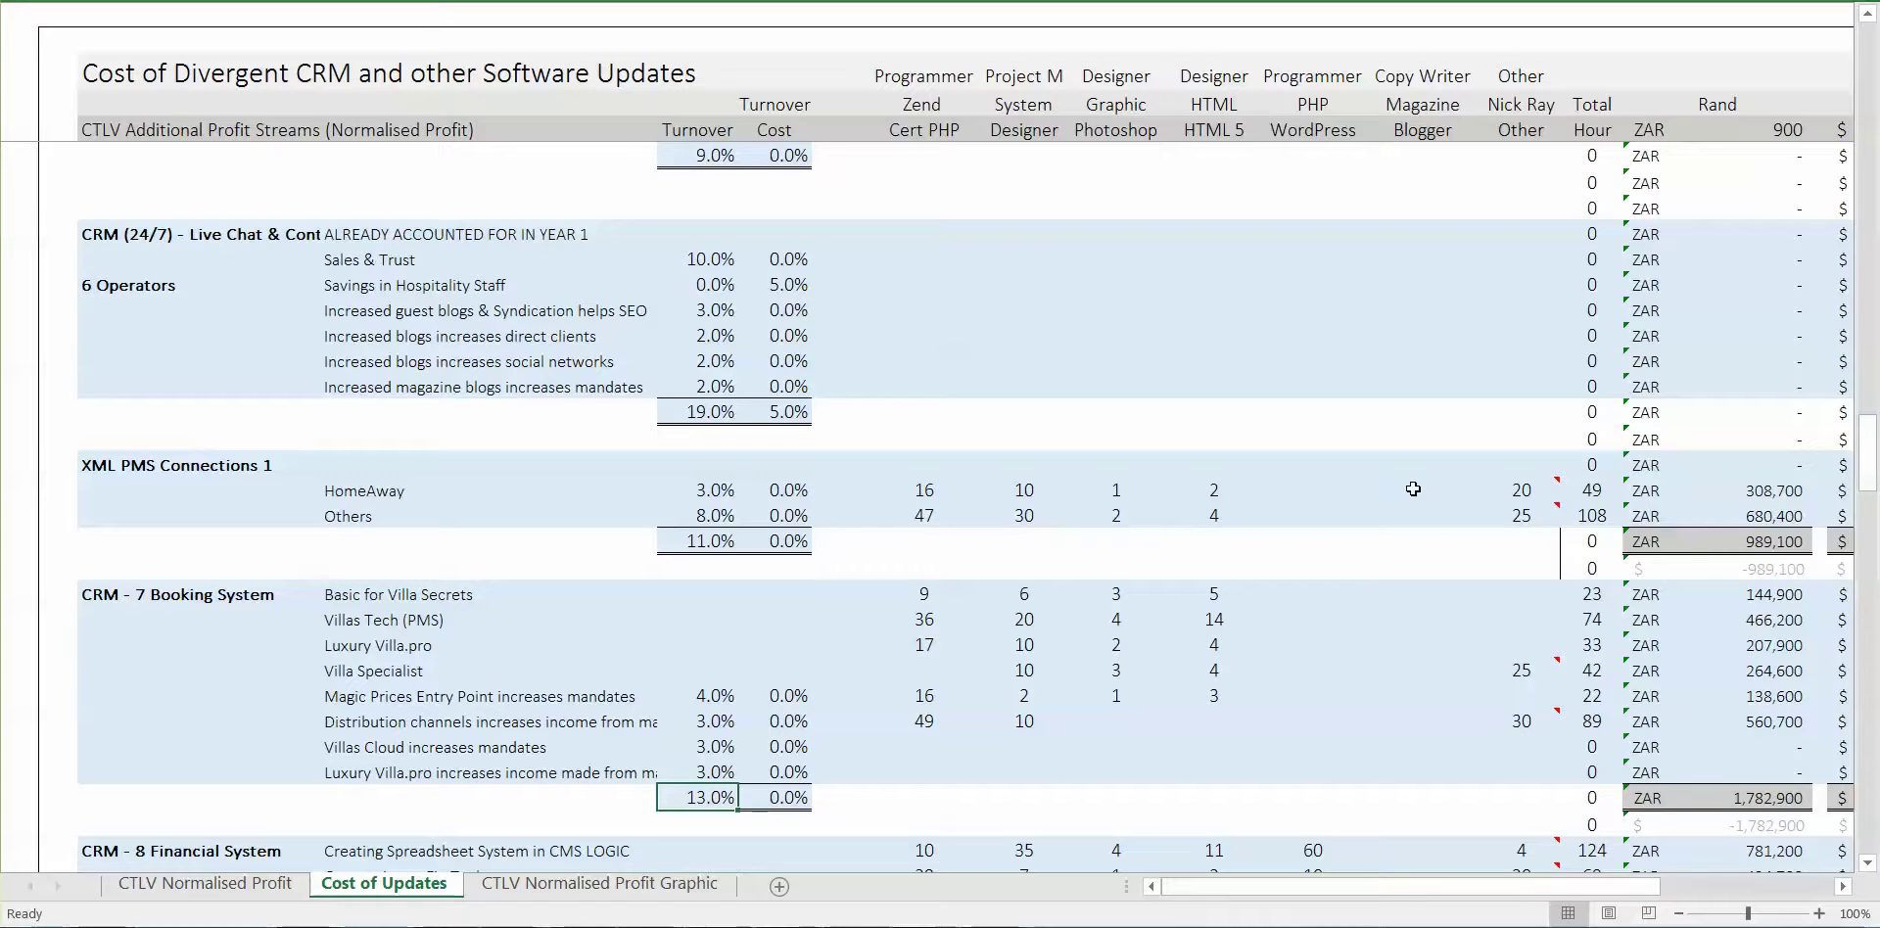
Examine the Creating Spreadsheet System in CMS LOGIC item in the Financial System section
{"action": "key", "text": "Down"}
{"action": "key", "text": "Down"}
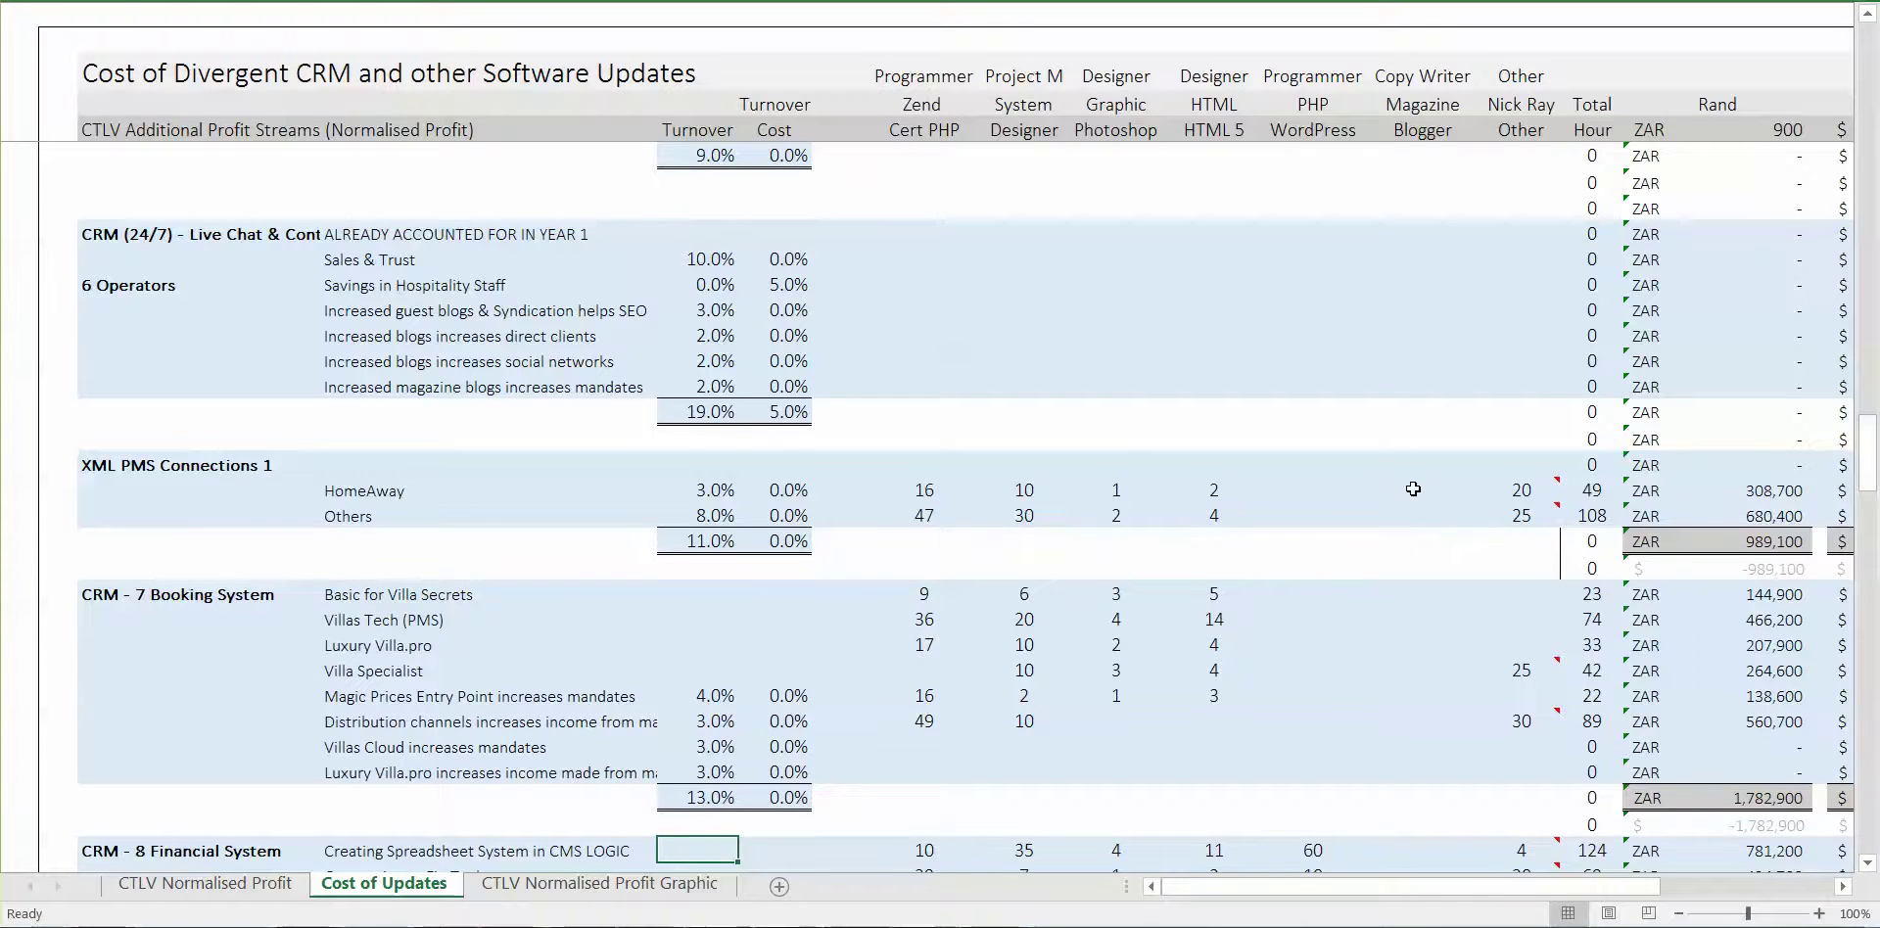
{"action": "scroll", "coordinate": [1413, 489], "scroll_direction": "down", "scroll_amount": 1}
{"action": "key", "text": "Up"}
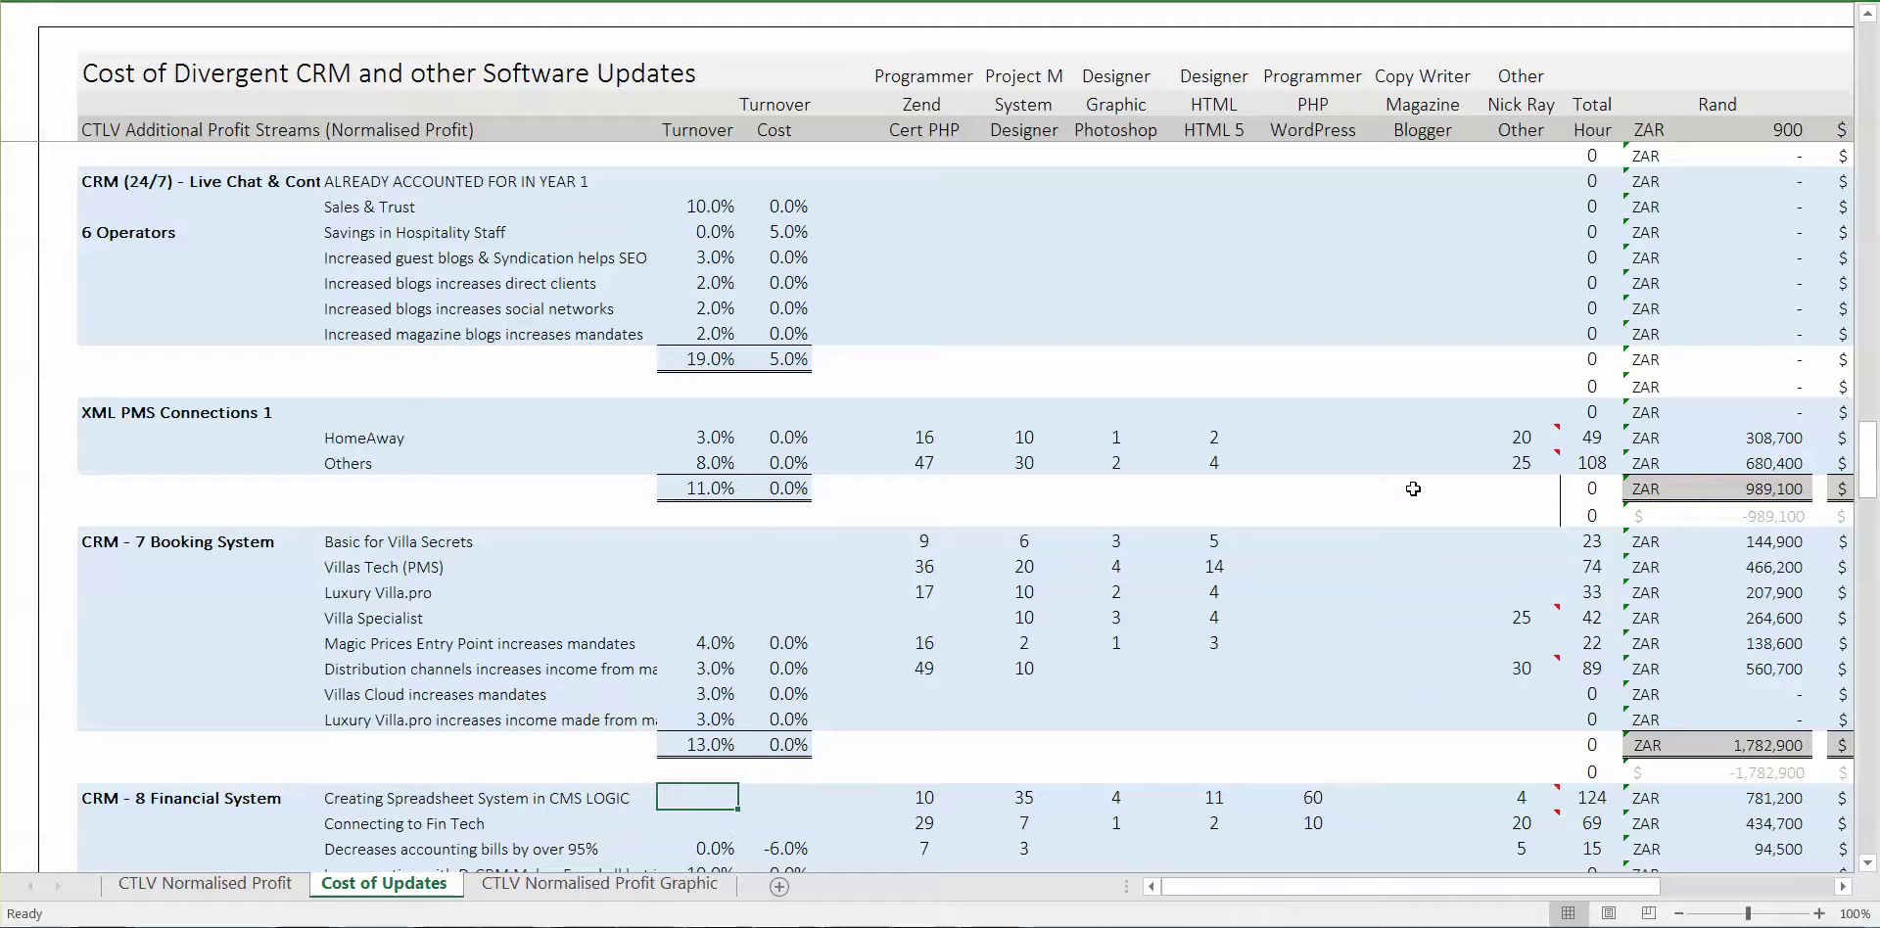
{"action": "key", "text": "Left"}
{"action": "key", "text": "Left"}
{"action": "key", "text": "Right"}
{"action": "key", "text": "Right"}
{"action": "key", "text": "Right"}
{"action": "key", "text": "Right"}
{"action": "key", "text": "Right"}
{"action": "key", "text": "Right"}
{"action": "key", "text": "Left"}
{"action": "key", "text": "Left"}
{"action": "key", "text": "Left"}
{"action": "key", "text": "Left"}
{"action": "key", "text": "Left"}
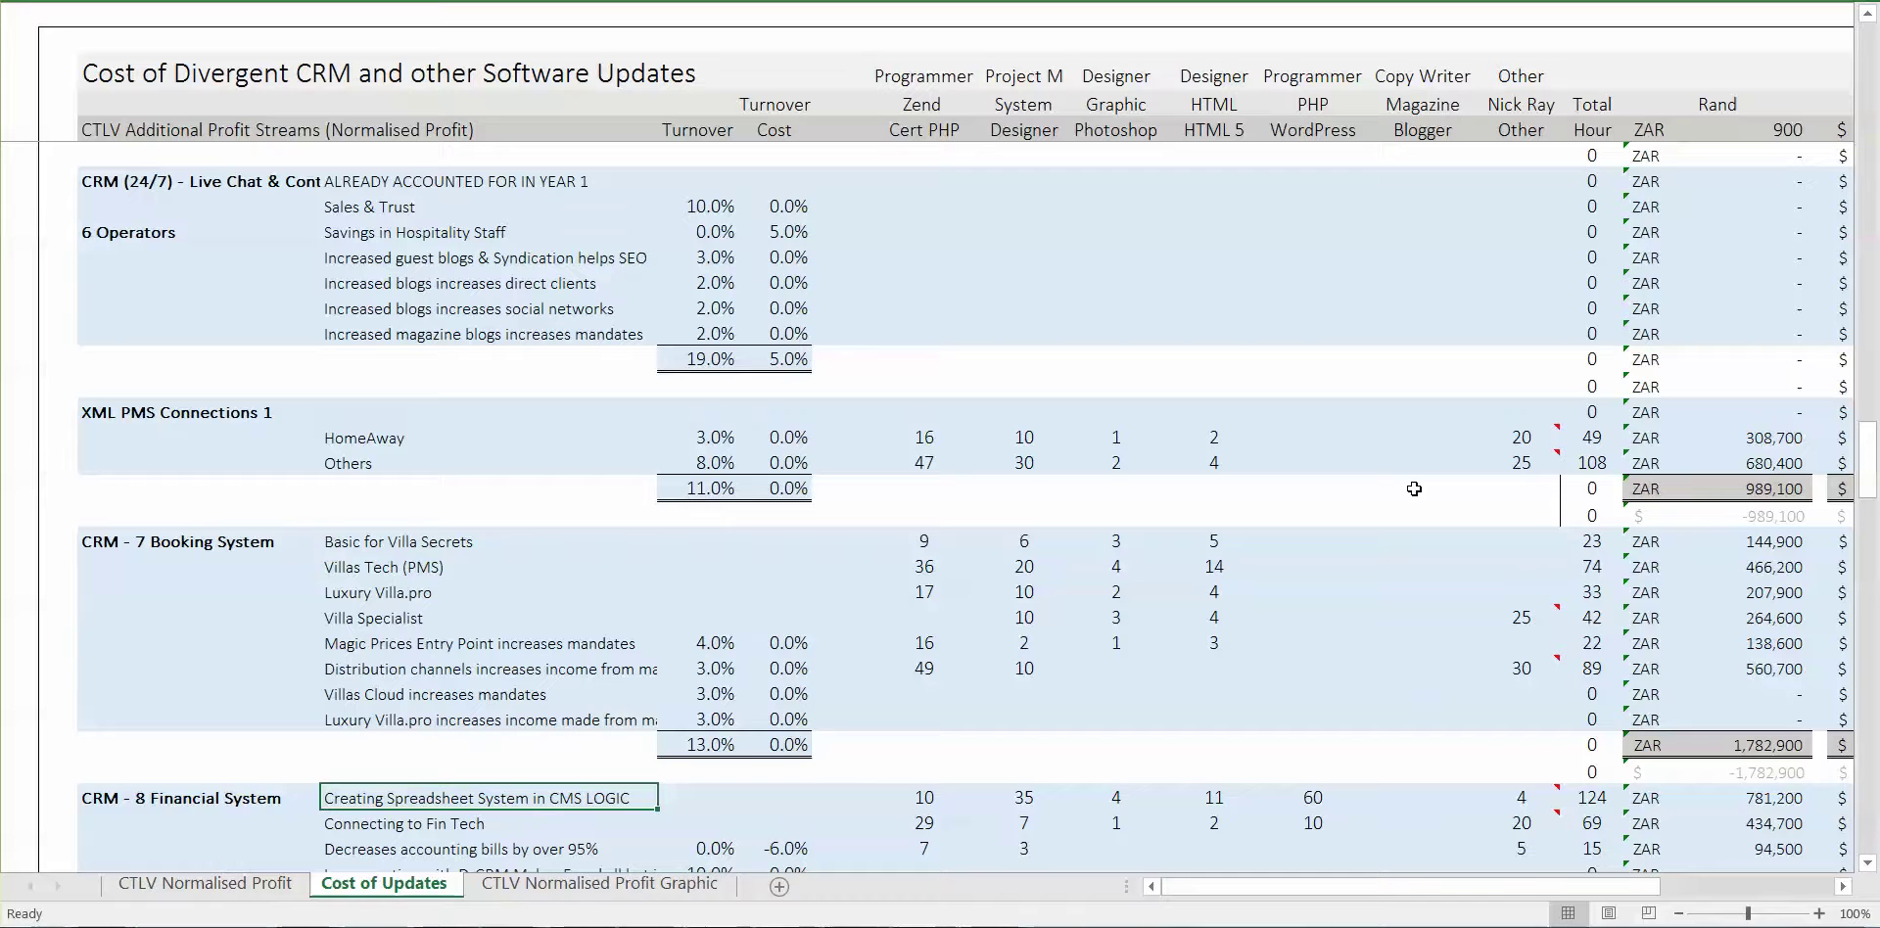
Review the programmer, project manager and designer hours for Creating Spreadsheet System in CMS LOGIC
{"action": "key", "text": "Right"}
{"action": "key", "text": "Right"}
{"action": "key", "text": "Right"}
{"action": "key", "text": "Right"}
{"action": "key", "text": "Right"}
{"action": "key", "text": "Right"}
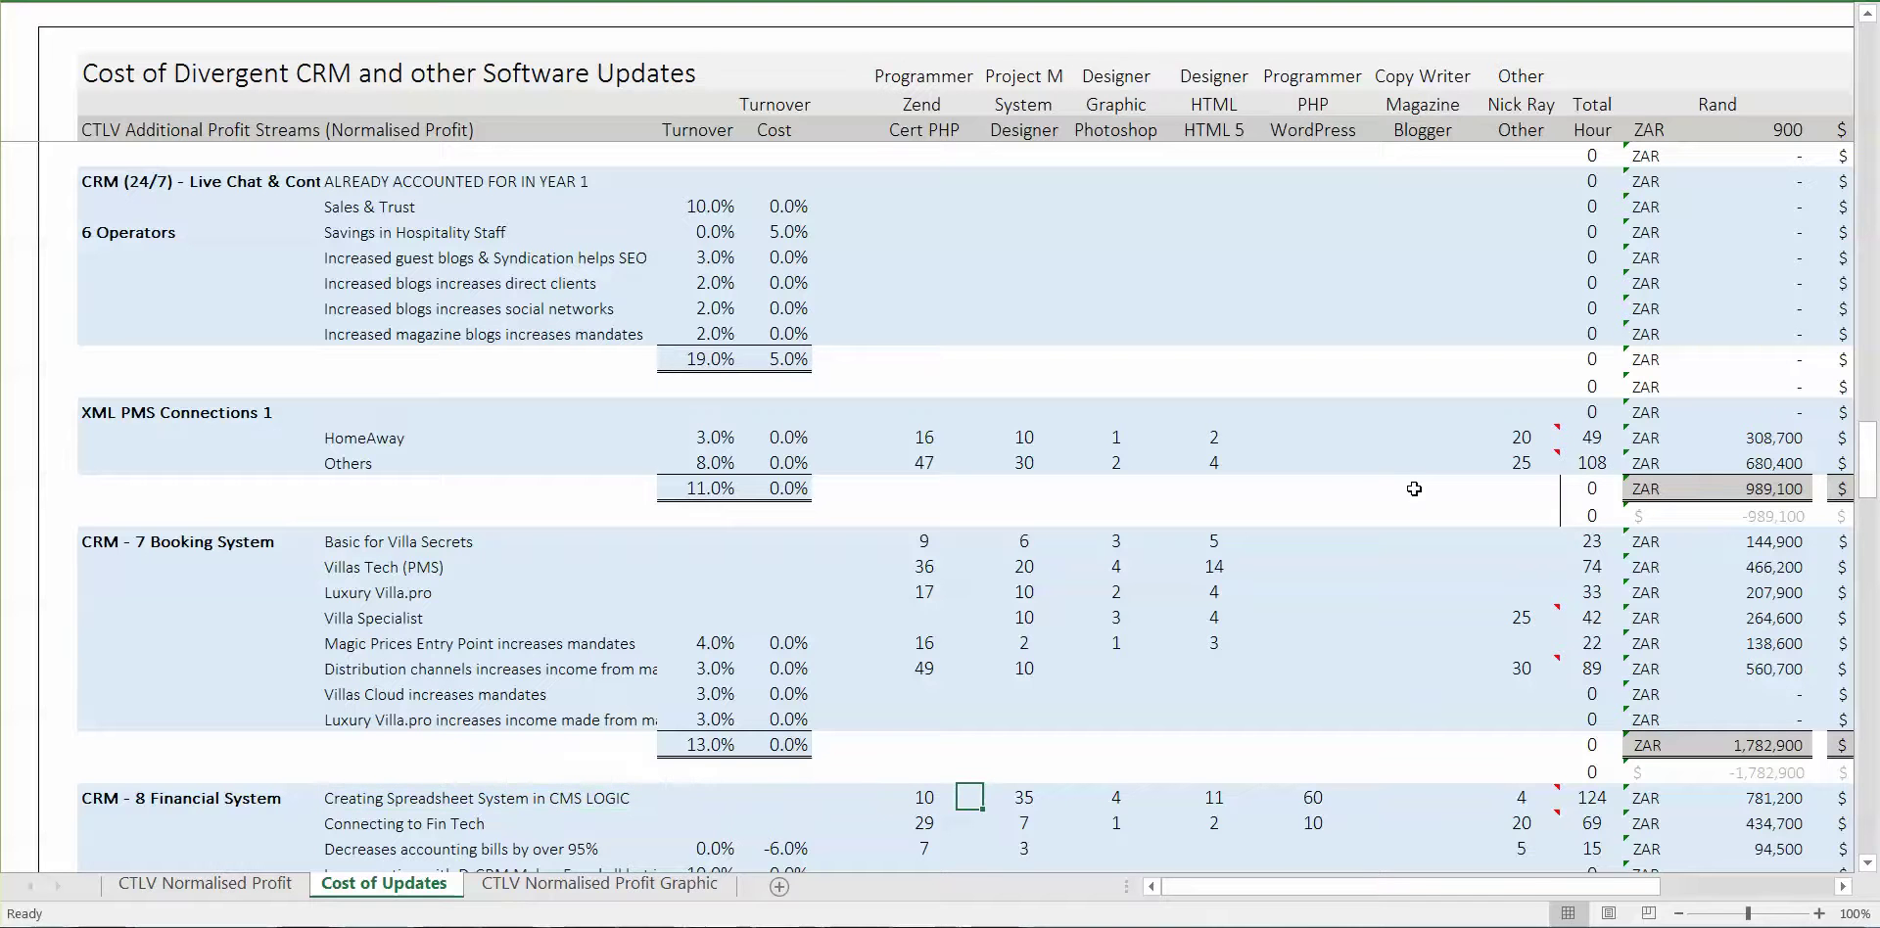
{"action": "key", "text": "Left"}
{"action": "key", "text": "Right"}
{"action": "key", "text": "Right"}
{"action": "key", "text": "Right"}
{"action": "key", "text": "Left"}
{"action": "key", "text": "Left"}
{"action": "key", "text": "Left"}
{"action": "key", "text": "Left"}
{"action": "key", "text": "Right"}
{"action": "key", "text": "Right"}
{"action": "key", "text": "Right"}
{"action": "key", "text": "Right"}
Review the Connecting to Fin Tech item and its hour estimates in the Financial System section
{"action": "key", "text": "Down"}
{"action": "key", "text": "Up"}
{"action": "key", "text": "Right"}
{"action": "key", "text": "Down"}
{"action": "key", "text": "Left"}
{"action": "key", "text": "Left"}
{"action": "key", "text": "Left"}
{"action": "key", "text": "Left"}
{"action": "key", "text": "Left"}
{"action": "key", "text": "Left"}
{"action": "key", "text": "Left"}
{"action": "key", "text": "Left"}
{"action": "key", "text": "Left"}
{"action": "key", "text": "Left"}
{"action": "key", "text": "Right"}
{"action": "key", "text": "Right"}
{"action": "key", "text": "Right"}
{"action": "key", "text": "Right"}
{"action": "key", "text": "Right"}
{"action": "key", "text": "Right"}
{"action": "key", "text": "Right"}
{"action": "key", "text": "Right"}
{"action": "key", "text": "Left"}
{"action": "key", "text": "Left"}
Compare the hour estimates of the first Financial System items across the role columns
{"action": "key", "text": "Up"}
{"action": "key", "text": "Right"}
{"action": "key", "text": "Right"}
{"action": "key", "text": "Right"}
{"action": "key", "text": "Left"}
{"action": "key", "text": "Left"}
{"action": "key", "text": "Left"}
{"action": "key", "text": "Left"}
Check the programmer hours for the Decreases accounting bills by over 95% item
{"action": "key", "text": "Down"}
{"action": "key", "text": "Left"}
{"action": "key", "text": "Down"}
{"action": "key", "text": "Up"}
{"action": "key", "text": "Down"}
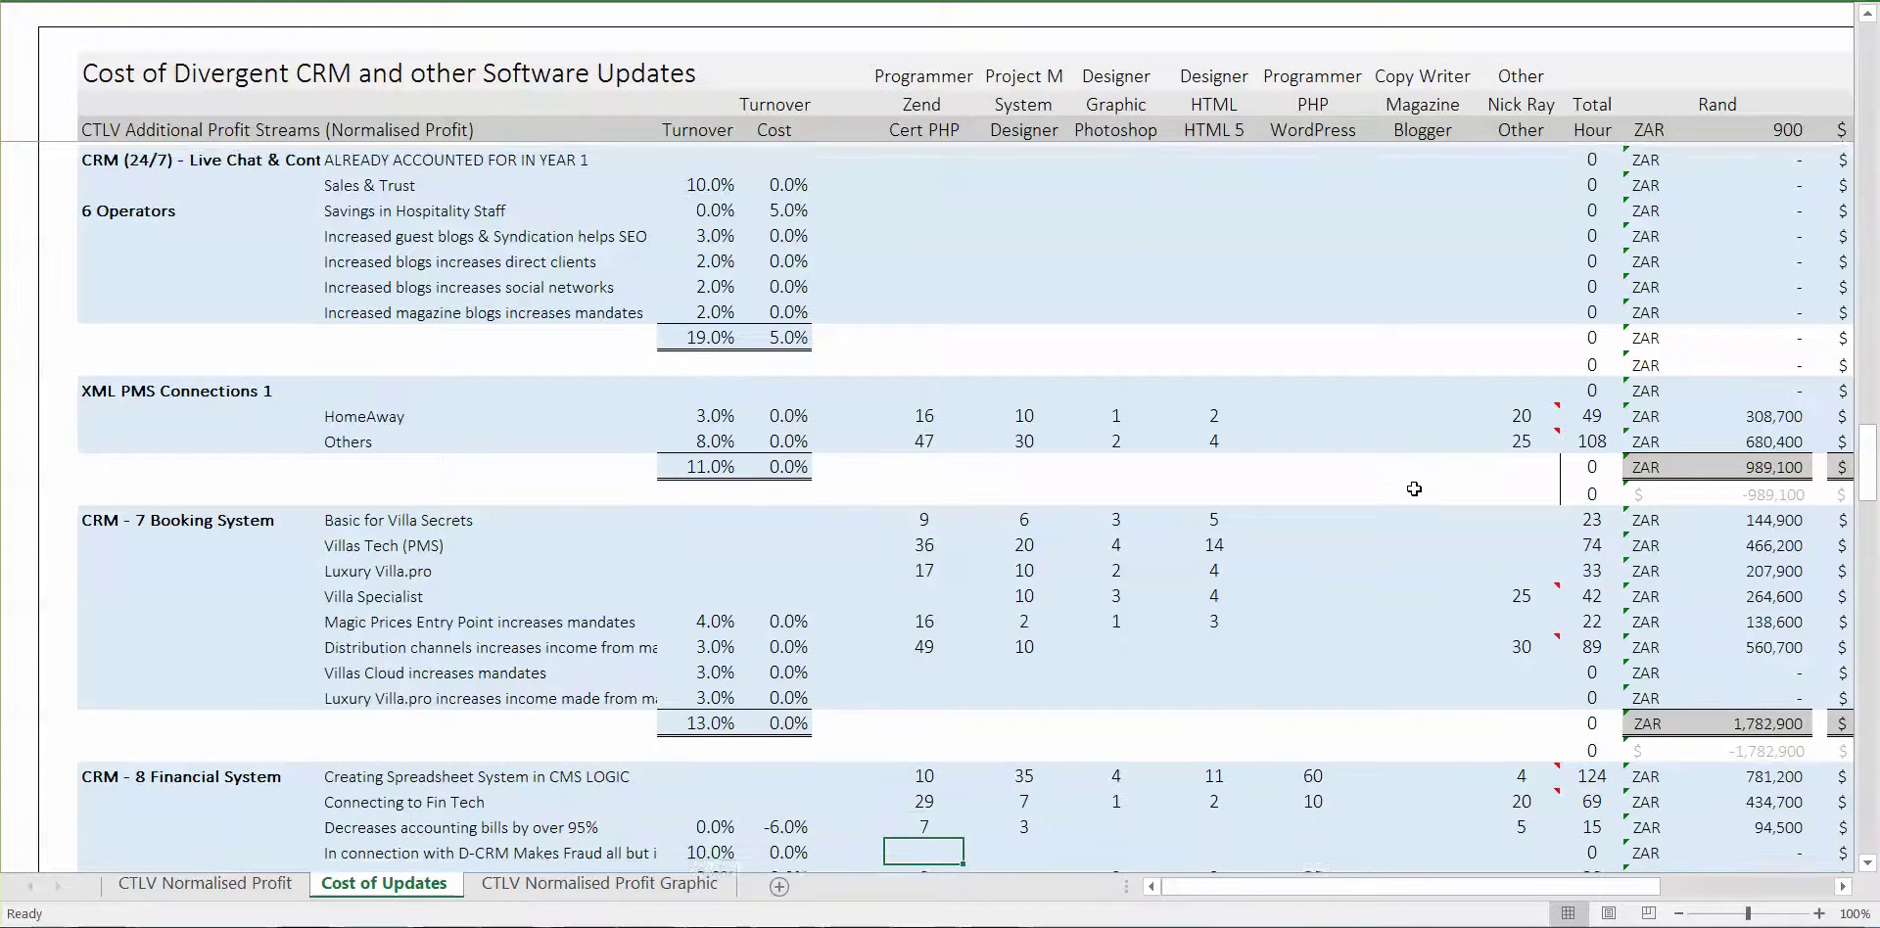
{"action": "key", "text": "Down"}
{"action": "key", "text": "Up"}
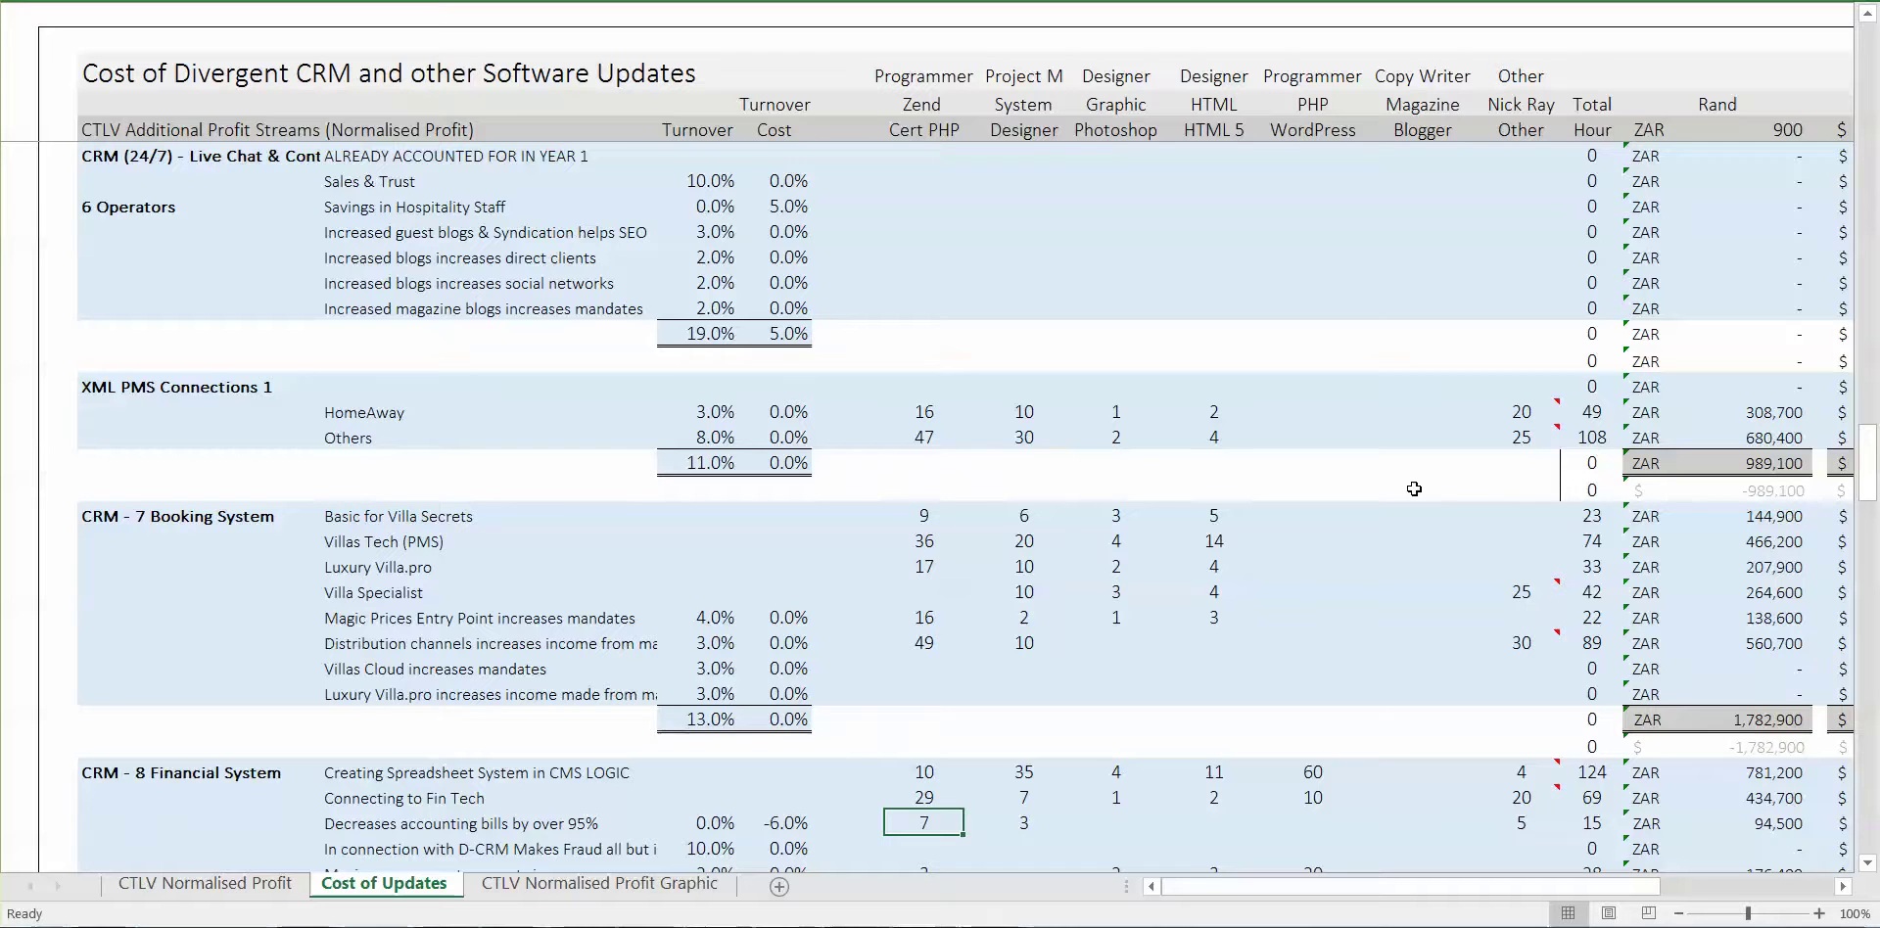
Compare the programmer and project manager hours for the Decreases accounting bills by over 95% item
{"action": "key", "text": "Right"}
{"action": "key", "text": "Left"}
{"action": "key", "text": "Right"}
{"action": "key", "text": "Left"}
Review the hour estimates of the Magic management accounts item across the role columns and back to its section label
{"action": "key", "text": "Down"}
{"action": "key", "text": "Down"}
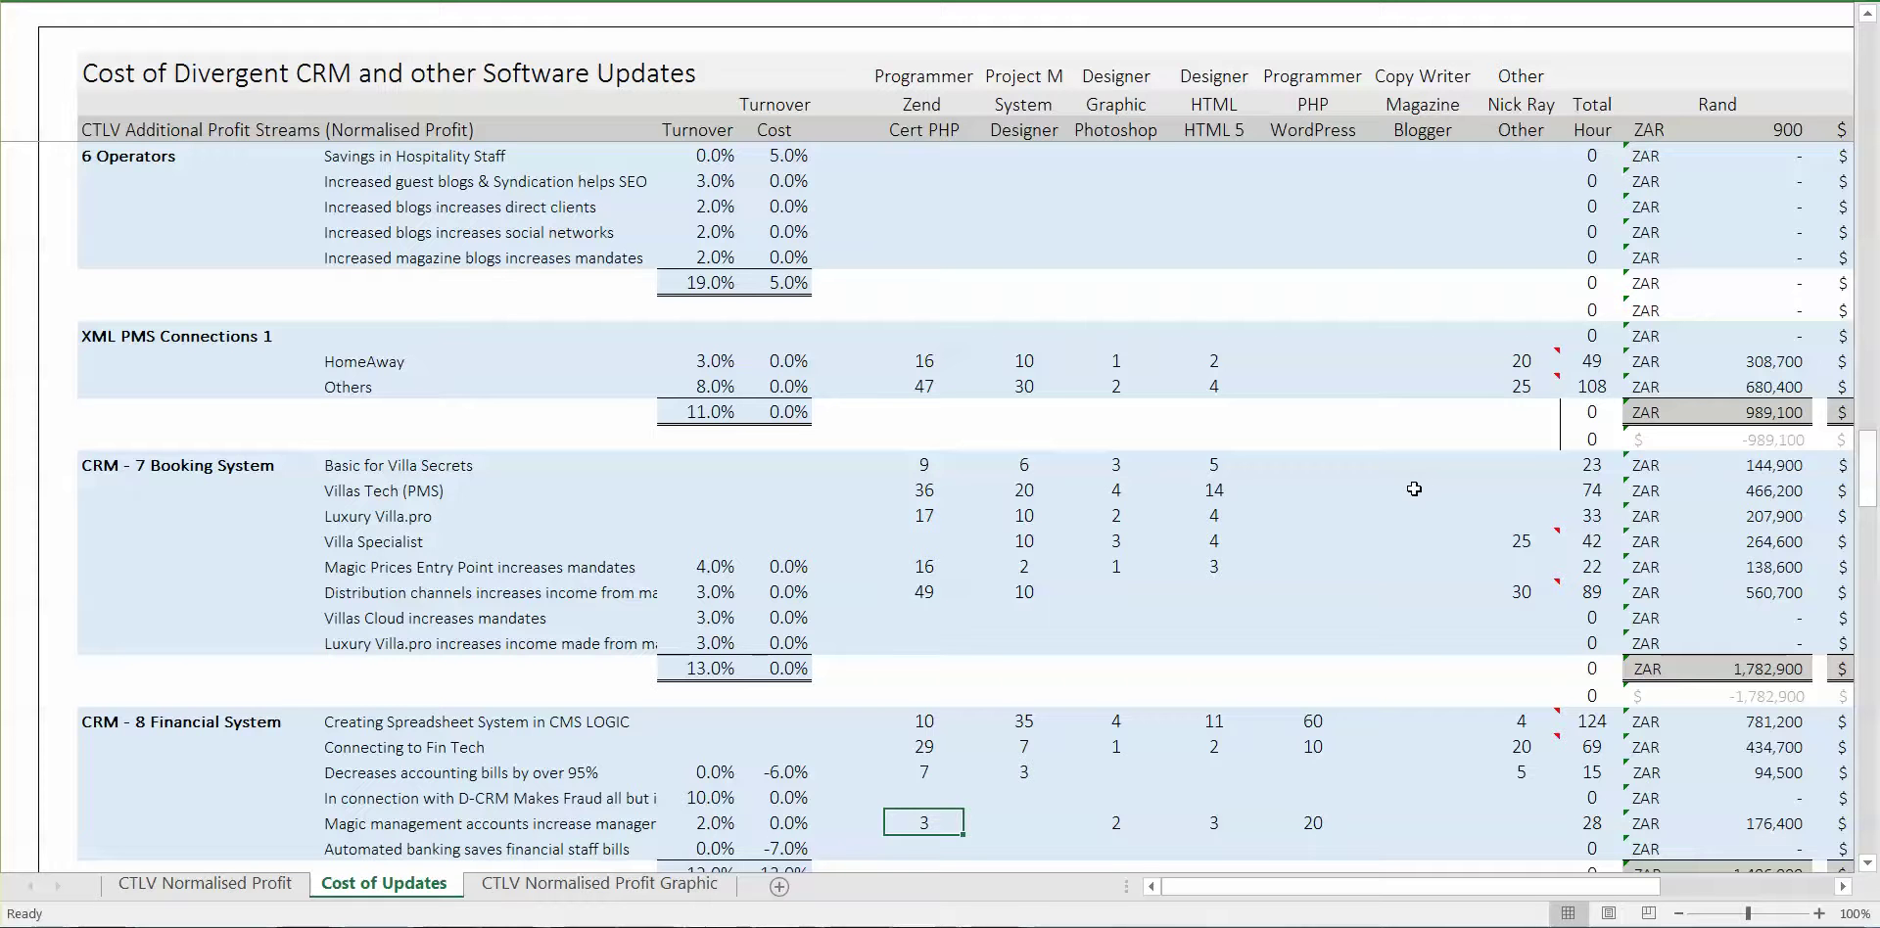
{"action": "key", "text": "Right"}
{"action": "key", "text": "Right"}
{"action": "key", "text": "Right"}
{"action": "key", "text": "Right"}
{"action": "key", "text": "Left"}
{"action": "key", "text": "Left"}
{"action": "key", "text": "Left"}
{"action": "key", "text": "Left"}
{"action": "key", "text": "Left"}
{"action": "key", "text": "Left"}
{"action": "key", "text": "Left"}
{"action": "key", "text": "Left"}
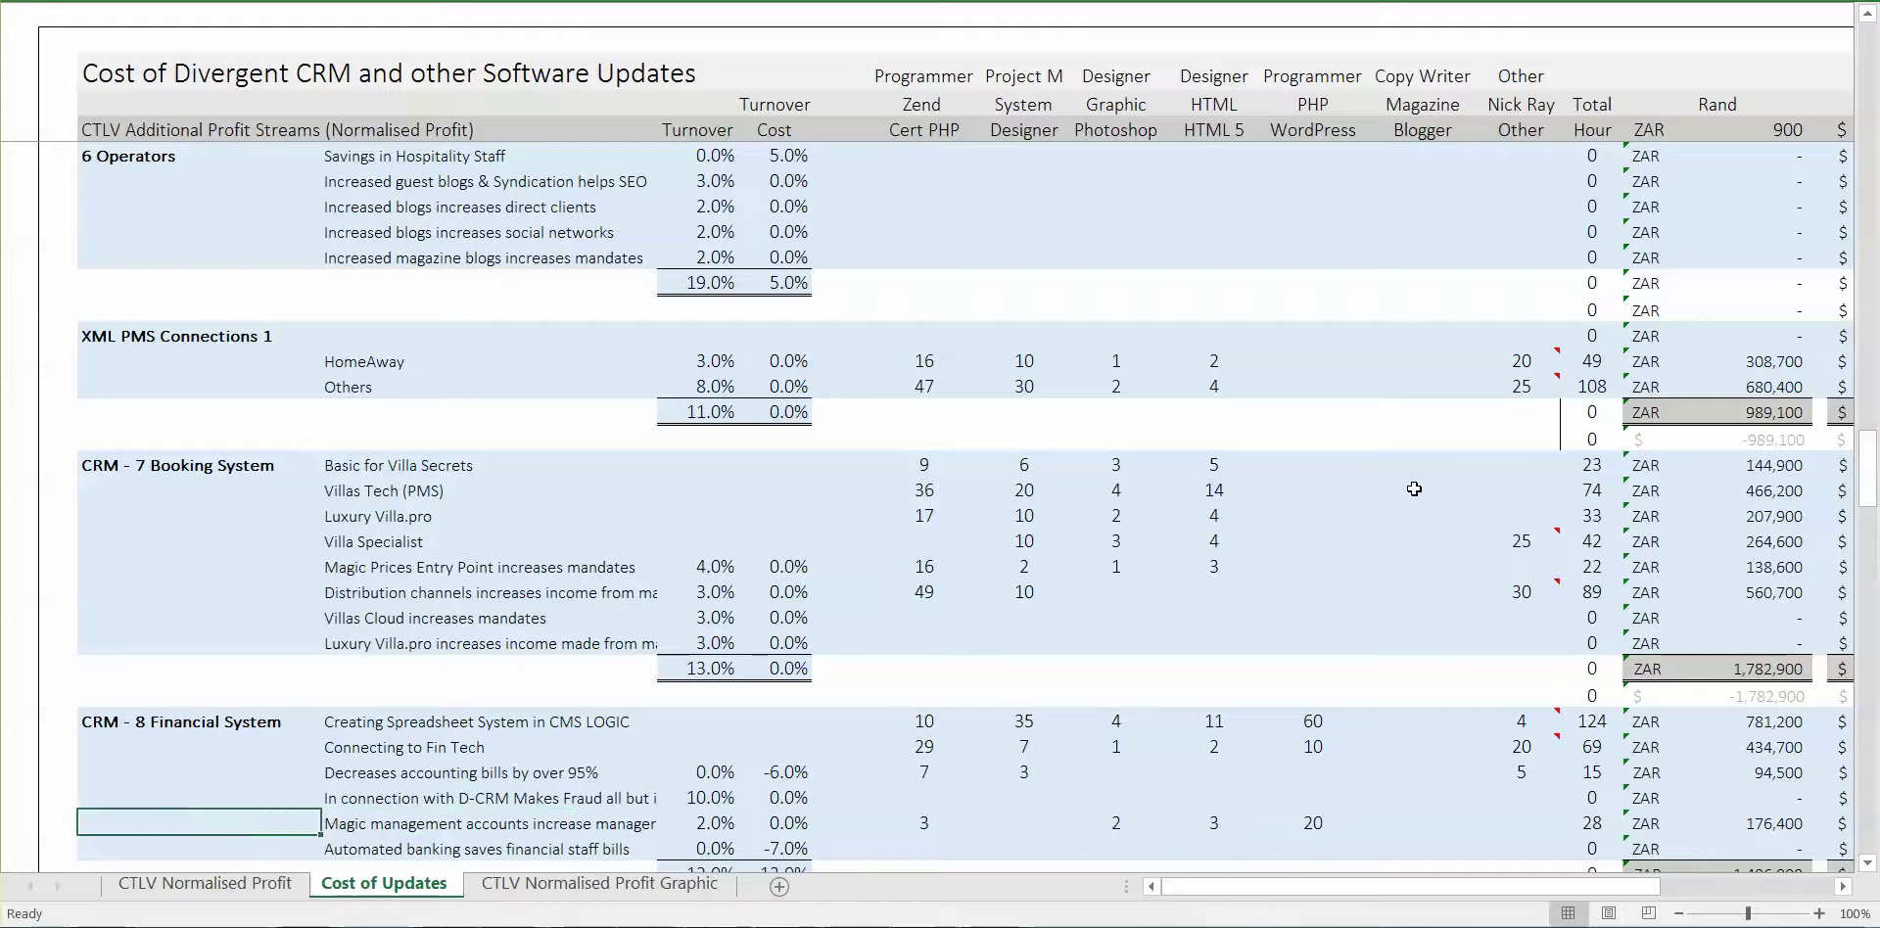
Follow the Financial System totals row from the turnover percentages to the Rand total
{"action": "key", "text": "Right"}
{"action": "key", "text": "Down"}
{"action": "key", "text": "Down"}
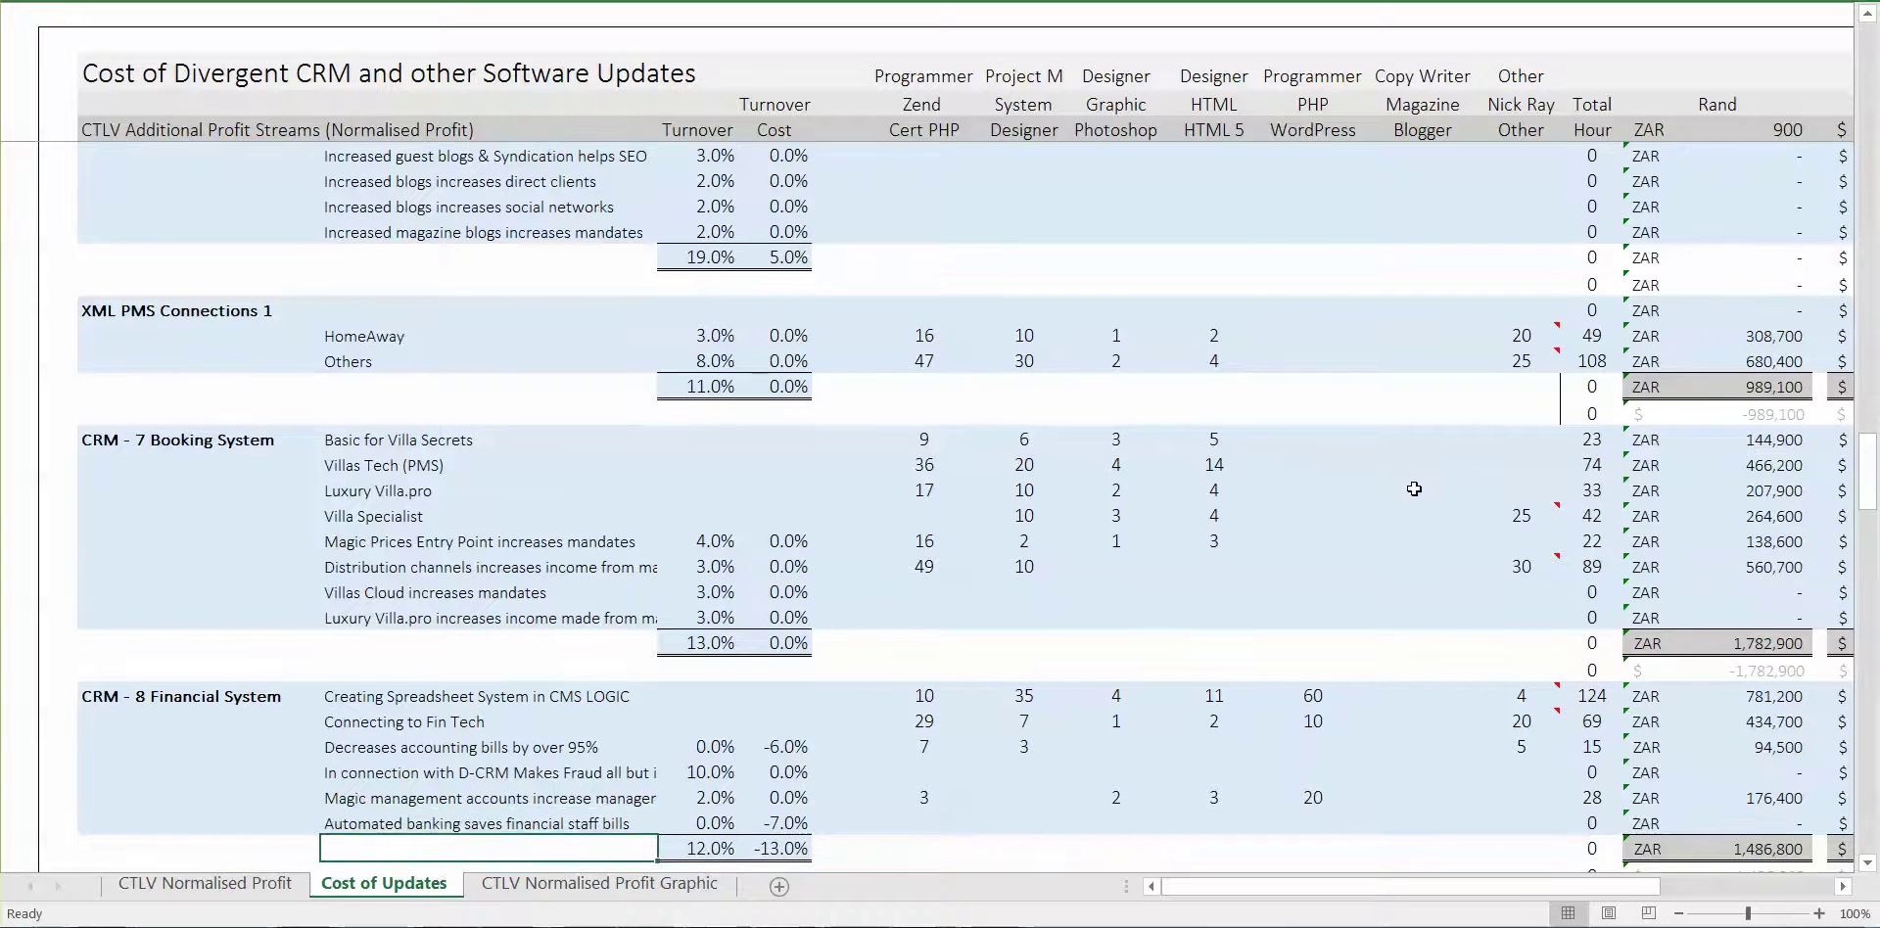
{"action": "key", "text": "Right"}
{"action": "key", "text": "Right"}
{"action": "key", "text": "Right"}
{"action": "key", "text": "Right"}
{"action": "key", "text": "Right"}
{"action": "key", "text": "Right"}
{"action": "key", "text": "Right"}
{"action": "key", "text": "Right"}
{"action": "key", "text": "Right"}
{"action": "key", "text": "Right"}
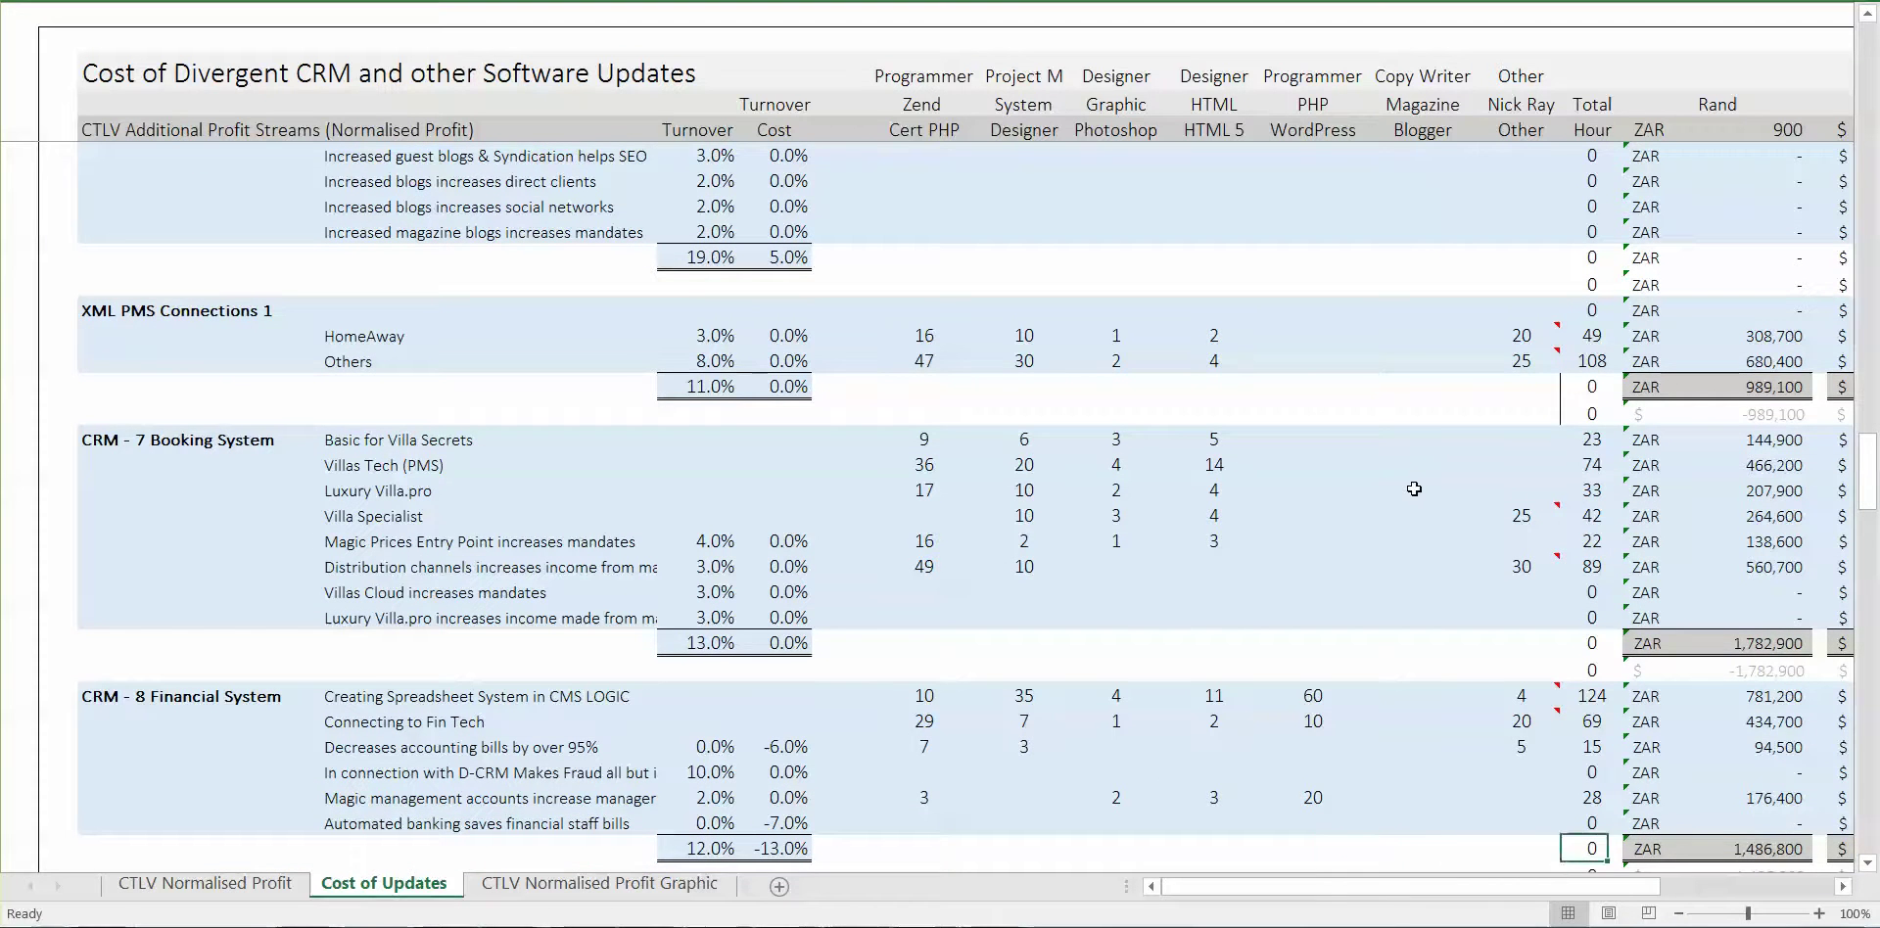
{"action": "key", "text": "Right"}
{"action": "key", "text": "Right"}
{"action": "key", "text": "Left"}
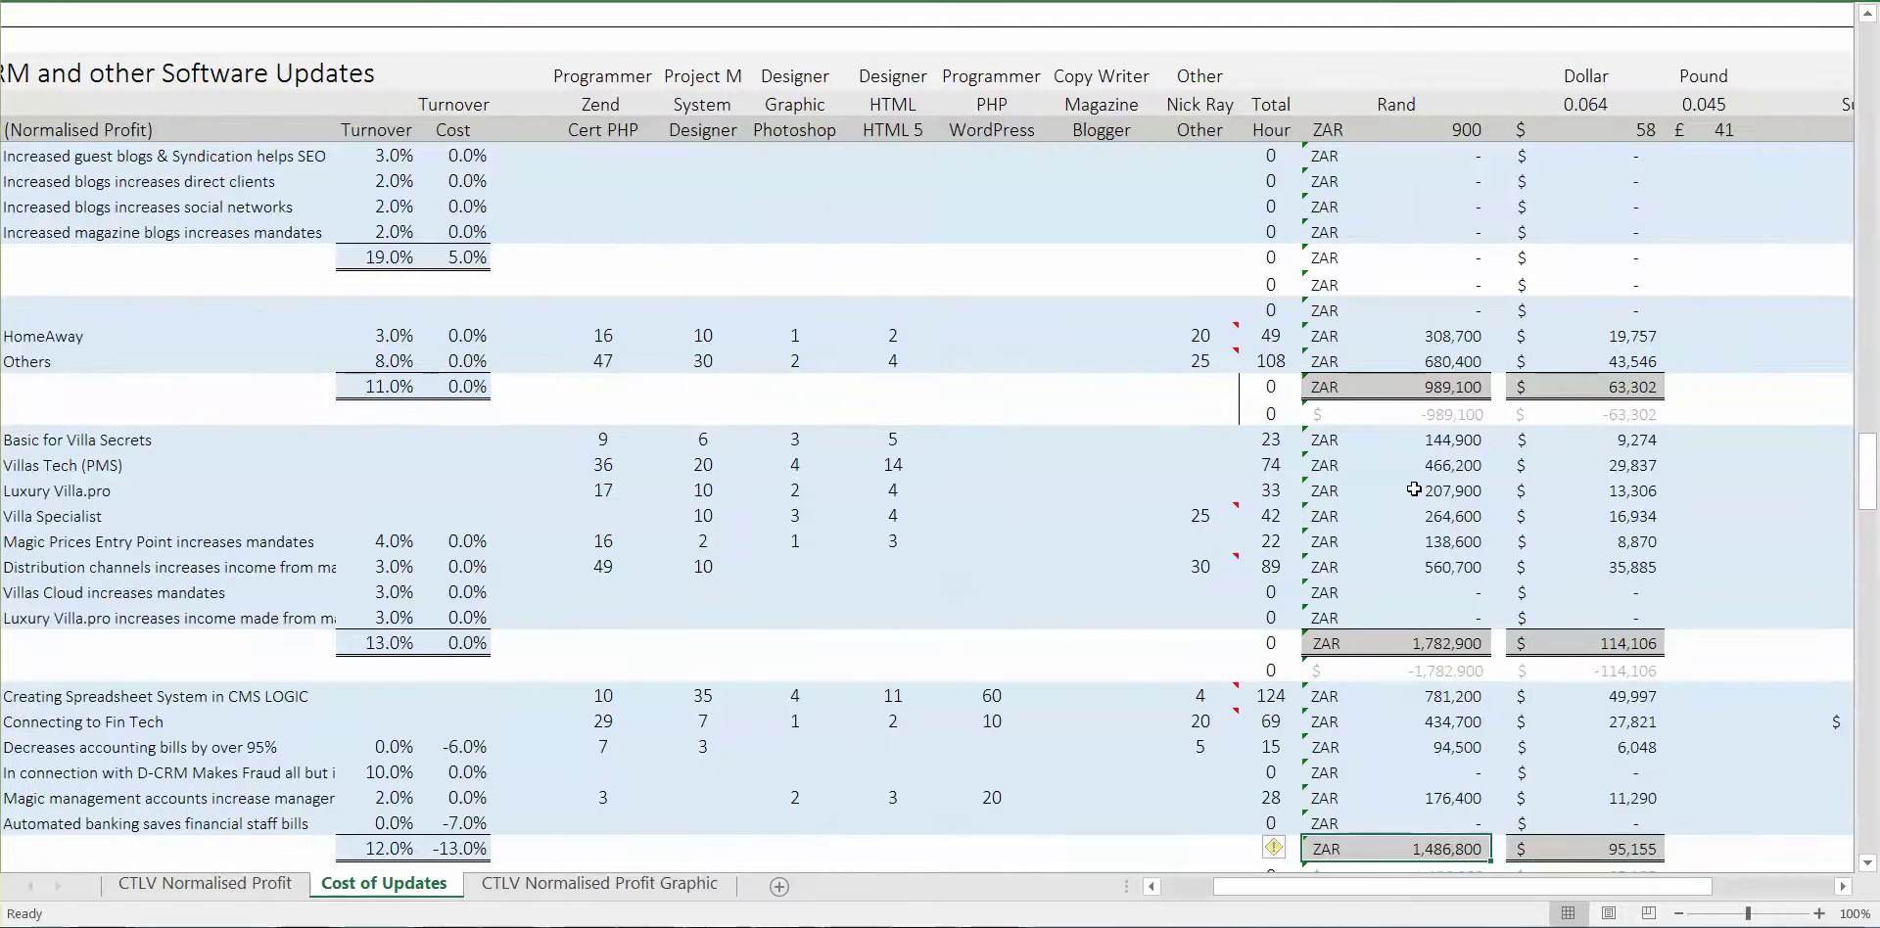
Look back across the Financial System totals row and return to the Zend programmer column
{"action": "key", "text": "Left"}
{"action": "key", "text": "Left"}
{"action": "key", "text": "Left"}
{"action": "key", "text": "Left"}
{"action": "key", "text": "Left"}
{"action": "key", "text": "Left"}
{"action": "key", "text": "Left"}
{"action": "key", "text": "Left"}
{"action": "key", "text": "Left"}
{"action": "key", "text": "Left"}
{"action": "key", "text": "Left"}
{"action": "key", "text": "Left"}
{"action": "key", "text": "Left"}
{"action": "key", "text": "Left"}
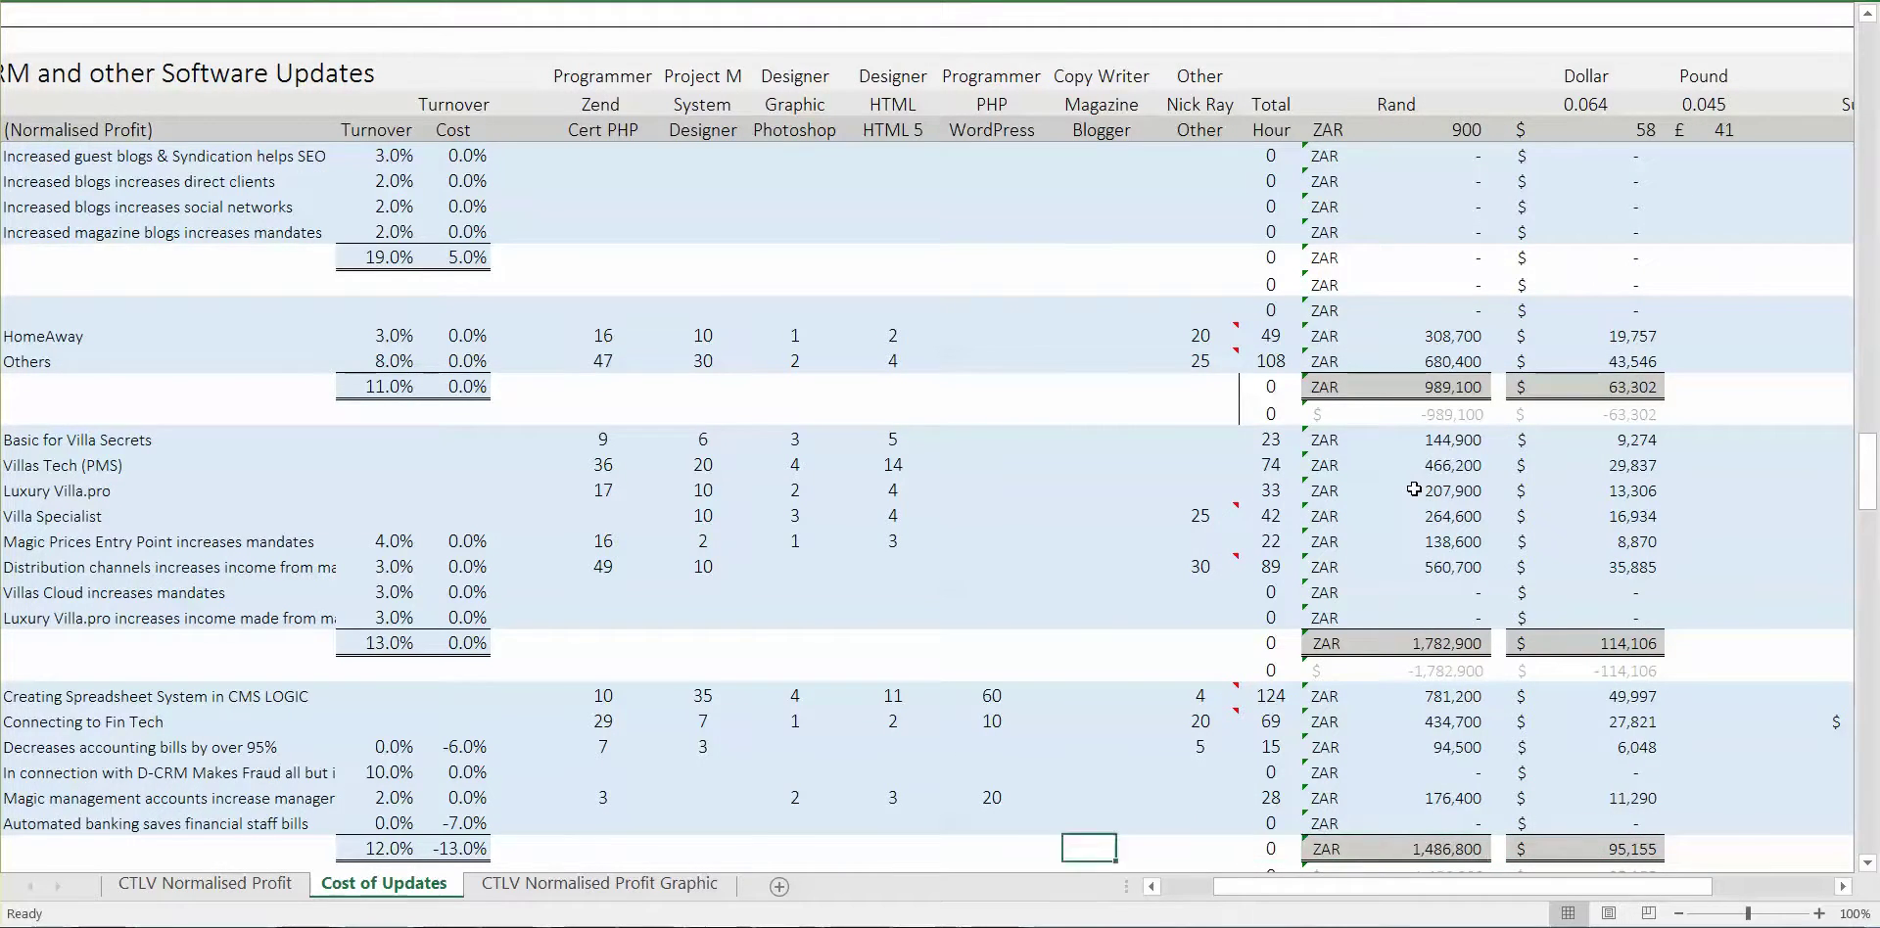
{"action": "key", "text": "Right"}
{"action": "key", "text": "Right"}
{"action": "key", "text": "Right"}
{"action": "key", "text": "Right"}
{"action": "key", "text": "Right"}
{"action": "key", "text": "Right"}
{"action": "key", "text": "Right"}
{"action": "key", "text": "Right"}
{"action": "key", "text": "Right"}
{"action": "key", "text": "Right"}
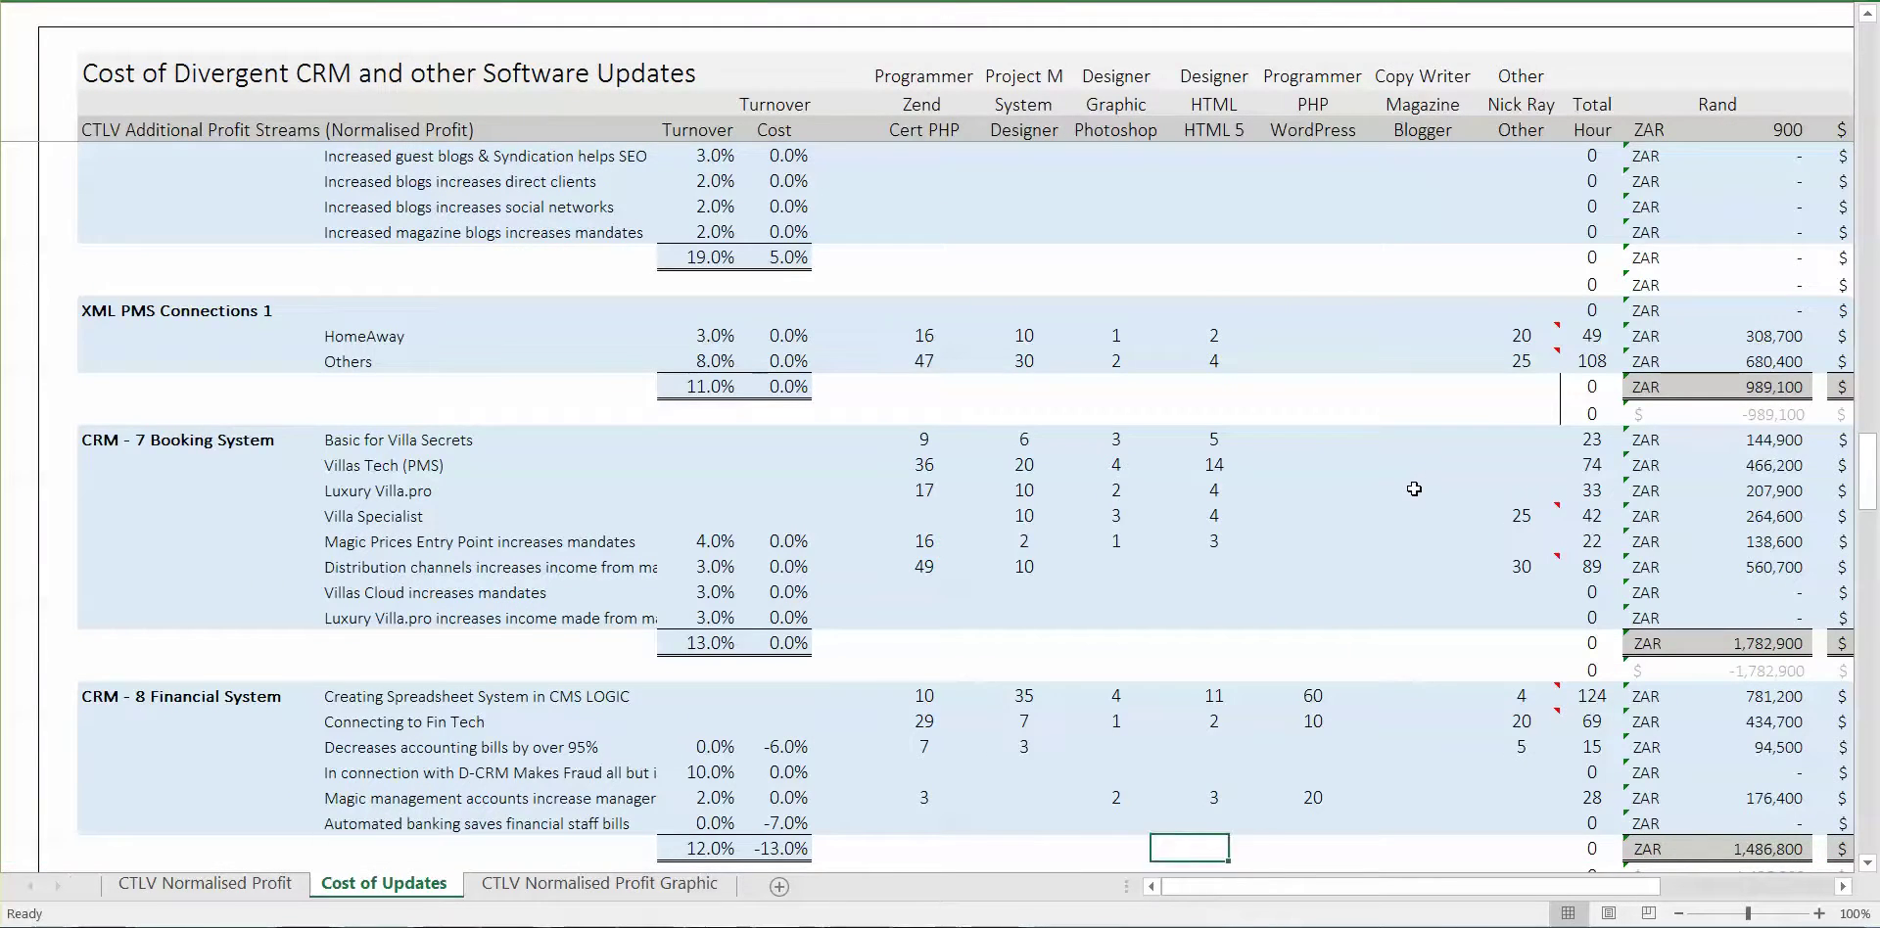
{"action": "key", "text": "Left"}
{"action": "key", "text": "Left"}
{"action": "key", "text": "Left"}
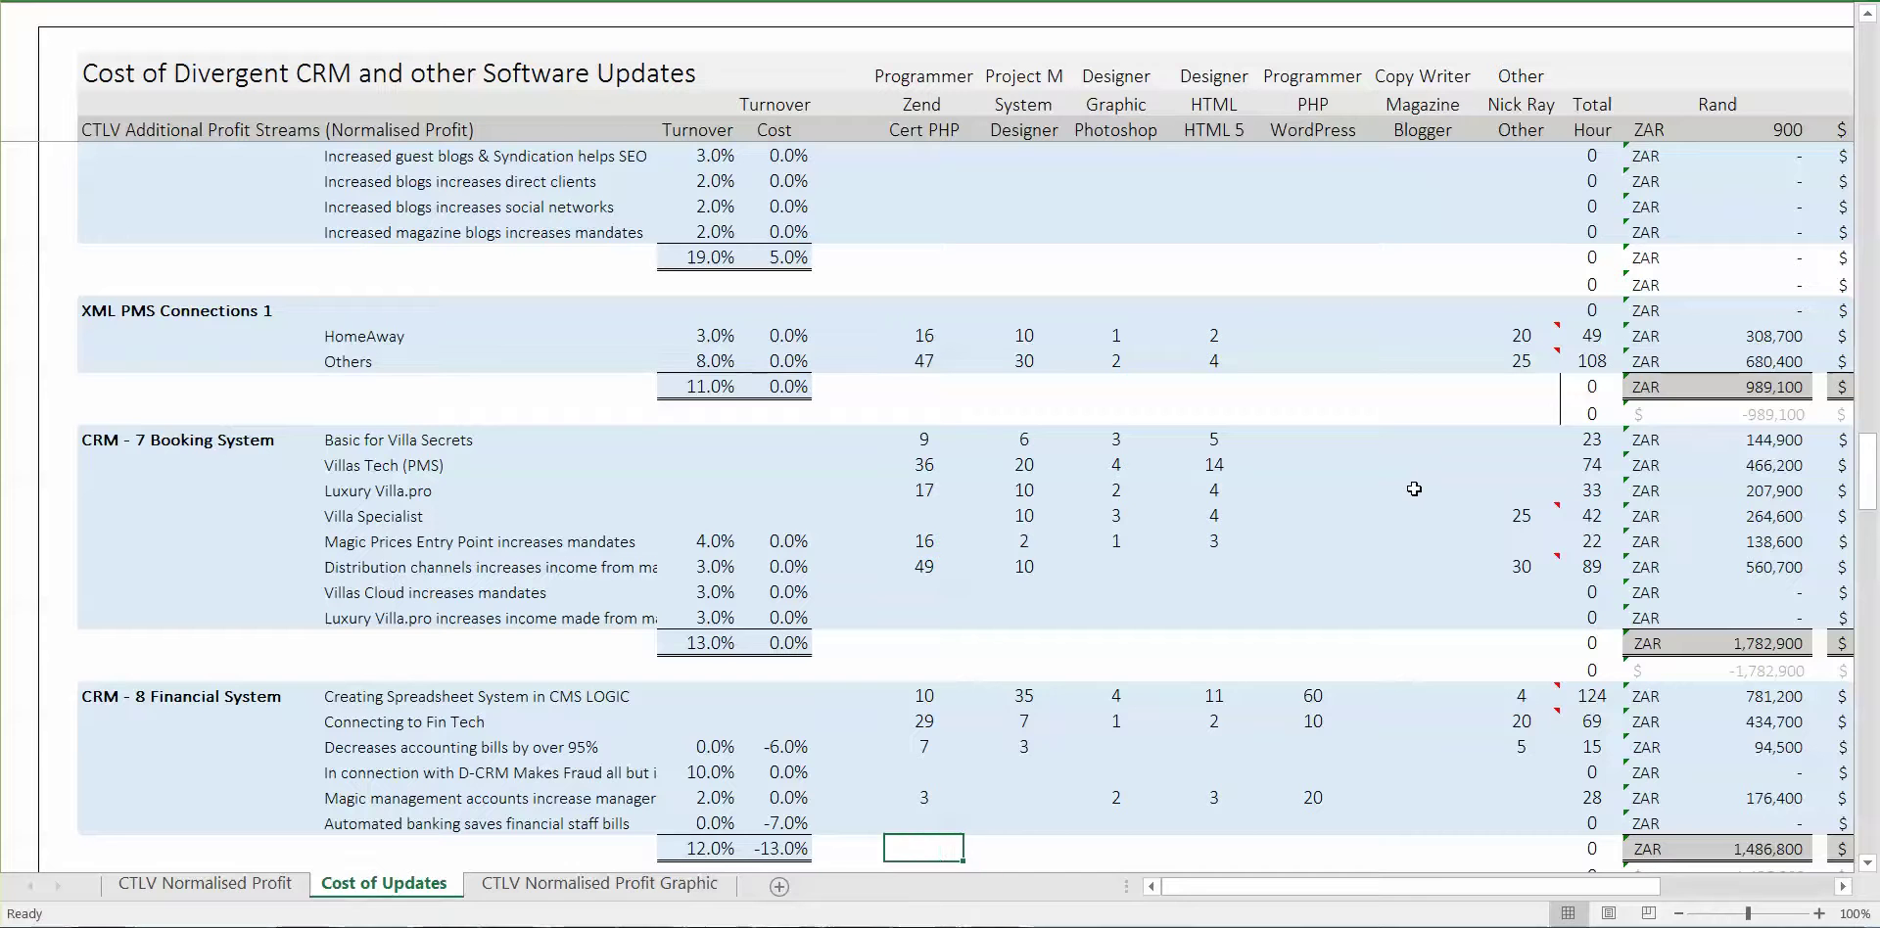
Look through the CRM - 9 Marketing Platform items and return to the Sales Force programmer hours
{"action": "key", "text": "Down"}
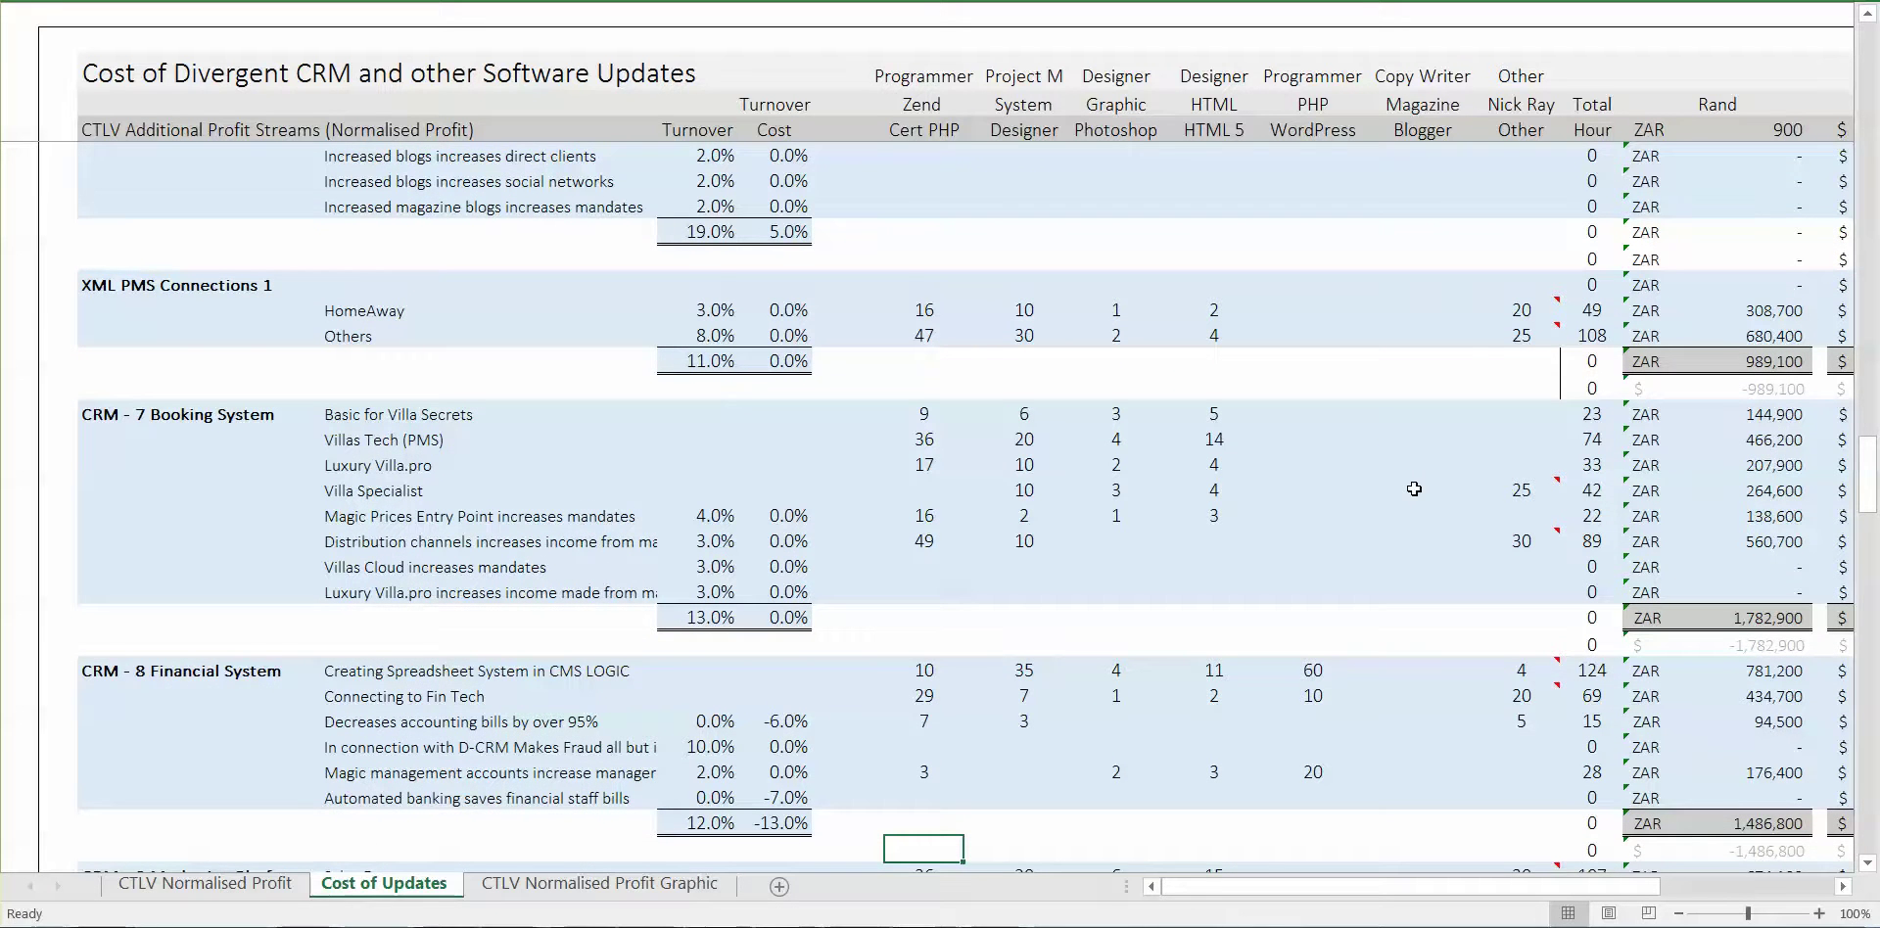
{"action": "key", "text": "Down"}
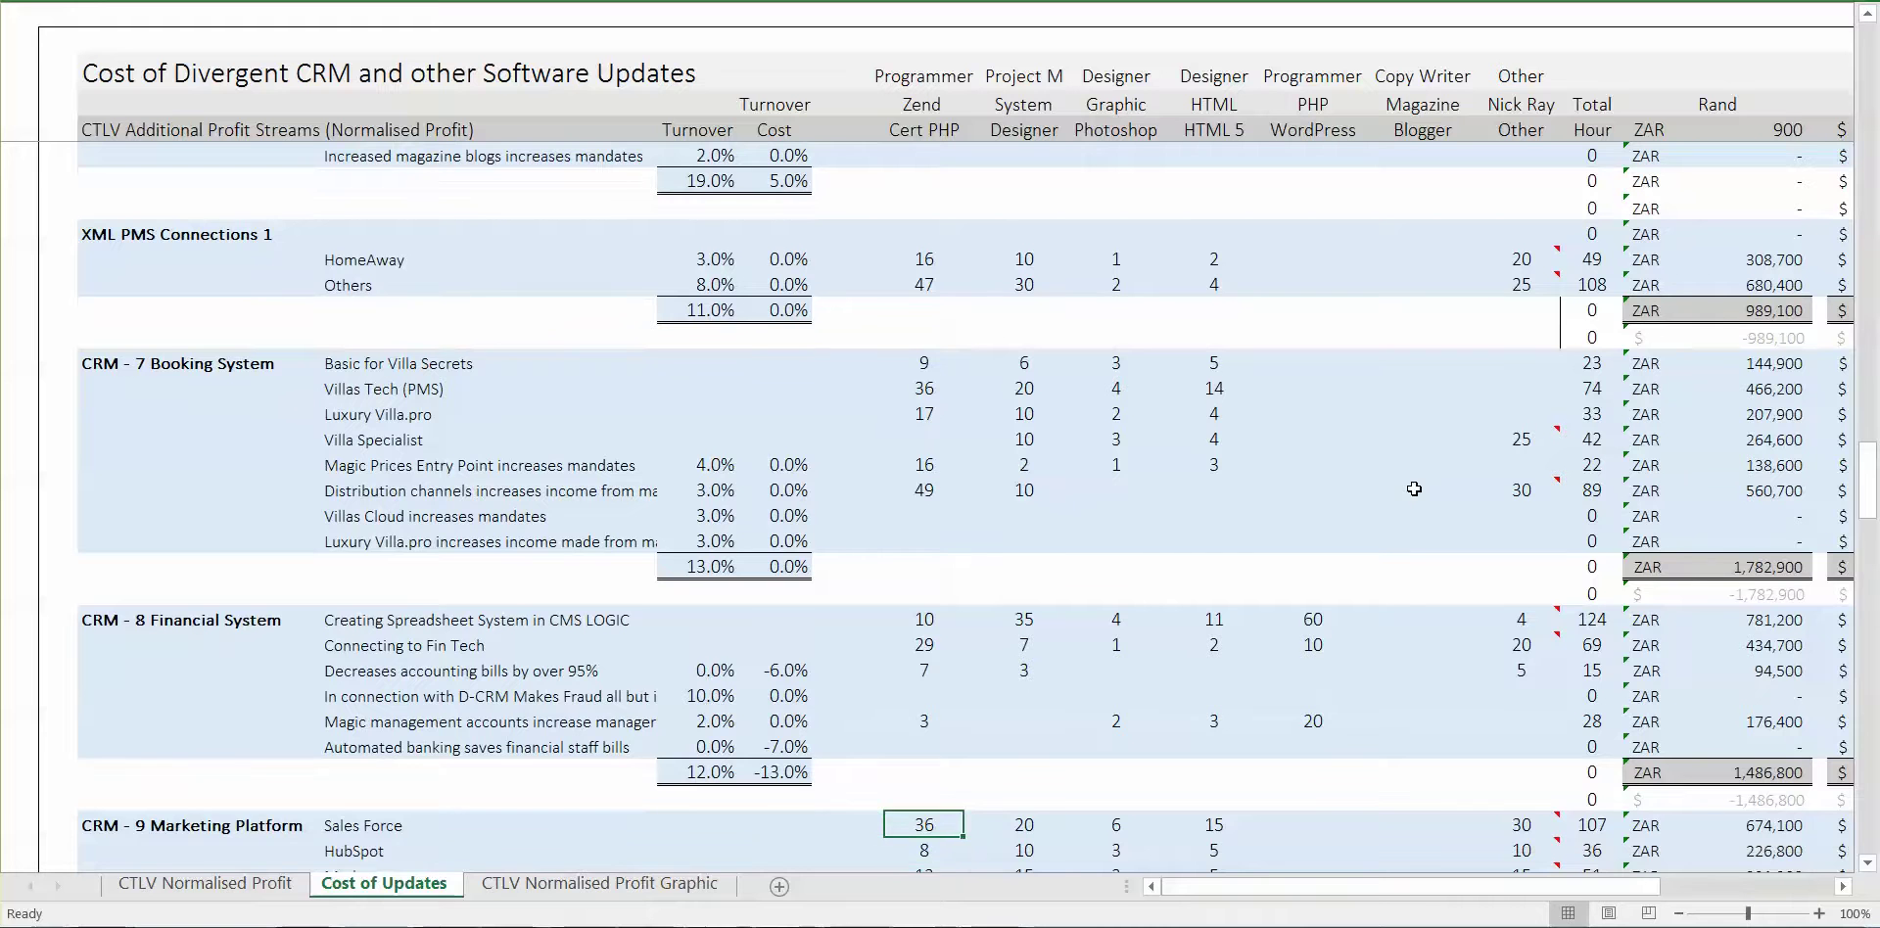
{"action": "key", "text": "Down"}
{"action": "key", "text": "Down"}
{"action": "key", "text": "Down"}
{"action": "key", "text": "Down"}
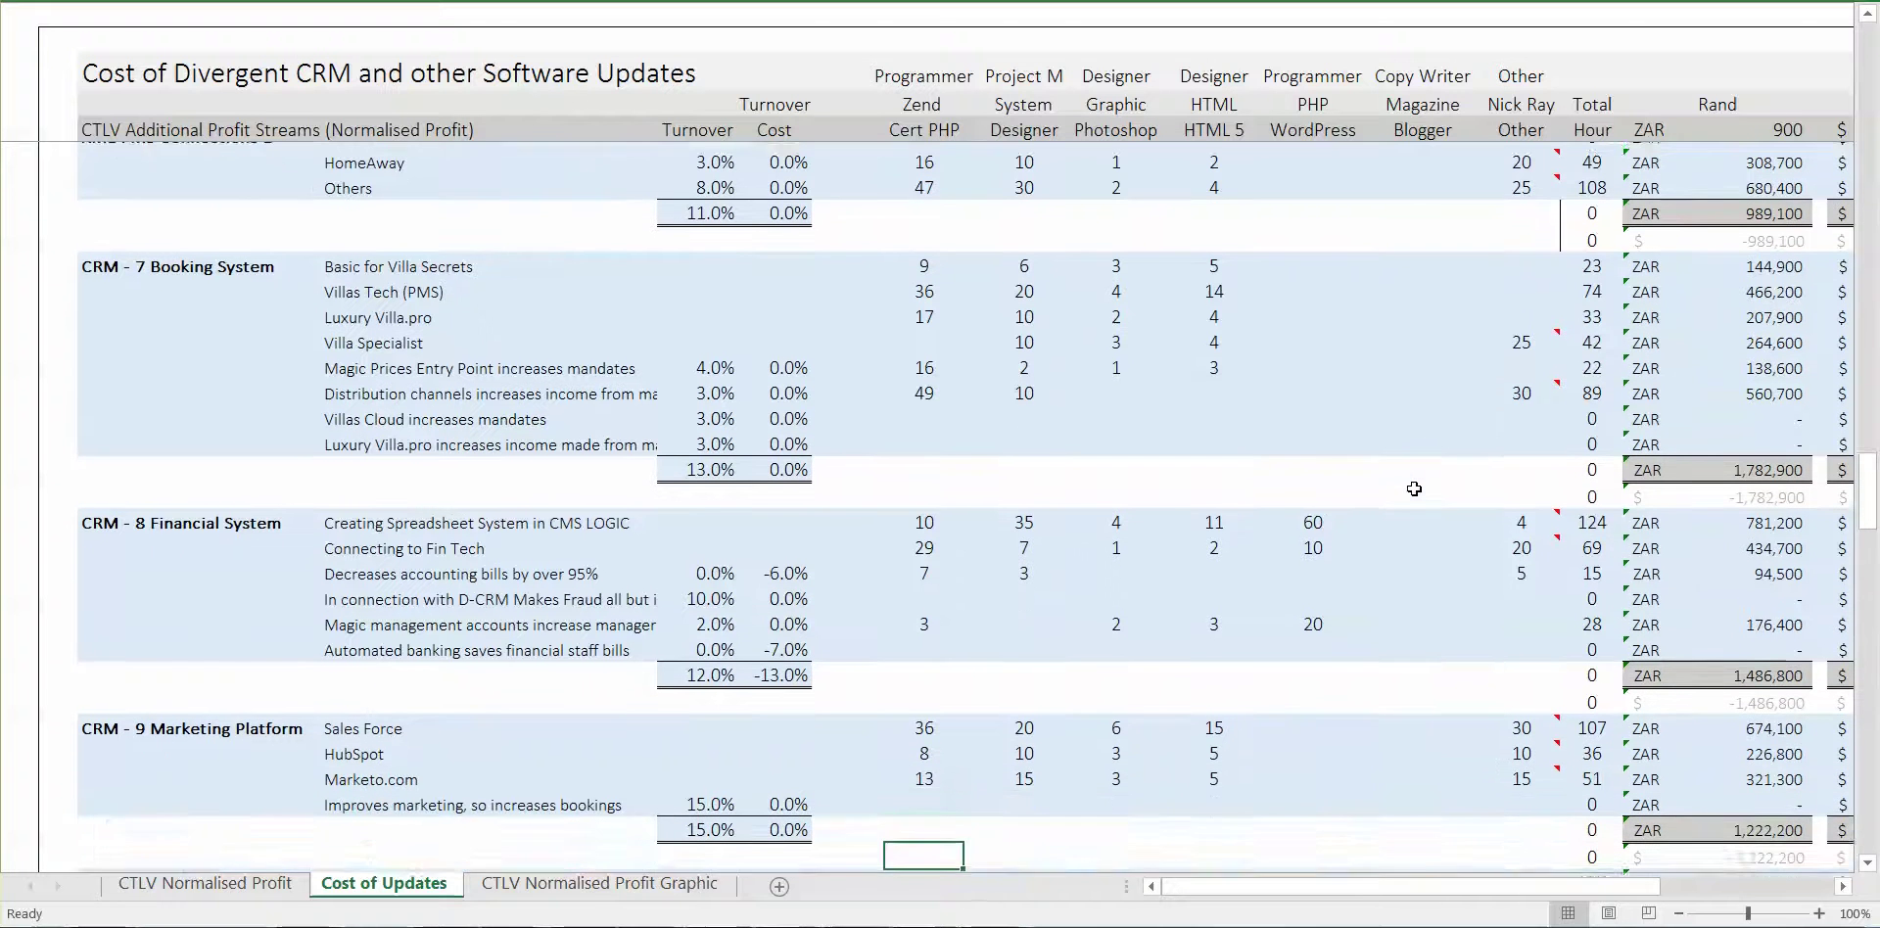
{"action": "key", "text": "Up"}
{"action": "key", "text": "Up"}
{"action": "key", "text": "Up"}
{"action": "key", "text": "Up"}
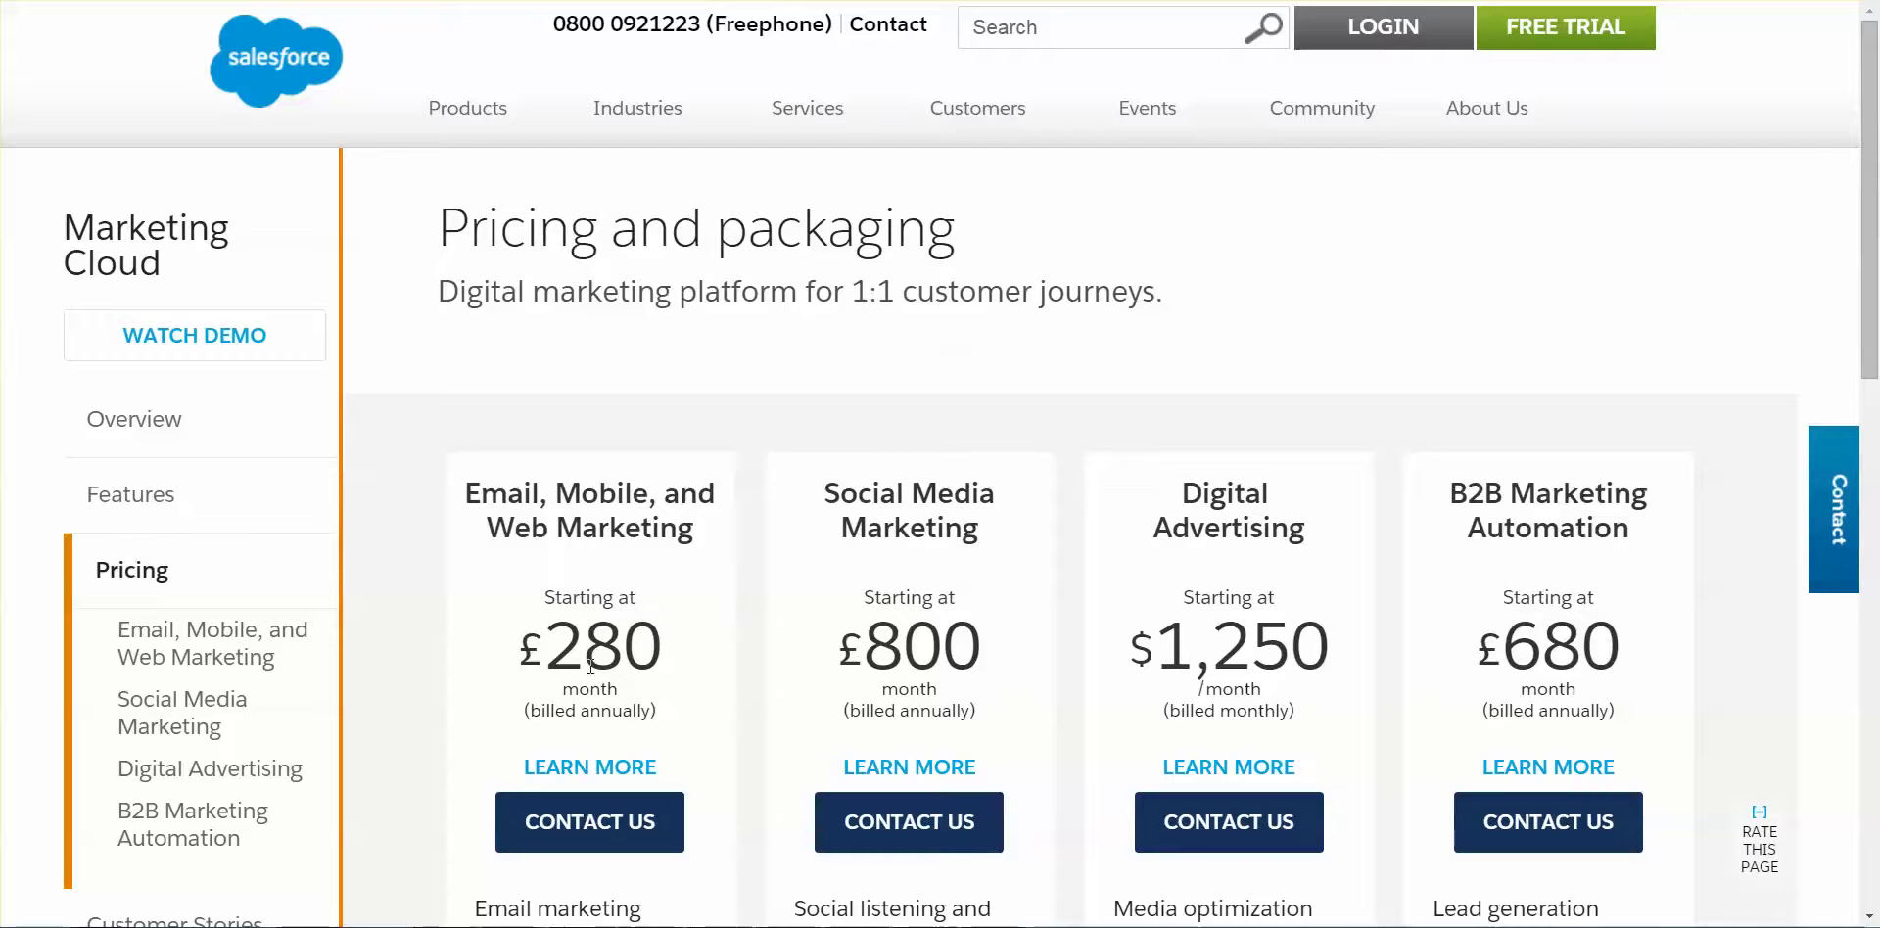
Switch from the Salesforce pricing page back to the Excel workbook and check the HubSpot programmer hours
{"action": "key", "text": "alt+Tab"}
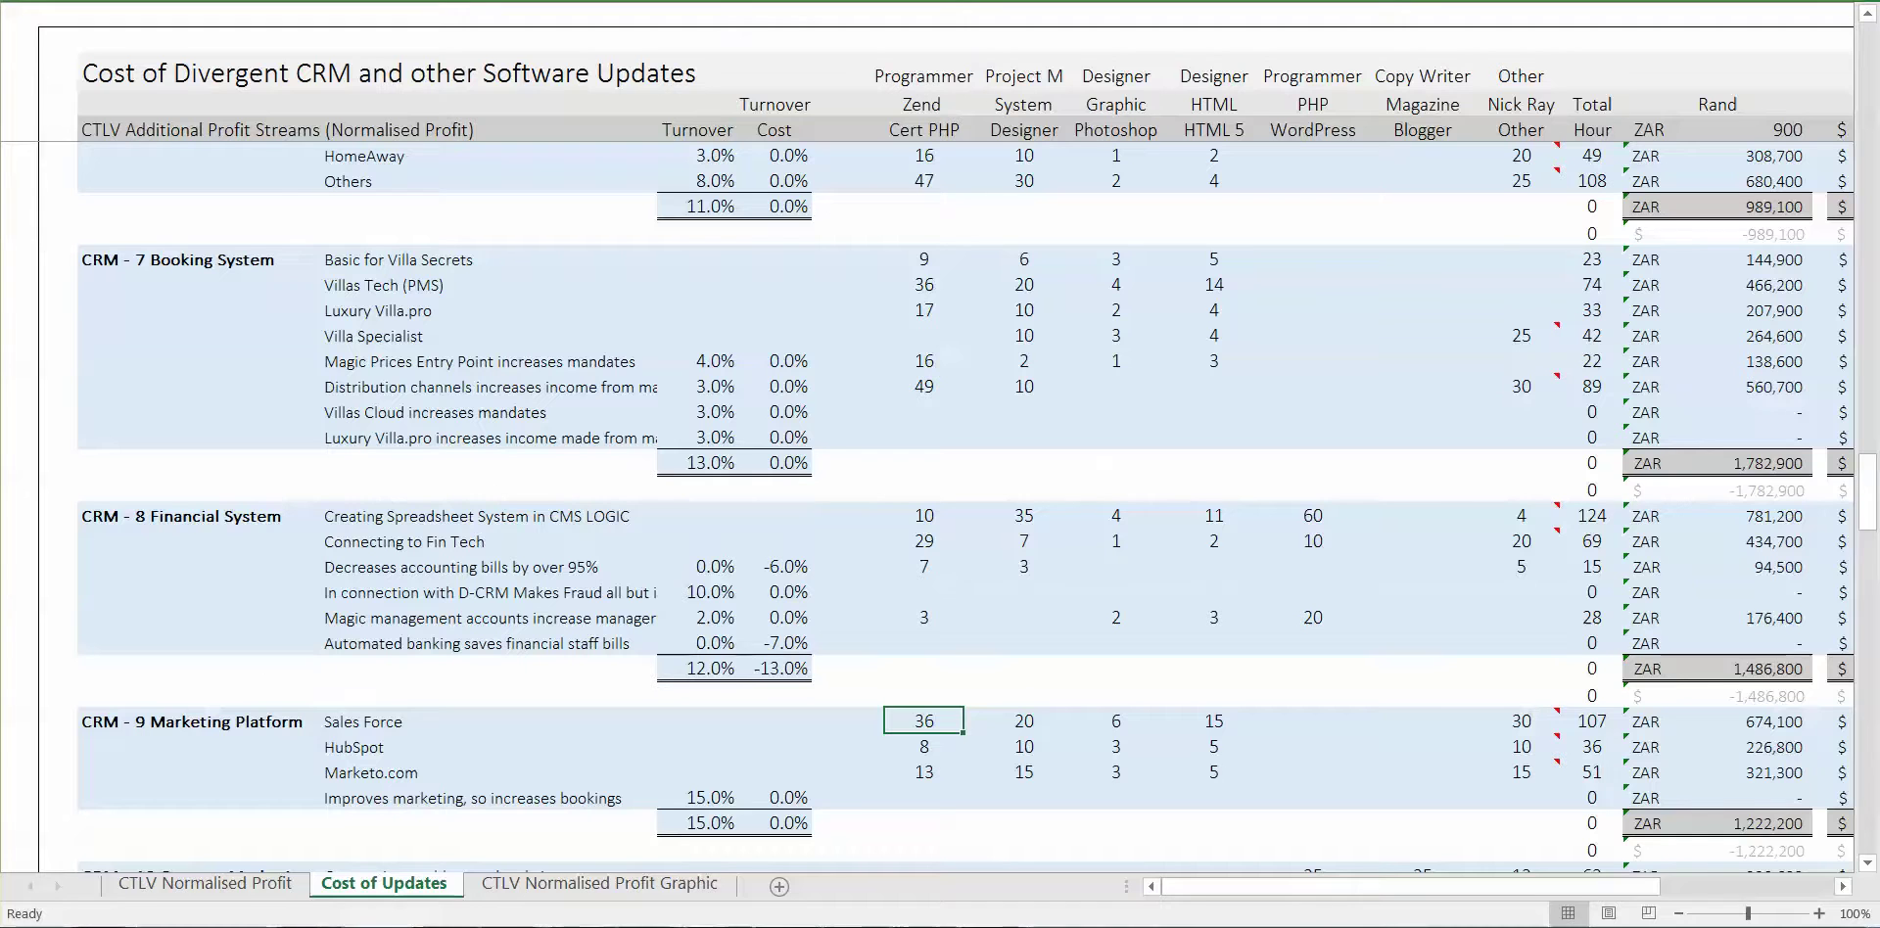
{"action": "left_click", "coordinate": [923, 746]}
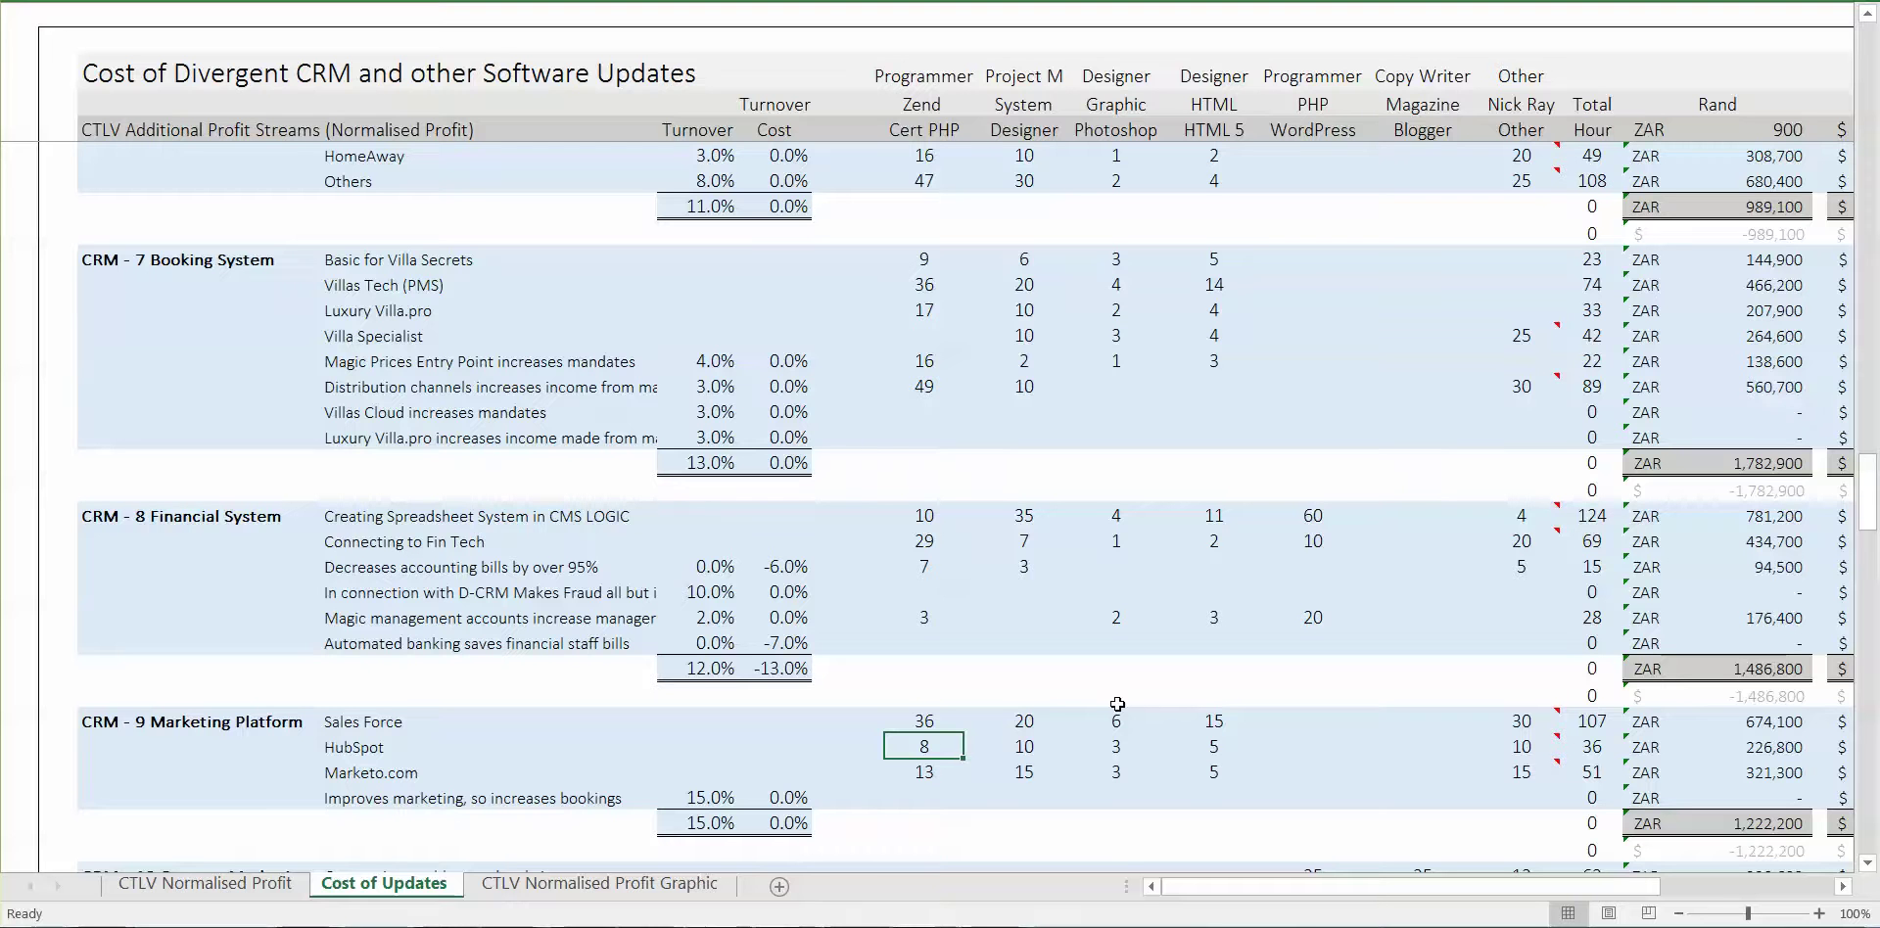
Review the Marketo.com item and its programmer hours in the Marketing Platform section
{"action": "key", "text": "Down"}
{"action": "key", "text": "Left"}
{"action": "key", "text": "Left"}
{"action": "key", "text": "Left"}
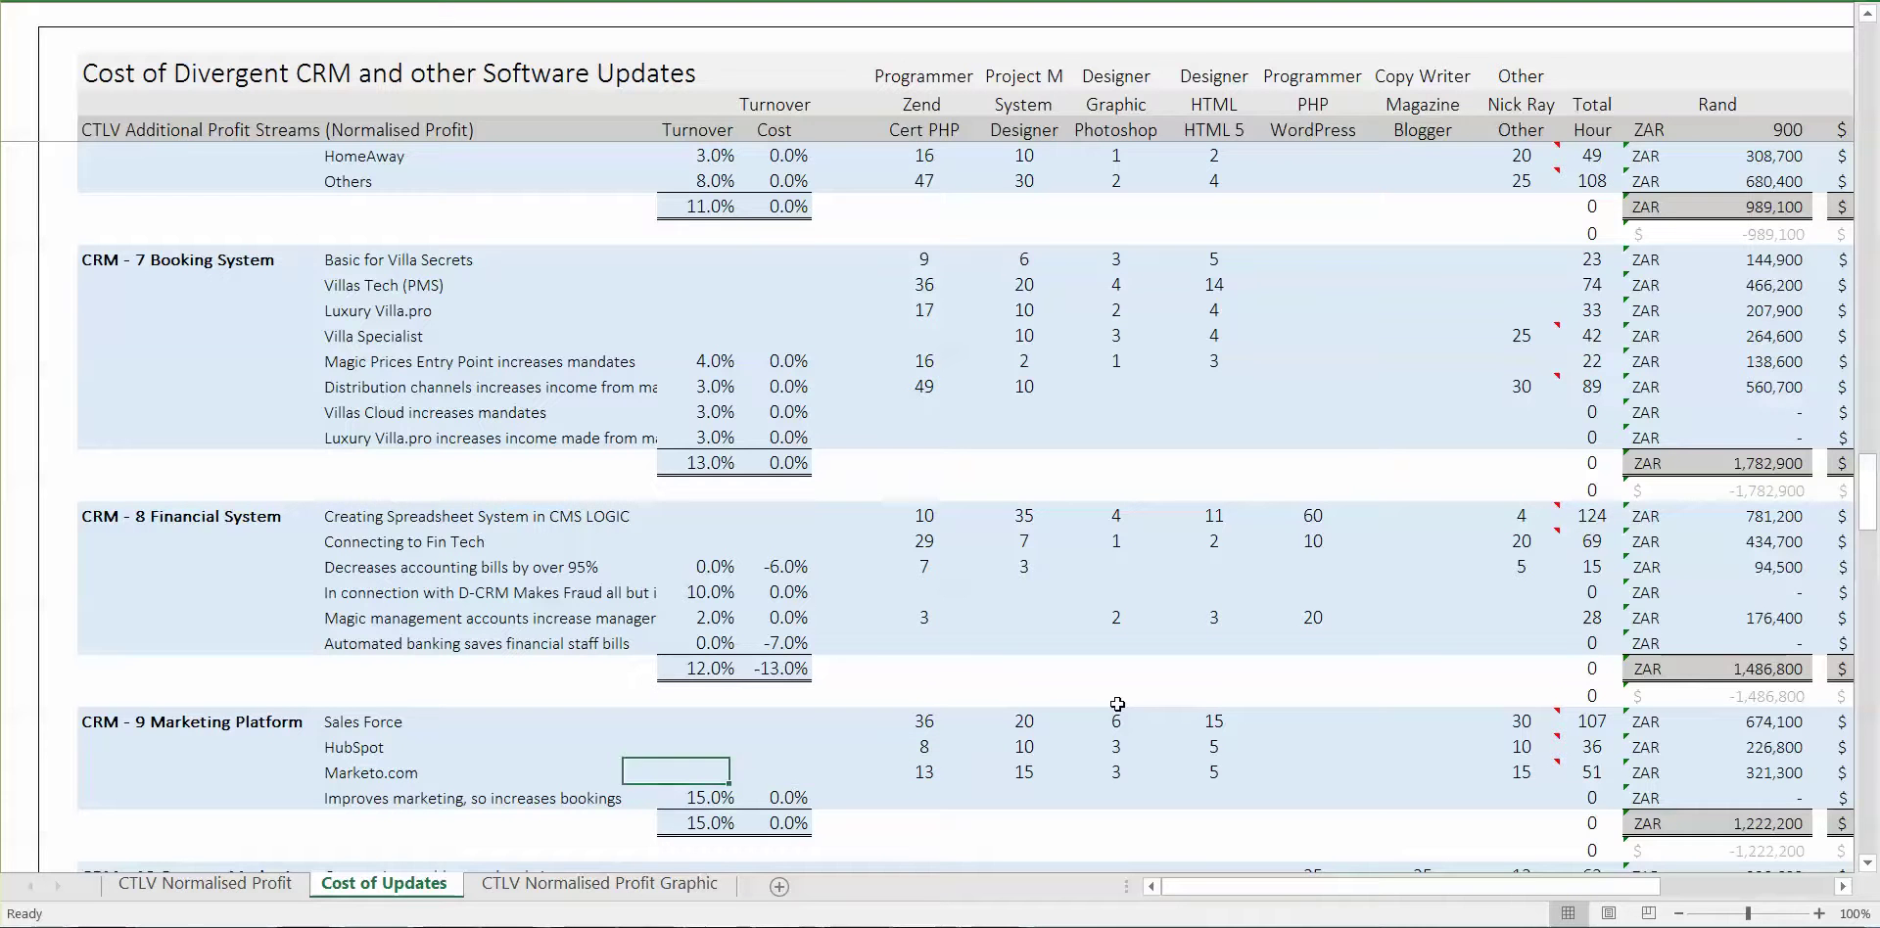
{"action": "key", "text": "Left"}
{"action": "key", "text": "Right"}
{"action": "key", "text": "Right"}
{"action": "key", "text": "Right"}
{"action": "key", "text": "Right"}
{"action": "key", "text": "Right"}
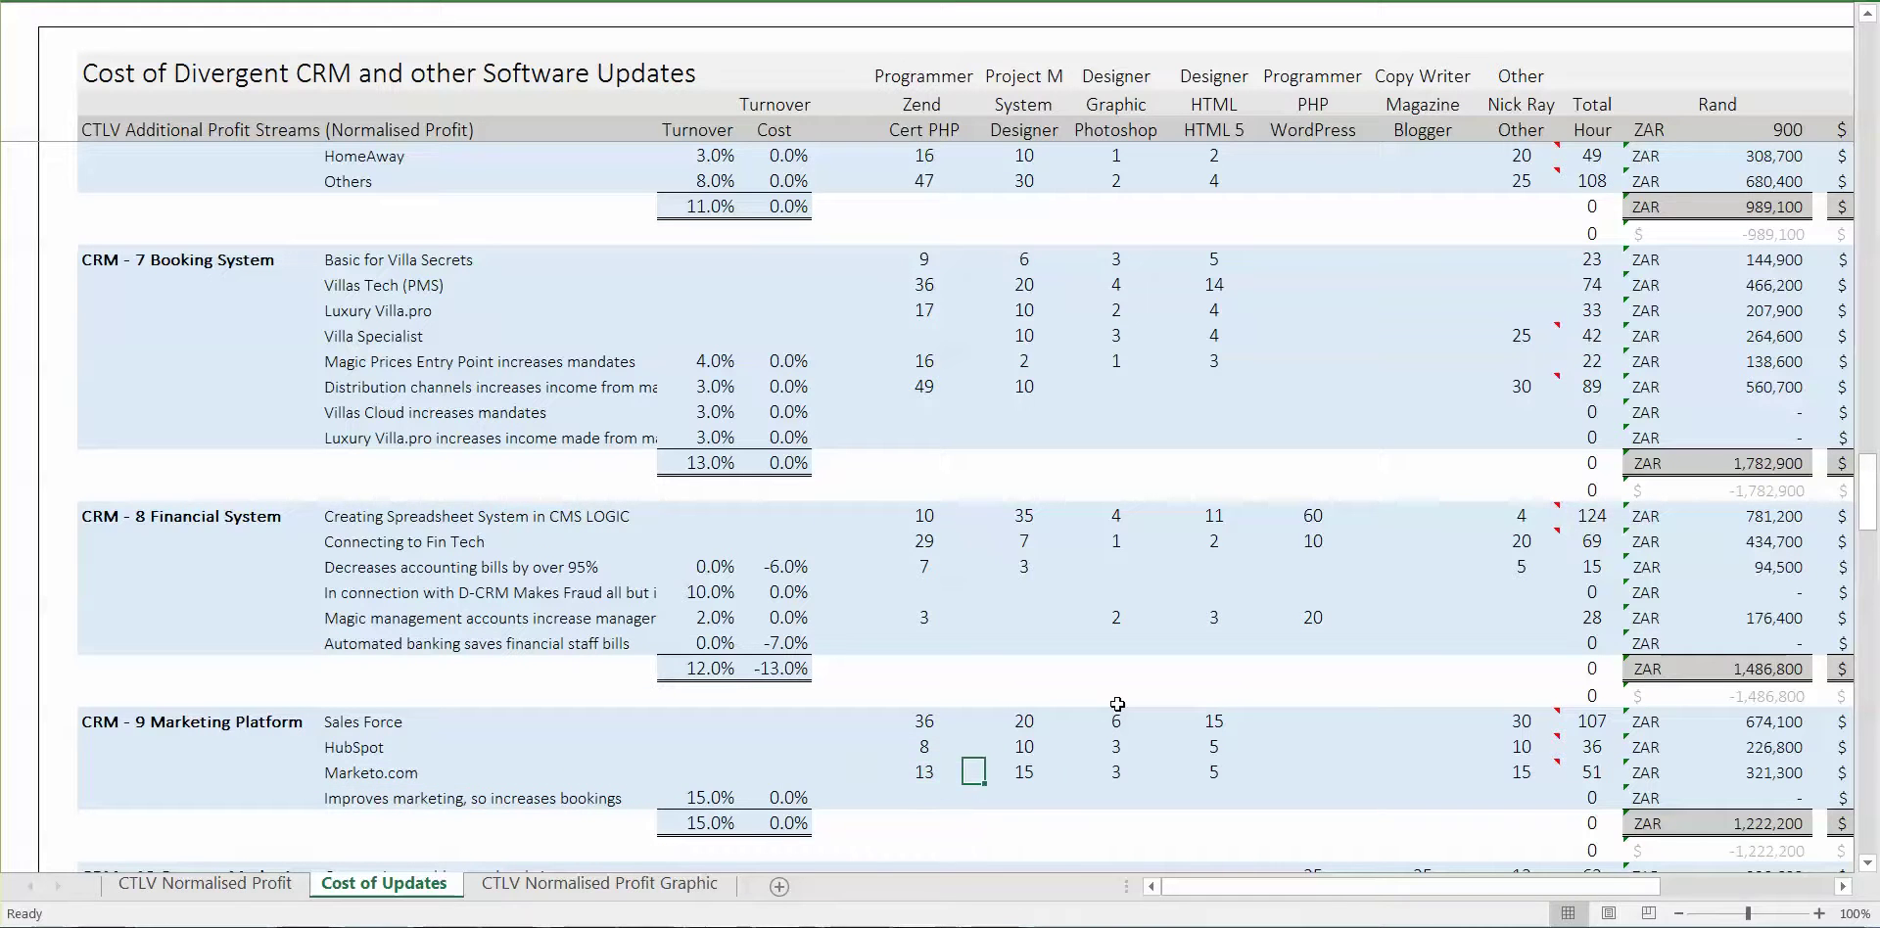
{"action": "key", "text": "Right"}
{"action": "key", "text": "Left"}
{"action": "key", "text": "Left"}
Follow the Marketo.com row through its hours and costs to the monthly dollar subscription
{"action": "key", "text": "Right"}
{"action": "key", "text": "Right"}
{"action": "key", "text": "Right"}
{"action": "key", "text": "Right"}
{"action": "key", "text": "Right"}
{"action": "key", "text": "Right"}
{"action": "key", "text": "Right"}
{"action": "key", "text": "Right"}
{"action": "key", "text": "Right"}
{"action": "key", "text": "Right"}
{"action": "key", "text": "Right"}
{"action": "key", "text": "Right"}
{"action": "key", "text": "Right"}
{"action": "key", "text": "Right"}
{"action": "key", "text": "Right"}
{"action": "key", "text": "Right"}
{"action": "key", "text": "Right"}
{"action": "key", "text": "Right"}
{"action": "key", "text": "Right"}
{"action": "key", "text": "Right"}
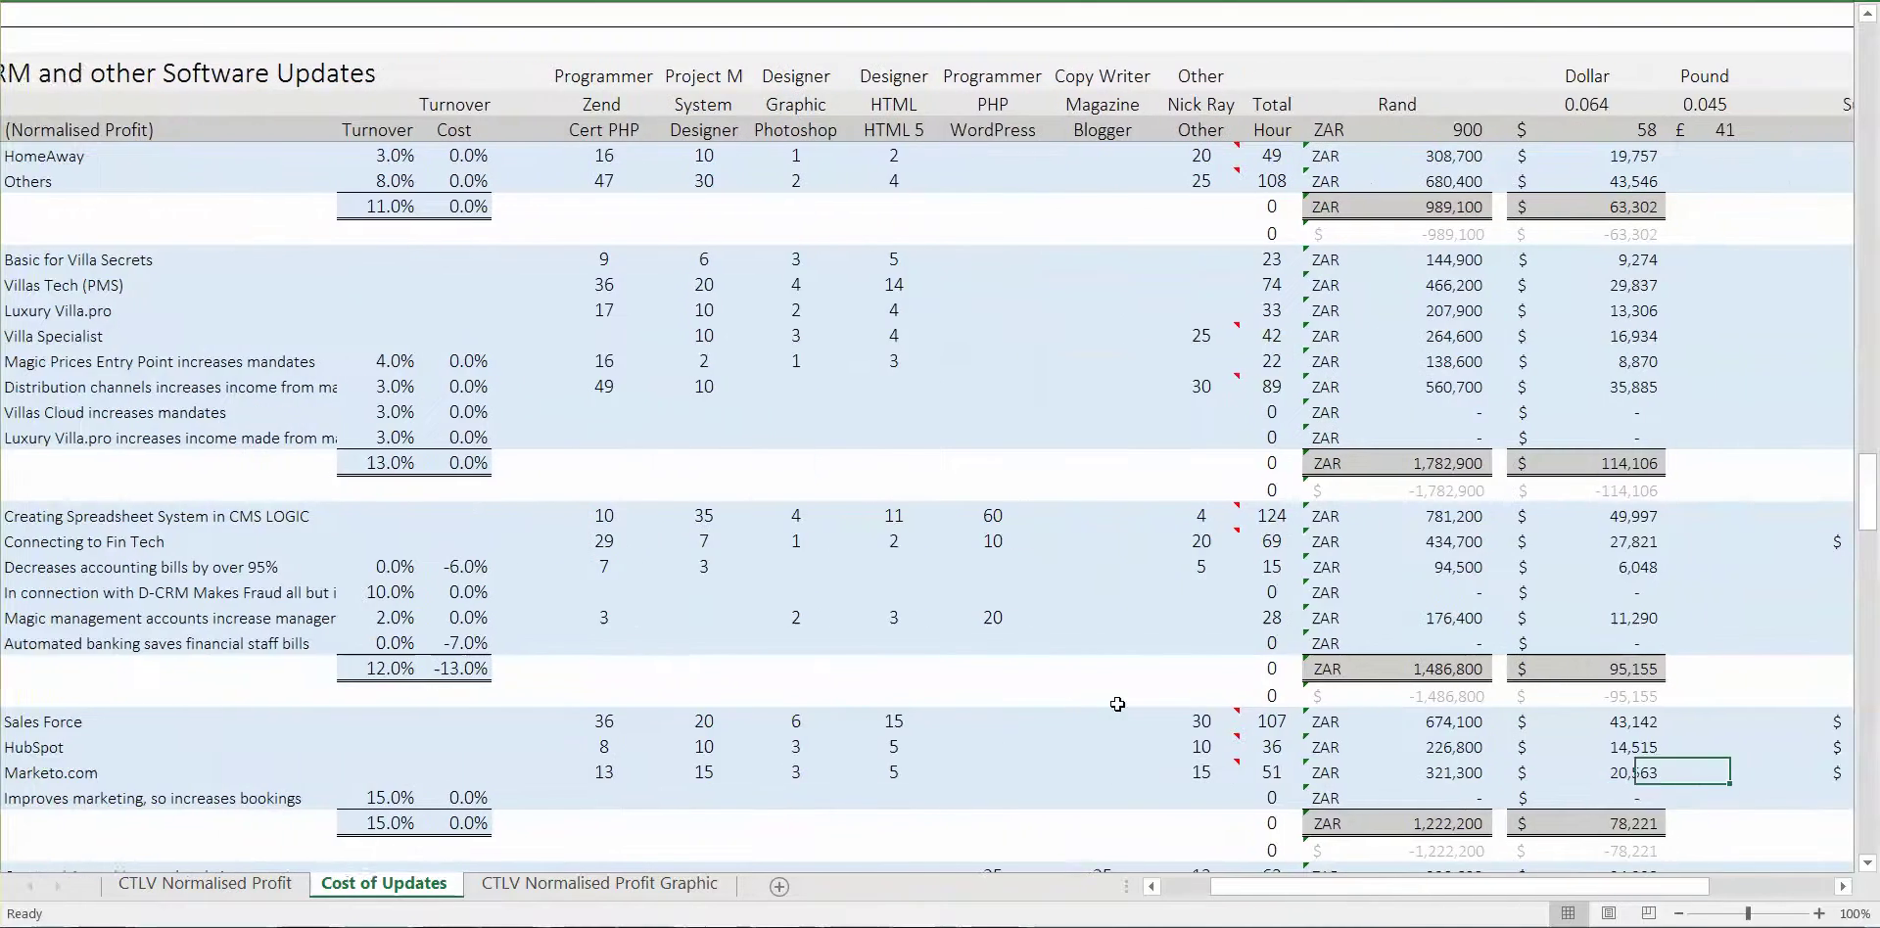
{"action": "key", "text": "Left"}
{"action": "key", "text": "Left"}
{"action": "key", "text": "Left"}
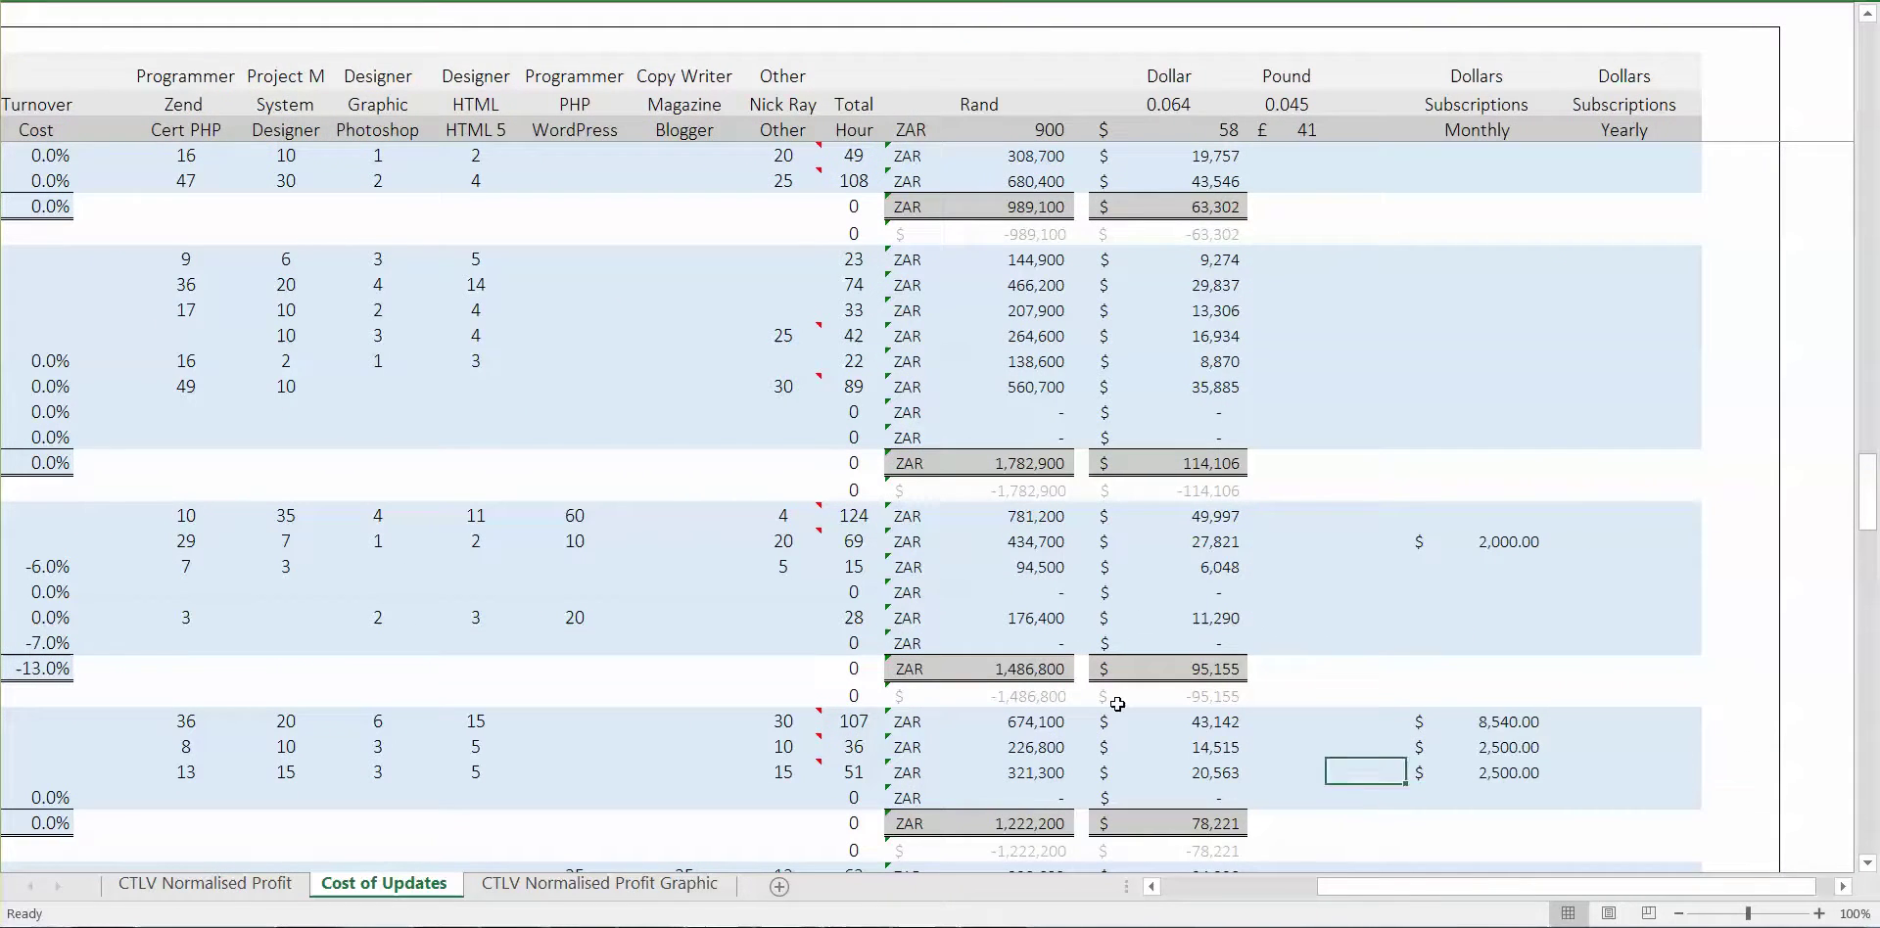
{"action": "key", "text": "Right"}
{"action": "key", "text": "Right"}
{"action": "key", "text": "Left"}
Compare the monthly dollar subscriptions of Sales Force, HubSpot and Marketo.com, and select all three to read their sum
{"action": "key", "text": "Up"}
{"action": "key", "text": "Up"}
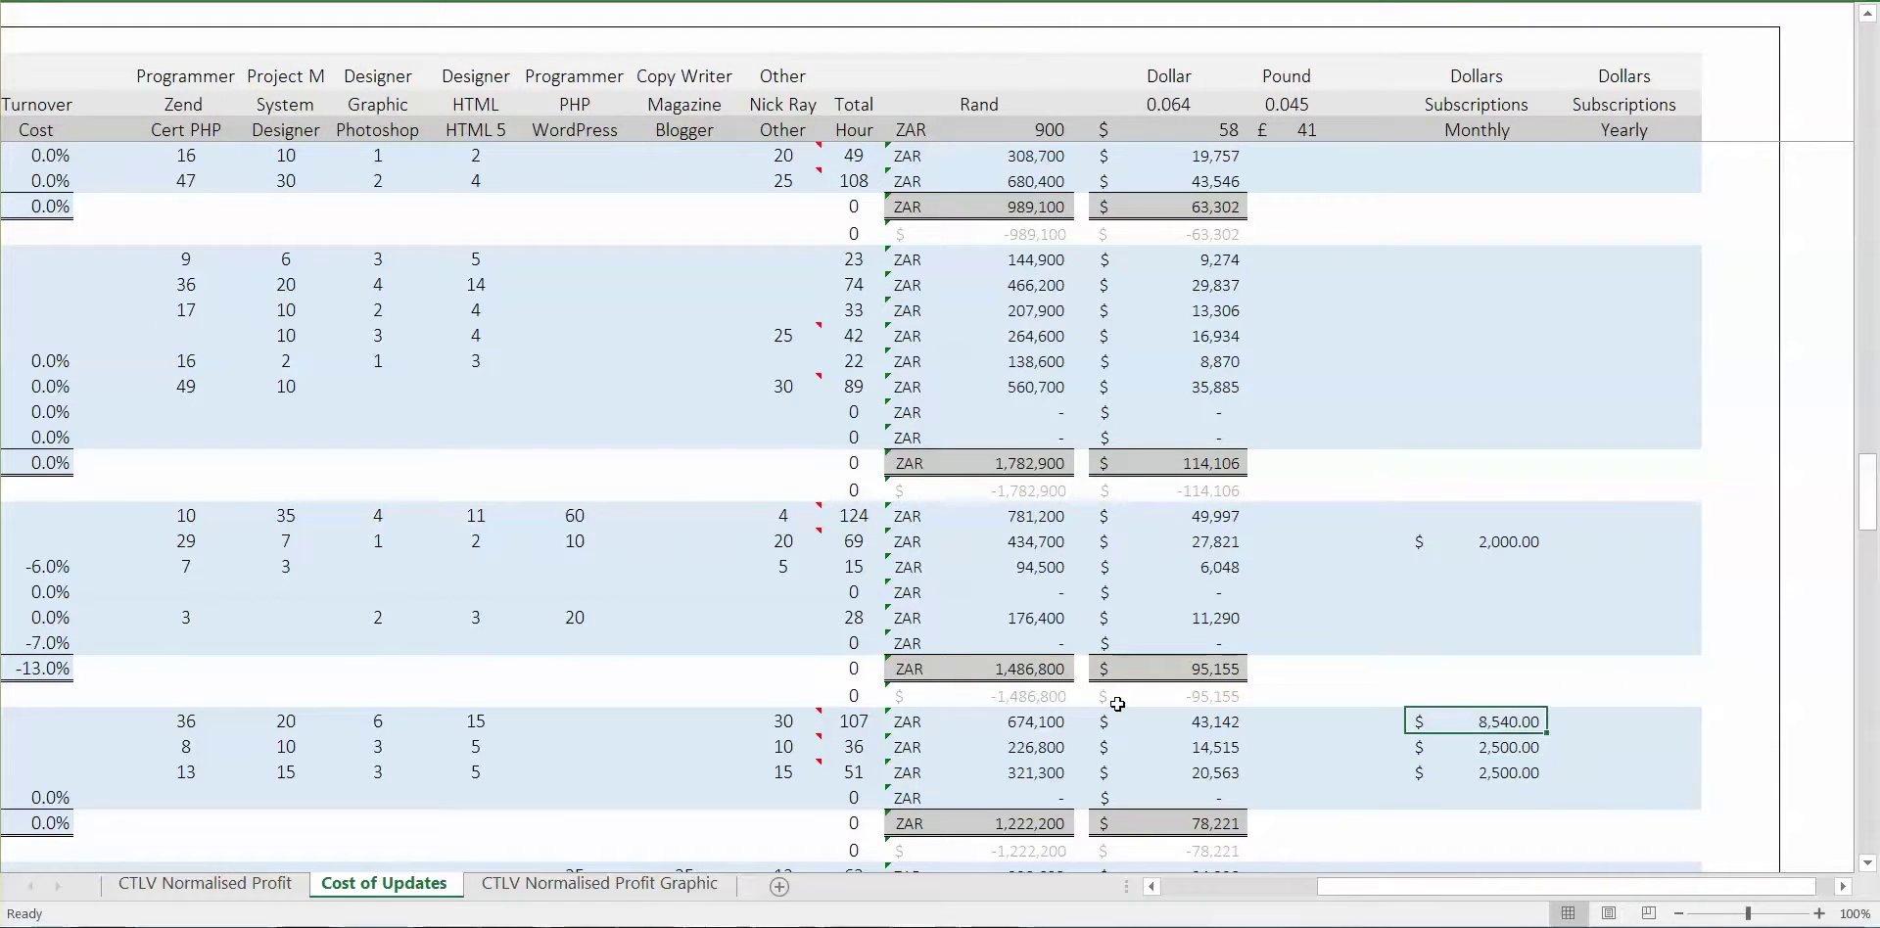
{"action": "key", "text": "Down"}
{"action": "key", "text": "Down"}
{"action": "key", "text": "Down"}
{"action": "key", "text": "Up"}
{"action": "key", "text": "Up"}
{"action": "key", "text": "Up"}
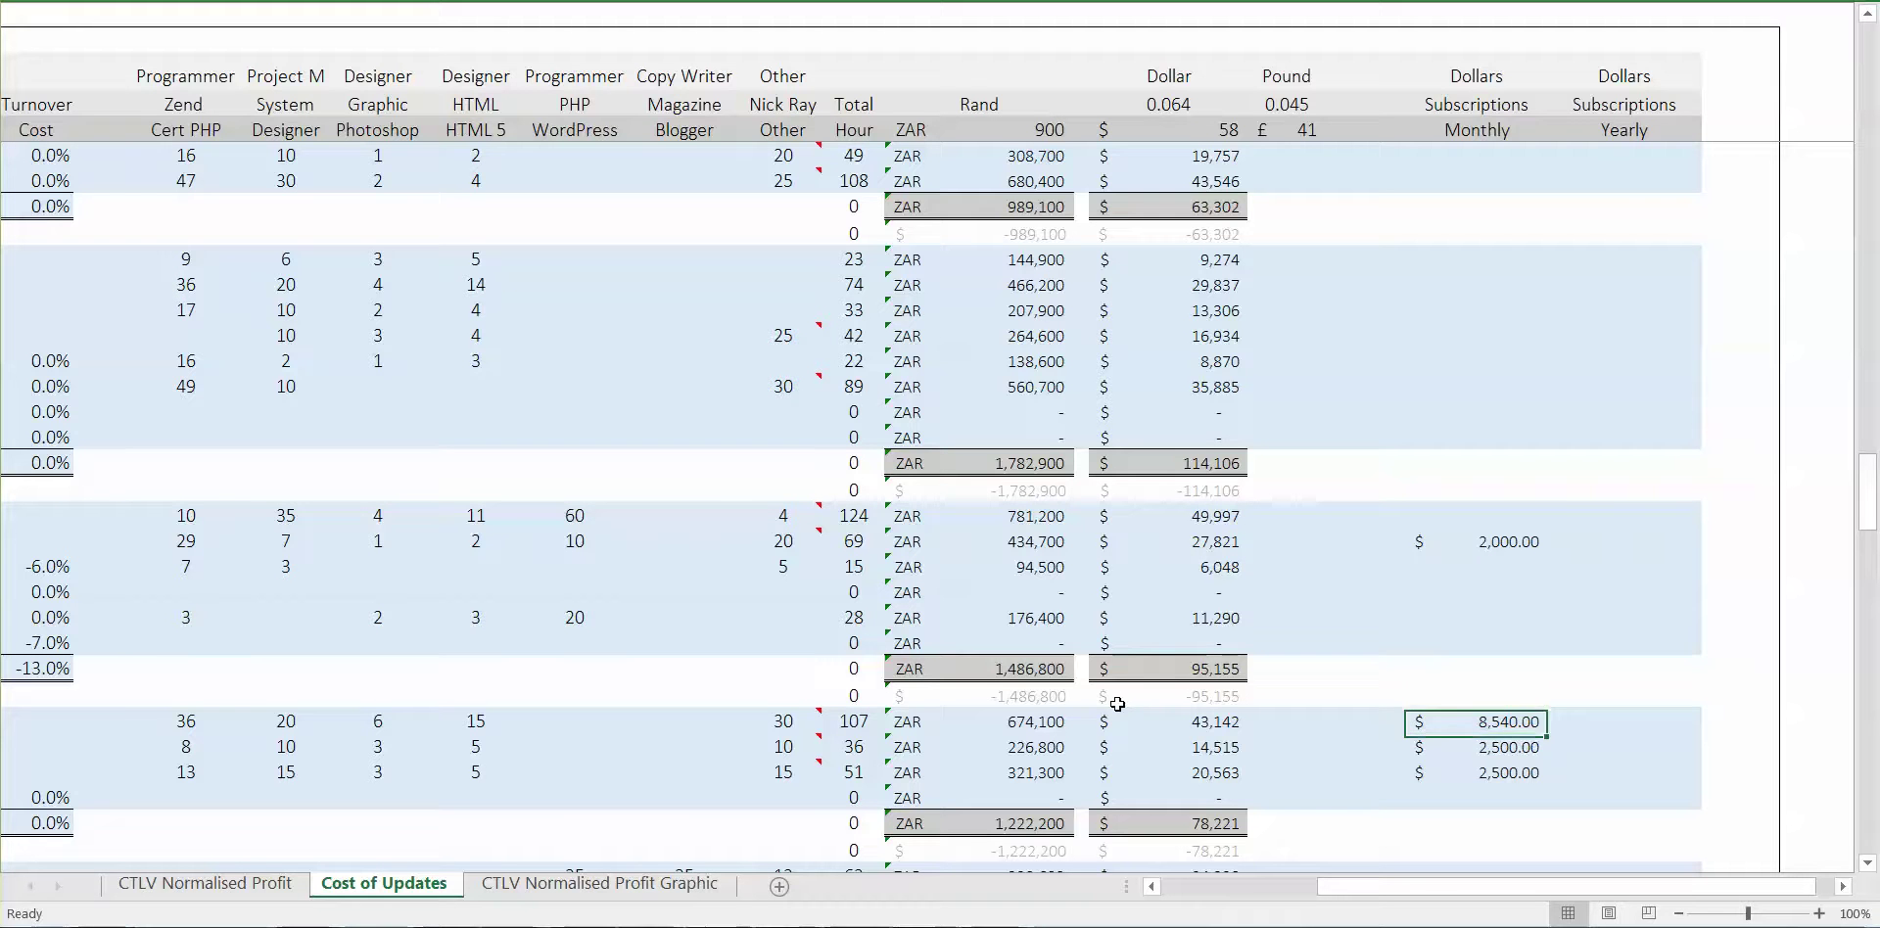
{"action": "key", "text": "Down"}
{"action": "key", "text": "Down"}
{"action": "key", "text": "Down"}
{"action": "key", "text": "Up"}
{"action": "key", "text": "Up"}
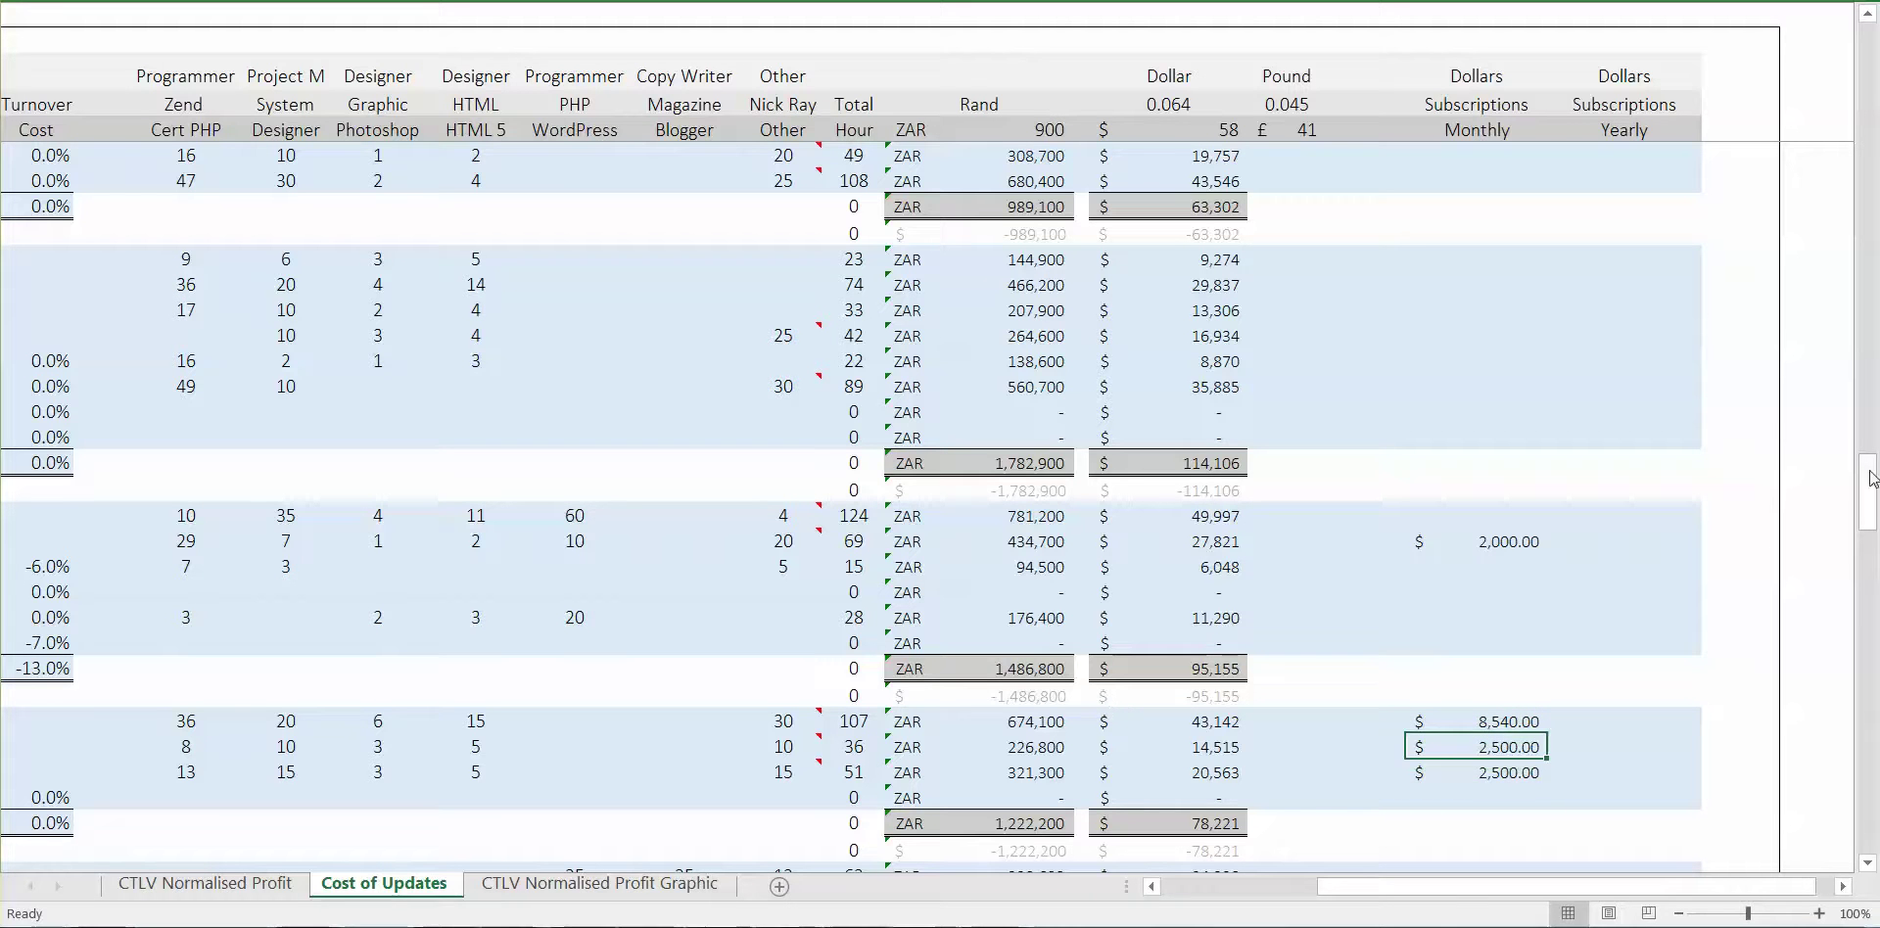
{"action": "left_click_drag", "start_coordinate": [1460, 722], "coordinate": [1467, 771]}
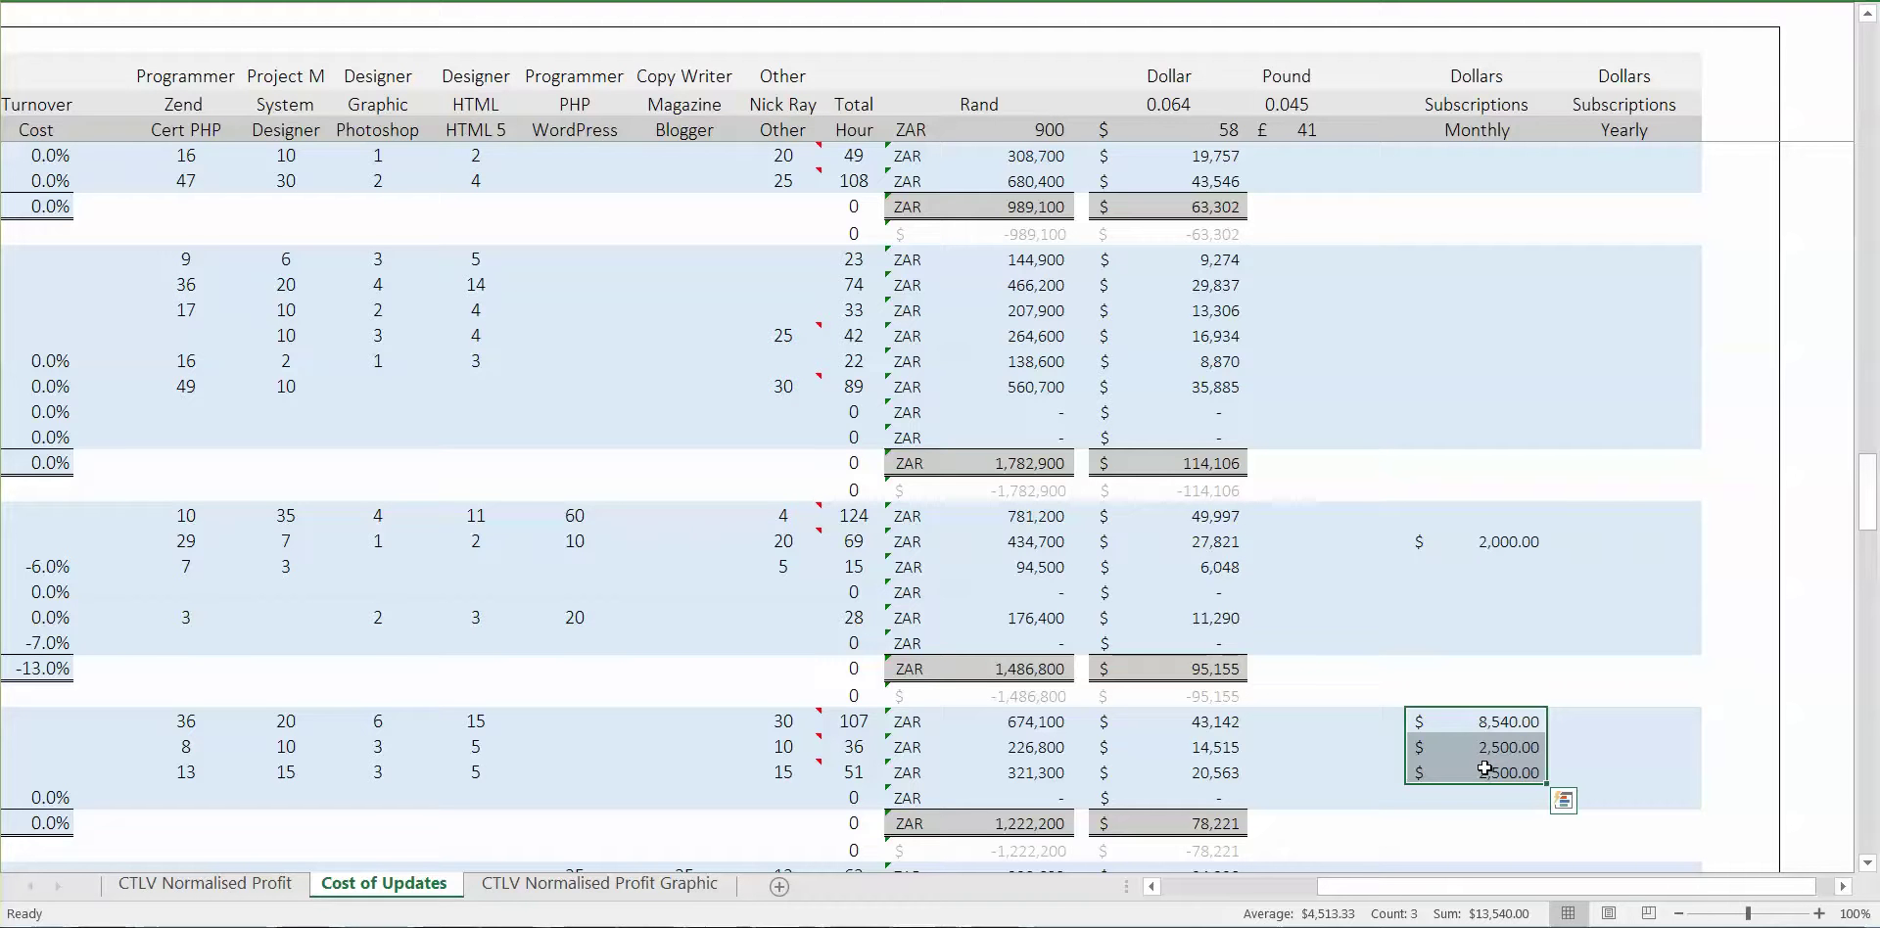
Return along the Sales Force row to the start of the CRM - 9 Marketing Platform section
{"action": "key", "text": "Left"}
{"action": "key", "text": "Left"}
{"action": "key", "text": "Left"}
{"action": "key", "text": "Left"}
{"action": "key", "text": "Left"}
{"action": "key", "text": "Left"}
{"action": "key", "text": "Left"}
{"action": "key", "text": "Left"}
{"action": "key", "text": "Left"}
{"action": "key", "text": "Left"}
{"action": "key", "text": "Left"}
{"action": "key", "text": "Left"}
{"action": "key", "text": "Left"}
{"action": "key", "text": "Left"}
{"action": "key", "text": "Left"}
{"action": "key", "text": "Left"}
{"action": "key", "text": "Left"}
{"action": "key", "text": "Left"}
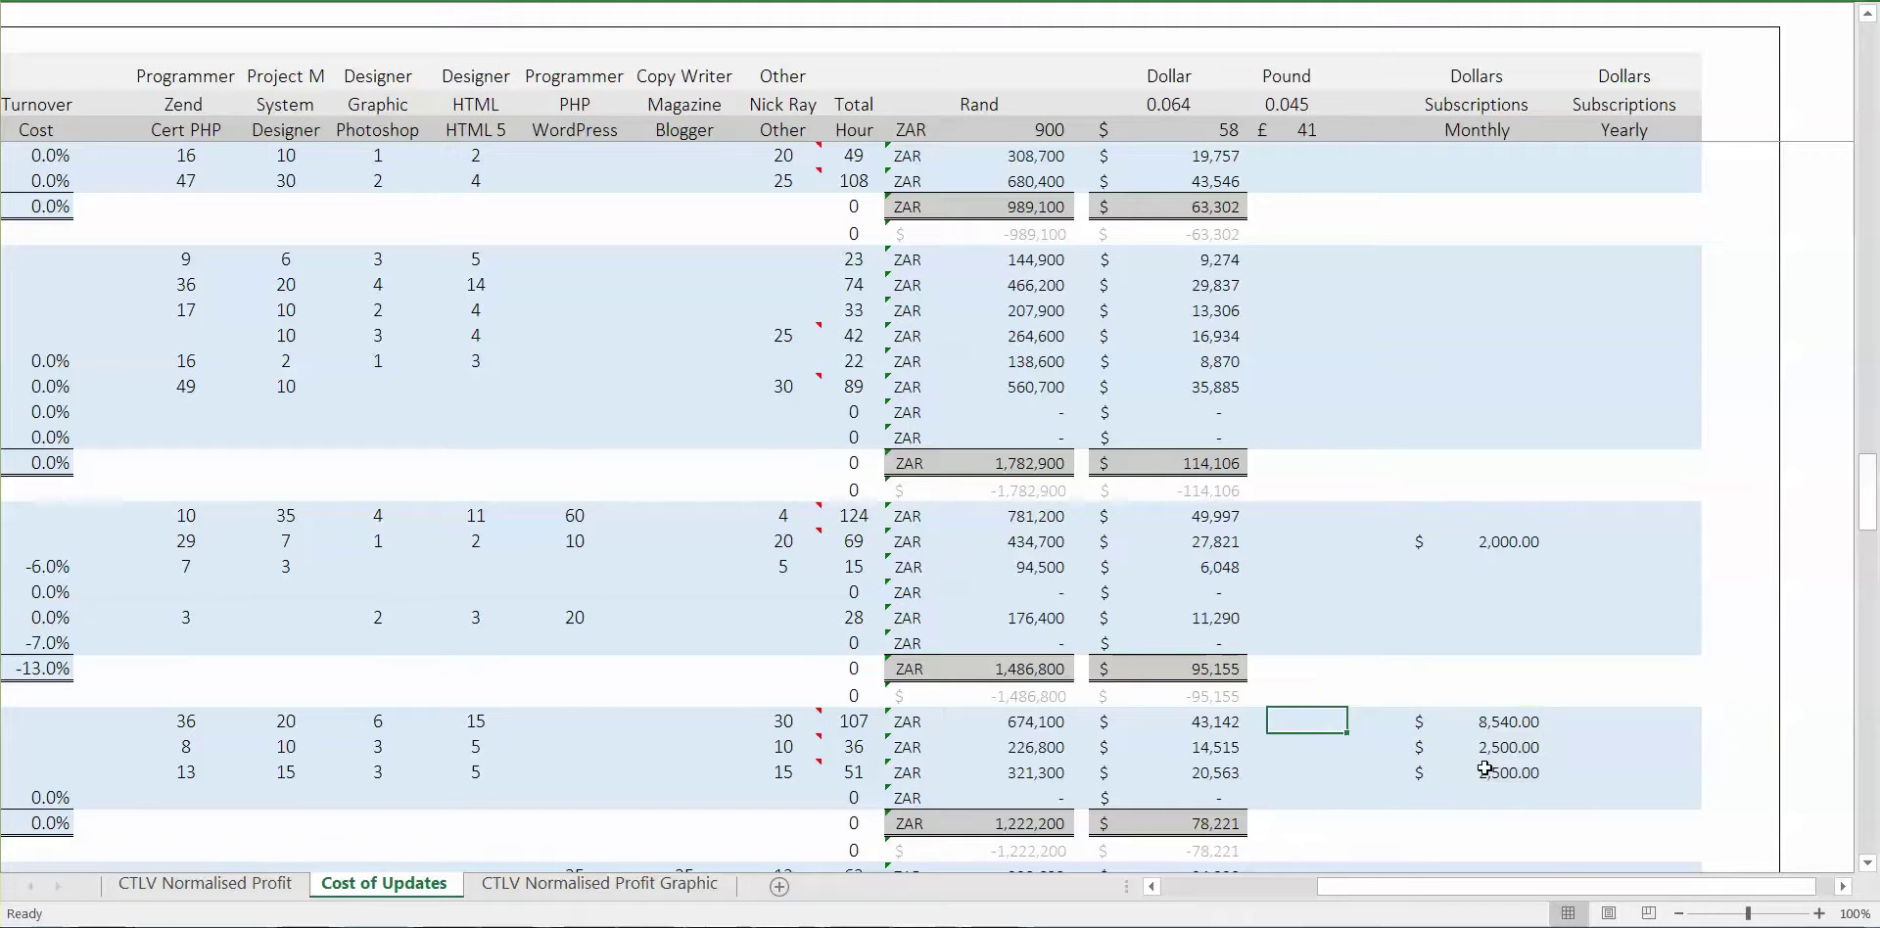
{"action": "key", "text": "Left"}
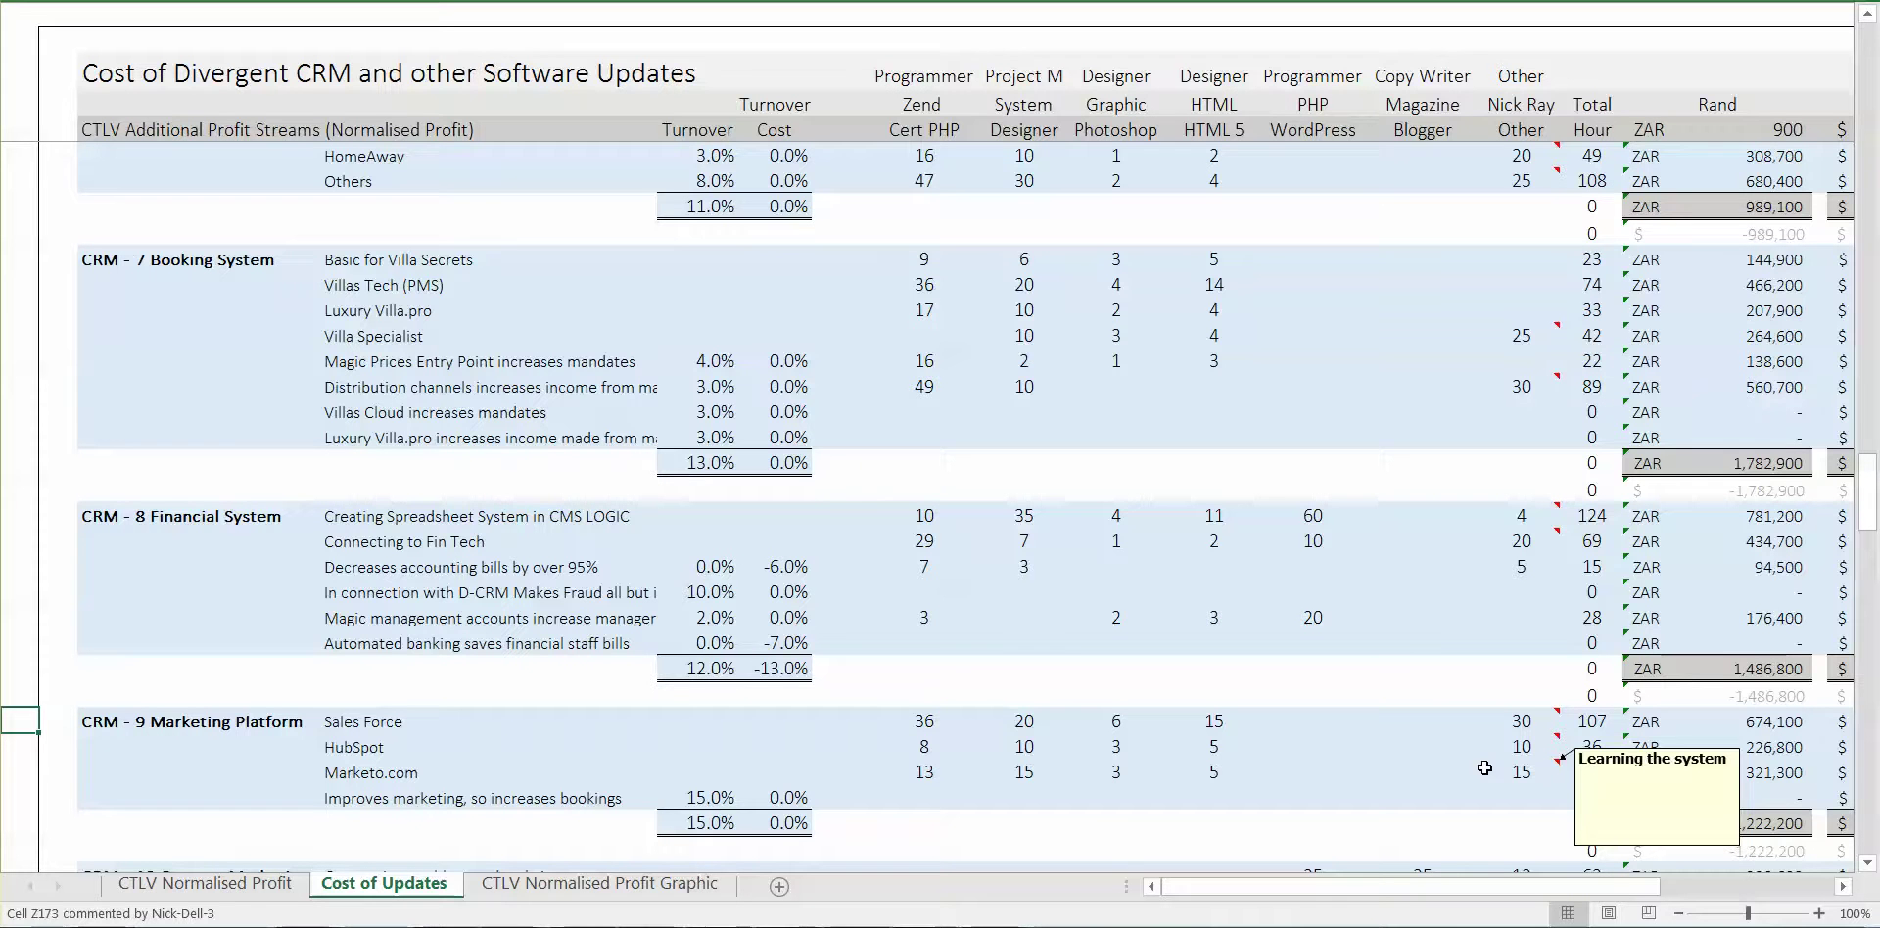
Look over the hours of the Marketing Platform items and move down to the rows of the CRM - 10 Content Marketing section
{"action": "key", "text": "Right"}
{"action": "key", "text": "Right"}
{"action": "key", "text": "Right"}
{"action": "key", "text": "Right"}
{"action": "key", "text": "Right"}
{"action": "key", "text": "Right"}
{"action": "key", "text": "Right"}
{"action": "key", "text": "Down"}
{"action": "key", "text": "Down"}
{"action": "key", "text": "Left"}
{"action": "key", "text": "Right"}
{"action": "key", "text": "Up"}
{"action": "key", "text": "Up"}
{"action": "key", "text": "Down"}
{"action": "key", "text": "Down"}
{"action": "key", "text": "Up"}
{"action": "key", "text": "Up"}
{"action": "key", "text": "Up"}
{"action": "key", "text": "Down"}
{"action": "key", "text": "Down"}
{"action": "key", "text": "Down"}
{"action": "key", "text": "Down"}
{"action": "key", "text": "Down"}
{"action": "key", "text": "Down"}
{"action": "key", "text": "Down"}
{"action": "key", "text": "Down"}
{"action": "key", "text": "Down"}
{"action": "key", "text": "Down"}
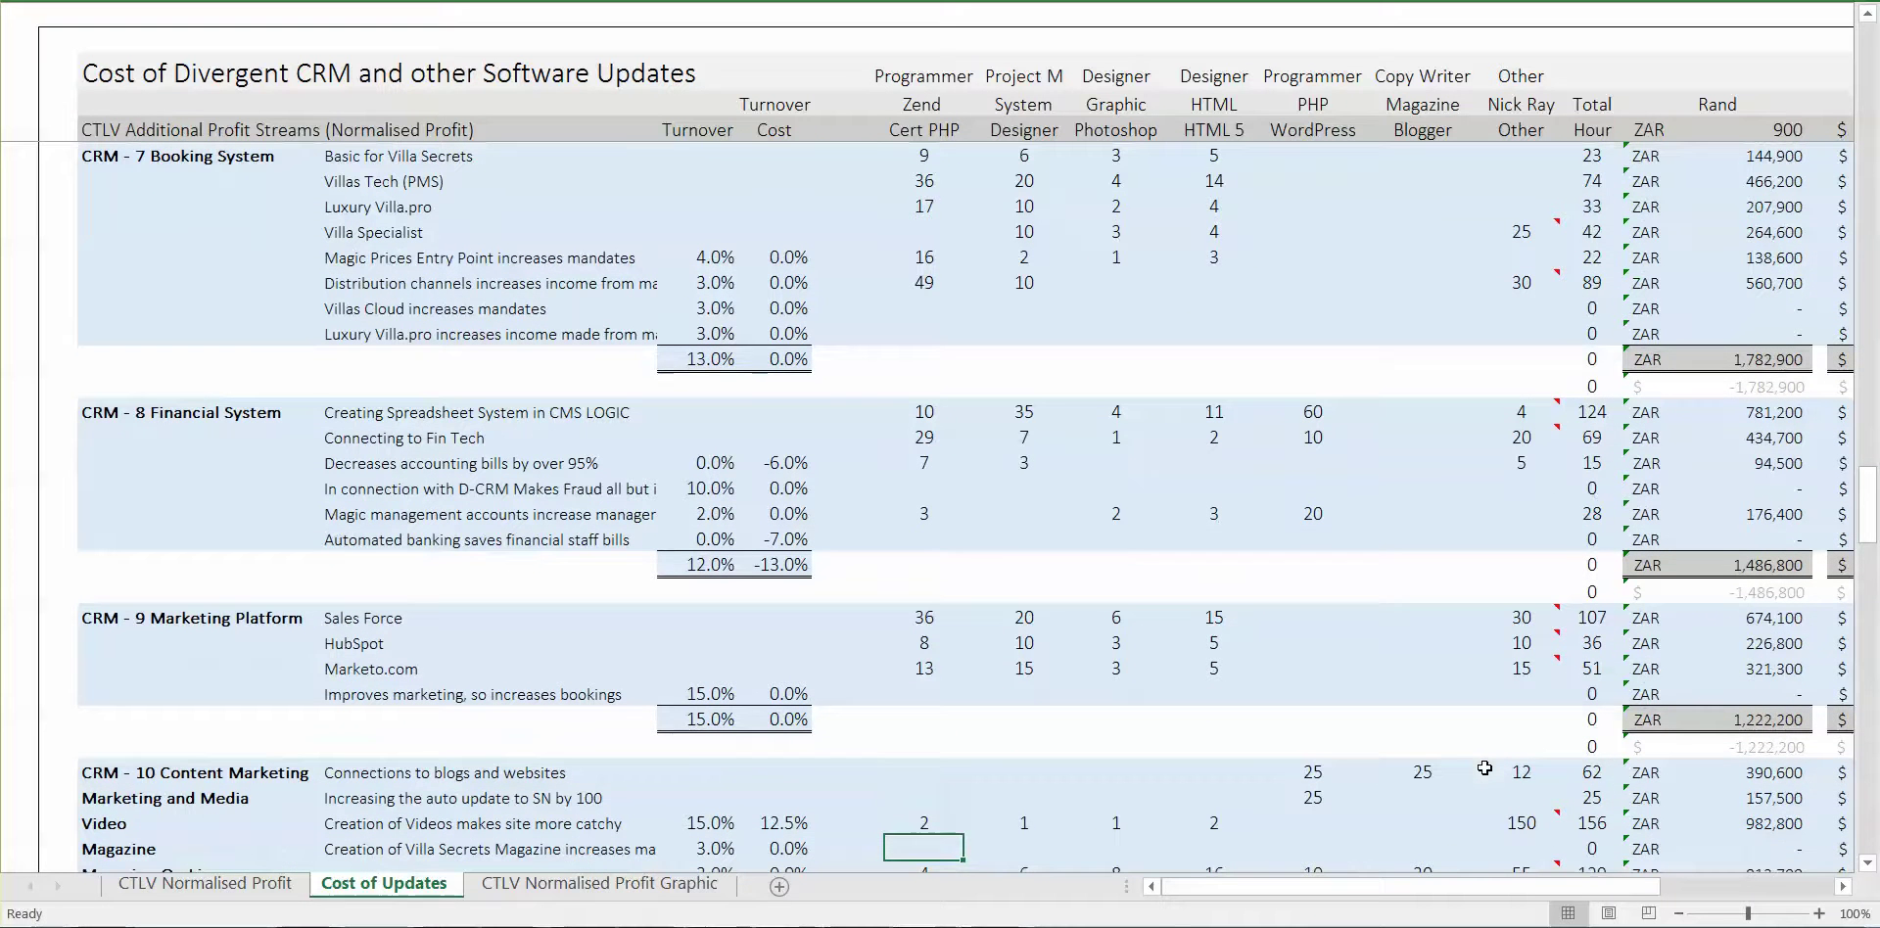
Follow the Marketing Platform totals row across the hours to its rand and dollar totals
{"action": "key", "text": "Up"}
{"action": "key", "text": "Up"}
{"action": "key", "text": "Up"}
{"action": "key", "text": "Up"}
{"action": "key", "text": "Up"}
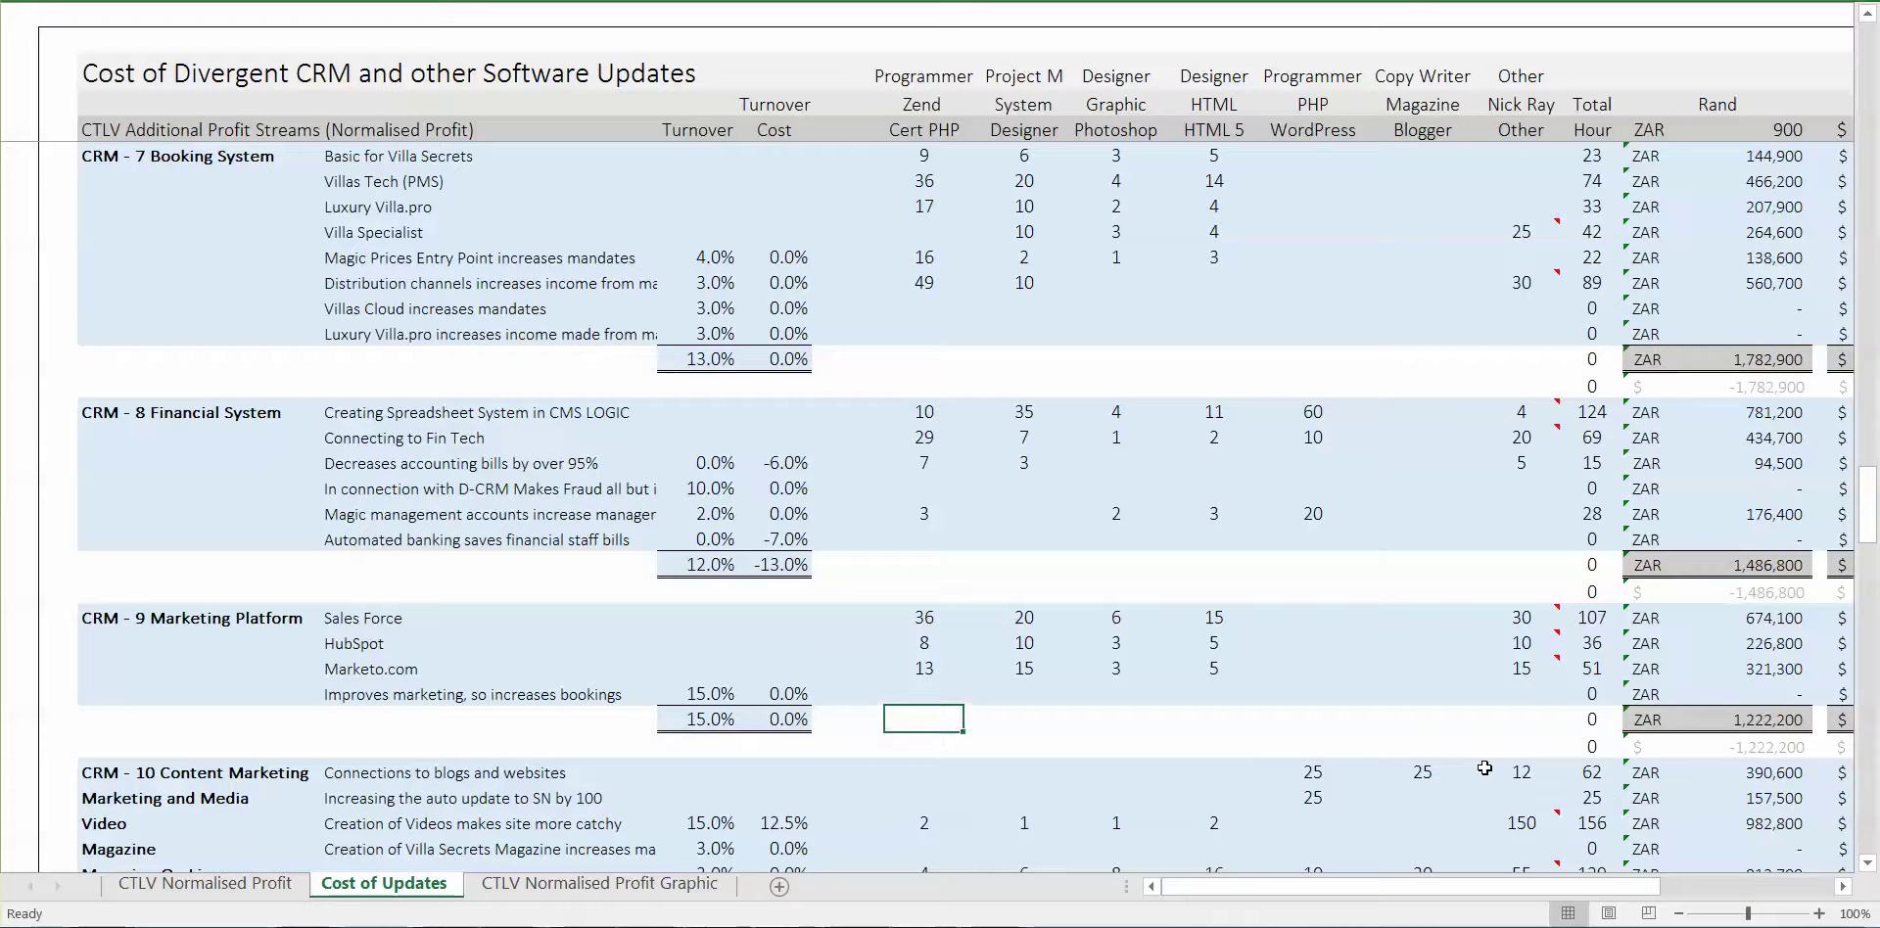
{"action": "key", "text": "Right"}
{"action": "key", "text": "Right"}
{"action": "key", "text": "Right"}
{"action": "key", "text": "Right"}
{"action": "key", "text": "Right"}
{"action": "key", "text": "Right"}
{"action": "key", "text": "Right"}
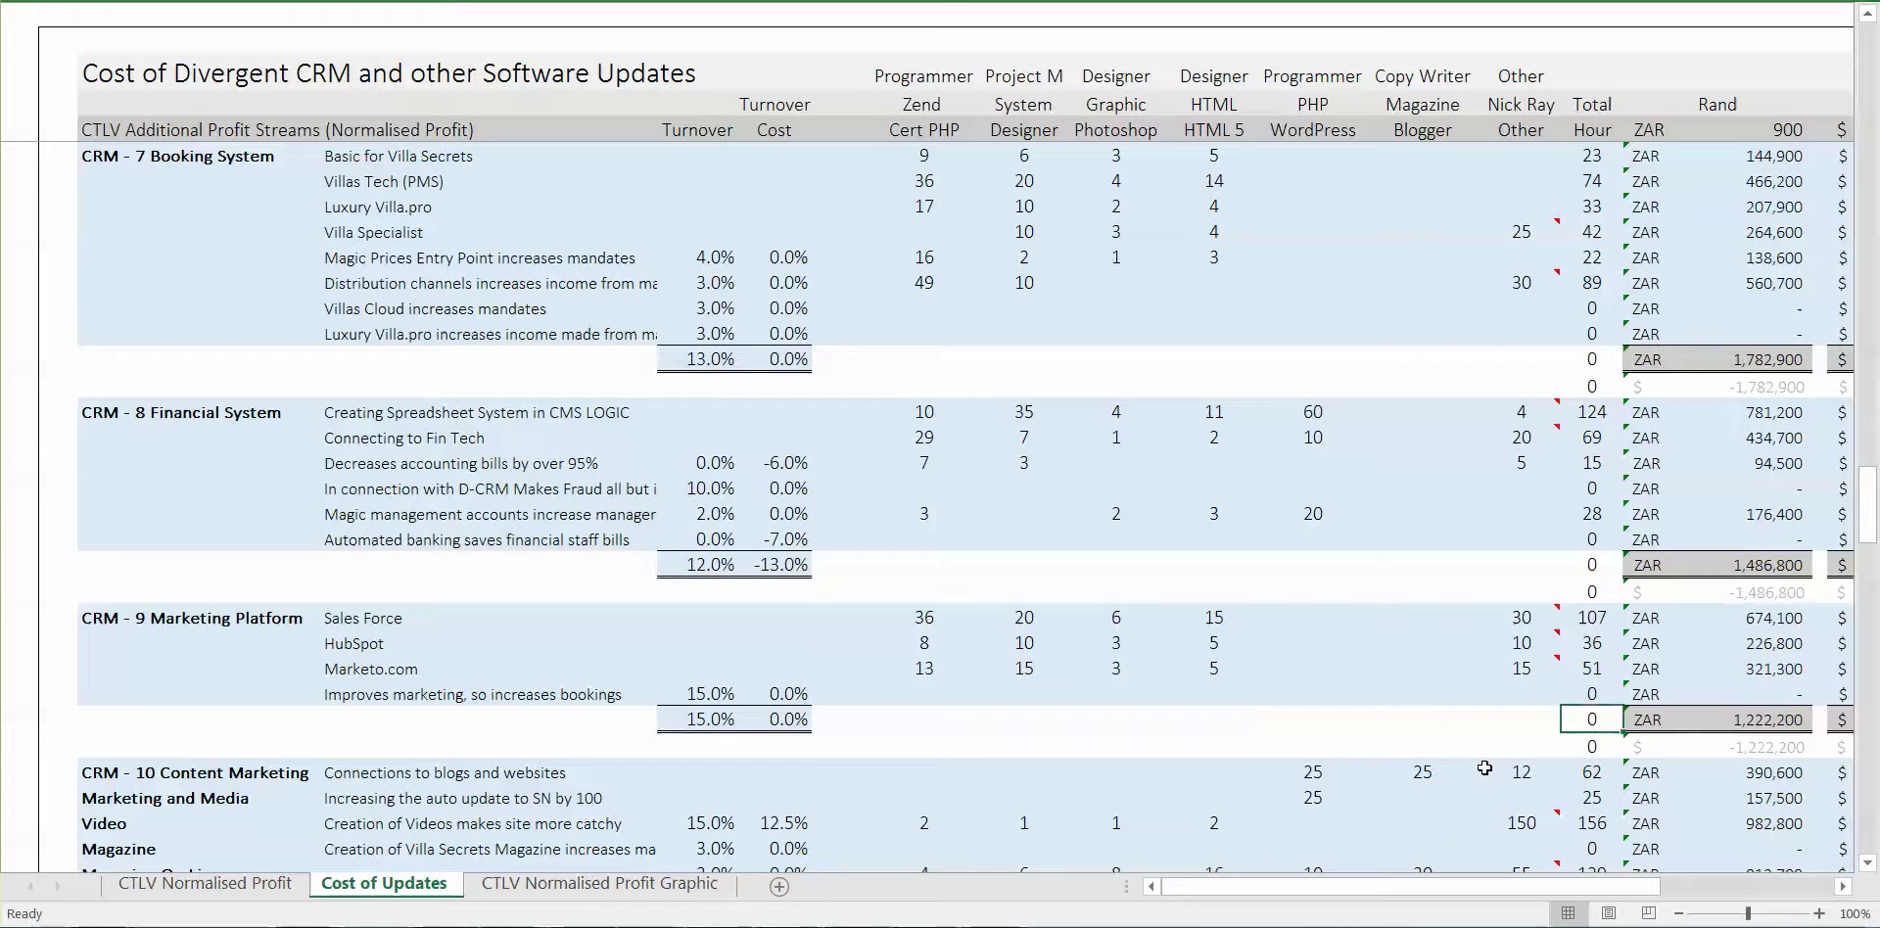
{"action": "key", "text": "Right"}
{"action": "key", "text": "Right"}
{"action": "key", "text": "Right"}
{"action": "key", "text": "Right"}
Return along the Marketing Platform totals row and go to the start of the CRM - 10 Content Marketing section
{"action": "key", "text": "Left"}
{"action": "key", "text": "Left"}
{"action": "key", "text": "Left"}
{"action": "key", "text": "Left"}
{"action": "key", "text": "Left"}
{"action": "key", "text": "Left"}
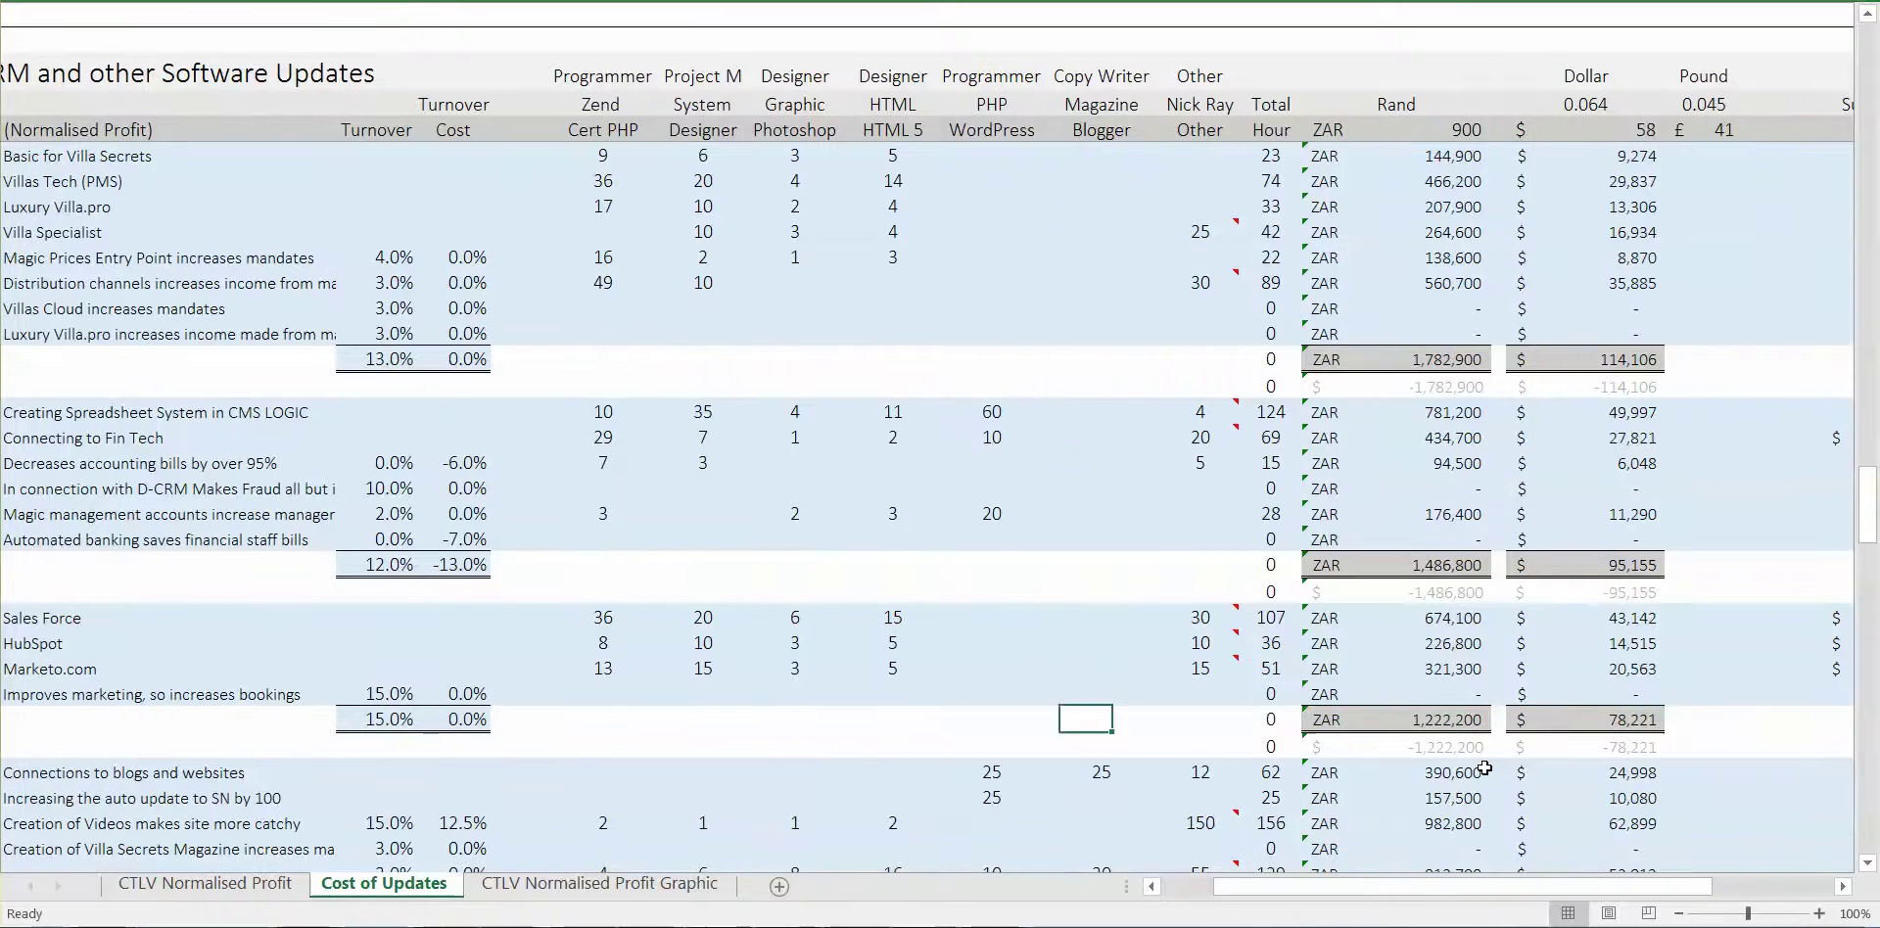
{"action": "key", "text": "Left"}
{"action": "key", "text": "Left"}
{"action": "key", "text": "Left"}
{"action": "key", "text": "Left"}
{"action": "key", "text": "Left"}
{"action": "key", "text": "Left"}
{"action": "key", "text": "Left"}
{"action": "key", "text": "Left"}
{"action": "key", "text": "Left"}
{"action": "key", "text": "Left"}
{"action": "key", "text": "Left"}
{"action": "key", "text": "Down"}
{"action": "key", "text": "Down"}
{"action": "key", "text": "Right"}
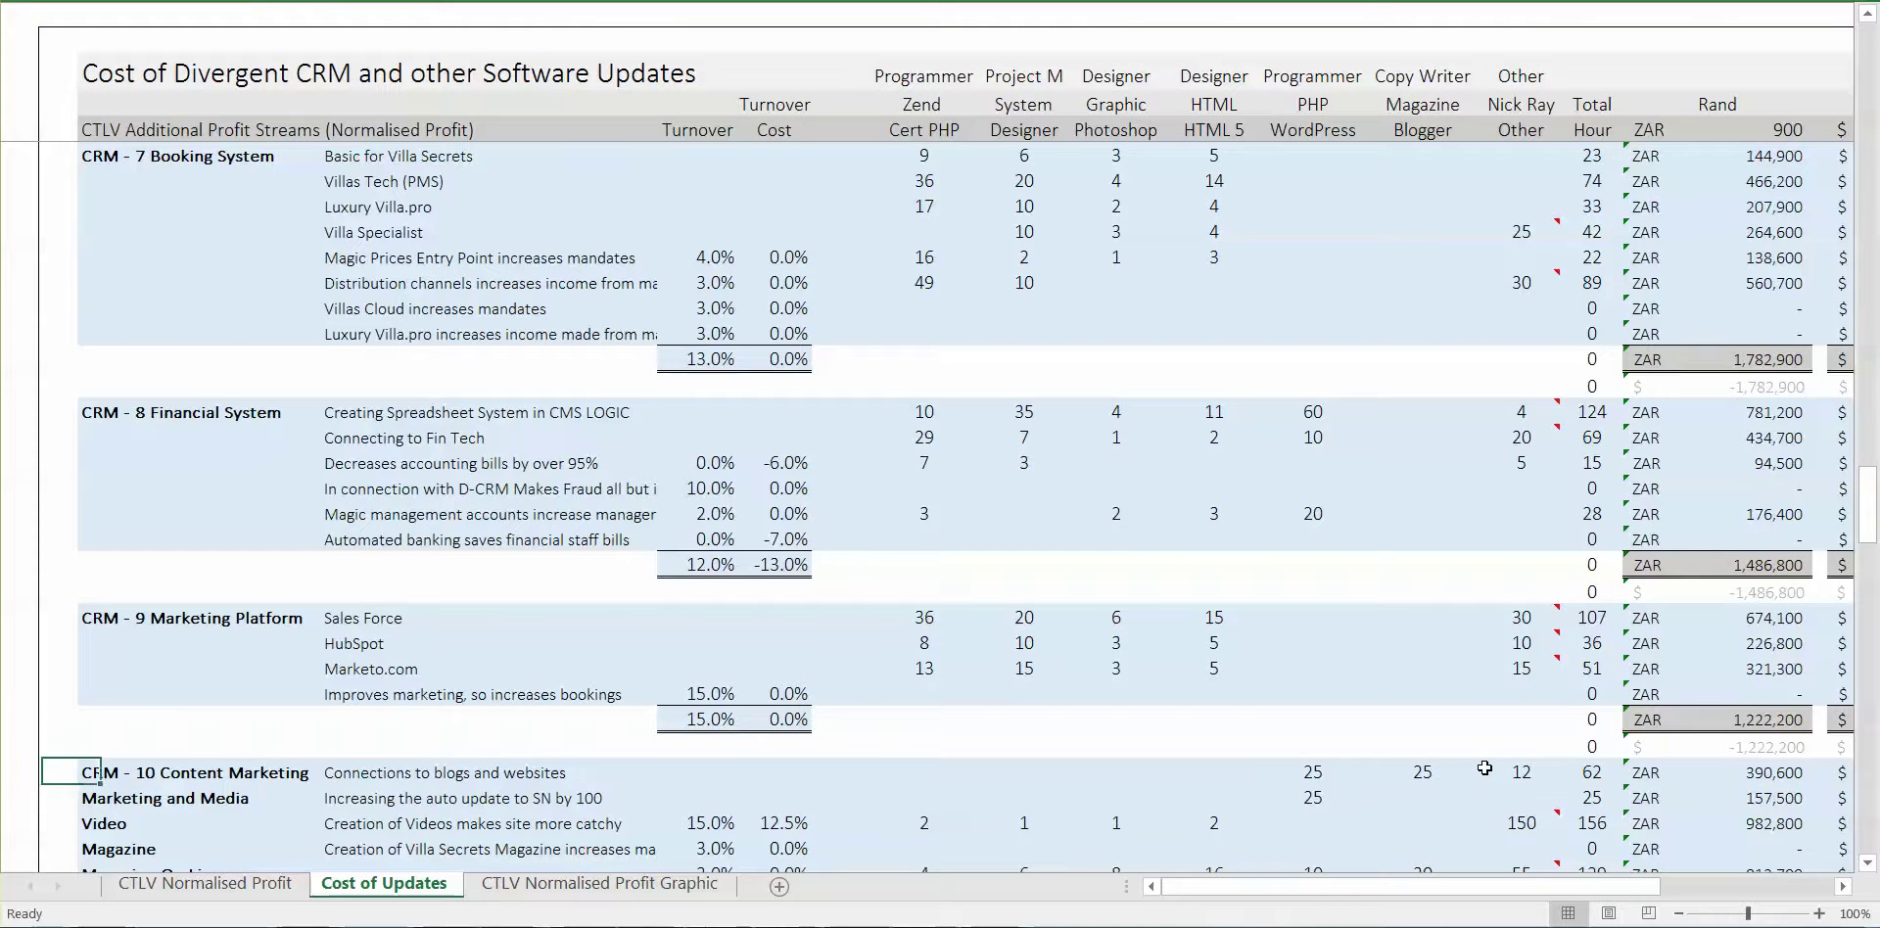
Review the CRM - 10 Content Marketing heading and its Connections to blogs and websites item
{"action": "key", "text": "Right"}
{"action": "key", "text": "Right"}
{"action": "key", "text": "Right"}
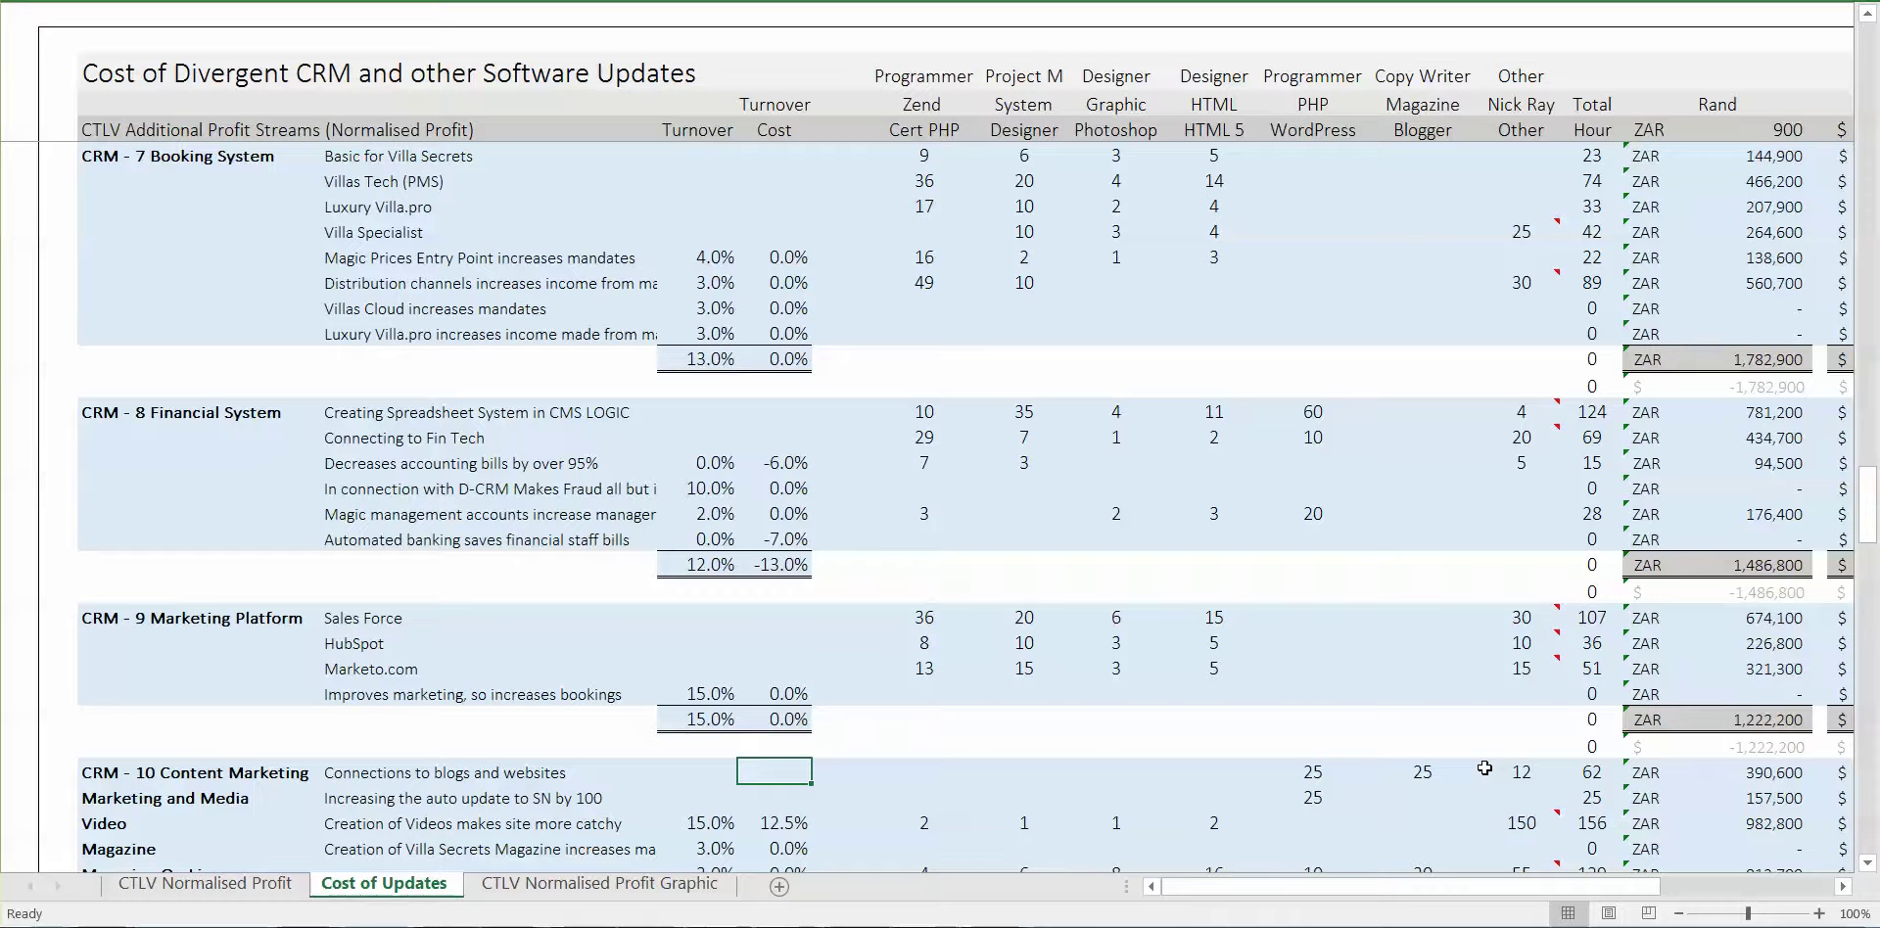
{"action": "key", "text": "Right"}
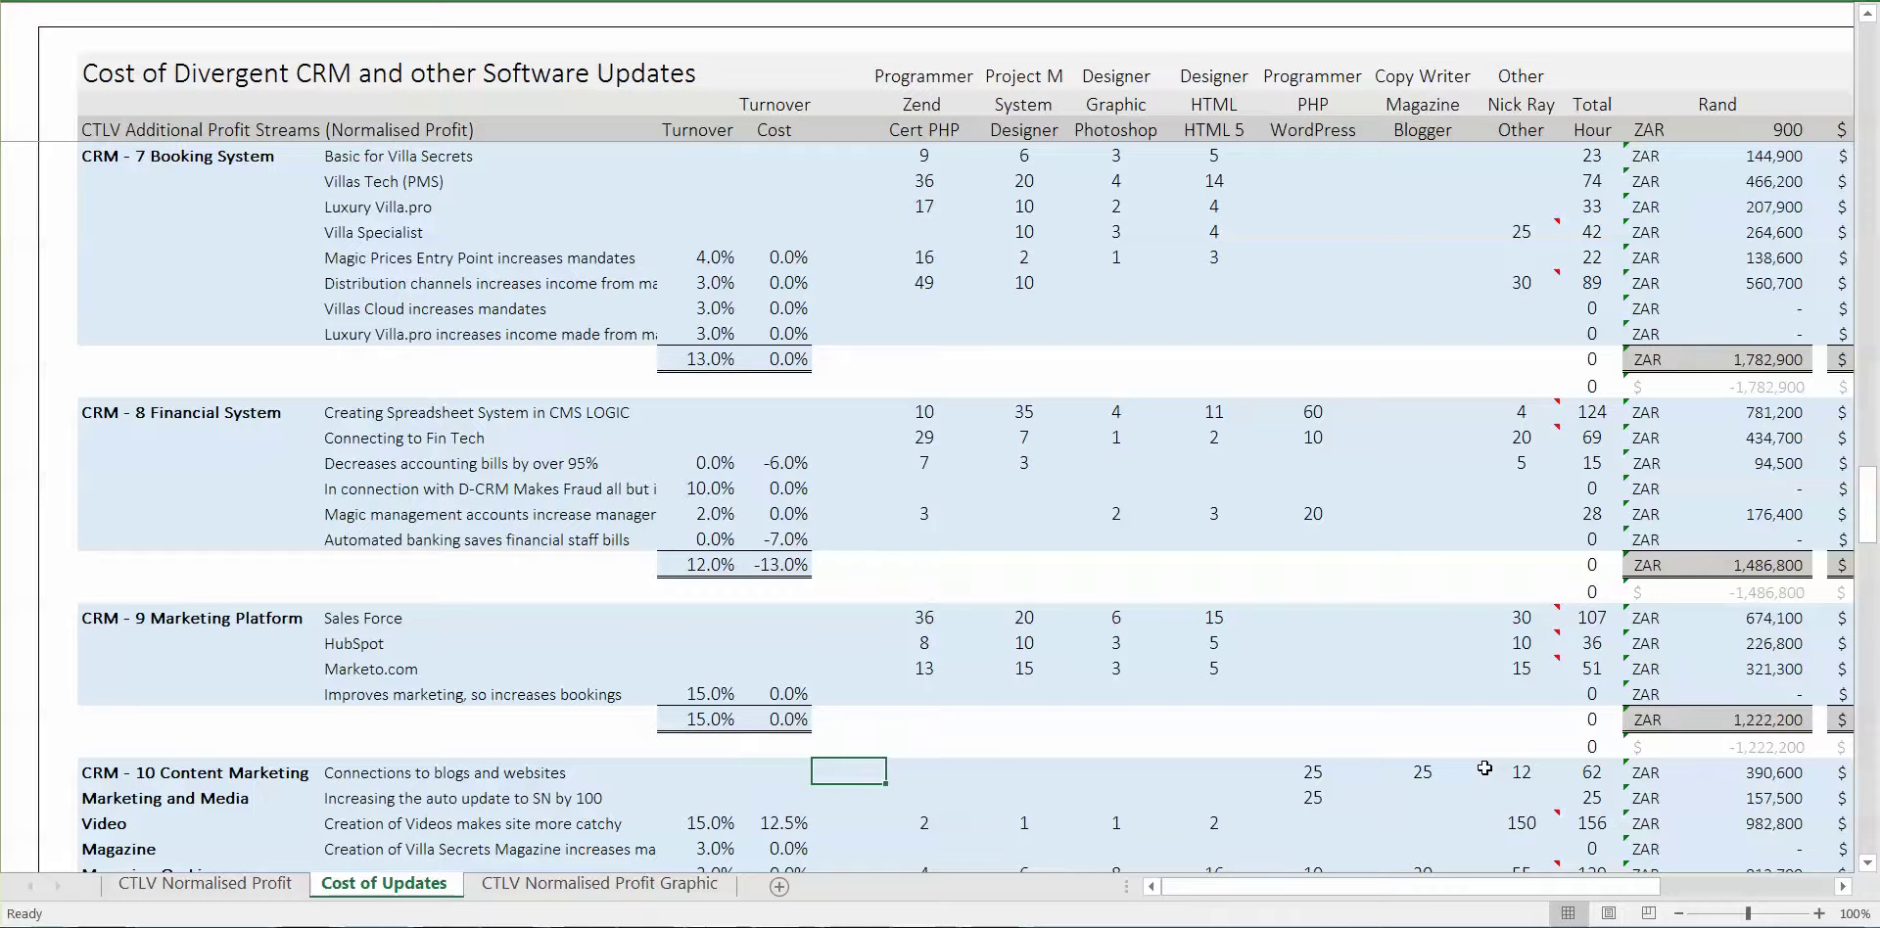
{"action": "key", "text": "Right"}
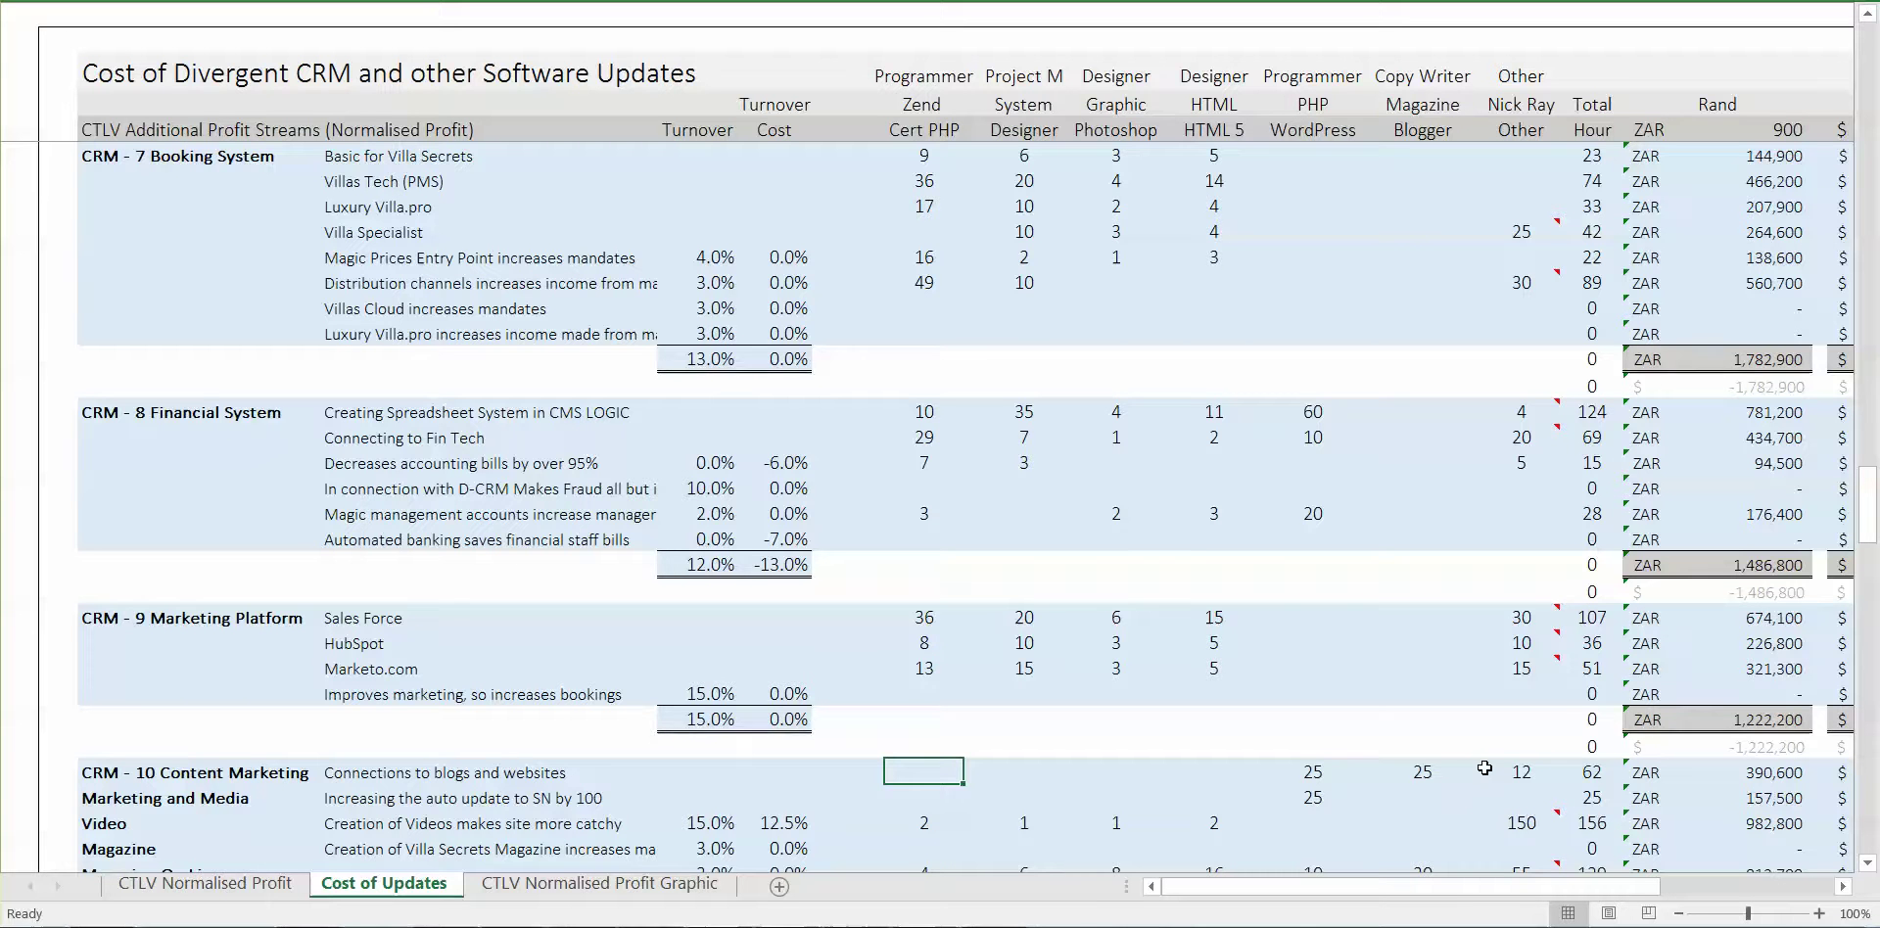
{"action": "key", "text": "Left"}
{"action": "key", "text": "Left"}
{"action": "key", "text": "Left"}
{"action": "key", "text": "Left"}
{"action": "key", "text": "Left"}
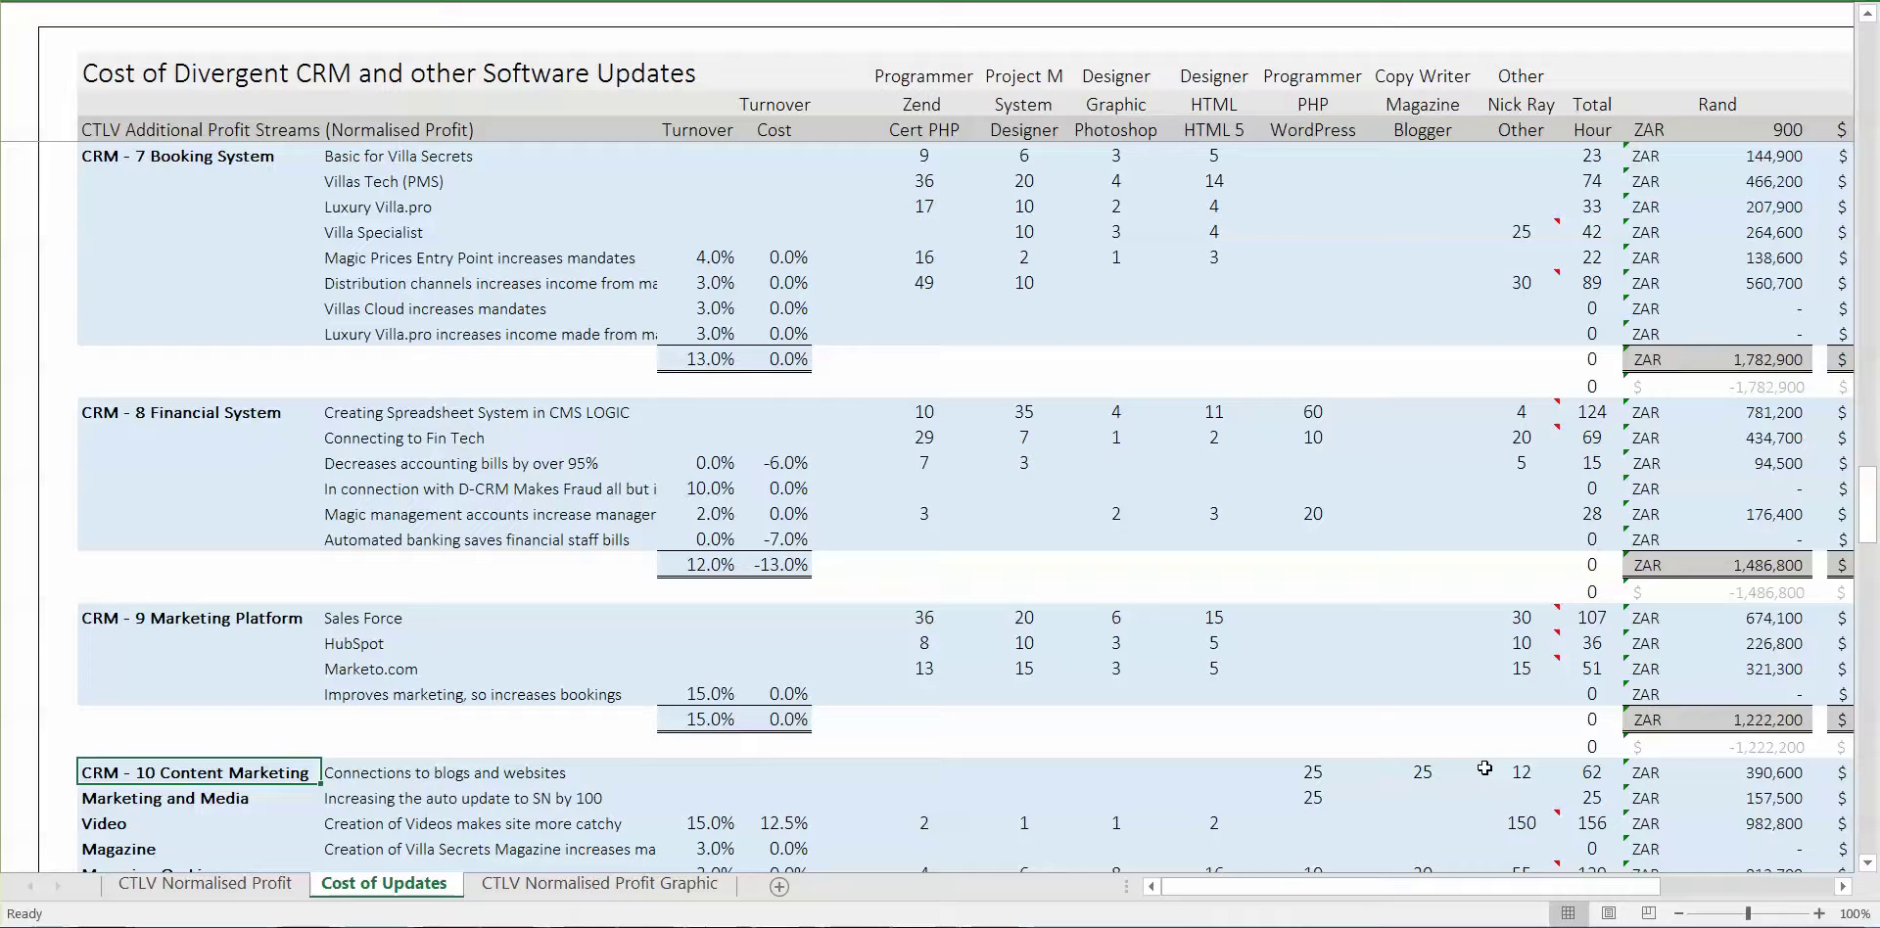
{"action": "key", "text": "Right"}
{"action": "key", "text": "Left"}
{"action": "key", "text": "Right"}
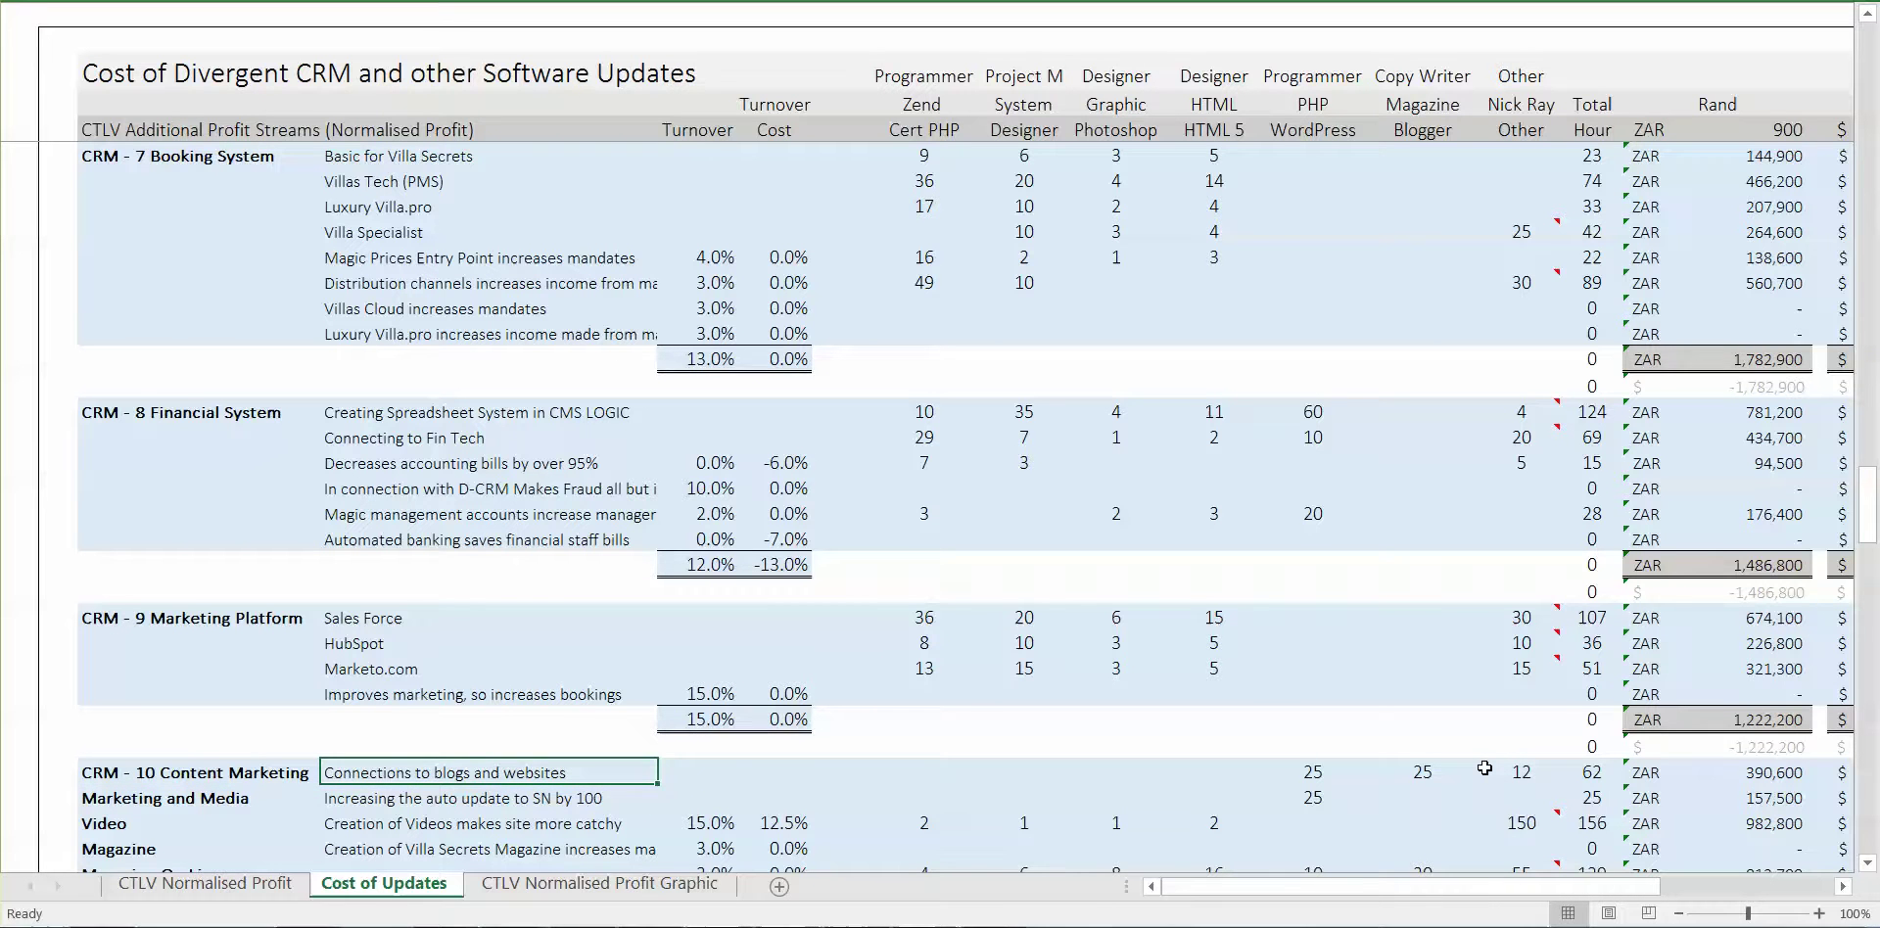
Follow the Connections to blogs and websites row to its PHP WordPress programmer hours
{"action": "key", "text": "Right"}
{"action": "key", "text": "Right"}
{"action": "key", "text": "Right"}
{"action": "key", "text": "Left"}
{"action": "key", "text": "Right"}
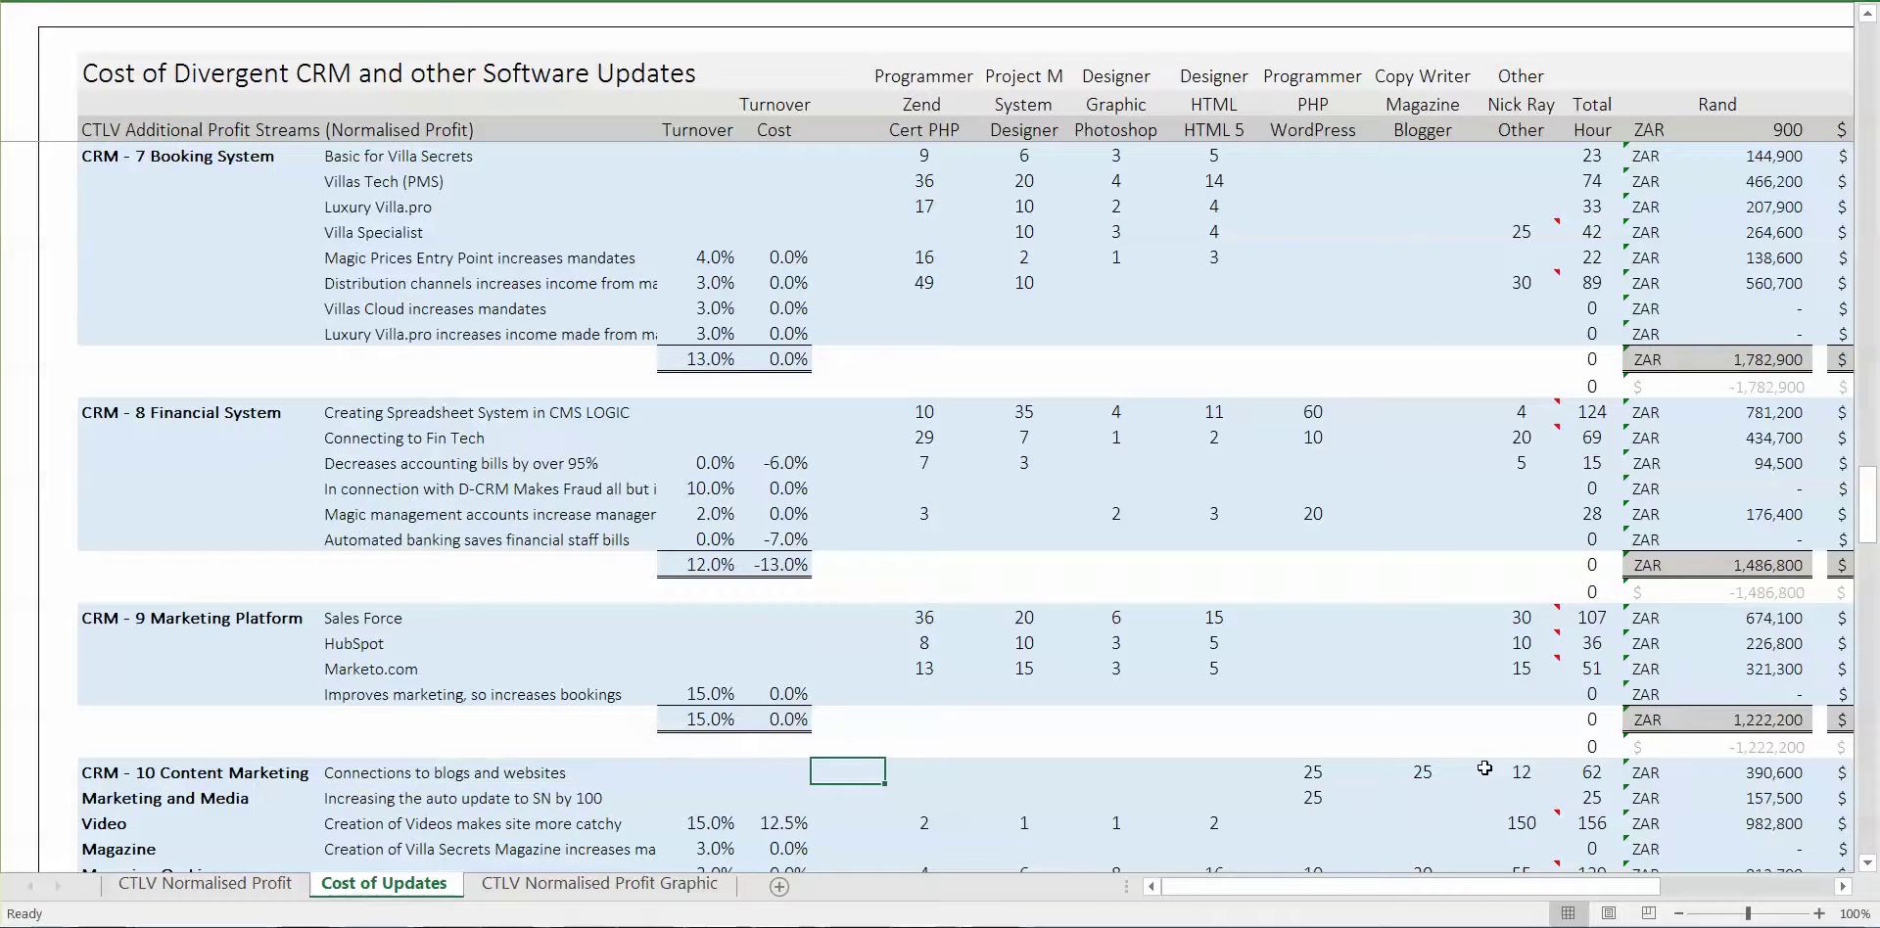
{"action": "key", "text": "Right"}
{"action": "key", "text": "Right"}
{"action": "key", "text": "Right"}
{"action": "key", "text": "Right"}
{"action": "key", "text": "Right"}
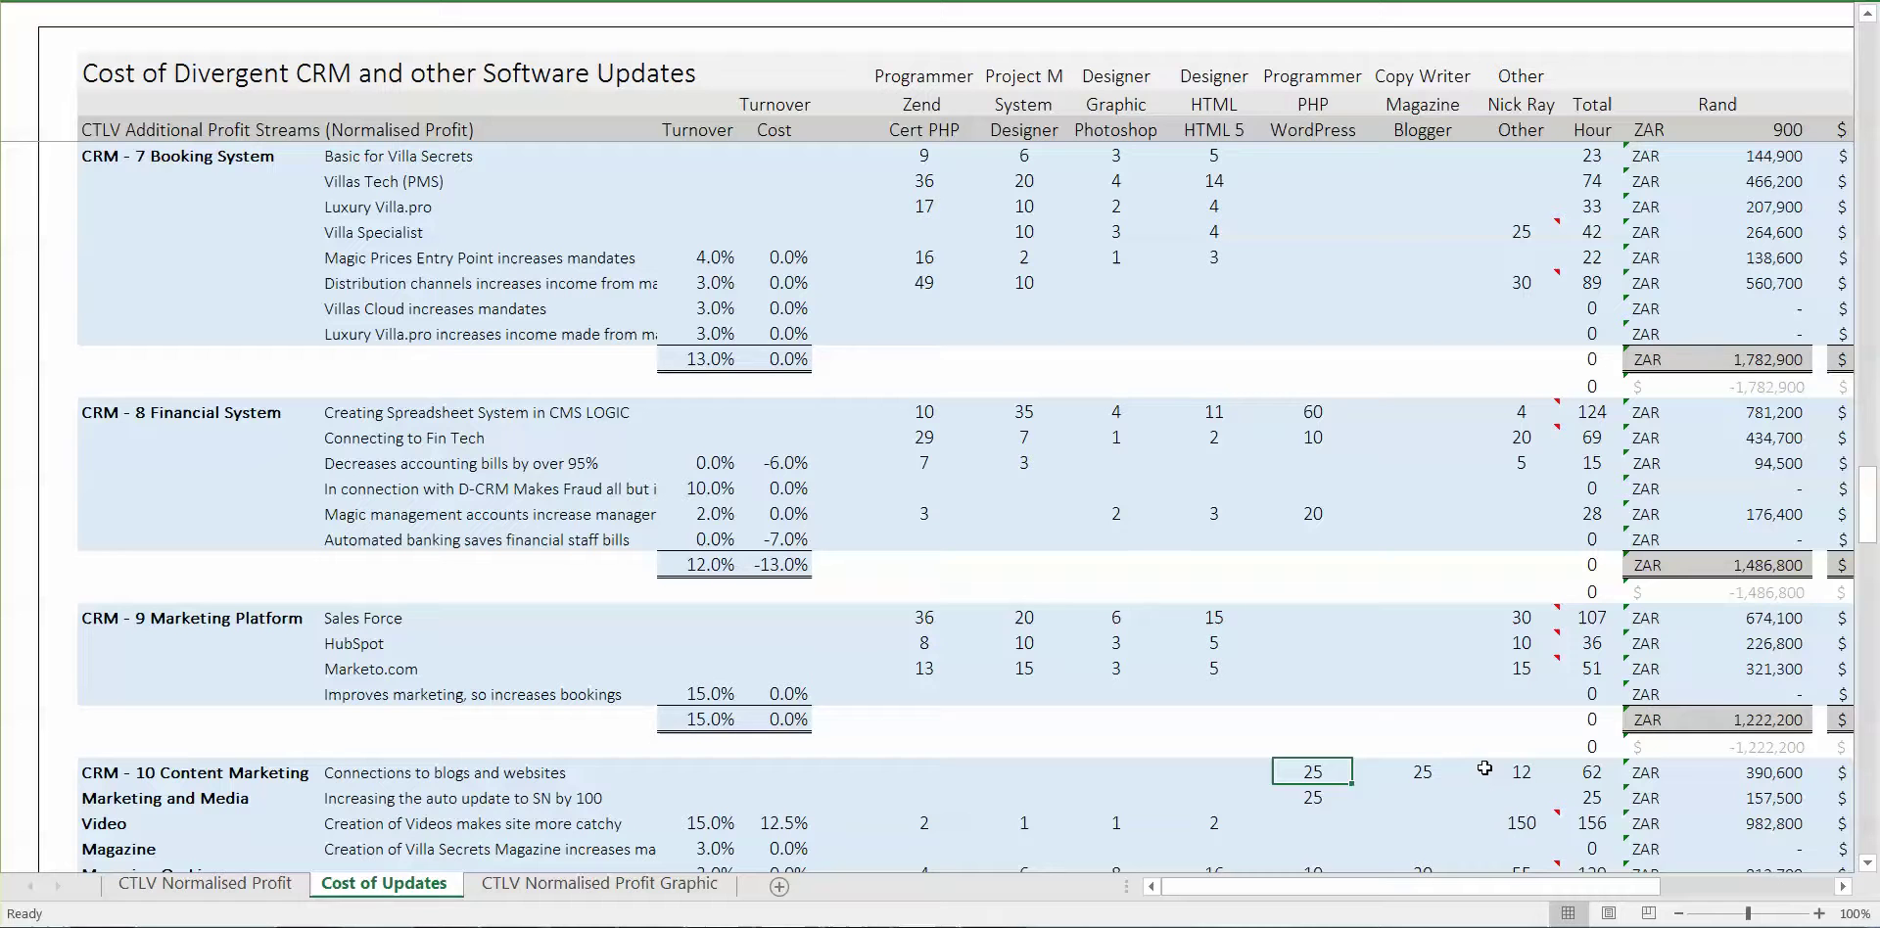
Compare the copy writer and Other hours for Connections to blogs and websites
{"action": "key", "text": "Right"}
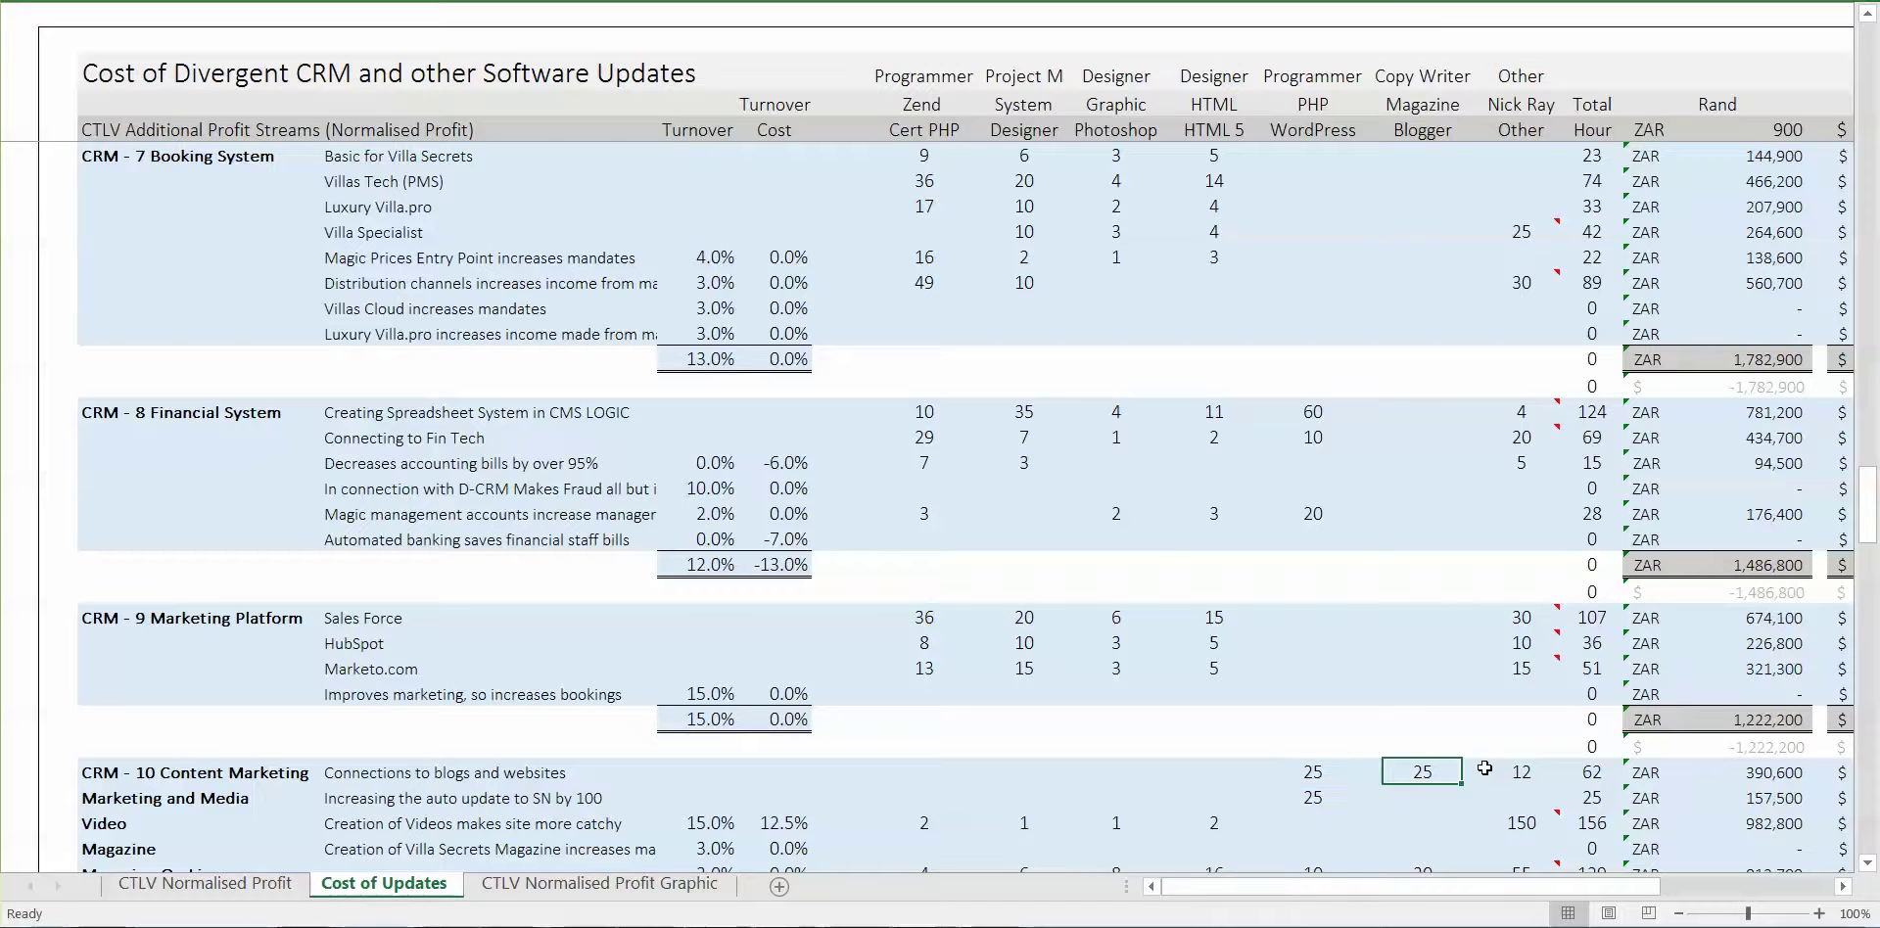
{"action": "key", "text": "Left"}
{"action": "key", "text": "Right"}
{"action": "key", "text": "Right"}
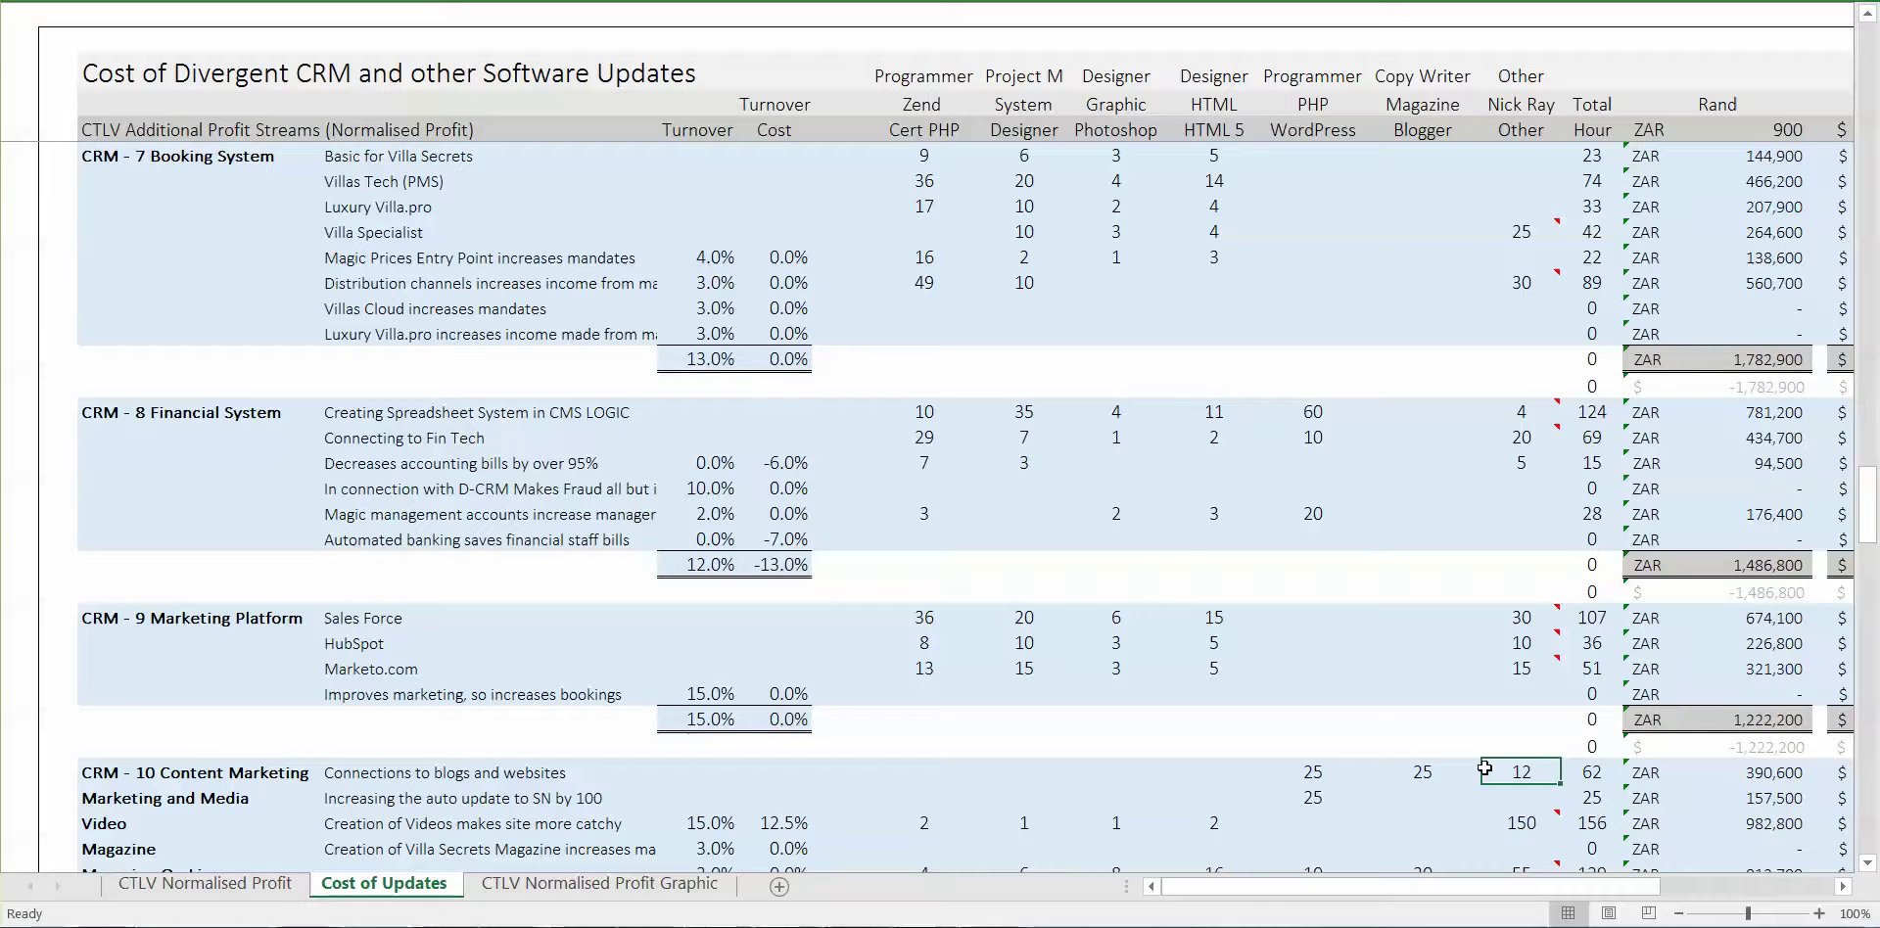
{"action": "key", "text": "Left"}
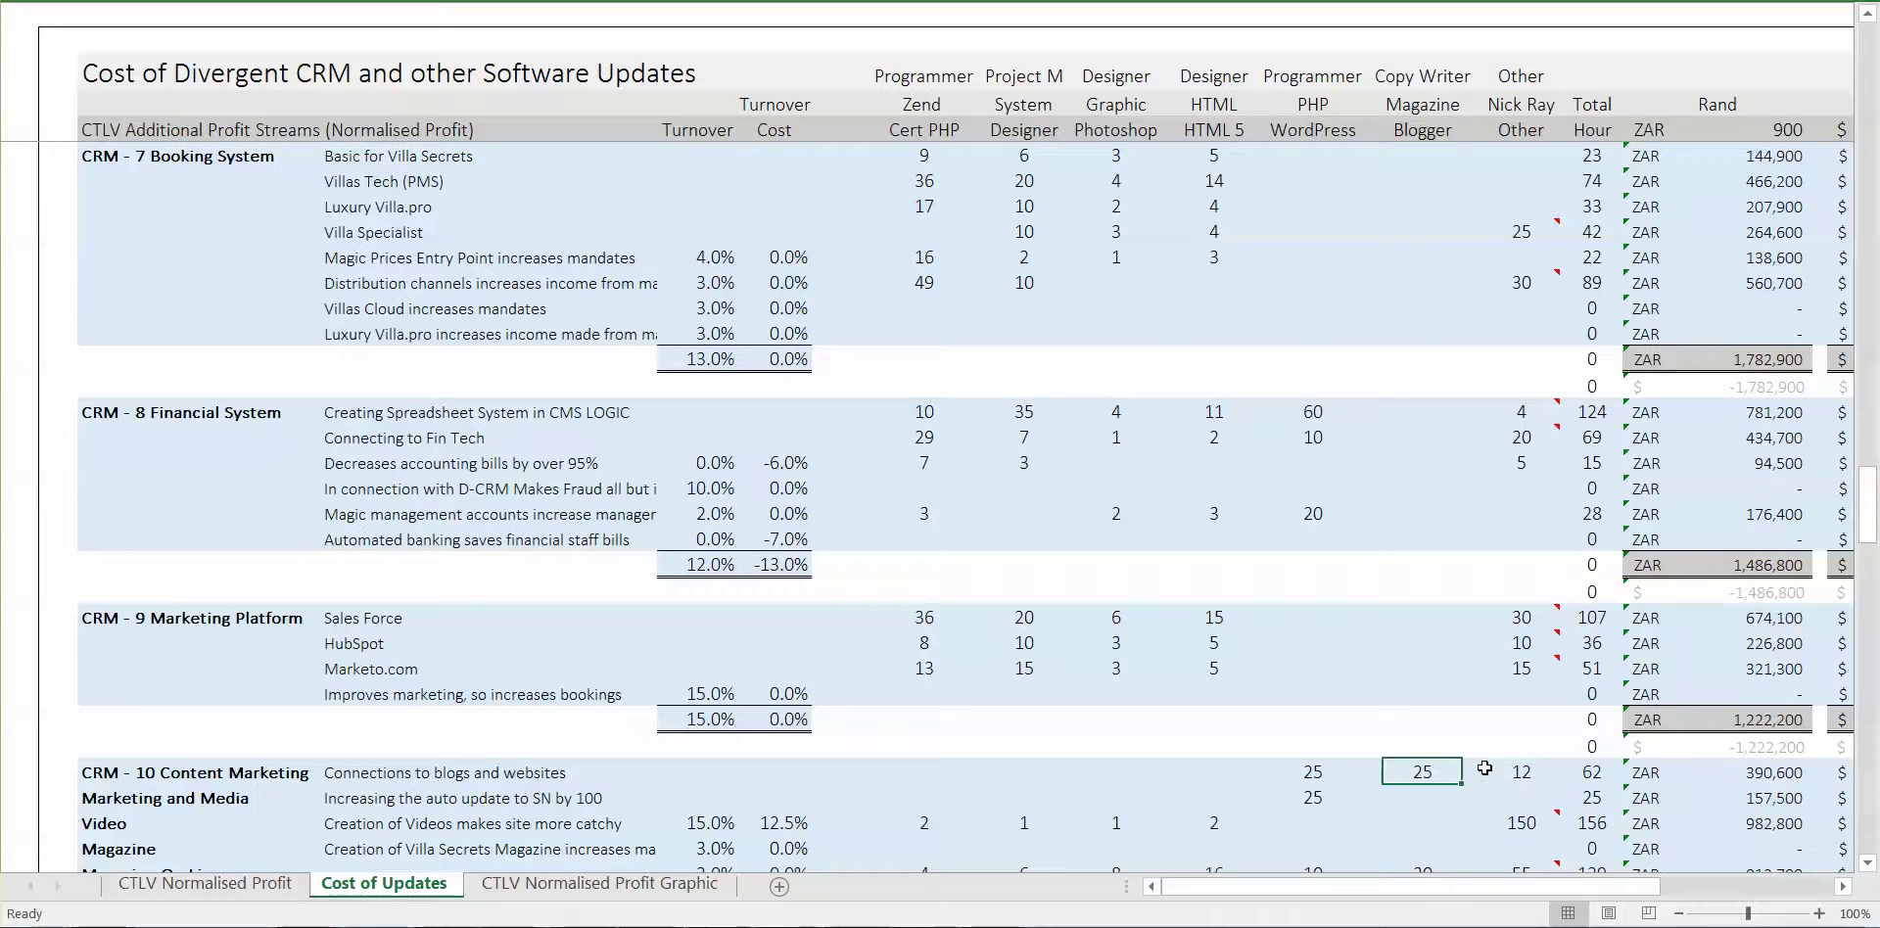
{"action": "key", "text": "Right"}
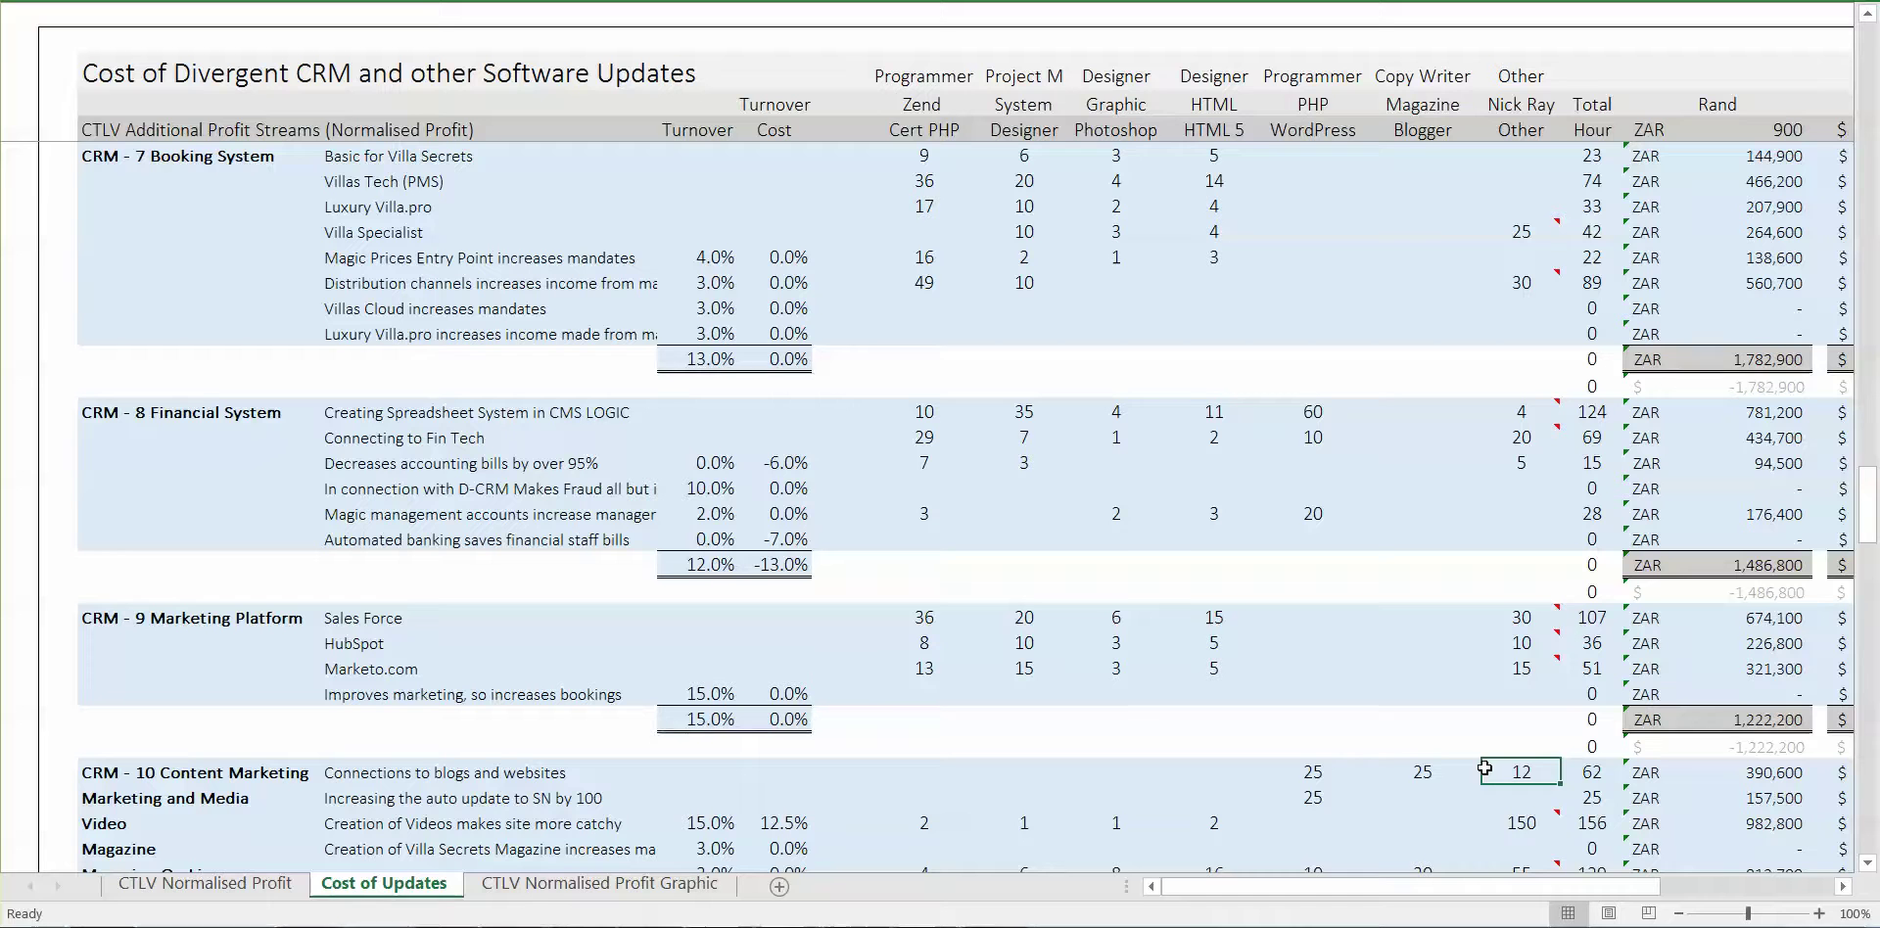
Examine the WordPress programmer and copy writer hours across the first Content Marketing rows
{"action": "key", "text": "Down"}
{"action": "key", "text": "Down"}
{"action": "key", "text": "Left"}
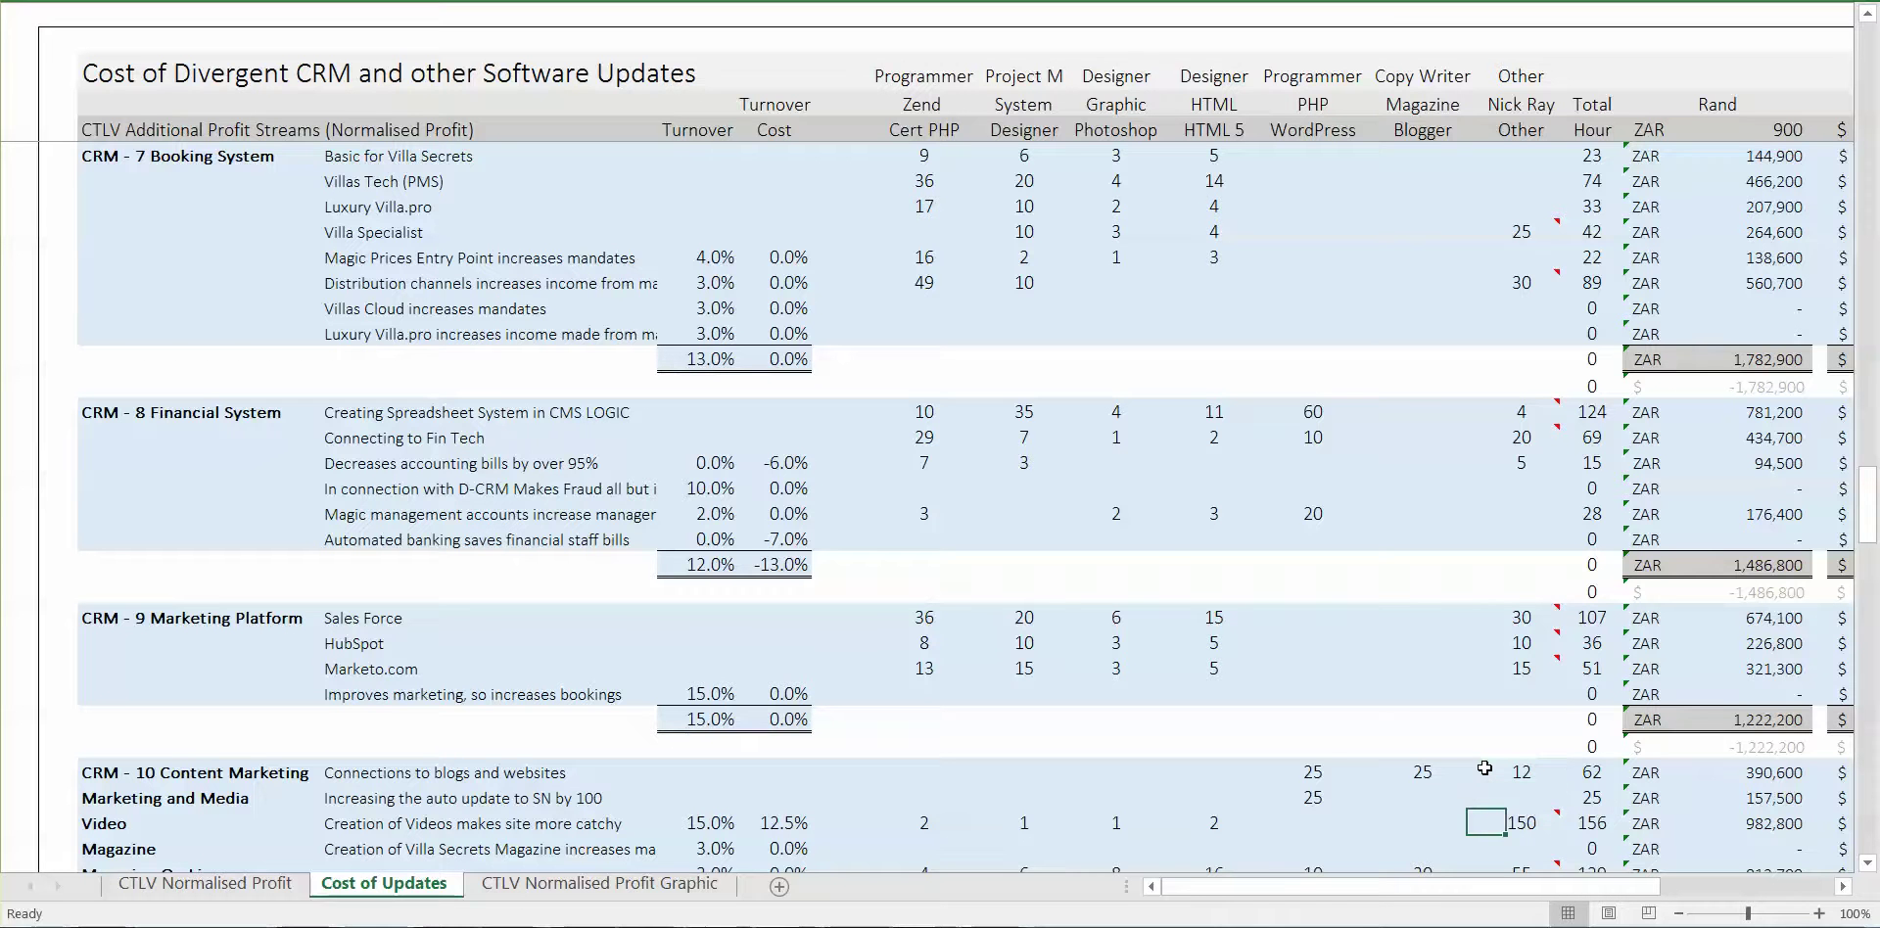
{"action": "key", "text": "Up"}
{"action": "key", "text": "Up"}
{"action": "key", "text": "Left"}
{"action": "key", "text": "Left"}
{"action": "key", "text": "Left"}
{"action": "key", "text": "Right"}
{"action": "key", "text": "Right"}
{"action": "key", "text": "Left"}
{"action": "key", "text": "Left"}
{"action": "key", "text": "Down"}
{"action": "key", "text": "Left"}
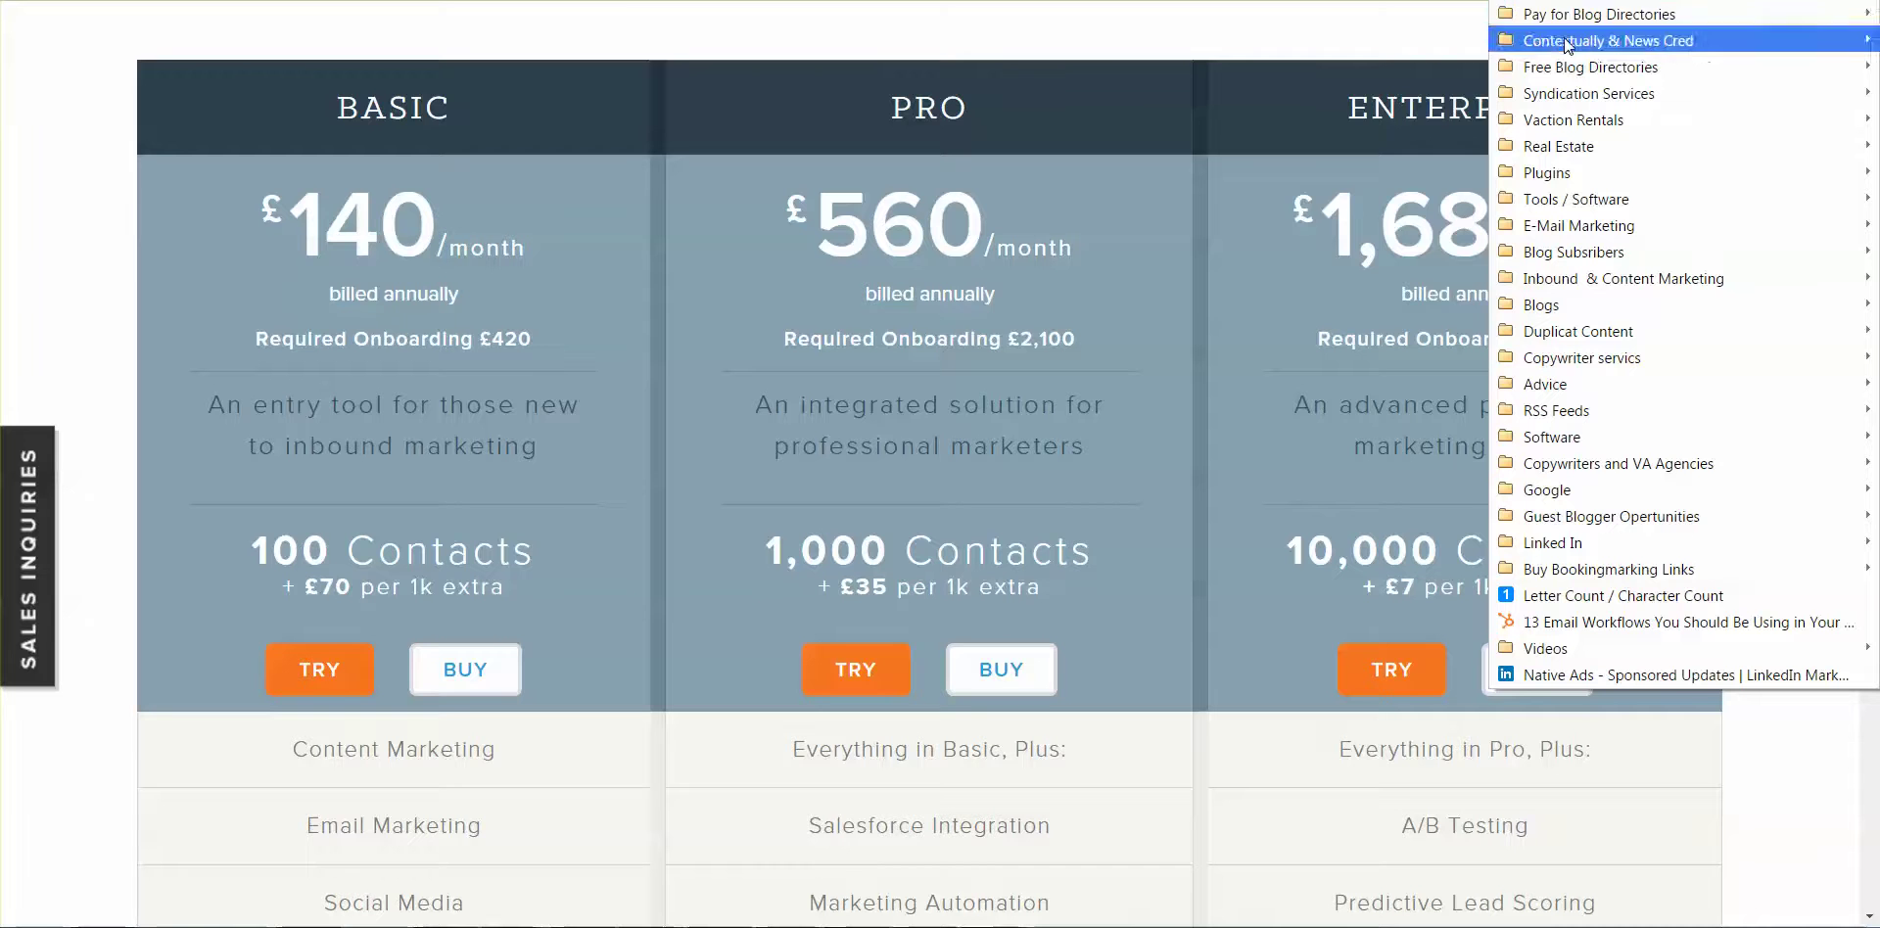
In the browser, open the Jayde B2B search engine from the Free Blog Directories bookmarks, dismiss its popup, and return to the workbook
{"action": "mouse_move", "coordinate": [1567, 18]}
{"action": "mouse_move", "coordinate": [1572, 71]}
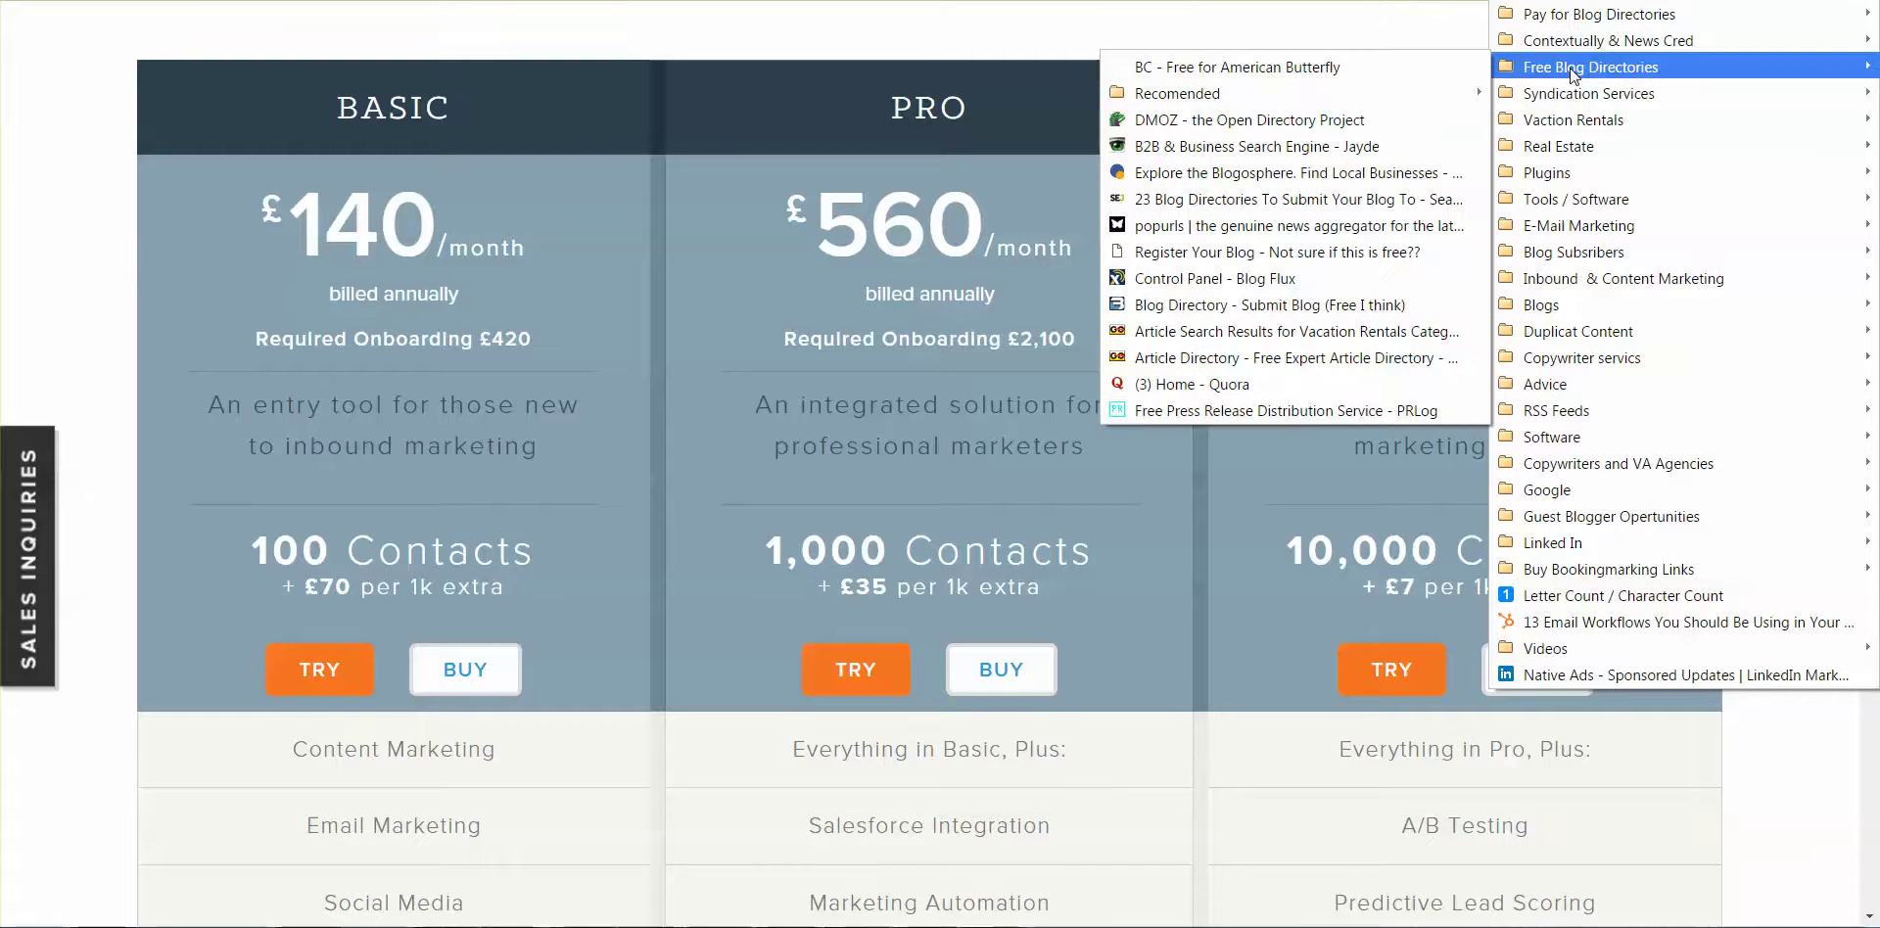
{"action": "left_click", "coordinate": [1228, 152]}
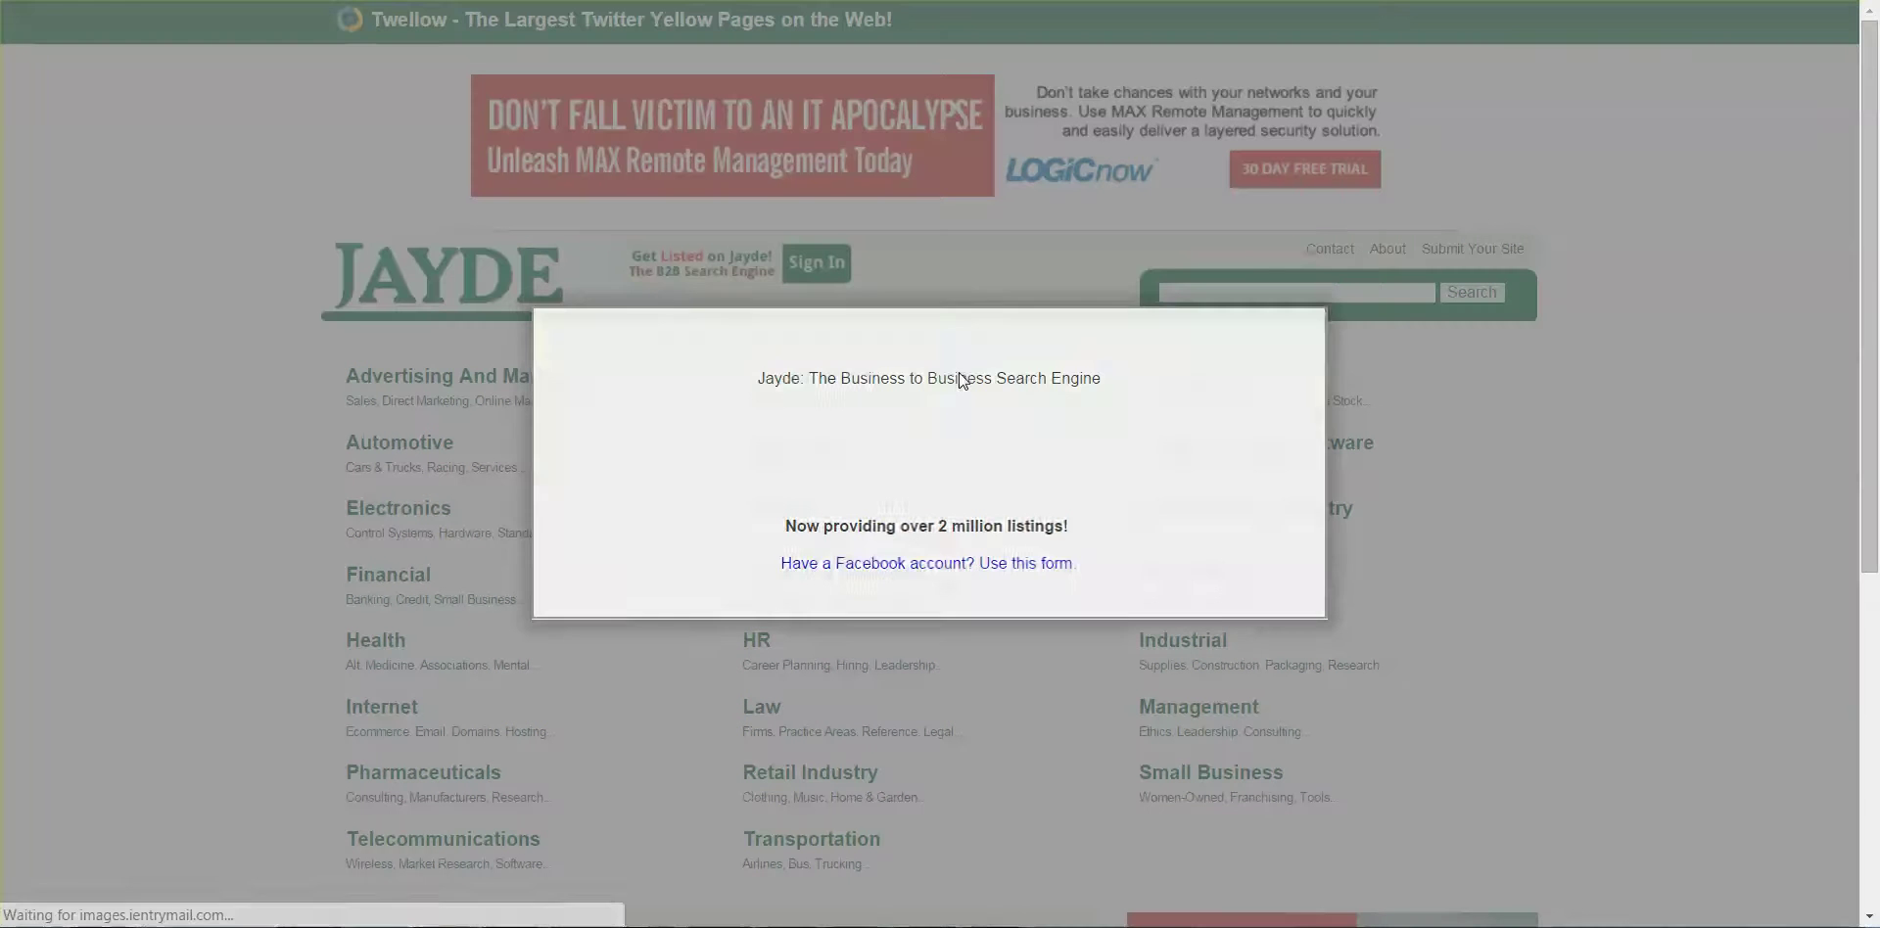
{"action": "left_click", "coordinate": [1328, 306]}
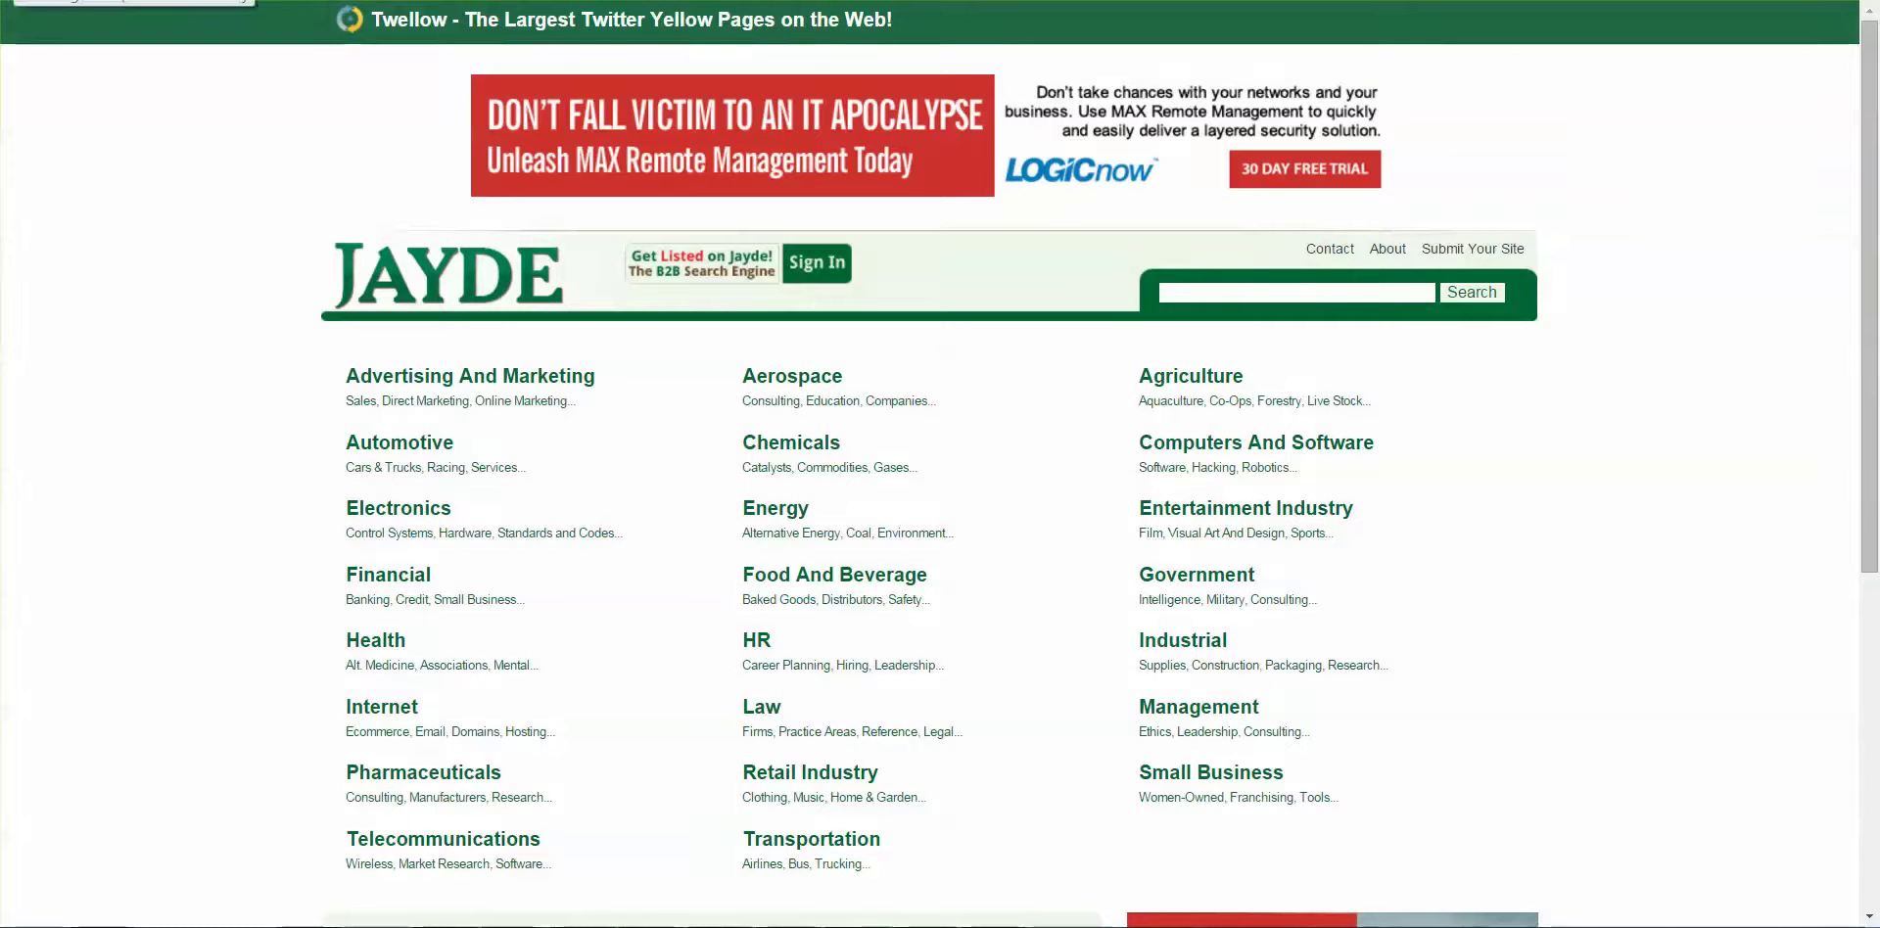
{"action": "left_click", "coordinate": [602, 835]}
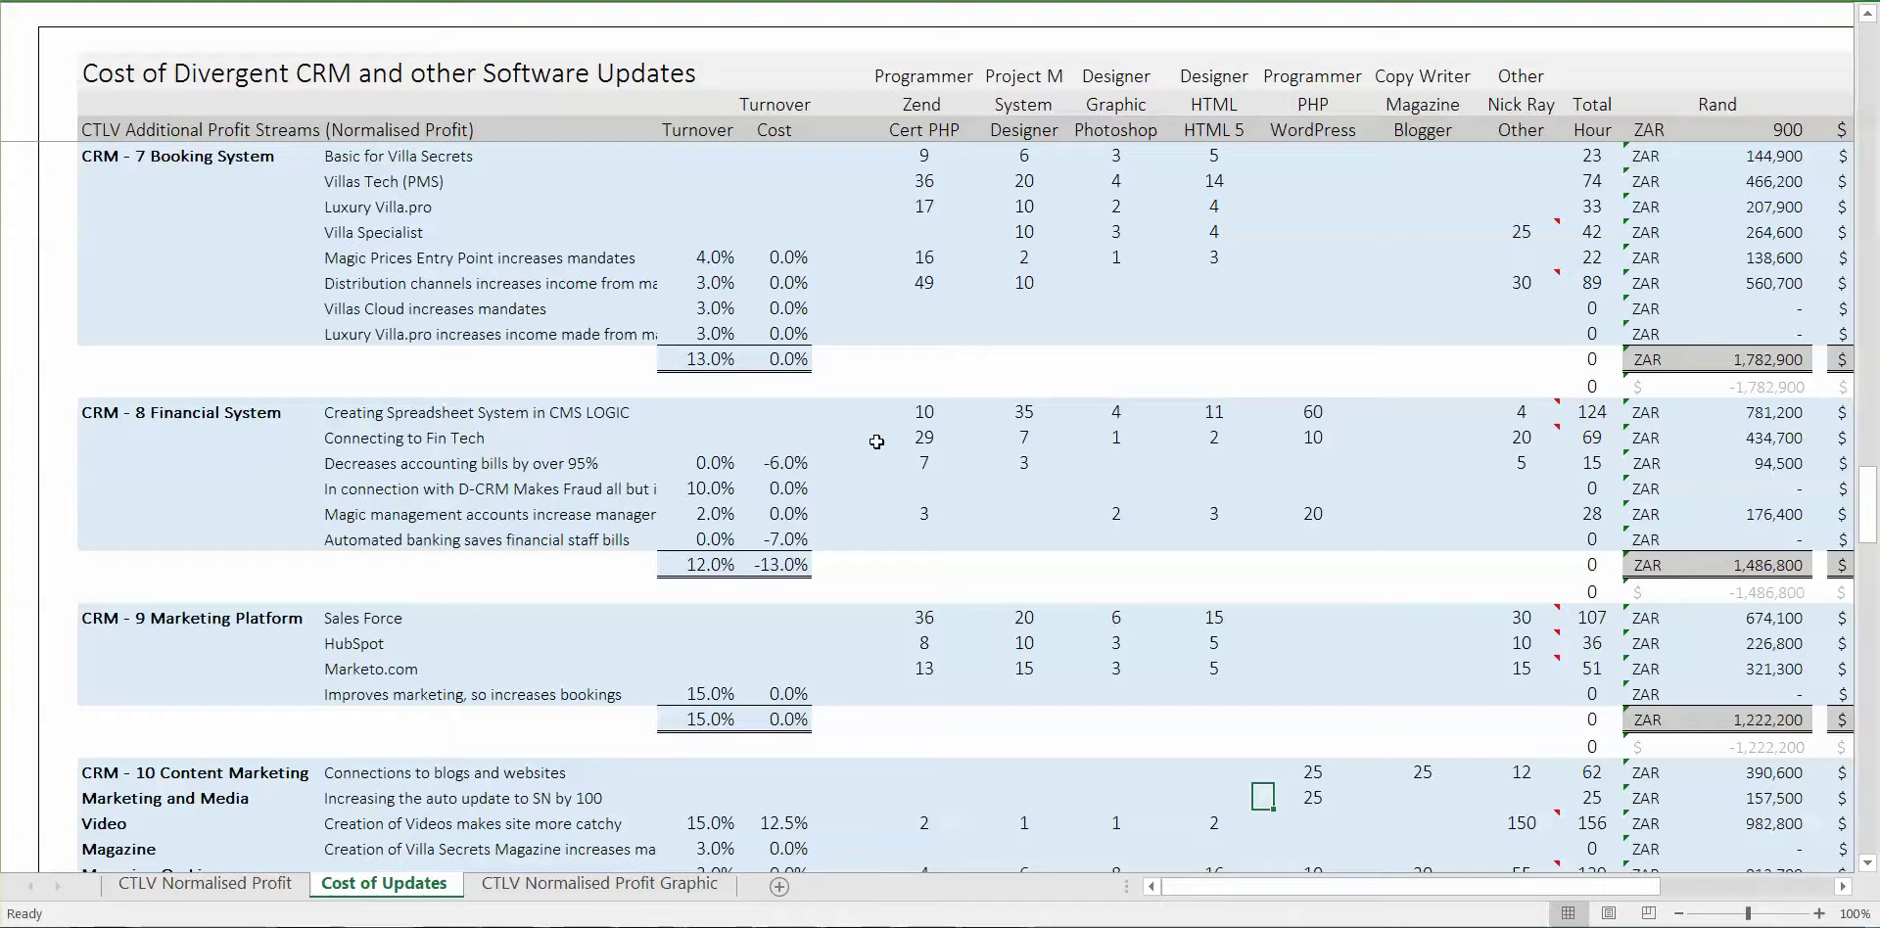
Go back to the Connections to blogs and websites item and the CRM - 10 Content Marketing heading
{"action": "key", "text": "Left"}
{"action": "key", "text": "Left"}
{"action": "key", "text": "Left"}
{"action": "key", "text": "Left"}
{"action": "key", "text": "Left"}
{"action": "key", "text": "Left"}
{"action": "key", "text": "Left"}
{"action": "key", "text": "Left"}
{"action": "key", "text": "Left"}
{"action": "key", "text": "Left"}
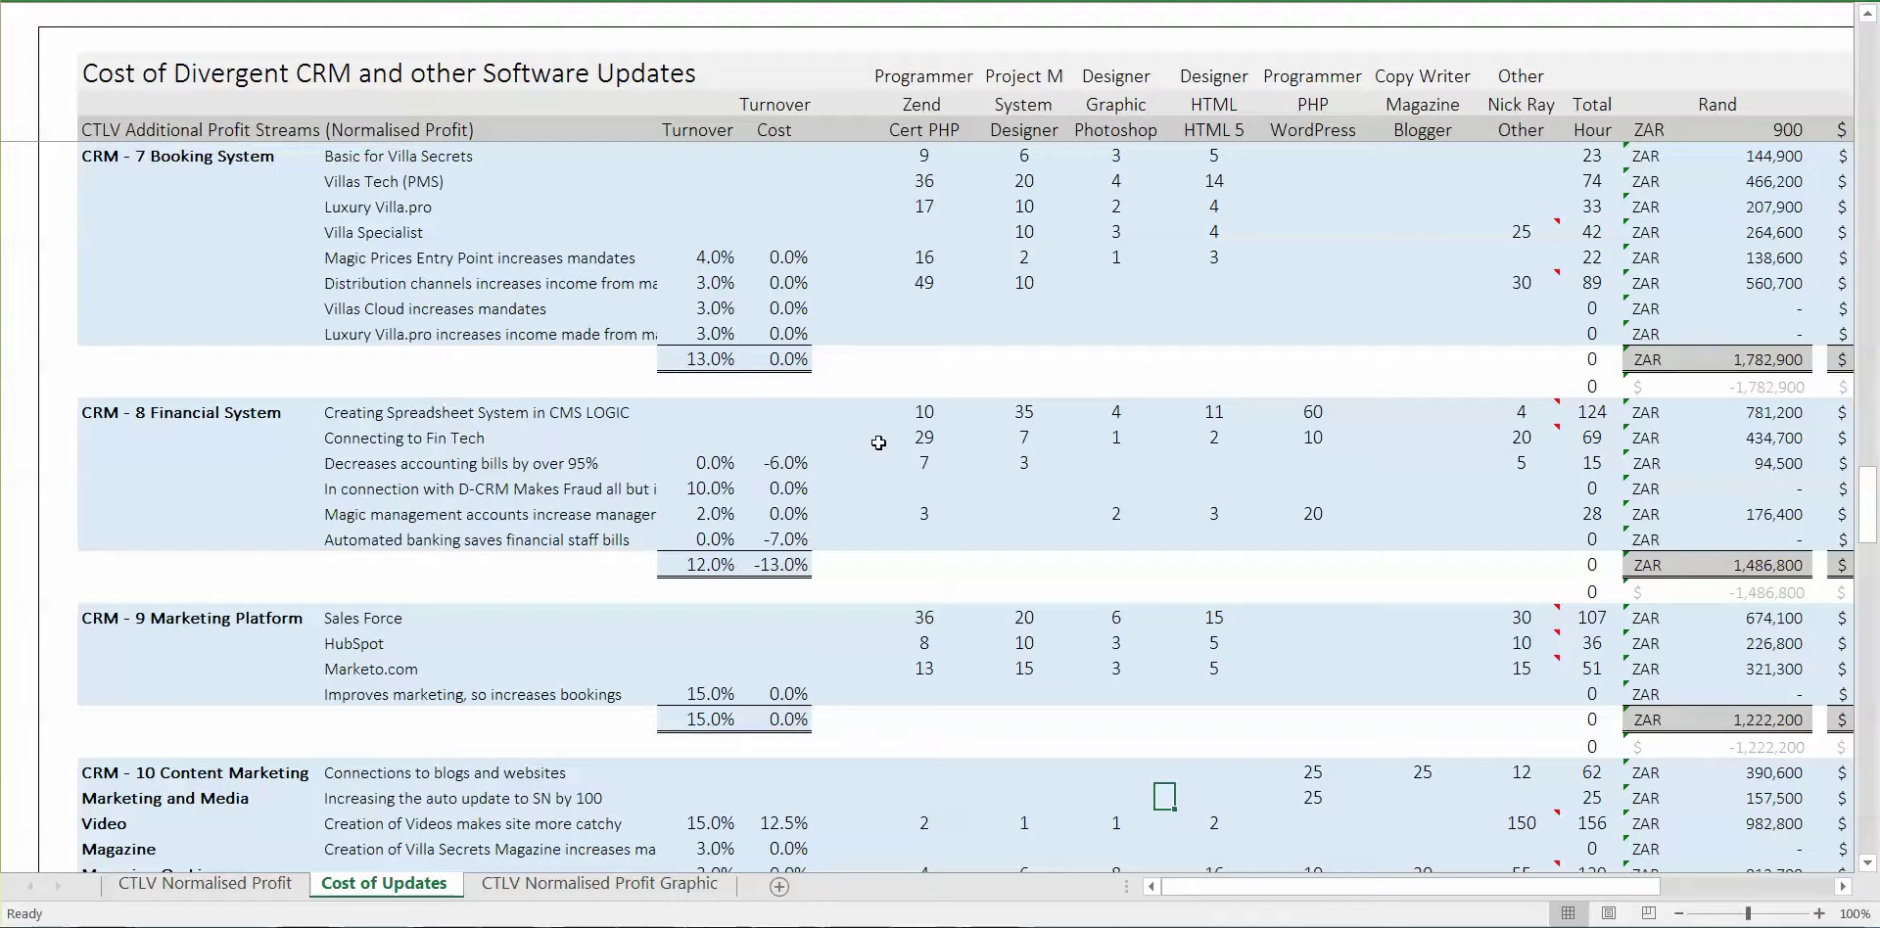
{"action": "key", "text": "Right"}
{"action": "key", "text": "Right"}
{"action": "key", "text": "Up"}
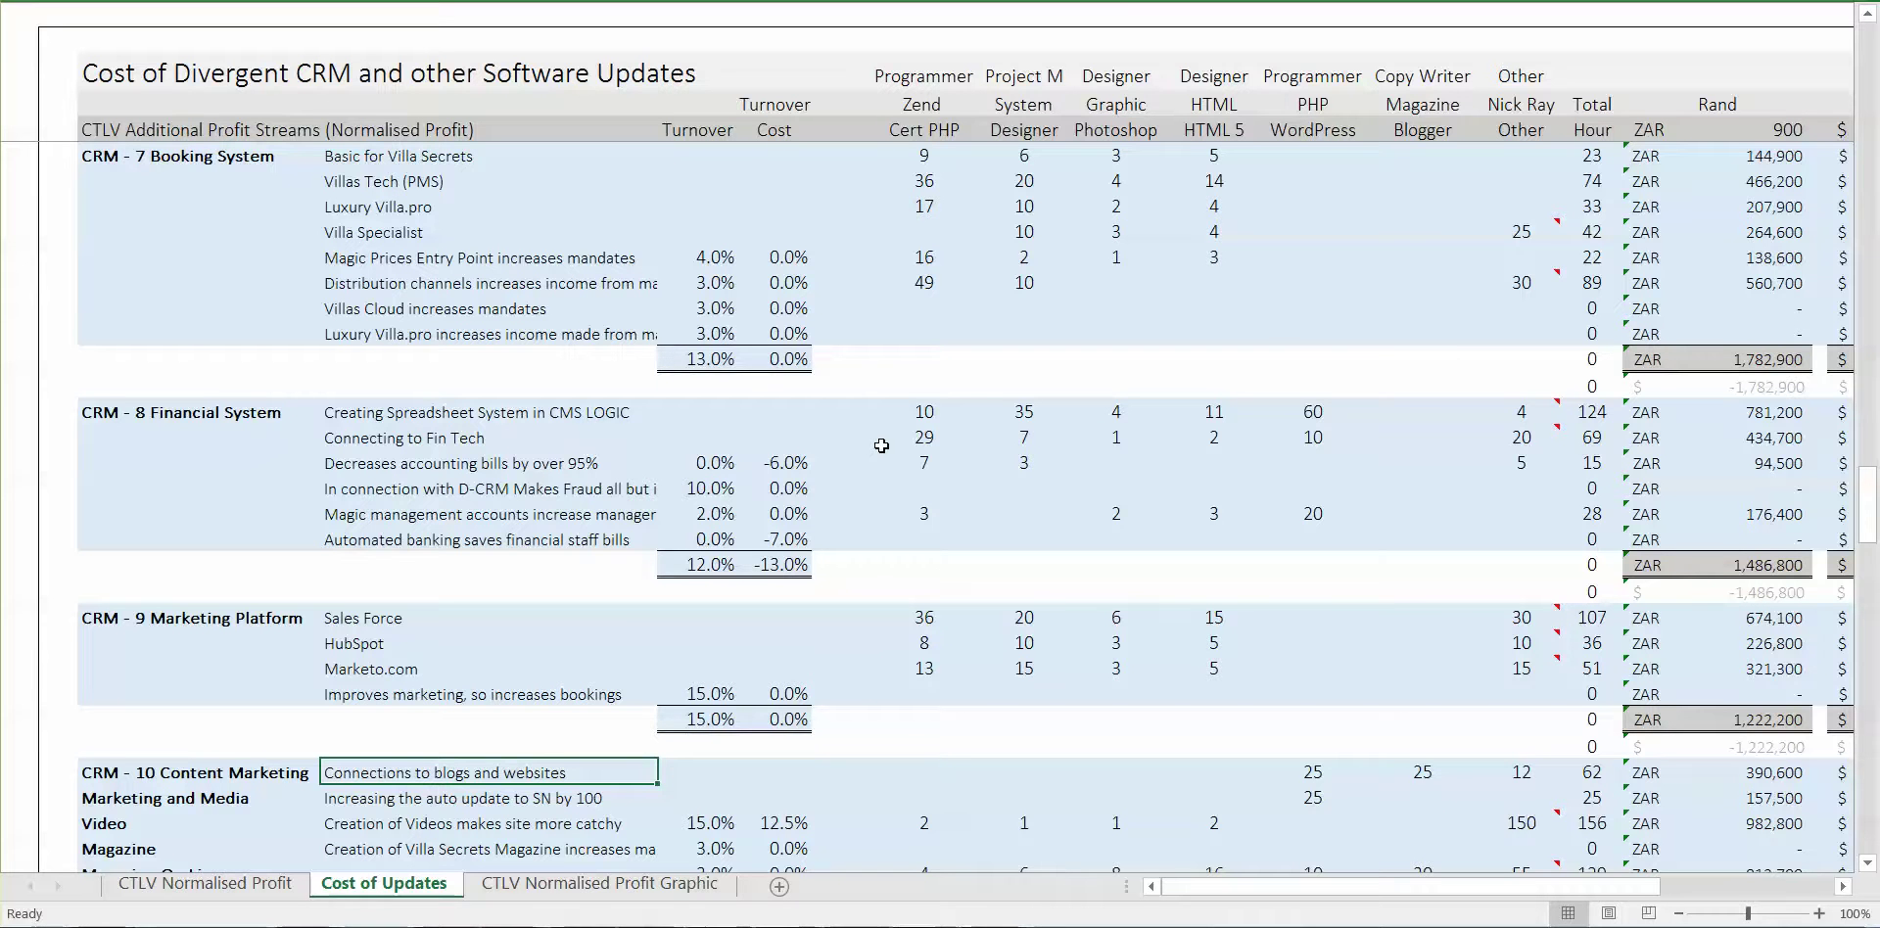
{"action": "key", "text": "Left"}
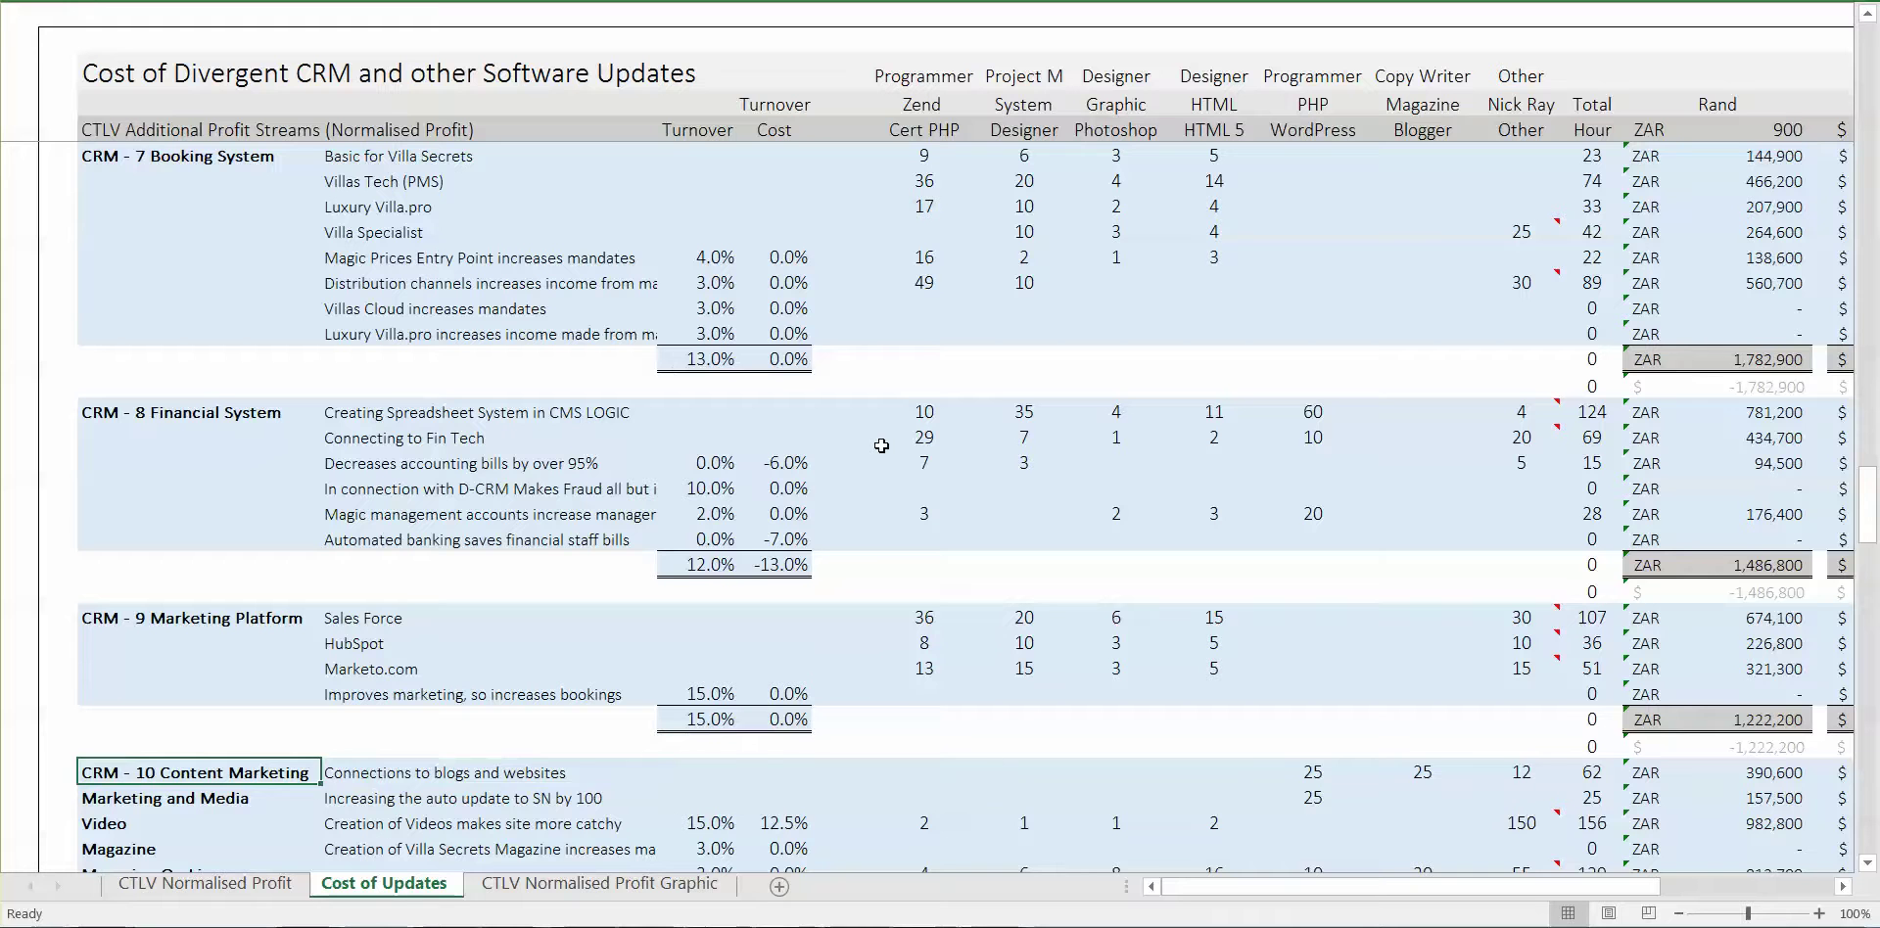
{"action": "key", "text": "Right"}
{"action": "key", "text": "Left"}
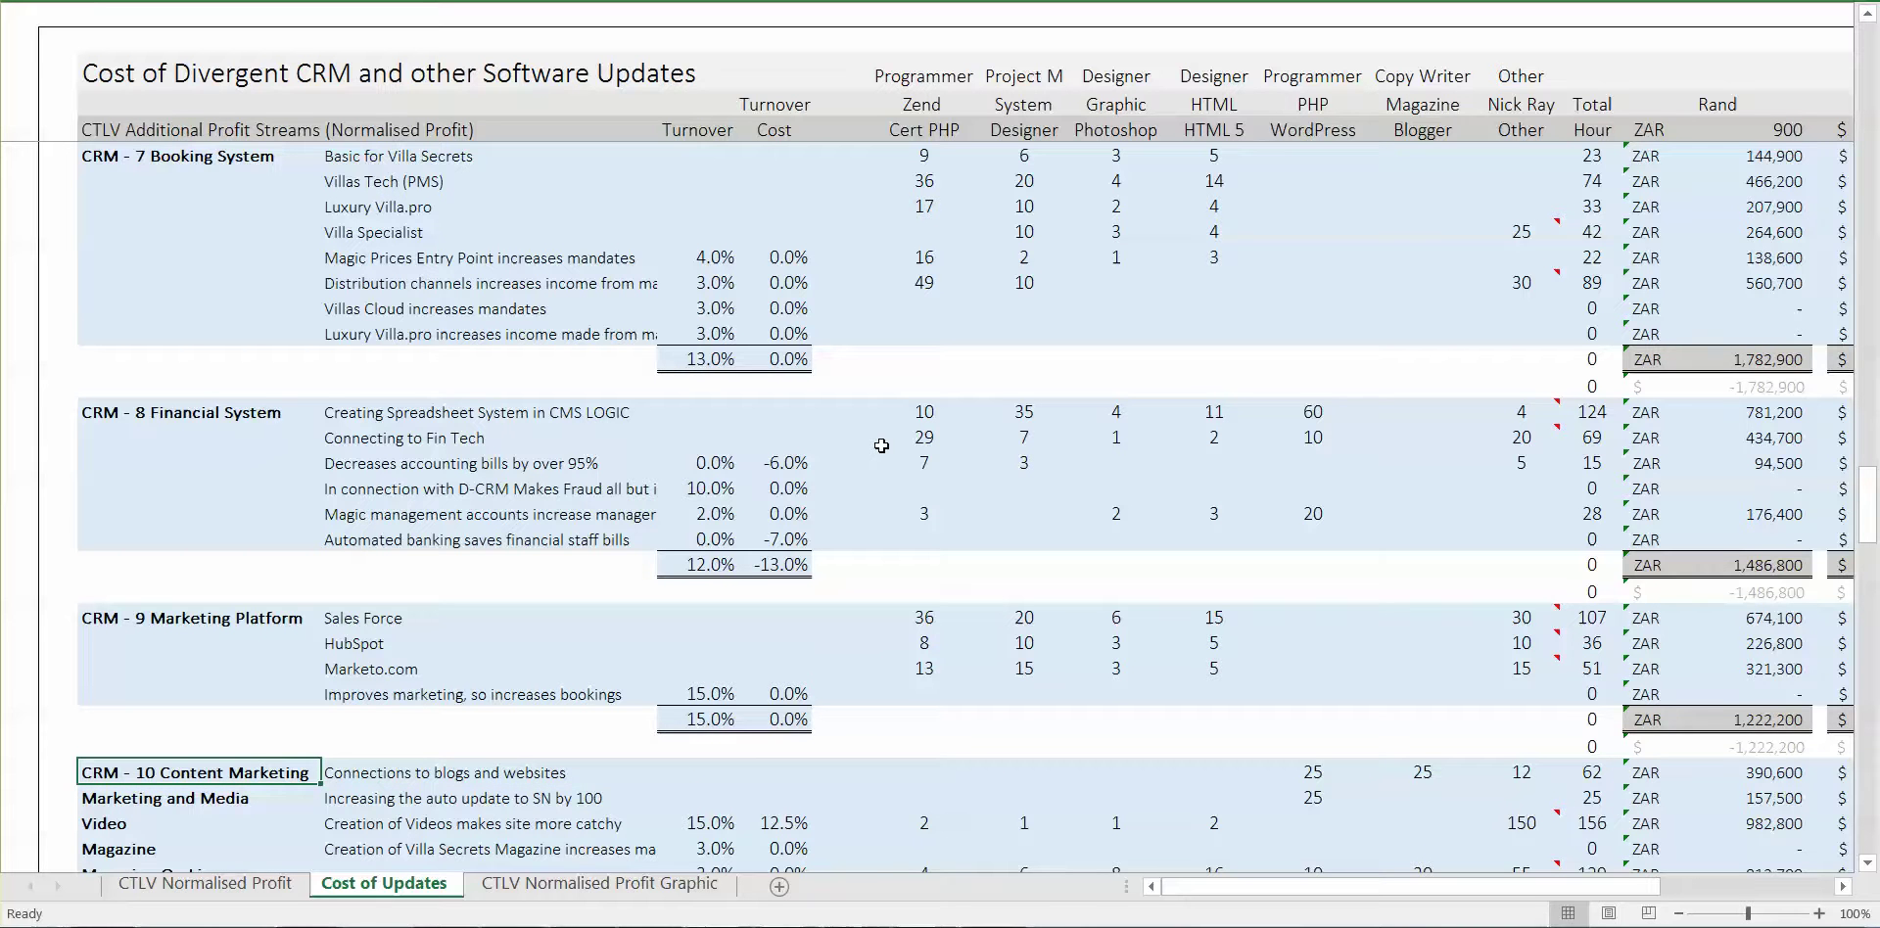
Review the Marketing and Media item Increasing the auto update to SN by 100 and follow its row toward the hours
{"action": "key", "text": "Down"}
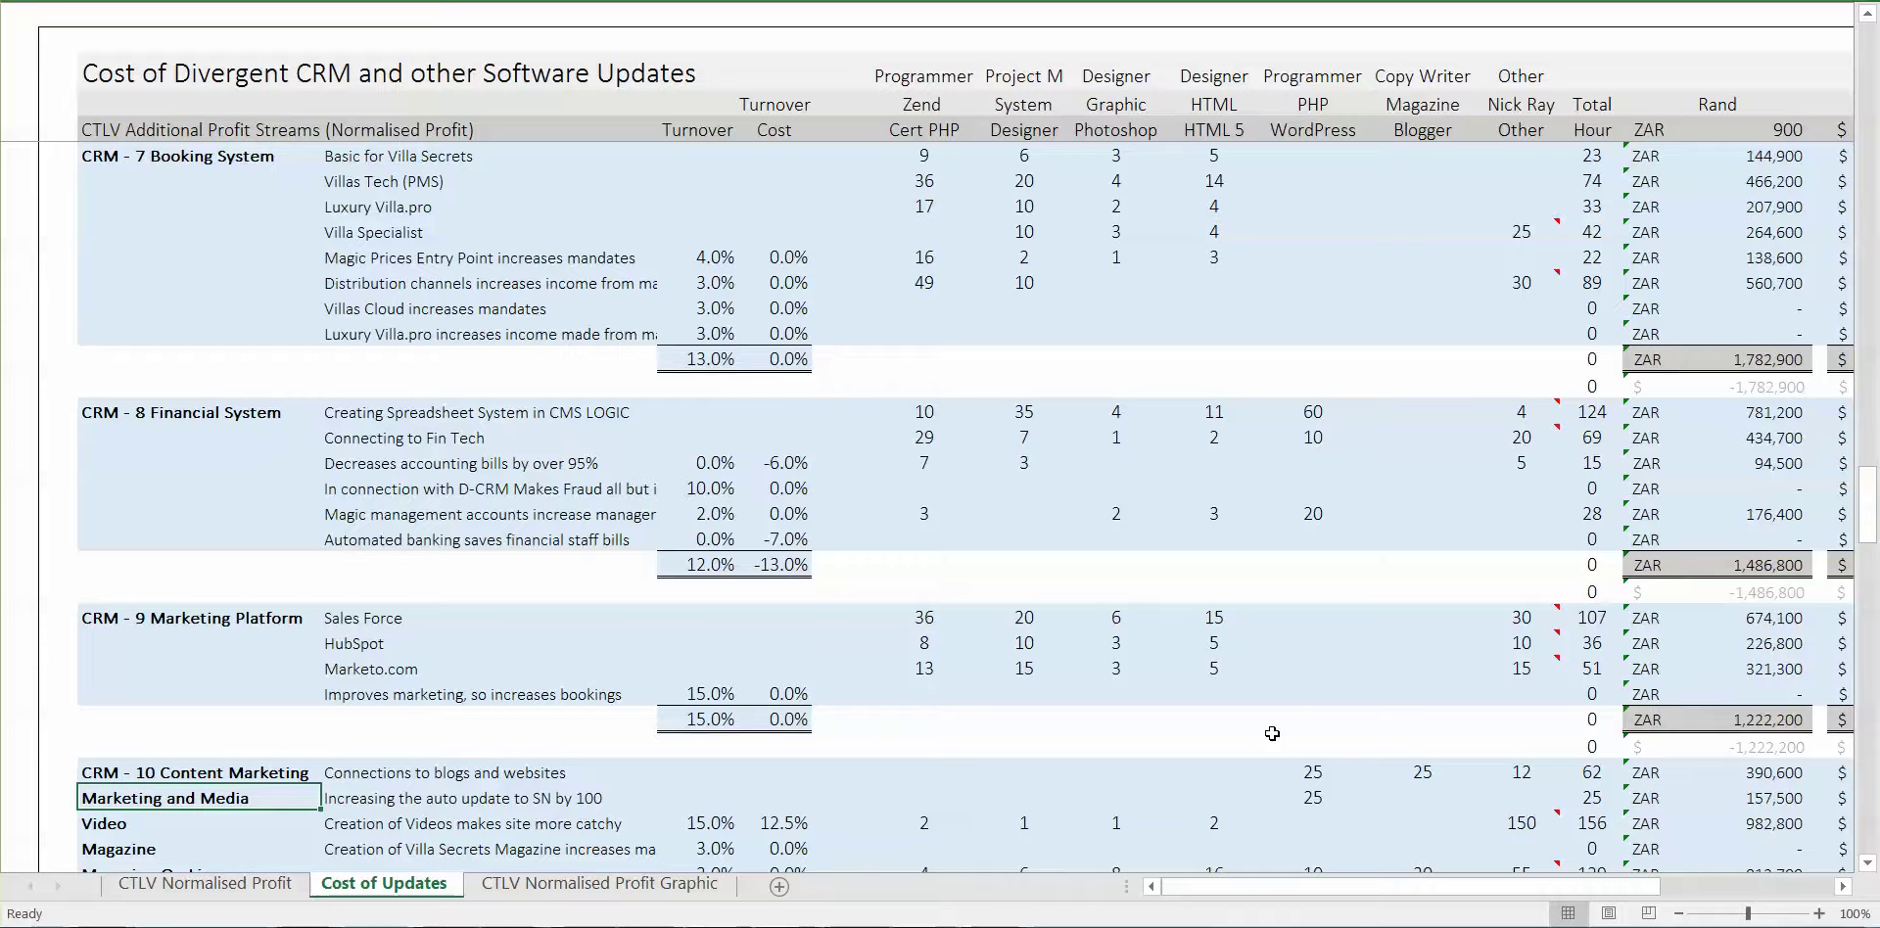
{"action": "key", "text": "Right"}
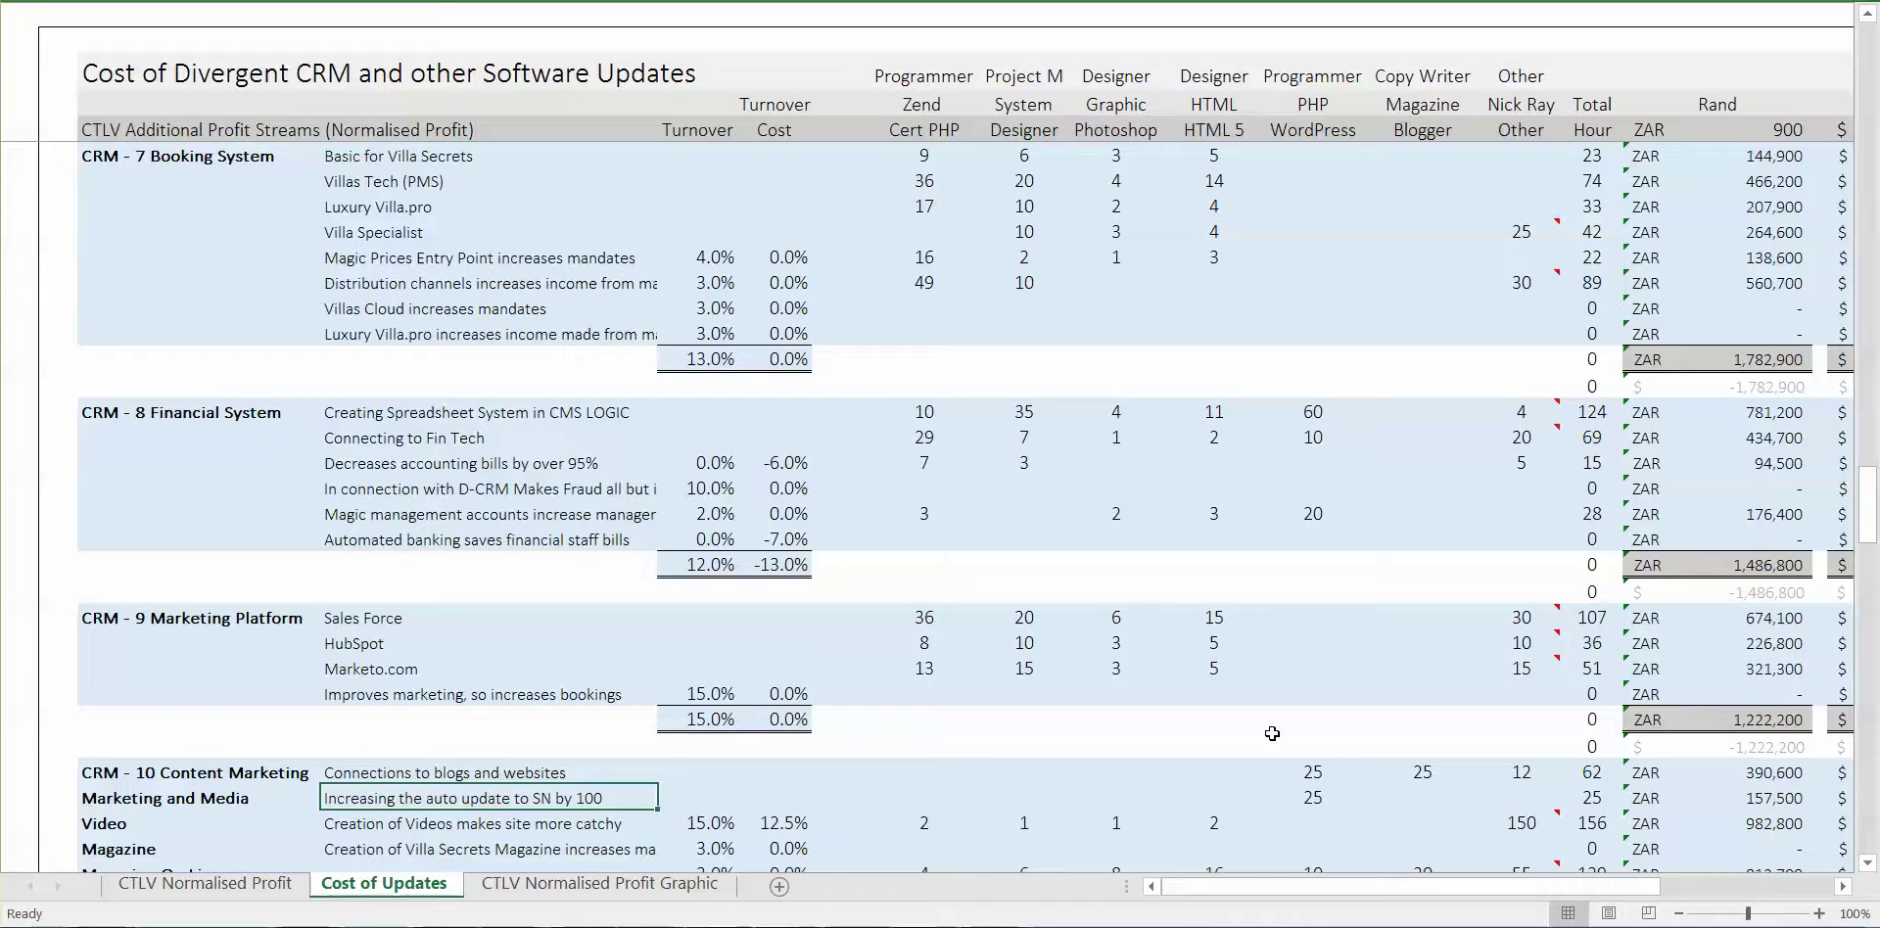
{"action": "key", "text": "Right"}
{"action": "key", "text": "Right"}
{"action": "key", "text": "Right"}
{"action": "key", "text": "Right"}
{"action": "key", "text": "Right"}
{"action": "key", "text": "Right"}
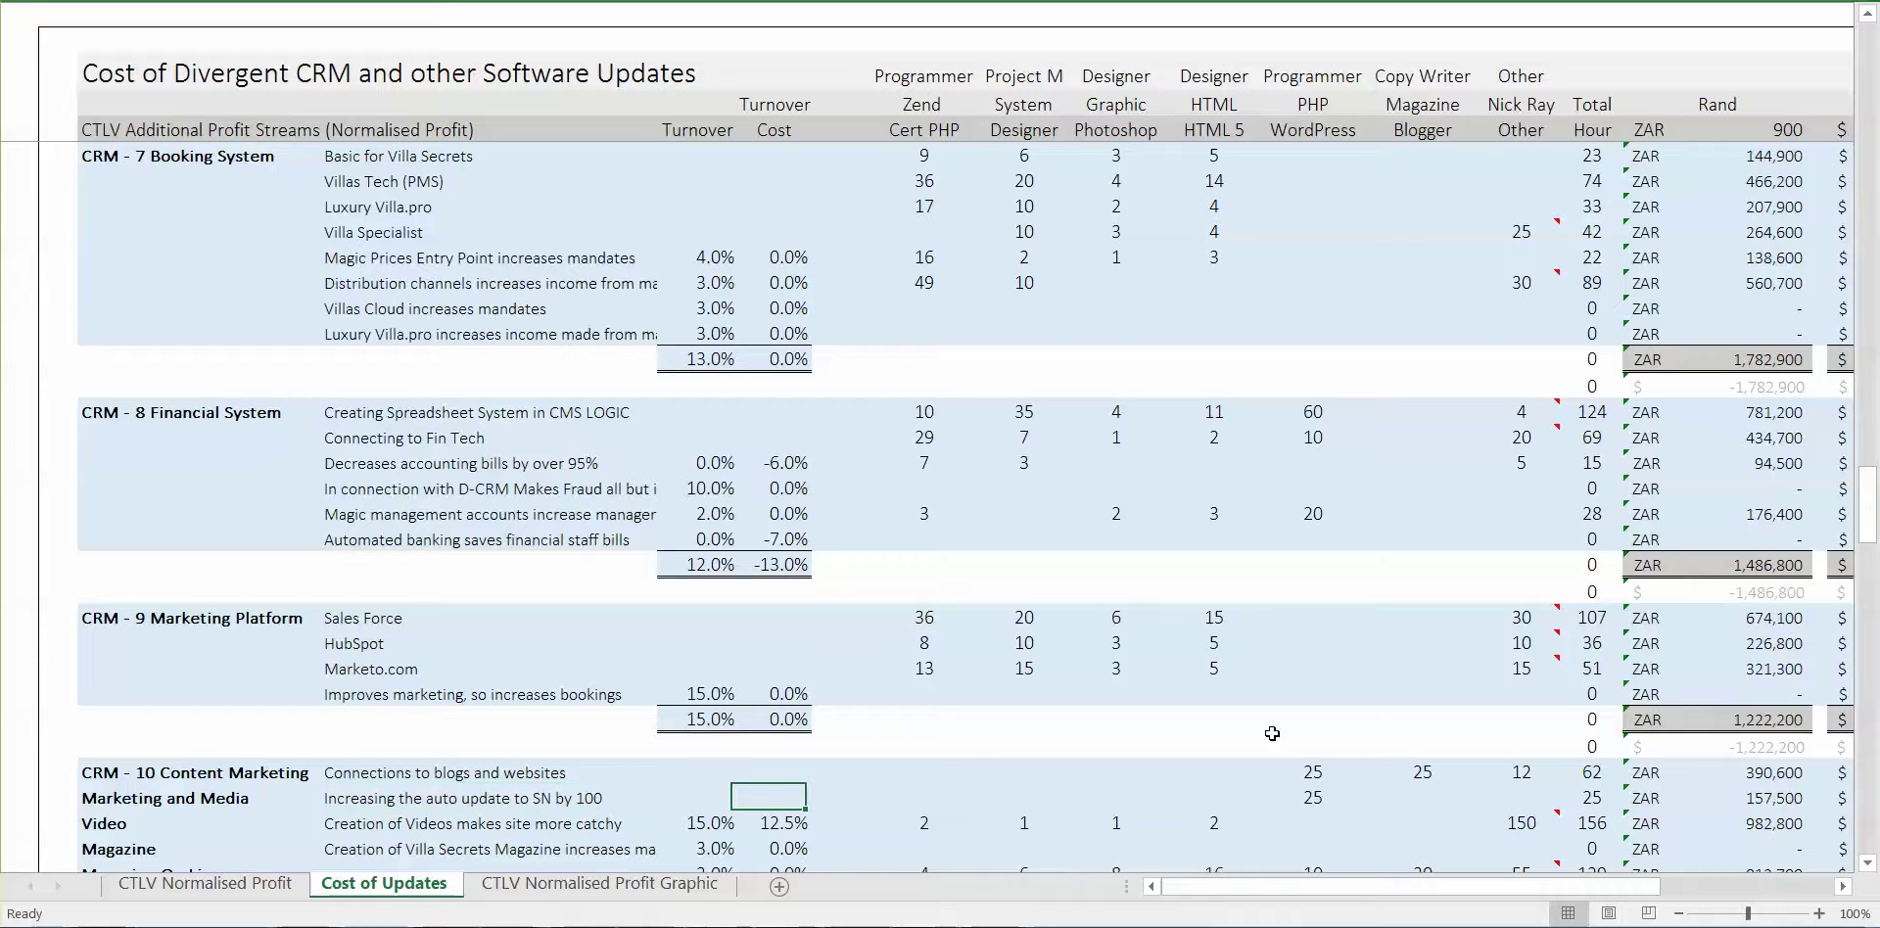
{"action": "key", "text": "Right"}
{"action": "key", "text": "Right"}
{"action": "key", "text": "Right"}
Move to the Video row and review its item Creation of Videos makes site more catchy
{"action": "key", "text": "Return"}
{"action": "key", "text": "Left"}
{"action": "key", "text": "Left"}
{"action": "key", "text": "Left"}
{"action": "key", "text": "Home"}
{"action": "key", "text": "Right"}
{"action": "key", "text": "Right"}
{"action": "key", "text": "Right"}
{"action": "key", "text": "Right"}
{"action": "key", "text": "Left"}
{"action": "key", "text": "Left"}
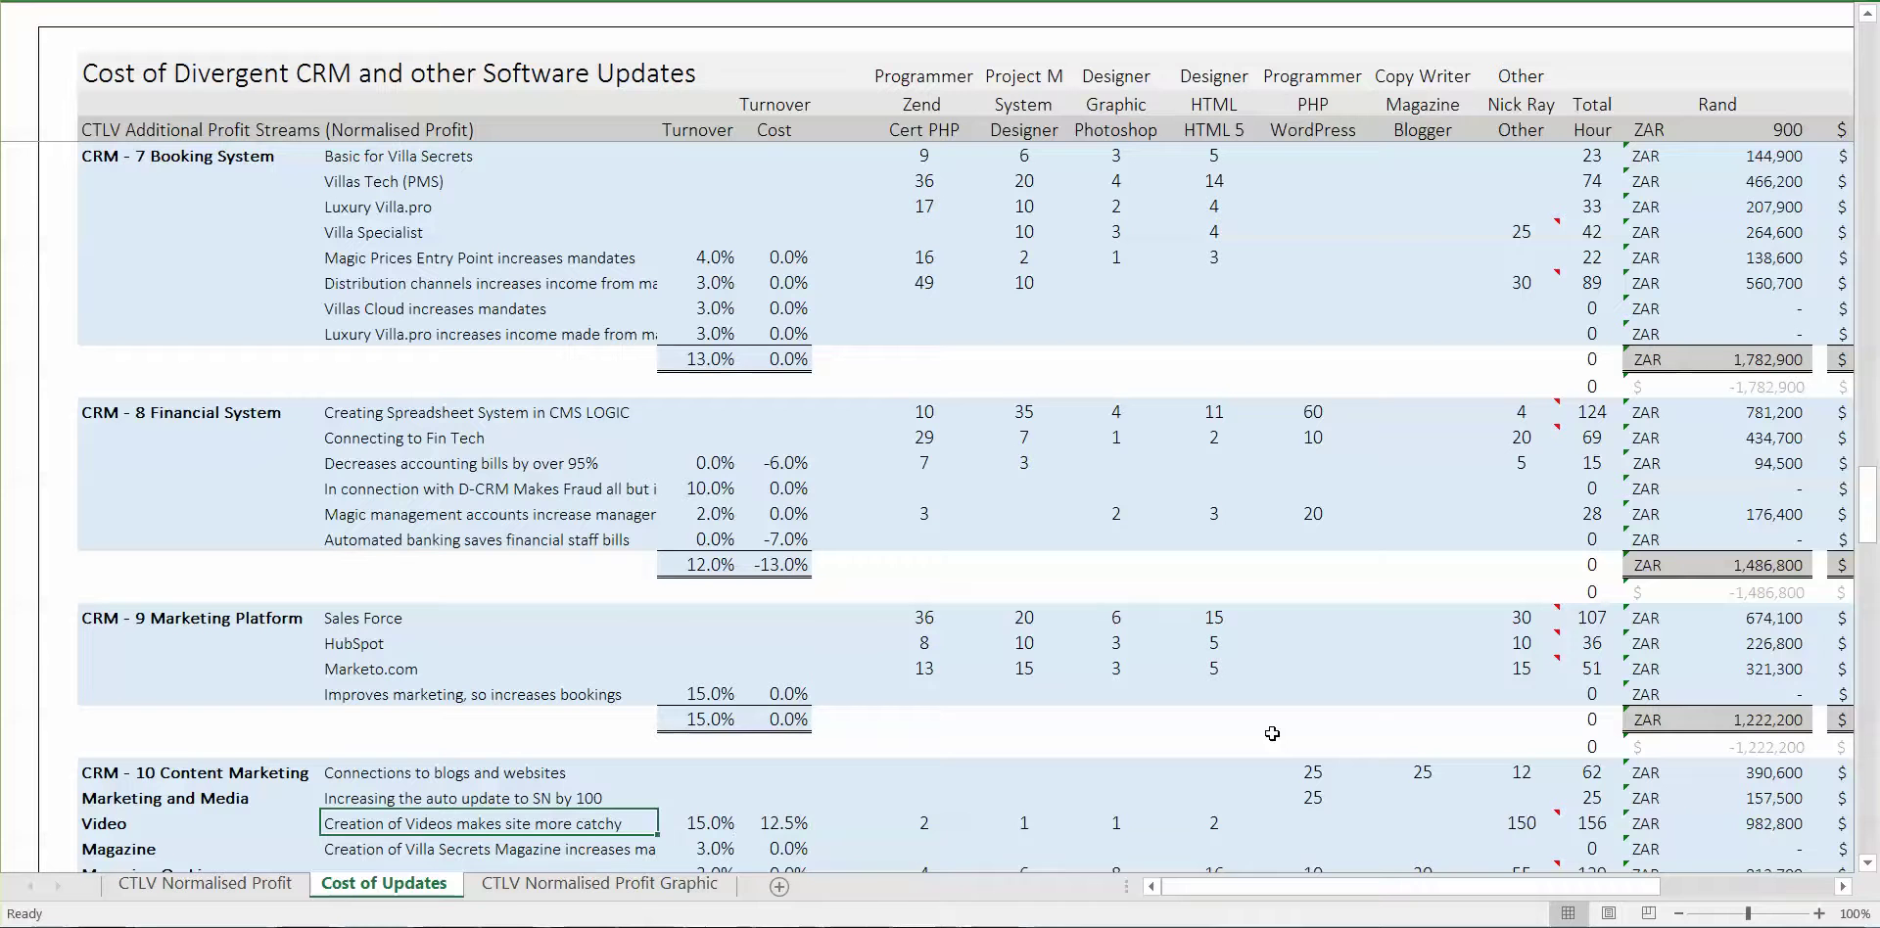
Follow the Video row through its turnover and programmer and designer hours to the Other hours
{"action": "key", "text": "Right"}
{"action": "key", "text": "Right"}
{"action": "key", "text": "Right"}
{"action": "key", "text": "Right"}
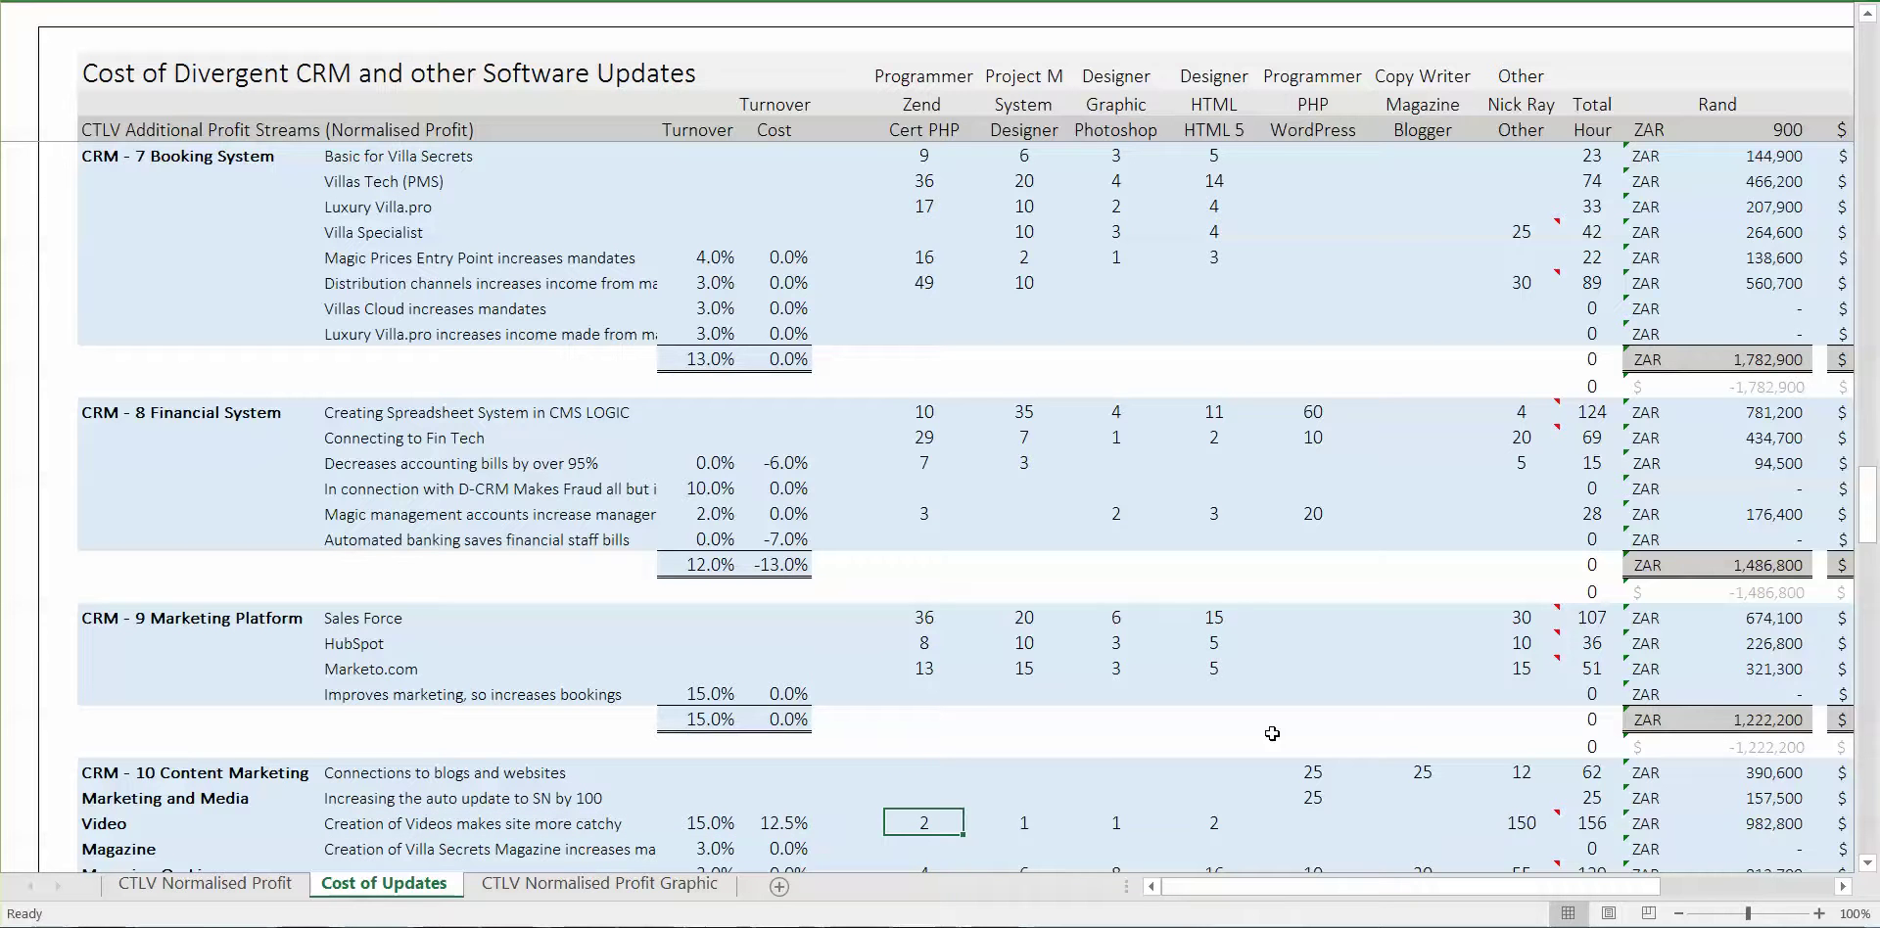
{"action": "key", "text": "Right"}
{"action": "key", "text": "Right"}
{"action": "key", "text": "Right"}
{"action": "key", "text": "Right"}
{"action": "key", "text": "Right"}
{"action": "key", "text": "Right"}
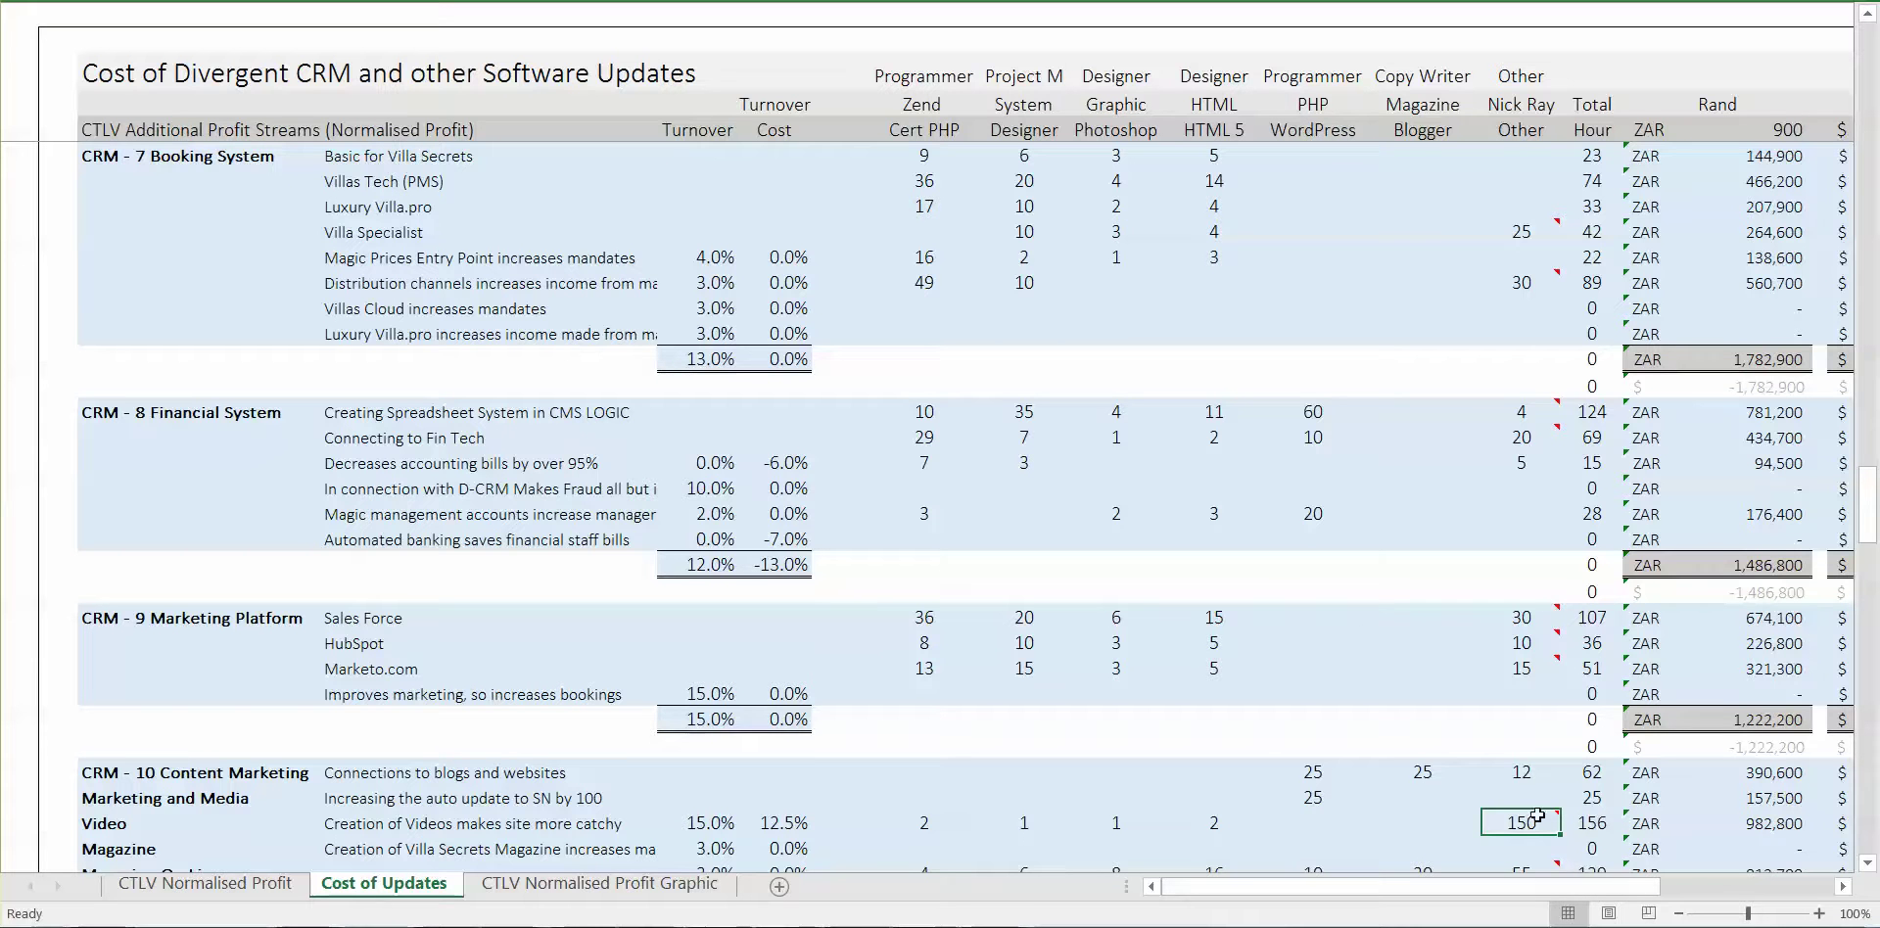
Read the note on the Video row's Other hours and move down to the magazine rows
{"action": "mouse_move", "coordinate": [1539, 826]}
{"action": "key", "text": "Down"}
{"action": "key", "text": "Down"}
{"action": "key", "text": "Down"}
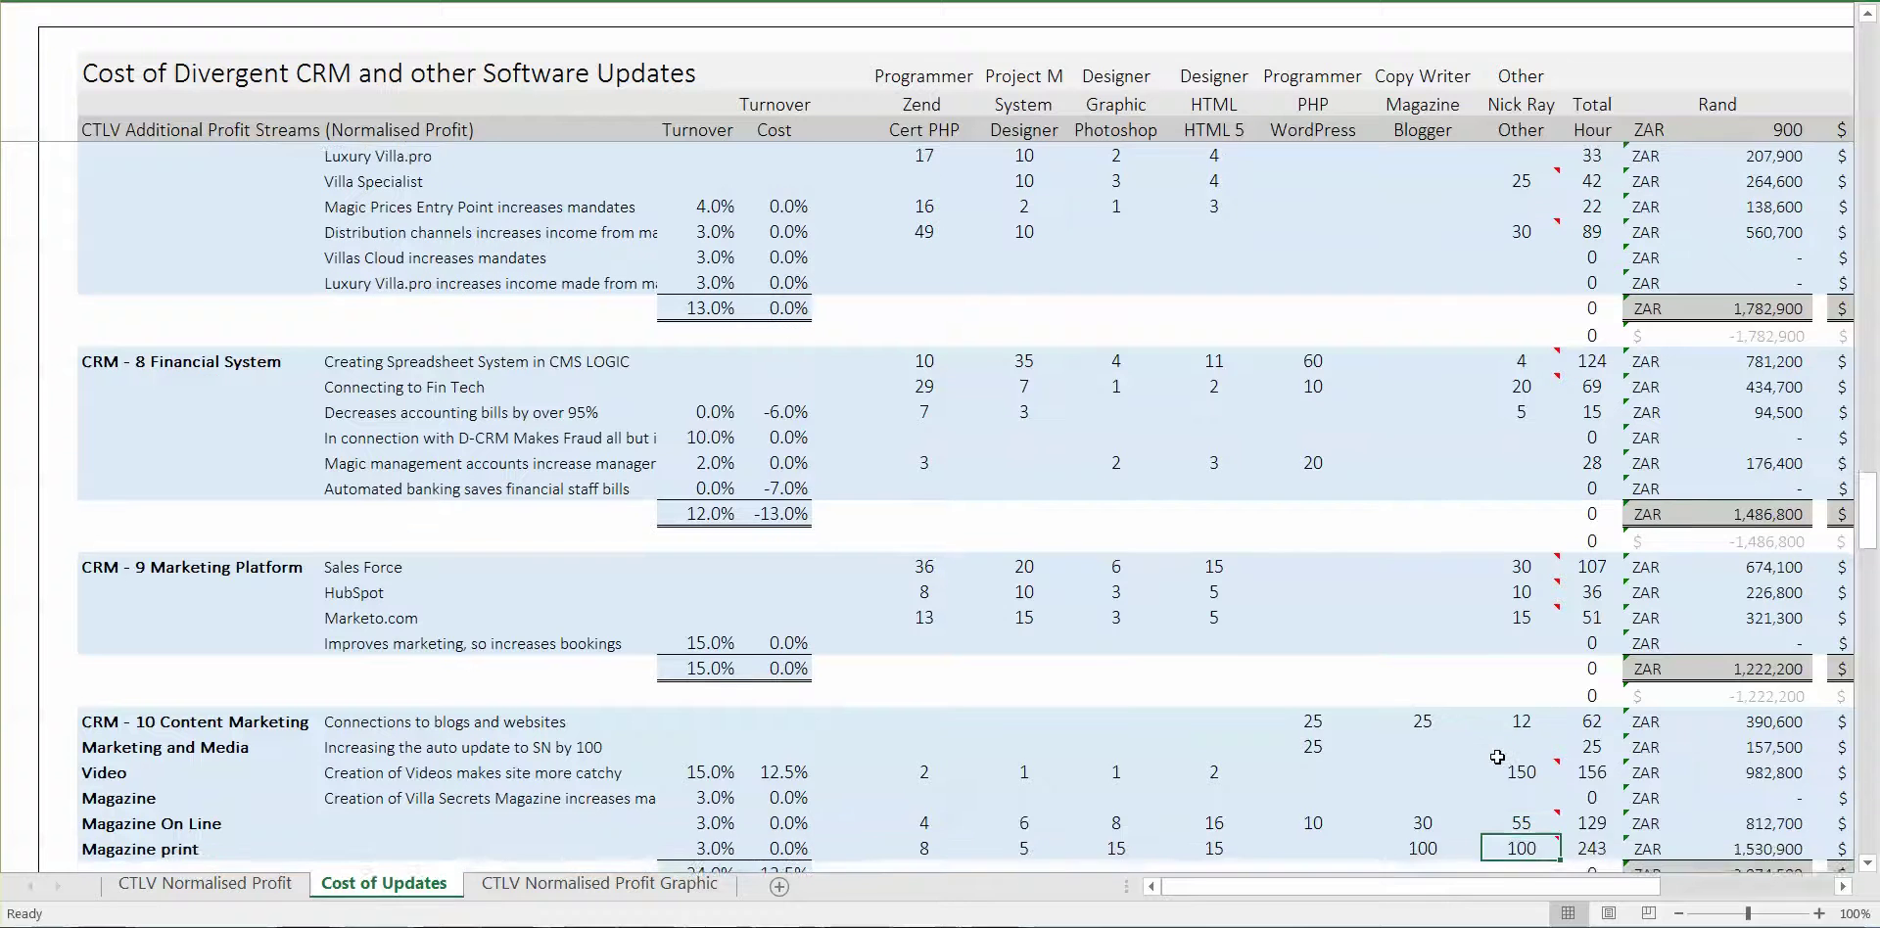
Go to the Magazine On Line row and follow it back to its heading
{"action": "key", "text": "Up"}
{"action": "key", "text": "Left"}
{"action": "key", "text": "Left"}
{"action": "key", "text": "Left"}
{"action": "key", "text": "Left"}
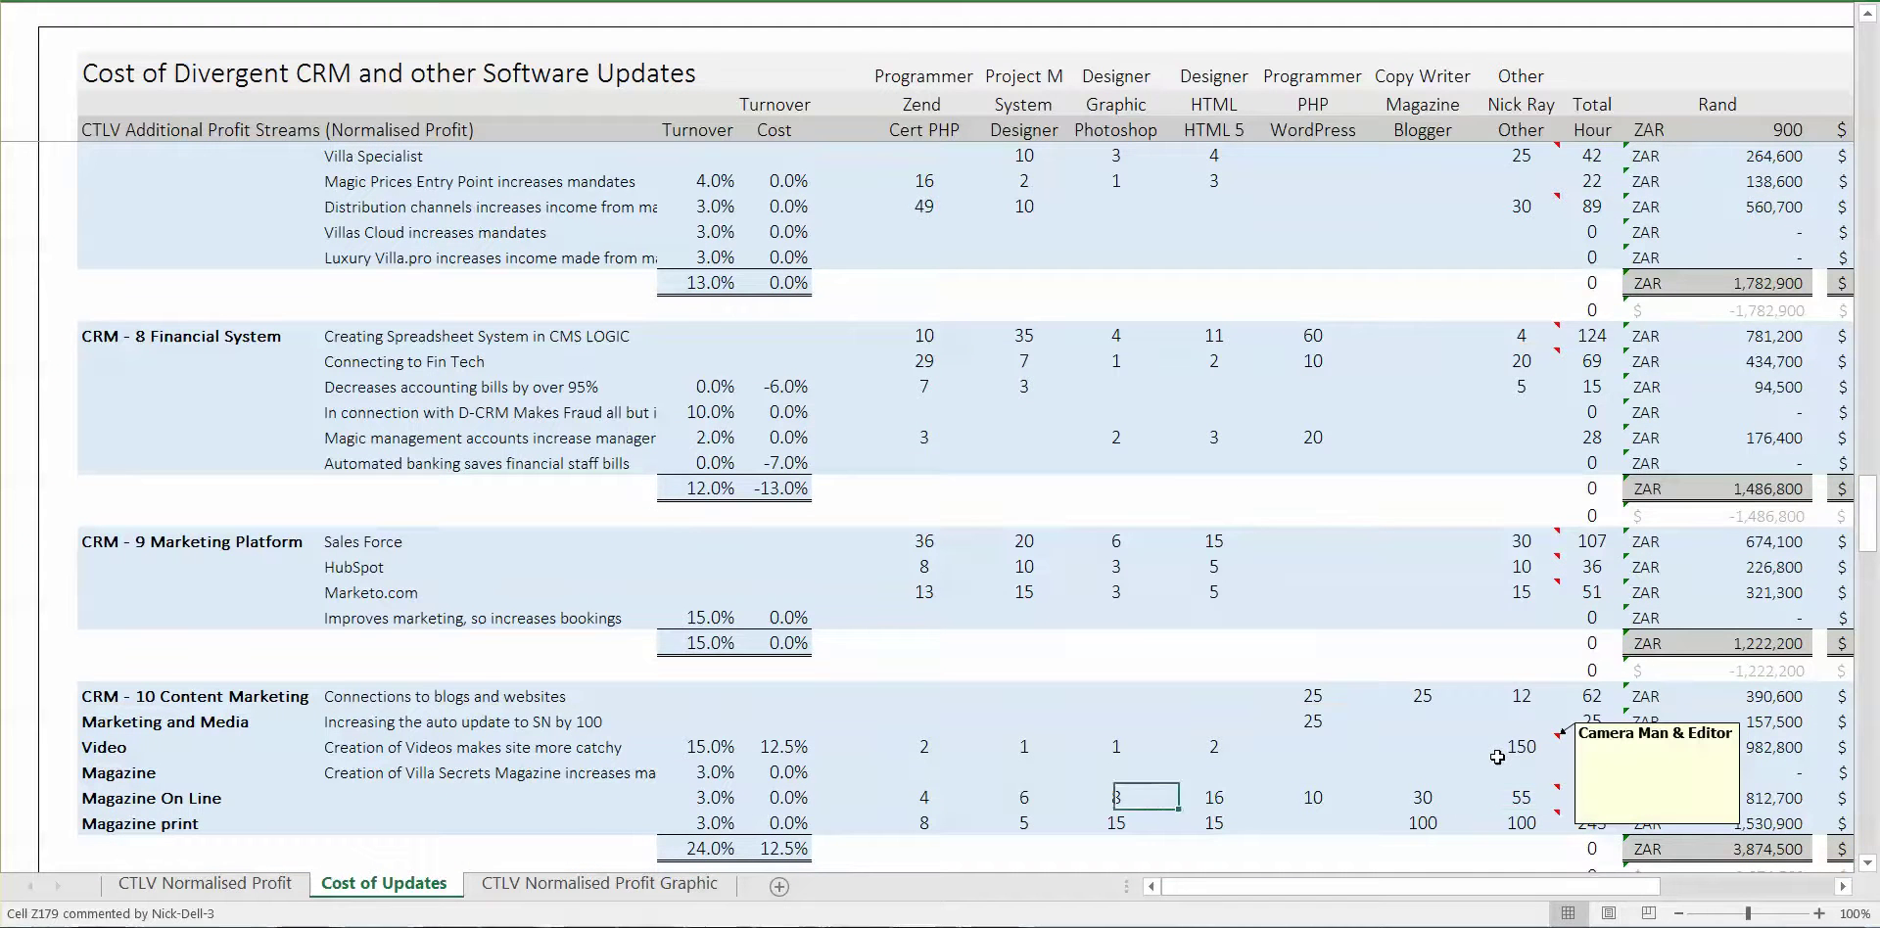
{"action": "key", "text": "Left"}
{"action": "key", "text": "Left"}
{"action": "key", "text": "Left"}
{"action": "key", "text": "Left"}
{"action": "key", "text": "Left"}
{"action": "key", "text": "Left"}
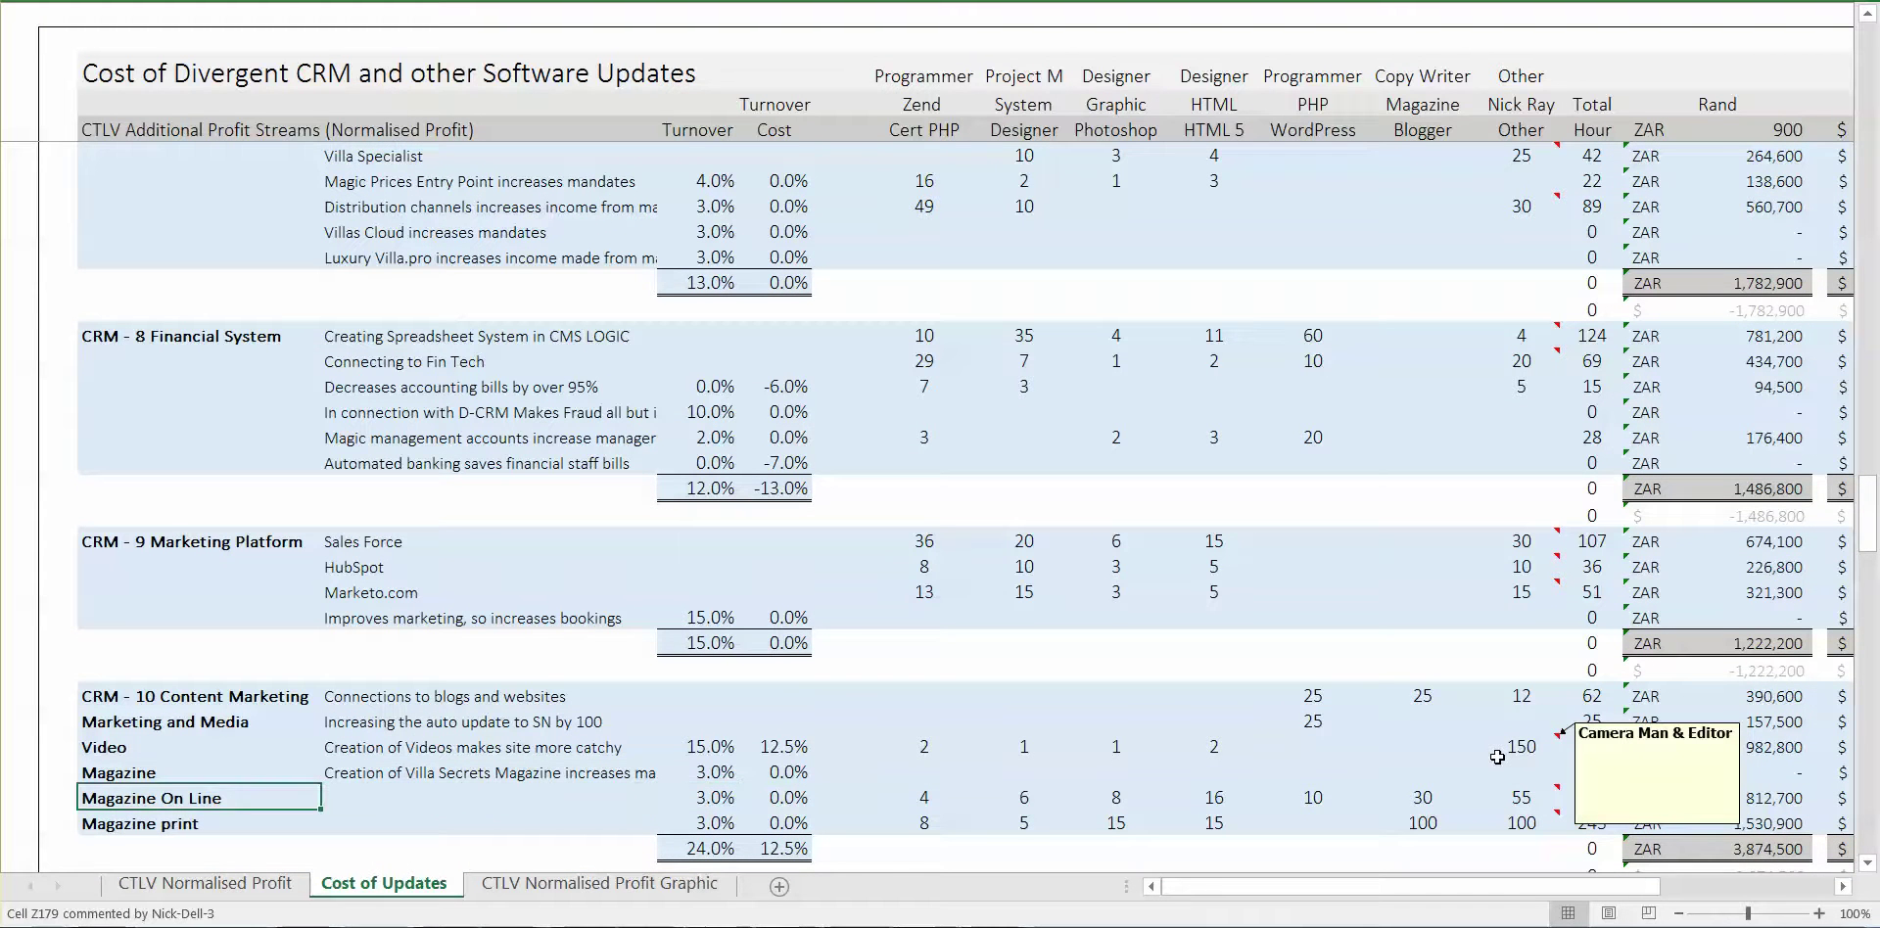
Follow the Magazine On Line row through its turnover and hours to the Other column and read the note there
{"action": "key", "text": "Right"}
{"action": "key", "text": "Right"}
{"action": "key", "text": "Right"}
{"action": "key", "text": "Right"}
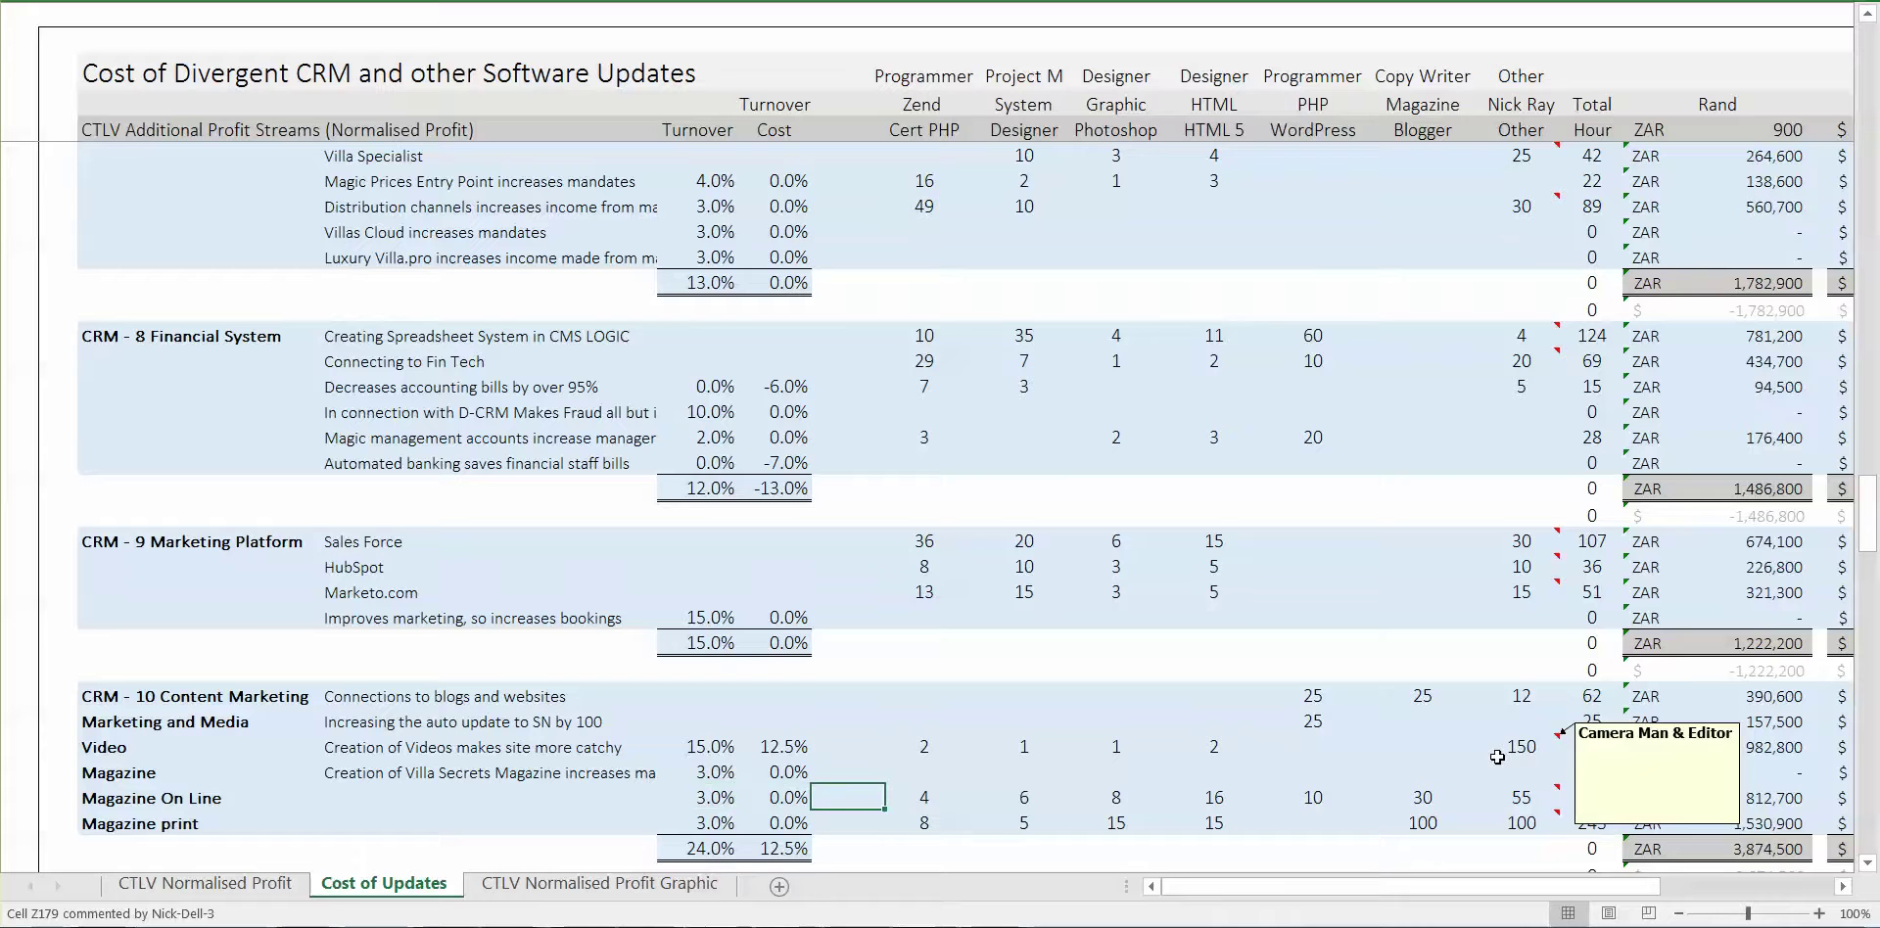
{"action": "left_click", "coordinate": [946, 793]}
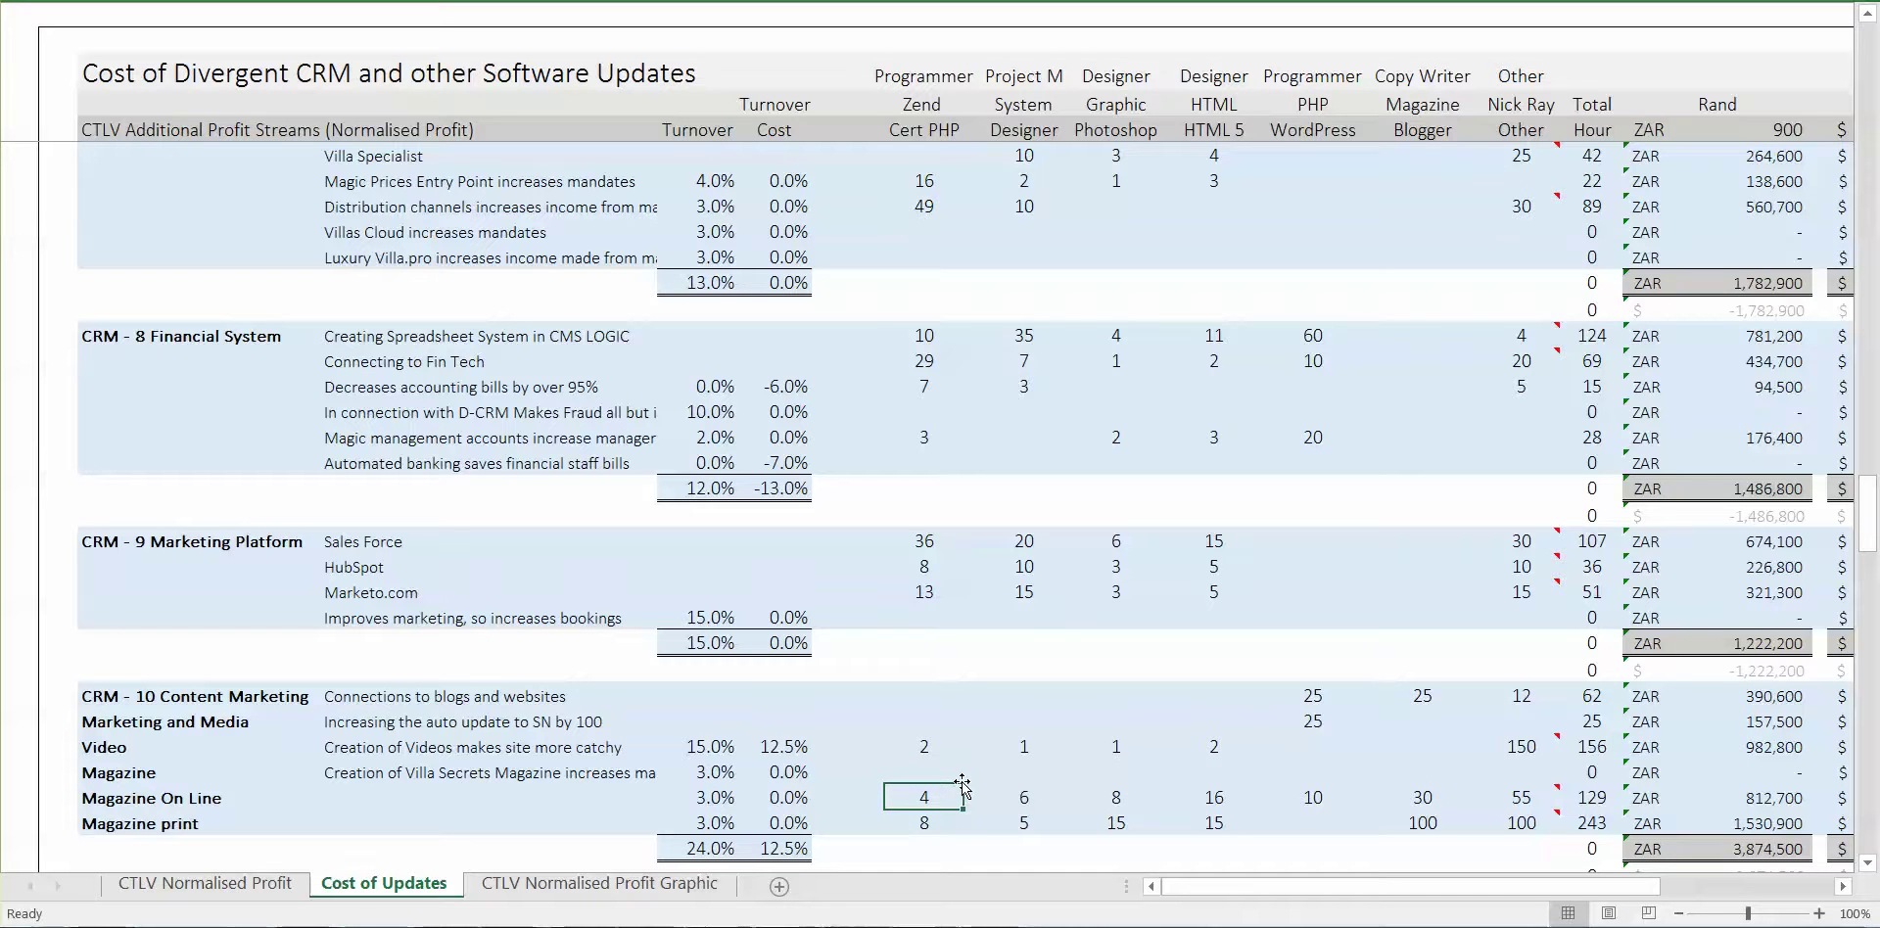
{"action": "key", "text": "Right"}
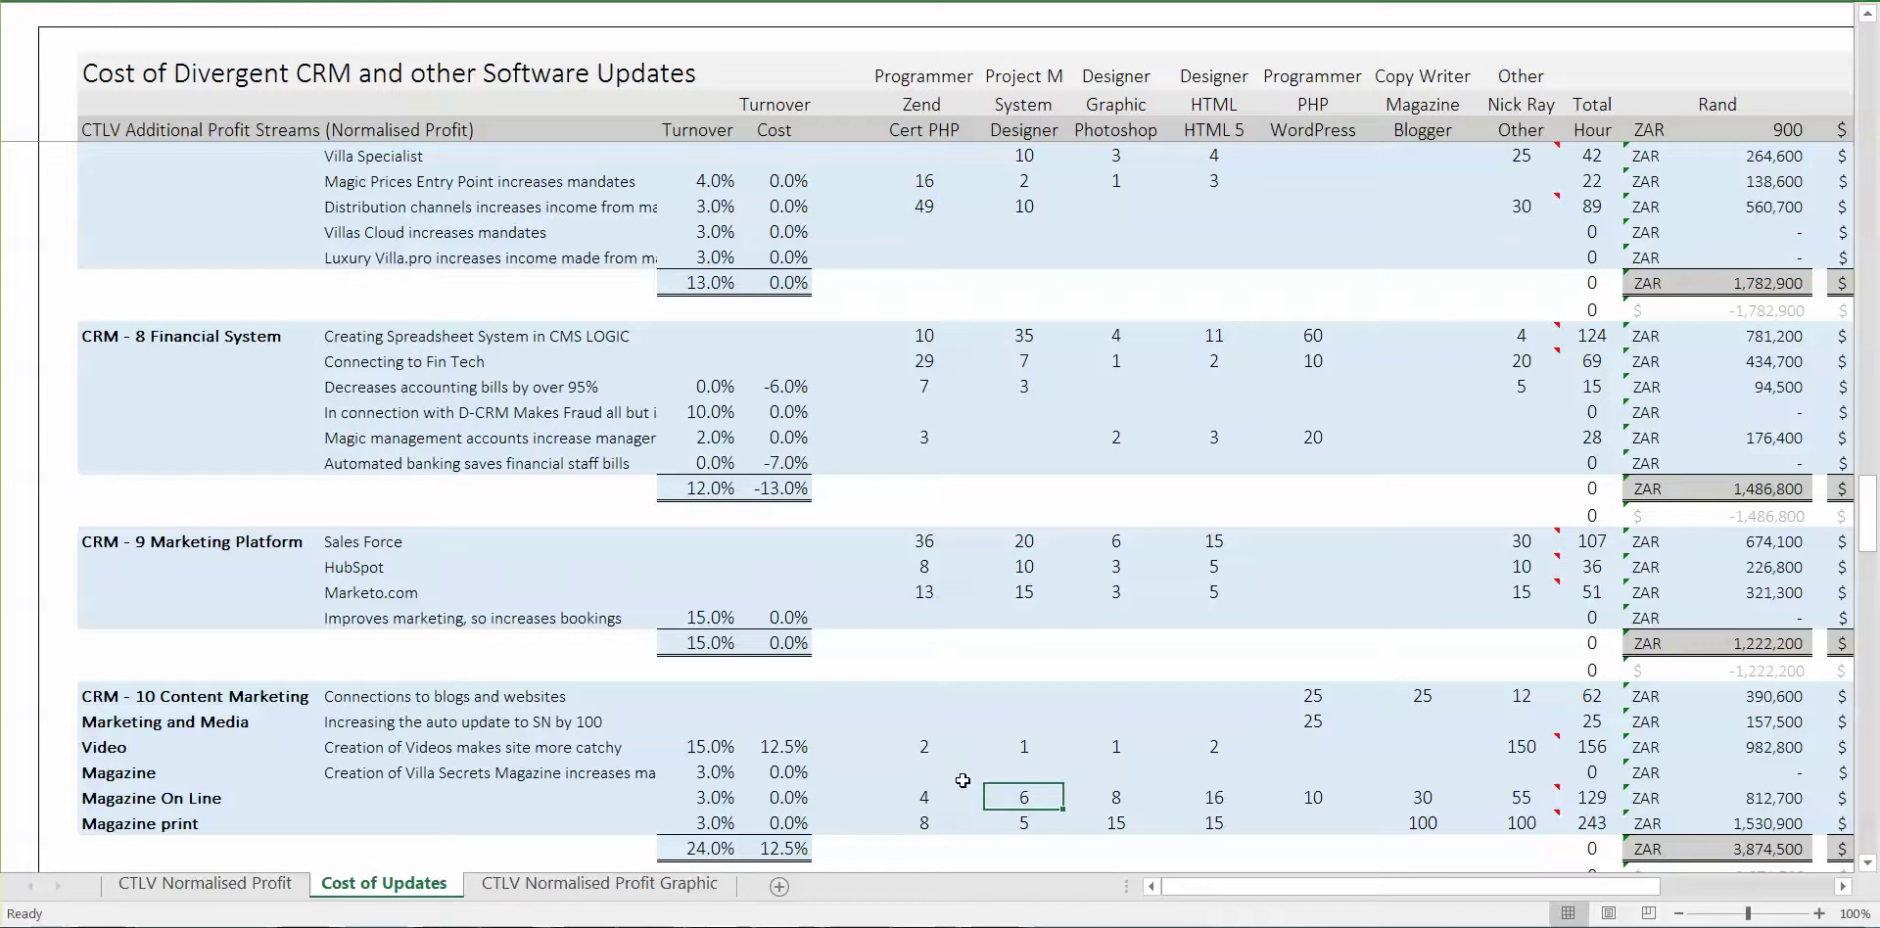
{"action": "key", "text": "Right"}
{"action": "key", "text": "Right"}
{"action": "key", "text": "Right"}
{"action": "key", "text": "Right"}
{"action": "key", "text": "Right"}
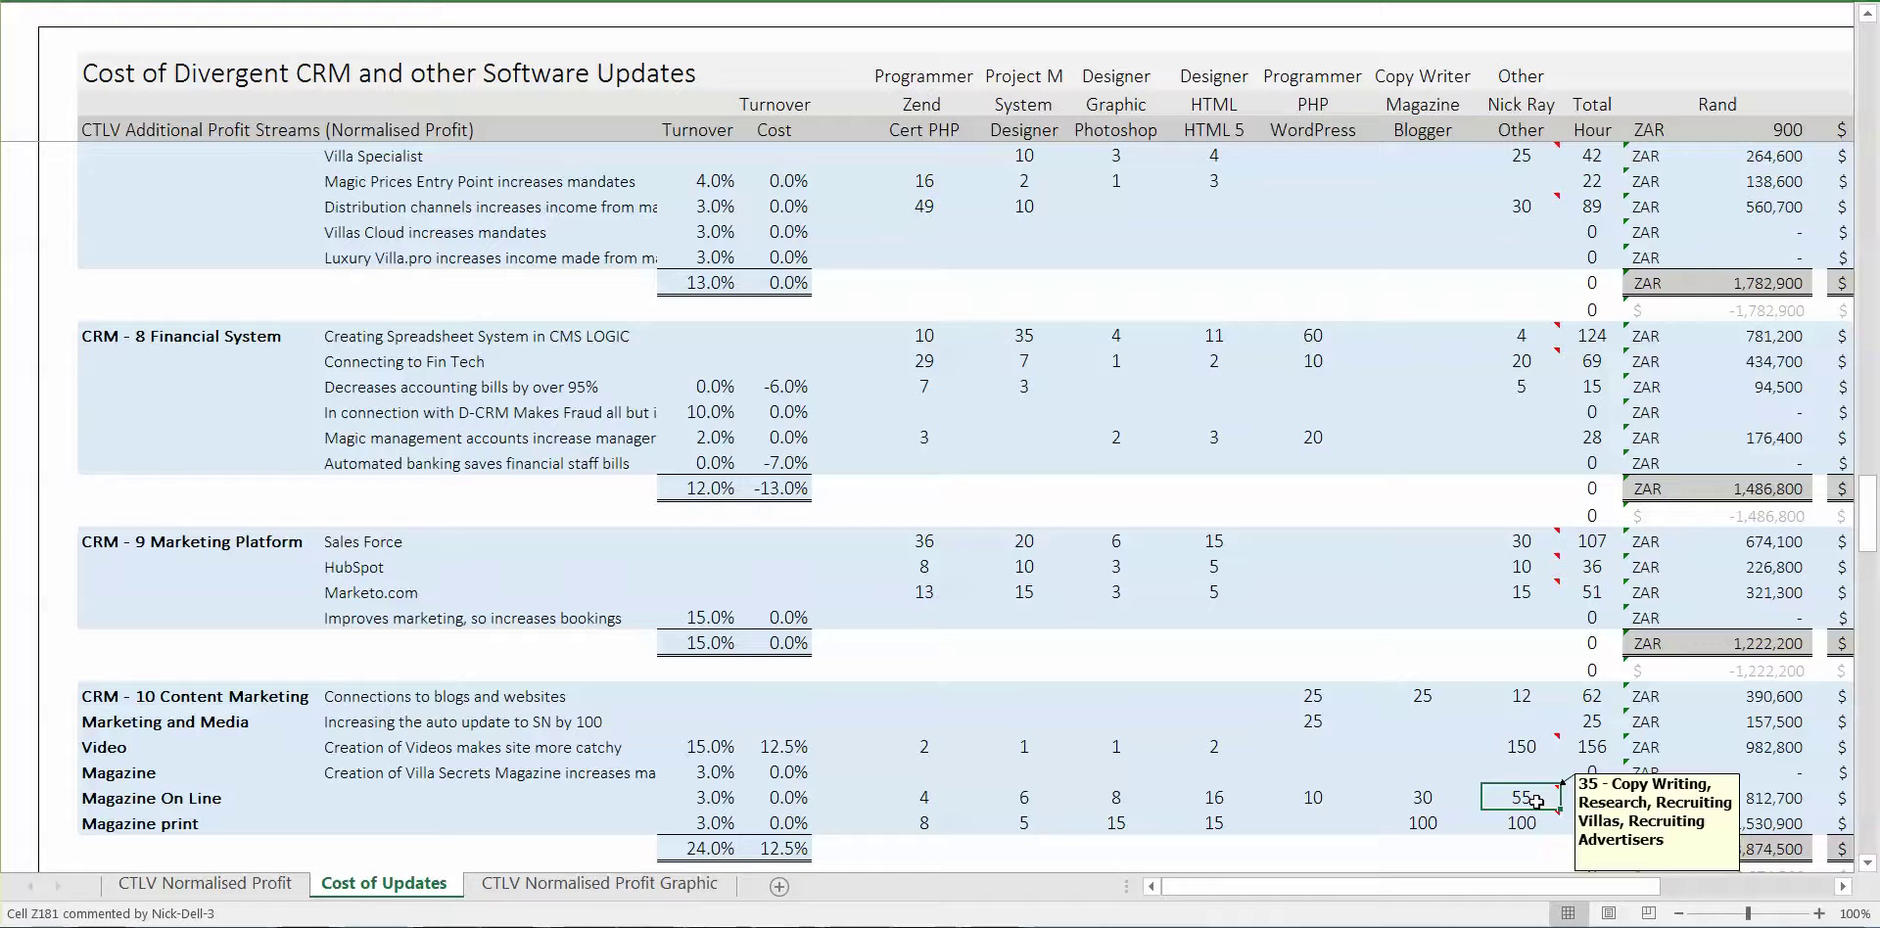
{"action": "key", "text": "Left"}
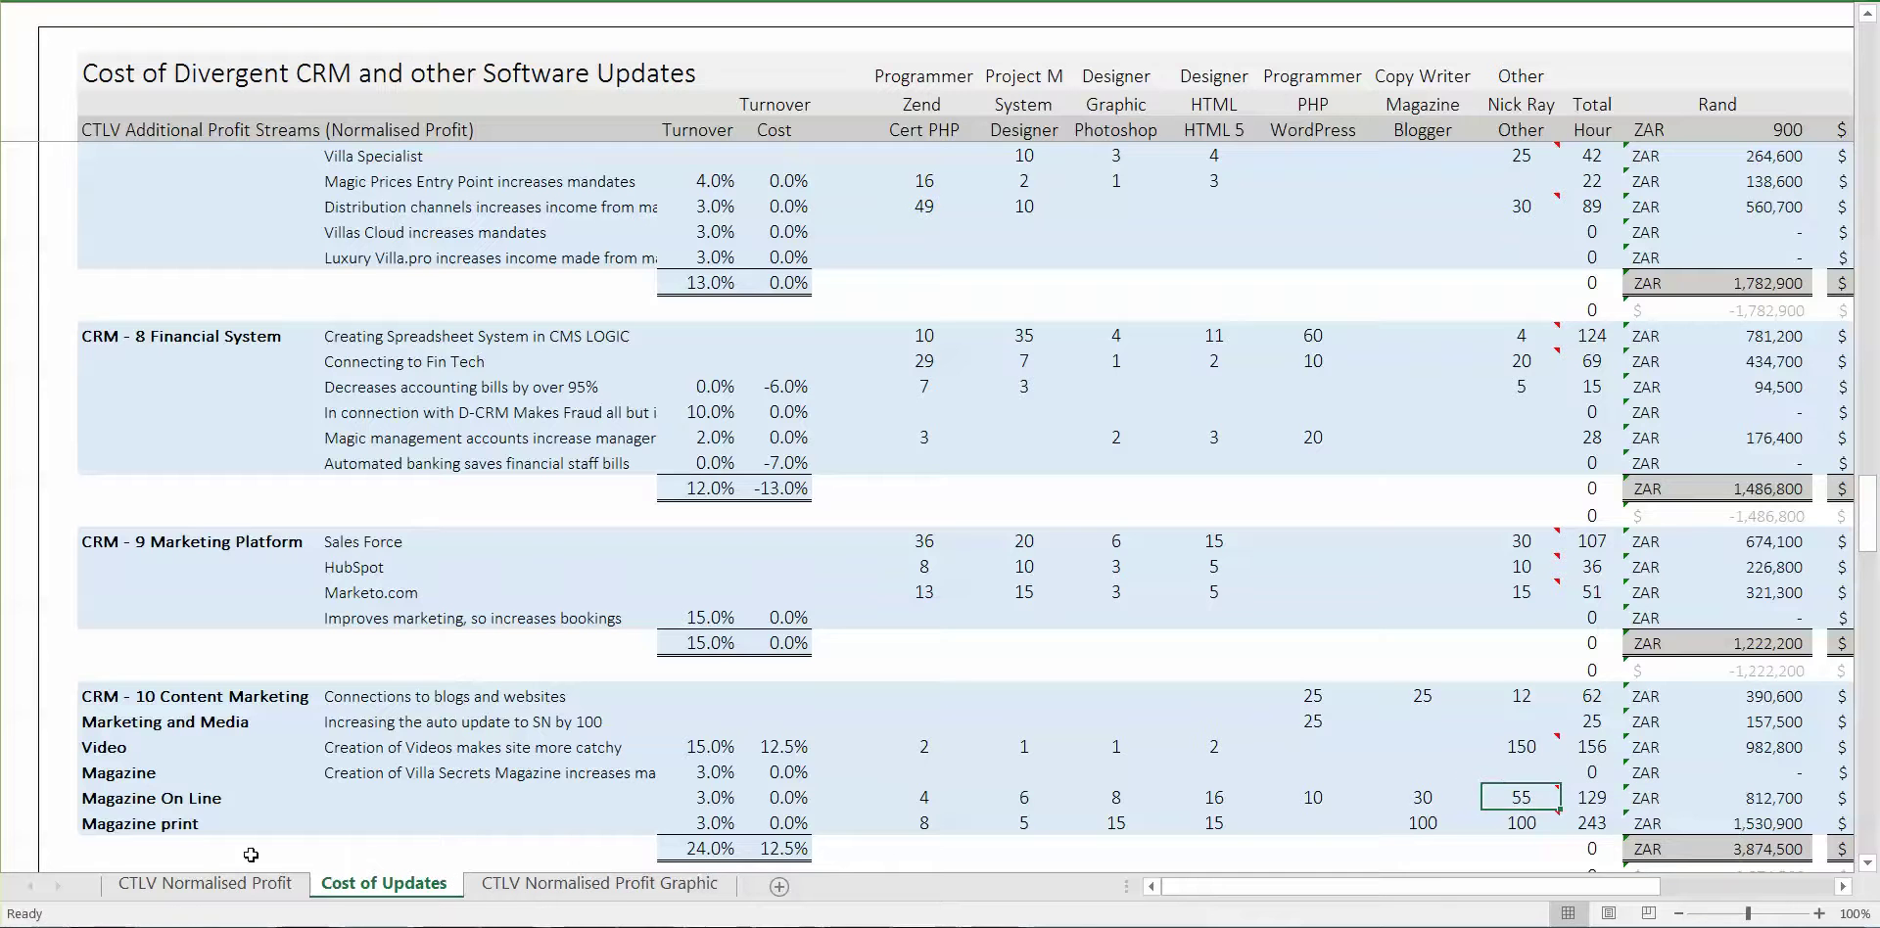
Look at the Magazine print and Magazine On Line headings and review the Magazine print turnover figures
{"action": "left_click", "coordinate": [275, 822]}
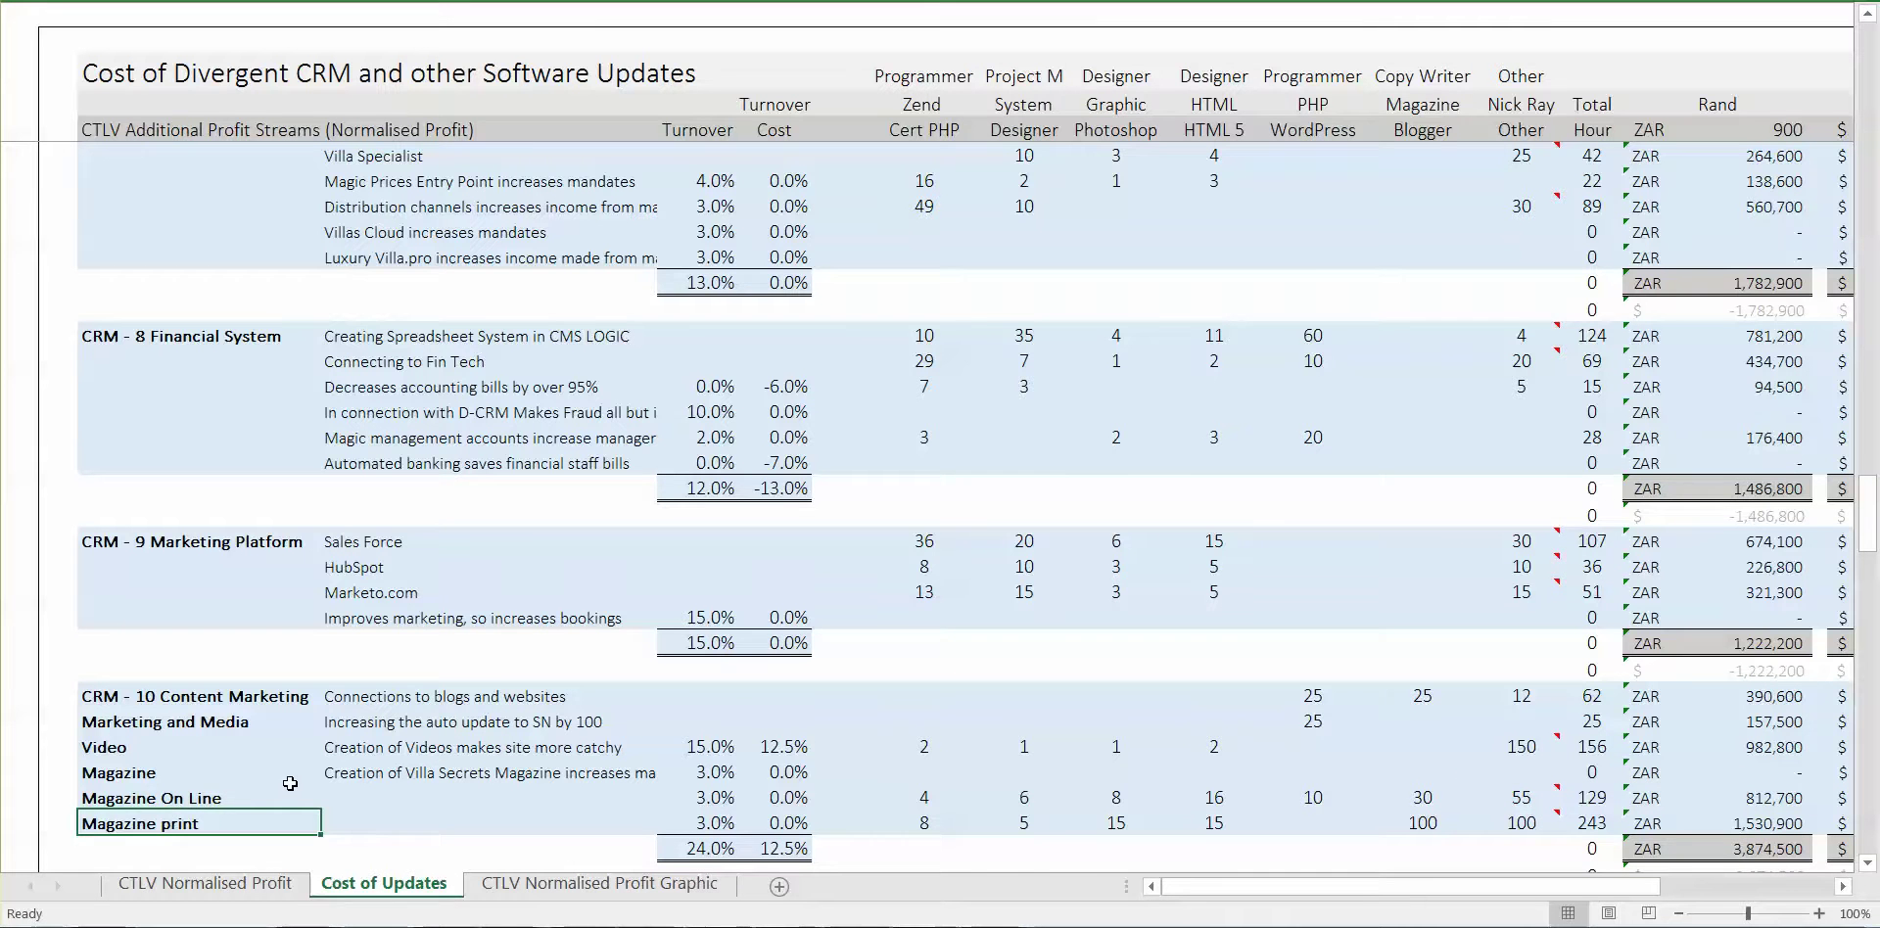
{"action": "left_click", "coordinate": [291, 789]}
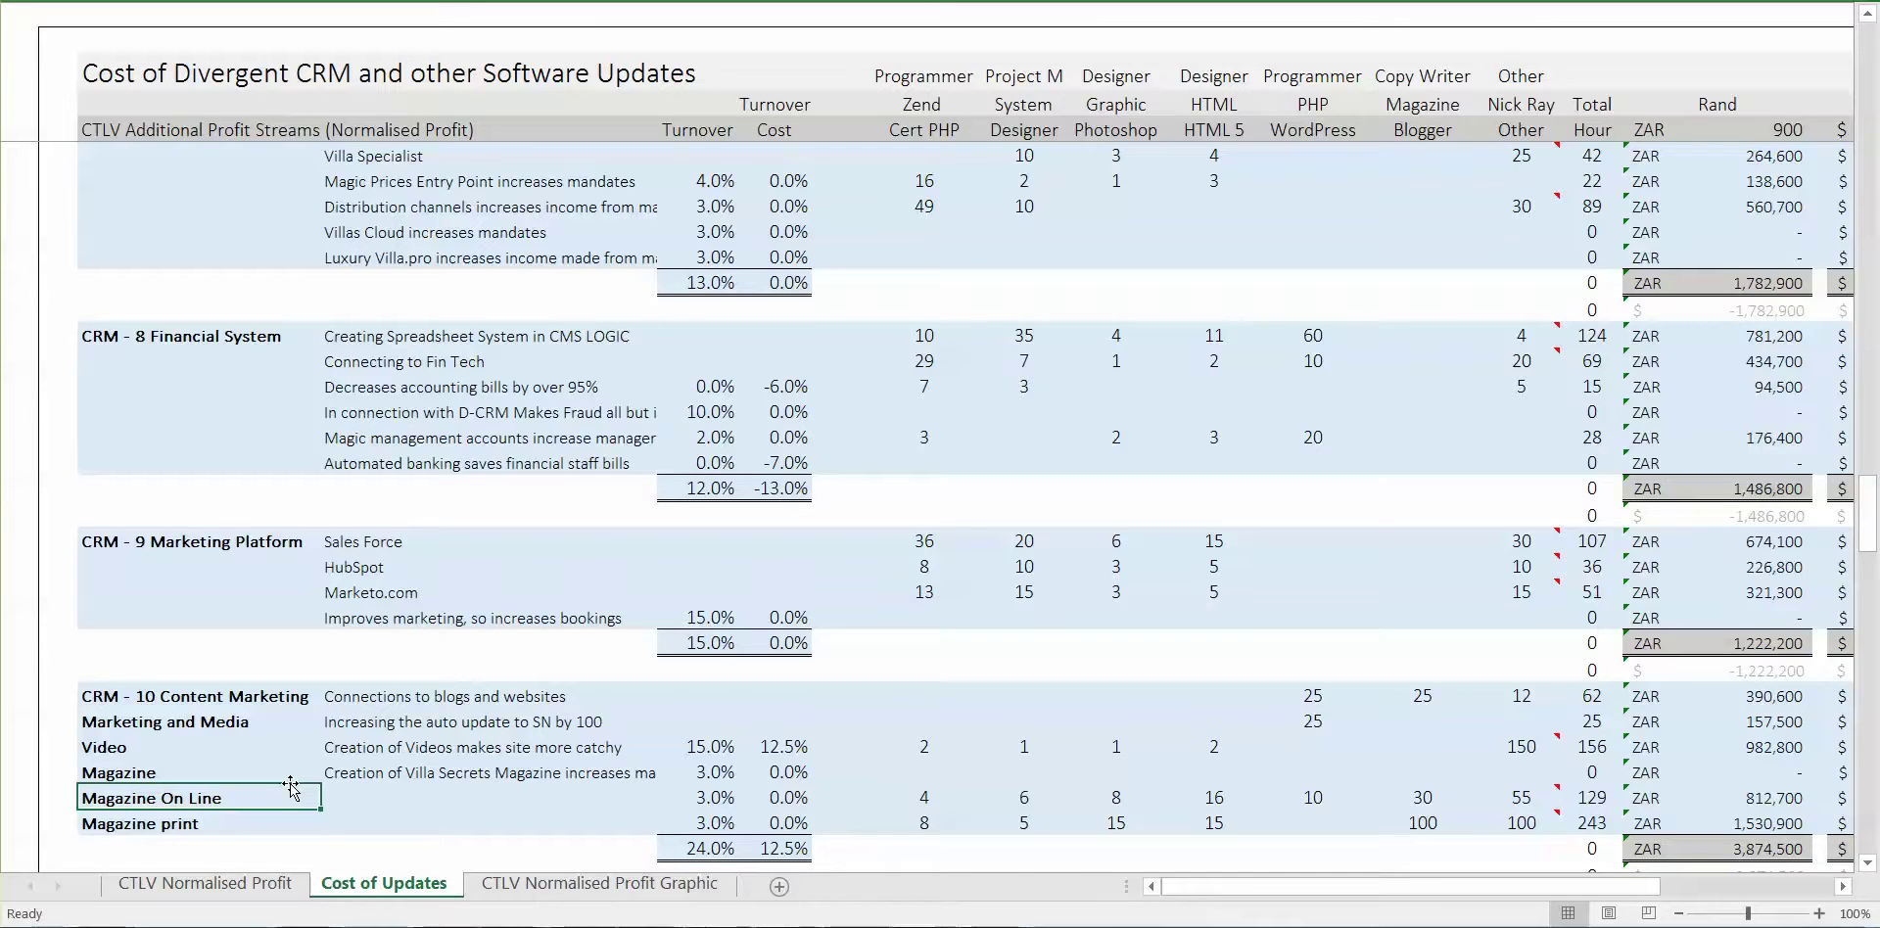
{"action": "key", "text": "Down"}
{"action": "key", "text": "Right"}
{"action": "key", "text": "Right"}
{"action": "key", "text": "Right"}
{"action": "key", "text": "Right"}
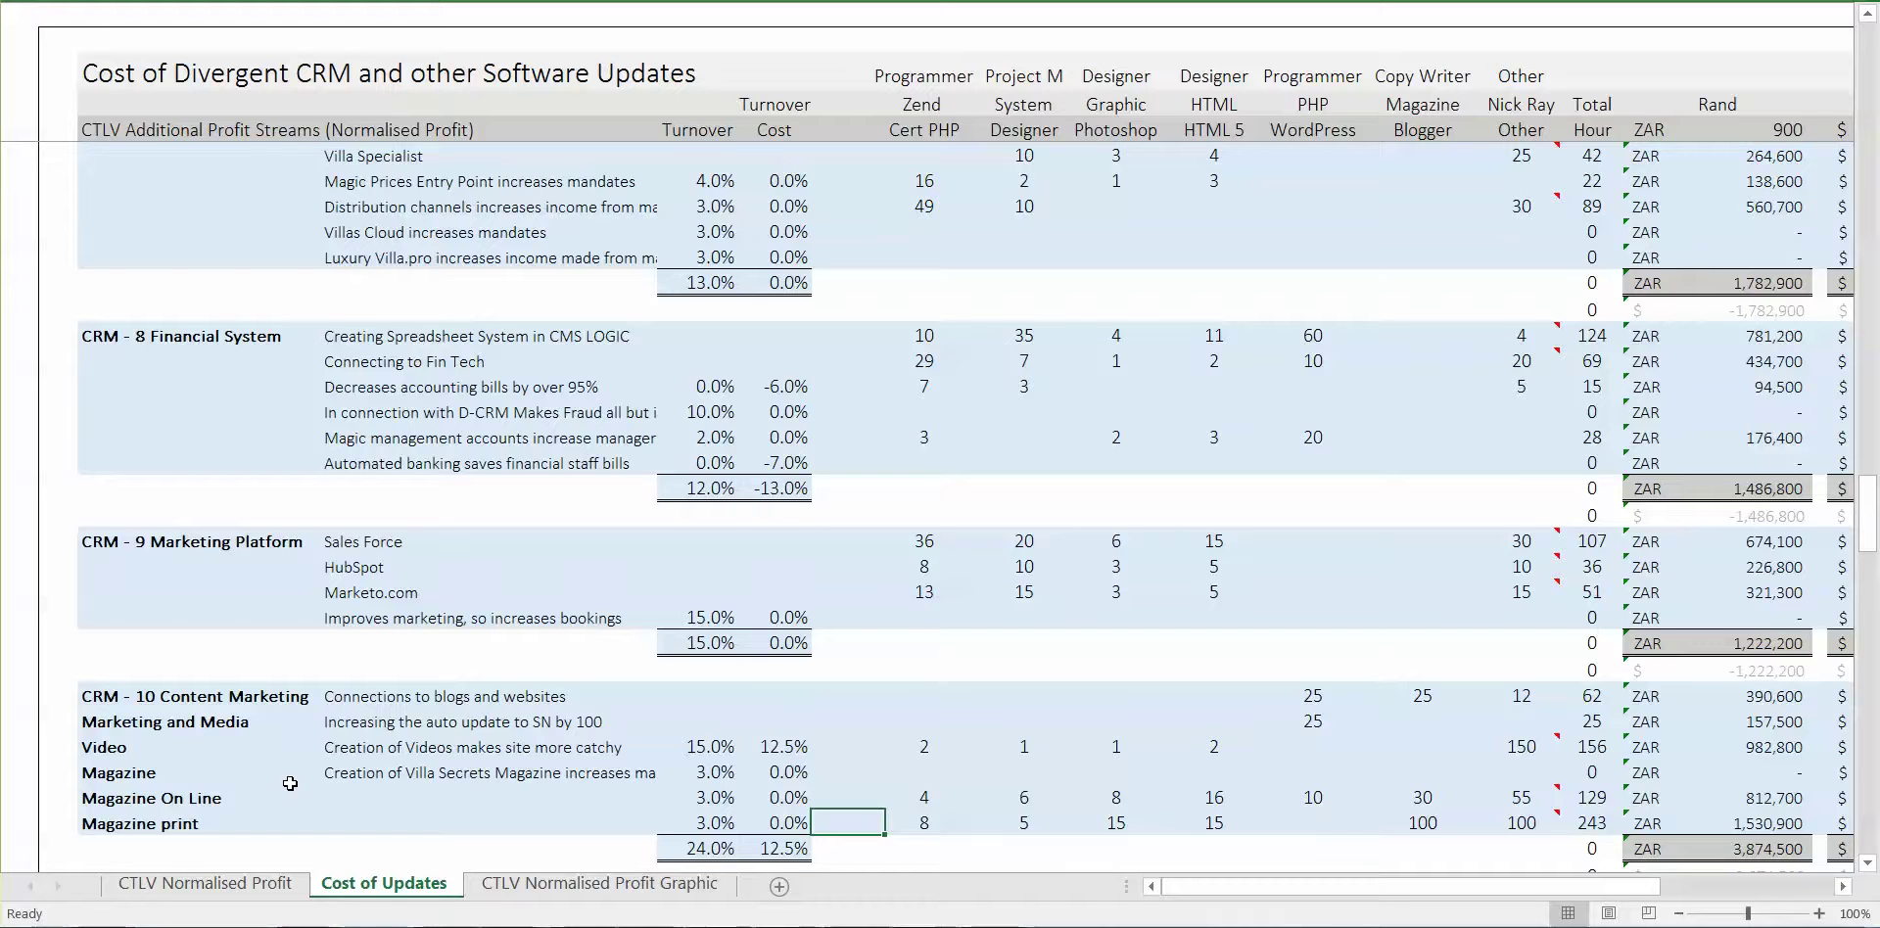
Compare the programmer hours of the Magazine On Line row with those of the Magazine print row
{"action": "key", "text": "Up"}
{"action": "key", "text": "Right"}
{"action": "key", "text": "Right"}
{"action": "key", "text": "Right"}
{"action": "key", "text": "Left"}
{"action": "key", "text": "Left"}
{"action": "key", "text": "Down"}
{"action": "mouse_move", "coordinate": [1529, 744]}
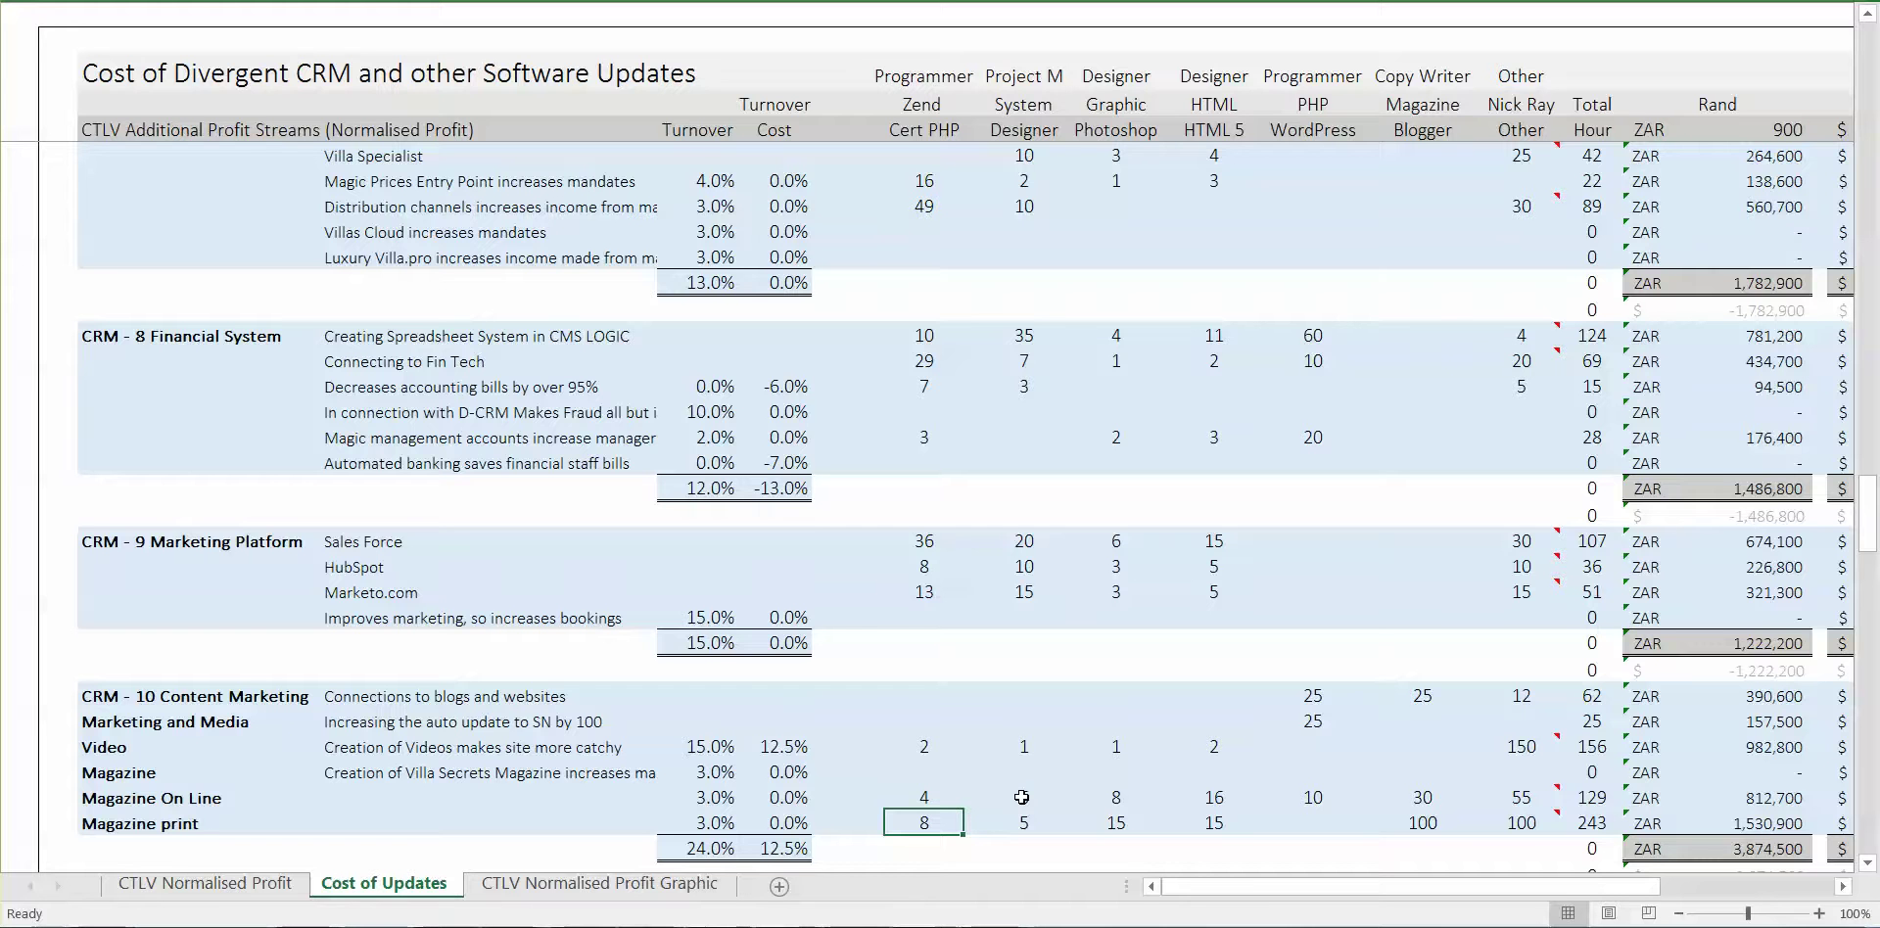
Return to the Magazine print heading and review the row's Zend programmer and system designer hours
{"action": "key", "text": "Left"}
{"action": "key", "text": "Left"}
{"action": "key", "text": "Left"}
{"action": "key", "text": "Left"}
{"action": "key", "text": "Left"}
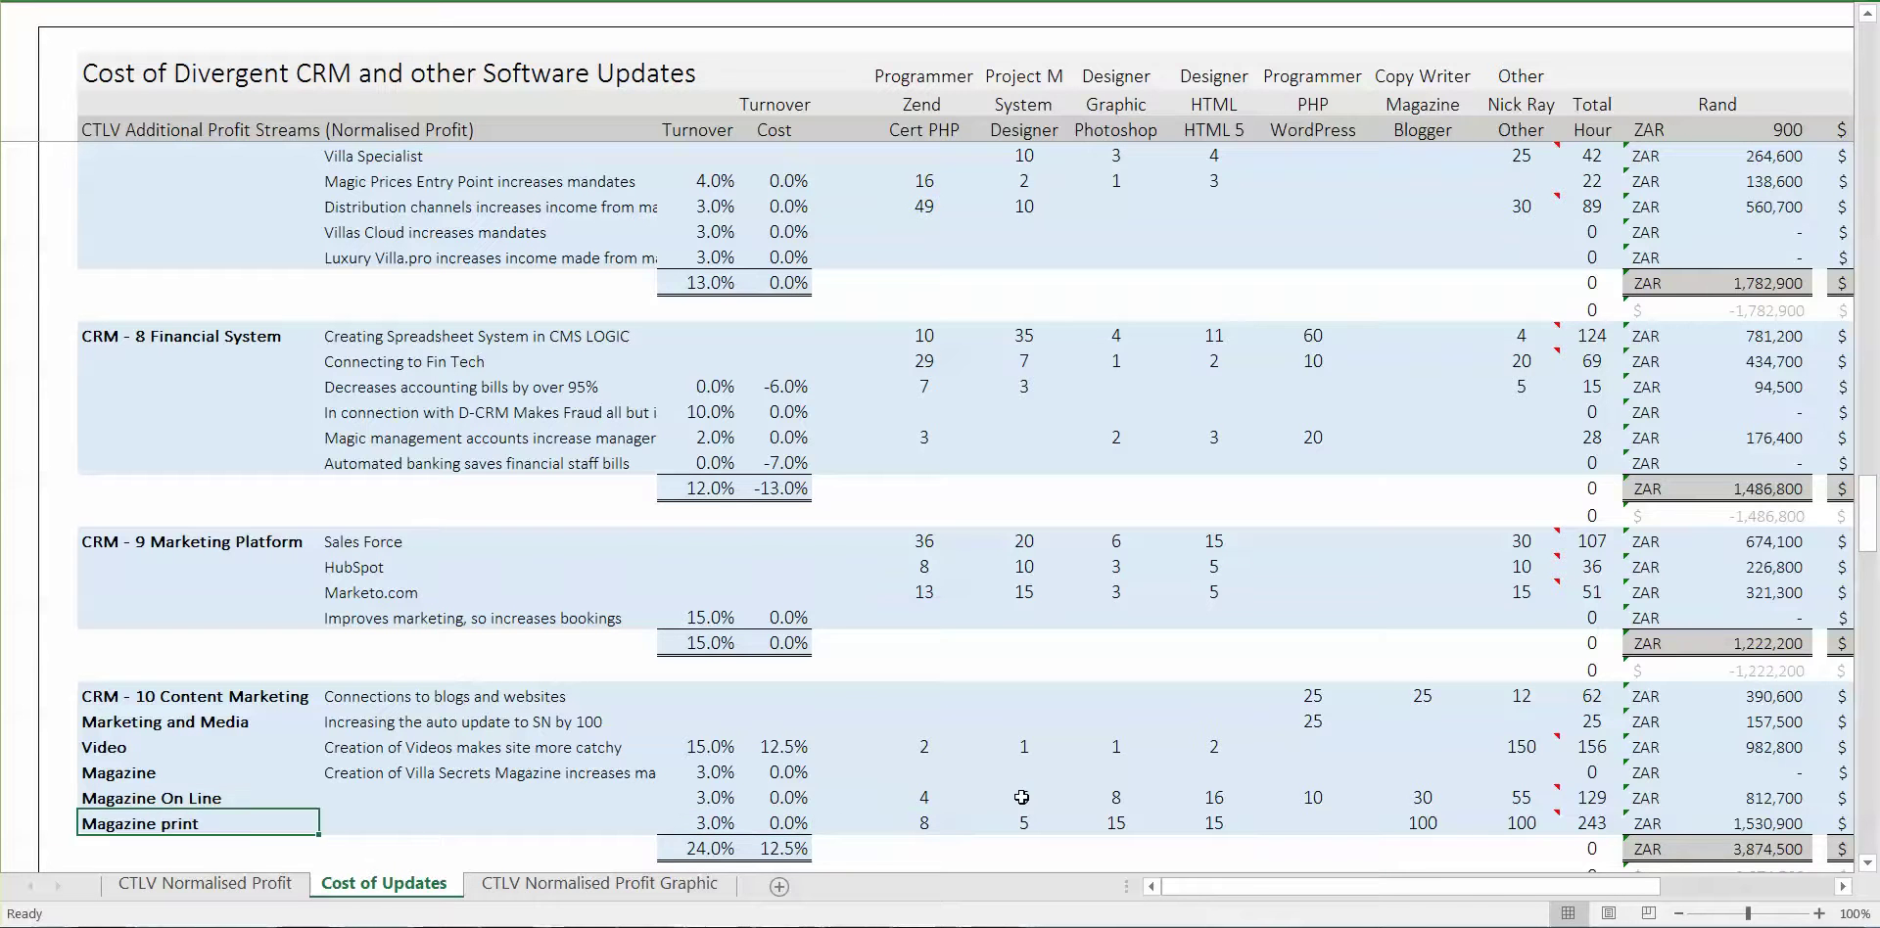
{"action": "key", "text": "Right"}
{"action": "key", "text": "Right"}
{"action": "key", "text": "Right"}
{"action": "key", "text": "Right"}
{"action": "key", "text": "Right"}
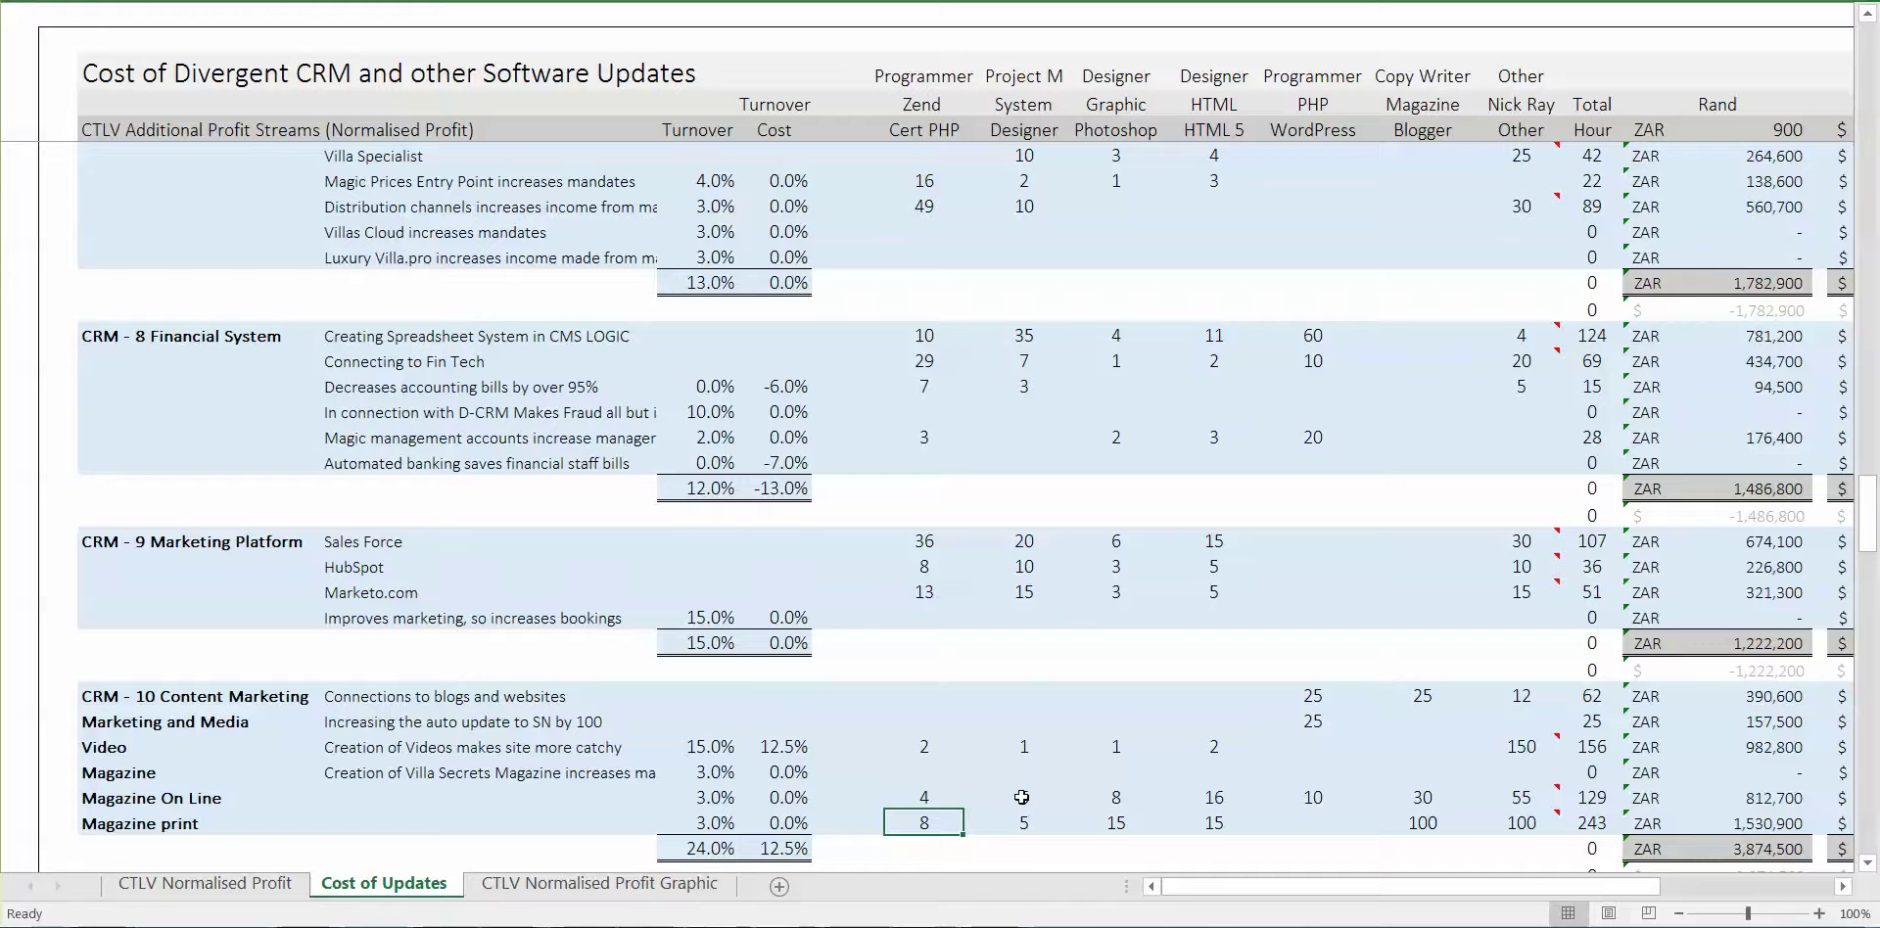
{"action": "key", "text": "Right"}
{"action": "key", "text": "Left"}
{"action": "key", "text": "Right"}
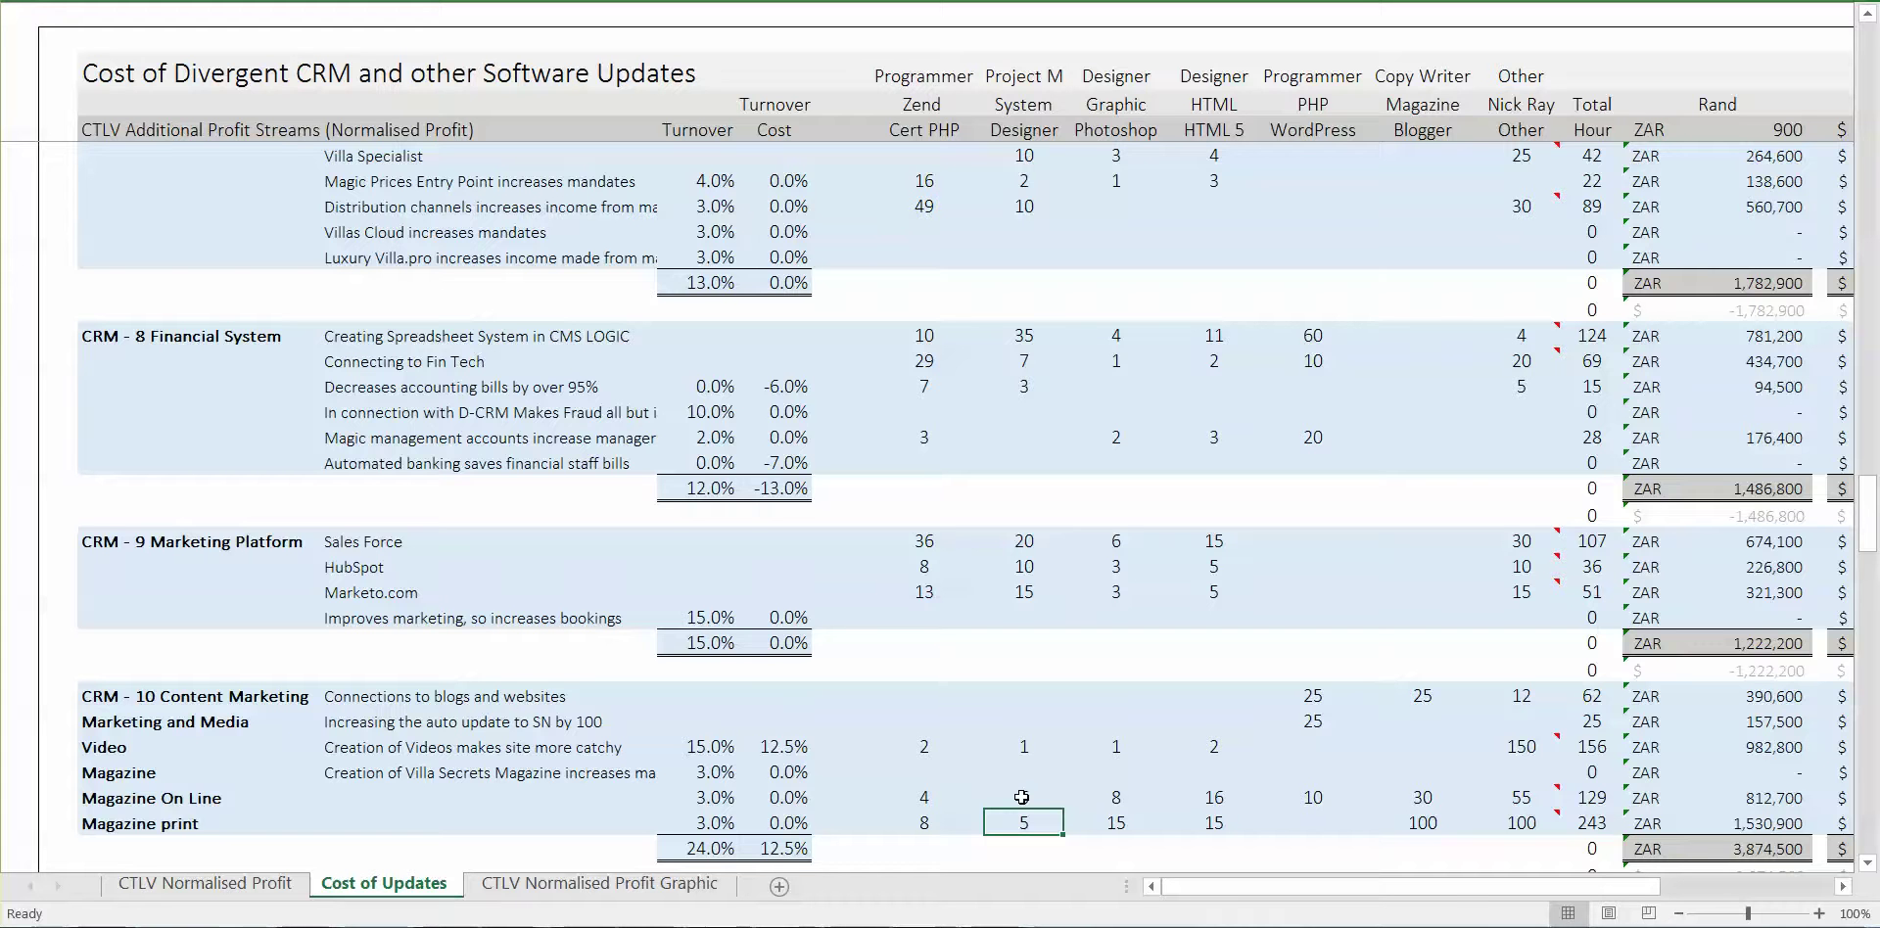
Follow the Magazine print row from its graphic designer hours to the Other hours and read the attached note
{"action": "key", "text": "Right"}
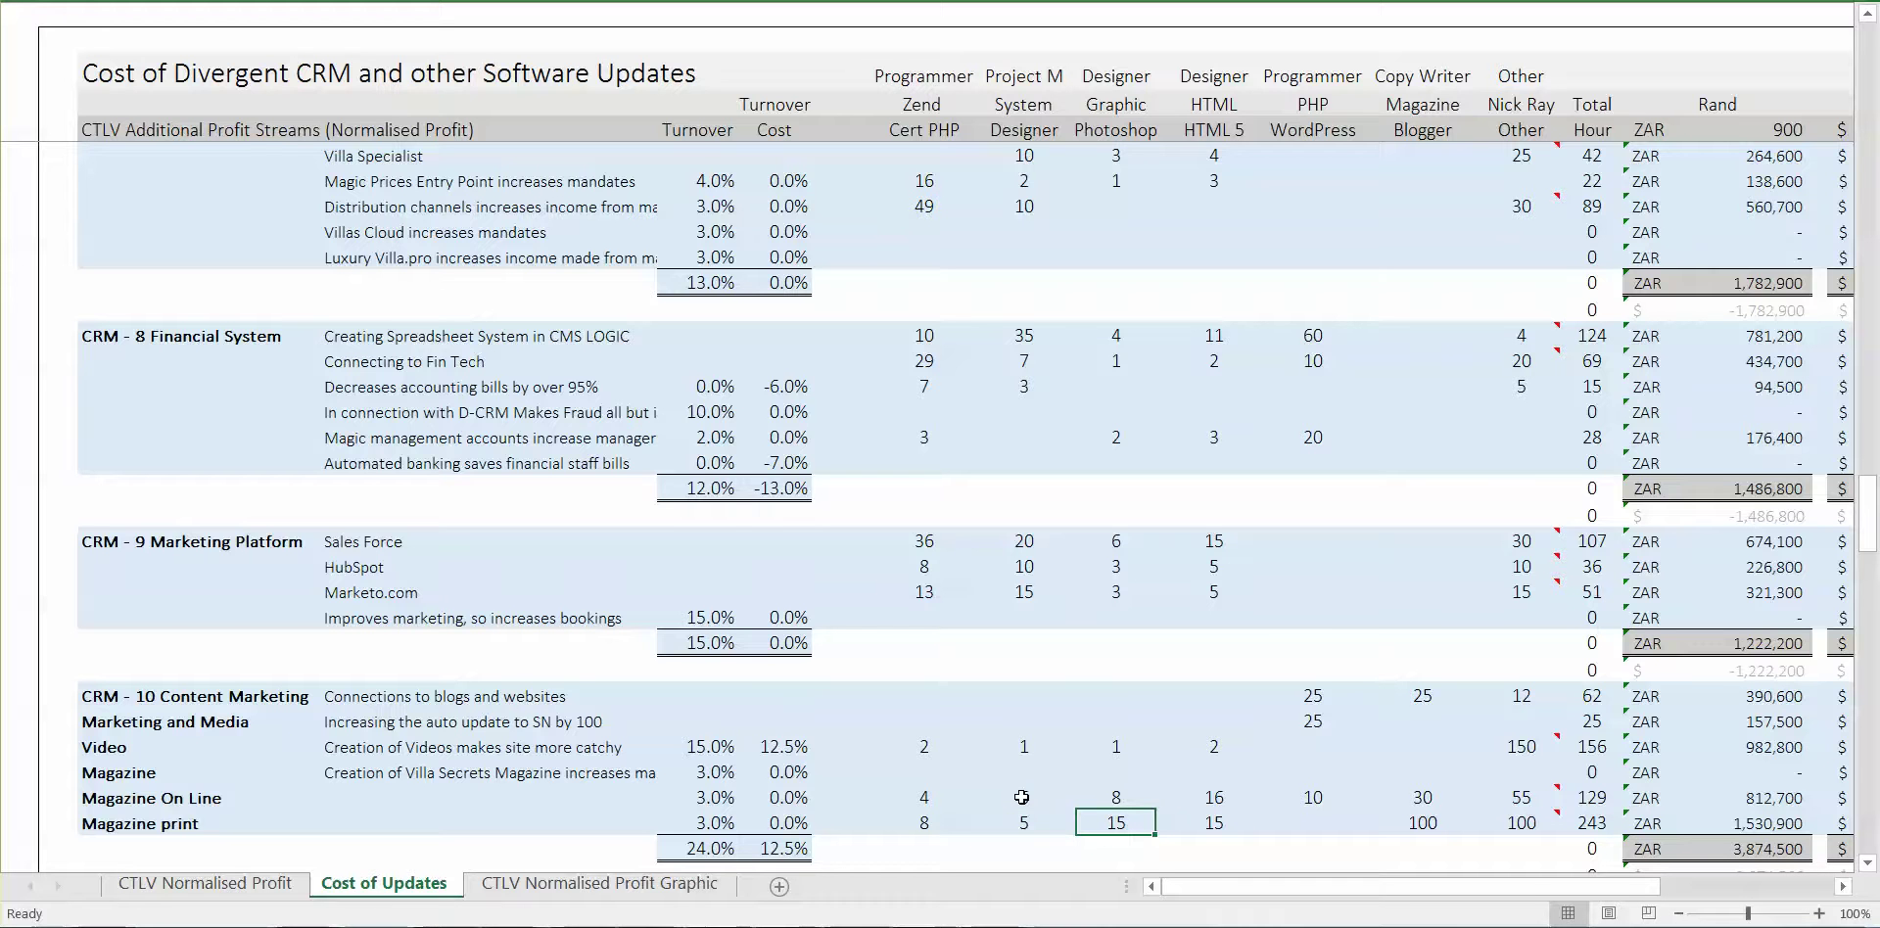
{"action": "key", "text": "Right"}
{"action": "key", "text": "Right"}
{"action": "key", "text": "Right"}
{"action": "key", "text": "Right"}
{"action": "key", "text": "Right"}
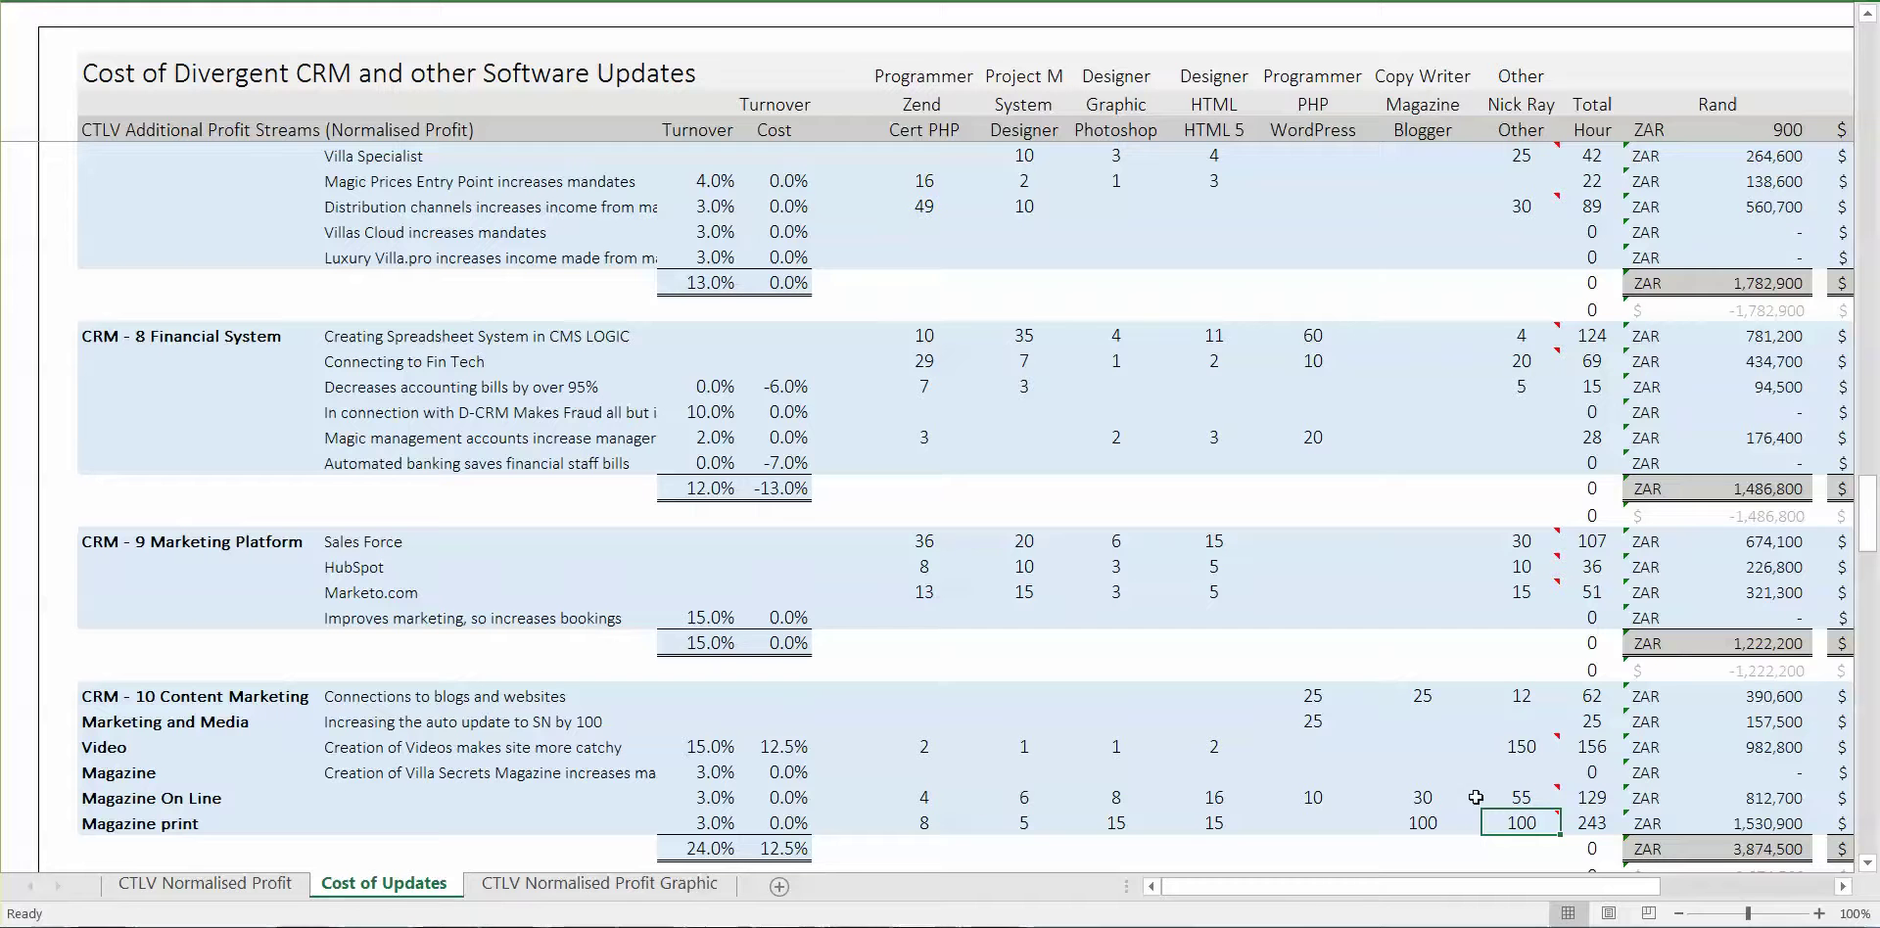
{"action": "mouse_move", "coordinate": [1538, 812]}
{"action": "left_click_drag", "start_coordinate": [1870, 516], "coordinate": [1872, 544]}
{"action": "mouse_move", "coordinate": [1548, 584]}
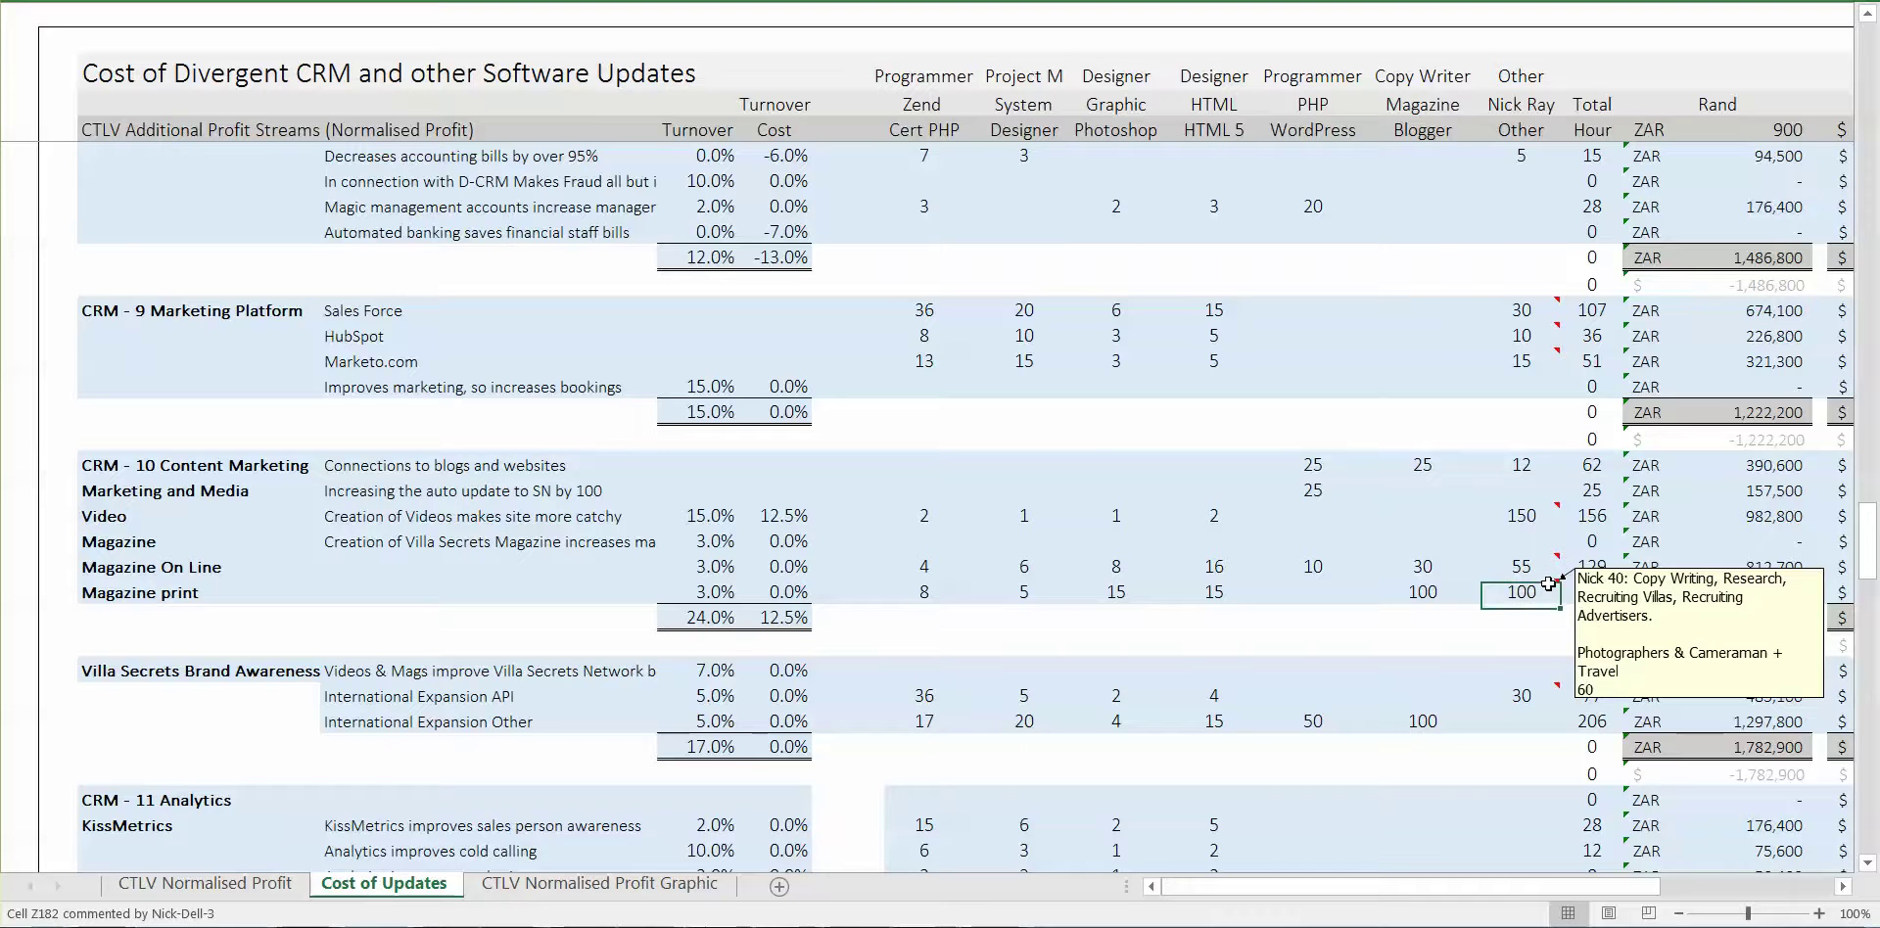
Move past the International Expansion API row's Other hours and back to the Villa Secrets Brand Awareness heading
{"action": "key", "text": "Return"}
{"action": "key", "text": "Up"}
{"action": "key", "text": "Down"}
{"action": "key", "text": "Down"}
{"action": "key", "text": "Down"}
{"action": "key", "text": "Down"}
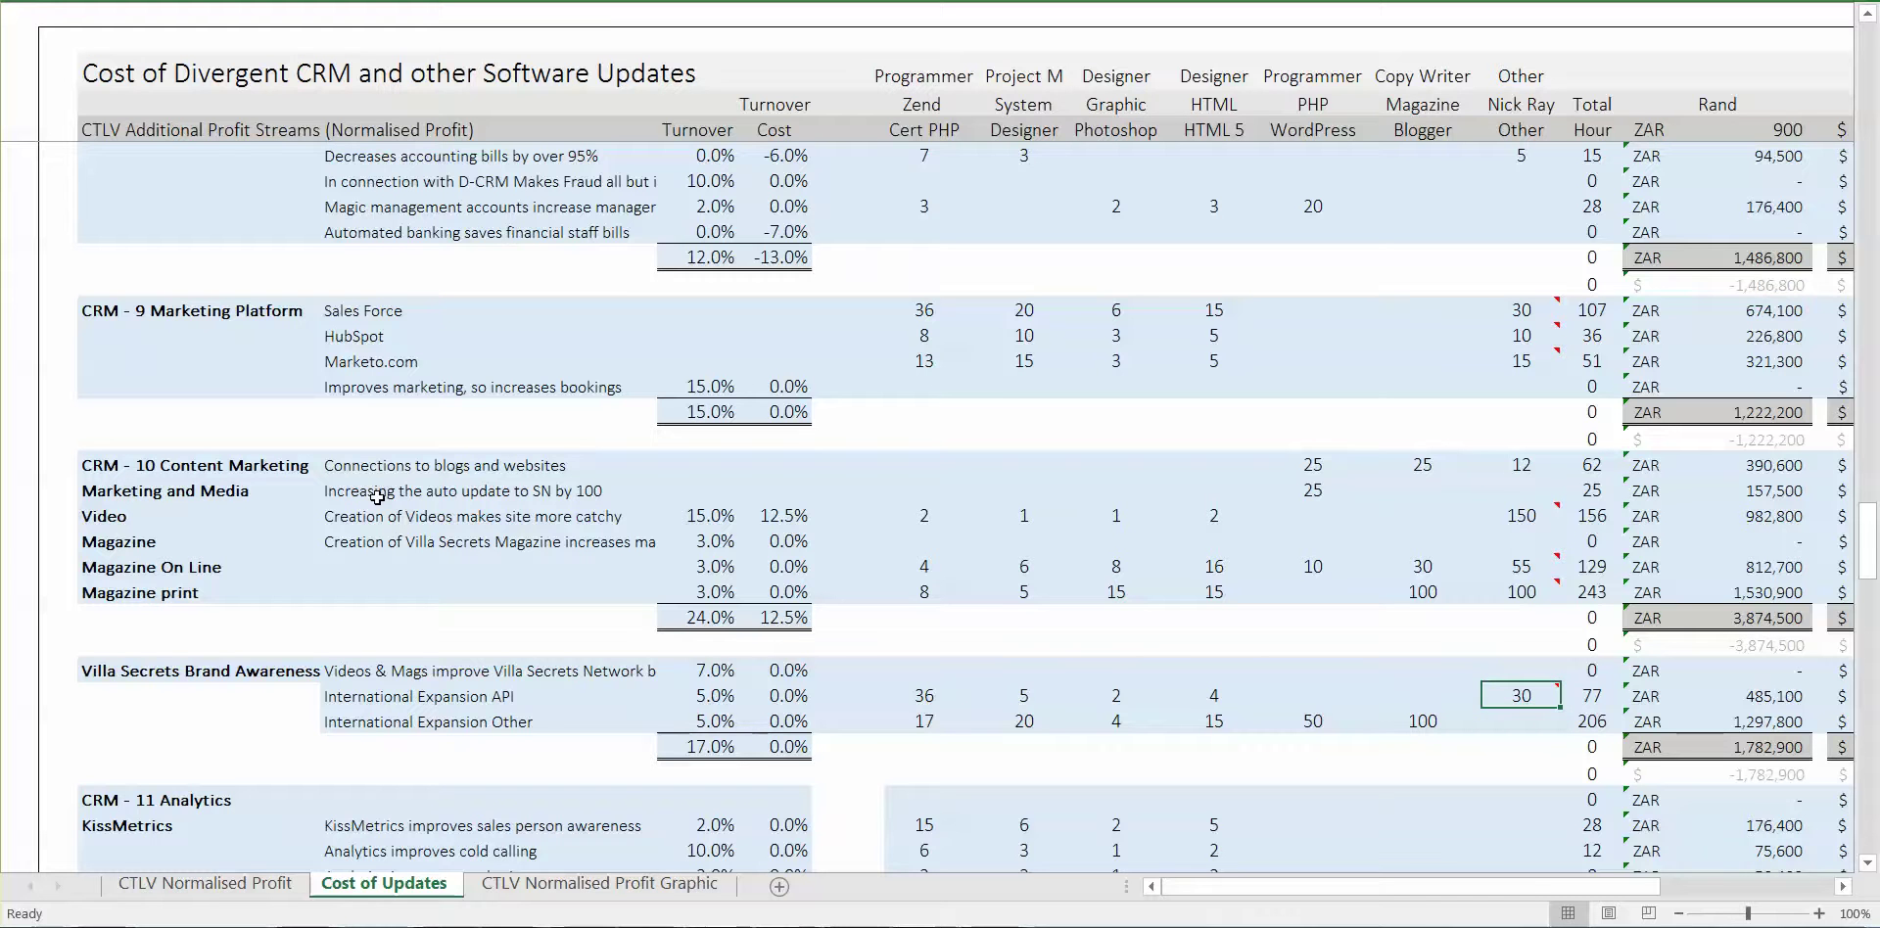
{"action": "key", "text": "Left"}
{"action": "key", "text": "Left"}
{"action": "key", "text": "Left"}
{"action": "key", "text": "Left"}
{"action": "key", "text": "Left"}
{"action": "key", "text": "Left"}
{"action": "key", "text": "Left"}
{"action": "key", "text": "Left"}
{"action": "key", "text": "Left"}
{"action": "key", "text": "Left"}
{"action": "key", "text": "Up"}
{"action": "key", "text": "Left"}
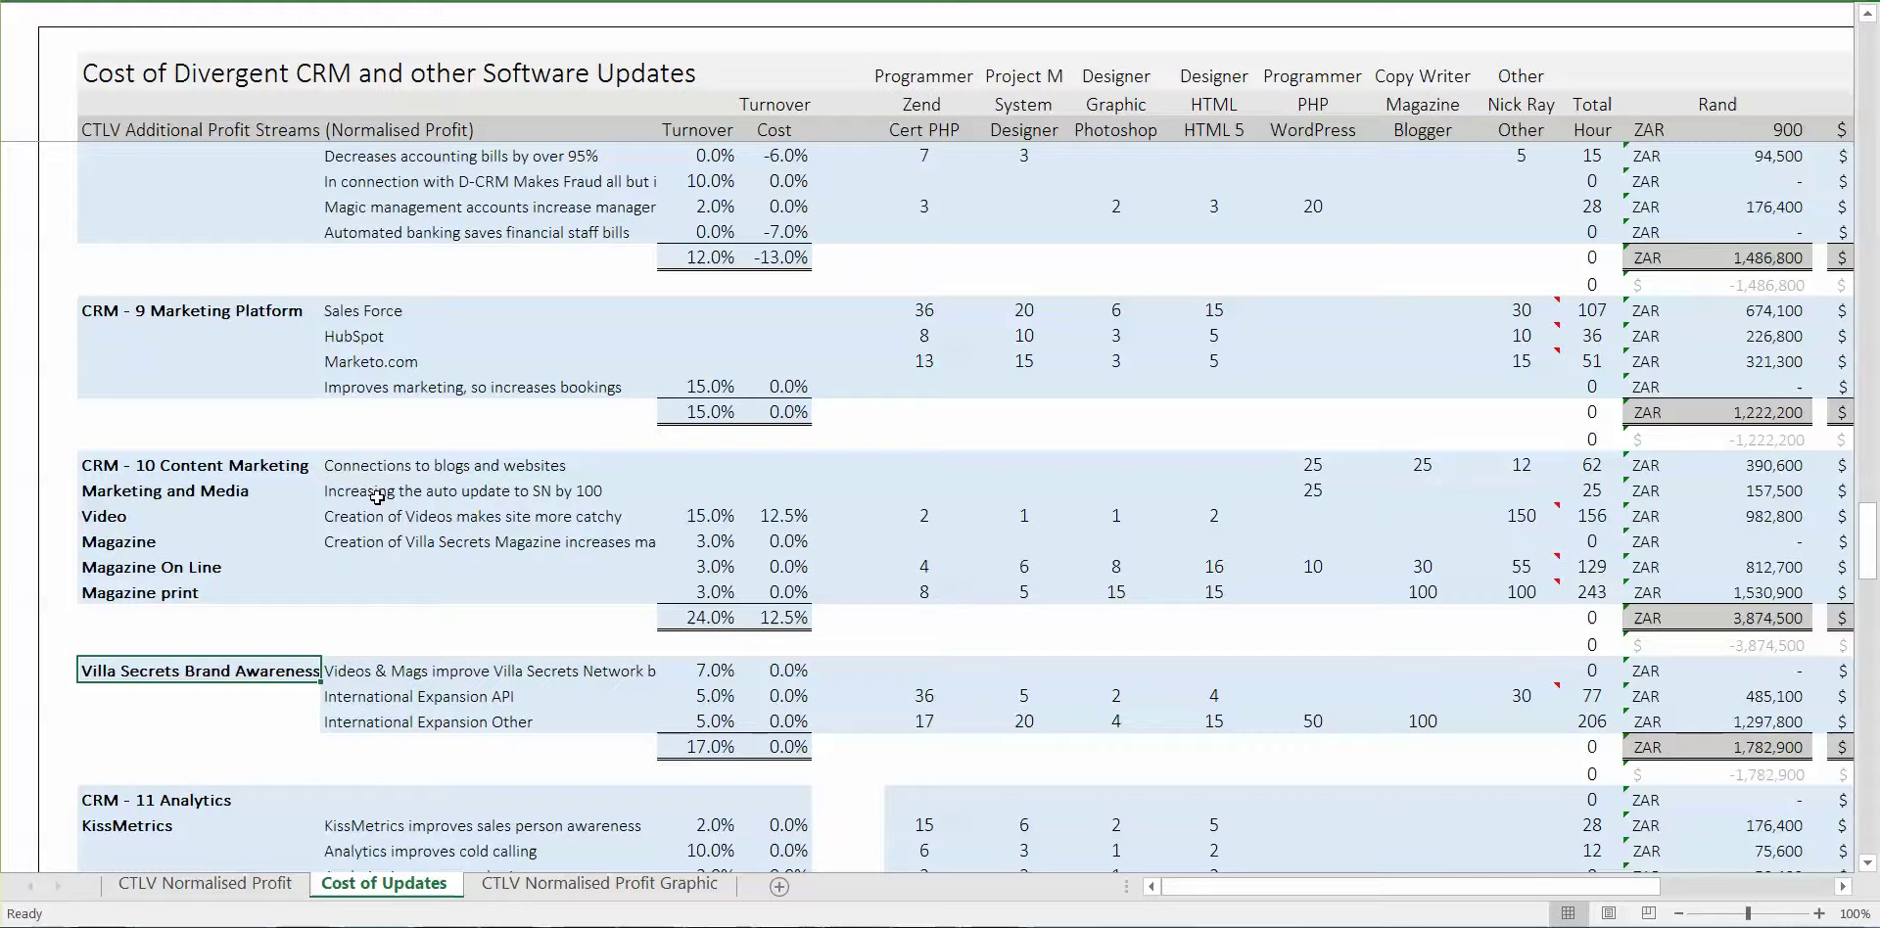
Review the Videos & Mags item and its turnover effect, and move down to the International Expansion API item
{"action": "key", "text": "Right"}
{"action": "key", "text": "Right"}
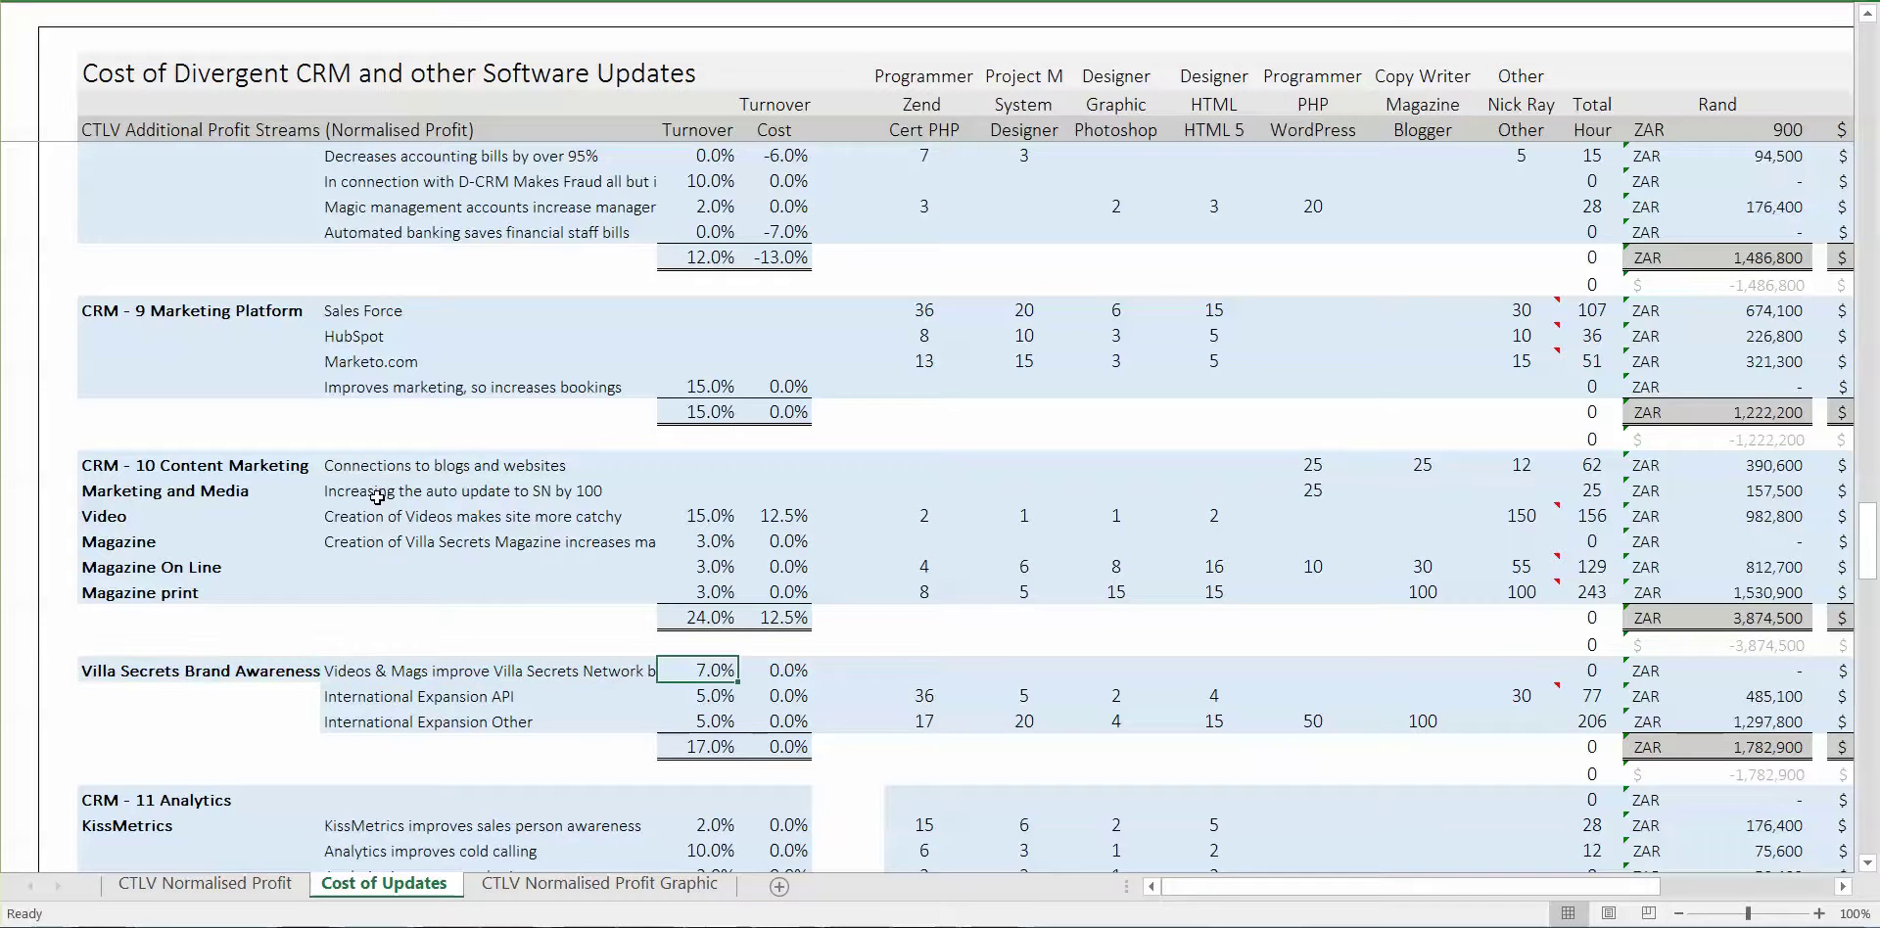
{"action": "key", "text": "Left"}
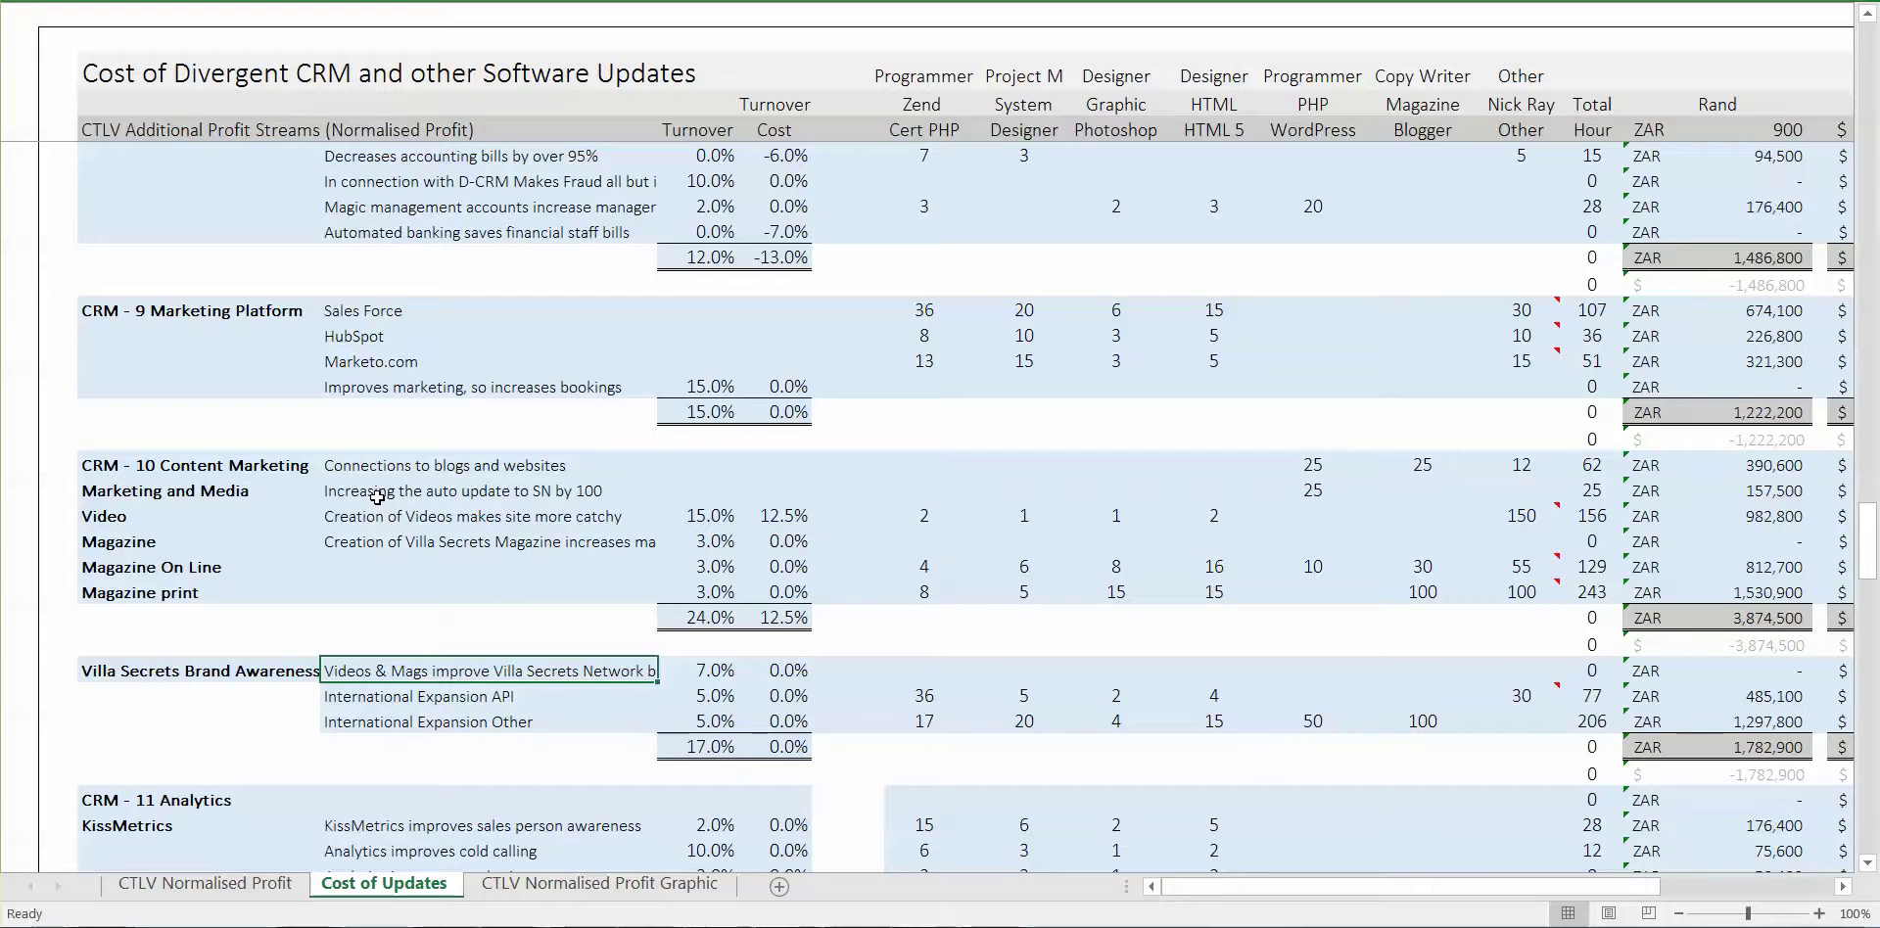
{"action": "key", "text": "Down"}
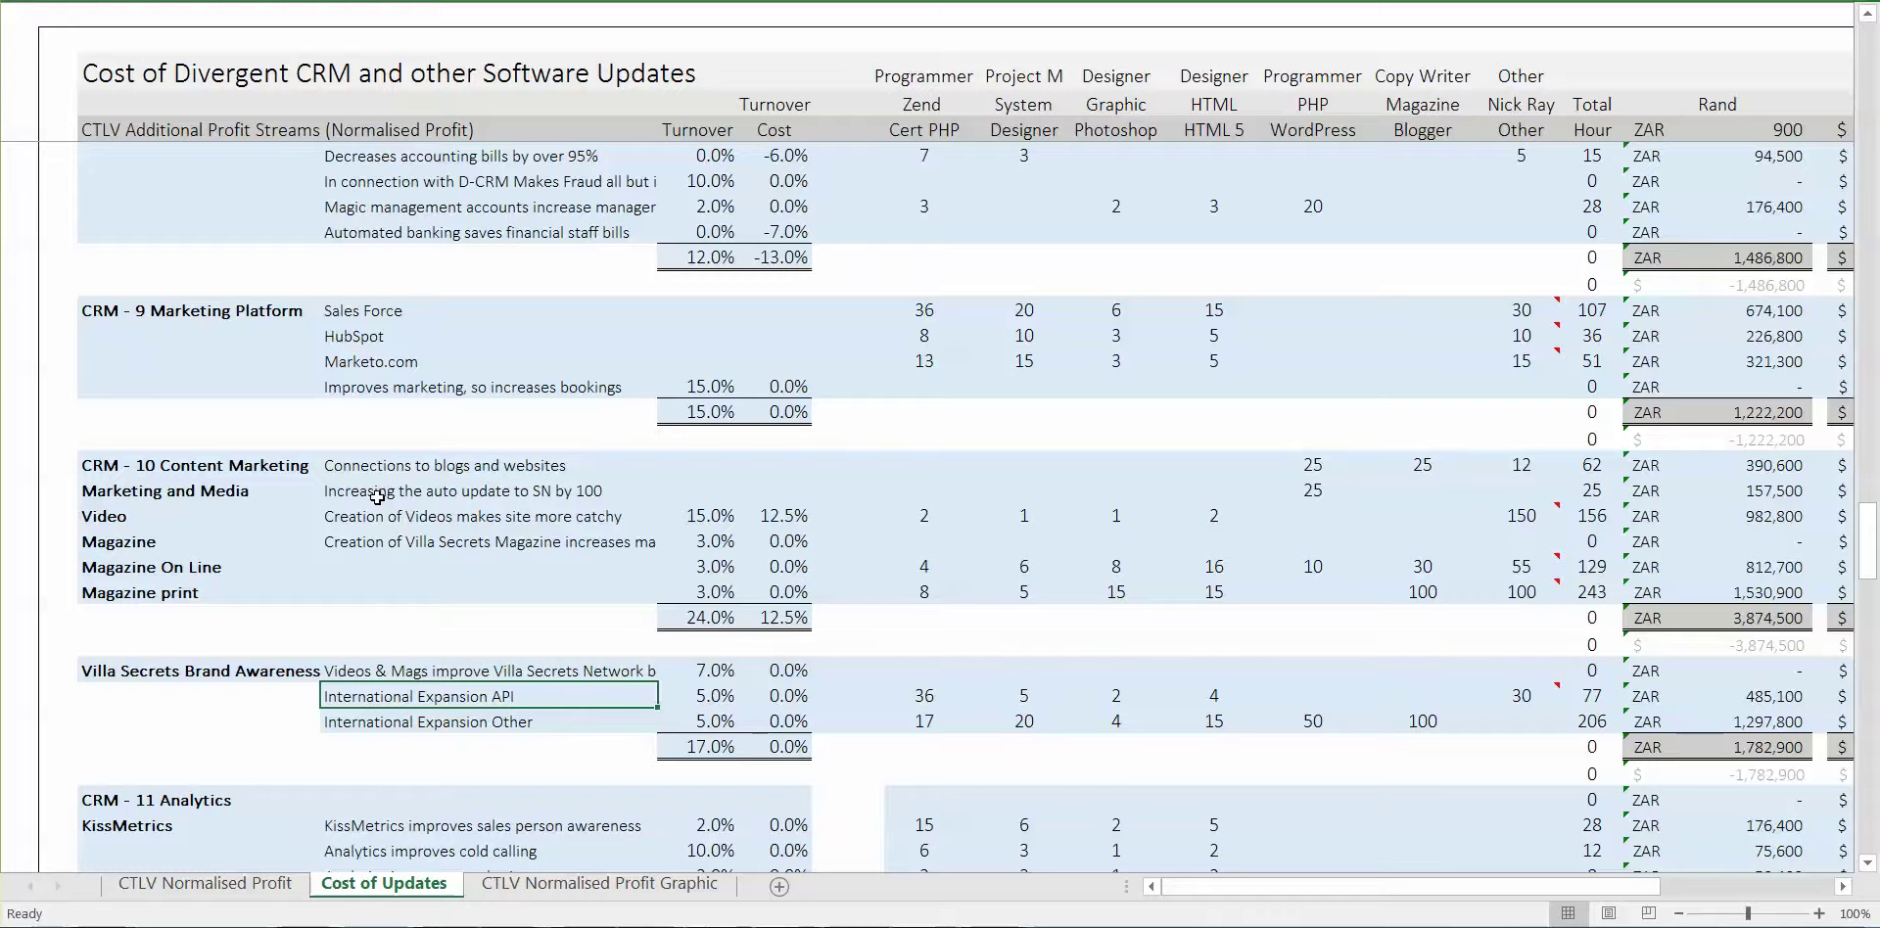
Set the Zend programmer hours of International Expansion API to 45
{"action": "key", "text": "Right"}
{"action": "key", "text": "Right"}
{"action": "key", "text": "Right"}
{"action": "key", "text": "Right"}
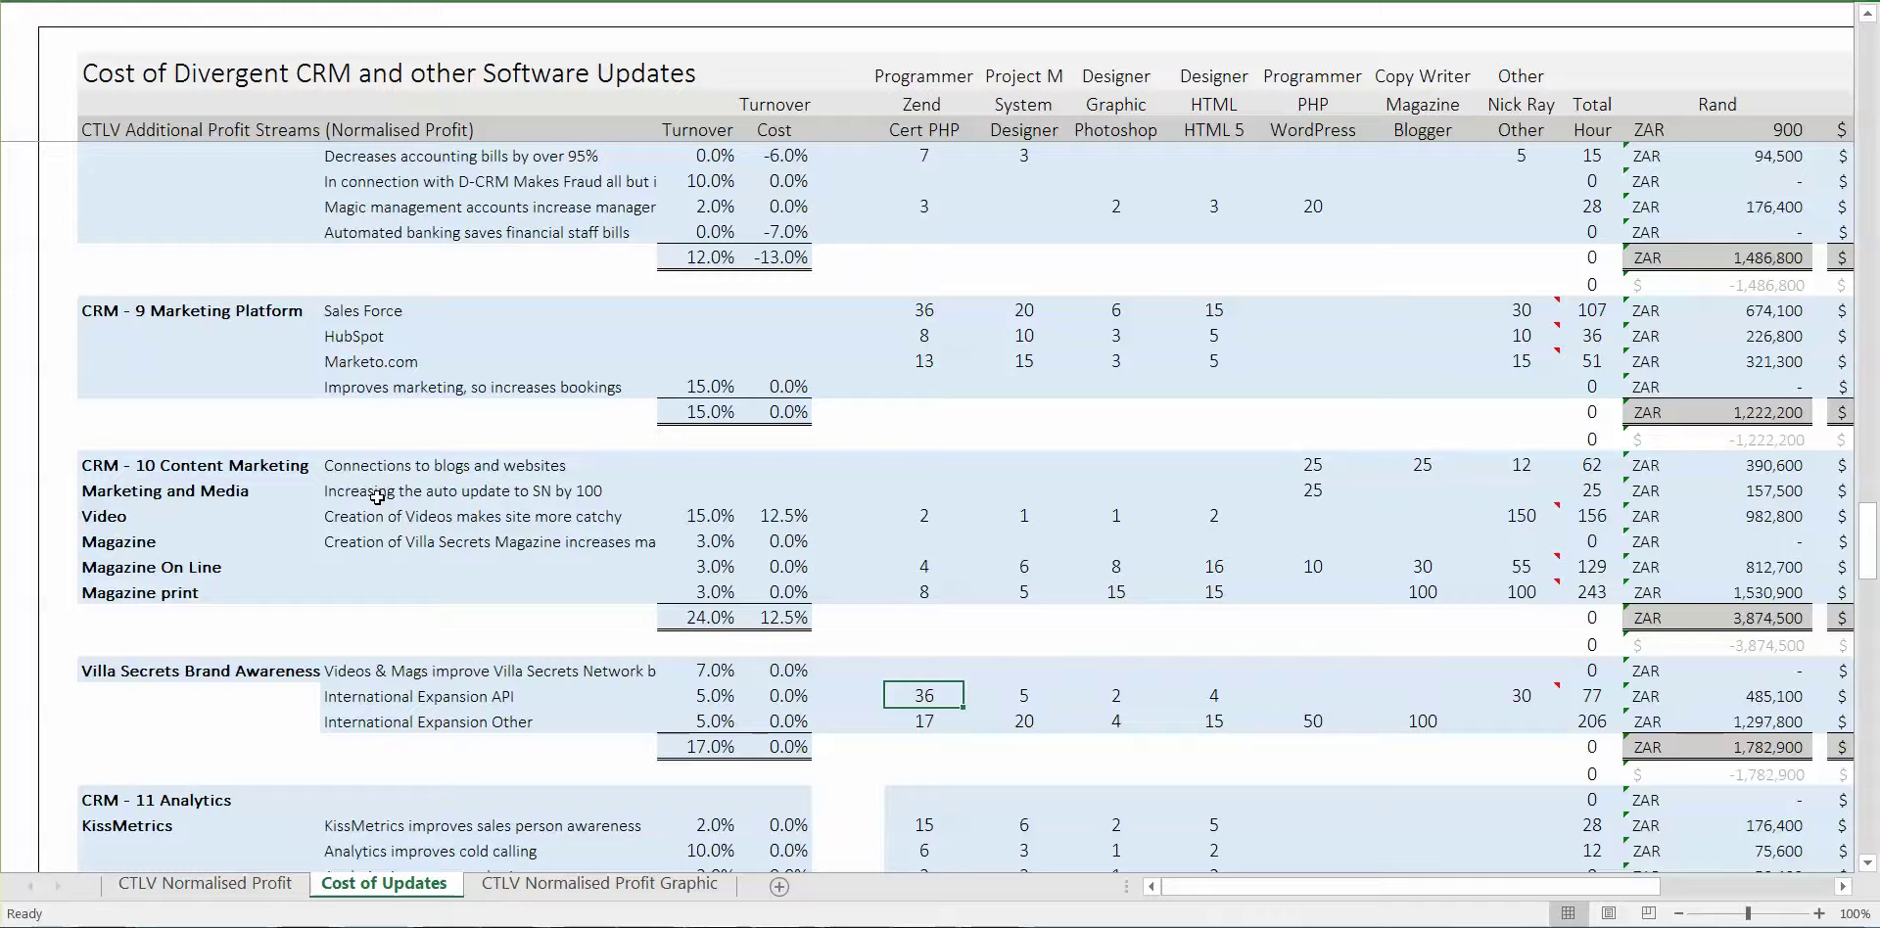
{"action": "type", "text": "45"}
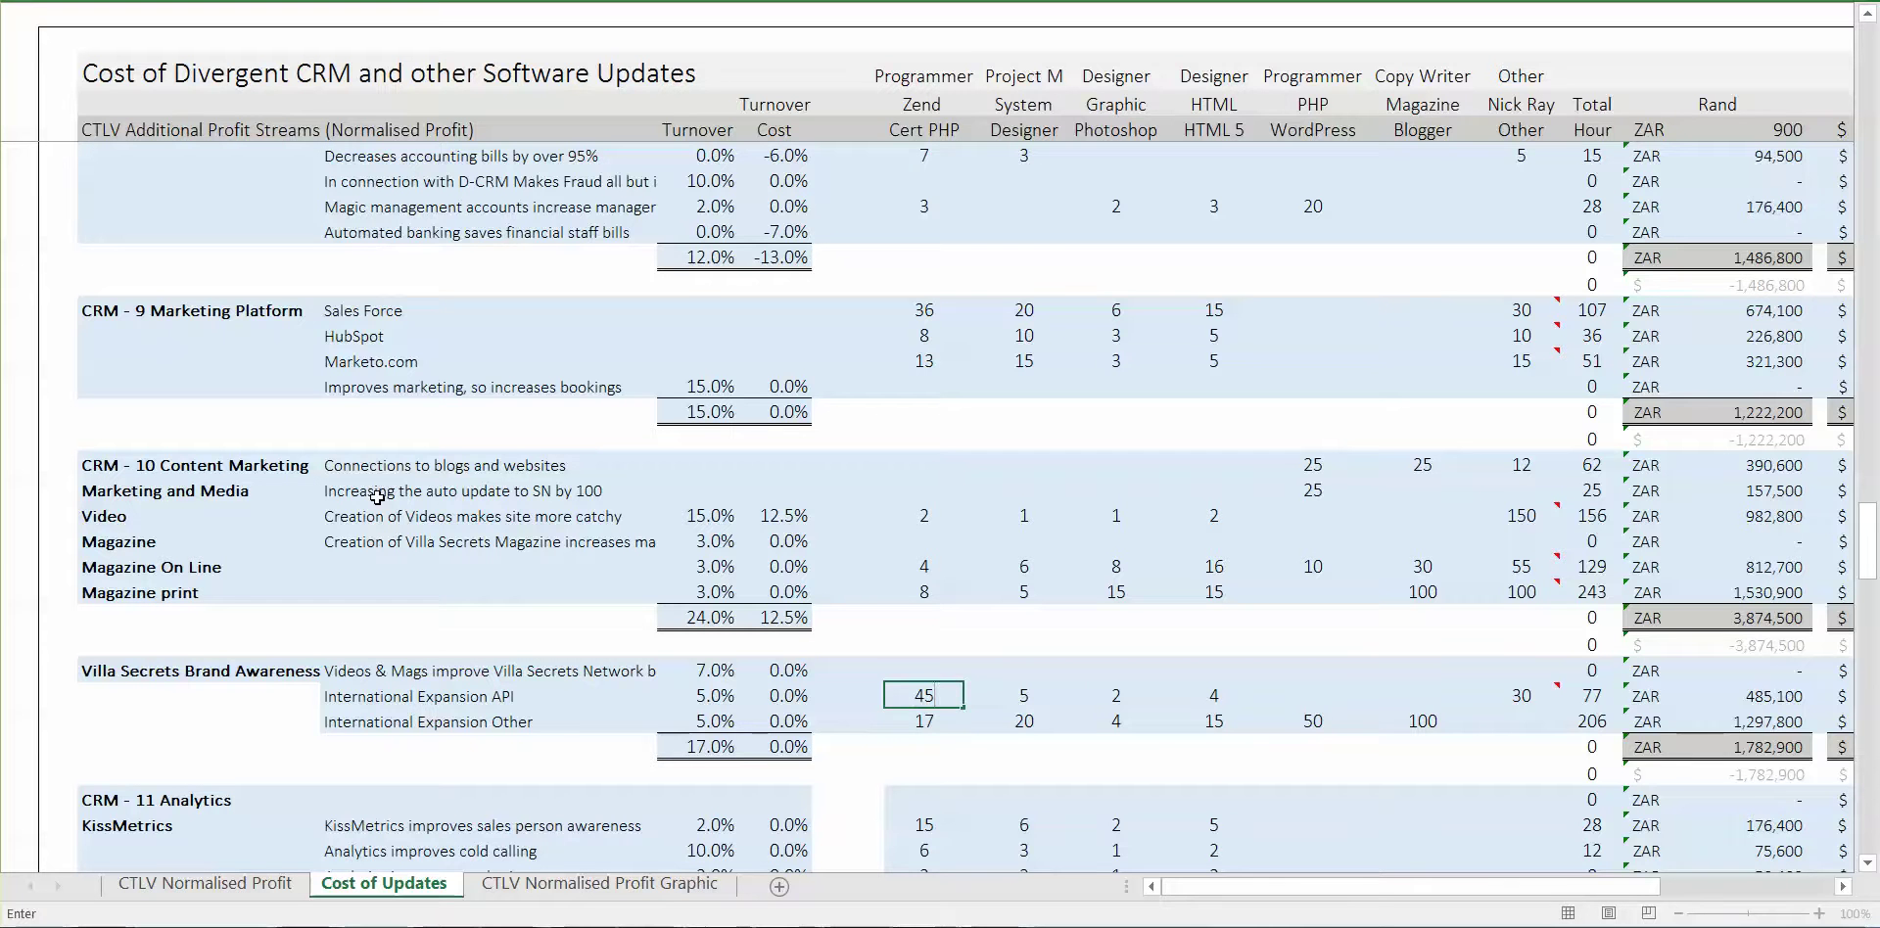
{"action": "key", "text": "Tab"}
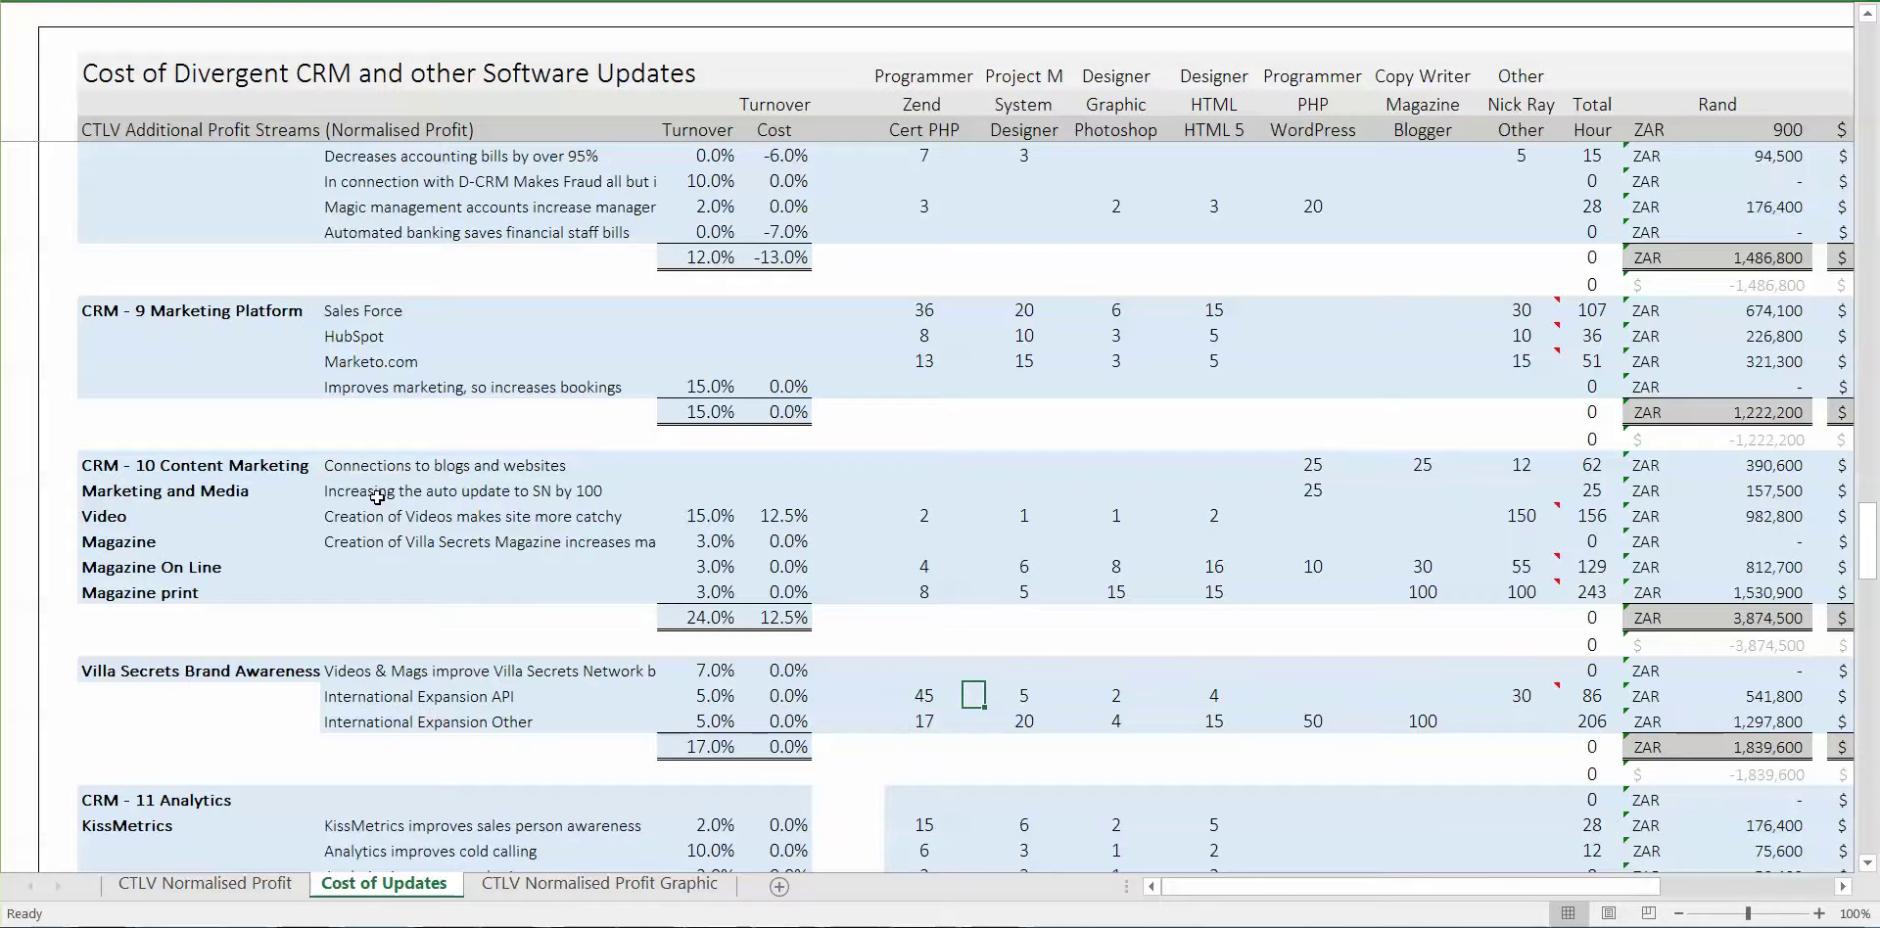
Follow the International Expansion API row through its designer and copy writer columns and examine its Other hours
{"action": "key", "text": "Left"}
{"action": "key", "text": "Right"}
{"action": "key", "text": "Left"}
{"action": "key", "text": "Right"}
{"action": "key", "text": "Right"}
{"action": "key", "text": "Right"}
{"action": "key", "text": "Right"}
{"action": "key", "text": "Right"}
{"action": "key", "text": "Right"}
{"action": "key", "text": "Right"}
{"action": "key", "text": "Right"}
{"action": "key", "text": "Right"}
{"action": "key", "text": "Right"}
{"action": "key", "text": "Right"}
{"action": "key", "text": "Right"}
{"action": "key", "text": "Right"}
{"action": "key", "text": "Left"}
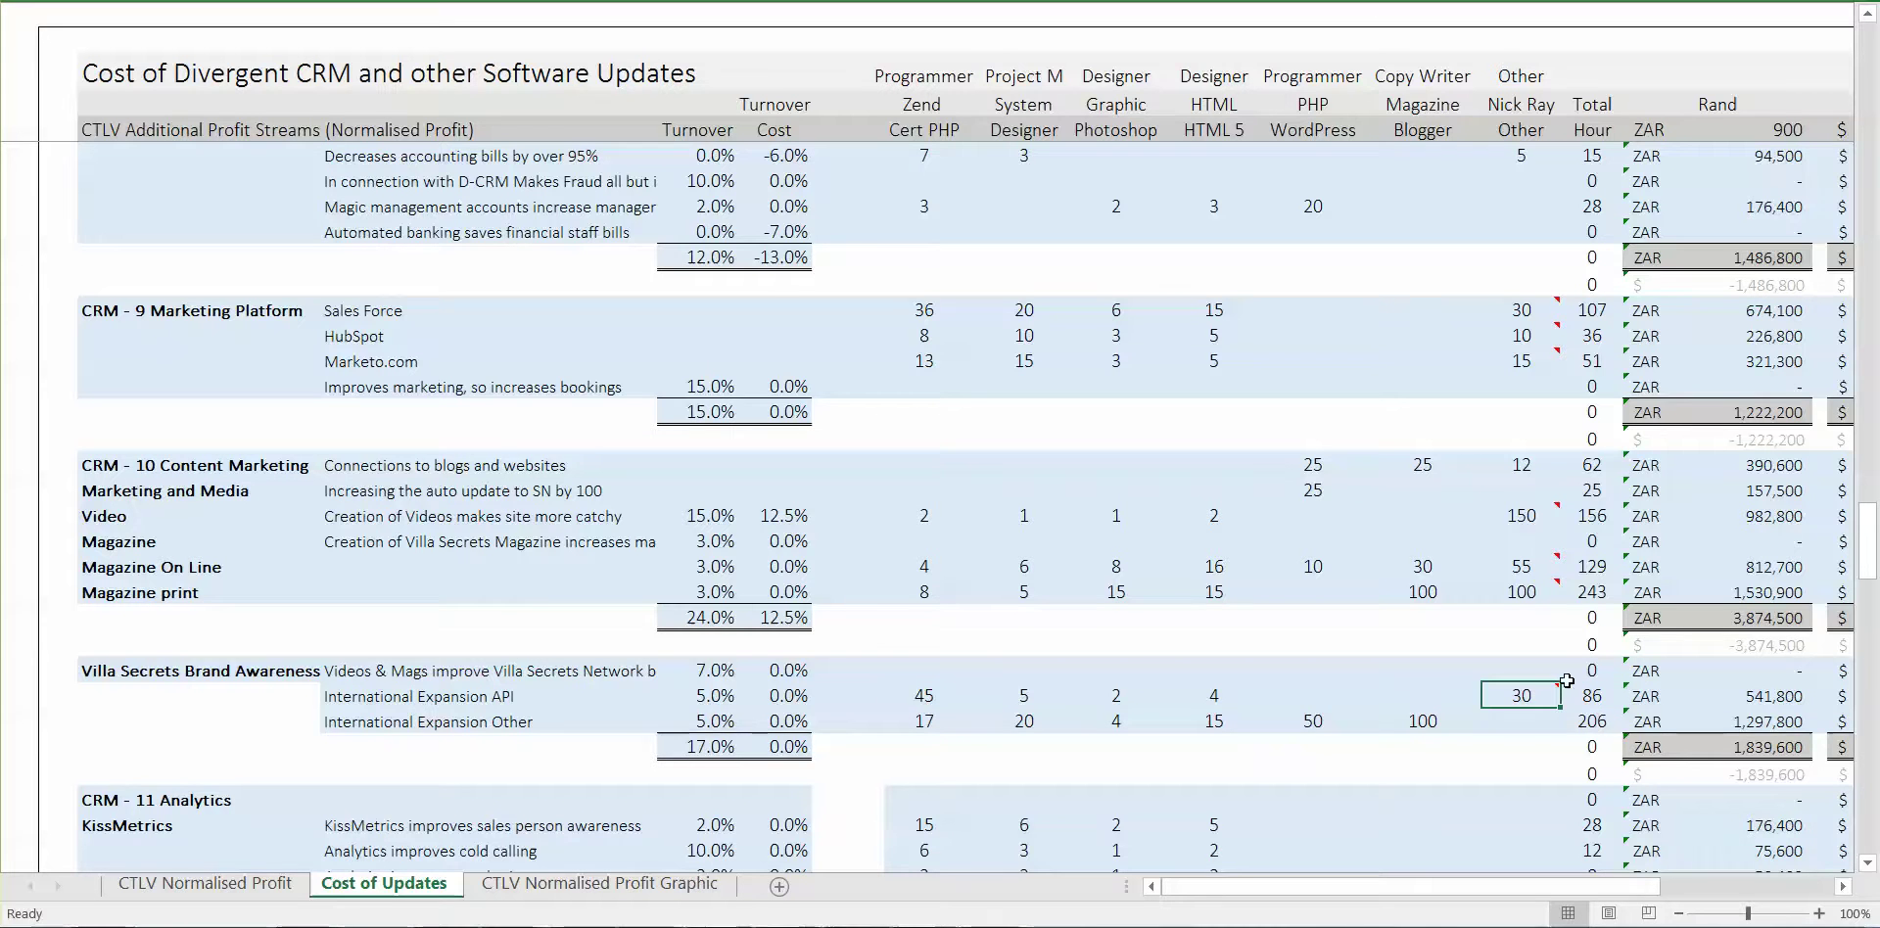
{"action": "mouse_move", "coordinate": [1547, 691]}
Go back over the designer hours of International Expansion API and return toward its Other hours
{"action": "key", "text": "Left"}
{"action": "key", "text": "Left"}
{"action": "key", "text": "Left"}
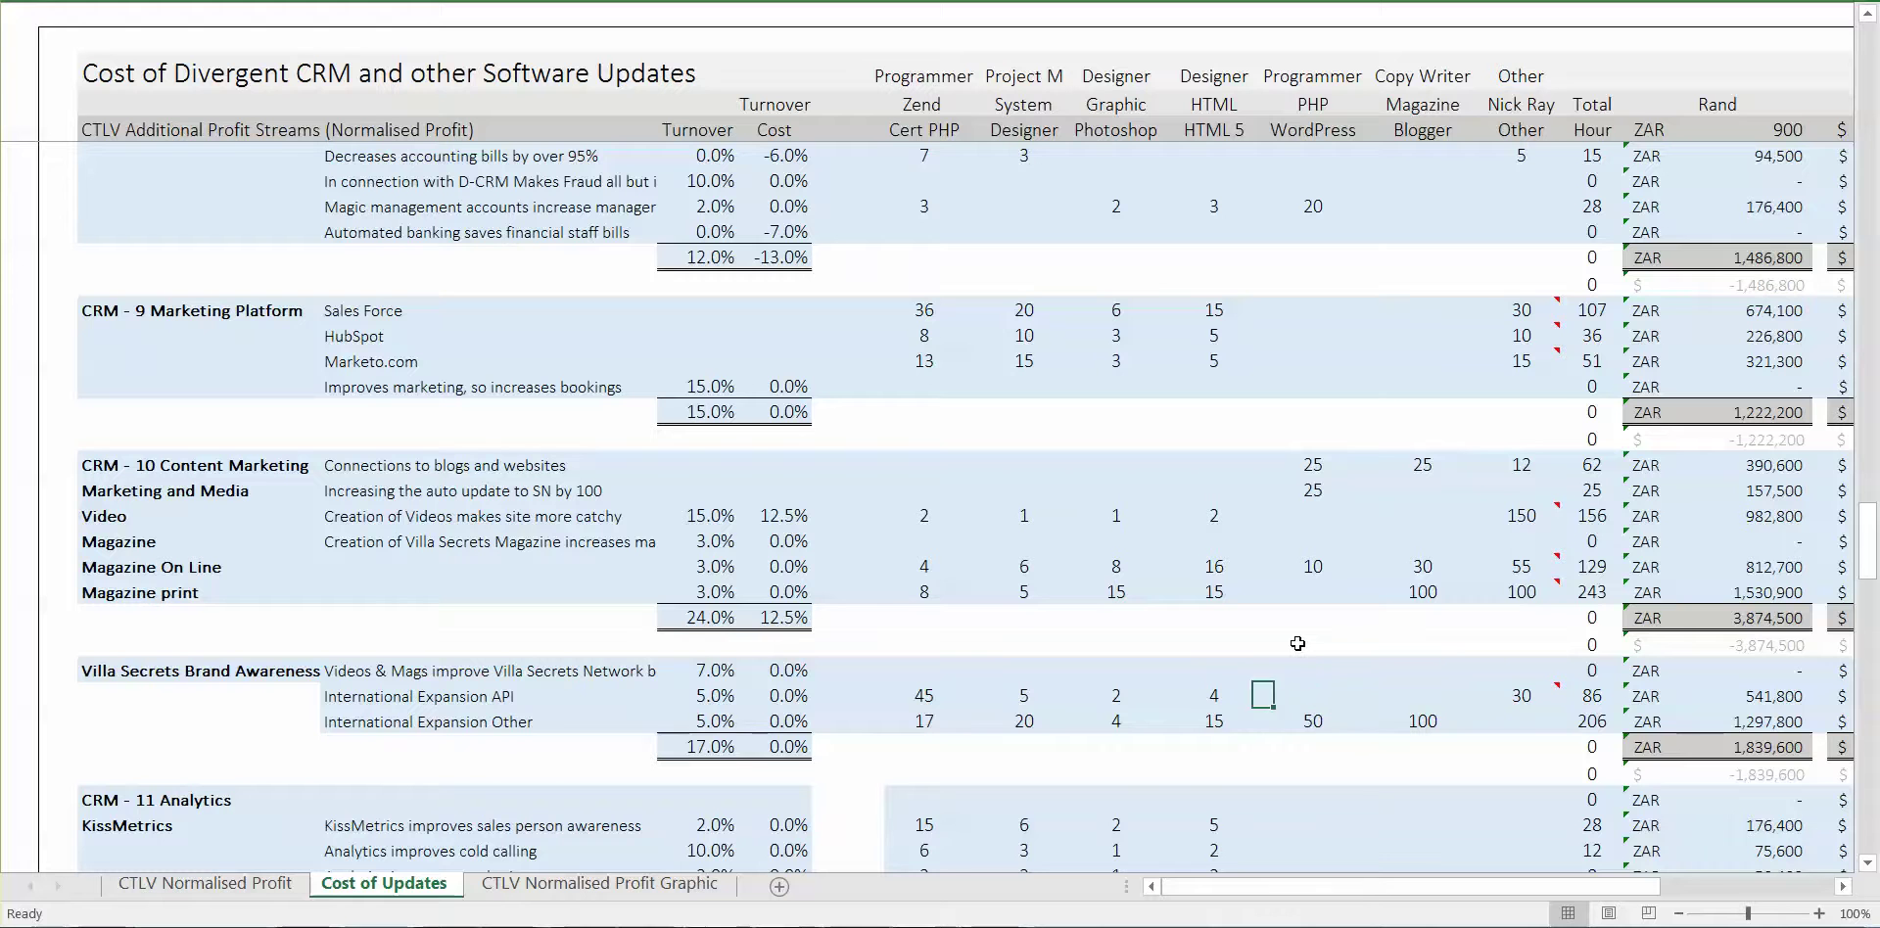
{"action": "key", "text": "Left"}
{"action": "key", "text": "Left"}
{"action": "key", "text": "Left"}
{"action": "key", "text": "Left"}
{"action": "key", "text": "Right"}
{"action": "key", "text": "Right"}
{"action": "key", "text": "Right"}
{"action": "key", "text": "Right"}
{"action": "key", "text": "Right"}
{"action": "key", "text": "Right"}
Recheck the programmer and designer hours of International Expansion API, glancing at the International Expansion Other row below
{"action": "key", "text": "Left"}
{"action": "key", "text": "Left"}
{"action": "key", "text": "Left"}
{"action": "key", "text": "Left"}
{"action": "key", "text": "Left"}
{"action": "key", "text": "Left"}
{"action": "key", "text": "Left"}
{"action": "key", "text": "Left"}
{"action": "key", "text": "Down"}
{"action": "key", "text": "Up"}
{"action": "key", "text": "Right"}
{"action": "key", "text": "Right"}
{"action": "key", "text": "Right"}
{"action": "key", "text": "Right"}
{"action": "key", "text": "Right"}
{"action": "key", "text": "Right"}
{"action": "key", "text": "Left"}
{"action": "key", "text": "Left"}
{"action": "key", "text": "Left"}
{"action": "key", "text": "Left"}
{"action": "key", "text": "Left"}
{"action": "key", "text": "Left"}
Move to the International Expansion Other row and review its item
{"action": "key", "text": "Down"}
{"action": "key", "text": "Left"}
{"action": "key", "text": "Left"}
{"action": "key", "text": "Left"}
{"action": "key", "text": "Left"}
{"action": "key", "text": "Left"}
{"action": "key", "text": "Right"}
{"action": "key", "text": "Right"}
{"action": "key", "text": "Left"}
{"action": "key", "text": "Left"}
{"action": "key", "text": "Right"}
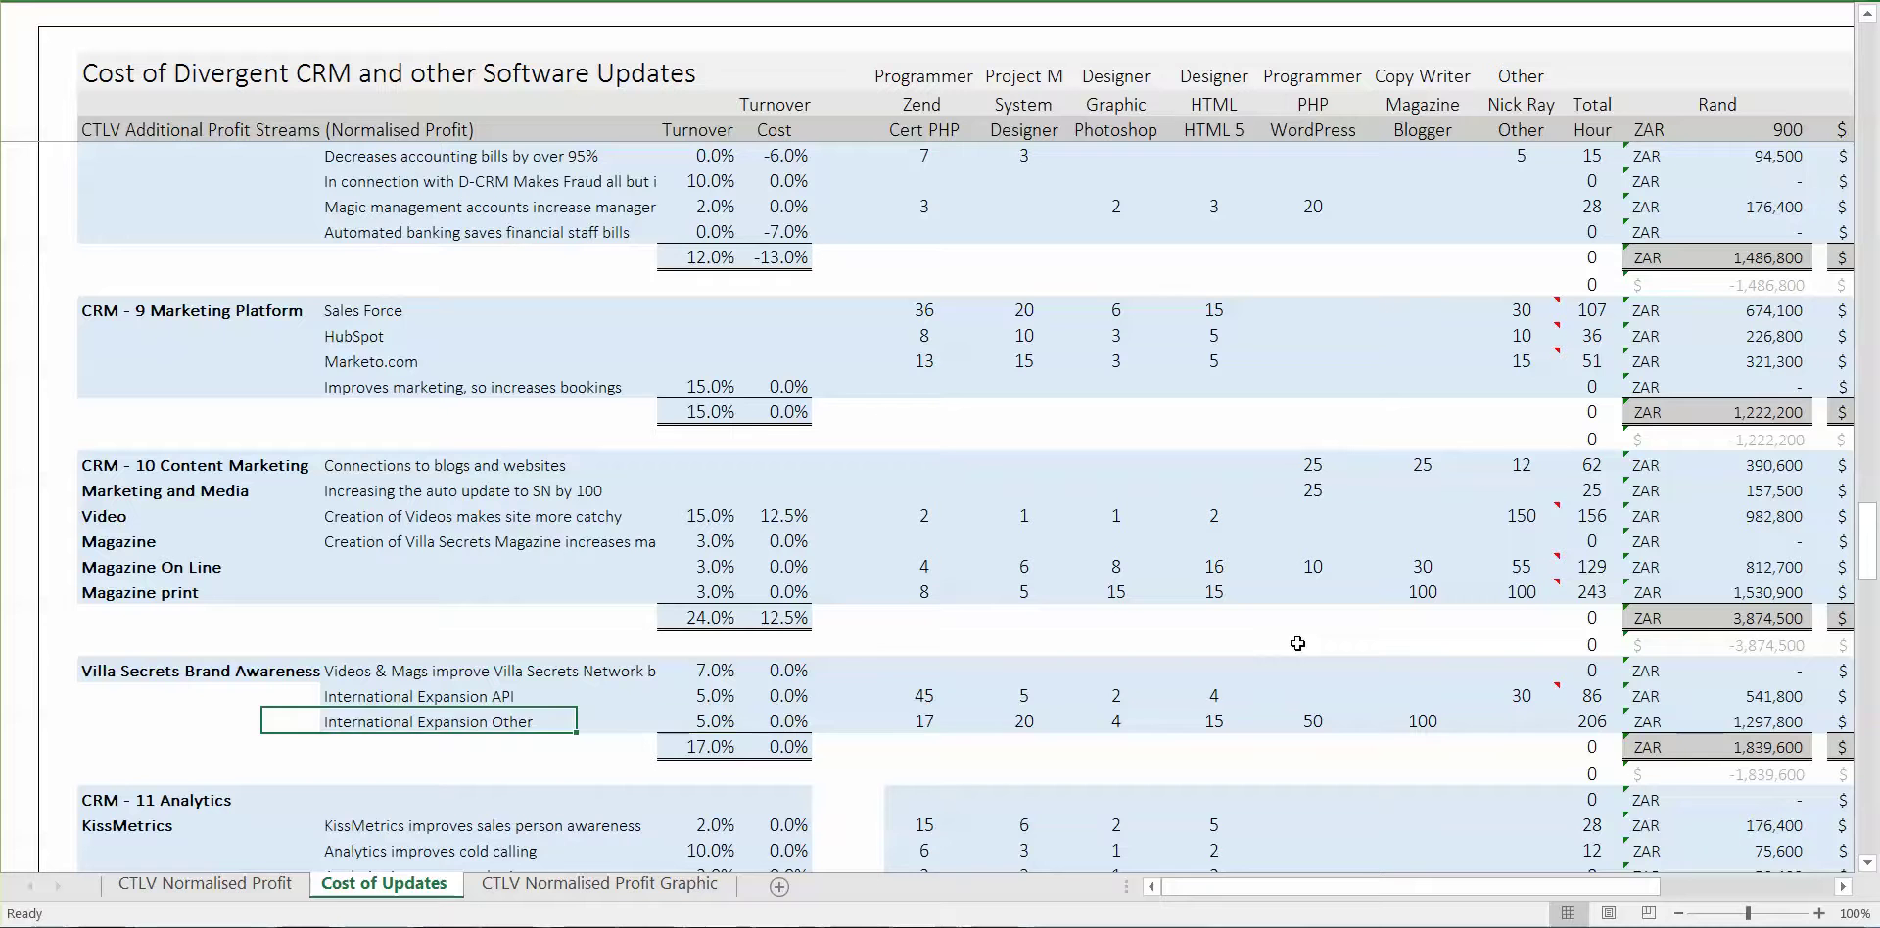
Review the programmer and designer hours along the International Expansion Other row
{"action": "key", "text": "Right"}
{"action": "key", "text": "Right"}
{"action": "key", "text": "Right"}
{"action": "key", "text": "Right"}
{"action": "key", "text": "Right"}
{"action": "key", "text": "Right"}
{"action": "key", "text": "Right"}
{"action": "key", "text": "Right"}
{"action": "key", "text": "Right"}
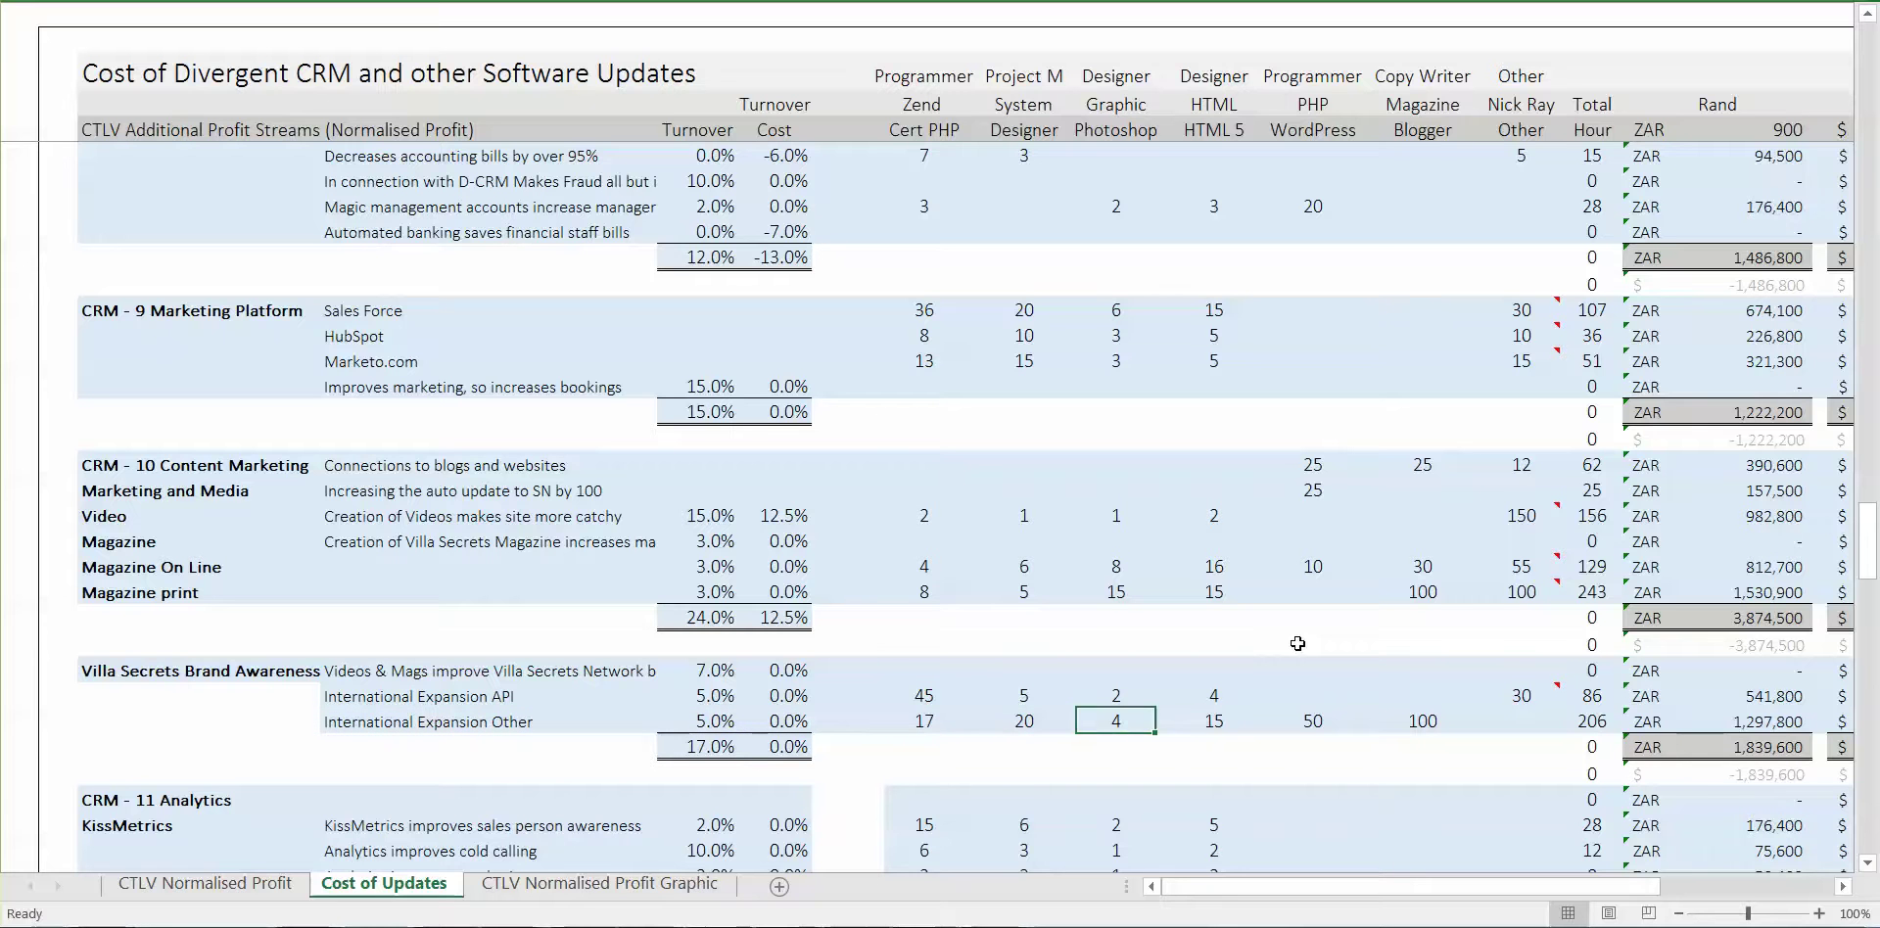
{"action": "key", "text": "Right"}
Return to the start of the row and go up to the Villa Secrets Brand Awareness heading
{"action": "key", "text": "Left"}
{"action": "key", "text": "Left"}
{"action": "key", "text": "Left"}
{"action": "key", "text": "Left"}
{"action": "key", "text": "Left"}
{"action": "key", "text": "Left"}
{"action": "key", "text": "Left"}
{"action": "key", "text": "Left"}
{"action": "key", "text": "Left"}
{"action": "key", "text": "Left"}
{"action": "key", "text": "Left"}
{"action": "key", "text": "Left"}
{"action": "key", "text": "Left"}
{"action": "key", "text": "Left"}
{"action": "key", "text": "Up"}
{"action": "key", "text": "Up"}
{"action": "key", "text": "Right"}
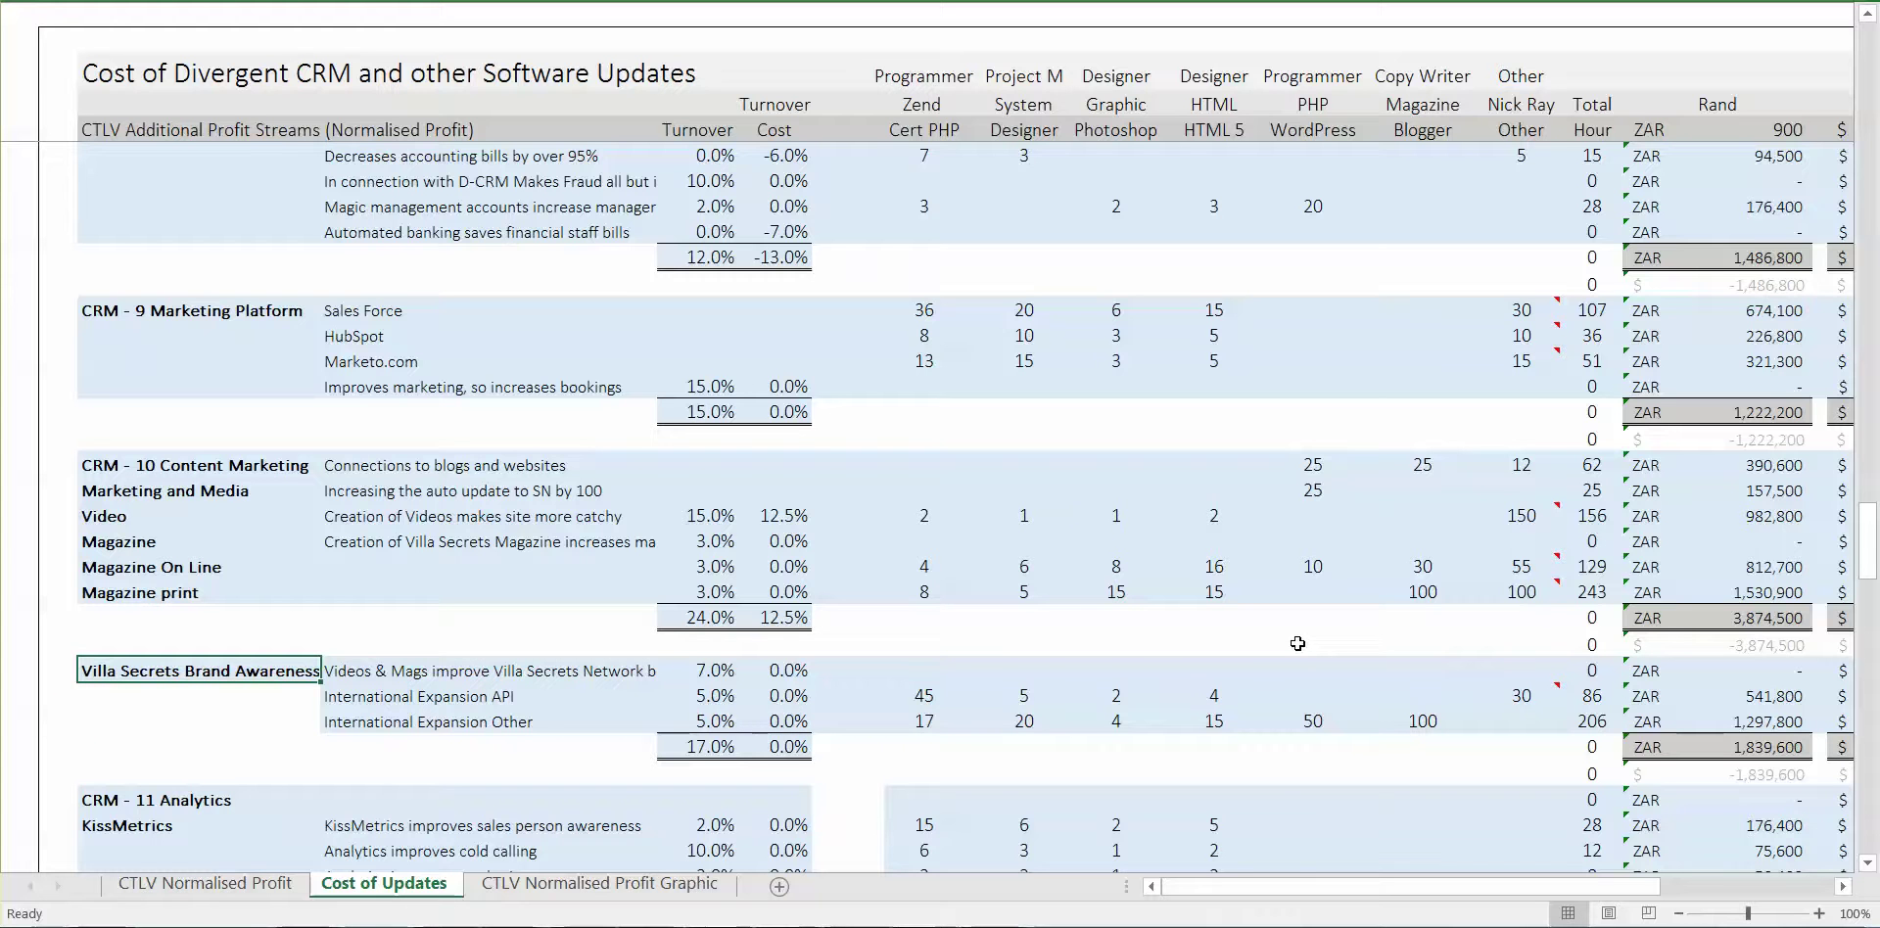
Compare the Zend programmer hours of International Expansion Other with those of International Expansion API, ending at the project manager hours
{"action": "key", "text": "Down"}
{"action": "key", "text": "Down"}
{"action": "key", "text": "Right"}
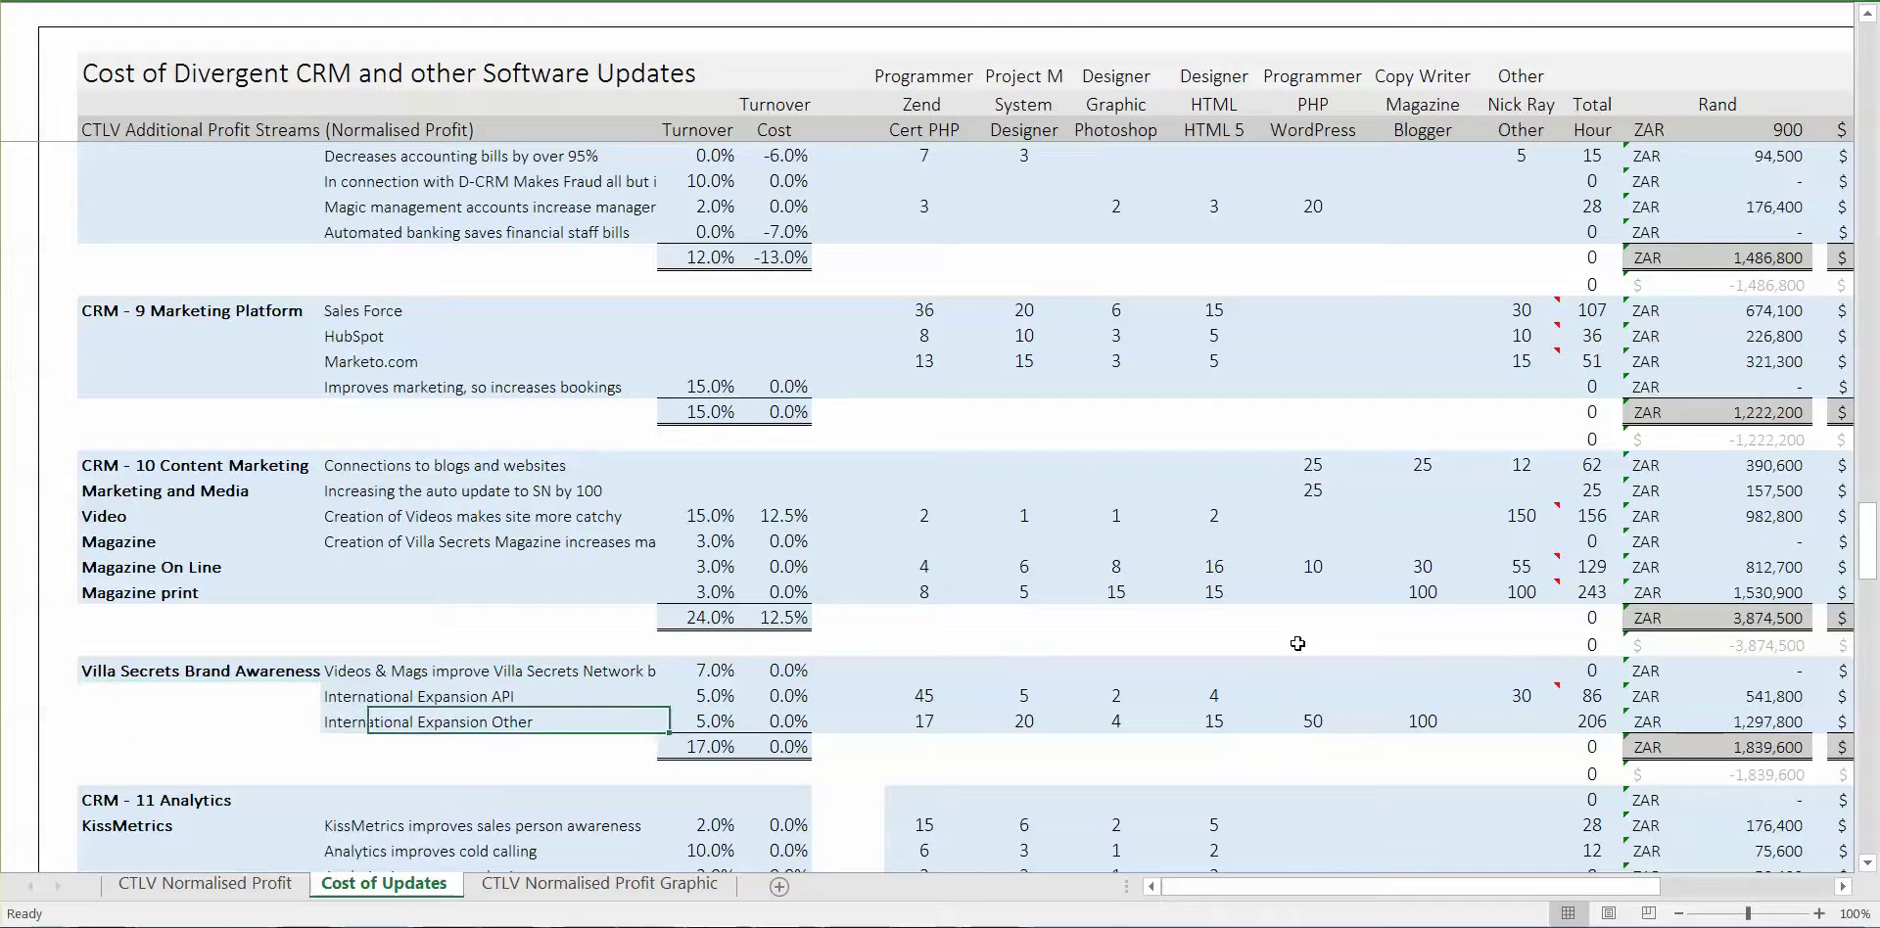
{"action": "key", "text": "Right"}
{"action": "key", "text": "Right"}
{"action": "key", "text": "Right"}
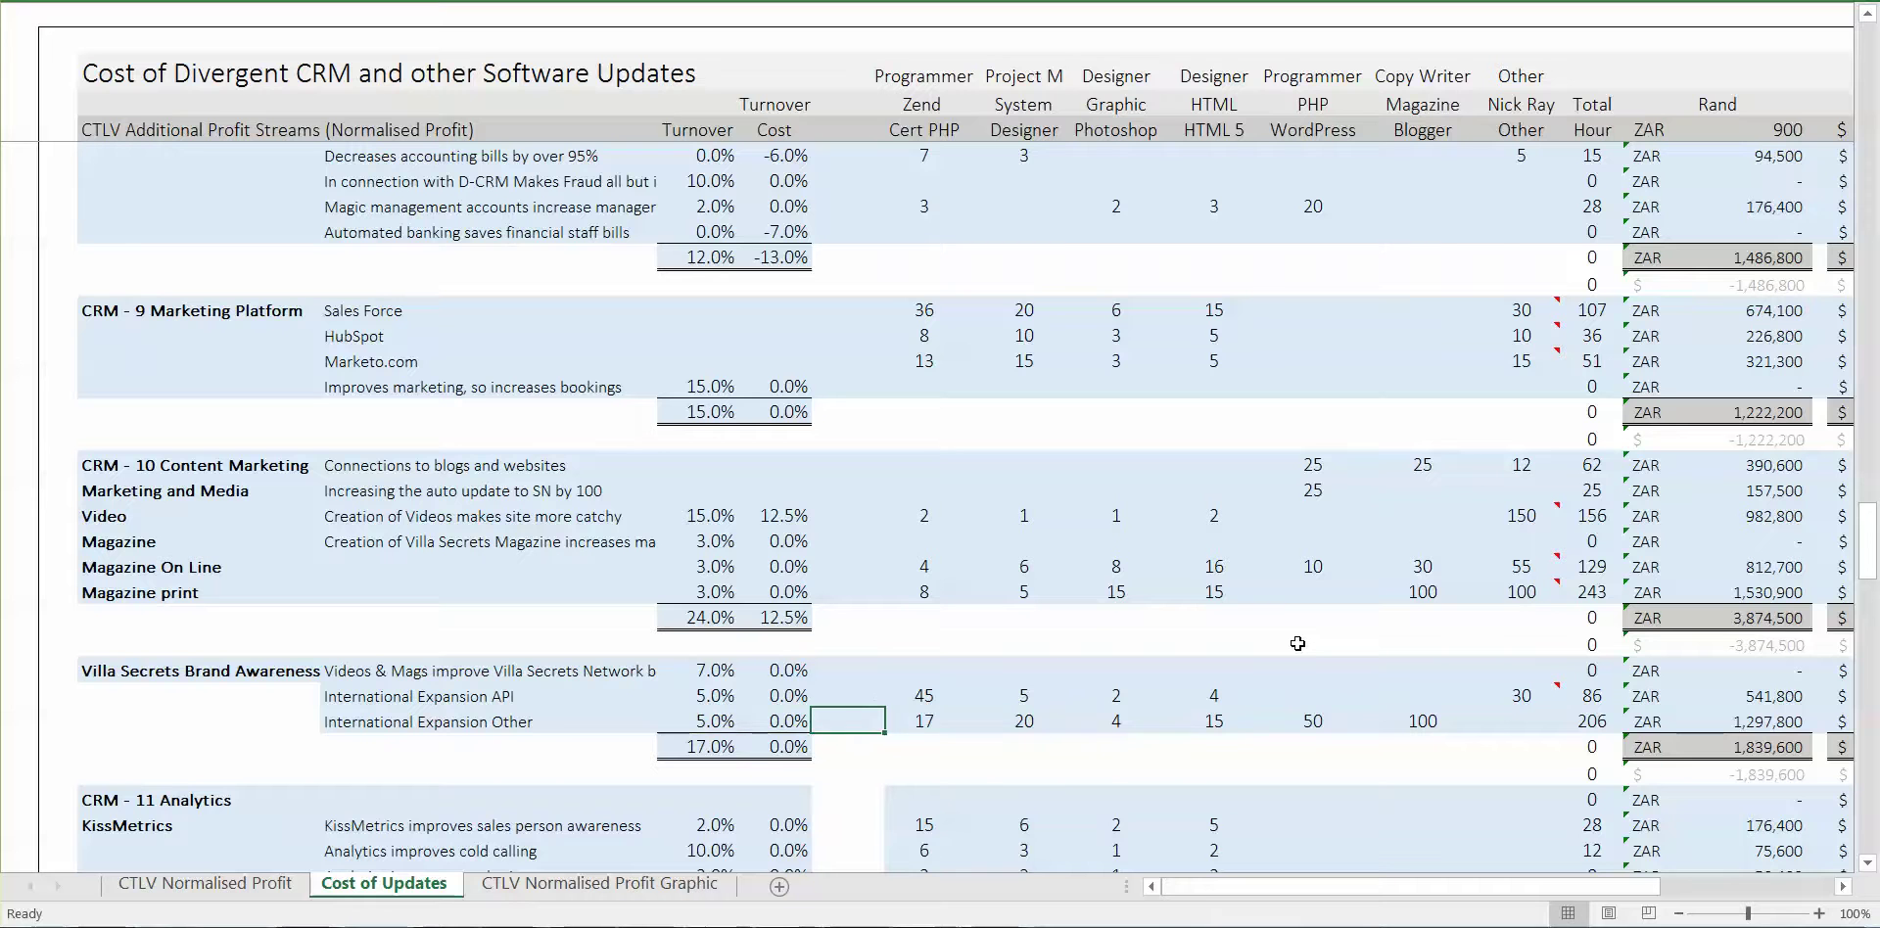
{"action": "key", "text": "Right"}
{"action": "key", "text": "Up"}
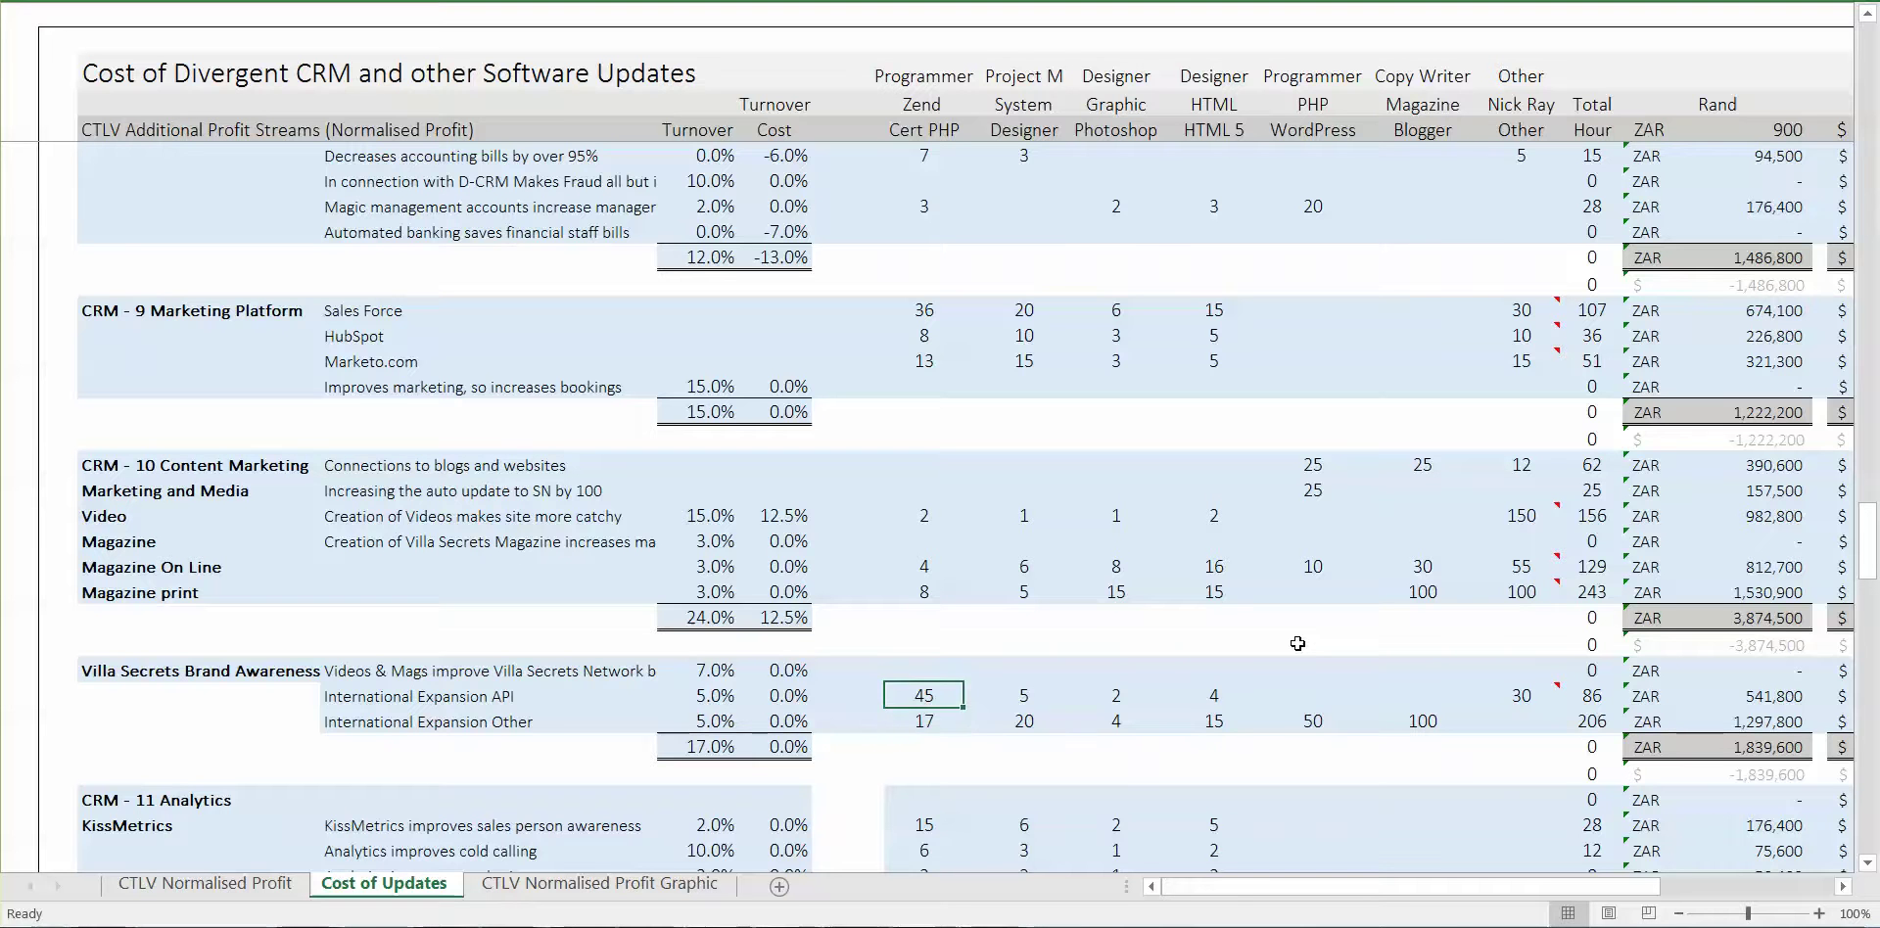
{"action": "key", "text": "Down"}
{"action": "key", "text": "Right"}
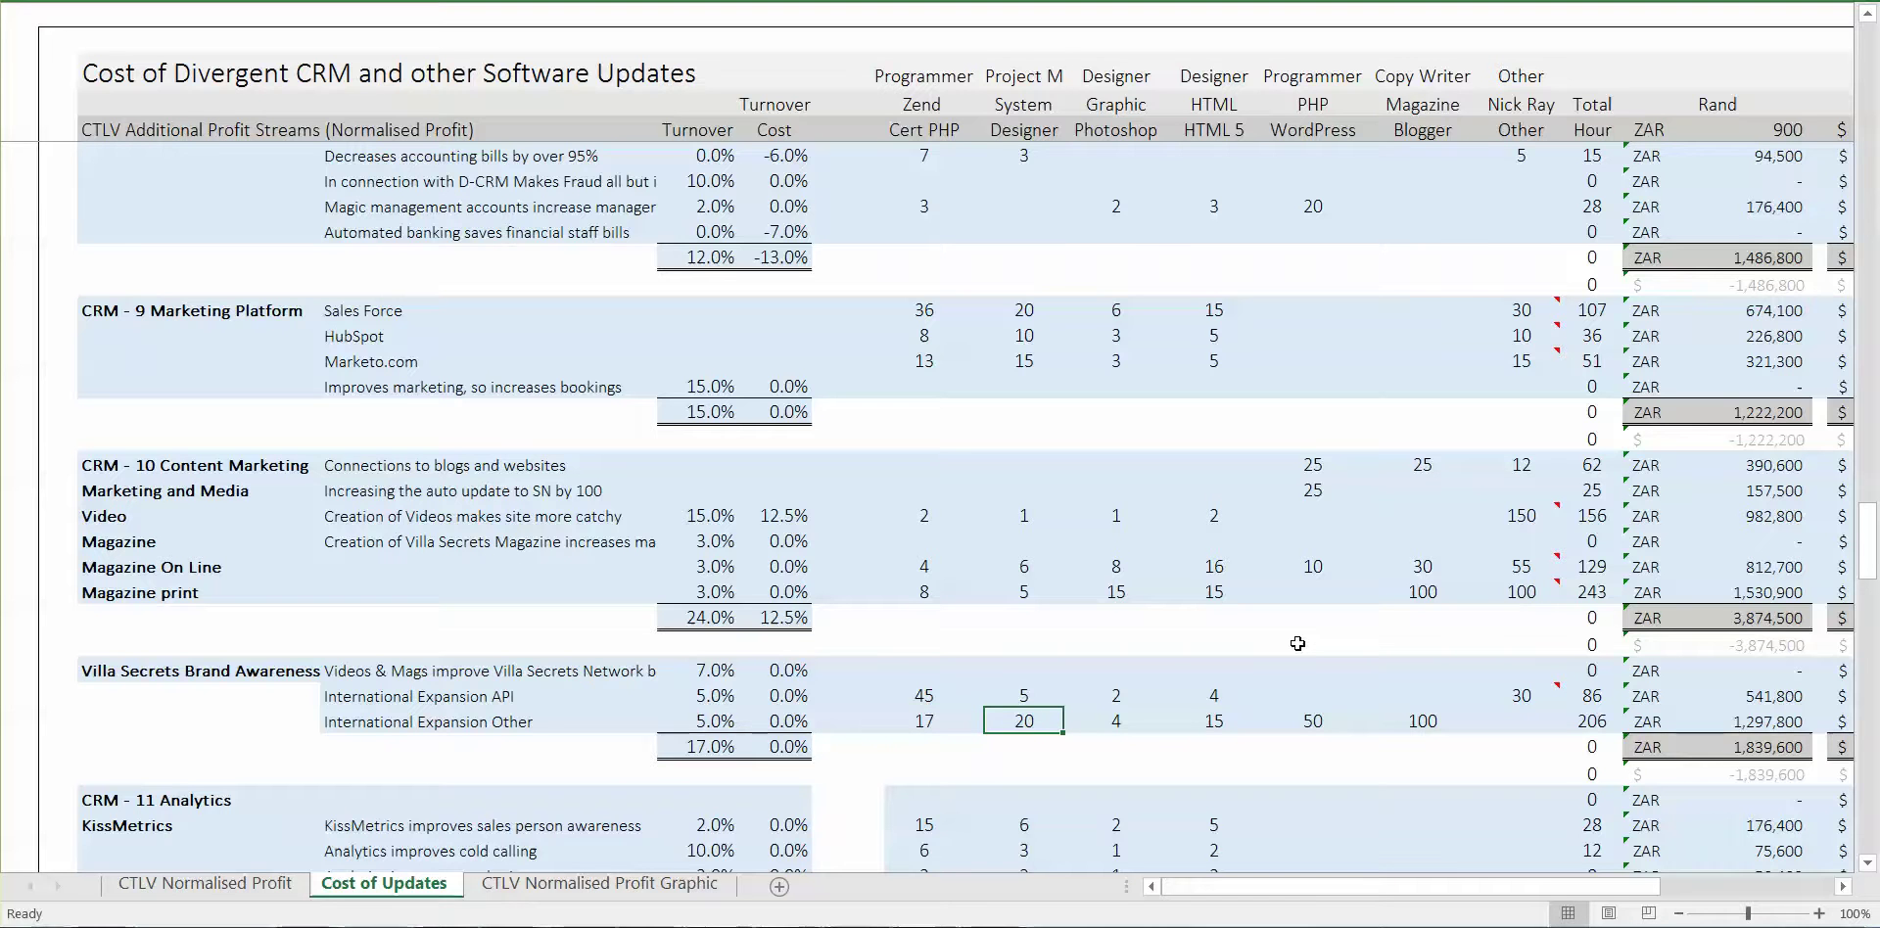
Go back and forth along the International Expansion Other row to examine its designer, WordPress and copy writer hours
{"action": "key", "text": "Right"}
{"action": "key", "text": "Right"}
{"action": "key", "text": "Right"}
{"action": "key", "text": "Right"}
{"action": "key", "text": "Left"}
{"action": "key", "text": "Left"}
{"action": "key", "text": "Left"}
{"action": "key", "text": "Left"}
{"action": "key", "text": "Left"}
{"action": "key", "text": "Left"}
{"action": "key", "text": "Left"}
{"action": "key", "text": "Left"}
{"action": "key", "text": "Right"}
{"action": "key", "text": "Right"}
{"action": "key", "text": "Right"}
{"action": "key", "text": "Right"}
{"action": "key", "text": "Right"}
{"action": "key", "text": "Right"}
{"action": "key", "text": "Left"}
{"action": "key", "text": "Left"}
{"action": "key", "text": "Right"}
Check the Villa Secrets Brand Awareness total cost in Rand and in dollars
{"action": "key", "text": "Down"}
{"action": "key", "text": "Right"}
{"action": "key", "text": "Right"}
{"action": "key", "text": "Right"}
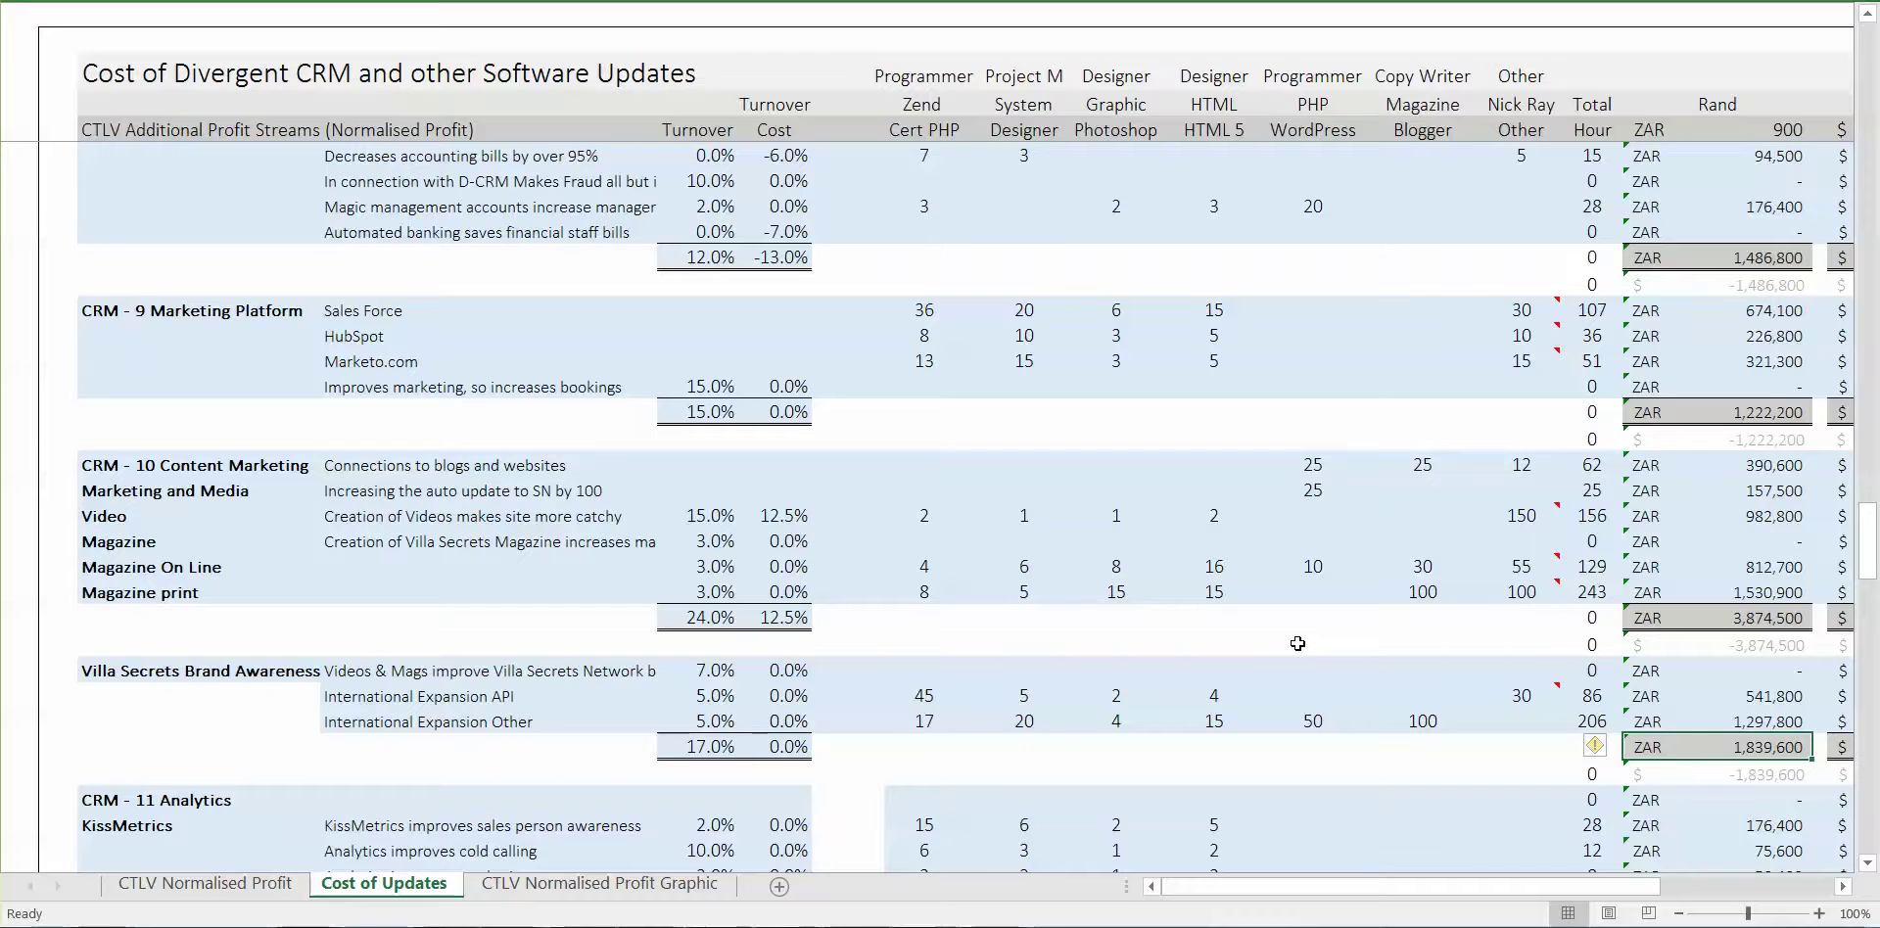
{"action": "key", "text": "Right"}
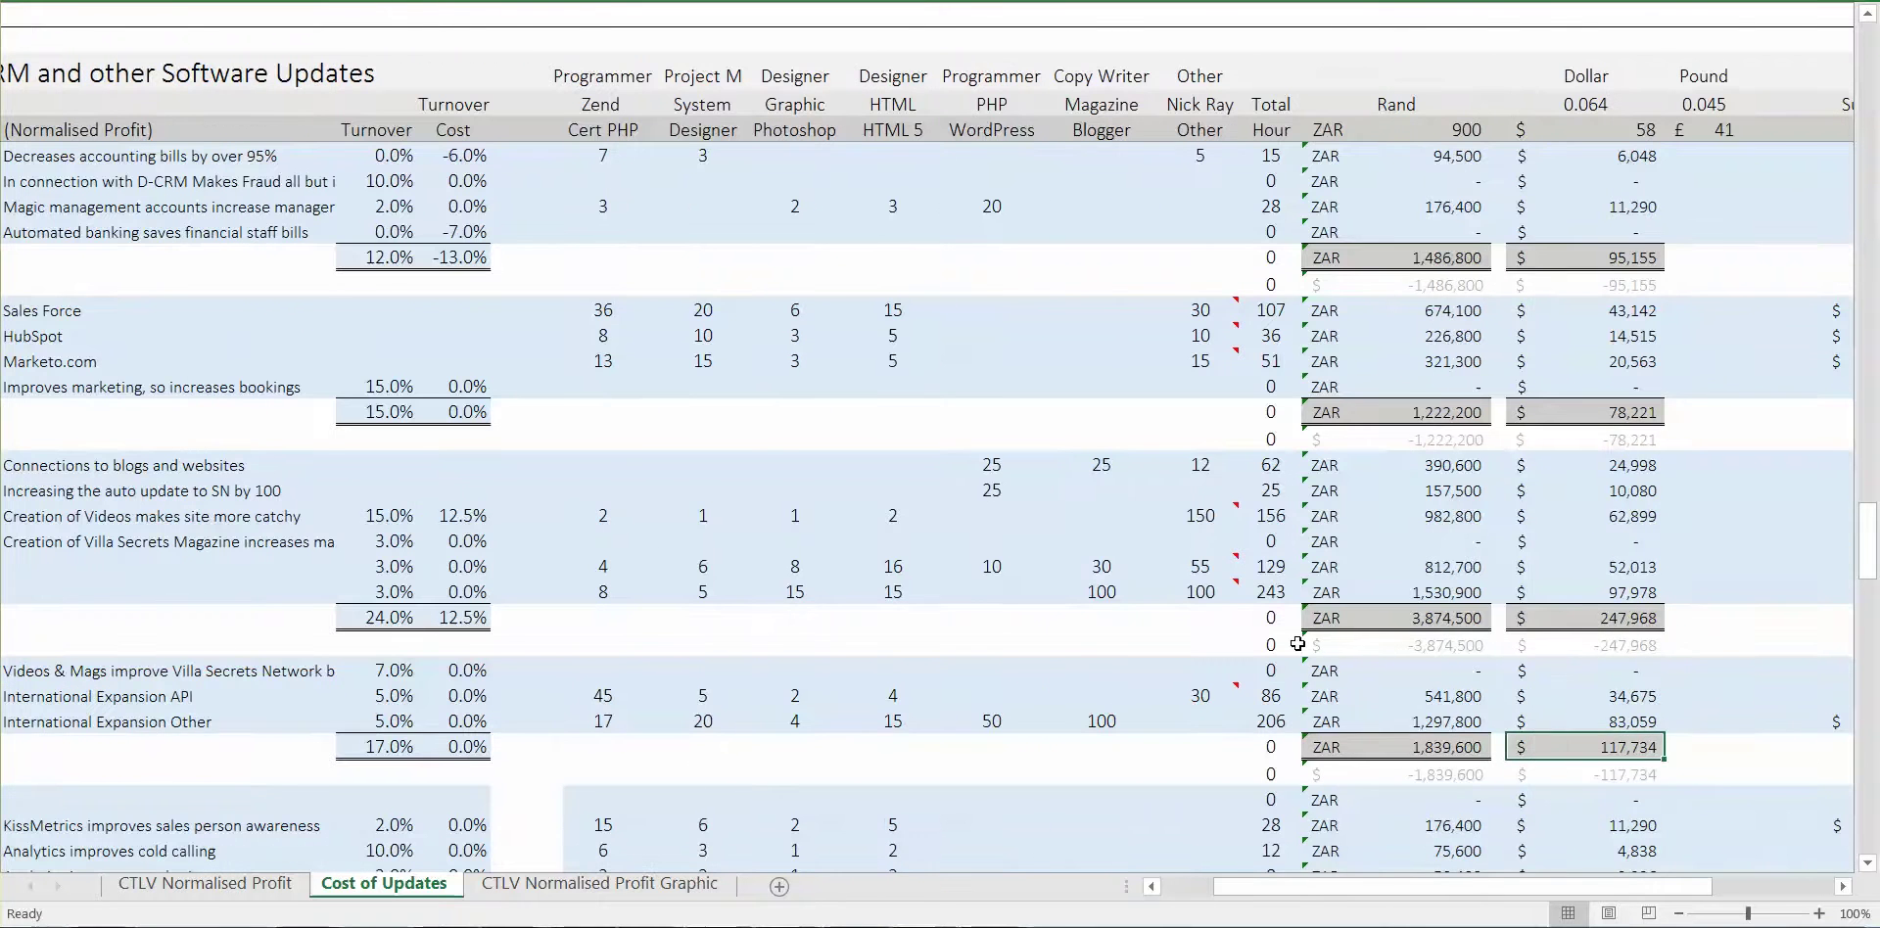
Move to the CRM - 11 Analytics section heading
{"action": "key", "text": "Left"}
{"action": "key", "text": "Left"}
{"action": "key", "text": "Left"}
{"action": "key", "text": "Left"}
{"action": "key", "text": "Left"}
{"action": "key", "text": "Left"}
{"action": "key", "text": "Left"}
{"action": "key", "text": "Left"}
{"action": "key", "text": "Left"}
{"action": "key", "text": "Left"}
{"action": "key", "text": "Left"}
{"action": "key", "text": "Left"}
{"action": "key", "text": "Left"}
{"action": "key", "text": "Left"}
{"action": "key", "text": "Left"}
{"action": "key", "text": "Down"}
{"action": "key", "text": "Down"}
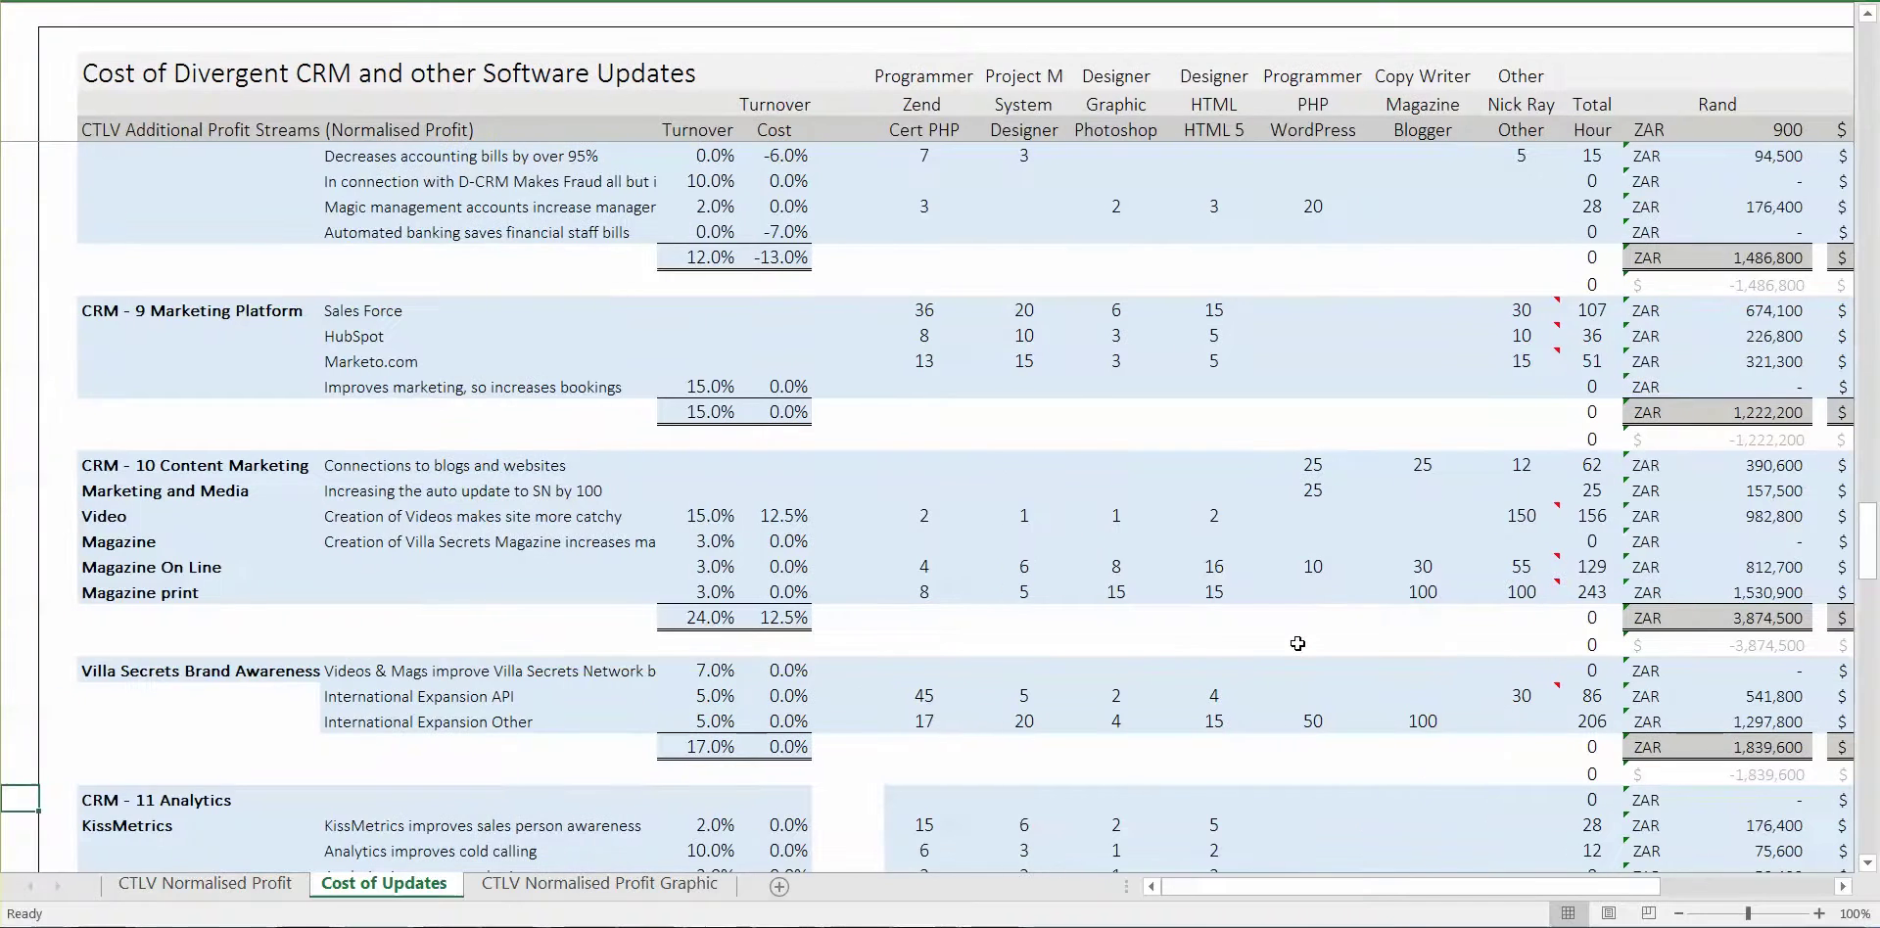
{"action": "key", "text": "Right"}
{"action": "key", "text": "Right"}
{"action": "key", "text": "Left"}
{"action": "key", "text": "Left"}
{"action": "key", "text": "Right"}
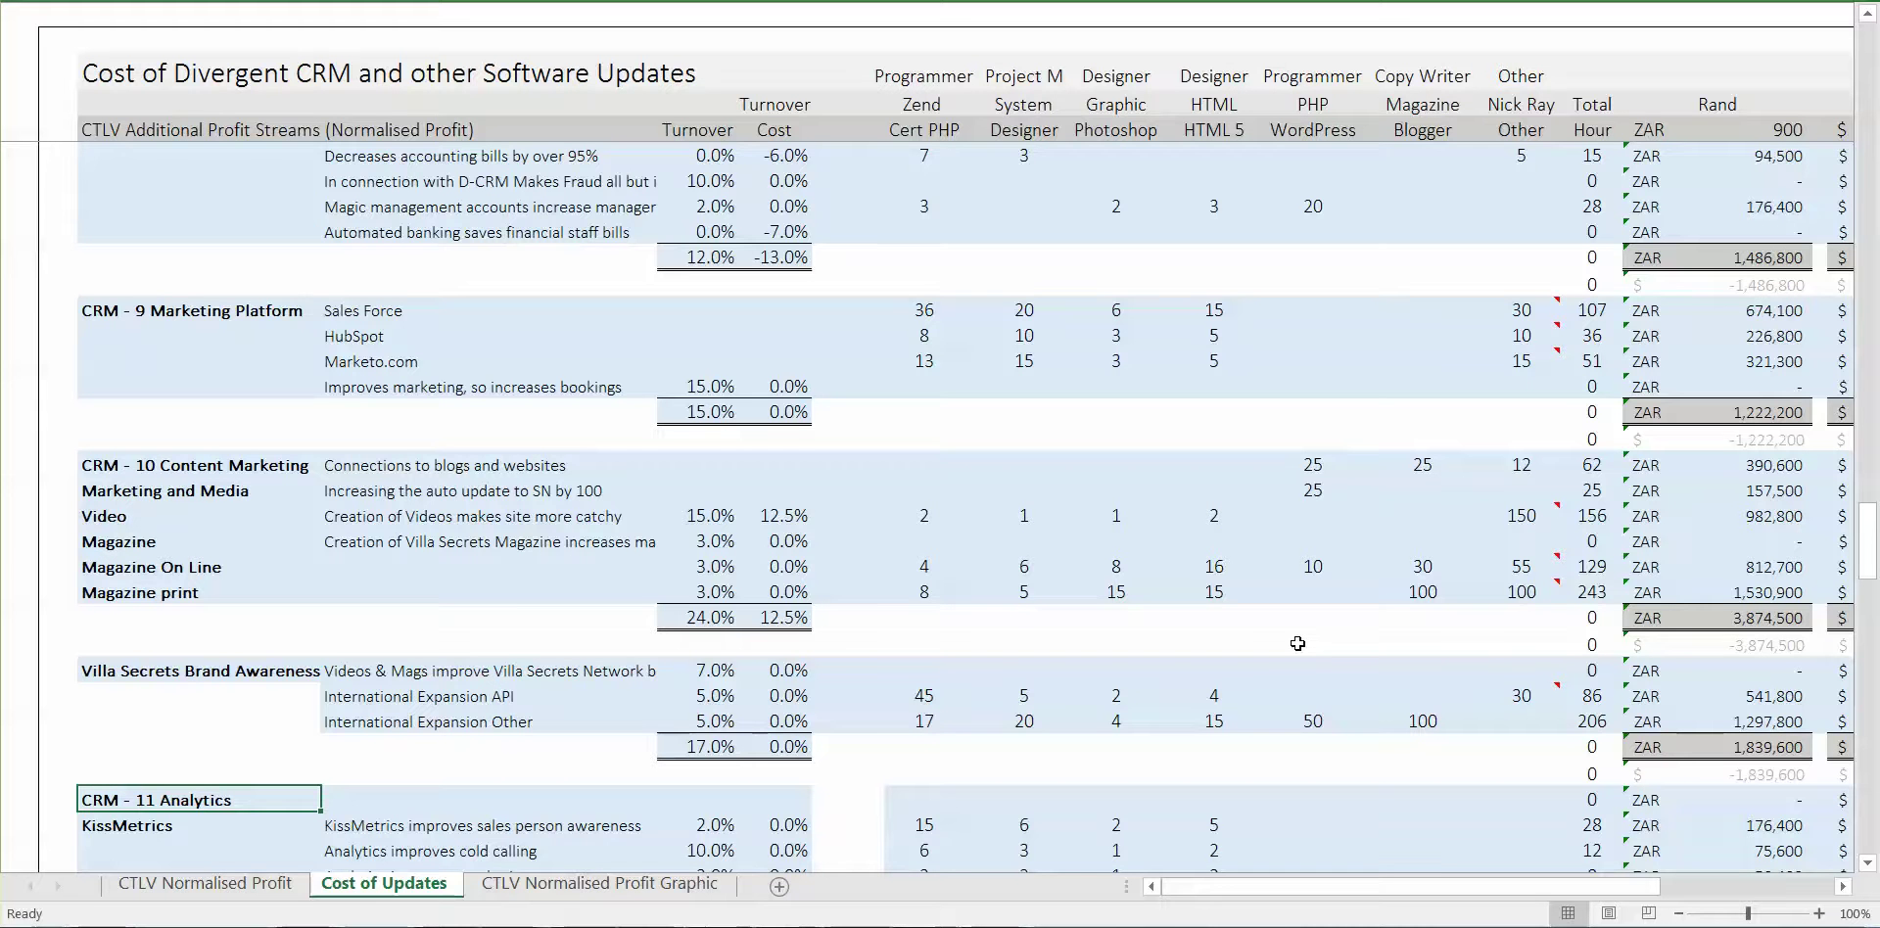
Look through the CRM - 11 Analytics items down to the subtotal row and back to the heading
{"action": "key", "text": "Down"}
{"action": "key", "text": "Down"}
{"action": "key", "text": "Down"}
{"action": "key", "text": "Down"}
{"action": "key", "text": "Down"}
{"action": "key", "text": "Down"}
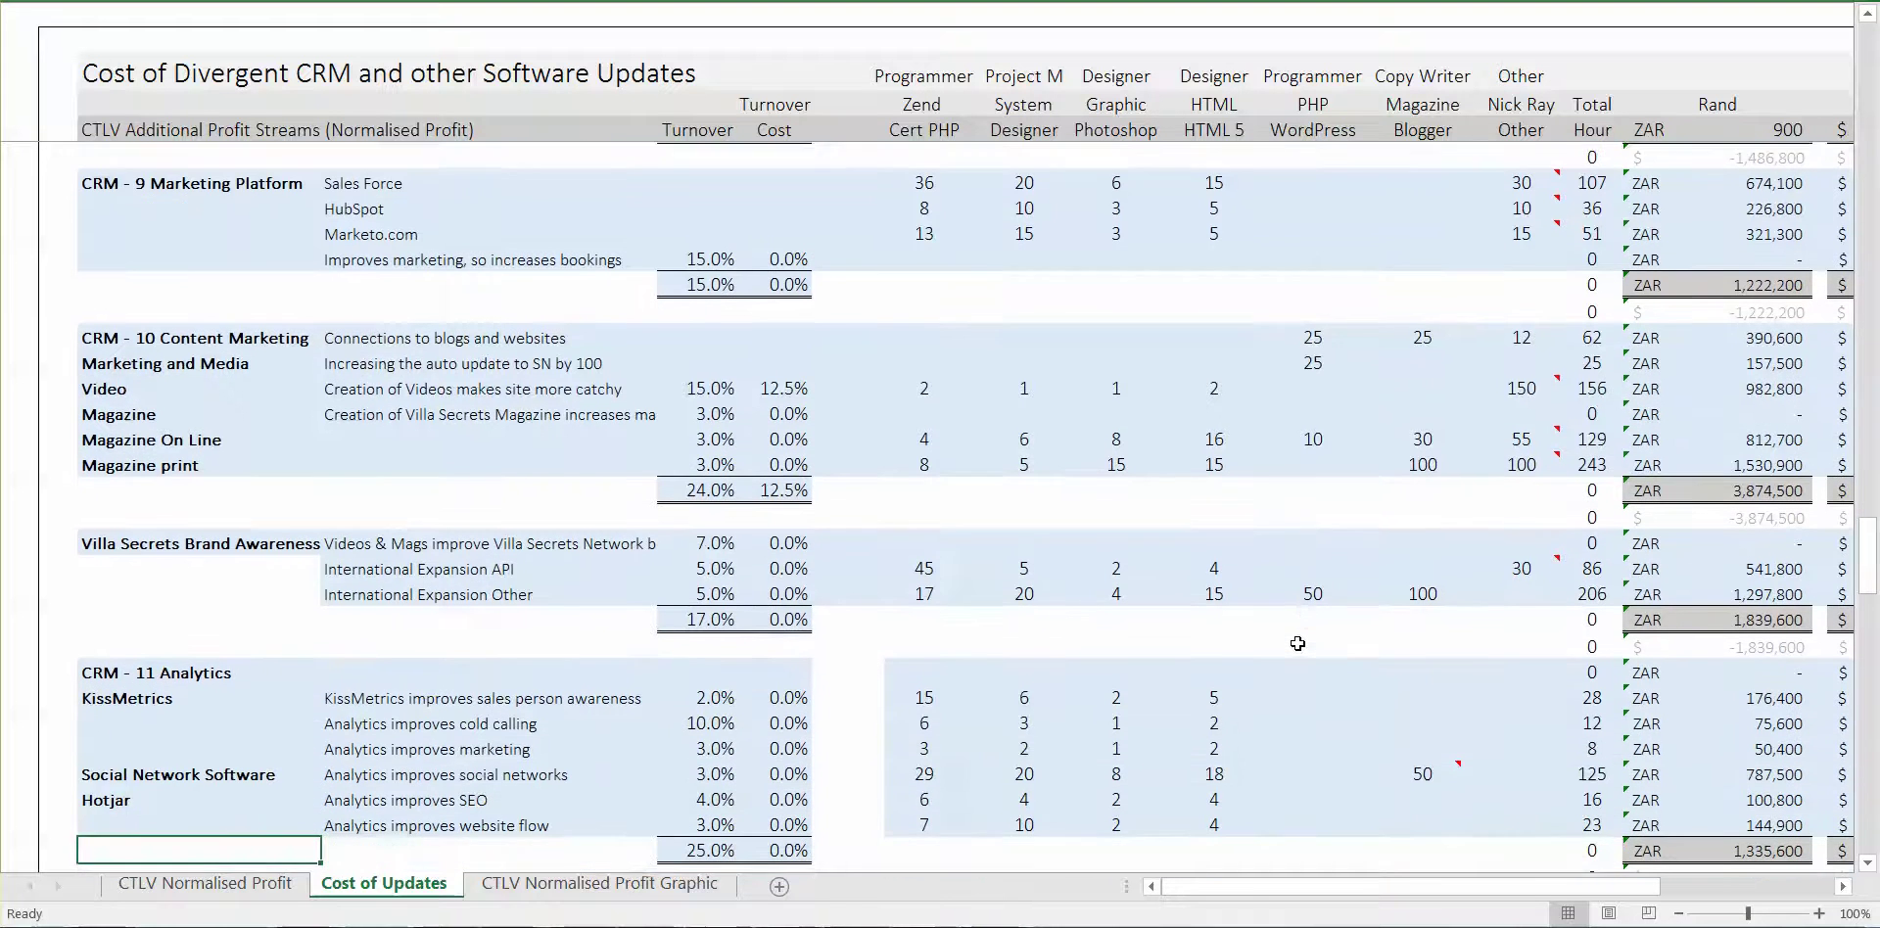
{"action": "key", "text": "Up"}
{"action": "key", "text": "Up"}
{"action": "key", "text": "Up"}
{"action": "key", "text": "Up"}
{"action": "key", "text": "Up"}
{"action": "key", "text": "Up"}
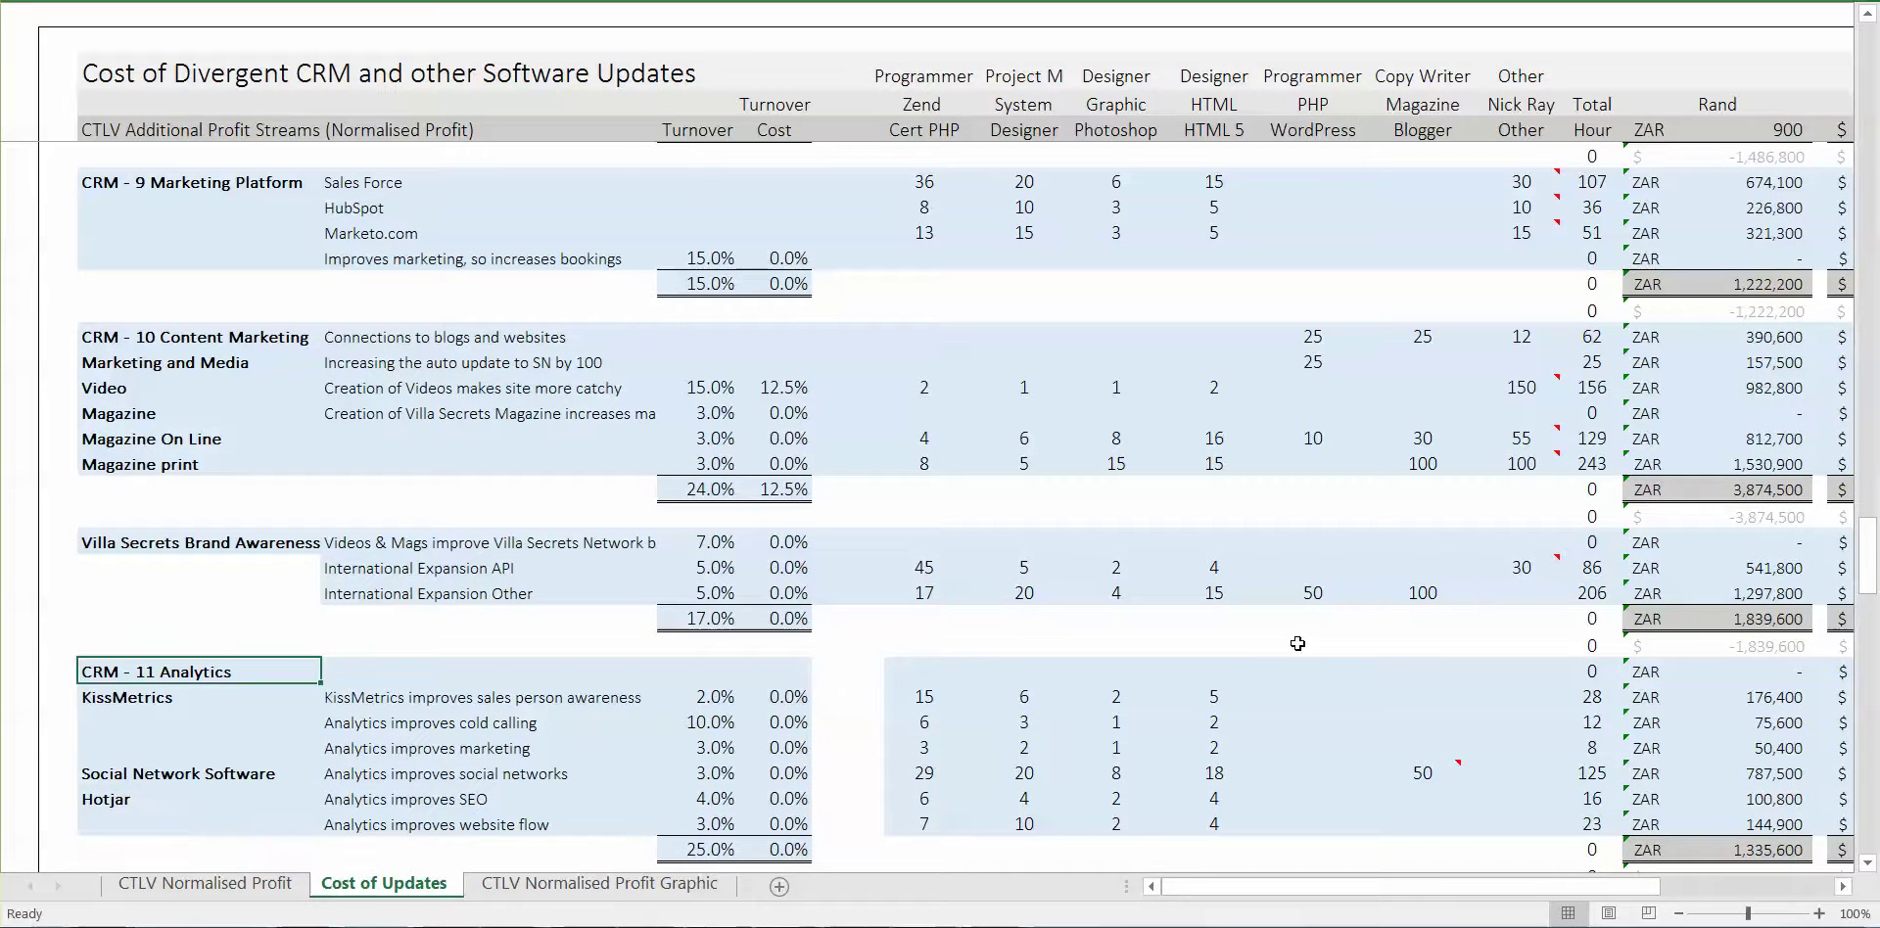
Follow the KissMetrics row across its hours and costs to the subscription columns and back
{"action": "key", "text": "Down"}
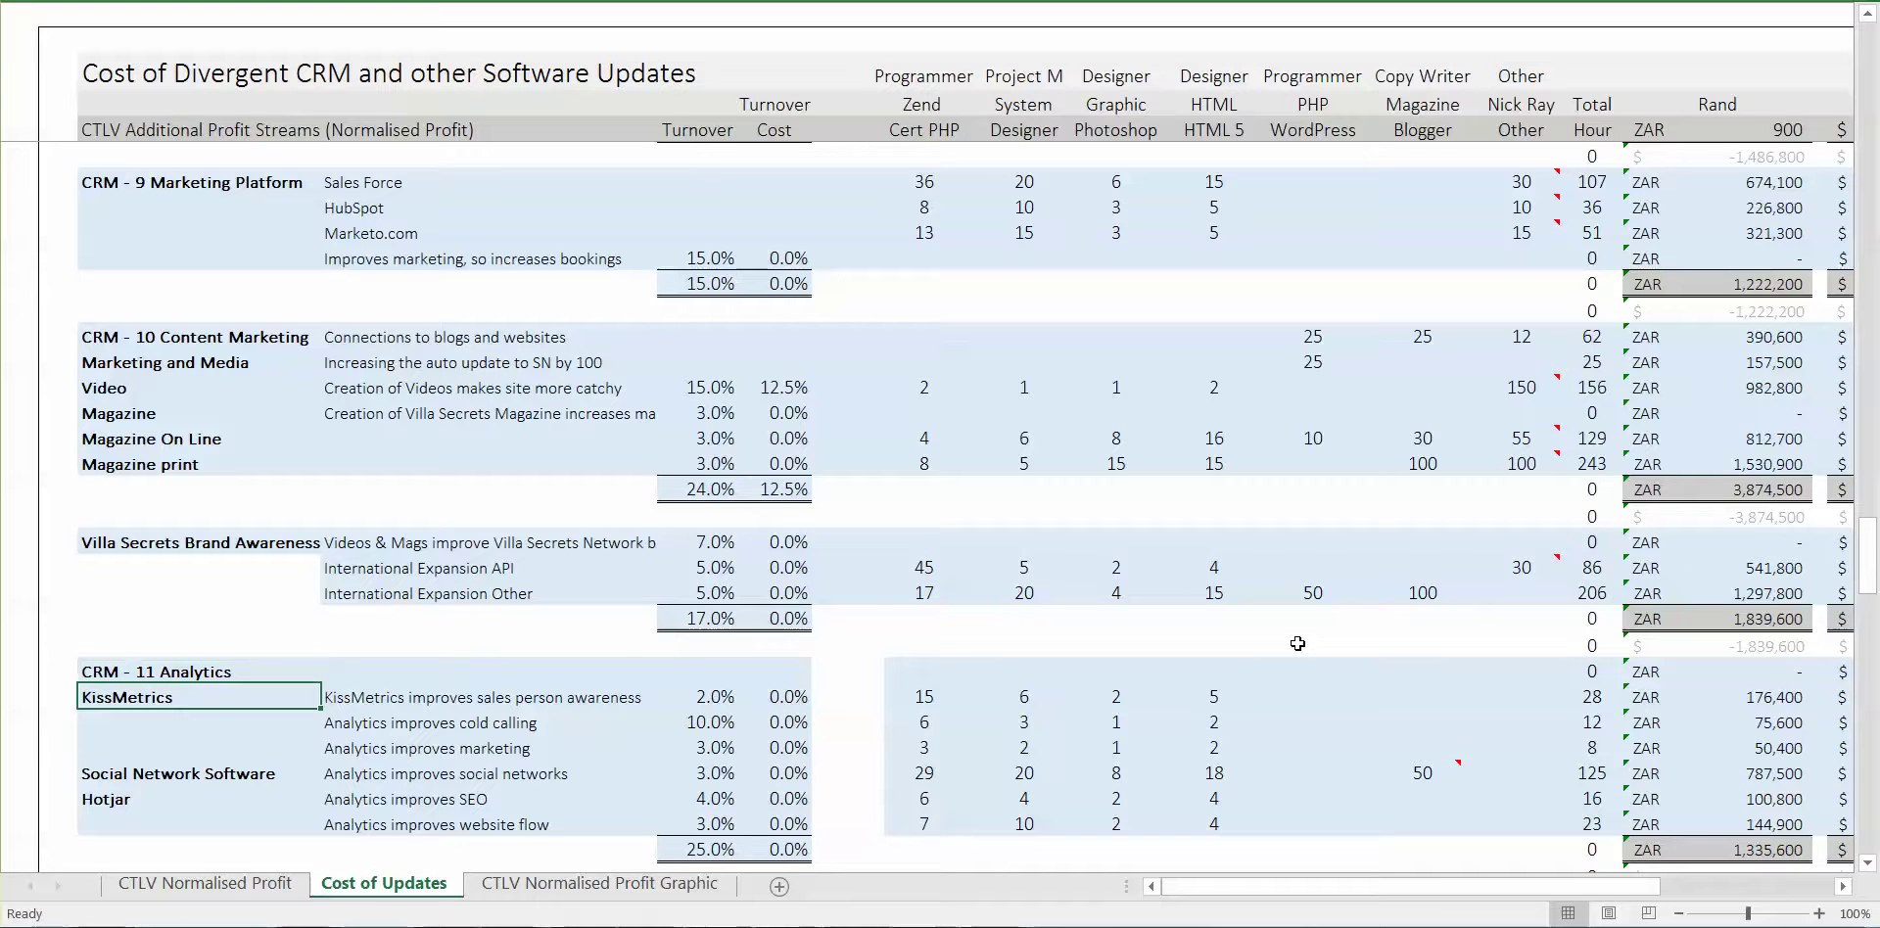
{"action": "key", "text": "Right"}
{"action": "key", "text": "Right"}
{"action": "key", "text": "Right"}
{"action": "key", "text": "Right"}
{"action": "key", "text": "Right"}
{"action": "key", "text": "Right"}
{"action": "key", "text": "Right"}
{"action": "key", "text": "Right"}
{"action": "key", "text": "Right"}
{"action": "key", "text": "Right"}
{"action": "key", "text": "Right"}
{"action": "key", "text": "Right"}
{"action": "key", "text": "Right"}
{"action": "key", "text": "Right"}
{"action": "key", "text": "Right"}
{"action": "key", "text": "Right"}
{"action": "key", "text": "Right"}
{"action": "key", "text": "Right"}
{"action": "key", "text": "Right"}
{"action": "key", "text": "Right"}
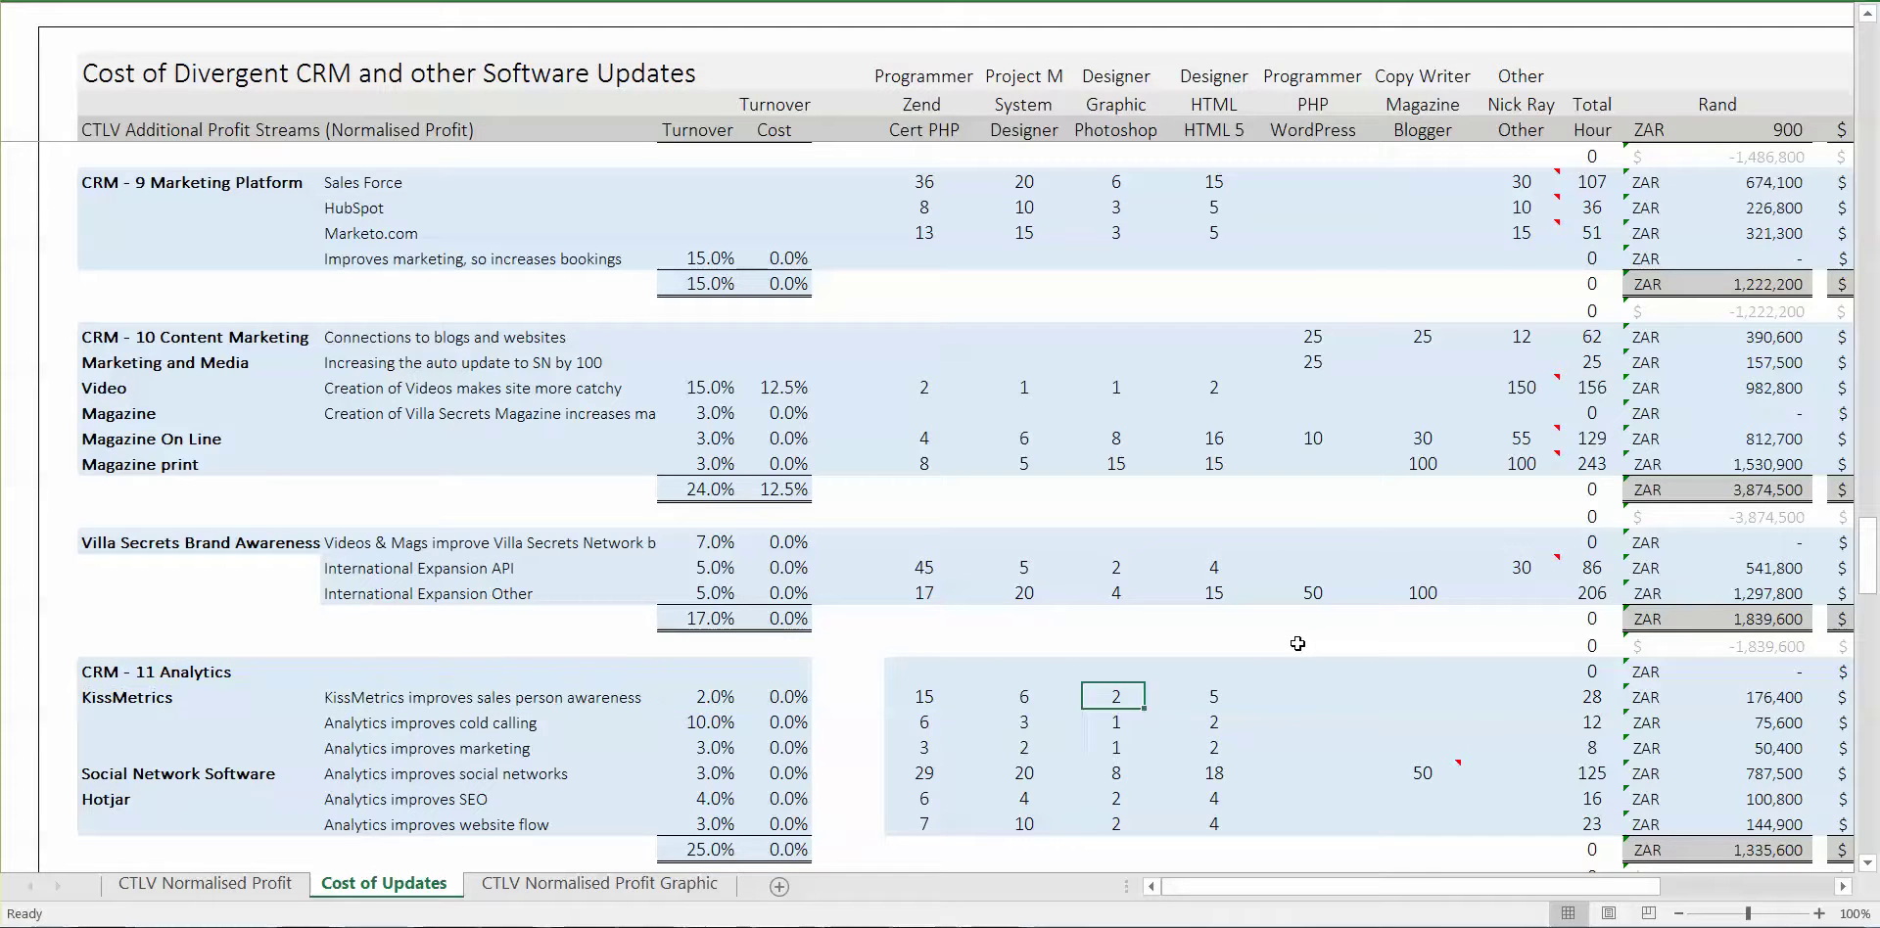
{"action": "key", "text": "Left"}
{"action": "key", "text": "Left"}
{"action": "key", "text": "Left"}
{"action": "key", "text": "Left"}
{"action": "key", "text": "Left"}
{"action": "key", "text": "Left"}
{"action": "key", "text": "Left"}
{"action": "key", "text": "Left"}
{"action": "key", "text": "Left"}
{"action": "key", "text": "Left"}
{"action": "key", "text": "Left"}
{"action": "key", "text": "Left"}
{"action": "key", "text": "Left"}
{"action": "key", "text": "Left"}
{"action": "key", "text": "Left"}
{"action": "key", "text": "Left"}
{"action": "key", "text": "Left"}
{"action": "key", "text": "Left"}
{"action": "key", "text": "Left"}
{"action": "key", "text": "Left"}
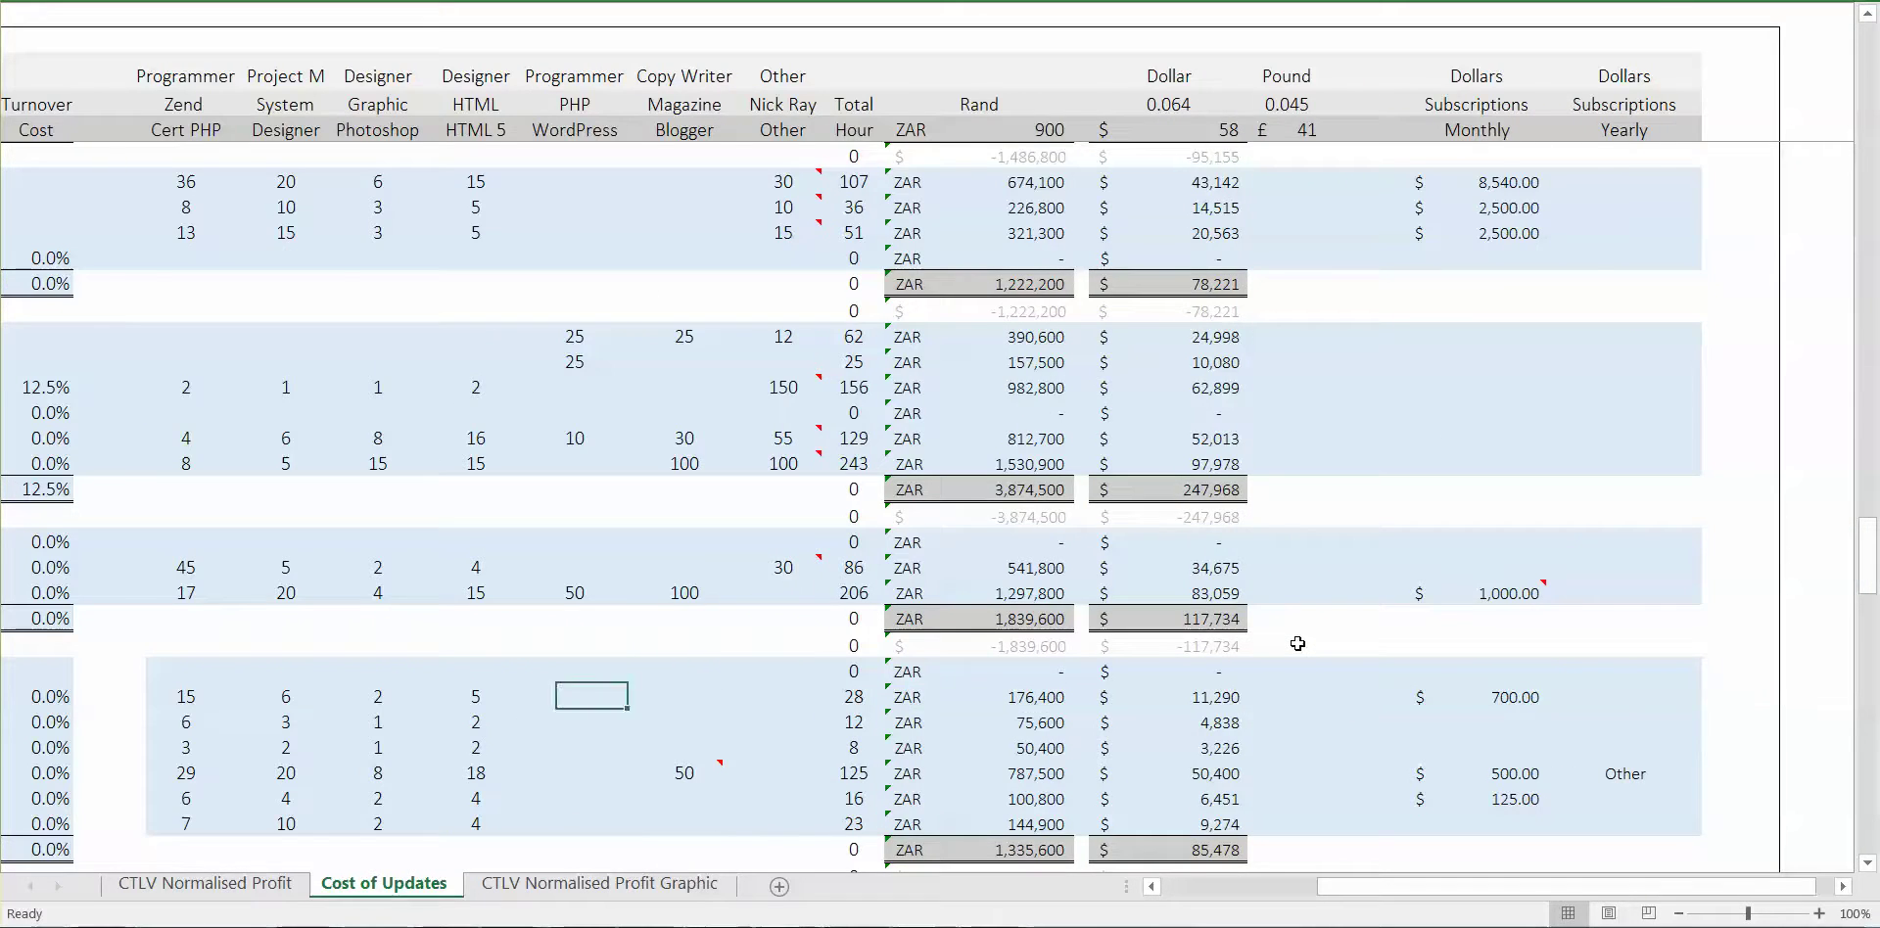
Open the pricing page linked from the KissMetrics item, view its plans, and switch back to the Excel sheet
{"action": "key", "text": "Right"}
{"action": "key", "text": "Right"}
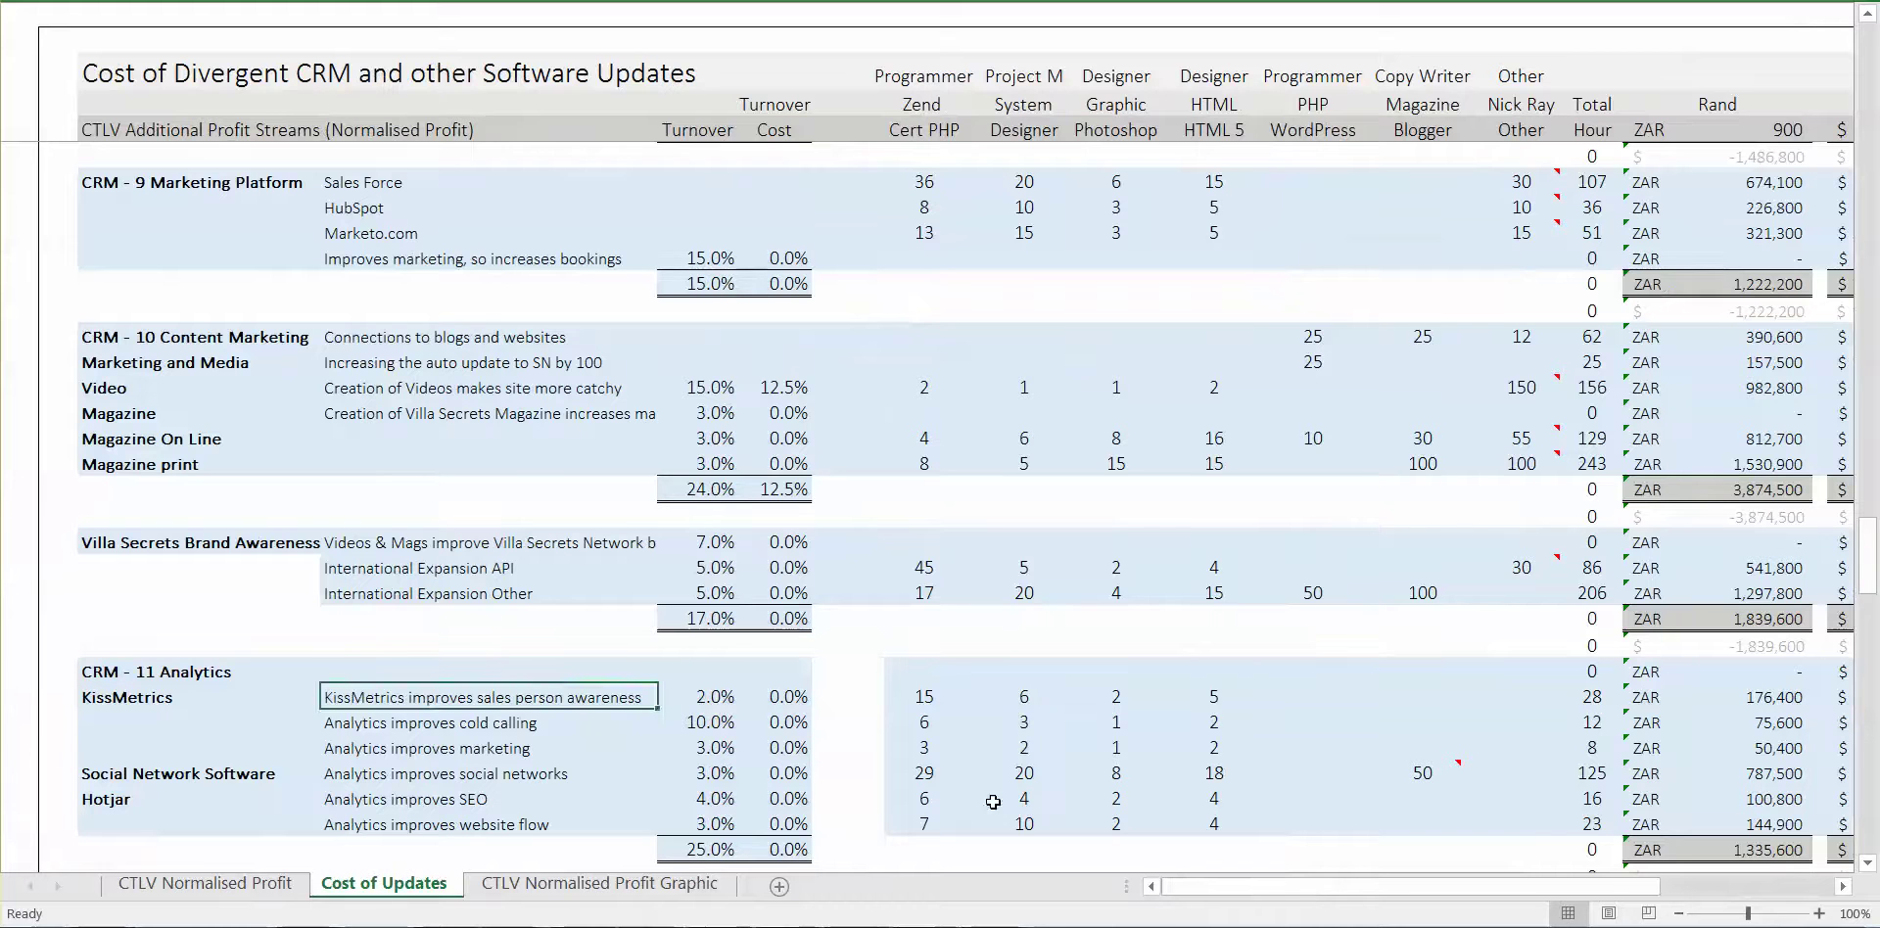
{"action": "key", "text": "shift+F10"}
{"action": "key", "text": "o"}
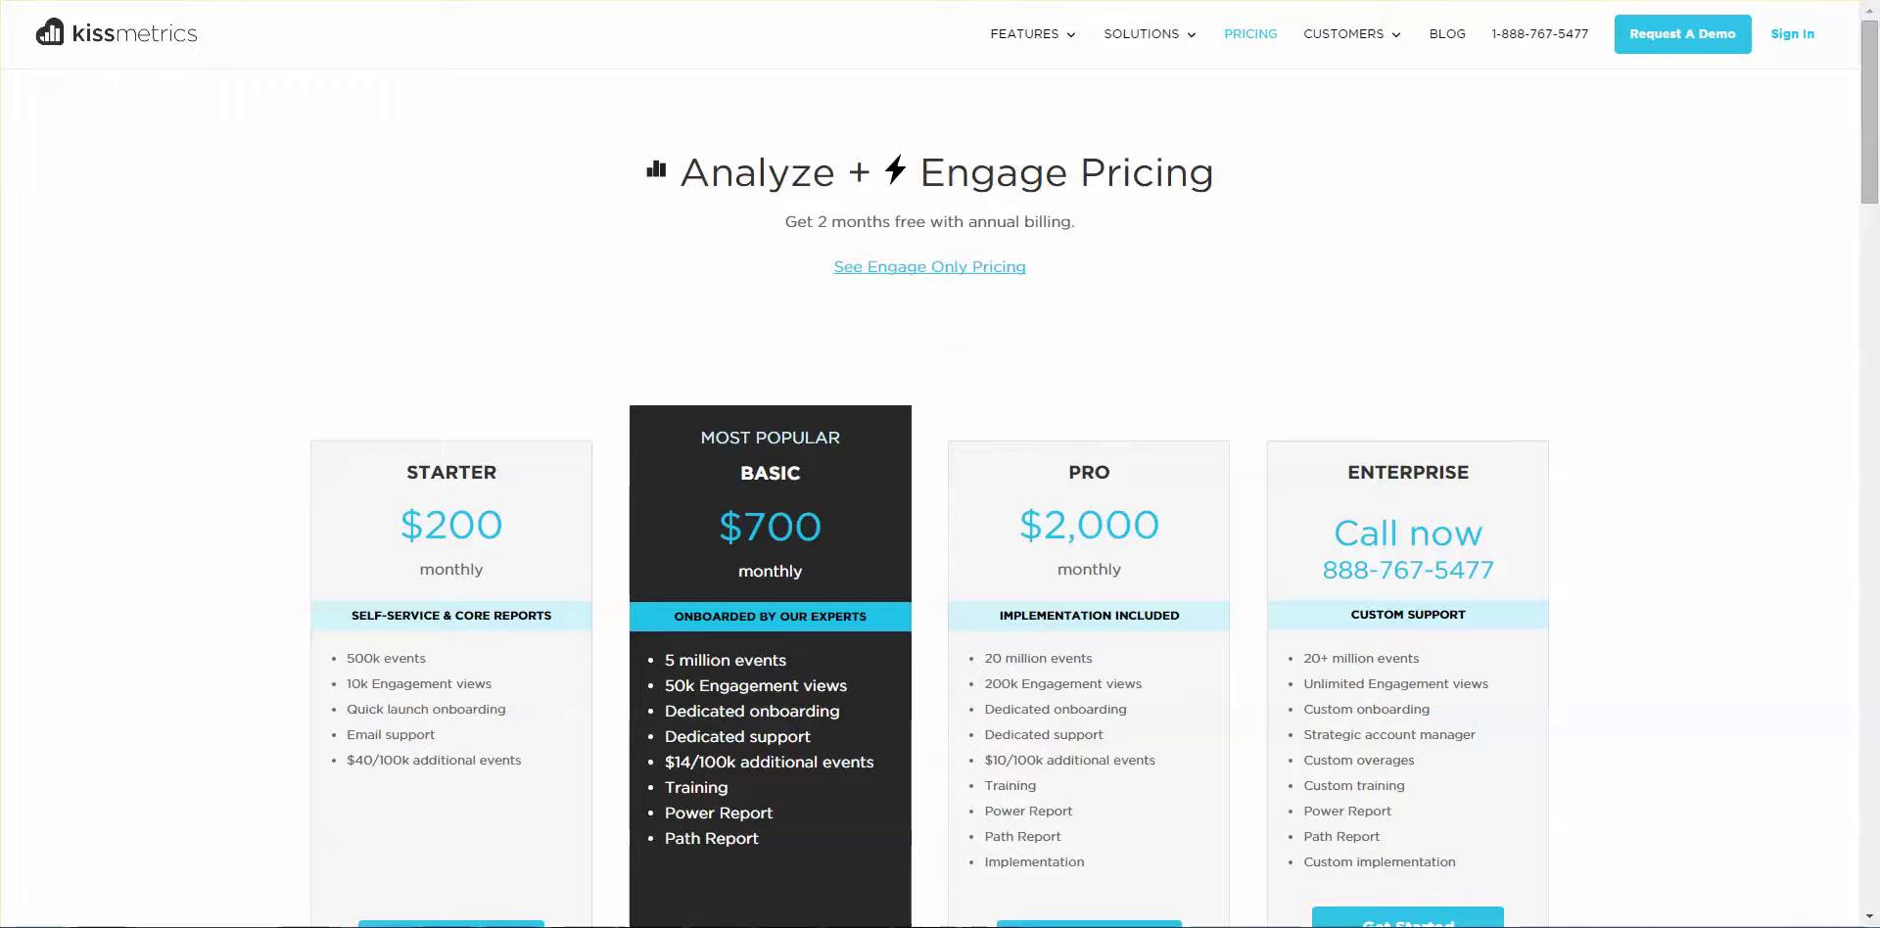
{"action": "key", "text": "alt+Left"}
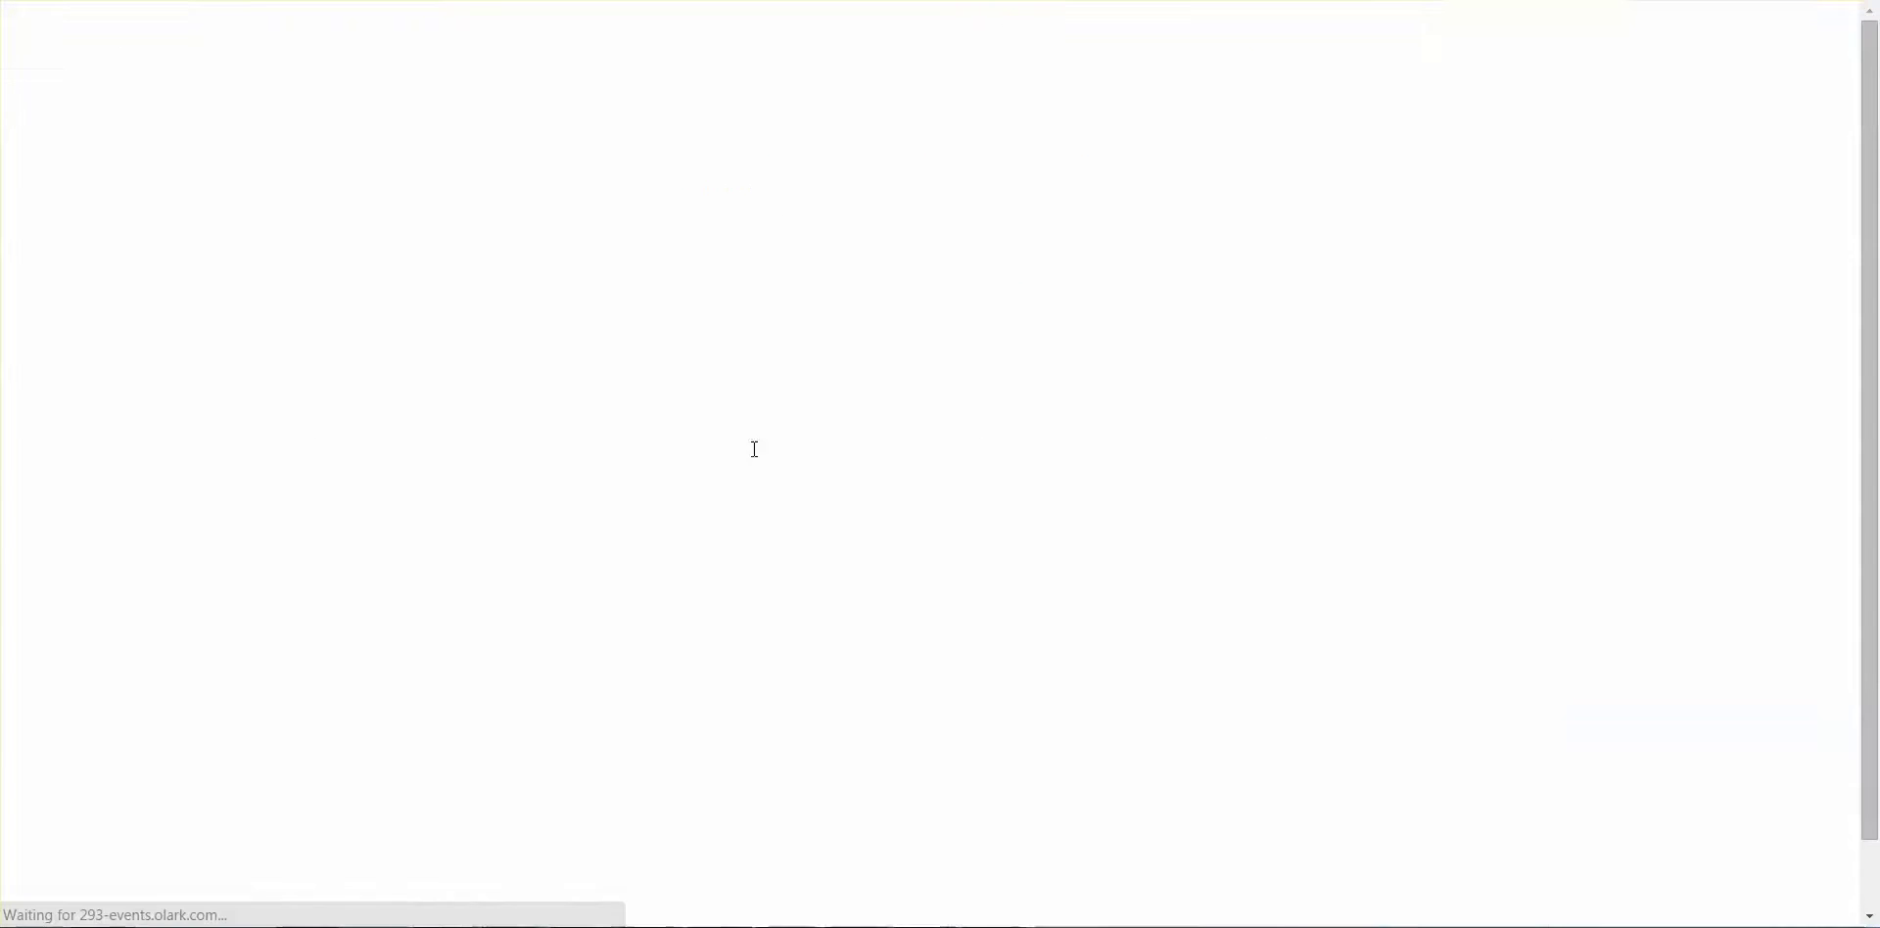
{"action": "key", "text": "alt+Tab"}
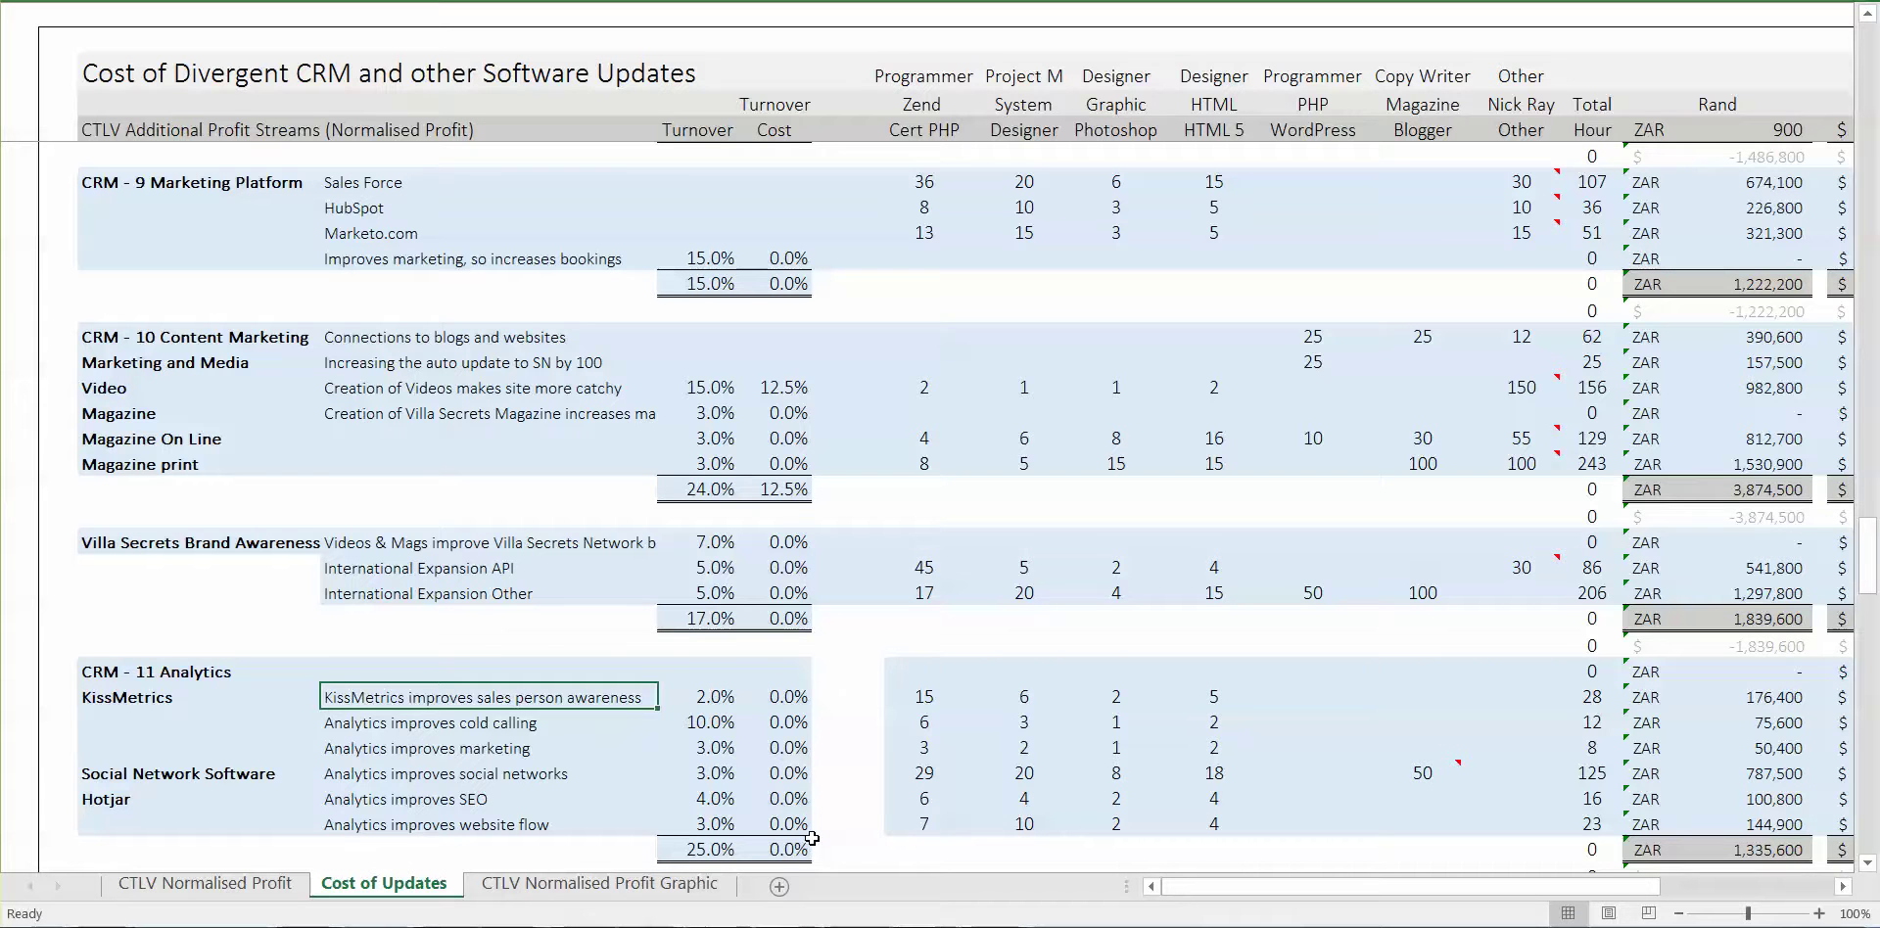
Examine the Zend programmer and project manager hours of the KissMetrics sales person awareness item
{"action": "key", "text": "Right"}
{"action": "key", "text": "Right"}
{"action": "key", "text": "Right"}
{"action": "key", "text": "Right"}
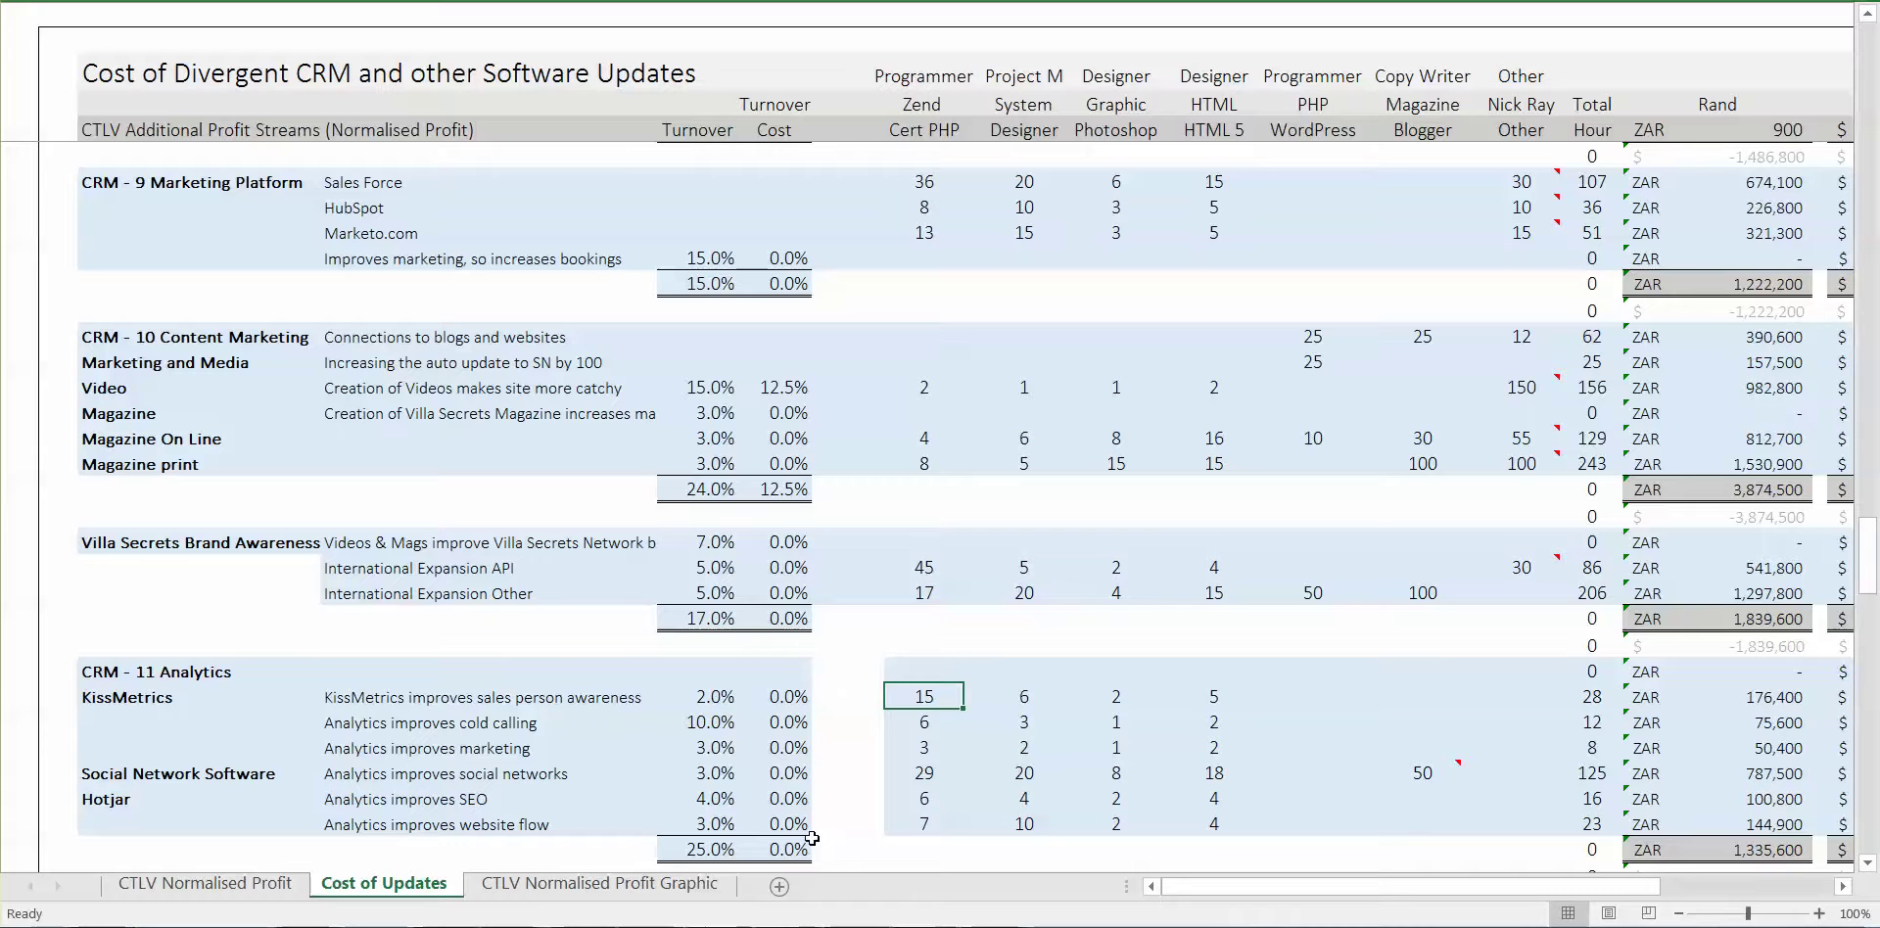
{"action": "key", "text": "Right"}
{"action": "key", "text": "Left"}
{"action": "key", "text": "Left"}
{"action": "key", "text": "Left"}
{"action": "key", "text": "Left"}
{"action": "key", "text": "Left"}
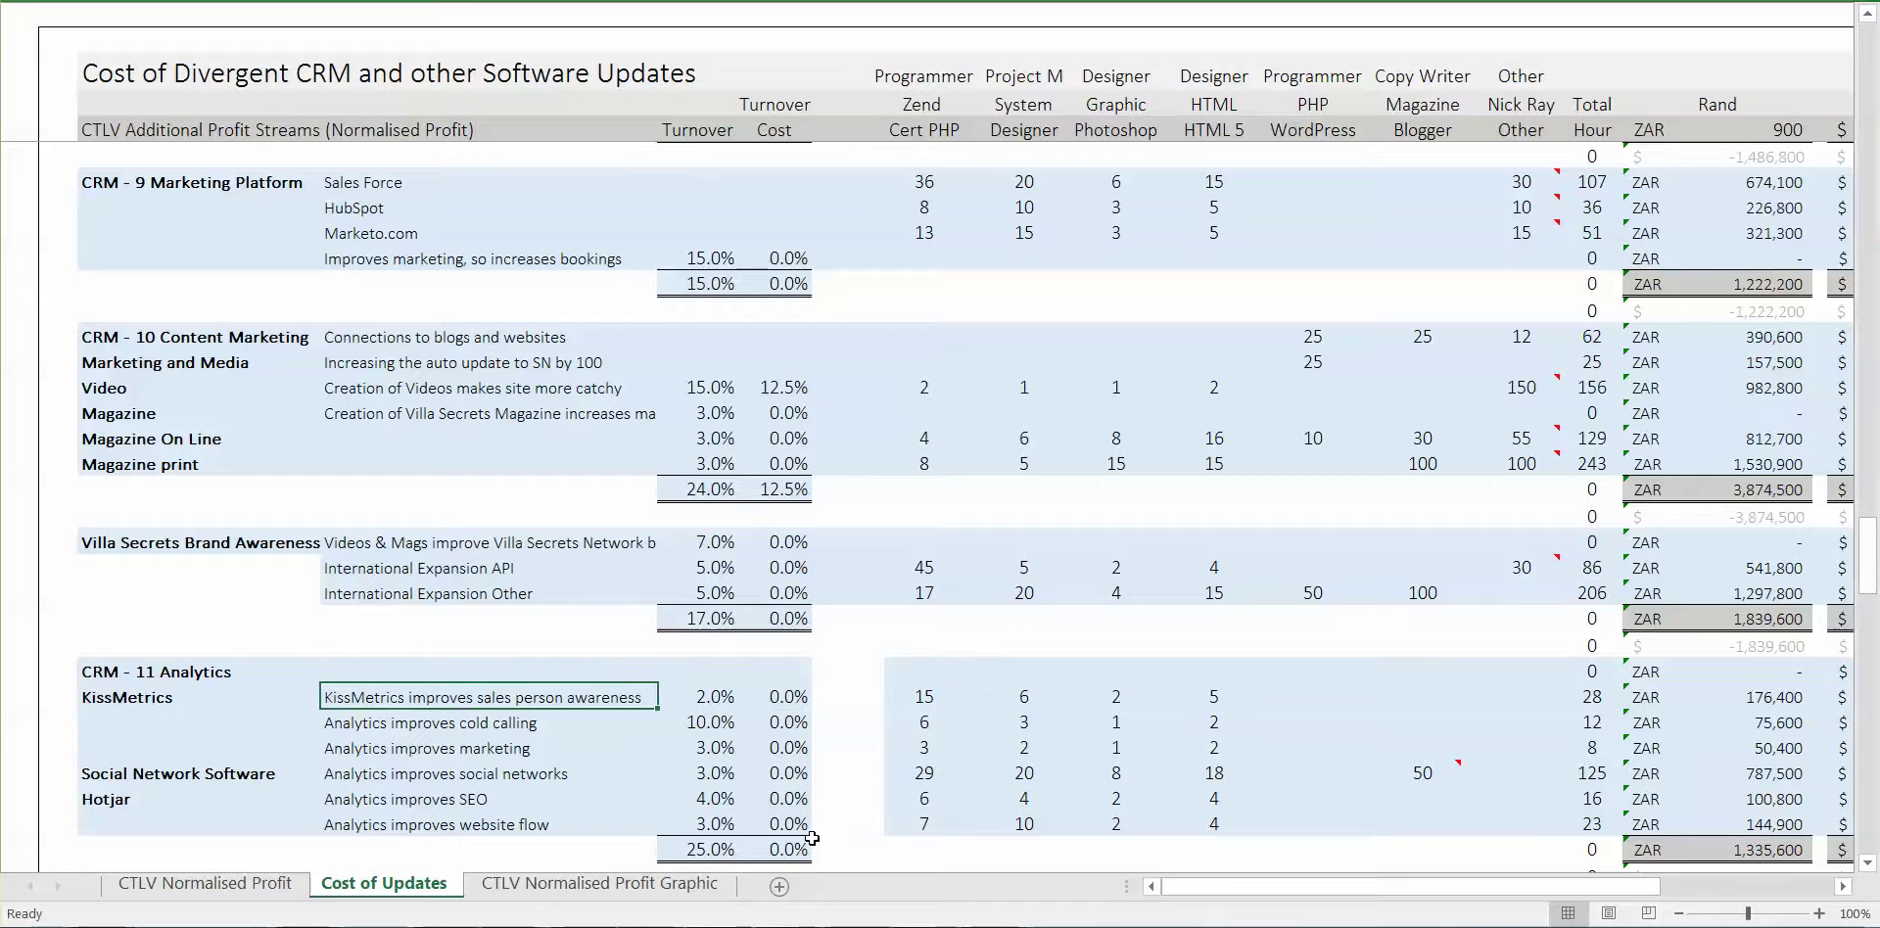
Examine the project manager and Zend programmer hours of the Analytics improves cold calling item
{"action": "key", "text": "Down"}
{"action": "key", "text": "Right"}
{"action": "key", "text": "Right"}
{"action": "key", "text": "Right"}
{"action": "key", "text": "Right"}
{"action": "key", "text": "Right"}
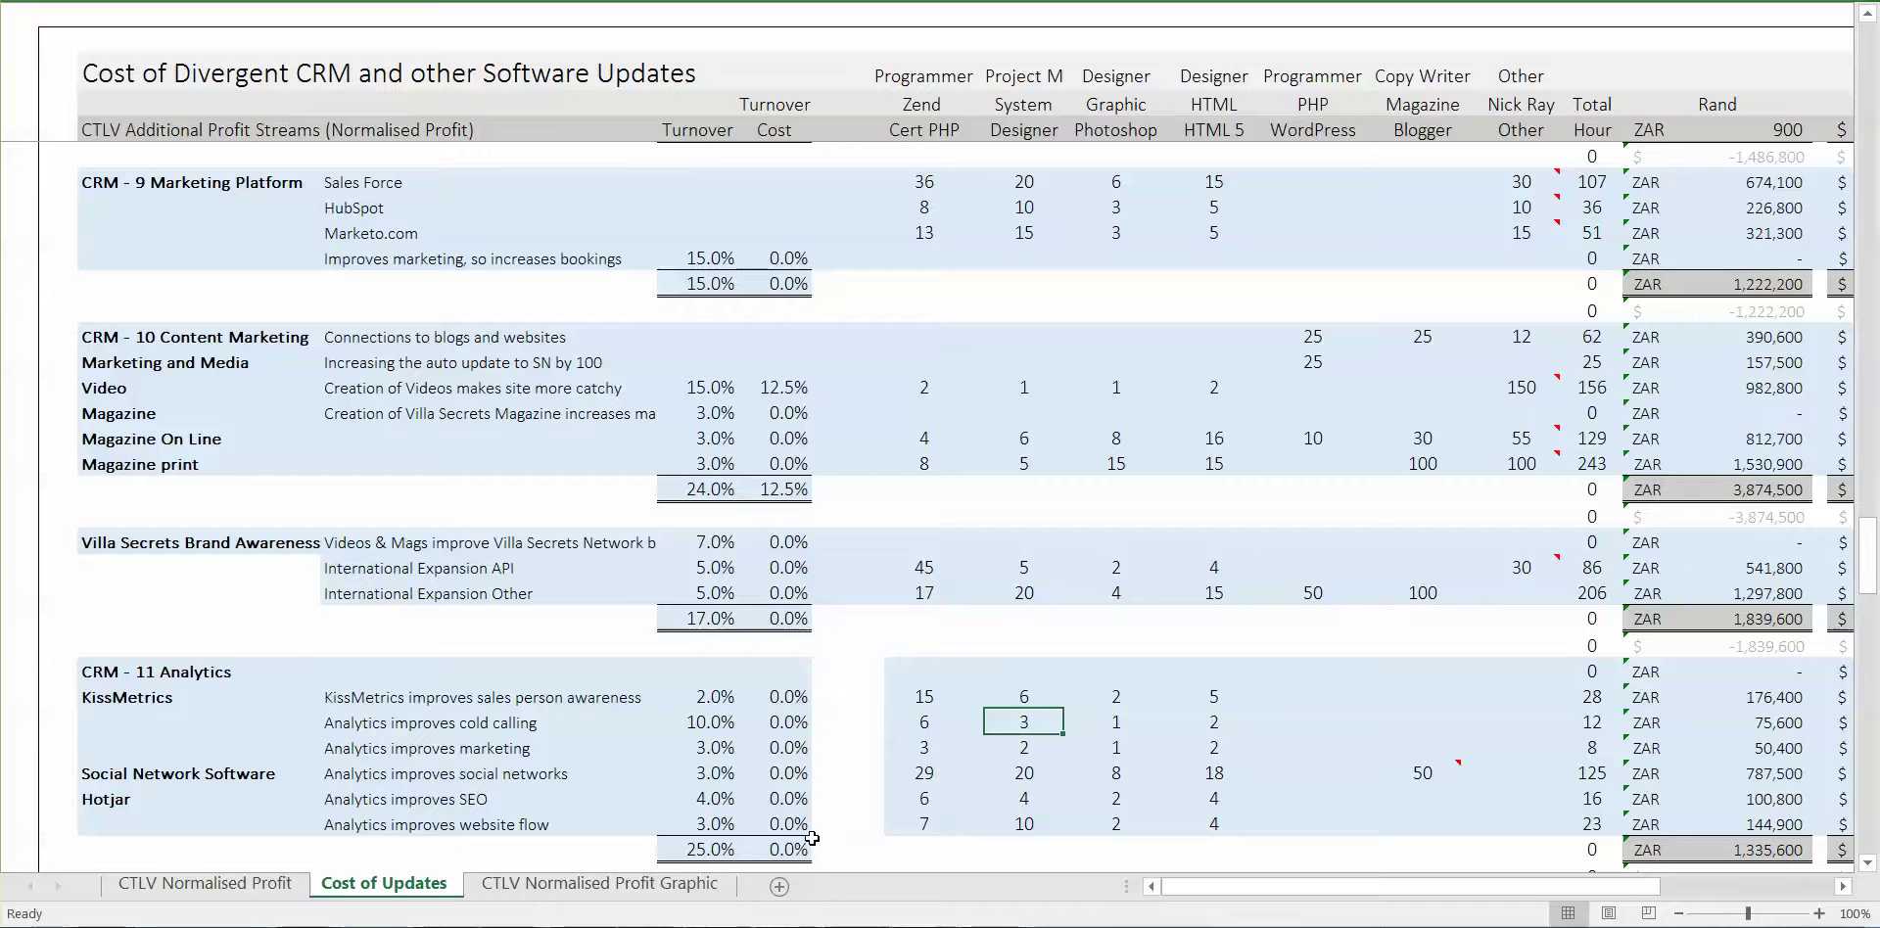
{"action": "key", "text": "Left"}
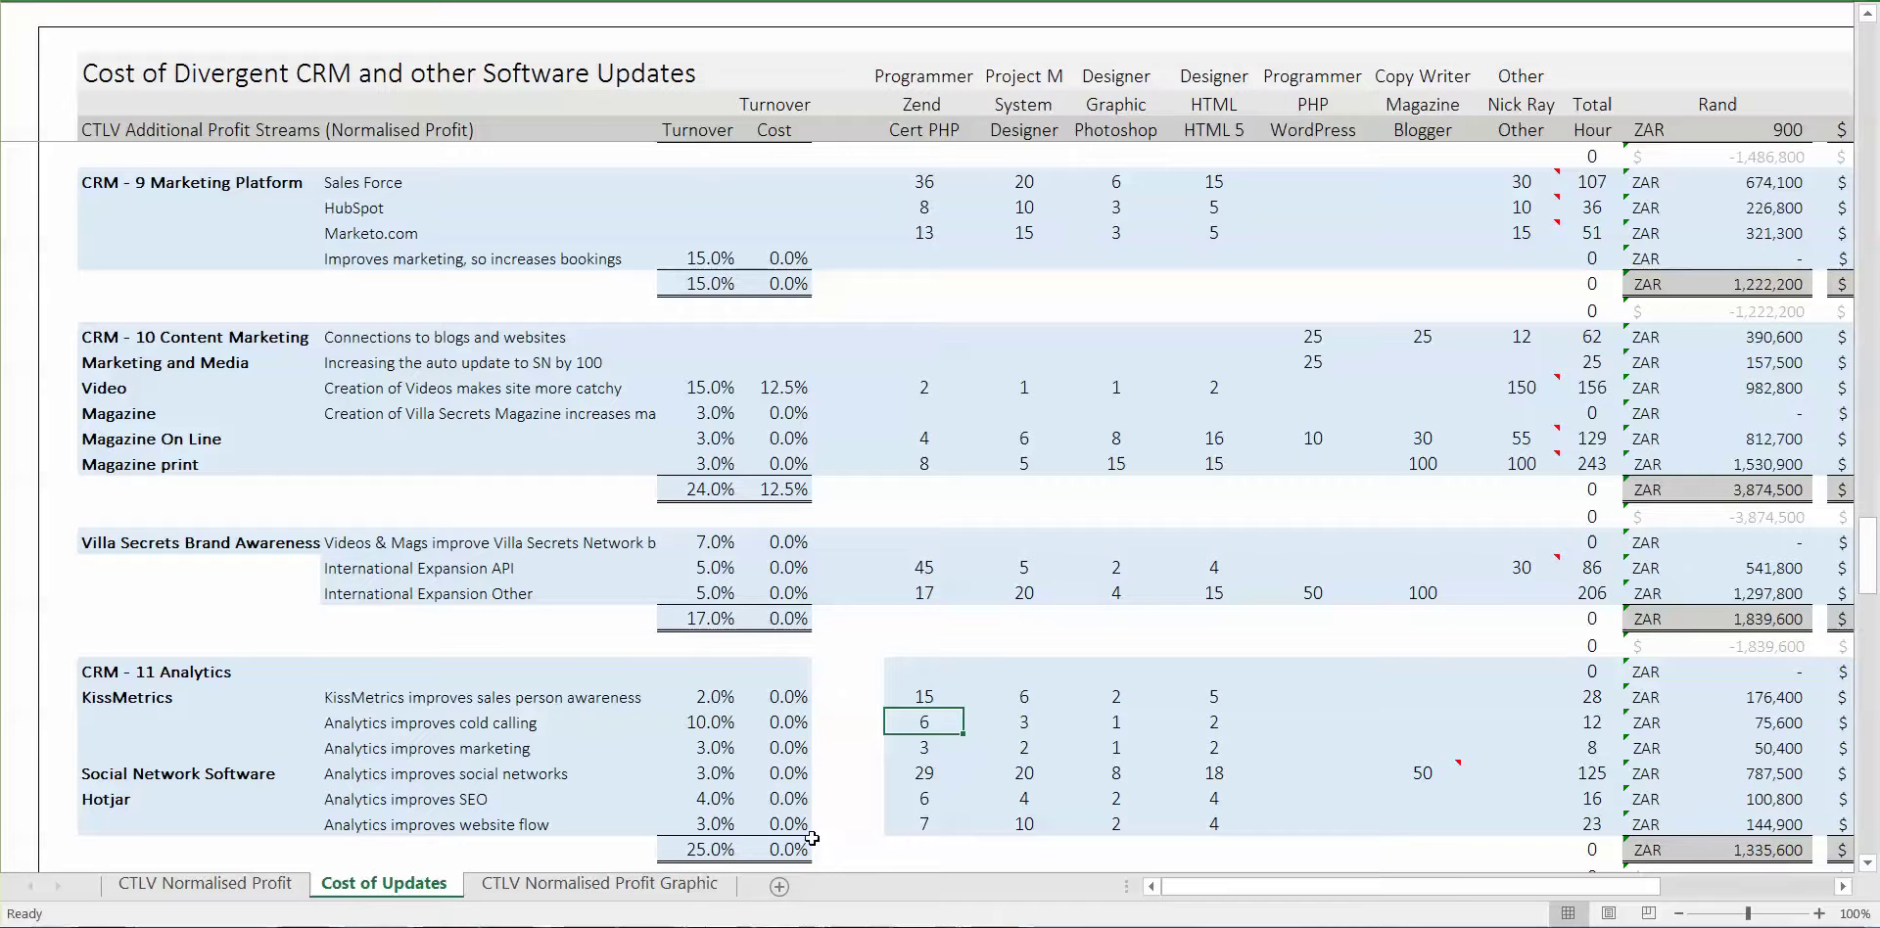
Check the turnover and turnover cost percentages of the Analytics improves cold calling item
{"action": "key", "text": "Left"}
{"action": "key", "text": "Left"}
{"action": "key", "text": "Left"}
{"action": "key", "text": "Left"}
{"action": "key", "text": "Right"}
{"action": "key", "text": "Right"}
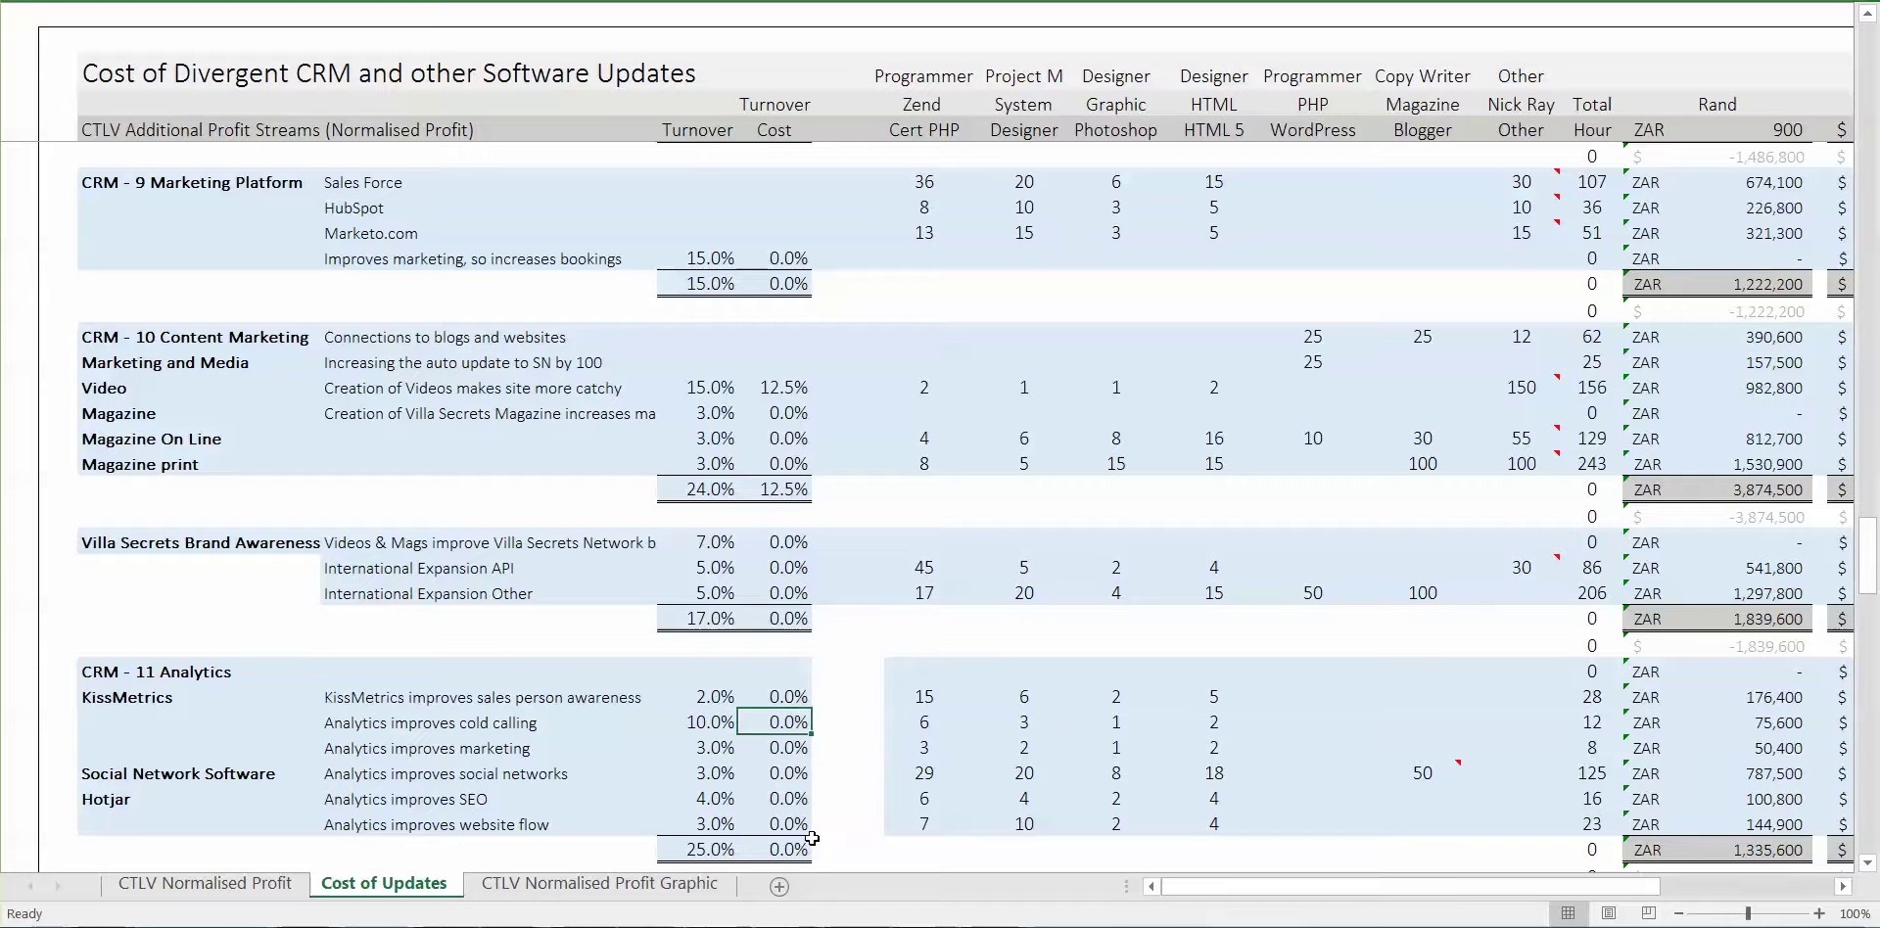
{"action": "key", "text": "Left"}
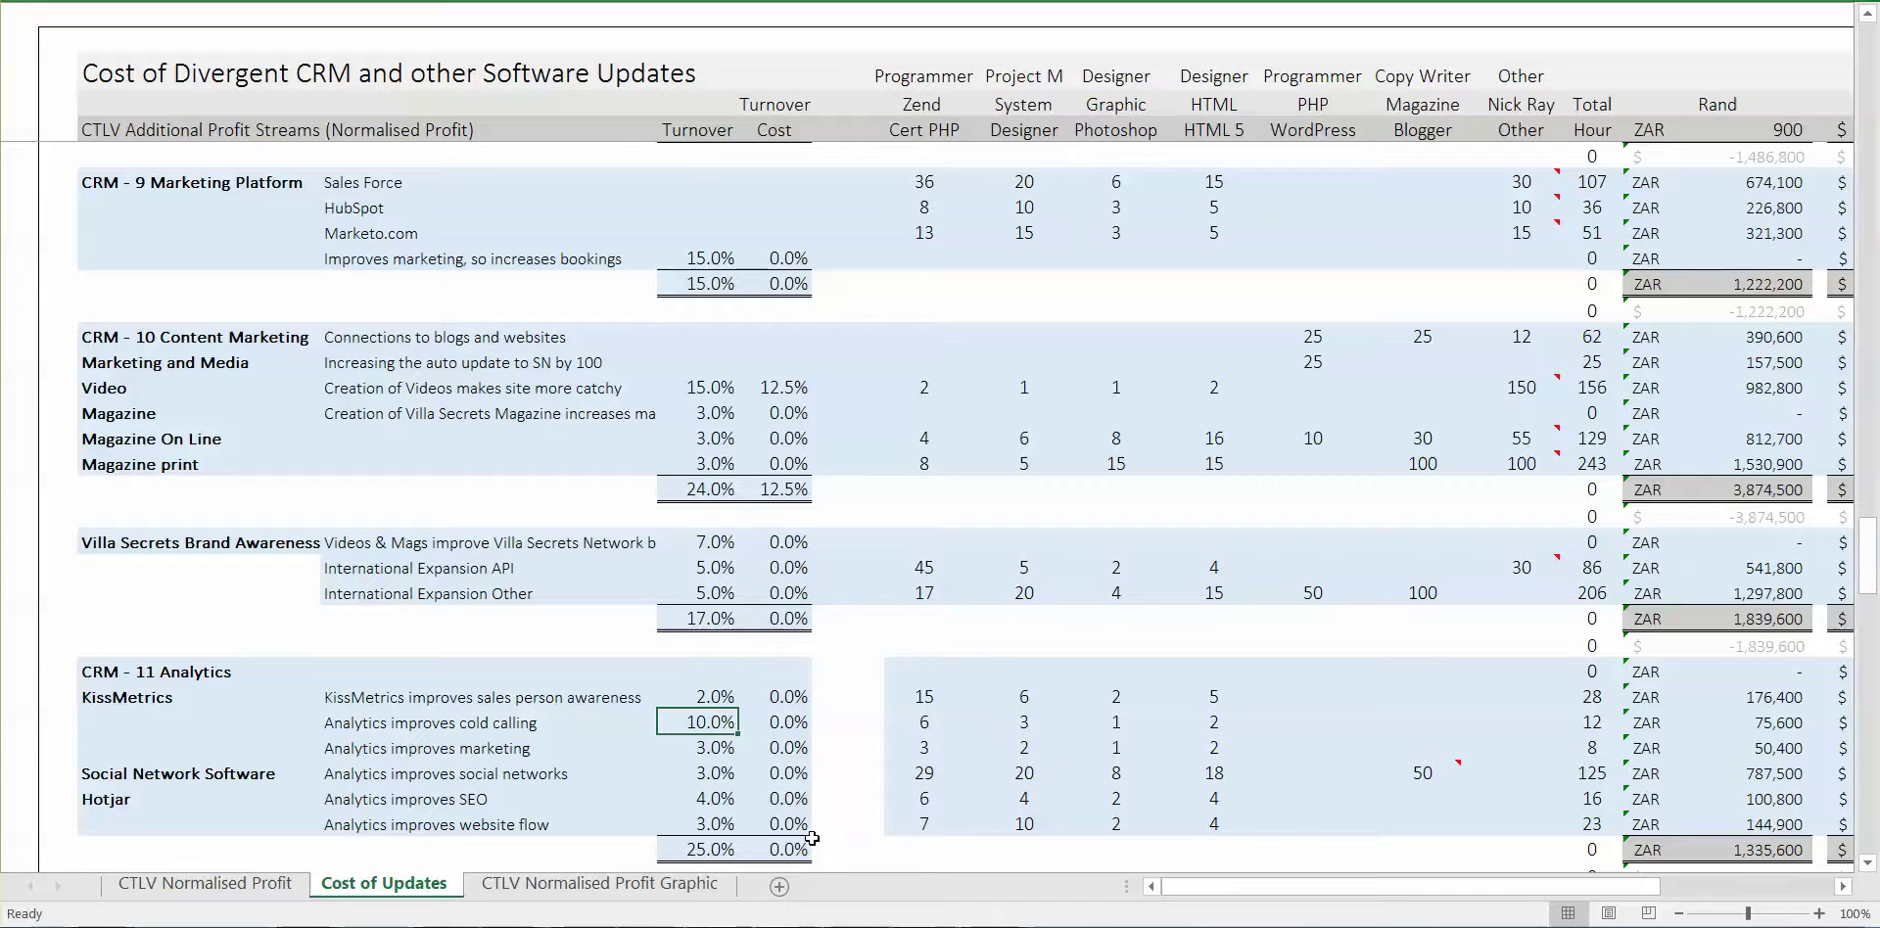
{"action": "key", "text": "Right"}
{"action": "key", "text": "Right"}
{"action": "key", "text": "Right"}
Review the Analytics improves marketing row from its description across the turnover effects to the programmer hours
{"action": "key", "text": "Down"}
{"action": "key", "text": "Left"}
{"action": "key", "text": "Left"}
{"action": "key", "text": "Left"}
{"action": "key", "text": "Left"}
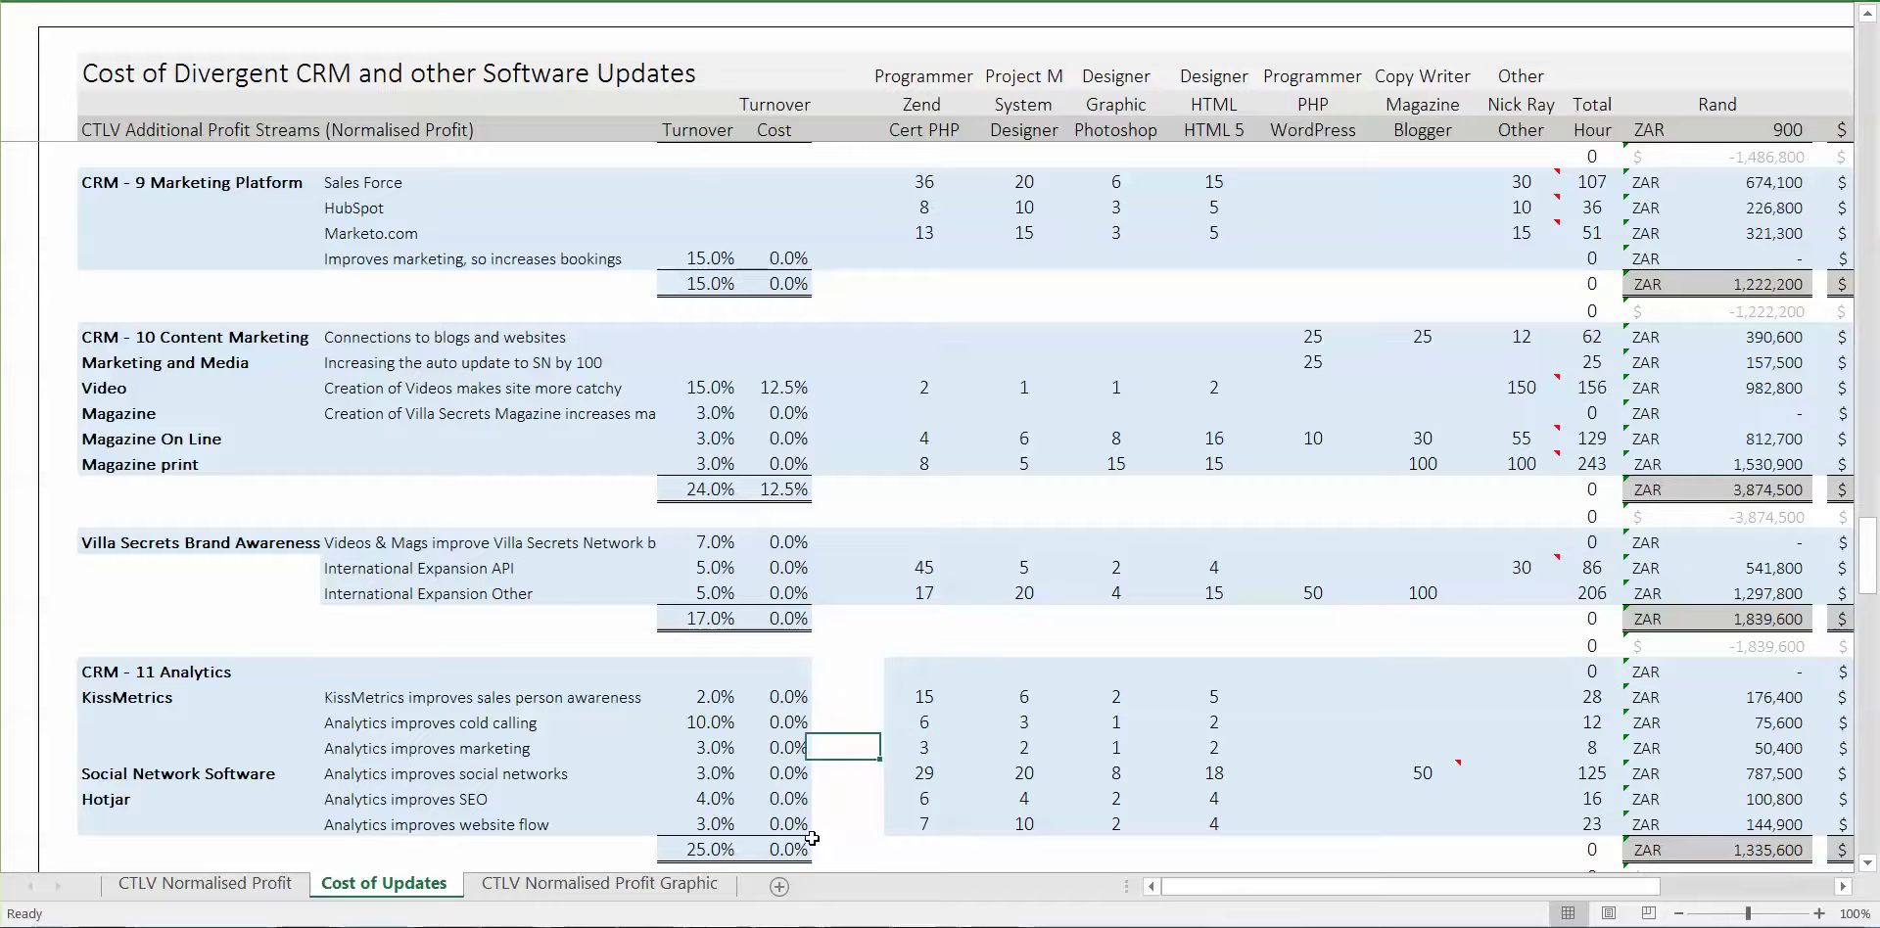
{"action": "key", "text": "Right"}
{"action": "key", "text": "Right"}
{"action": "key", "text": "Right"}
{"action": "key", "text": "Right"}
Review the Analytics improves social networks row from its description through the turnover effects to the Zend programmer hours
{"action": "key", "text": "Down"}
{"action": "key", "text": "Left"}
{"action": "key", "text": "Left"}
{"action": "key", "text": "Left"}
{"action": "key", "text": "Left"}
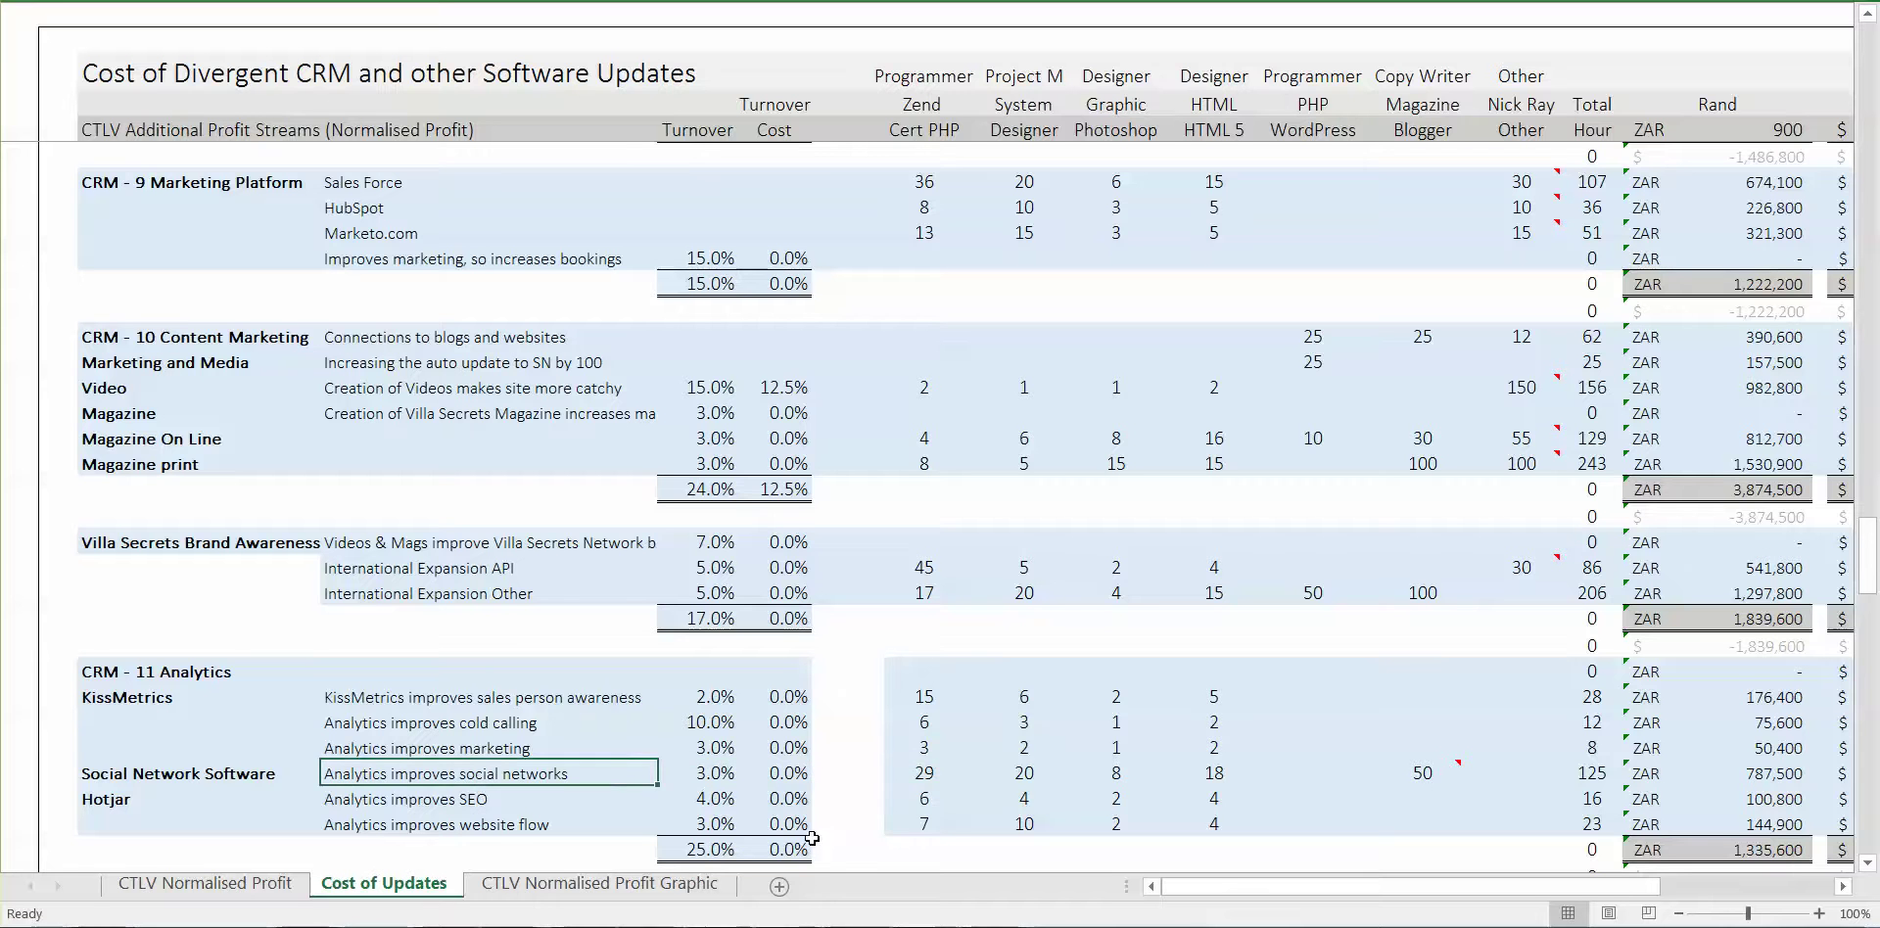
{"action": "key", "text": "Right"}
{"action": "key", "text": "Right"}
{"action": "key", "text": "Right"}
{"action": "key", "text": "Right"}
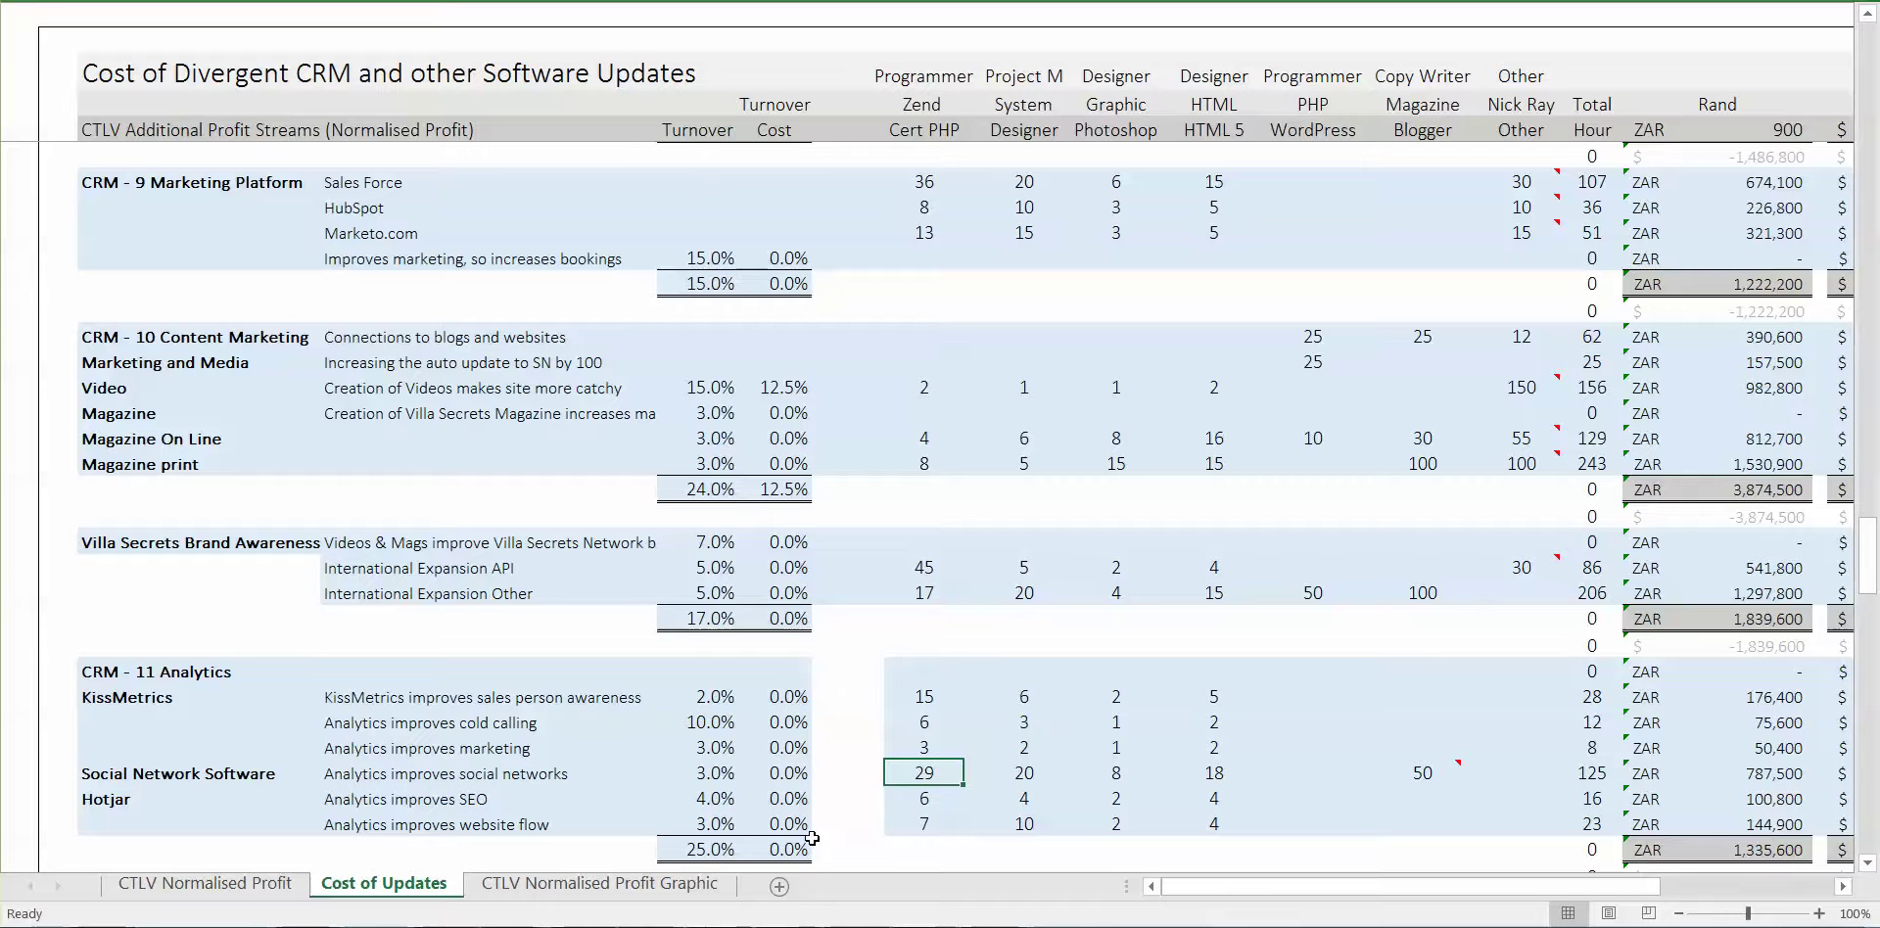
Examine the social networks item's designer and HTML hours and the annotated copy writer hours
{"action": "key", "text": "Right"}
{"action": "key", "text": "Right"}
{"action": "key", "text": "Right"}
{"action": "key", "text": "Right"}
{"action": "key", "text": "Right"}
{"action": "key", "text": "Right"}
{"action": "key", "text": "Left"}
{"action": "key", "text": "Left"}
{"action": "key", "text": "Left"}
{"action": "key", "text": "Right"}
{"action": "key", "text": "Right"}
{"action": "key", "text": "Right"}
{"action": "key", "text": "Right"}
{"action": "key", "text": "Right"}
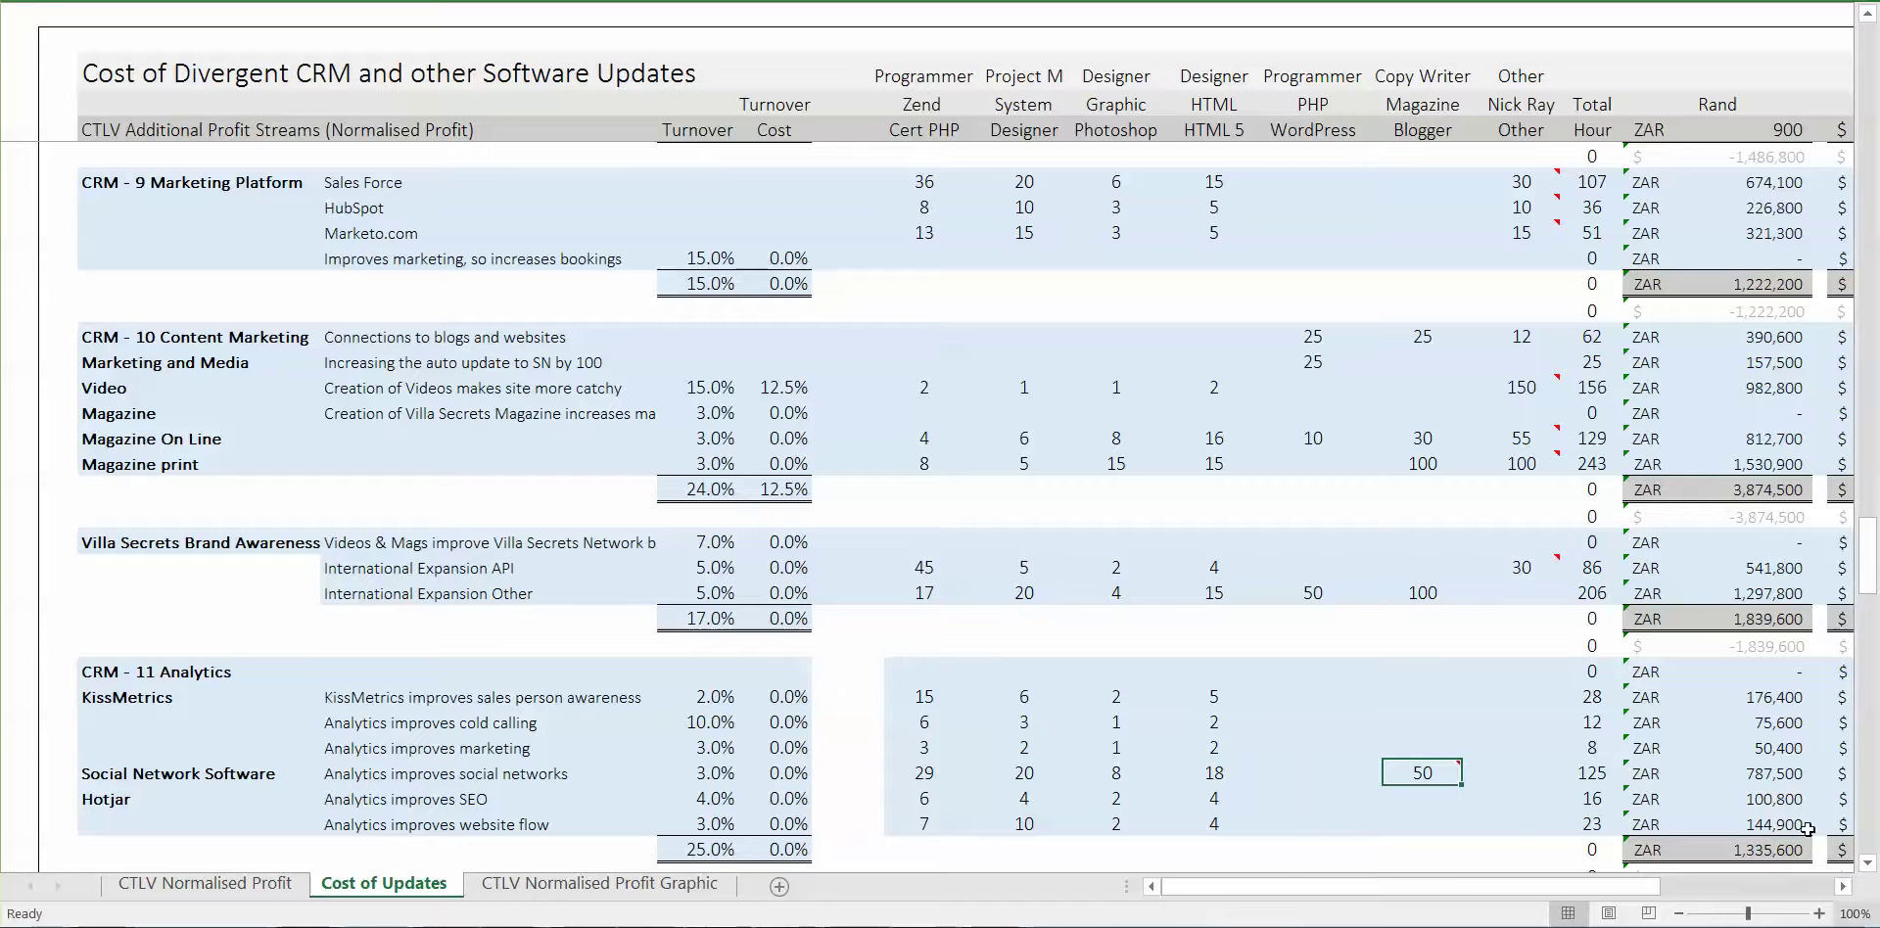
{"action": "mouse_move", "coordinate": [1431, 770]}
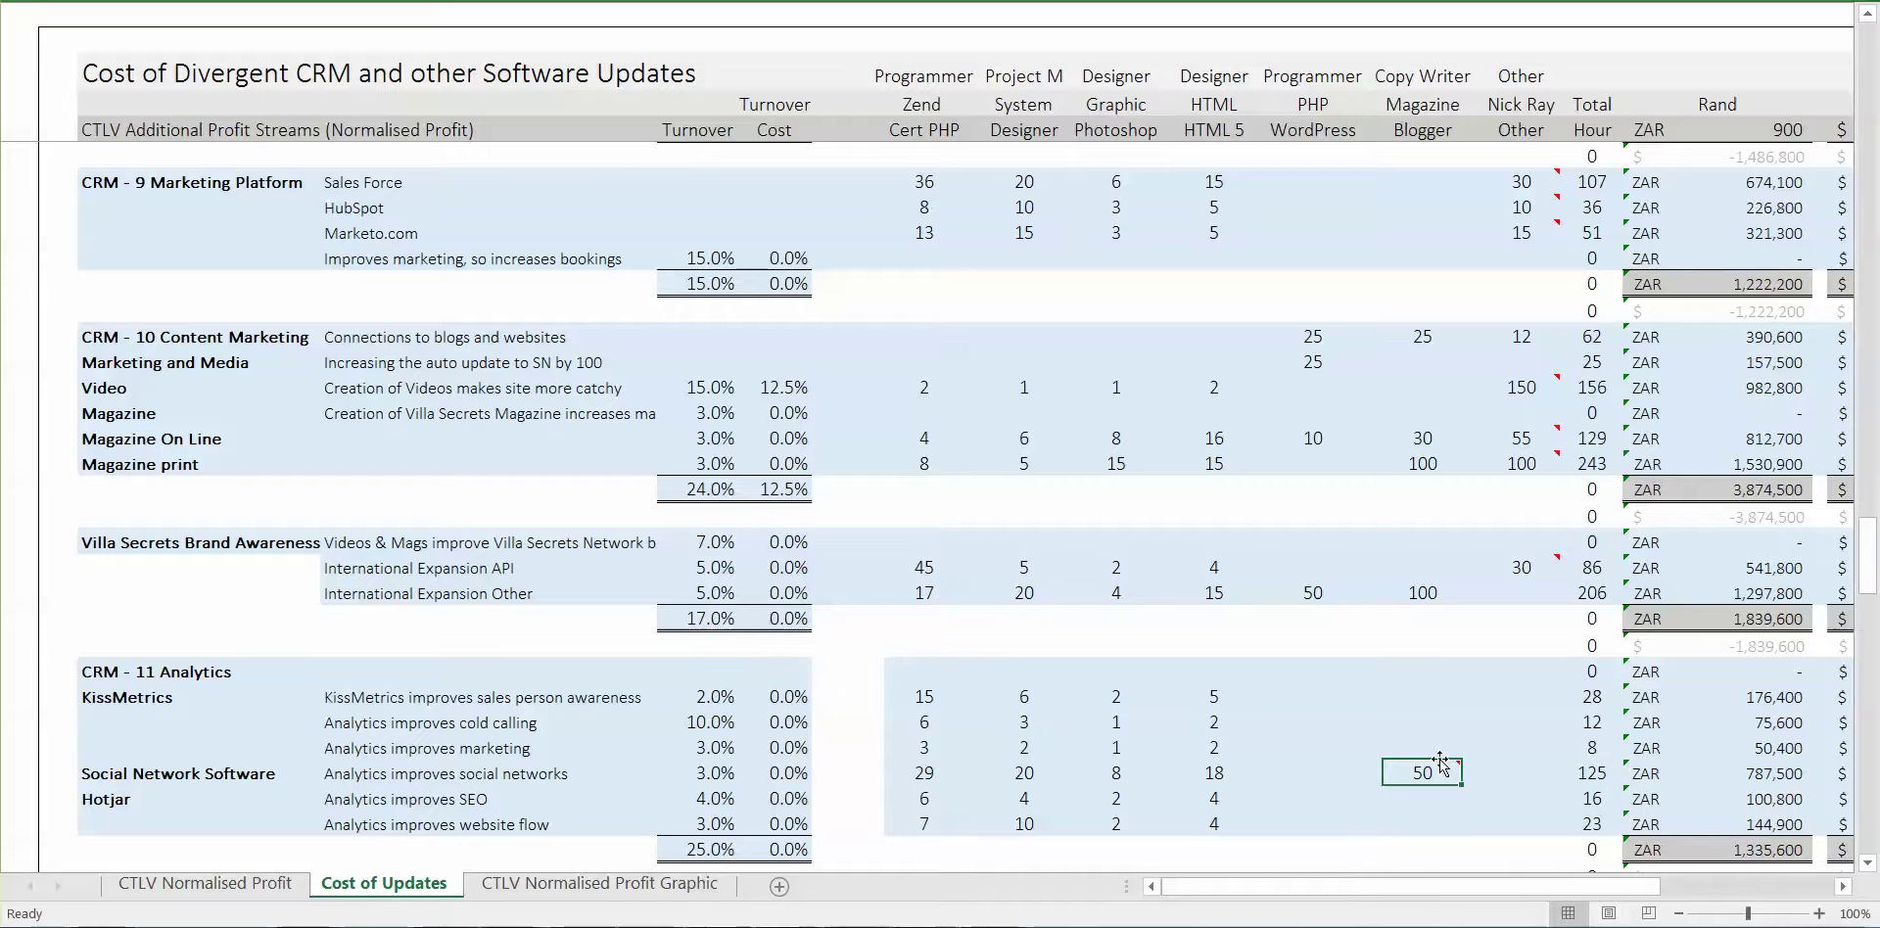
Follow the social networks row back from the copy writer hours to its Social Network Software label
{"action": "key", "text": "Left"}
{"action": "key", "text": "Left"}
{"action": "key", "text": "Left"}
{"action": "key", "text": "Left"}
{"action": "key", "text": "Left"}
{"action": "key", "text": "Left"}
{"action": "key", "text": "Left"}
{"action": "key", "text": "Left"}
{"action": "key", "text": "Left"}
{"action": "key", "text": "Left"}
{"action": "key", "text": "Left"}
{"action": "key", "text": "Right"}
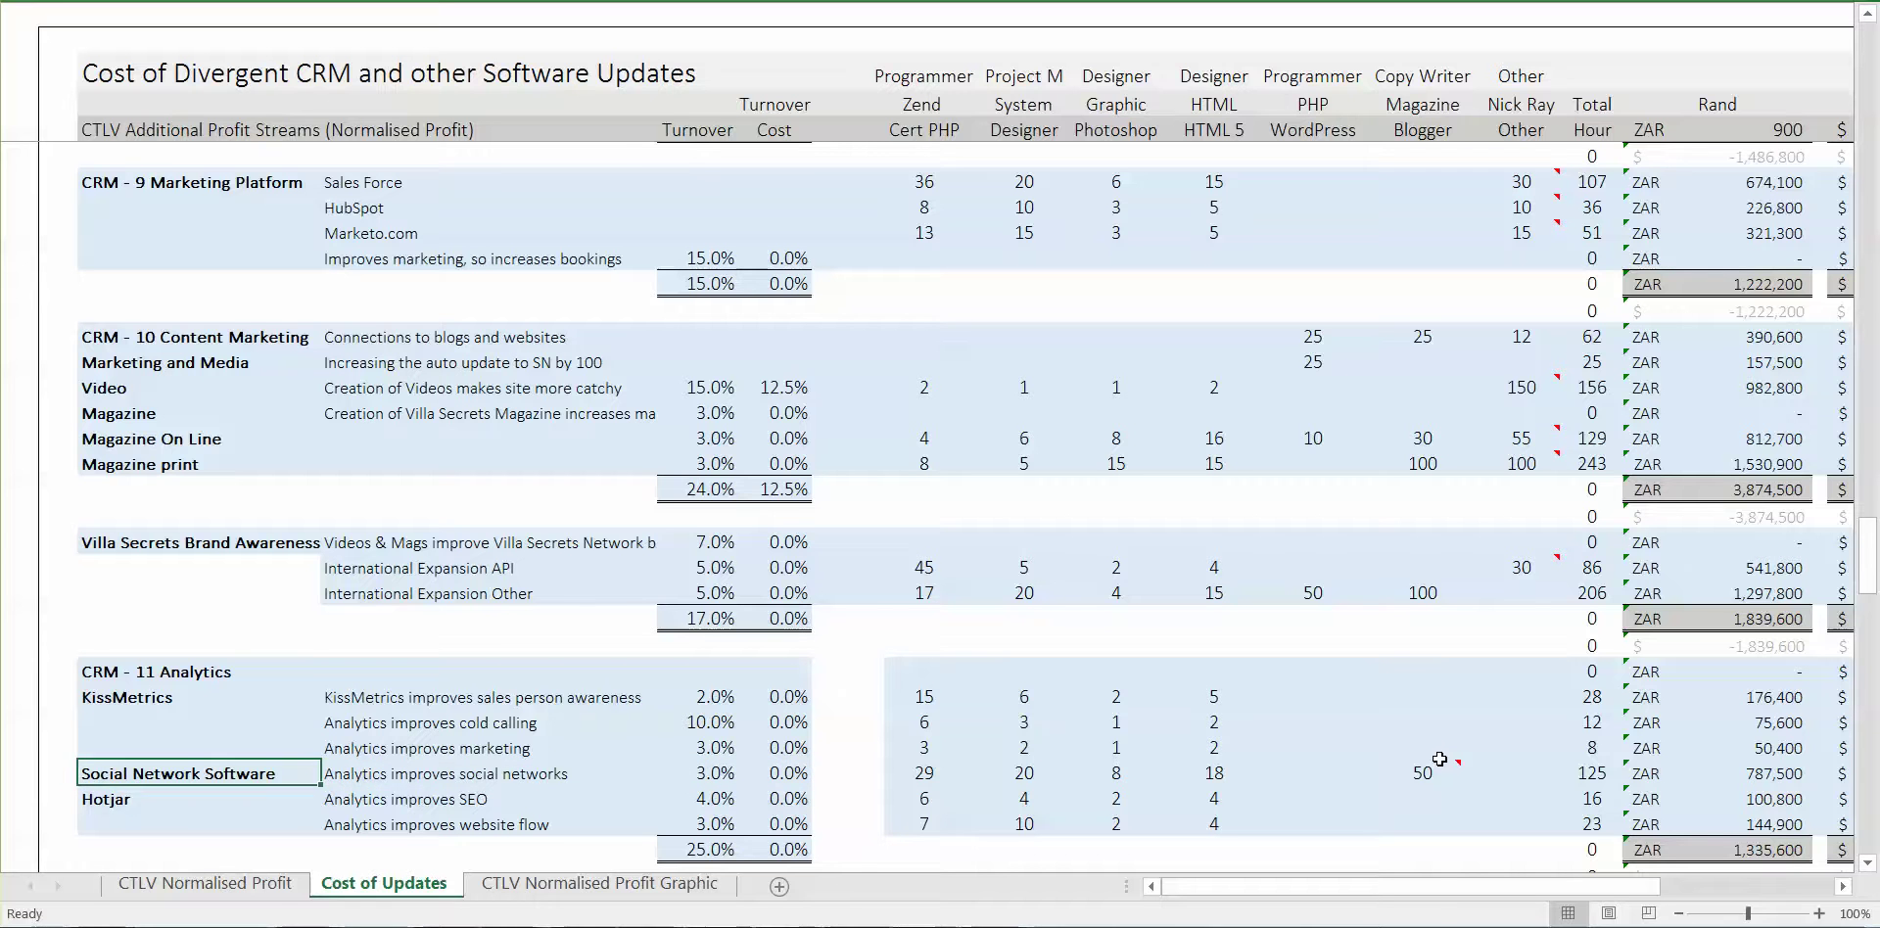
Check the Hotjar row's Analytics improves SEO description and turnover percentage
{"action": "key", "text": "Down"}
{"action": "key", "text": "Right"}
{"action": "key", "text": "Right"}
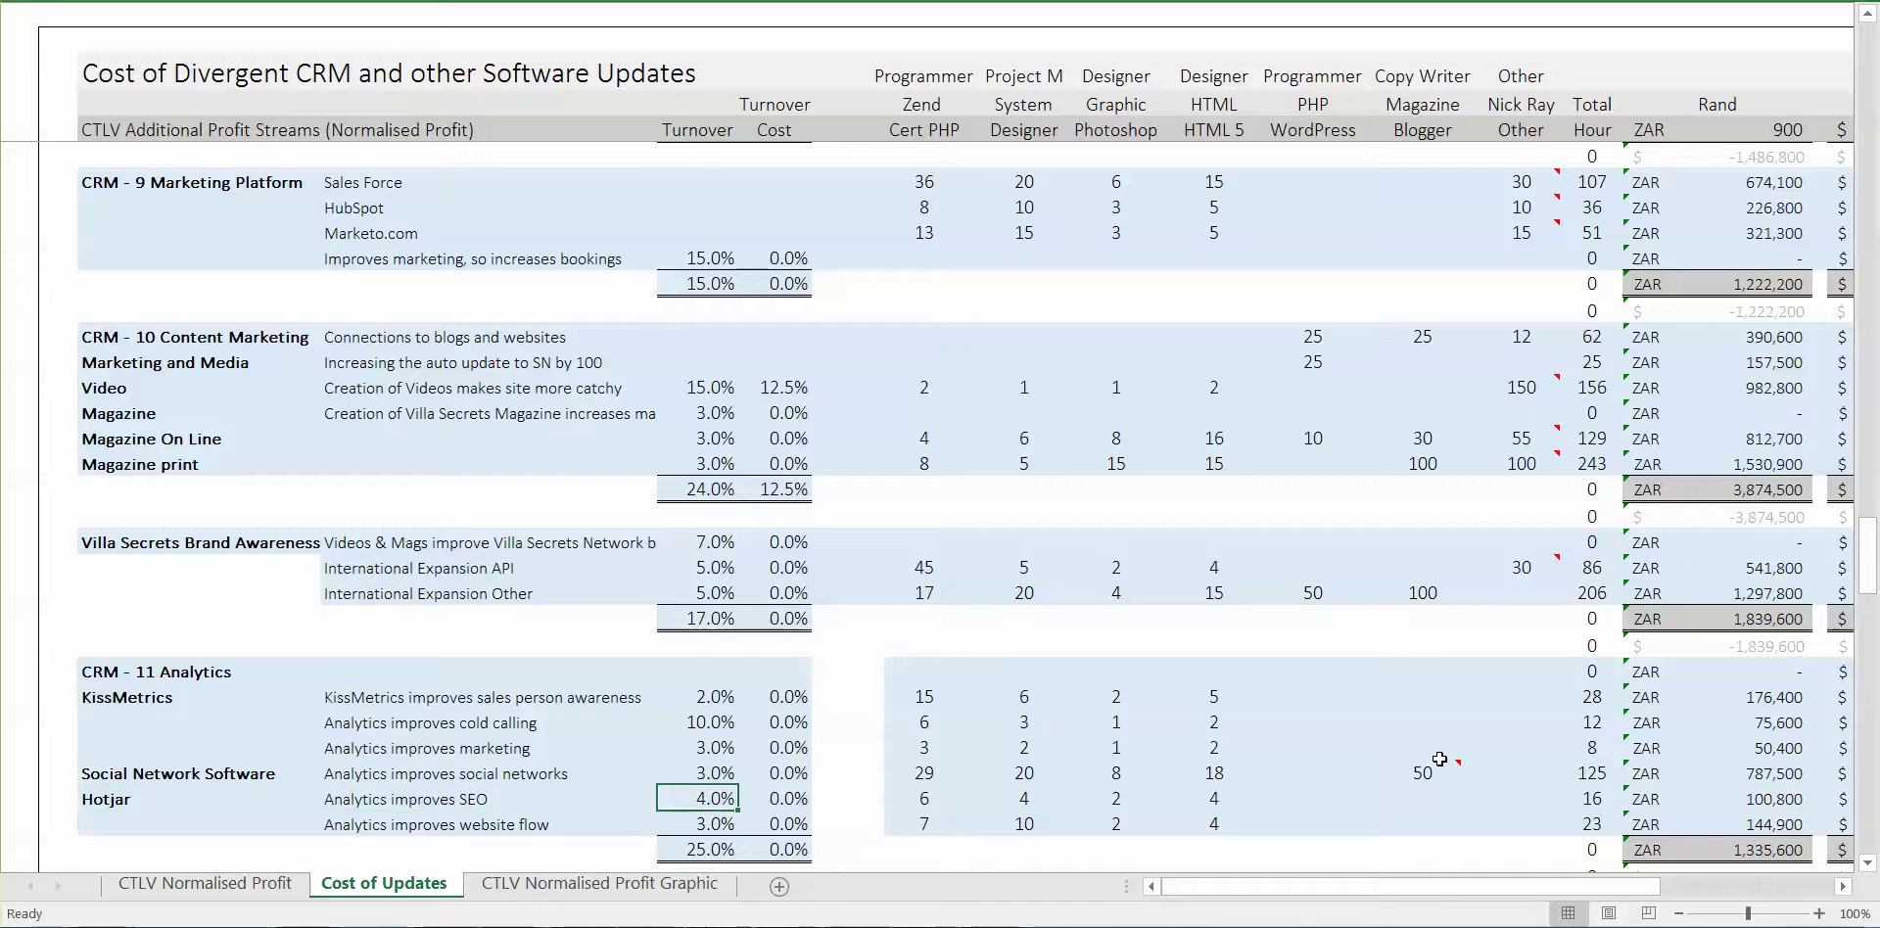
{"action": "key", "text": "Left"}
{"action": "key", "text": "Left"}
{"action": "key", "text": "Right"}
Follow the Analytics improves website flow row across its turnover effects, role hours and costs
{"action": "key", "text": "Down"}
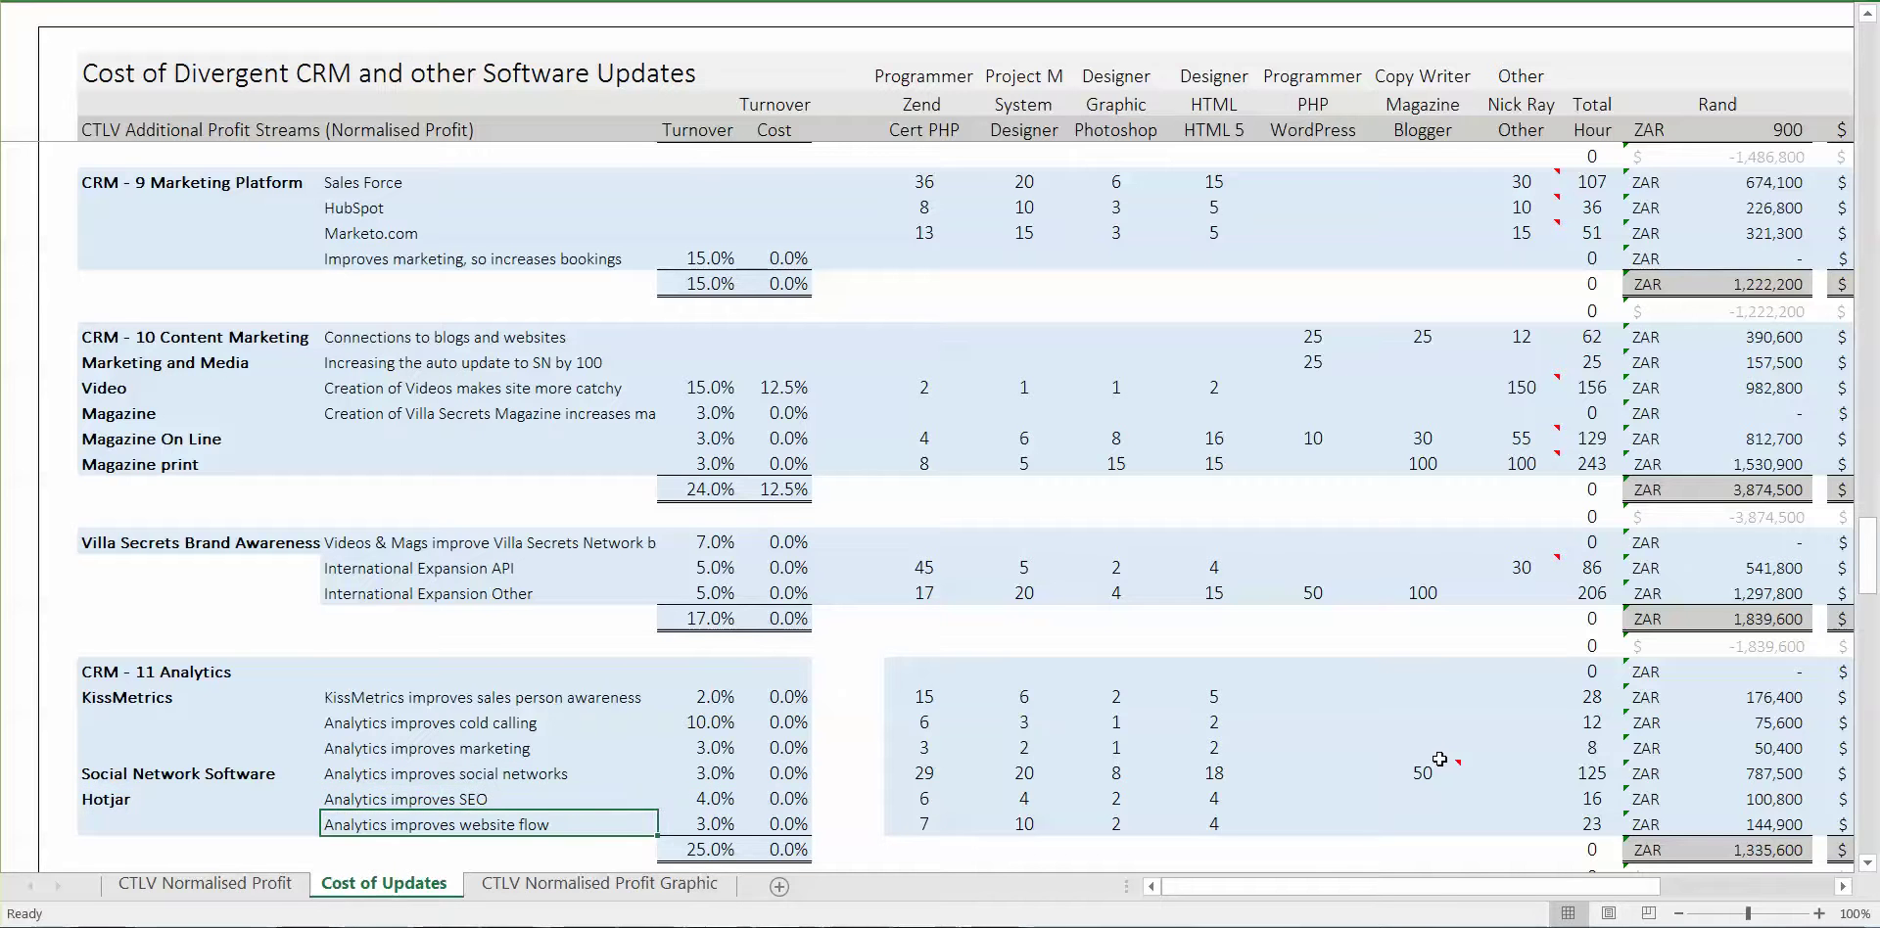
{"action": "key", "text": "Right"}
{"action": "key", "text": "Right"}
{"action": "key", "text": "Right"}
{"action": "key", "text": "Right"}
{"action": "key", "text": "Right"}
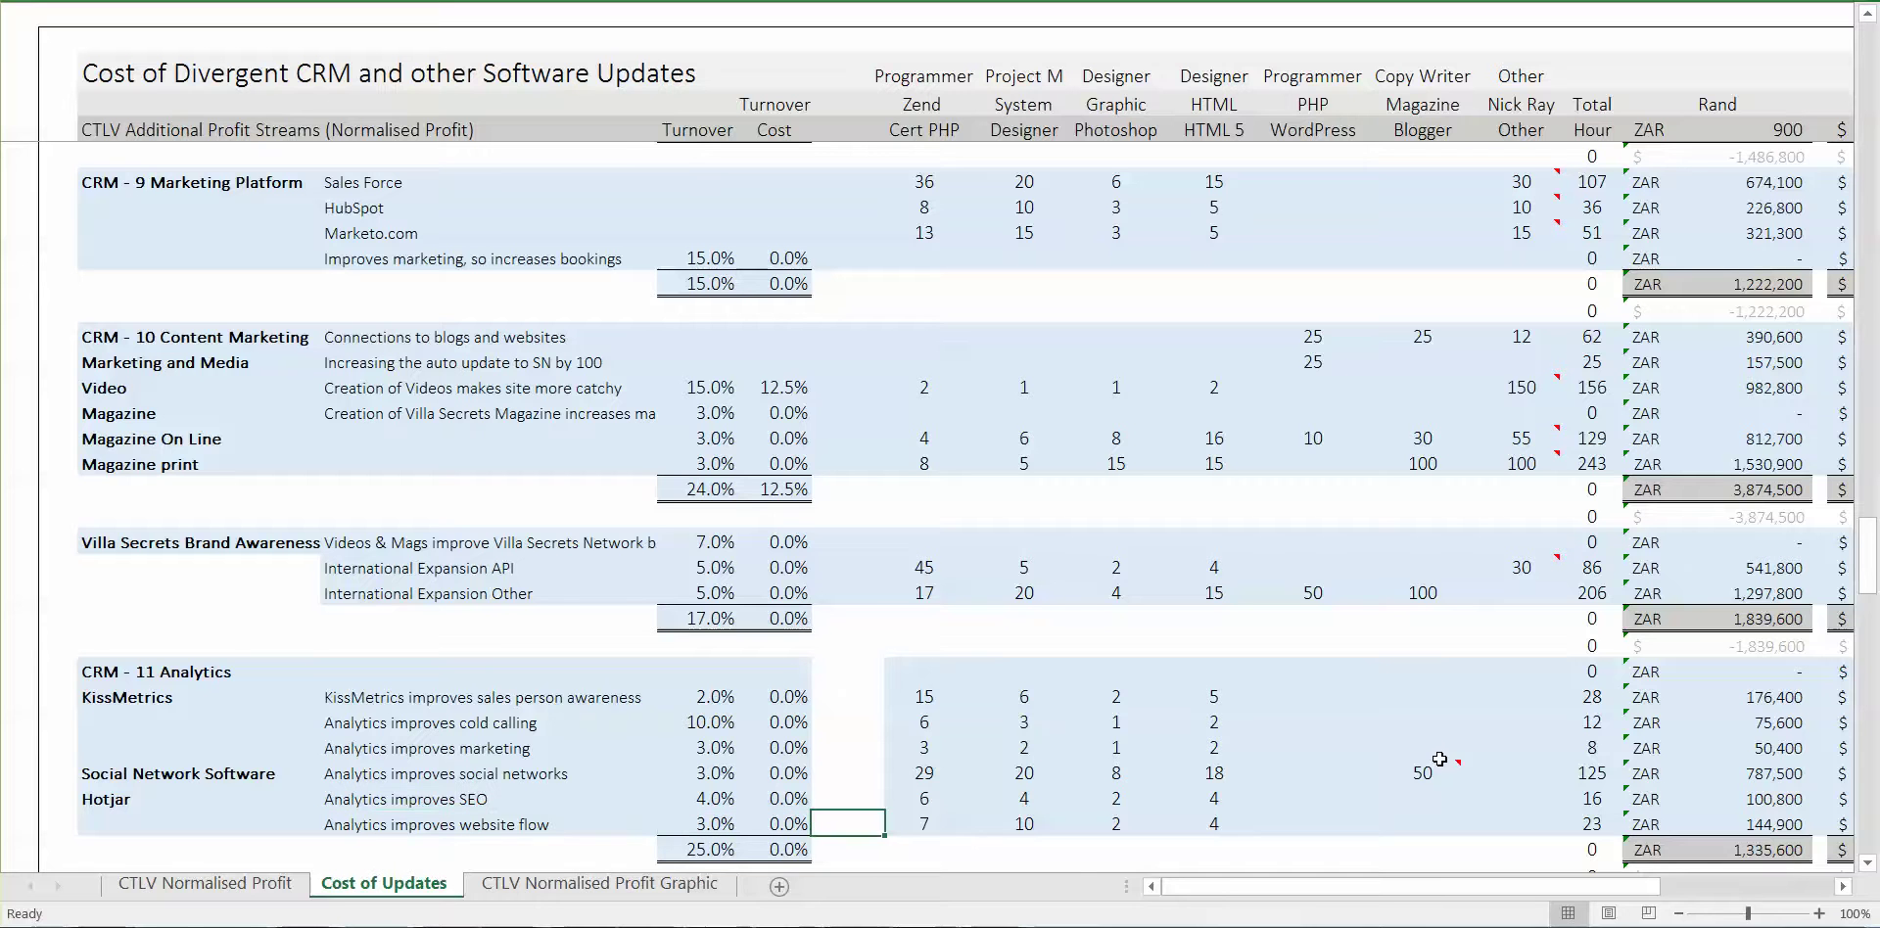
{"action": "key", "text": "Right"}
{"action": "key", "text": "Right"}
{"action": "key", "text": "Right"}
{"action": "key", "text": "Right"}
{"action": "key", "text": "Right"}
{"action": "key", "text": "Right"}
{"action": "key", "text": "Right"}
{"action": "key", "text": "Right"}
{"action": "key", "text": "Right"}
{"action": "key", "text": "Right"}
{"action": "key", "text": "Right"}
{"action": "key", "text": "Right"}
Review the CRM - 11 Analytics subtotal row from the cost columns back to the row's start
{"action": "key", "text": "Down"}
{"action": "key", "text": "Right"}
{"action": "key", "text": "Left"}
{"action": "key", "text": "Left"}
{"action": "key", "text": "Left"}
{"action": "key", "text": "Left"}
{"action": "key", "text": "Left"}
{"action": "key", "text": "Left"}
{"action": "key", "text": "Left"}
{"action": "key", "text": "Left"}
{"action": "key", "text": "Left"}
{"action": "key", "text": "Left"}
{"action": "key", "text": "Left"}
{"action": "key", "text": "Left"}
{"action": "key", "text": "Left"}
{"action": "key", "text": "Left"}
{"action": "key", "text": "Left"}
{"action": "key", "text": "Left"}
{"action": "key", "text": "Left"}
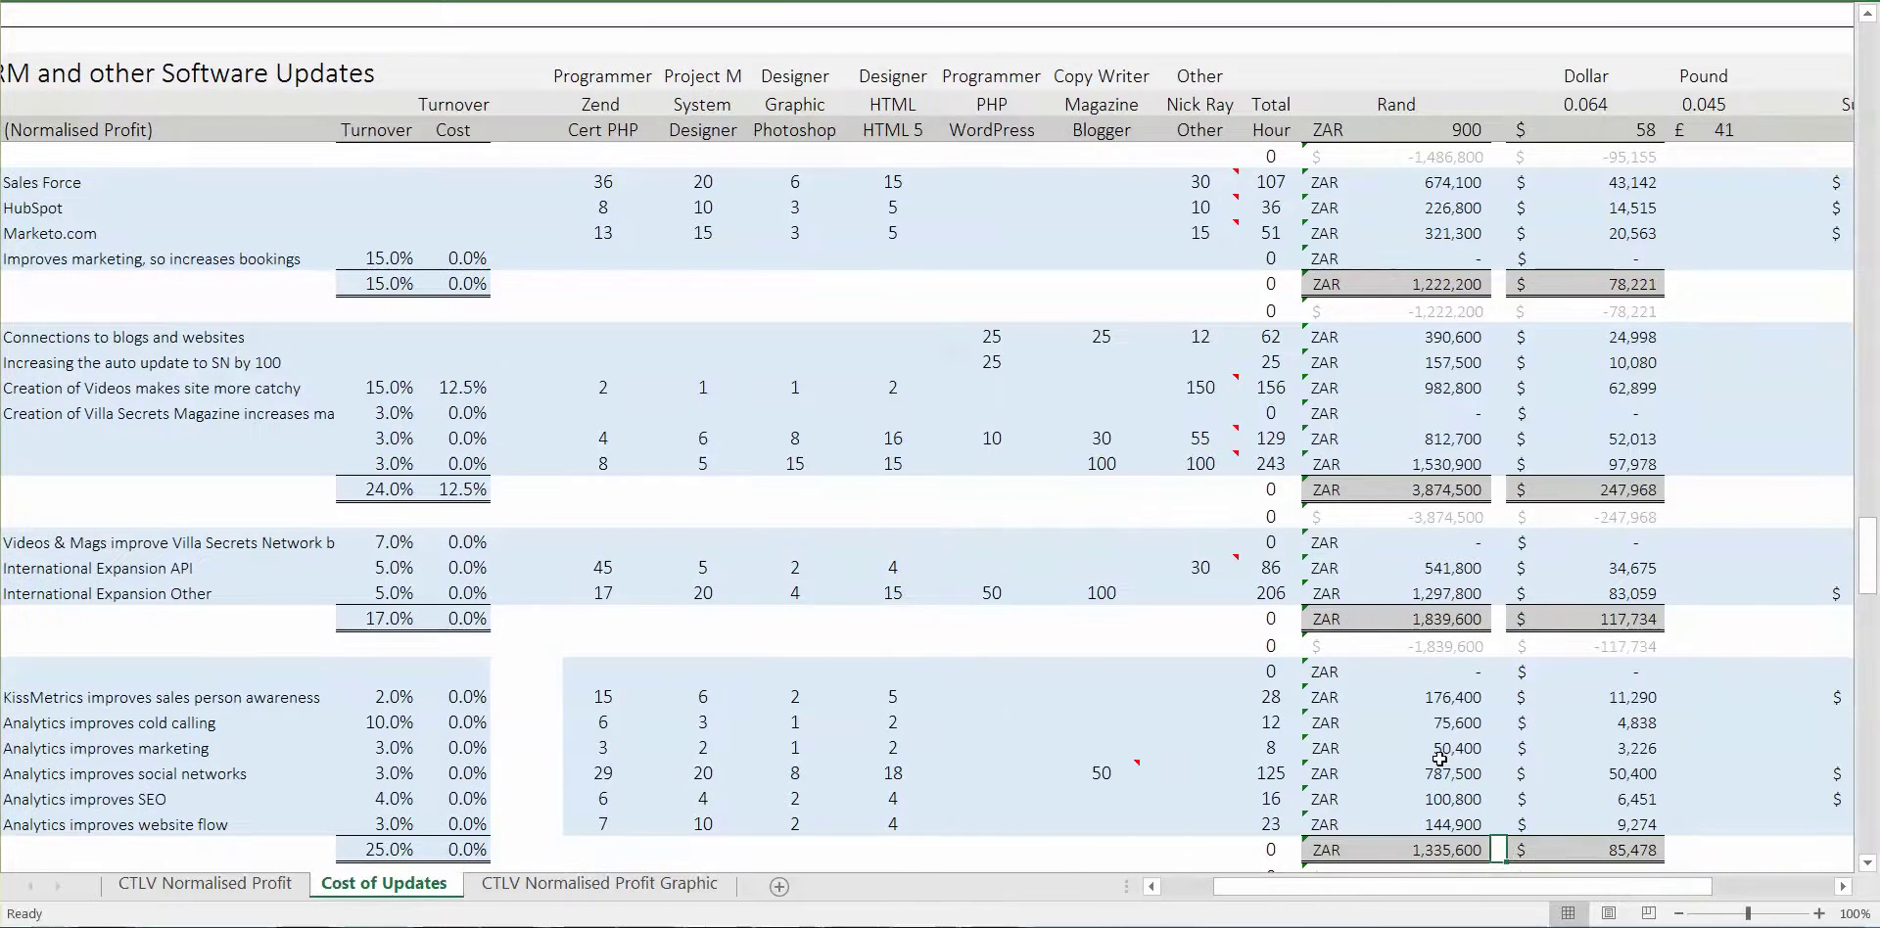
Go to the CRM - 12 Sienna-bot section and look over its heading and items
{"action": "key", "text": "Down"}
{"action": "key", "text": "Down"}
{"action": "key", "text": "Down"}
{"action": "key", "text": "Down"}
{"action": "key", "text": "Down"}
{"action": "key", "text": "Down"}
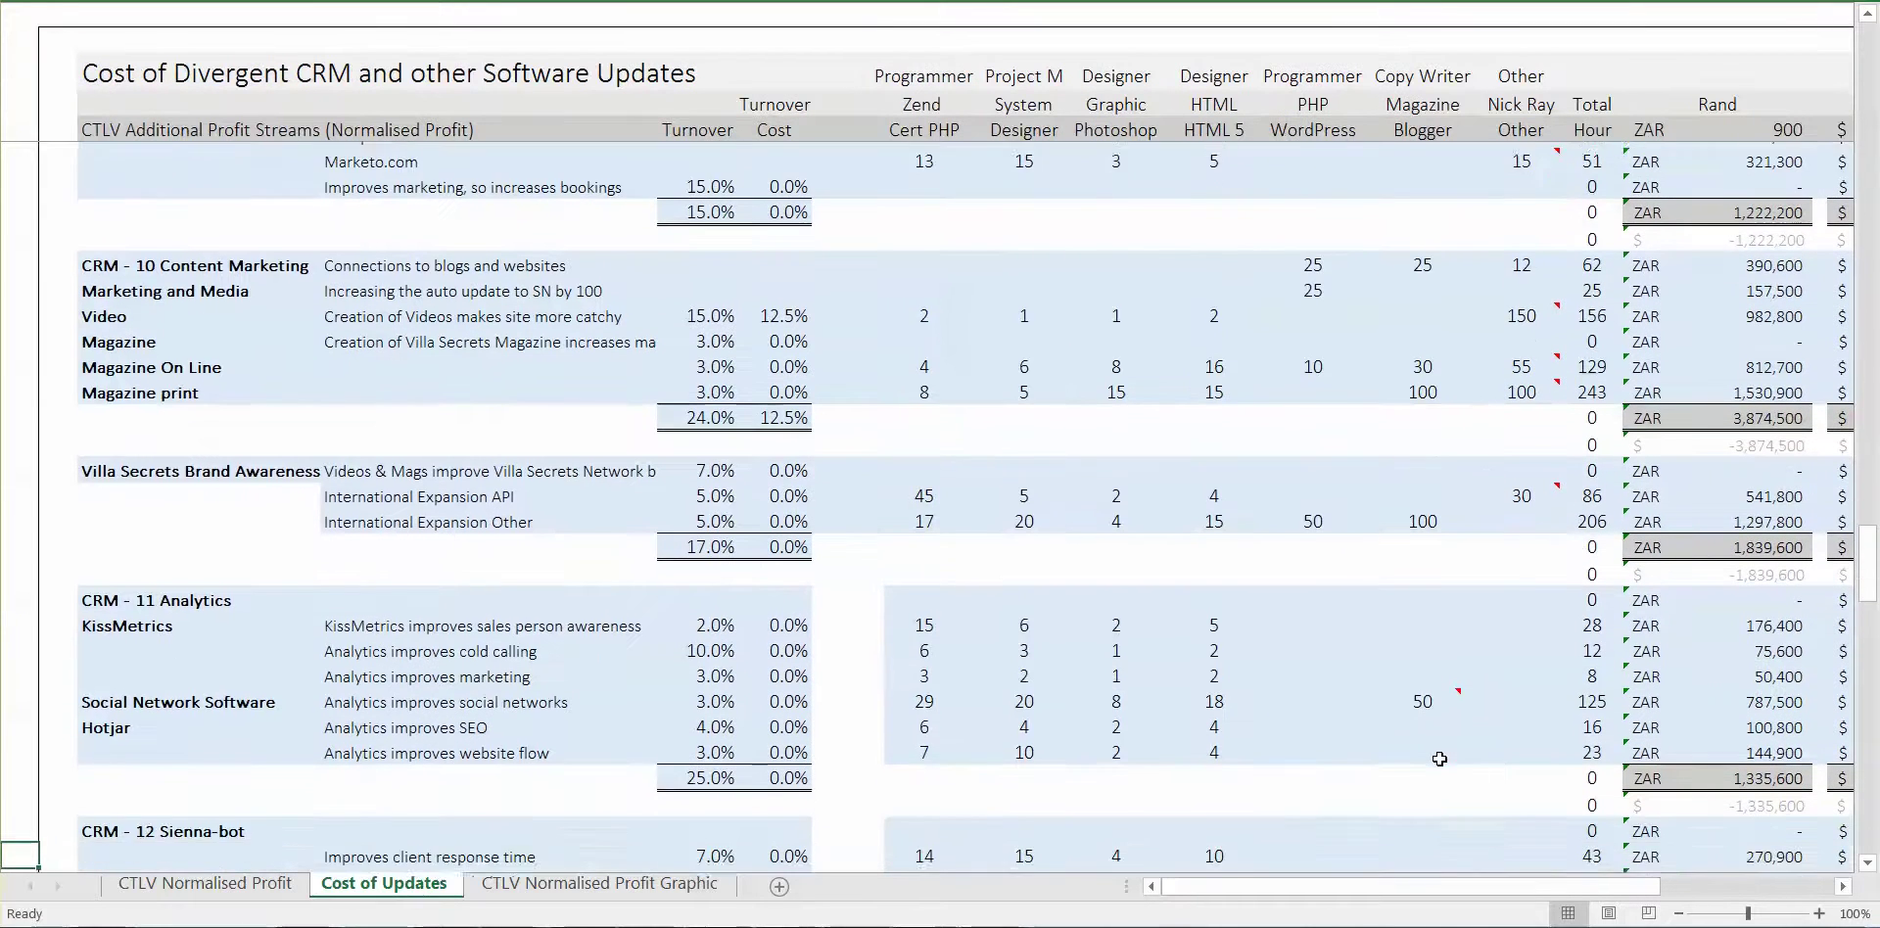
{"action": "key", "text": "Down"}
{"action": "key", "text": "Up"}
{"action": "key", "text": "Up"}
{"action": "key", "text": "Up"}
{"action": "key", "text": "Up"}
{"action": "key", "text": "Up"}
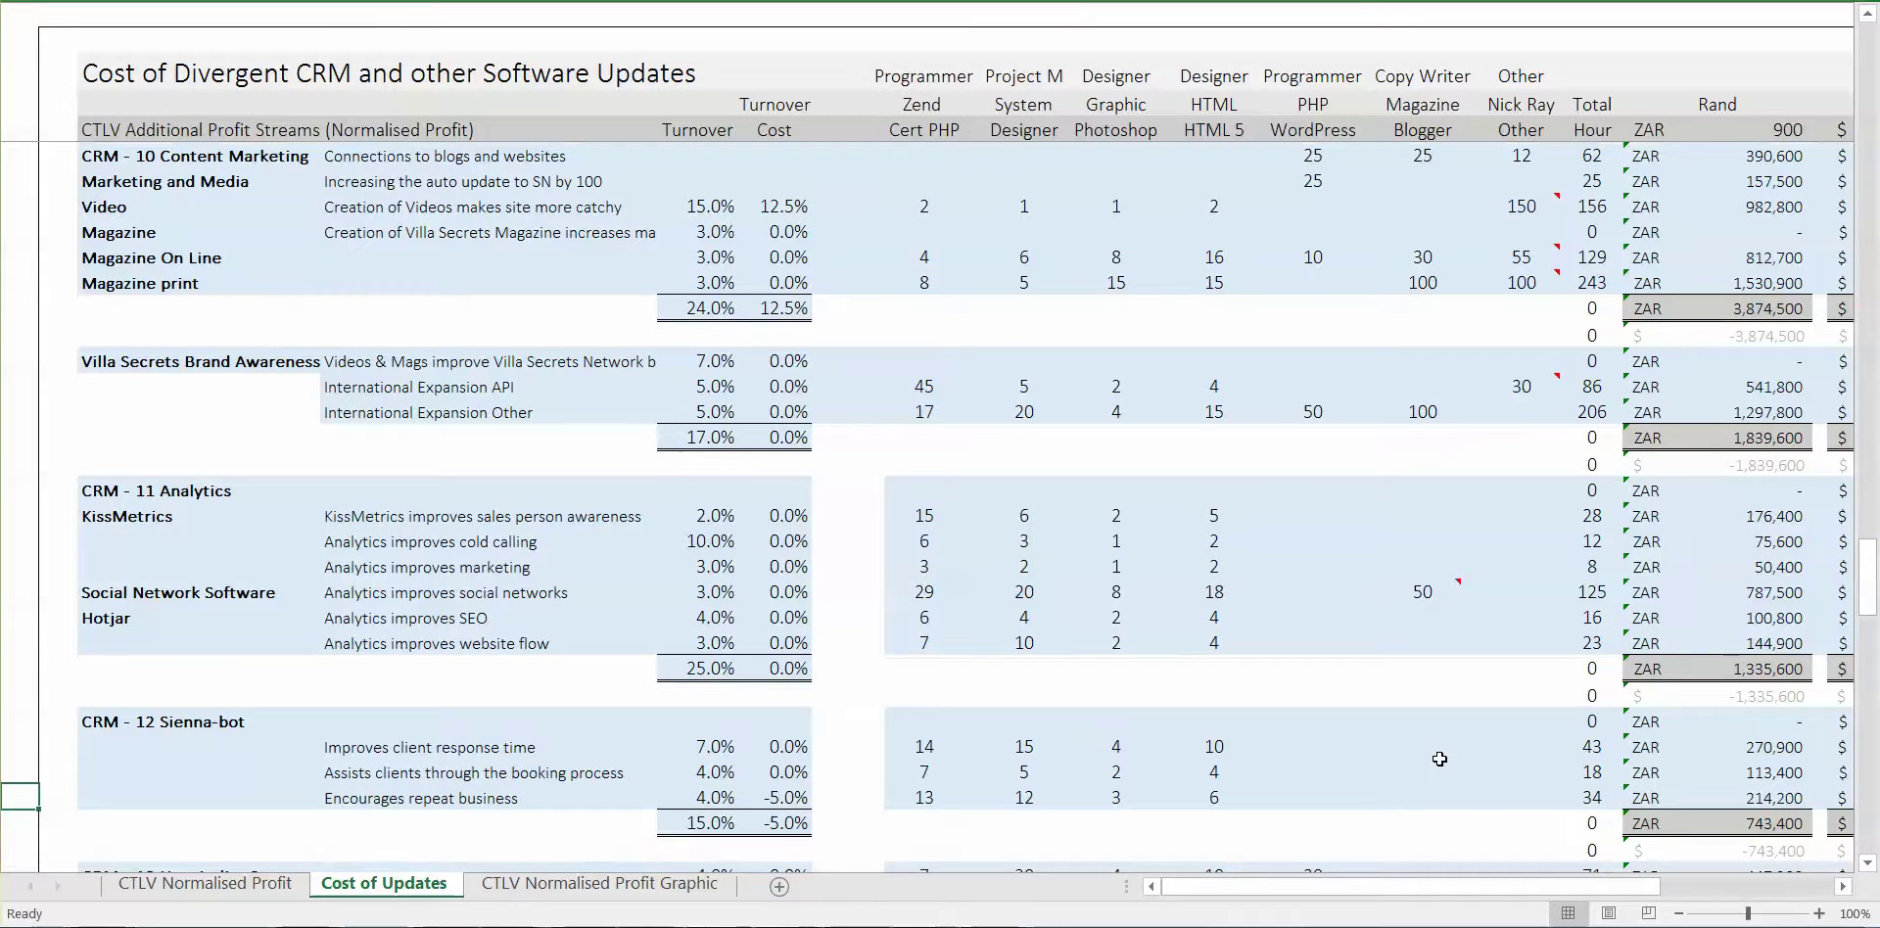
{"action": "key", "text": "Right"}
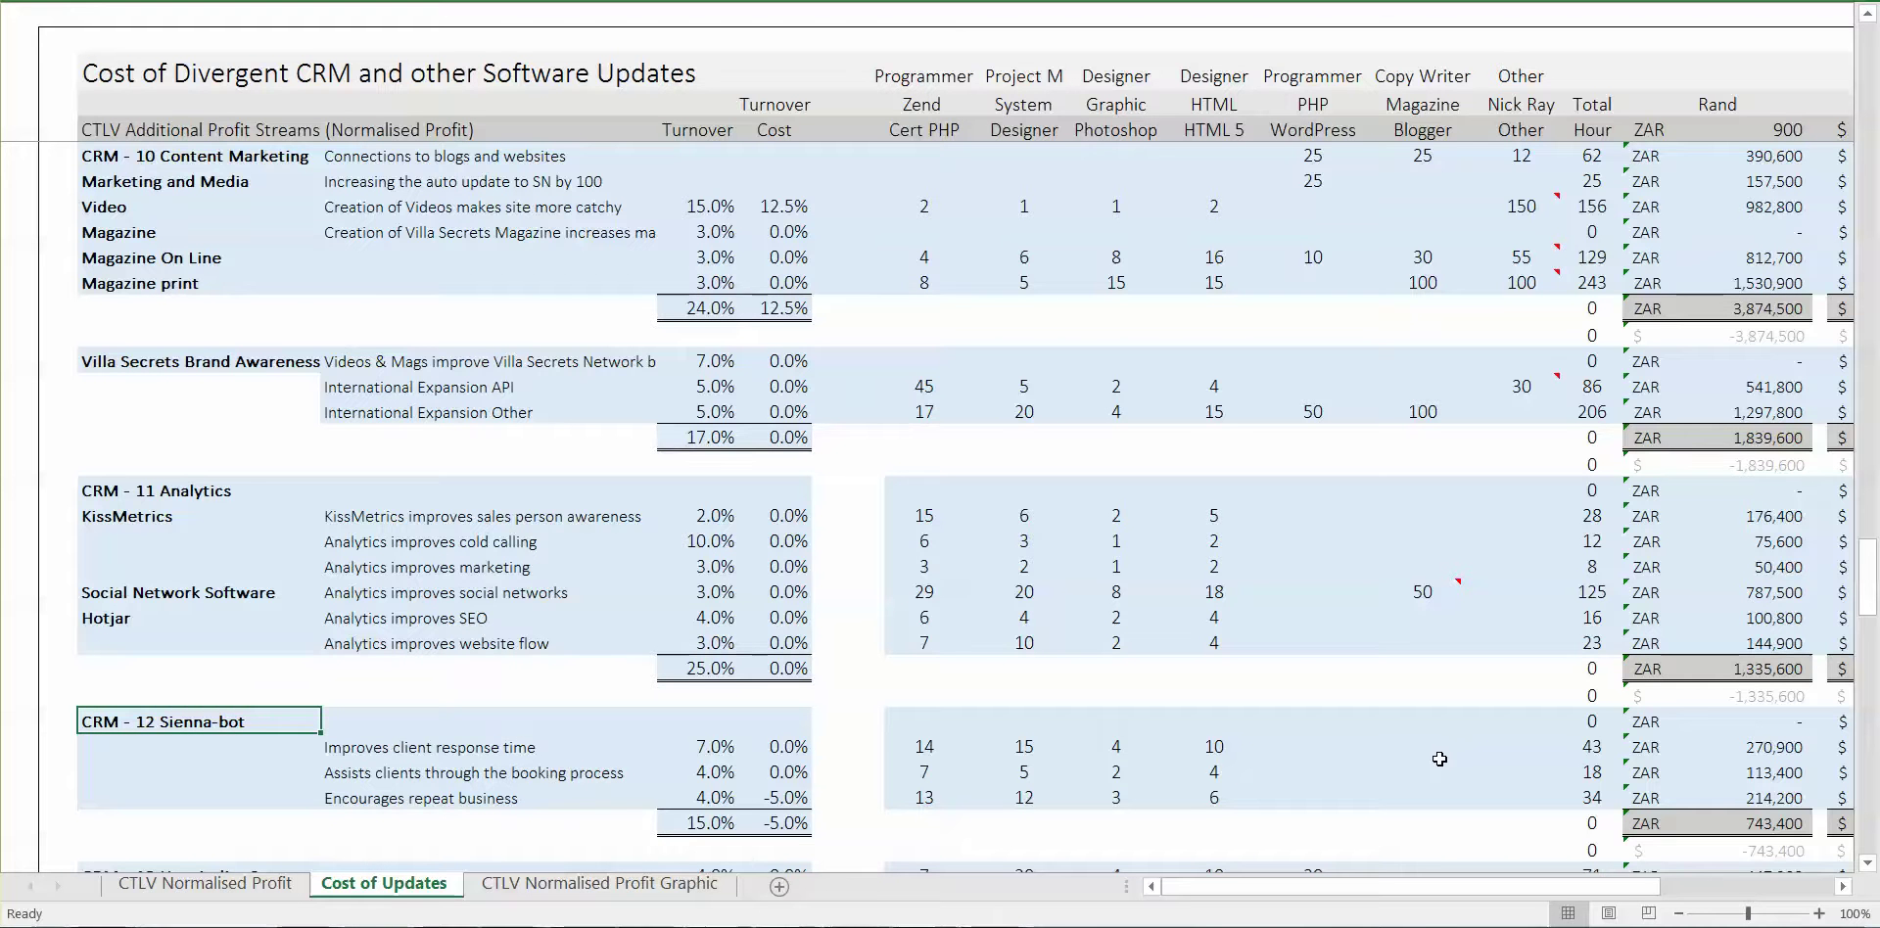
{"action": "key", "text": "Right"}
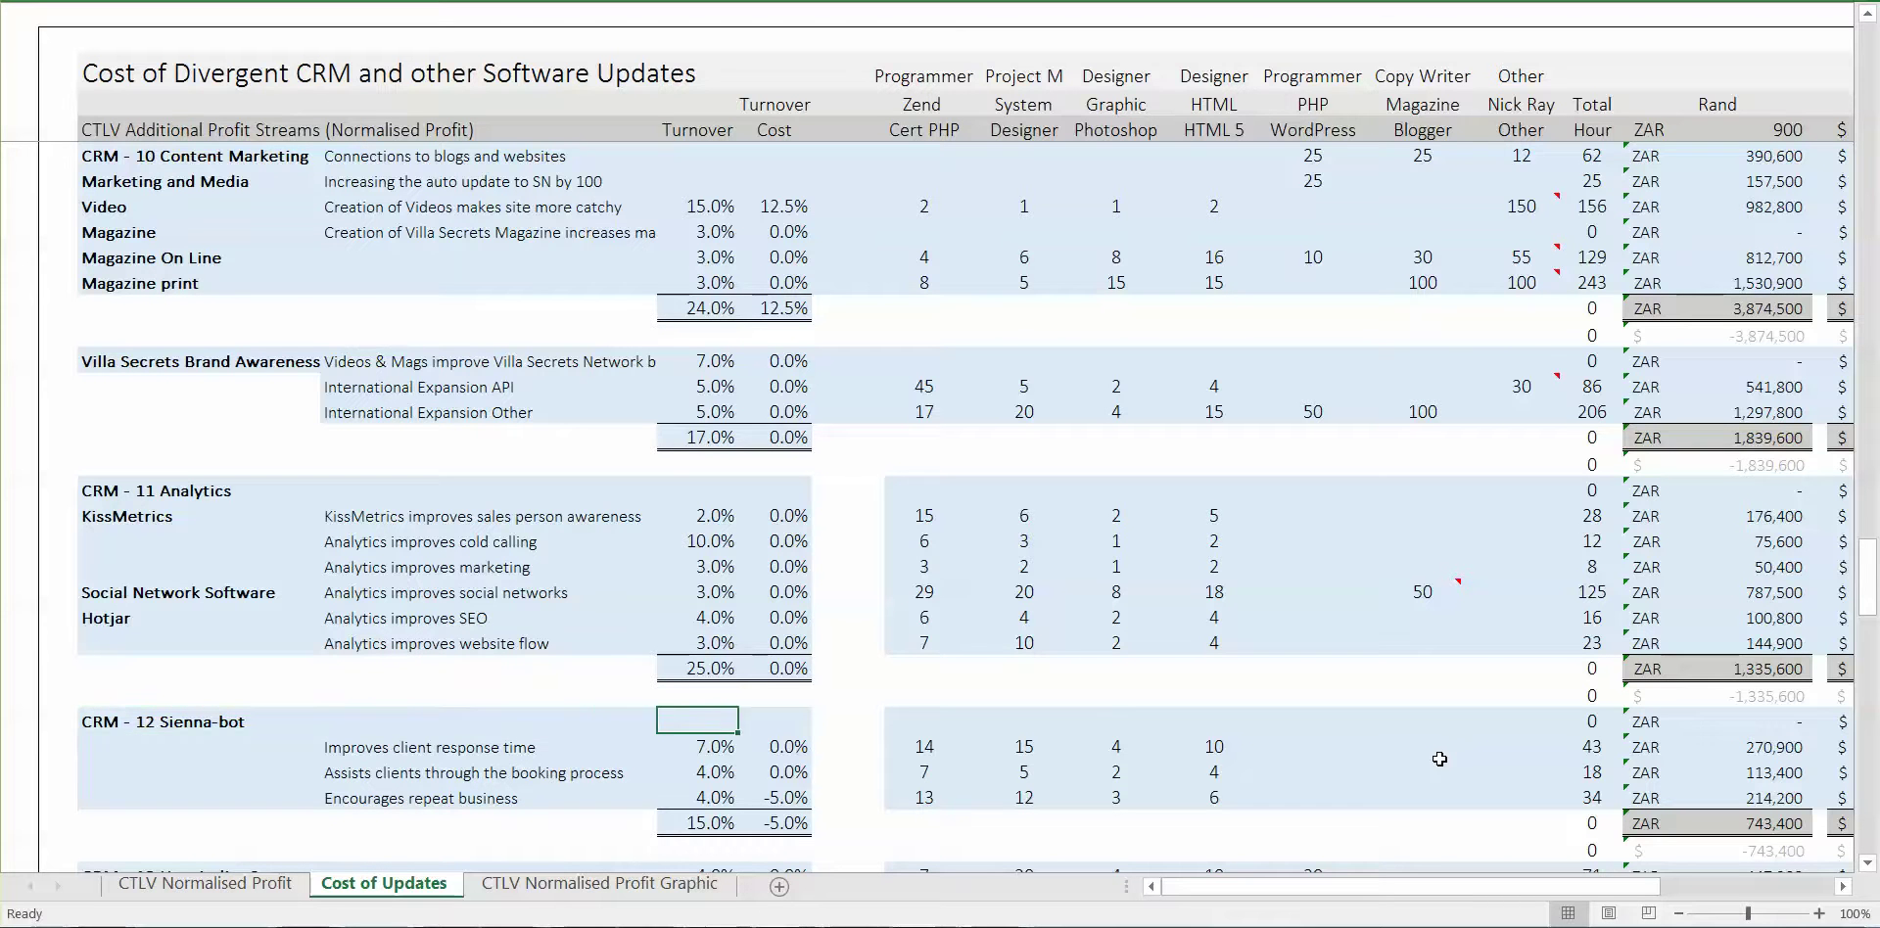
Examine the turnover effects and Zend programmer hours of Sienna-bot's Improves client response time item
{"action": "key", "text": "Down"}
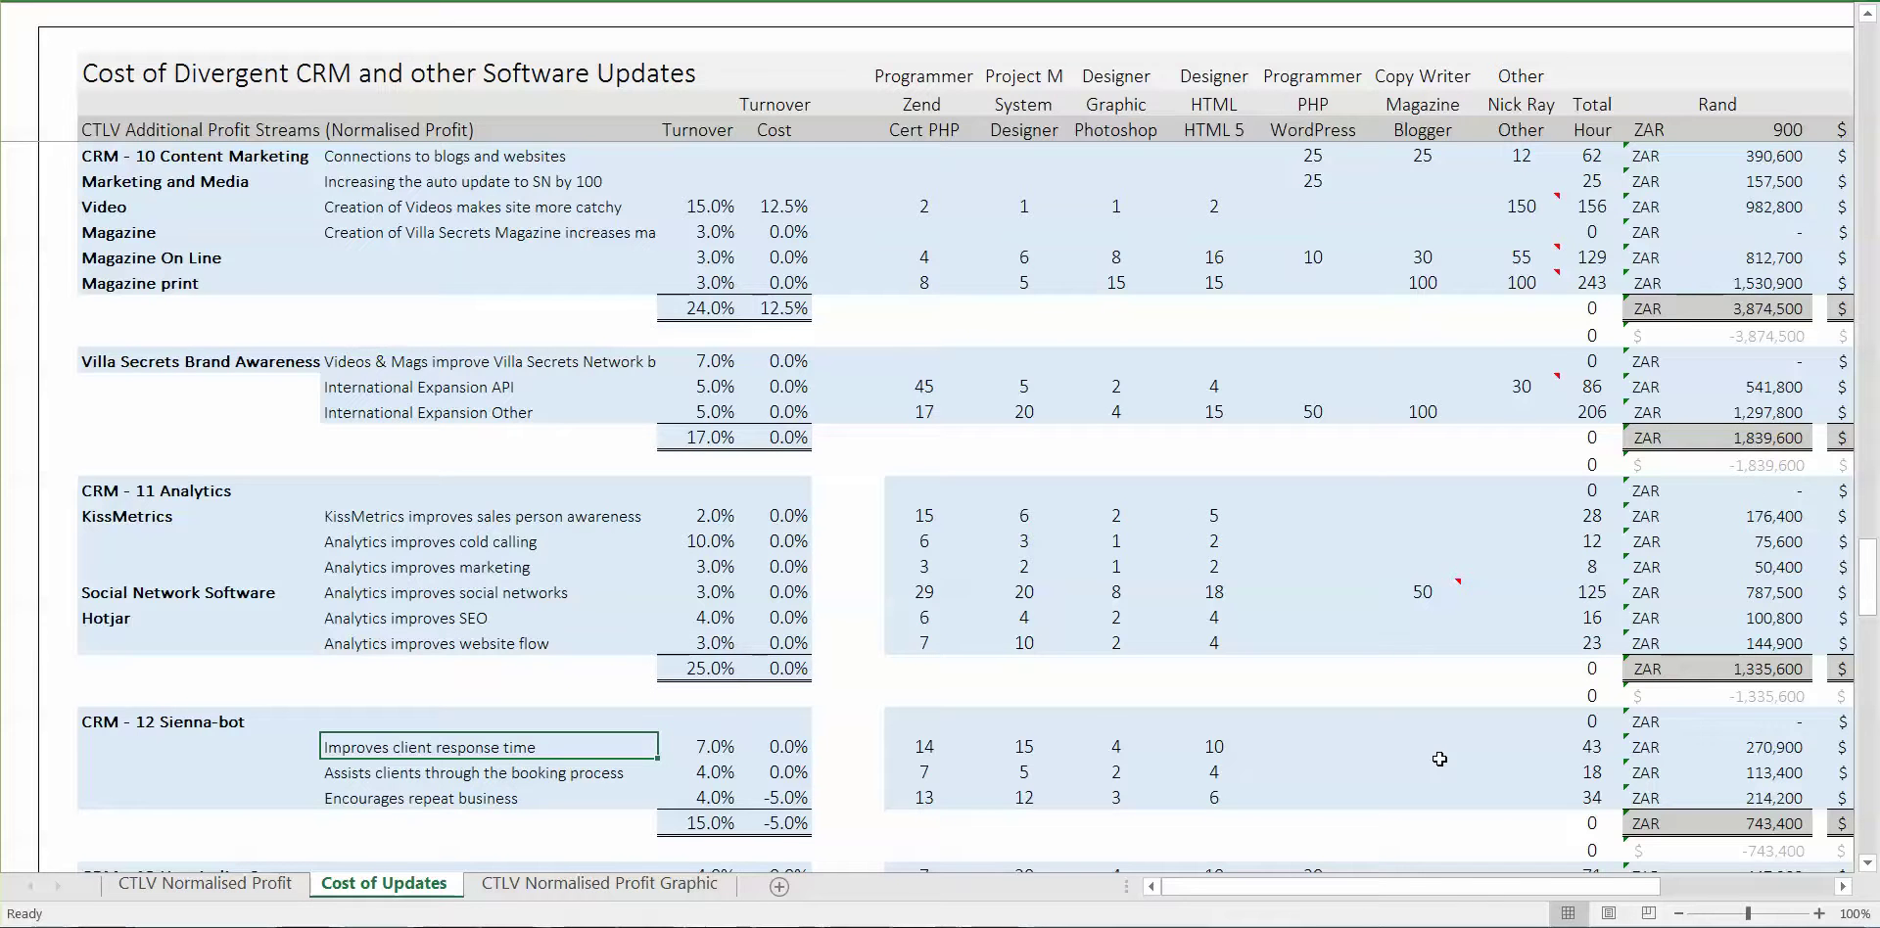
{"action": "key", "text": "Right"}
{"action": "key", "text": "Right"}
{"action": "key", "text": "Right"}
{"action": "key", "text": "Right"}
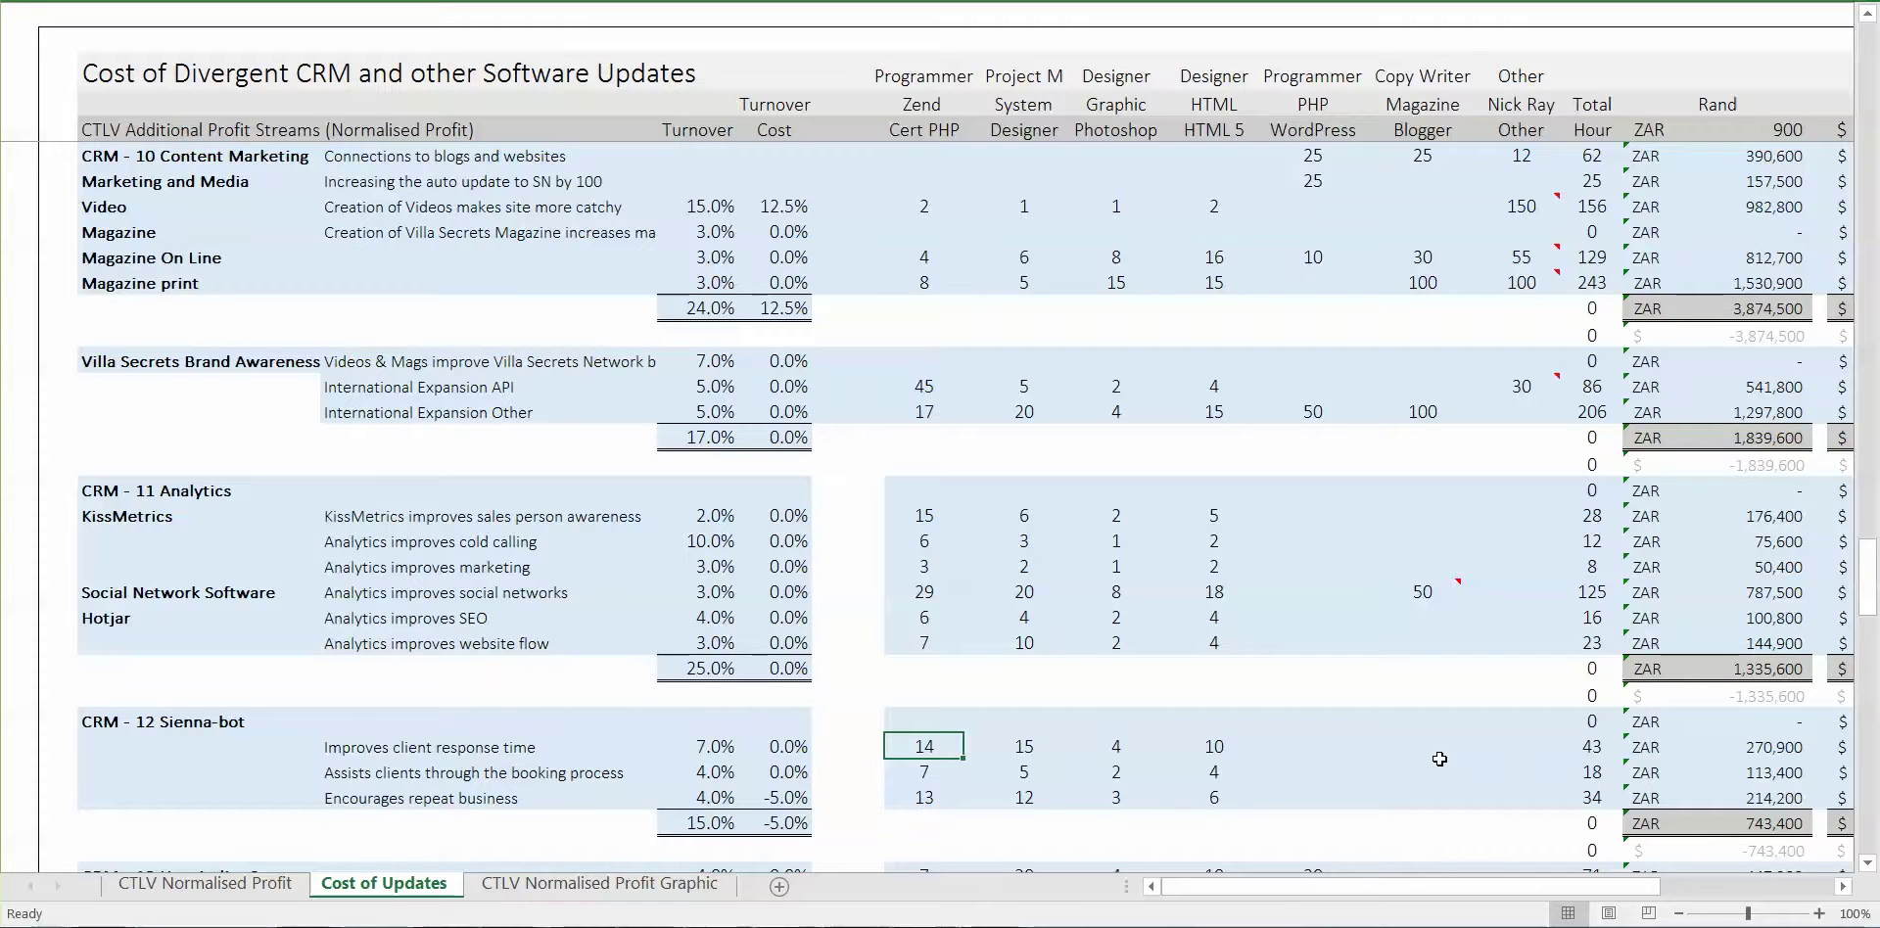
Examine the turnover effects and programmer hours of Sienna-bot's Assists clients through the booking process item
{"action": "key", "text": "Down"}
{"action": "key", "text": "Left"}
{"action": "key", "text": "Left"}
{"action": "key", "text": "Left"}
{"action": "key", "text": "Left"}
{"action": "key", "text": "Right"}
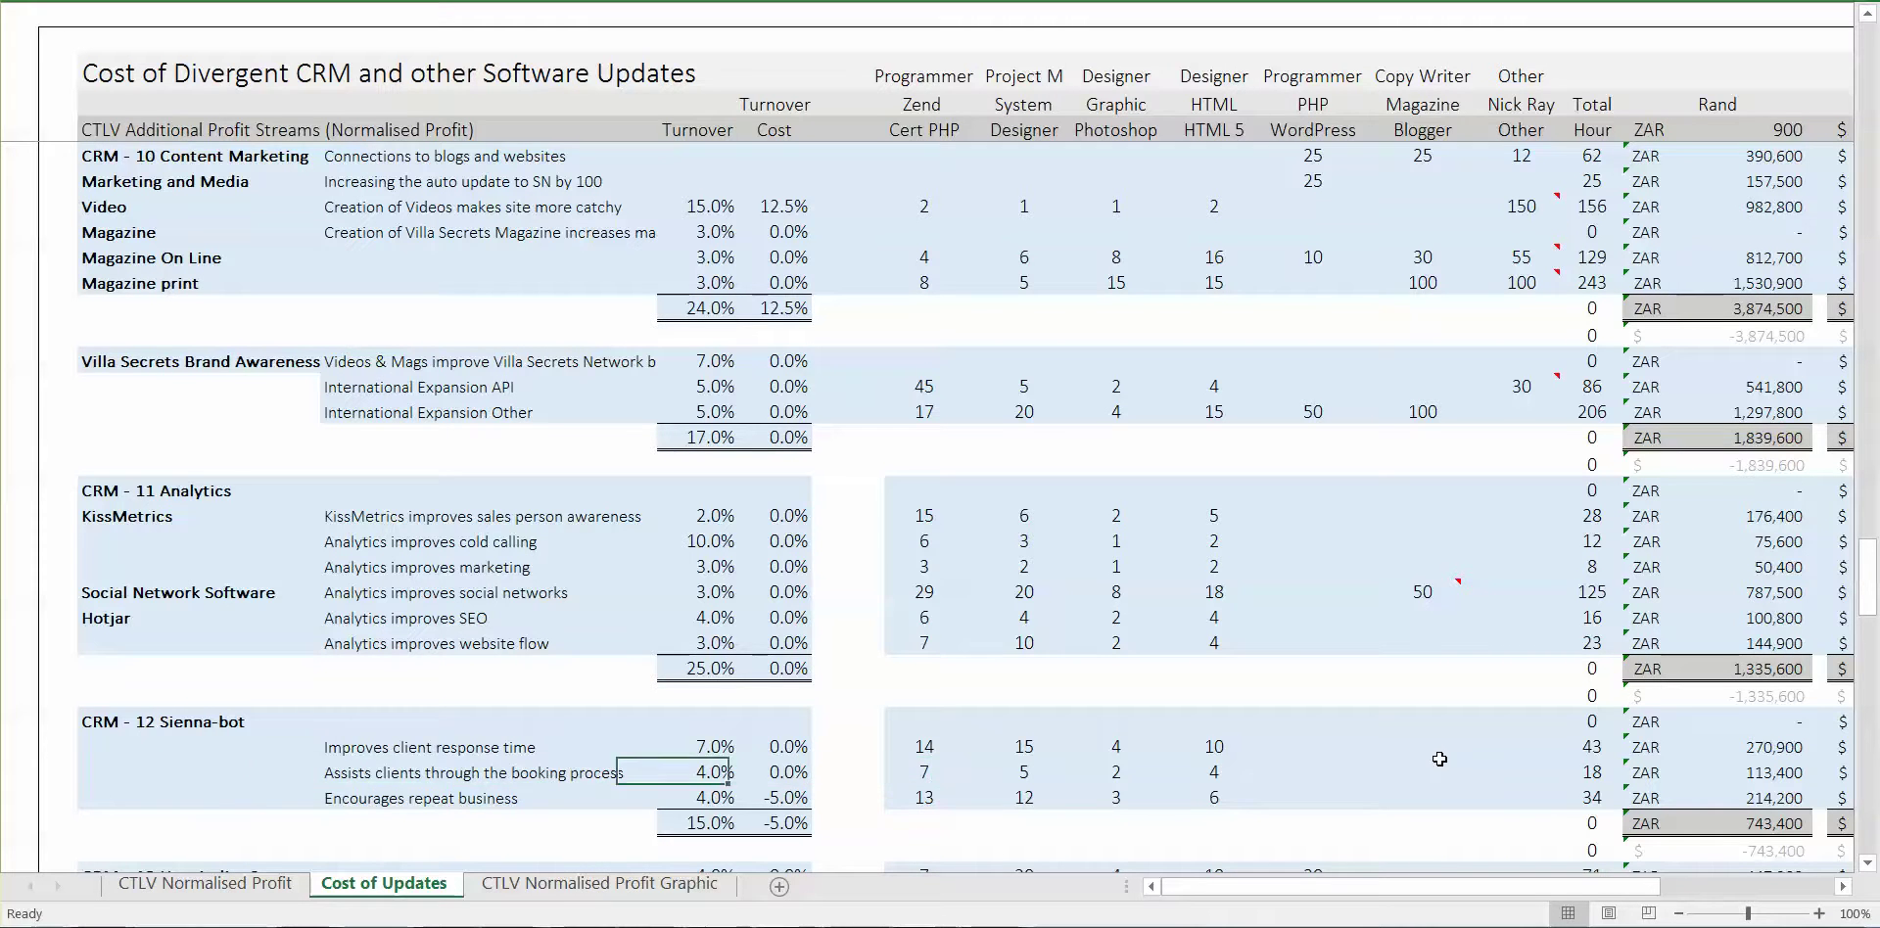
{"action": "key", "text": "Right"}
{"action": "key", "text": "Right"}
{"action": "key", "text": "Right"}
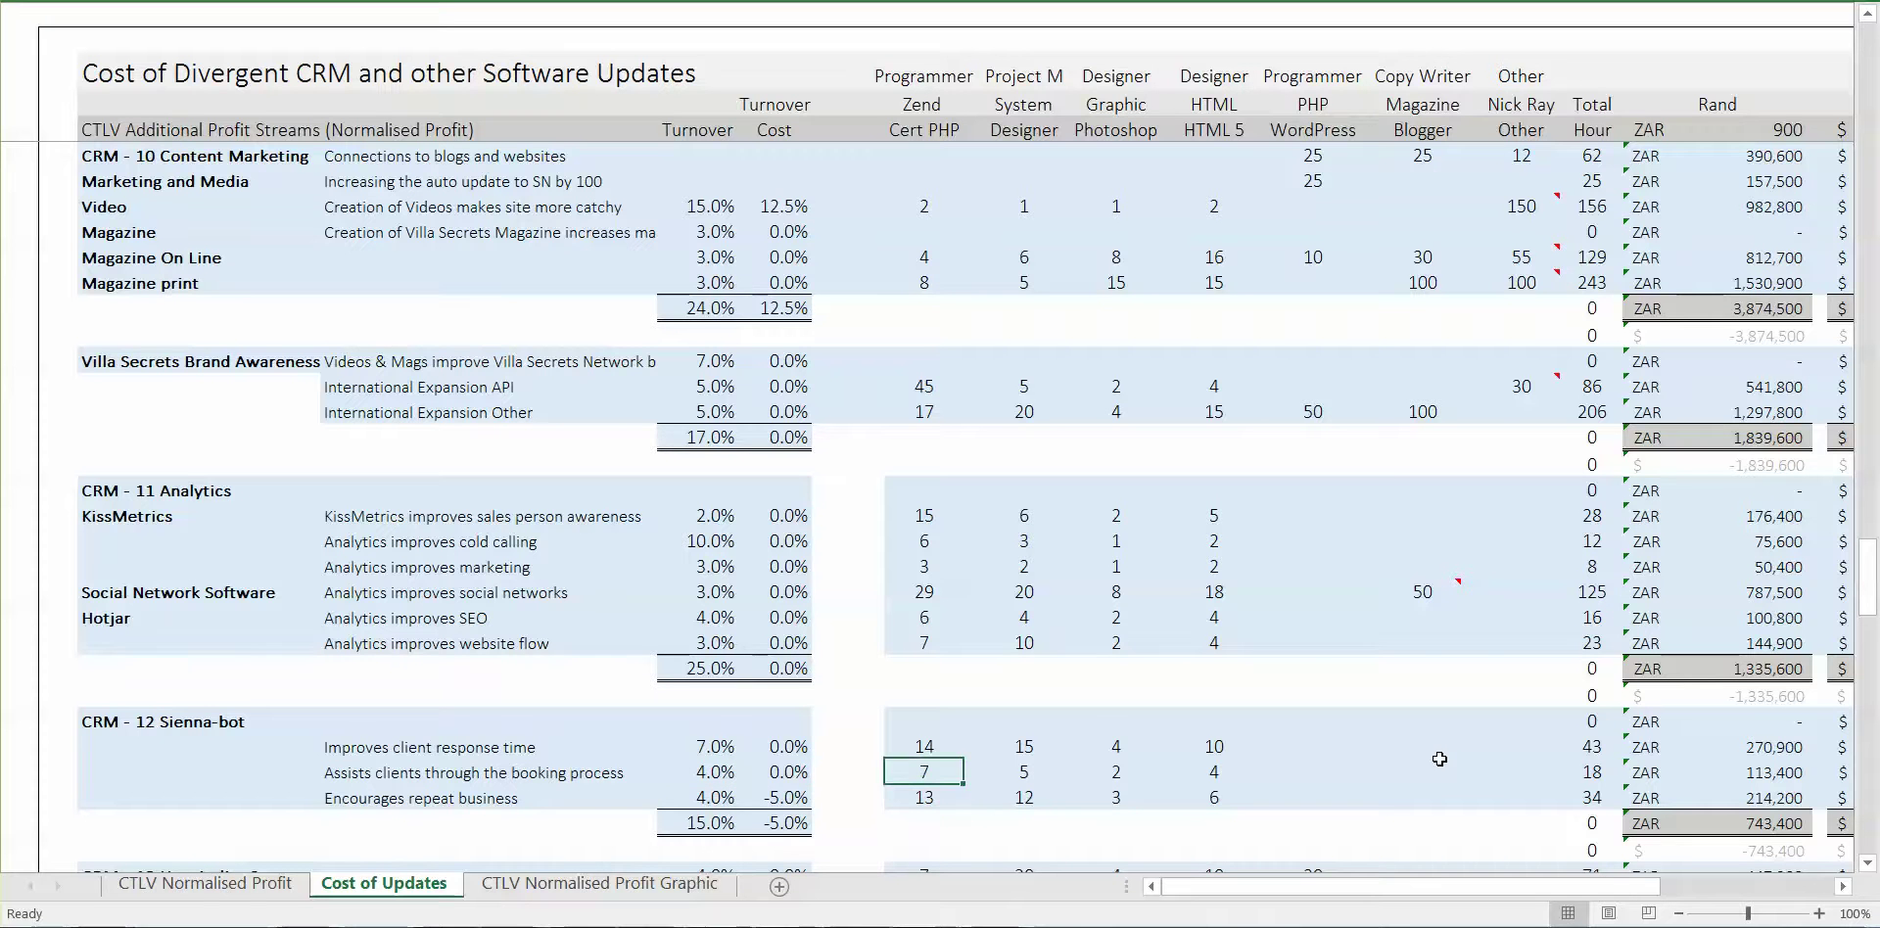
Examine the turnover effects and programmer hours of Sienna-bot's Encourages repeat business item
{"action": "key", "text": "Left"}
{"action": "key", "text": "Left"}
{"action": "key", "text": "Left"}
{"action": "key", "text": "Left"}
{"action": "key", "text": "Down"}
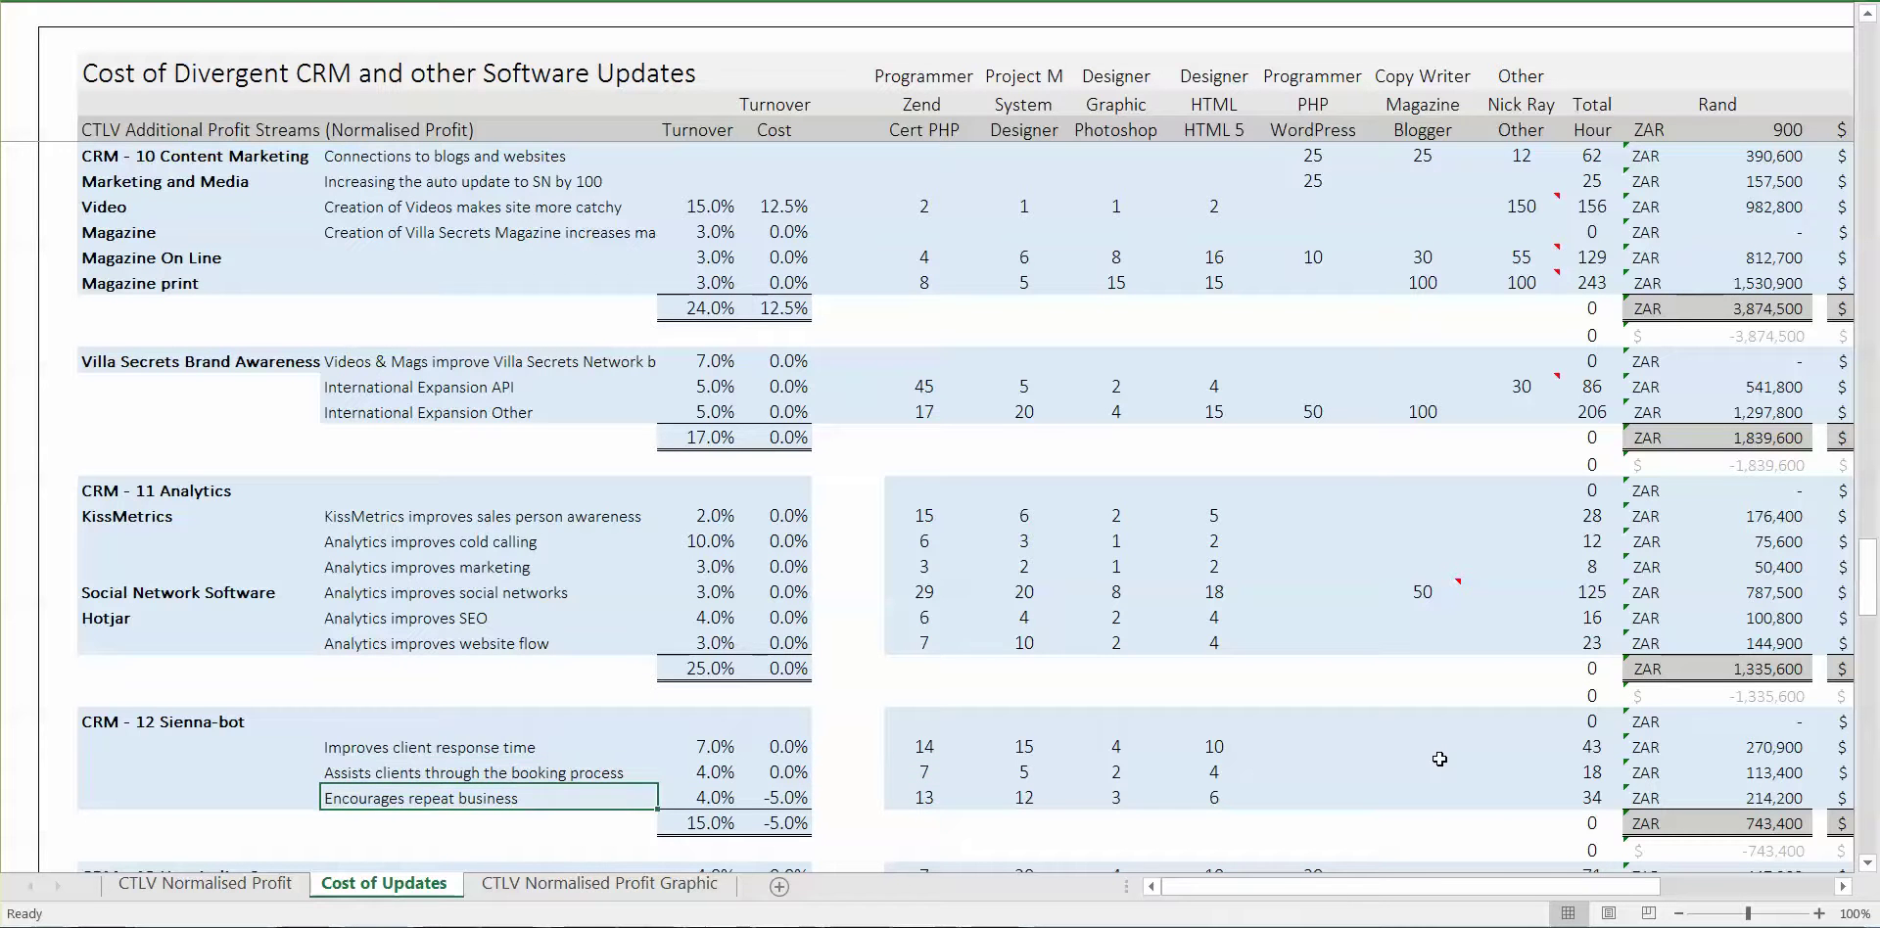
{"action": "key", "text": "Right"}
{"action": "key", "text": "Right"}
{"action": "key", "text": "Right"}
{"action": "key", "text": "Right"}
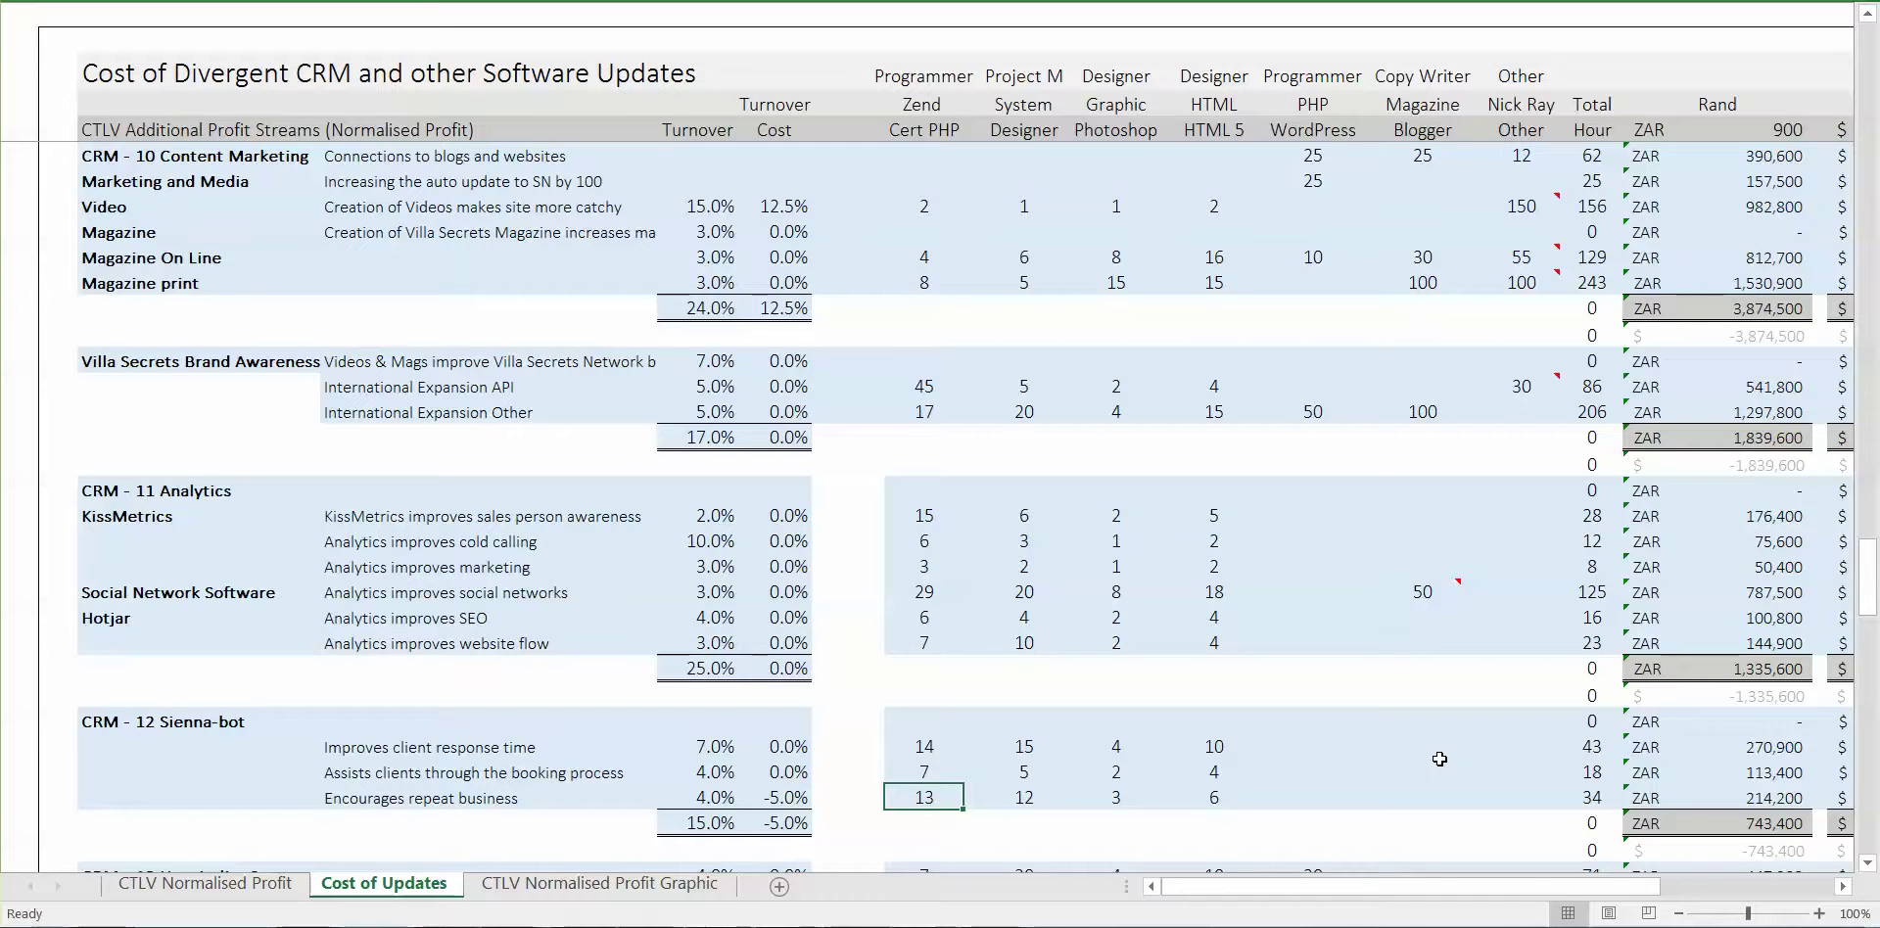
Examine the remaining role hours and cost of Sienna-bot's Encourages repeat business item and the section's total
{"action": "key", "text": "Right"}
{"action": "key", "text": "Right"}
{"action": "key", "text": "Right"}
{"action": "key", "text": "Right"}
{"action": "key", "text": "Right"}
{"action": "key", "text": "Left"}
{"action": "key", "text": "Left"}
{"action": "key", "text": "Left"}
{"action": "key", "text": "Right"}
{"action": "key", "text": "Right"}
{"action": "key", "text": "Right"}
{"action": "key", "text": "Right"}
{"action": "key", "text": "Right"}
{"action": "key", "text": "Right"}
{"action": "key", "text": "Right"}
{"action": "key", "text": "Right"}
{"action": "key", "text": "Right"}
{"action": "key", "text": "Down"}
{"action": "key", "text": "Right"}
Go to the CRM - 13 Hospitality Systems section and look over its heading and items
{"action": "key", "text": "Left"}
{"action": "key", "text": "Left"}
{"action": "key", "text": "Left"}
{"action": "key", "text": "Left"}
{"action": "key", "text": "Left"}
{"action": "key", "text": "Left"}
{"action": "key", "text": "Left"}
{"action": "key", "text": "Left"}
{"action": "key", "text": "Home"}
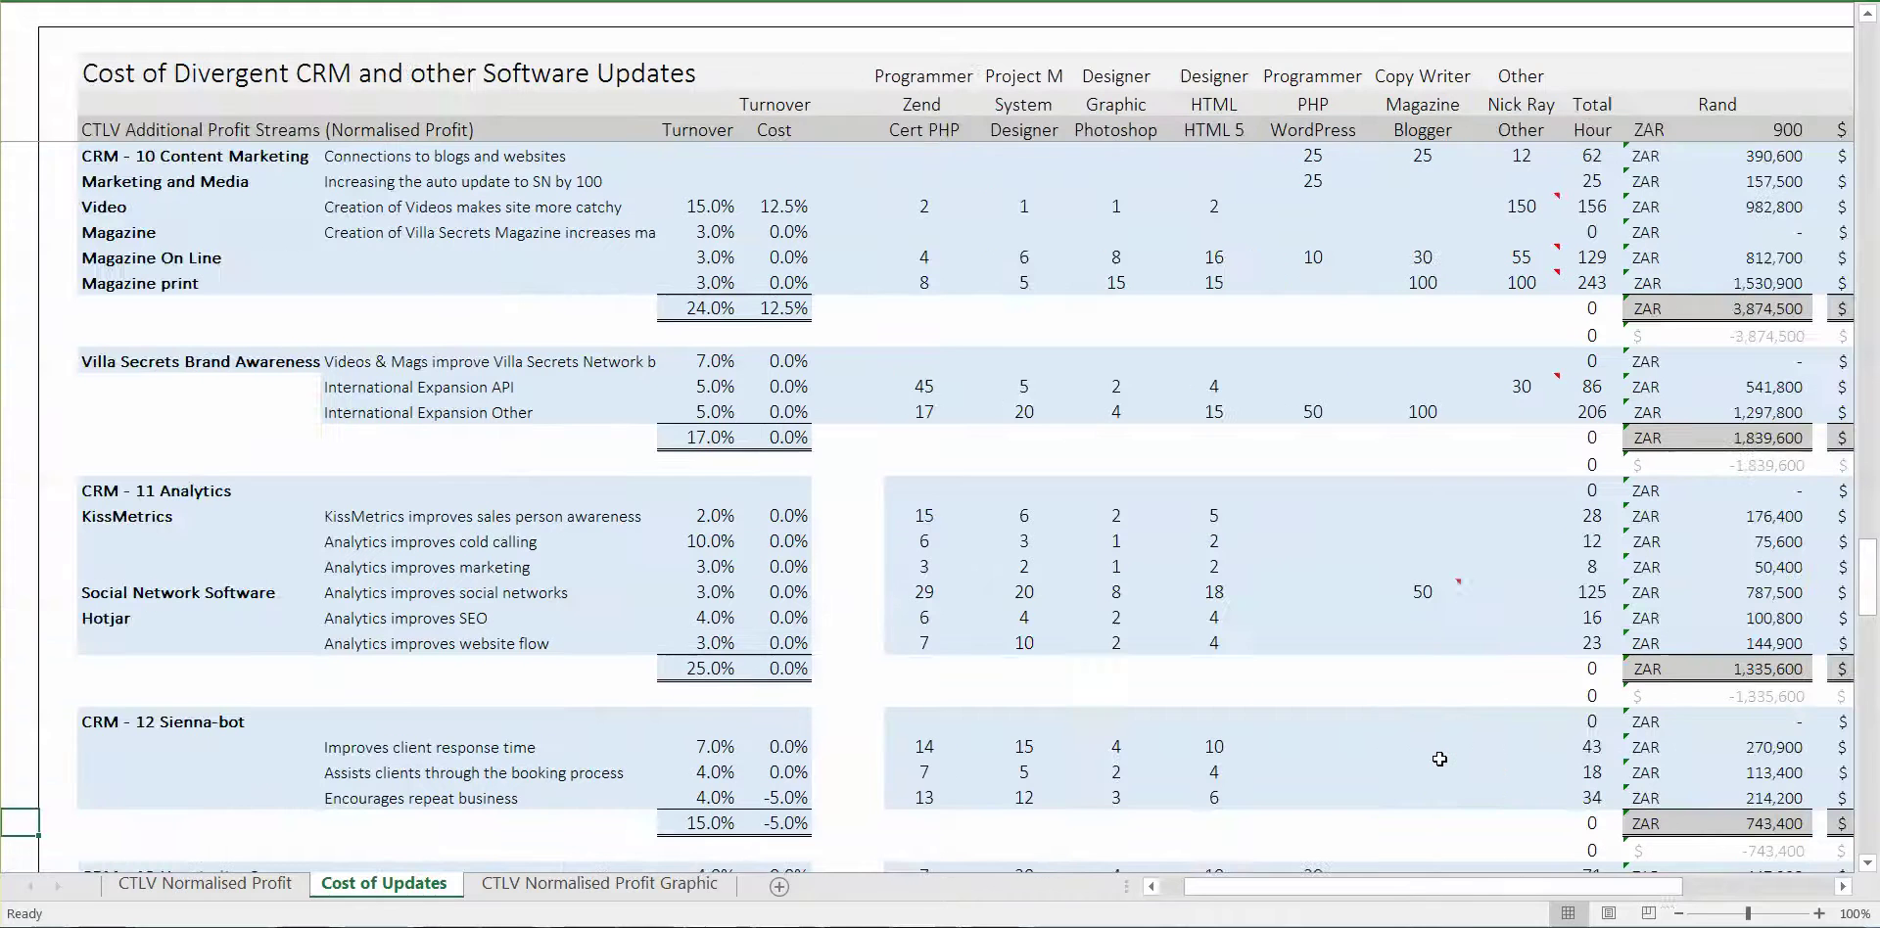
{"action": "key", "text": "Down"}
{"action": "key", "text": "Down"}
{"action": "key", "text": "Down"}
{"action": "key", "text": "Down"}
{"action": "key", "text": "Down"}
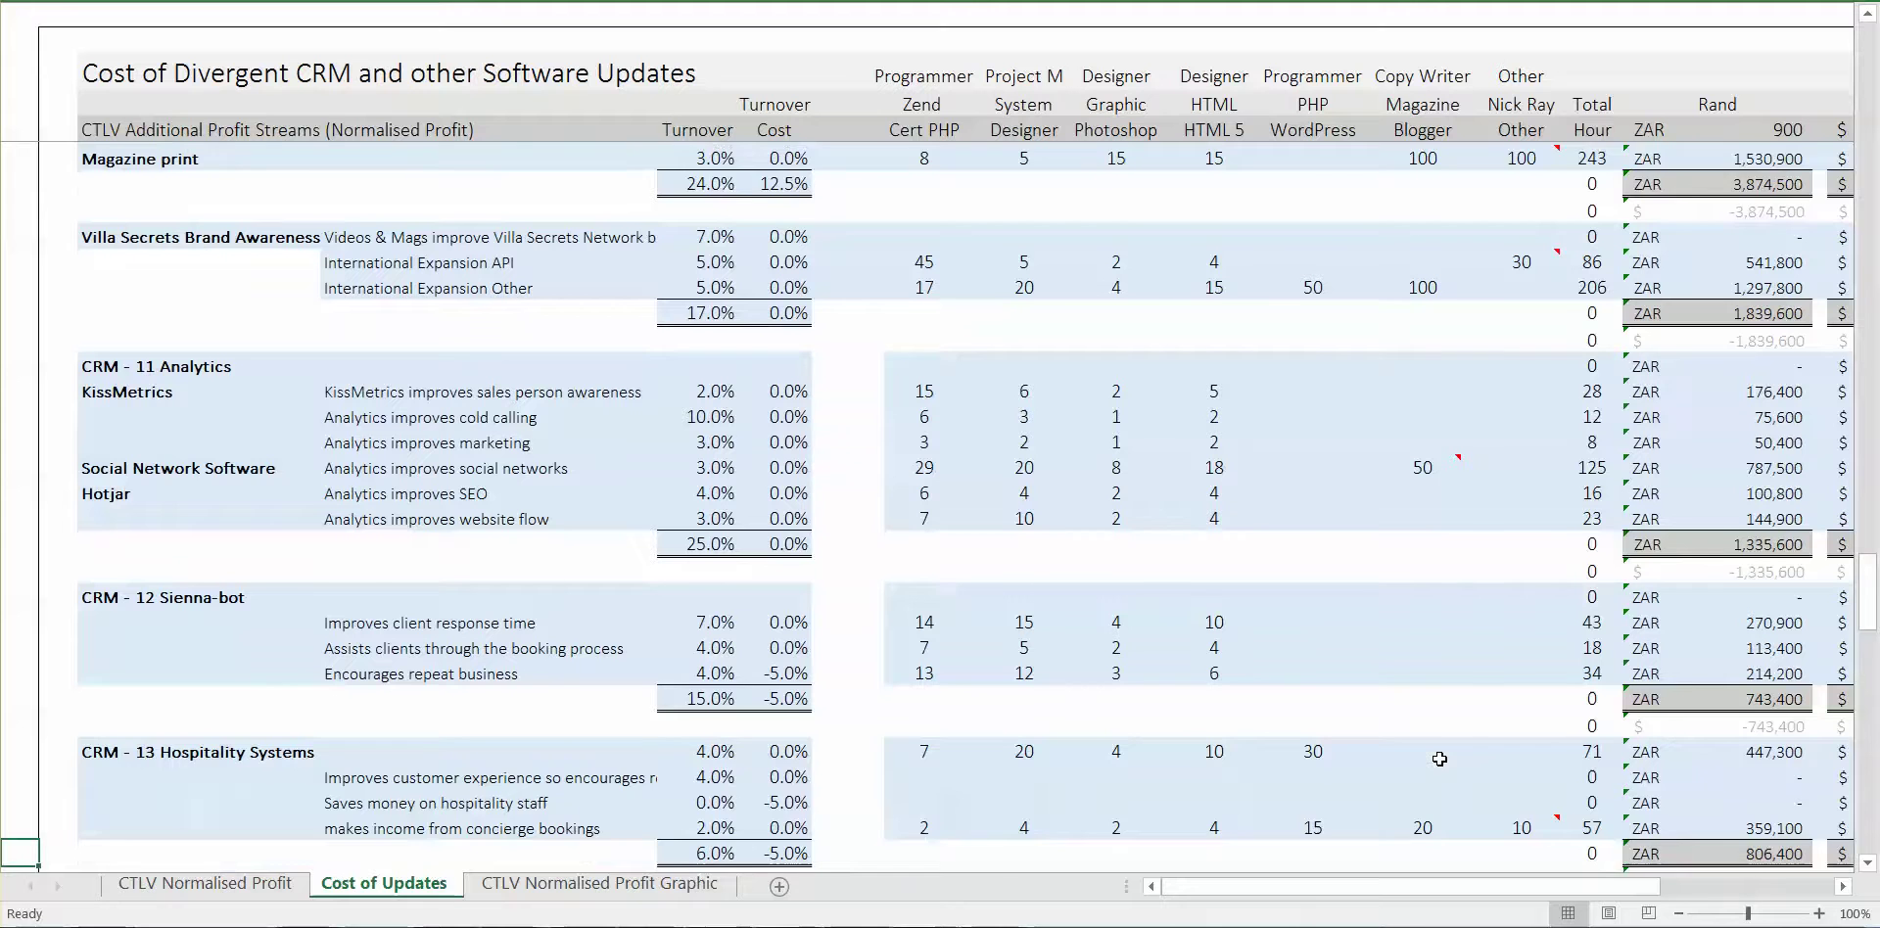
{"action": "key", "text": "Up"}
{"action": "key", "text": "Up"}
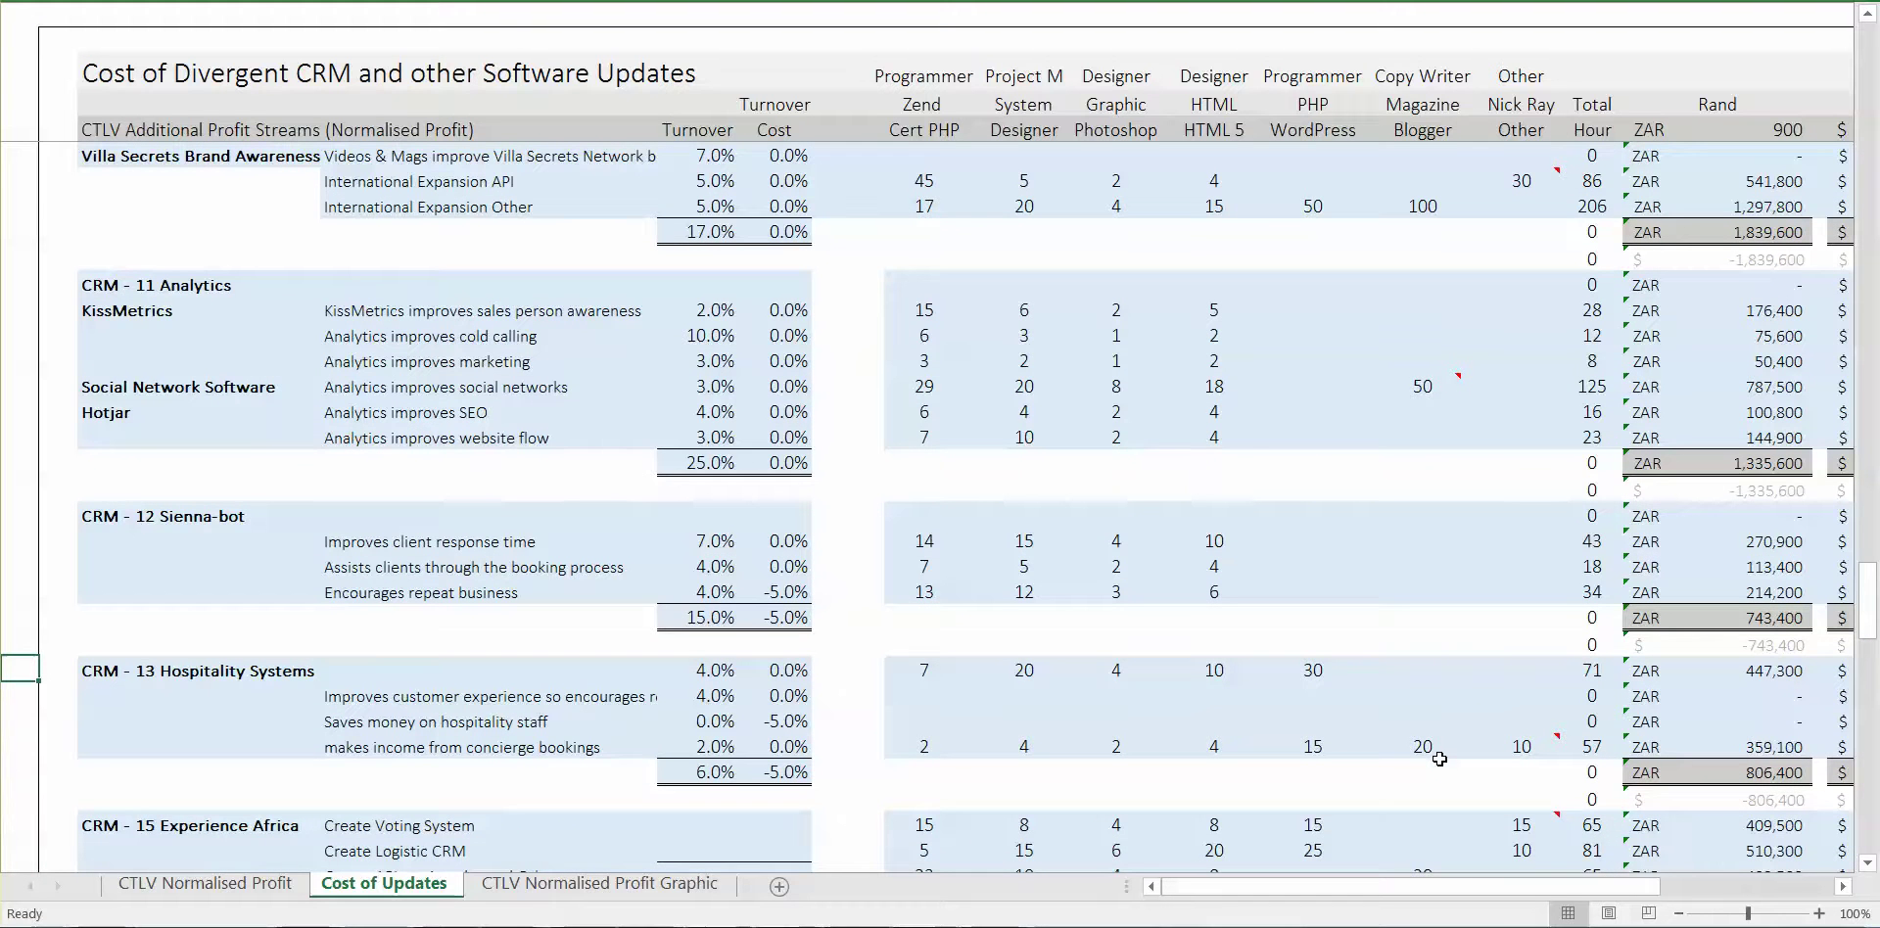
{"action": "key", "text": "Up"}
Examine the turnover effects and role hours in the CRM - 13 Hospitality Systems heading row
{"action": "key", "text": "Right"}
{"action": "key", "text": "Down"}
{"action": "key", "text": "Right"}
{"action": "key", "text": "Right"}
{"action": "key", "text": "Right"}
{"action": "key", "text": "Right"}
{"action": "key", "text": "Right"}
{"action": "key", "text": "Right"}
{"action": "key", "text": "Right"}
{"action": "key", "text": "Right"}
{"action": "key", "text": "Right"}
{"action": "key", "text": "Right"}
{"action": "key", "text": "Left"}
{"action": "key", "text": "Right"}
{"action": "key", "text": "Right"}
Examine the role hours for Hospitality Systems' concierge bookings item and the section's total cost in rand
{"action": "key", "text": "Down"}
{"action": "key", "text": "Down"}
{"action": "key", "text": "Down"}
{"action": "left_click", "coordinate": [1439, 758]}
{"action": "key", "text": "Left"}
{"action": "key", "text": "Right"}
{"action": "key", "text": "Right"}
{"action": "key", "text": "Right"}
{"action": "key", "text": "Right"}
{"action": "key", "text": "Down"}
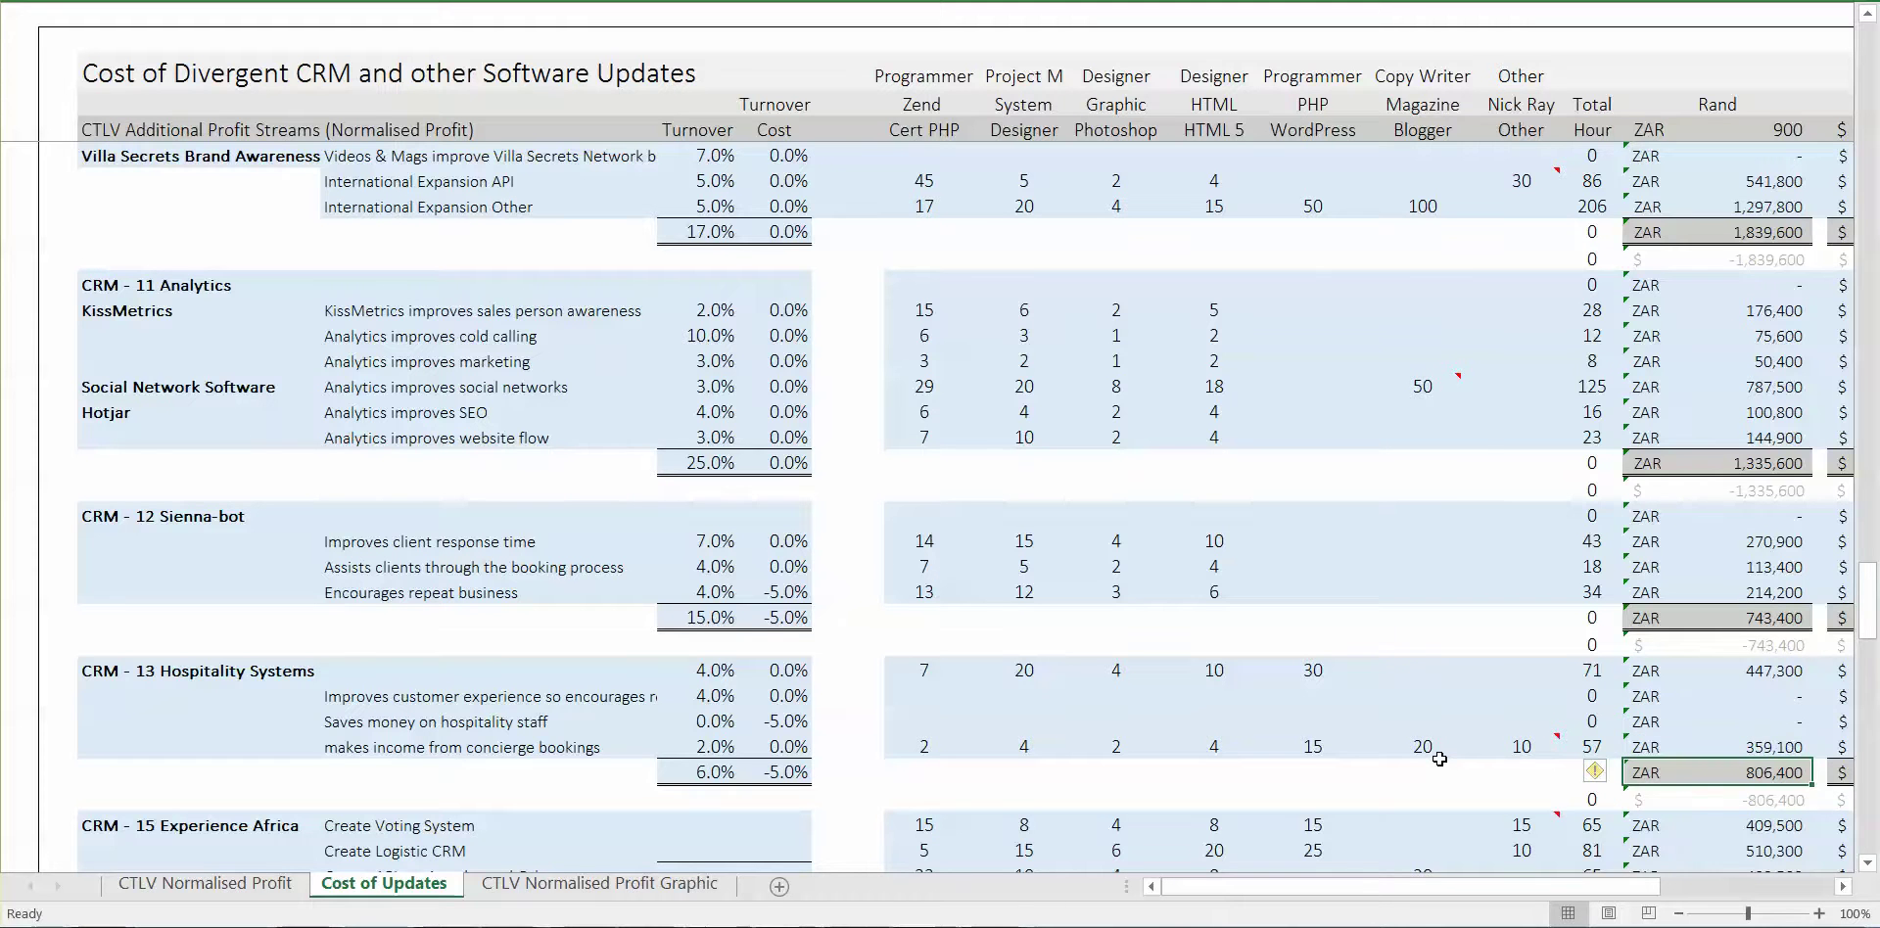
Read the Hospitality Systems benefit descriptions for customer experience, staff savings and concierge bookings income
{"action": "key", "text": "Left"}
{"action": "key", "text": "Left"}
{"action": "key", "text": "Left"}
{"action": "key", "text": "Left"}
{"action": "key", "text": "Left"}
{"action": "key", "text": "Left"}
{"action": "key", "text": "Left"}
{"action": "key", "text": "Up"}
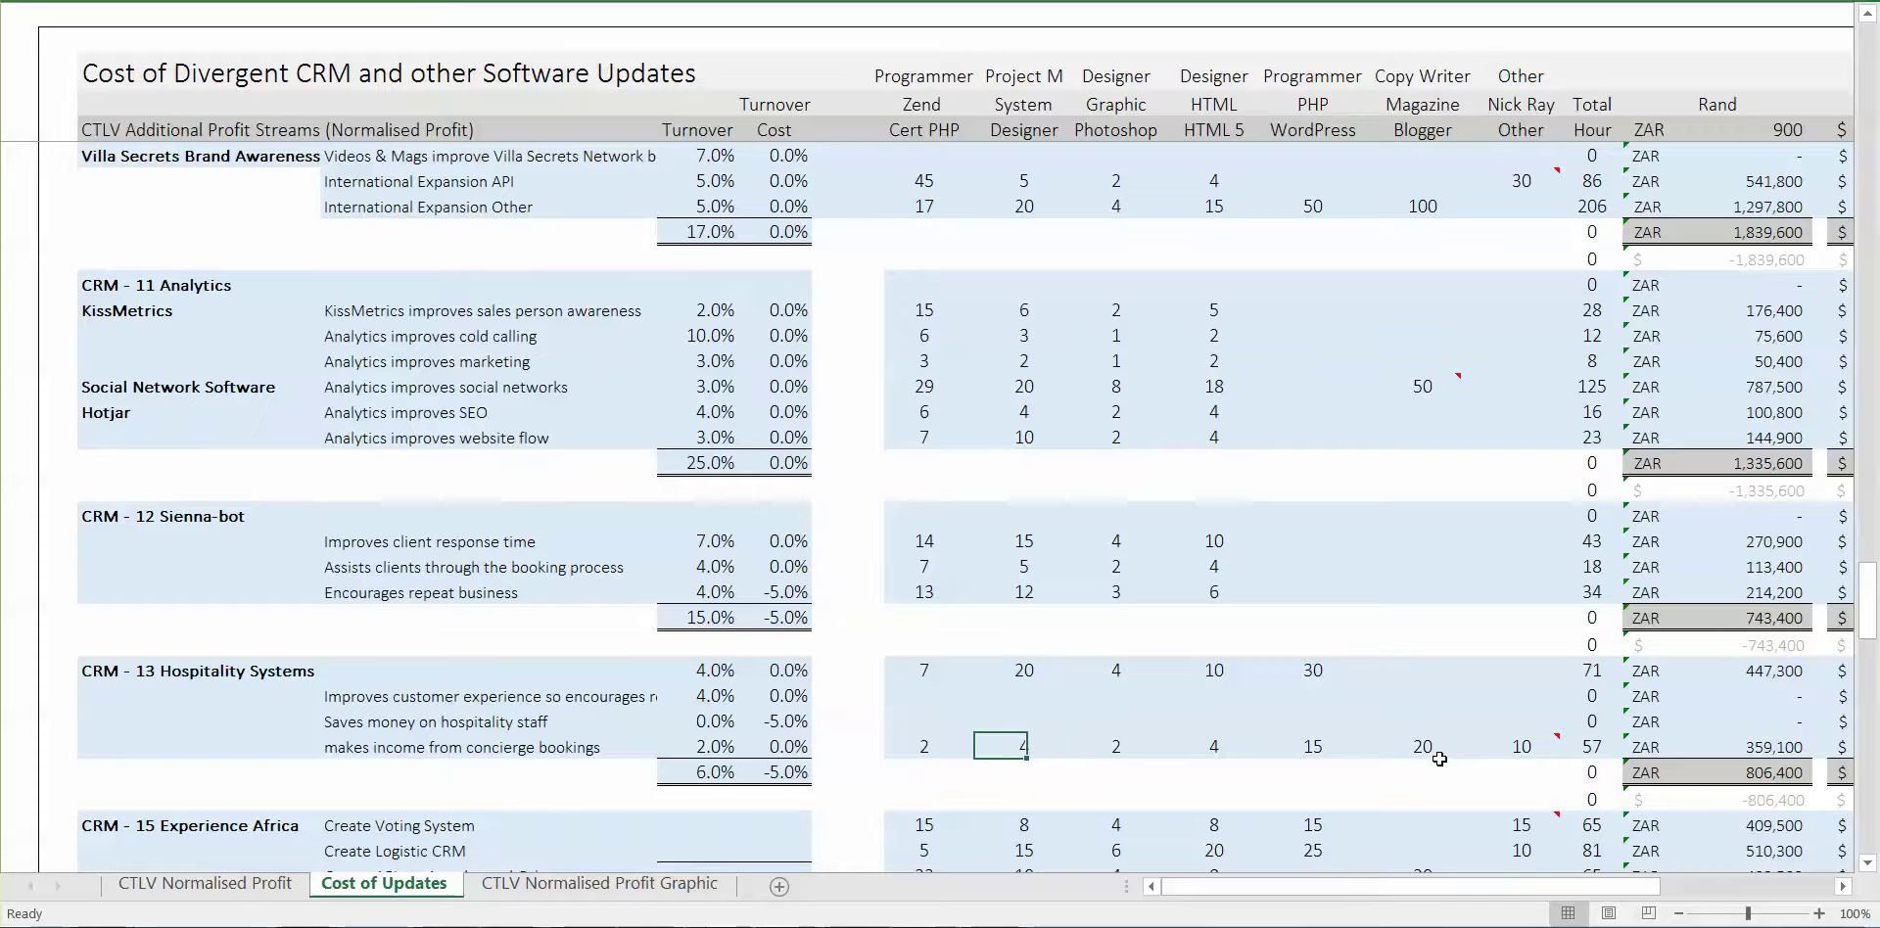
{"action": "key", "text": "Left"}
{"action": "key", "text": "Left"}
{"action": "key", "text": "Left"}
{"action": "key", "text": "Left"}
{"action": "key", "text": "Left"}
{"action": "key", "text": "Left"}
{"action": "key", "text": "Right"}
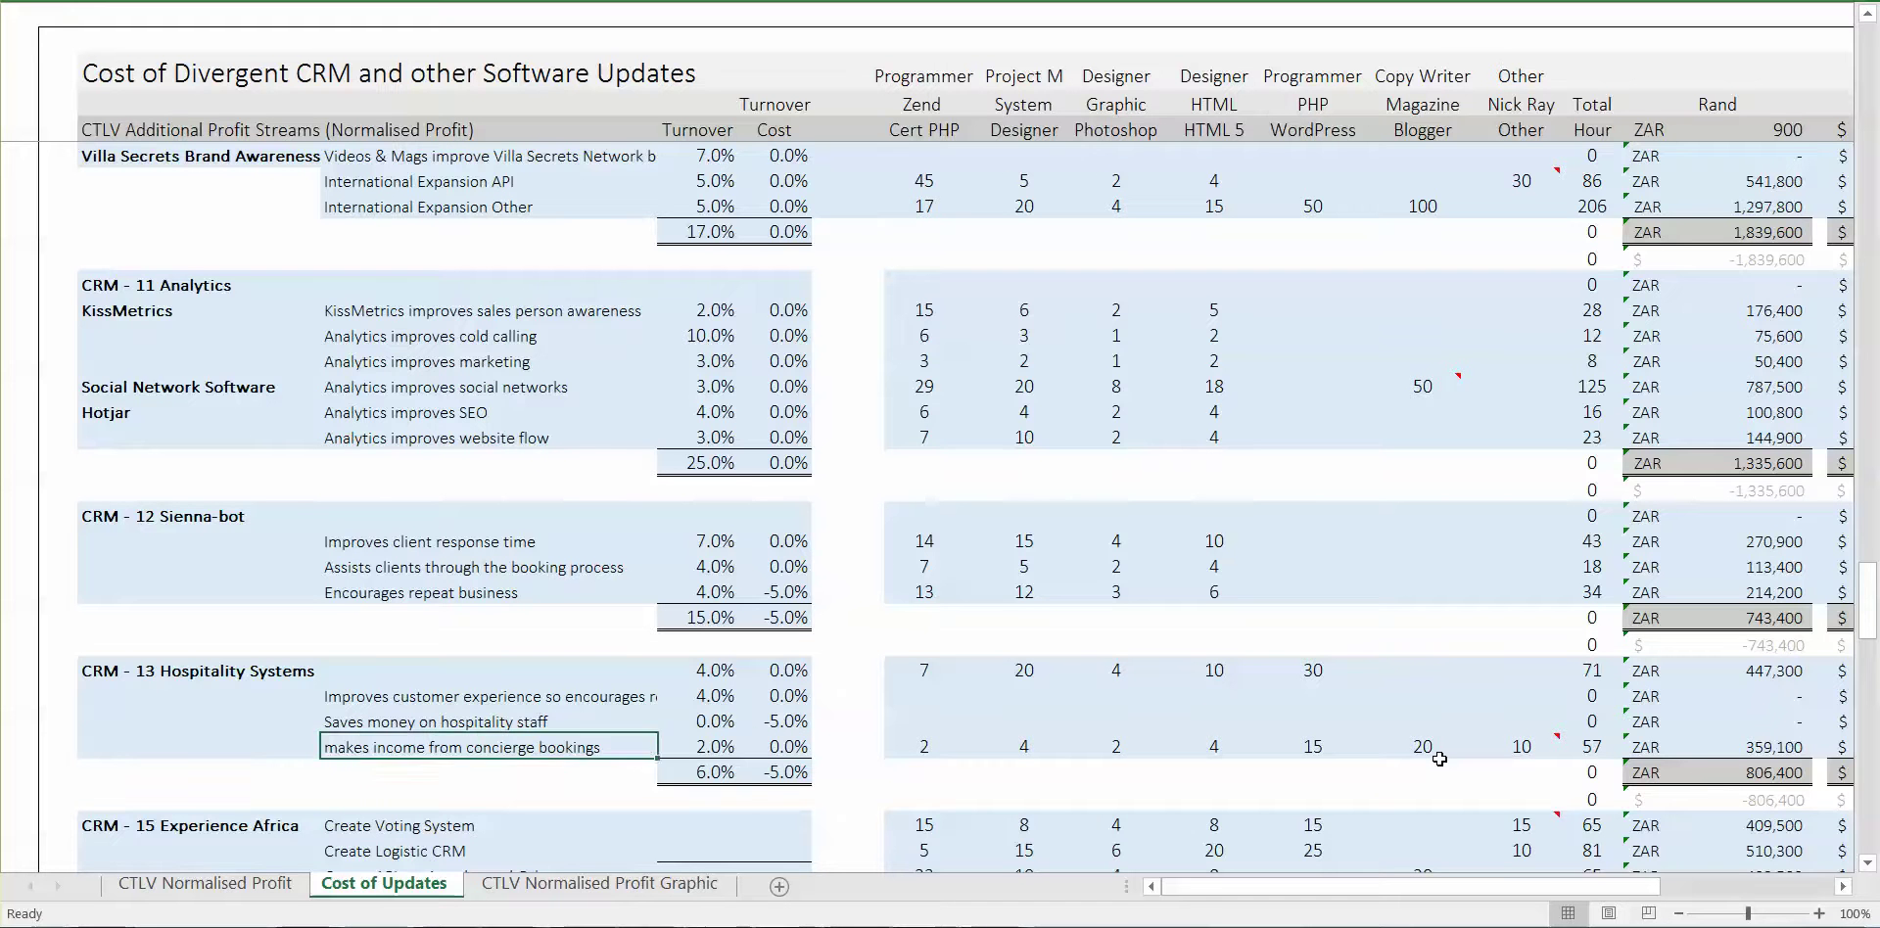
{"action": "key", "text": "Up"}
{"action": "key", "text": "Up"}
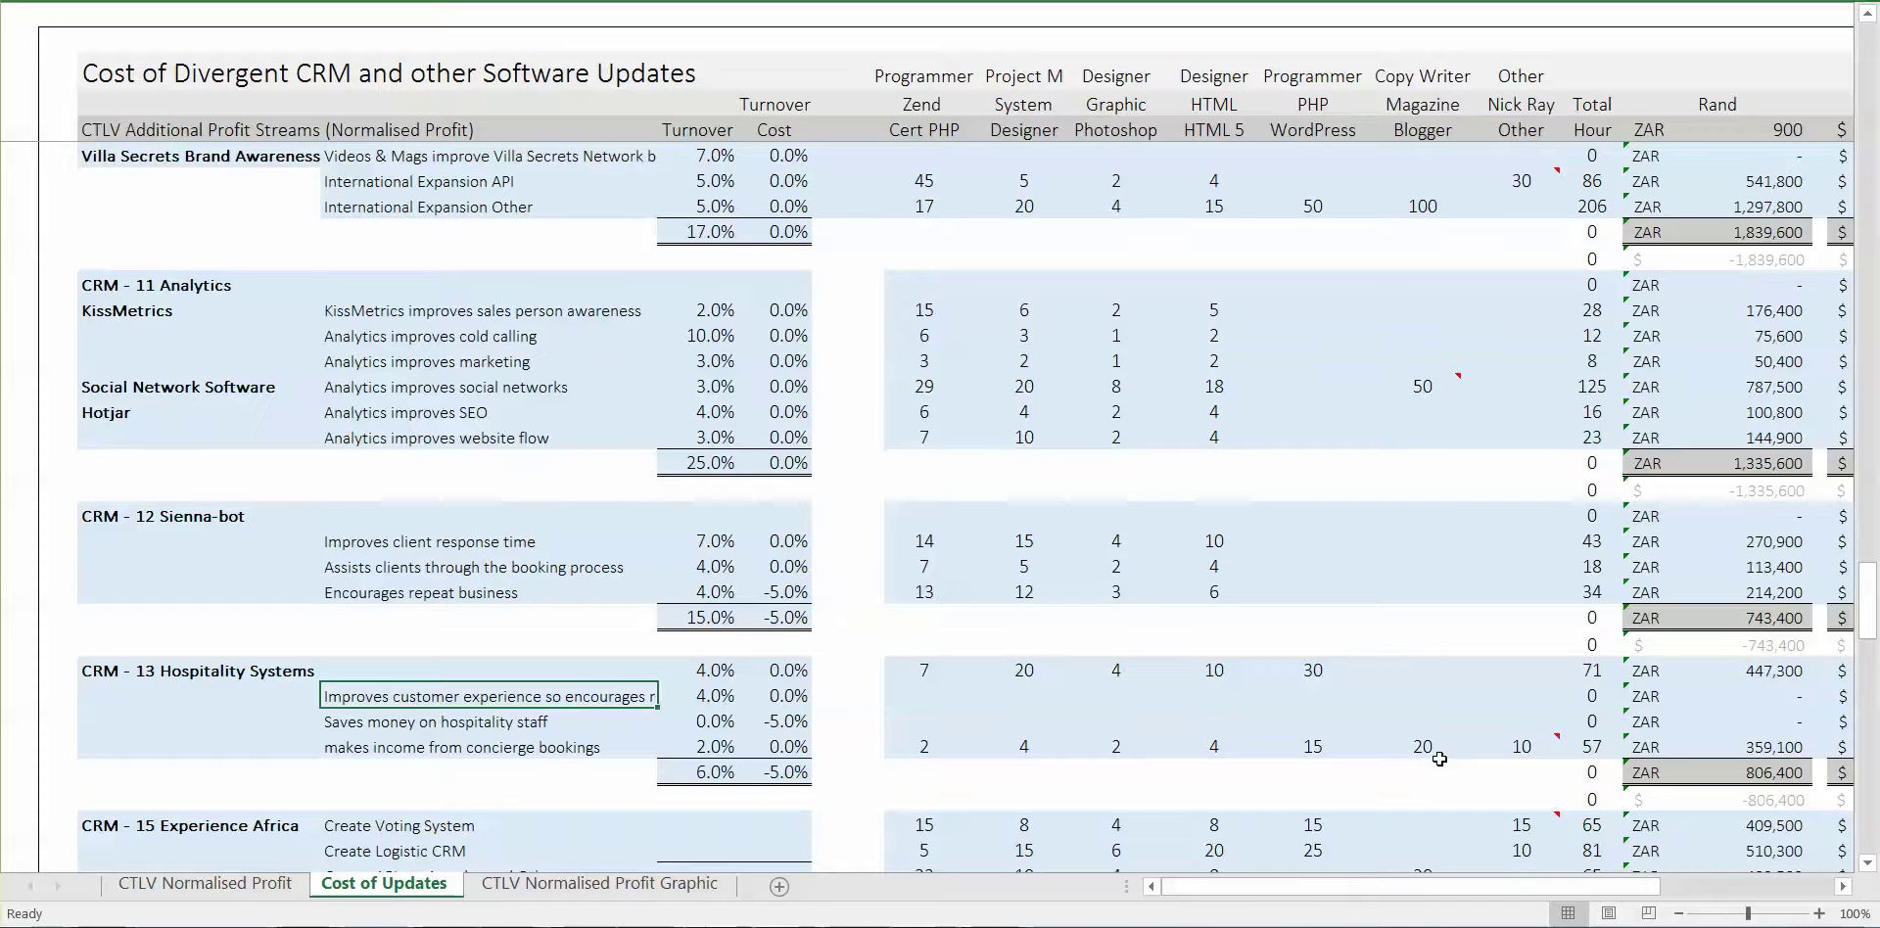
{"action": "key", "text": "Down"}
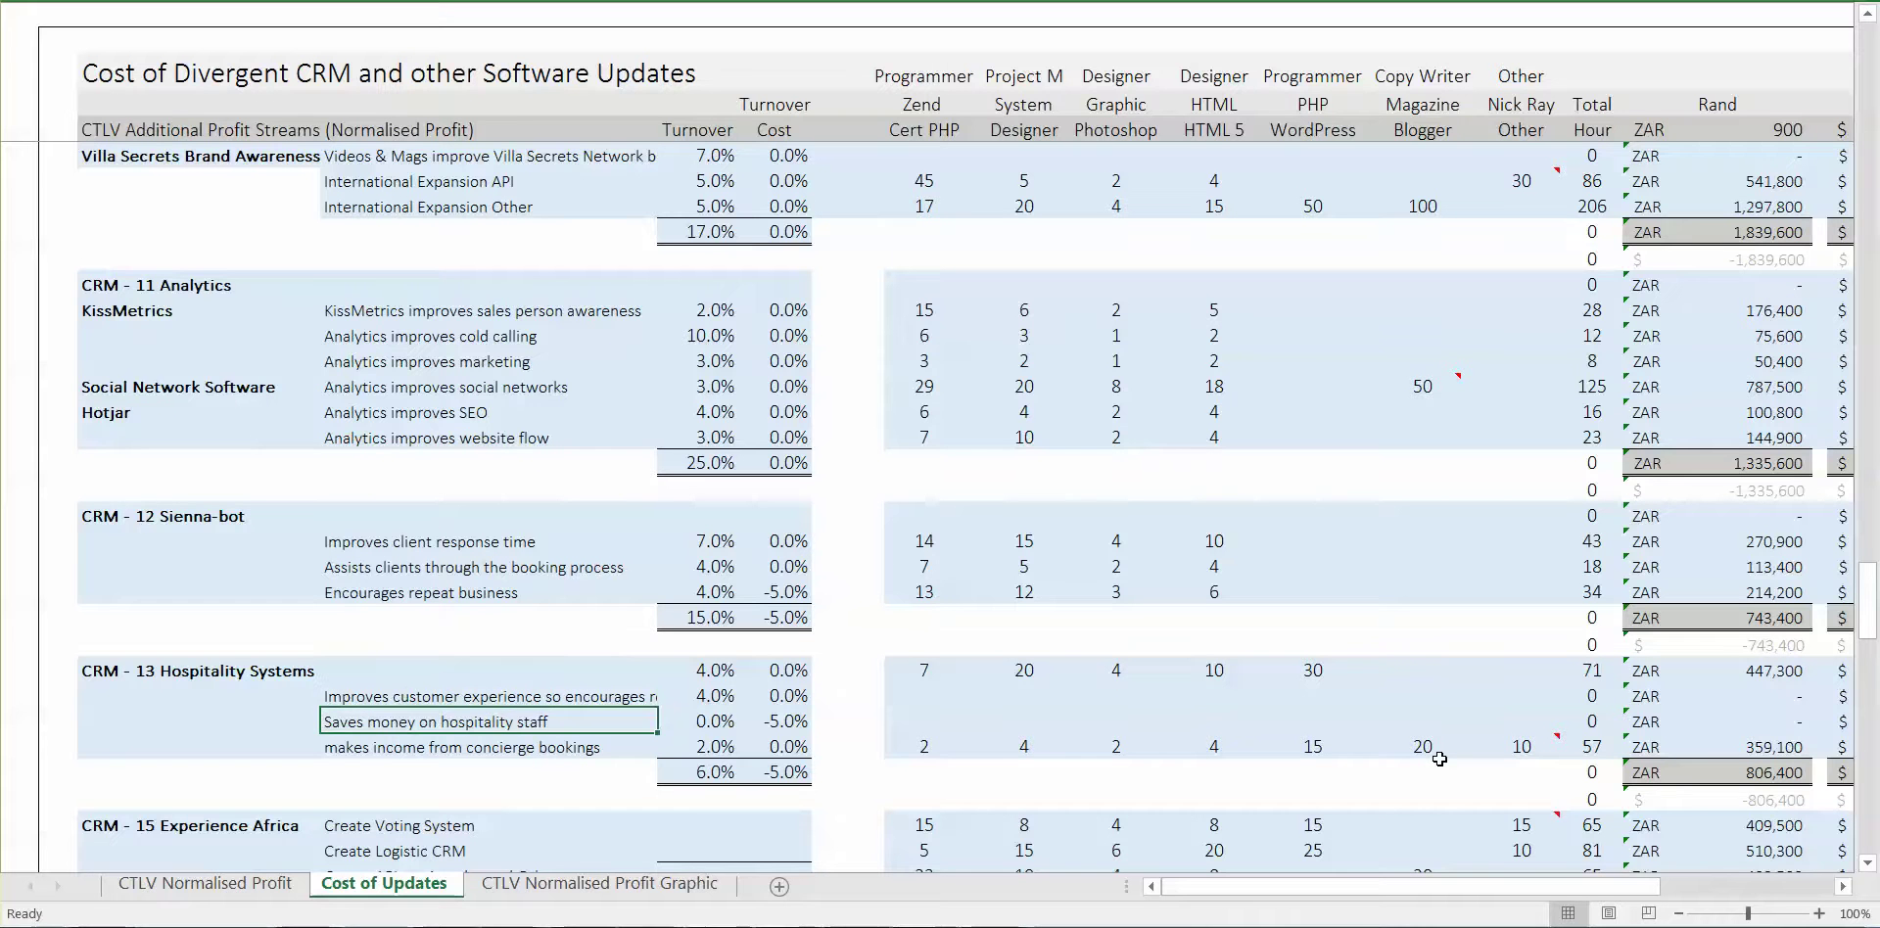
{"action": "key", "text": "Down"}
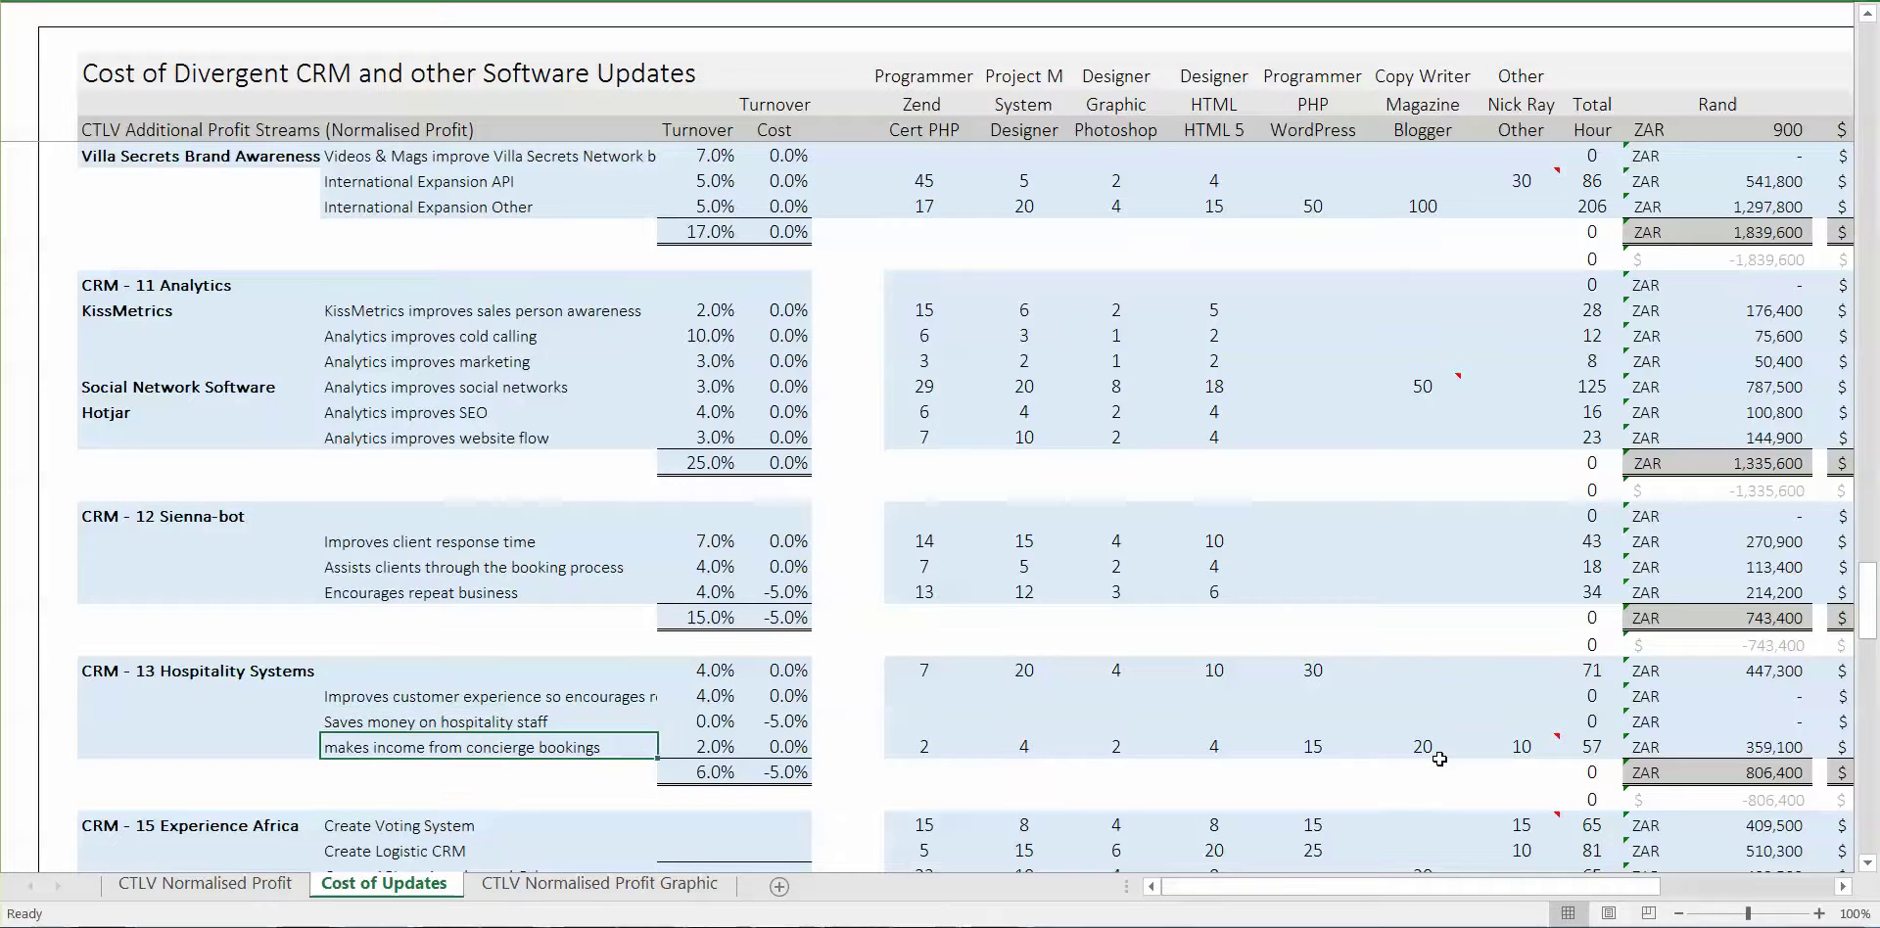
Examine the concierge bookings item's turnover effects and hours for each role, including the Other column
{"action": "key", "text": "Right"}
{"action": "key", "text": "Right"}
{"action": "key", "text": "Right"}
{"action": "key", "text": "Right"}
{"action": "key", "text": "Right"}
{"action": "key", "text": "Right"}
{"action": "key", "text": "Right"}
{"action": "key", "text": "Right"}
{"action": "key", "text": "Right"}
{"action": "key", "text": "Right"}
{"action": "key", "text": "Right"}
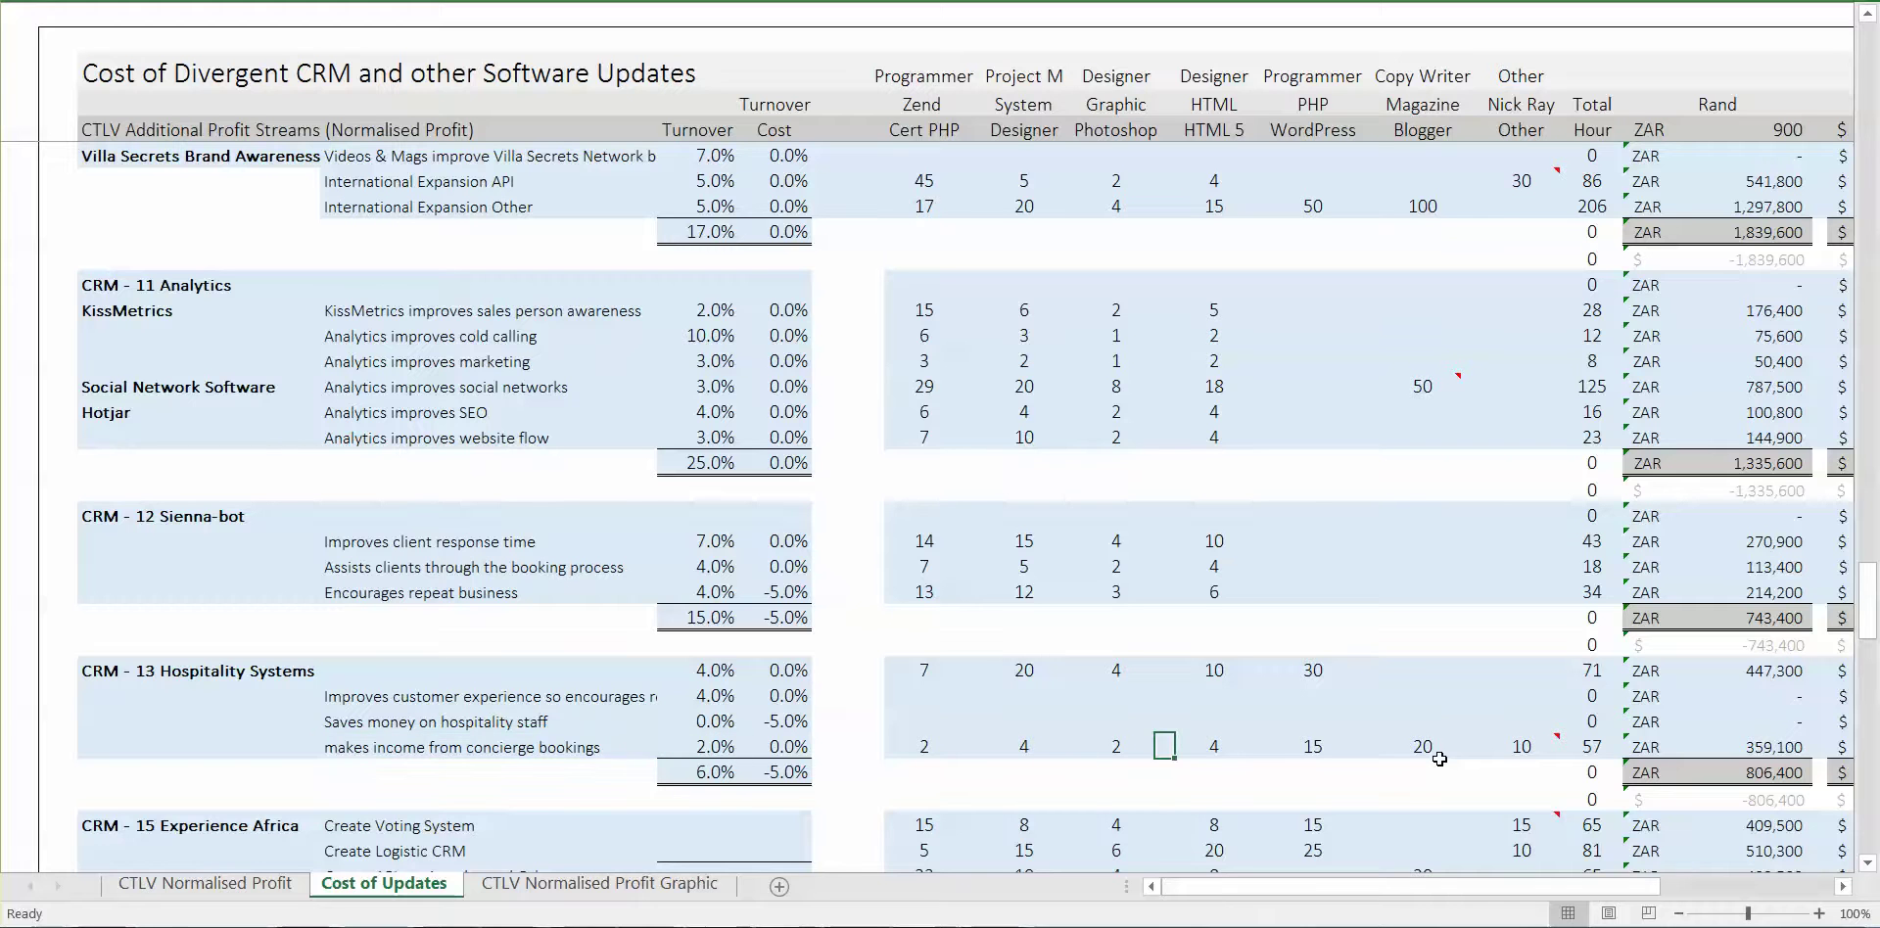
{"action": "key", "text": "Right"}
{"action": "key", "text": "Right"}
{"action": "key", "text": "Right"}
{"action": "key", "text": "Right"}
{"action": "key", "text": "Right"}
{"action": "key", "text": "Right"}
Go to the CRM - 15 Experience Africa section and look over its heading and items
{"action": "key", "text": "Down"}
{"action": "key", "text": "Down"}
{"action": "key", "text": "Down"}
{"action": "key", "text": "Down"}
{"action": "key", "text": "Down"}
{"action": "key", "text": "Down"}
{"action": "key", "text": "Down"}
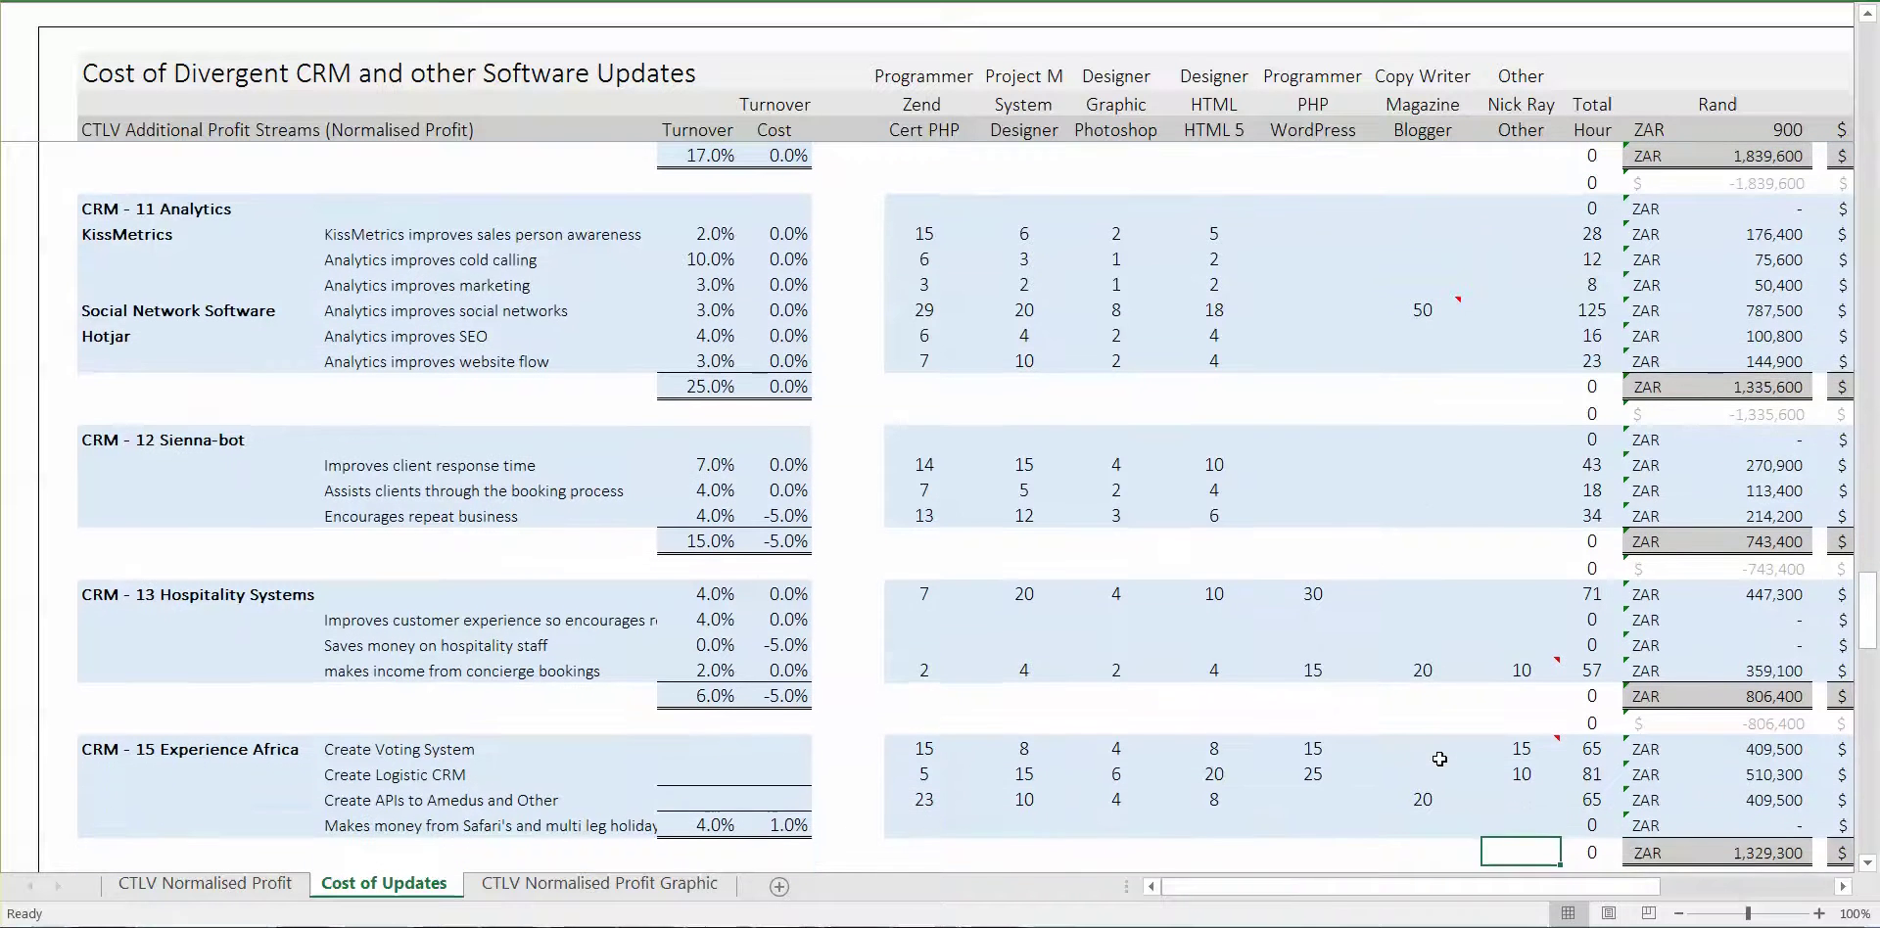
{"action": "key", "text": "Up"}
{"action": "key", "text": "Up"}
{"action": "key", "text": "Up"}
{"action": "key", "text": "Up"}
{"action": "key", "text": "Left"}
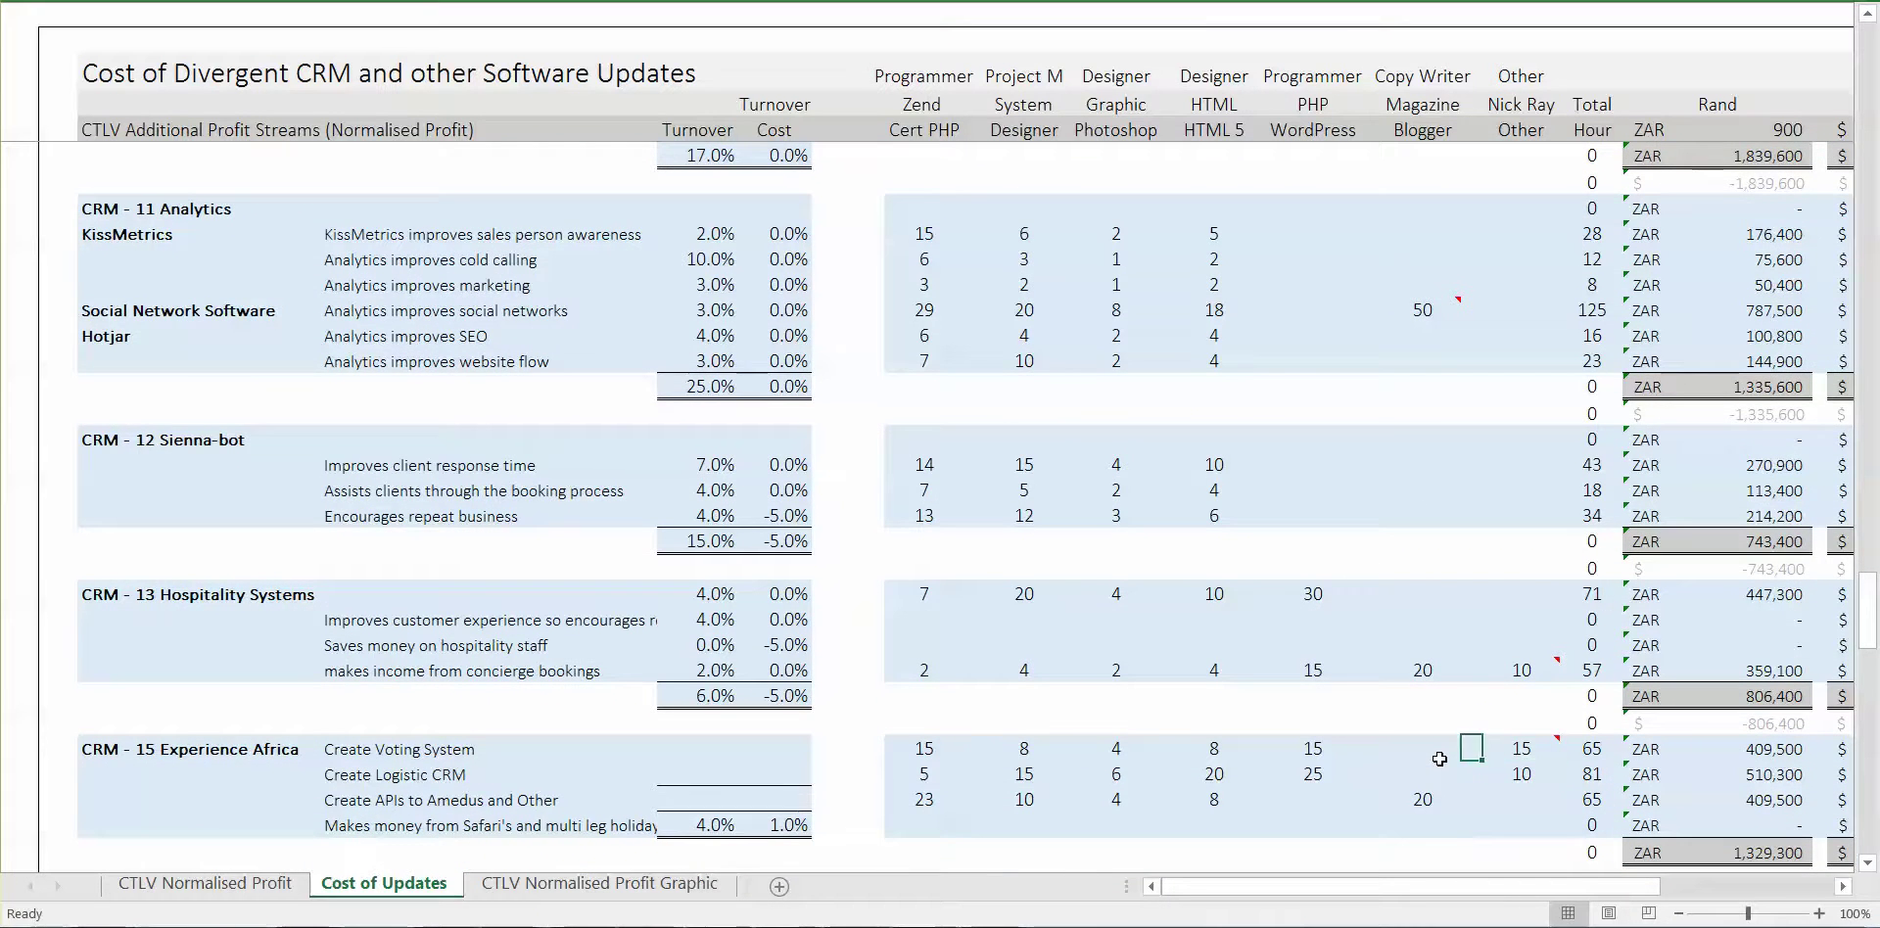
{"action": "key", "text": "Left"}
{"action": "key", "text": "Left"}
{"action": "key", "text": "Left"}
{"action": "key", "text": "Left"}
{"action": "key", "text": "Left"}
{"action": "key", "text": "Left"}
{"action": "key", "text": "Left"}
{"action": "key", "text": "Left"}
{"action": "key", "text": "Left"}
{"action": "key", "text": "Left"}
{"action": "key", "text": "Left"}
{"action": "key", "text": "Left"}
{"action": "key", "text": "Right"}
{"action": "key", "text": "Right"}
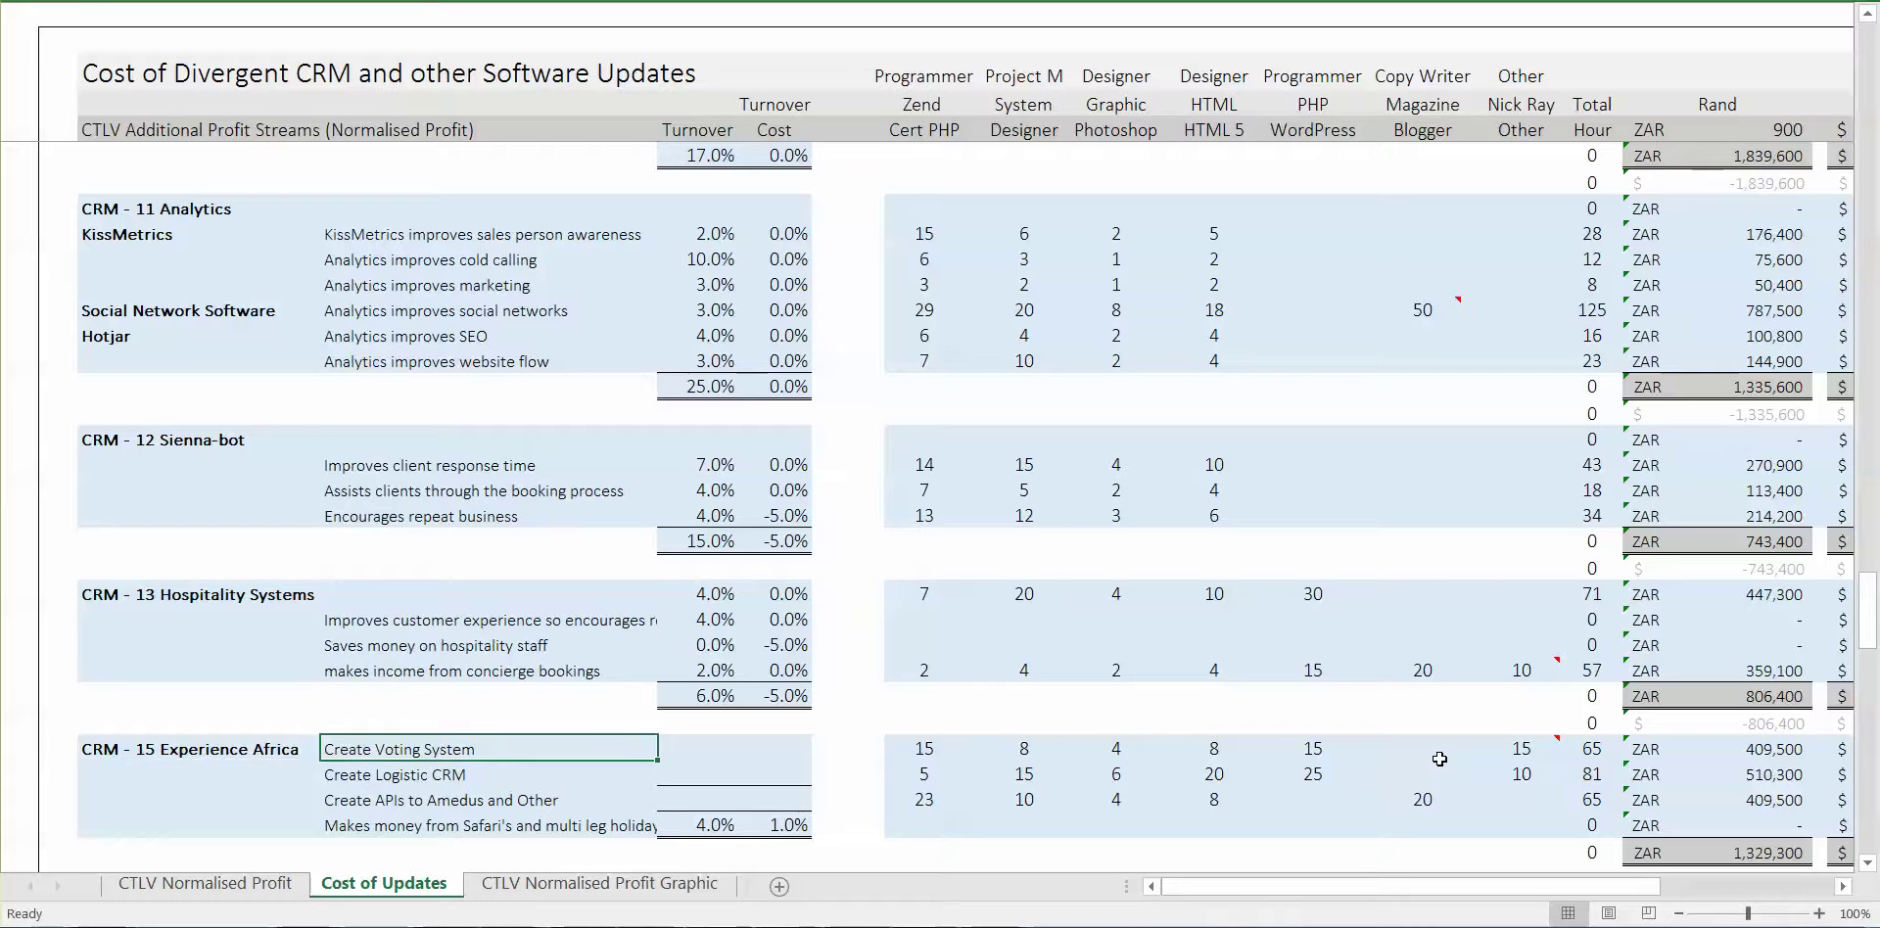
{"action": "key", "text": "Left"}
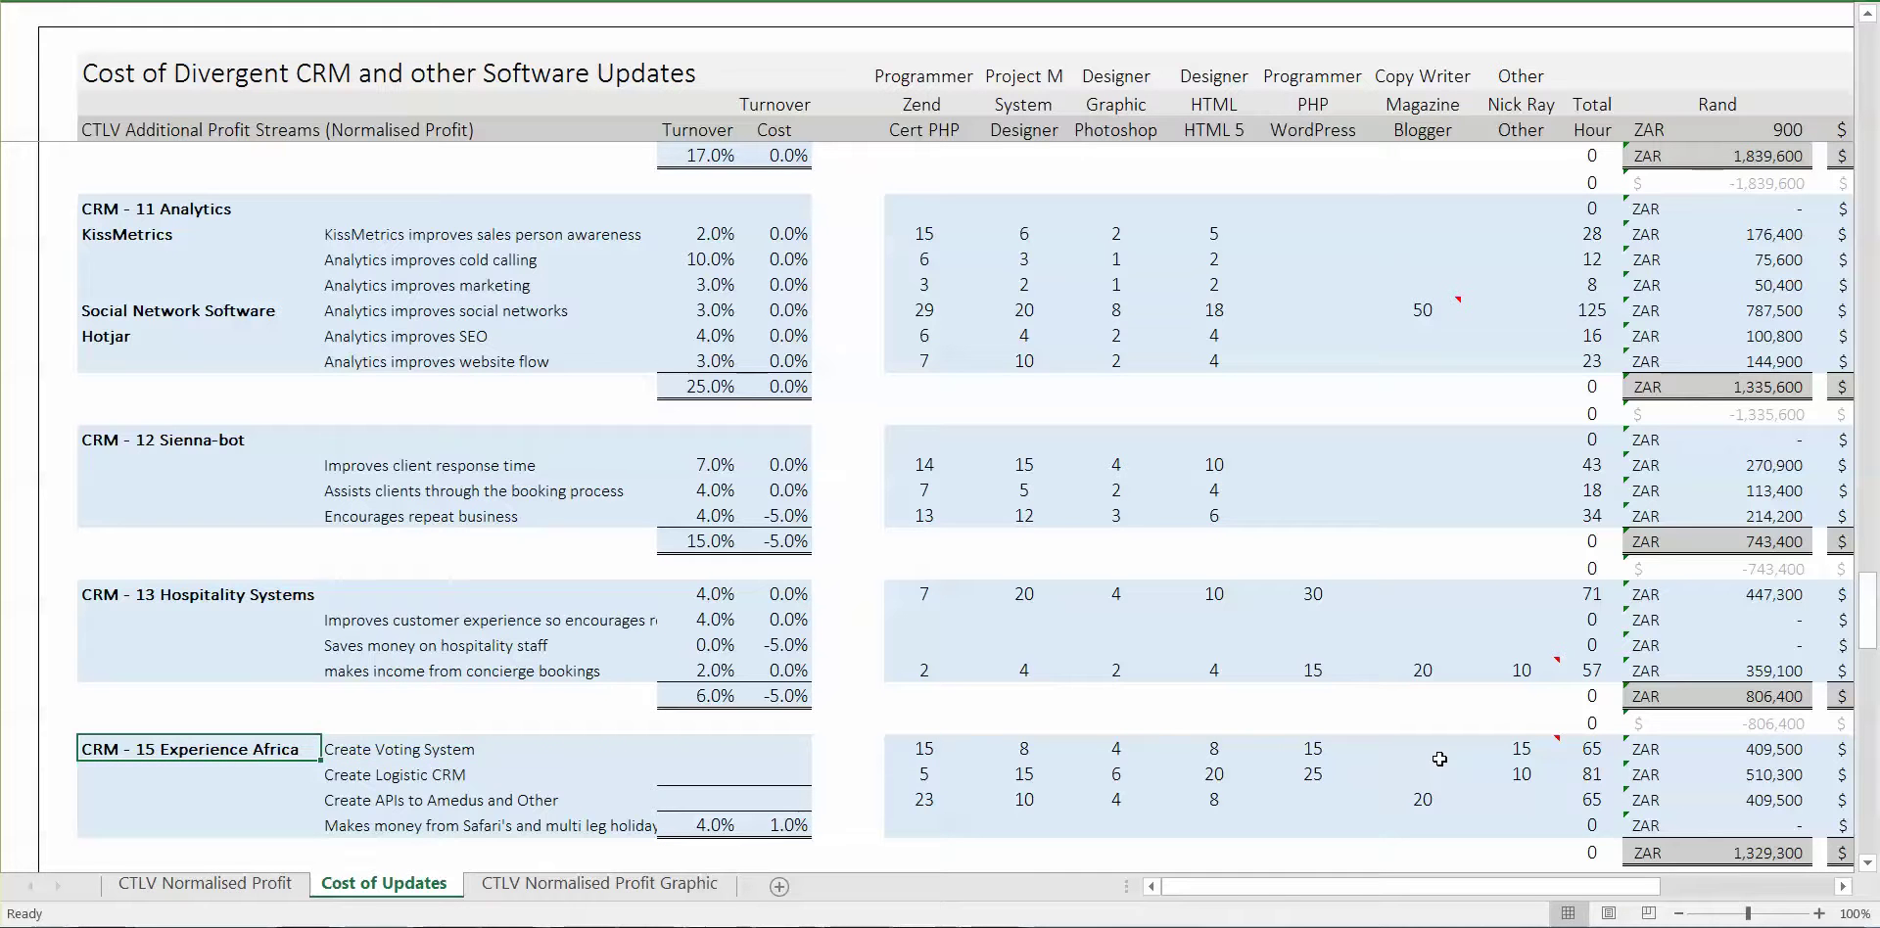
Examine the Zend programmer and system designer hours of Experience Africa's Create Voting System item
{"action": "key", "text": "Right"}
{"action": "key", "text": "Right"}
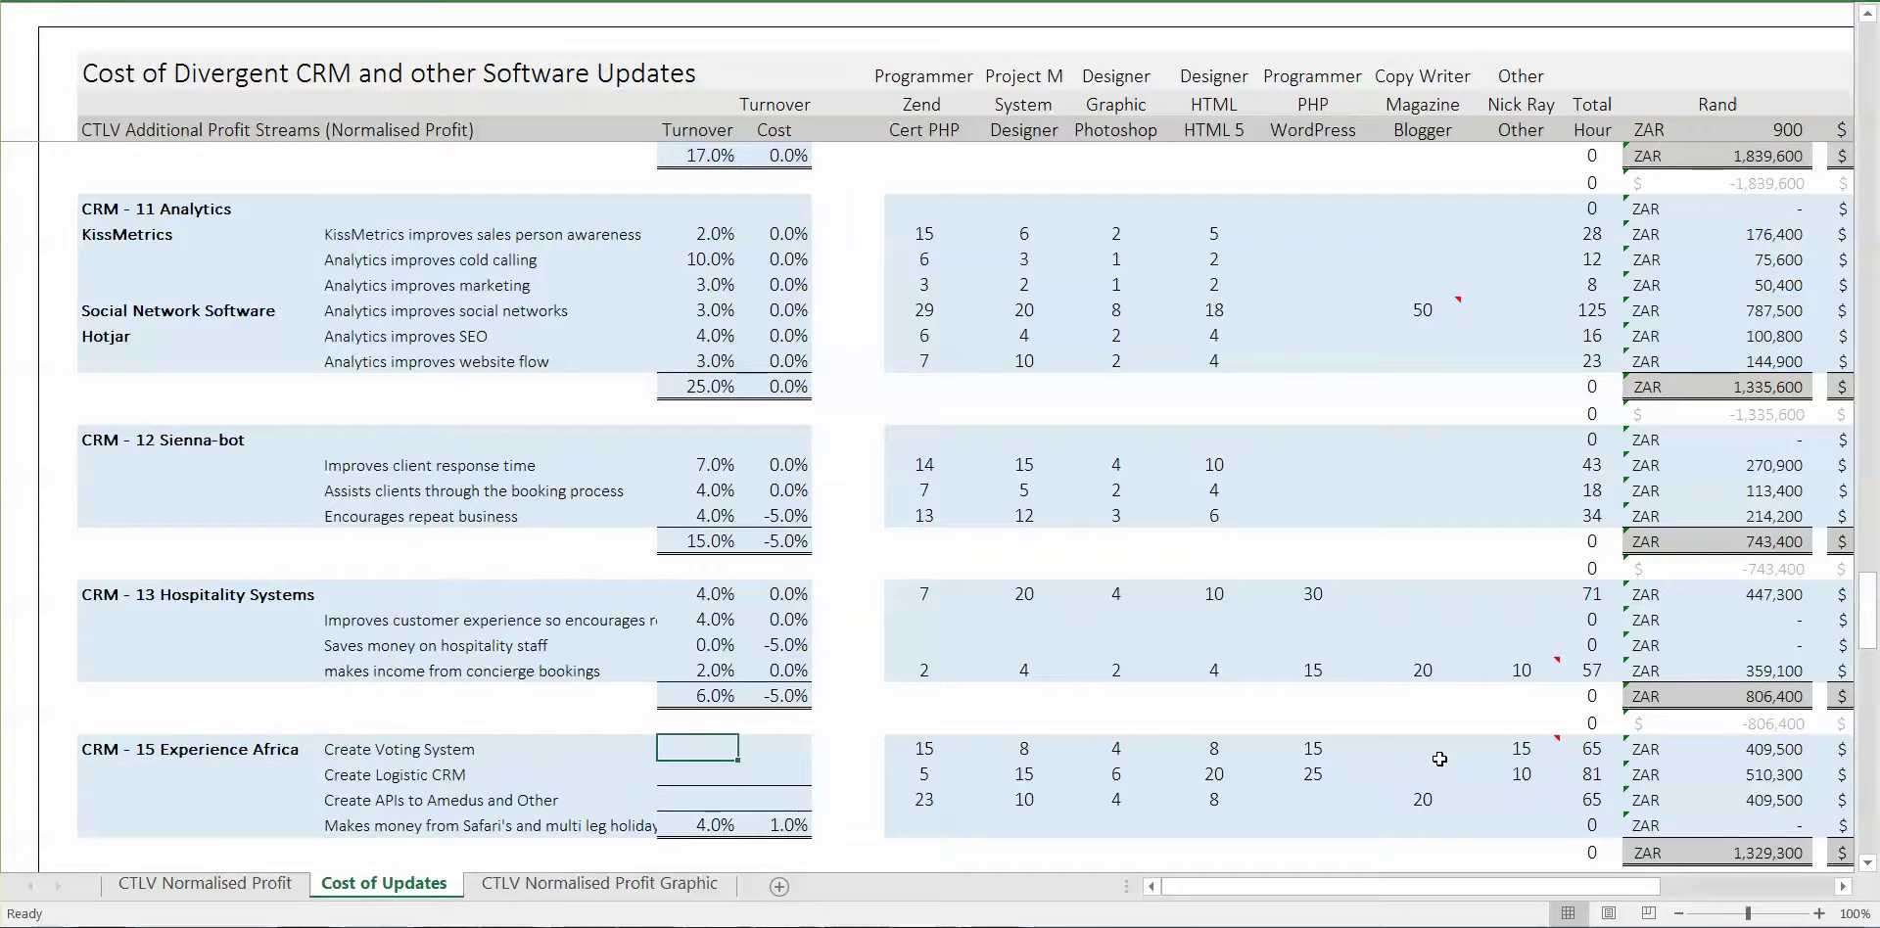
{"action": "key", "text": "Right"}
{"action": "key", "text": "Right"}
{"action": "key", "text": "Right"}
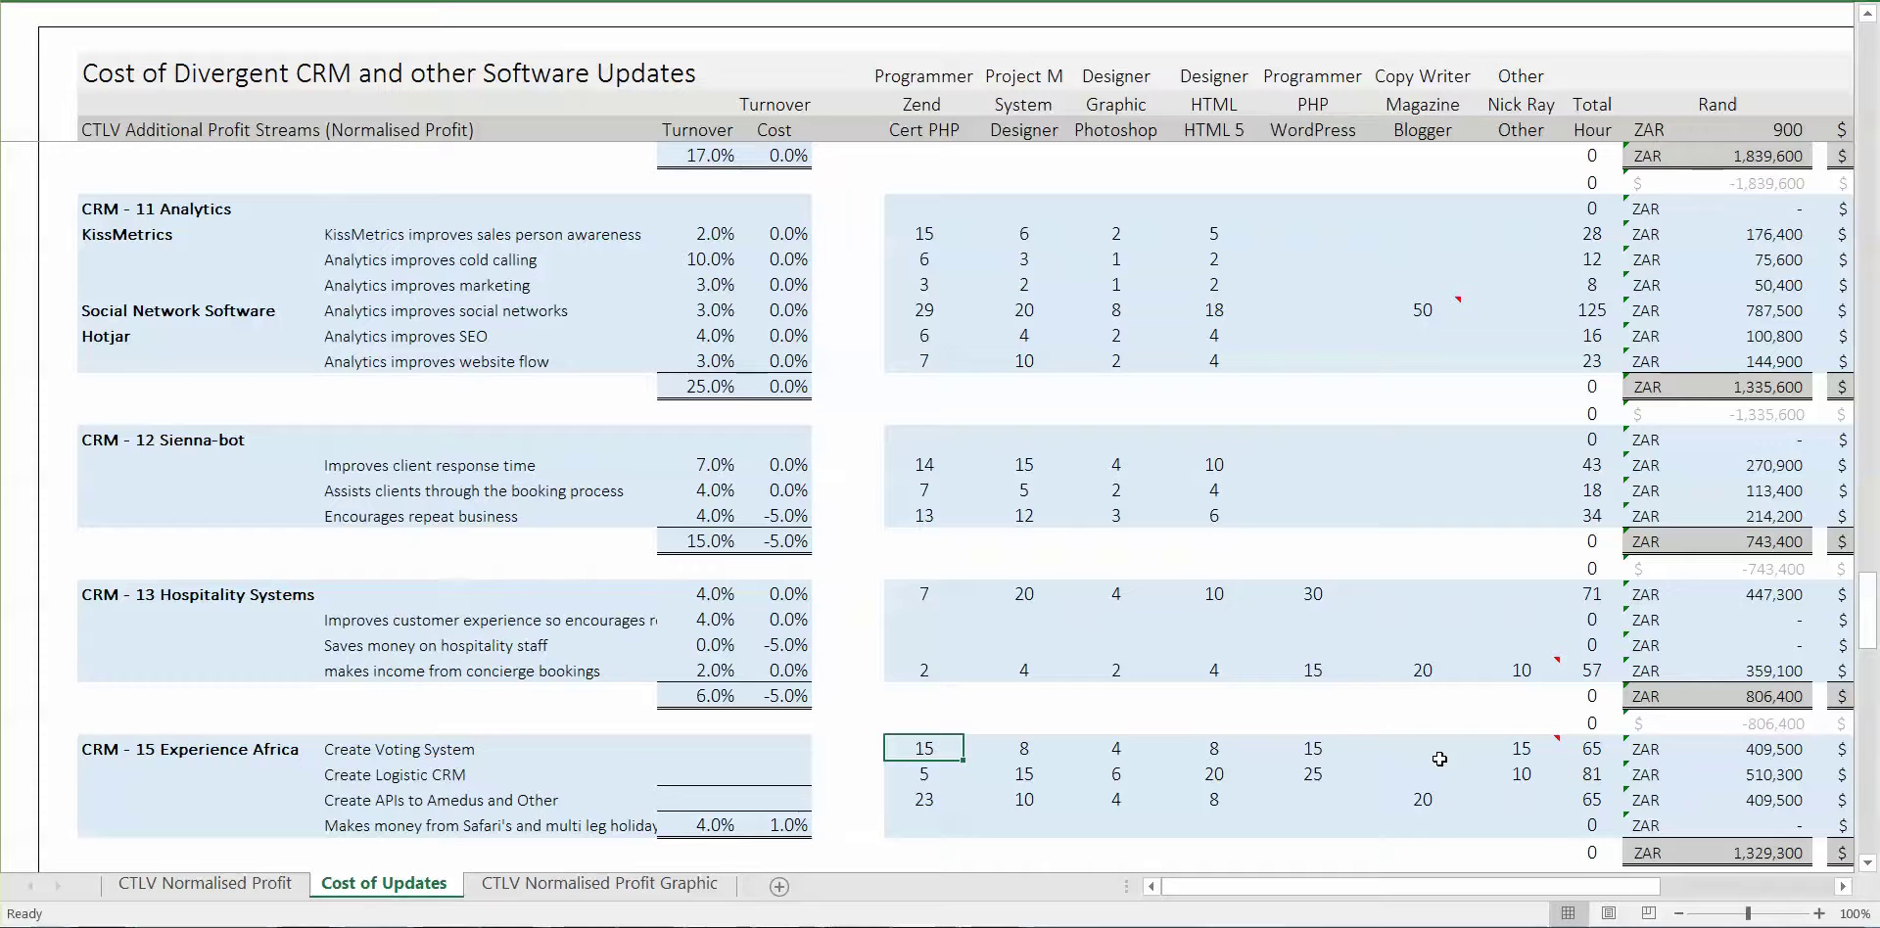
{"action": "key", "text": "Right"}
{"action": "key", "text": "Left"}
{"action": "key", "text": "Right"}
{"action": "key", "text": "Right"}
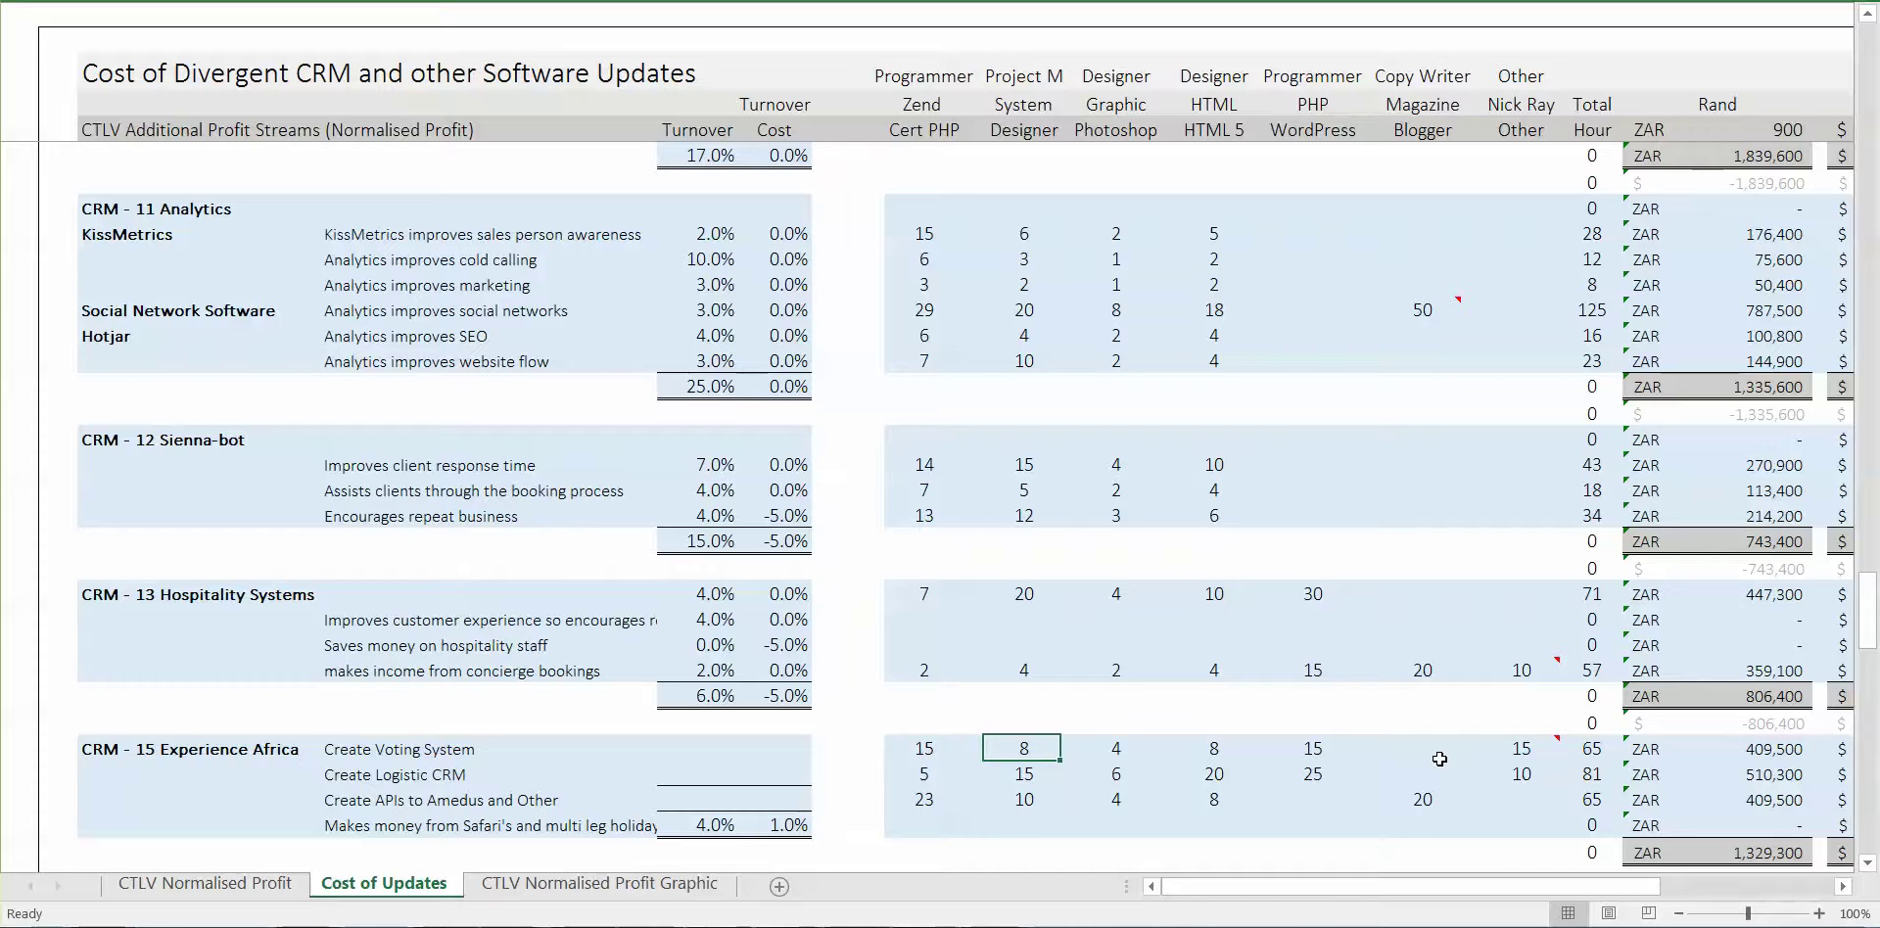
Examine Experience Africa's Create Logistic CRM item and its Zend programmer hours
{"action": "key", "text": "Down"}
{"action": "key", "text": "Left"}
{"action": "key", "text": "Left"}
{"action": "key", "text": "Left"}
{"action": "key", "text": "Left"}
{"action": "key", "text": "Left"}
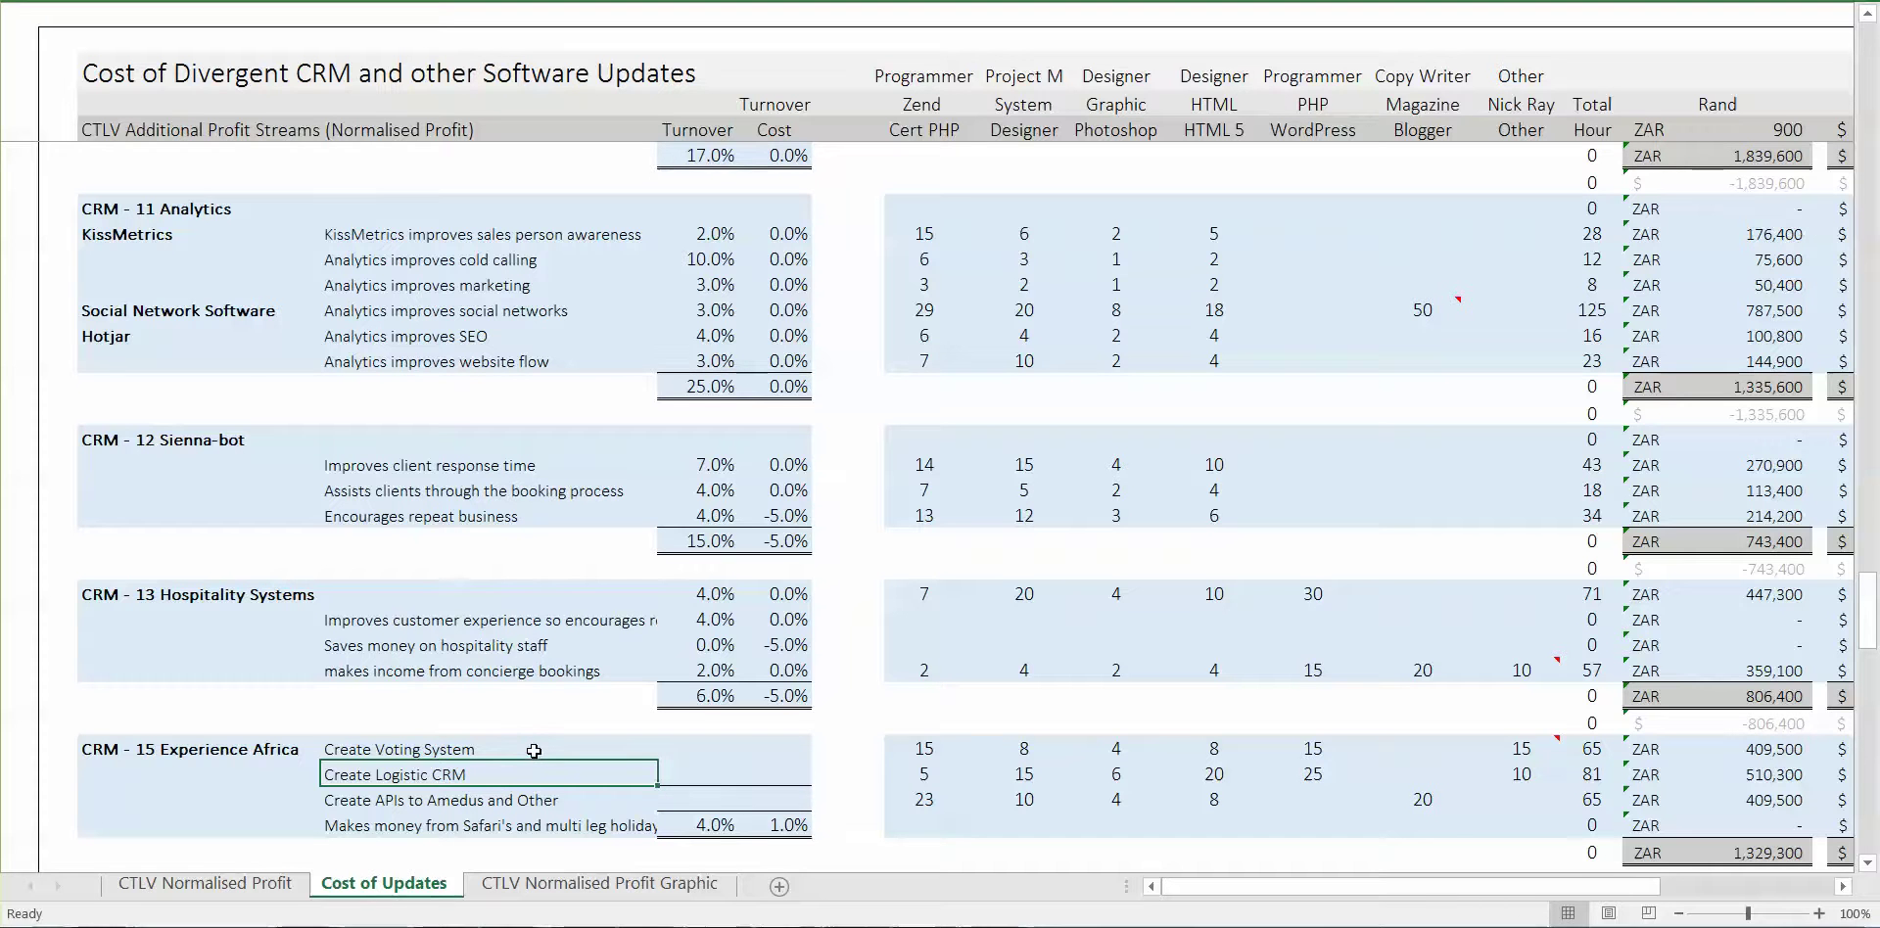
{"action": "key", "text": "Right"}
{"action": "key", "text": "Right"}
{"action": "key", "text": "Right"}
{"action": "key", "text": "Right"}
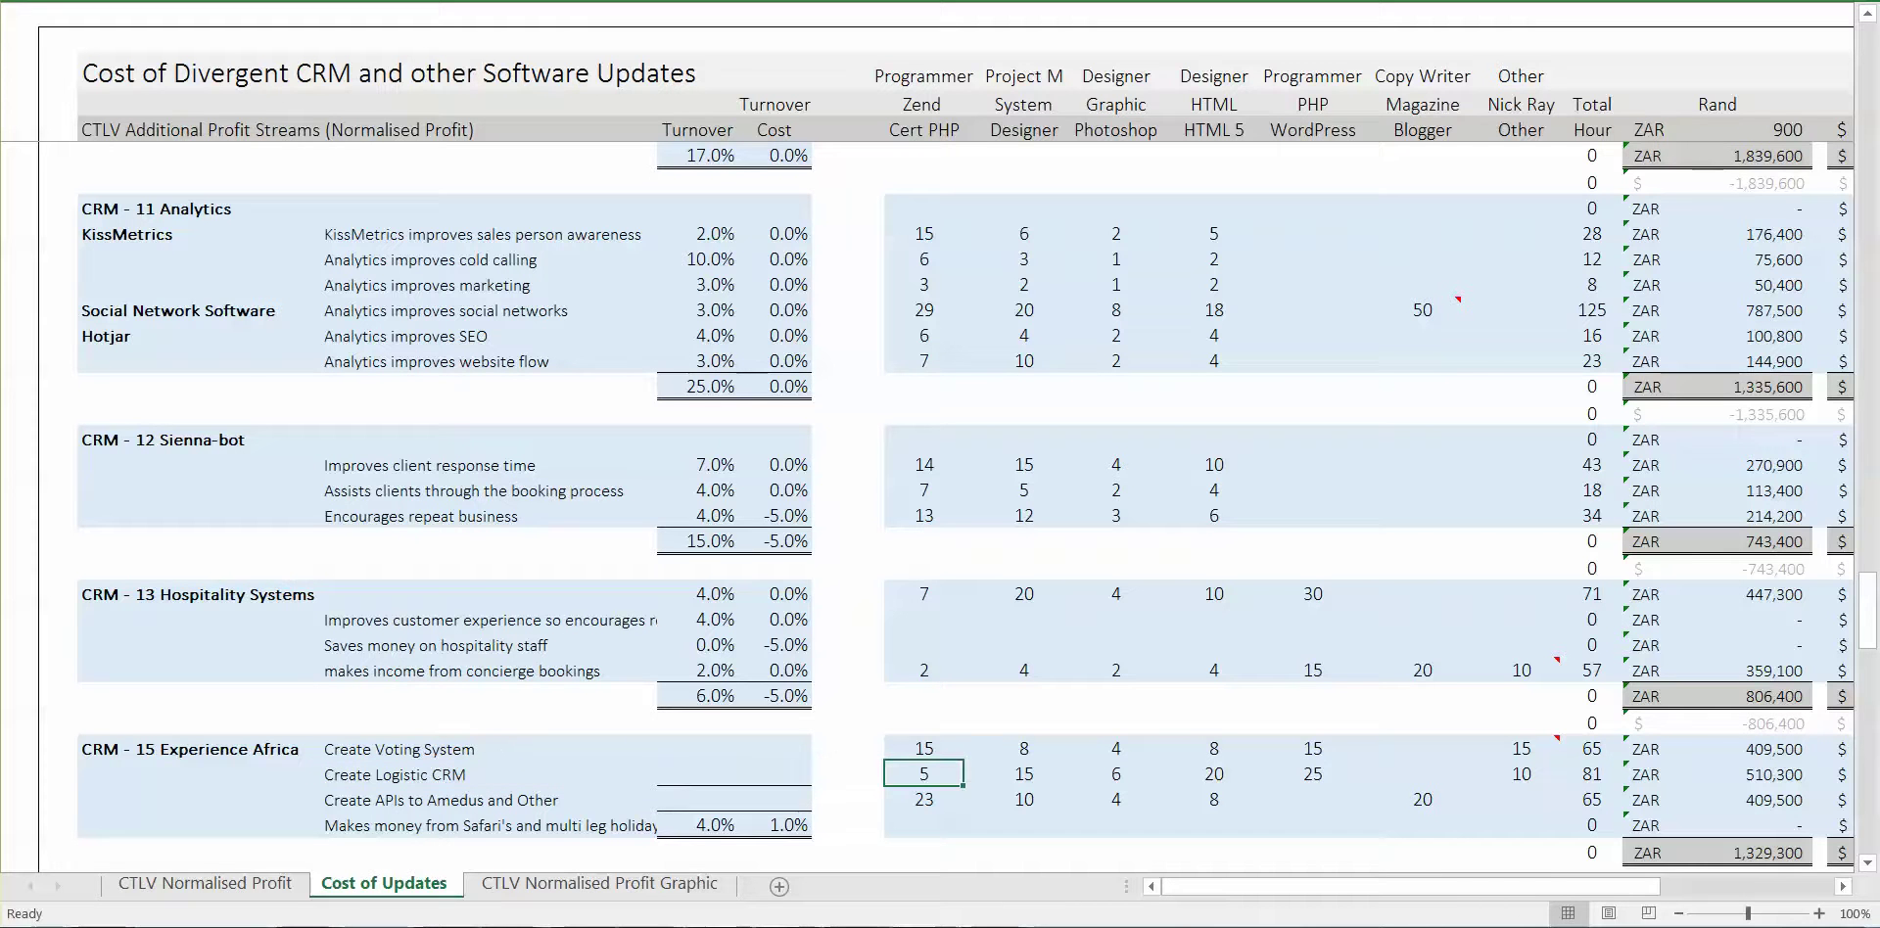
Extend the Create Logistic CRM item's description to read "Create Logistic CRM & CMS"
{"action": "double_click", "coordinate": [499, 769]}
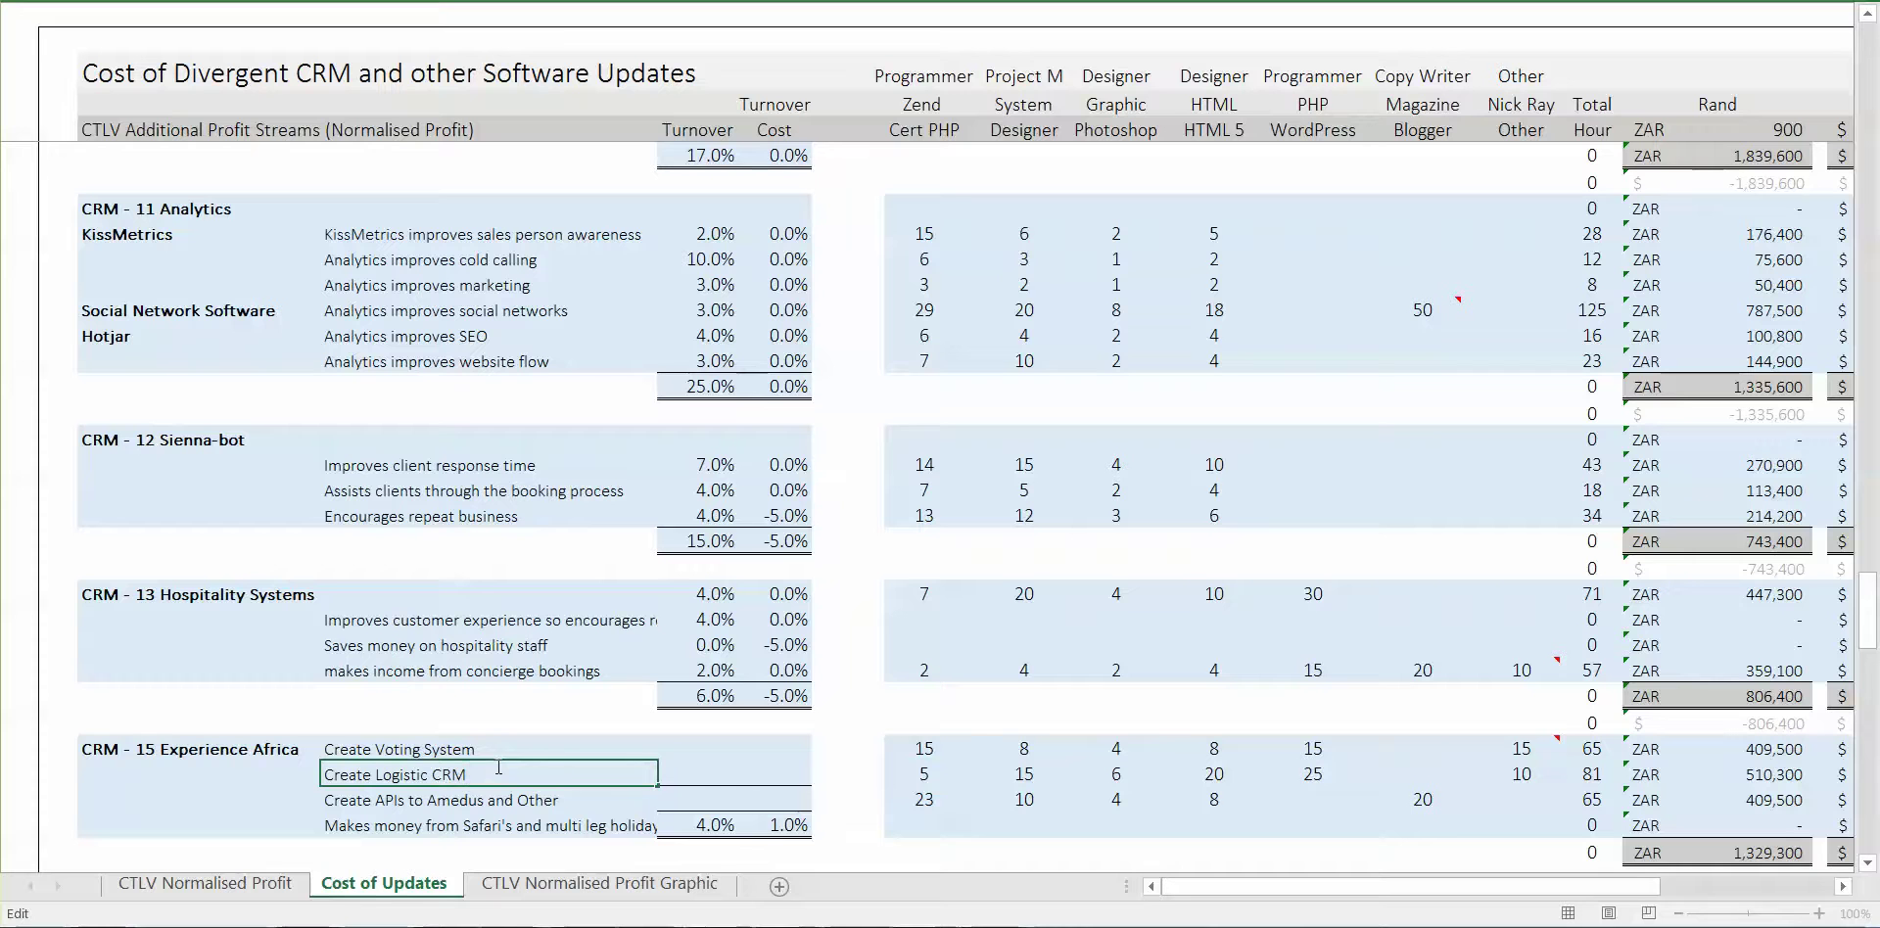
{"action": "type", "text": "& c"}
{"action": "key", "text": "BackSpace"}
{"action": "key", "text": "BackSpace"}
{"action": "type", "text": "CMS"}
{"action": "key", "text": "Return"}
{"action": "key", "text": "Up"}
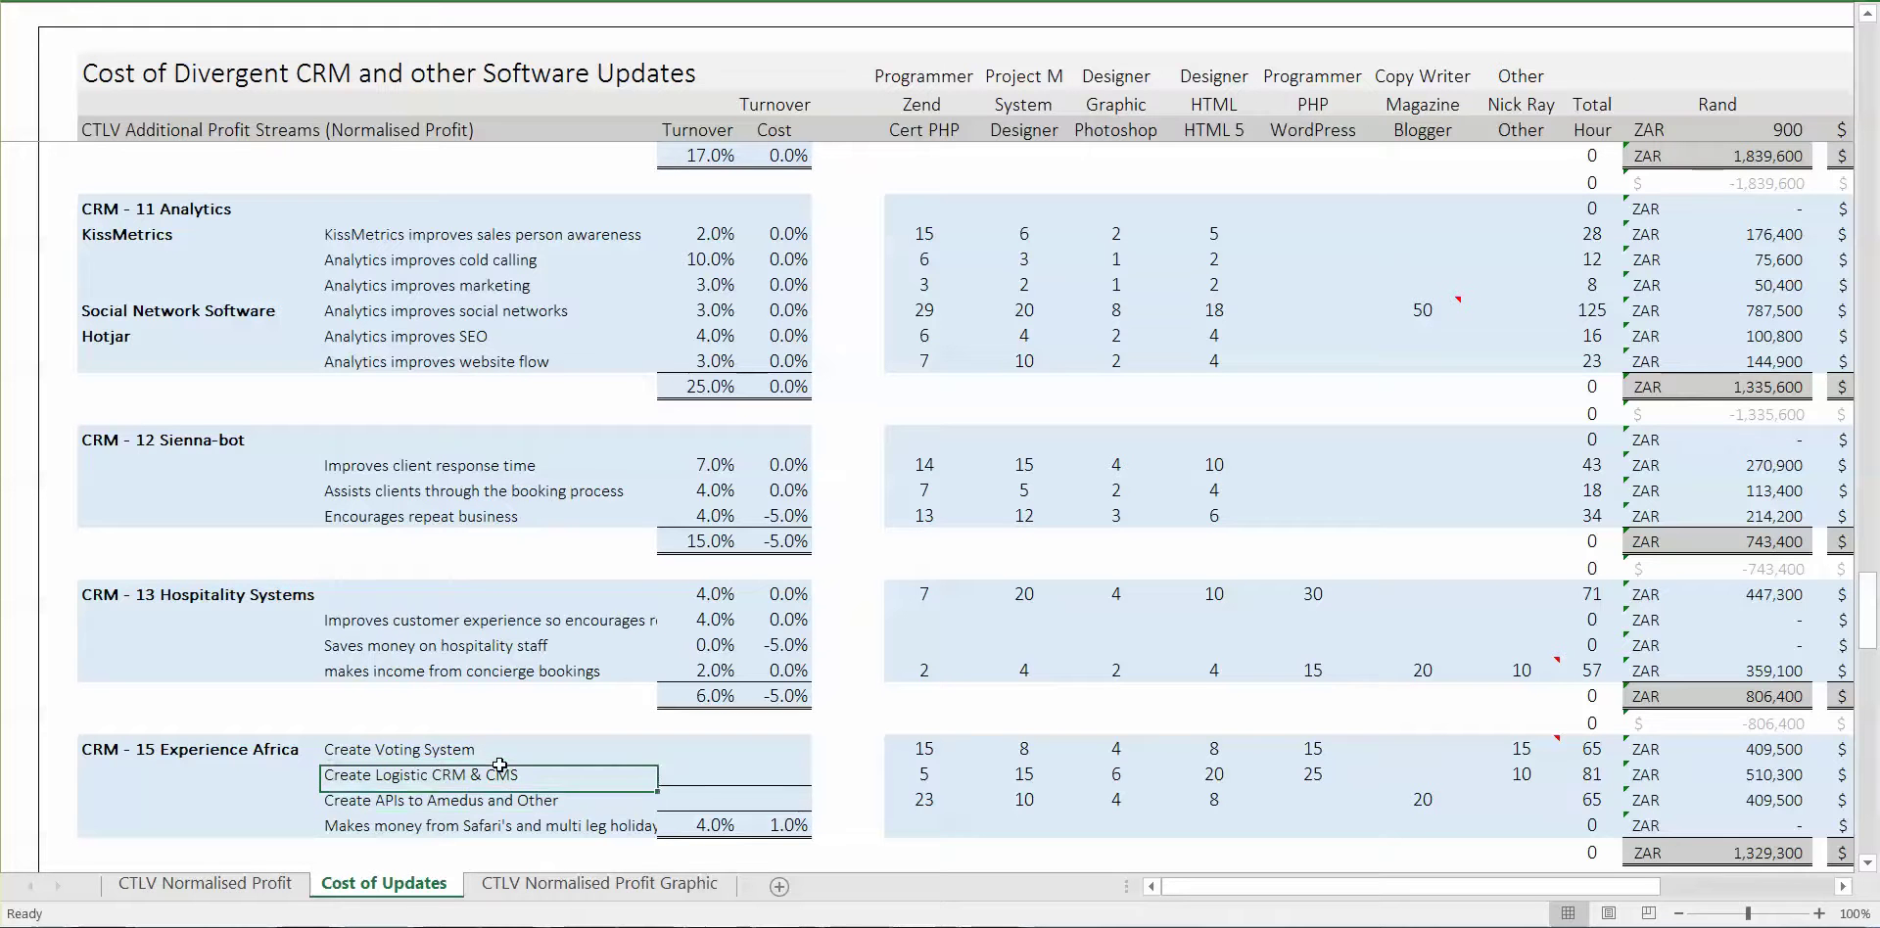
Examine the Zend programmer hours of the Create Logistic CRM & CMS item
{"action": "key", "text": "Right"}
{"action": "key", "text": "Right"}
{"action": "key", "text": "Right"}
{"action": "key", "text": "Right"}
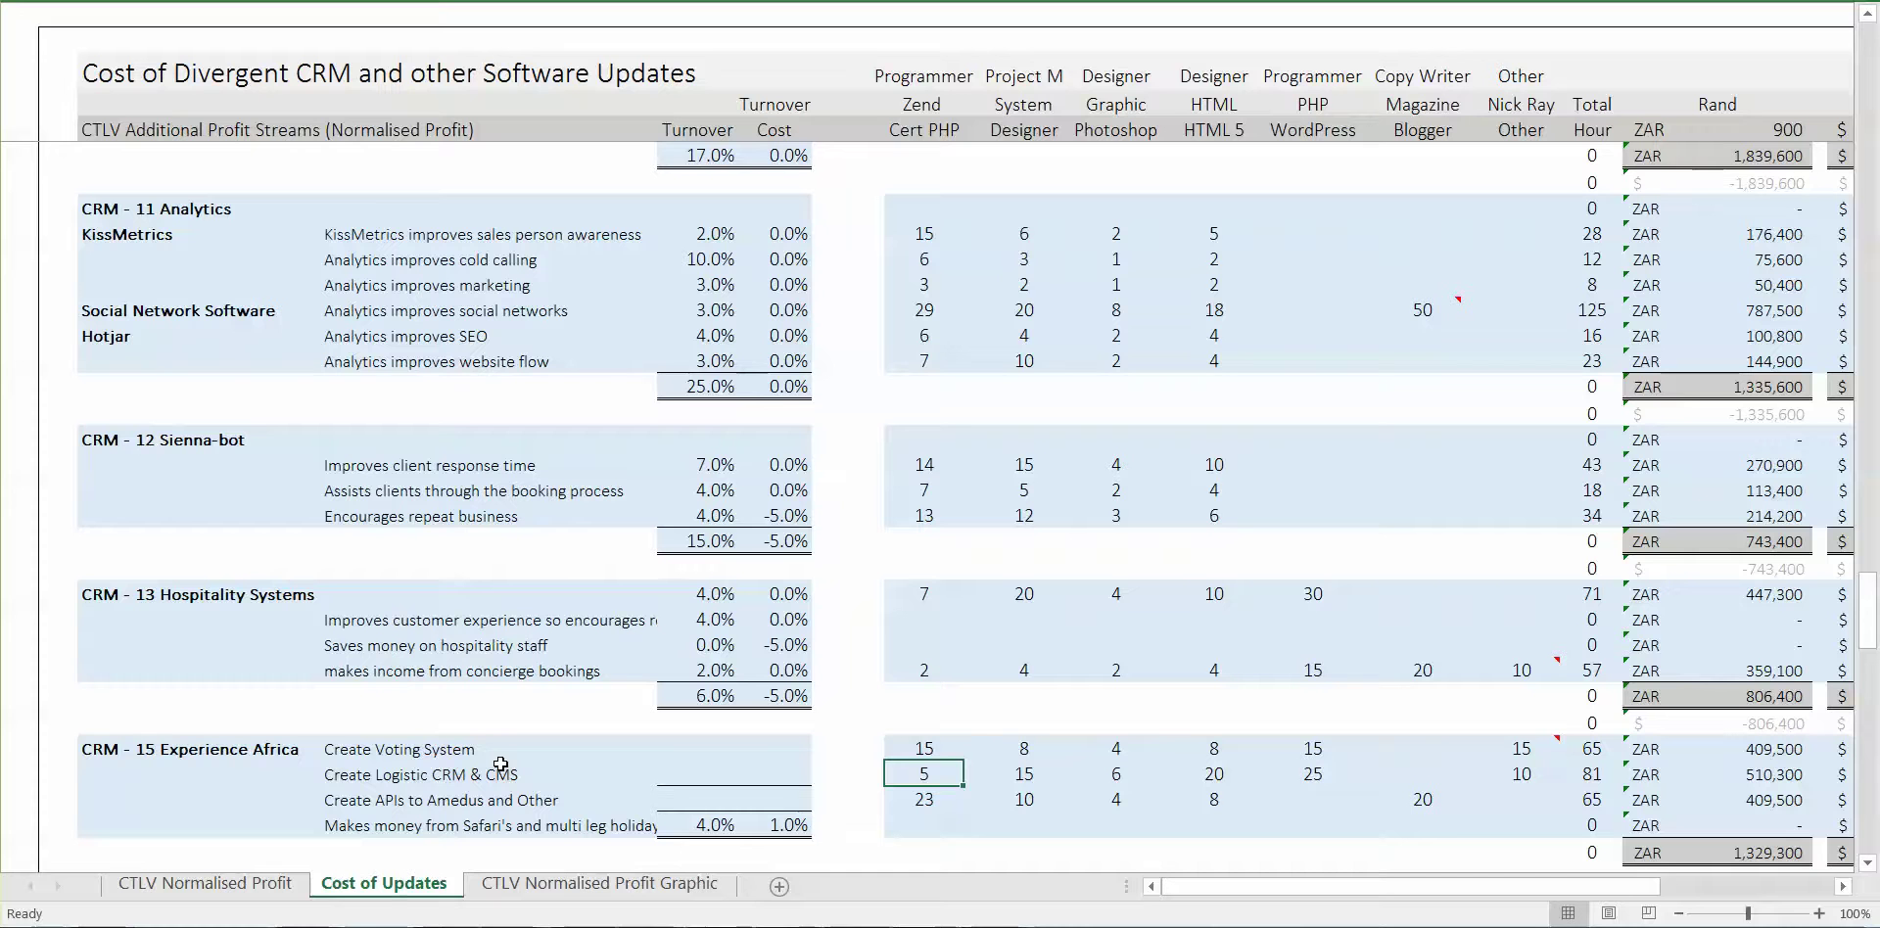
Examine the designer and PHP programmer hours of the Create Logistic CRM & CMS item
{"action": "key", "text": "Right"}
{"action": "key", "text": "Right"}
{"action": "key", "text": "Right"}
{"action": "key", "text": "Right"}
Extend the Create Logistic CRM & CMS item's description to read "Create Logistic CRM & CMS LOGIC"
{"action": "key", "text": "Left"}
{"action": "key", "text": "Left"}
{"action": "key", "text": "Left"}
{"action": "key", "text": "Left"}
{"action": "key", "text": "Left"}
{"action": "key", "text": "Left"}
{"action": "key", "text": "Left"}
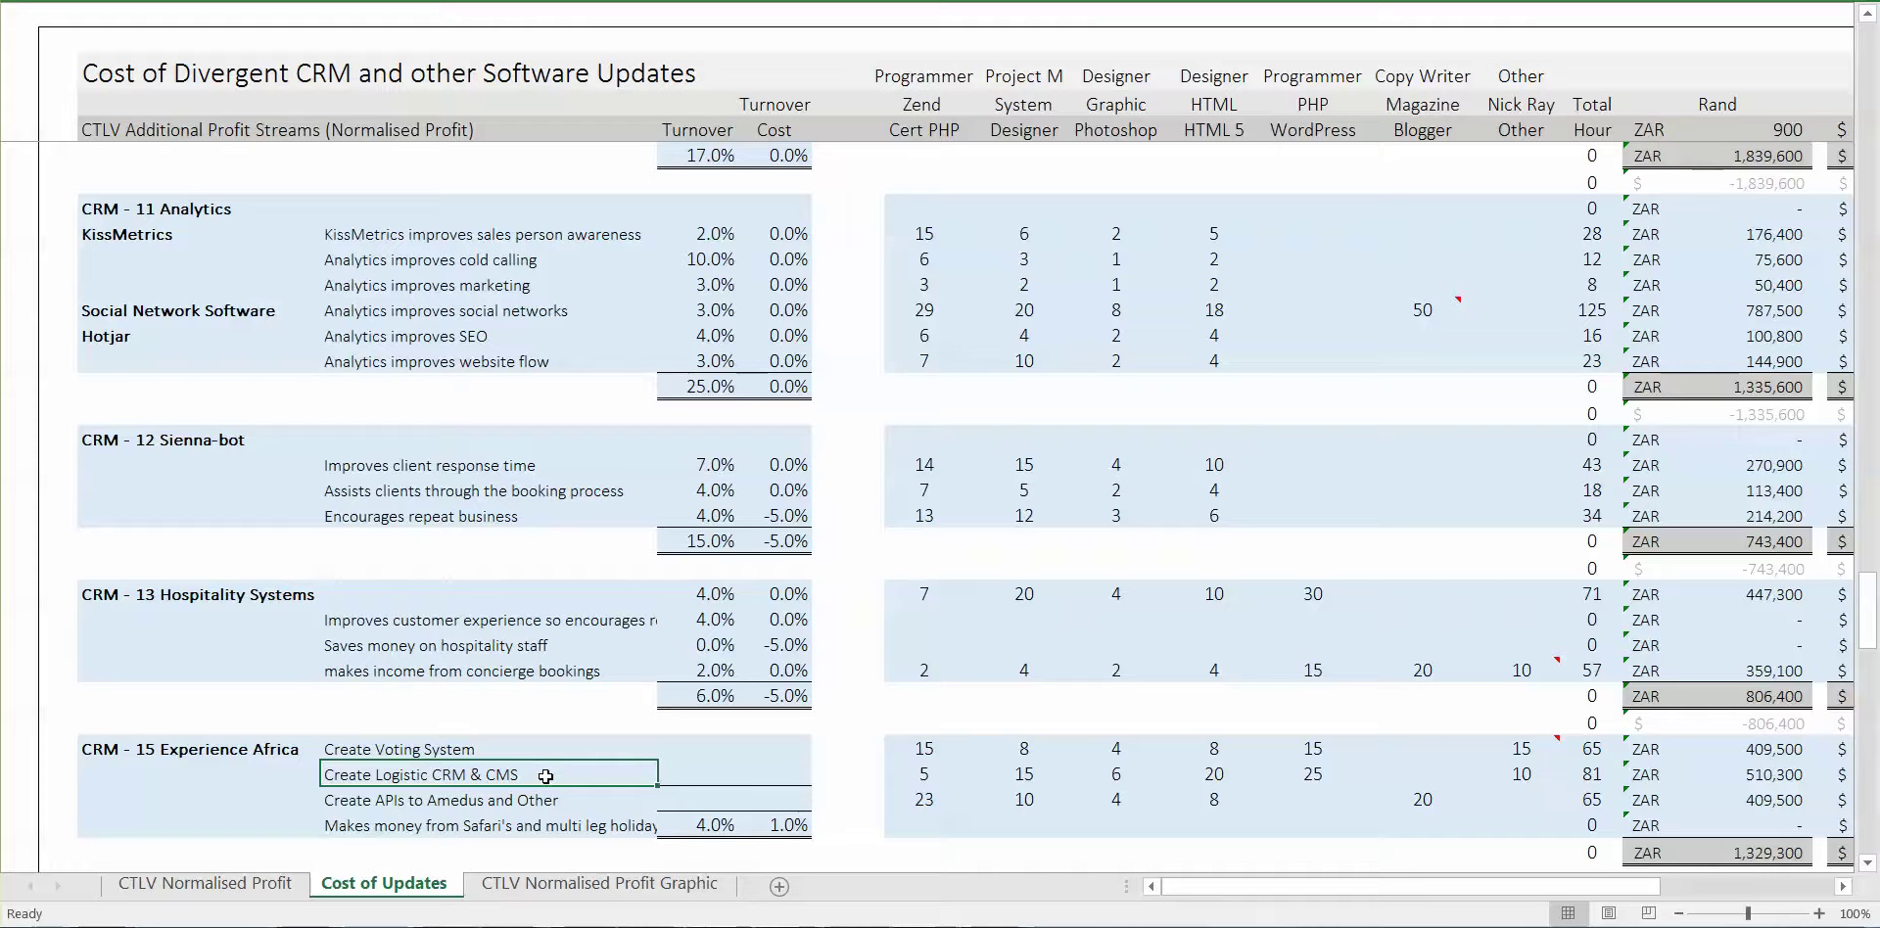
{"action": "double_click", "coordinate": [546, 776]}
{"action": "type", "text": "LO"}
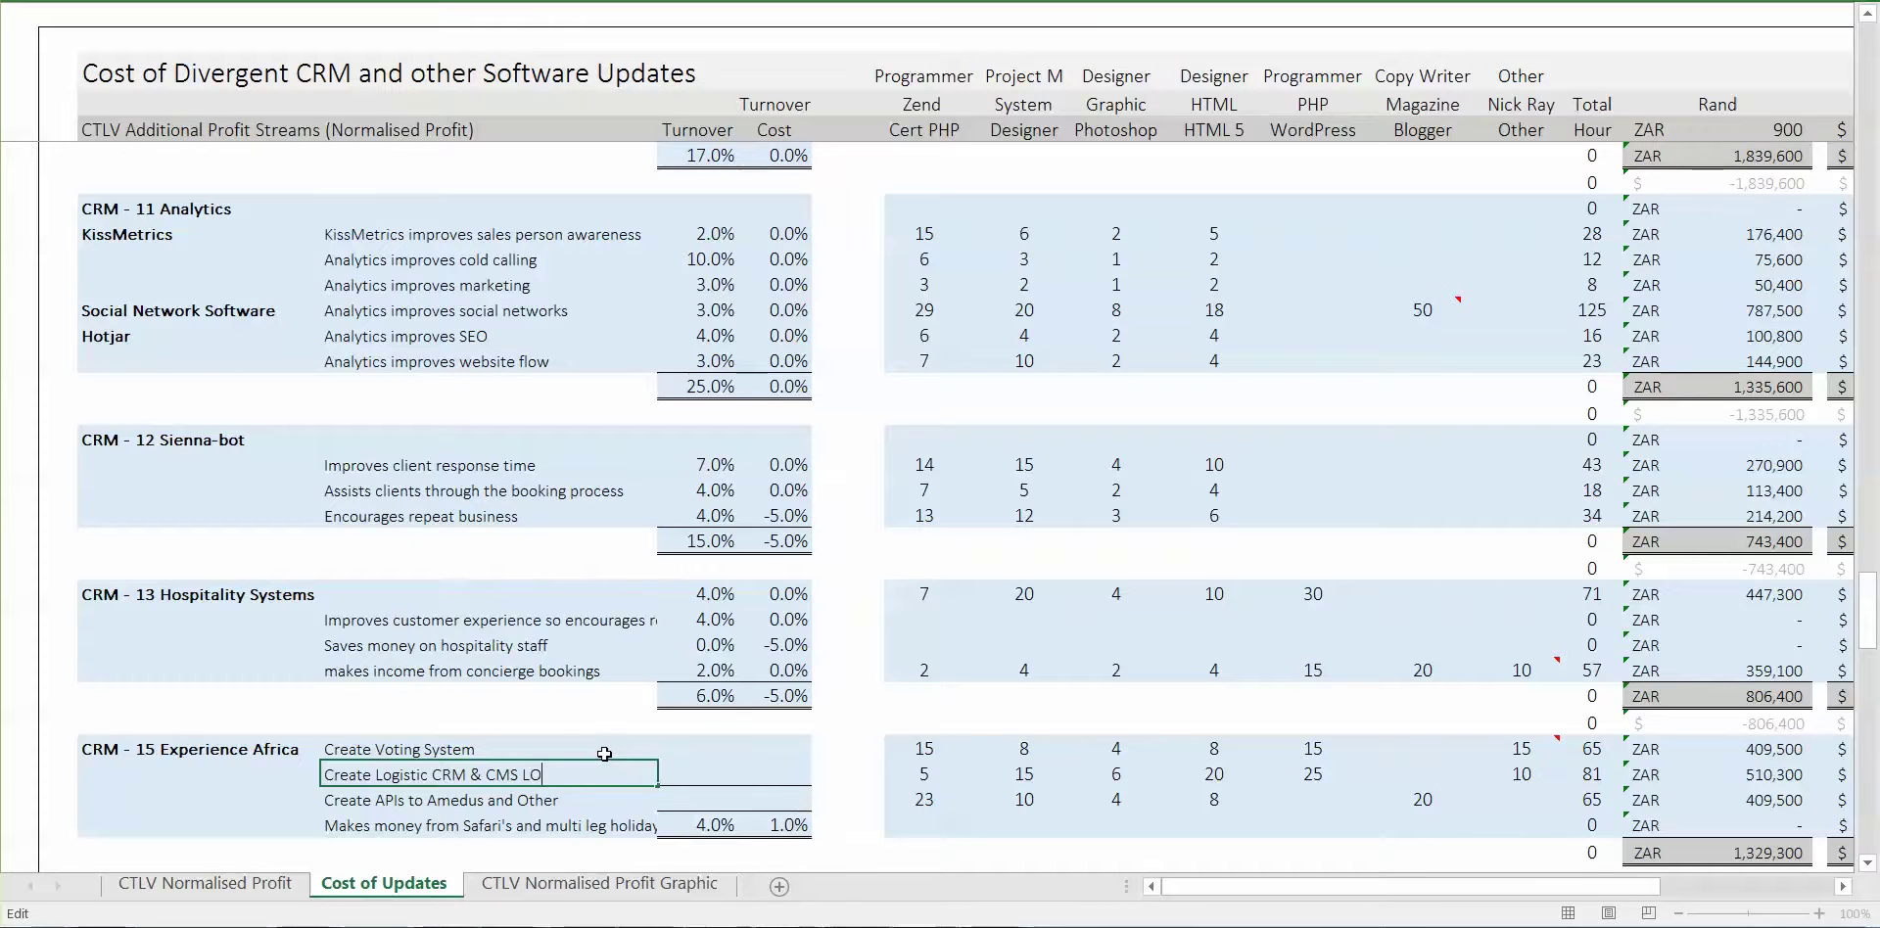
{"action": "type", "text": "GIC"}
{"action": "left_click", "coordinate": [379, 806]}
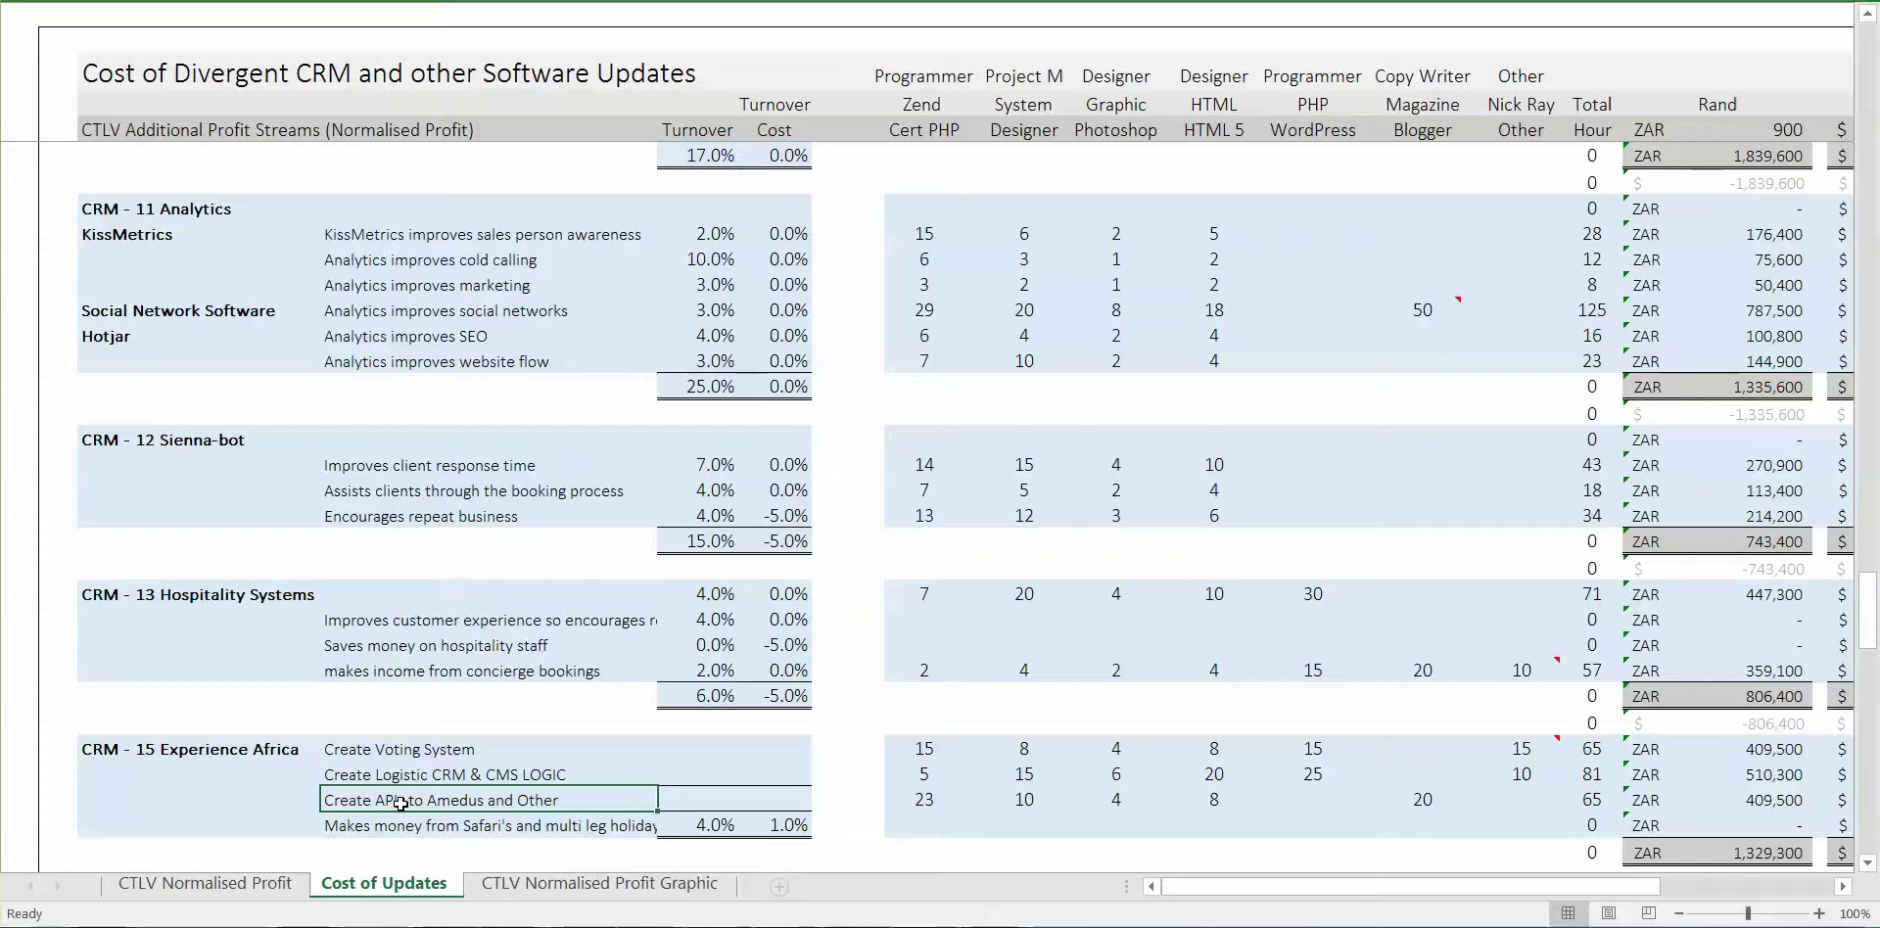
Examine Experience Africa's Create APIs to Amedus and Other item and its turnover and hours cells
{"action": "key", "text": "Right"}
{"action": "key", "text": "Right"}
{"action": "key", "text": "Right"}
{"action": "key", "text": "Right"}
{"action": "key", "text": "Right"}
{"action": "key", "text": "Right"}
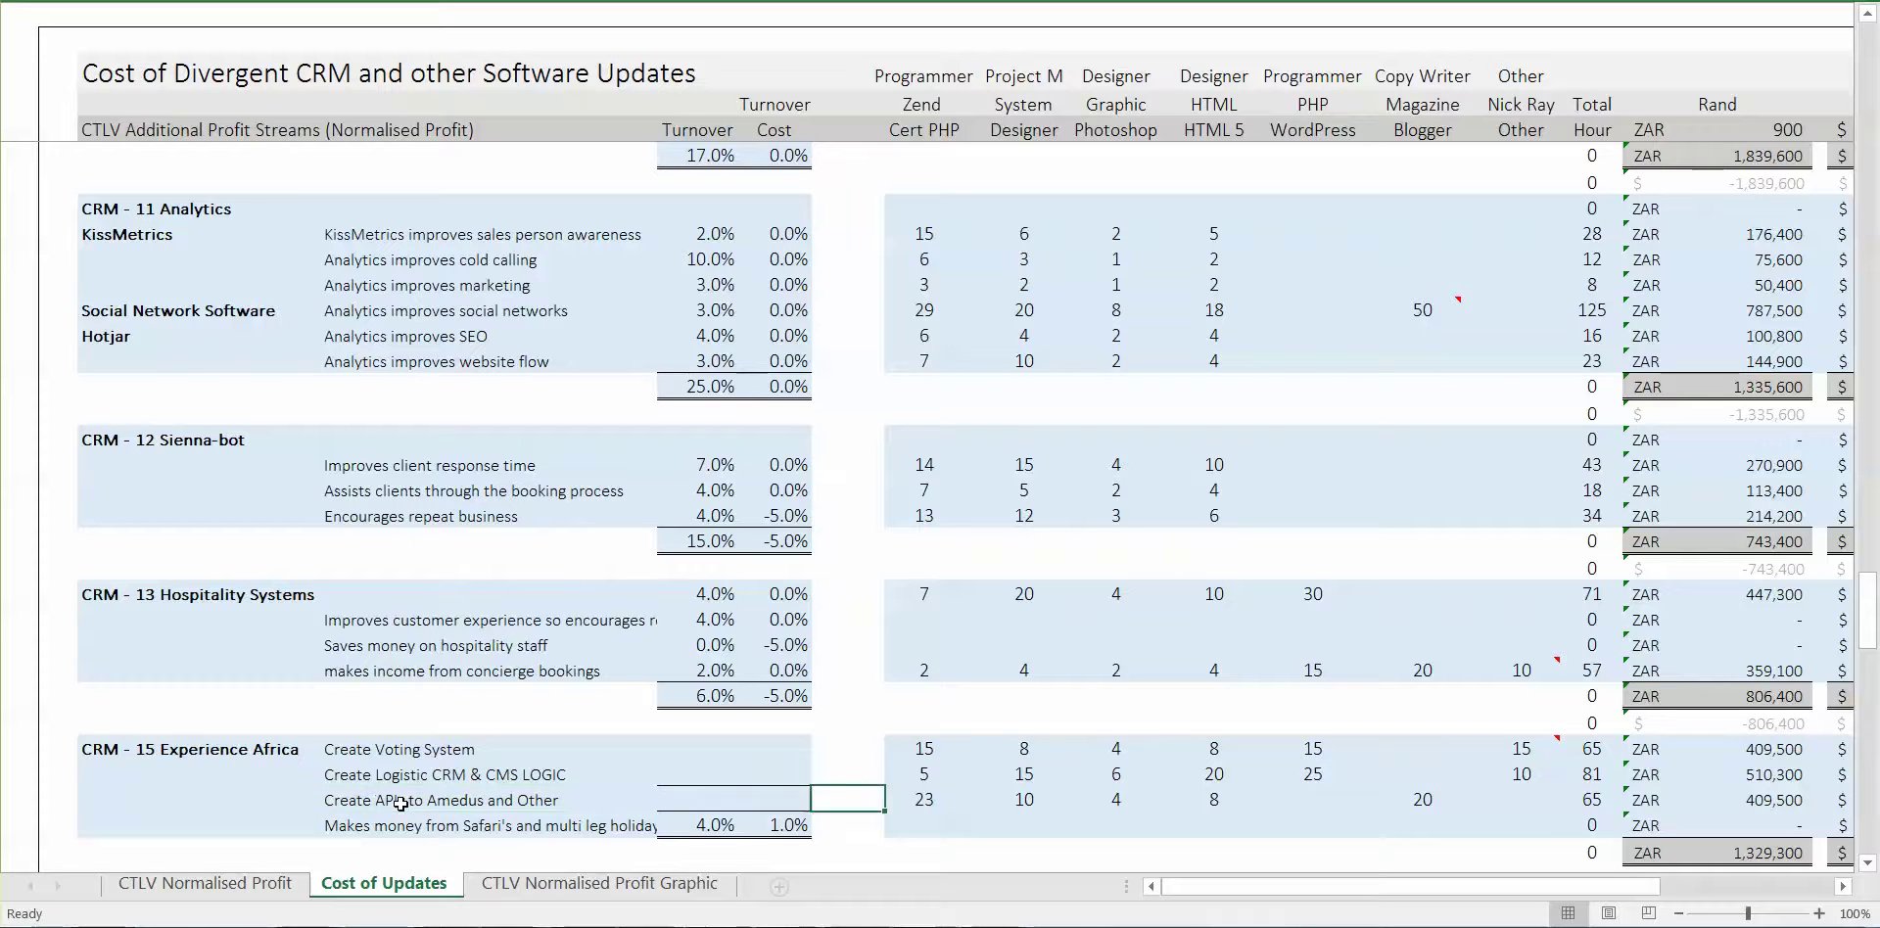
{"action": "key", "text": "Right"}
{"action": "key", "text": "Left"}
{"action": "key", "text": "Left"}
{"action": "key", "text": "Left"}
{"action": "key", "text": "Left"}
{"action": "key", "text": "Left"}
{"action": "key", "text": "Left"}
{"action": "key", "text": "Left"}
{"action": "key", "text": "Left"}
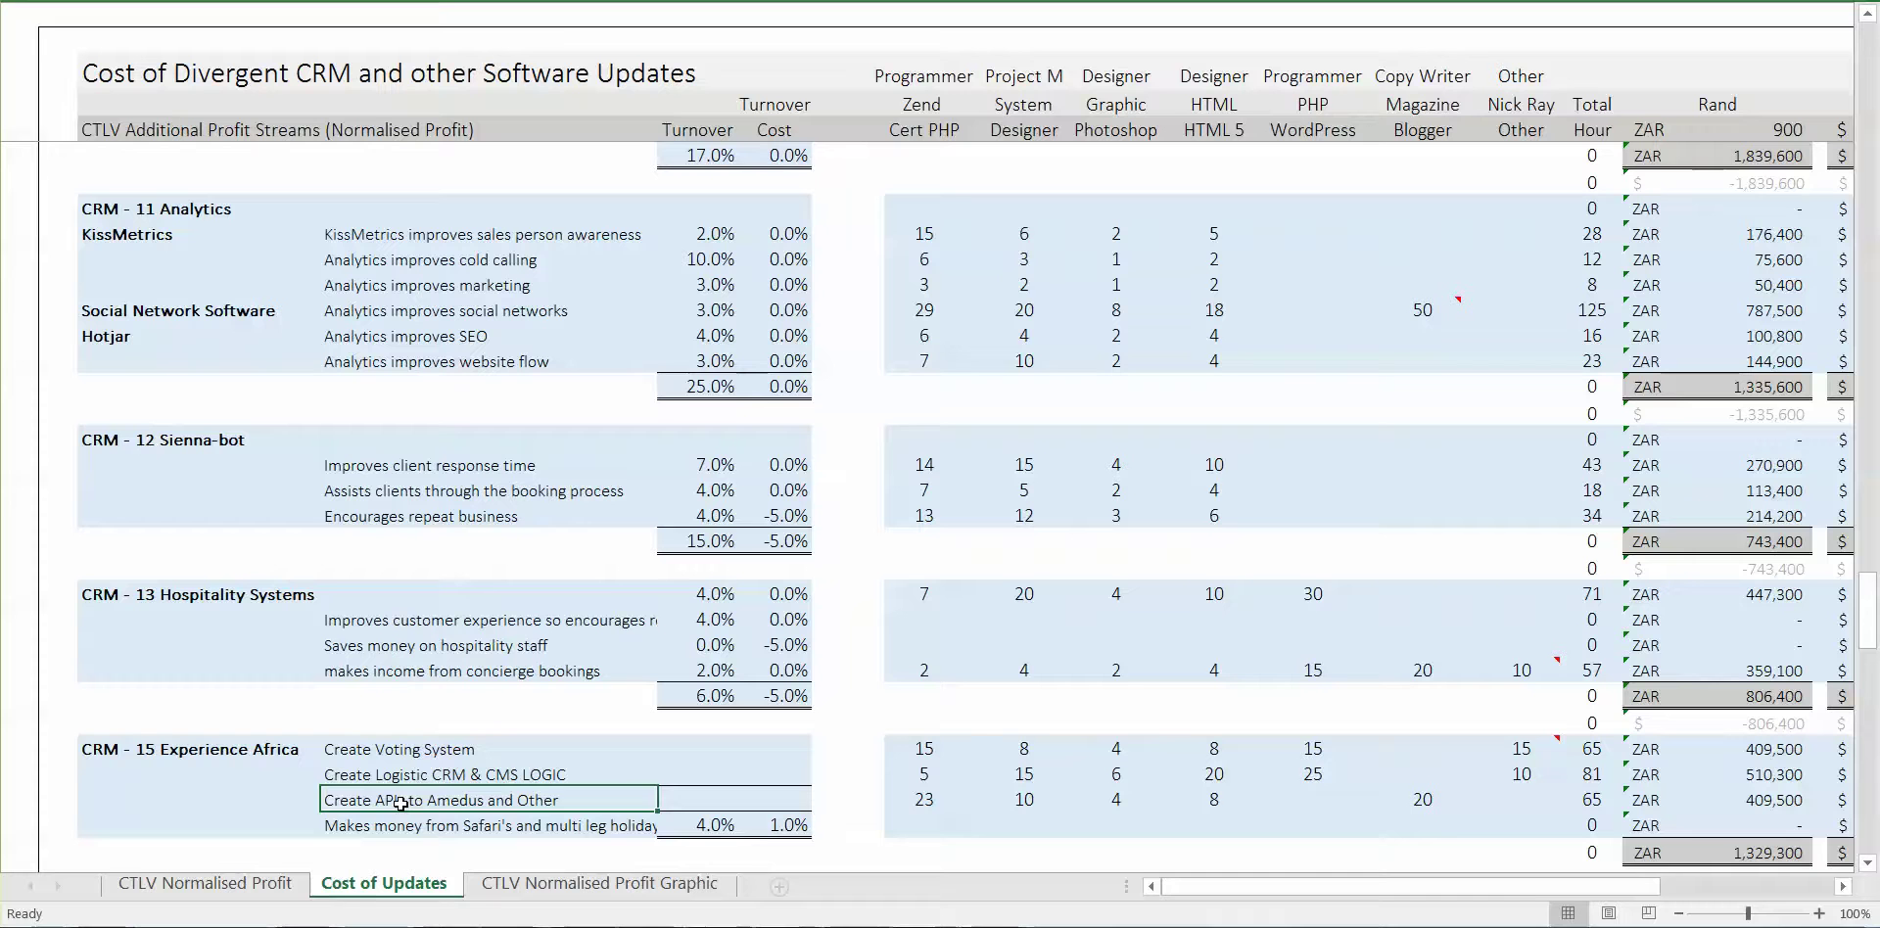
Examine Experience Africa's safari and multi-leg holiday item across its hours, ending at the section's rand total
{"action": "key", "text": "Down"}
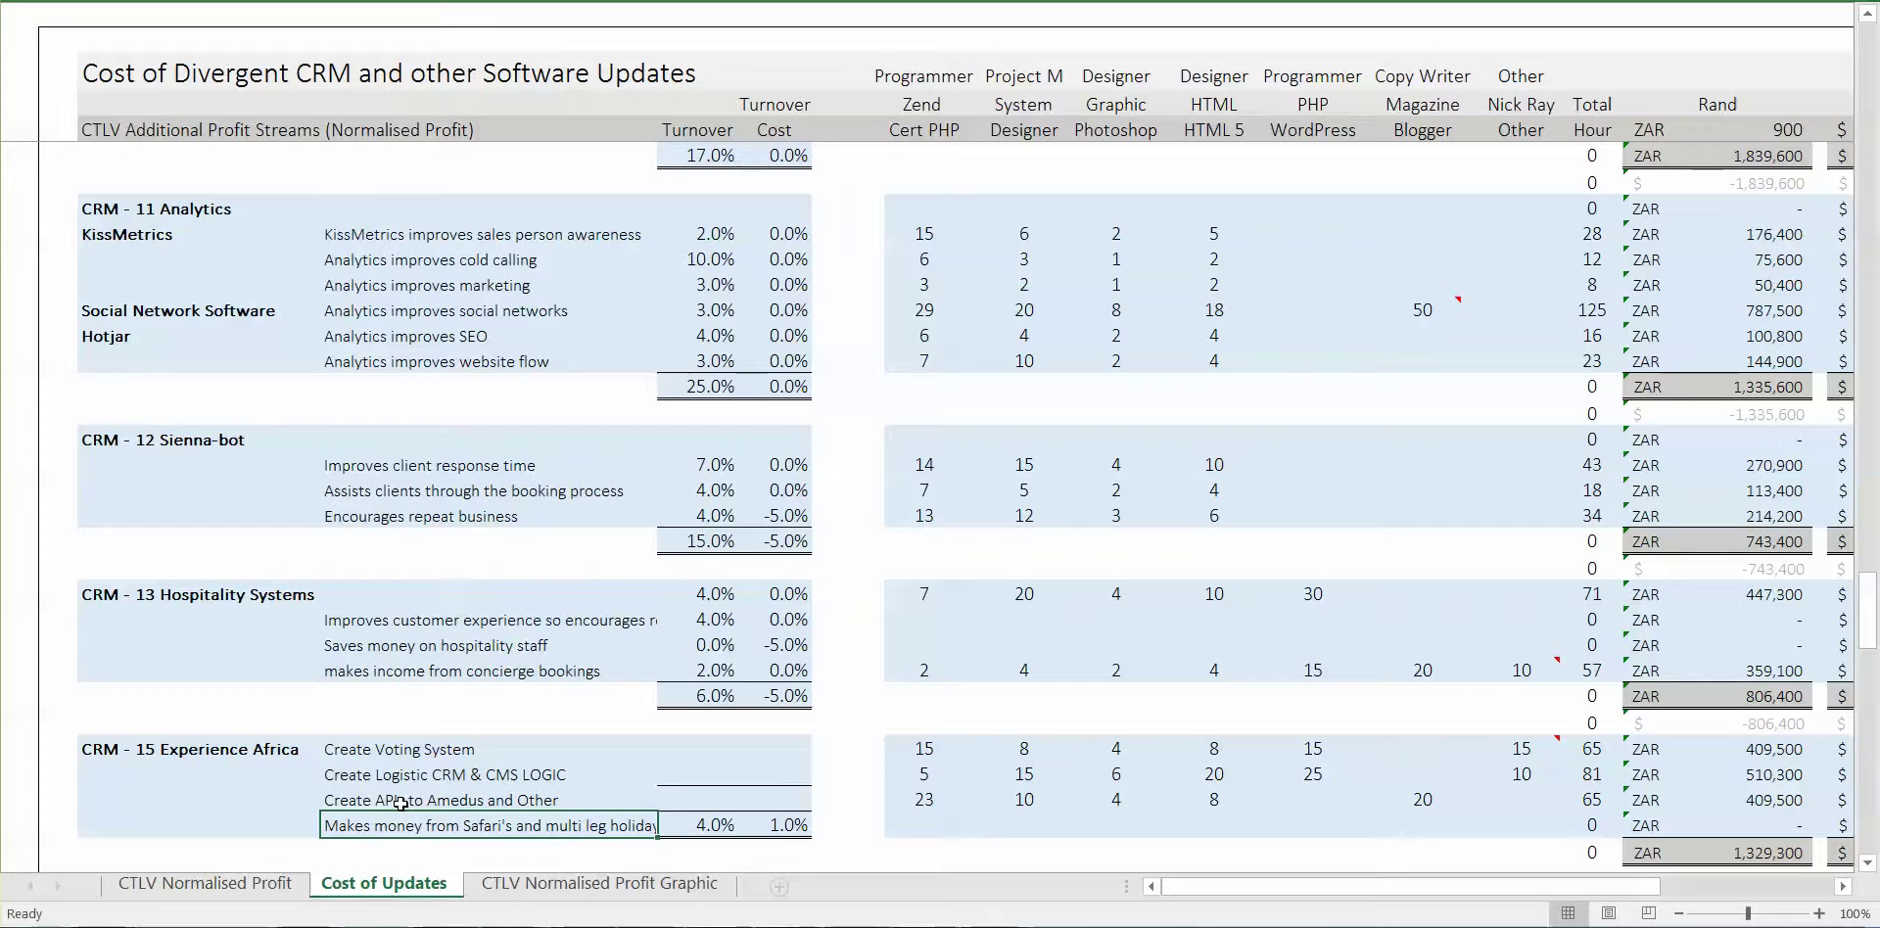
{"action": "key", "text": "Right"}
{"action": "key", "text": "Right"}
{"action": "key", "text": "Right"}
{"action": "key", "text": "Right"}
{"action": "key", "text": "Right"}
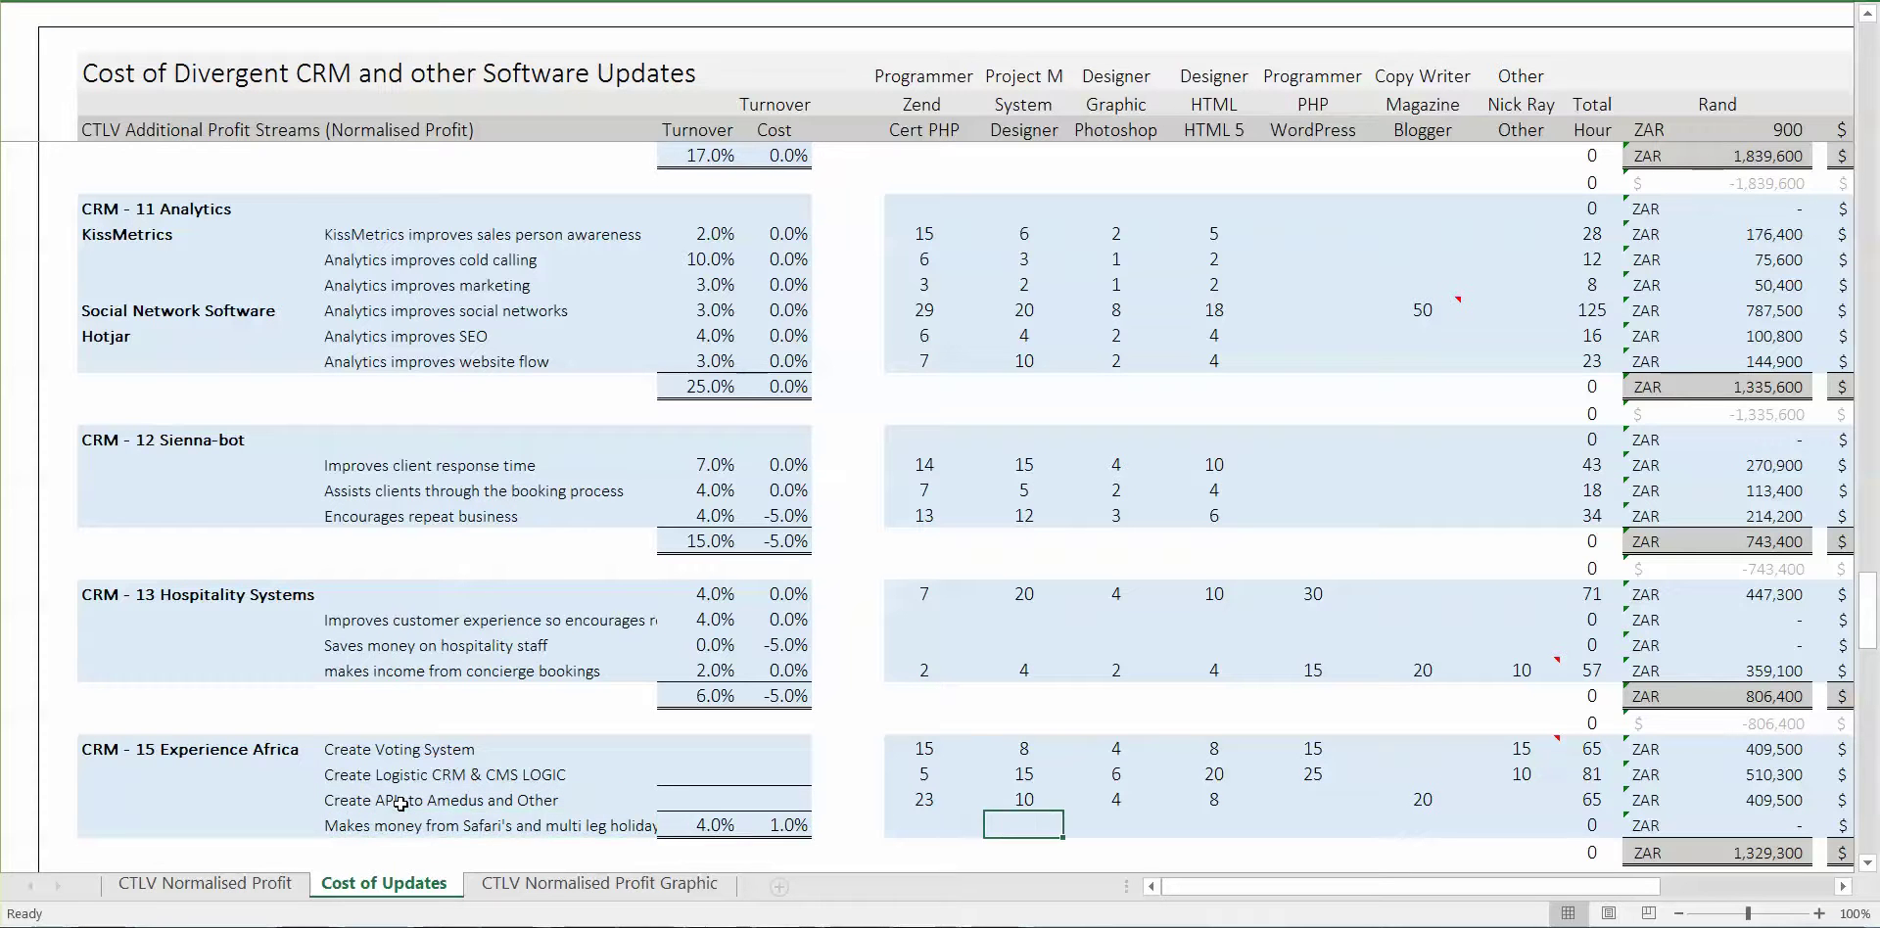
{"action": "key", "text": "Right"}
{"action": "key", "text": "Right"}
{"action": "key", "text": "Right"}
{"action": "key", "text": "Right"}
{"action": "key", "text": "Right"}
{"action": "key", "text": "Right"}
{"action": "key", "text": "Right"}
{"action": "key", "text": "Right"}
{"action": "key", "text": "Down"}
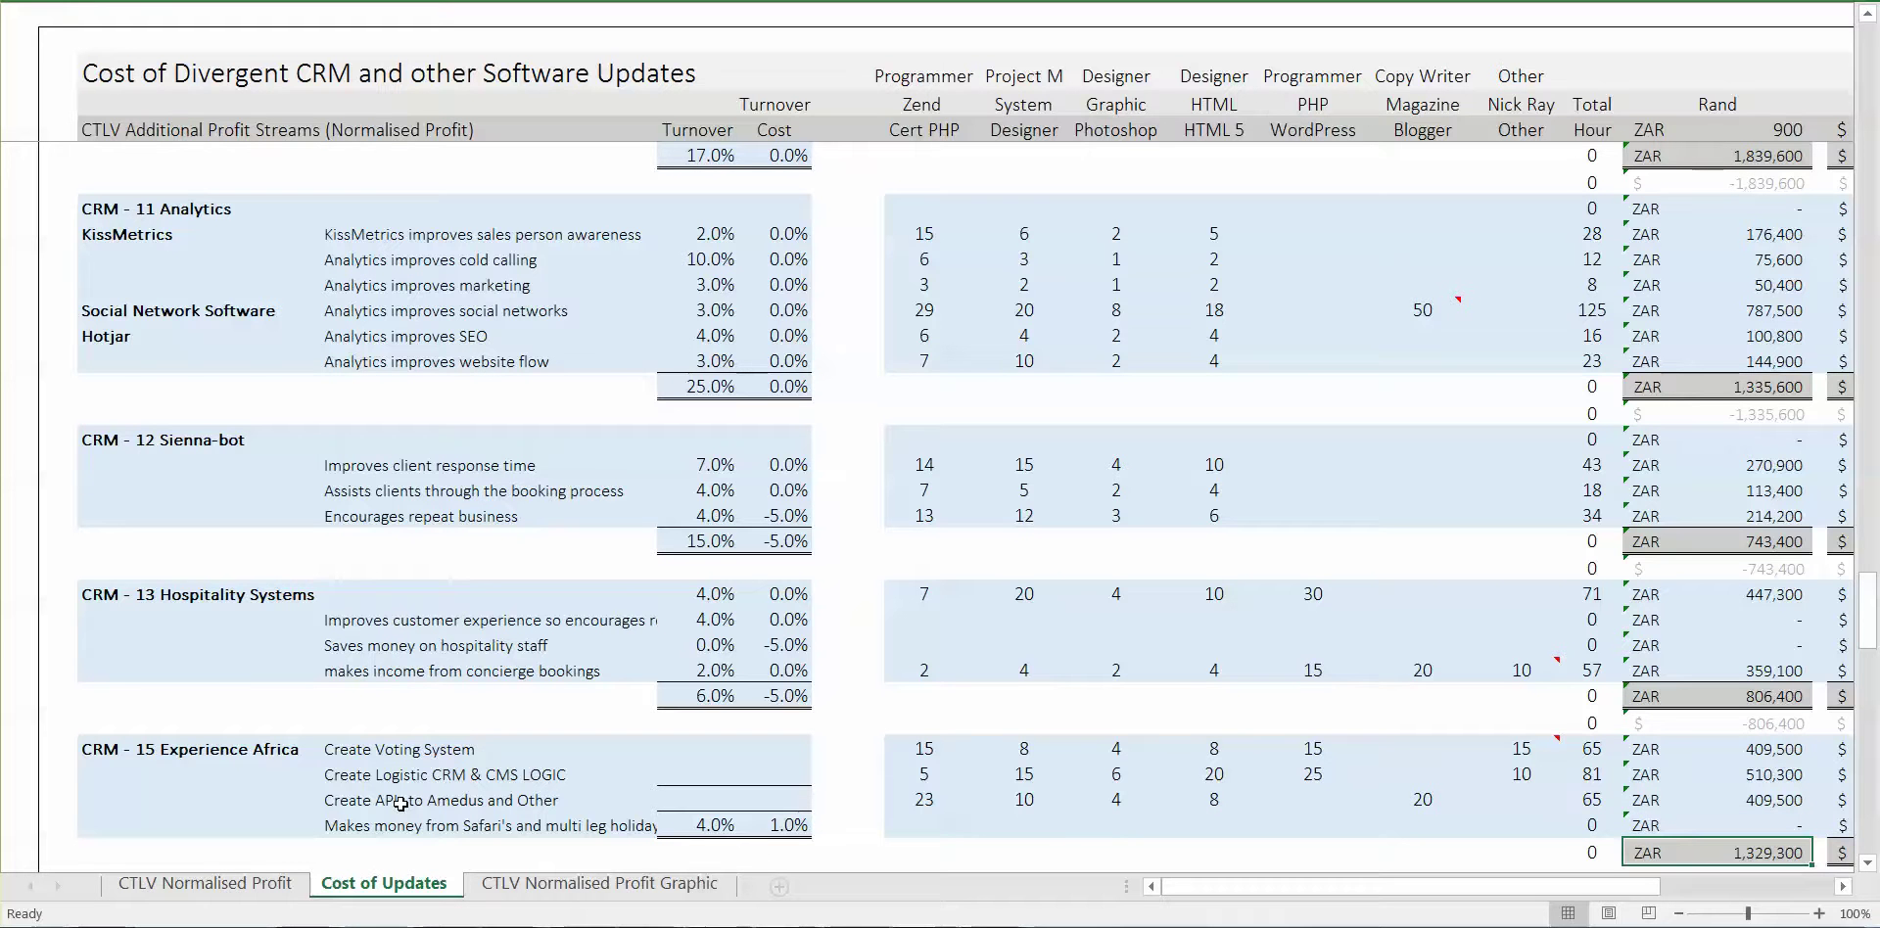
Review Experience Africa's total row from its beginning through to the cost in rand
{"action": "key", "text": "Right"}
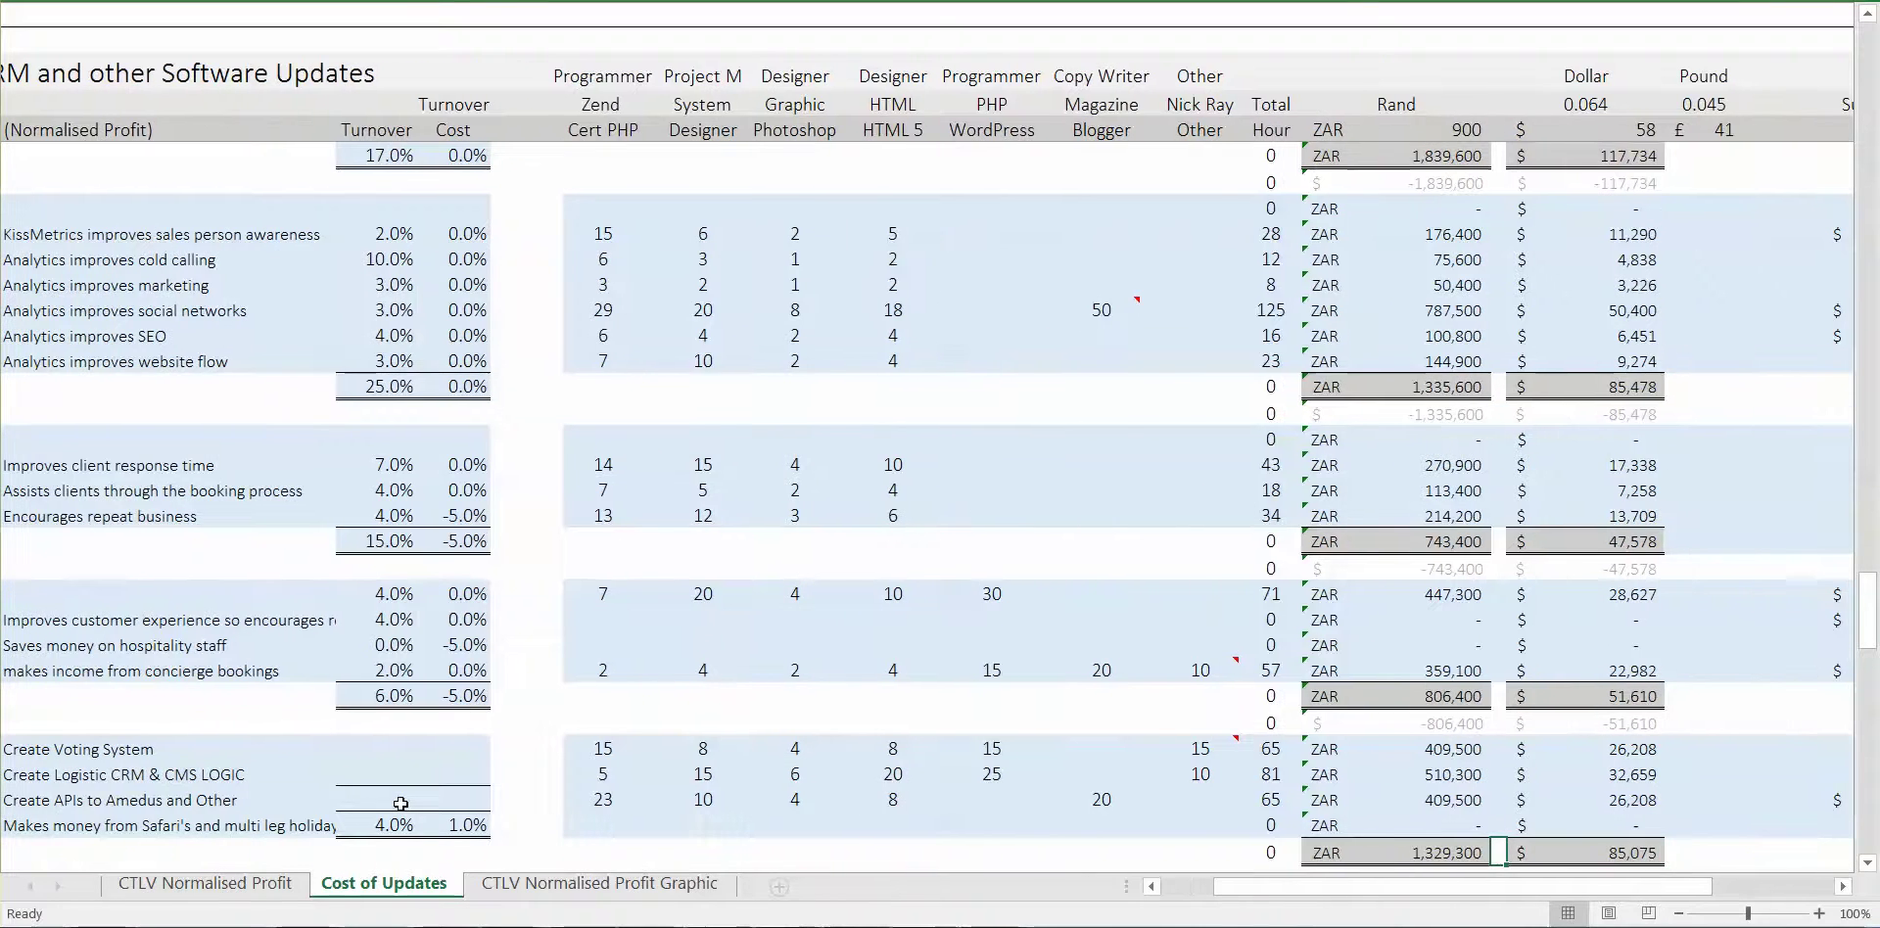
{"action": "key", "text": "Left"}
{"action": "key", "text": "Left"}
{"action": "key", "text": "Left"}
{"action": "key", "text": "Left"}
{"action": "key", "text": "Left"}
{"action": "key", "text": "Left"}
{"action": "key", "text": "Left"}
{"action": "key", "text": "Left"}
{"action": "key", "text": "Left"}
{"action": "key", "text": "Left"}
{"action": "key", "text": "Left"}
{"action": "key", "text": "Left"}
{"action": "key", "text": "Left"}
{"action": "key", "text": "Left"}
{"action": "key", "text": "Left"}
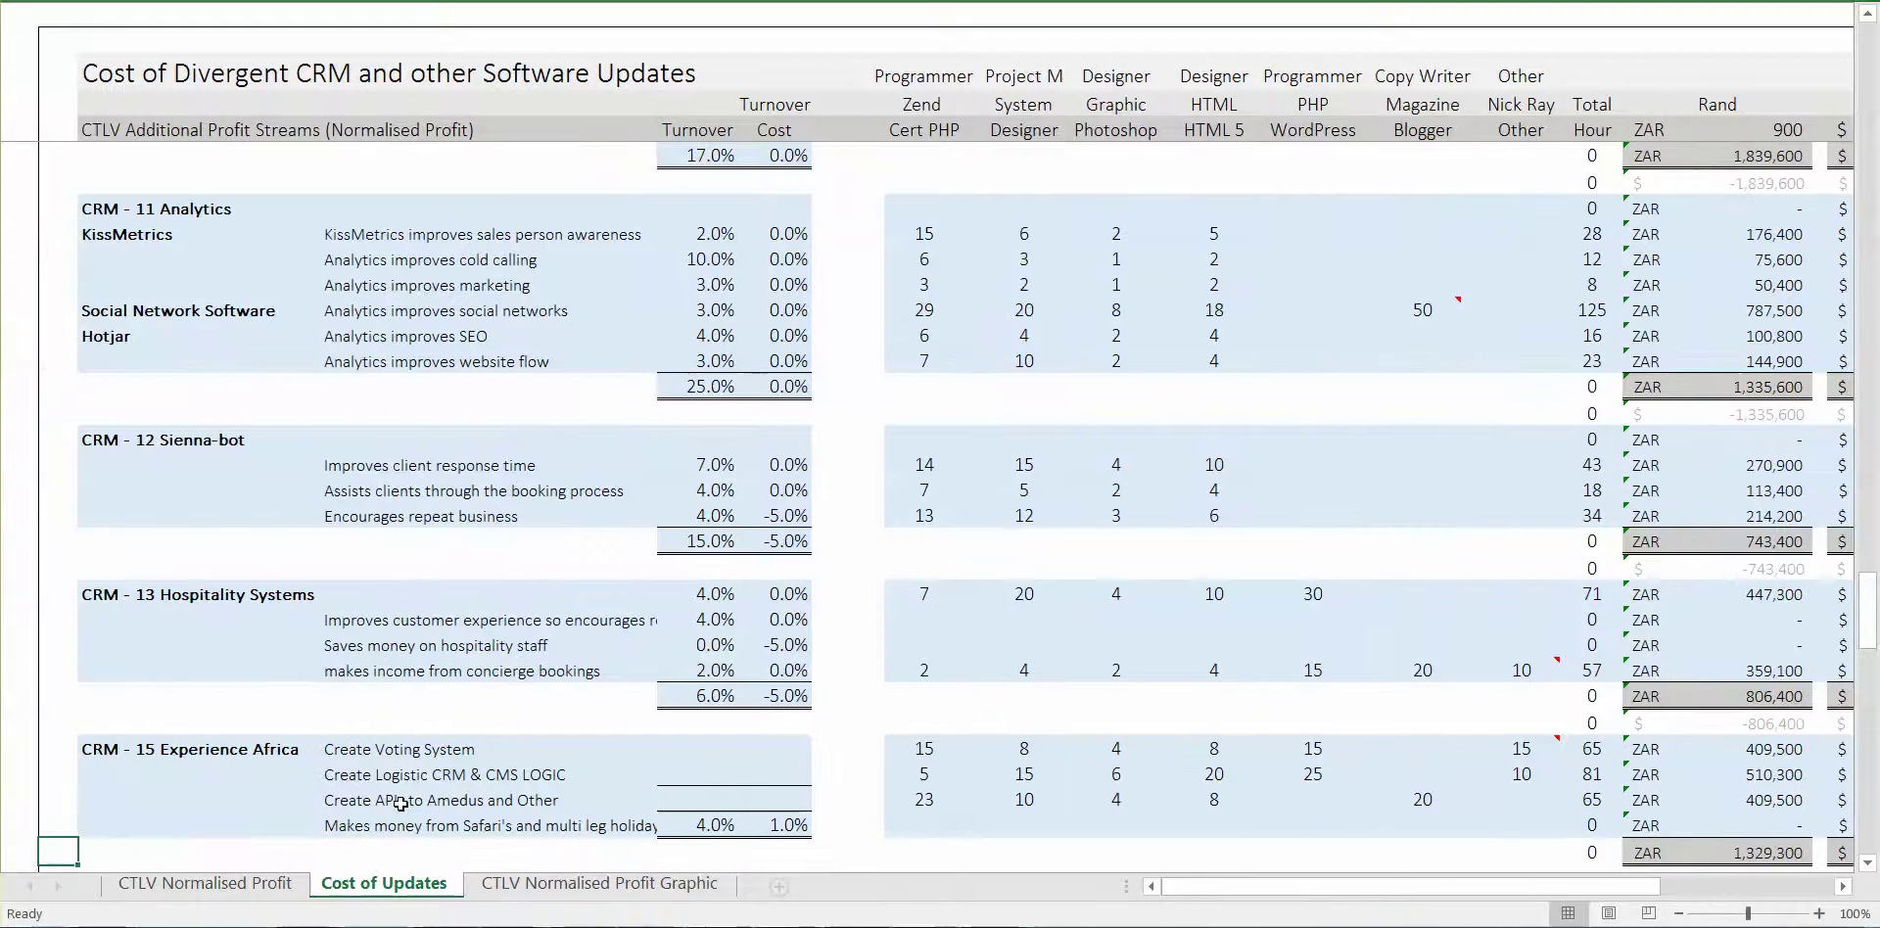
{"action": "key", "text": "Right"}
{"action": "key", "text": "Right"}
{"action": "key", "text": "Right"}
{"action": "key", "text": "Right"}
{"action": "key", "text": "Right"}
{"action": "key", "text": "Right"}
{"action": "key", "text": "Right"}
{"action": "key", "text": "Right"}
{"action": "key", "text": "Right"}
{"action": "key", "text": "Right"}
{"action": "key", "text": "Right"}
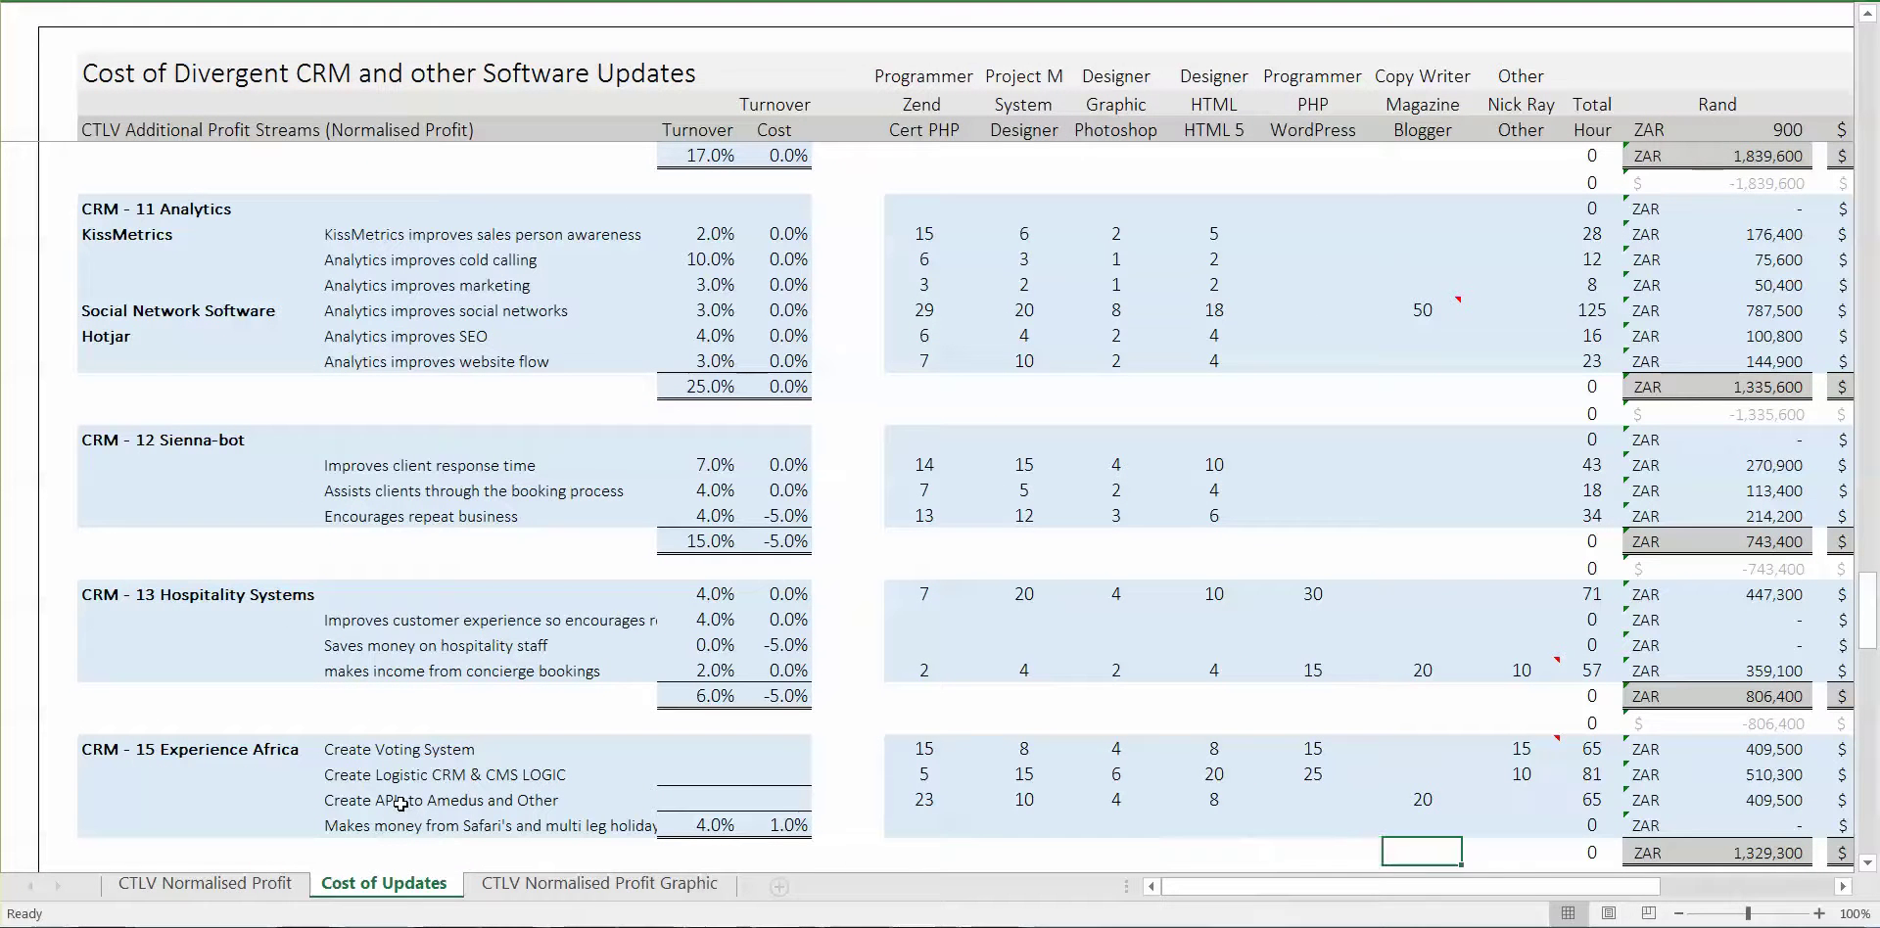
{"action": "key", "text": "Right"}
{"action": "key", "text": "Right"}
{"action": "key", "text": "Right"}
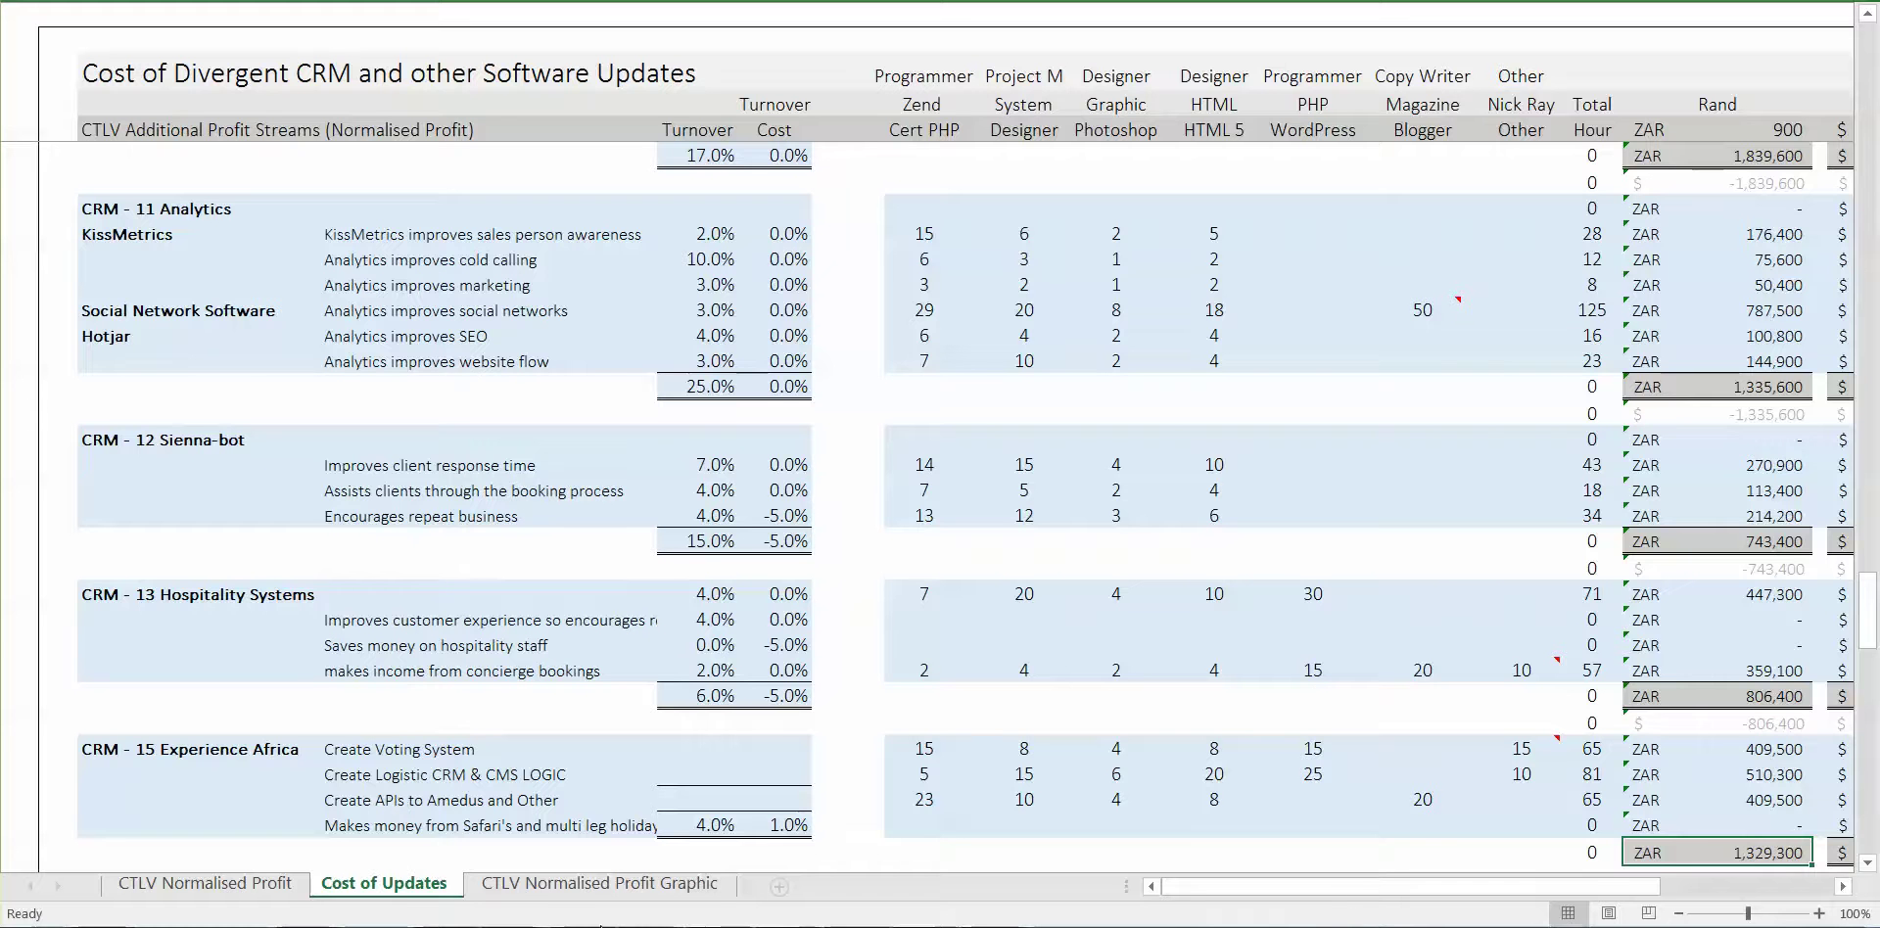
Examine the CRM - 16 Financial Predictions from CRM item and its Zend programmer hours
{"action": "left_click_drag", "start_coordinate": [1868, 612], "coordinate": [1874, 670]}
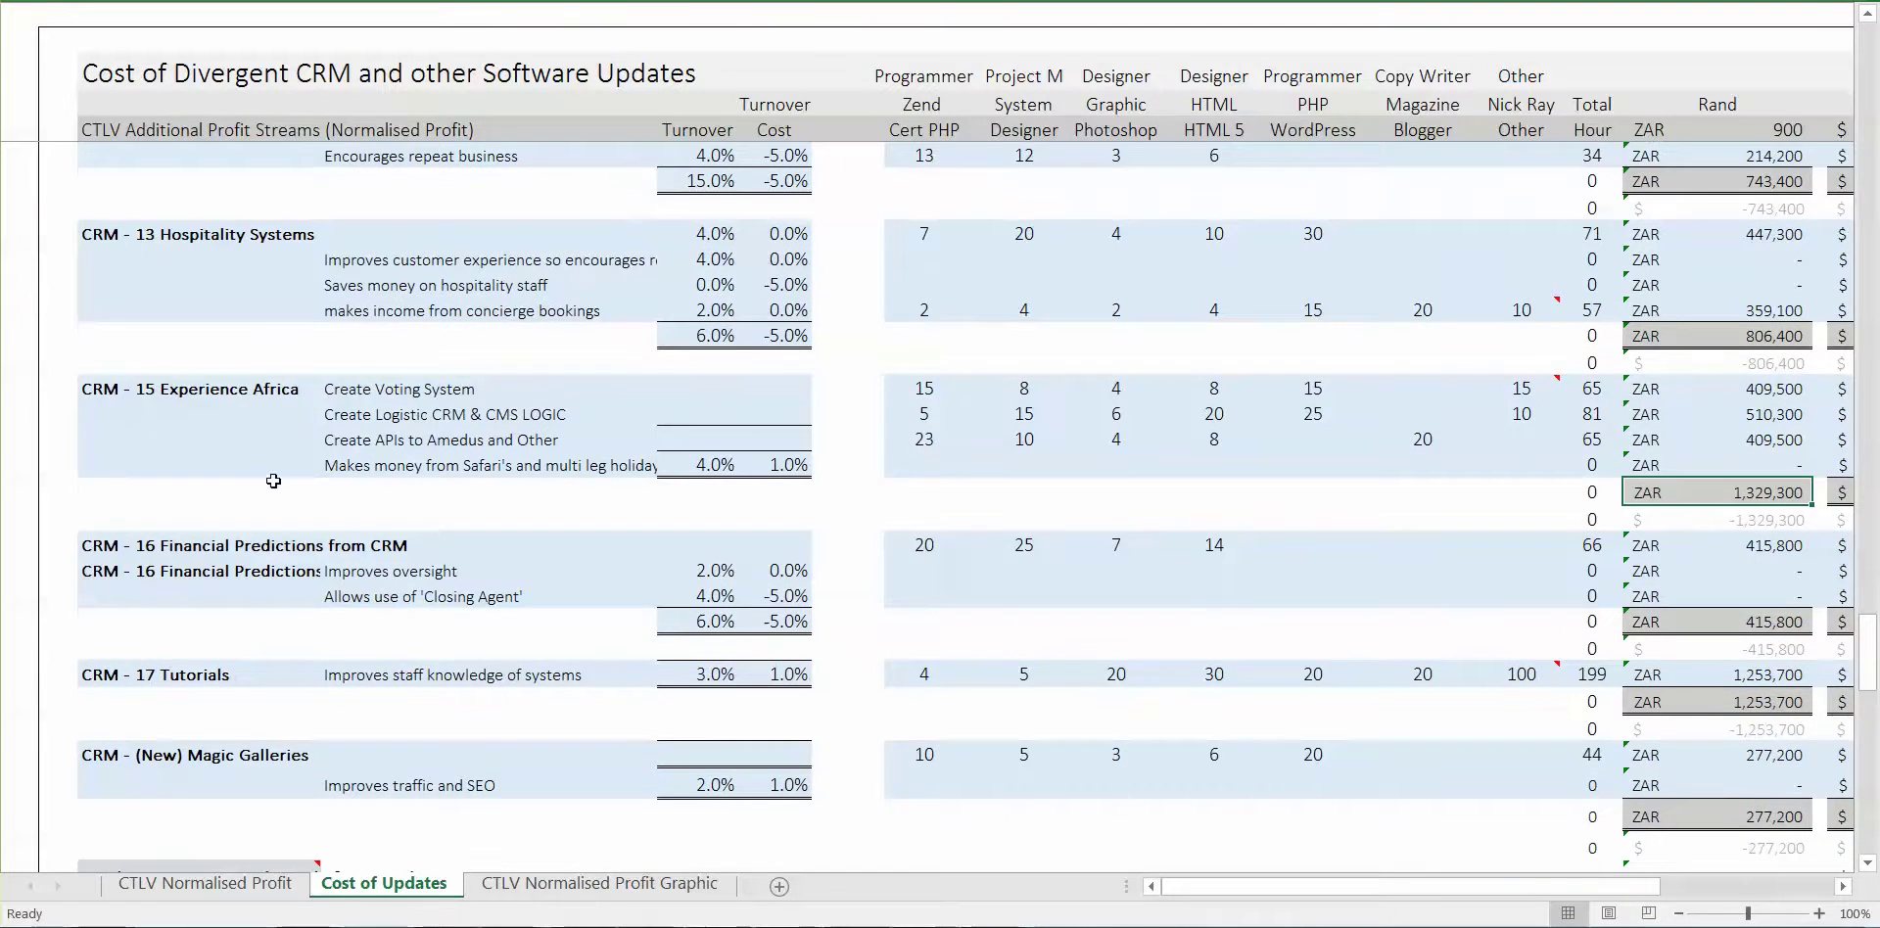
{"action": "left_click", "coordinate": [123, 538]}
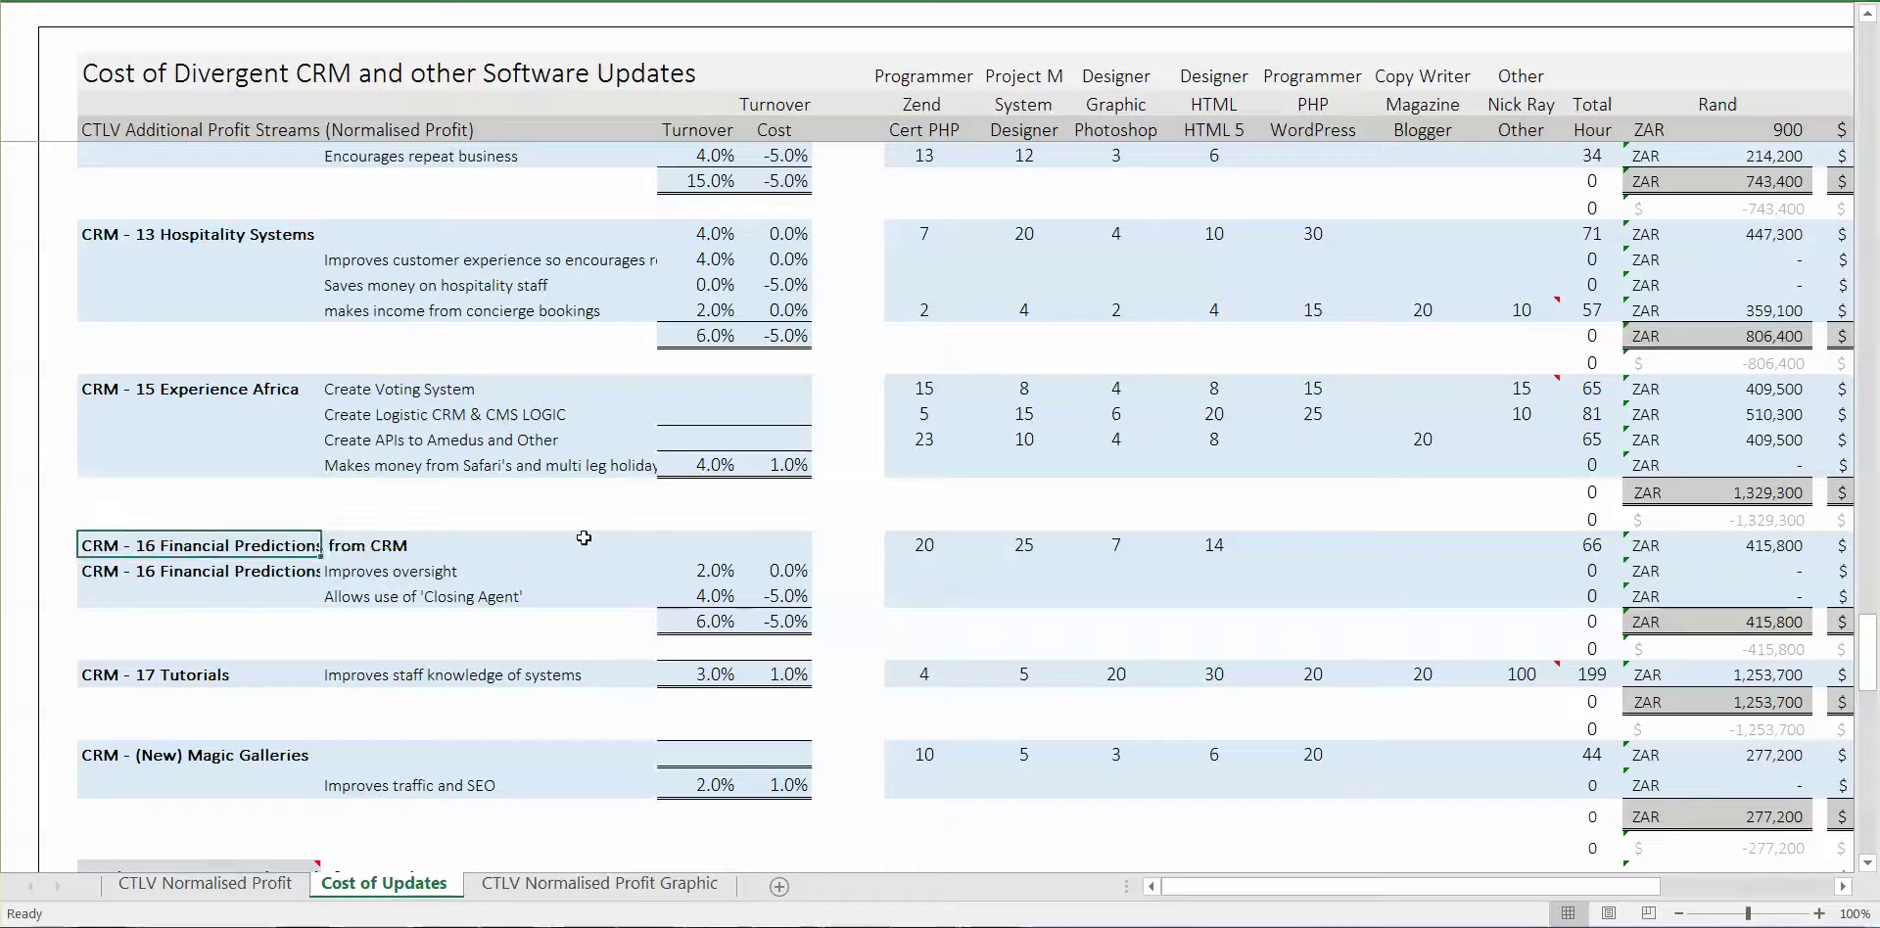
{"action": "left_click", "coordinate": [586, 536]}
{"action": "key", "text": "Tab"}
{"action": "key", "text": "Tab"}
{"action": "key", "text": "Tab"}
{"action": "key", "text": "Tab"}
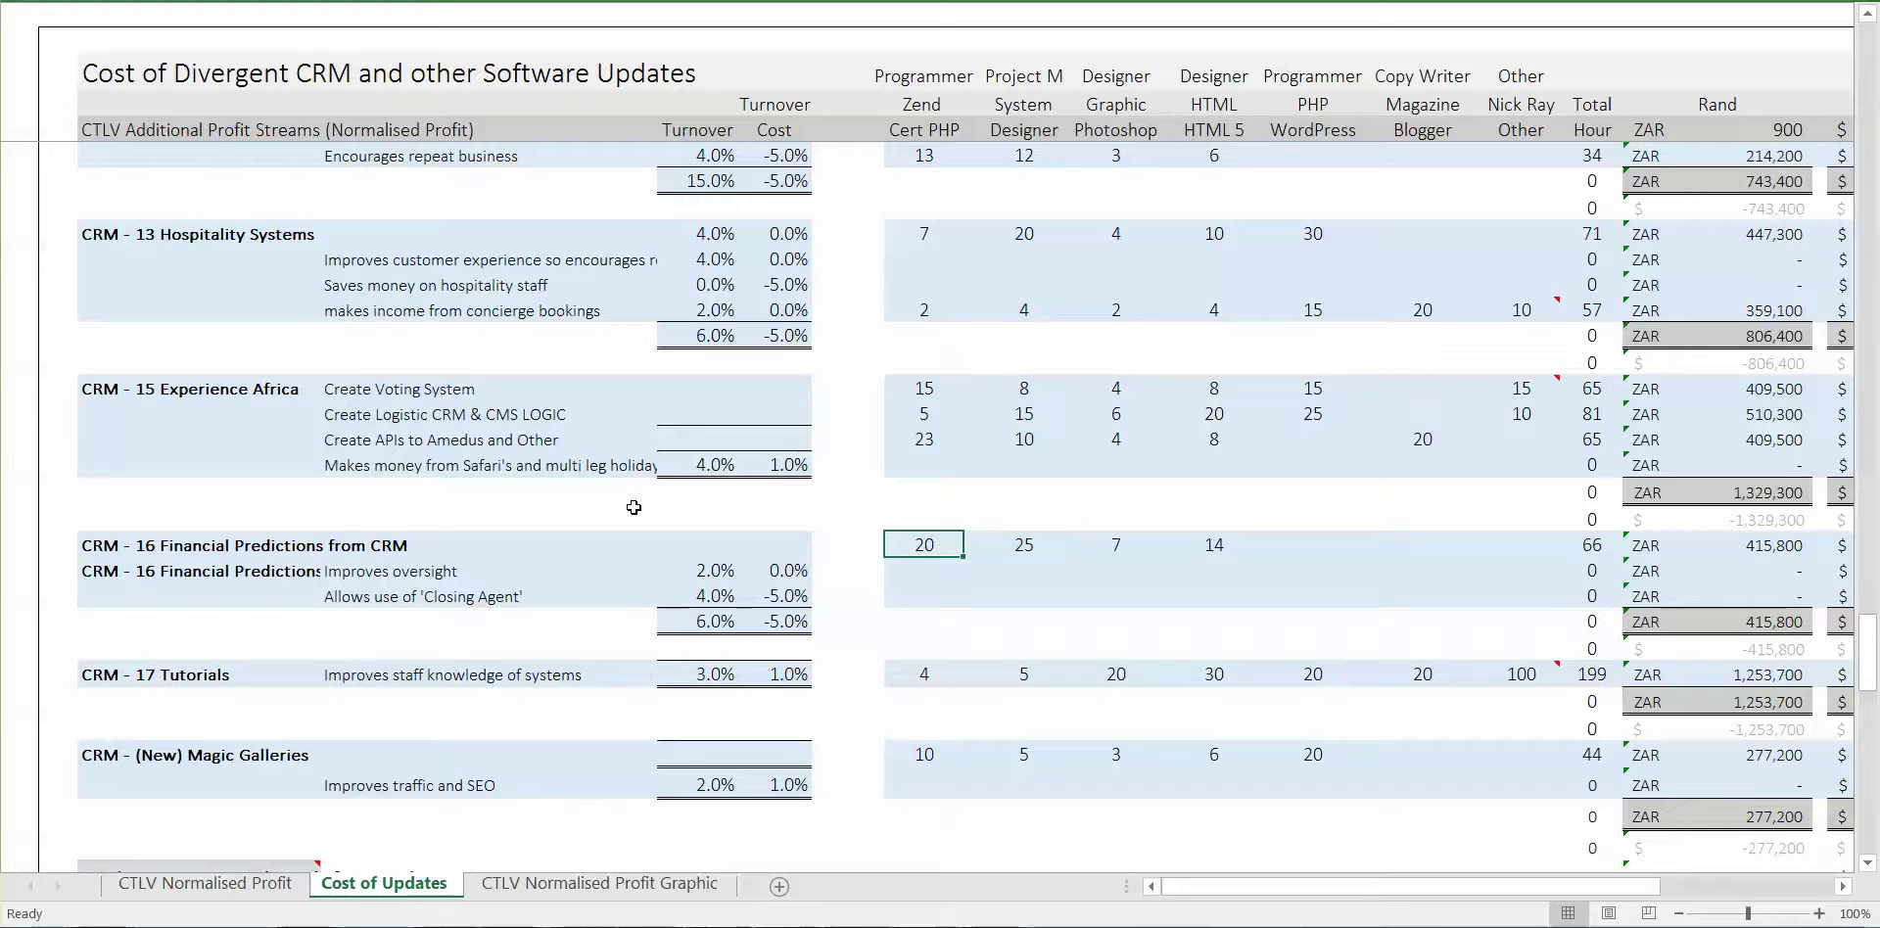
Review the Zend programmer and system designer hours down the rows of the Financial Predictions section
{"action": "key", "text": "Down"}
{"action": "key", "text": "Down"}
{"action": "key", "text": "Down"}
{"action": "key", "text": "Down"}
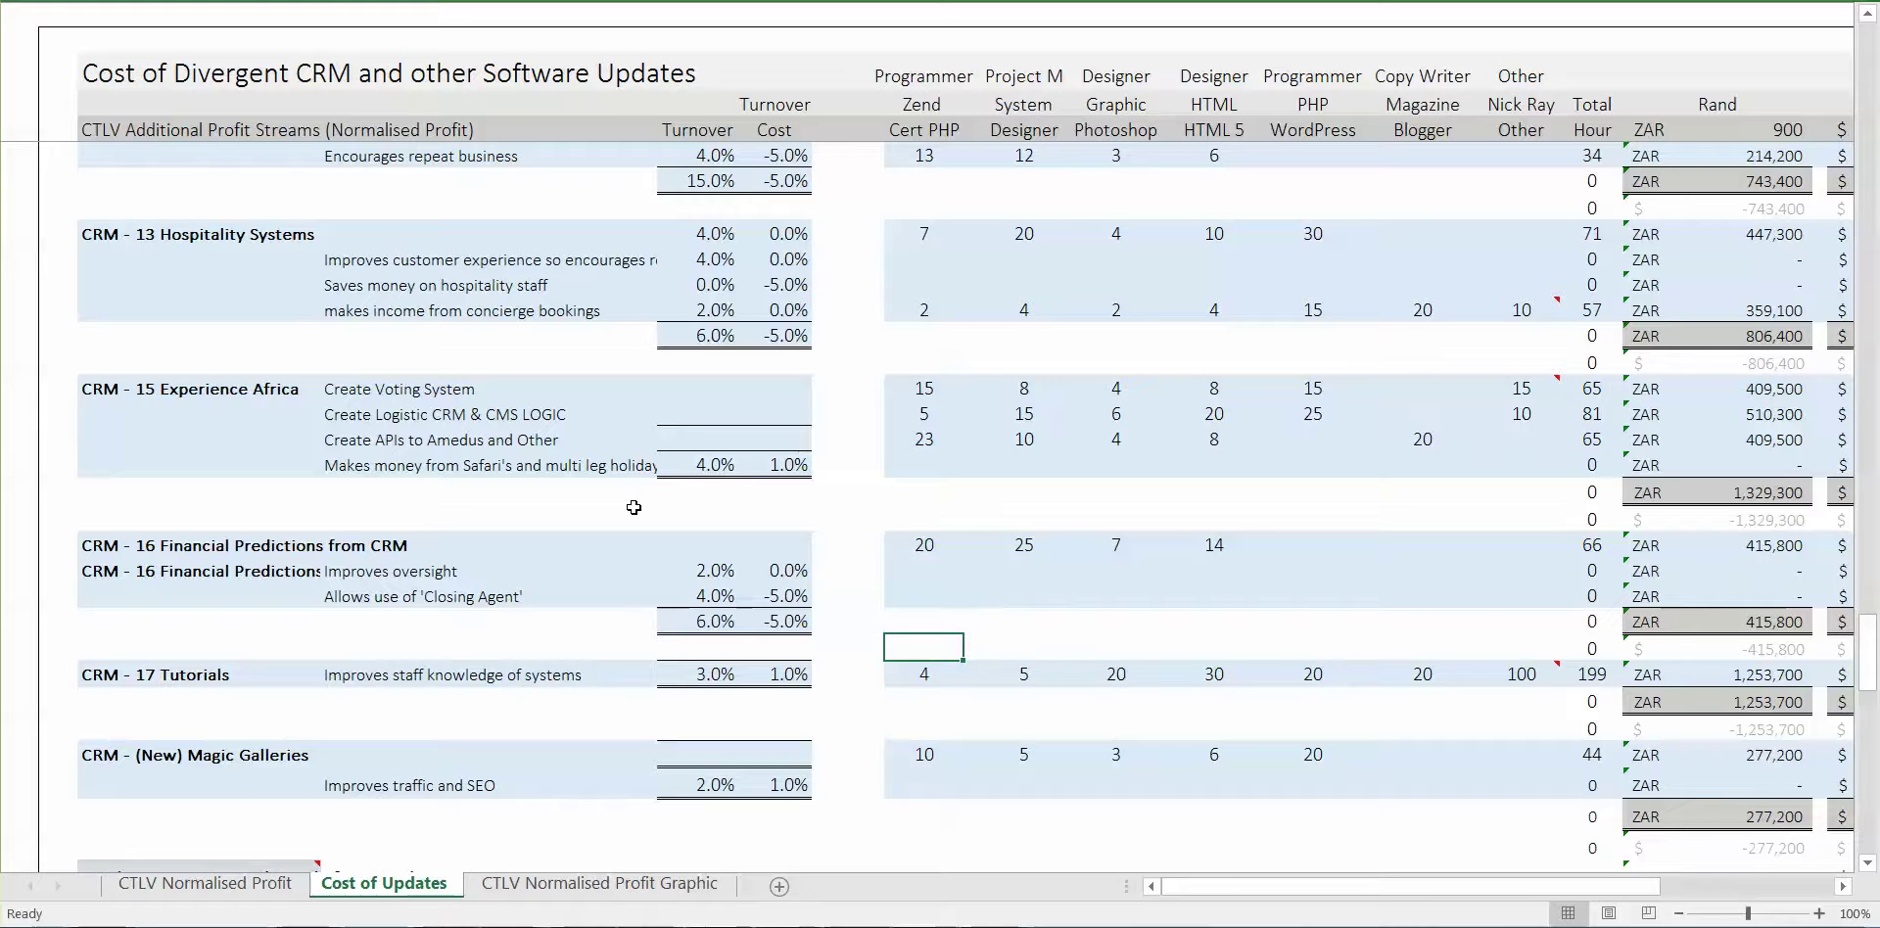
{"action": "key", "text": "Up"}
{"action": "key", "text": "Up"}
{"action": "key", "text": "Up"}
{"action": "key", "text": "Down"}
{"action": "key", "text": "Down"}
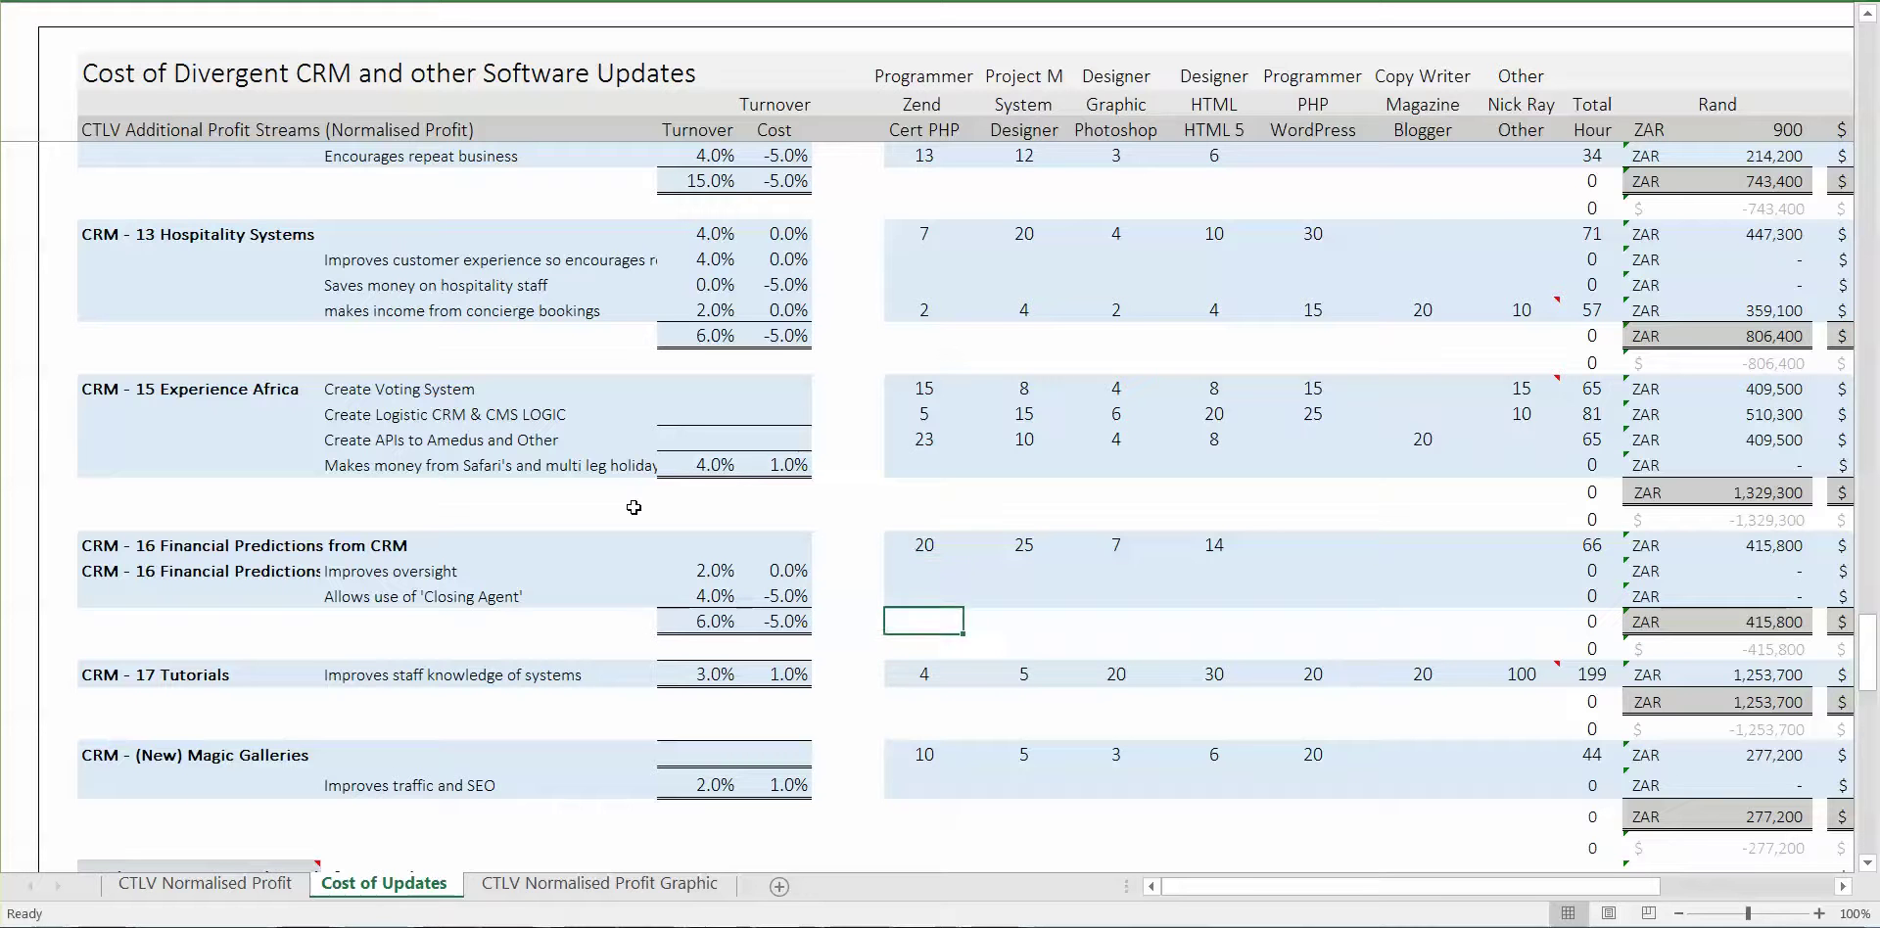
{"action": "key", "text": "Down"}
{"action": "key", "text": "Right"}
{"action": "key", "text": "Up"}
{"action": "key", "text": "Up"}
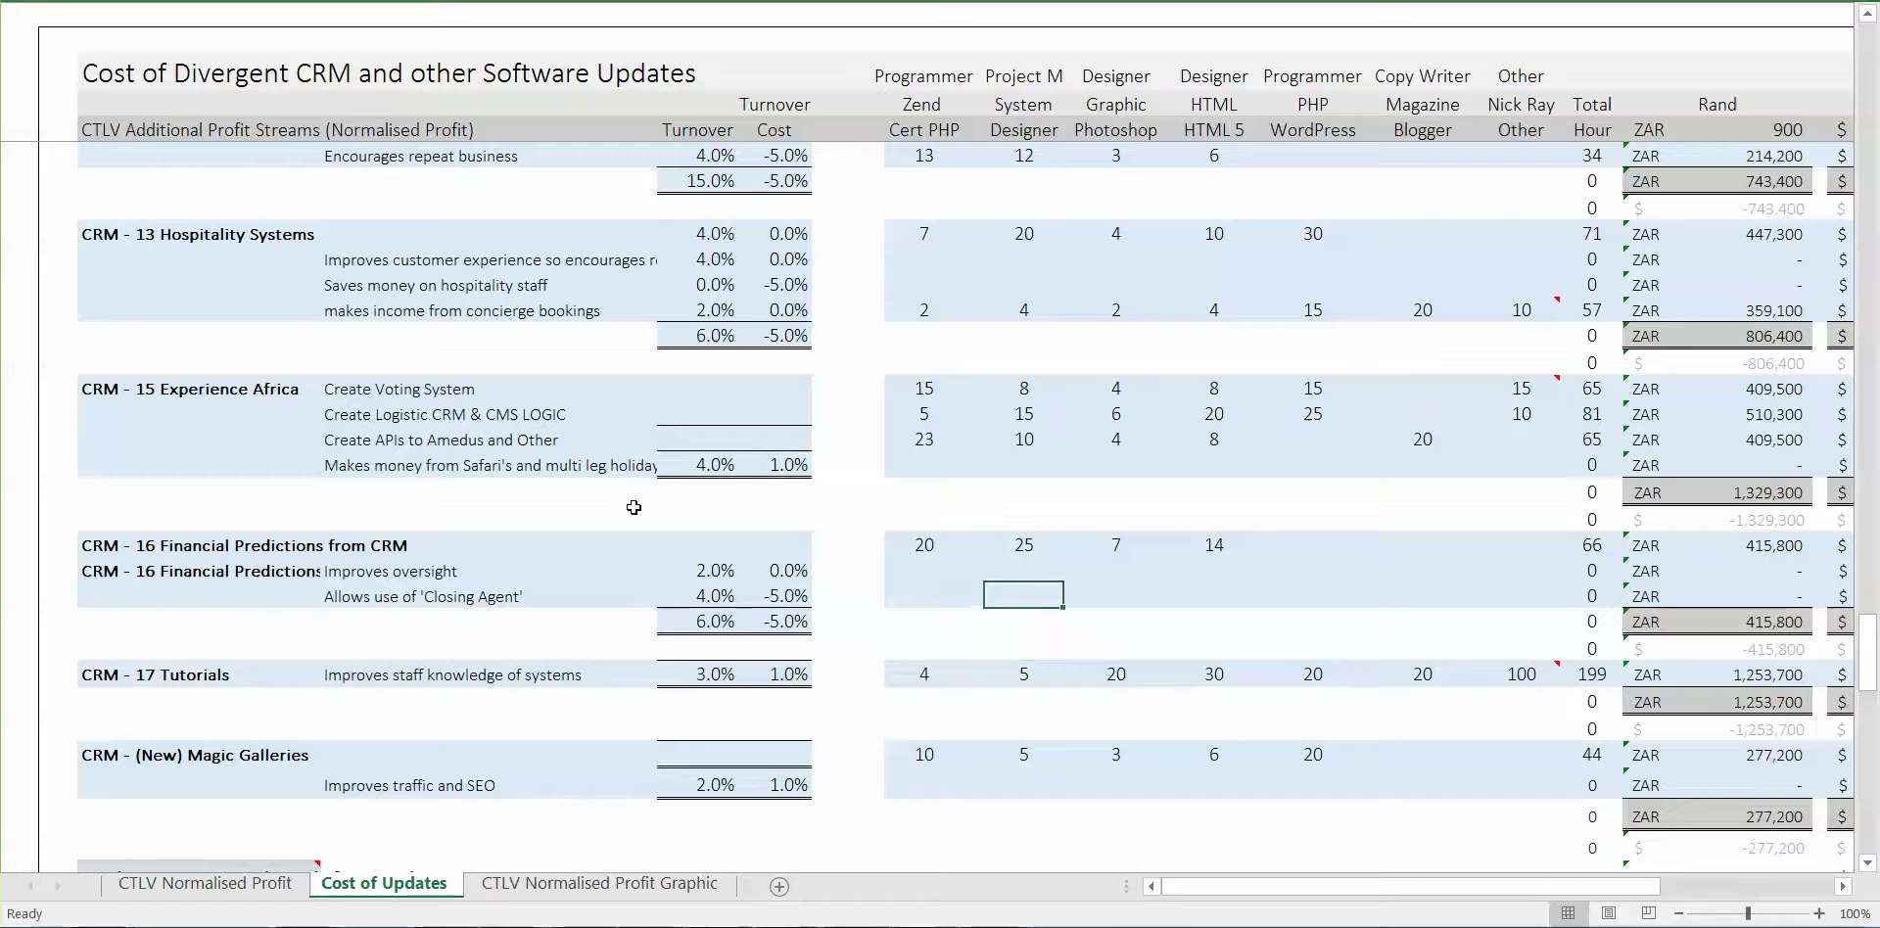
{"action": "key", "text": "Up"}
{"action": "key", "text": "Up"}
Check the system designer hours of the Magic Galleries and CRM - 17 Tutorials items
{"action": "key", "text": "Down"}
{"action": "key", "text": "Down"}
{"action": "key", "text": "Down"}
{"action": "key", "text": "Down"}
{"action": "key", "text": "Down"}
{"action": "key", "text": "Down"}
{"action": "key", "text": "Down"}
{"action": "key", "text": "Down"}
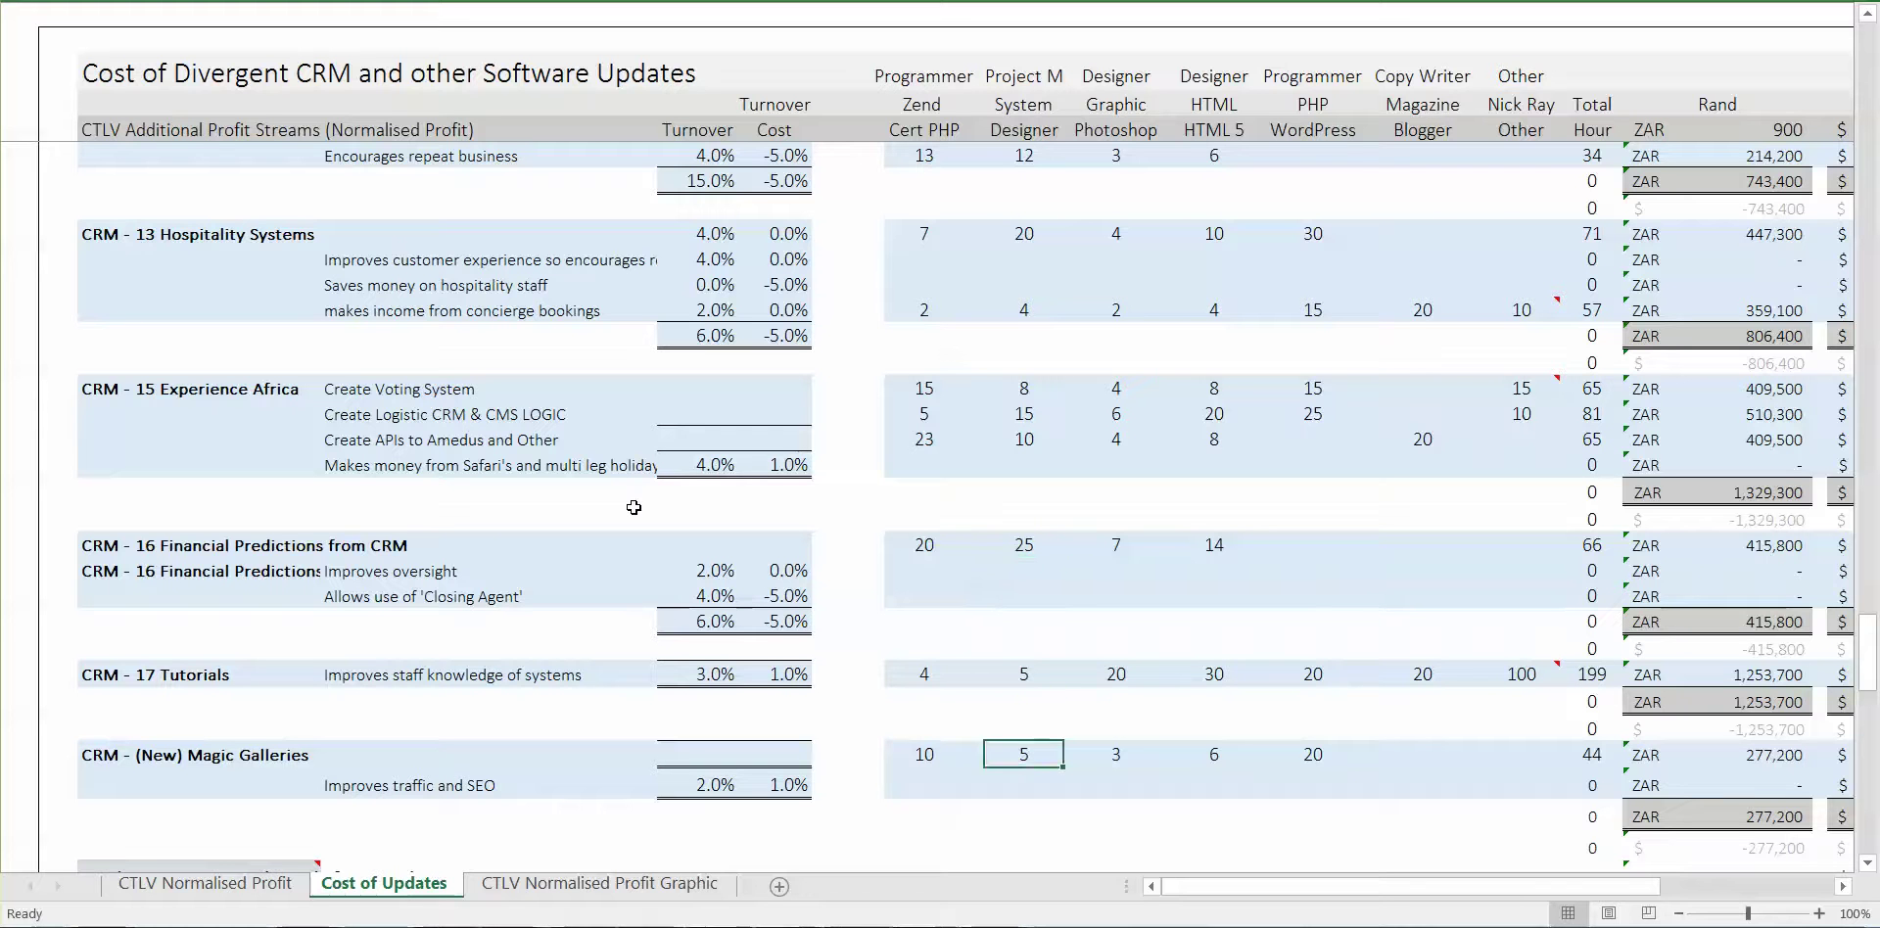
{"action": "key", "text": "Up"}
{"action": "key", "text": "Up"}
{"action": "key", "text": "Up"}
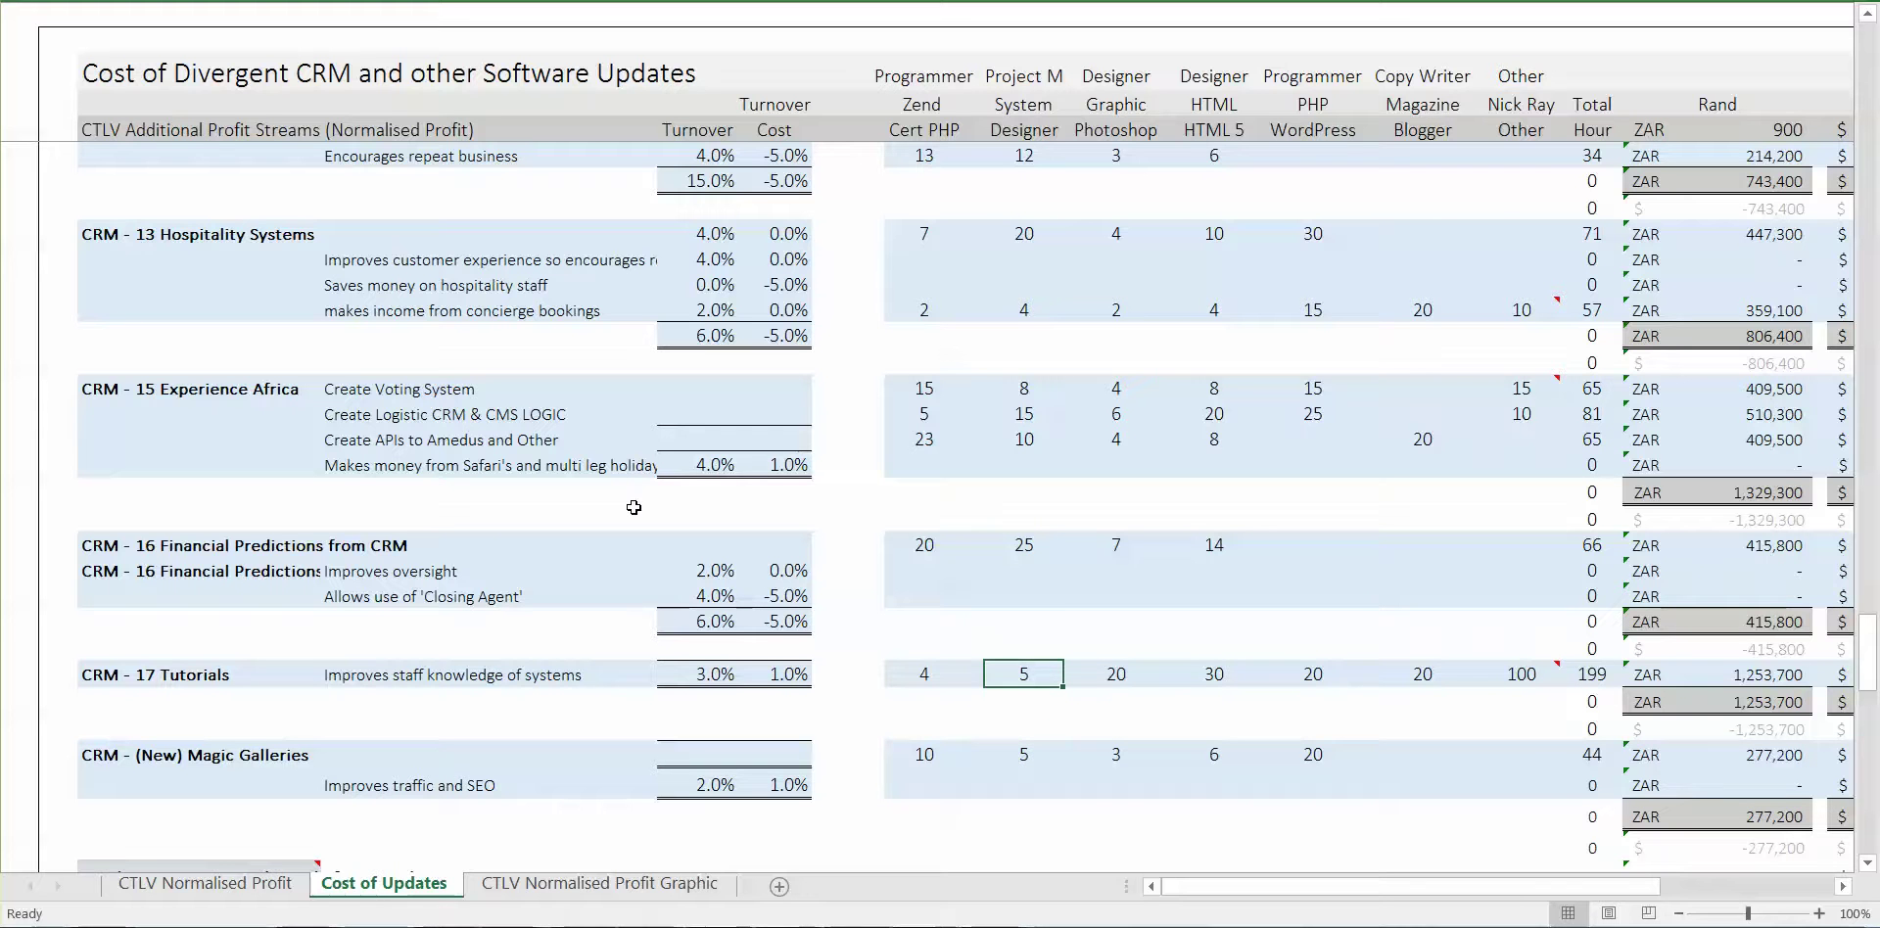
Examine the CRM - 17 Tutorials item from its description and turnover effect through to its graphic designer hours
{"action": "key", "text": "Left"}
{"action": "key", "text": "Left"}
{"action": "key", "text": "Left"}
{"action": "key", "text": "Left"}
{"action": "key", "text": "Left"}
{"action": "key", "text": "Left"}
{"action": "key", "text": "Left"}
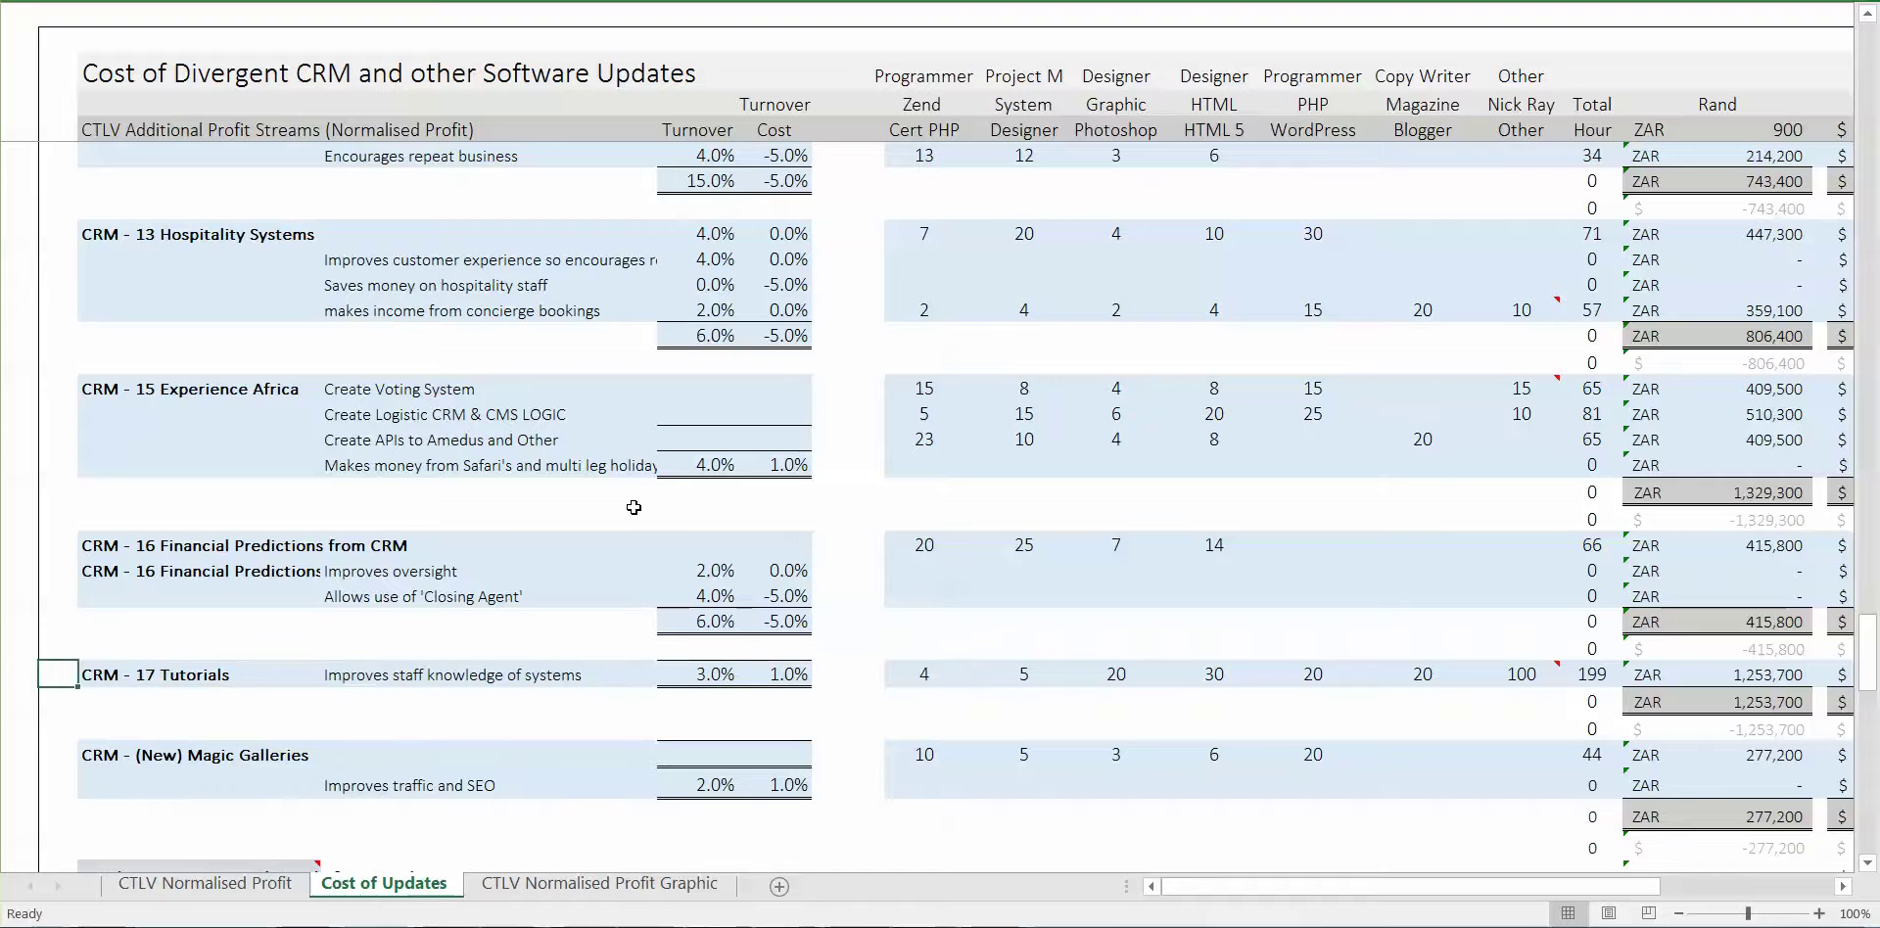
{"action": "key", "text": "Right"}
{"action": "key", "text": "Right"}
{"action": "key", "text": "Right"}
{"action": "key", "text": "Right"}
{"action": "key", "text": "Right"}
{"action": "key", "text": "Right"}
{"action": "key", "text": "Right"}
{"action": "key", "text": "Right"}
Review the Tutorials item's hours for each role through to its cost in rand
{"action": "key", "text": "Left"}
{"action": "key", "text": "Left"}
{"action": "key", "text": "Left"}
{"action": "key", "text": "Right"}
{"action": "key", "text": "Right"}
{"action": "key", "text": "Right"}
{"action": "key", "text": "Right"}
{"action": "key", "text": "Right"}
{"action": "key", "text": "Right"}
{"action": "key", "text": "Left"}
{"action": "key", "text": "Left"}
{"action": "key", "text": "Right"}
{"action": "key", "text": "Right"}
{"action": "key", "text": "Right"}
{"action": "key", "text": "Right"}
{"action": "key", "text": "Right"}
{"action": "key", "text": "Right"}
{"action": "key", "text": "Right"}
{"action": "key", "text": "Right"}
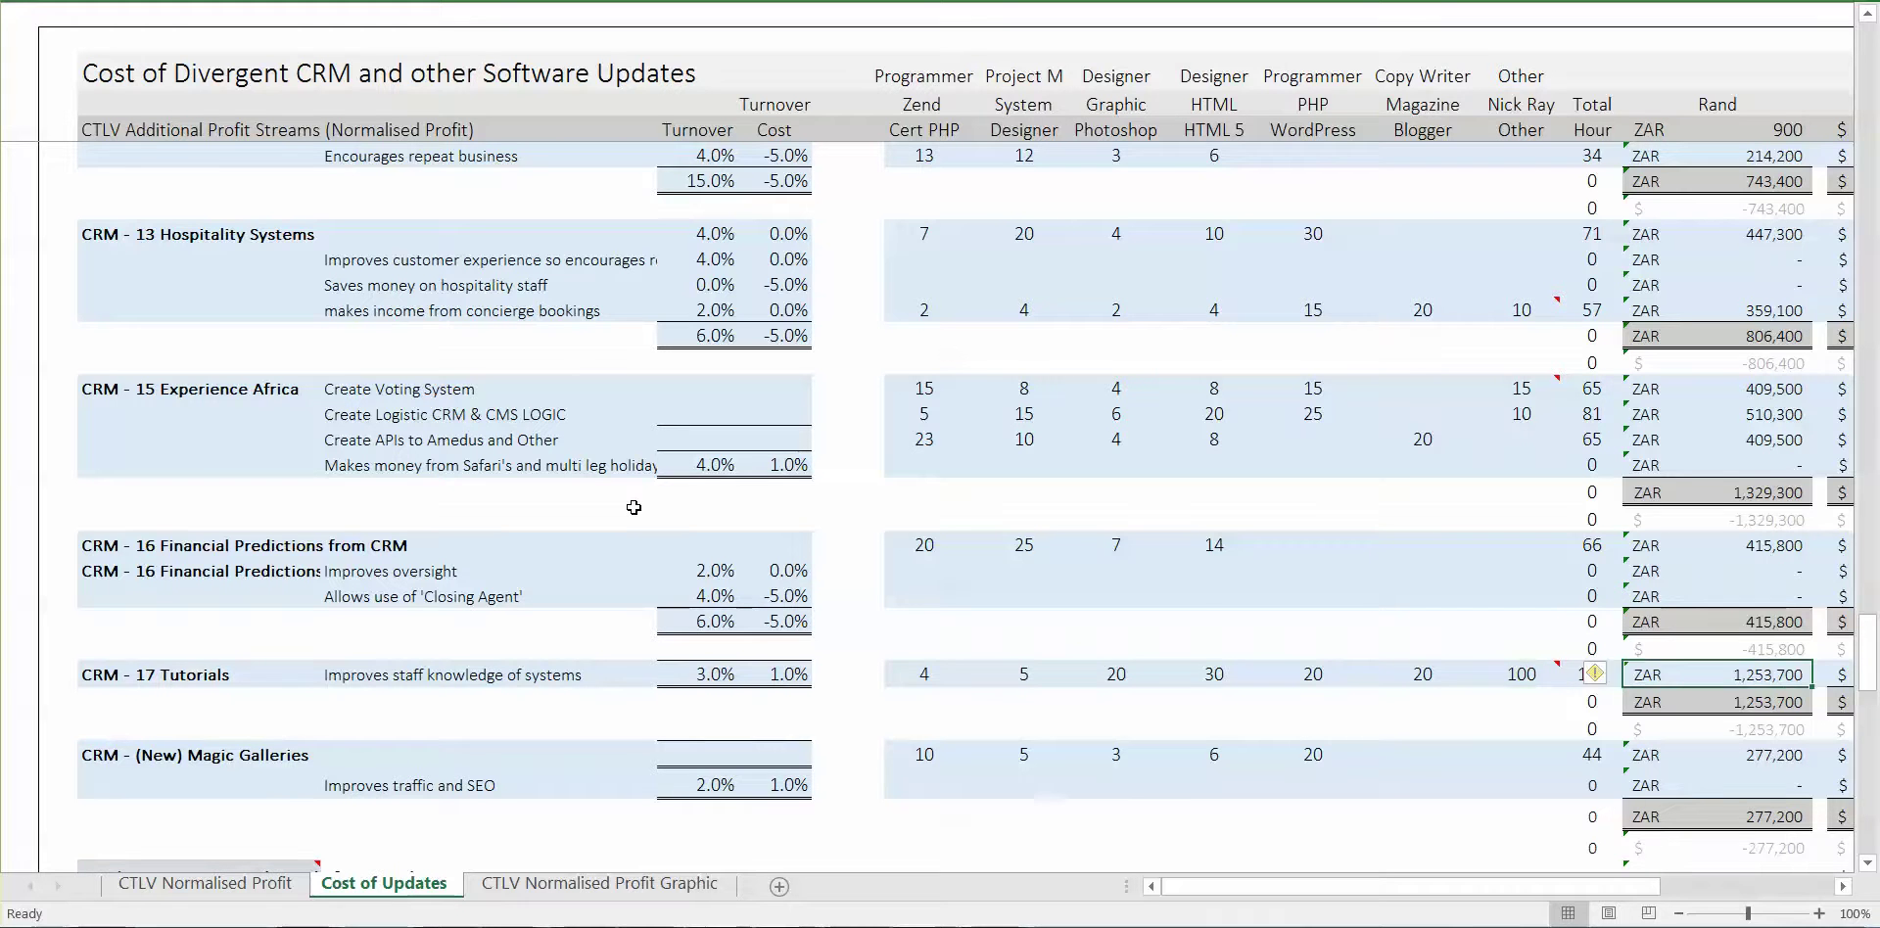
Examine the Tutorials item's cost in dollars and the section's total in rand
{"action": "key", "text": "Right"}
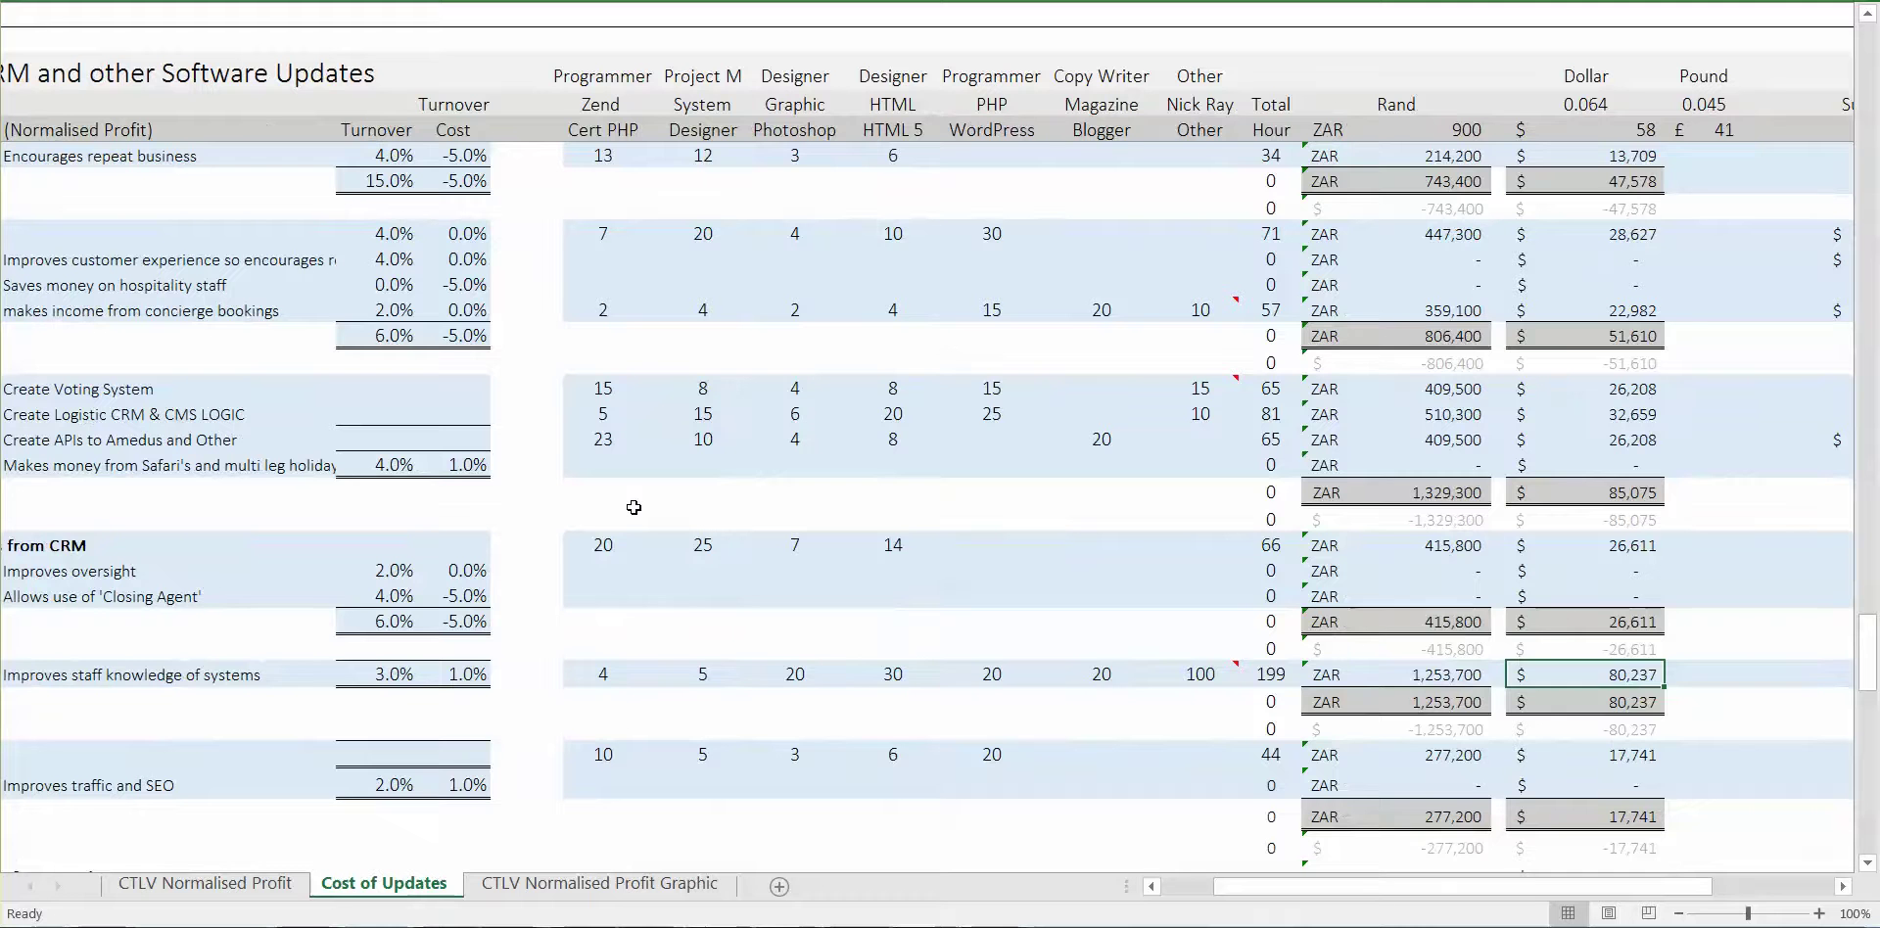
{"action": "key", "text": "Left"}
{"action": "key", "text": "Left"}
{"action": "key", "text": "Down"}
{"action": "key", "text": "Left"}
{"action": "key", "text": "Left"}
{"action": "key", "text": "Left"}
{"action": "key", "text": "Left"}
{"action": "key", "text": "Left"}
{"action": "key", "text": "Left"}
{"action": "key", "text": "Left"}
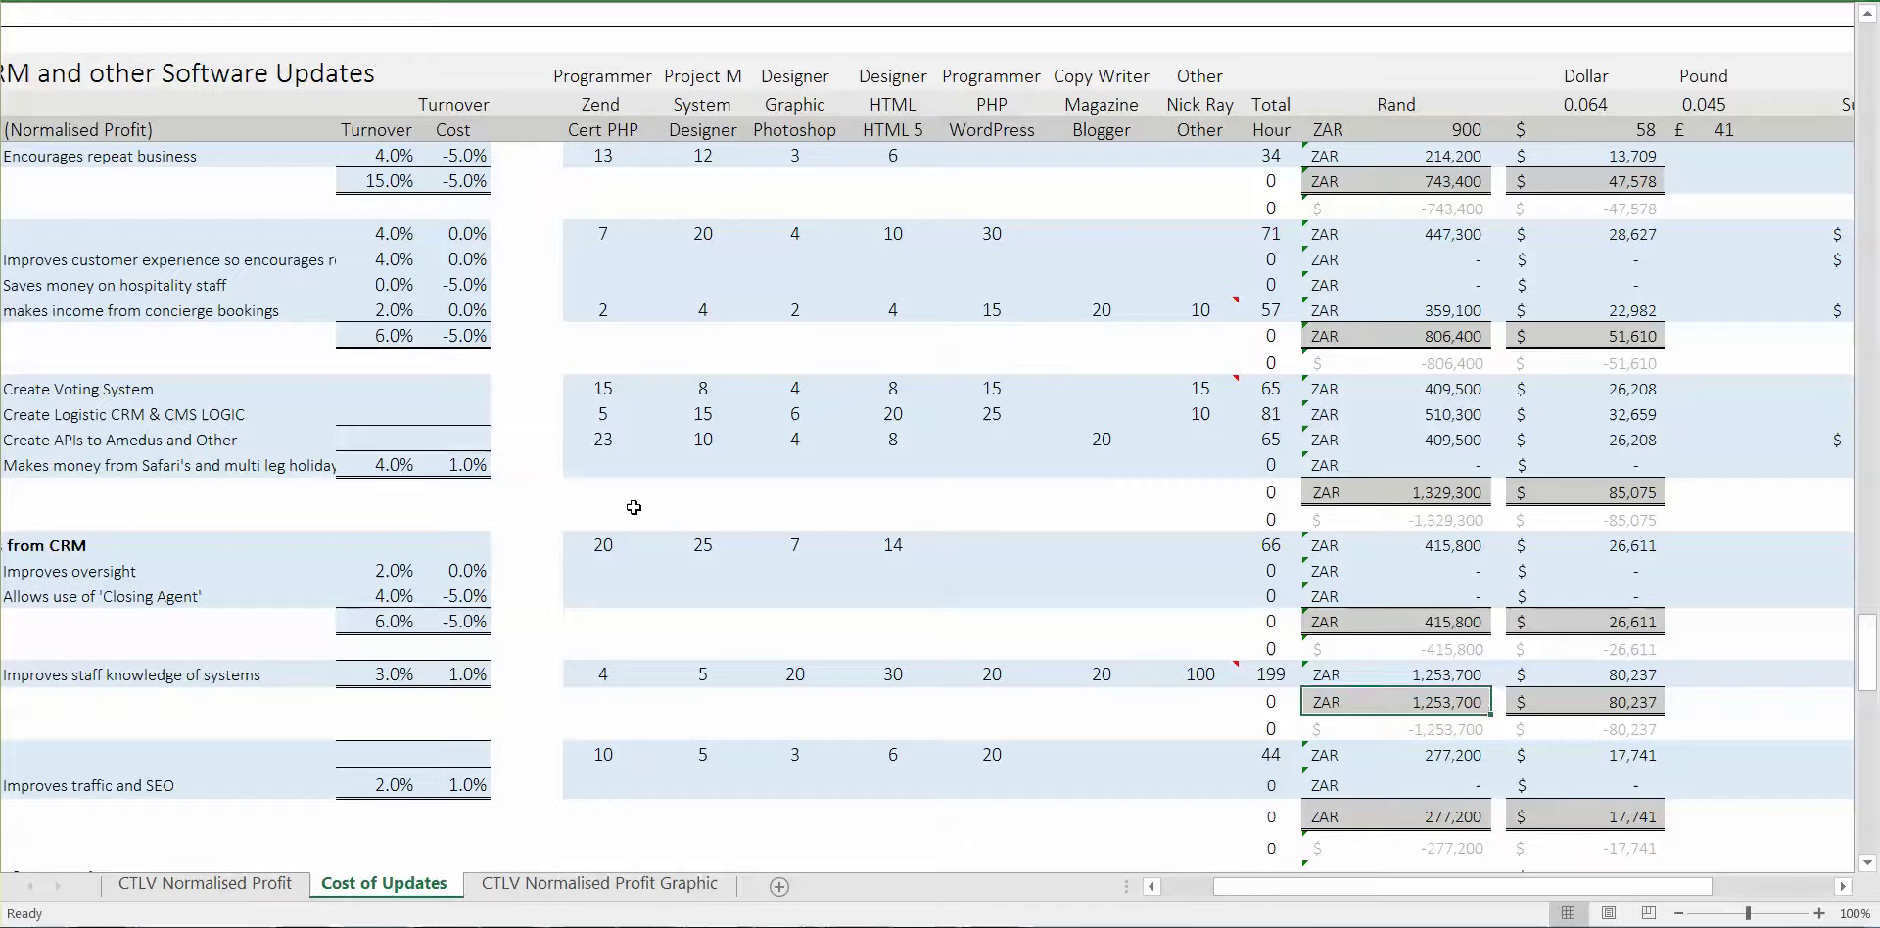
Go from the Tutorials section's total to the CRM - (New) Magic Galleries item
{"action": "key", "text": "Left"}
{"action": "key", "text": "Left"}
{"action": "key", "text": "Left"}
{"action": "key", "text": "Left"}
{"action": "key", "text": "Left"}
{"action": "key", "text": "Left"}
{"action": "key", "text": "Left"}
{"action": "key", "text": "Left"}
{"action": "key", "text": "Left"}
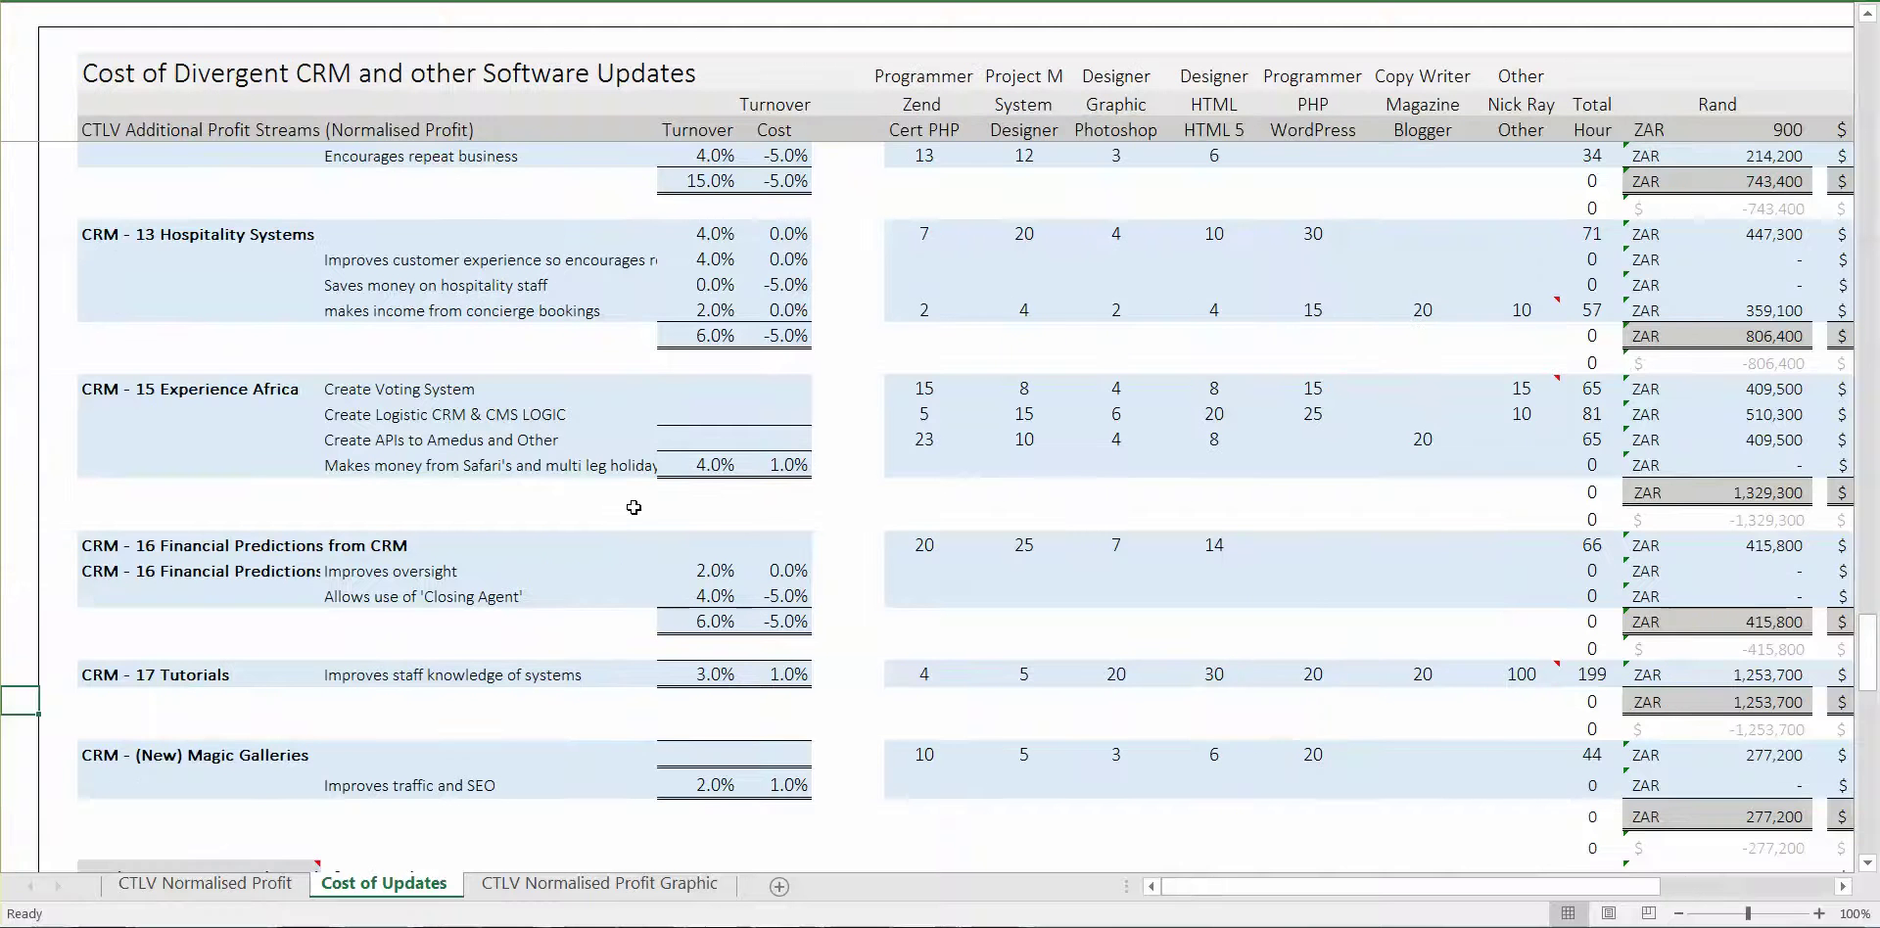
{"action": "key", "text": "Down"}
{"action": "key", "text": "Down"}
Examine the Magic Galleries item's heading, description and turnover cells
{"action": "key", "text": "Right"}
{"action": "key", "text": "Right"}
{"action": "key", "text": "Right"}
{"action": "key", "text": "Right"}
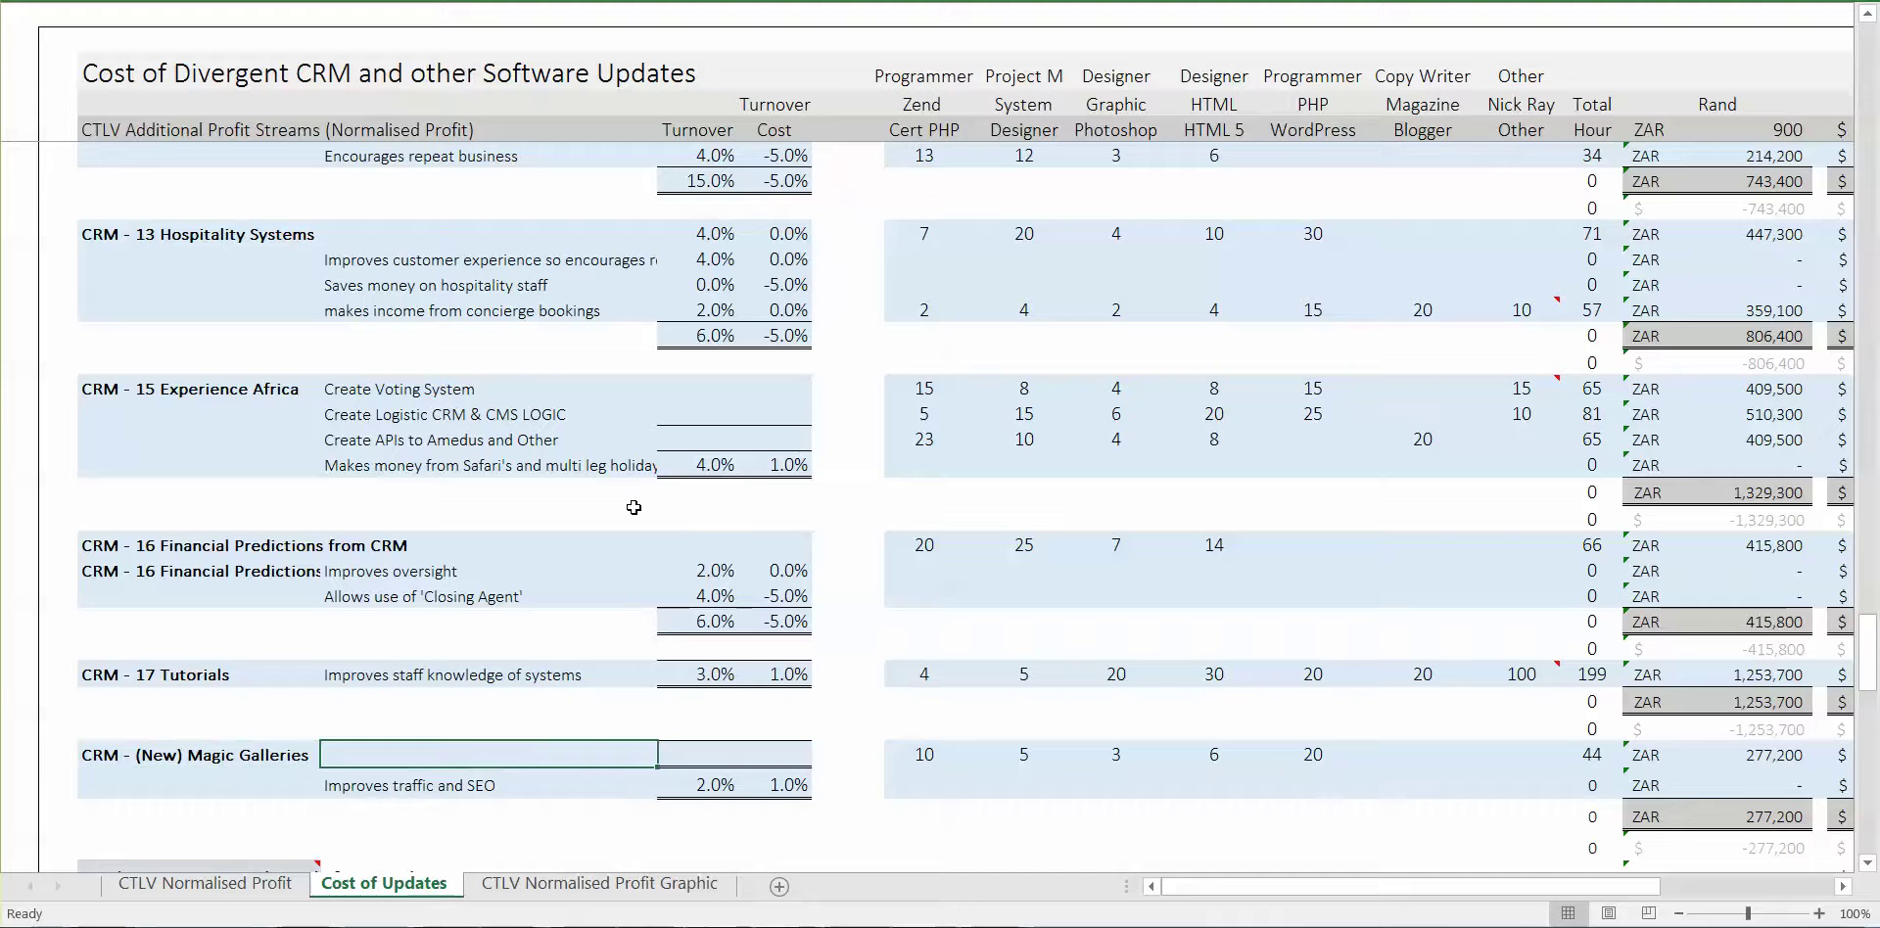
{"action": "key", "text": "Left"}
{"action": "key", "text": "Left"}
{"action": "key", "text": "Left"}
{"action": "key", "text": "Right"}
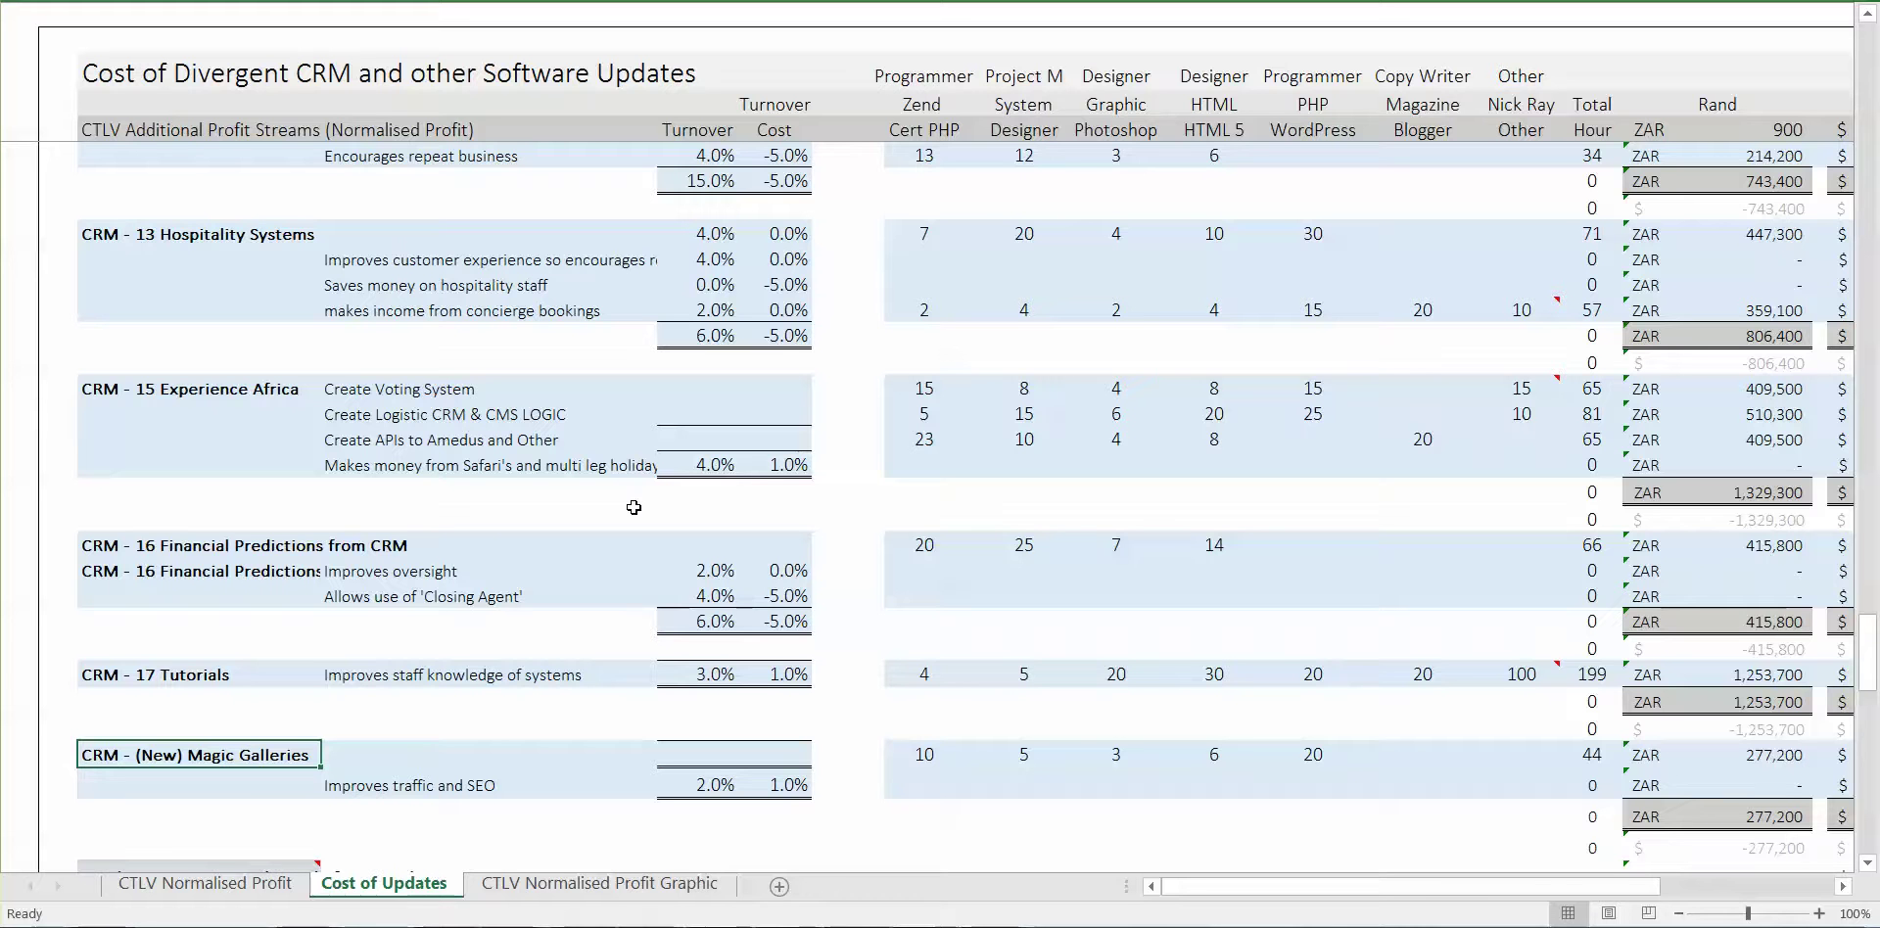
{"action": "key", "text": "Right"}
{"action": "key", "text": "Right"}
{"action": "key", "text": "Right"}
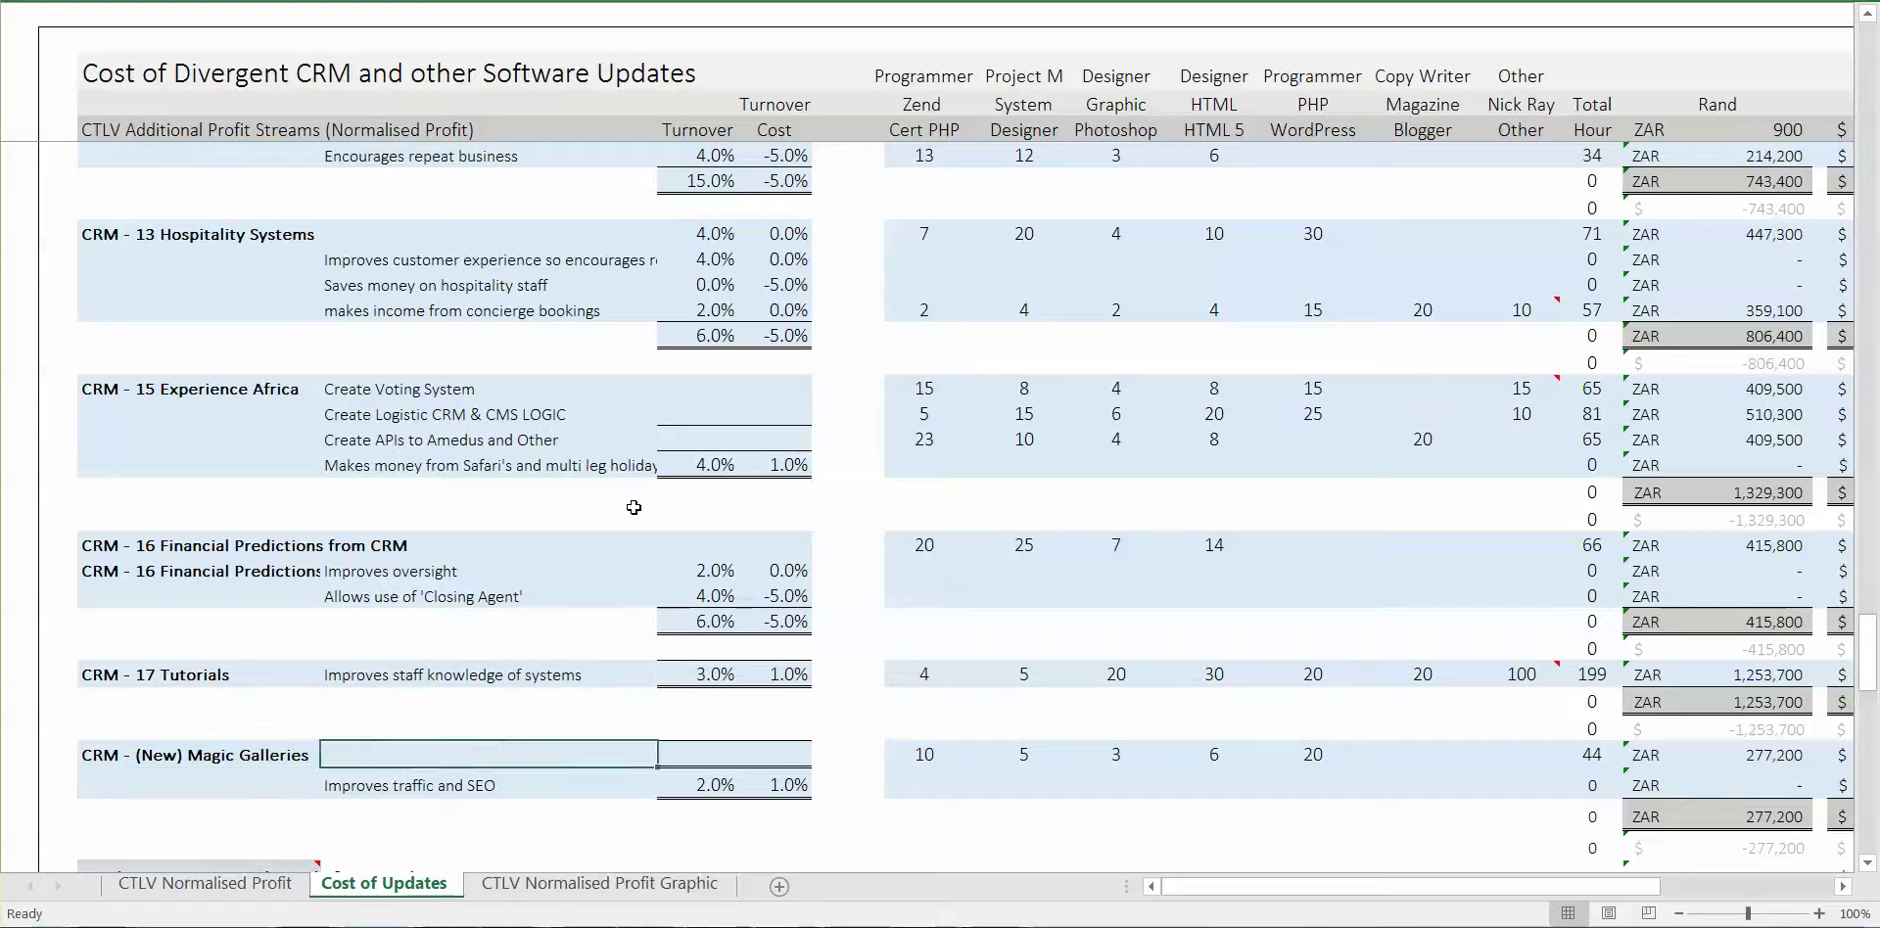
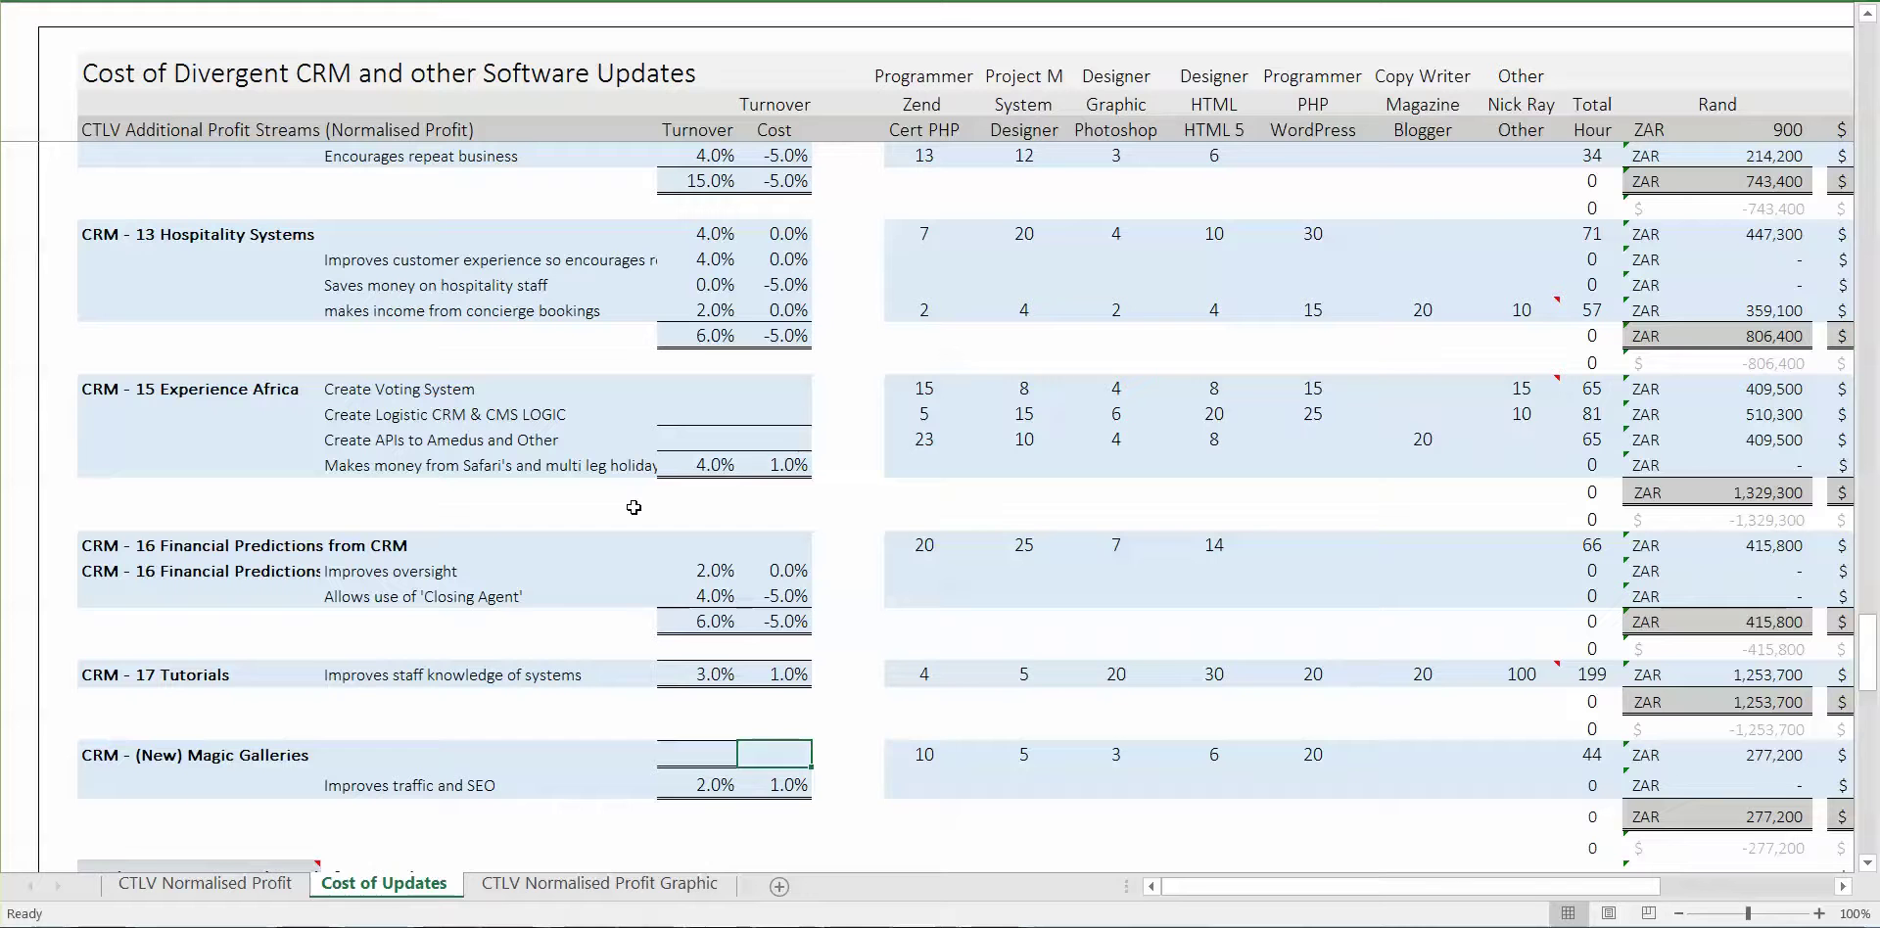
Review the Magic Galleries hours for each role through to the section's total in rand
{"action": "key", "text": "Right"}
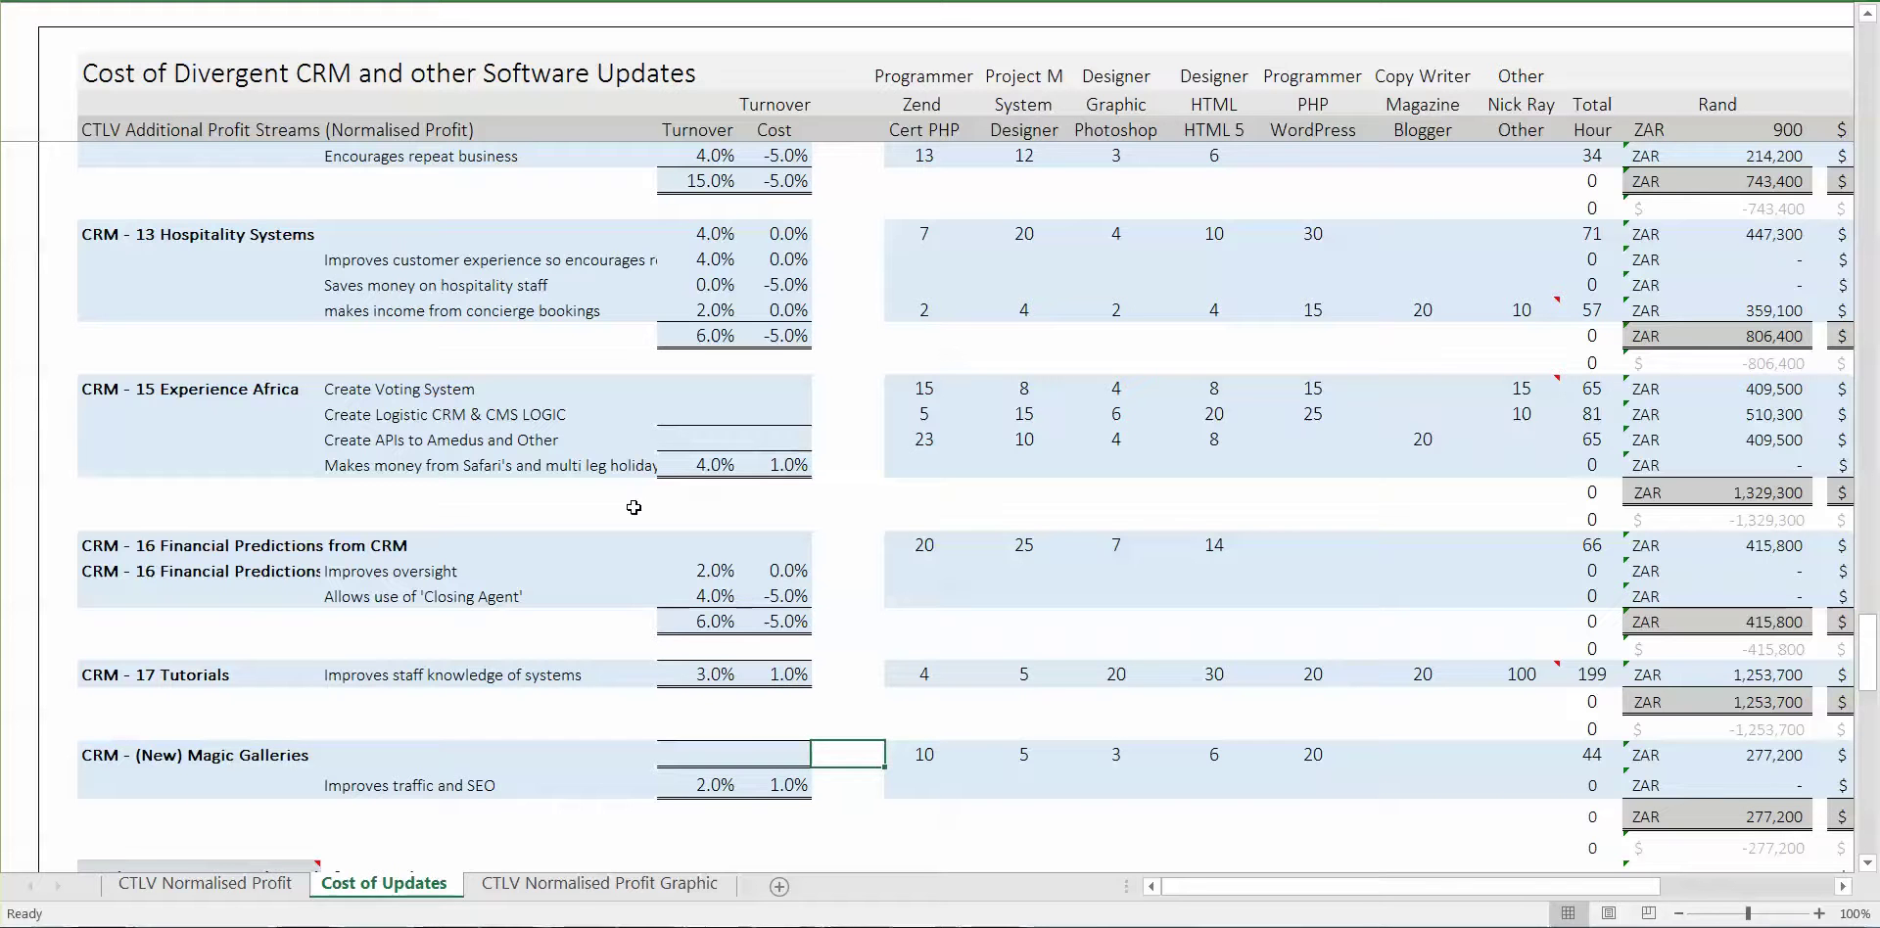
{"action": "key", "text": "Right"}
{"action": "key", "text": "Right"}
{"action": "key", "text": "Right"}
{"action": "key", "text": "Right"}
{"action": "key", "text": "Right"}
{"action": "key", "text": "Down"}
{"action": "key", "text": "Down"}
{"action": "key", "text": "Right"}
{"action": "key", "text": "Right"}
{"action": "key", "text": "Right"}
{"action": "key", "text": "Right"}
{"action": "key", "text": "Right"}
{"action": "key", "text": "Right"}
{"action": "key", "text": "Right"}
{"action": "key", "text": "Right"}
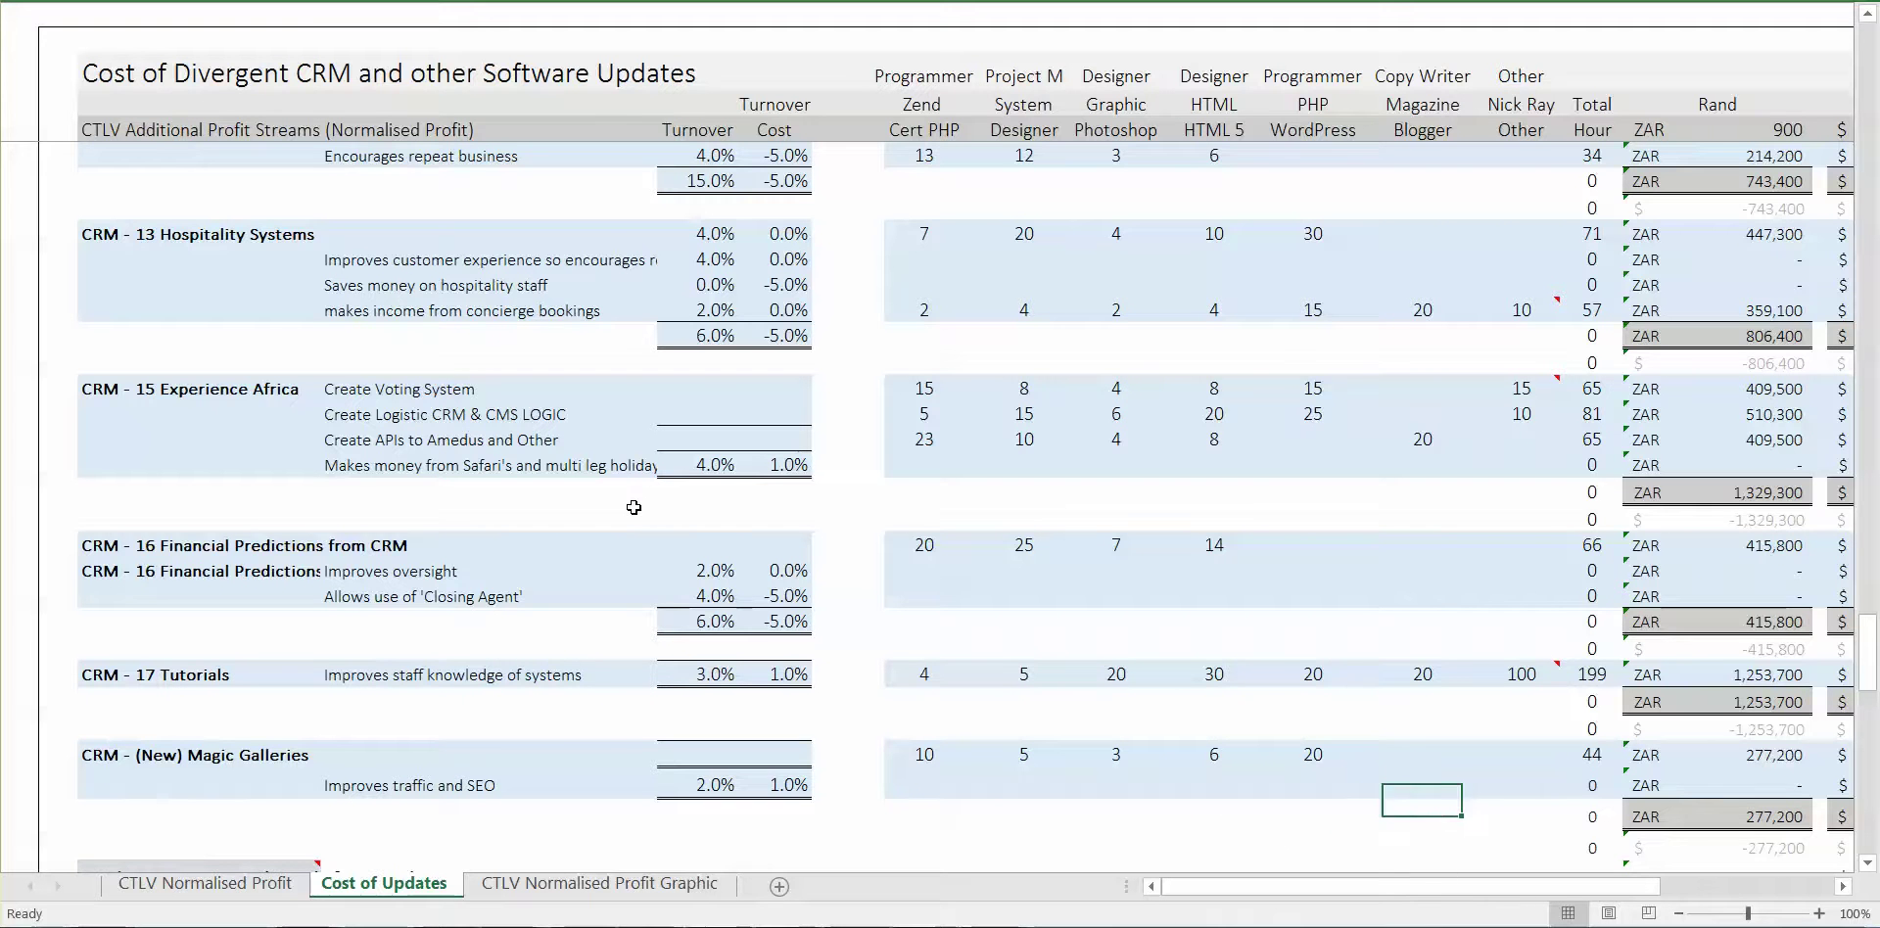
{"action": "key", "text": "Left"}
{"action": "key", "text": "Left"}
{"action": "key", "text": "Left"}
{"action": "key", "text": "Left"}
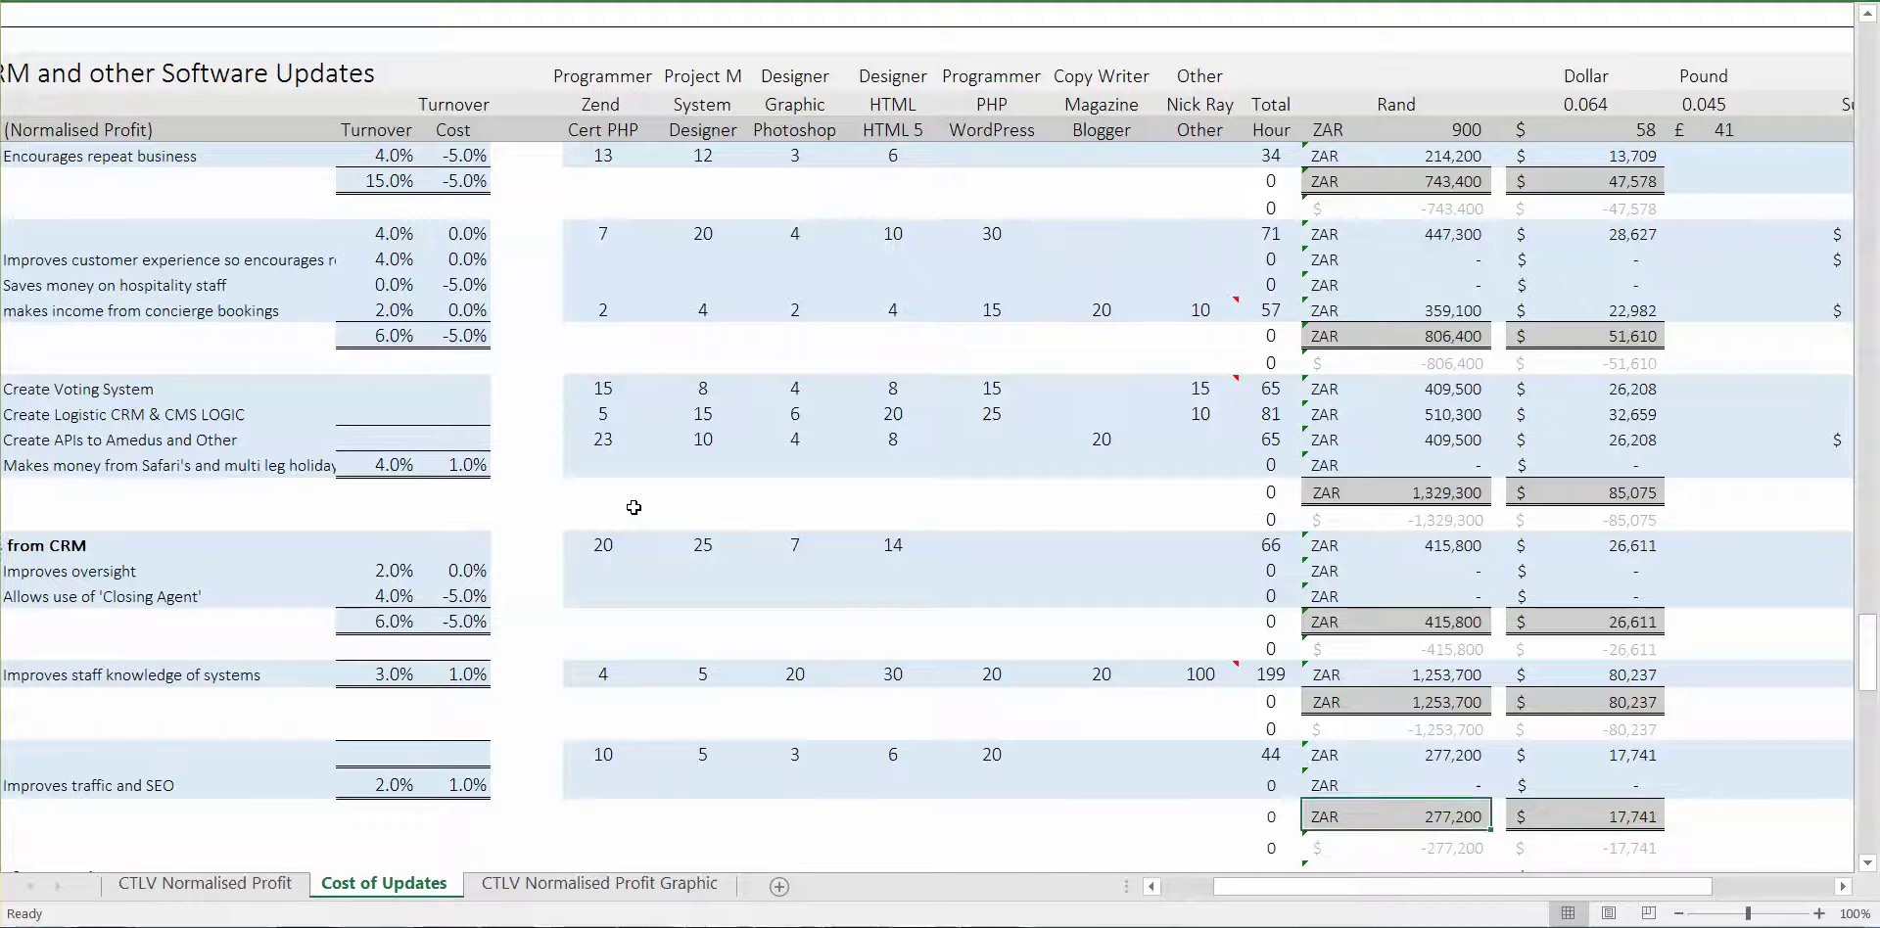
Examine the Year 1, Year 2 and overall cost totals in rand below the Magic Galleries section
{"action": "key", "text": "Right"}
{"action": "key", "text": "Down"}
{"action": "key", "text": "Down"}
{"action": "key", "text": "Down"}
{"action": "key", "text": "Down"}
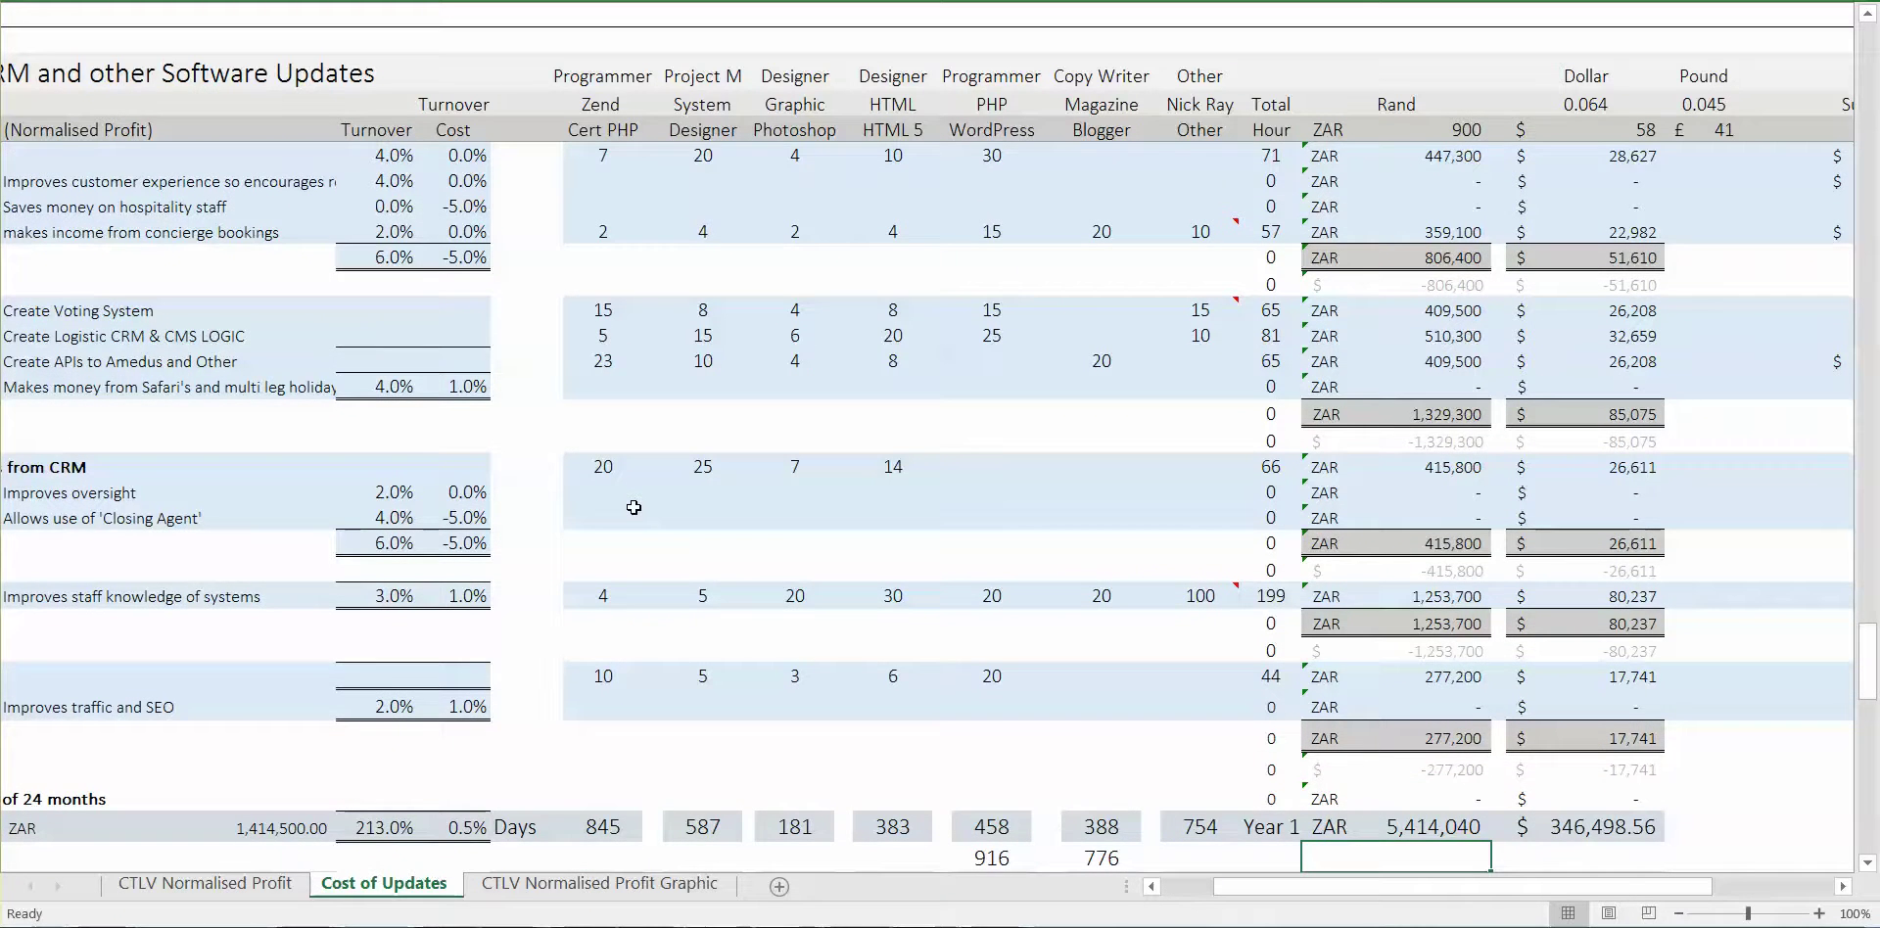
{"action": "key", "text": "Down"}
{"action": "key", "text": "Down"}
{"action": "key", "text": "Down"}
{"action": "key", "text": "Down"}
{"action": "key", "text": "Down"}
{"action": "key", "text": "Down"}
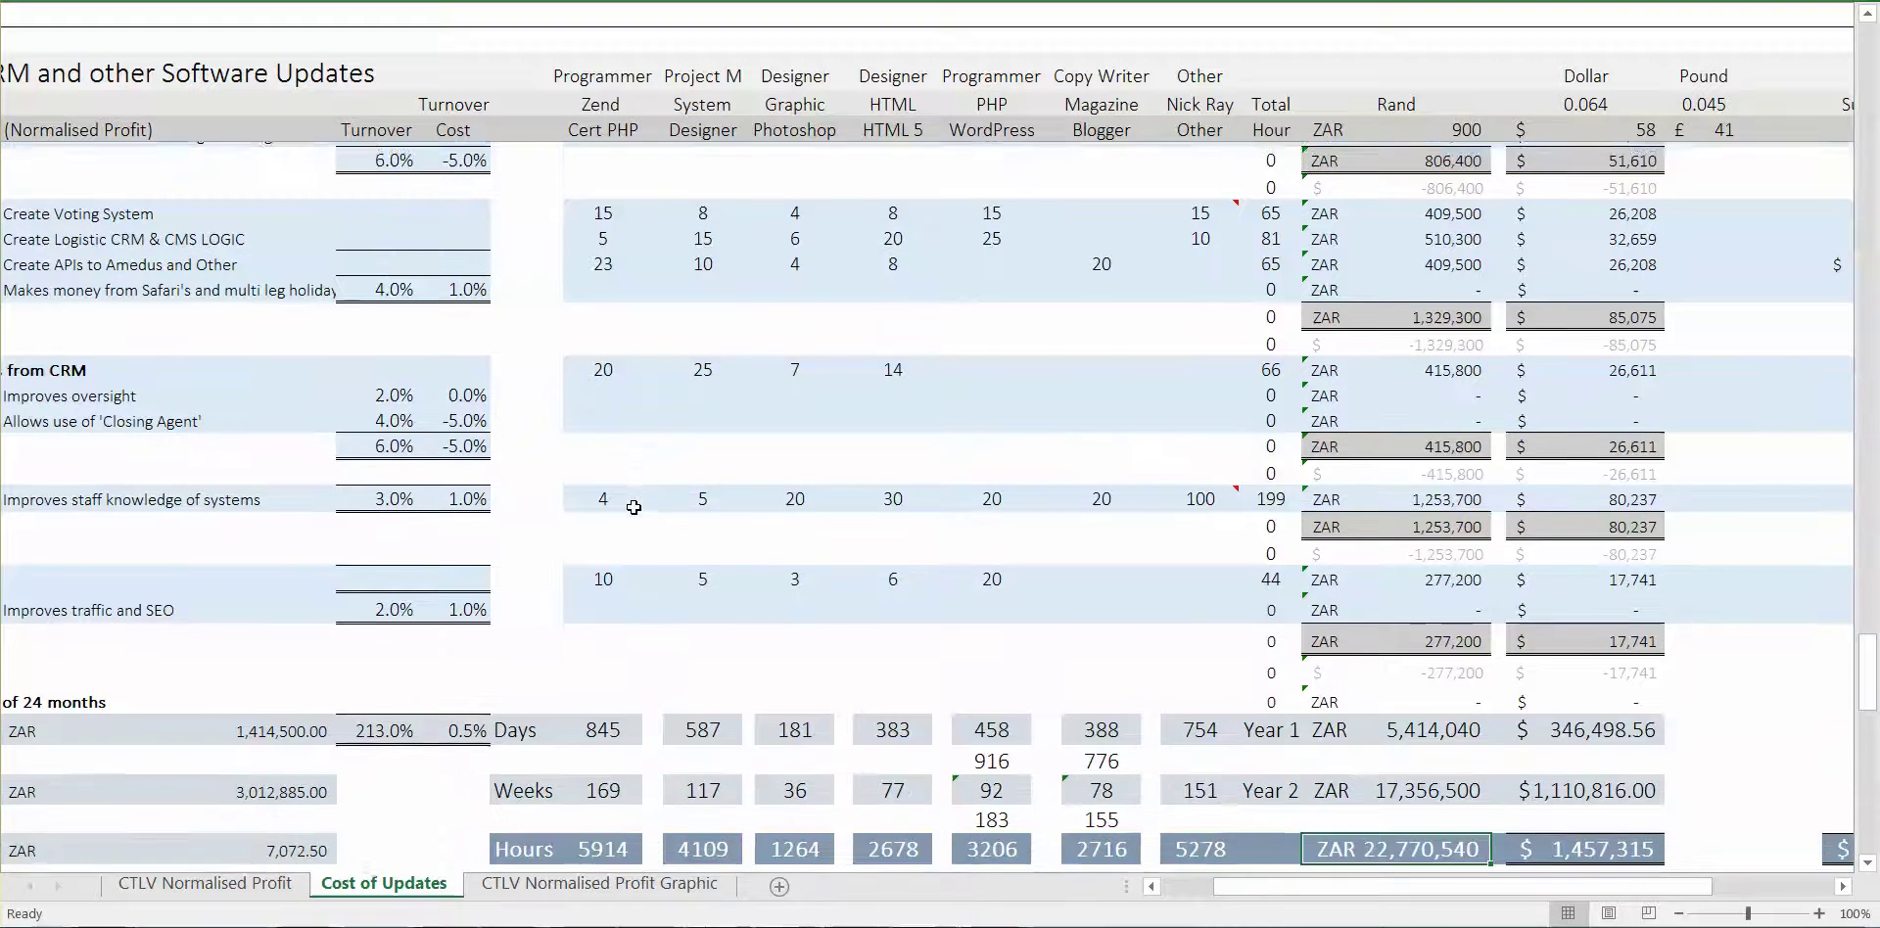
Review the total days of each role, going back to the Zend programmer
{"action": "key", "text": "Up"}
{"action": "key", "text": "Up"}
{"action": "key", "text": "Up"}
{"action": "key", "text": "Up"}
{"action": "key", "text": "Up"}
{"action": "key", "text": "Up"}
{"action": "key", "text": "Up"}
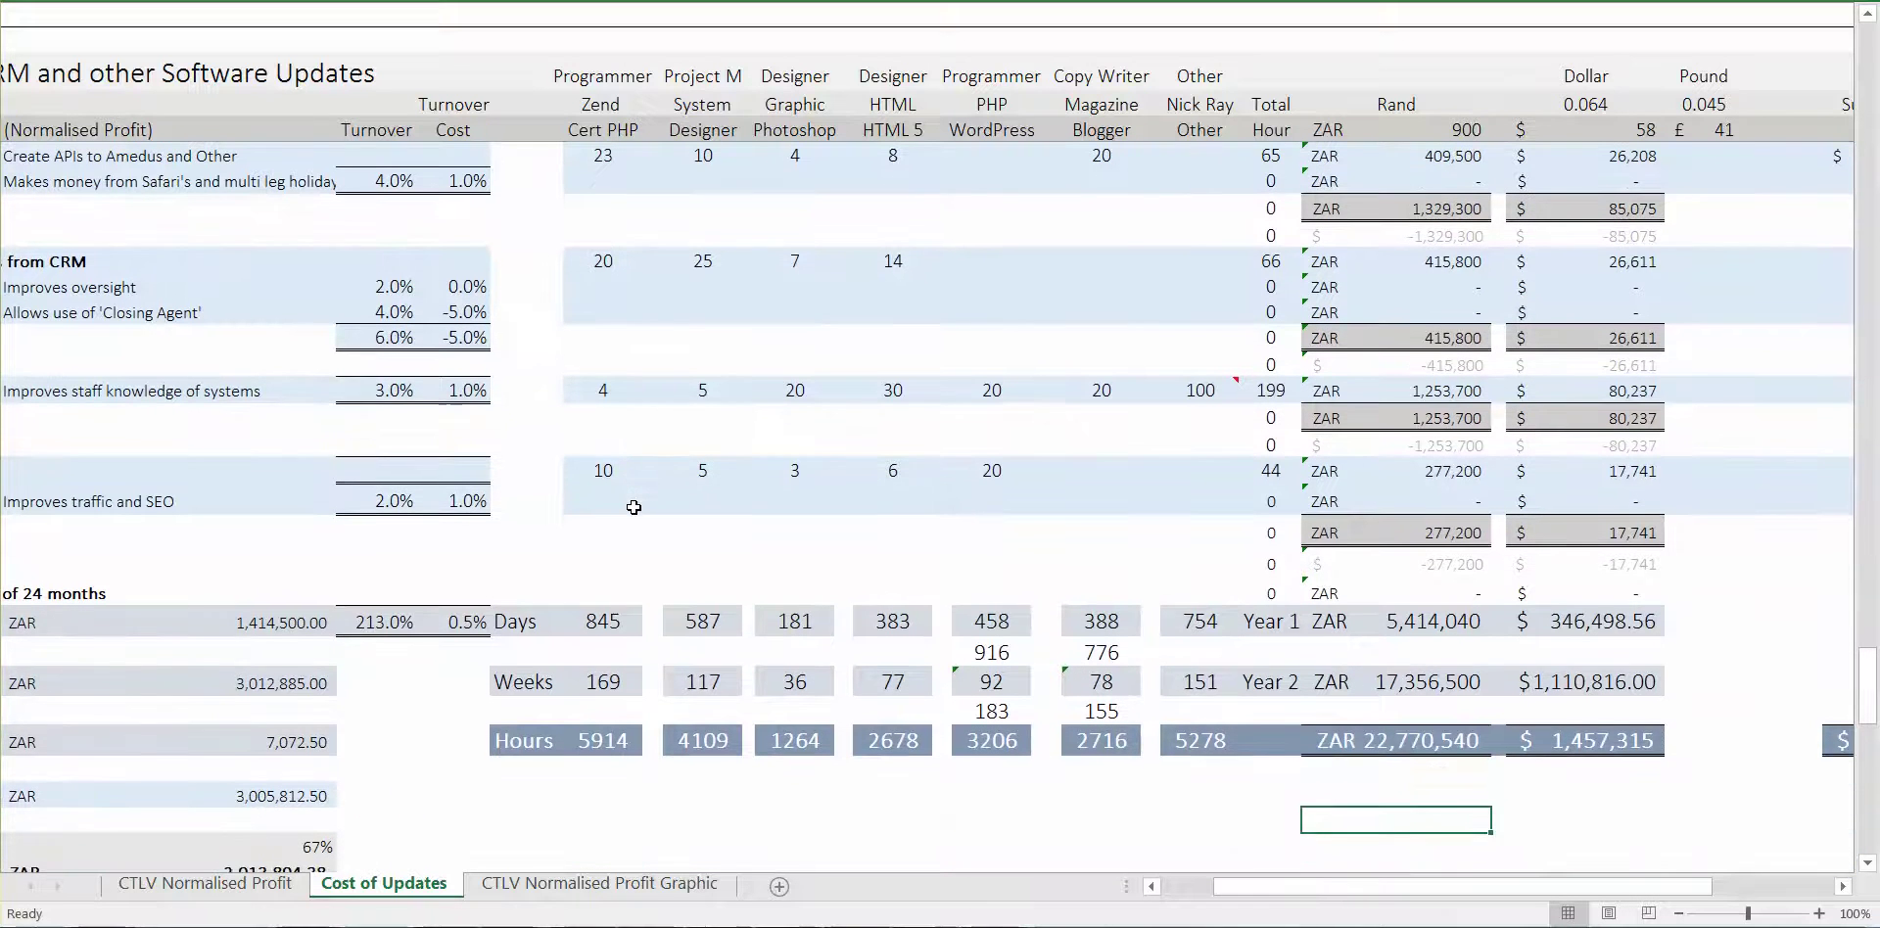
{"action": "key", "text": "Left"}
{"action": "key", "text": "Left"}
{"action": "key", "text": "Left"}
{"action": "key", "text": "Left"}
{"action": "key", "text": "Left"}
{"action": "key", "text": "Left"}
{"action": "key", "text": "Left"}
{"action": "key", "text": "Left"}
{"action": "key", "text": "Left"}
{"action": "key", "text": "Left"}
{"action": "key", "text": "Left"}
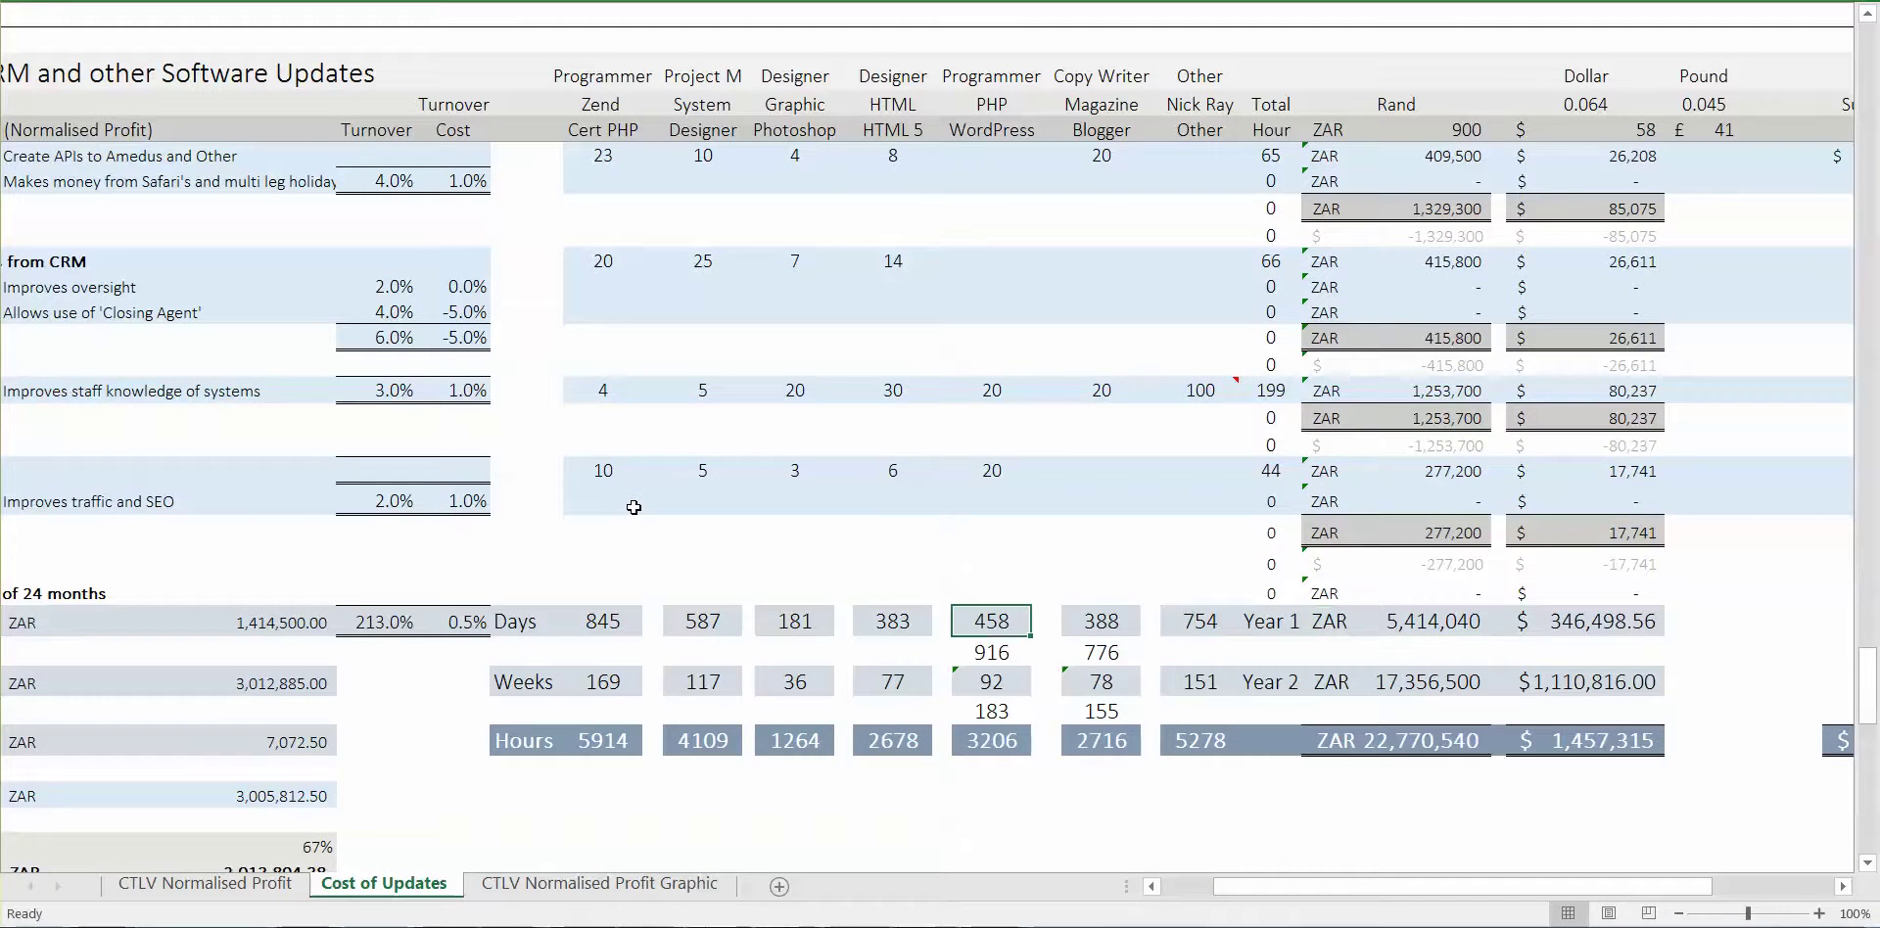
{"action": "key", "text": "Left"}
{"action": "key", "text": "Left"}
{"action": "key", "text": "Left"}
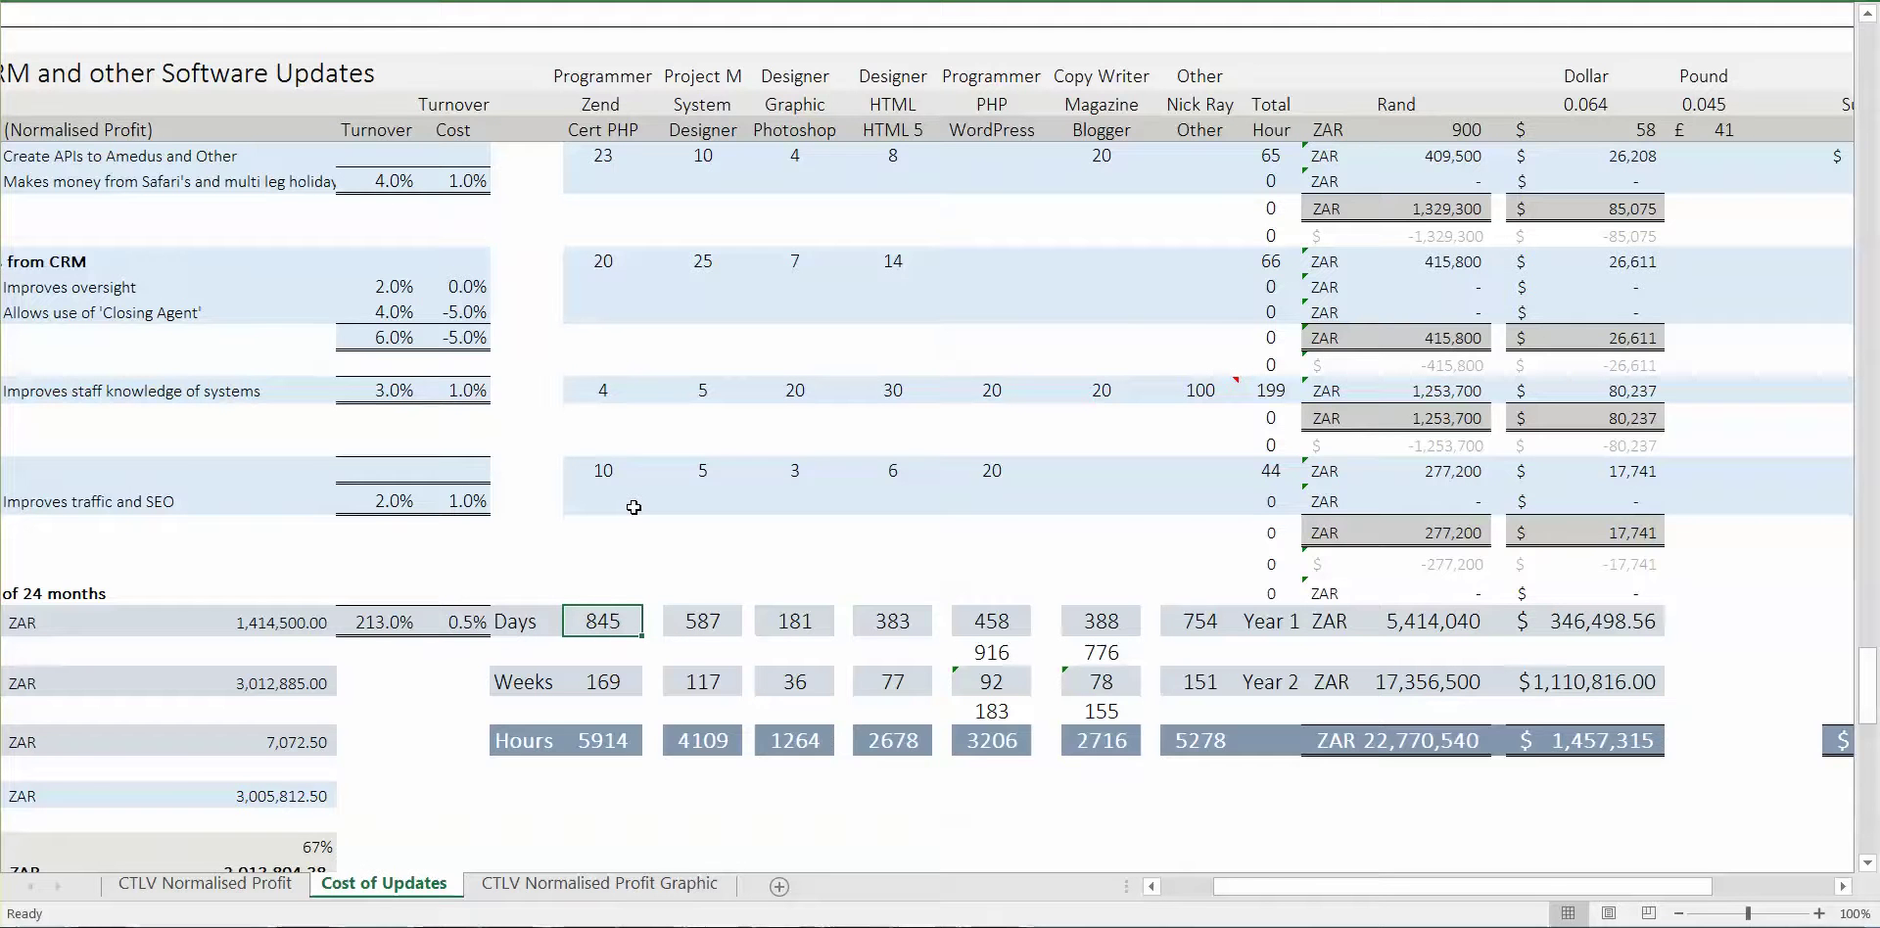
Examine the total weeks of each role from the Zend programmer to the WordPress programmer
{"action": "key", "text": "Down"}
{"action": "key", "text": "Down"}
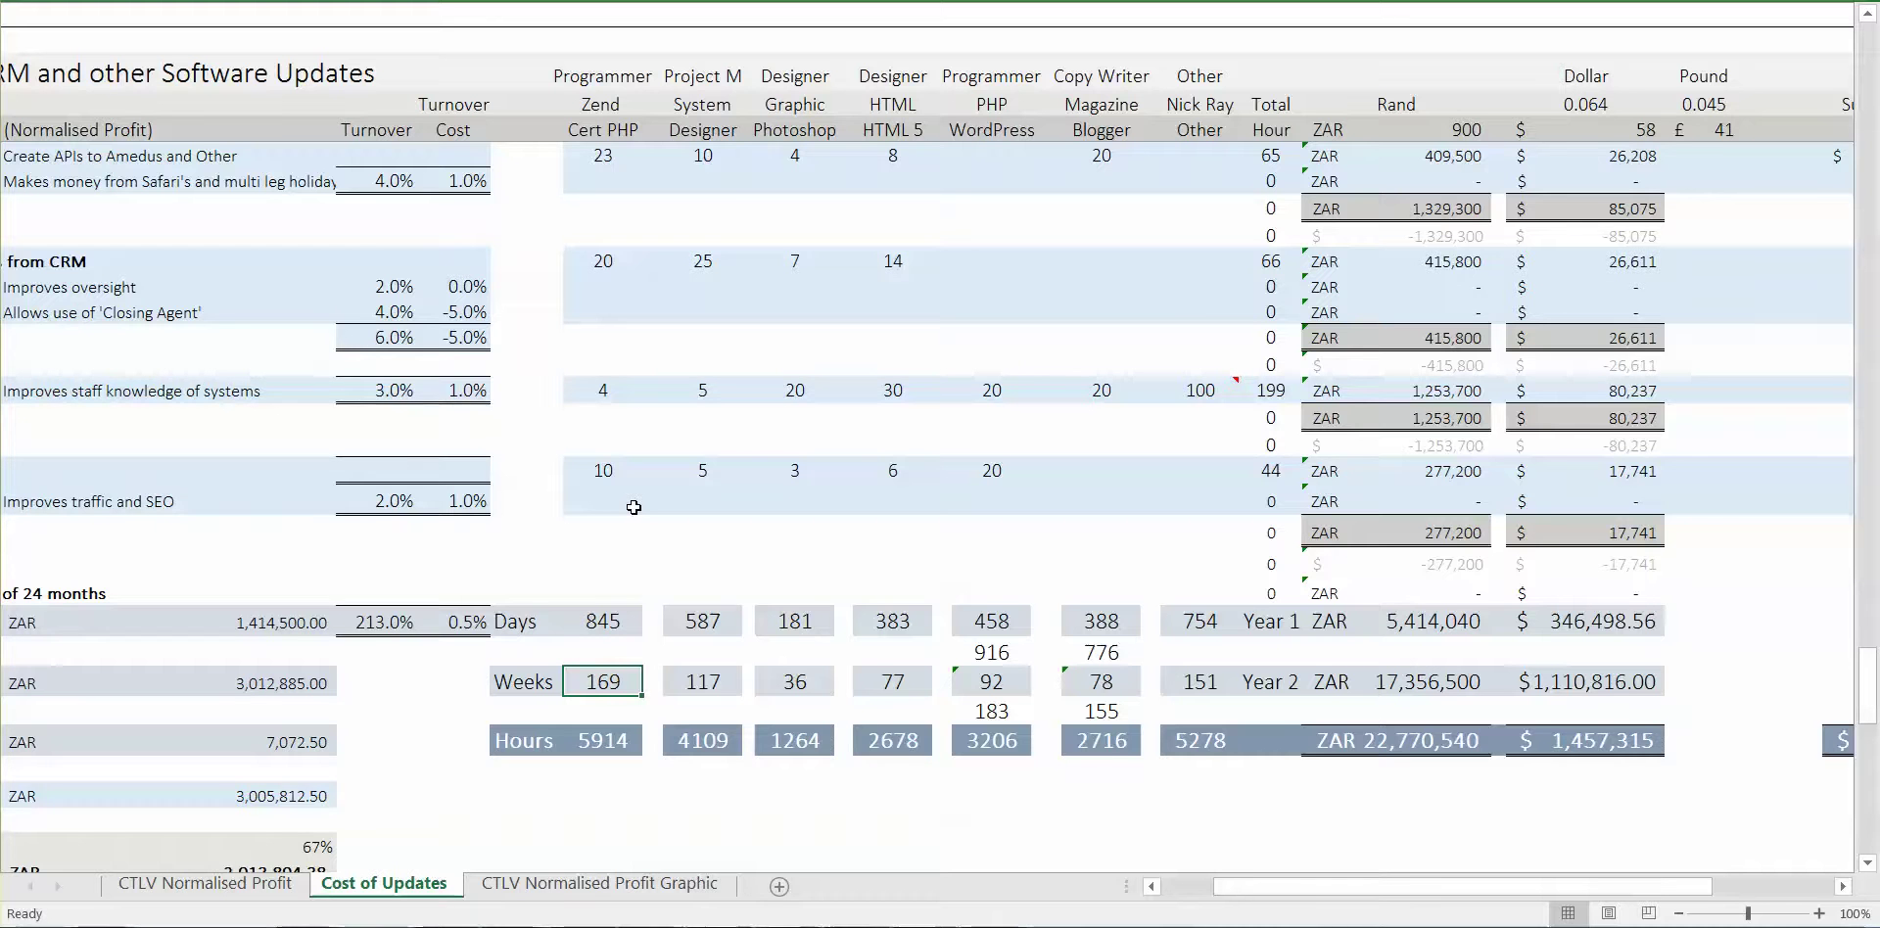
{"action": "key", "text": "Right"}
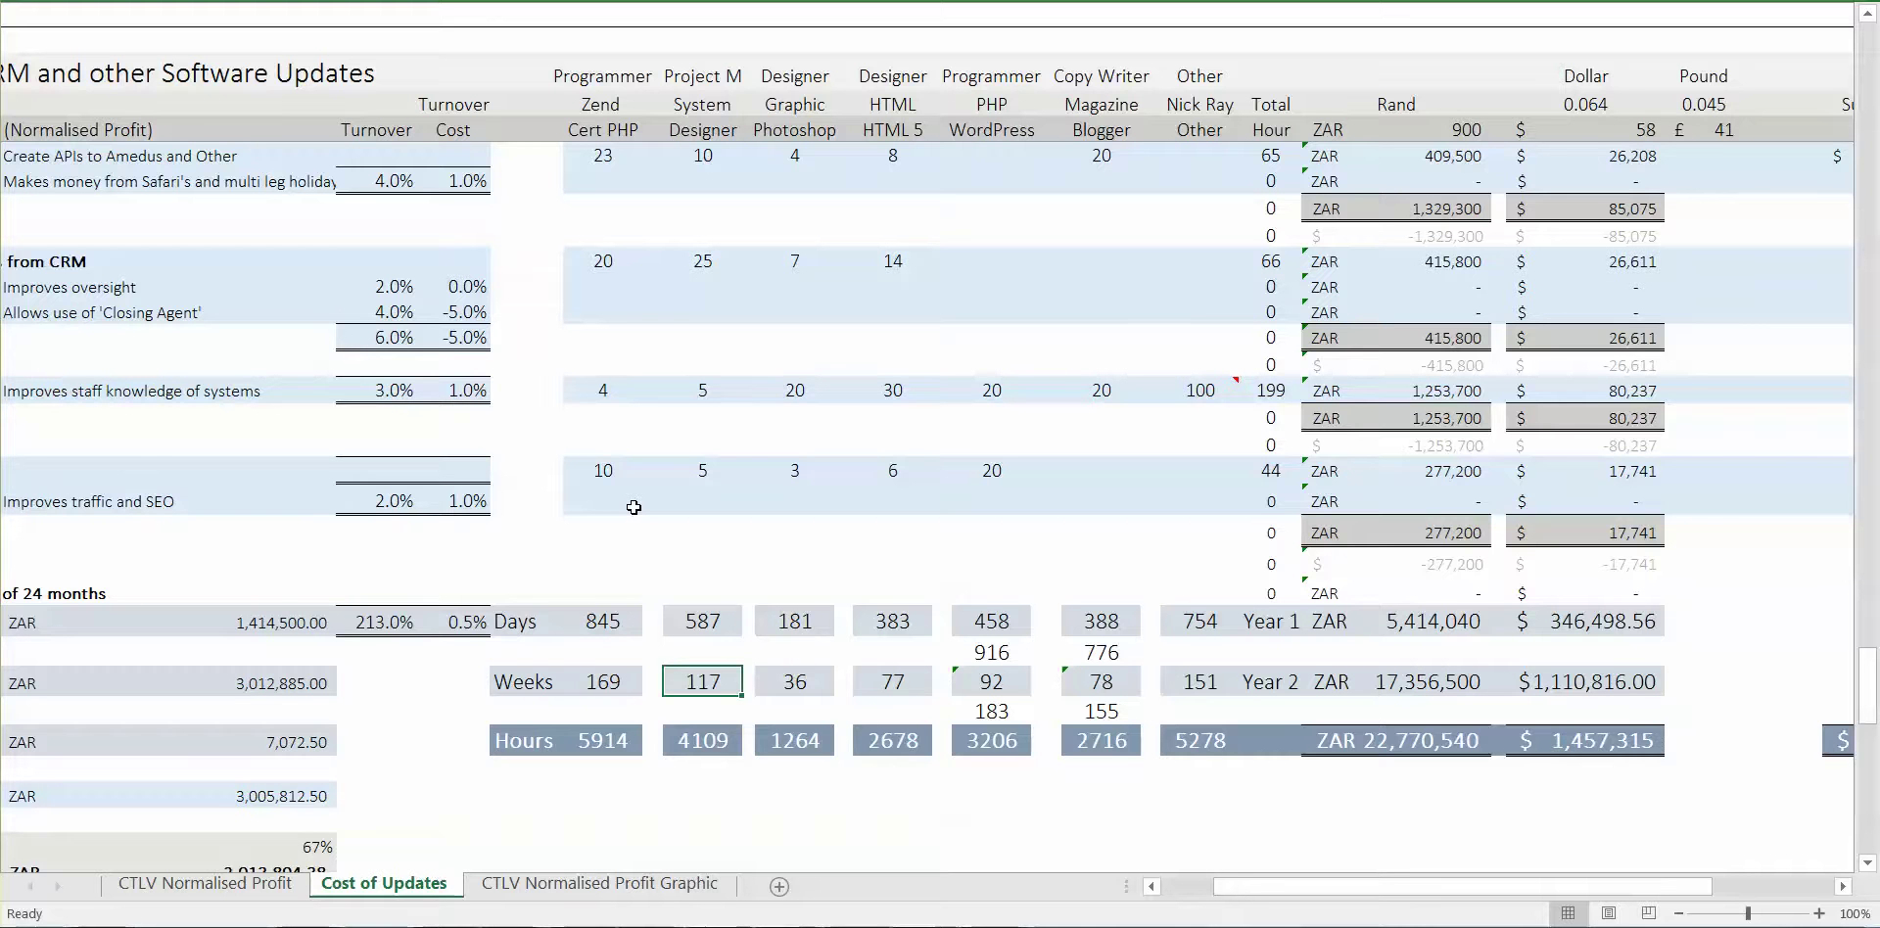
{"action": "key", "text": "Right"}
{"action": "key", "text": "Right"}
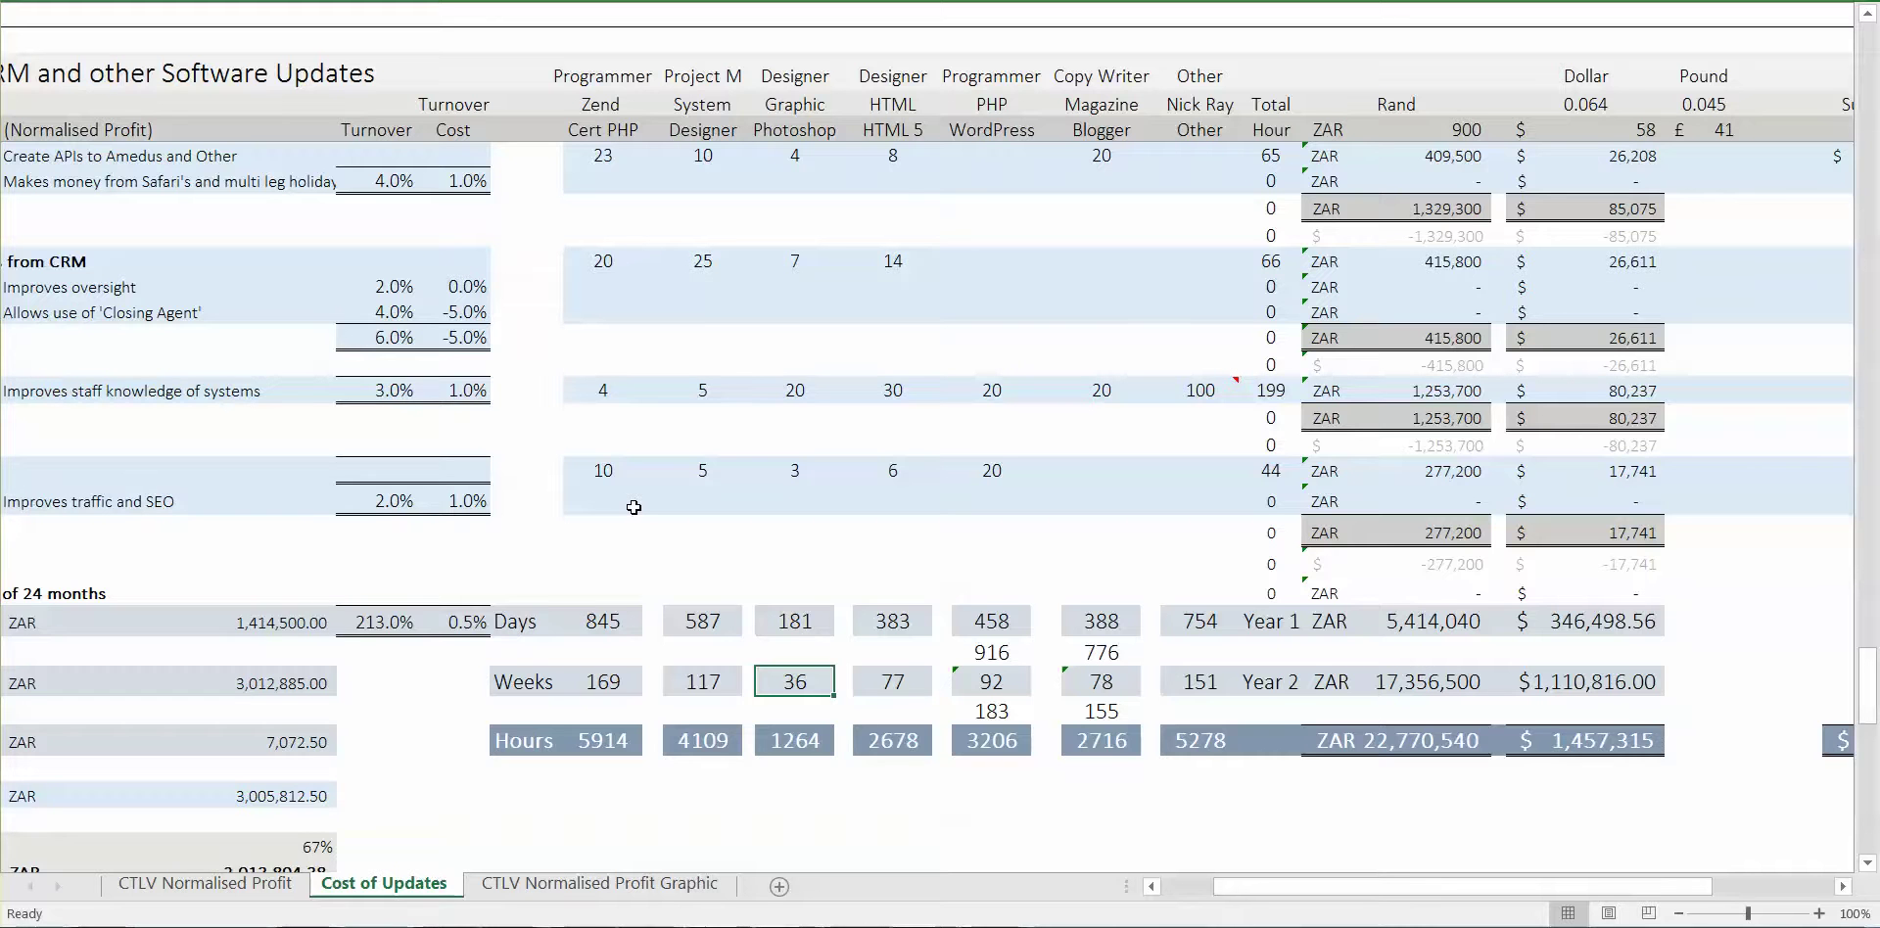
{"action": "key", "text": "Right"}
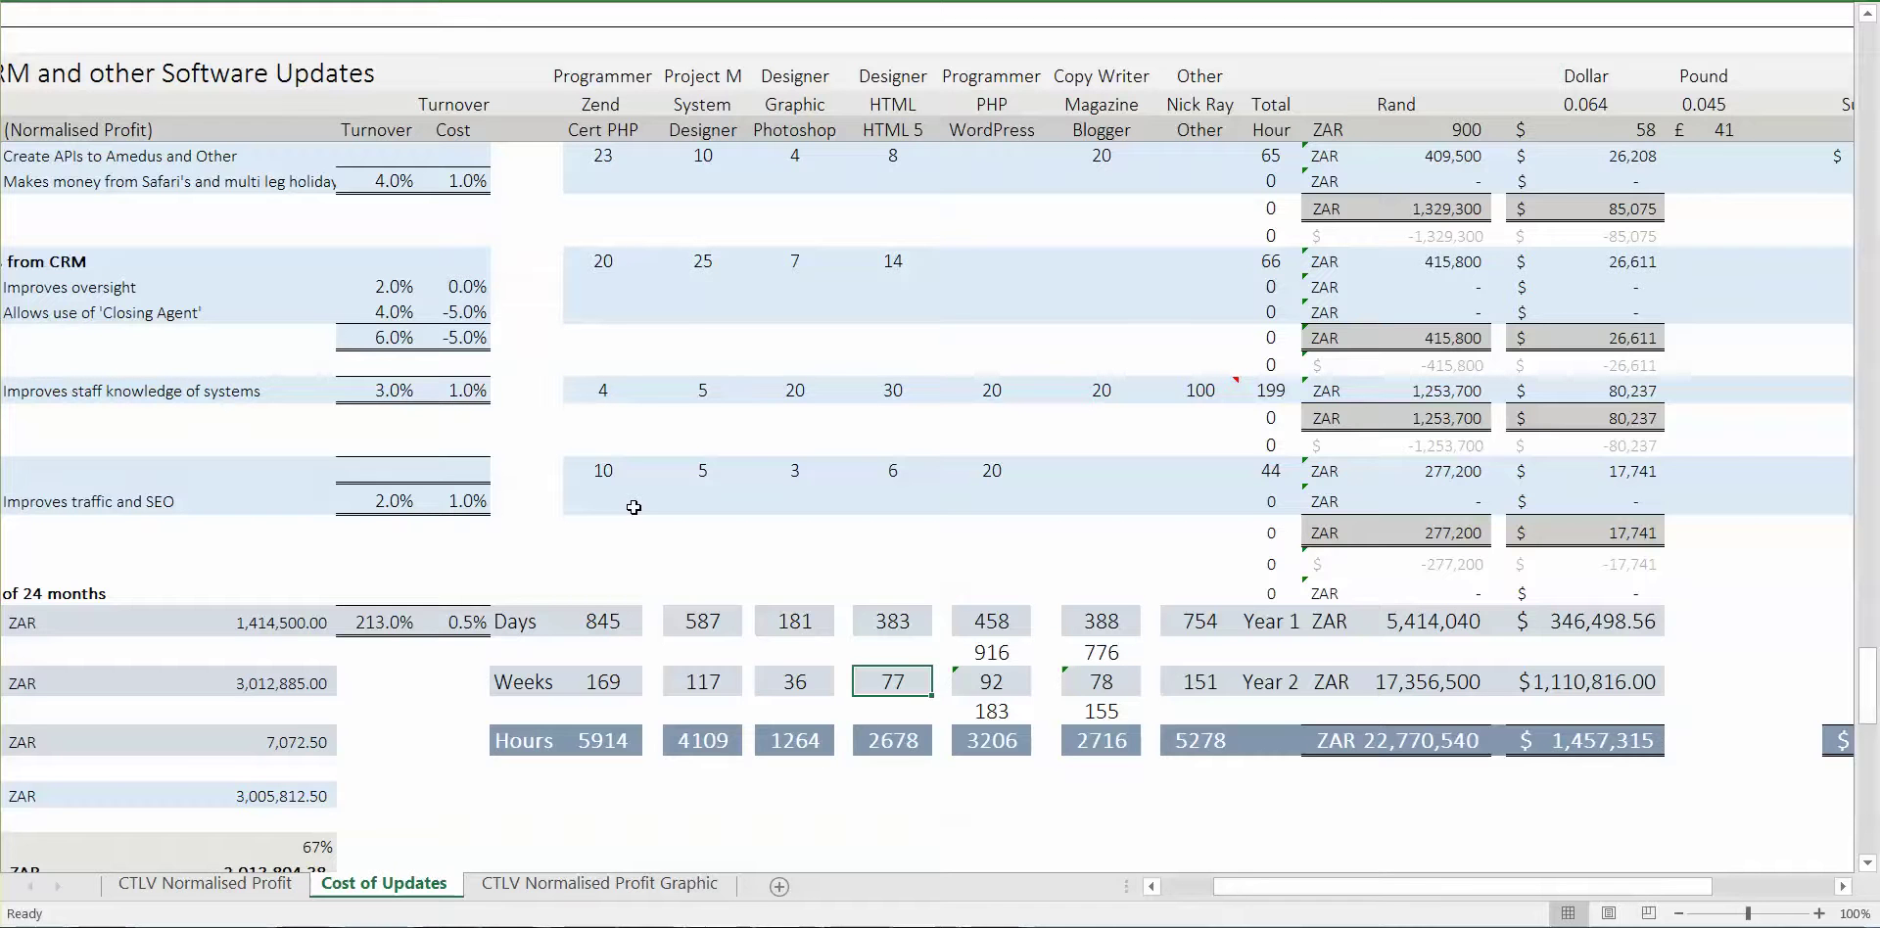
{"action": "key", "text": "Right"}
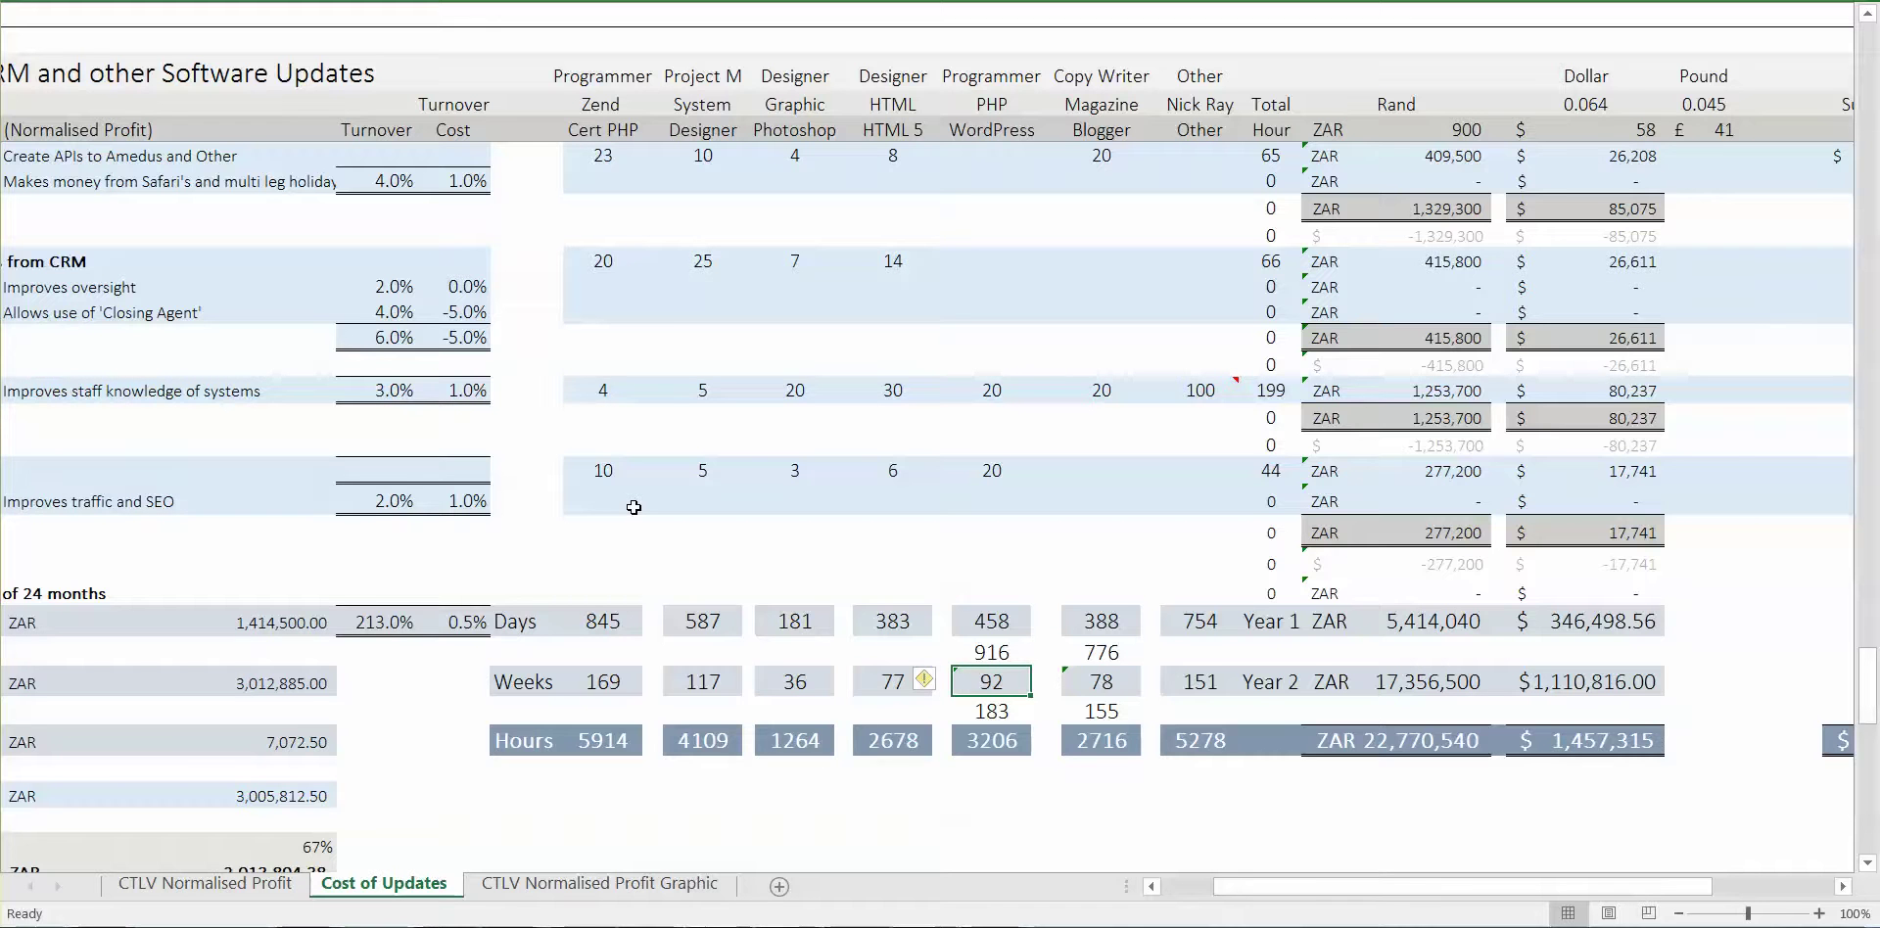
Compare the WordPress programmer's and copy writer's total weeks with the figures beneath them, then check the Other role's weeks
{"action": "key", "text": "Down"}
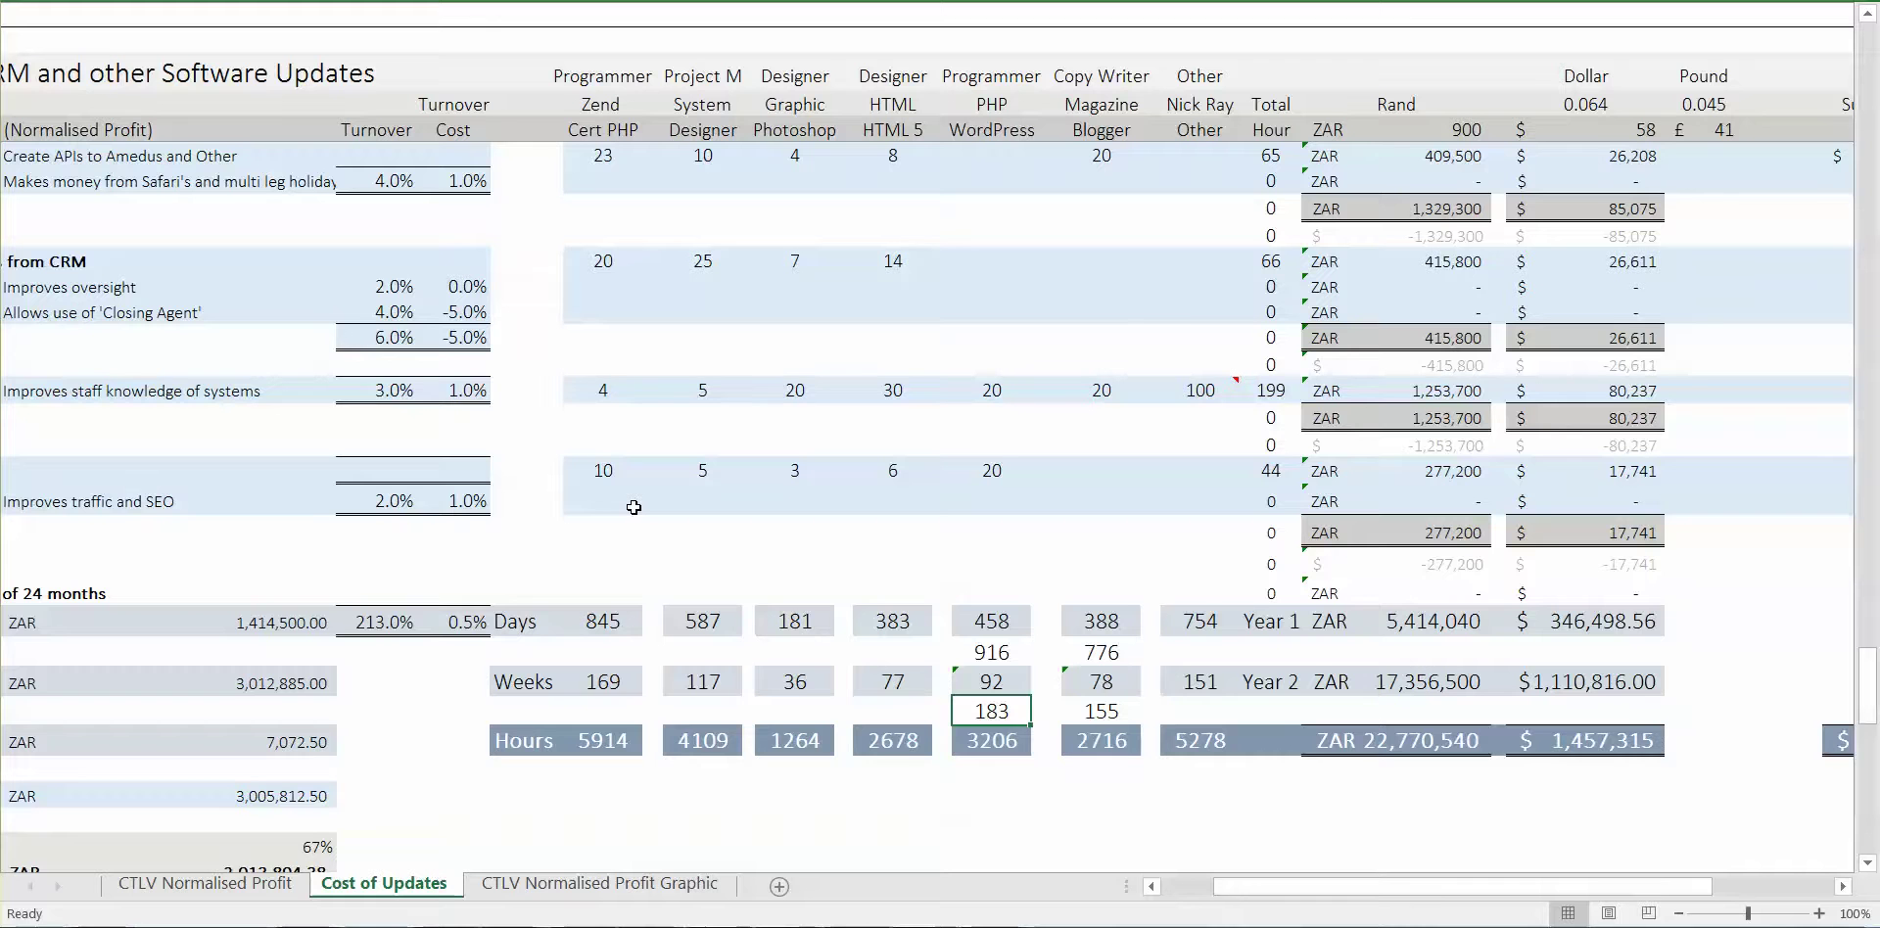
{"action": "key", "text": "Up"}
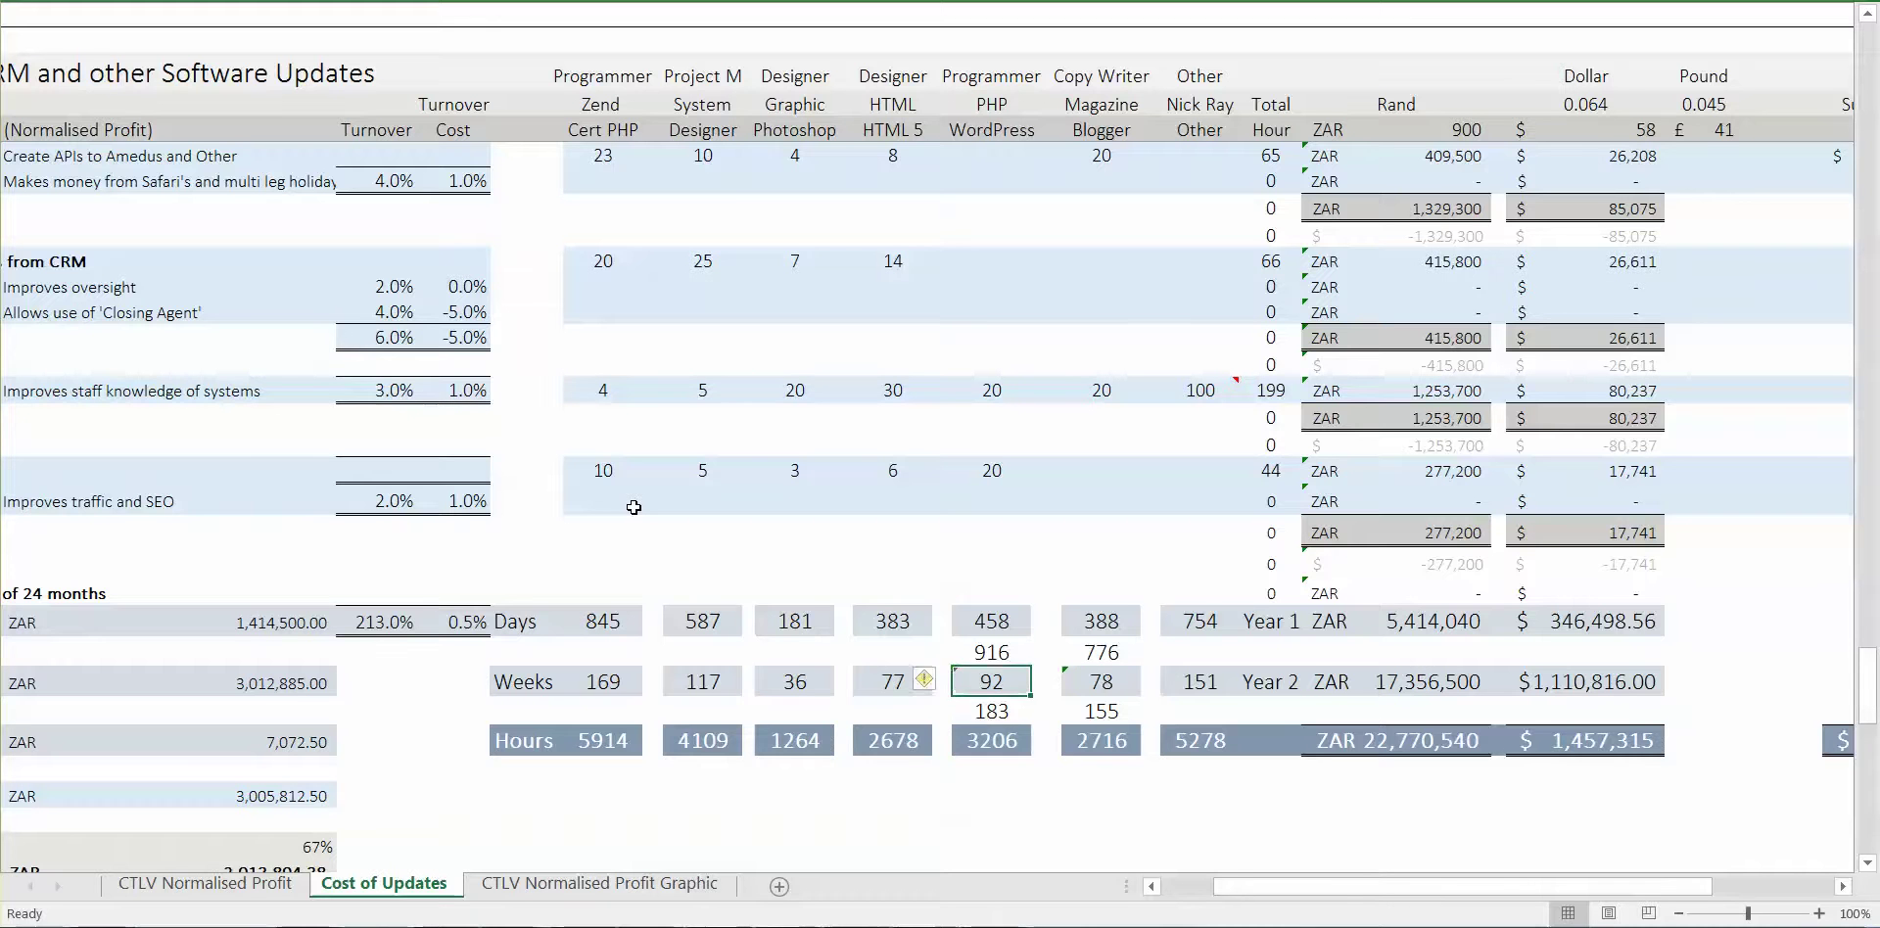
{"action": "key", "text": "Right"}
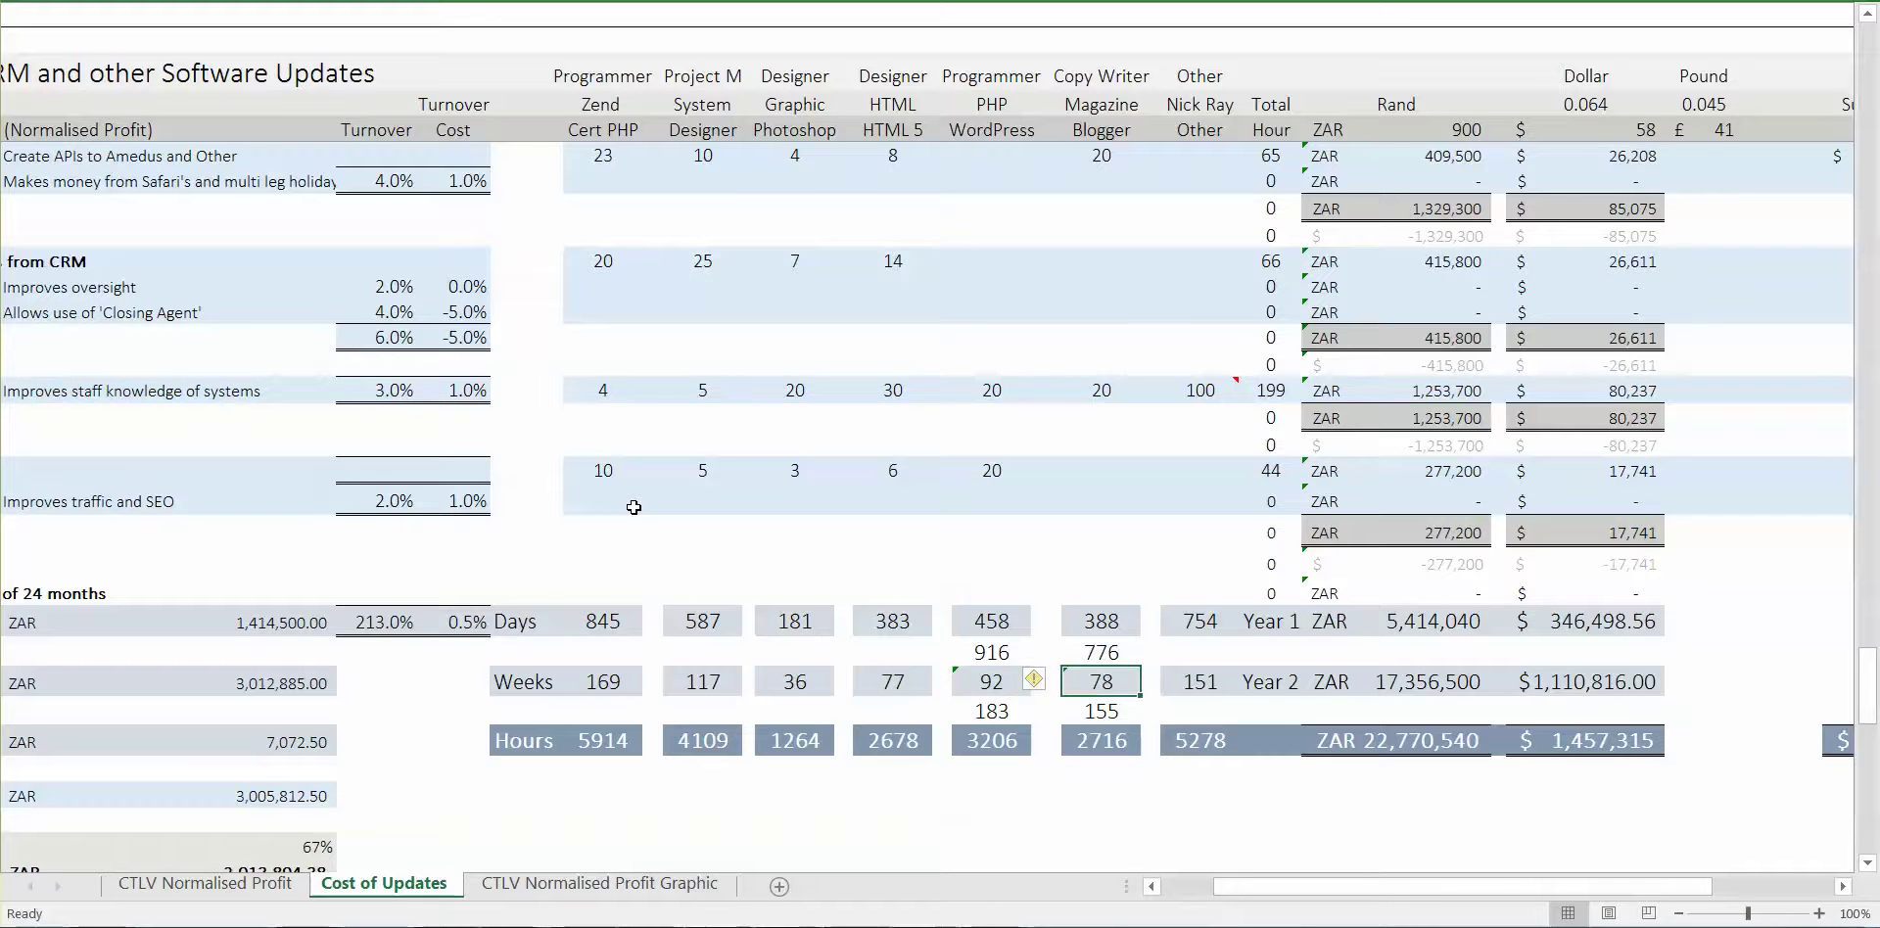
{"action": "key", "text": "Down"}
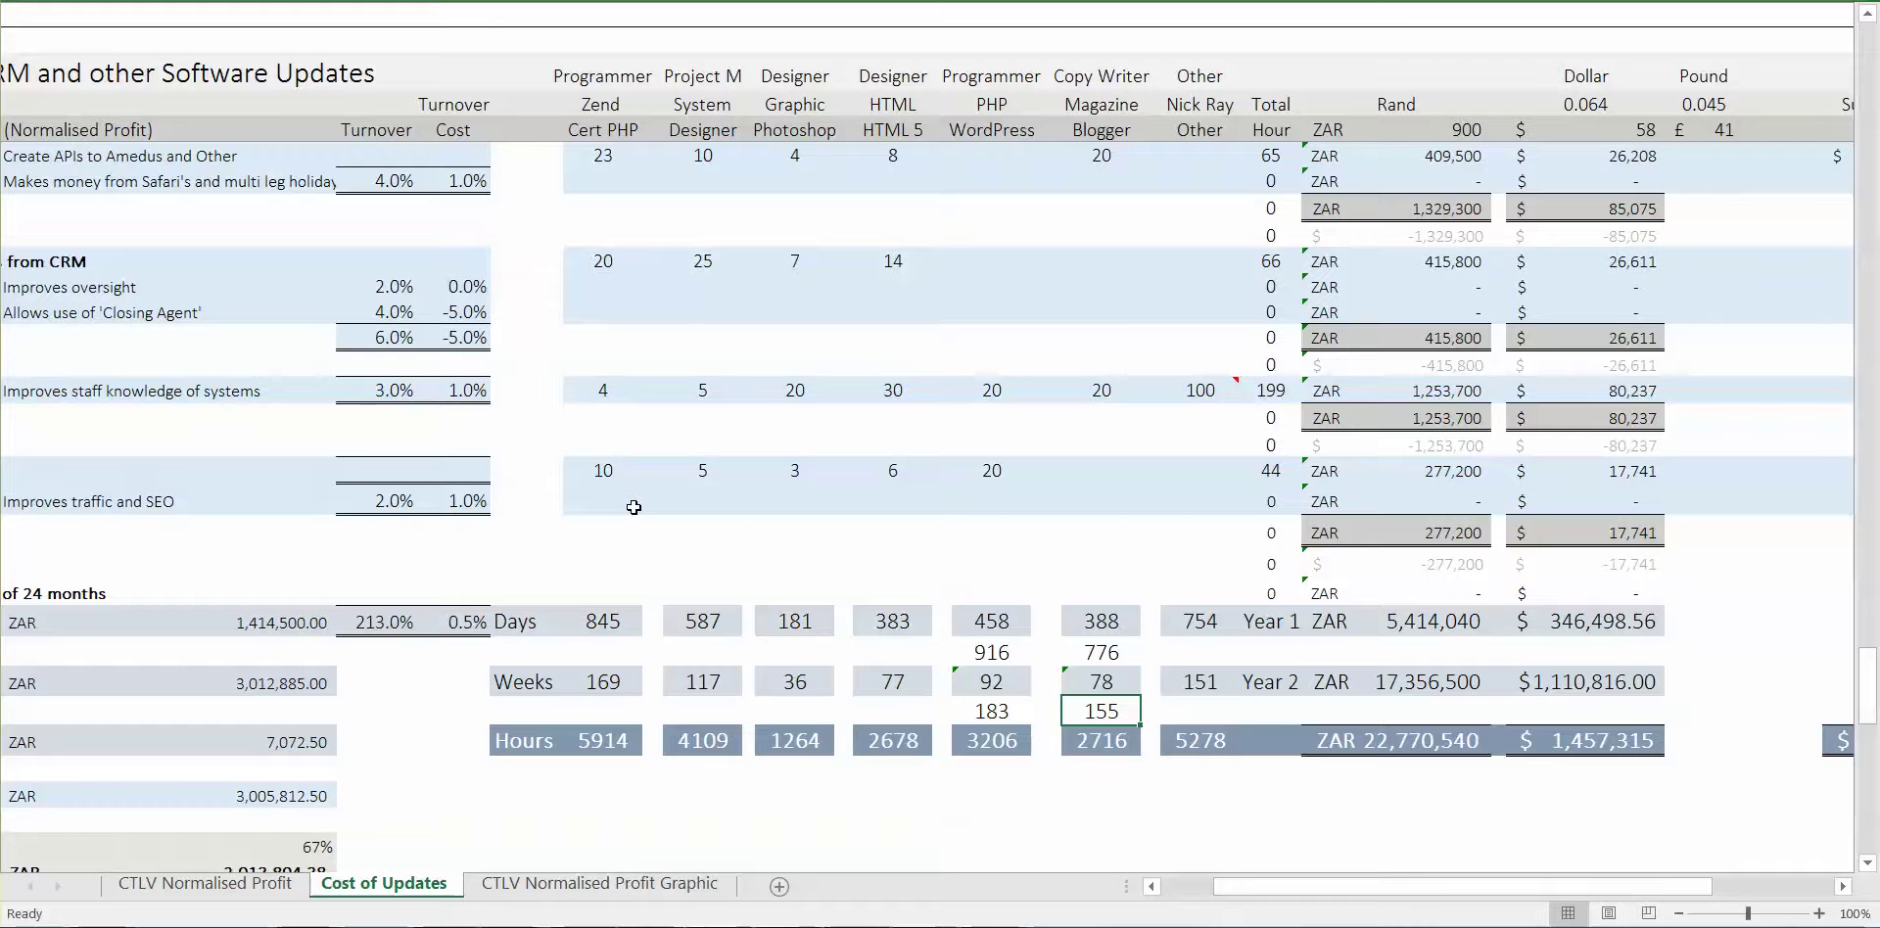
{"action": "key", "text": "Up"}
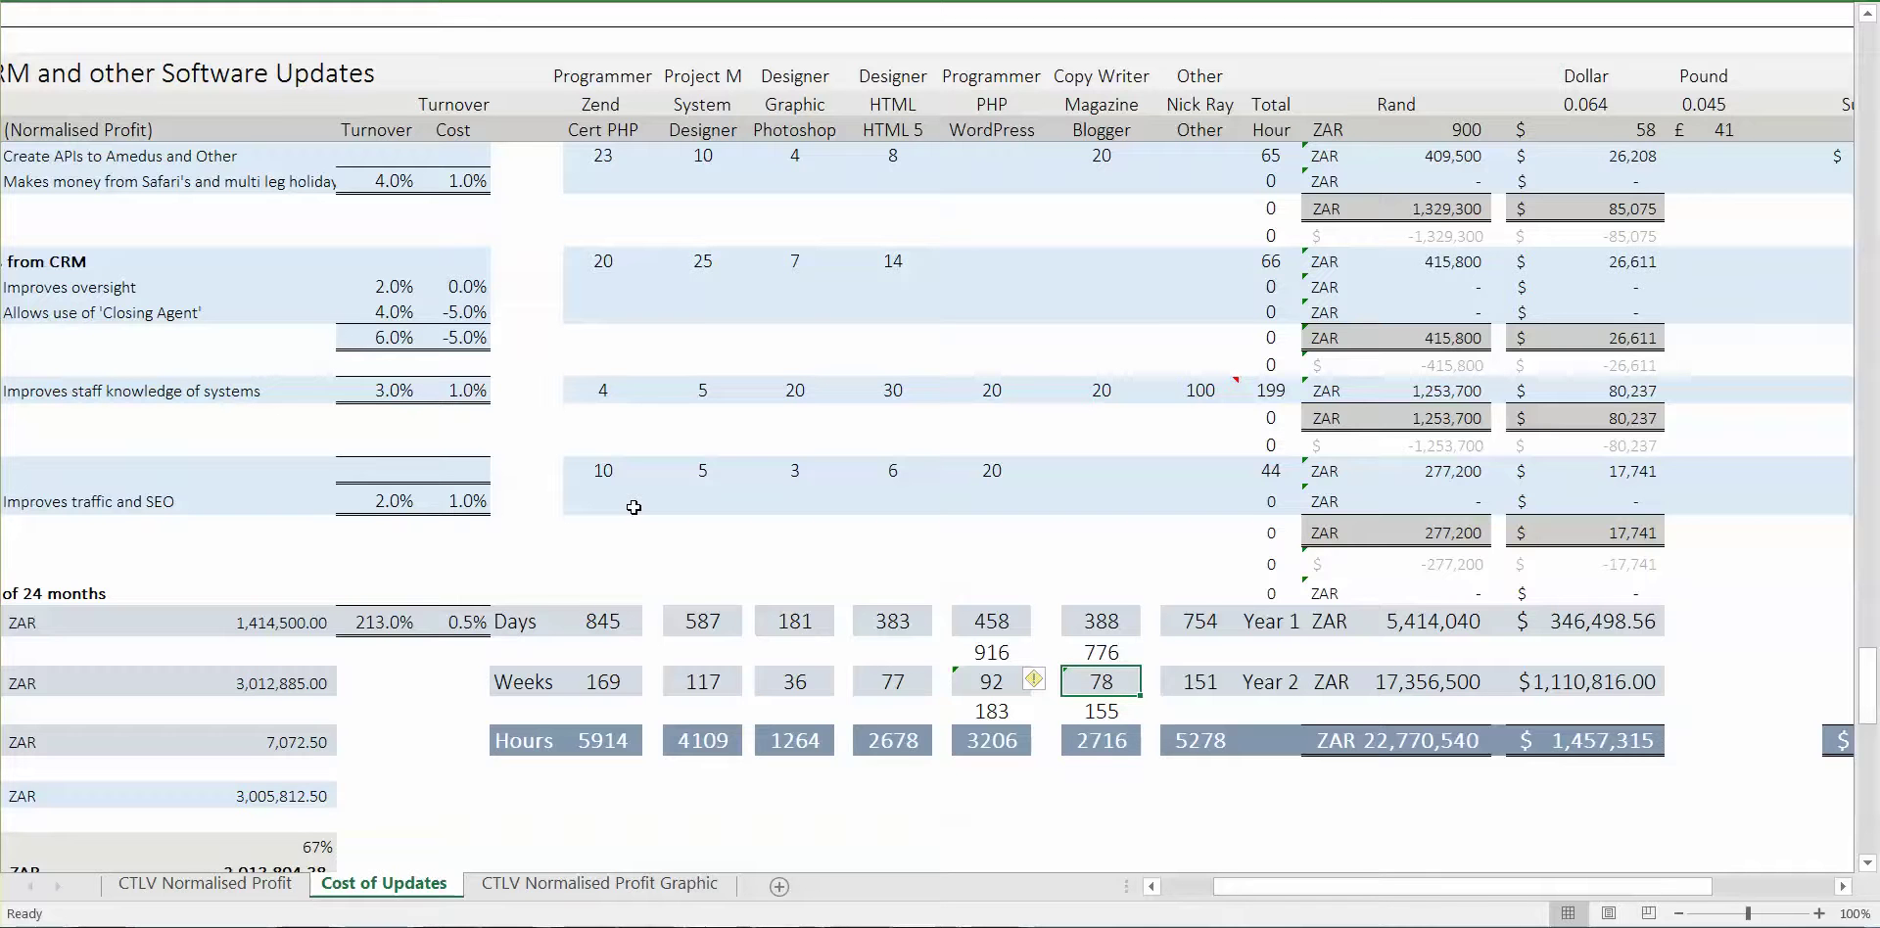
{"action": "key", "text": "Down"}
{"action": "key", "text": "Up"}
{"action": "key", "text": "Right"}
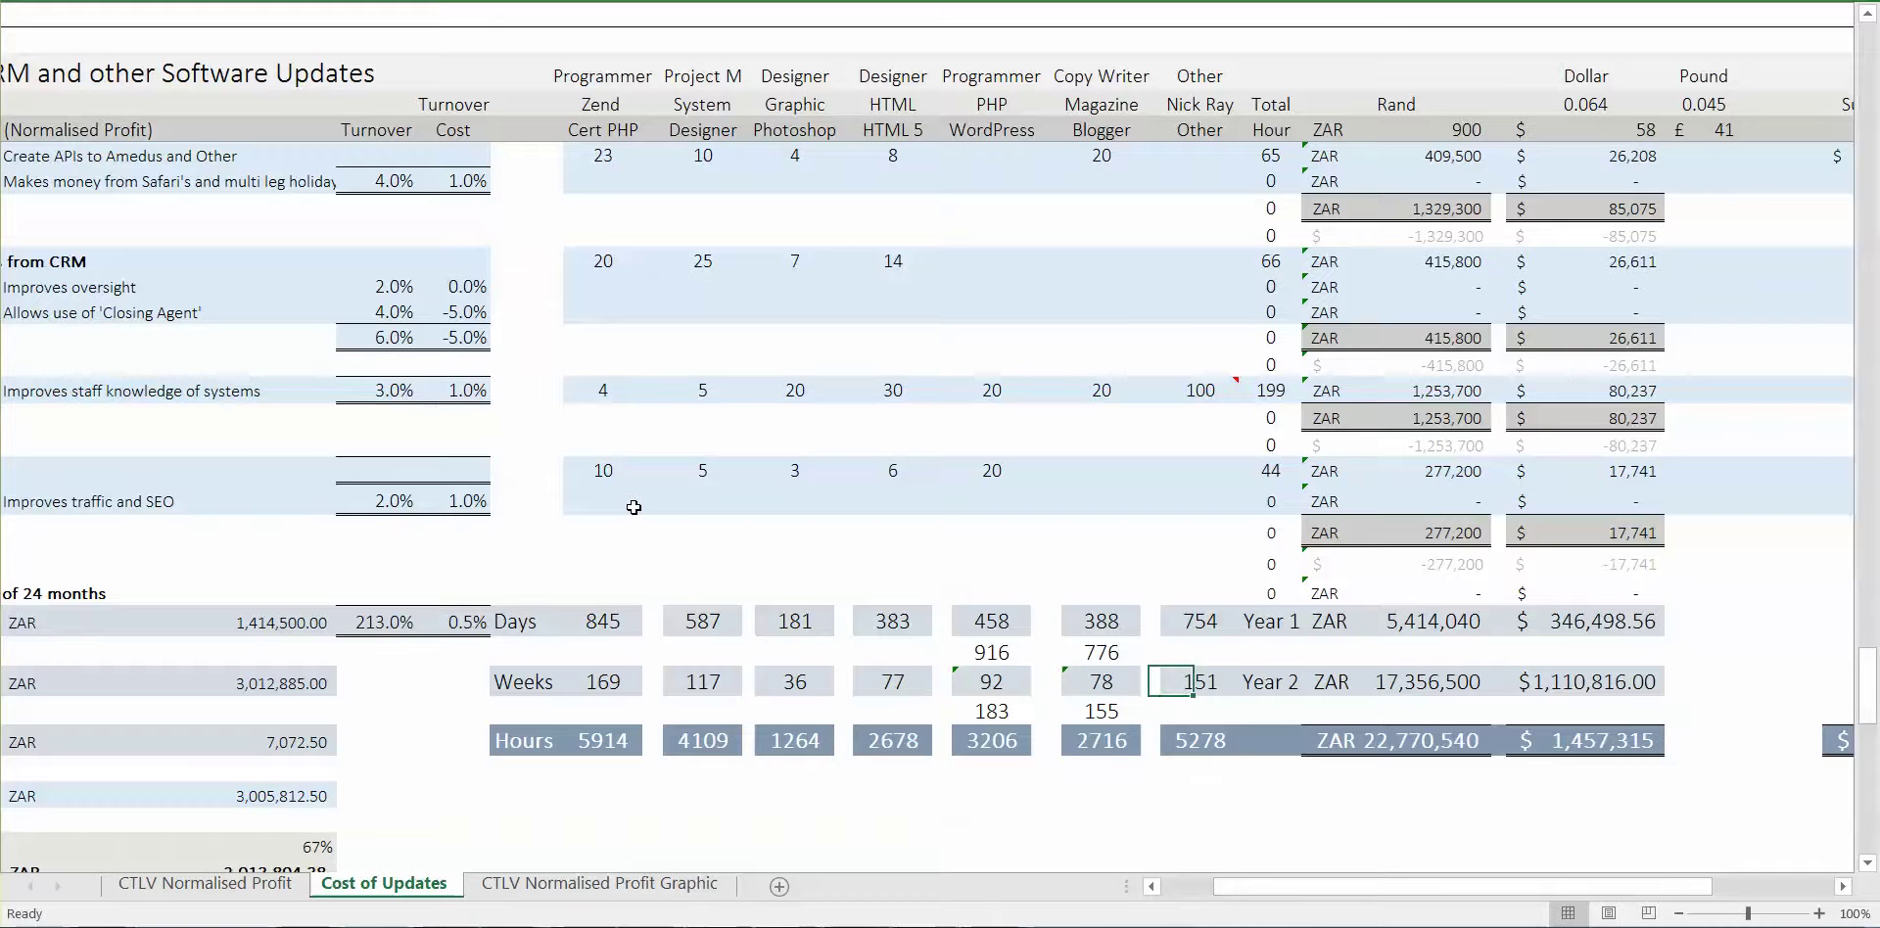
Review the total hours across the roles and return to the system designer's total weeks
{"action": "key", "text": "Down"}
{"action": "key", "text": "Down"}
{"action": "key", "text": "Left"}
{"action": "key", "text": "Left"}
{"action": "key", "text": "Left"}
{"action": "key", "text": "Left"}
{"action": "key", "text": "Left"}
{"action": "key", "text": "Left"}
{"action": "key", "text": "Left"}
{"action": "key", "text": "Left"}
{"action": "key", "text": "Left"}
{"action": "key", "text": "Up"}
{"action": "key", "text": "Up"}
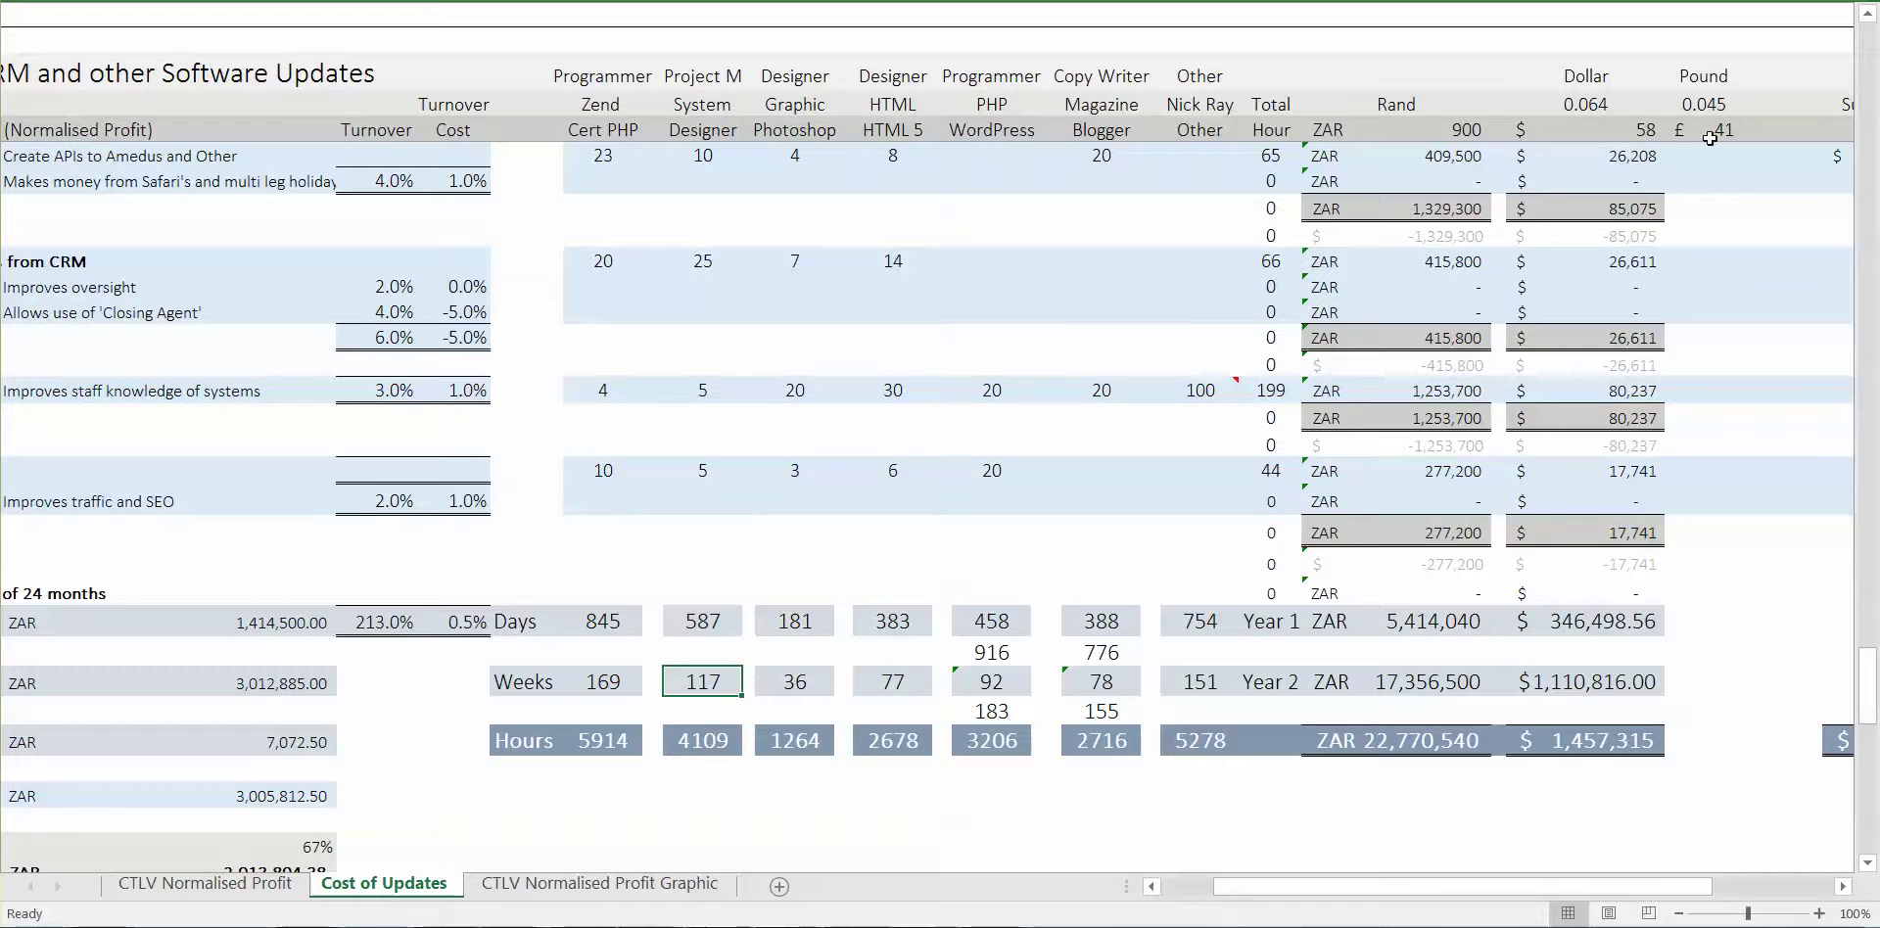
Check the overall cost in dollars and the Magic Galleries item's turnover and turnover cost percentages
{"action": "left_click", "coordinate": [1556, 750]}
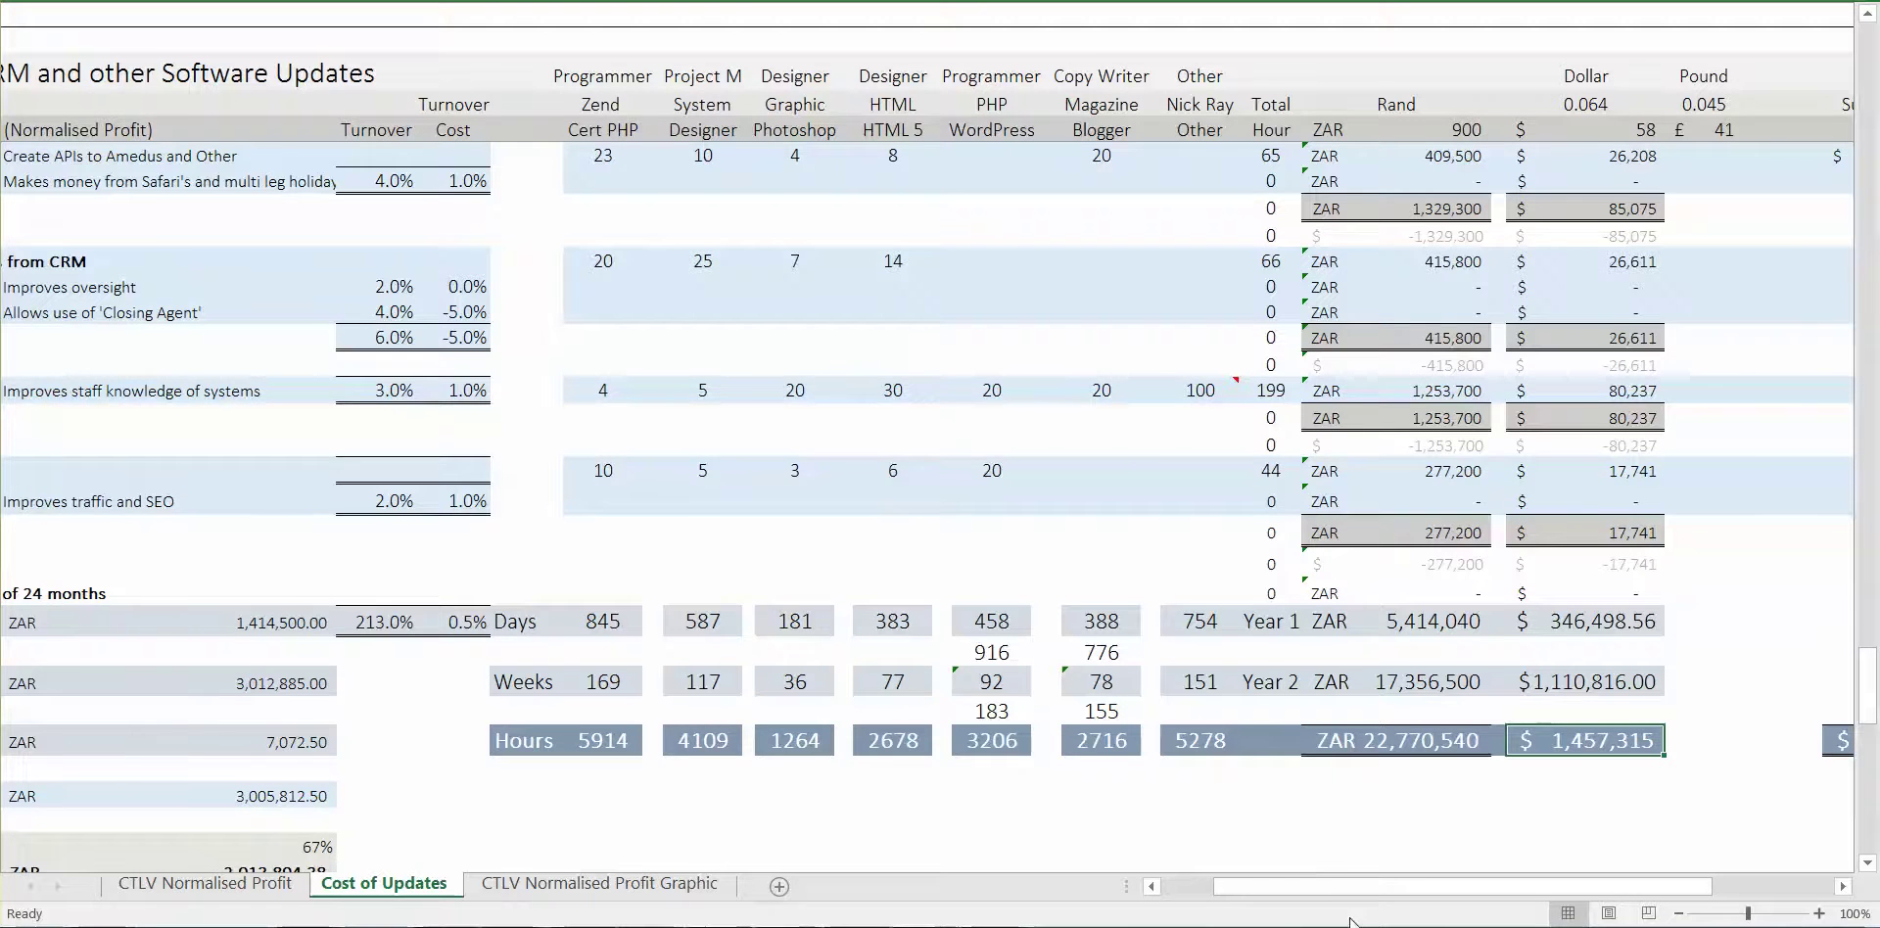
{"action": "scroll", "coordinate": [1342, 886], "scroll_direction": "left", "scroll_amount": 3}
{"action": "left_click", "coordinate": [208, 470]}
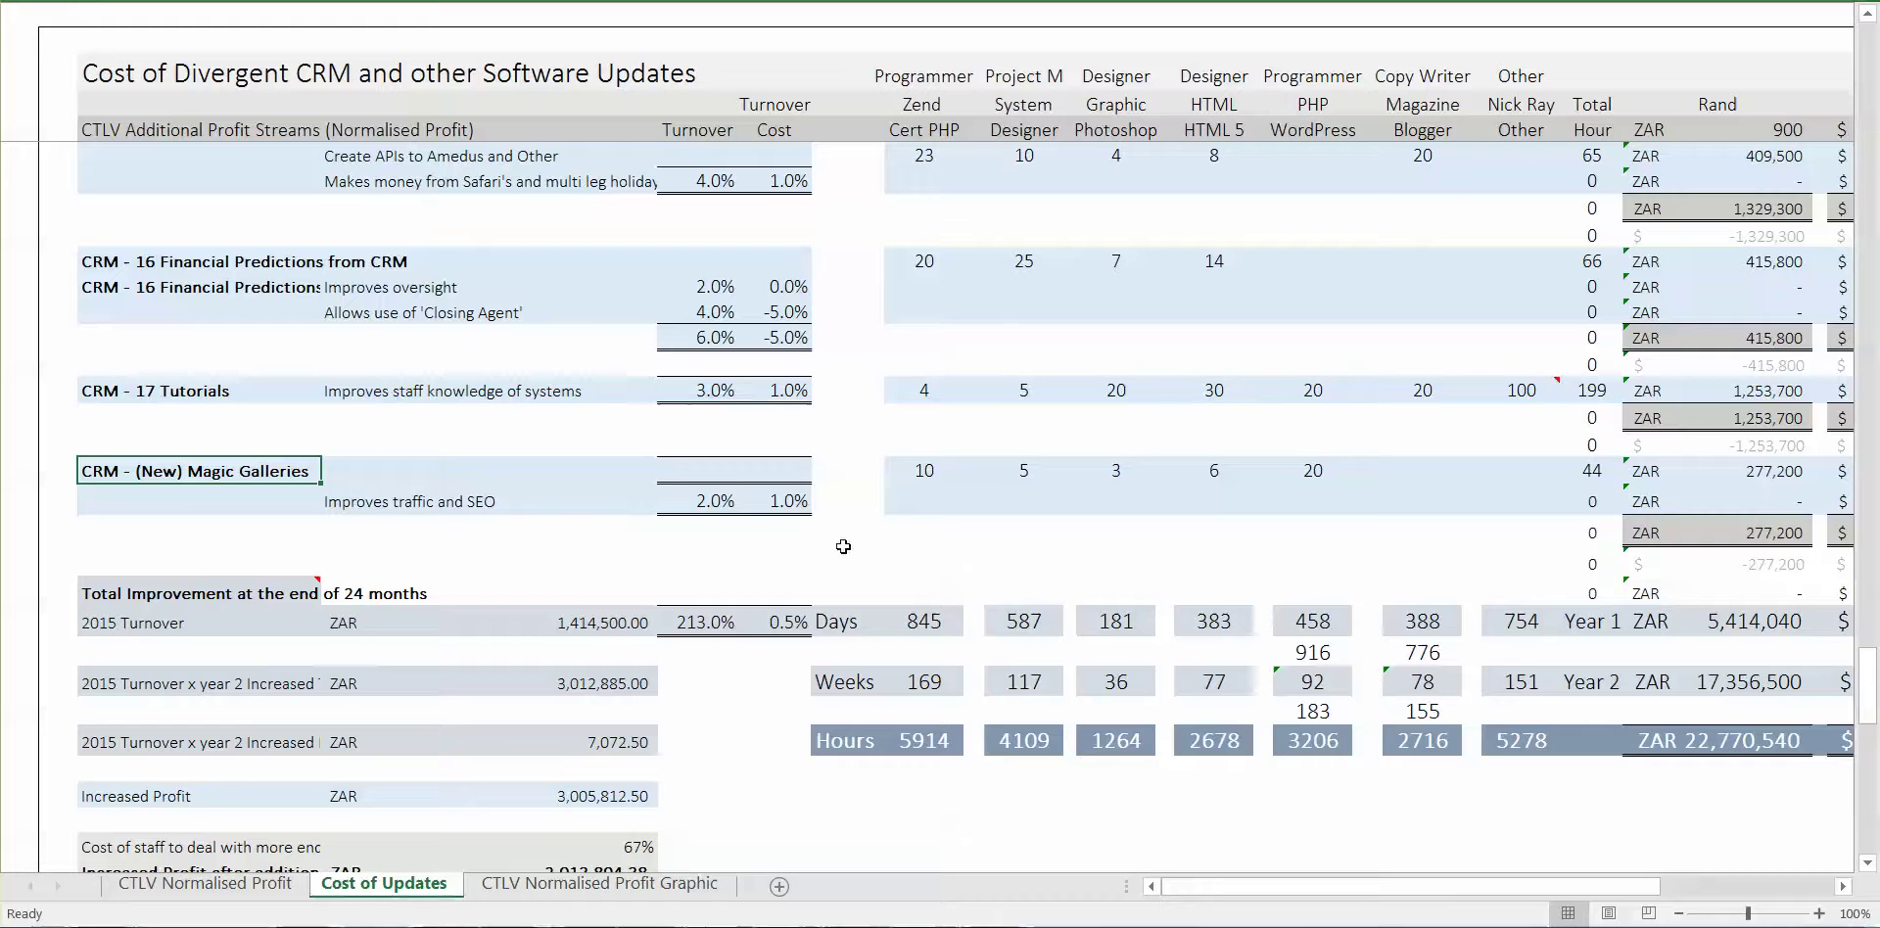
{"action": "left_click", "coordinate": [724, 499]}
{"action": "left_click", "coordinate": [798, 502]}
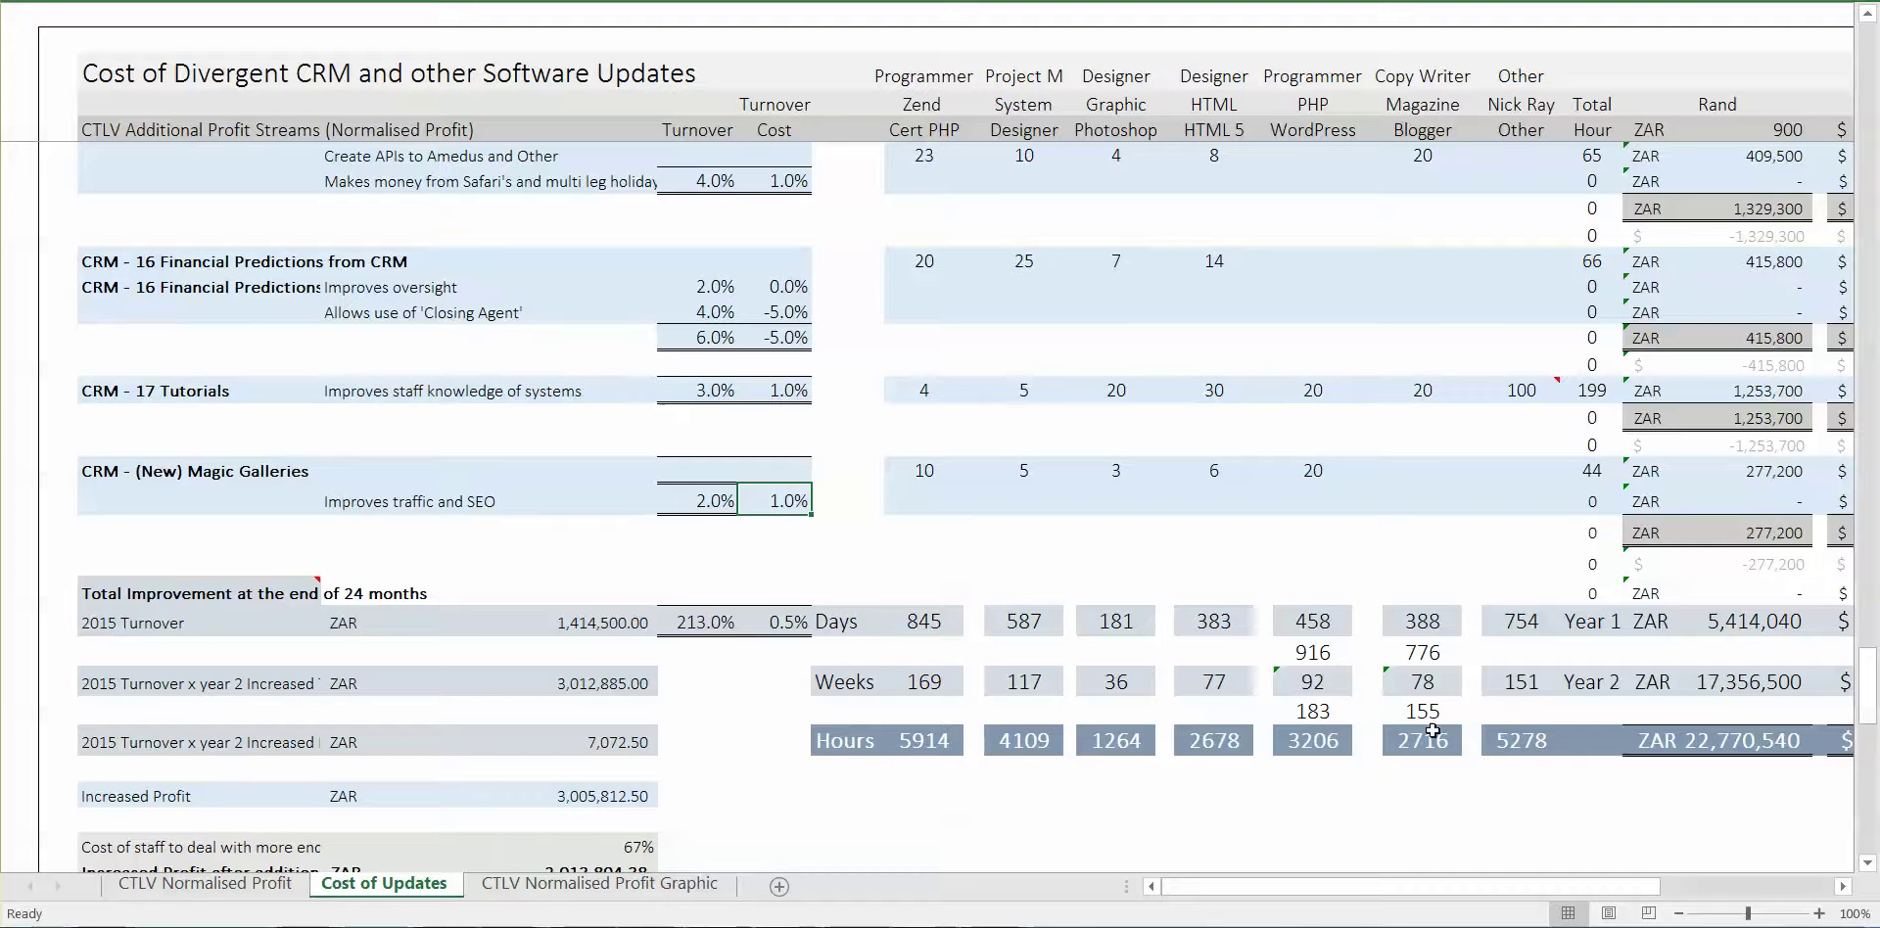
Compare the overall cost of the updates in rand and in dollars
{"action": "left_click", "coordinate": [1637, 740]}
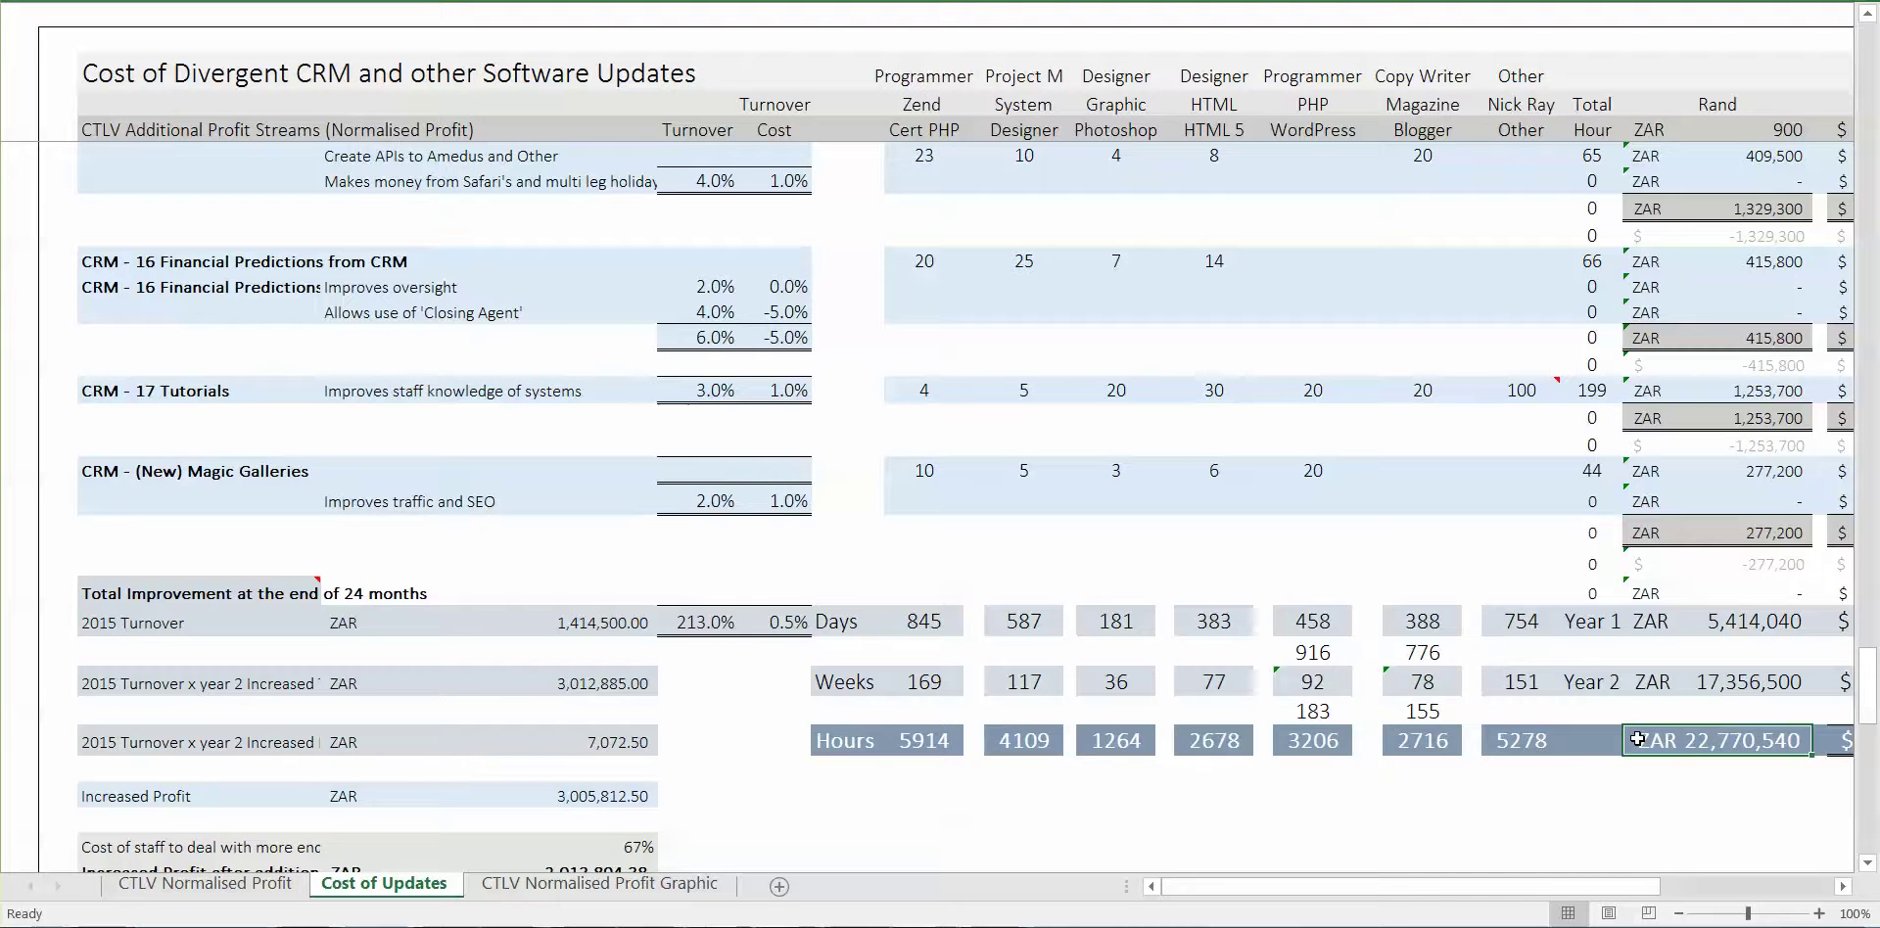
{"action": "scroll", "coordinate": [1638, 741], "scroll_direction": "right", "scroll_amount": 5}
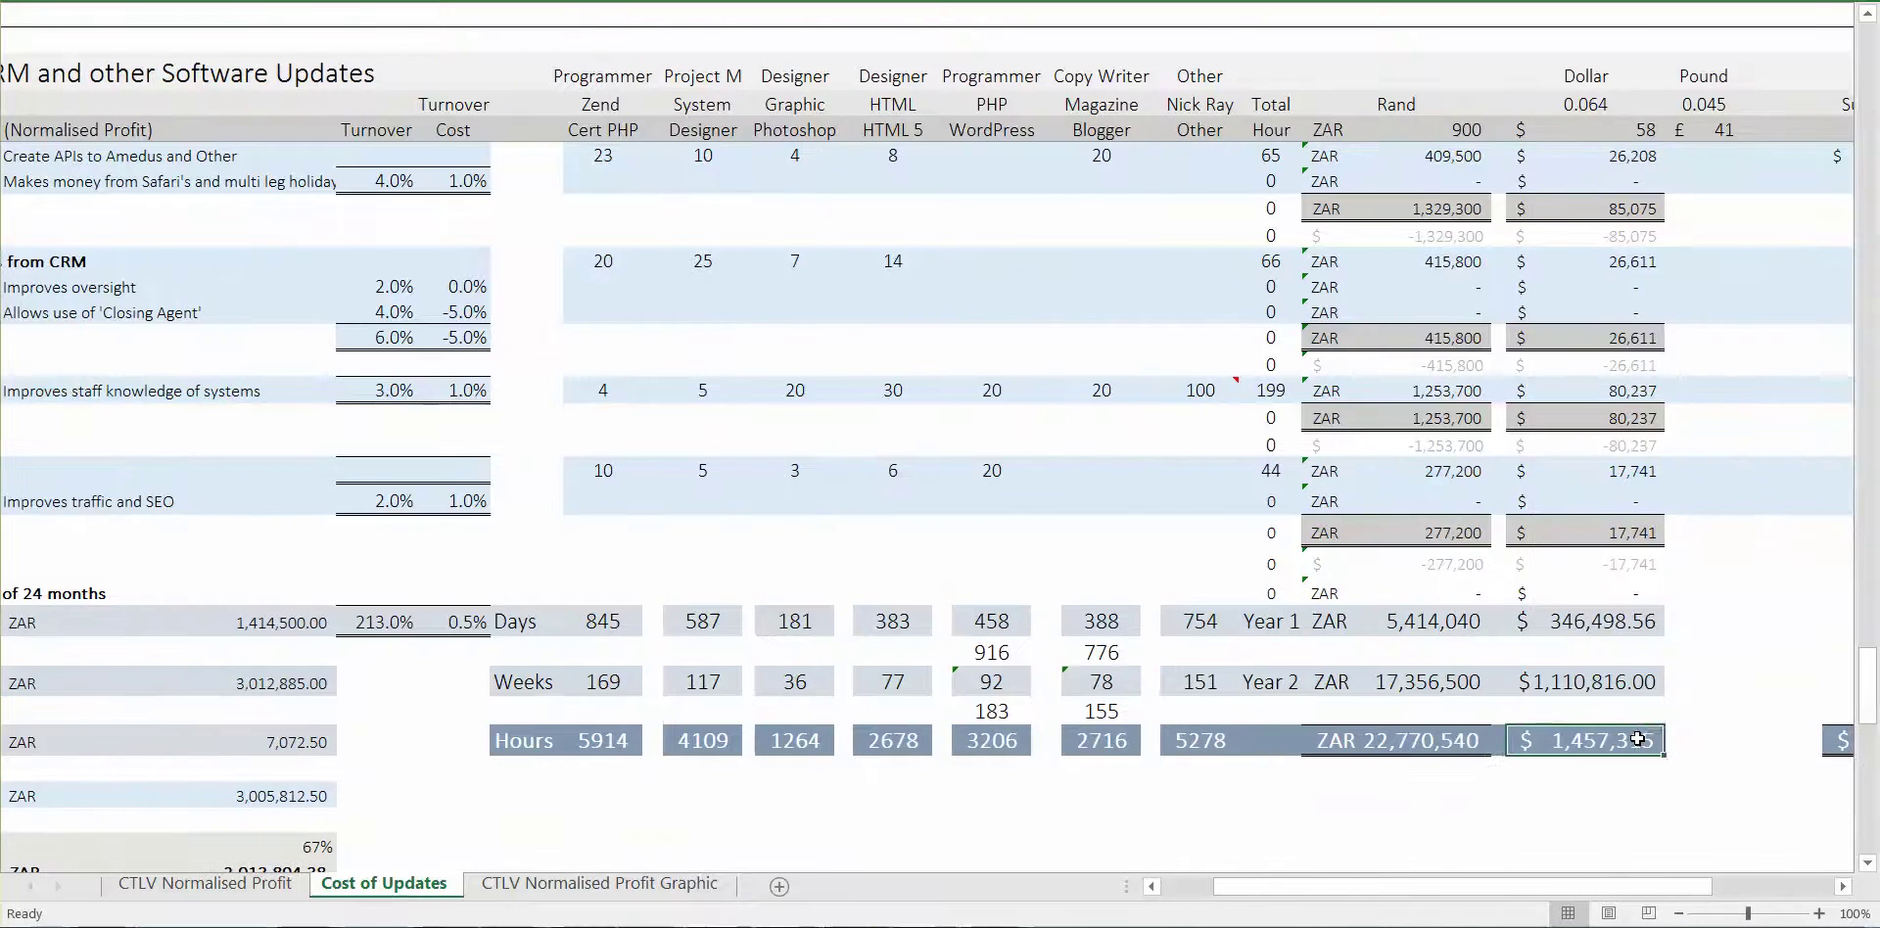
{"action": "left_click", "coordinate": [1637, 740], "text": "shift"}
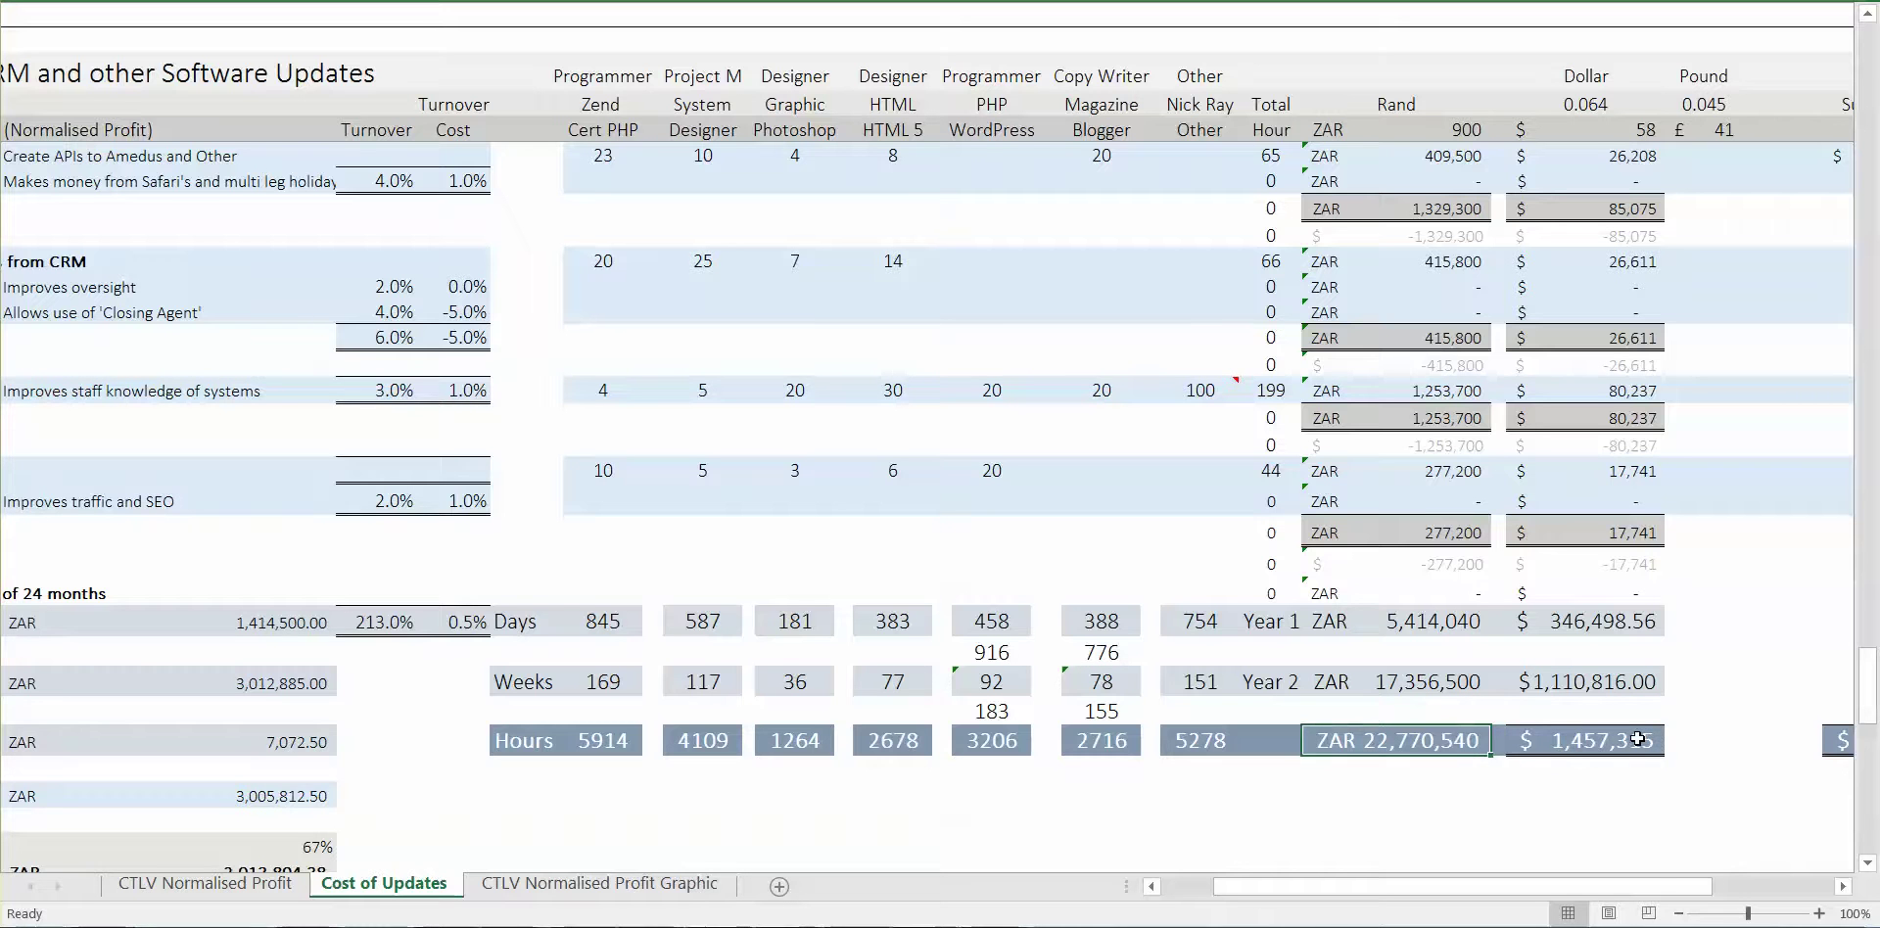
{"action": "key", "text": "Right"}
{"action": "key", "text": "Right"}
{"action": "key", "text": "Left"}
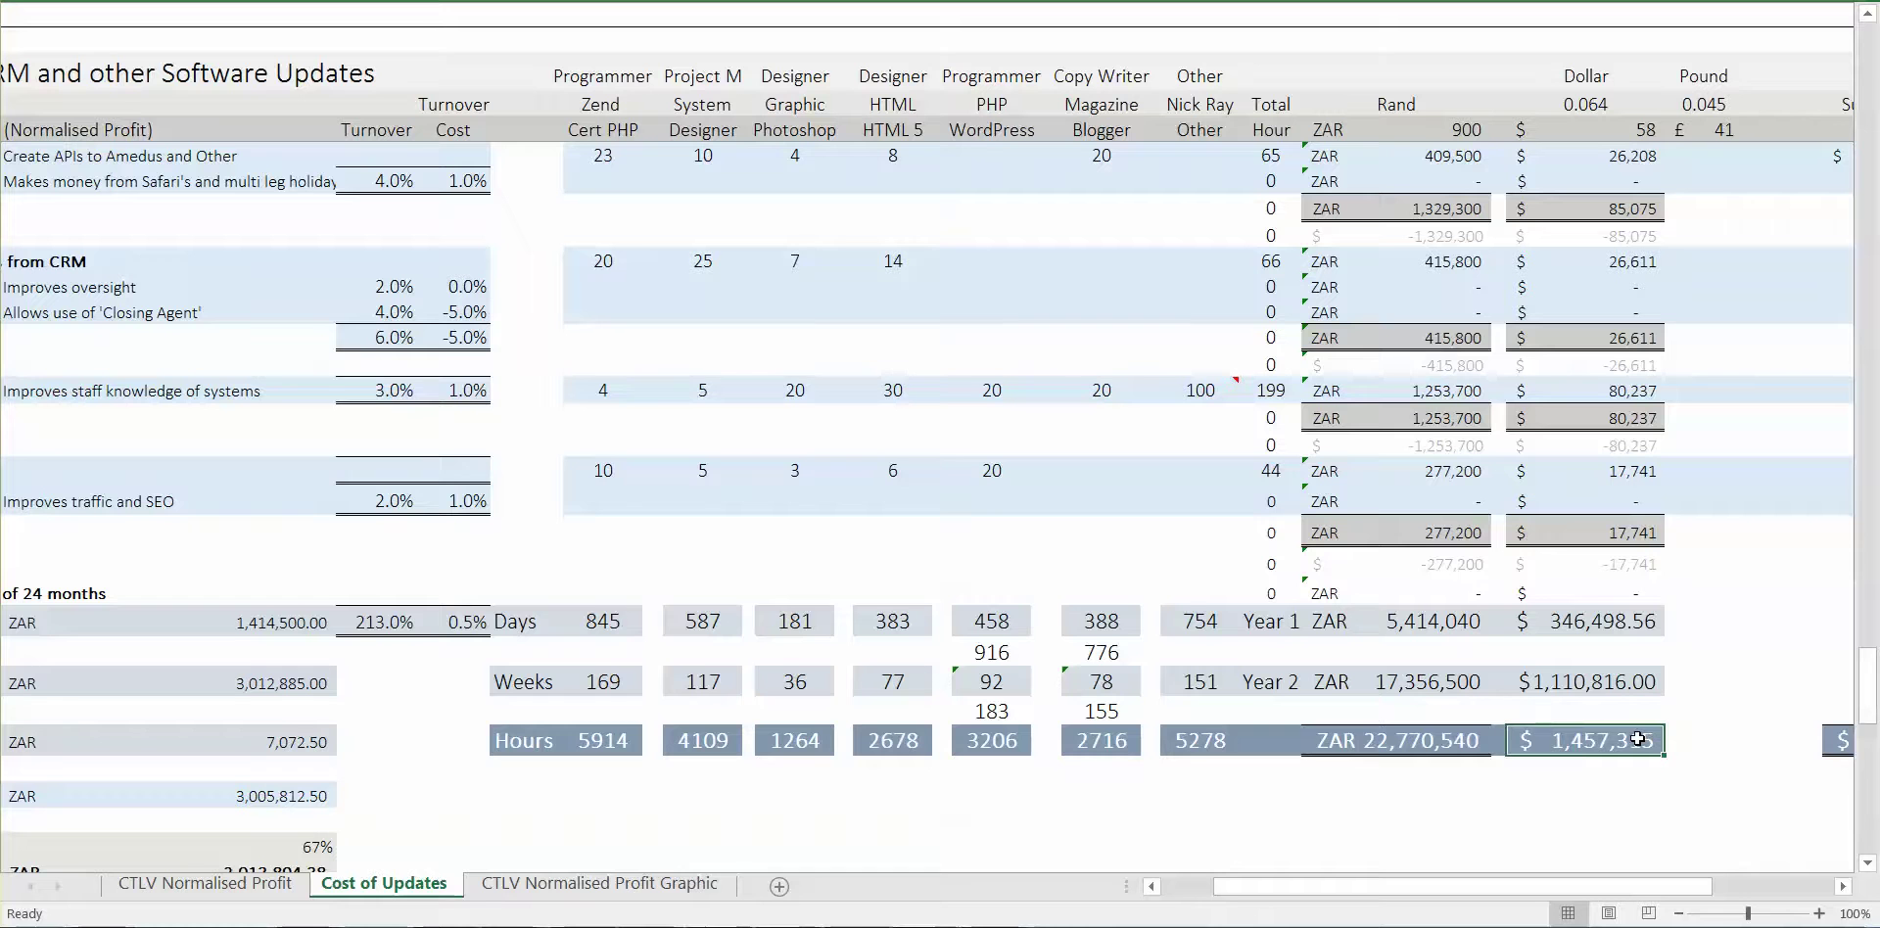
{"action": "key", "text": "Left"}
{"action": "key", "text": "Left"}
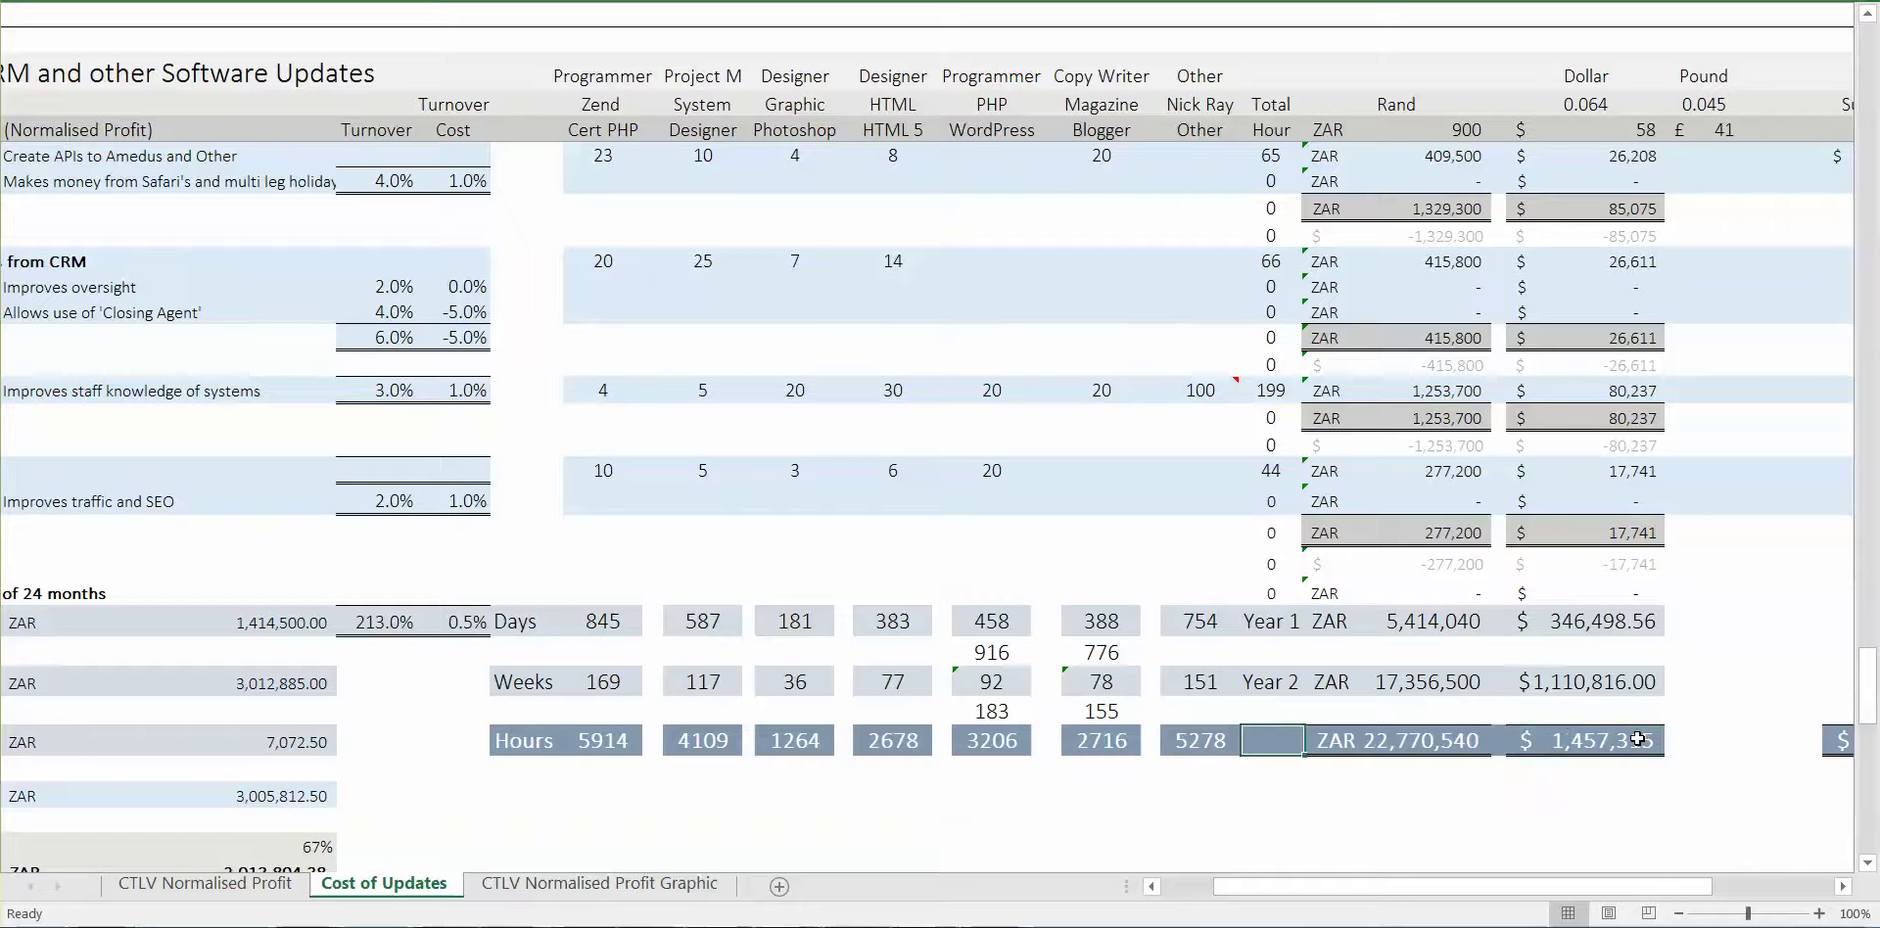
Examine the total hours of each role back to the Zend programmer, including that programmer's total weeks
{"action": "key", "text": "Left"}
{"action": "key", "text": "Left"}
{"action": "key", "text": "Left"}
{"action": "key", "text": "Left"}
{"action": "key", "text": "Left"}
{"action": "key", "text": "Left"}
{"action": "key", "text": "Left"}
{"action": "key", "text": "Left"}
{"action": "key", "text": "Left"}
{"action": "key", "text": "Left"}
{"action": "key", "text": "Left"}
{"action": "key", "text": "Left"}
{"action": "key", "text": "Left"}
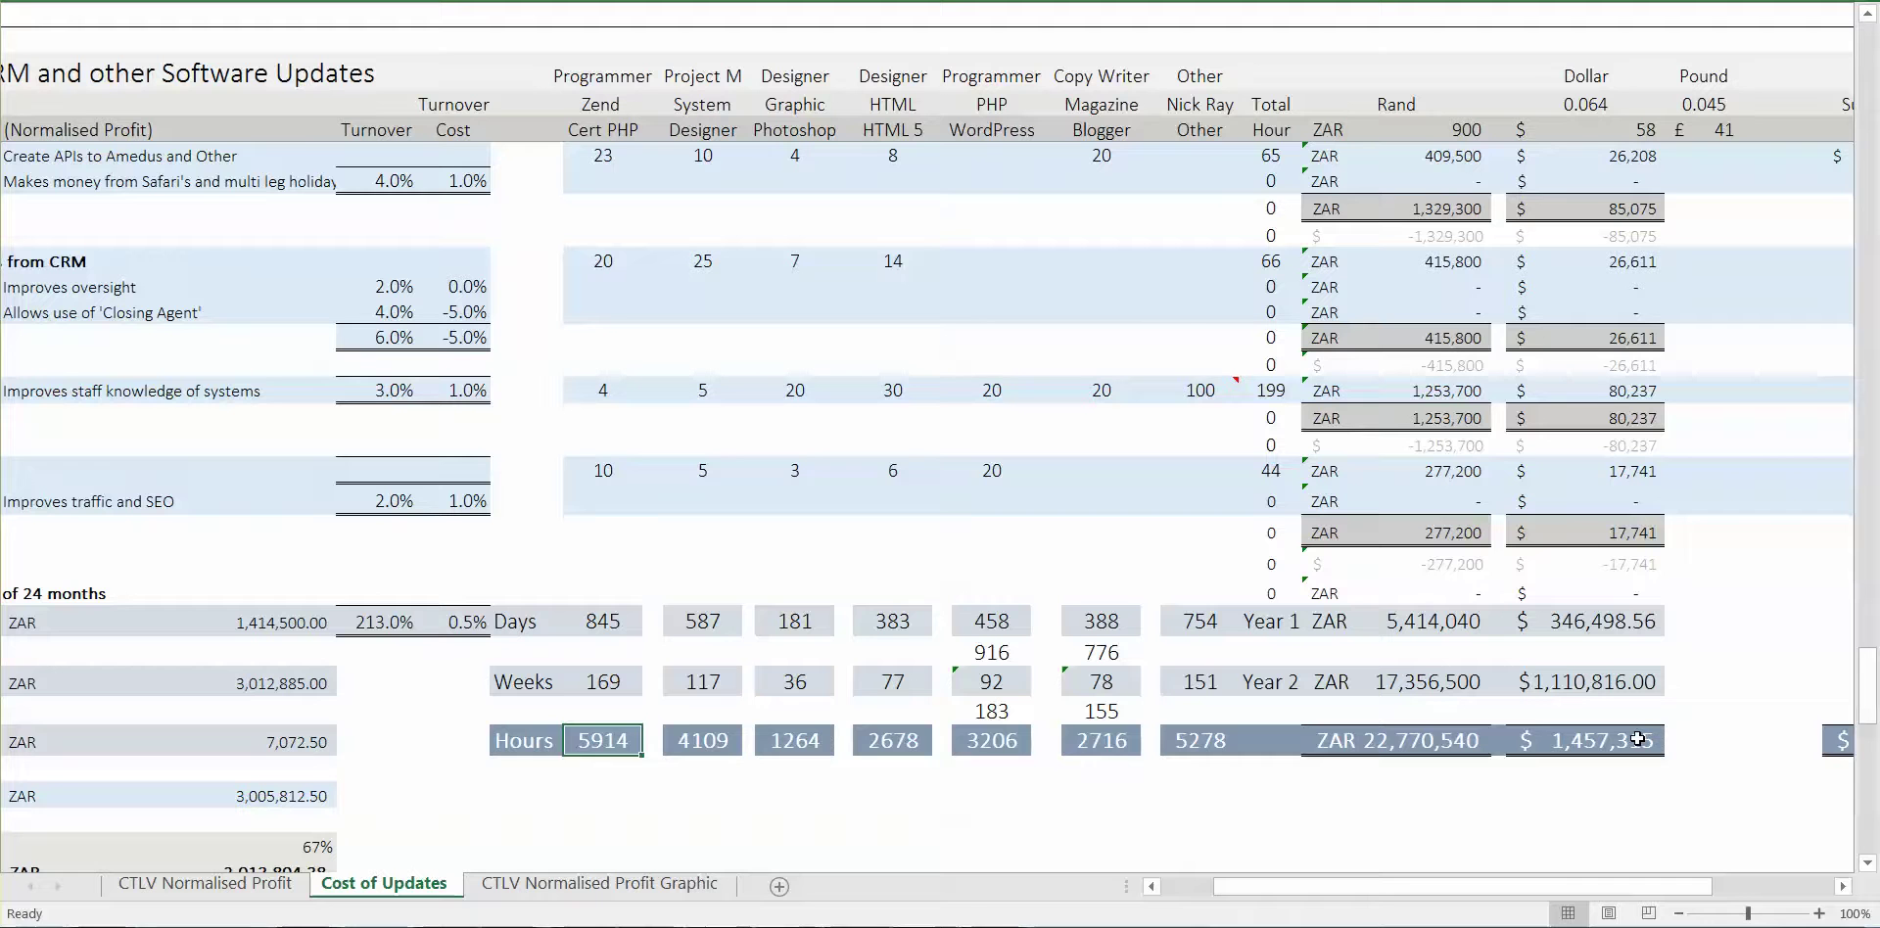
{"action": "key", "text": "Up"}
{"action": "key", "text": "Up"}
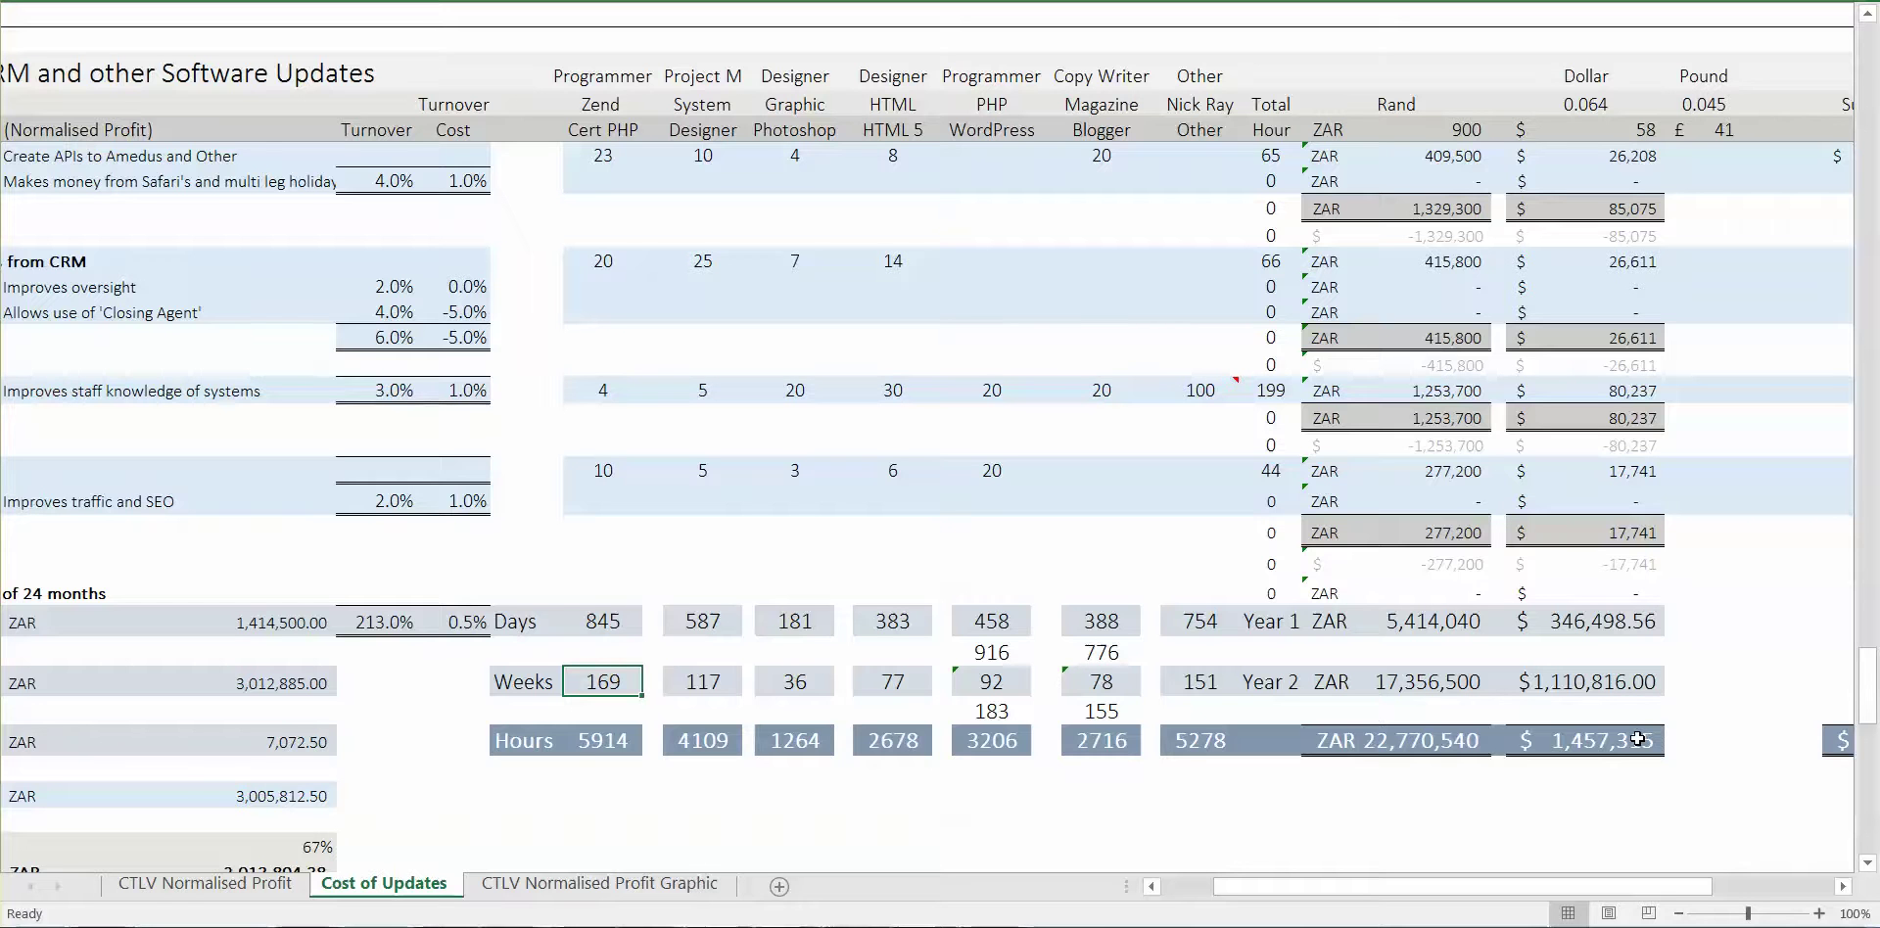
Check the additional week figures beneath the total weeks of the PHP programmer and the copy writer
{"action": "key", "text": "Down"}
{"action": "key", "text": "Right"}
{"action": "key", "text": "Right"}
{"action": "key", "text": "Right"}
{"action": "key", "text": "Right"}
{"action": "key", "text": "Right"}
{"action": "key", "text": "Right"}
{"action": "key", "text": "Right"}
{"action": "key", "text": "Right"}
{"action": "key", "text": "Right"}
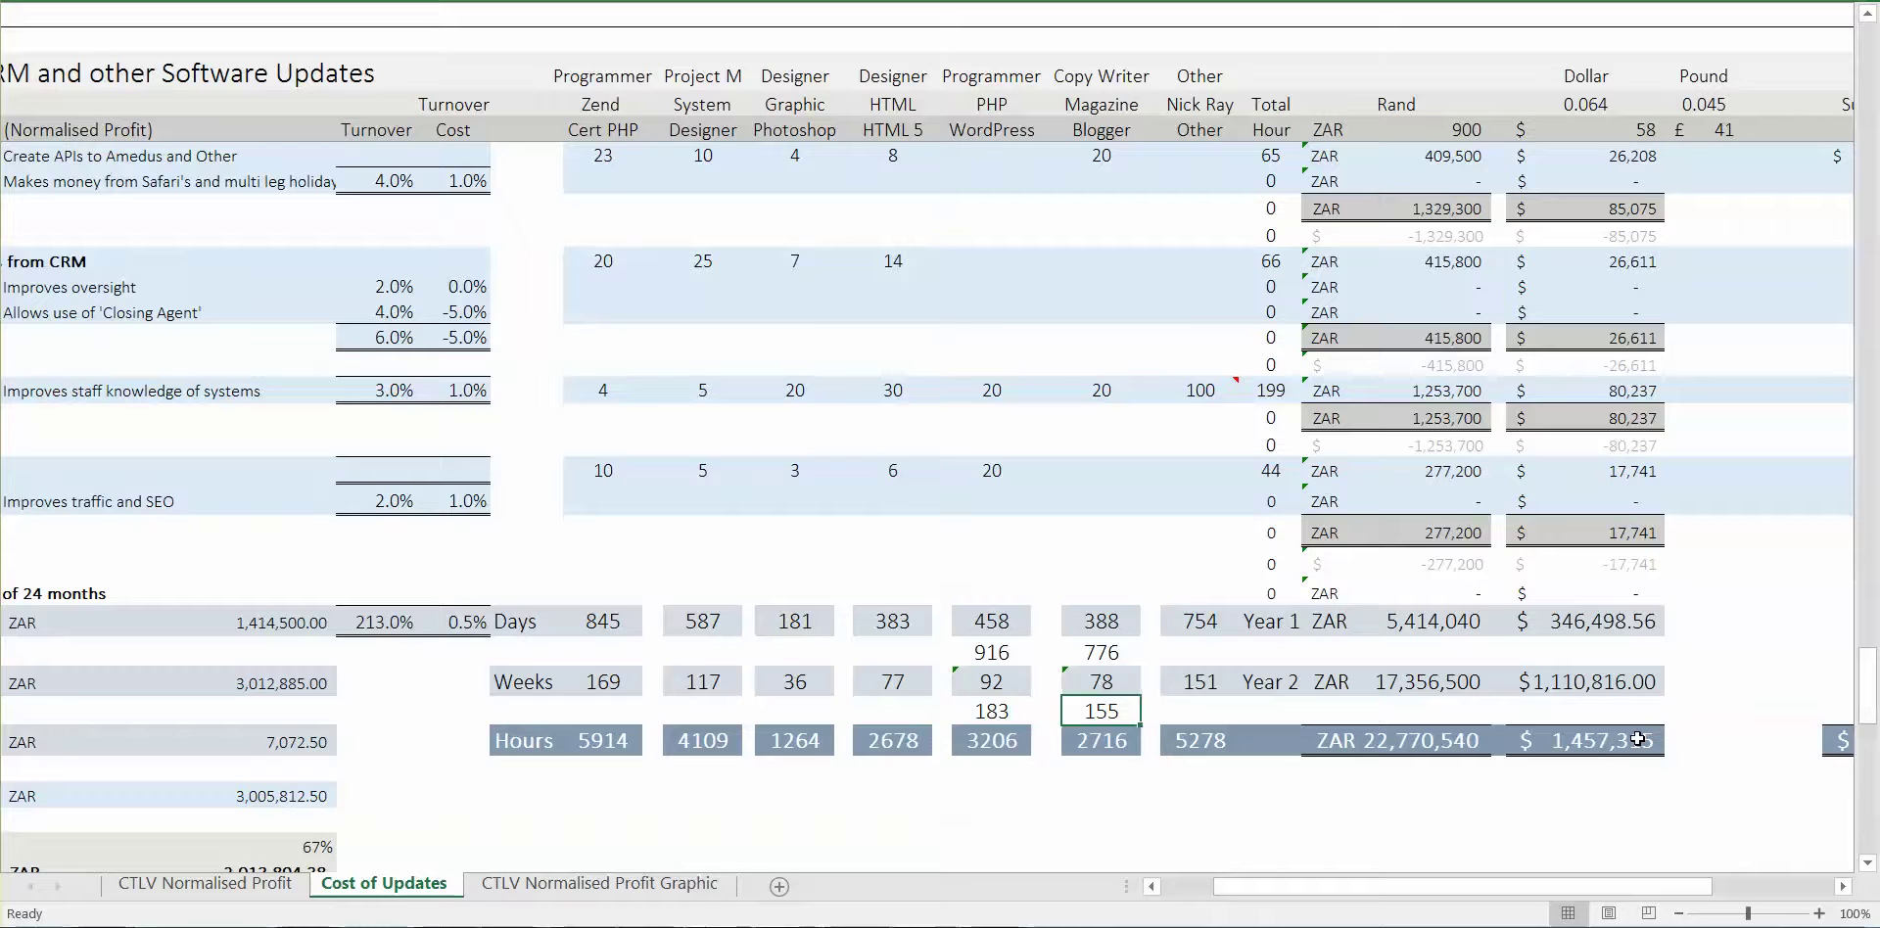
Examine the total hours of each role from the Zend programmer across to the Other category
{"action": "key", "text": "Down"}
{"action": "key", "text": "Down"}
{"action": "key", "text": "Up"}
{"action": "key", "text": "Left"}
{"action": "key", "text": "Left"}
{"action": "key", "text": "Left"}
{"action": "key", "text": "Left"}
{"action": "key", "text": "Left"}
{"action": "key", "text": "Left"}
{"action": "key", "text": "Left"}
{"action": "key", "text": "Left"}
{"action": "key", "text": "Right"}
{"action": "key", "text": "Right"}
{"action": "key", "text": "Right"}
{"action": "key", "text": "Right"}
{"action": "key", "text": "Right"}
{"action": "key", "text": "Right"}
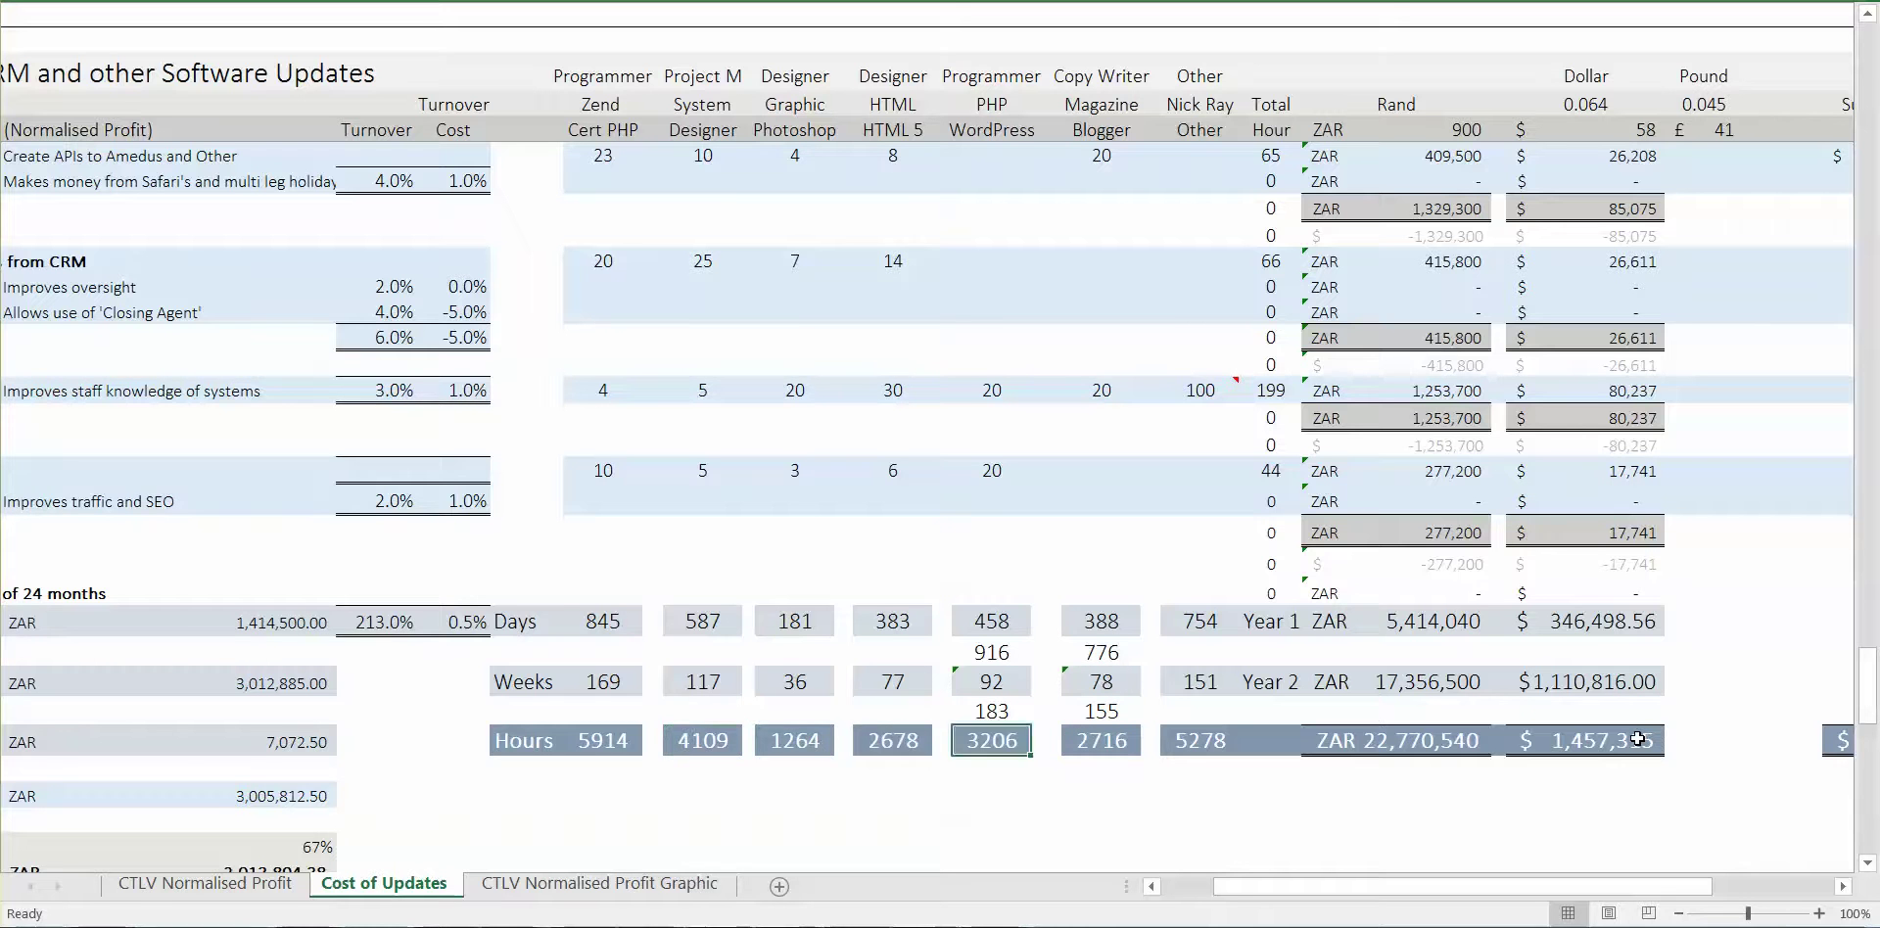
{"action": "key", "text": "Right"}
{"action": "key", "text": "Right"}
{"action": "key", "text": "Right"}
{"action": "key", "text": "Right"}
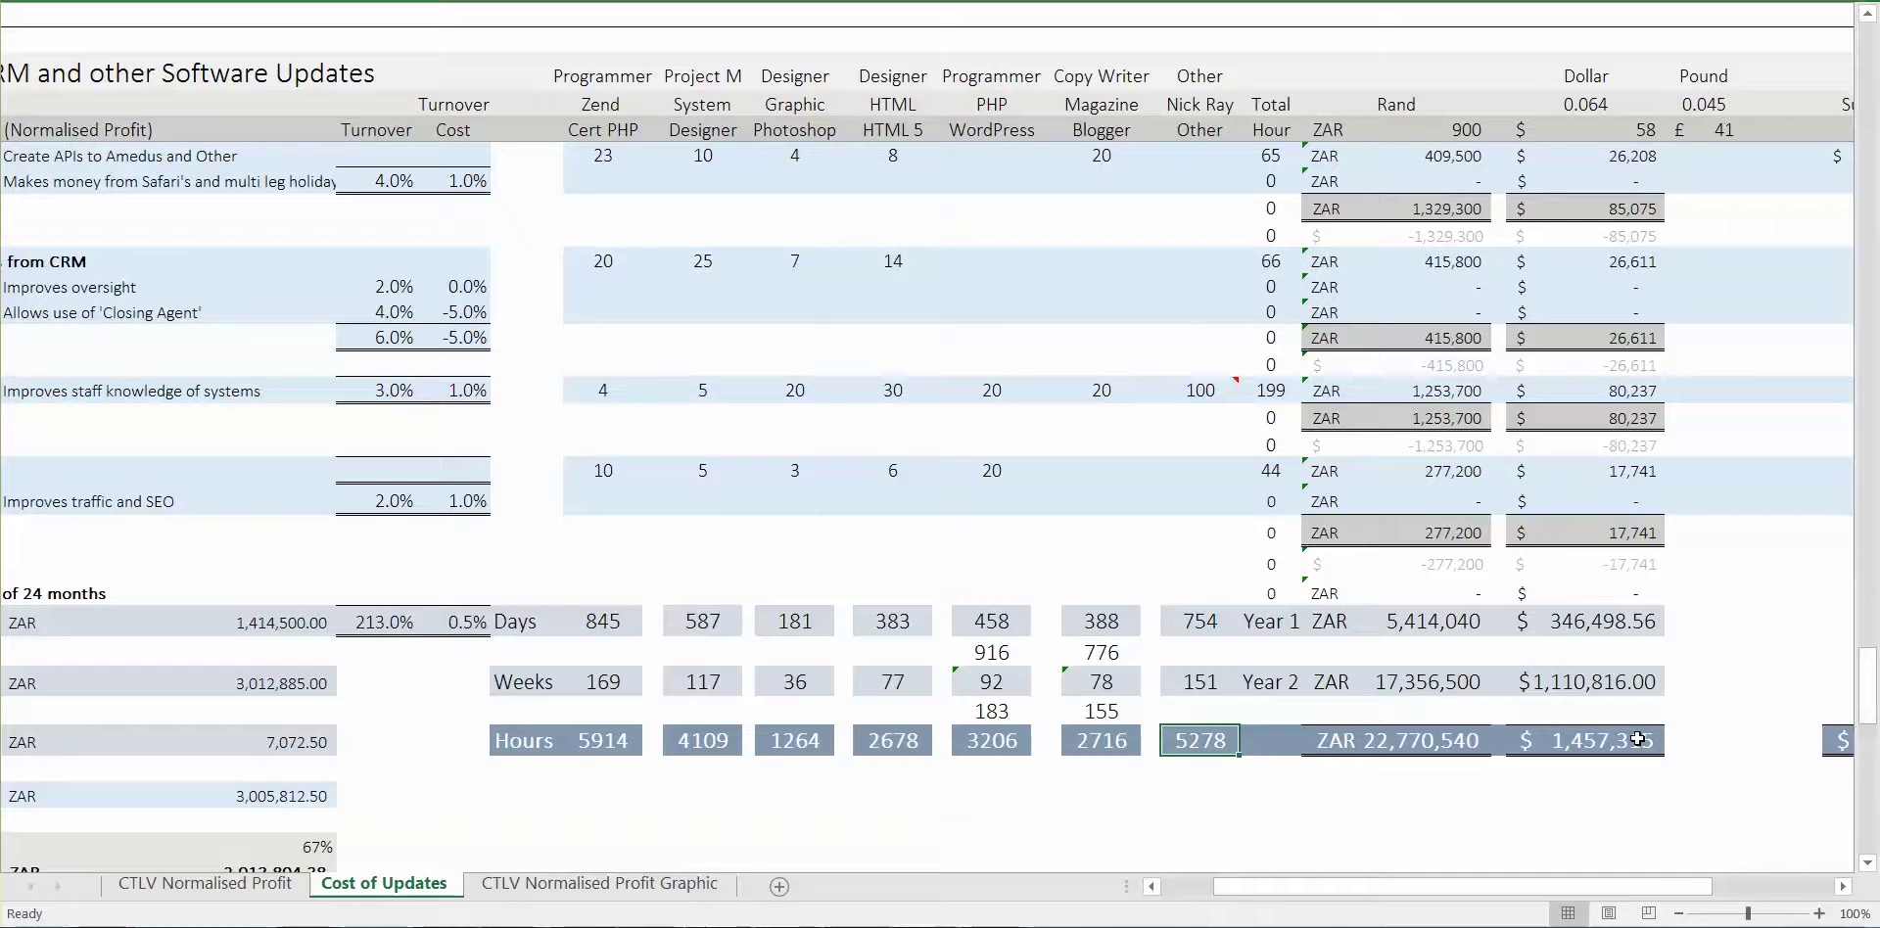
Check the overall cost of all updates in rand and in dollars
{"action": "key", "text": "Right"}
{"action": "key", "text": "Right"}
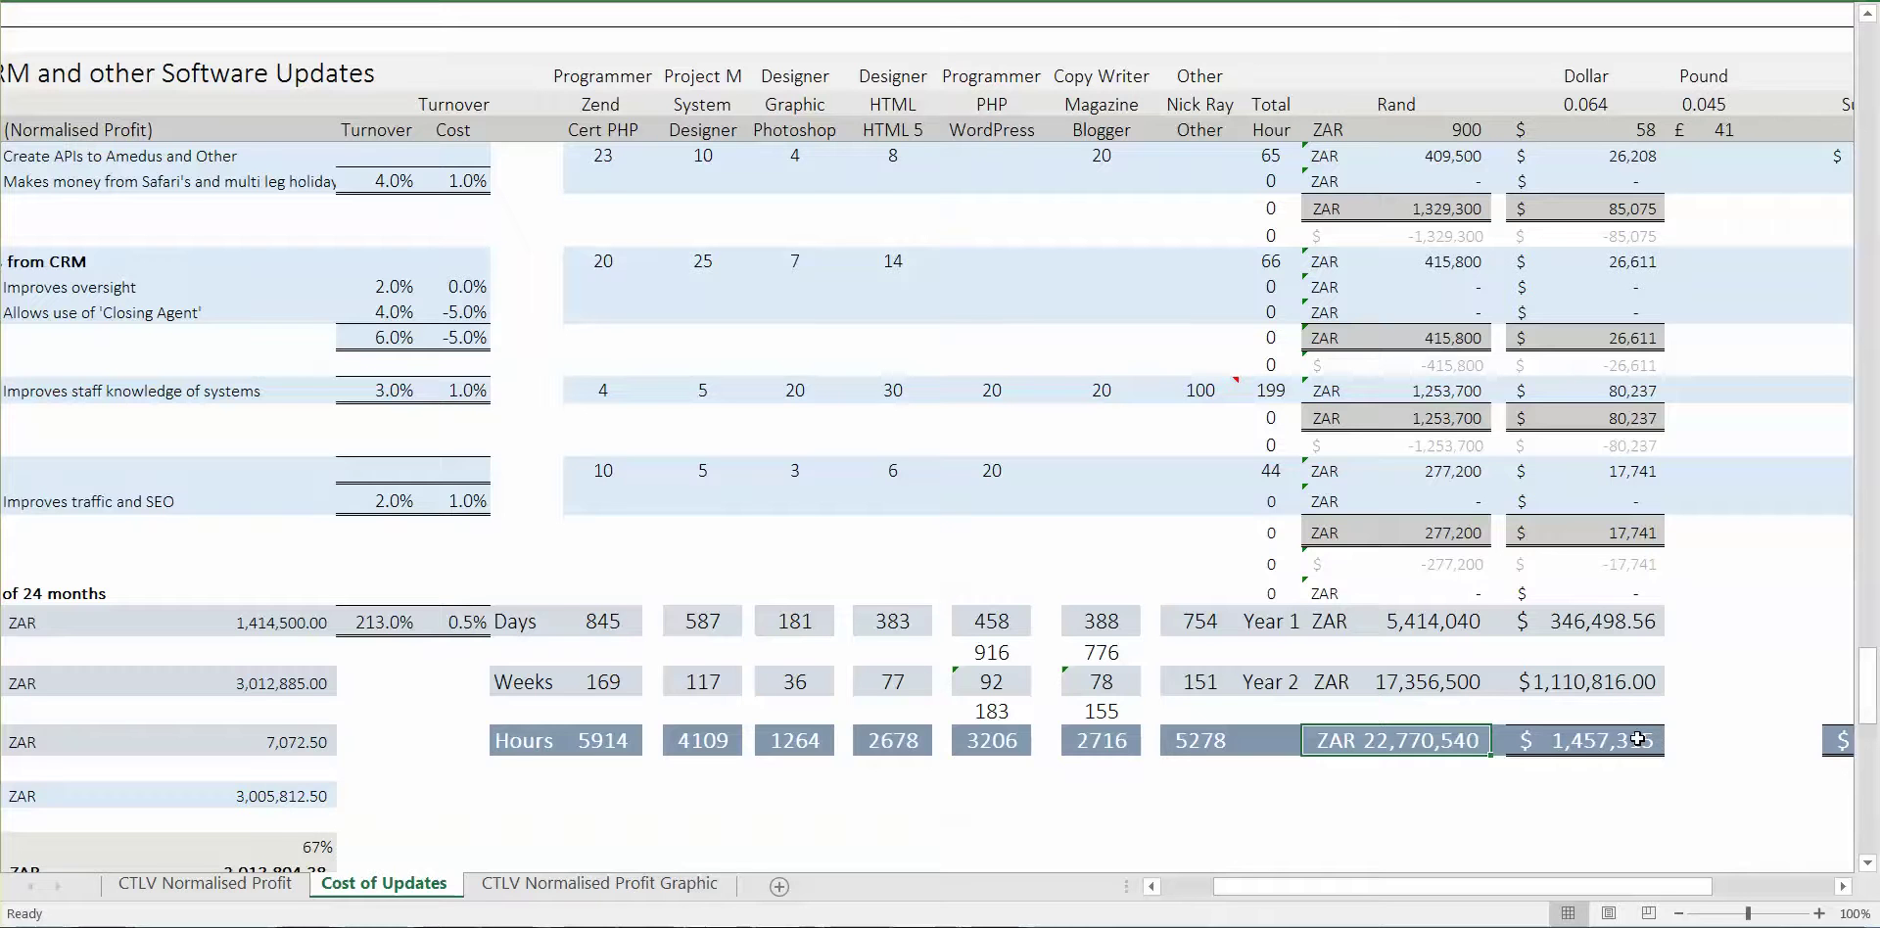
{"action": "key", "text": "Right"}
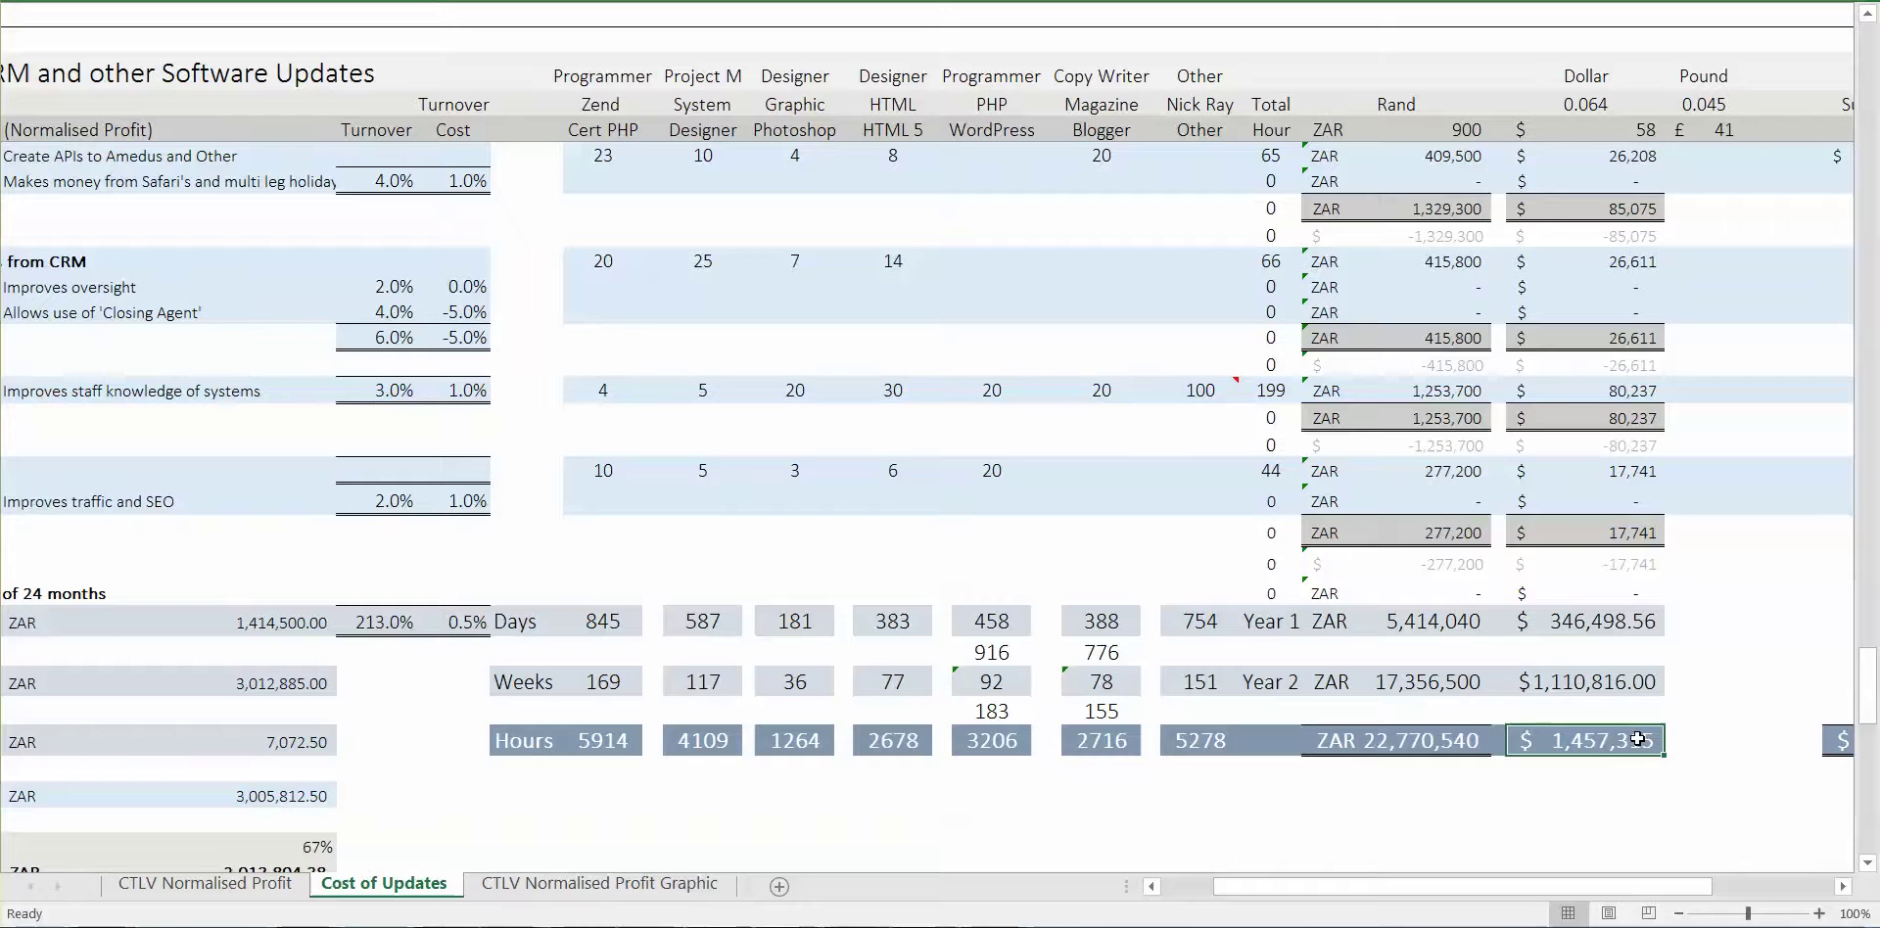
Review the total monthly and yearly dollar subscriptions
{"action": "key", "text": "Right"}
{"action": "key", "text": "Right"}
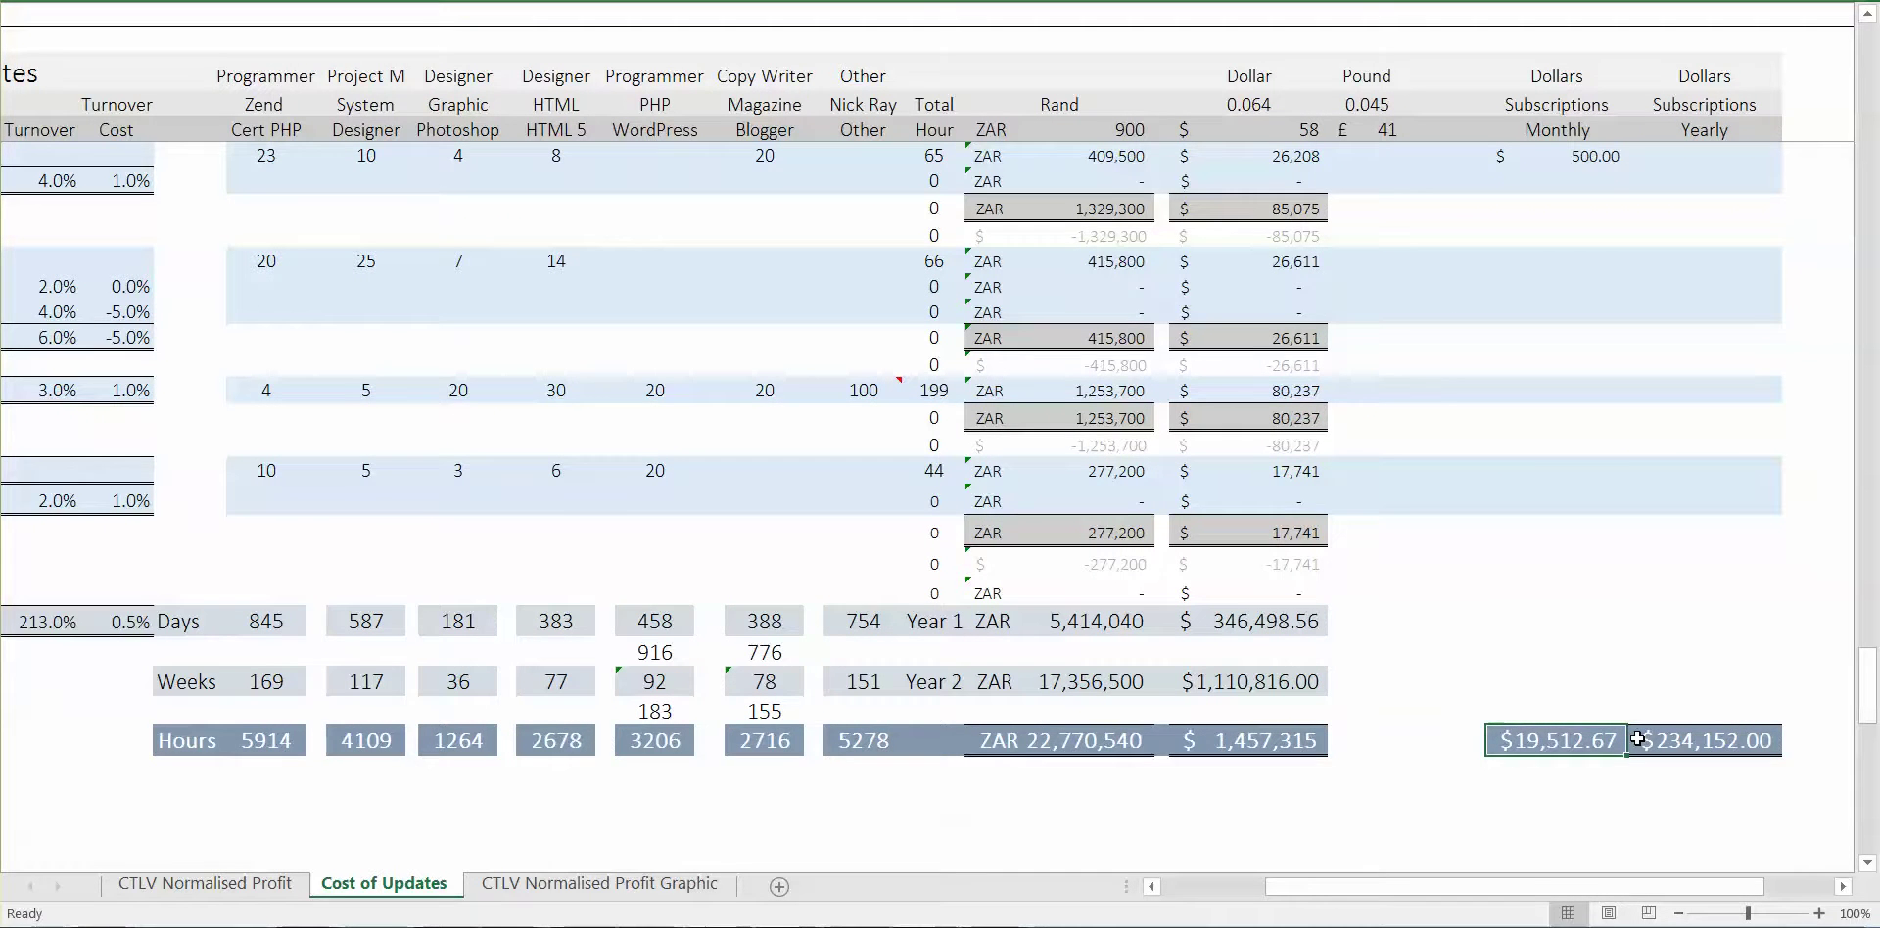
{"action": "key", "text": "Left"}
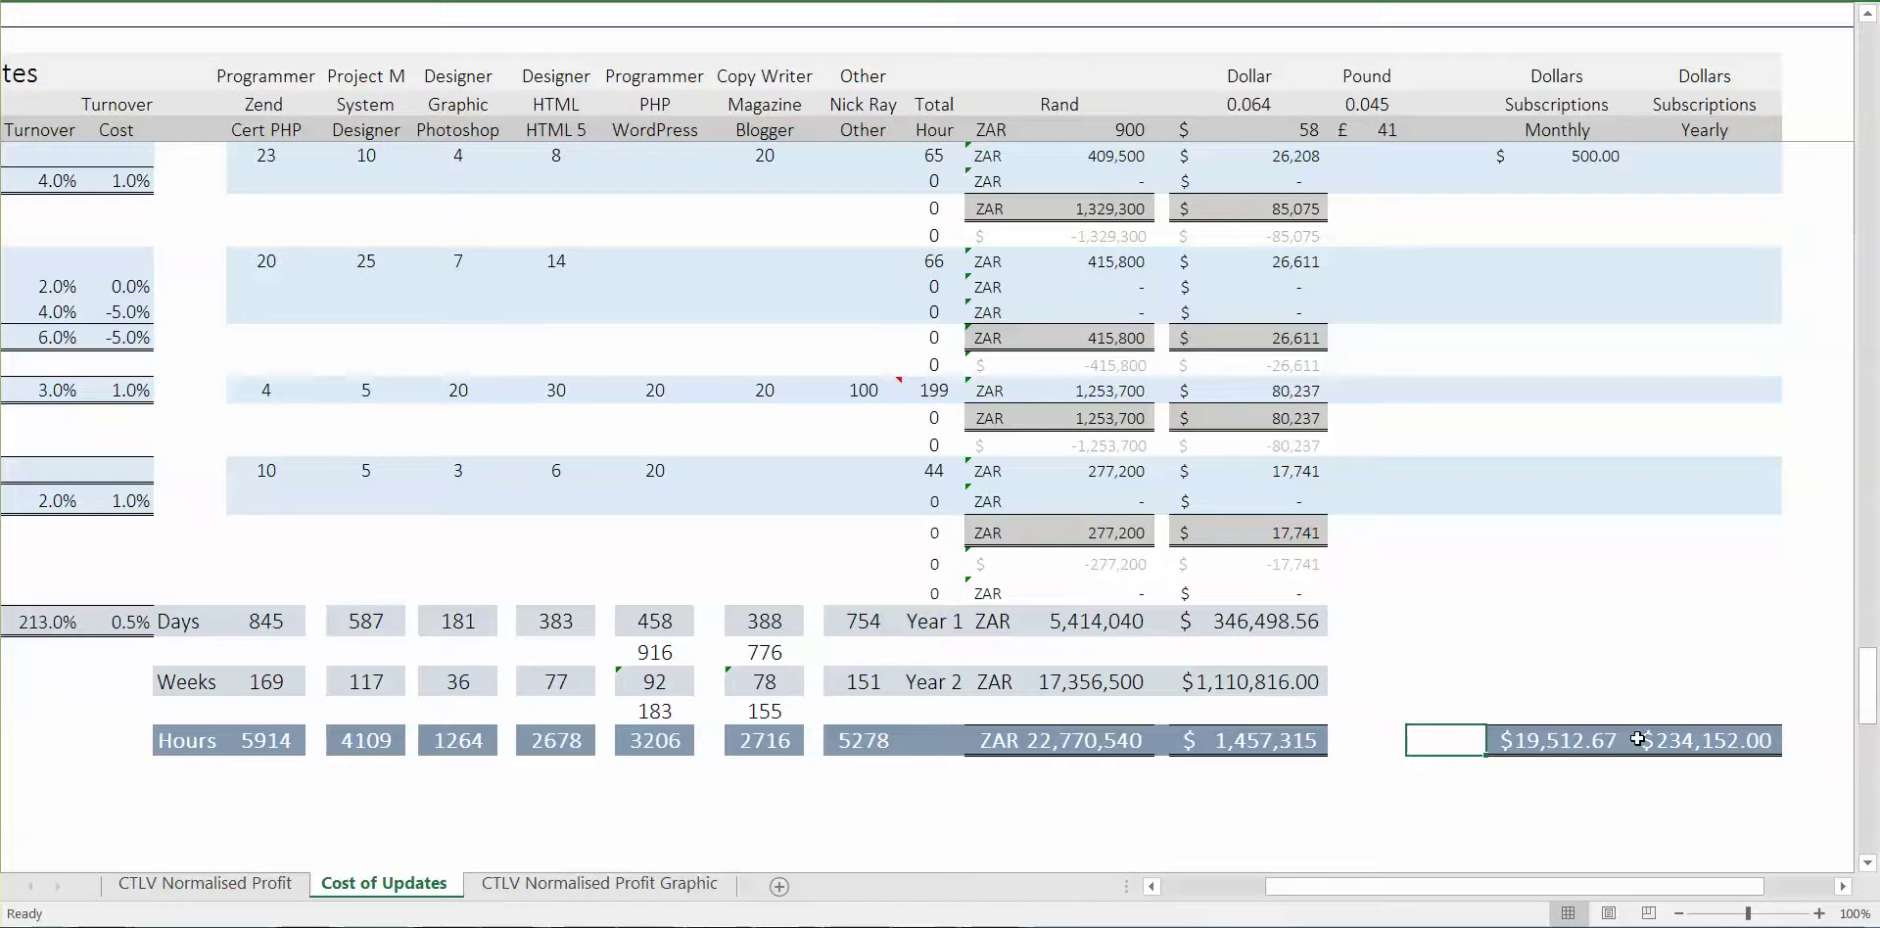
{"action": "key", "text": "Right"}
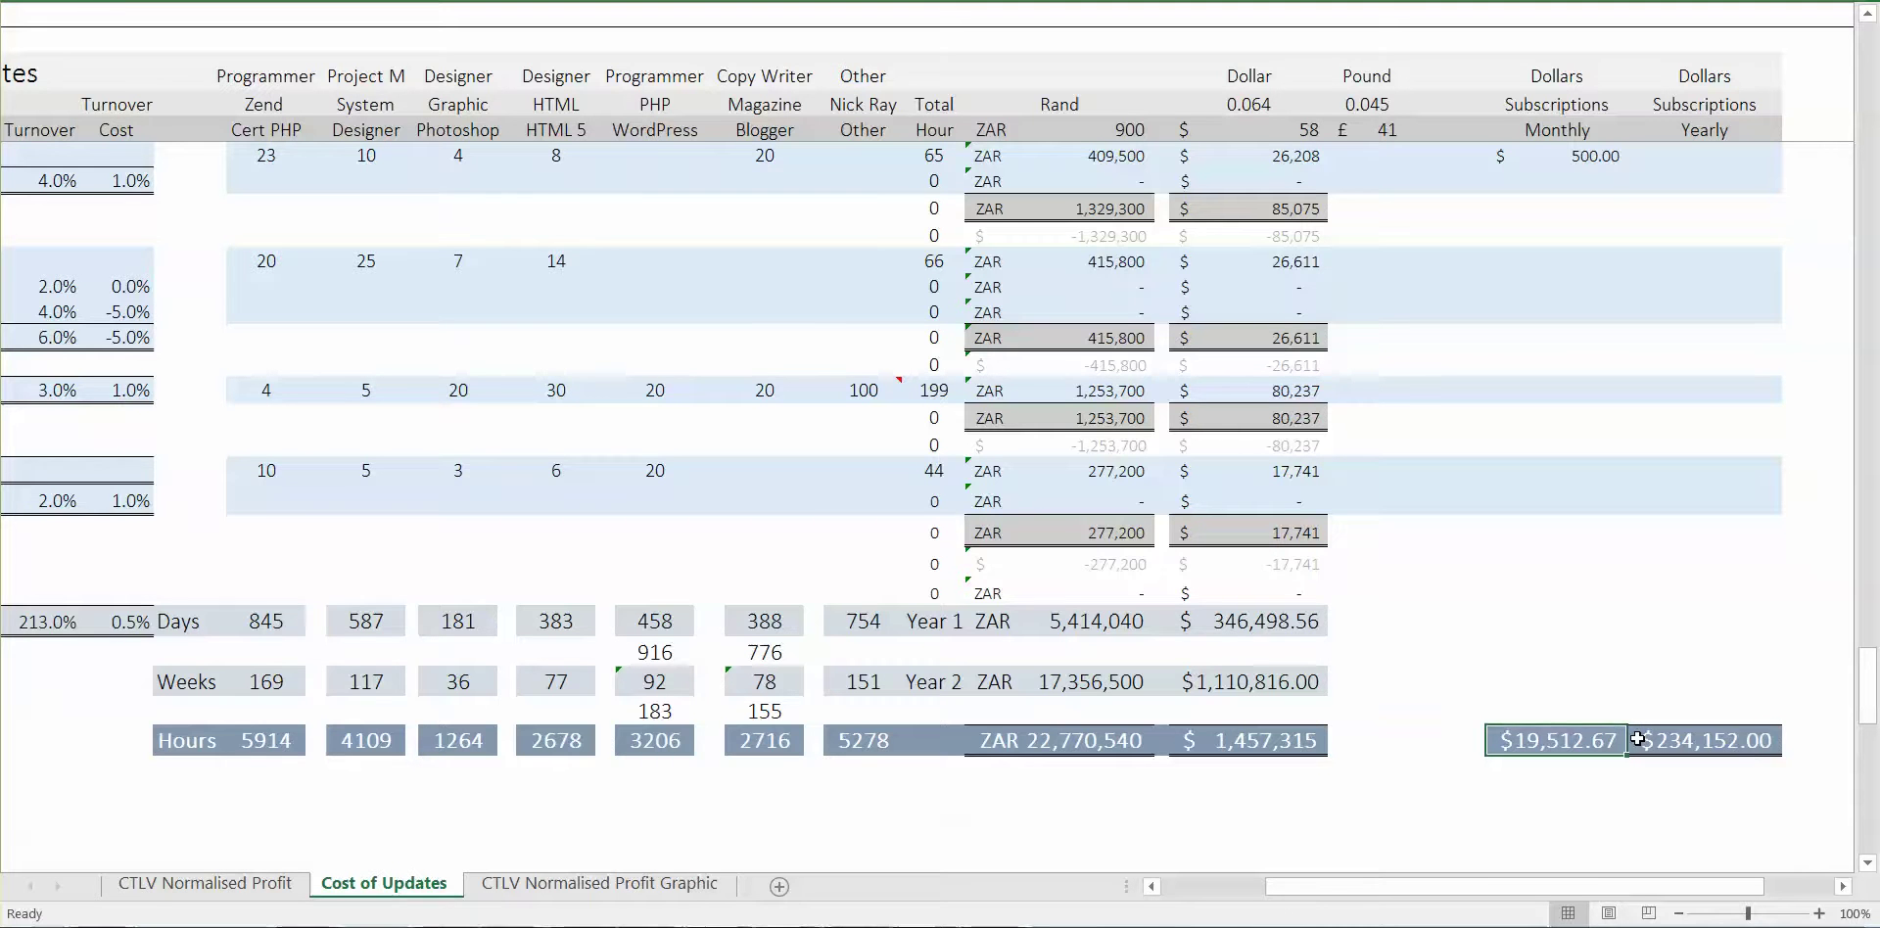
{"action": "key", "text": "Right"}
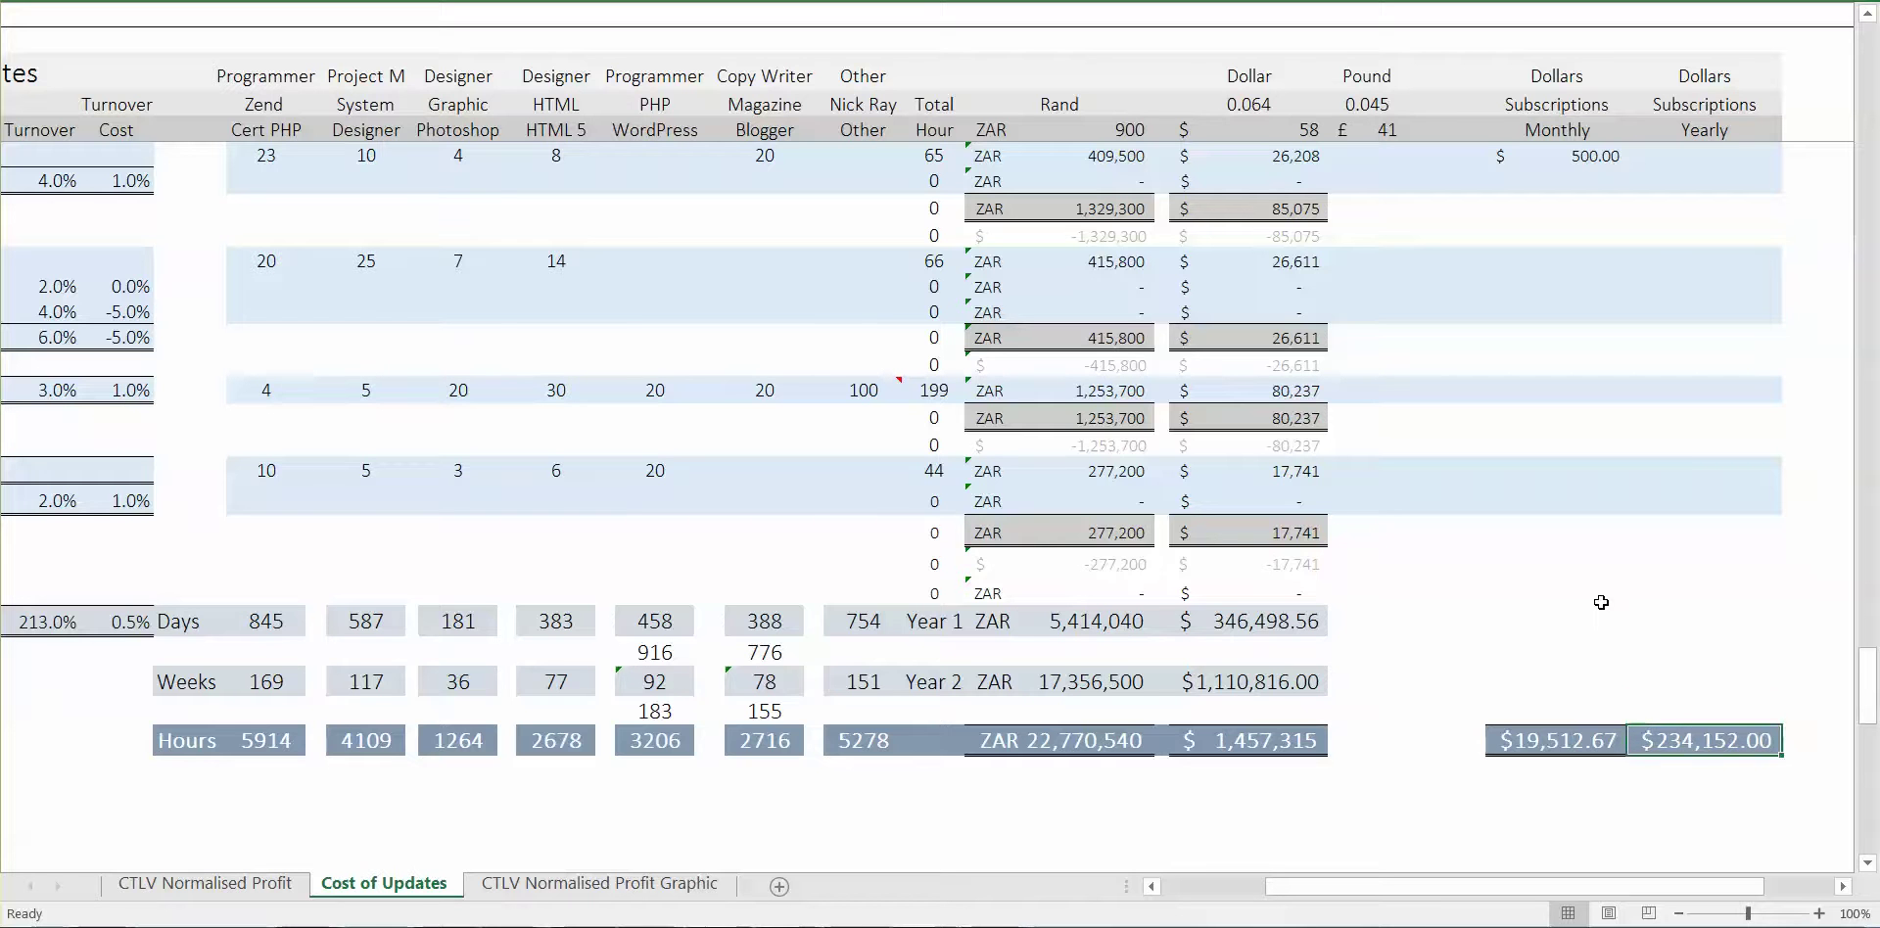
{"action": "key", "text": "Return"}
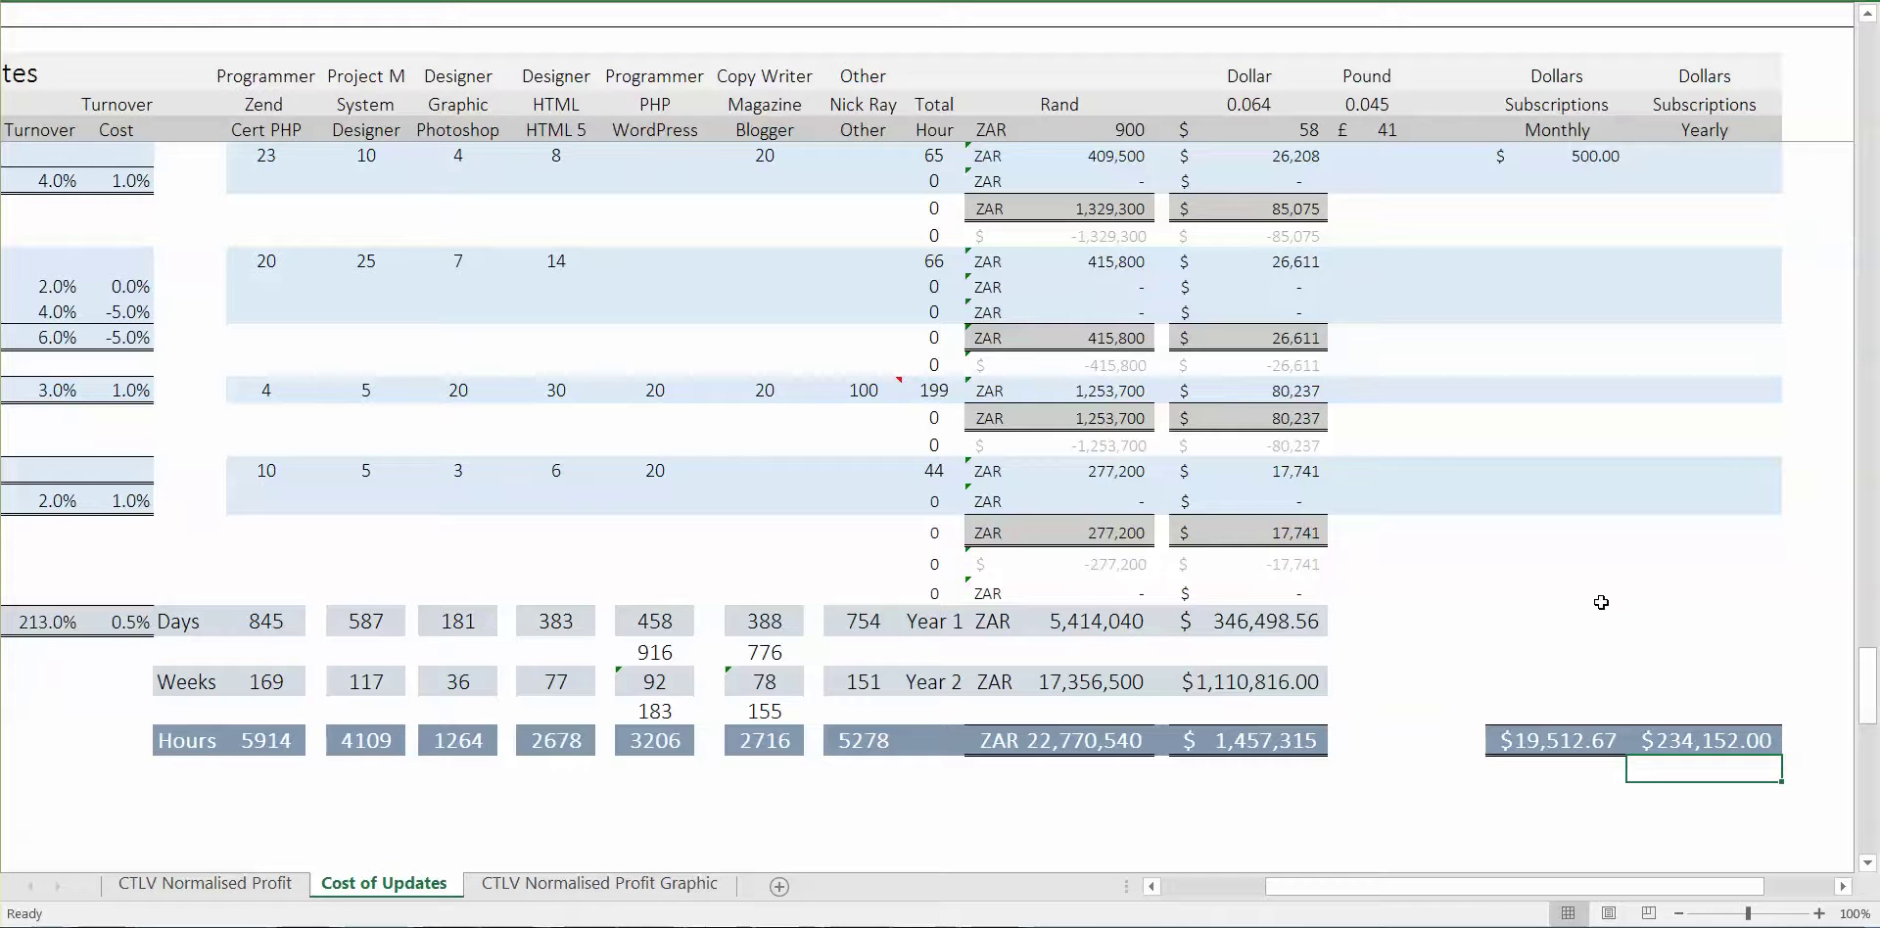
{"action": "key", "text": "Up"}
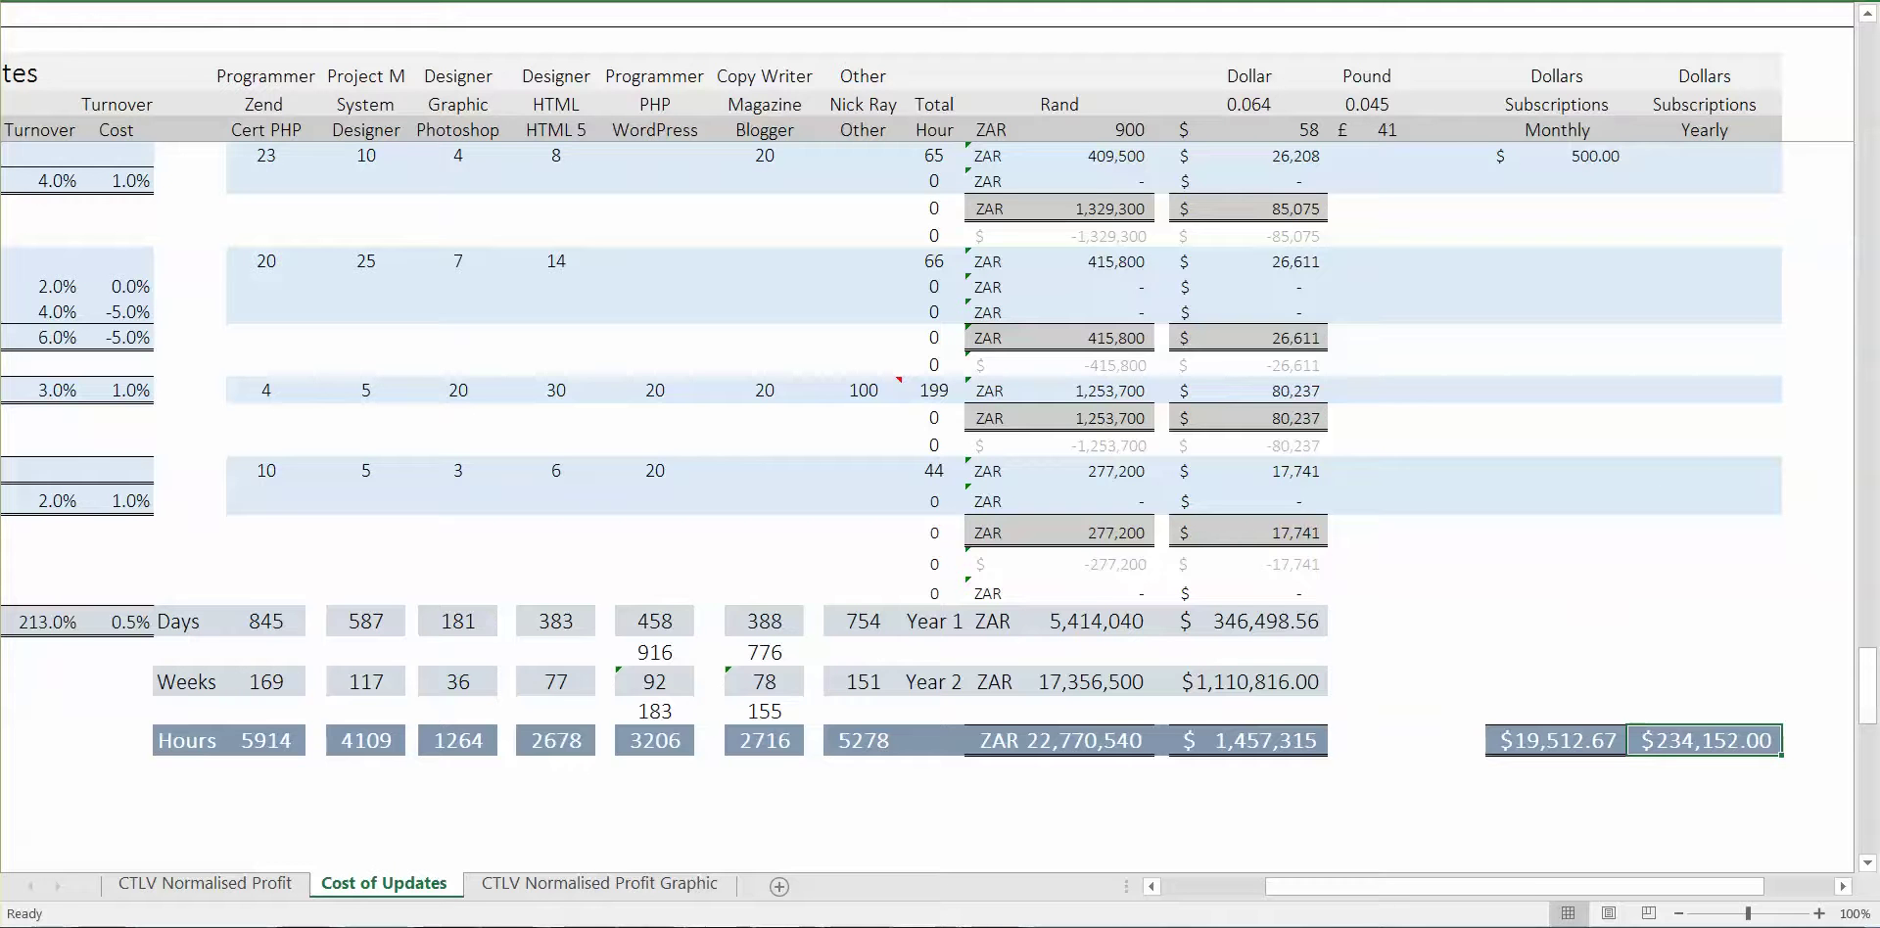
Check the Sales Force monthly subscription and the turnover percentage for improved marketing under CRM - 9 Marketing Platform
{"action": "left_click_drag", "start_coordinate": [1867, 683], "coordinate": [1875, 513]}
{"action": "left_click", "coordinate": [1567, 567]}
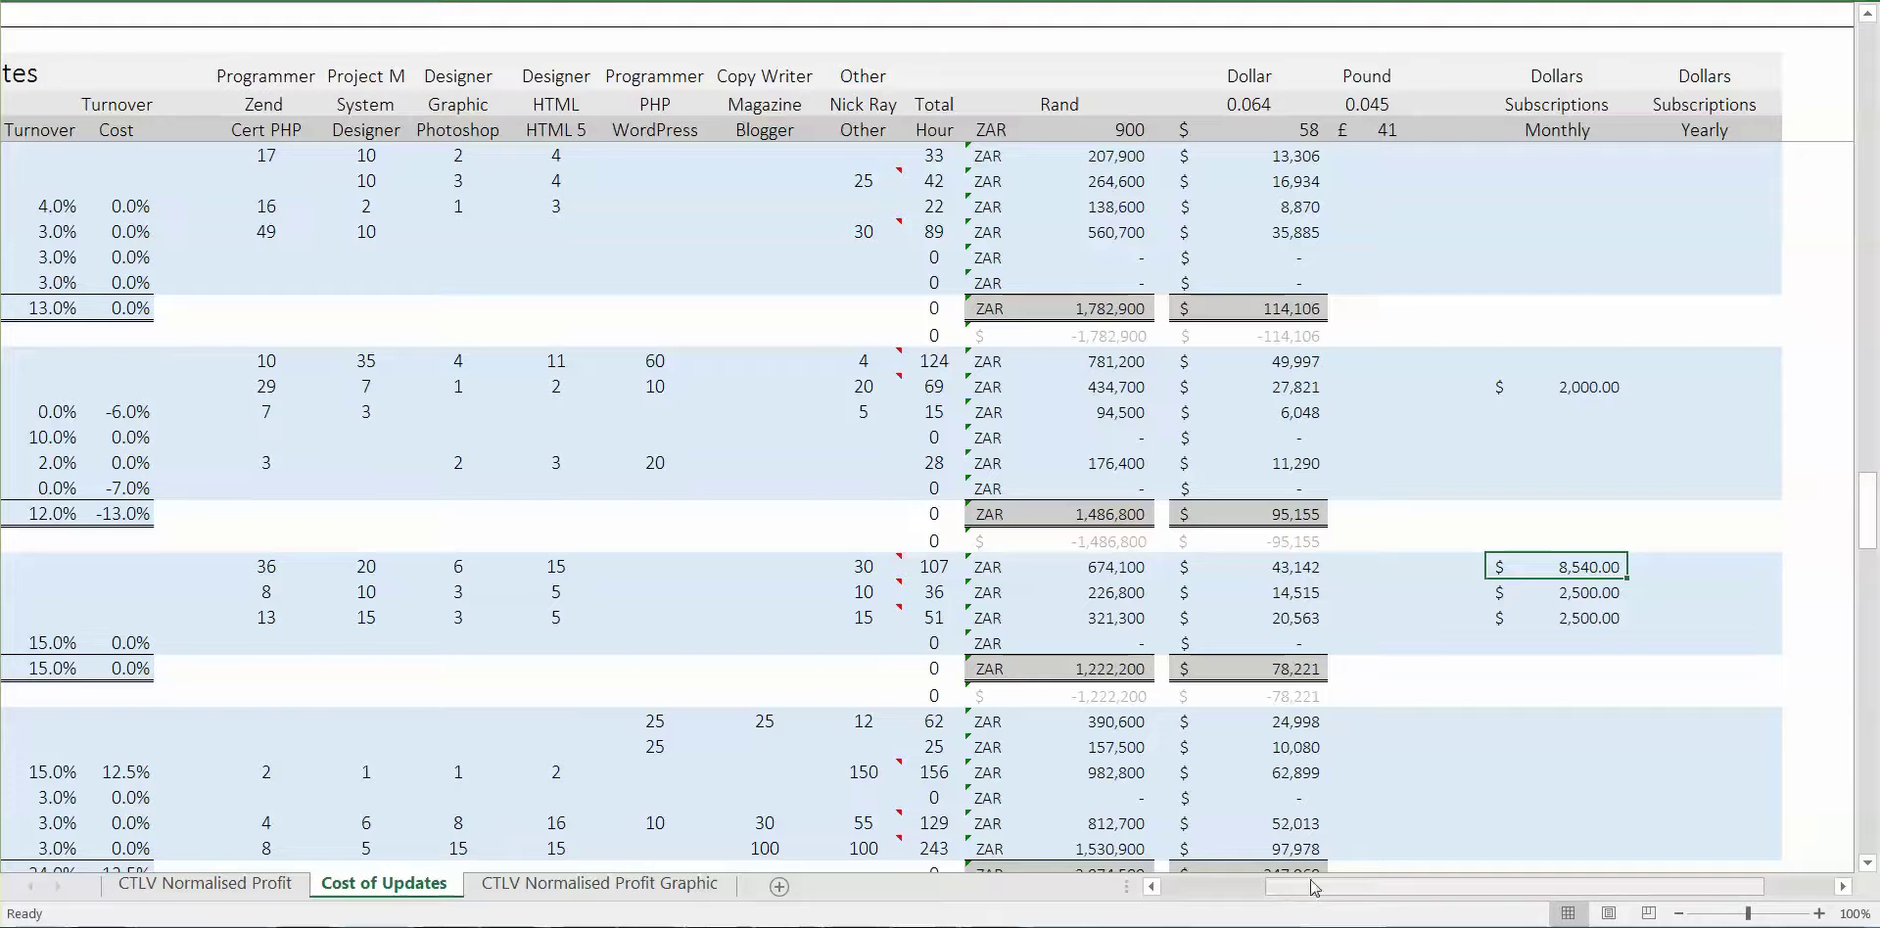
{"action": "left_click_drag", "start_coordinate": [1273, 886], "coordinate": [1170, 889]}
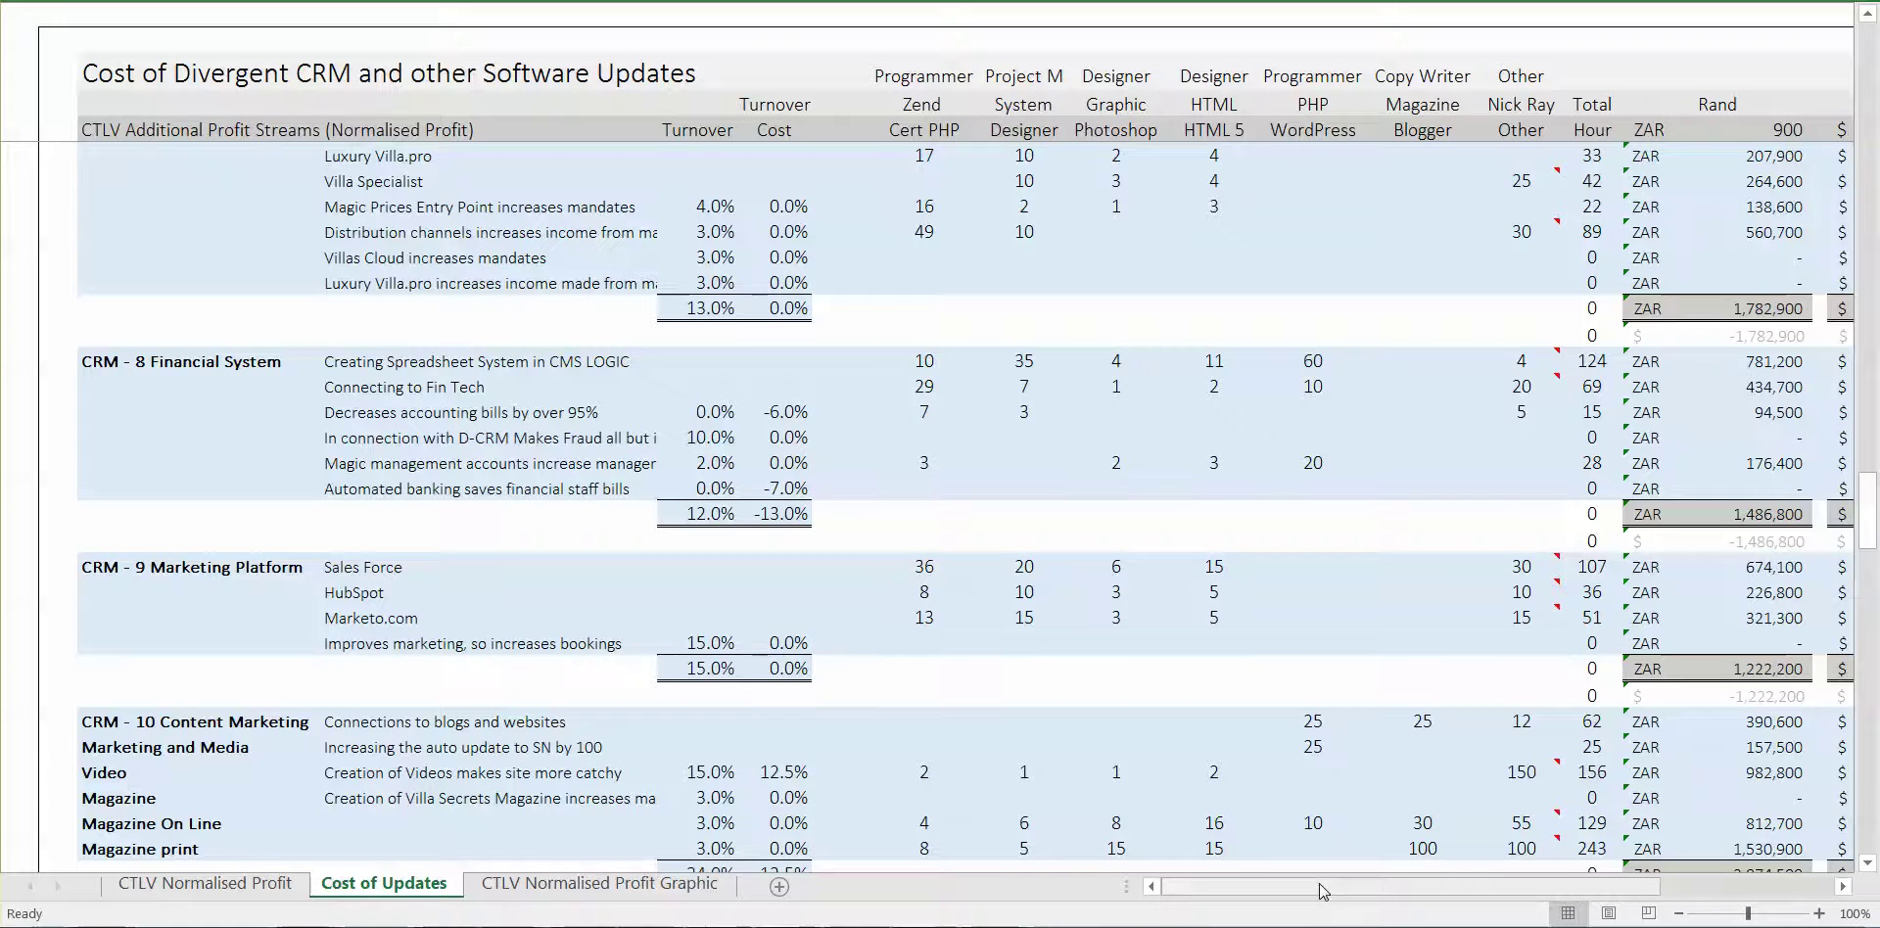
{"action": "mouse_move", "coordinate": [1360, 885]}
{"action": "left_mouse_down"}
{"action": "mouse_move", "coordinate": [1418, 901]}
{"action": "mouse_move", "coordinate": [1381, 896]}
{"action": "left_mouse_up"}
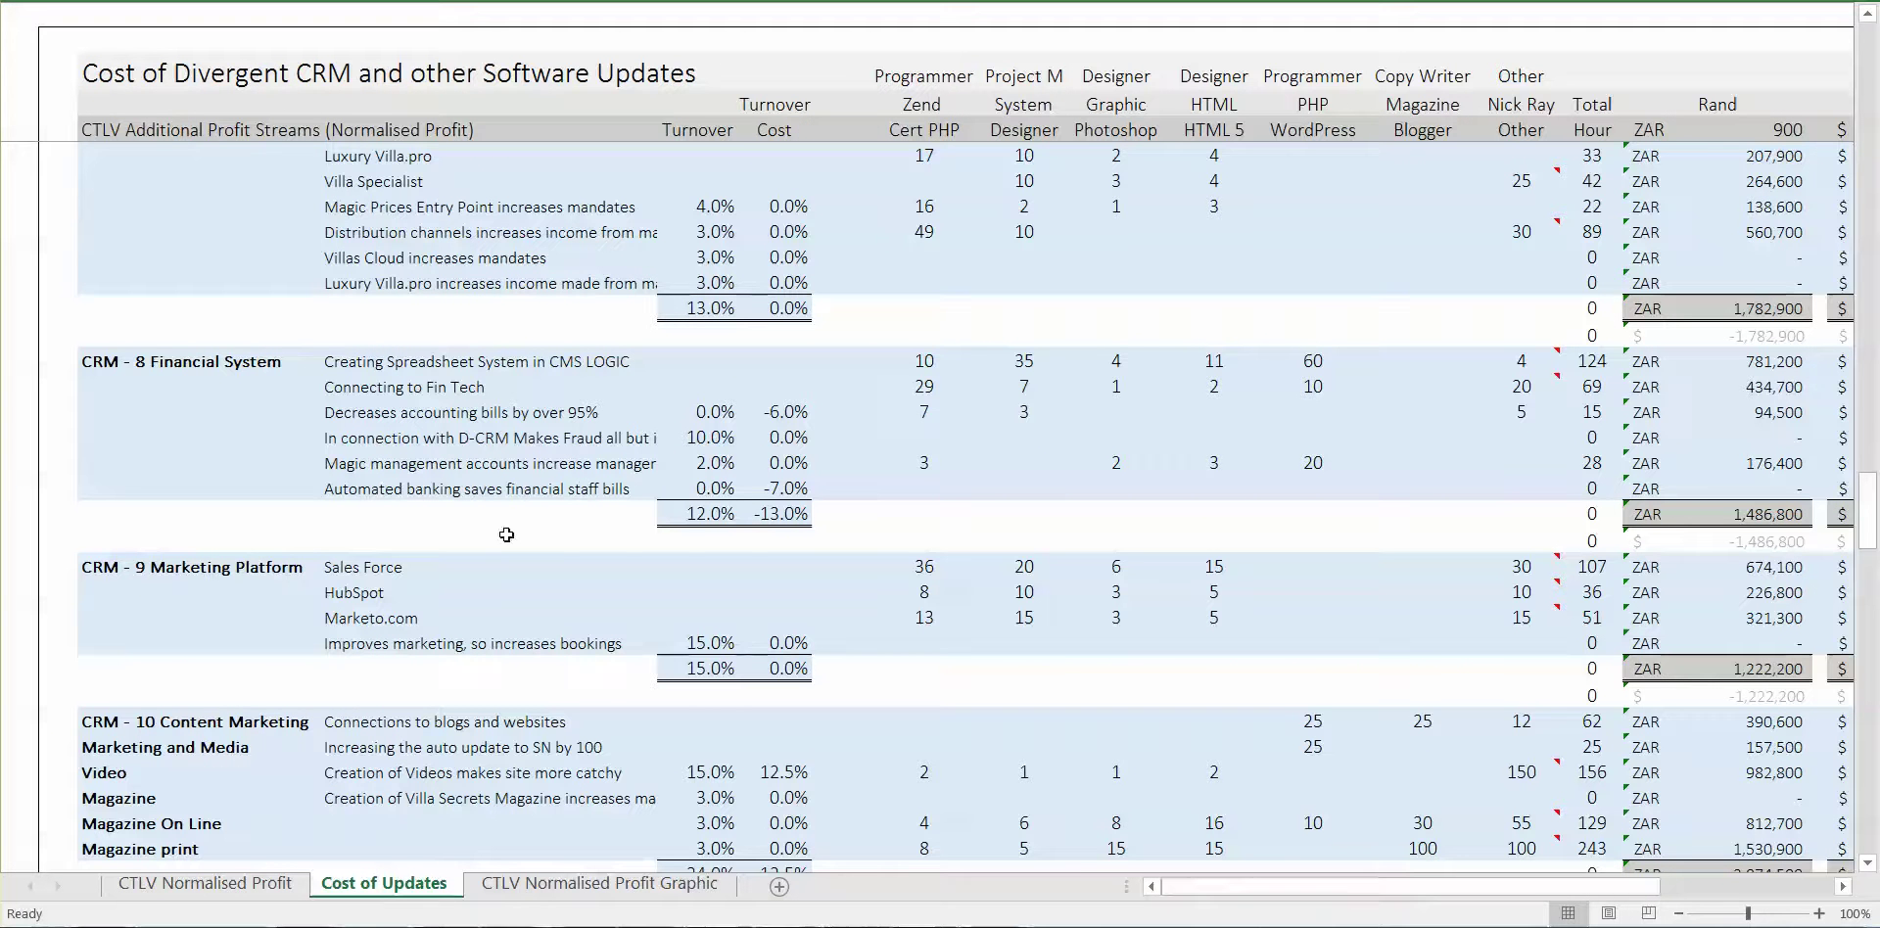
{"action": "left_click", "coordinate": [715, 646]}
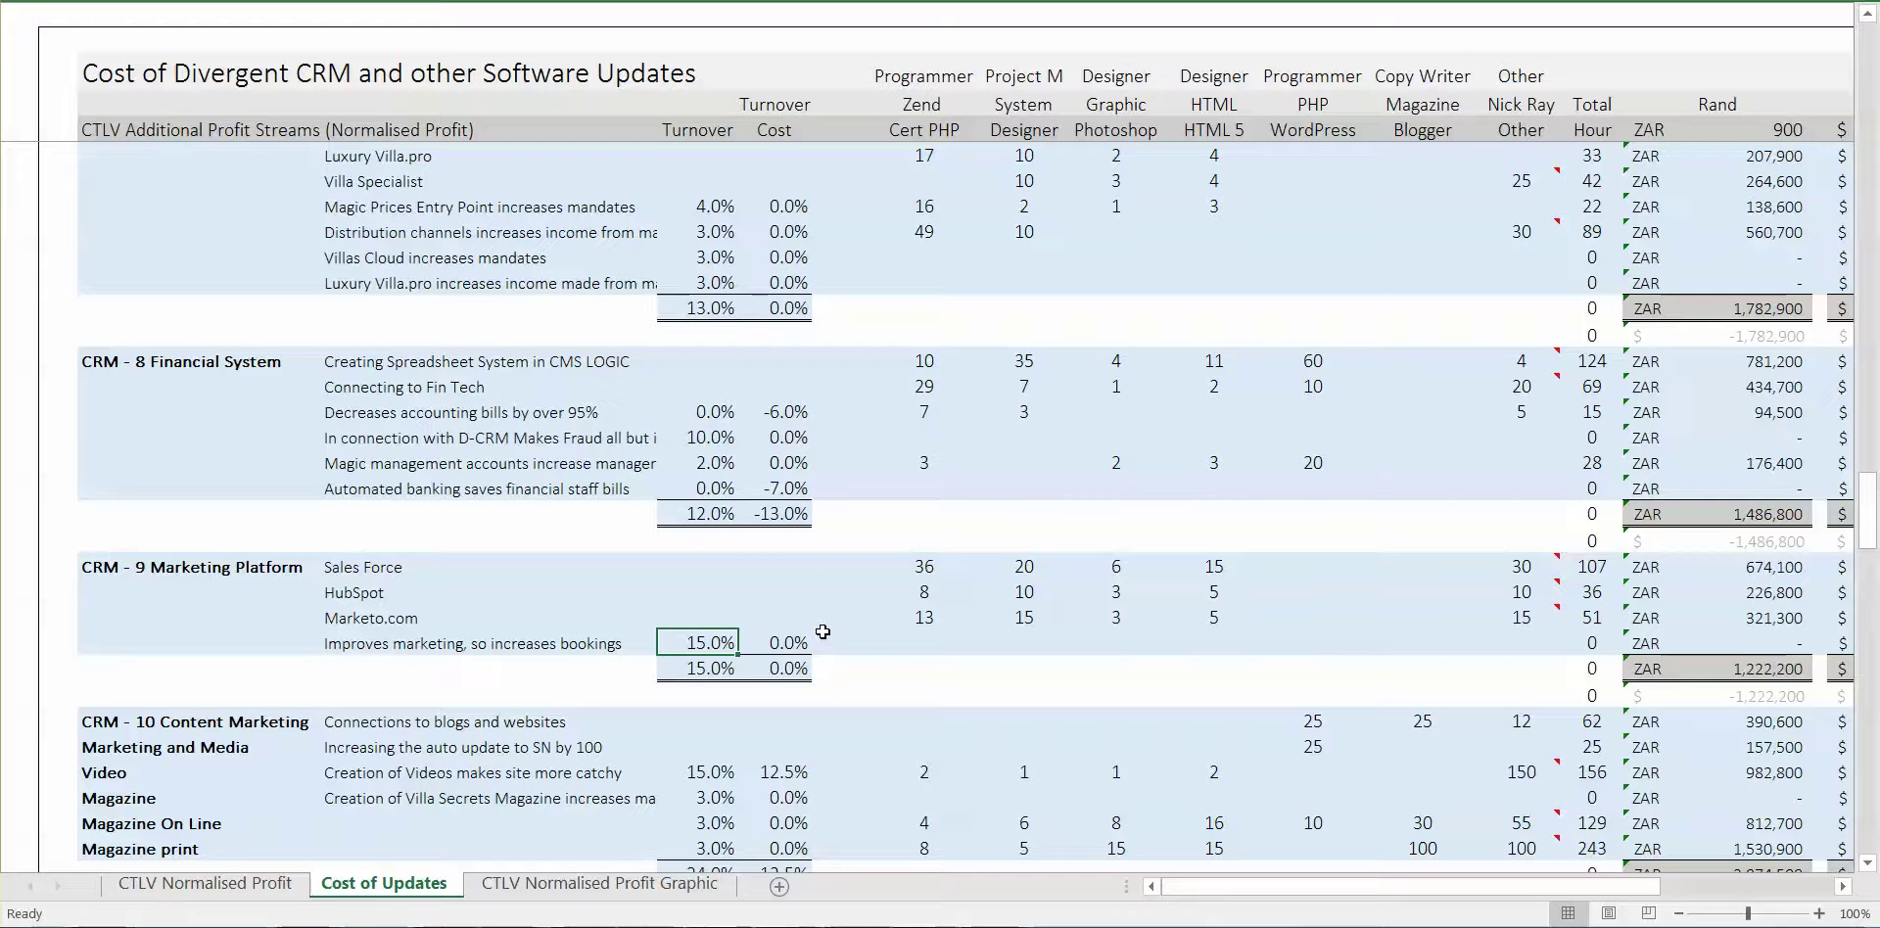
Set the monthly dollar subscription of Sales Force under CRM - 9 Marketing Platform to 0
{"action": "left_click_drag", "start_coordinate": [1239, 889], "coordinate": [1395, 889]}
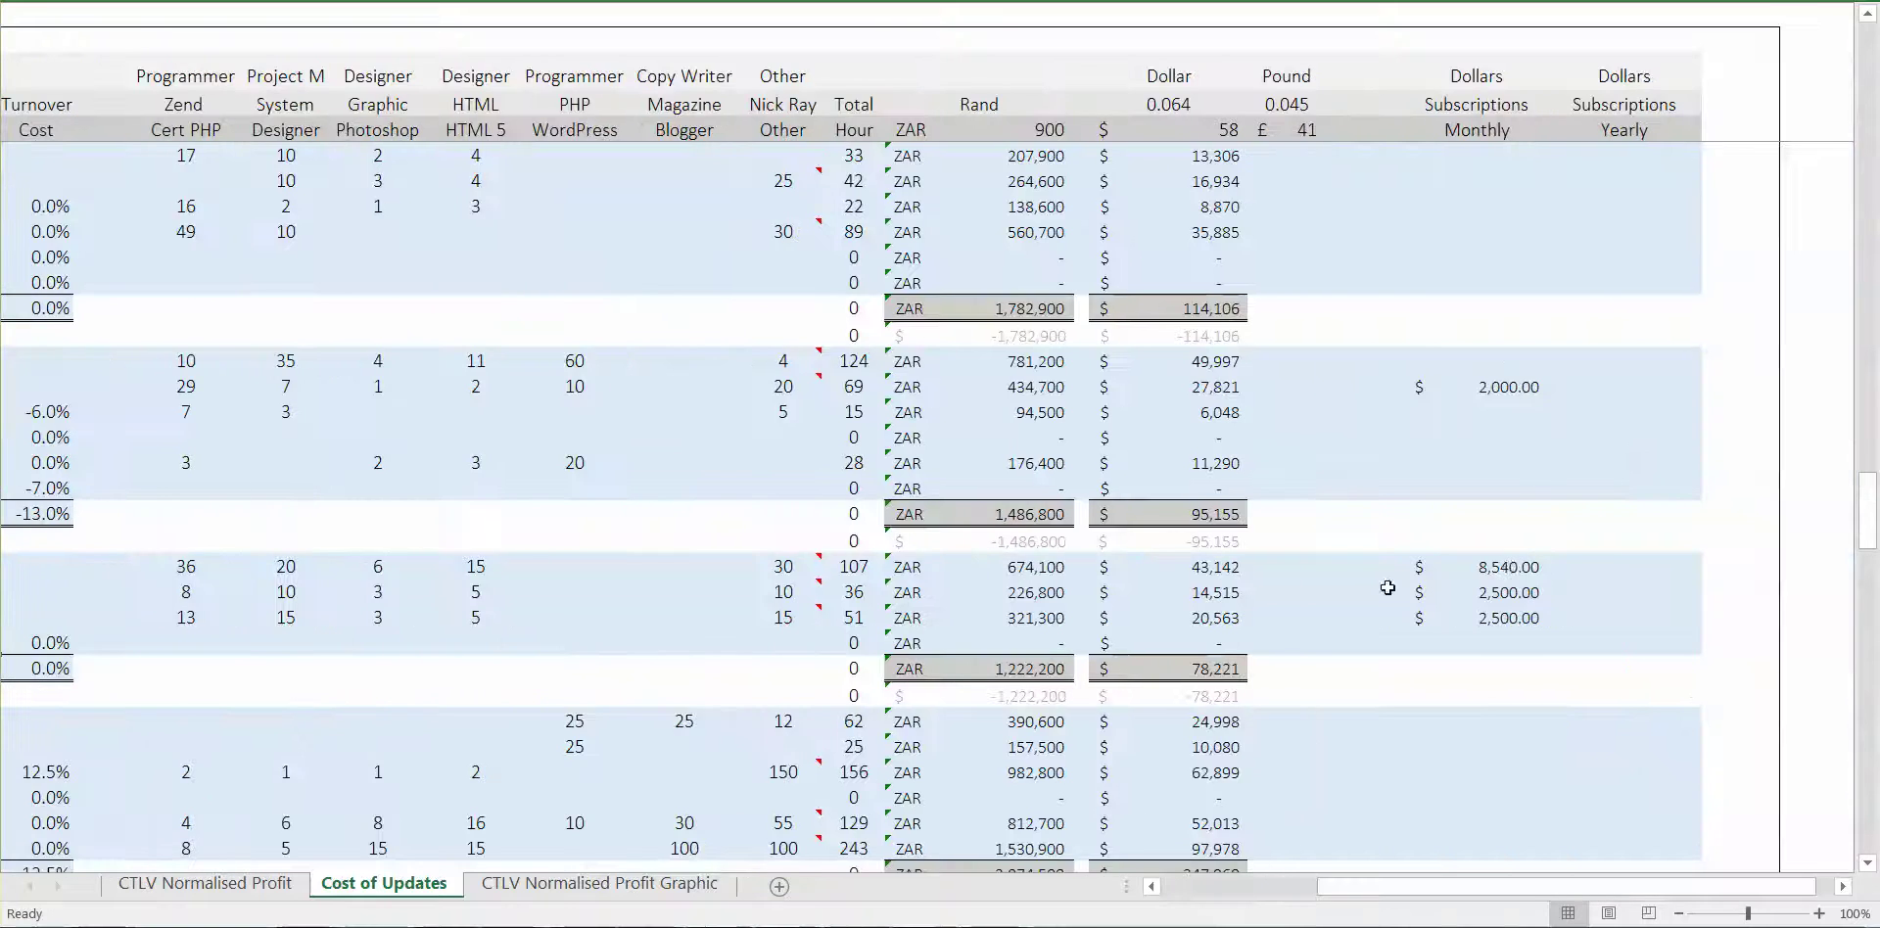
{"action": "left_click", "coordinate": [1505, 563]}
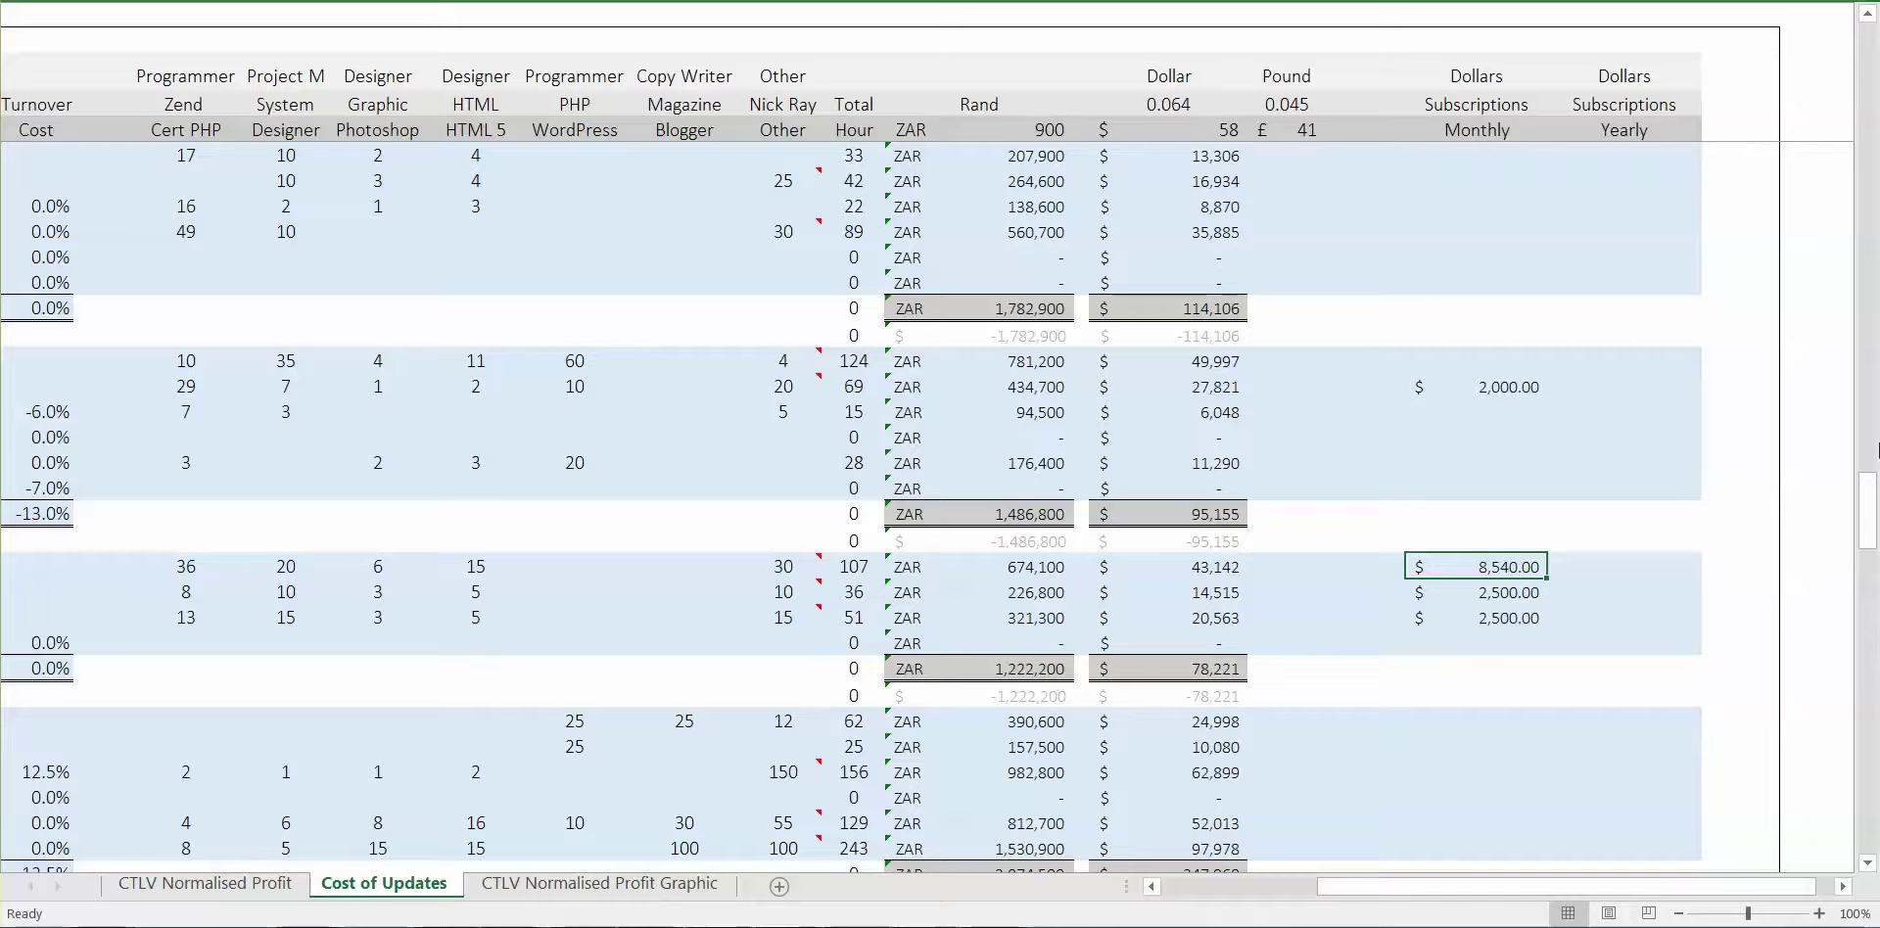
{"action": "type", "text": "0"}
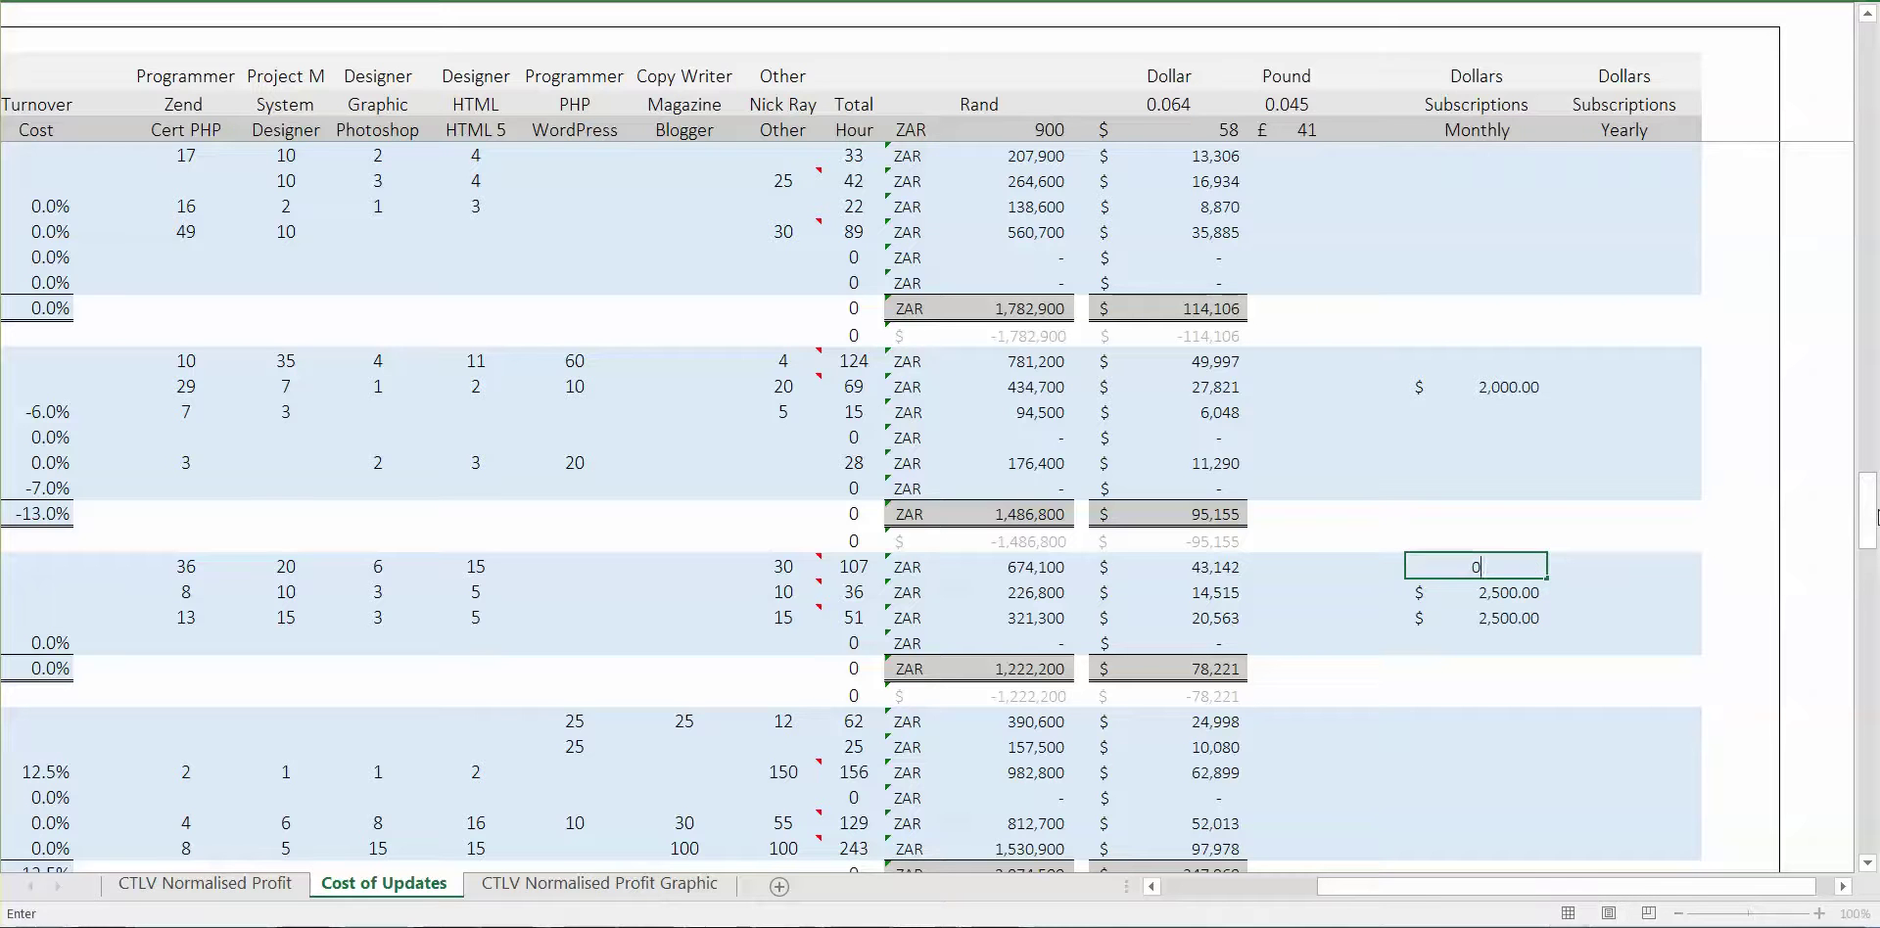
{"action": "key", "text": "Return"}
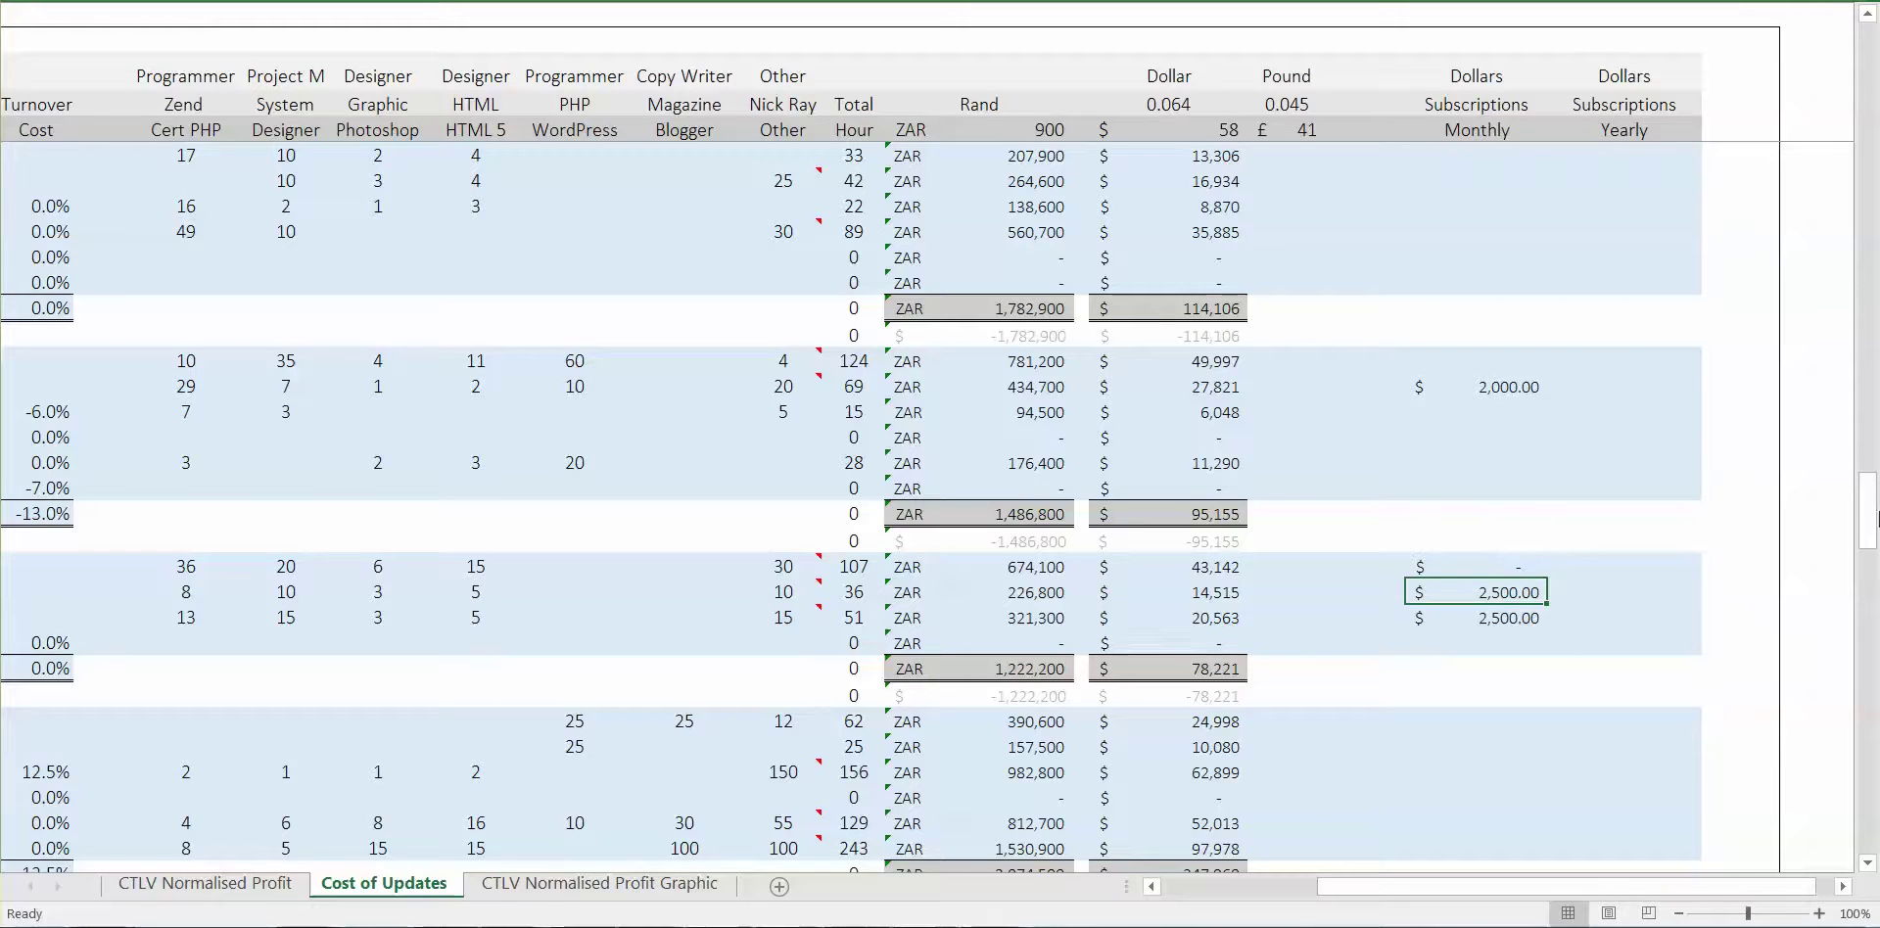
Return to the Year 1 updates at the start of the Cost of Updates sheet
{"action": "left_click_drag", "start_coordinate": [1867, 504], "coordinate": [1870, 56]}
{"action": "left_click", "coordinate": [1537, 620]}
{"action": "left_click_drag", "start_coordinate": [1416, 886], "coordinate": [1263, 886]}
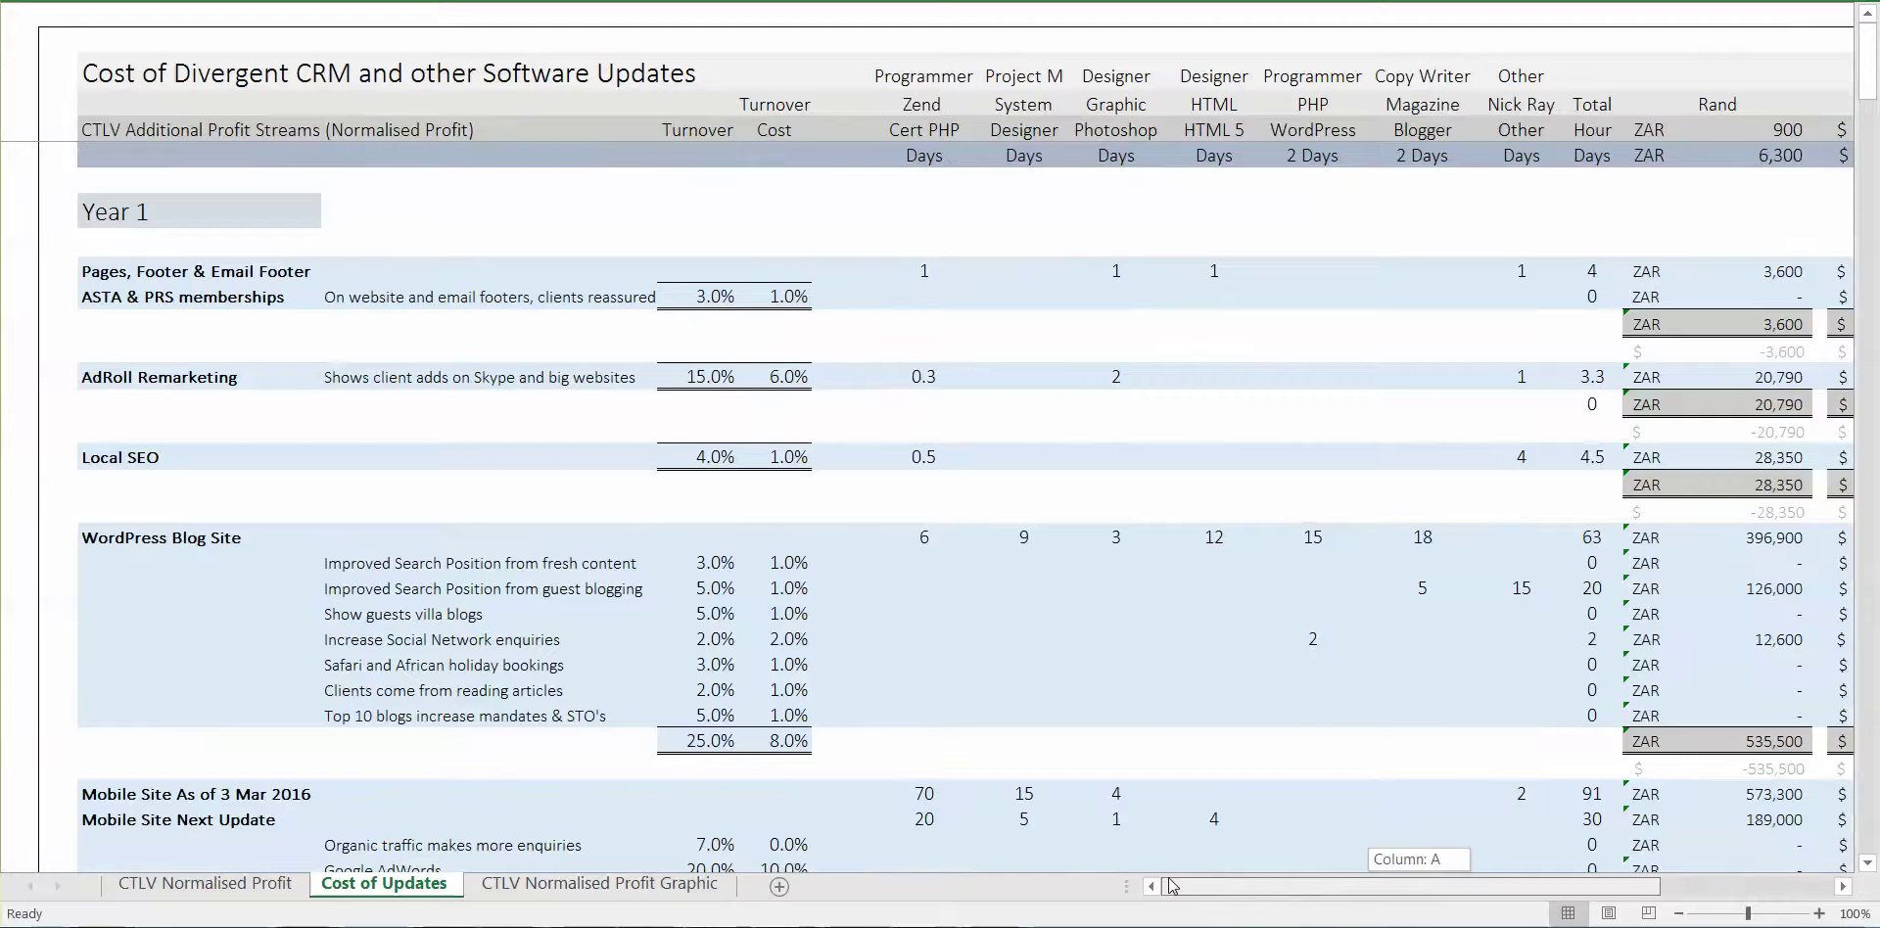